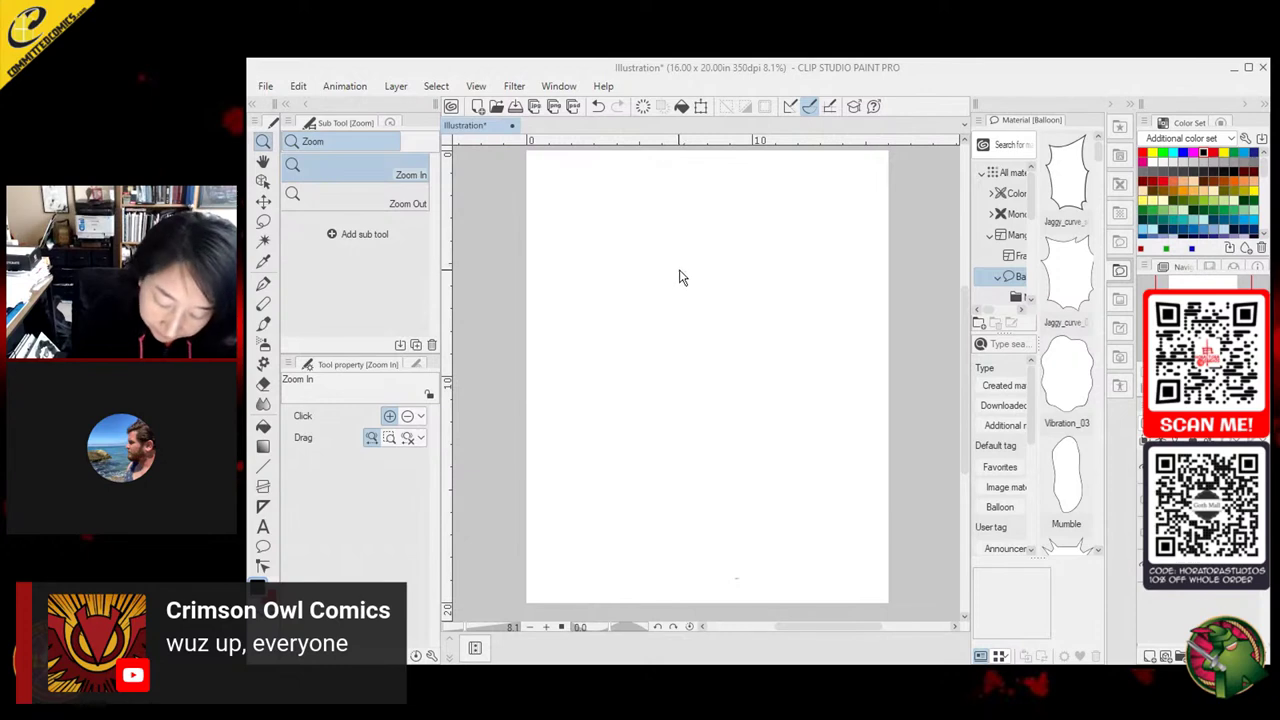
Sketch the figure's oval head in dark red near the top of the canvas with the Inker - Nib Stiff pen
left_click(1243, 171)
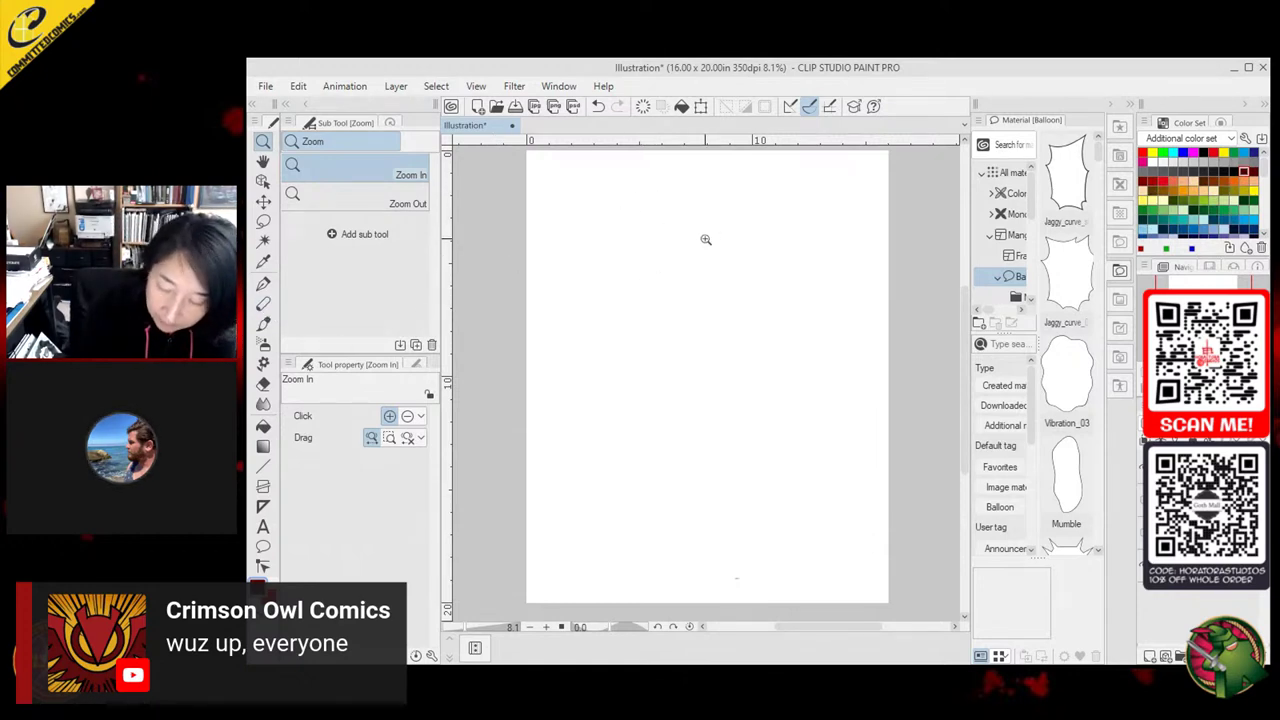
scroll(713, 237, "down", 2)
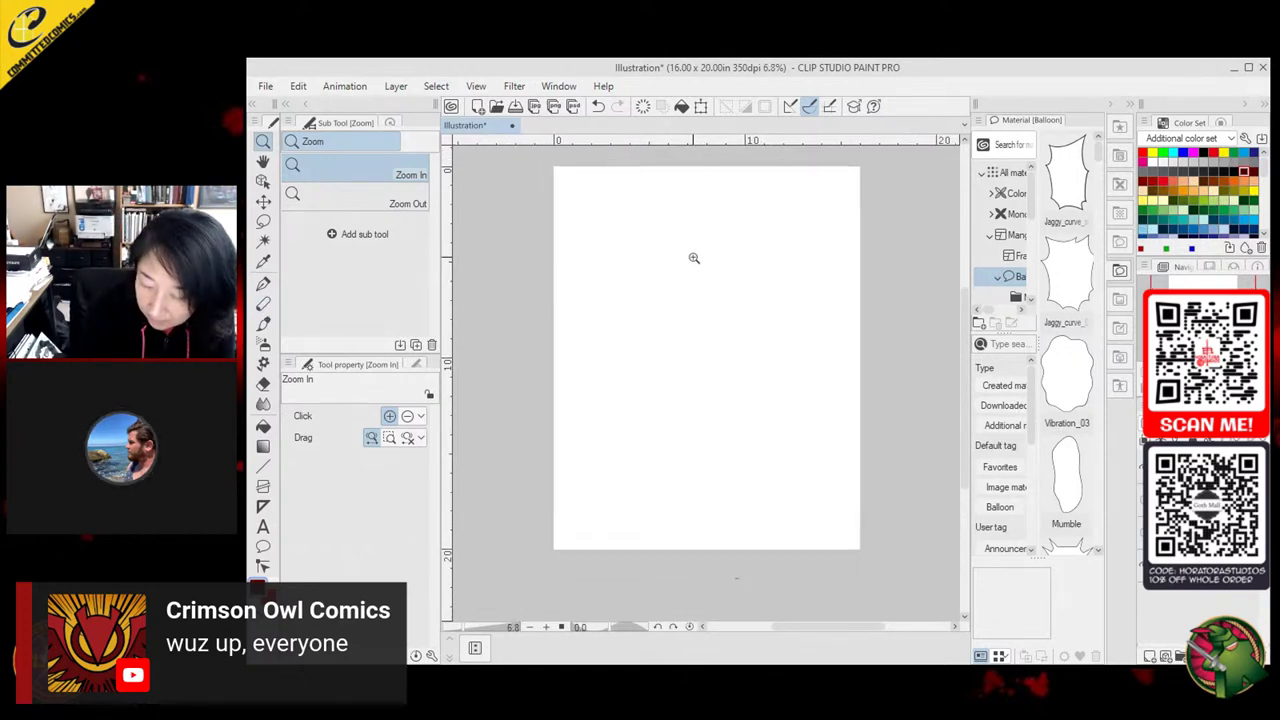
scroll(693, 258, "up", 1)
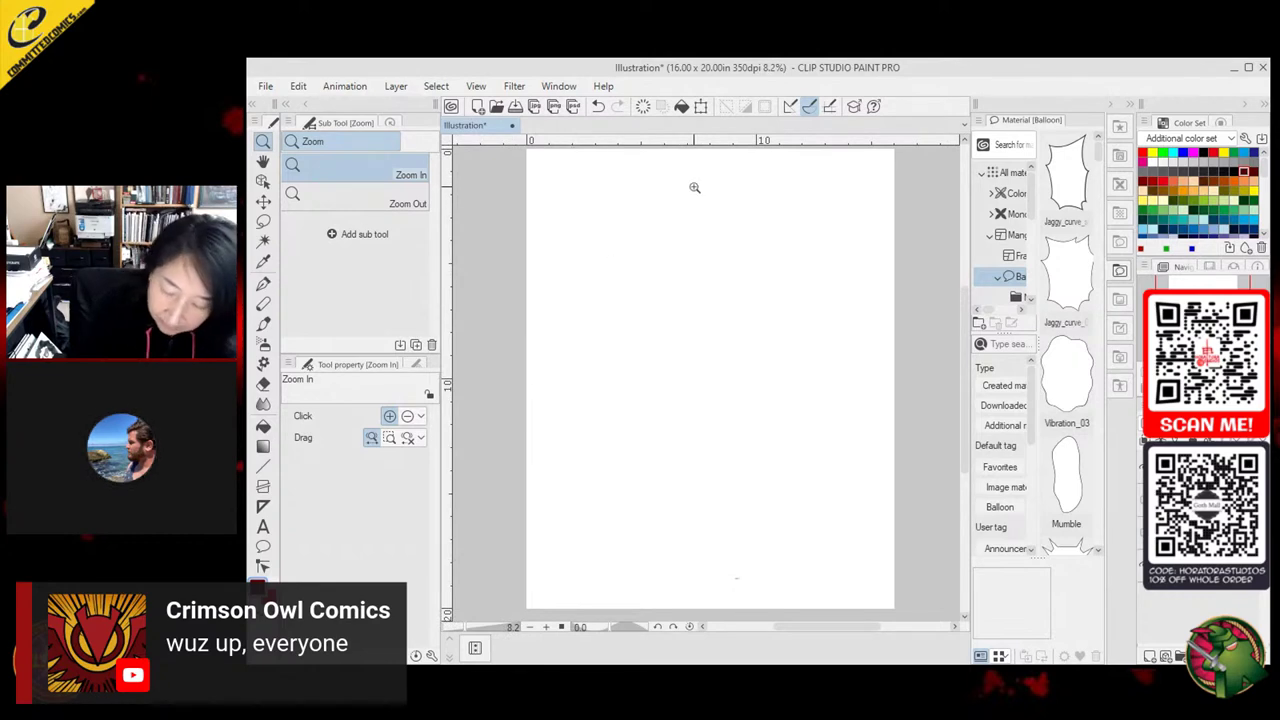
key("p")
mouse_move(674, 186)
left_mouse_down()
mouse_move(681, 254)
mouse_move(719, 252)
left_mouse_up()
mouse_move(714, 177)
left_mouse_down()
mouse_move(674, 243)
mouse_move(694, 166)
mouse_move(704, 257)
mouse_move(687, 169)
mouse_move(667, 230)
mouse_move(685, 169)
mouse_move(684, 208)
mouse_move(698, 180)
mouse_move(684, 249)
mouse_move(725, 224)
mouse_move(734, 260)
left_mouse_up()
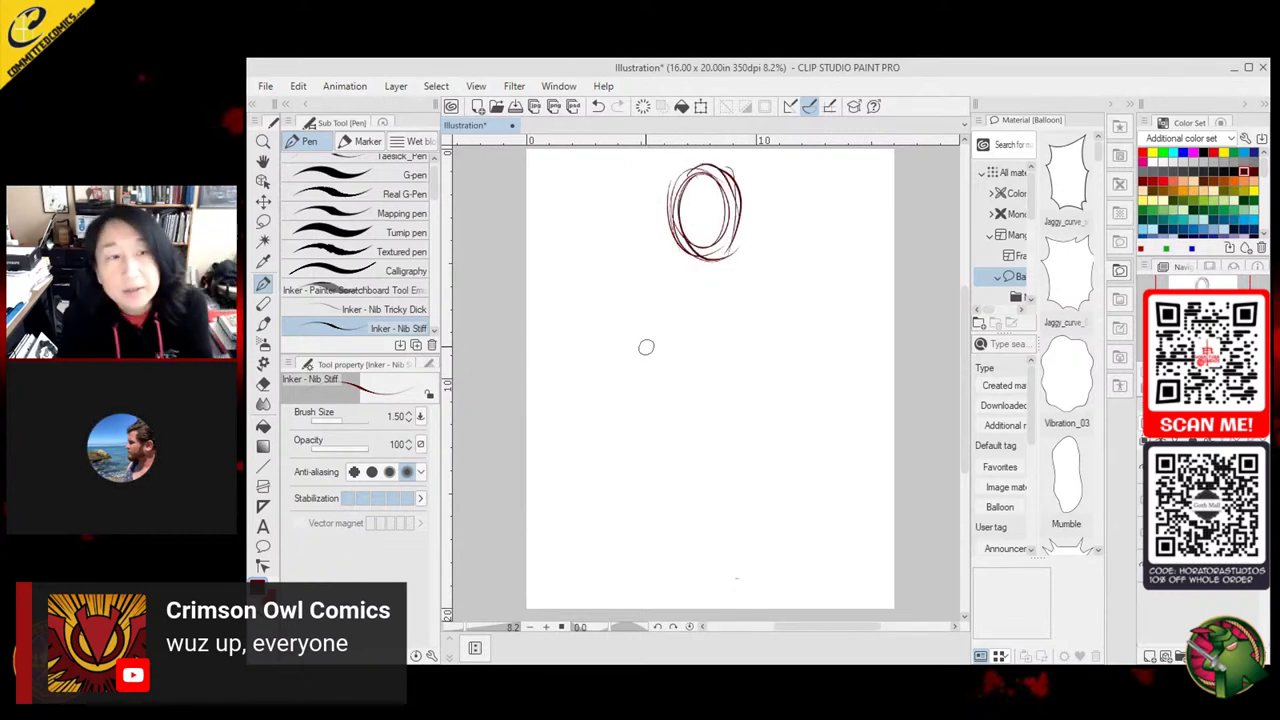
Sketch the figure's spine and shoulder lines, plus one bent arm raised with a closed fist
left_click_drag(716, 262, 726, 470)
mouse_move(650, 309)
left_mouse_down()
mouse_move(810, 298)
mouse_move(832, 393)
mouse_move(843, 266)
left_mouse_up()
mouse_move(847, 257)
left_mouse_down()
mouse_move(866, 300)
mouse_move(822, 430)
left_mouse_up()
mouse_move(838, 312)
left_mouse_down()
mouse_move(819, 414)
mouse_move(805, 332)
mouse_move(779, 295)
mouse_move(834, 413)
mouse_move(762, 306)
mouse_move(772, 298)
mouse_move(808, 405)
left_mouse_up()
Sketch the opposite bent arm, raised with an open hand and spread fingers
mouse_move(697, 305)
left_mouse_down()
mouse_move(633, 407)
mouse_move(608, 382)
mouse_move(622, 362)
mouse_move(687, 306)
mouse_move(613, 408)
left_mouse_up()
mouse_move(590, 307)
left_mouse_down()
mouse_move(616, 422)
mouse_move(654, 324)
mouse_move(621, 416)
left_mouse_up()
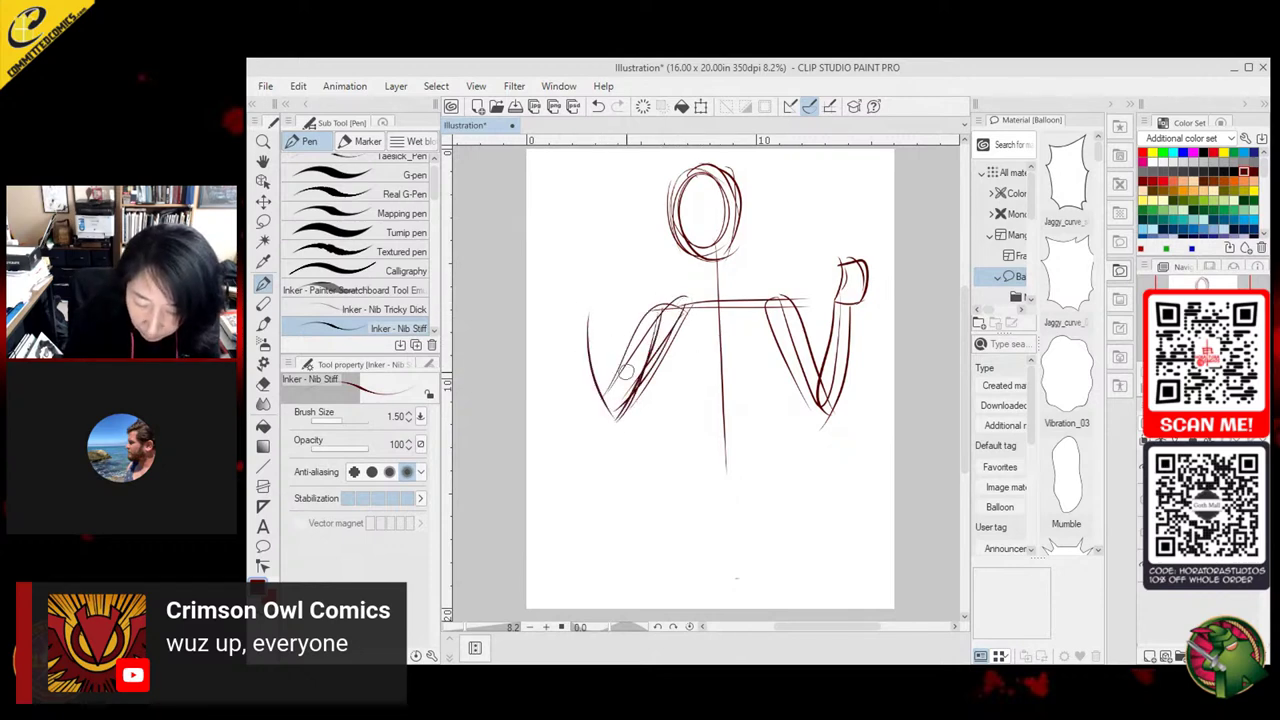
mouse_move(585, 305)
left_mouse_down()
mouse_move(581, 354)
mouse_move(605, 316)
mouse_move(617, 375)
mouse_move(598, 420)
left_mouse_up()
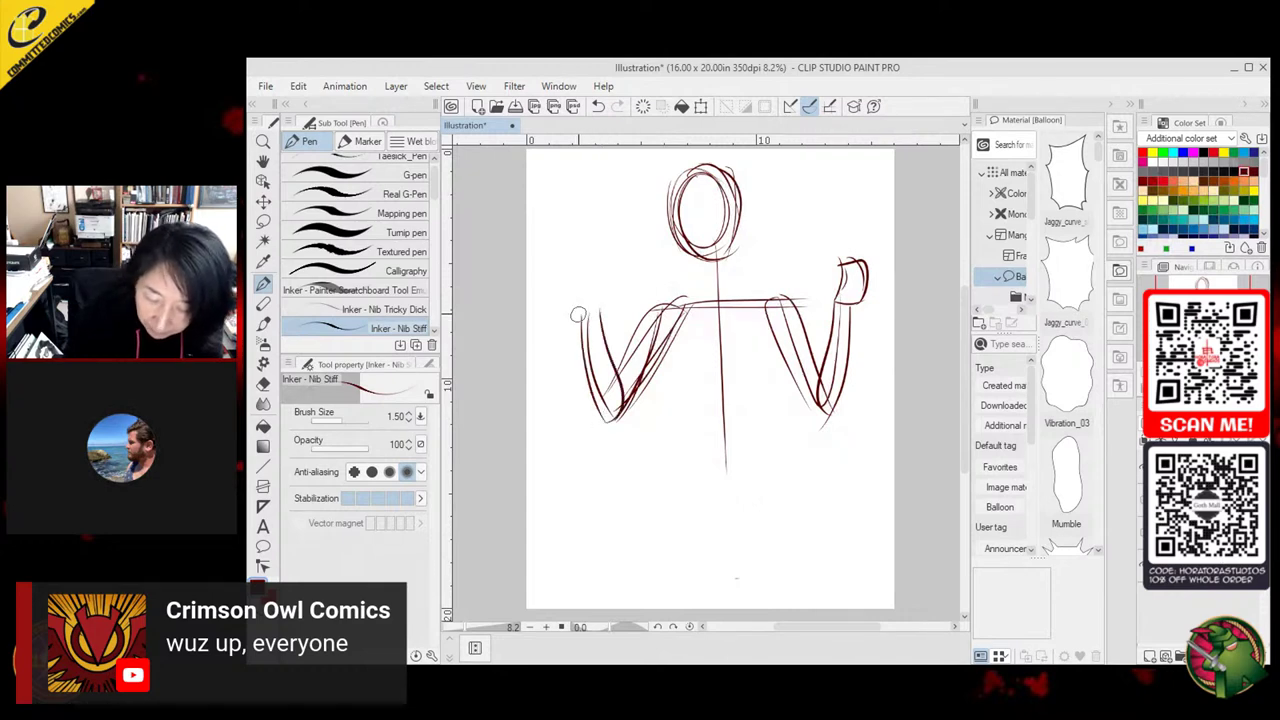
mouse_move(579, 316)
left_mouse_down()
mouse_move(587, 258)
mouse_move(574, 318)
mouse_move(606, 282)
mouse_move(600, 320)
mouse_move(584, 238)
mouse_move(578, 302)
mouse_move(598, 240)
mouse_move(586, 288)
left_mouse_up()
mouse_move(608, 240)
left_mouse_down()
mouse_move(604, 282)
mouse_move(617, 264)
mouse_move(601, 316)
left_mouse_up()
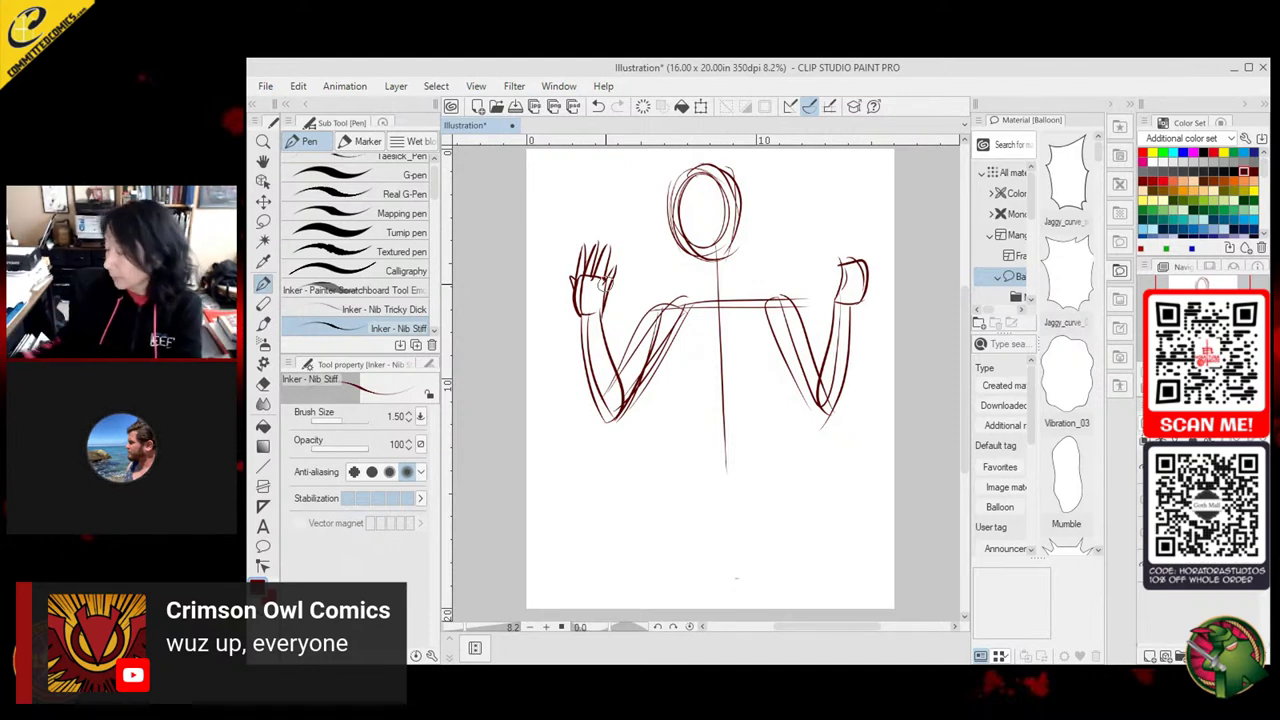
Sketch the neck and shoulder slopes, the sides of the torso and the curved bottom edge of the ribcage
mouse_move(730, 245)
left_mouse_down()
mouse_move(744, 284)
mouse_move(700, 283)
mouse_move(680, 298)
mouse_move(760, 286)
mouse_move(802, 310)
left_mouse_up()
mouse_move(669, 296)
left_mouse_down()
mouse_move(628, 357)
mouse_move(657, 342)
mouse_move(650, 307)
mouse_move(673, 409)
left_mouse_up()
left_click_drag(787, 292, 766, 416)
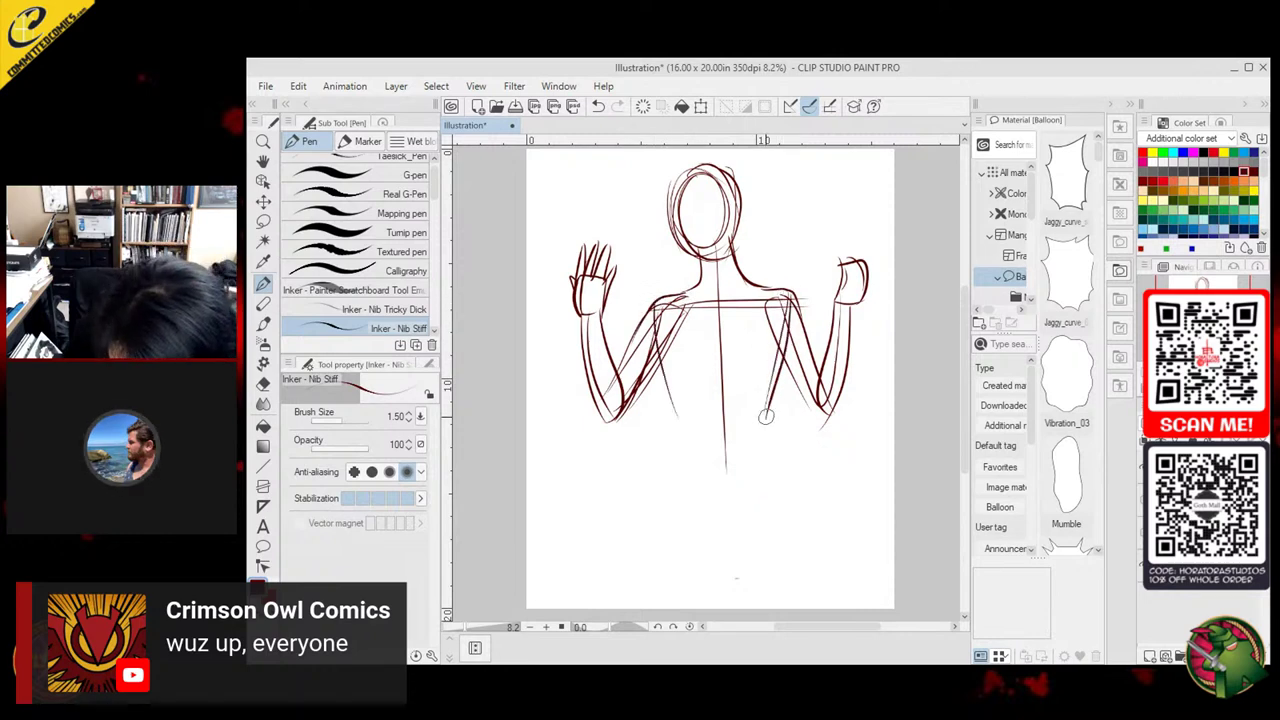
mouse_move(654, 334)
left_mouse_down()
mouse_move(685, 426)
mouse_move(774, 386)
left_mouse_up()
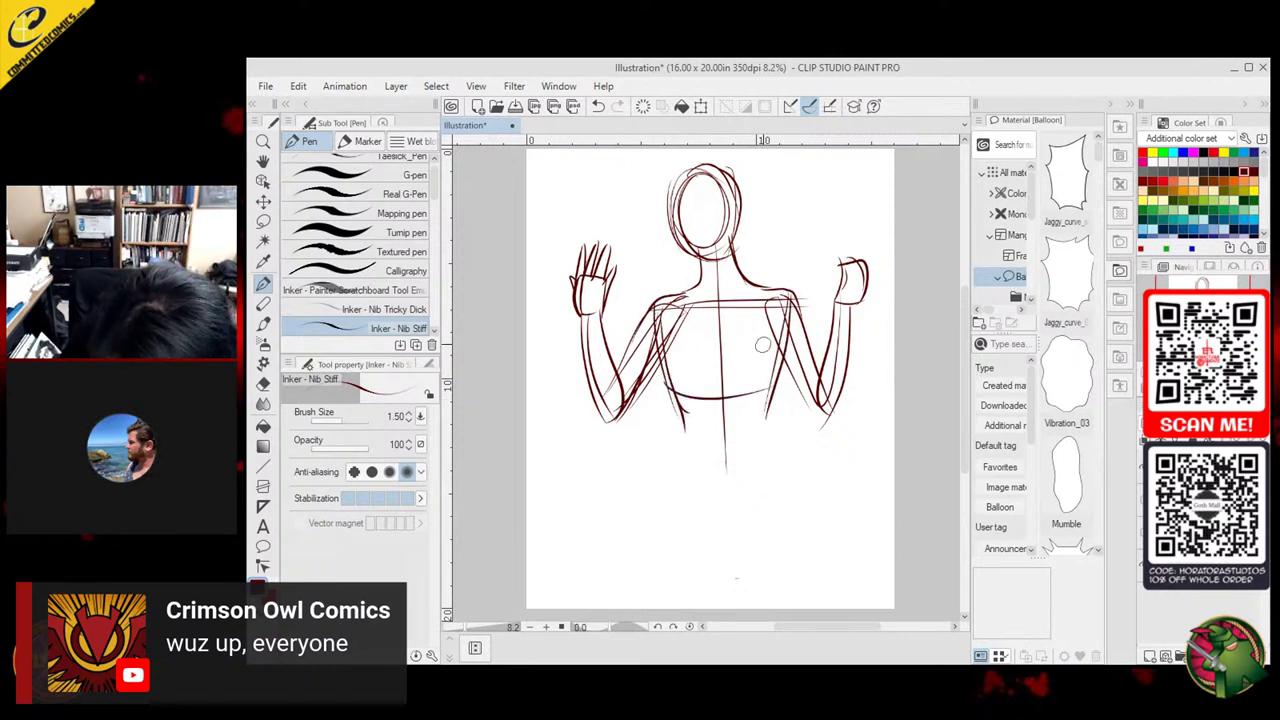
left_click_drag(659, 330, 775, 383)
left_click_drag(786, 304, 768, 437)
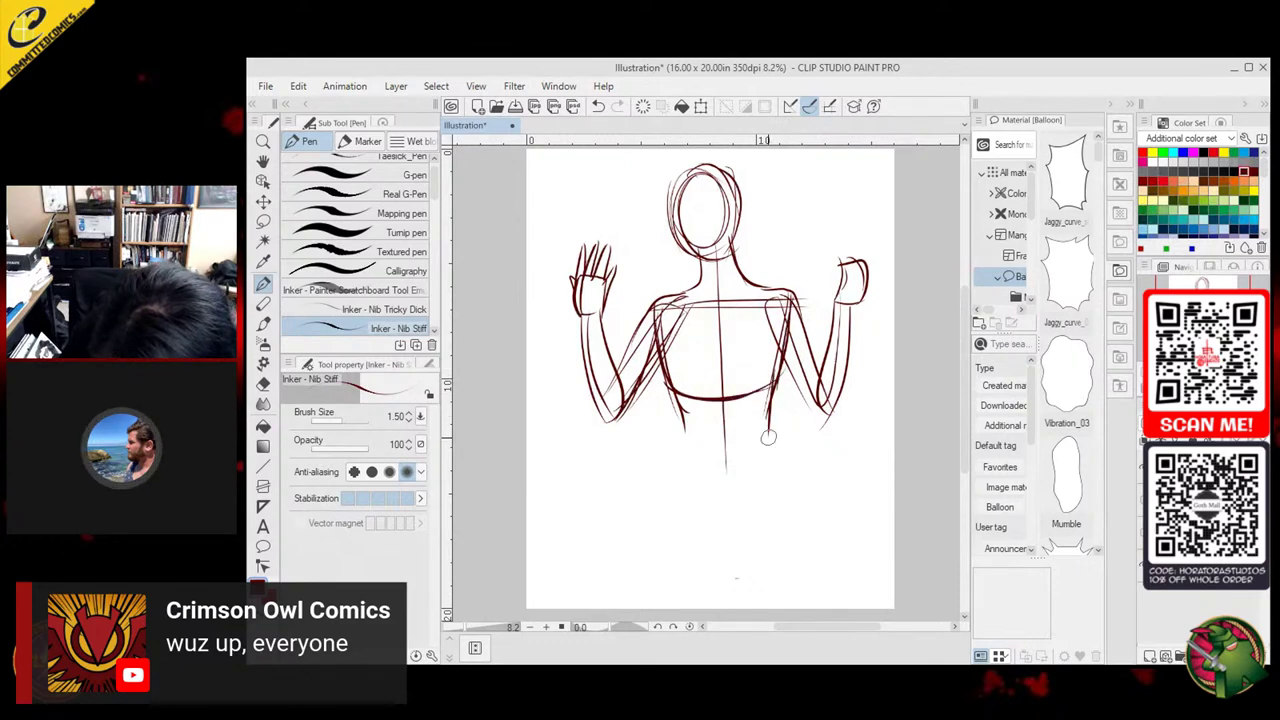
Sketch the waist curve, the outer hips and thighs, and the inner thigh lines down to the canvas's lower edge
left_click_drag(679, 405, 746, 460)
left_click_drag(773, 385, 771, 442)
left_click_drag(681, 405, 657, 595)
left_click_drag(678, 450, 652, 605)
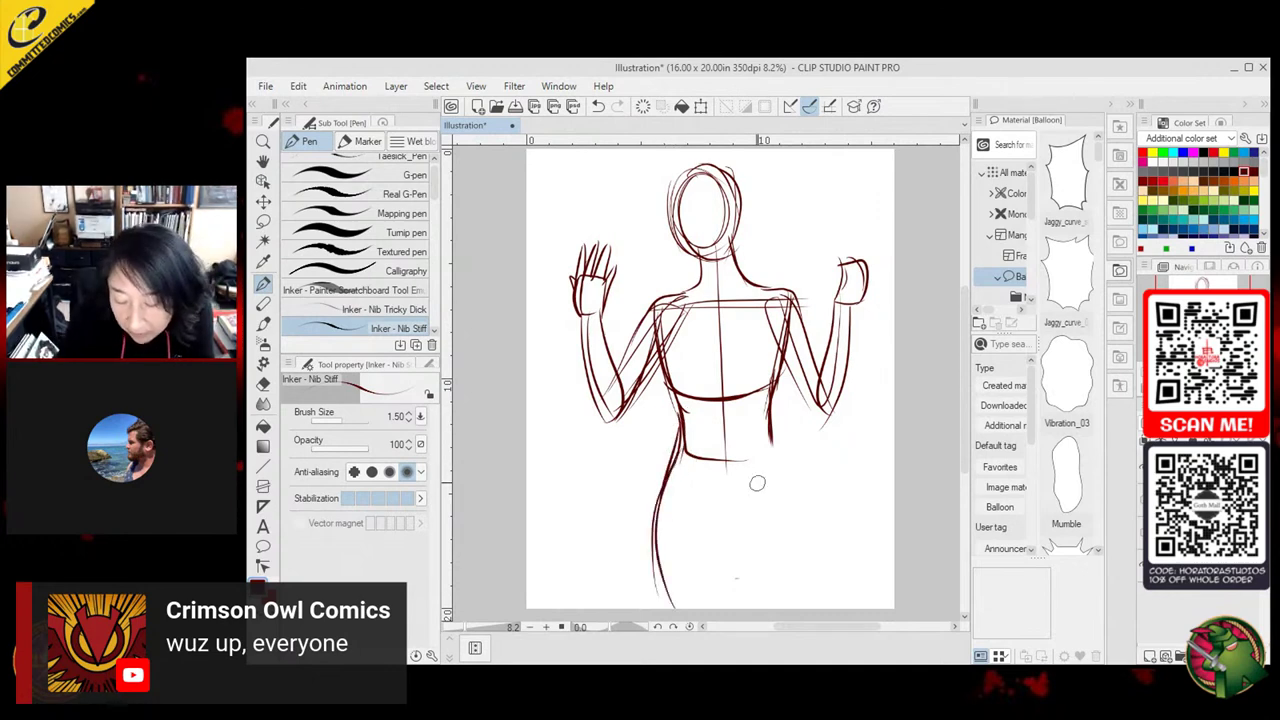
mouse_move(700, 462)
left_mouse_down()
mouse_move(774, 438)
mouse_move(790, 530)
left_mouse_up()
left_click_drag(793, 478, 800, 605)
left_click_drag(764, 482, 725, 578)
left_click_drag(738, 507, 728, 596)
left_click_drag(696, 518, 728, 590)
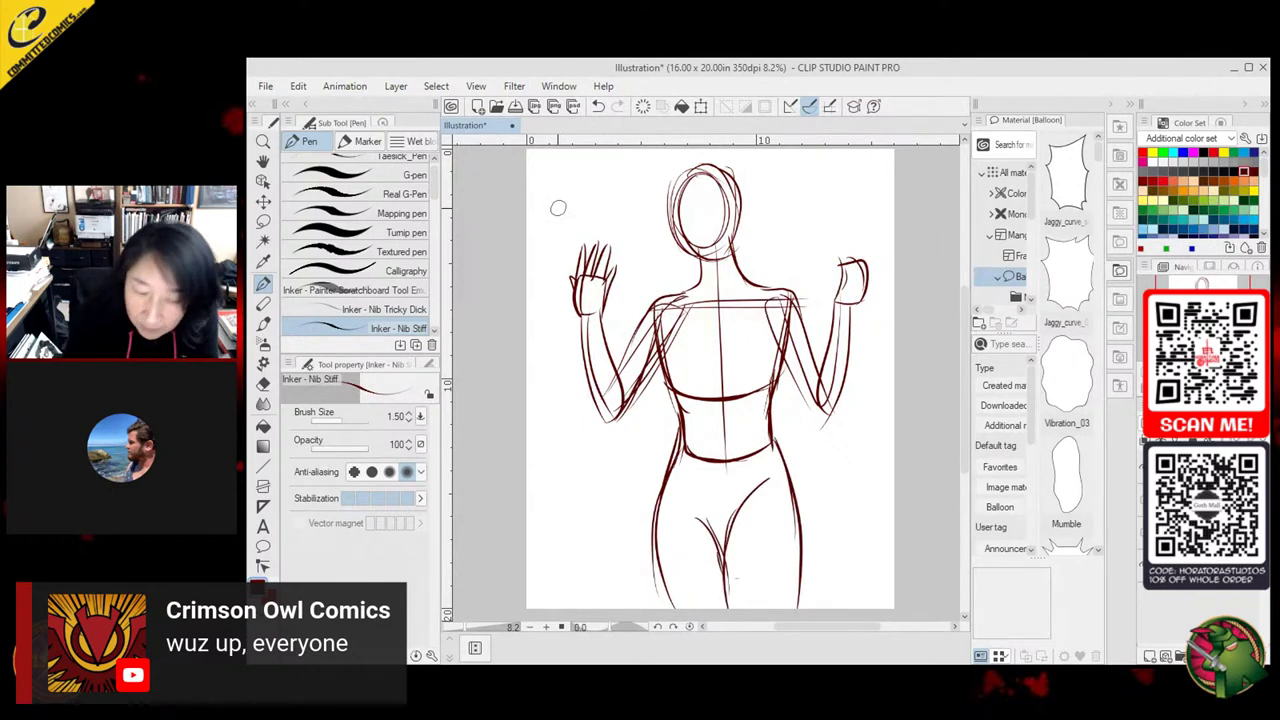
Open the Meets Mr F Word! document and hide its page 15 layer folder
left_click(265, 86)
left_click(325, 105)
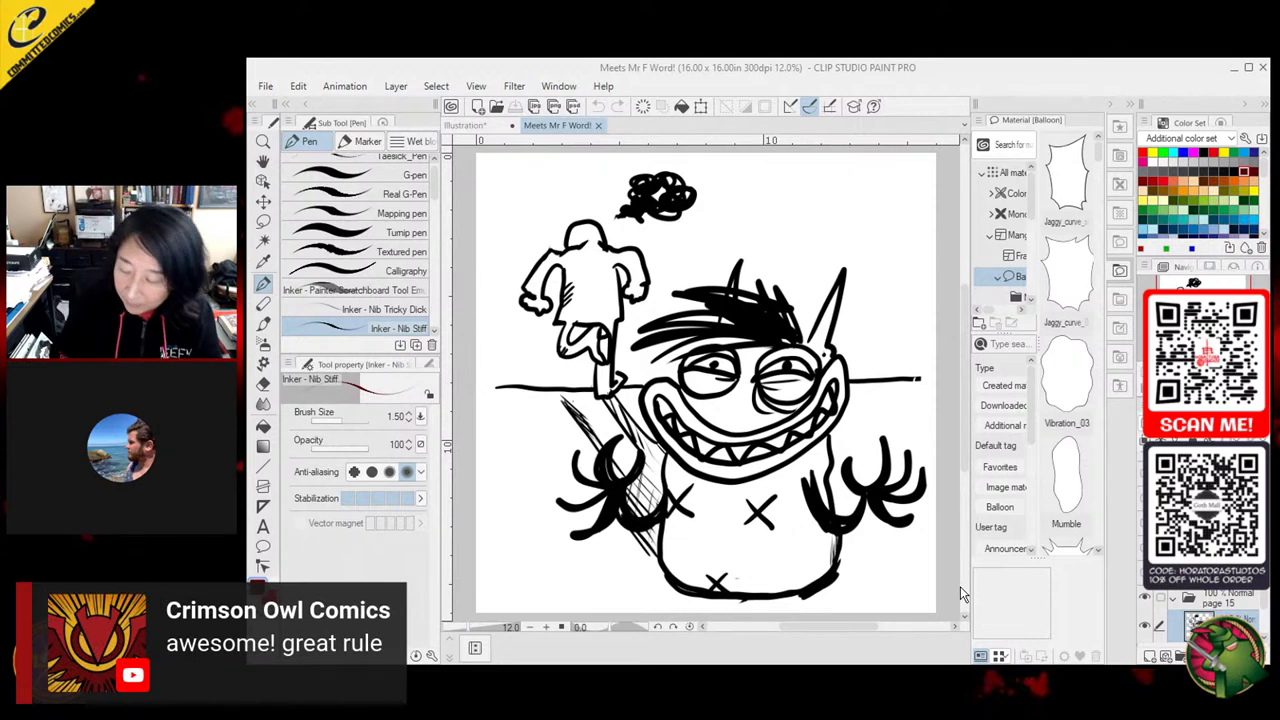
left_click(1145, 598)
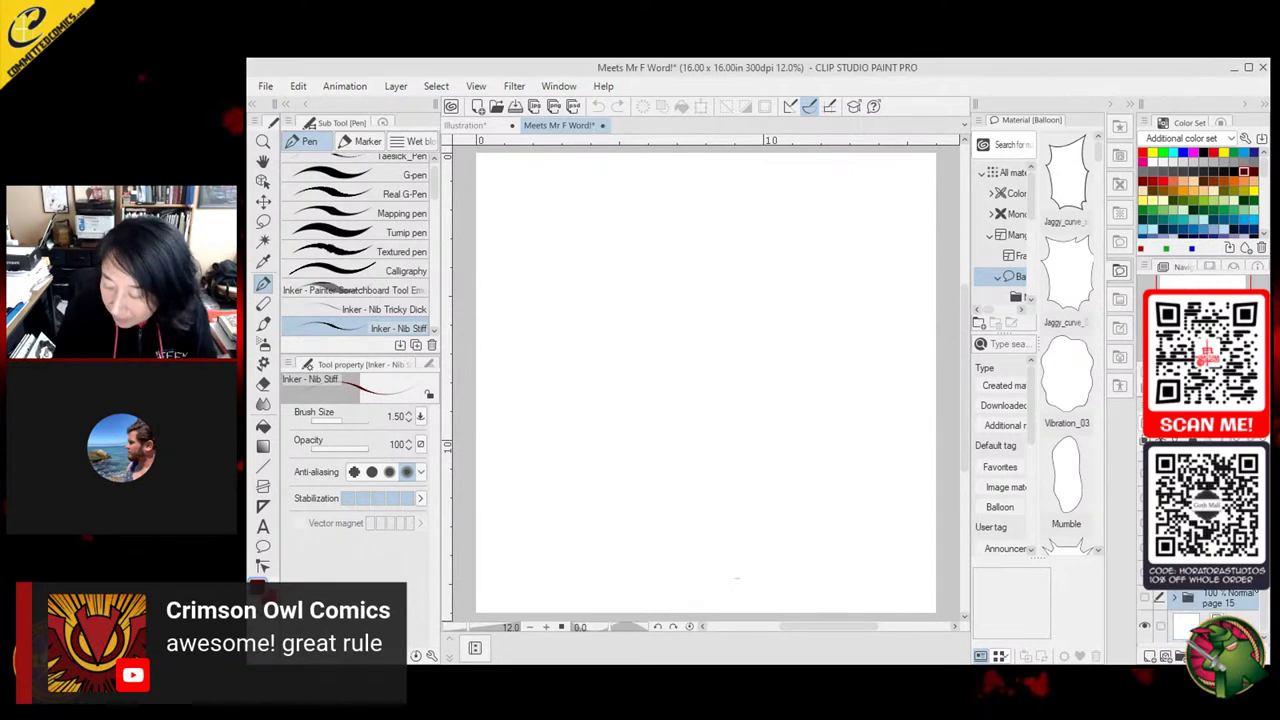
Display the drawing of the two running characters and hide its faint rough sketch, leaving only the black line art
left_click_drag(1260, 594, 1260, 520)
key("ctrl+z")
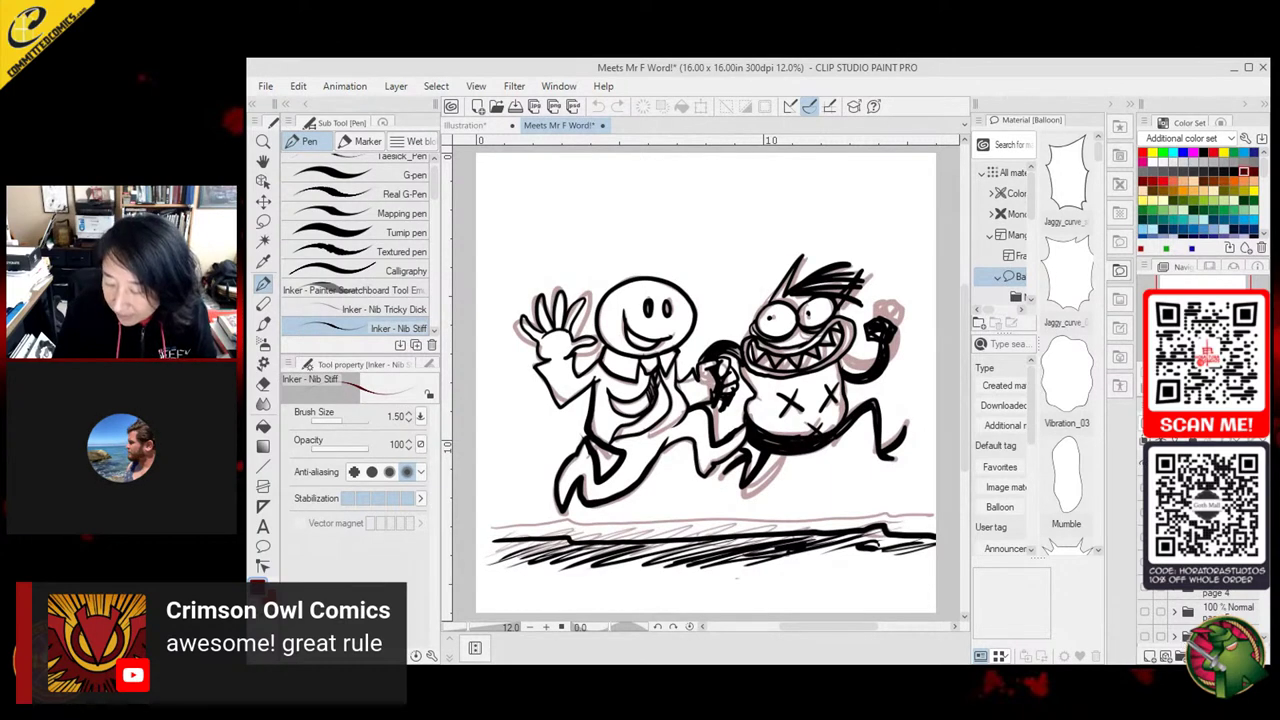
scroll(1200, 610, "down", 1)
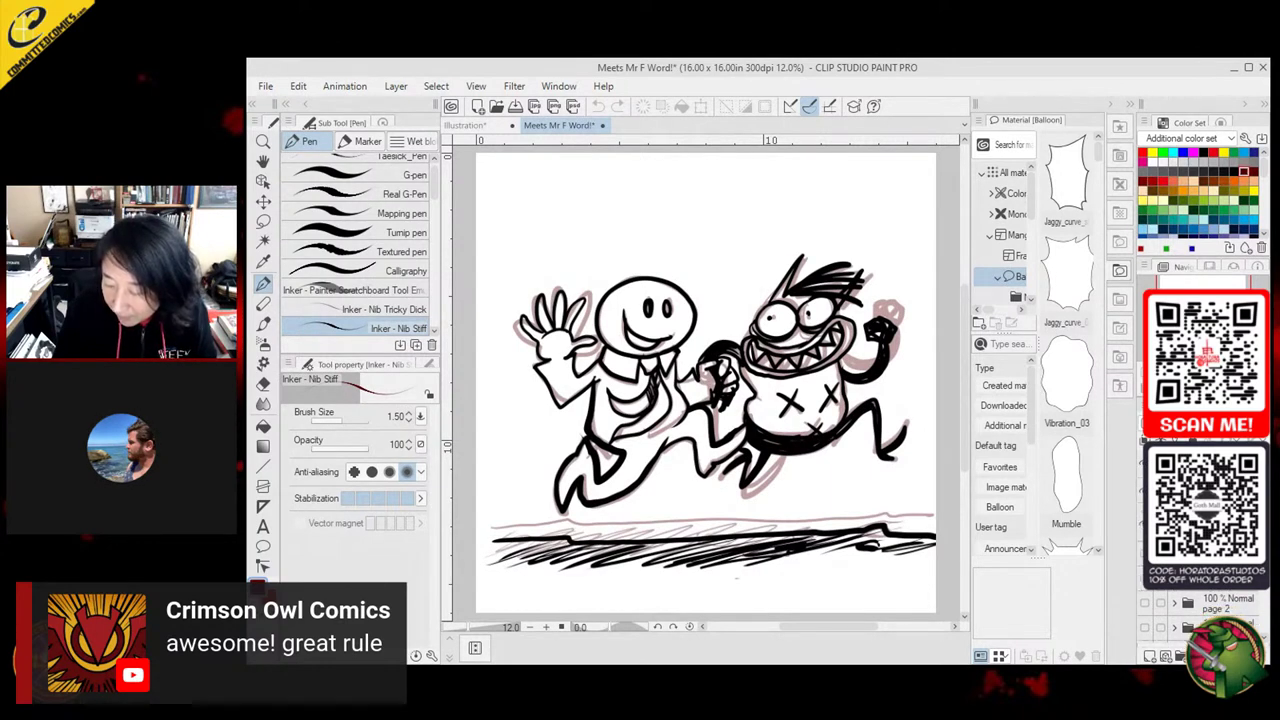
scroll(1158, 609, "up", 1)
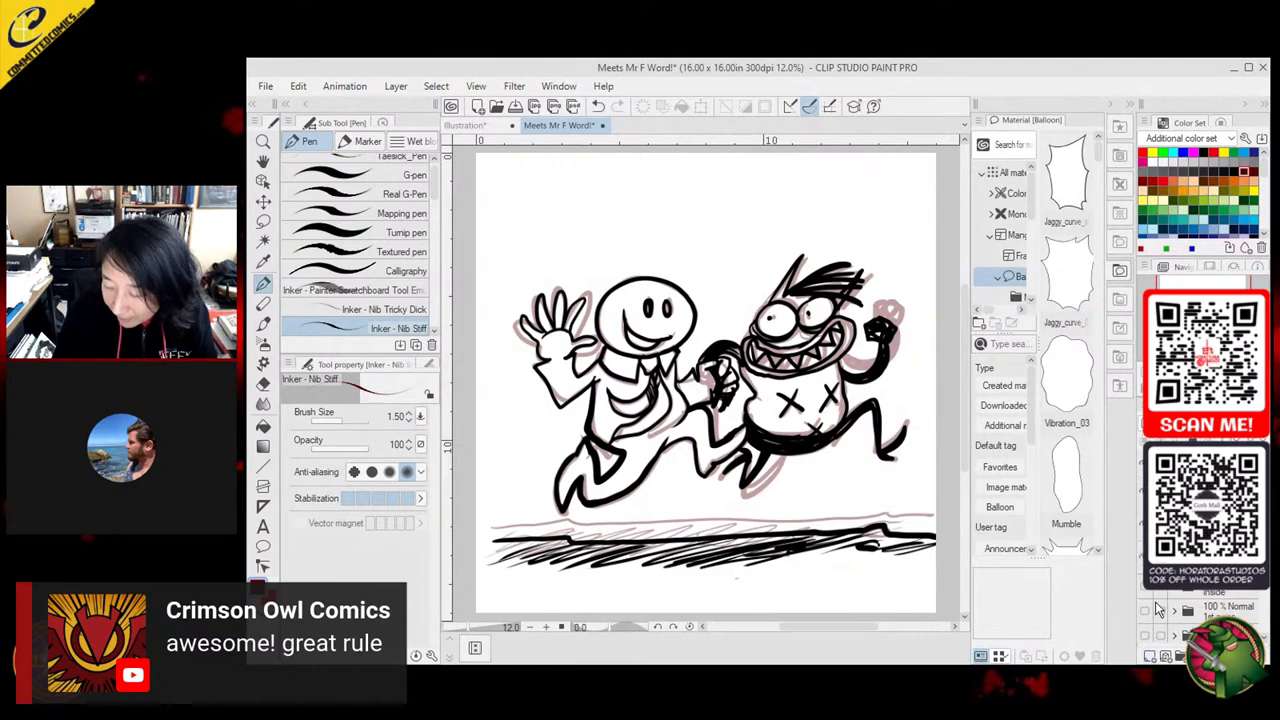
left_click(1145, 608)
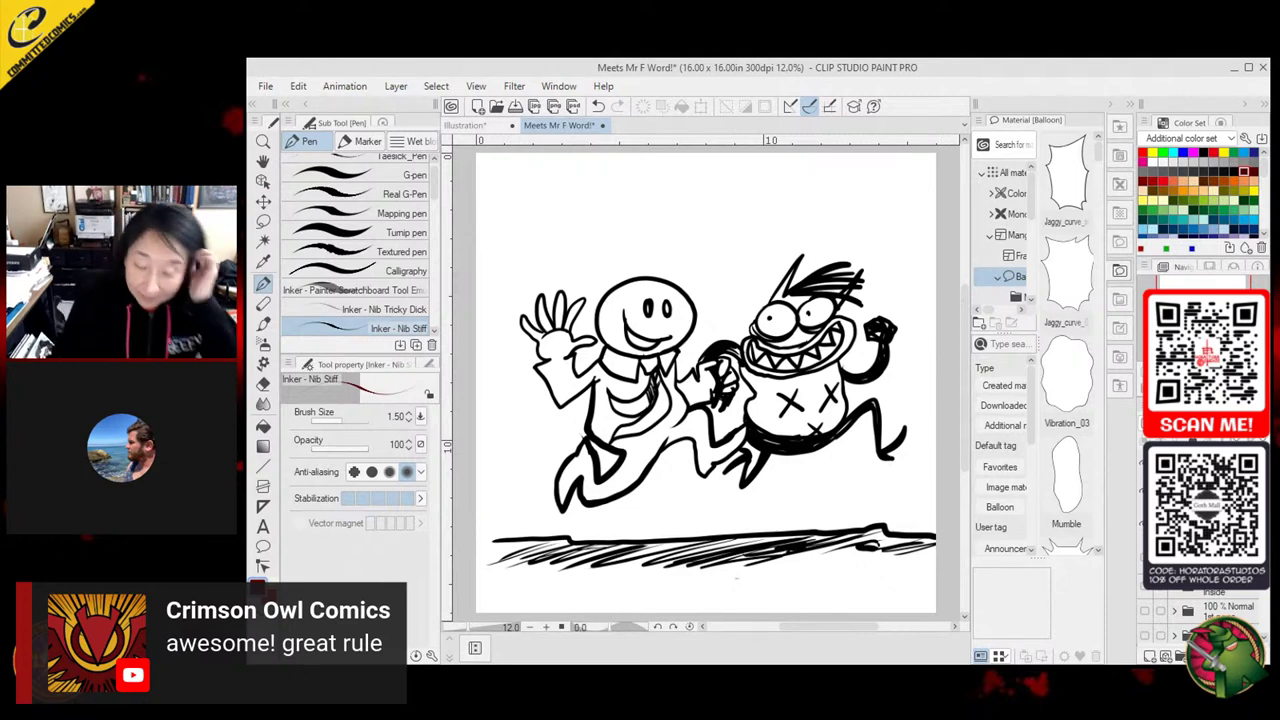
Fill the background behind the characters with light blue and add a new raster layer for brush painting
left_click(264, 426)
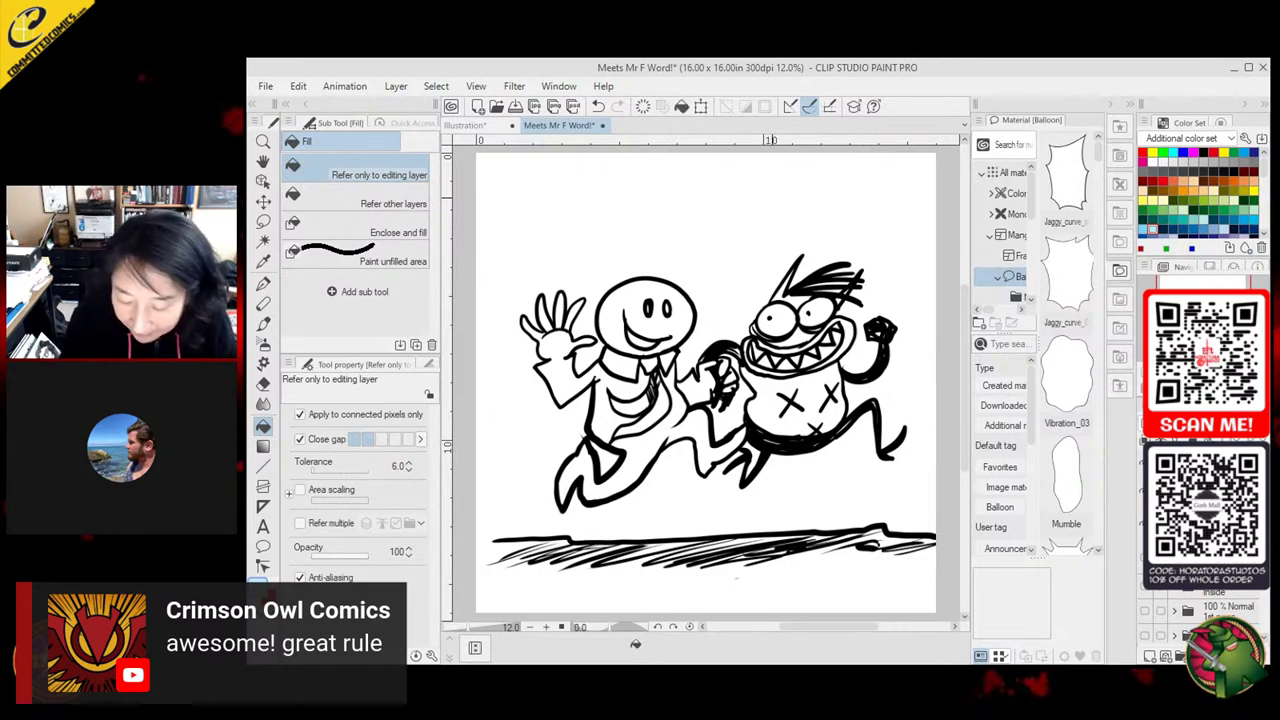
left_click(622, 608)
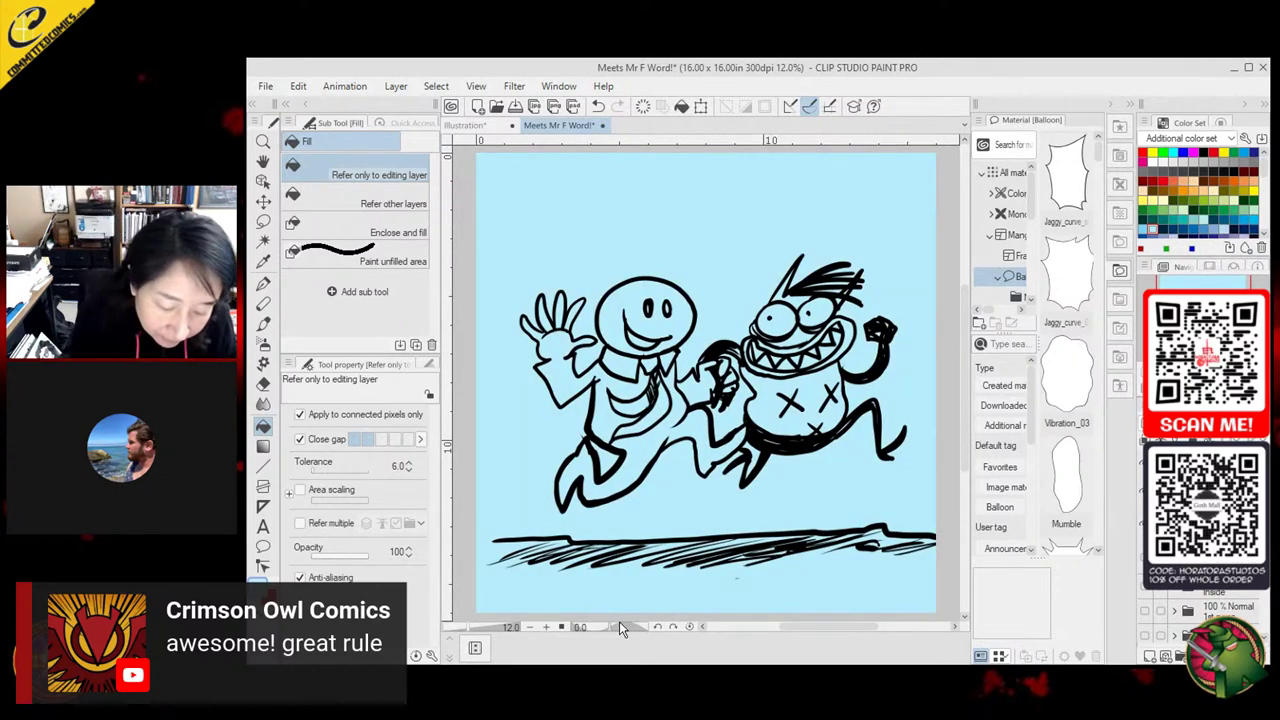
left_click(262, 325)
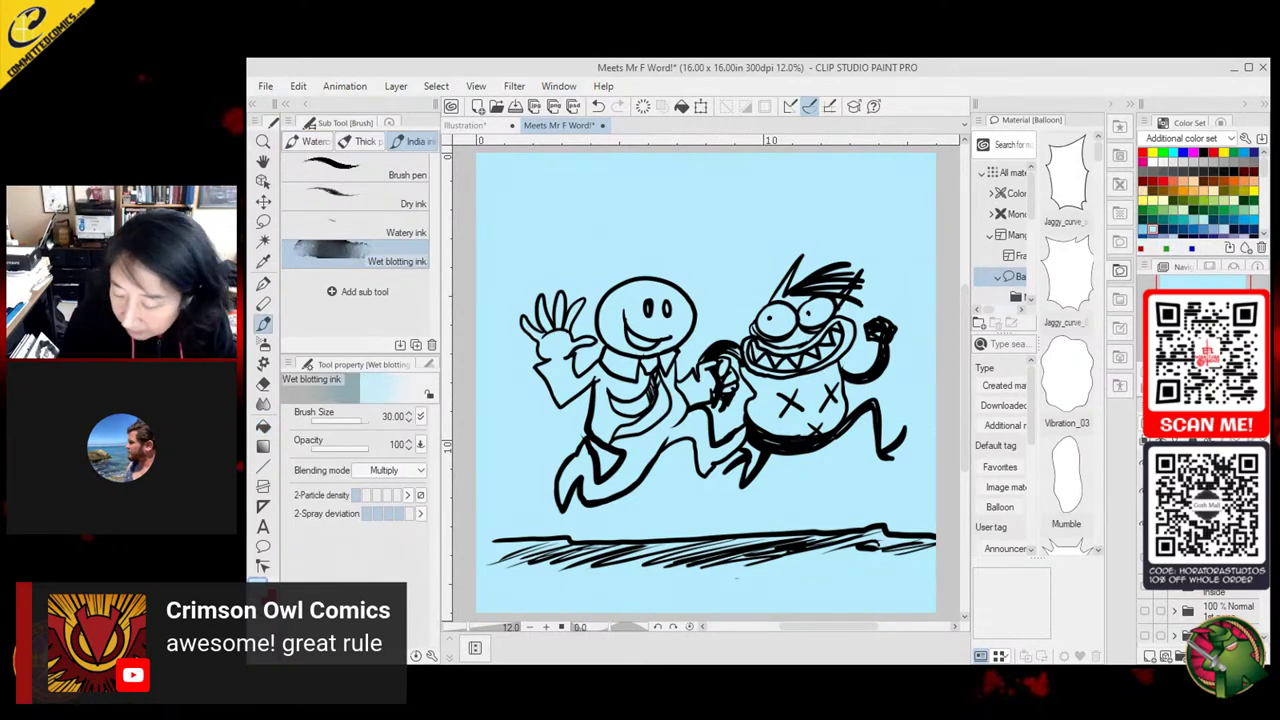
left_click(1152, 657)
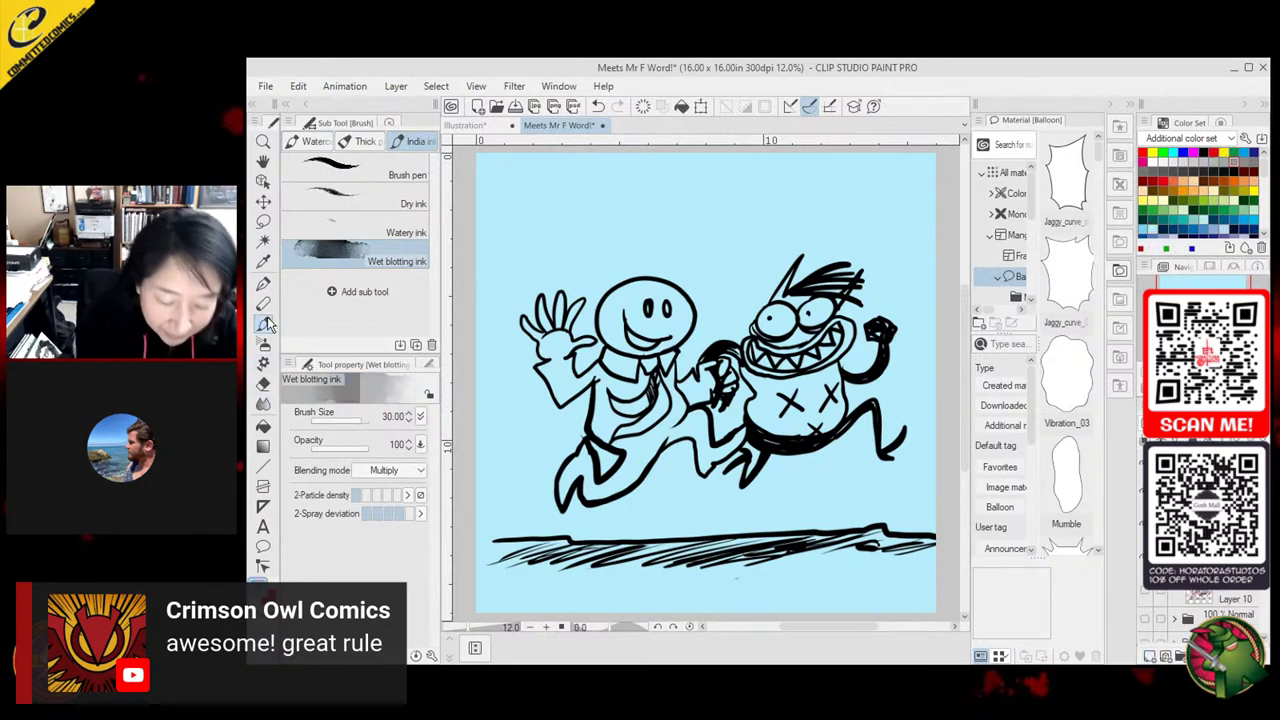
Try shading the hatched ground strip in grey with the Thin Gouache brush at size 12
left_click(366, 141)
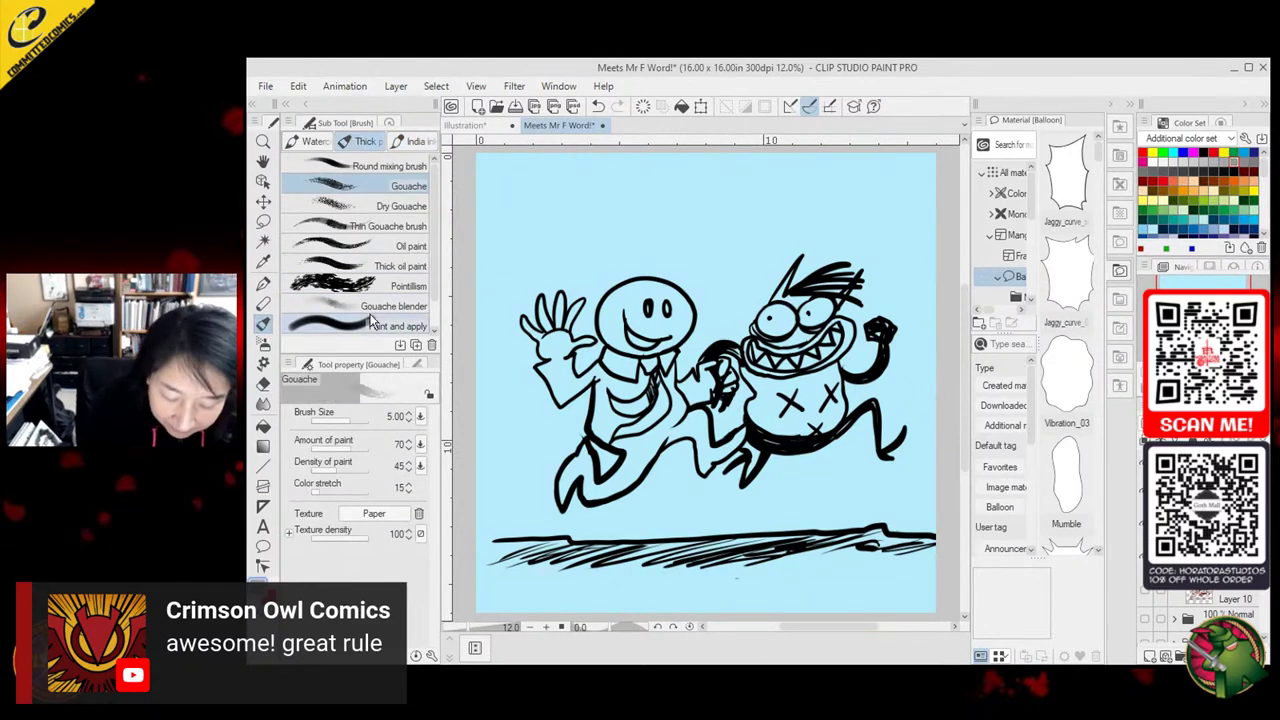
scroll(362, 298, "down", 1)
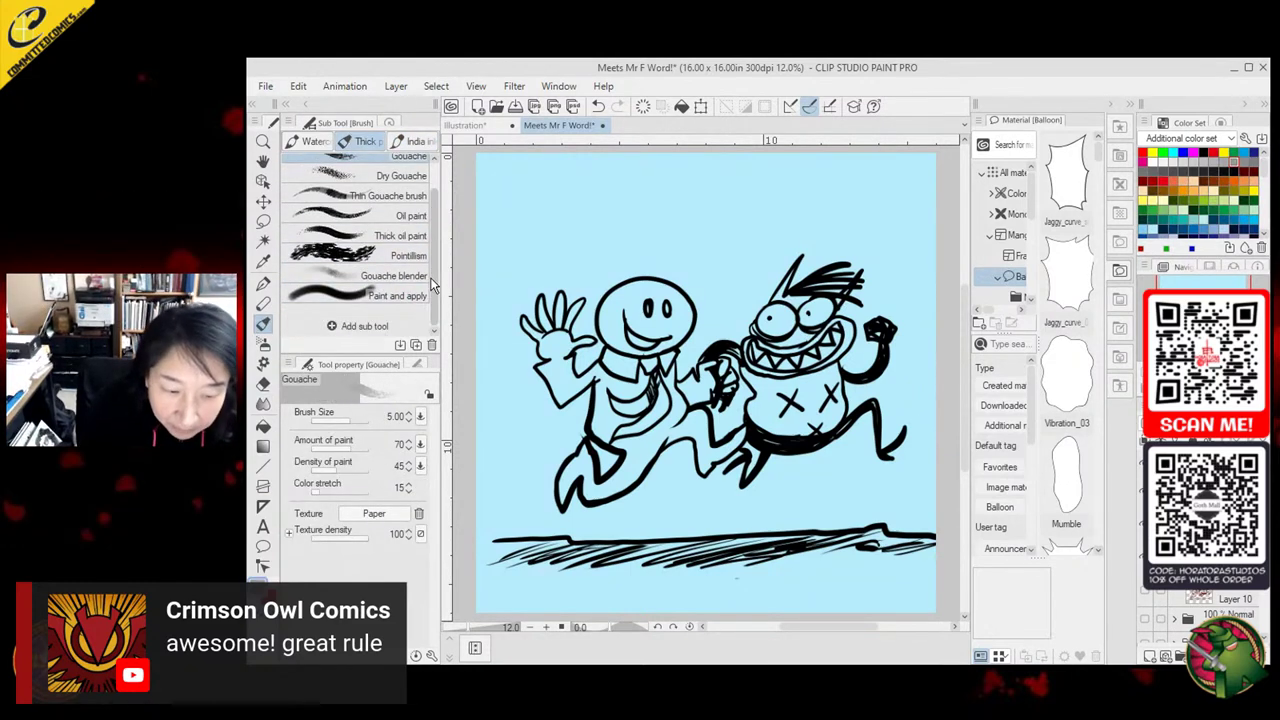
left_click(353, 284)
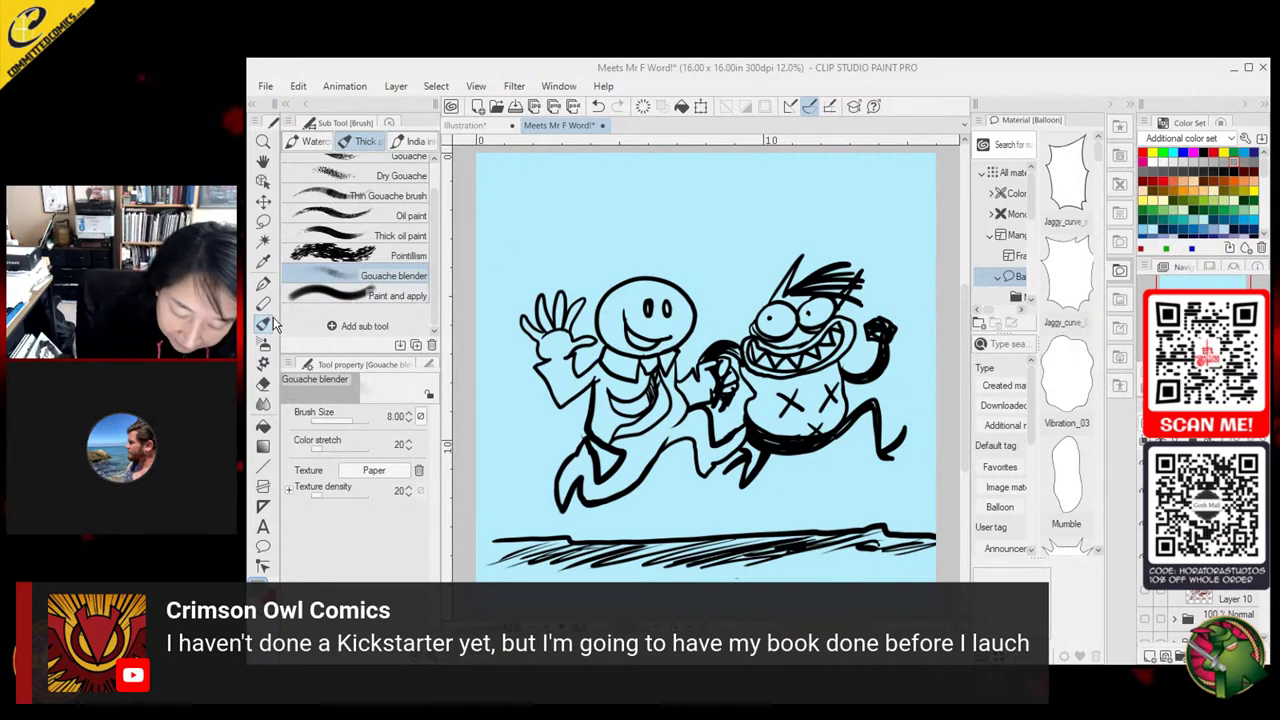
left_click_drag(432, 190, 432, 170)
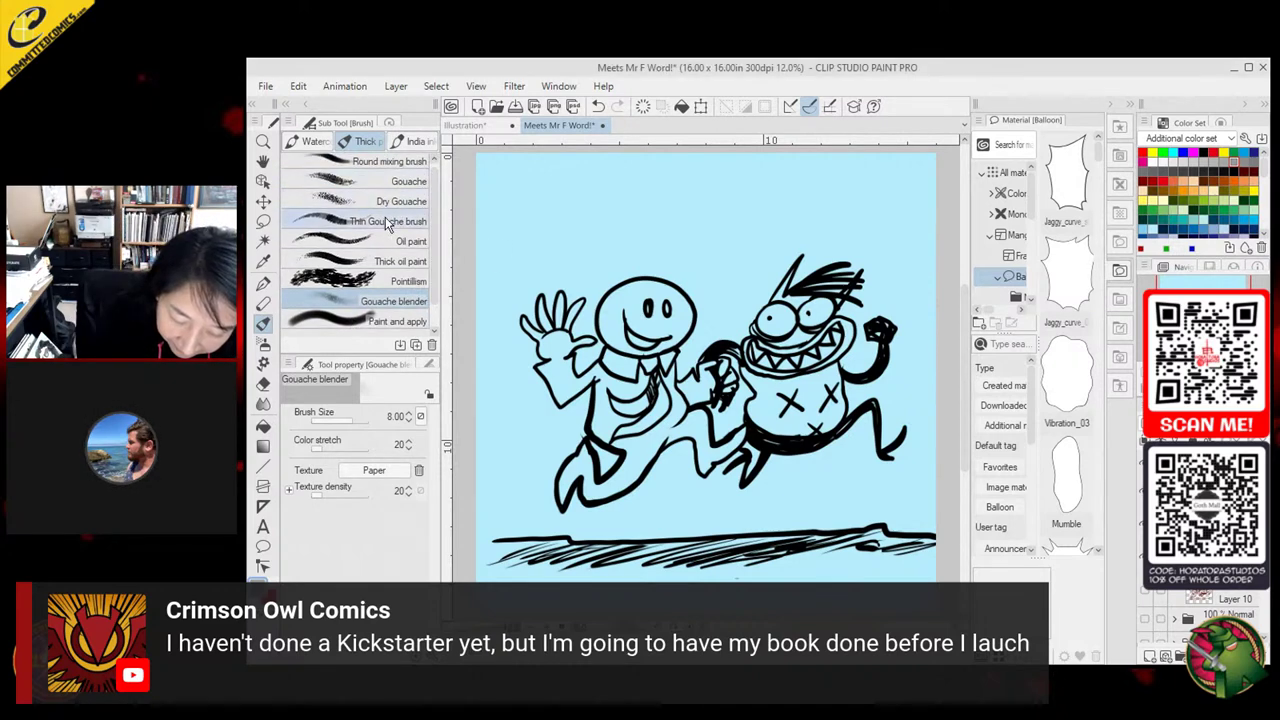
left_click(386, 220)
mouse_move(589, 558)
left_mouse_down()
mouse_move(680, 552)
mouse_move(484, 545)
mouse_move(583, 560)
mouse_move(546, 563)
mouse_move(745, 557)
mouse_move(643, 556)
mouse_move(694, 542)
left_mouse_up()
left_click(1251, 161)
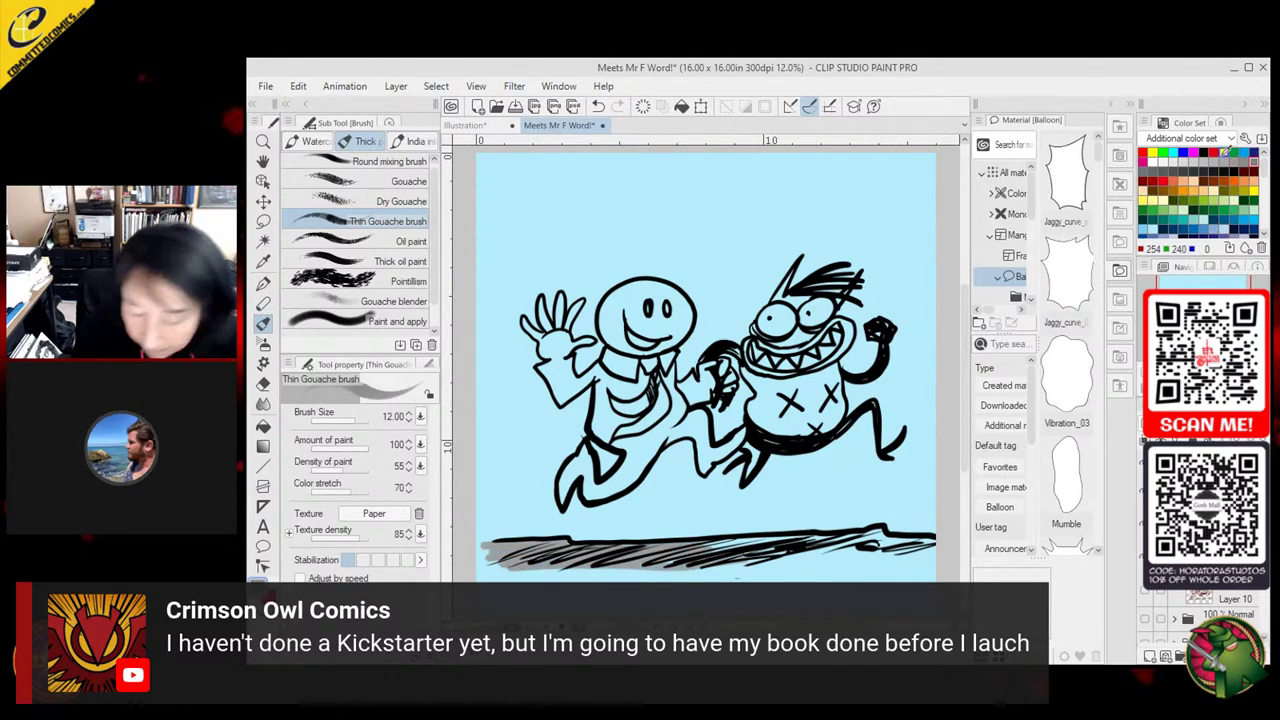
mouse_move(573, 562)
left_mouse_down()
mouse_move(674, 570)
mouse_move(812, 554)
mouse_move(712, 554)
left_mouse_up()
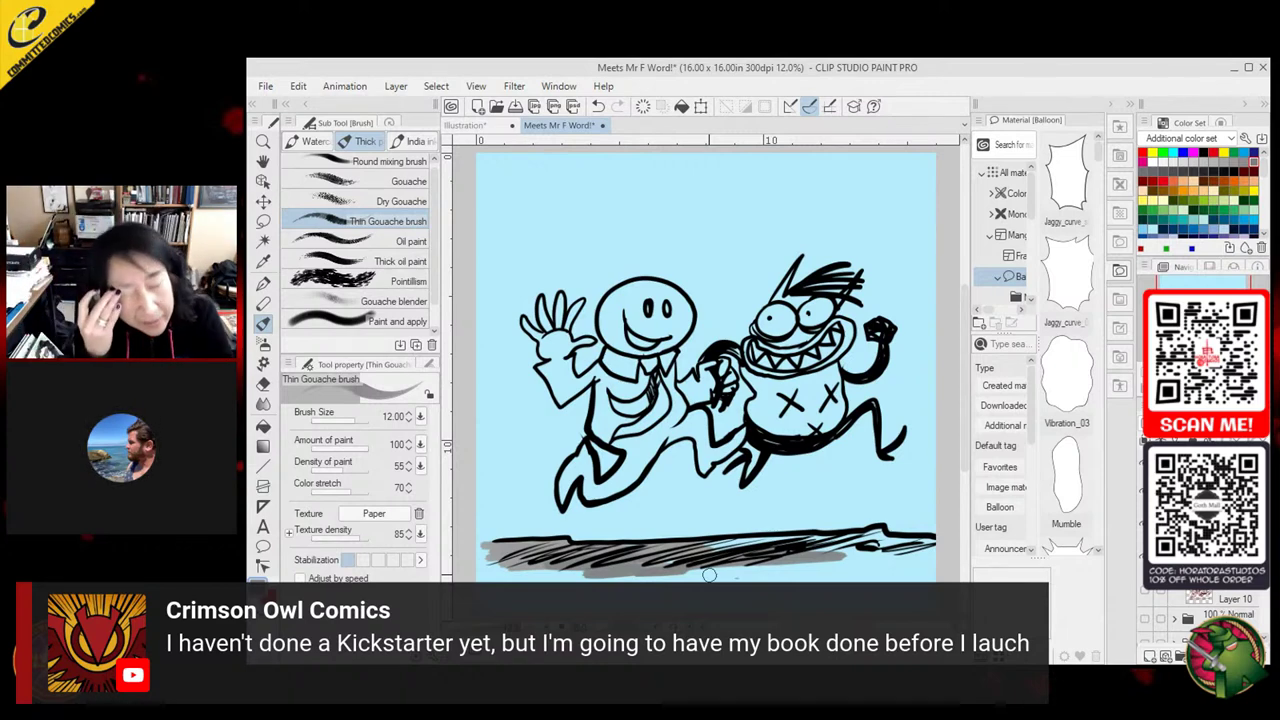
Try extending the grey ground shading across the full width with the Oil paint brush at size 17
left_click(376, 236)
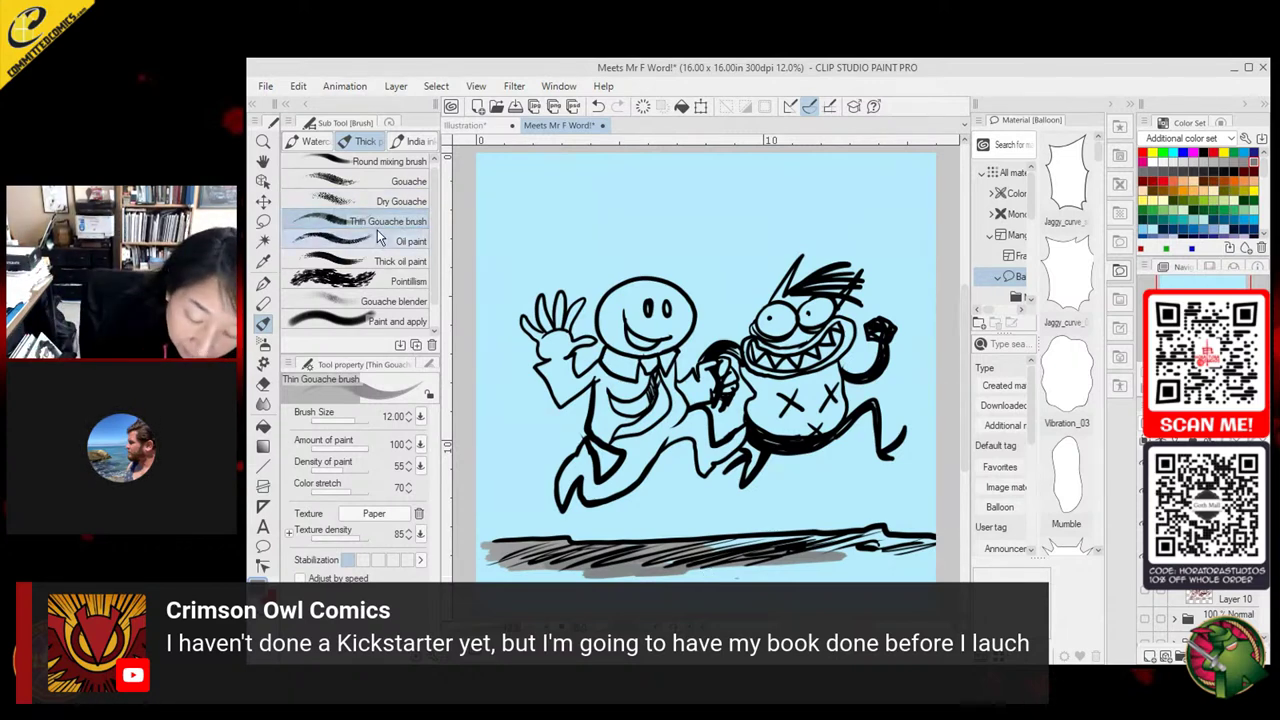
mouse_move(539, 559)
left_mouse_down()
mouse_move(495, 560)
mouse_move(561, 575)
mouse_move(507, 575)
mouse_move(537, 552)
mouse_move(489, 544)
left_mouse_up()
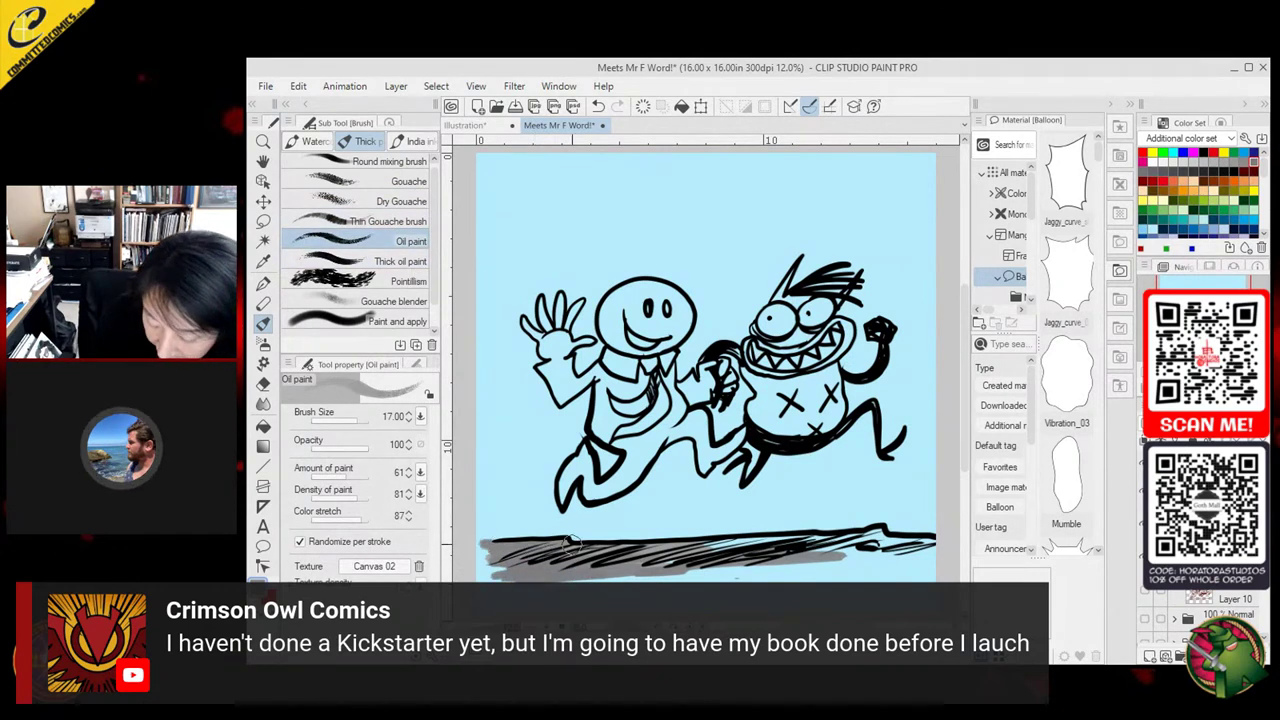
mouse_move(720, 546)
left_mouse_down()
mouse_move(752, 542)
mouse_move(649, 554)
mouse_move(815, 542)
mouse_move(667, 565)
mouse_move(860, 560)
mouse_move(676, 578)
mouse_move(867, 572)
mouse_move(879, 558)
mouse_move(770, 568)
mouse_move(906, 548)
left_mouse_up()
Try a Wet blotting ink stroke over the grey ground at size 30, and undo it
left_click(413, 141)
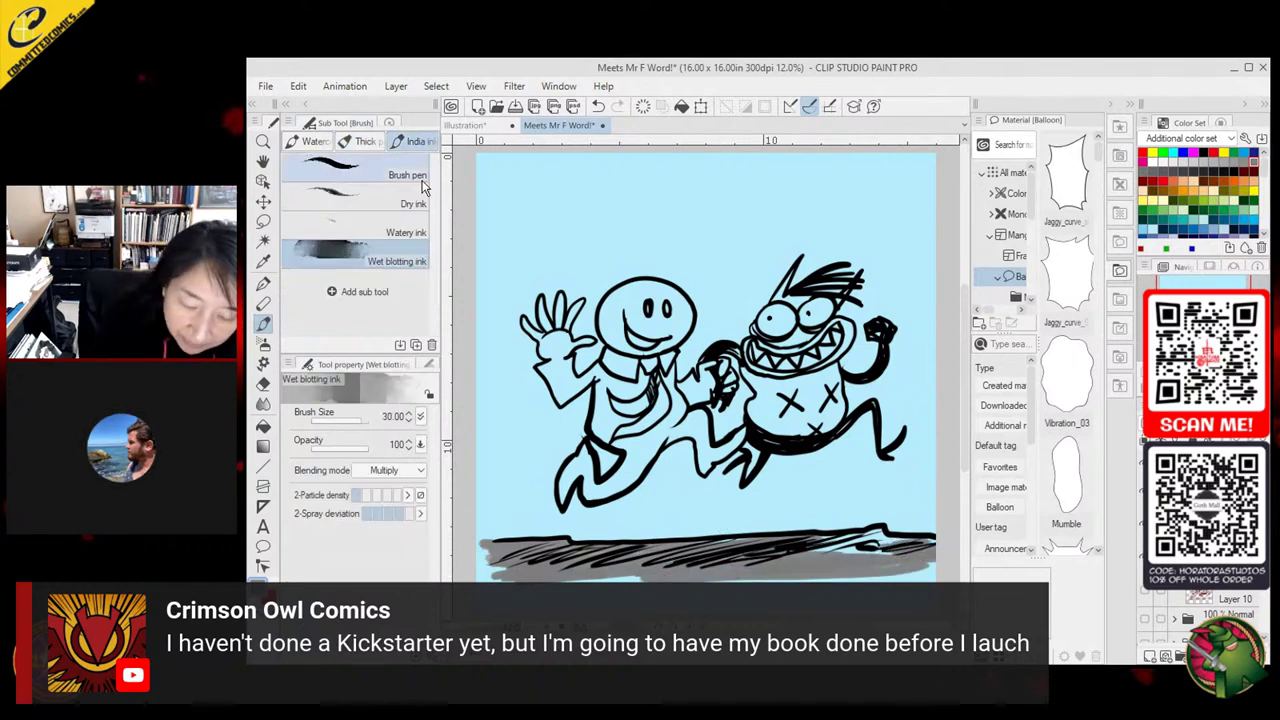
mouse_move(628, 562)
left_mouse_down()
mouse_move(812, 562)
mouse_move(780, 570)
left_mouse_up()
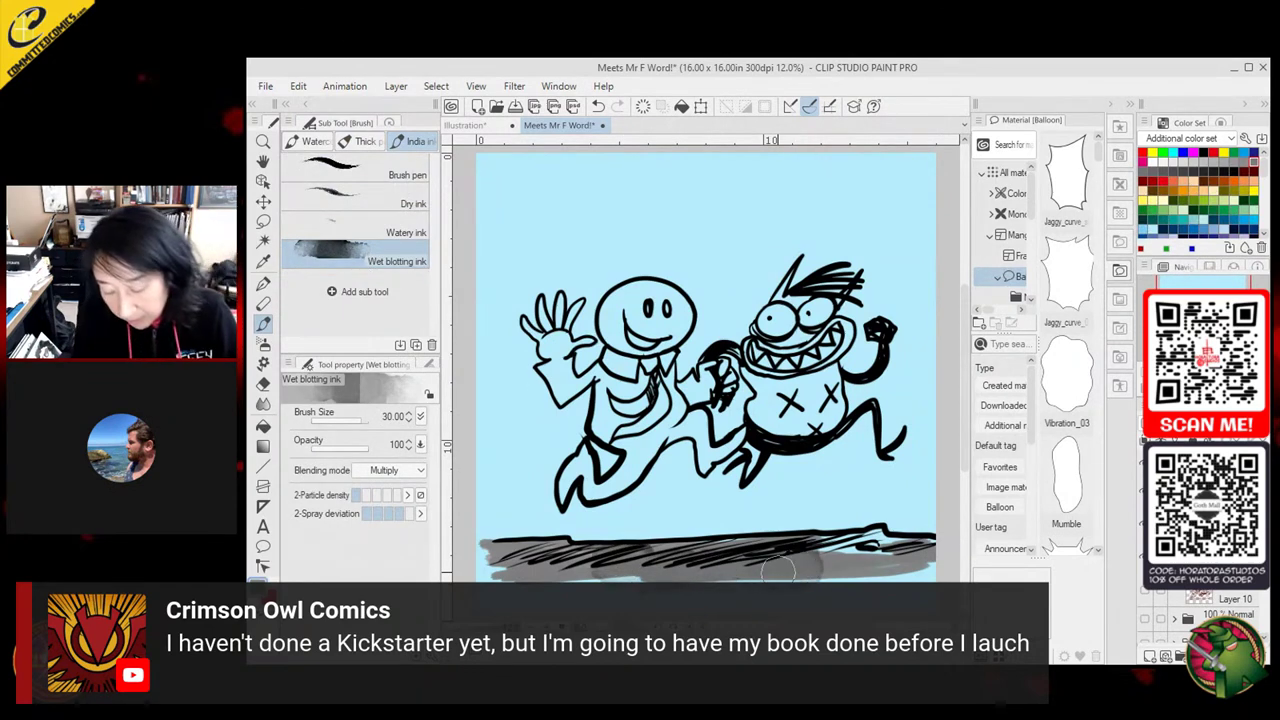
key("ctrl+z")
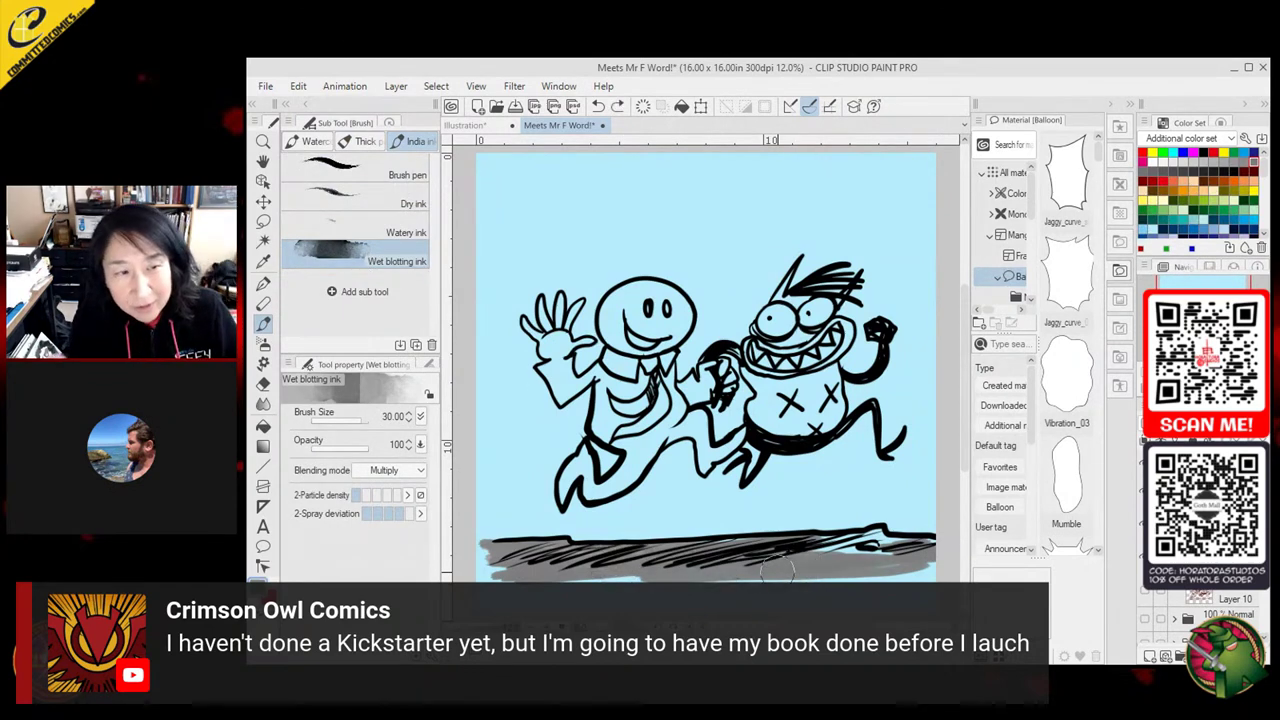
Select the Dry ink brush and clear the grey shading from the ground
left_click(371, 193)
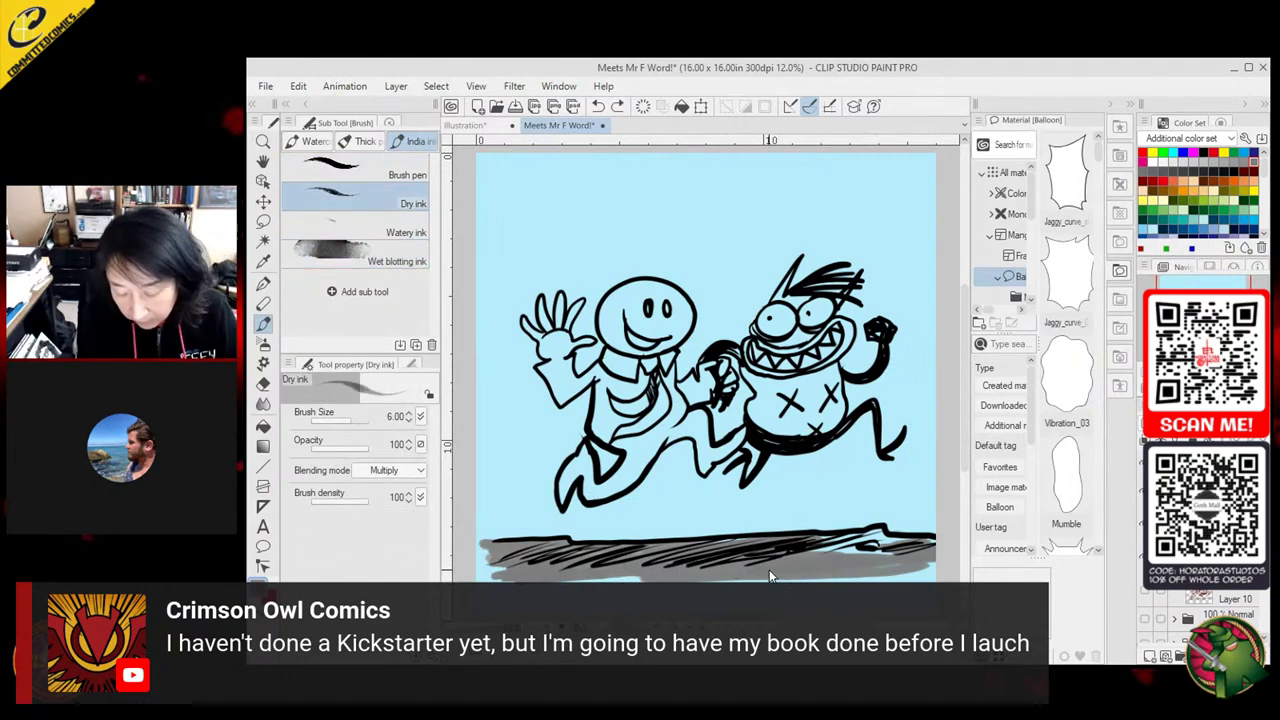
key("ctrl+shift+n")
key("Delete")
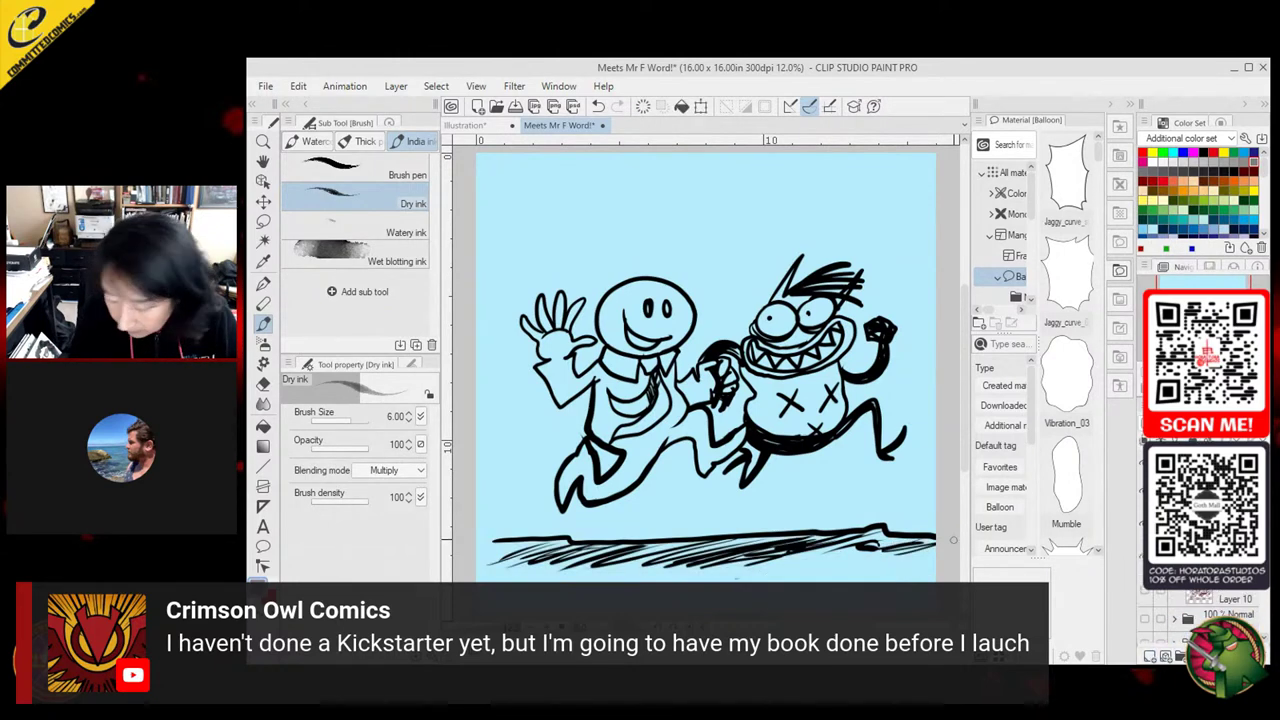
Set the Dry ink brush size to 15 and shade the right half of the hatched ground in grey
mouse_move(740, 545)
left_mouse_down()
mouse_move(713, 560)
mouse_move(762, 542)
mouse_move(678, 555)
left_mouse_up()
left_click_drag(718, 547, 674, 555)
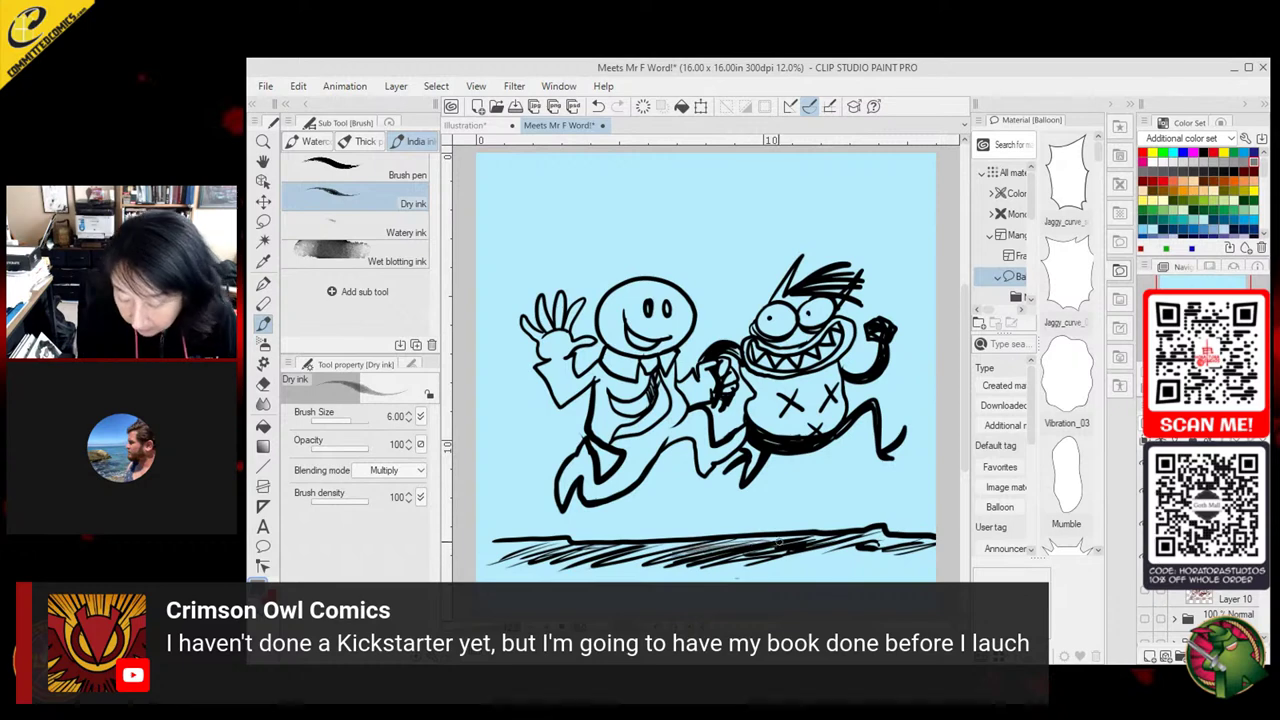
key("bracketright")
key("bracketright")
key("bracketright")
key("bracketright")
key("bracketright")
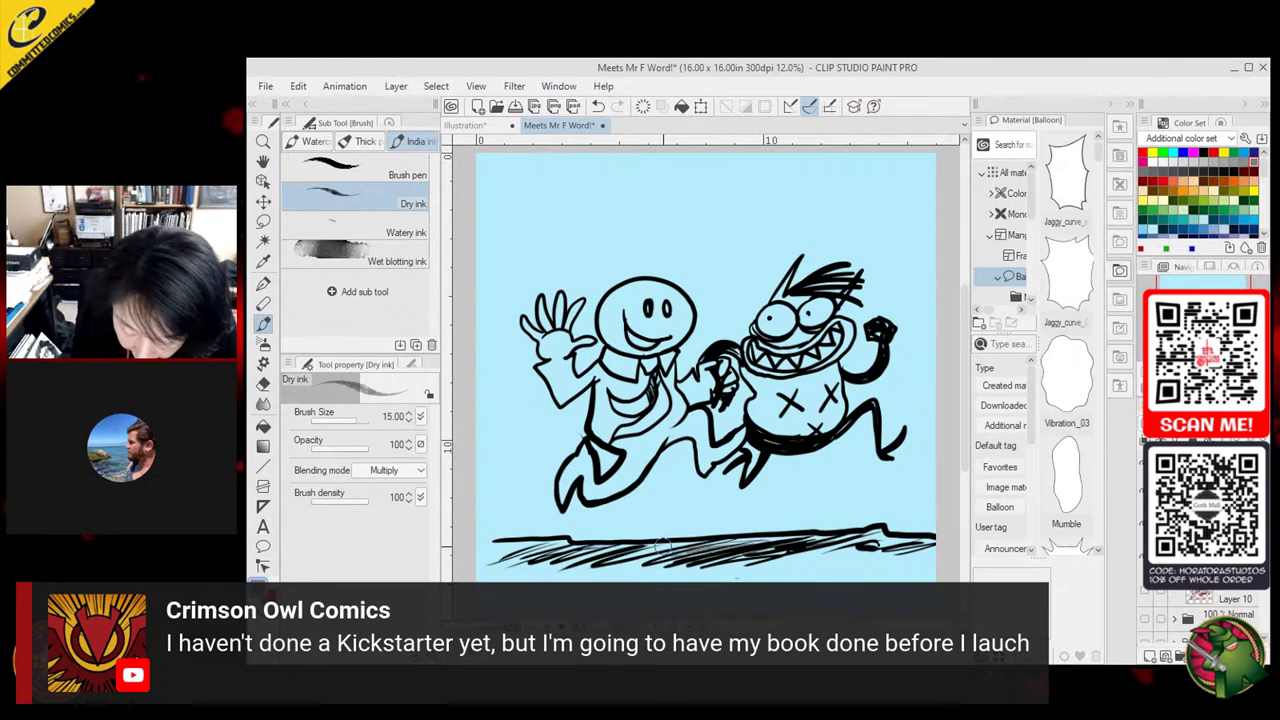
mouse_move(637, 557)
left_mouse_down()
mouse_move(817, 536)
mouse_move(743, 542)
mouse_move(835, 552)
mouse_move(756, 564)
mouse_move(870, 550)
mouse_move(788, 554)
mouse_move(786, 542)
mouse_move(869, 539)
mouse_move(854, 534)
mouse_move(730, 541)
left_mouse_up()
mouse_move(870, 535)
left_mouse_down()
mouse_move(951, 558)
mouse_move(848, 565)
mouse_move(917, 560)
mouse_move(904, 551)
mouse_move(915, 547)
mouse_move(875, 537)
mouse_move(935, 543)
mouse_move(877, 530)
mouse_move(885, 538)
mouse_move(777, 562)
mouse_move(864, 562)
mouse_move(826, 566)
left_mouse_up()
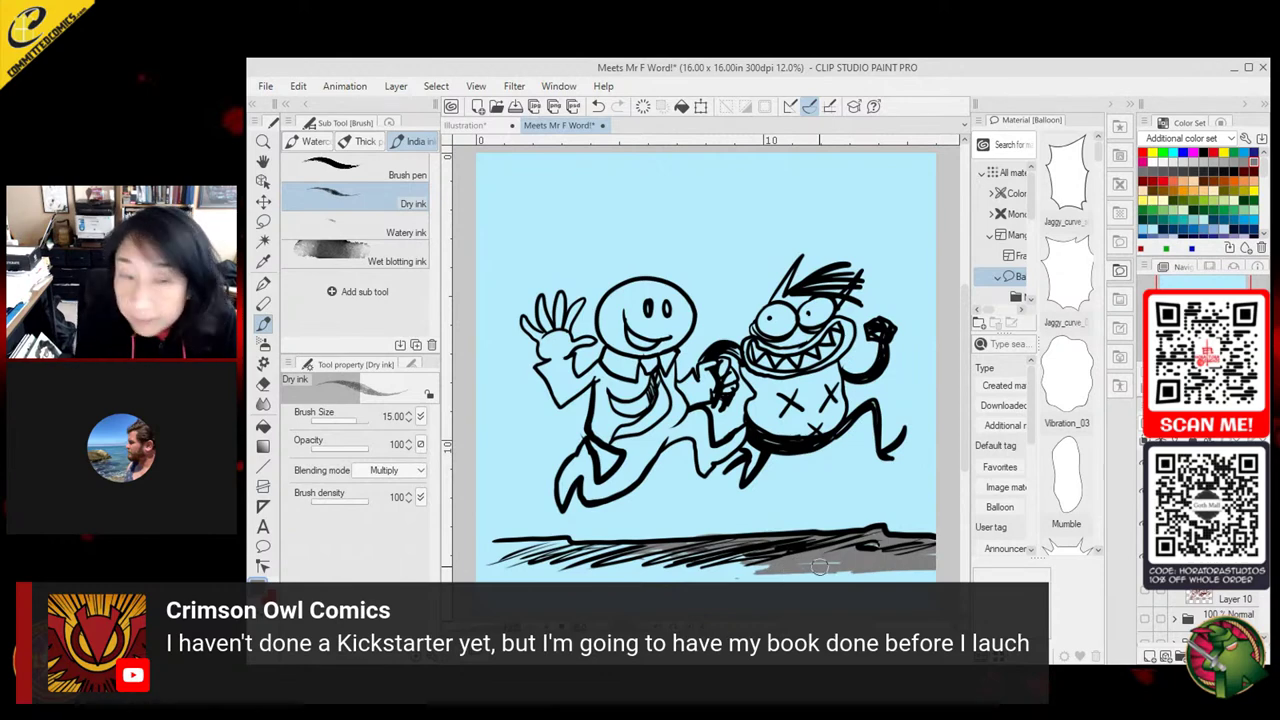
Extend the grey shading to the ground's left end and layer darker Dry ink strokes over the hatching
mouse_move(757, 565)
left_mouse_down()
mouse_move(838, 561)
mouse_move(622, 566)
left_mouse_up()
mouse_move(719, 554)
left_mouse_down()
mouse_move(575, 558)
mouse_move(614, 550)
mouse_move(590, 553)
mouse_move(595, 544)
mouse_move(632, 547)
mouse_move(546, 562)
left_mouse_up()
left_click_drag(678, 568, 577, 572)
mouse_move(758, 568)
left_mouse_down()
mouse_move(570, 576)
mouse_move(596, 578)
left_mouse_up()
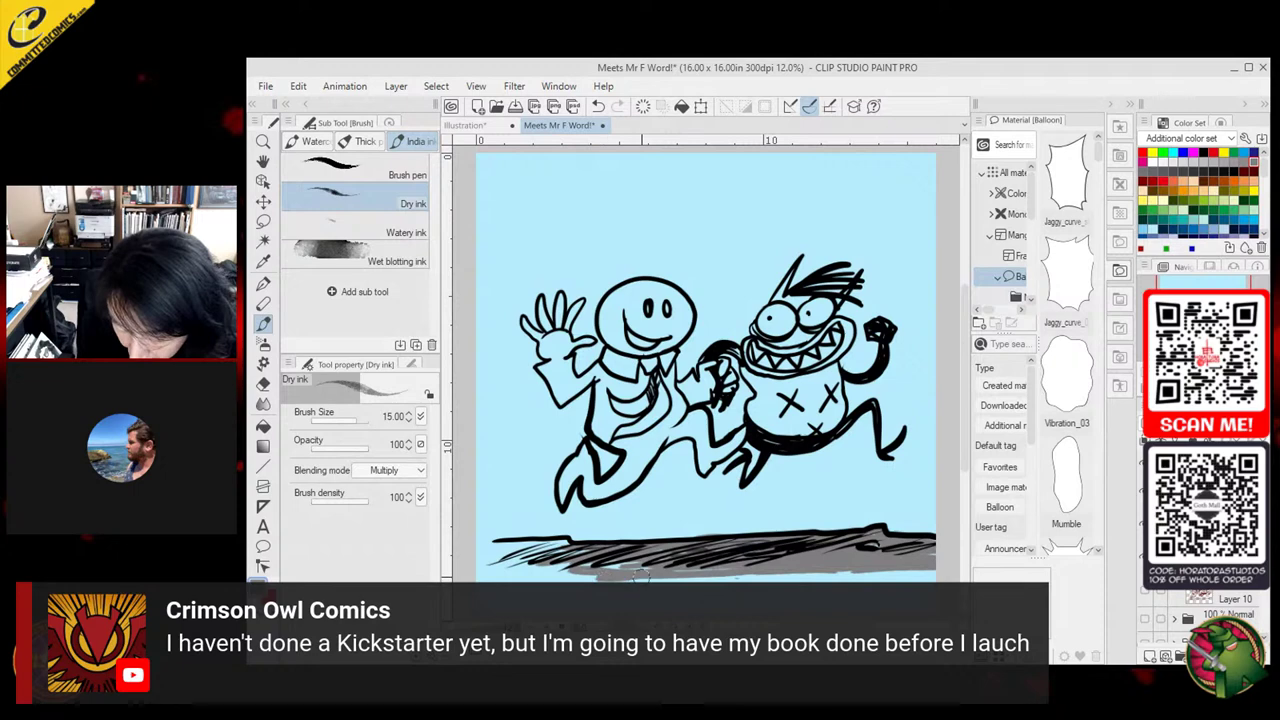
left_click_drag(822, 574, 929, 560)
mouse_move(619, 564)
left_mouse_down()
mouse_move(493, 572)
mouse_move(568, 546)
mouse_move(494, 545)
mouse_move(546, 540)
mouse_move(490, 561)
mouse_move(532, 557)
mouse_move(595, 577)
mouse_move(631, 566)
mouse_move(540, 553)
mouse_move(564, 540)
mouse_move(570, 549)
mouse_move(535, 557)
mouse_move(628, 549)
mouse_move(563, 539)
mouse_move(484, 559)
mouse_move(769, 553)
mouse_move(717, 559)
mouse_move(798, 548)
mouse_move(627, 549)
mouse_move(835, 539)
mouse_move(809, 535)
mouse_move(785, 546)
mouse_move(808, 549)
mouse_move(771, 557)
mouse_move(846, 546)
left_mouse_up()
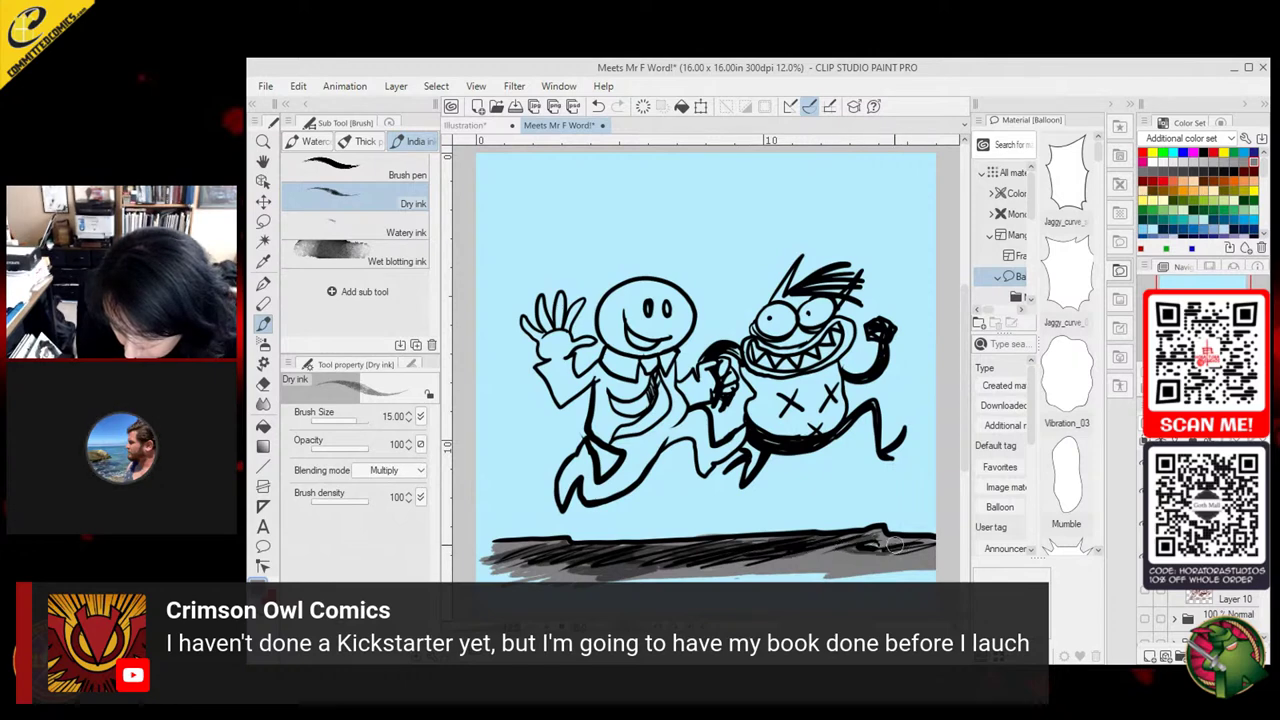
mouse_move(880, 541)
left_mouse_down()
mouse_move(737, 561)
mouse_move(819, 553)
left_mouse_up()
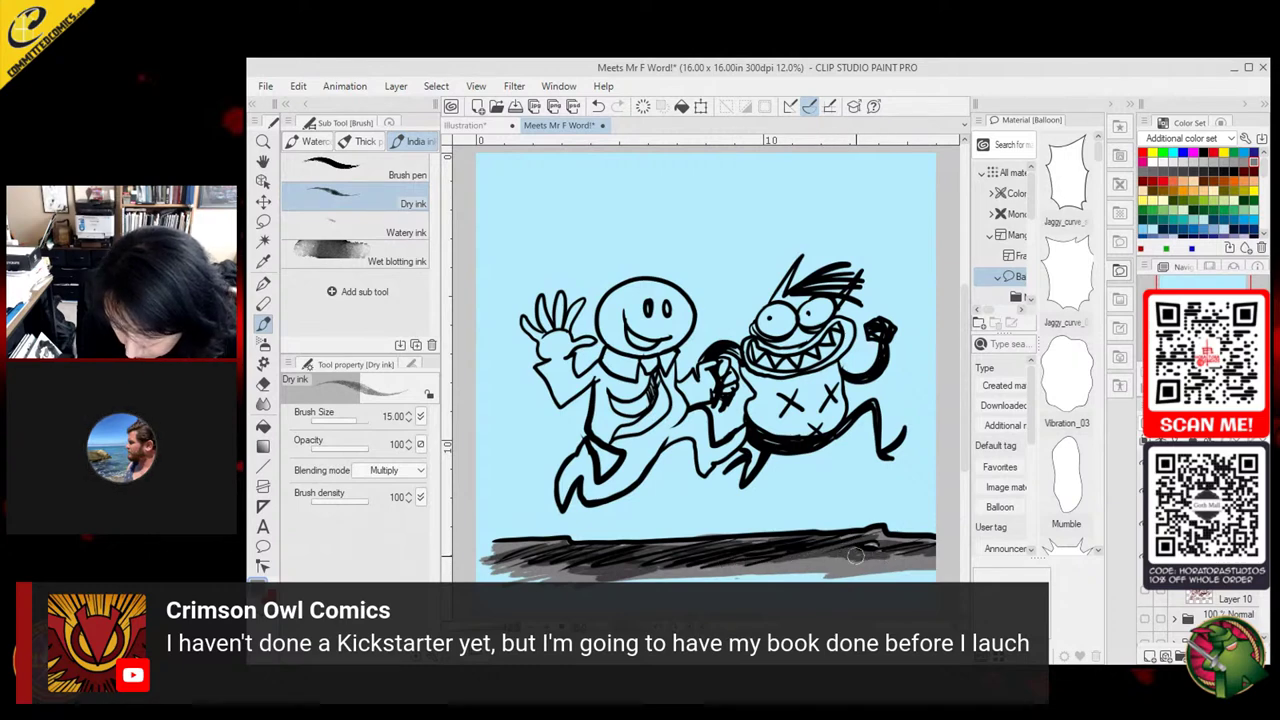
Switch to the Demon Bitch color set, then paint the monster's mouth crimson and its pointed teeth yellow-green
left_click(1204, 161)
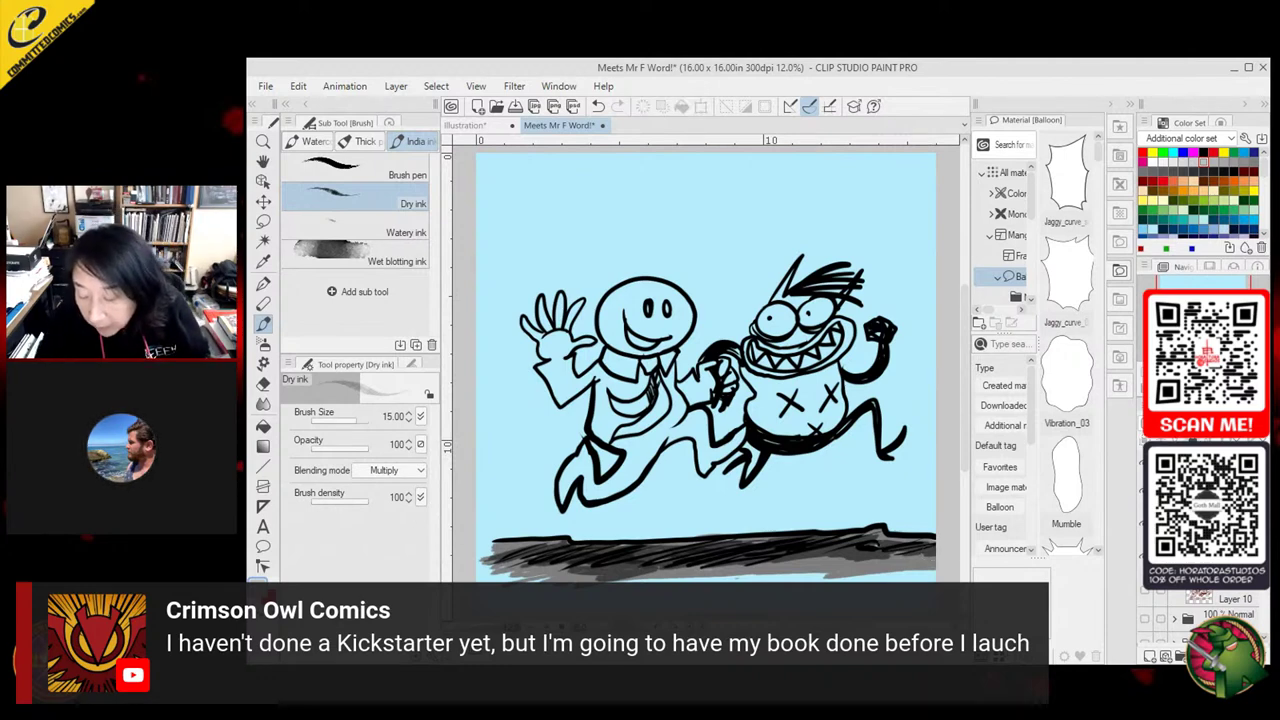
left_click(1146, 650)
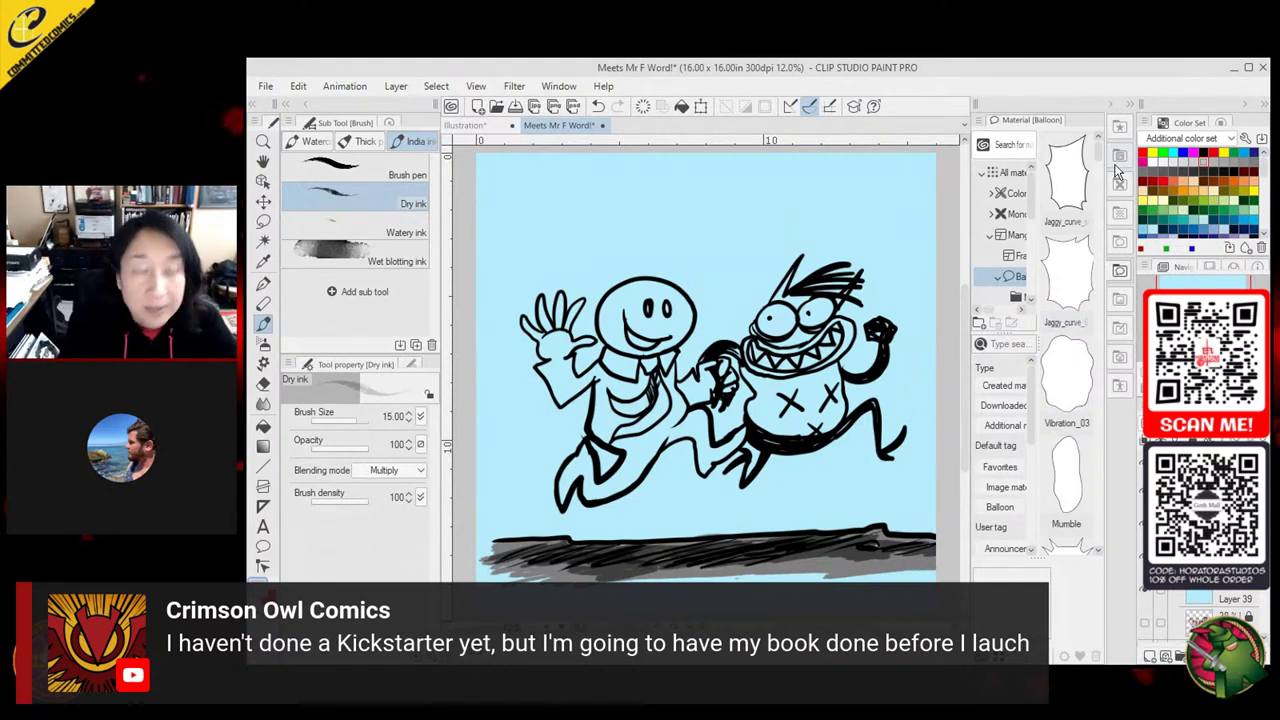
left_click(1230, 138)
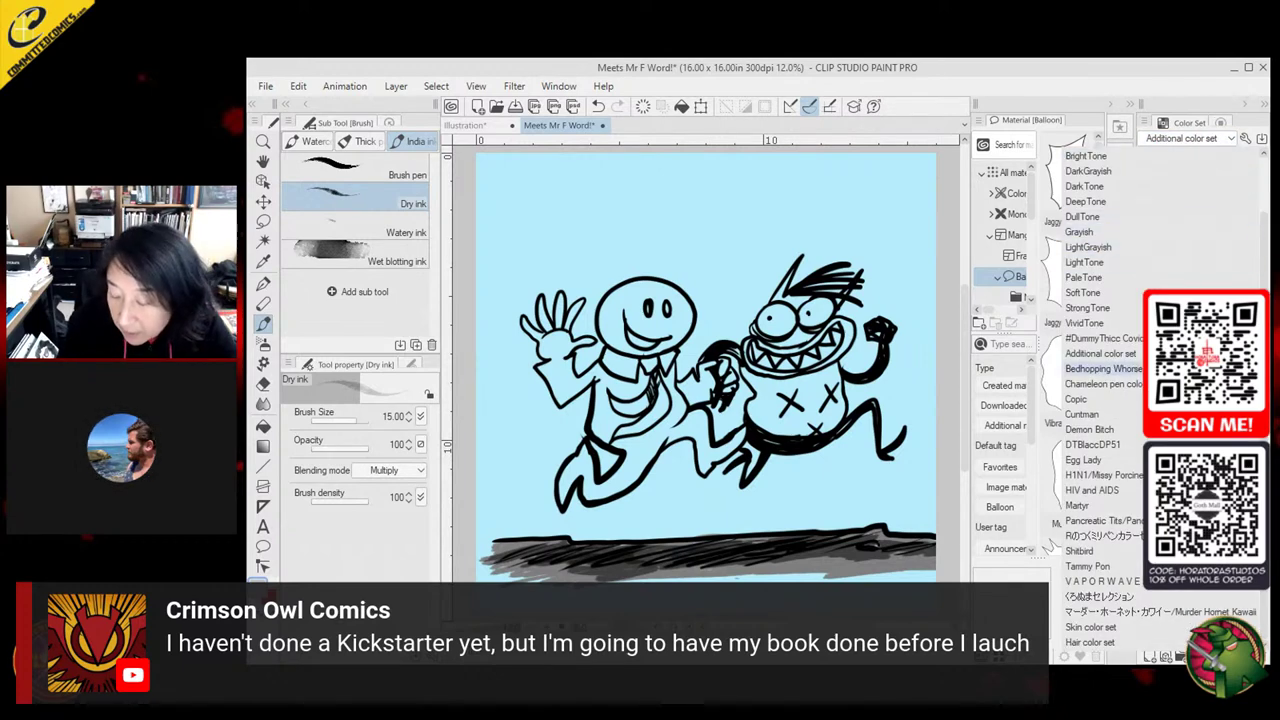
left_click(1105, 429)
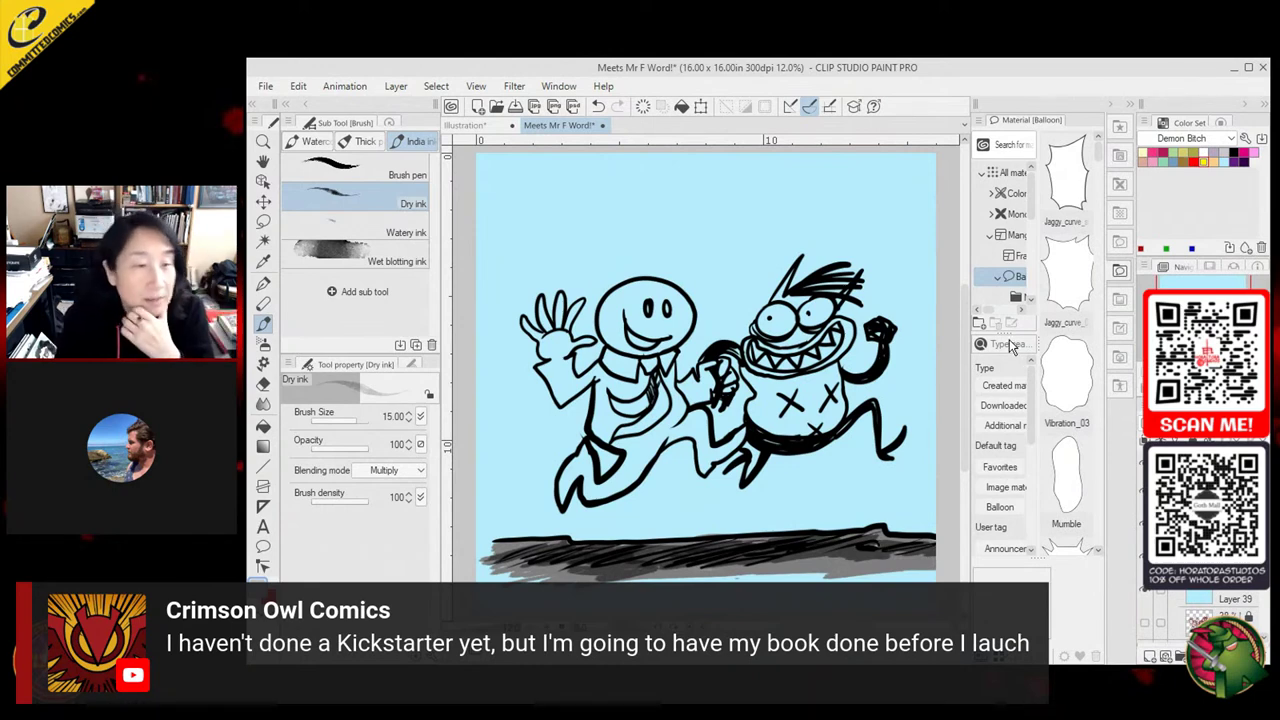
left_click(1154, 152)
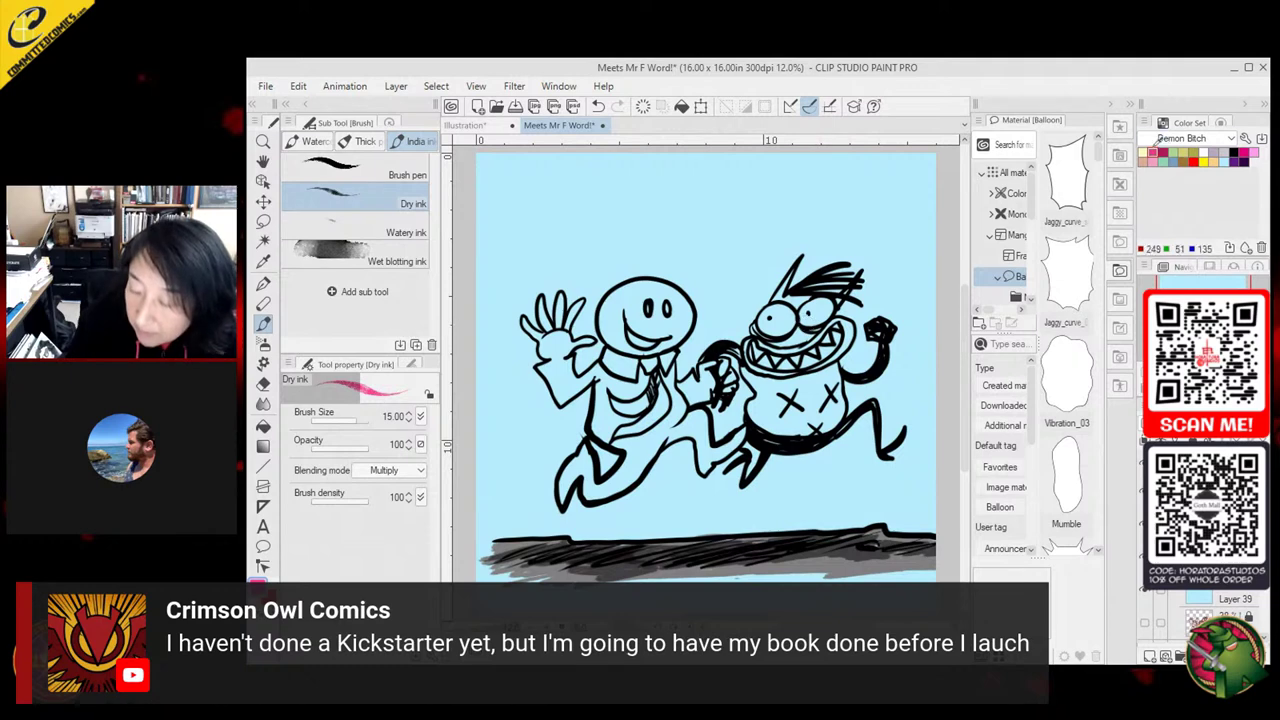
mouse_move(826, 320)
left_mouse_down()
mouse_move(835, 336)
mouse_move(792, 362)
left_mouse_up()
left_click_drag(786, 359, 751, 358)
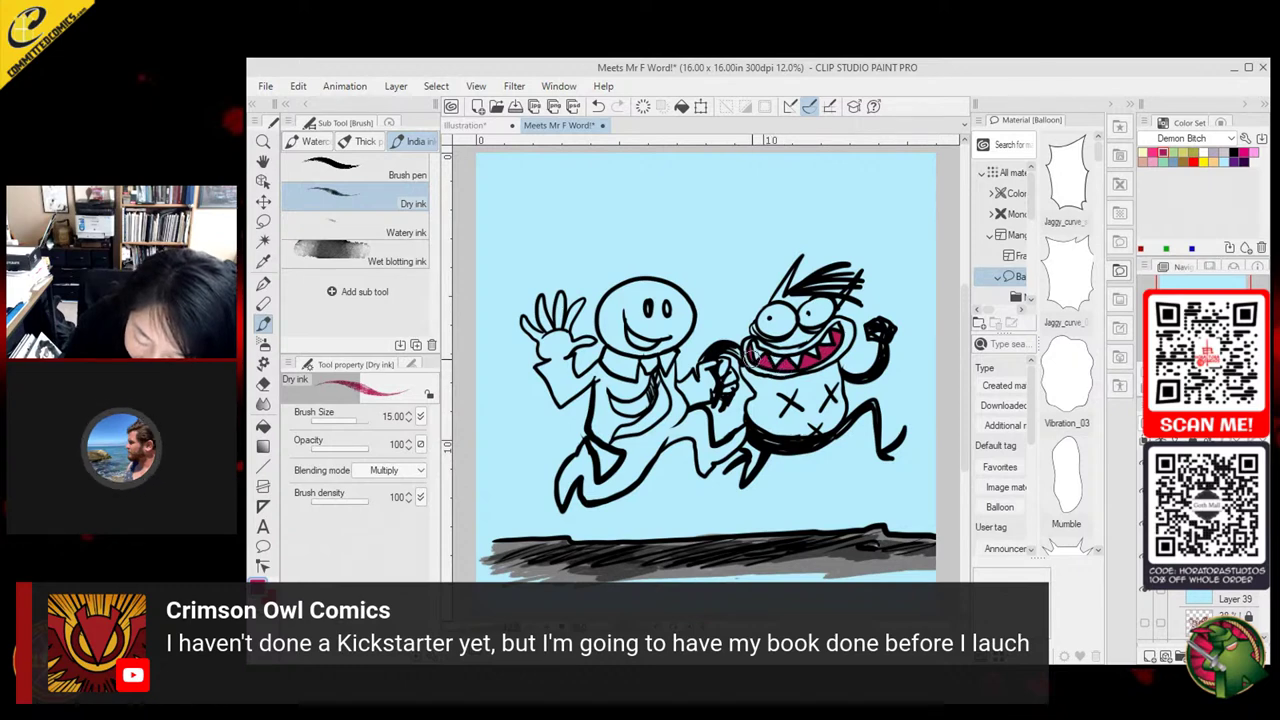
left_click(1186, 152)
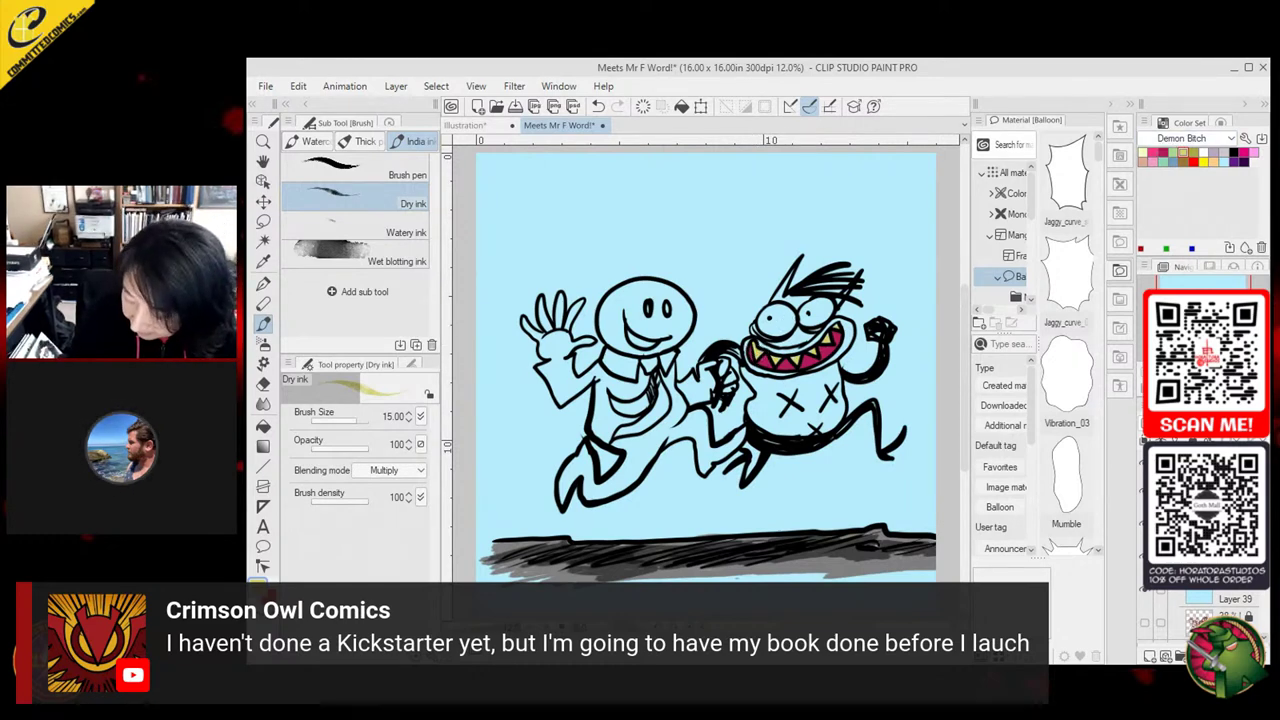
Add a new layer above the light blue background, lasso the ground strip and fill it with white
left_click(1225, 598)
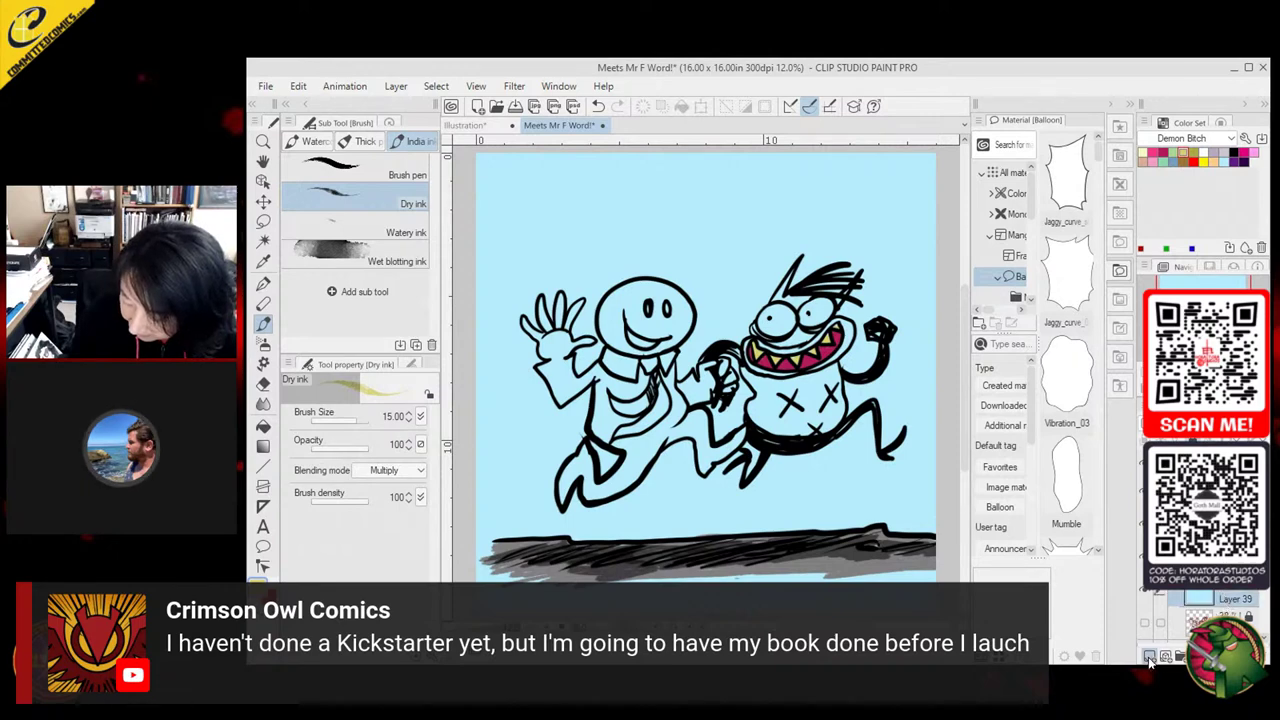
left_click(1150, 657)
key("m")
mouse_move(497, 531)
left_mouse_down()
mouse_move(628, 539)
mouse_move(880, 522)
mouse_move(953, 550)
mouse_move(575, 577)
mouse_move(515, 558)
mouse_move(497, 540)
mouse_move(505, 530)
left_mouse_up()
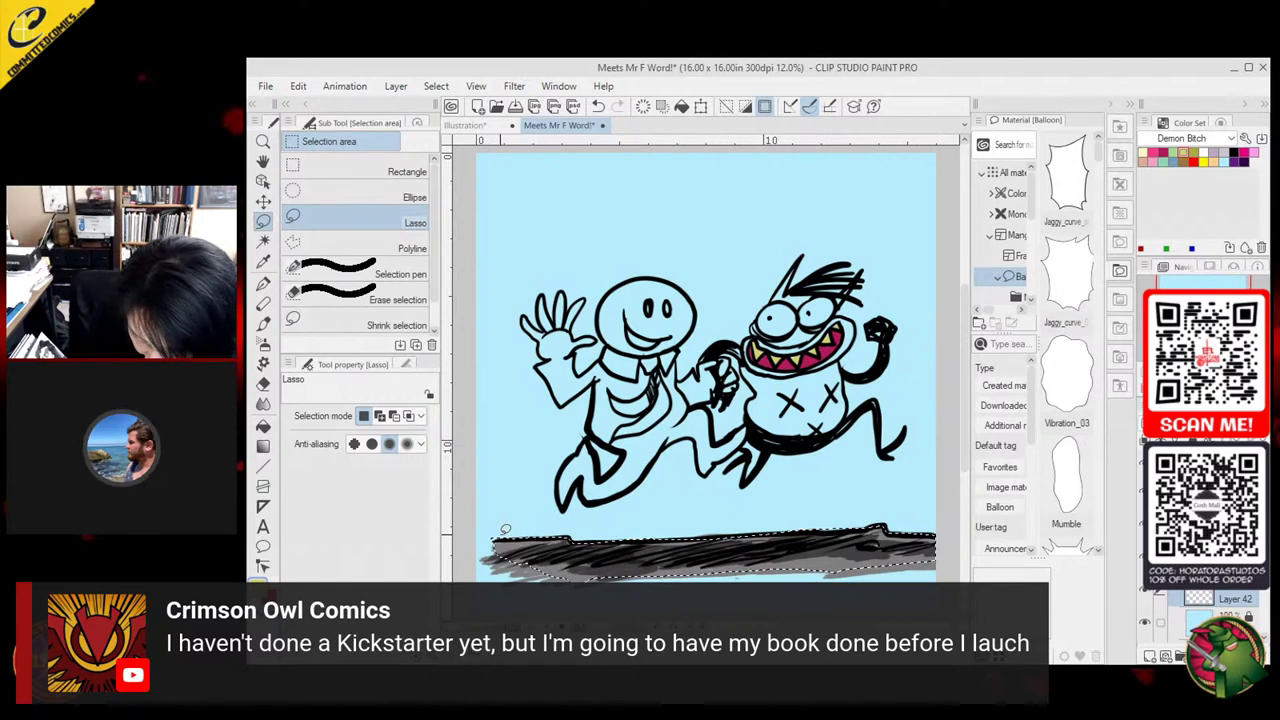
left_click(263, 428)
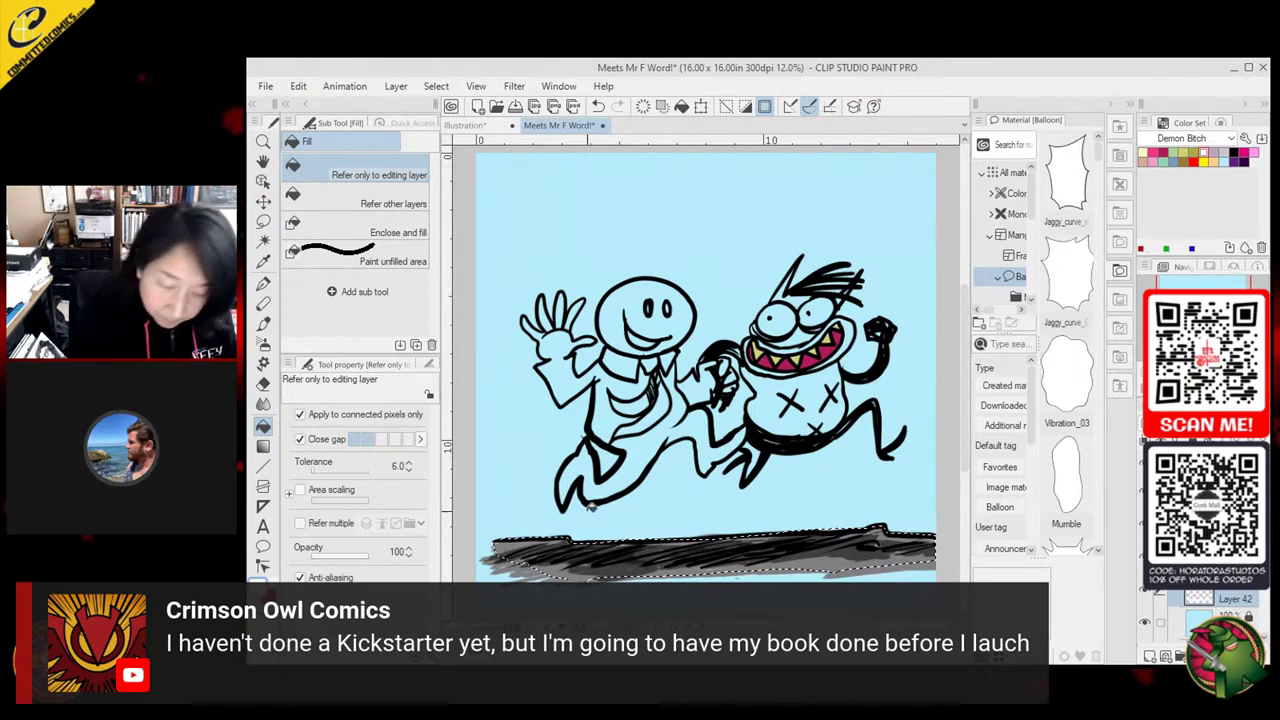
key("m")
key("ctrl+d")
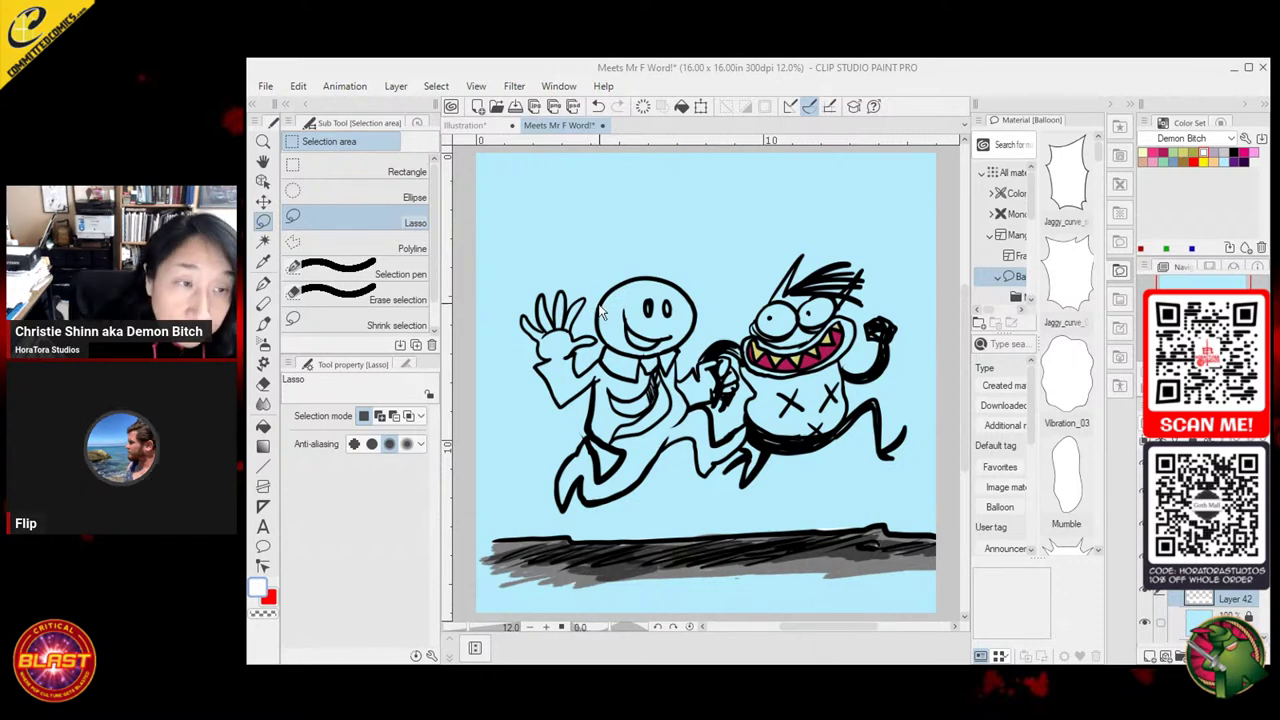
Lasso the left character's head and upper torso together with the monster's body, fill them with white and clear the selection
mouse_move(607, 340)
left_mouse_down()
mouse_move(620, 281)
mouse_move(679, 283)
mouse_move(699, 308)
mouse_move(680, 372)
mouse_move(701, 376)
mouse_move(708, 350)
mouse_move(746, 346)
mouse_move(808, 251)
mouse_move(789, 296)
mouse_move(798, 262)
mouse_move(855, 275)
mouse_move(829, 313)
mouse_move(860, 325)
mouse_move(844, 367)
mouse_move(867, 372)
mouse_move(882, 352)
mouse_move(880, 313)
mouse_move(902, 322)
mouse_move(846, 406)
mouse_move(795, 440)
mouse_move(750, 402)
mouse_move(752, 372)
mouse_move(734, 350)
mouse_move(720, 352)
mouse_move(740, 368)
mouse_move(736, 388)
mouse_move(636, 420)
mouse_move(603, 378)
mouse_move(630, 298)
left_mouse_up()
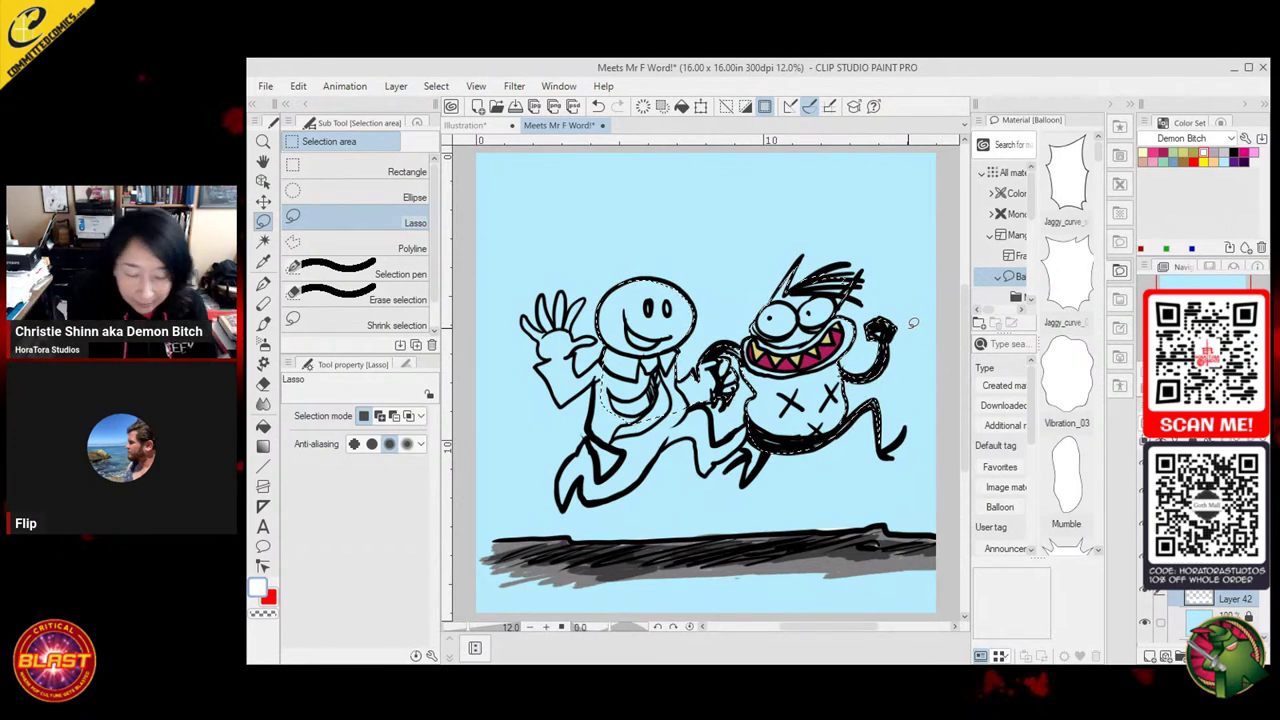
key("g")
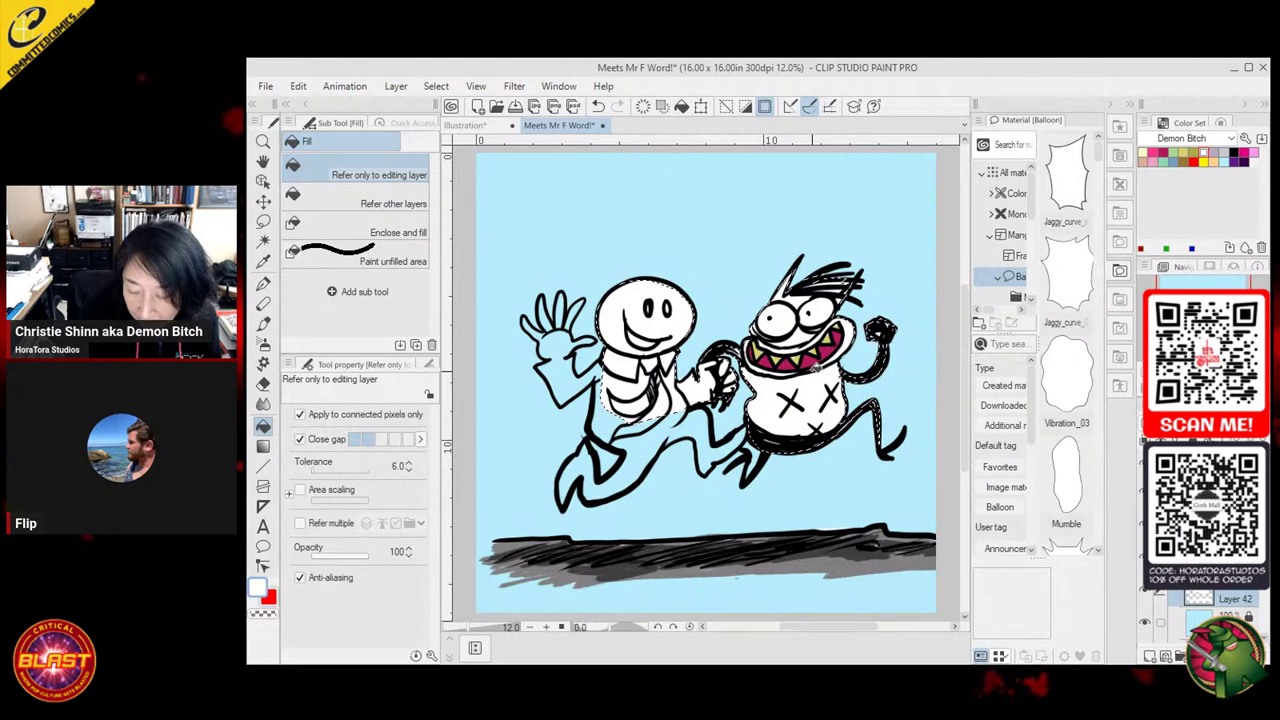
key("m")
key("ctrl+d")
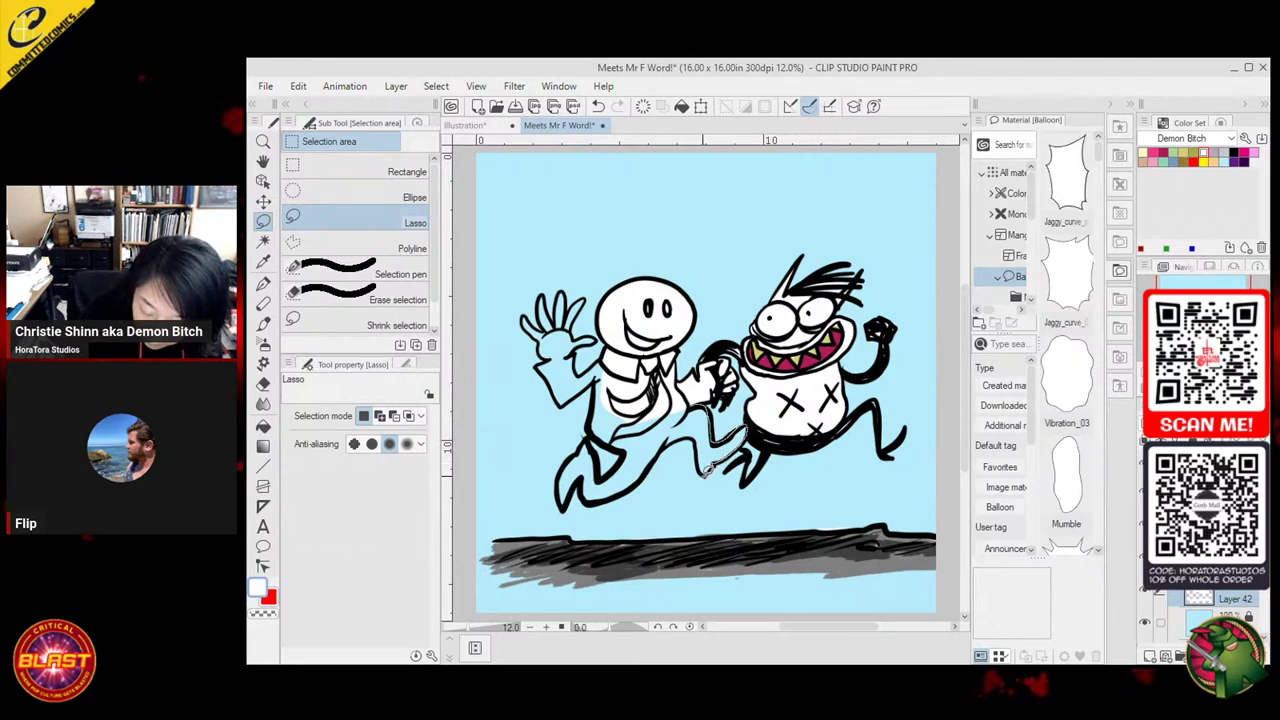
Lasso the left character's raised arm, remaining torso and legs, fill them with white and clear the selection
mouse_move(648, 466)
left_mouse_down()
mouse_move(614, 477)
mouse_move(620, 446)
mouse_move(587, 429)
left_mouse_up()
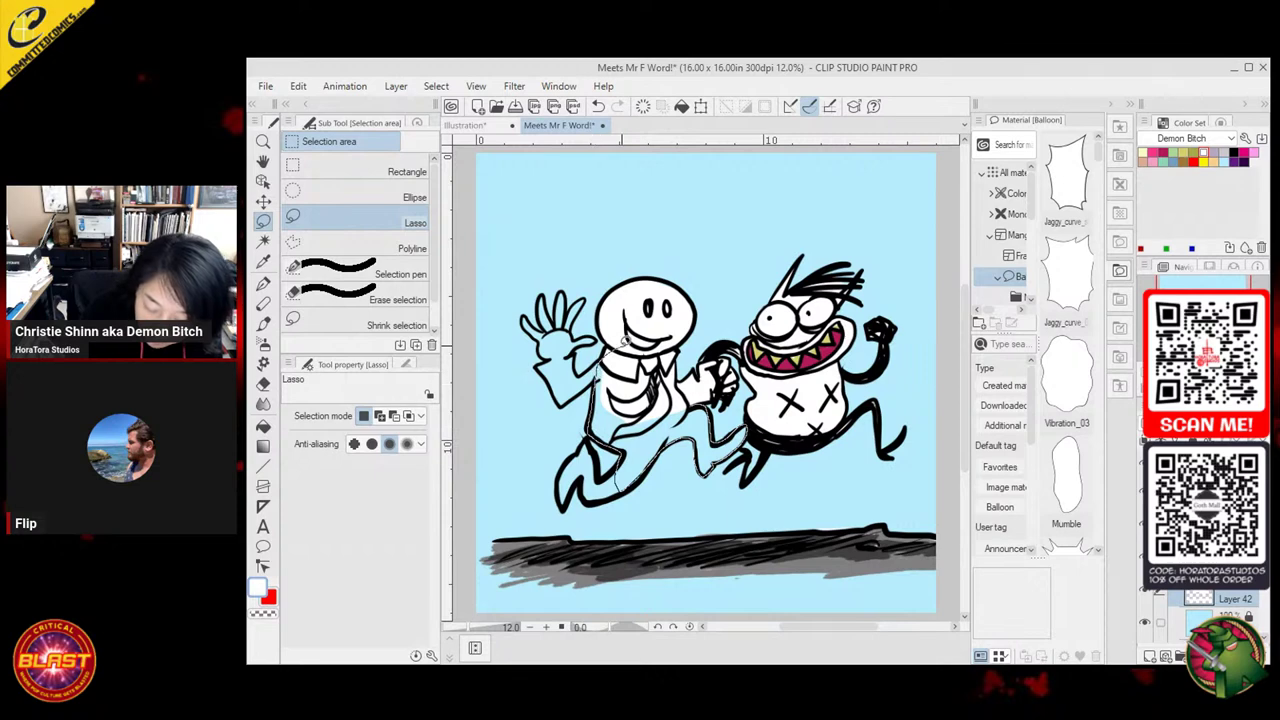
left_click_drag(656, 352, 678, 356)
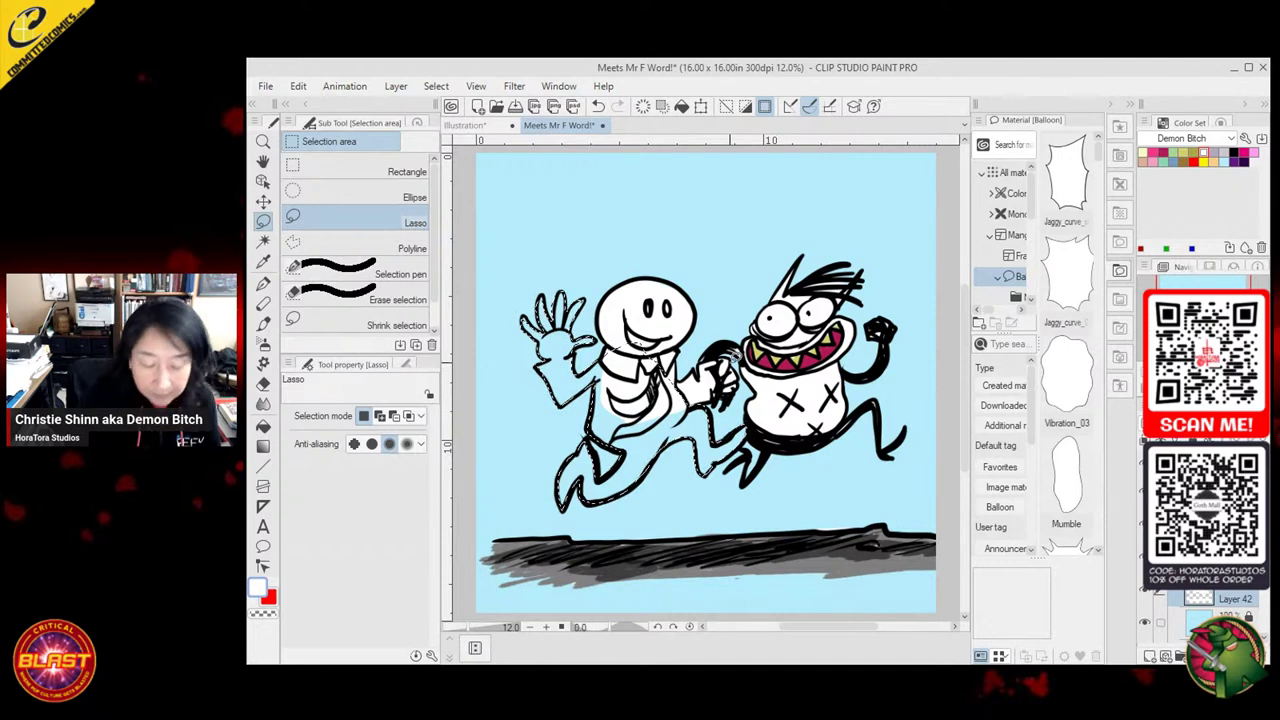
left_click(263, 425)
left_click(676, 411)
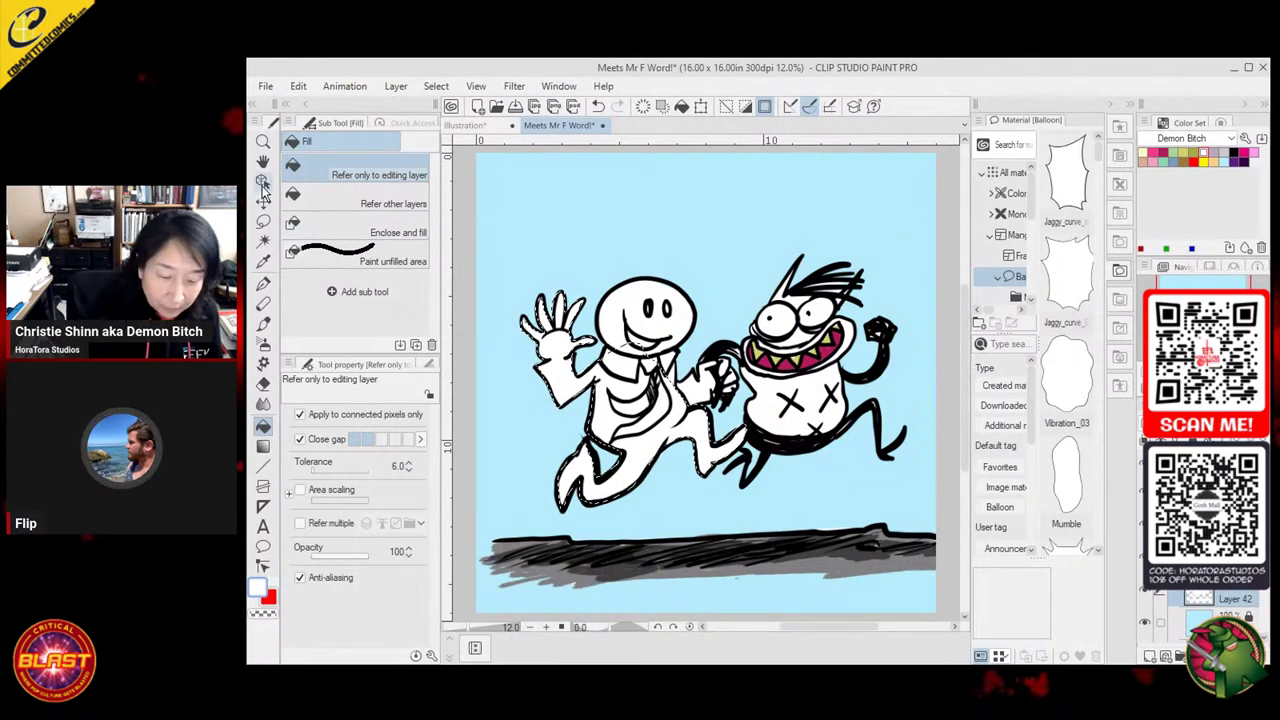
left_click(263, 220)
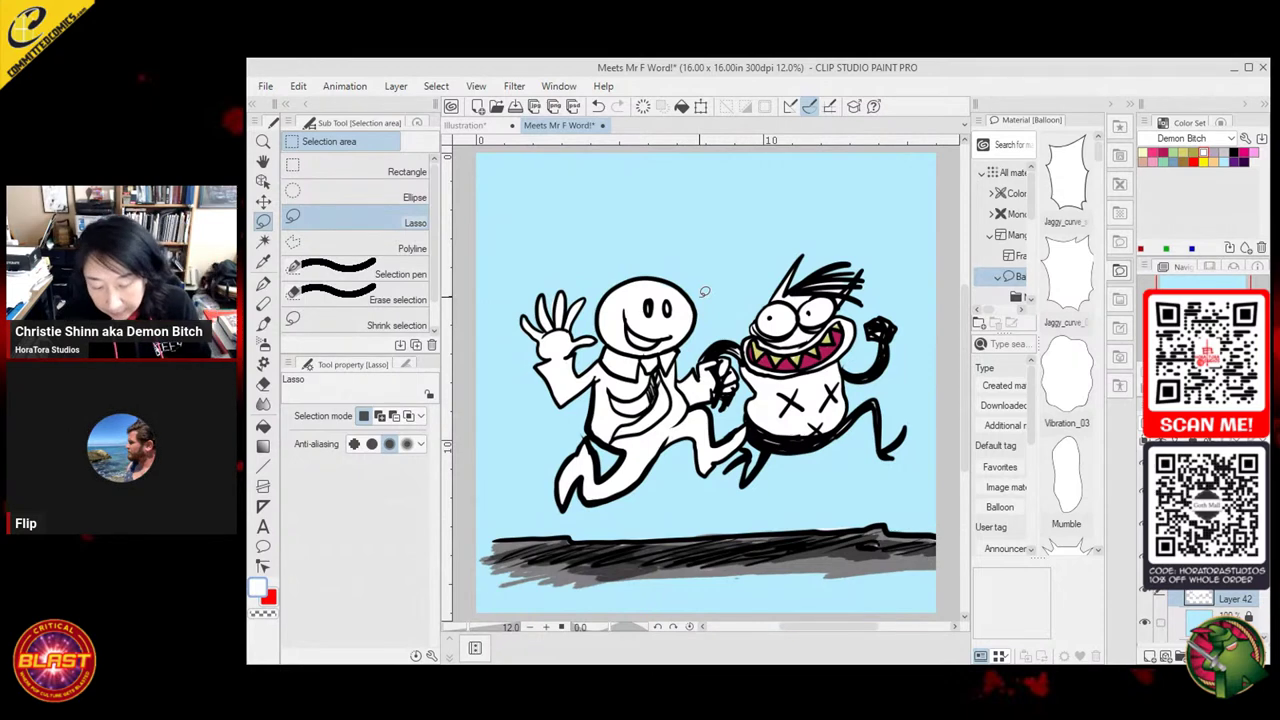
Lasso the left character's tie and fill it on the layer above, trying pure blue before a lighter blue from the Standard color set
left_click(1186, 148)
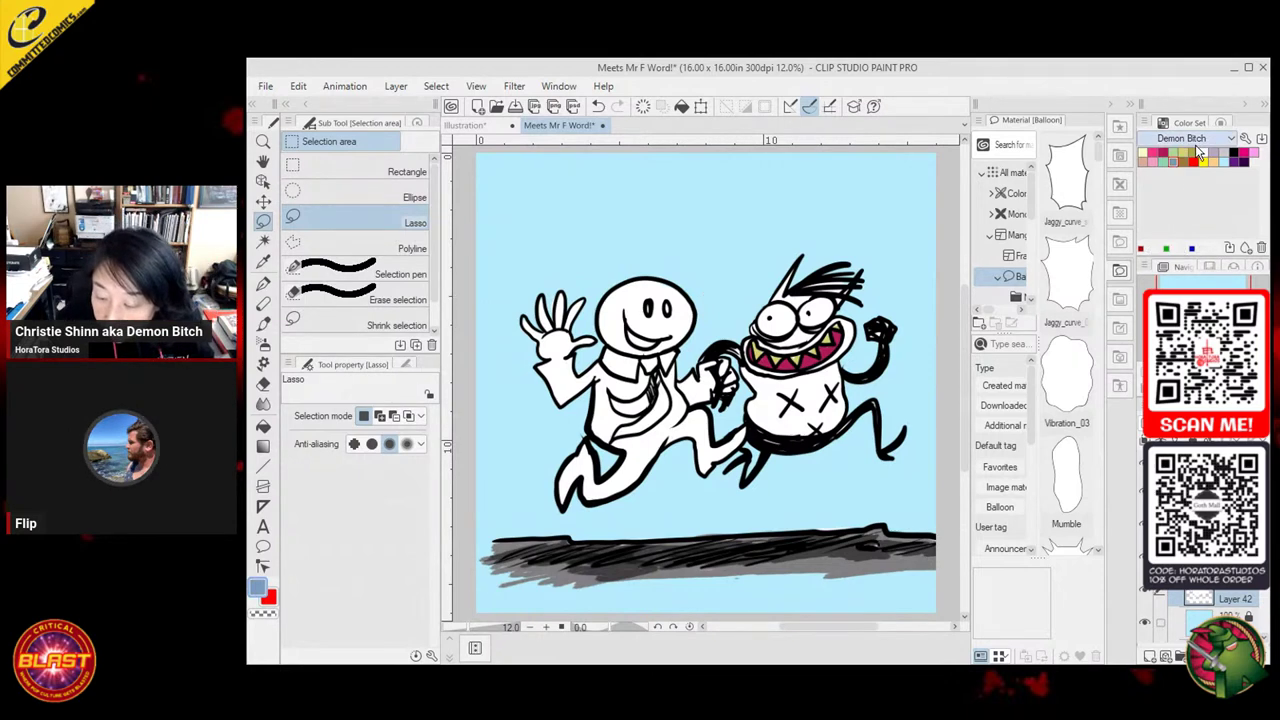
left_click(1190, 139)
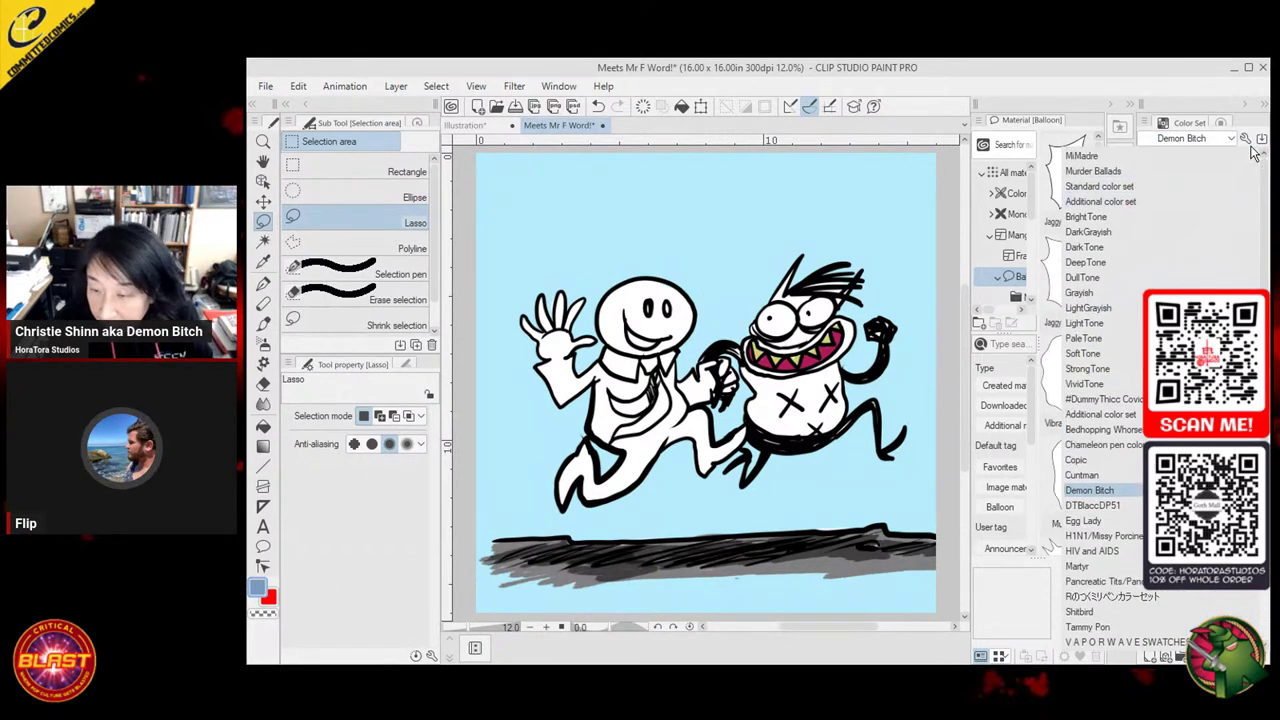
left_click(1135, 184)
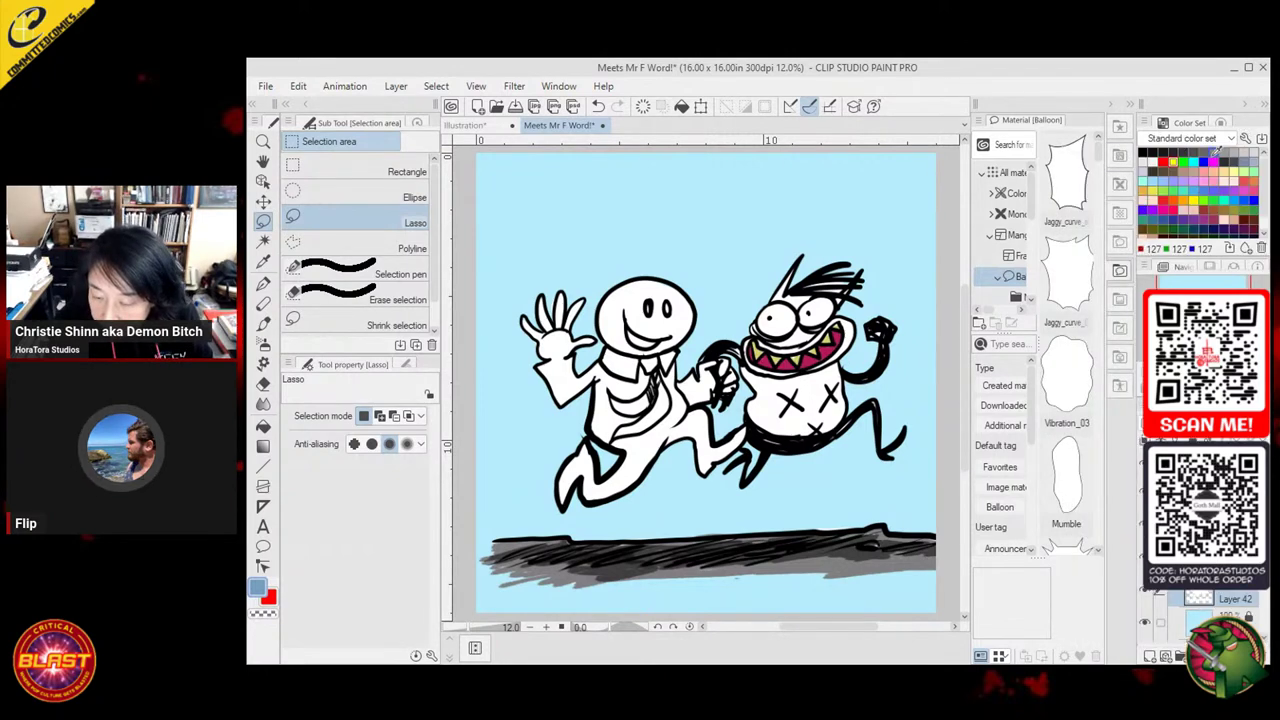
left_click(1254, 199)
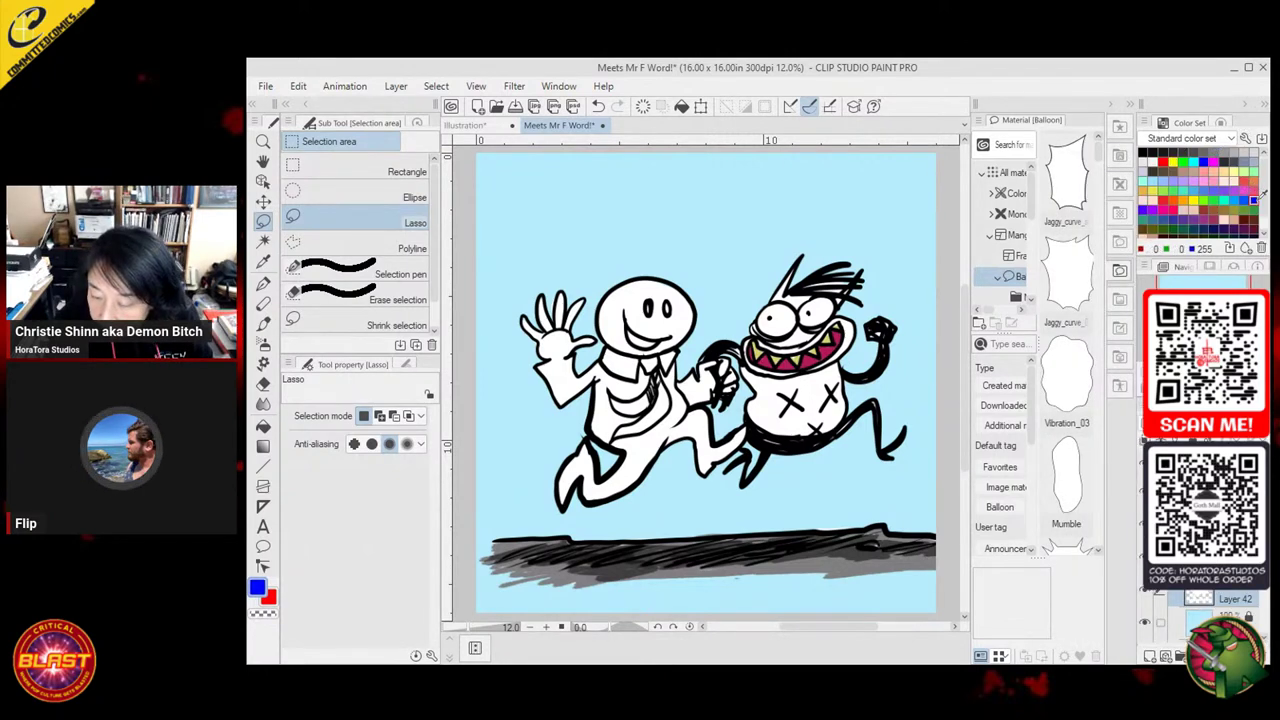
mouse_move(669, 398)
left_mouse_down()
mouse_move(660, 419)
mouse_move(611, 437)
mouse_move(620, 414)
mouse_move(608, 395)
mouse_move(636, 398)
left_mouse_up()
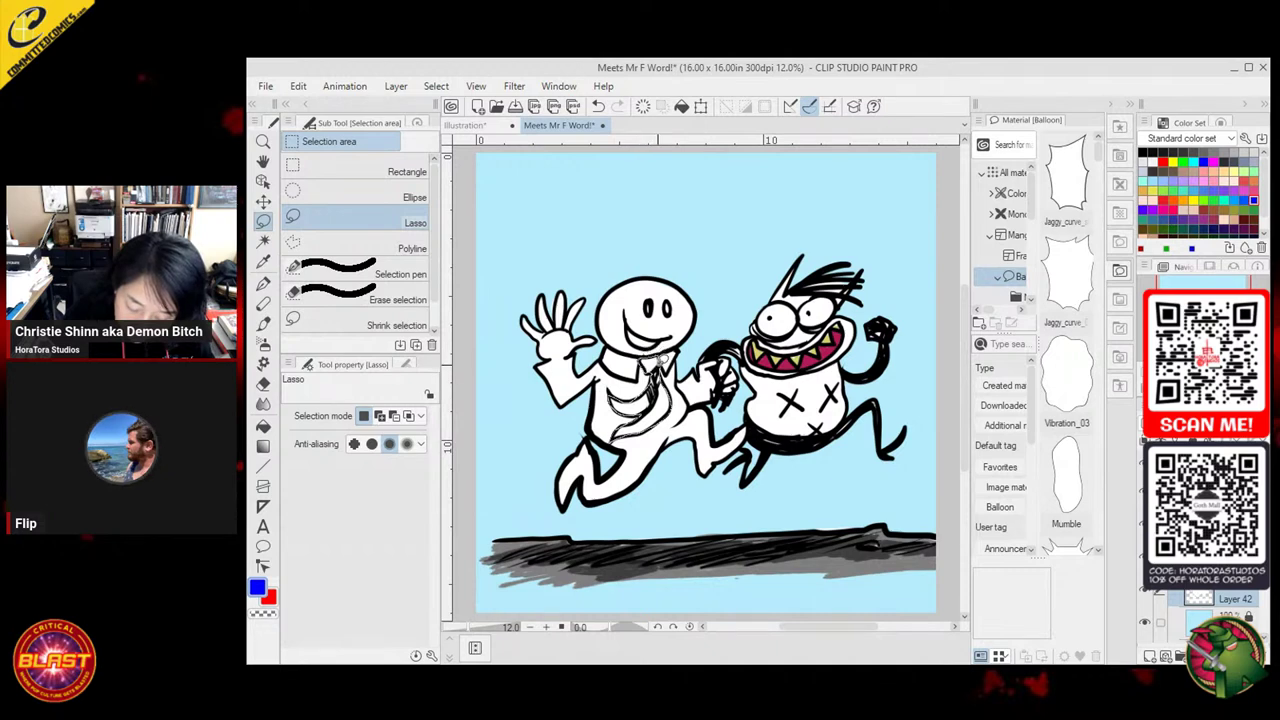
left_click_drag(656, 371, 655, 362)
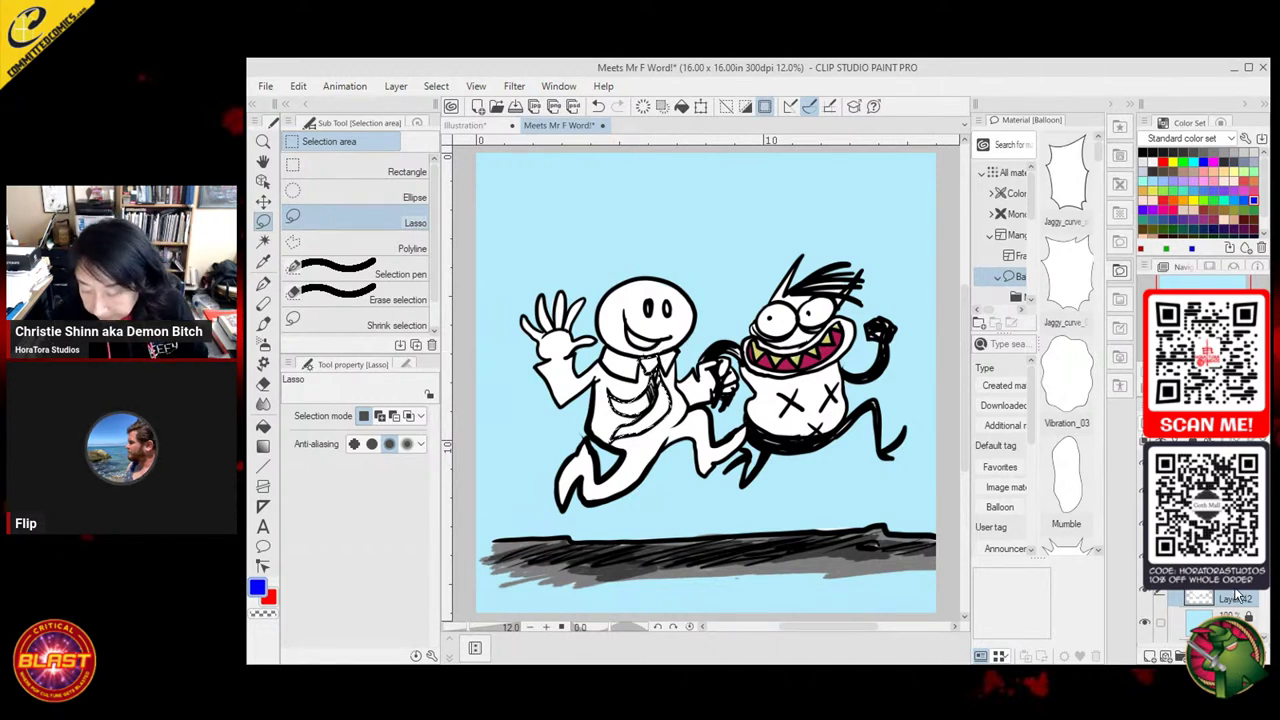
left_click(1210, 568)
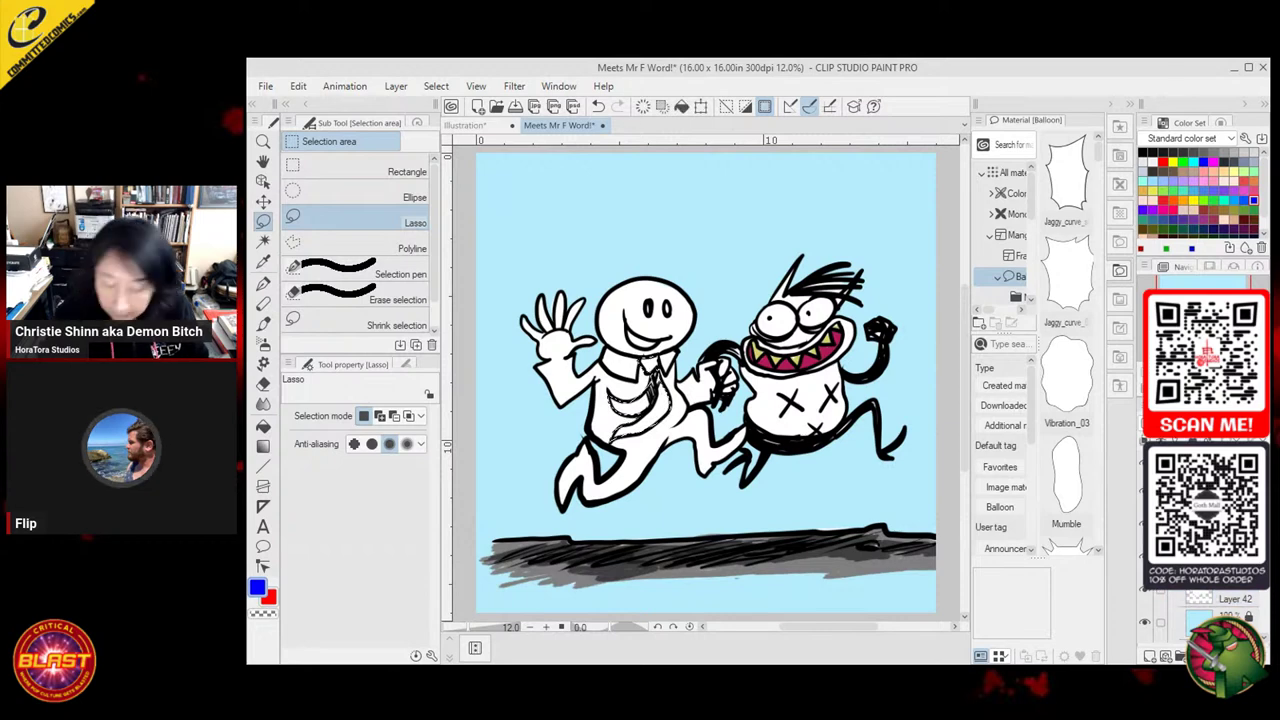
key("g")
left_click(665, 398)
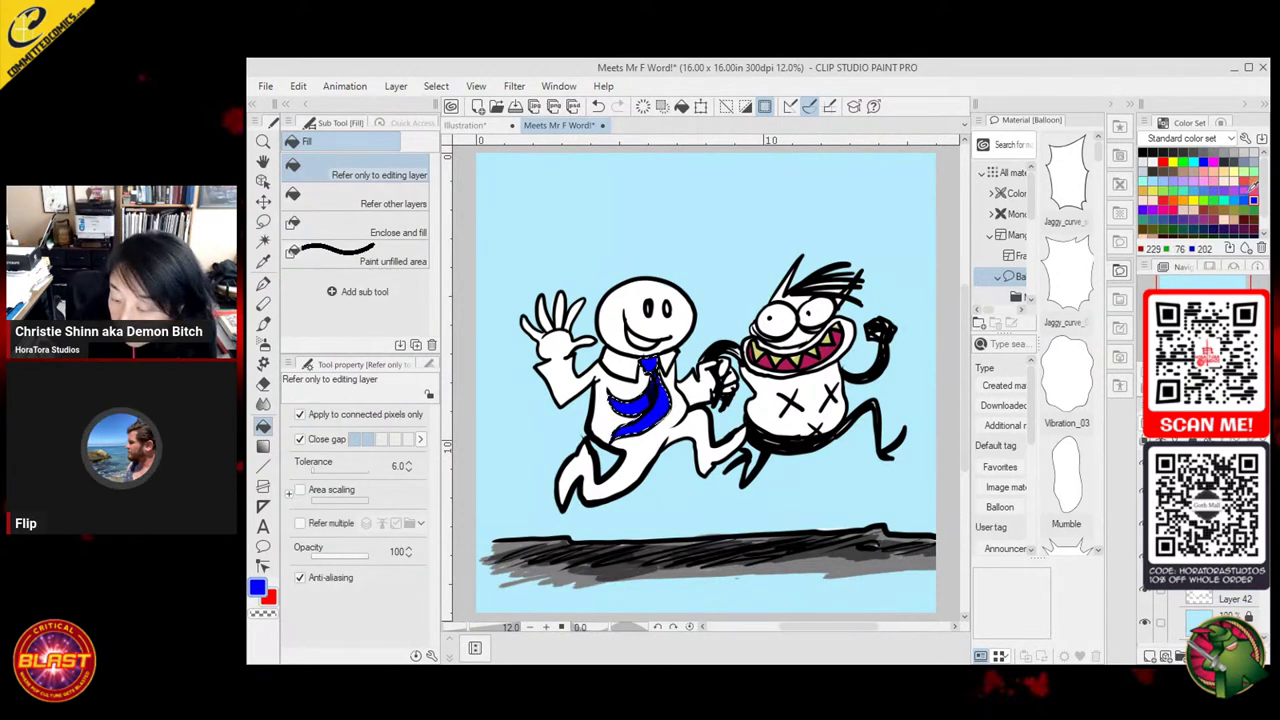
left_click(1233, 200)
left_click(662, 402)
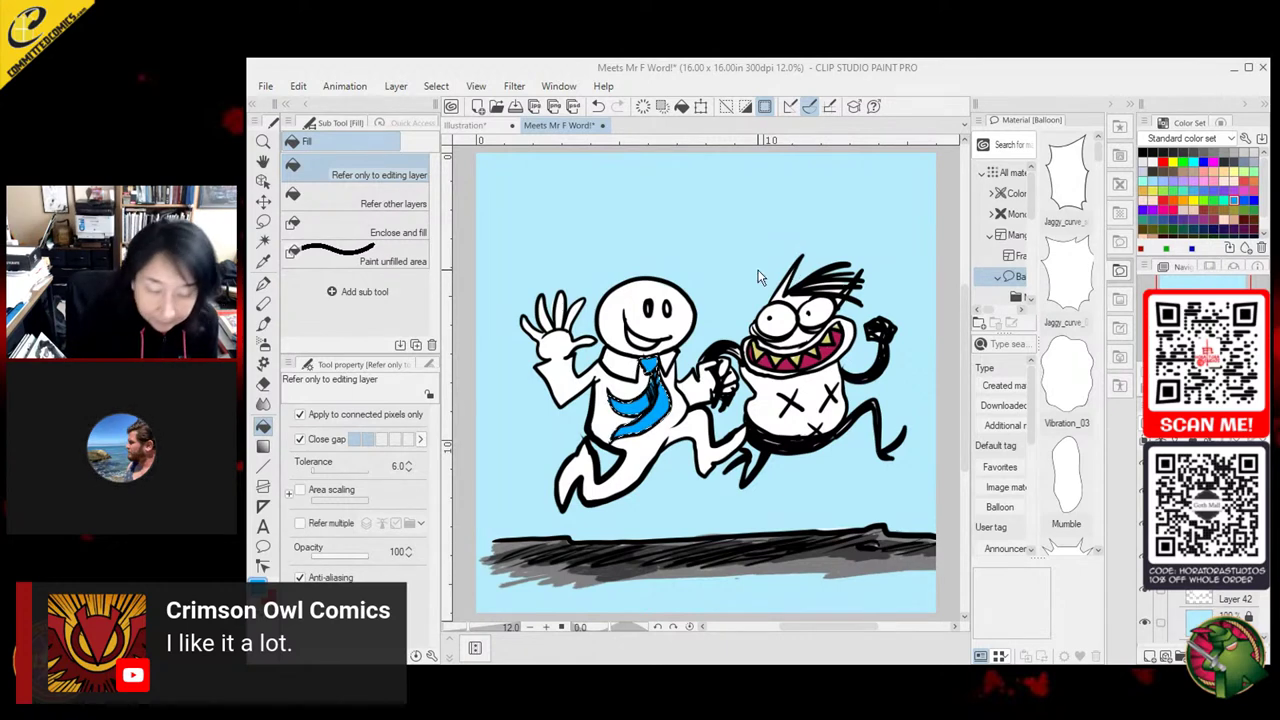
Erase the blue fill that spills past the outlines of the left character's tie with the Hard eraser
left_click(263, 141)
left_click(686, 342)
left_click_drag(687, 341, 685, 333)
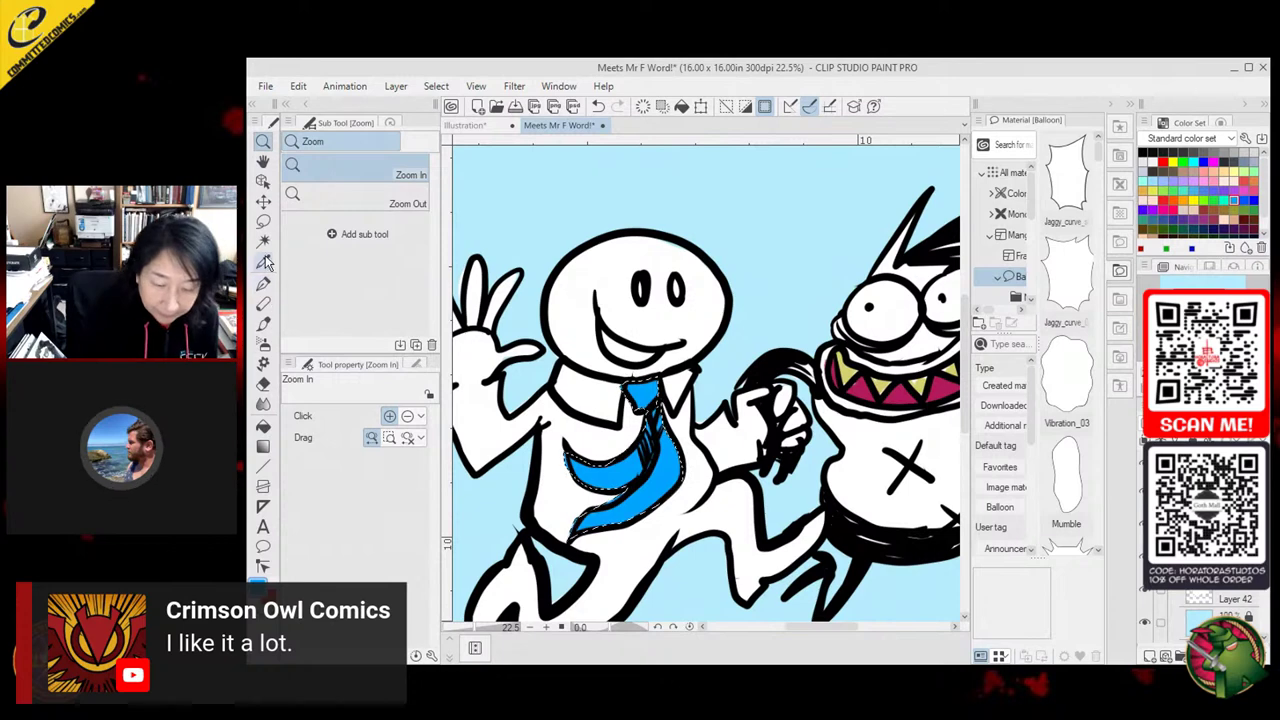
left_click(263, 221)
left_click(551, 250)
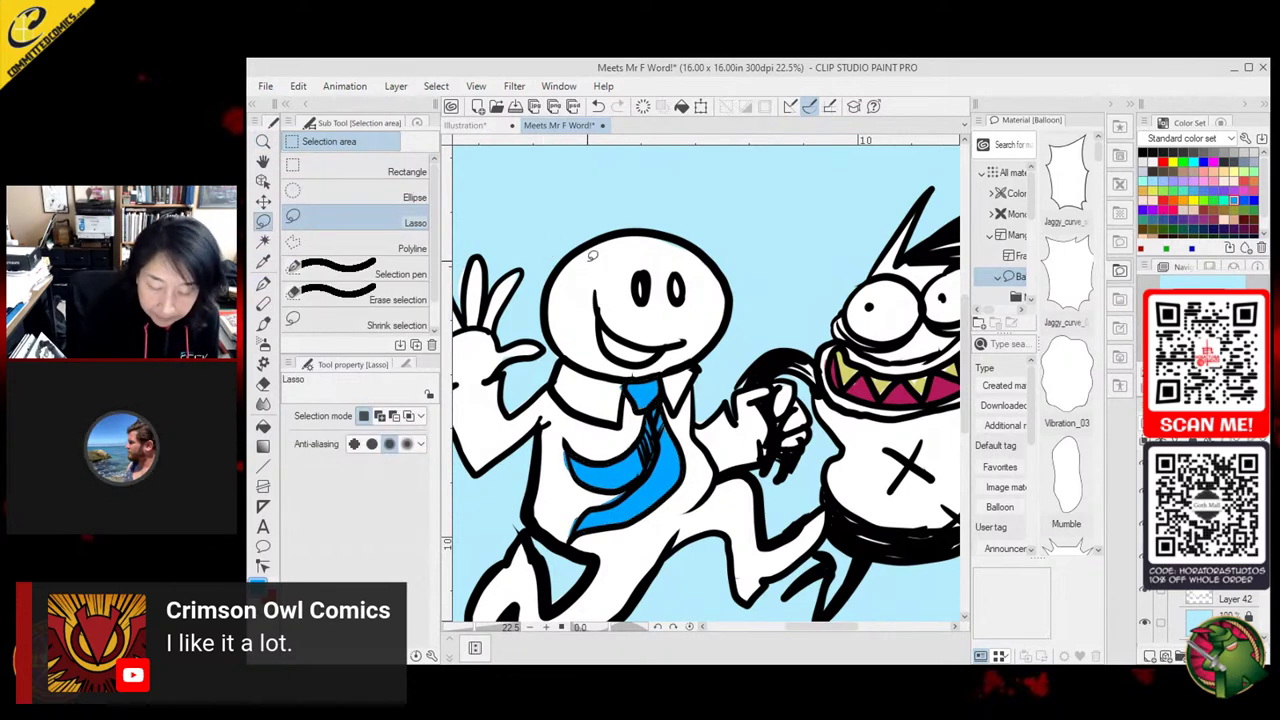
left_click(263, 383)
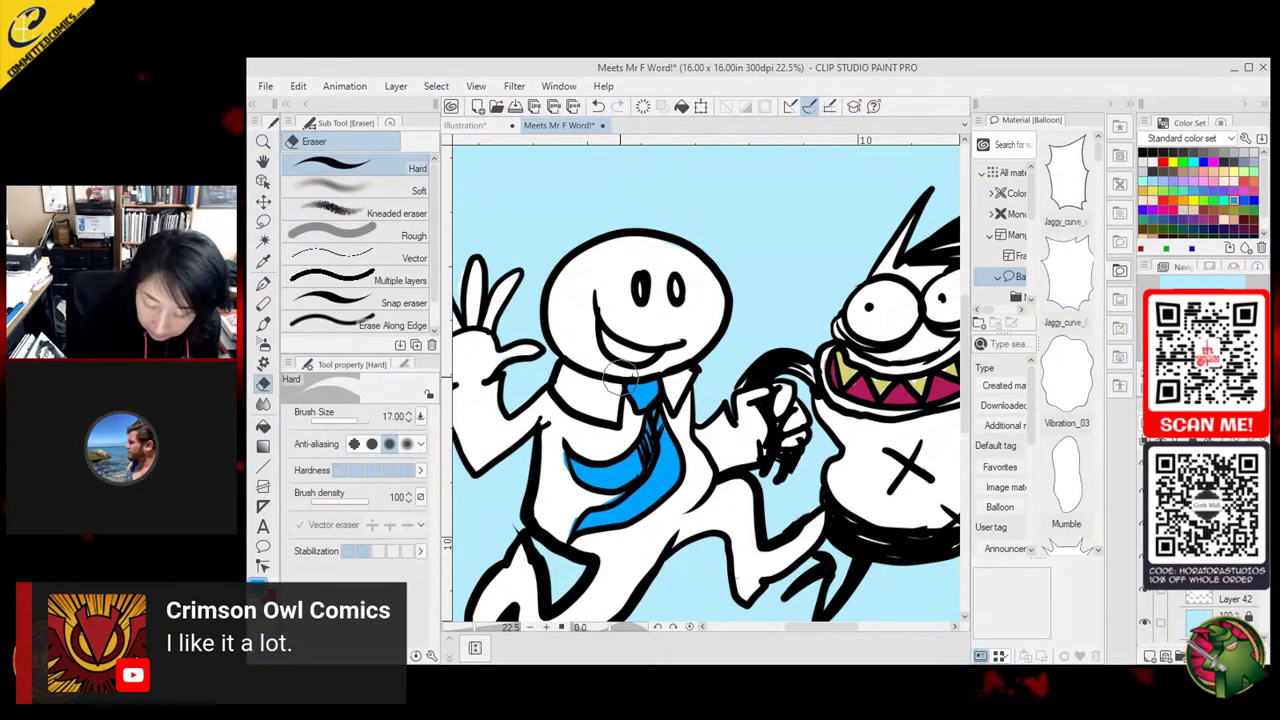
mouse_move(579, 437)
left_mouse_down()
mouse_move(565, 474)
mouse_move(562, 443)
mouse_move(568, 473)
mouse_move(598, 500)
mouse_move(642, 478)
left_mouse_up()
left_click_drag(578, 514, 570, 526)
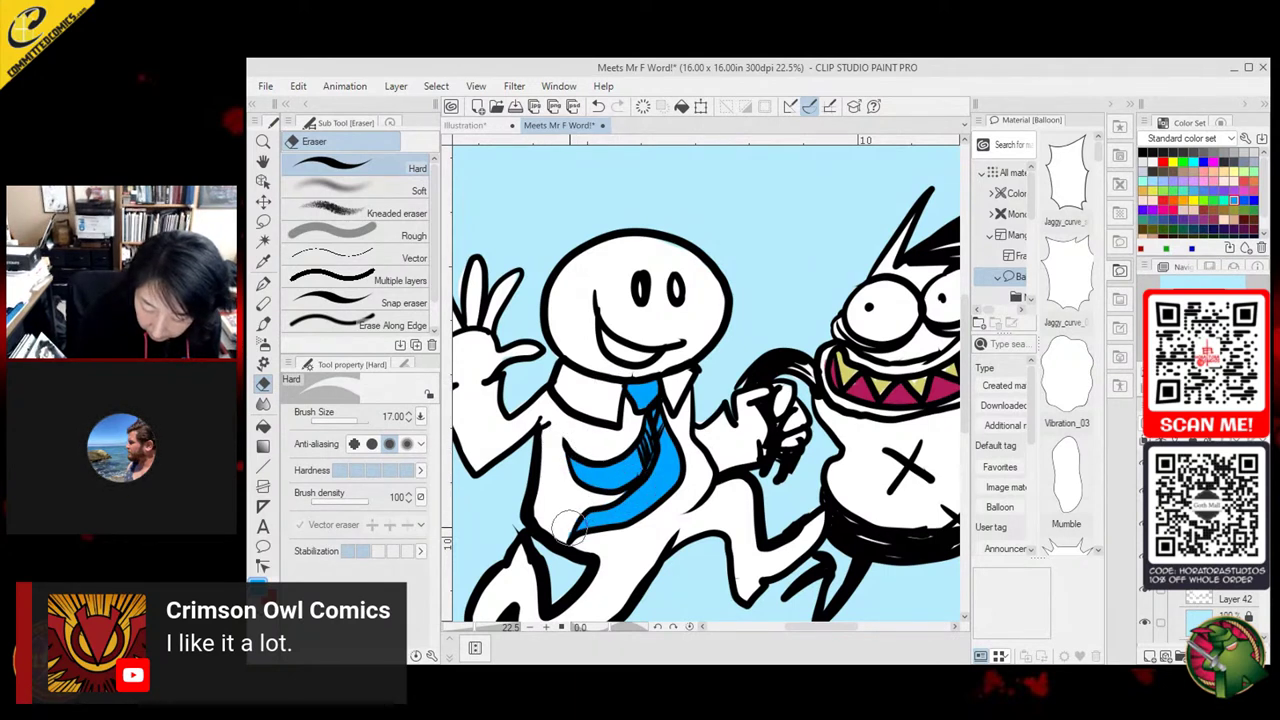
Lasso the left character's open smile, fill it with pink from the Standard color set and clear the selection
mouse_move(908, 427)
left_mouse_down()
mouse_move(844, 383)
mouse_move(859, 411)
left_mouse_up()
left_click(263, 220)
mouse_move(557, 300)
left_mouse_down()
mouse_move(596, 332)
mouse_move(626, 328)
mouse_move(615, 342)
mouse_move(553, 297)
left_mouse_up()
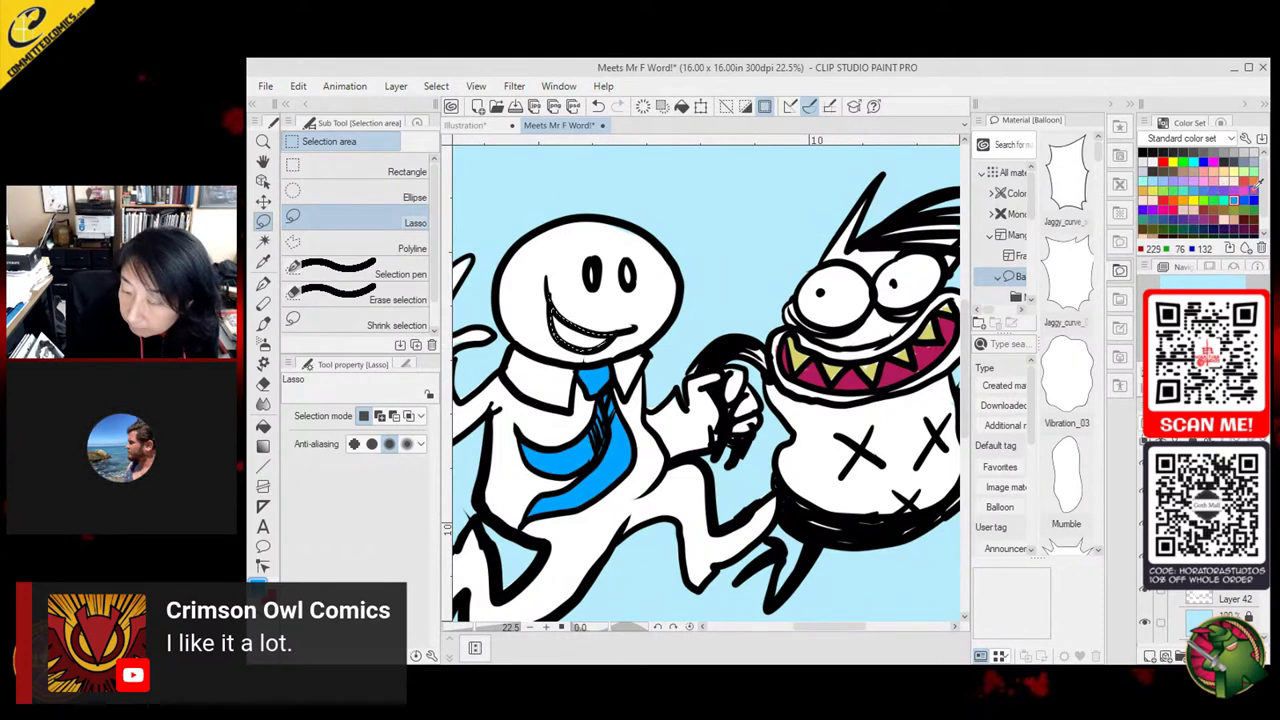
key("g")
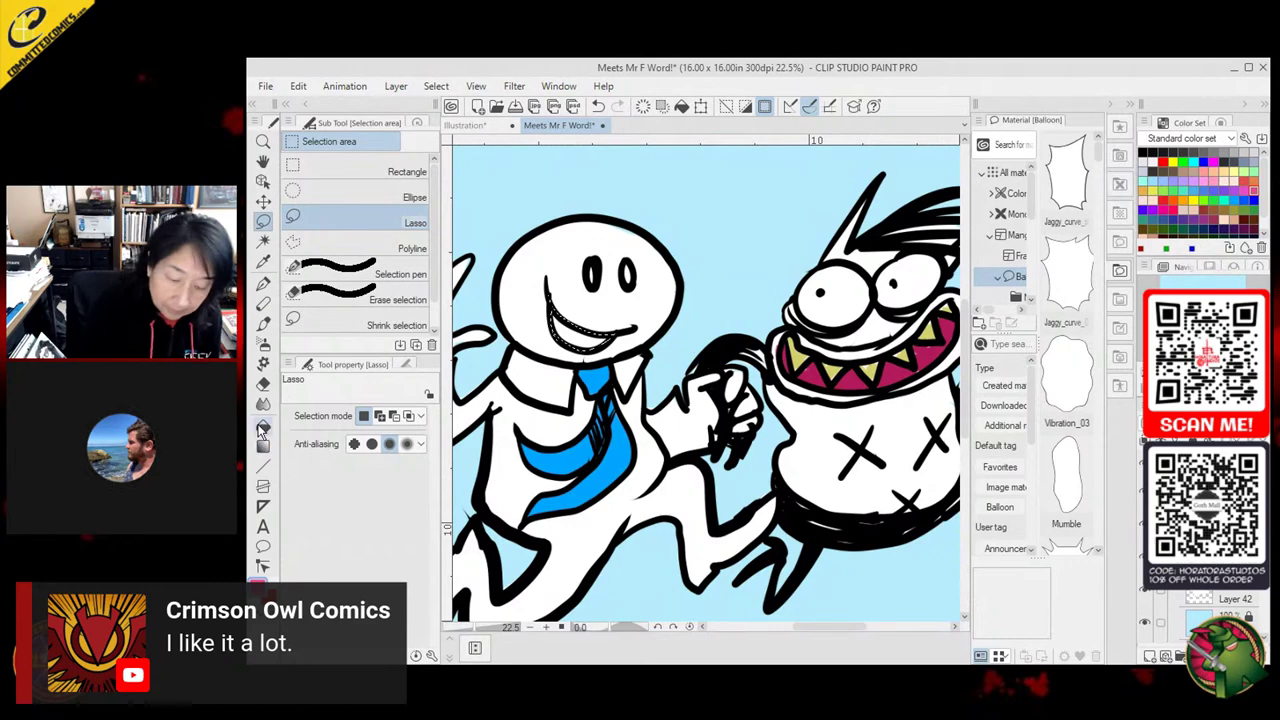
left_click(264, 221)
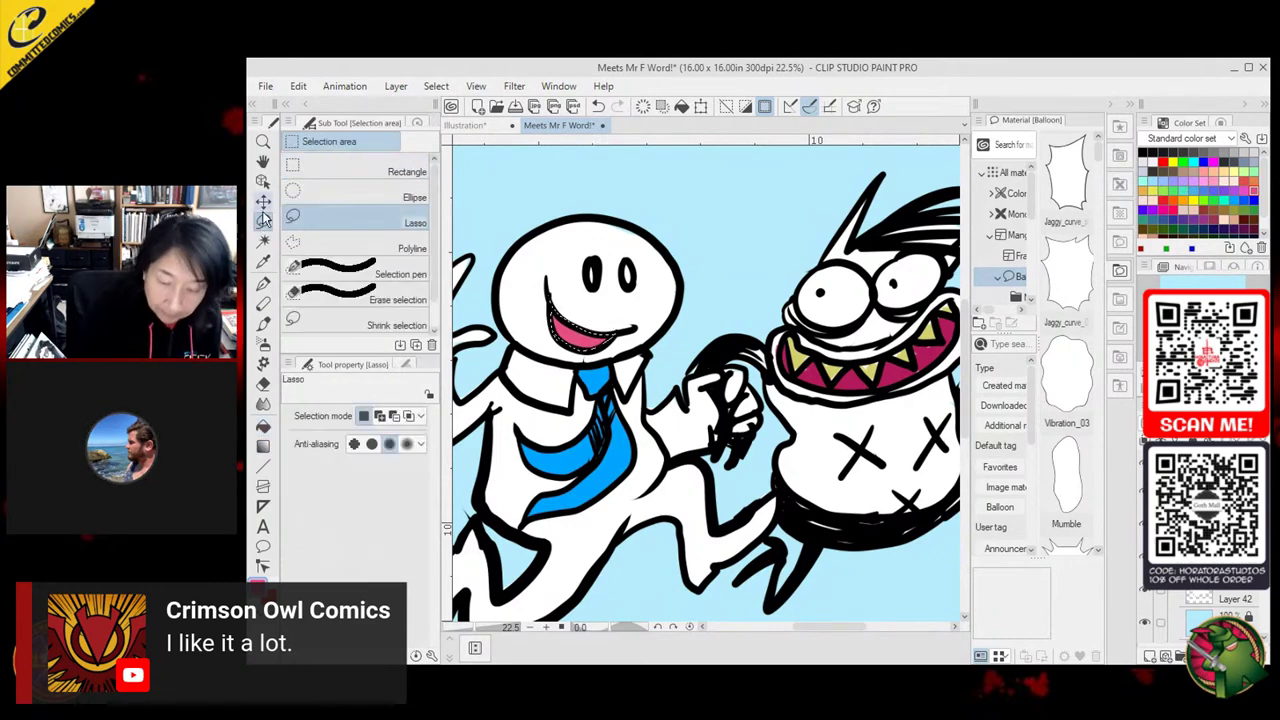
left_click(791, 209)
Lasso the area around the monster's mouth and fill it with bright pink from the Demon Bitch color set
mouse_move(844, 439)
left_mouse_down()
mouse_move(692, 470)
mouse_move(869, 456)
mouse_move(949, 430)
mouse_move(906, 465)
left_mouse_up()
left_click(1186, 138)
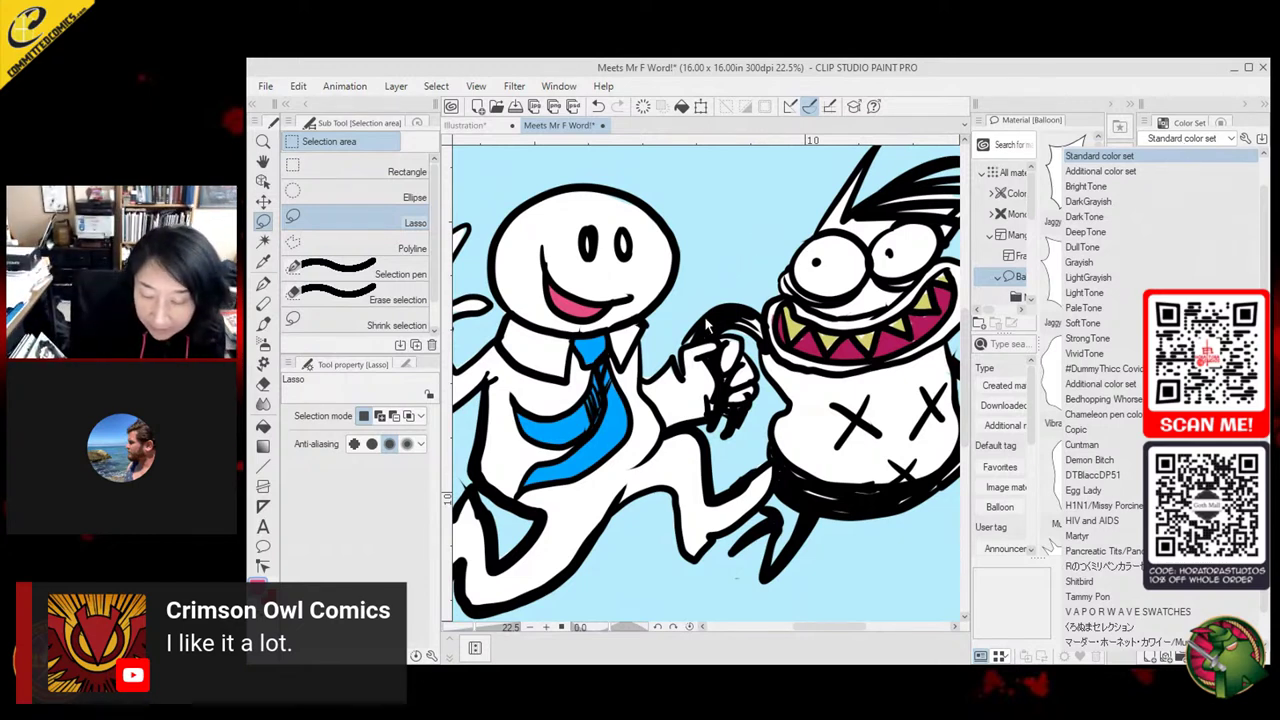
left_click_drag(826, 348, 671, 401)
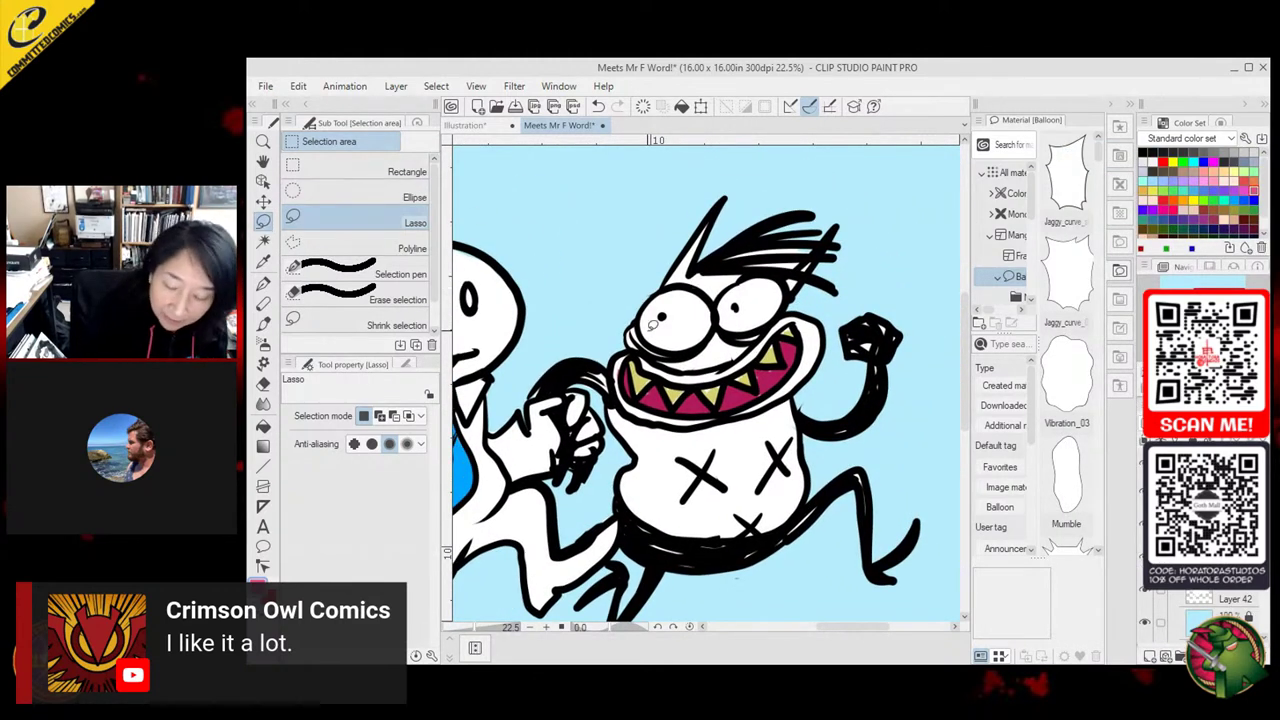
mouse_move(622, 398)
left_mouse_down()
mouse_move(704, 424)
mouse_move(754, 410)
mouse_move(814, 370)
mouse_move(827, 324)
mouse_move(790, 310)
mouse_move(700, 364)
mouse_move(630, 335)
left_mouse_up()
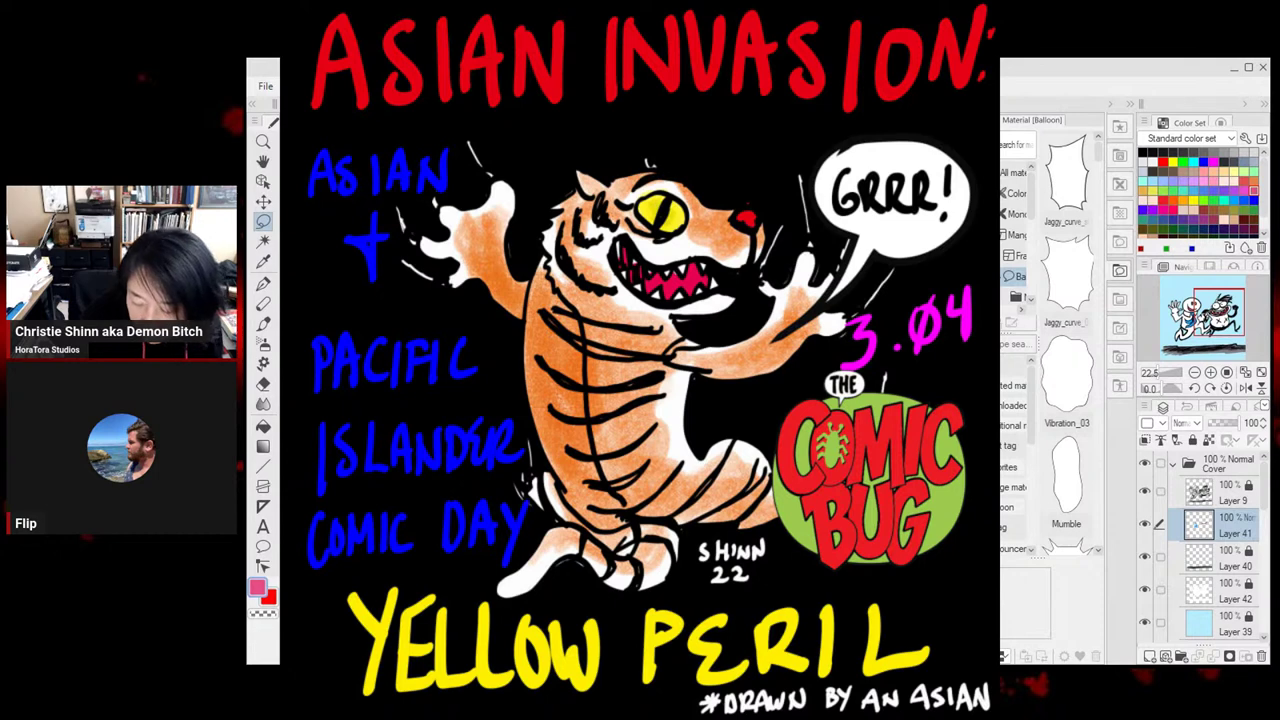
left_click(263, 425)
left_click(1207, 139)
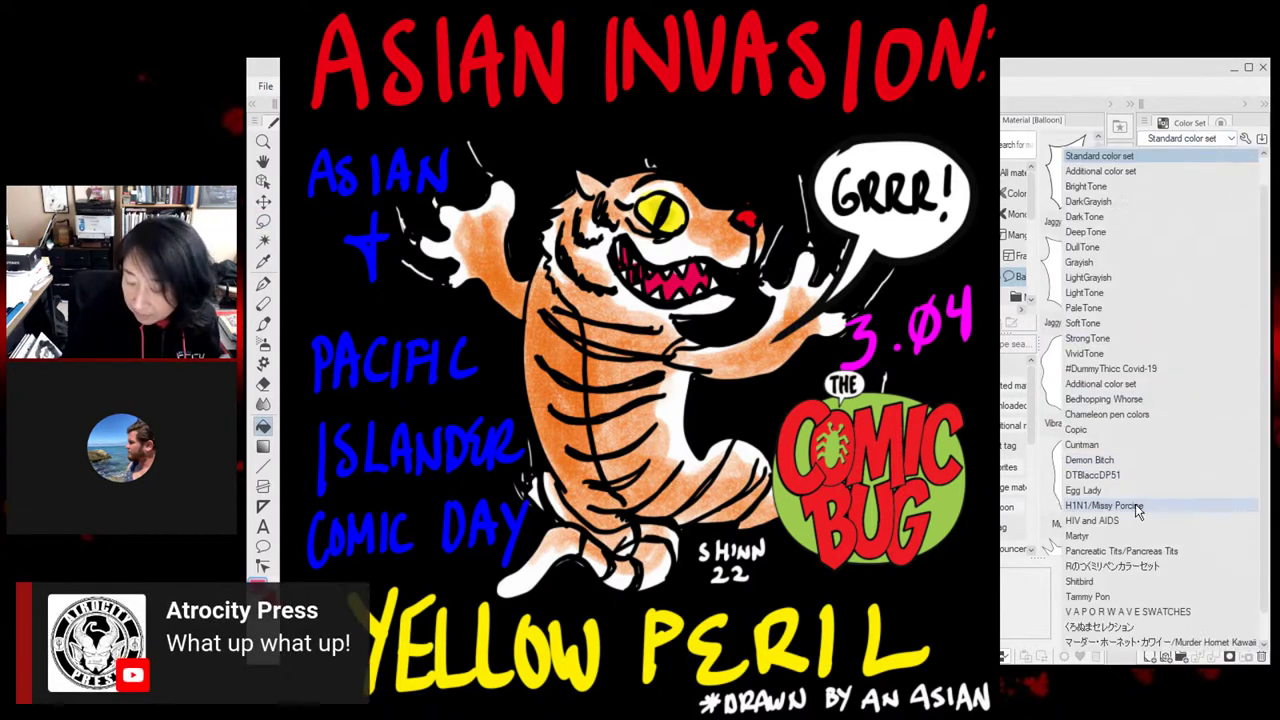
left_click(1098, 460)
left_click(1163, 151)
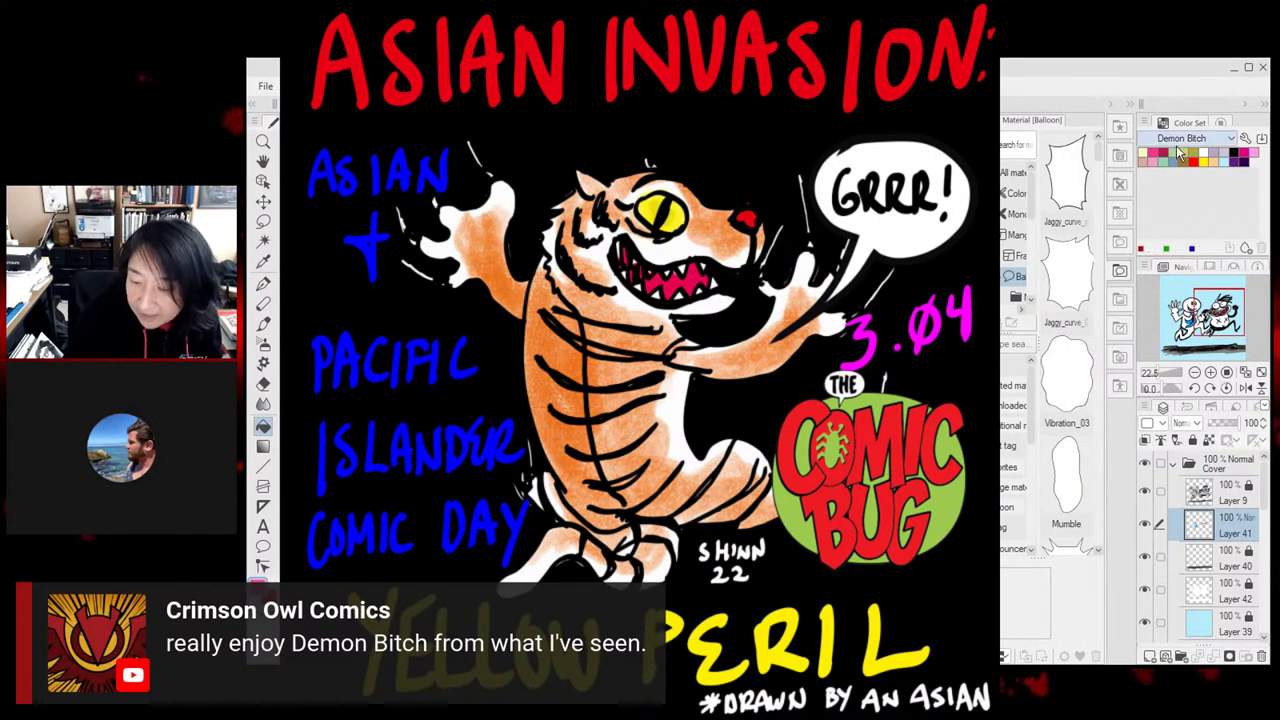
left_click(1213, 151)
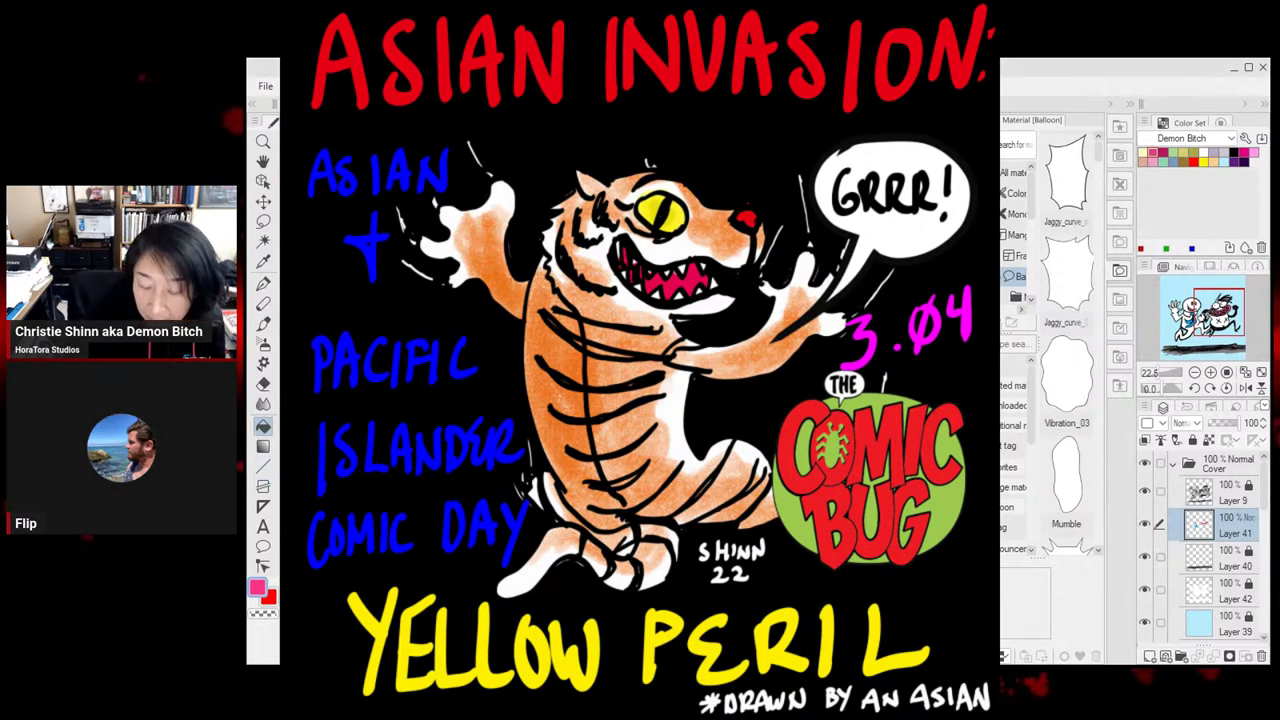
Color further lassoed details on Layer 41 with grayish lilac and pale yellow from the Demon Bitch color set
left_click(263, 220)
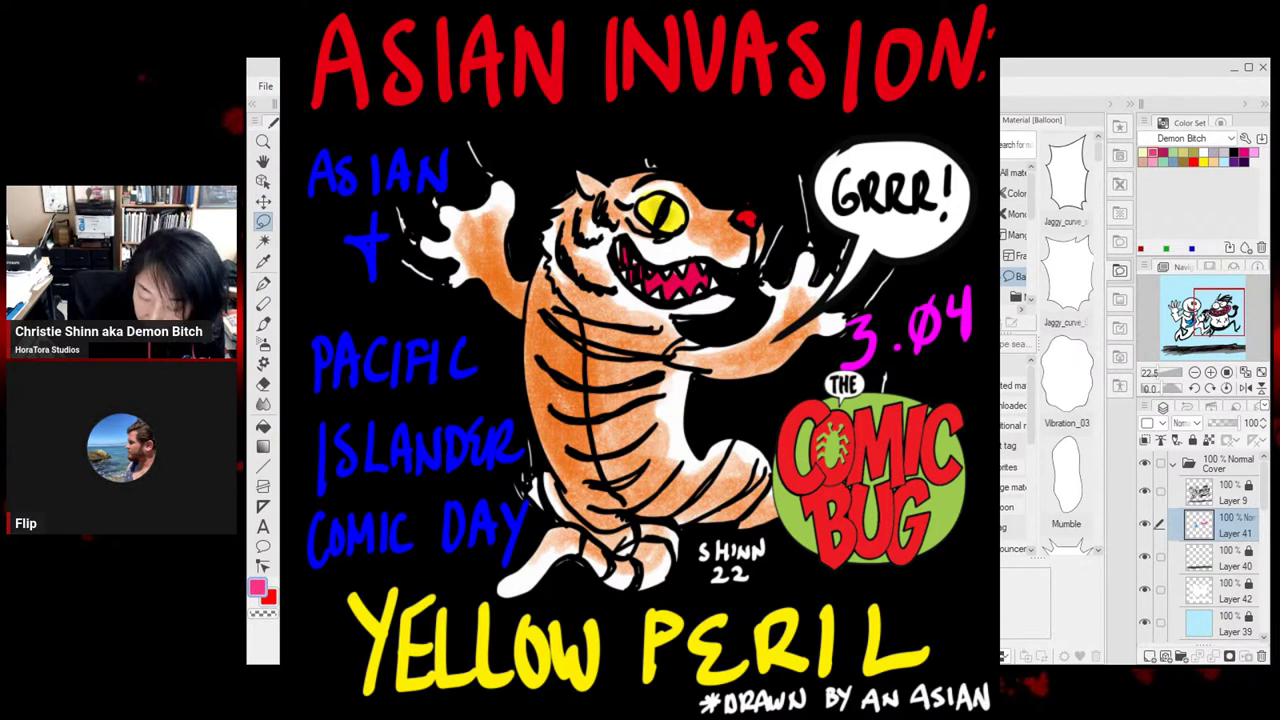
left_click(1214, 152)
left_click(263, 426)
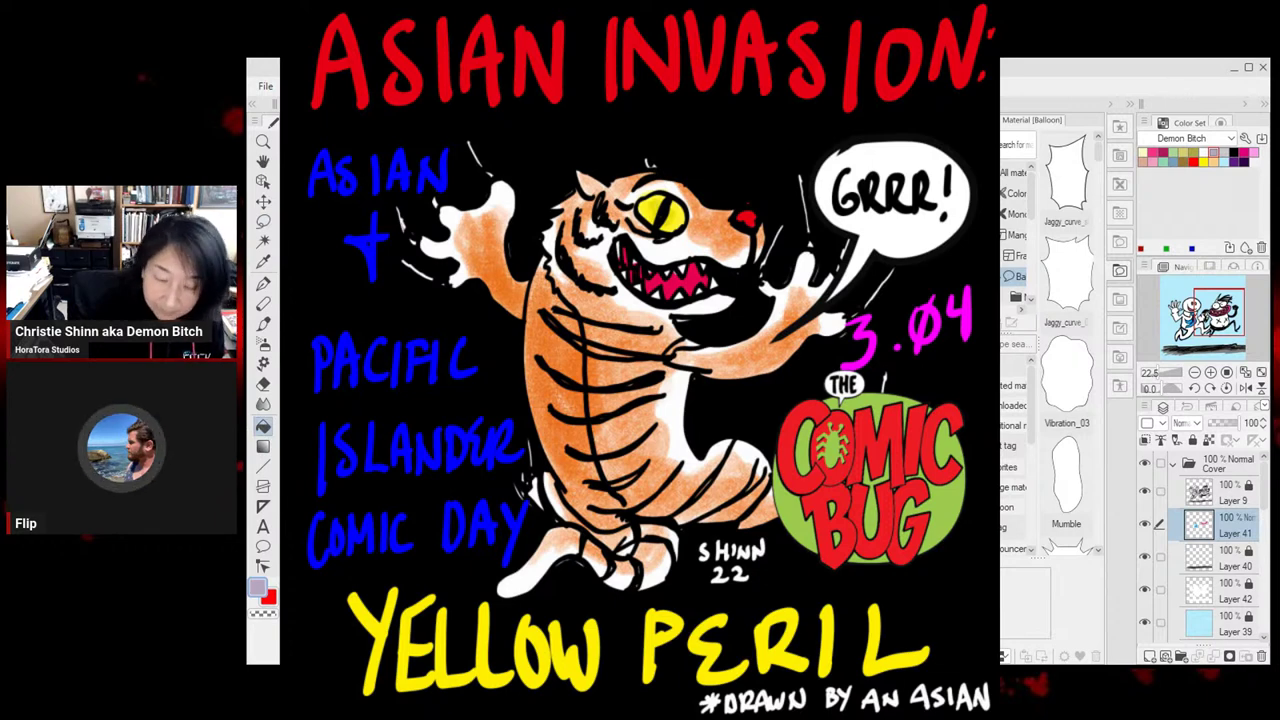
key("m")
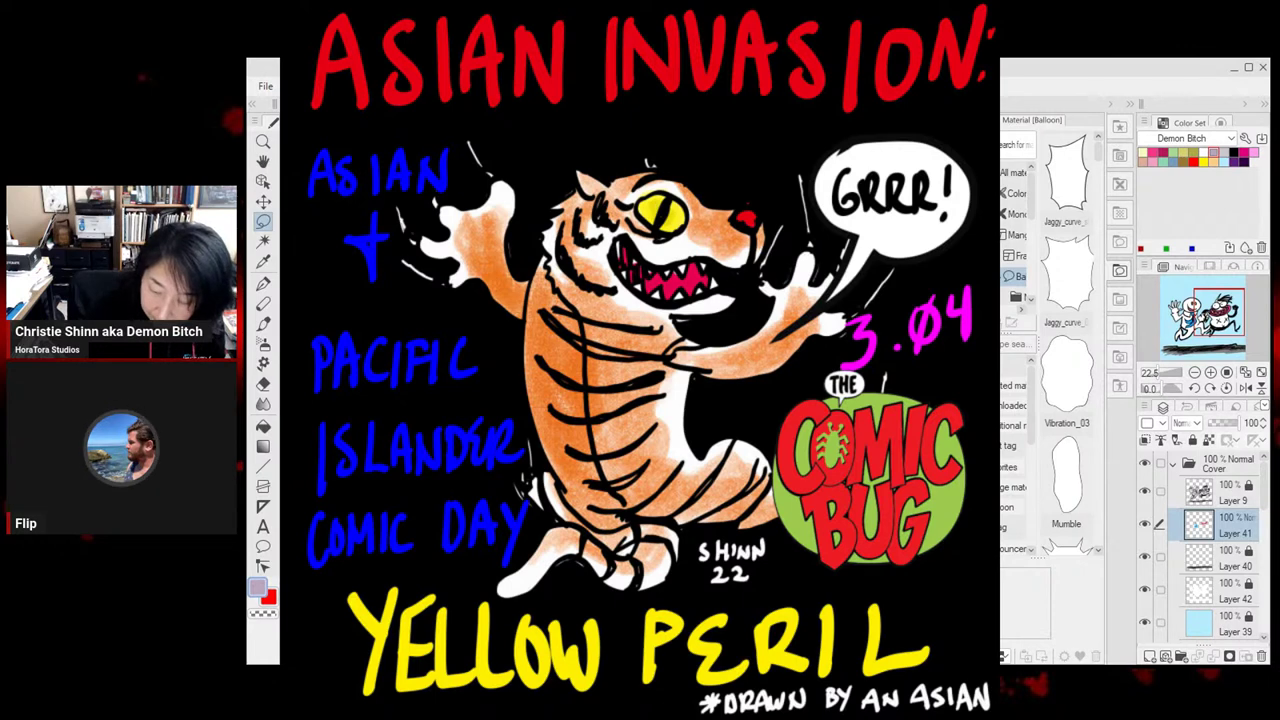
left_click(1143, 152)
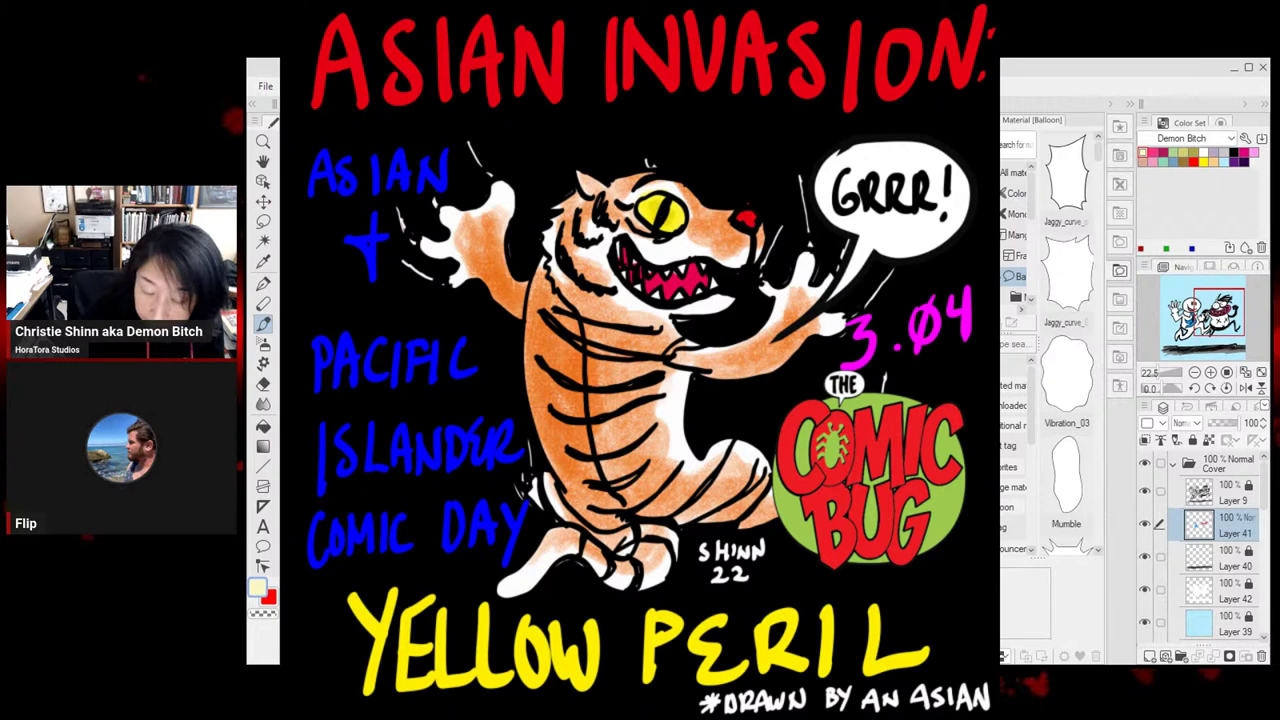
key("m")
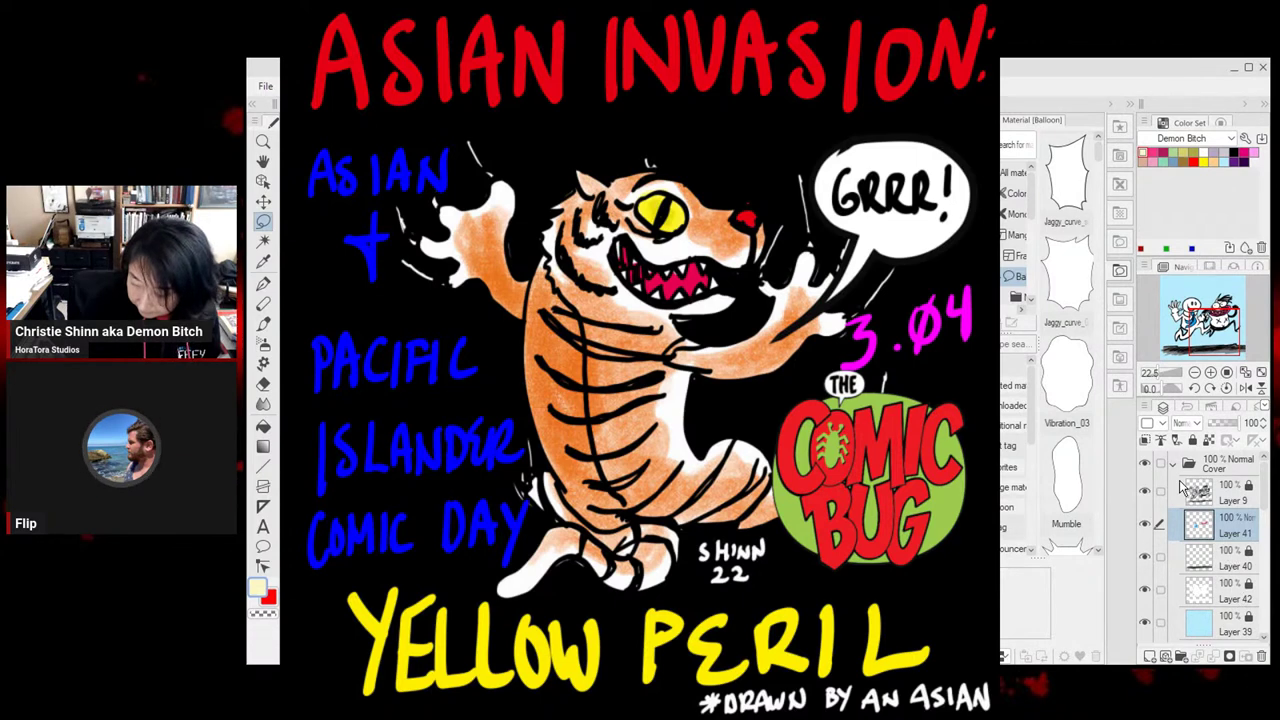
Unlock Layer 42 to clean up its white fill with the eraser, relock it, and unlock Layer 40
left_click(1238, 592)
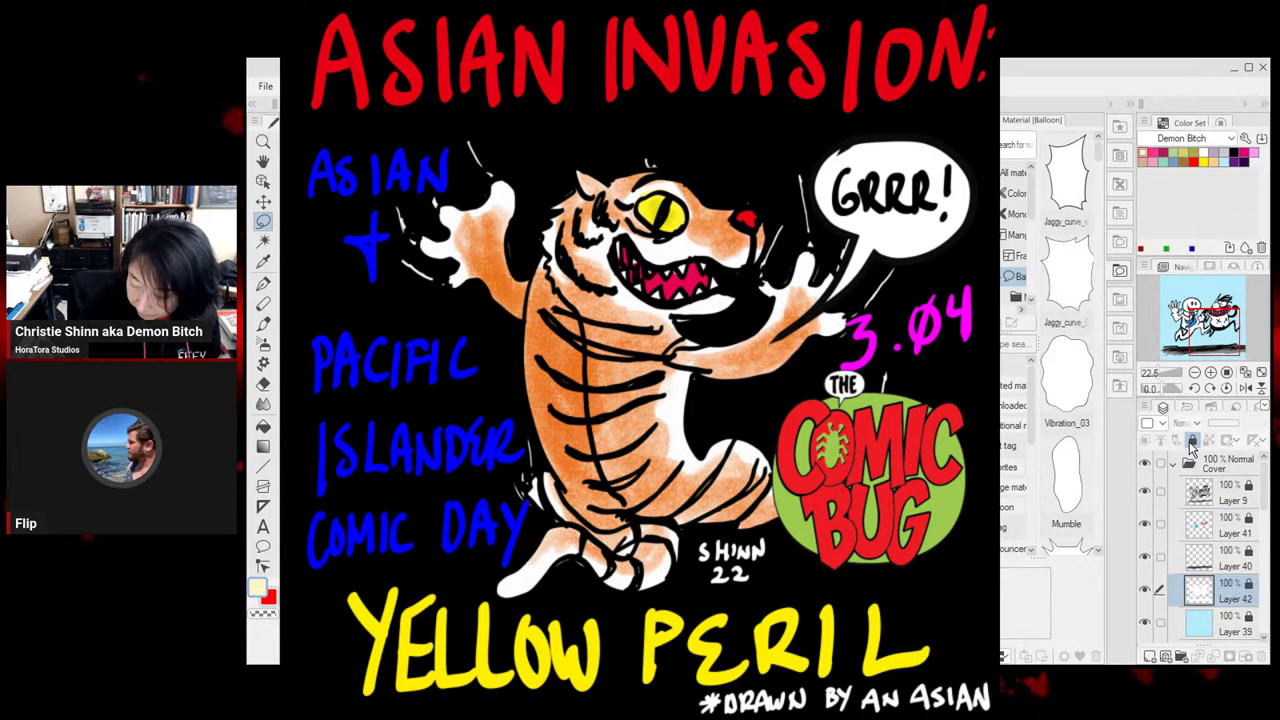
left_click(261, 385)
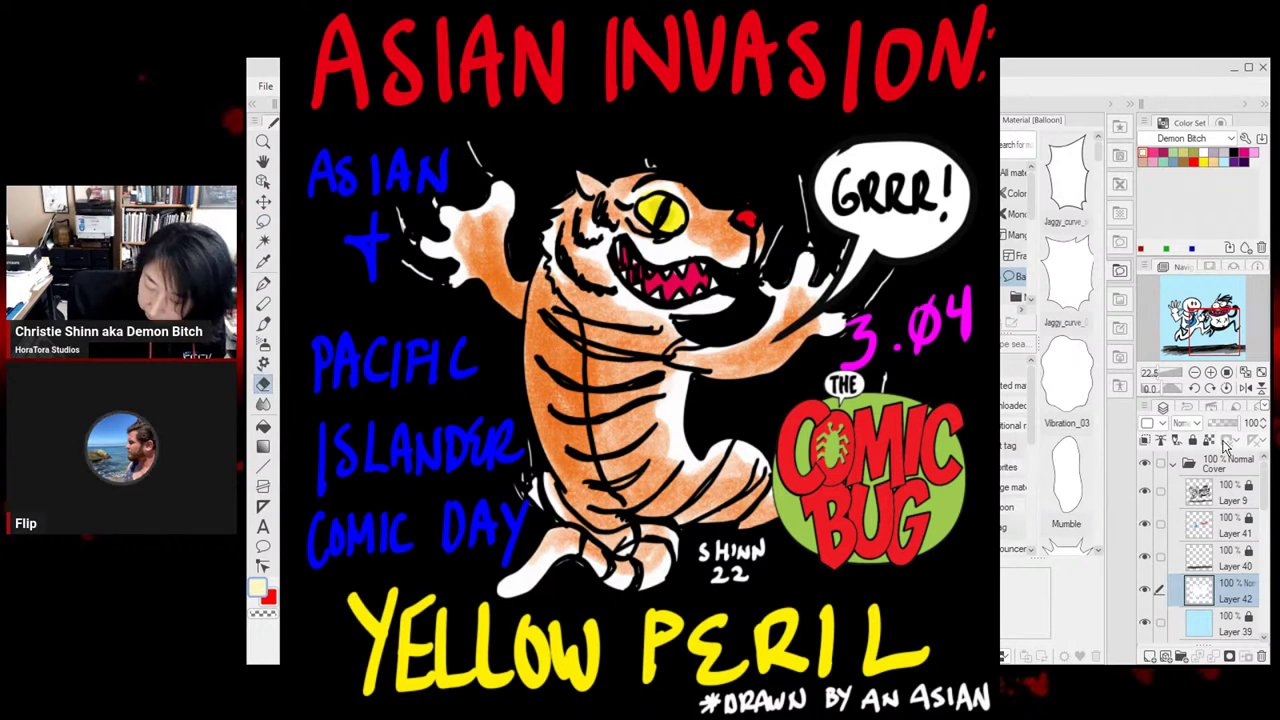
left_click(1228, 562)
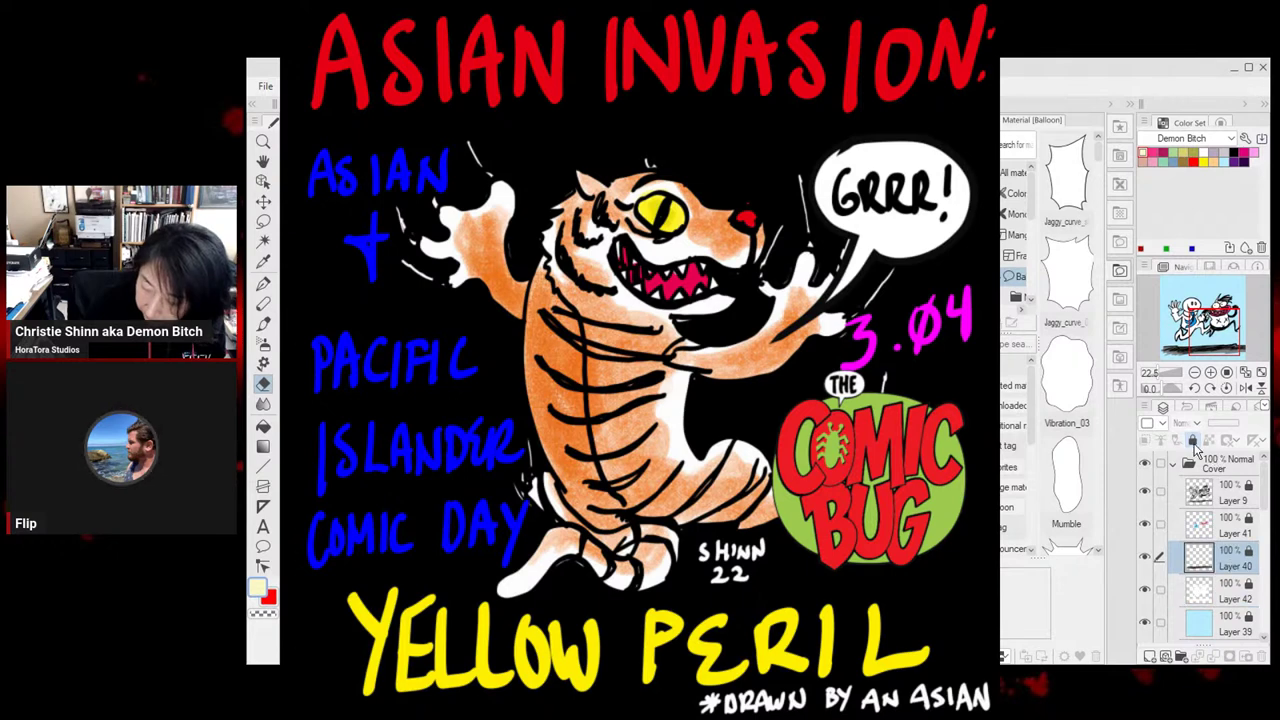
left_click(263, 142)
key("ctrl+0")
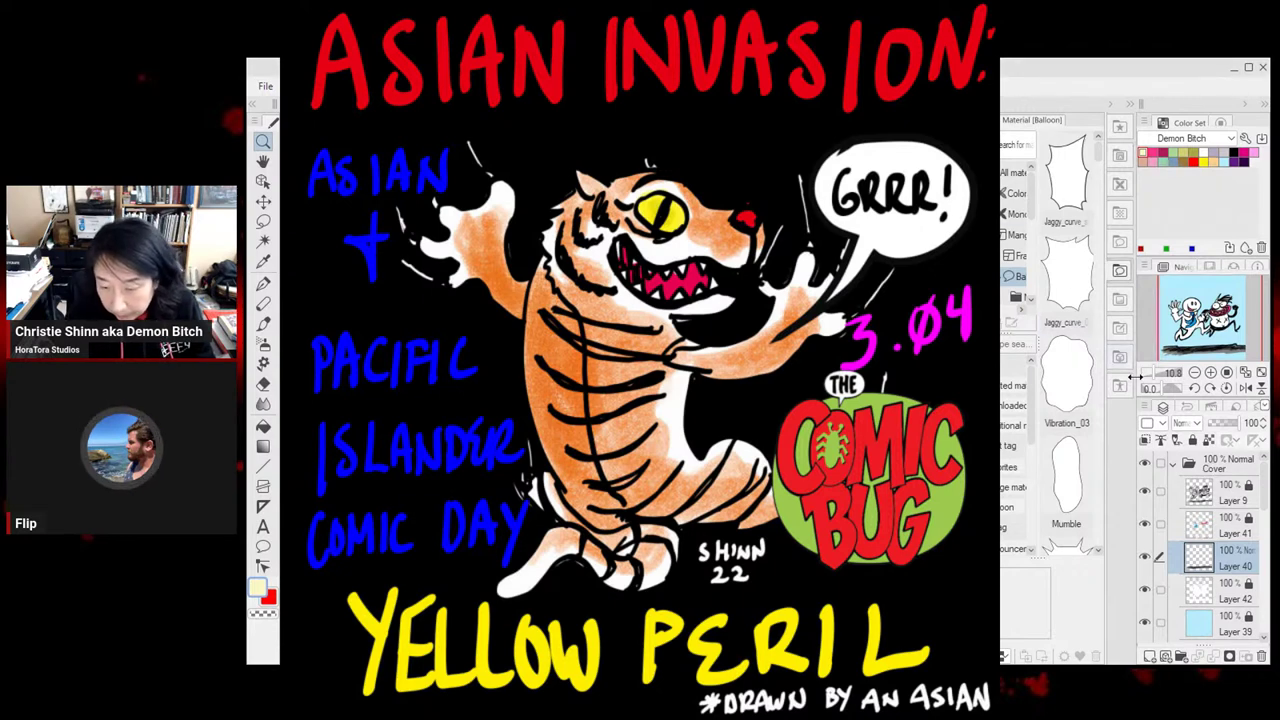
Hide the Cover folder, show and expand the Inside folder, and lock its line art on Layer 11
left_click(1175, 463)
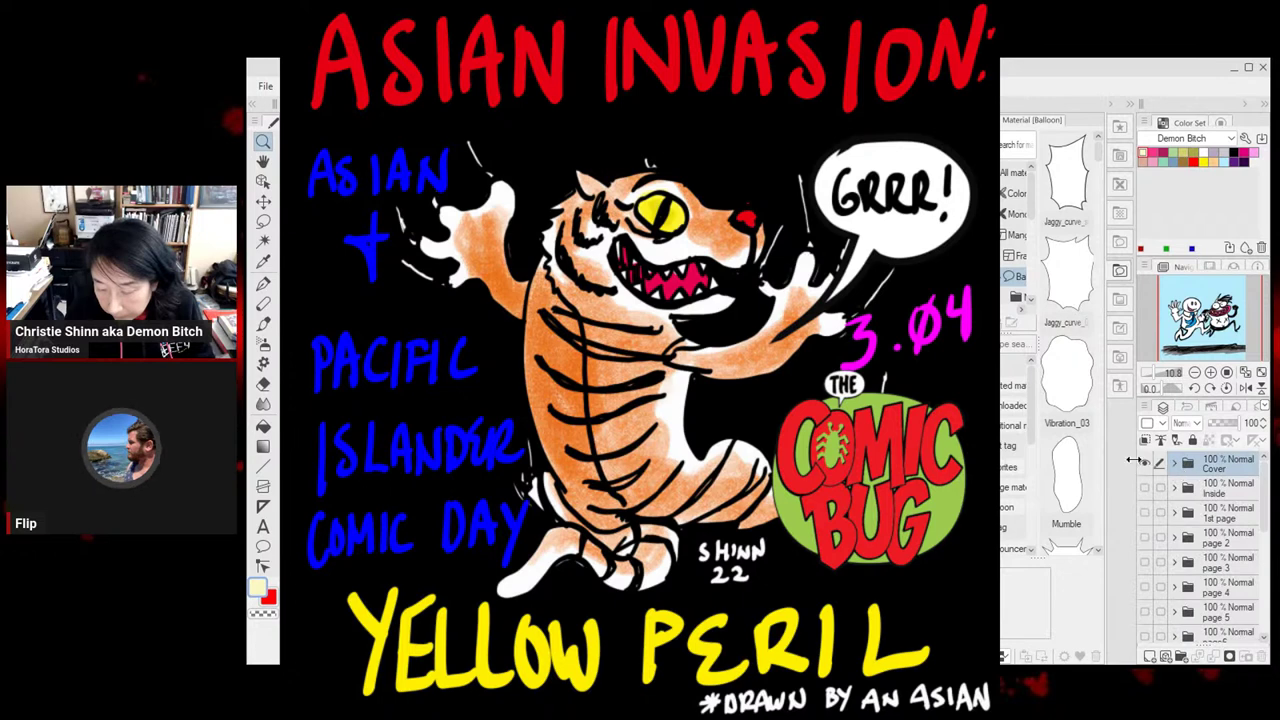
left_click(1176, 488)
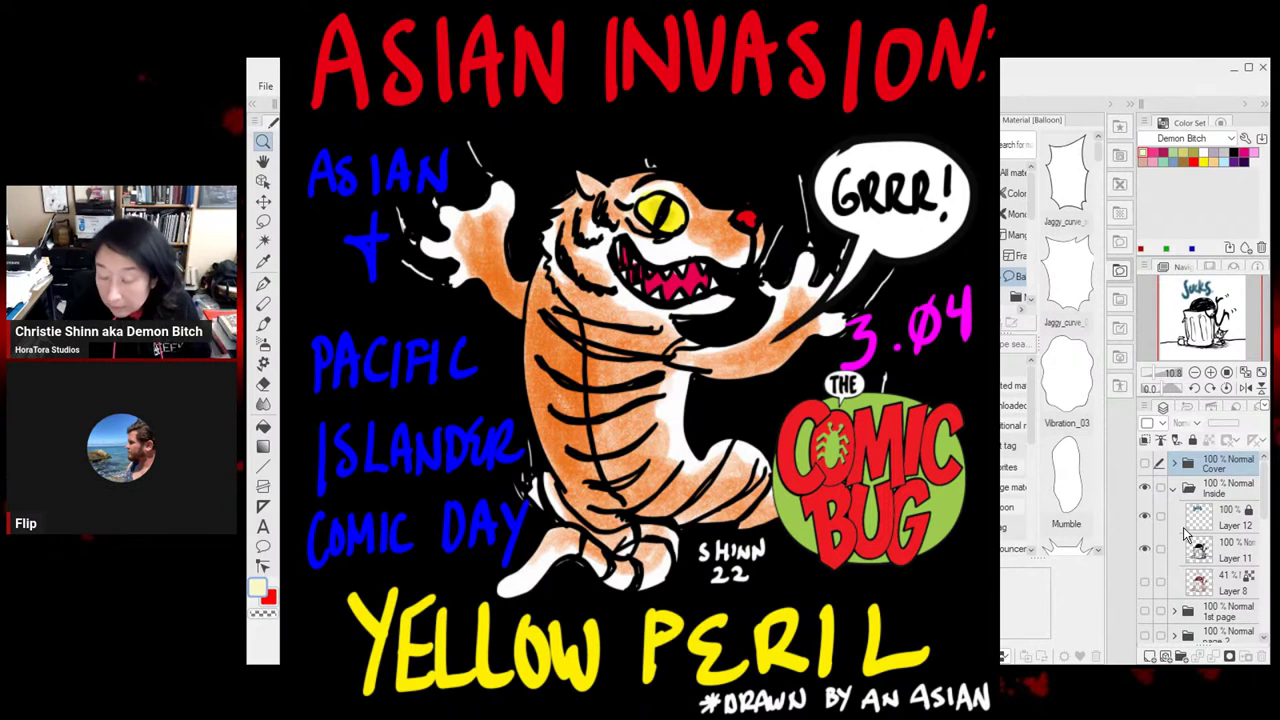
left_click(1215, 552)
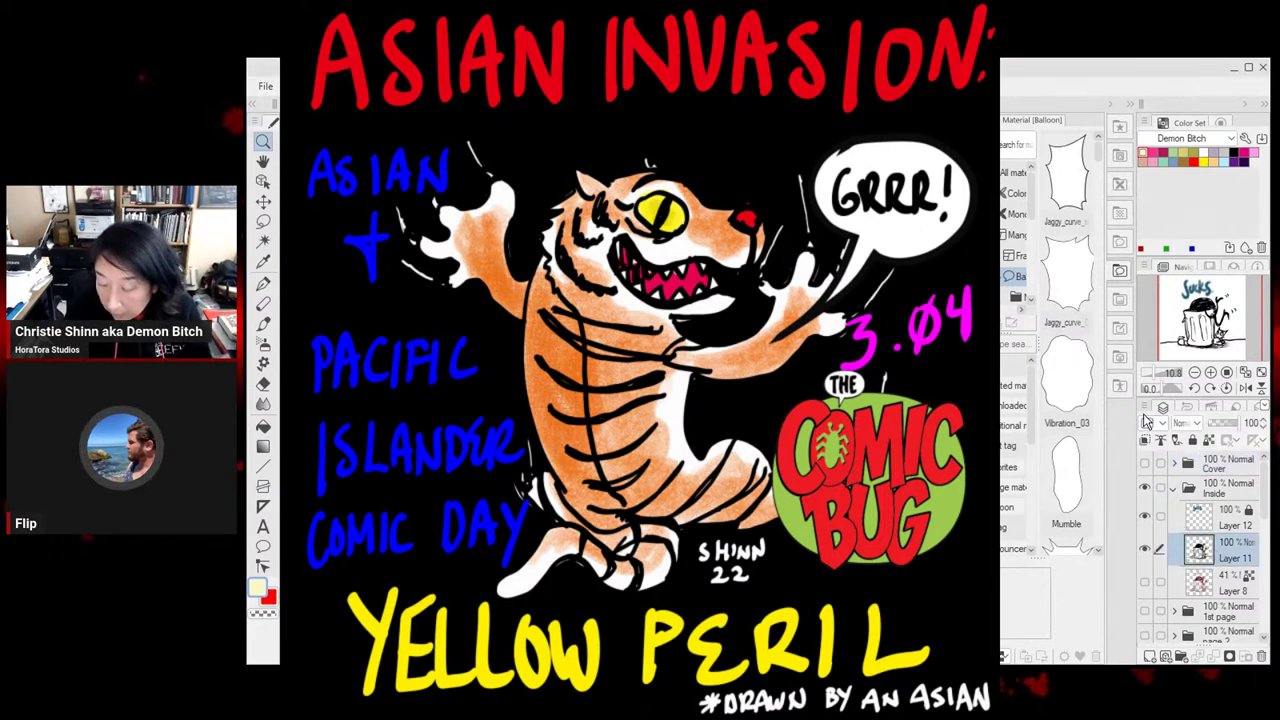
left_click(1192, 440)
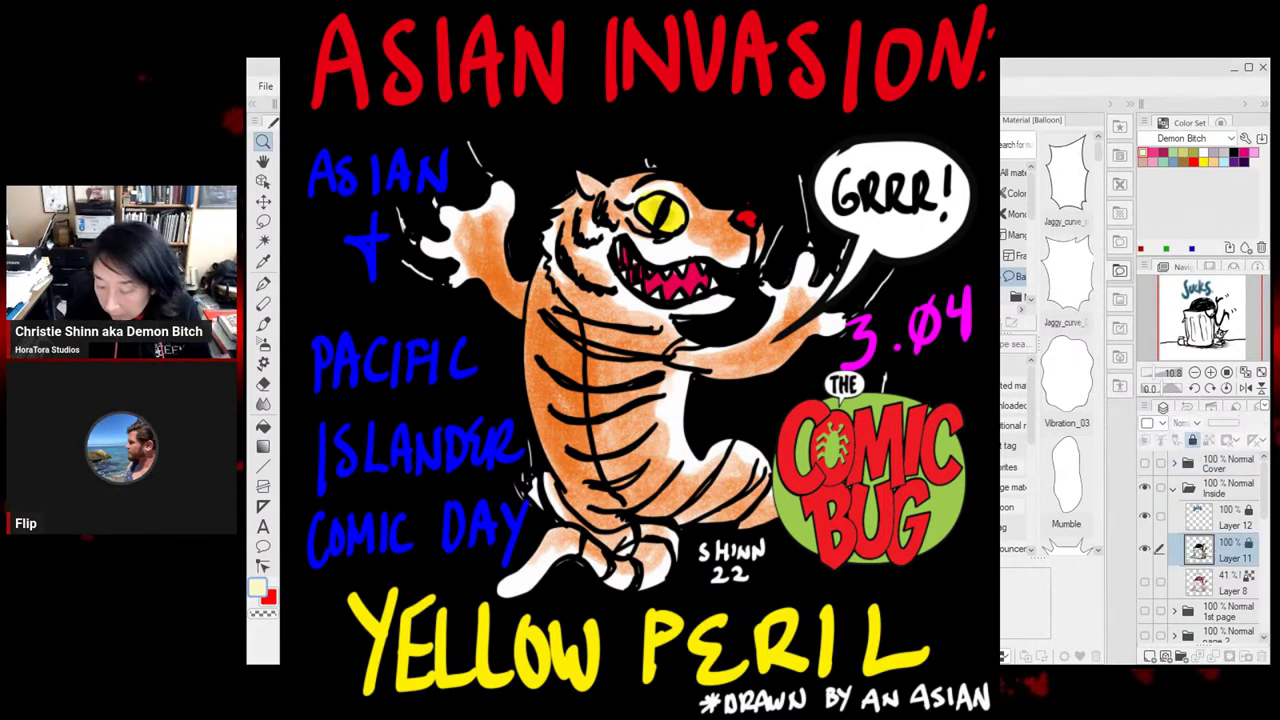
Add a new layer above Layer 8 and fill it with light gray from the Standard color set
left_click(1228, 582)
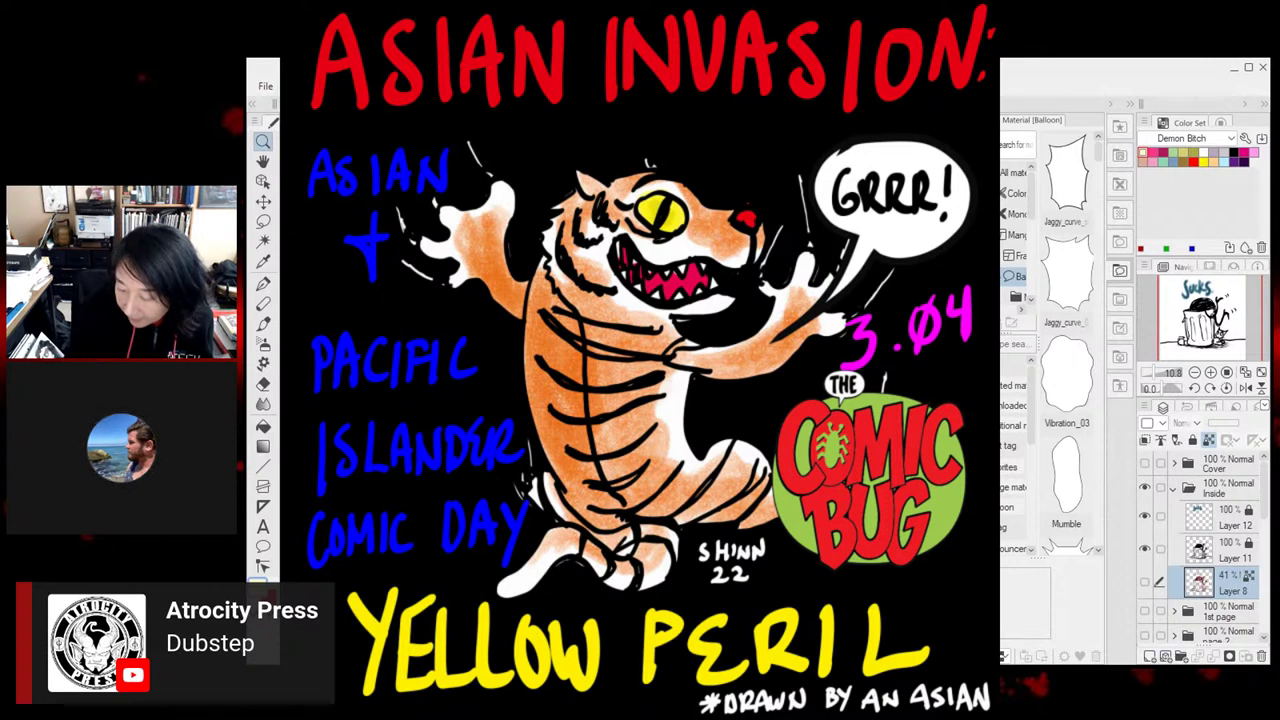
left_click(1150, 658)
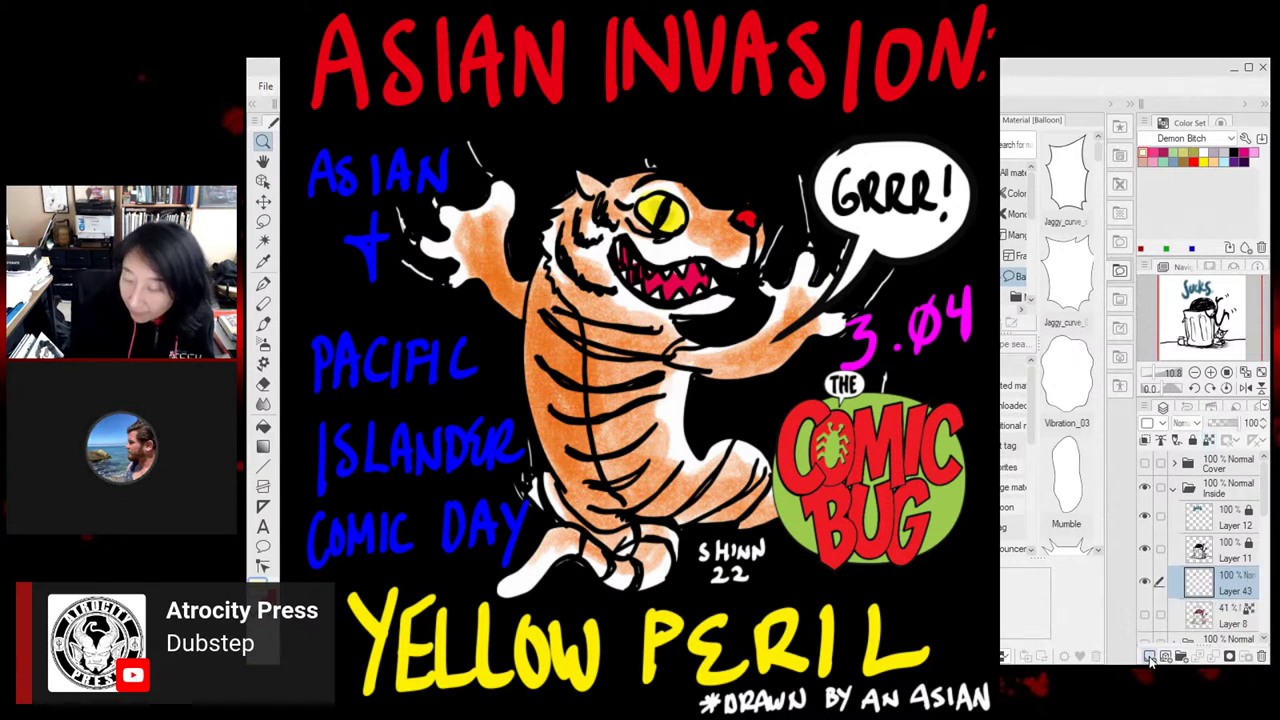
left_click(1228, 140)
scroll(1262, 228, "up", 5)
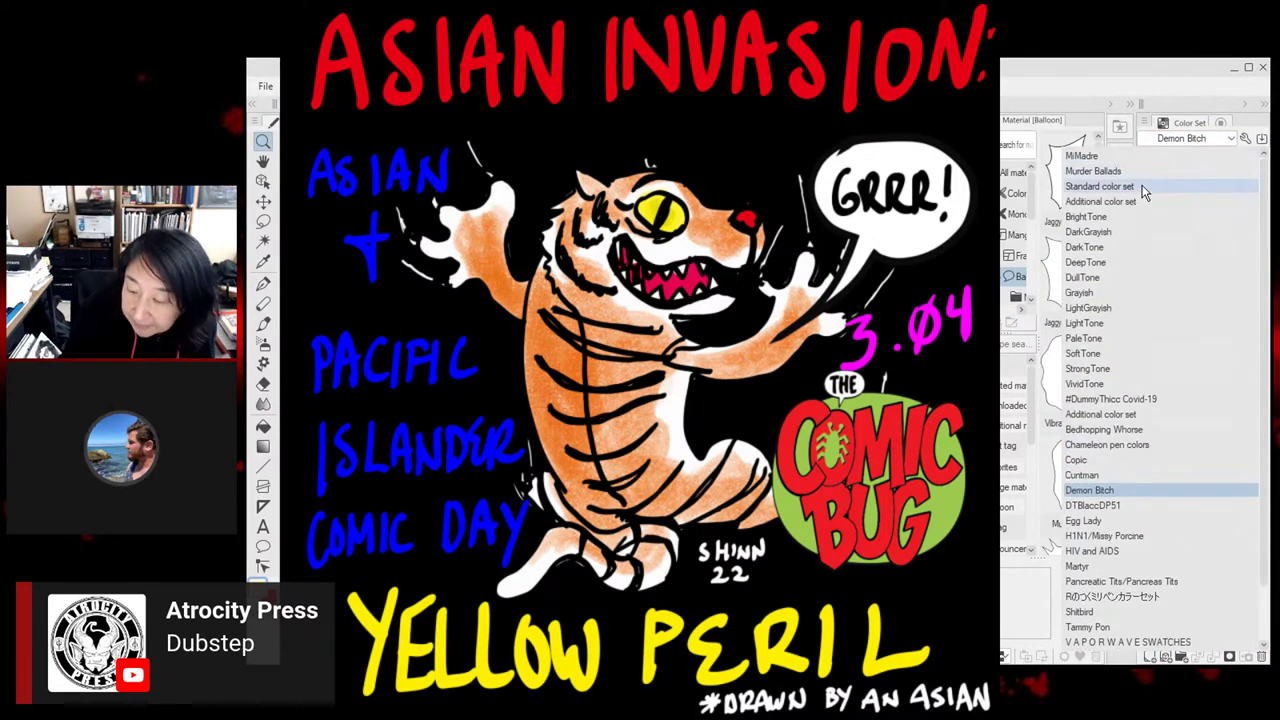
left_click(1095, 171)
left_click(1256, 150)
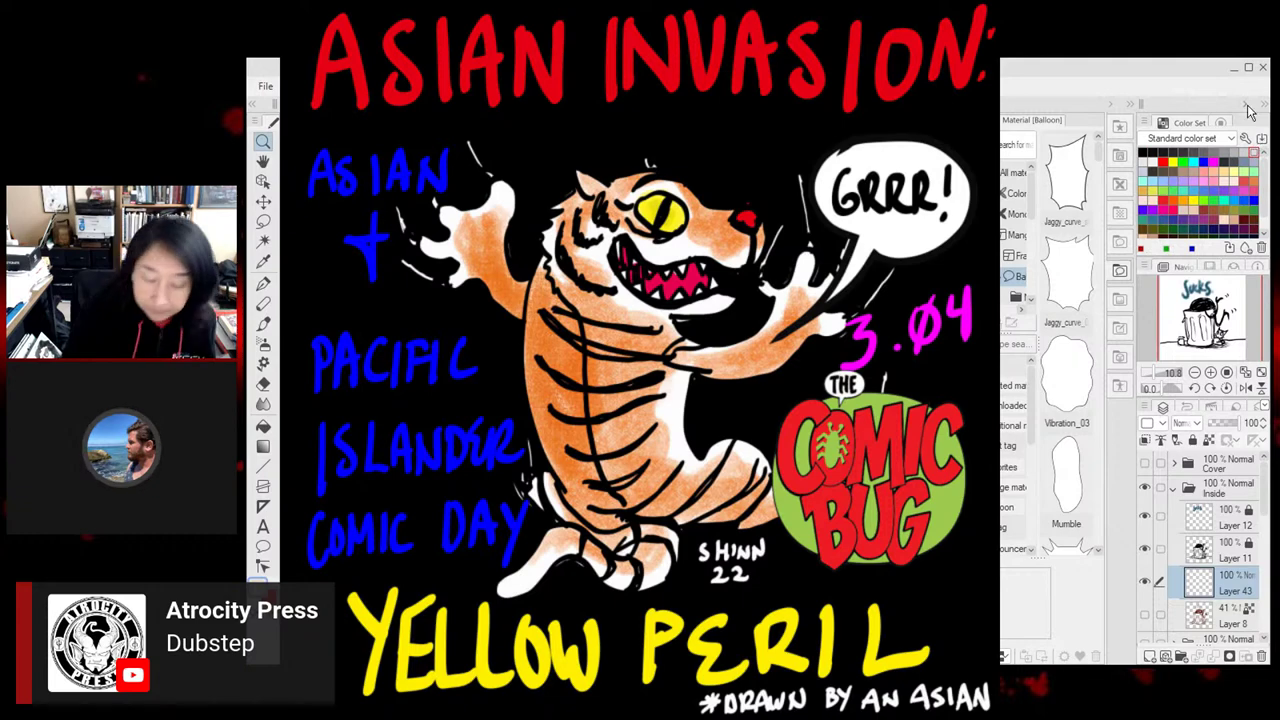
left_click(263, 427)
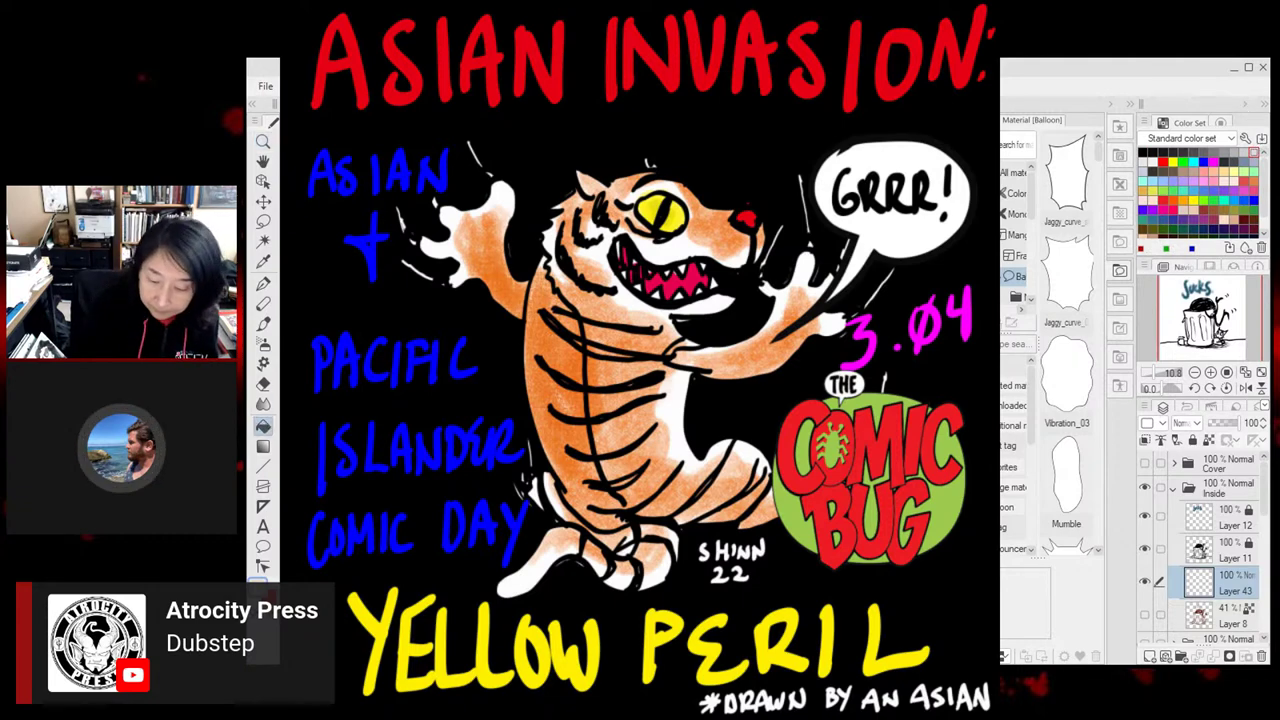
key("alt+Delete")
Shade the ground area on Layer 43 with a darker gray, add a new layer above it and reselect Layer 43
left_click(263, 221)
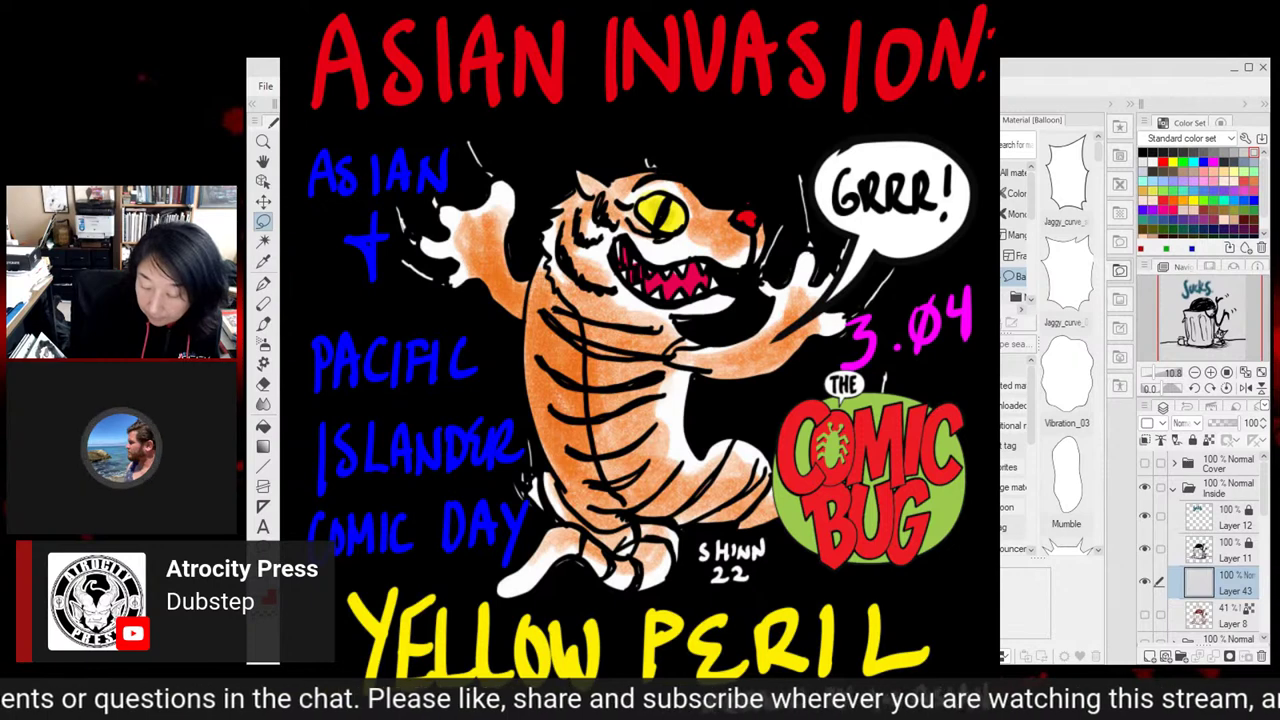
left_click(1203, 152)
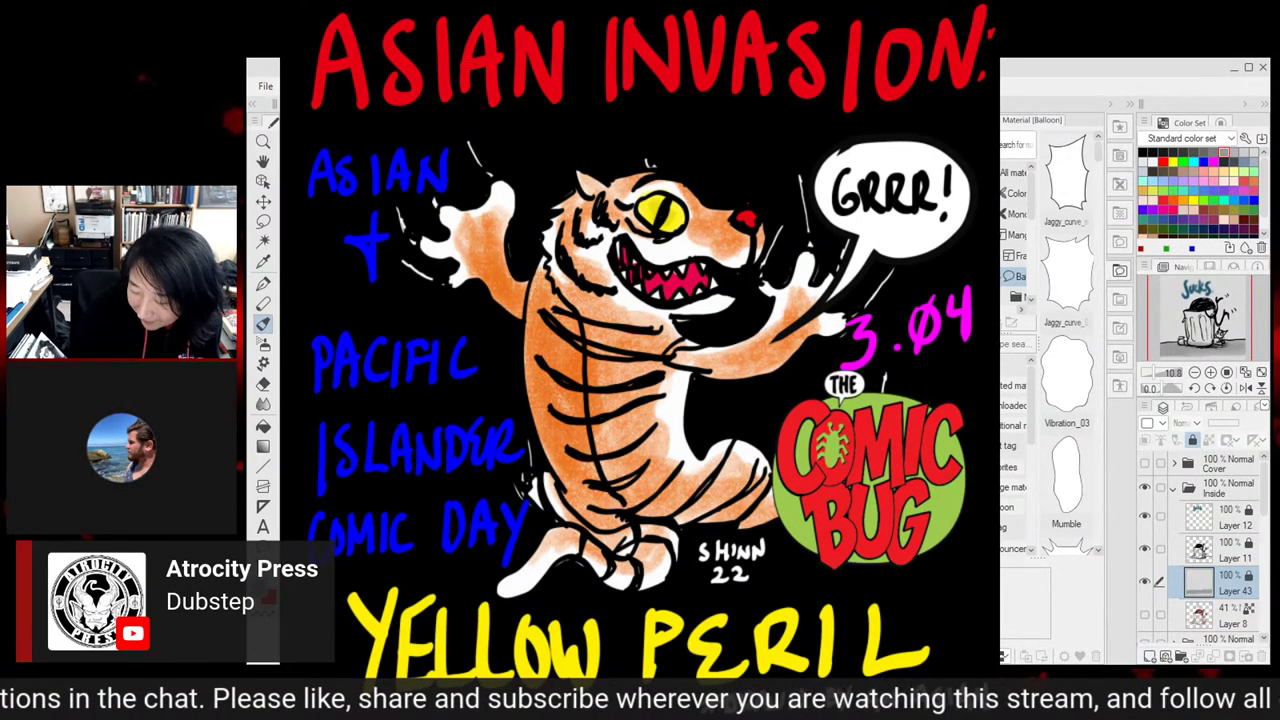
left_click(1149, 656)
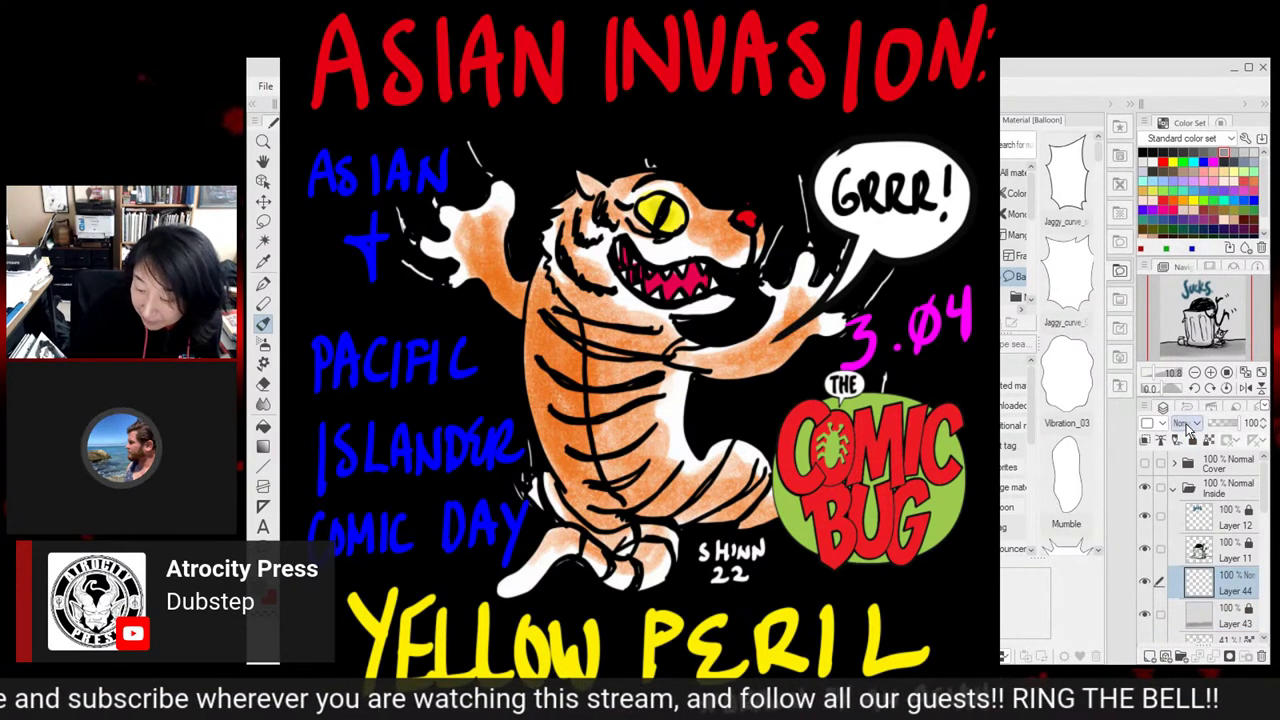
left_click(1228, 619)
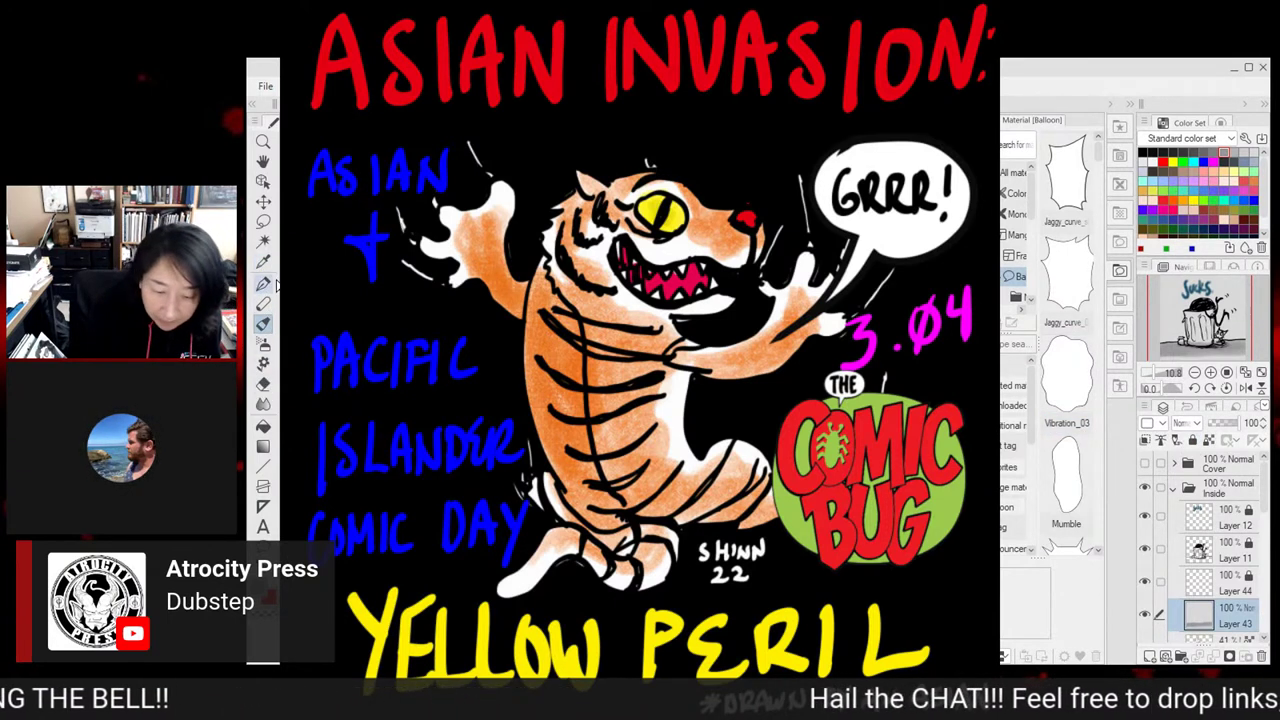
Select the trash can, its waving arms and the cat with the Lasso, fill them with white beneath Layer 44, and deselect
key("e")
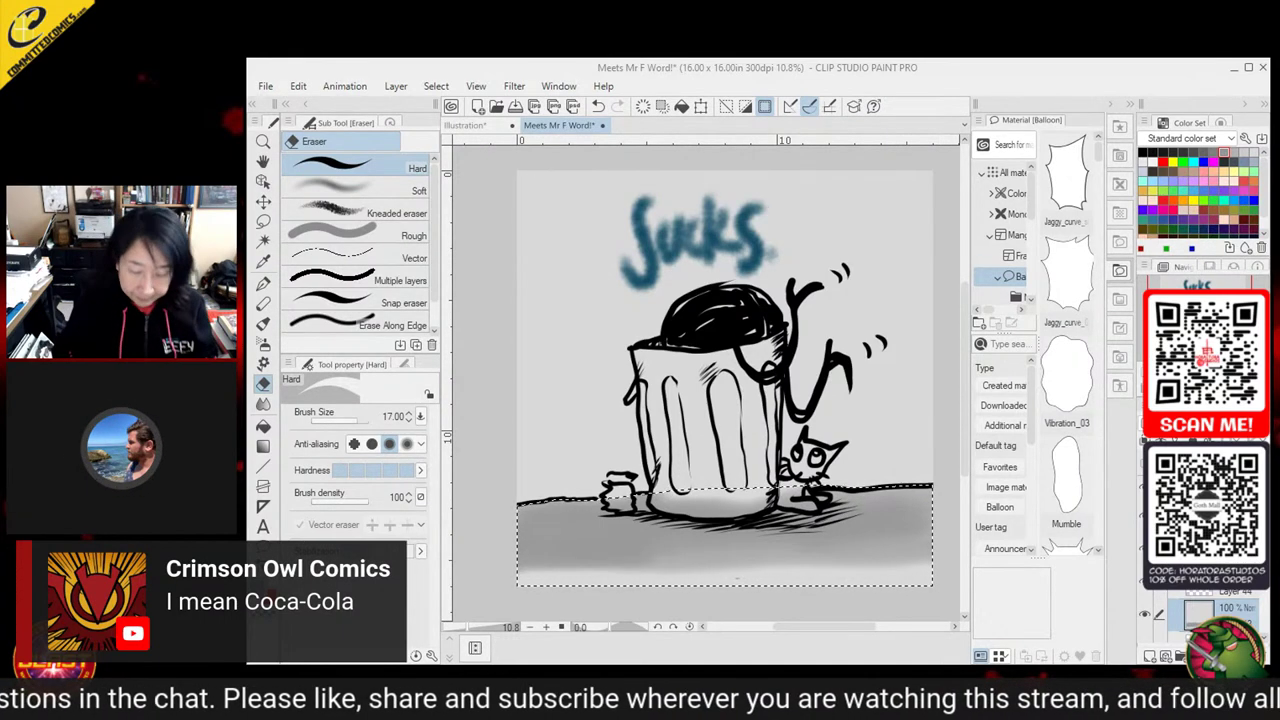
key("m")
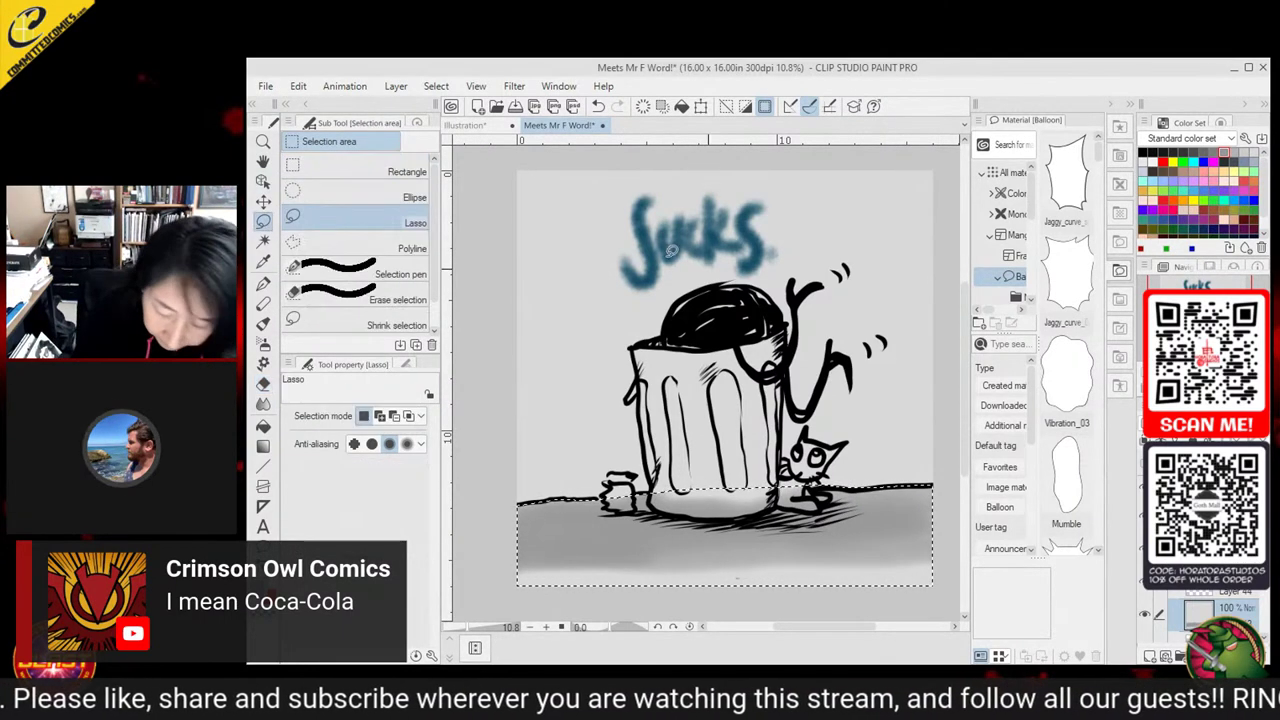
key("ctrl+d")
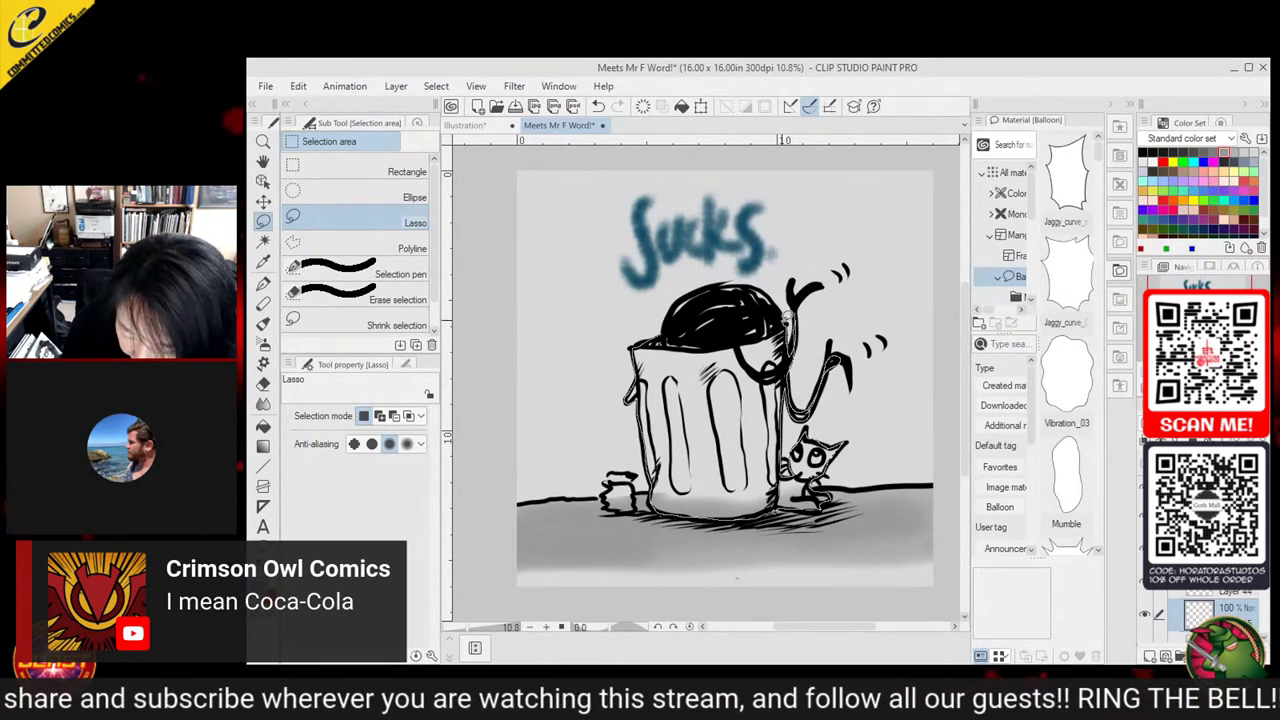
mouse_move(755, 282)
left_mouse_down()
mouse_move(682, 299)
mouse_move(662, 338)
left_mouse_up()
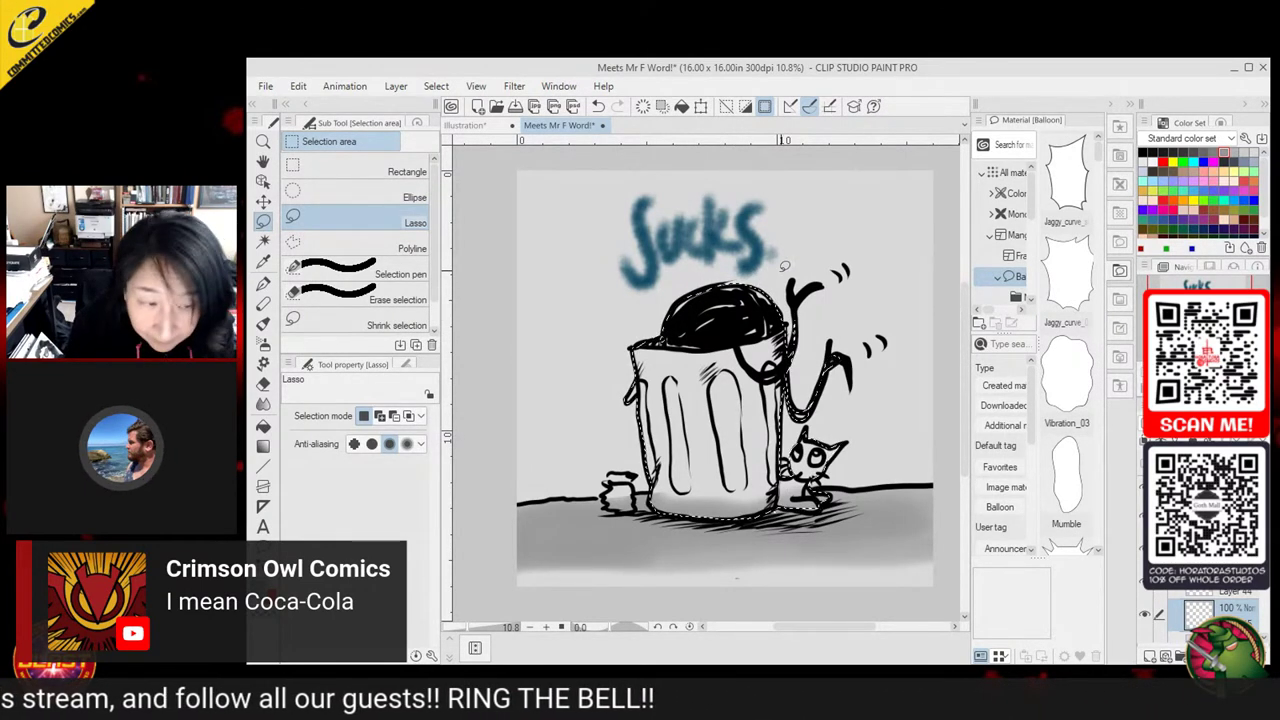
key("g")
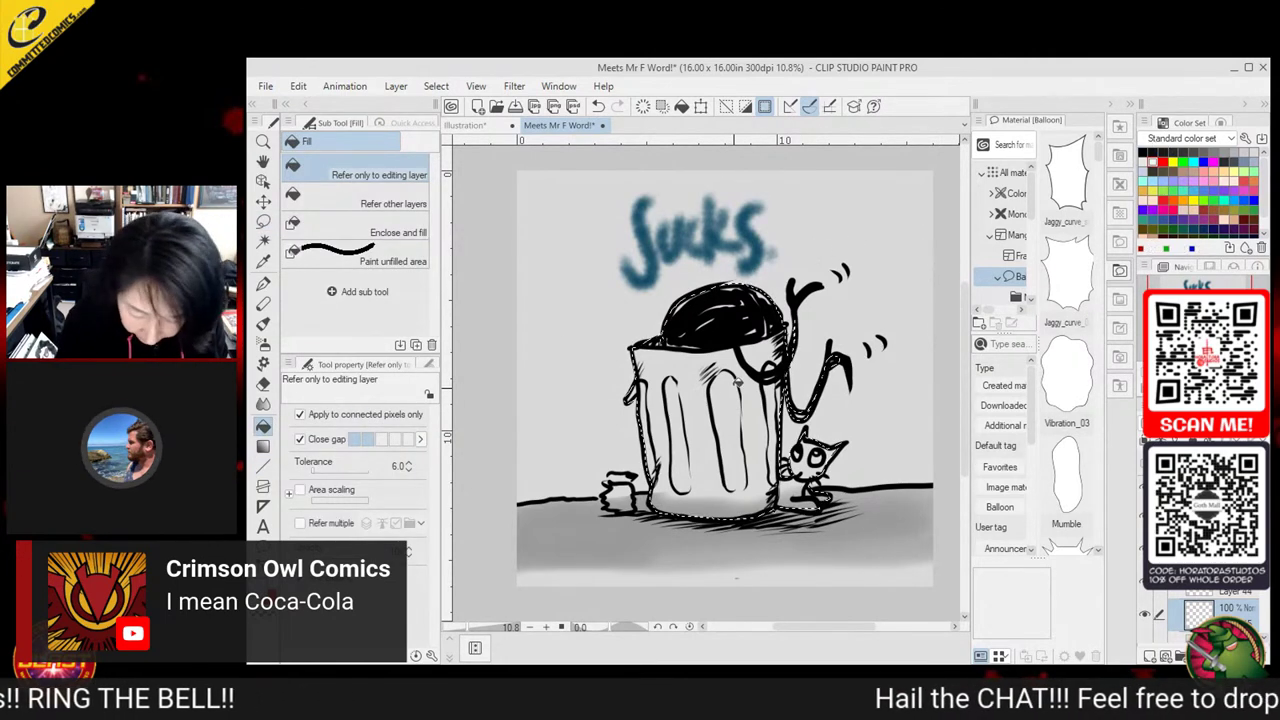
left_click(787, 392)
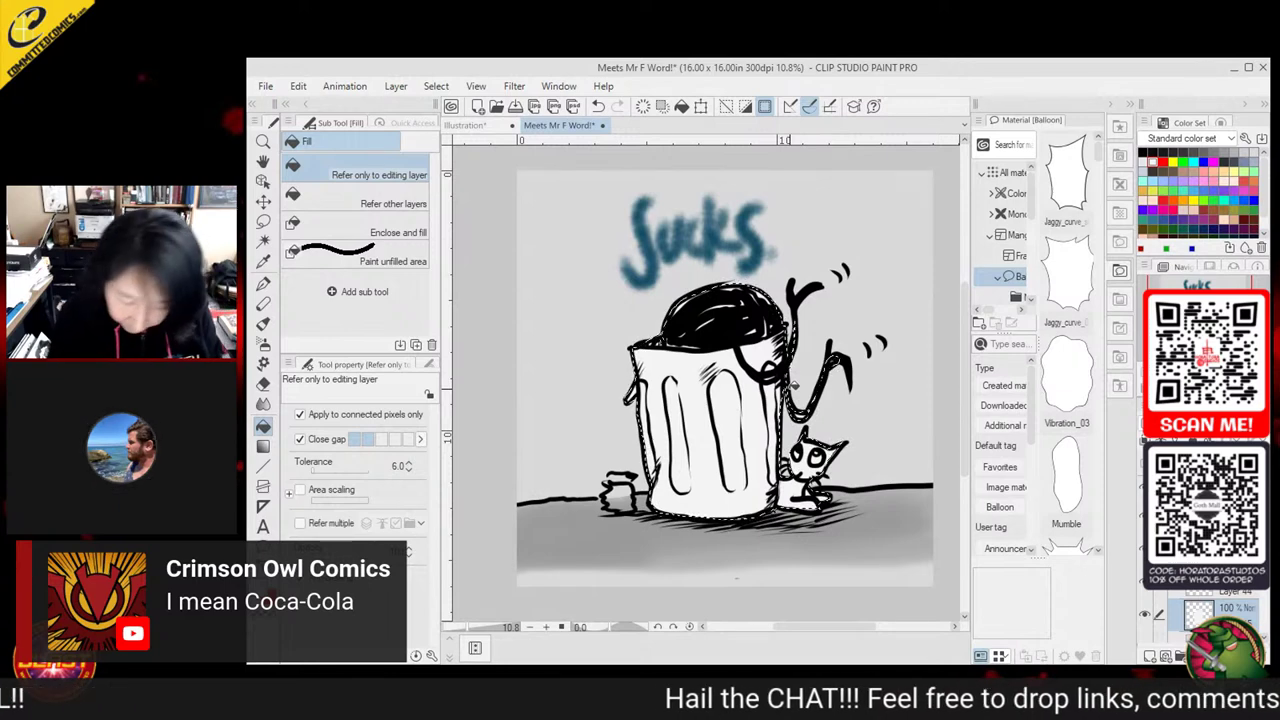
key("m")
left_click(769, 256)
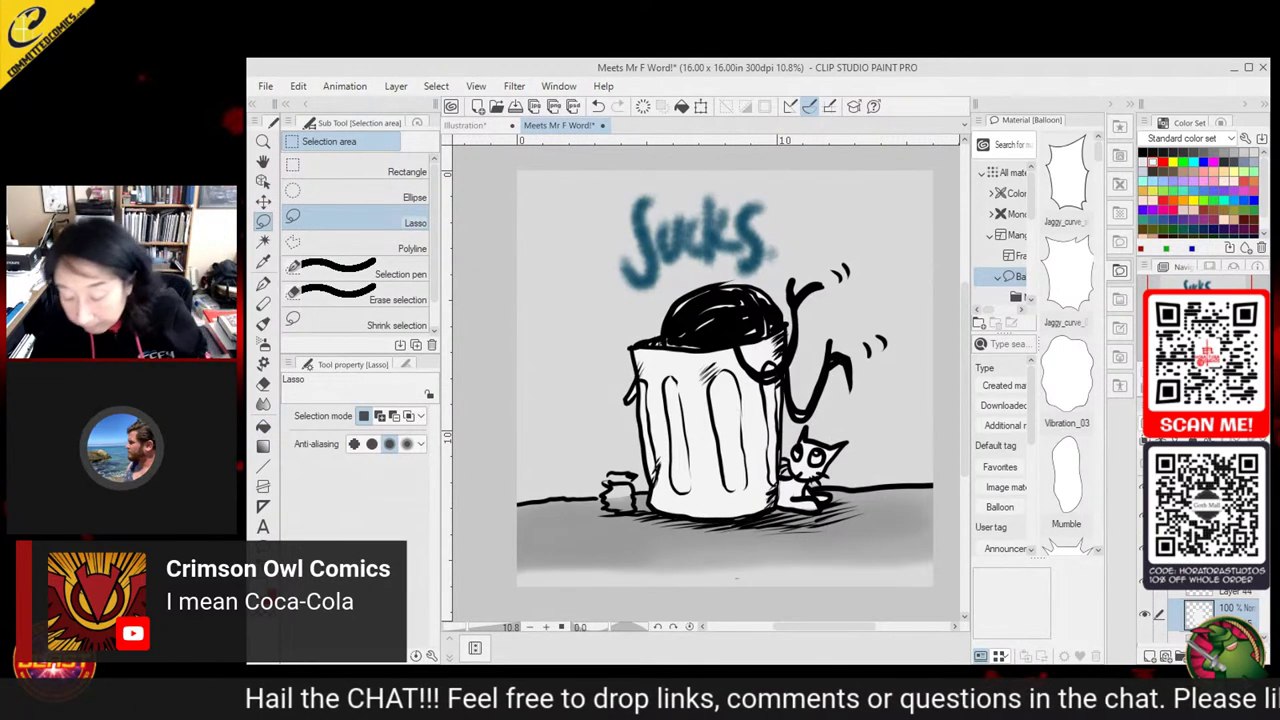
Lock the white fill layer, outline the trash can body with the Lasso, and fill it with light gray on Layer 44
left_click(1225, 591)
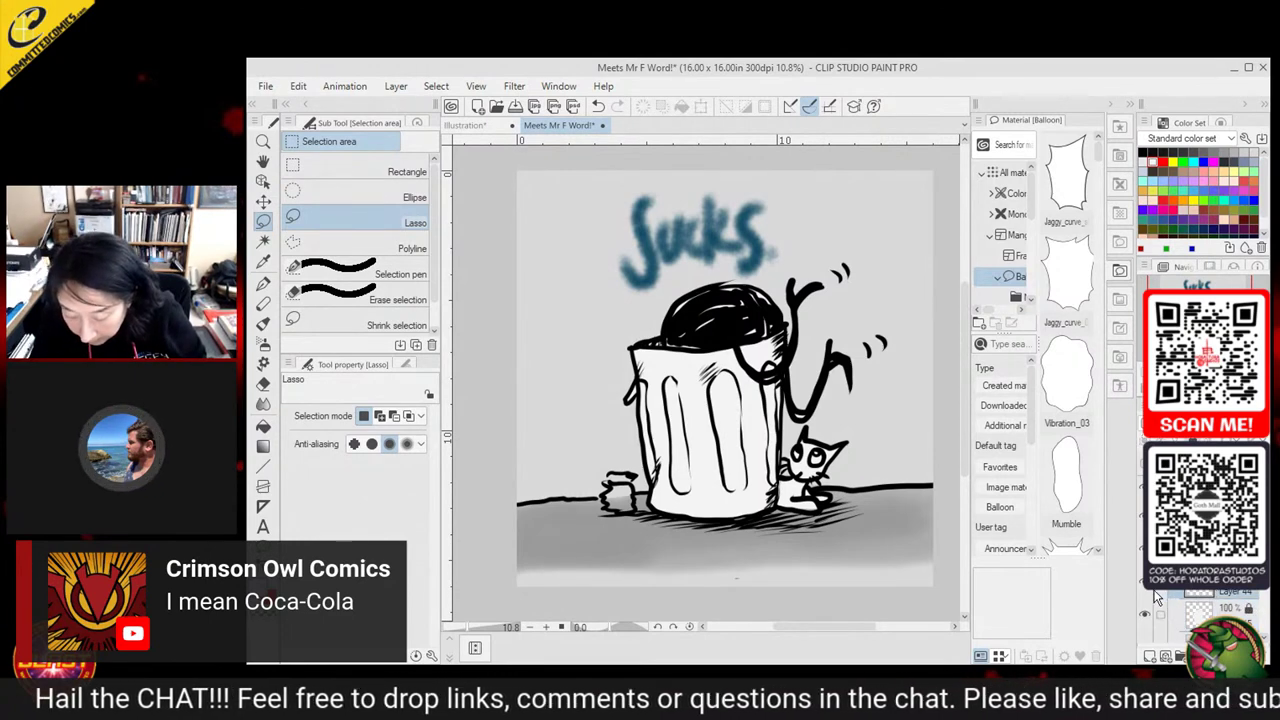
left_click(1145, 589)
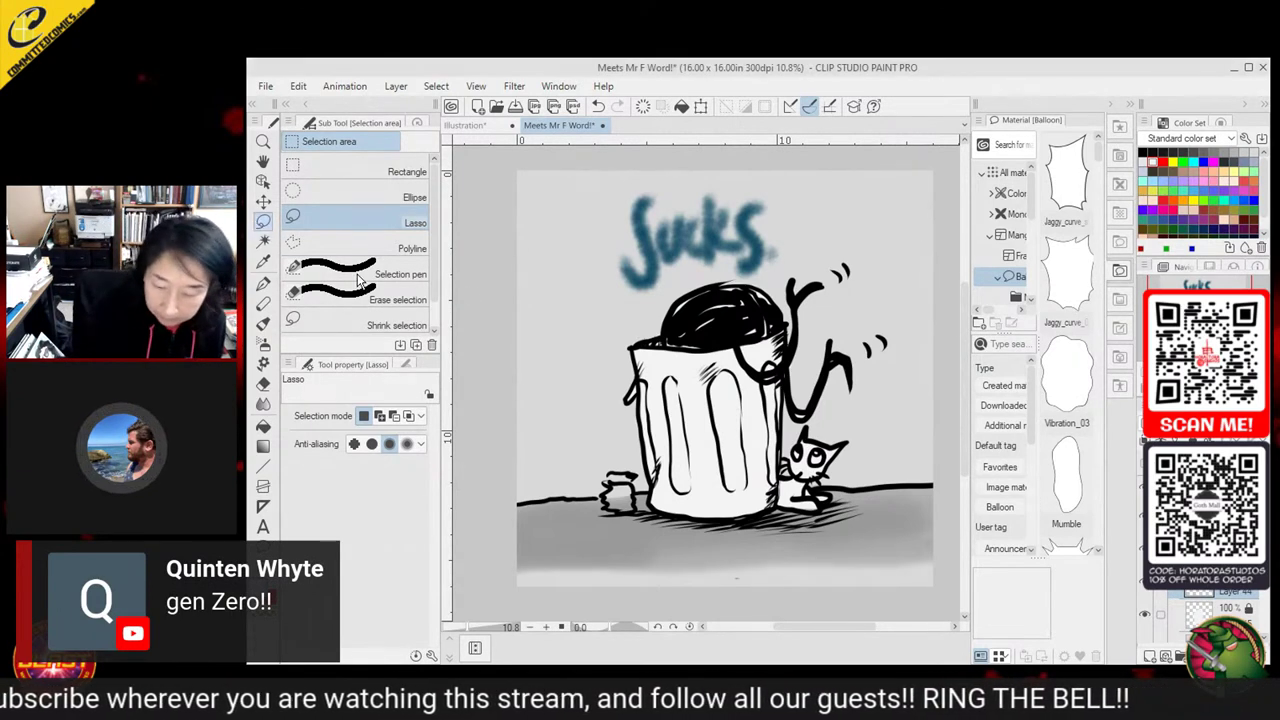
mouse_move(677, 346)
left_mouse_down()
mouse_move(631, 349)
mouse_move(653, 492)
mouse_move(690, 510)
mouse_move(755, 512)
mouse_move(782, 496)
mouse_move(792, 370)
mouse_move(758, 370)
mouse_move(745, 339)
left_mouse_up()
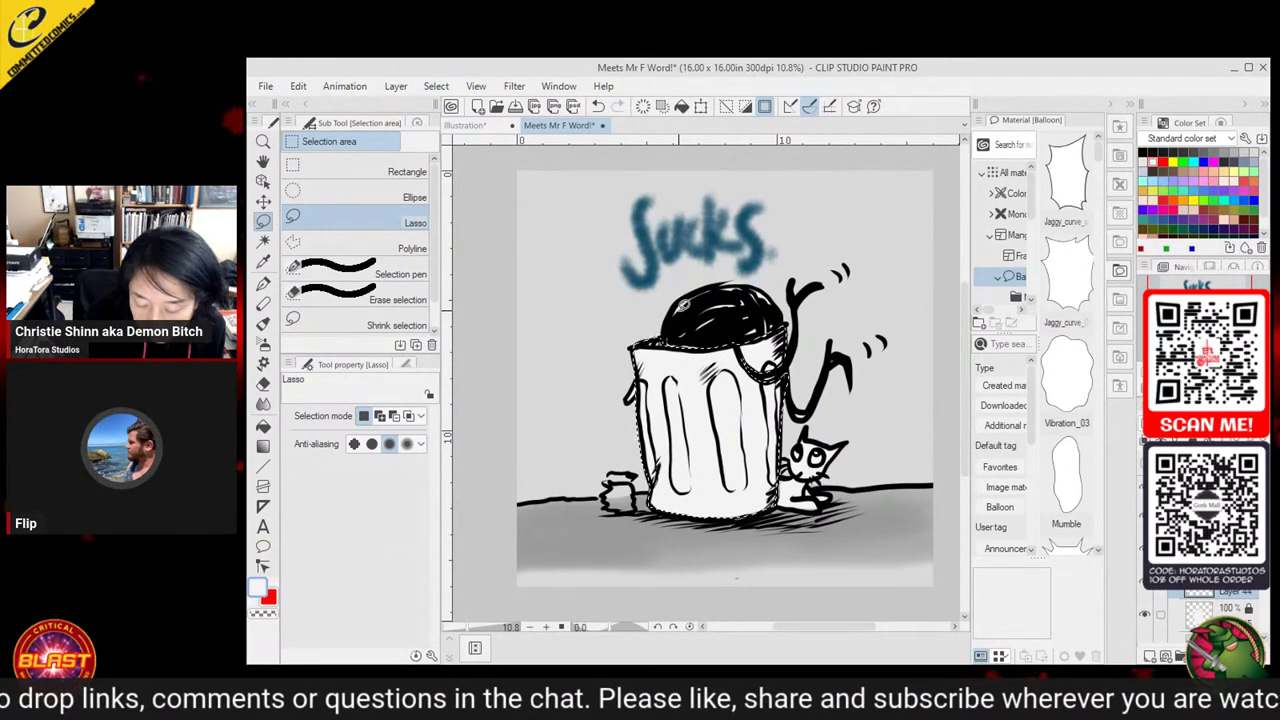
left_click(263, 425)
left_click(1253, 152)
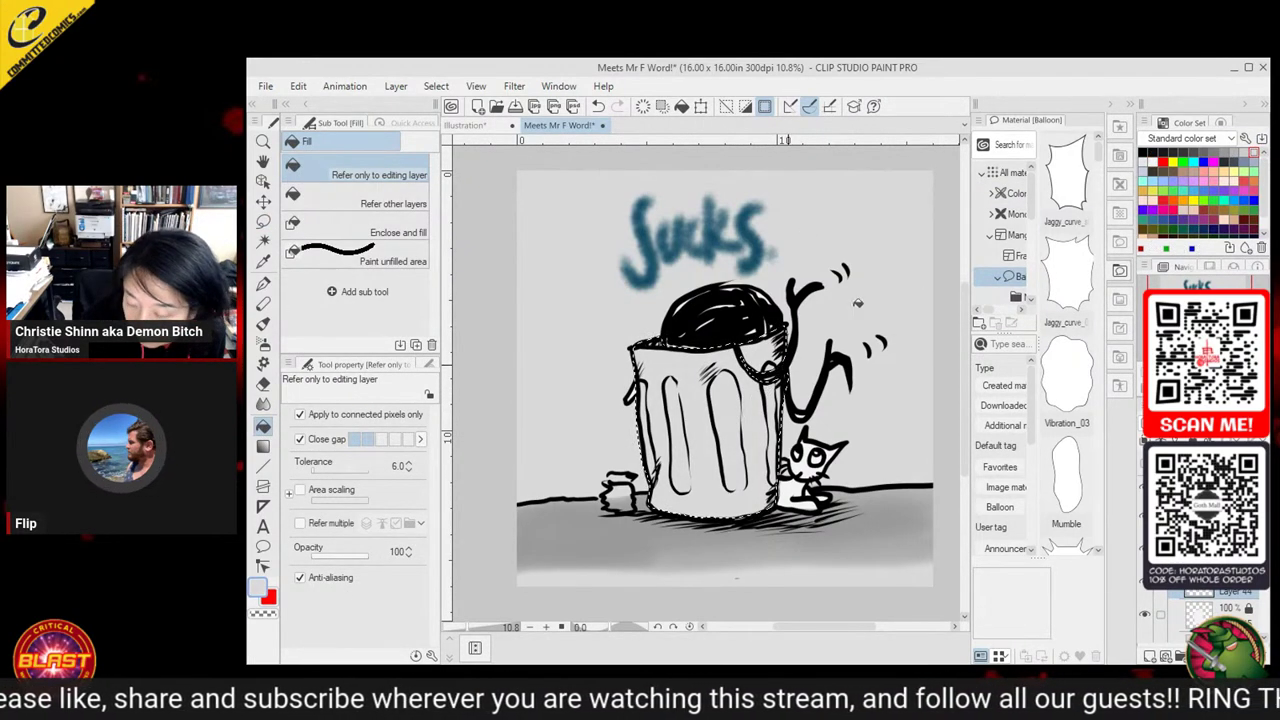
left_click(1233, 152)
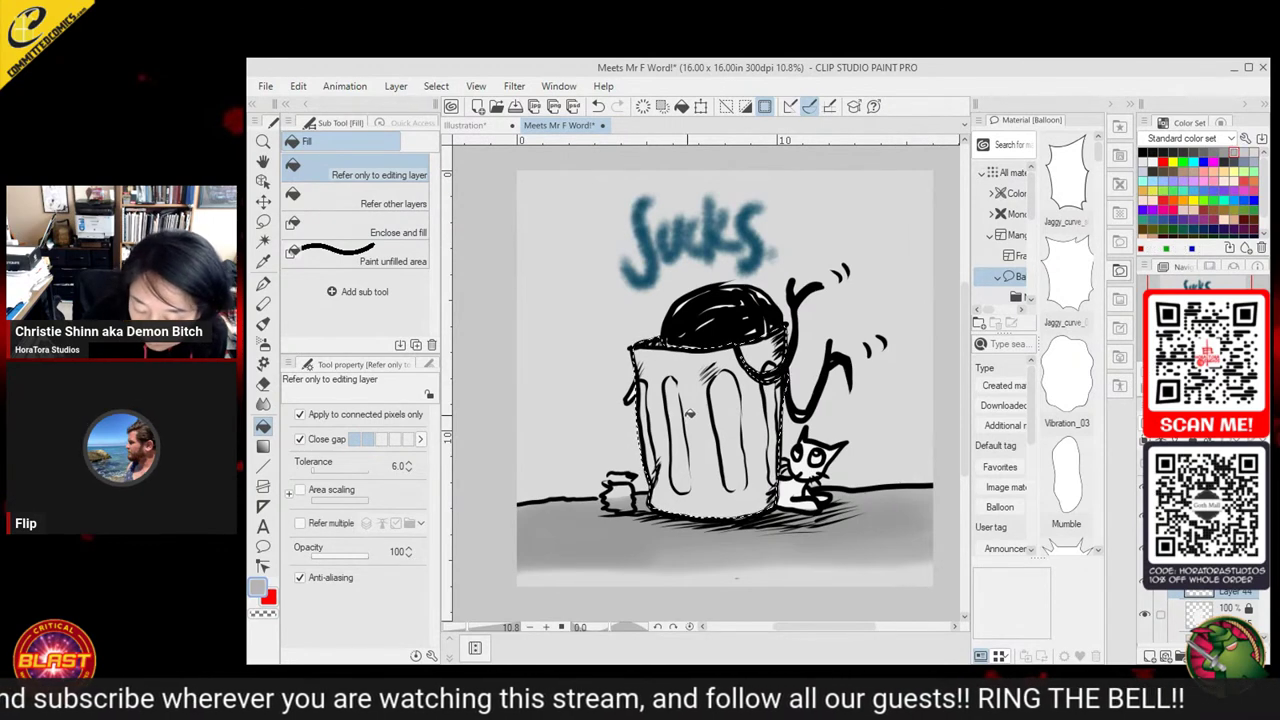
left_click(710, 405)
left_click(1250, 150)
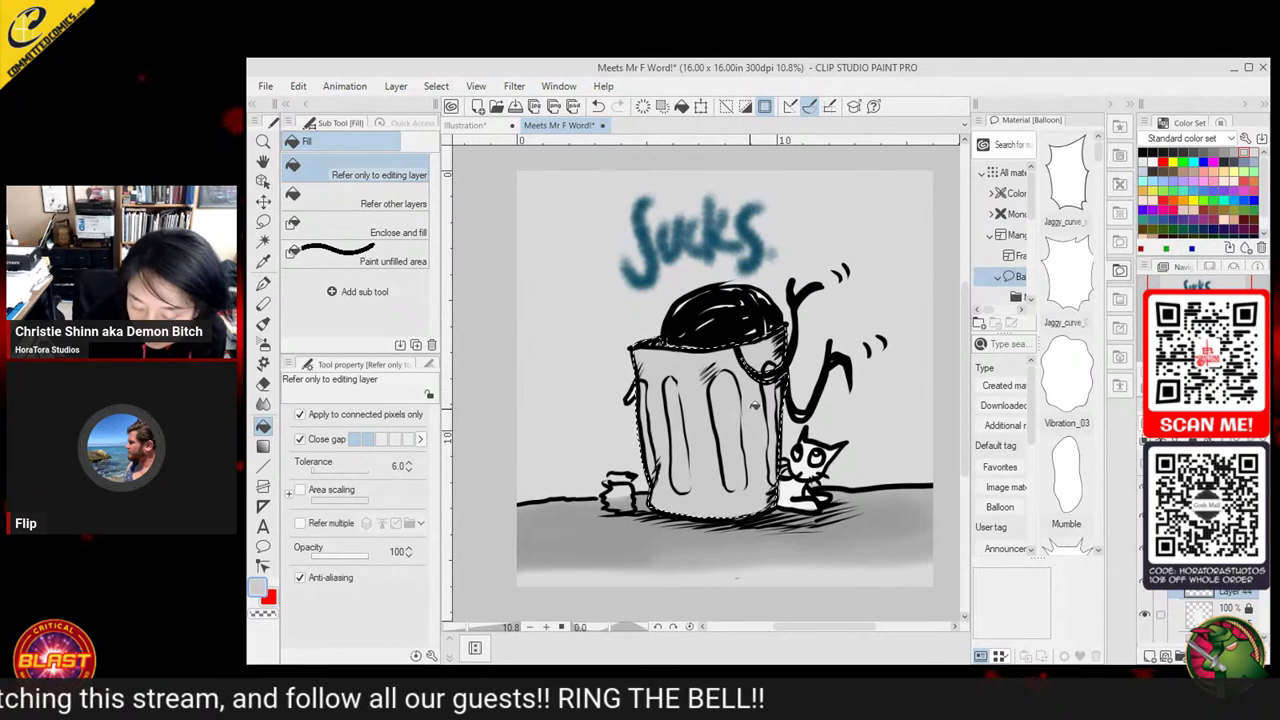
Shade the trash can's sides, rim and grooves in darker gray using the Paint and apply brush at size 20
left_click(265, 325)
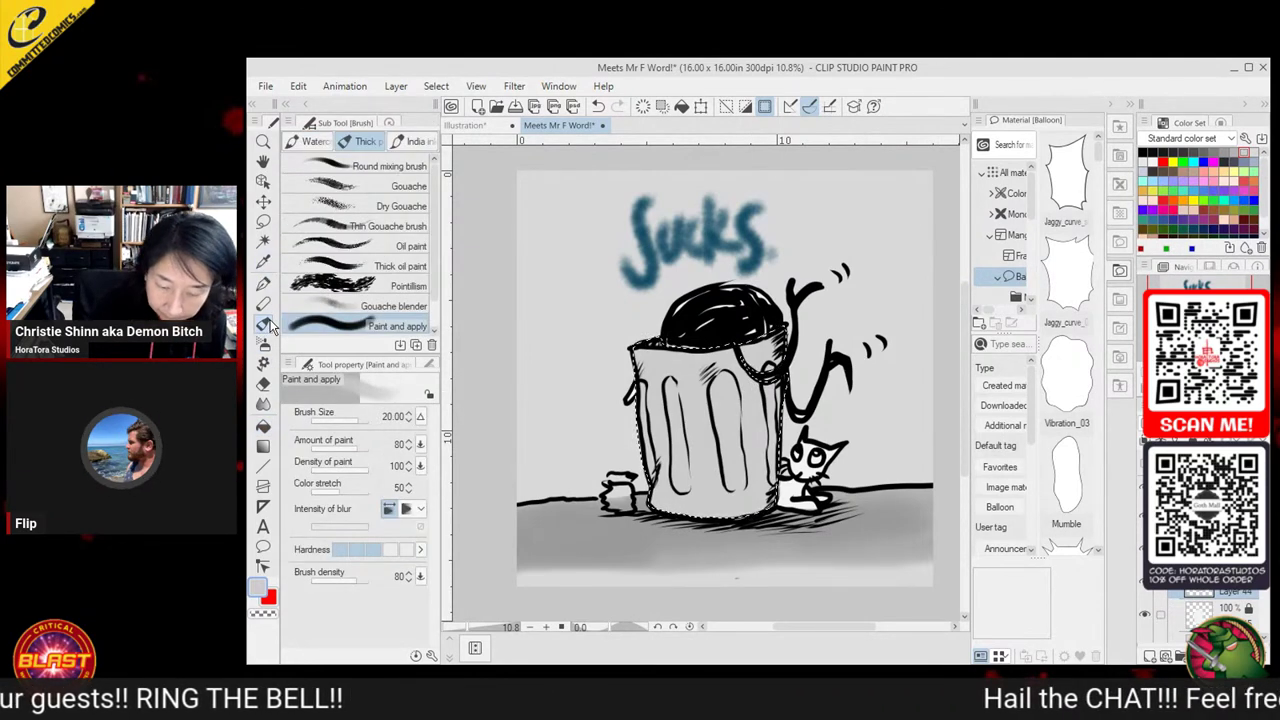
left_click(1205, 151)
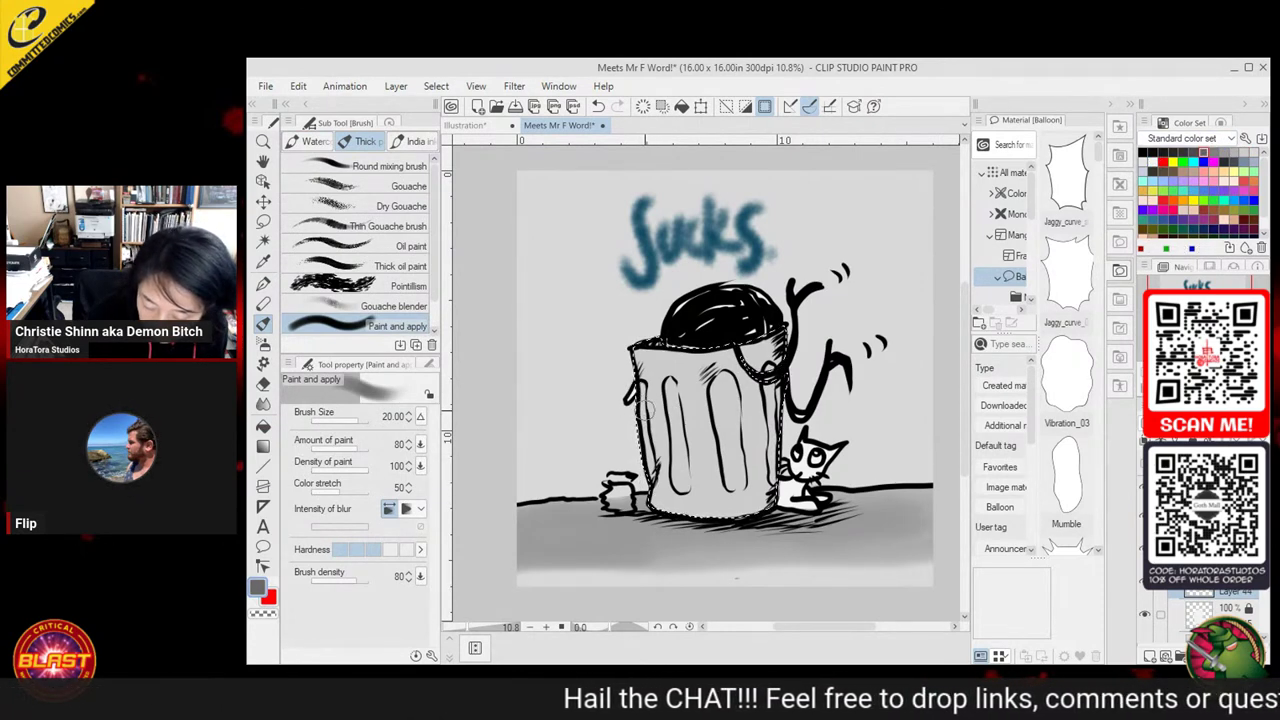
left_click_drag(651, 448, 660, 504)
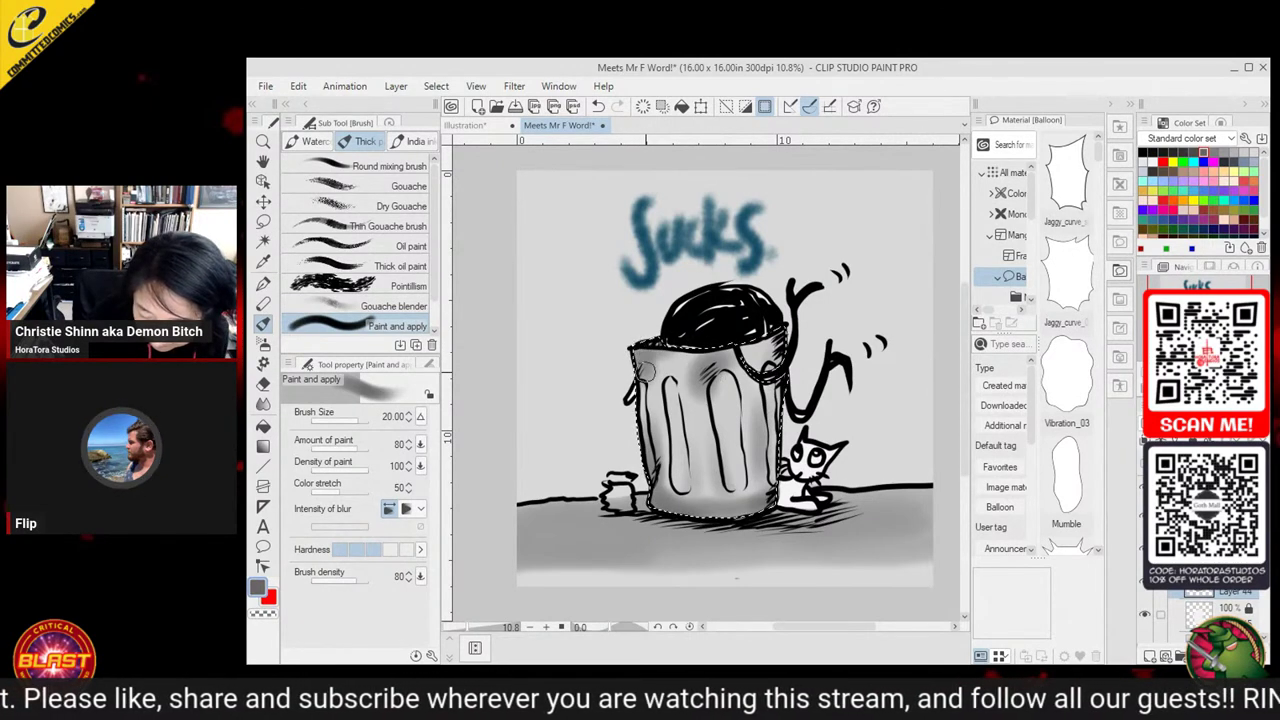
left_click_drag(757, 385, 753, 505)
left_click_drag(665, 371, 668, 466)
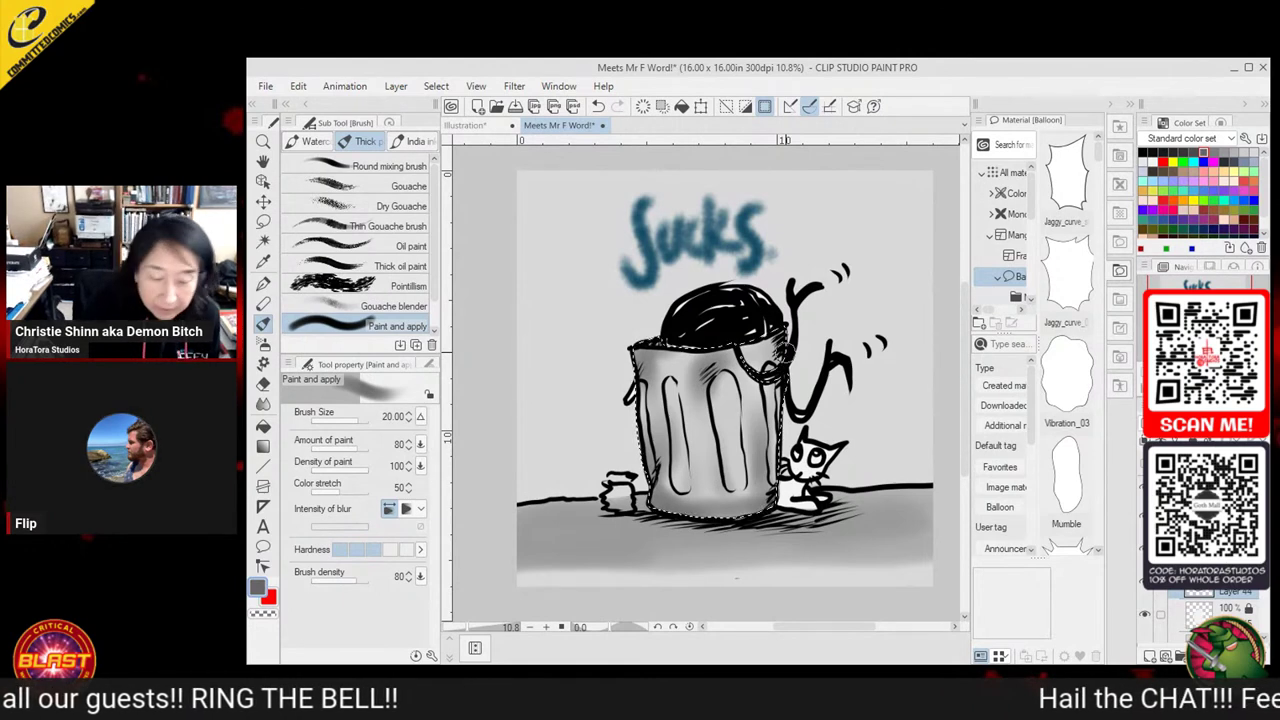
Outline the small container beside the trash can with the Lasso and fill it with gray
left_click(262, 222)
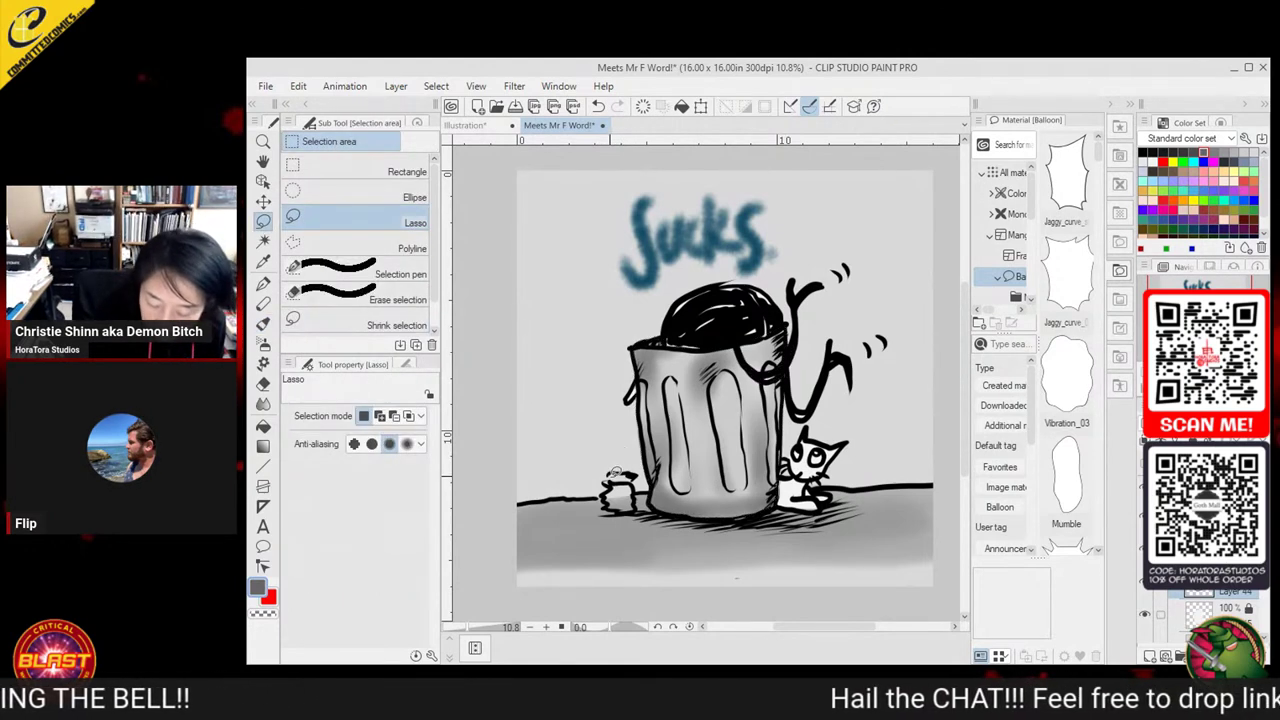
mouse_move(606, 474)
left_mouse_down()
mouse_move(612, 508)
mouse_move(632, 506)
mouse_move(632, 466)
mouse_move(606, 474)
left_mouse_up()
left_click(263, 424)
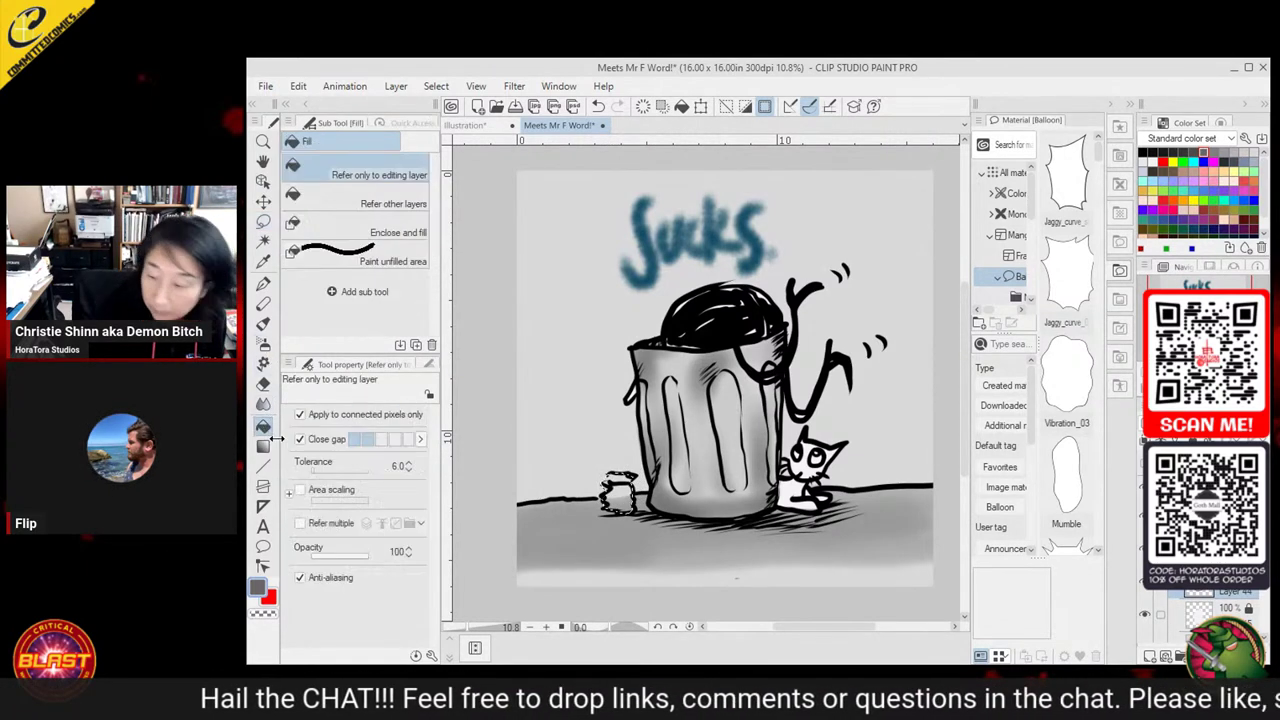
left_click(1256, 152)
left_click(618, 494)
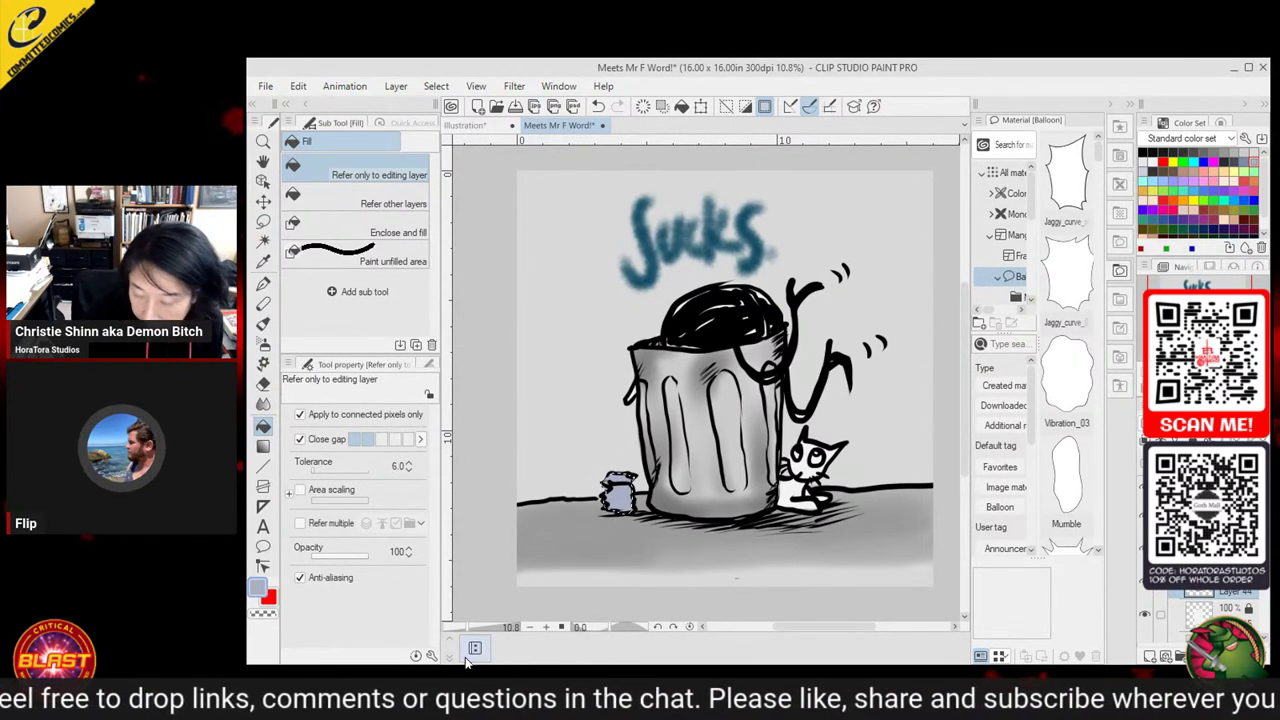
left_click(1253, 152)
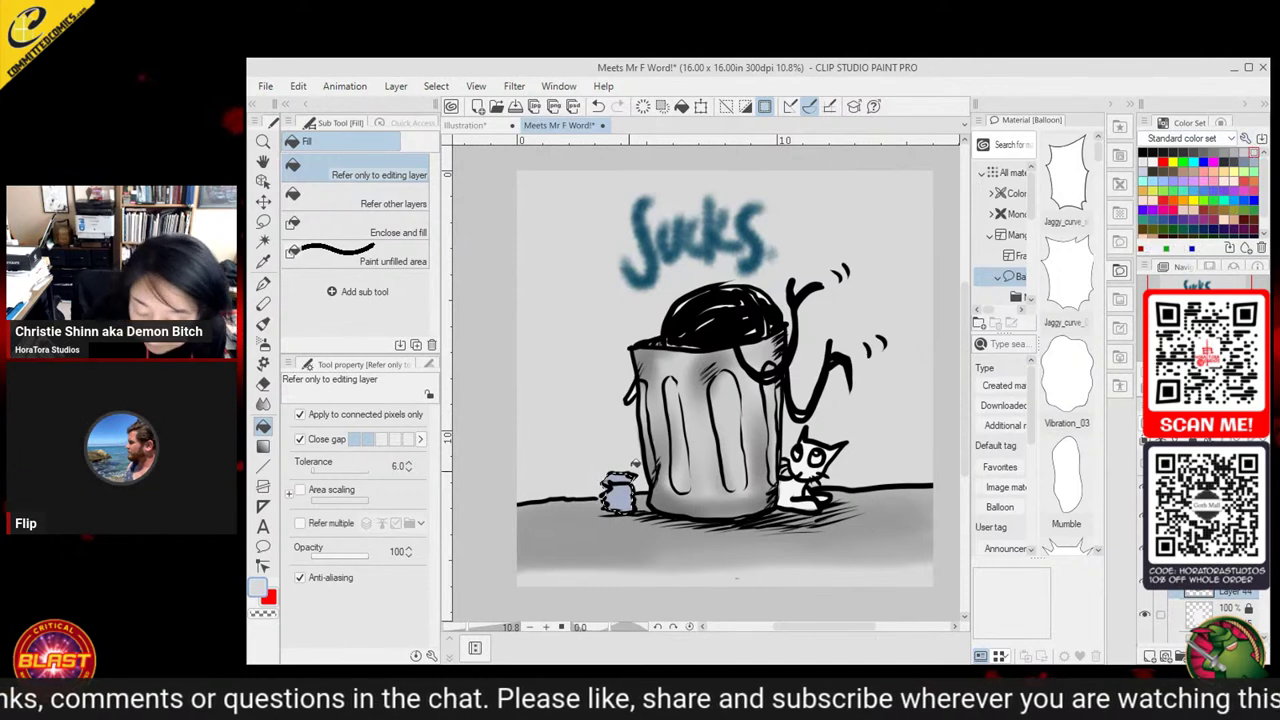
left_click(1232, 150)
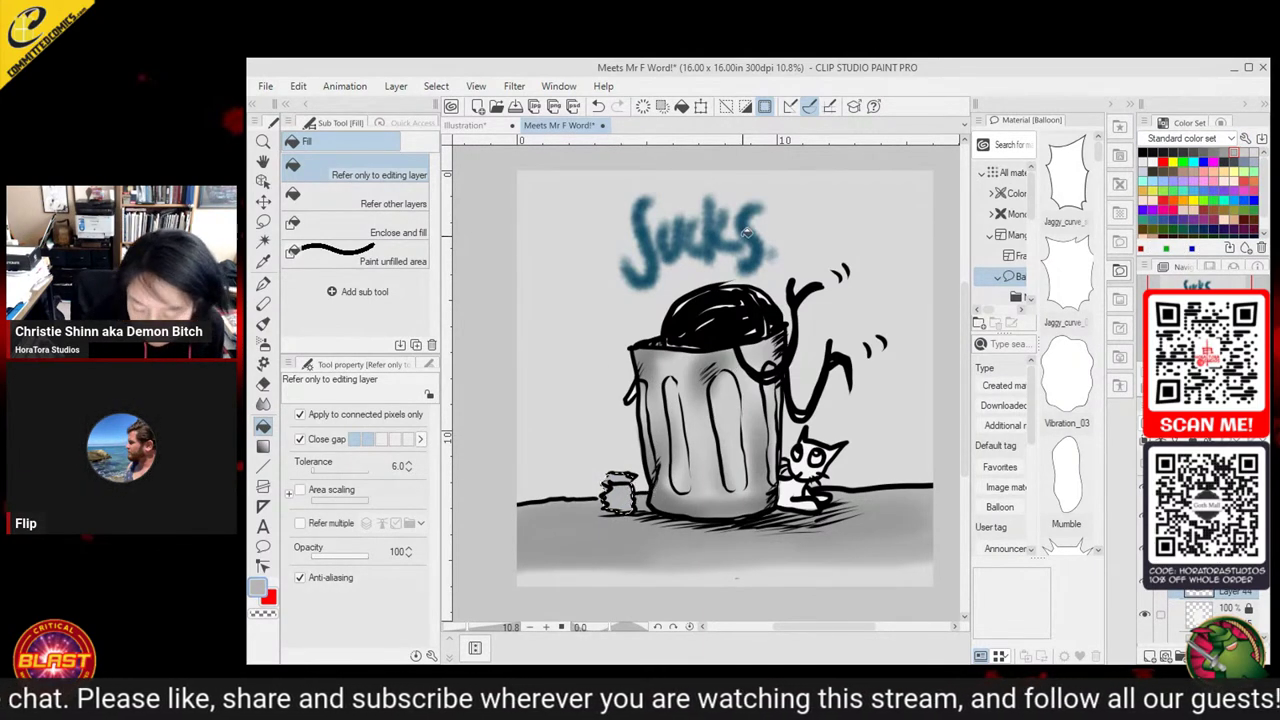
Shade the small container with dark gray using the Paint and apply brush, and clear the selection
left_click(264, 324)
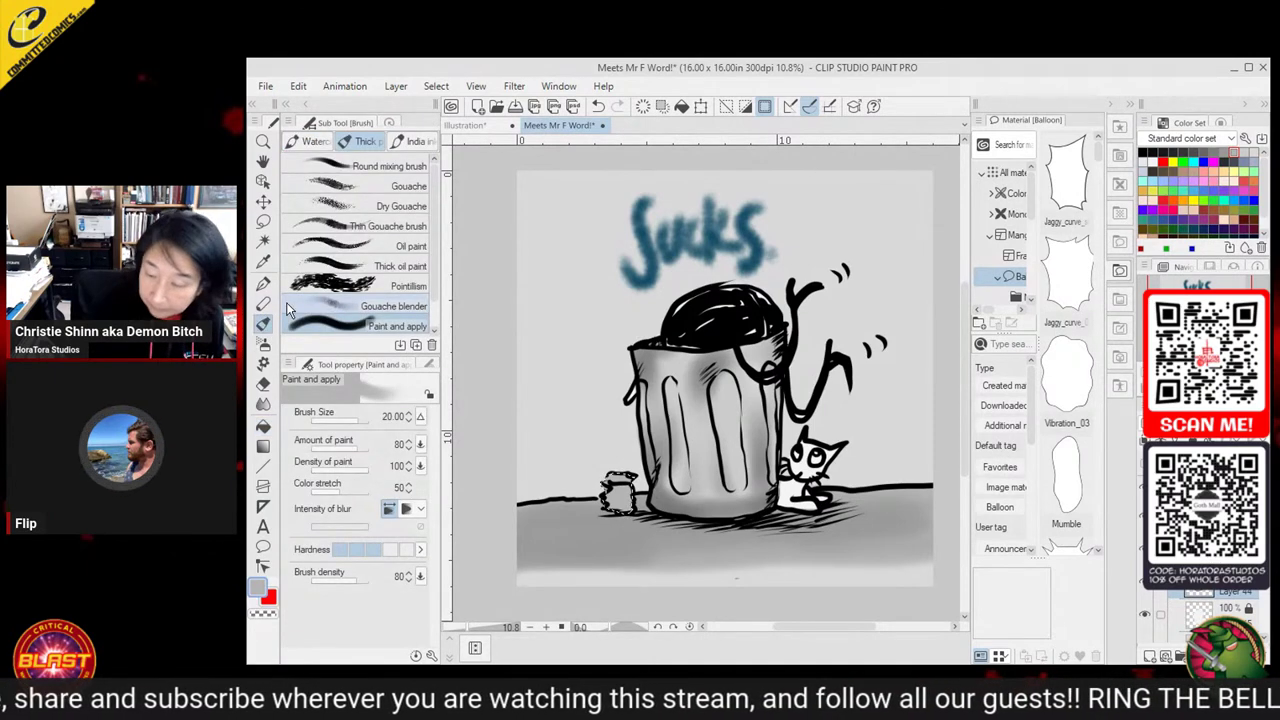
left_click(1192, 152)
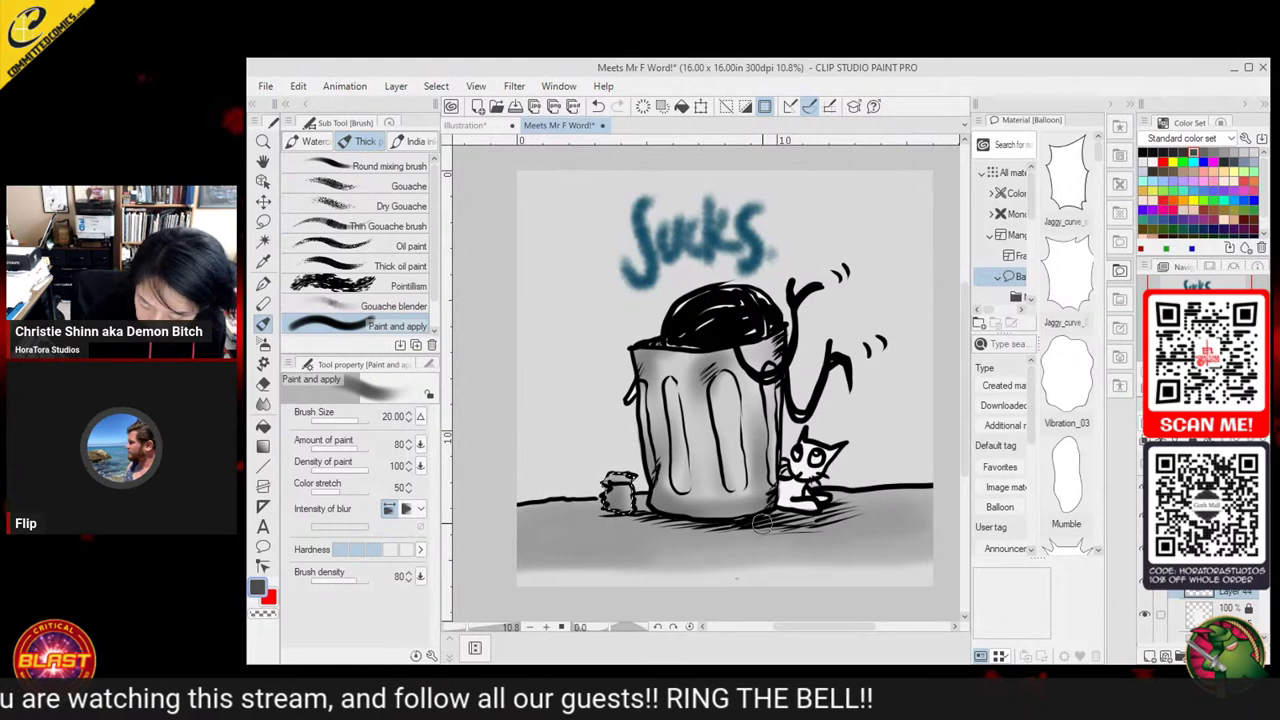
left_click(263, 222)
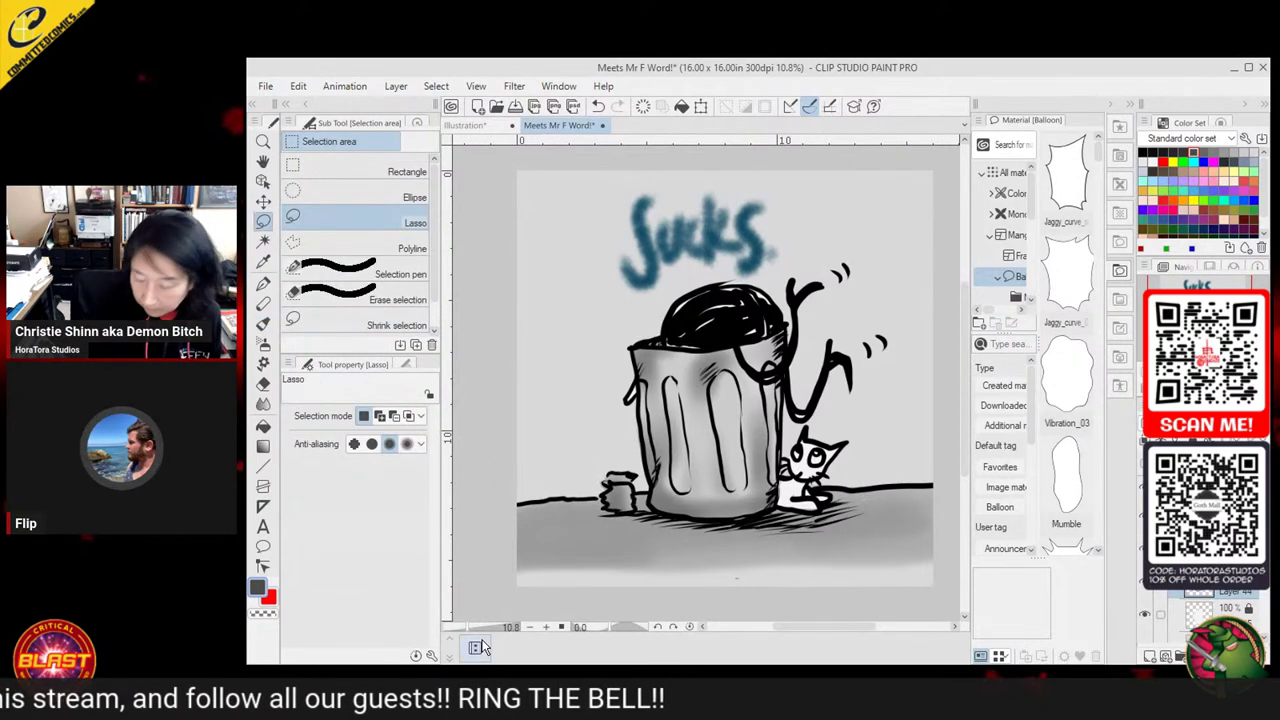
key("ctrl+d")
Choose the Gouache brush and toggle the lock on the active layer
scroll(1200, 610, "down", 10)
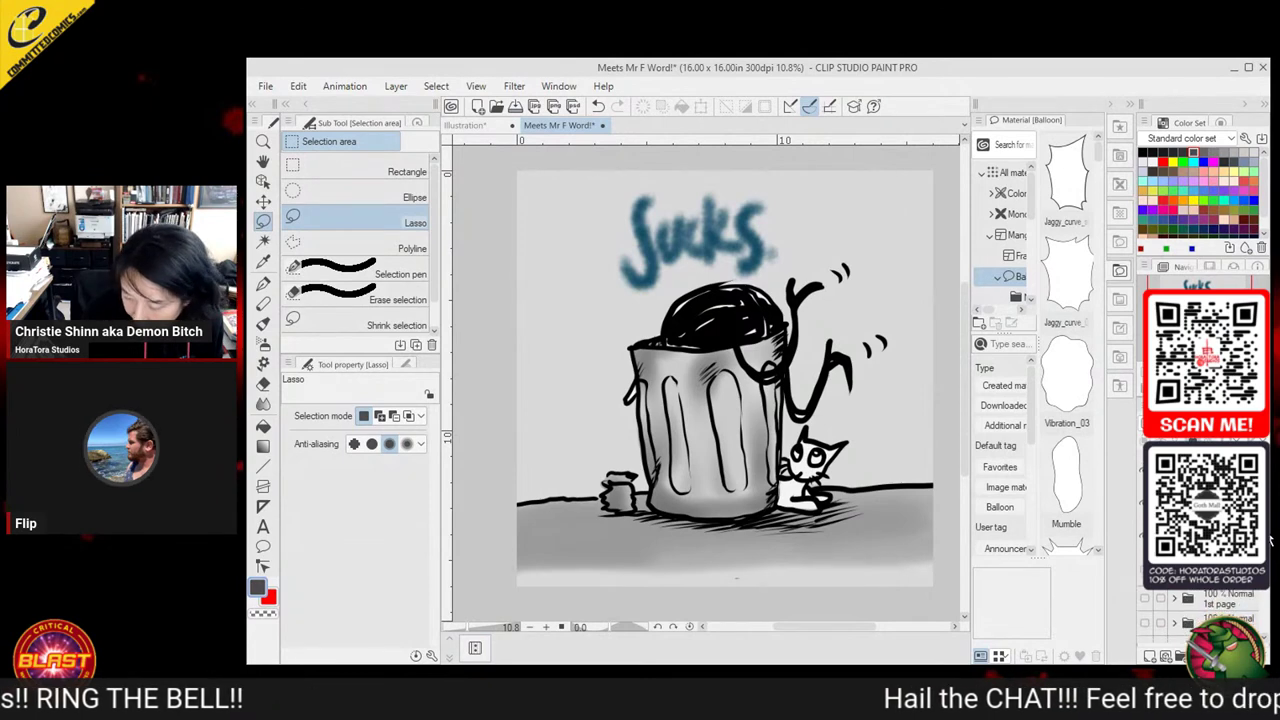
left_click(263, 326)
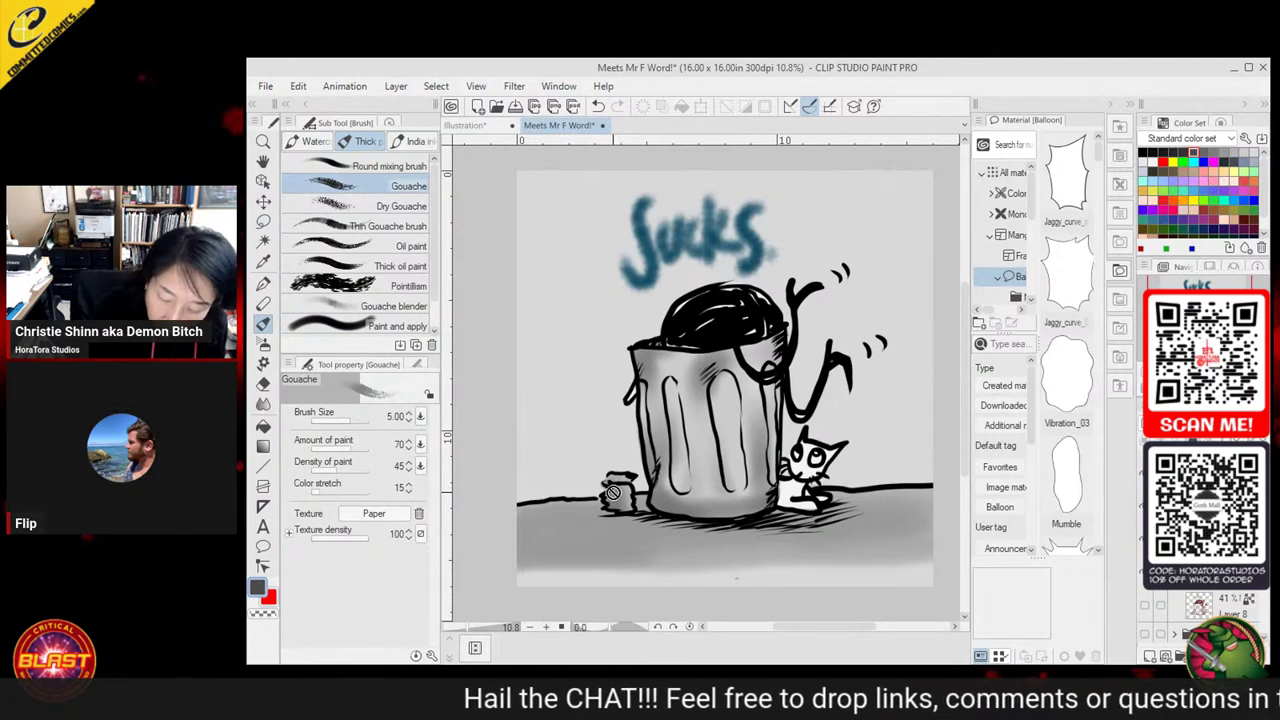
left_click(1192, 440)
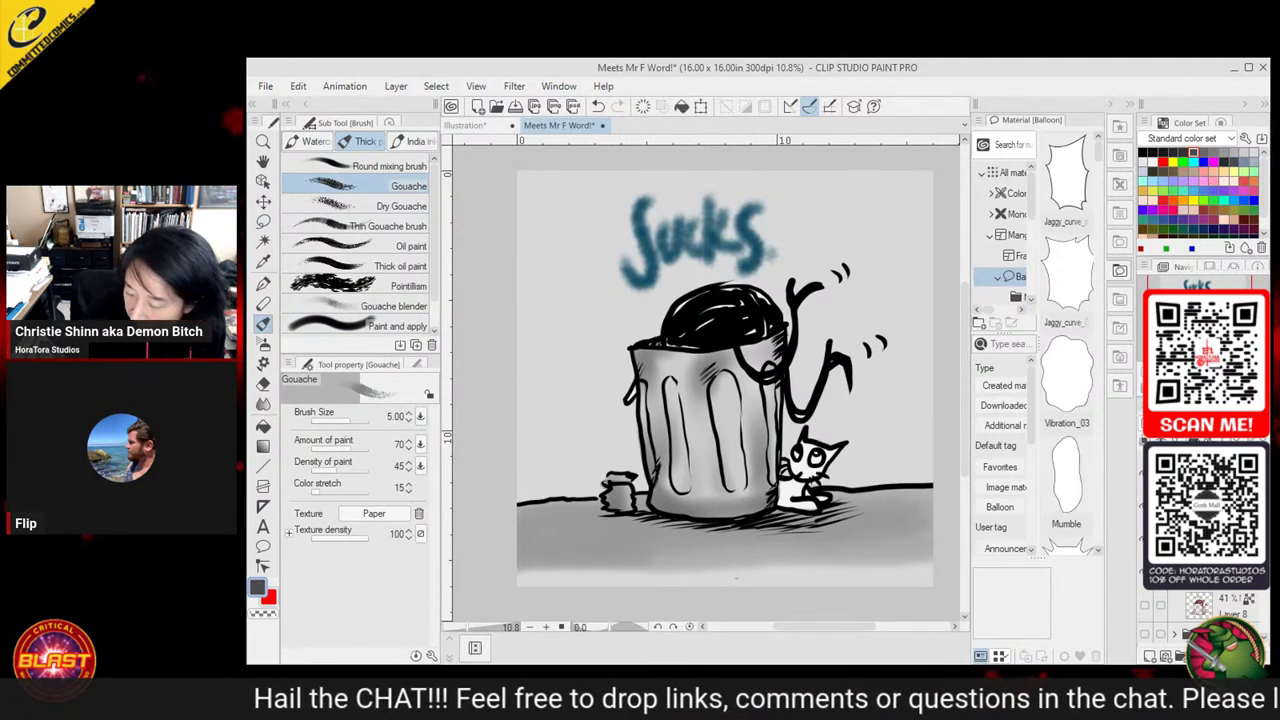
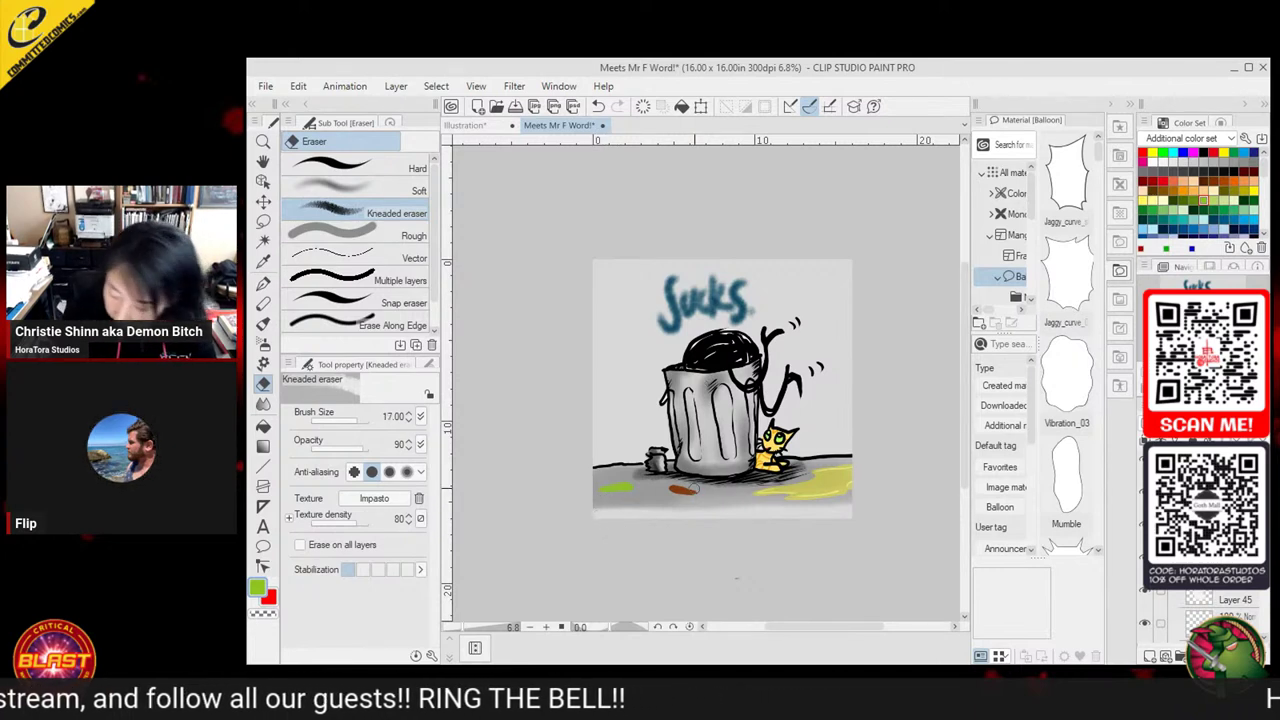
Fade Layer 43's gray background along the page edges with the Kneaded and Soft erasers at size 17, and pick red as the drawing color
left_click(1245, 599)
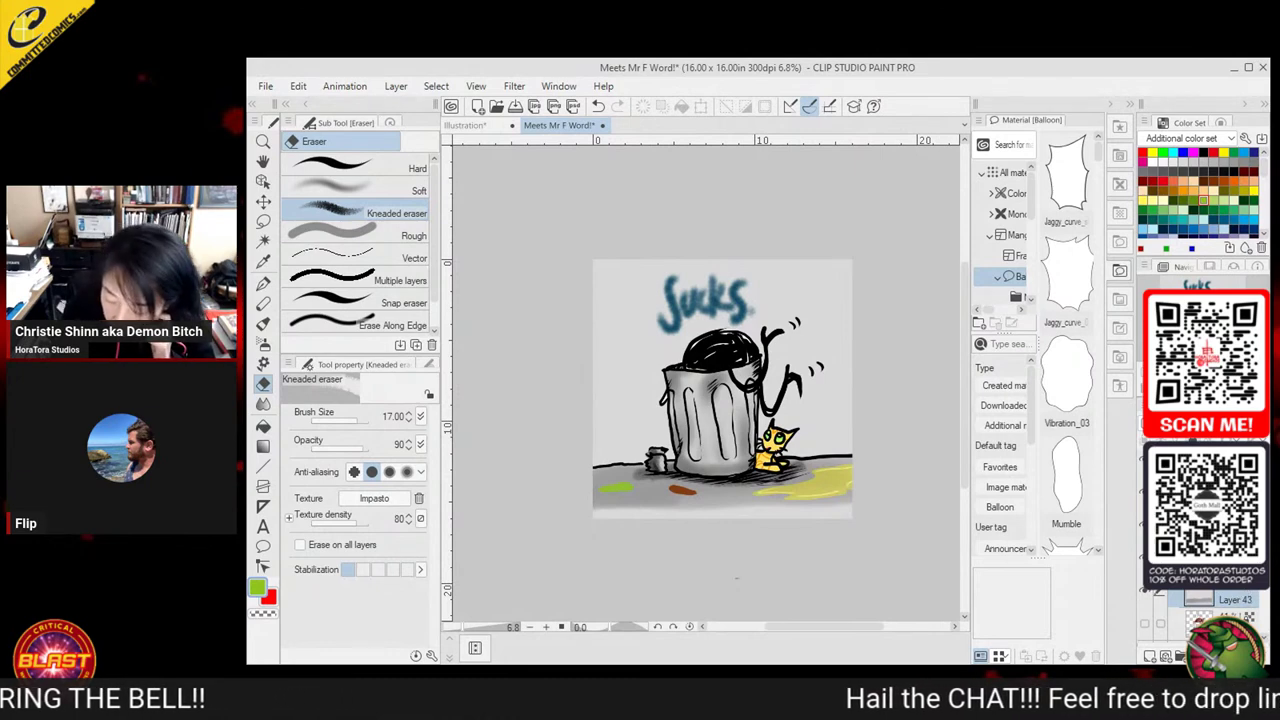
mouse_move(590, 511)
left_mouse_down()
mouse_move(636, 519)
mouse_move(582, 512)
mouse_move(792, 520)
mouse_move(729, 522)
mouse_move(863, 510)
mouse_move(760, 526)
mouse_move(856, 502)
mouse_move(718, 524)
mouse_move(853, 498)
left_mouse_up()
left_click(395, 191)
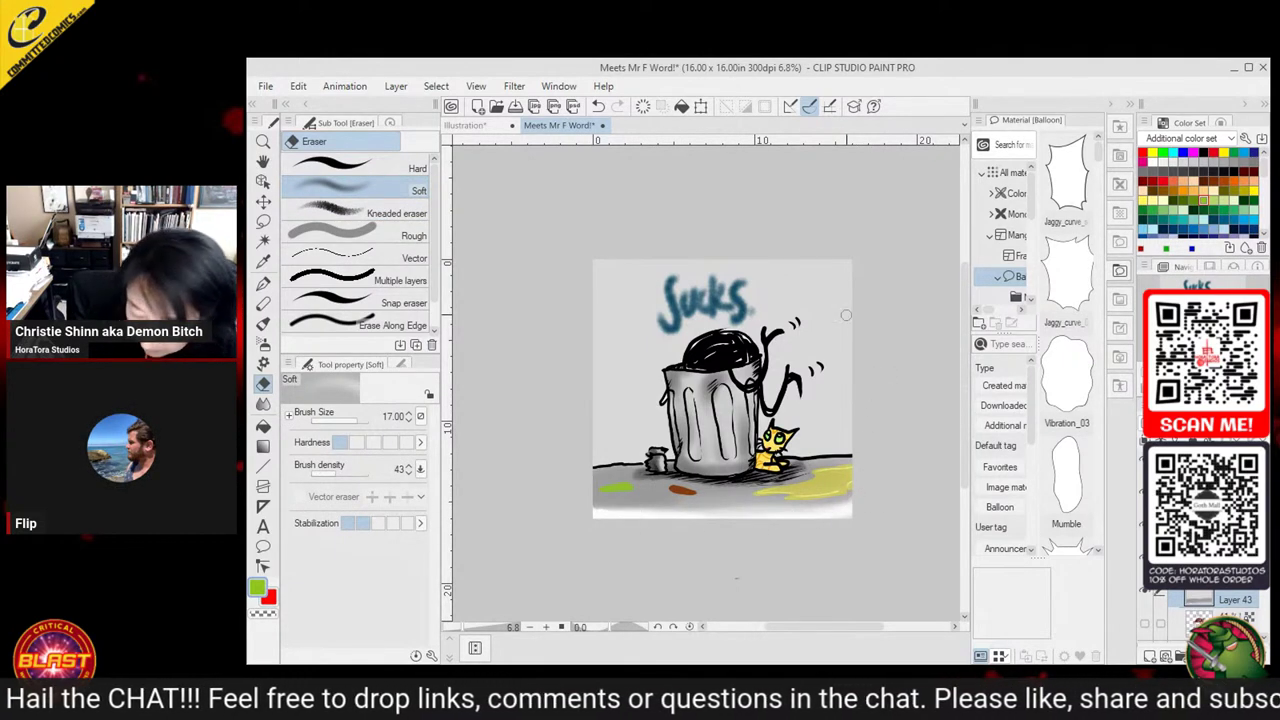
mouse_move(846, 315)
left_mouse_down()
mouse_move(832, 275)
mouse_move(855, 295)
mouse_move(838, 268)
mouse_move(868, 289)
left_mouse_up()
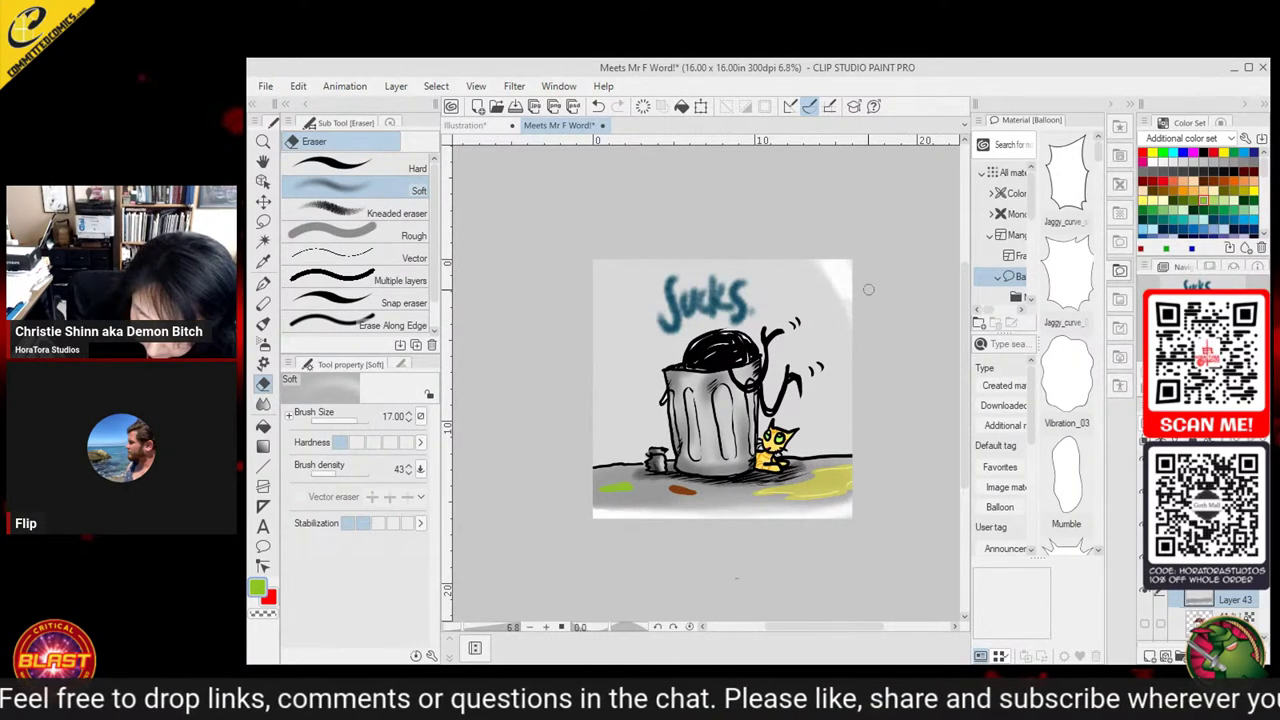
mouse_move(620, 266)
left_mouse_down()
mouse_move(570, 324)
mouse_move(611, 259)
mouse_move(585, 267)
mouse_move(596, 236)
mouse_move(617, 263)
mouse_move(572, 381)
mouse_move(584, 330)
mouse_move(595, 451)
left_mouse_up()
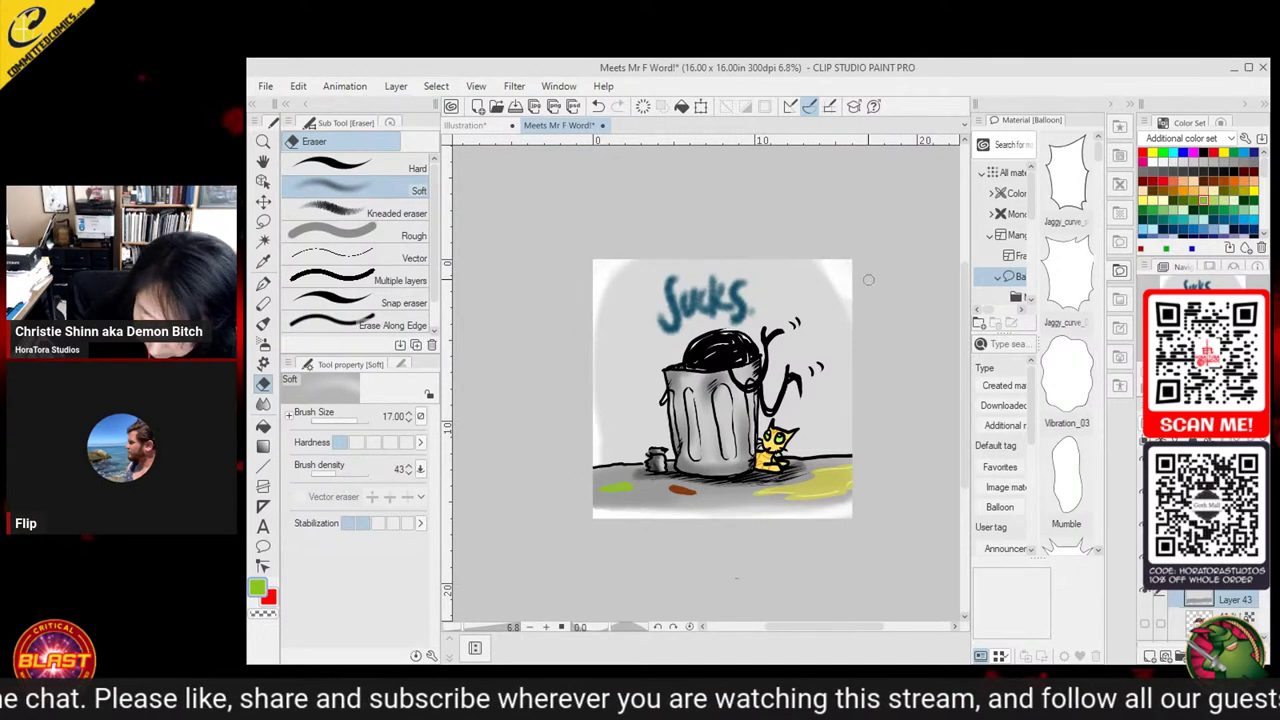
left_click_drag(834, 258, 848, 449)
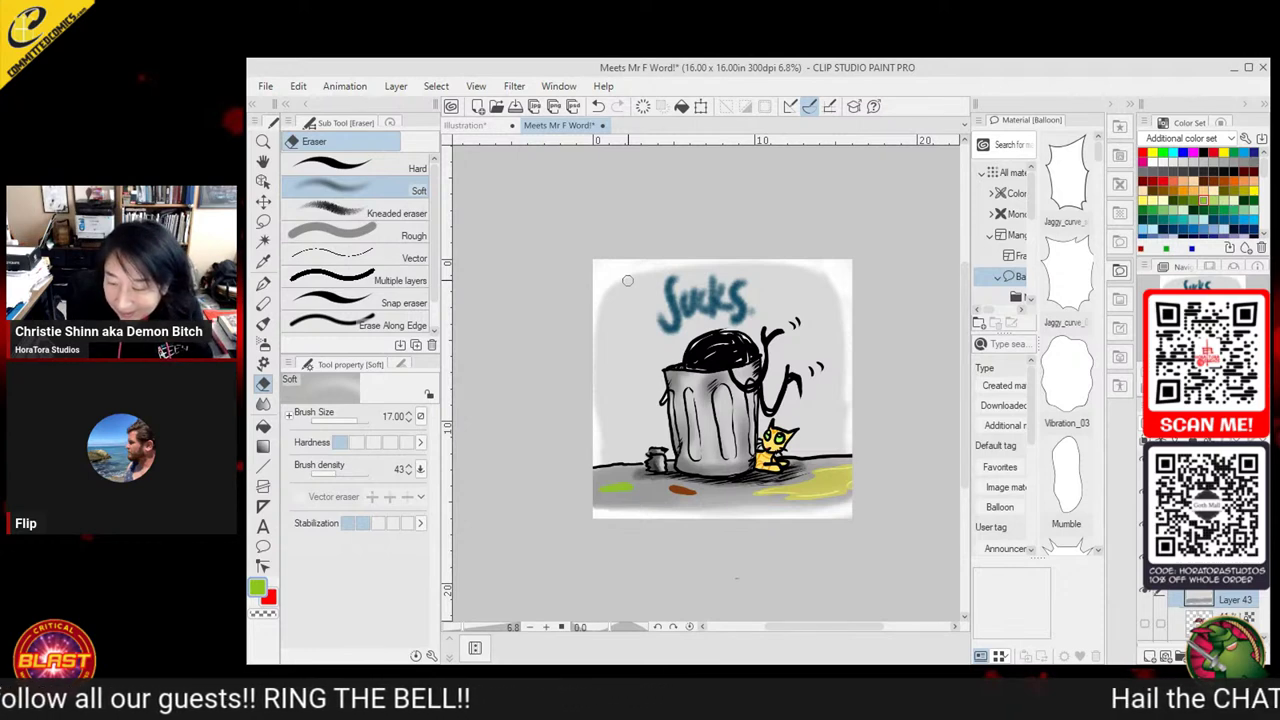
left_click(1163, 181)
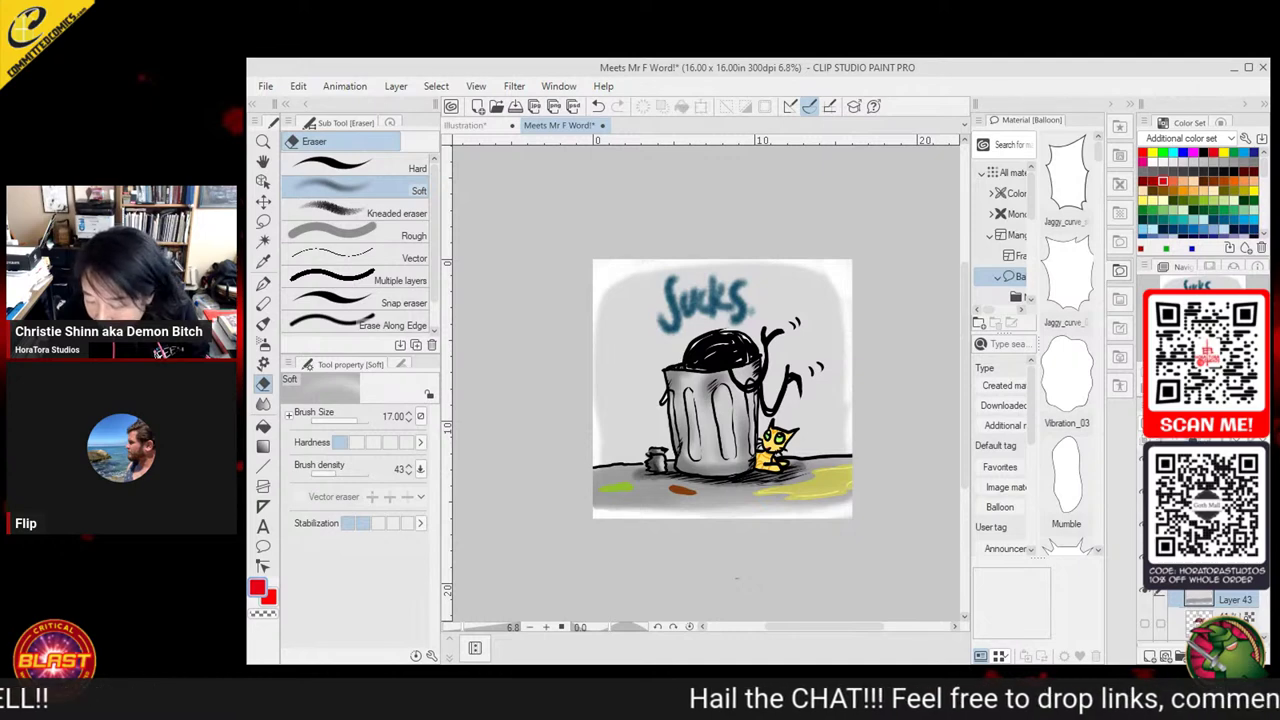
Draw short vertical red streaks in the gray background around the trash can with the G-pen at size 10
scroll(1218, 605, "up", 2)
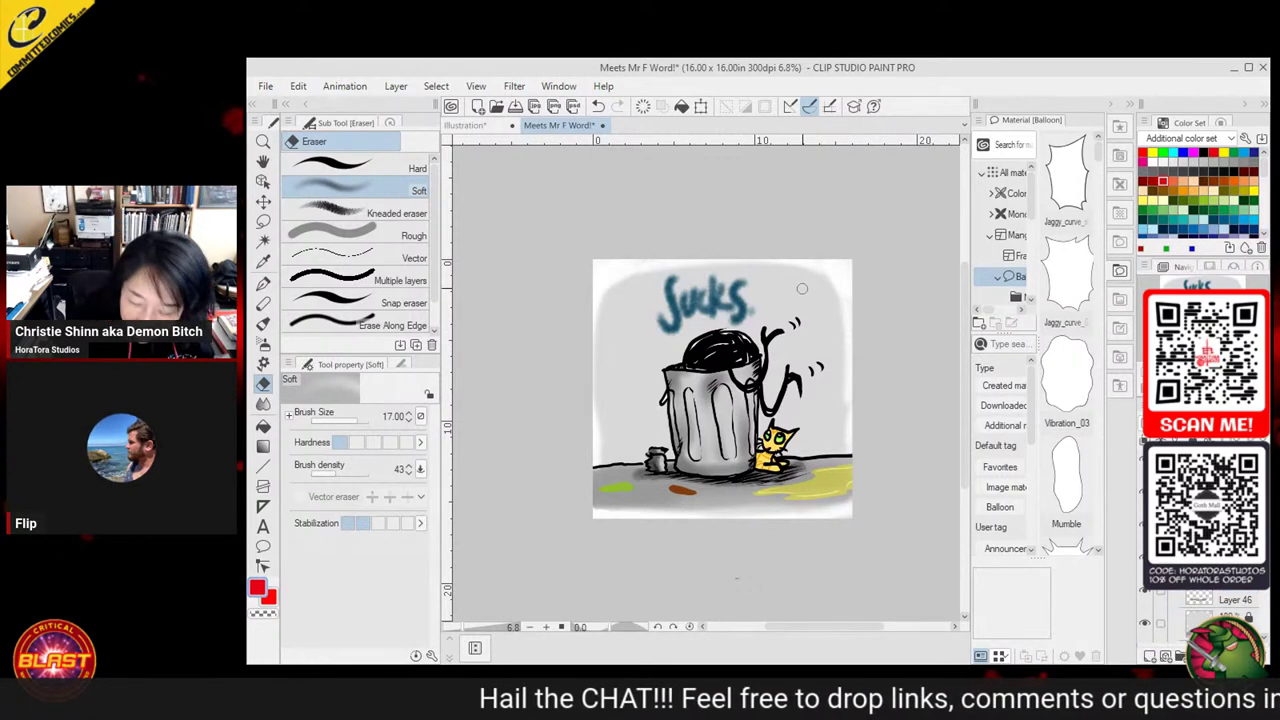
left_click(336, 213)
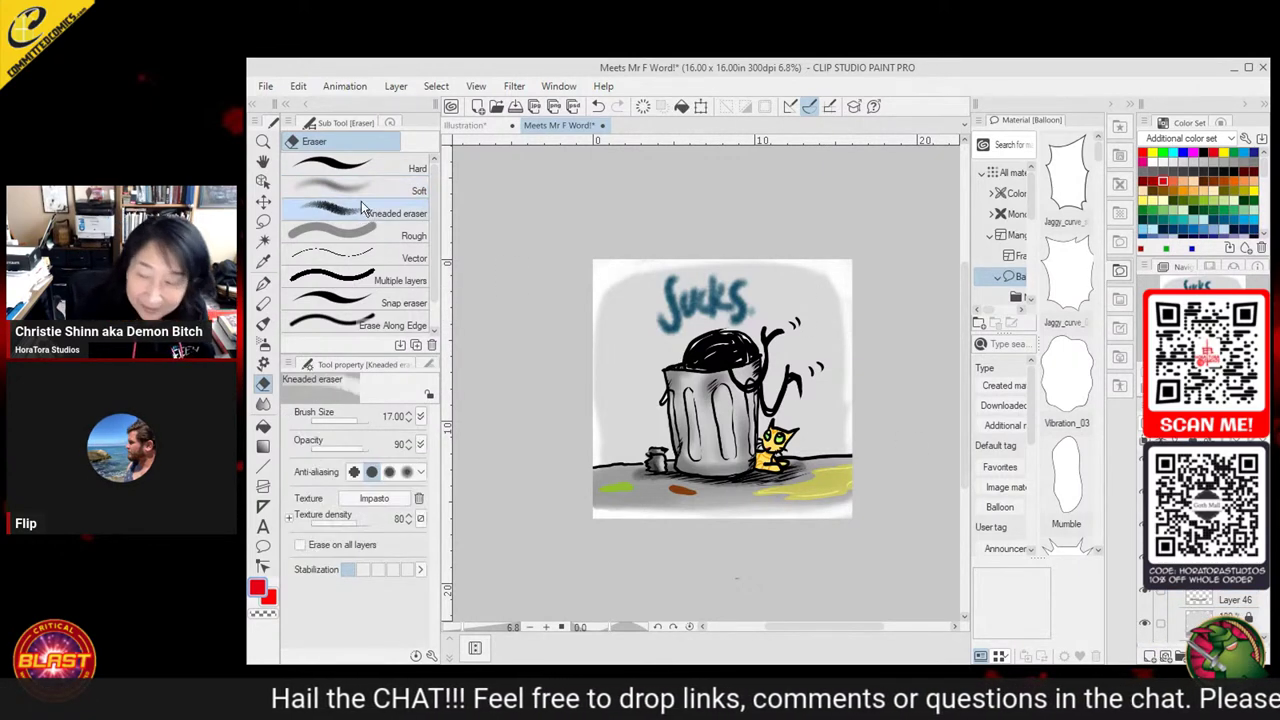
left_click(263, 284)
left_click_drag(796, 278, 799, 307)
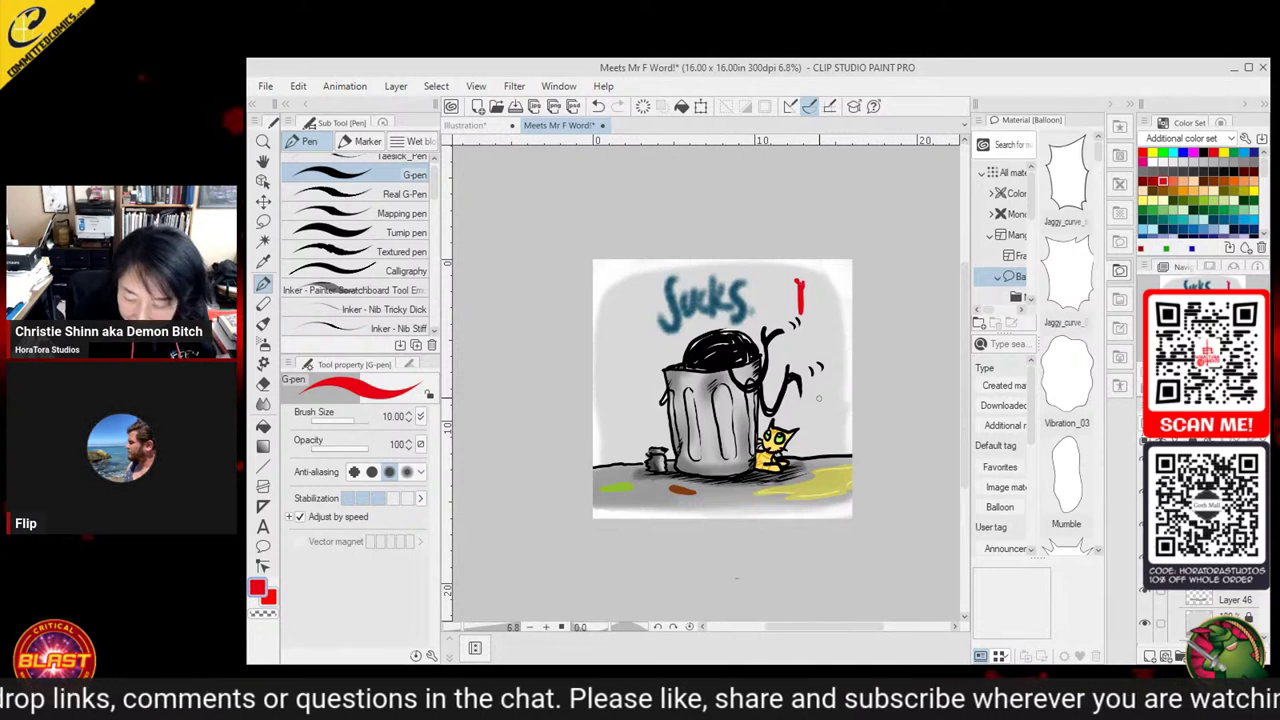
left_click_drag(618, 399, 617, 356)
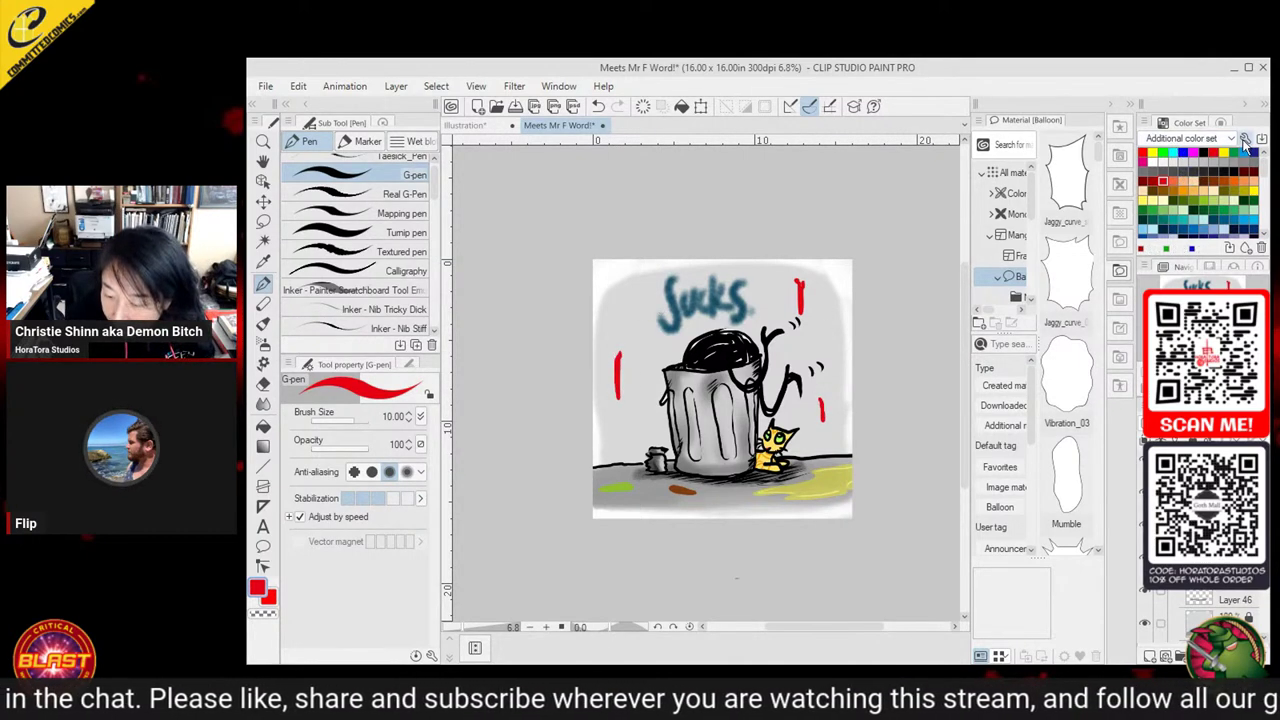
Add short pink streaks on both sides of the trash can with the G-pen
scroll(1262, 180, "down", 3)
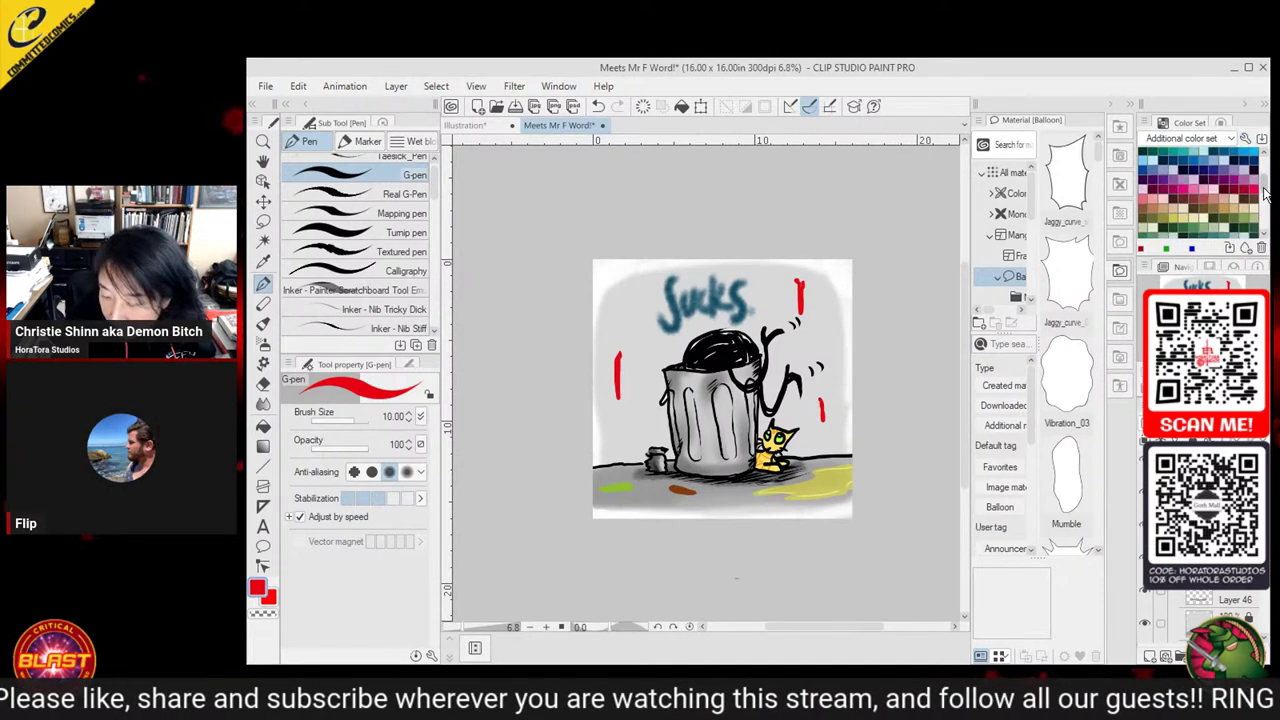
left_click(1194, 170)
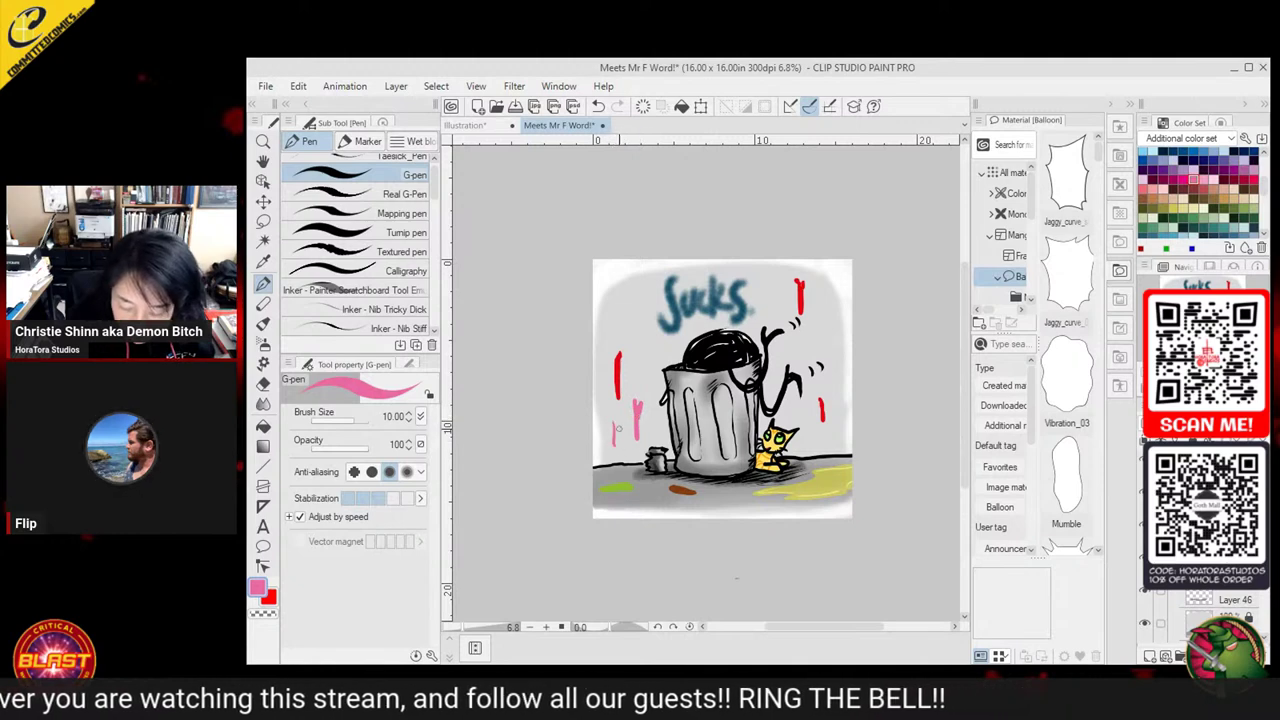
left_click_drag(618, 288, 624, 321)
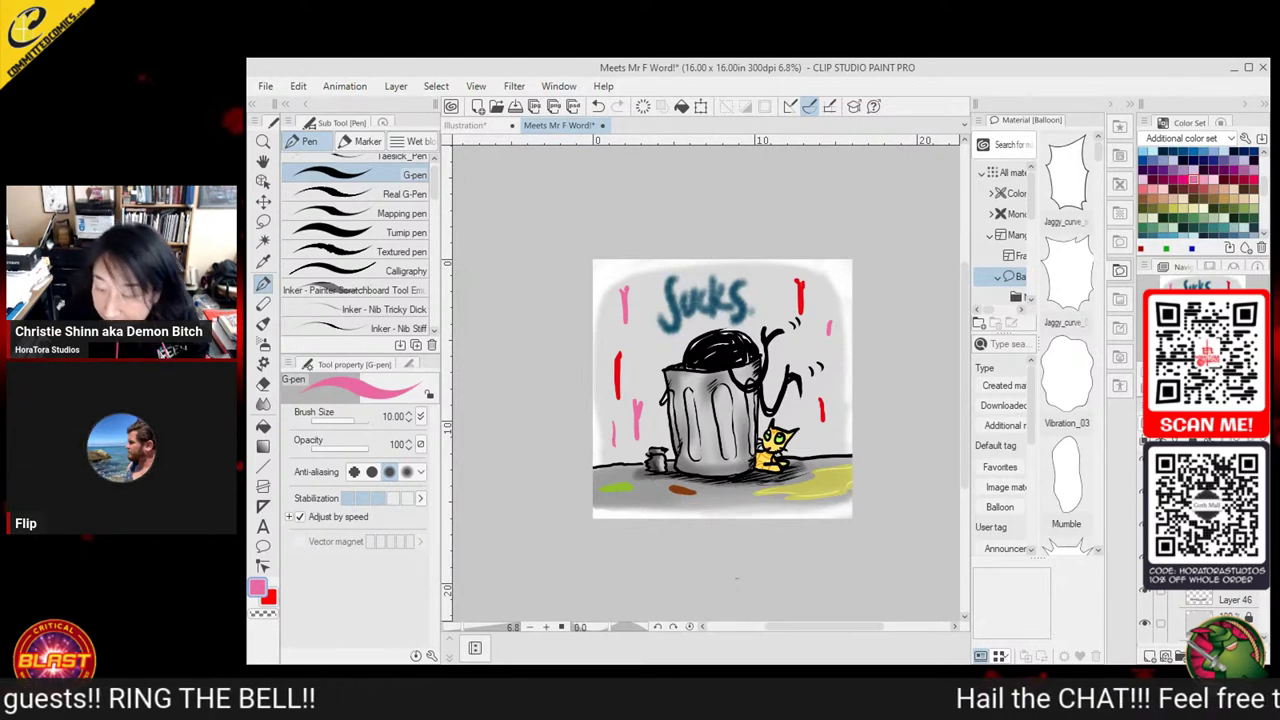
Add lime green streaks around the trash can and the lettering with the G-pen
left_click_drag(1263, 187, 1262, 175)
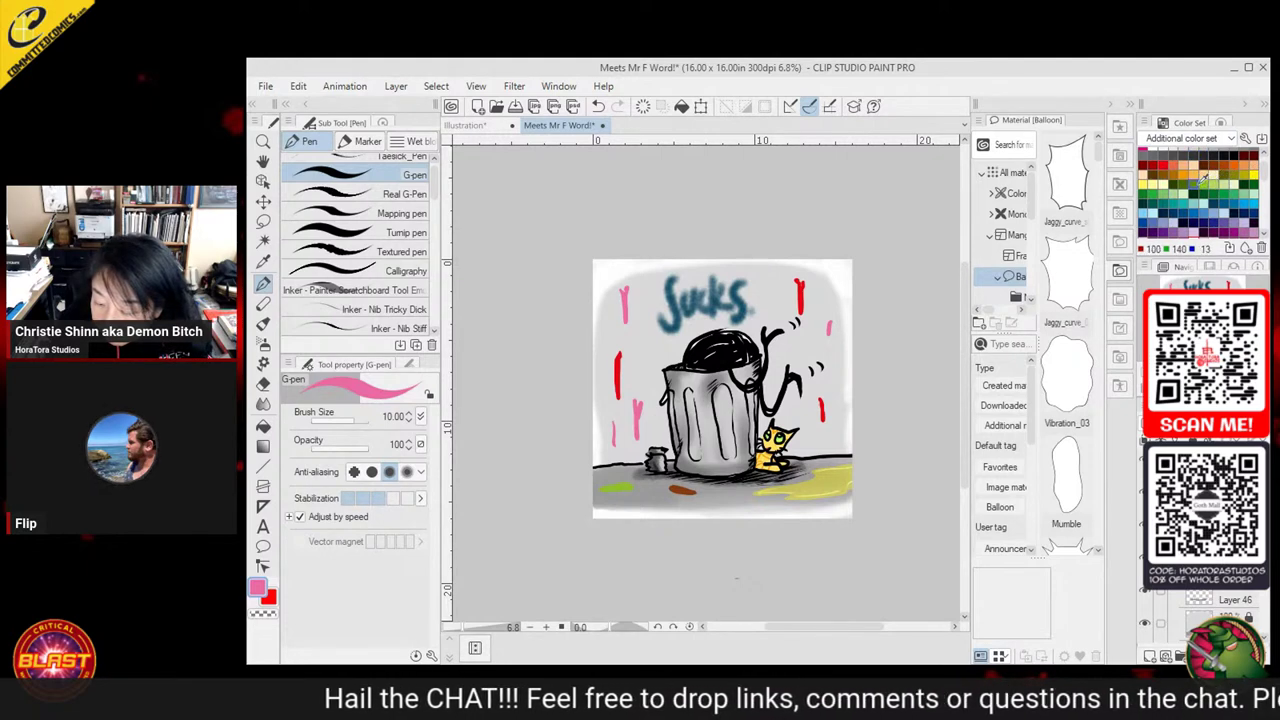
left_click(1199, 178)
left_click(1207, 178)
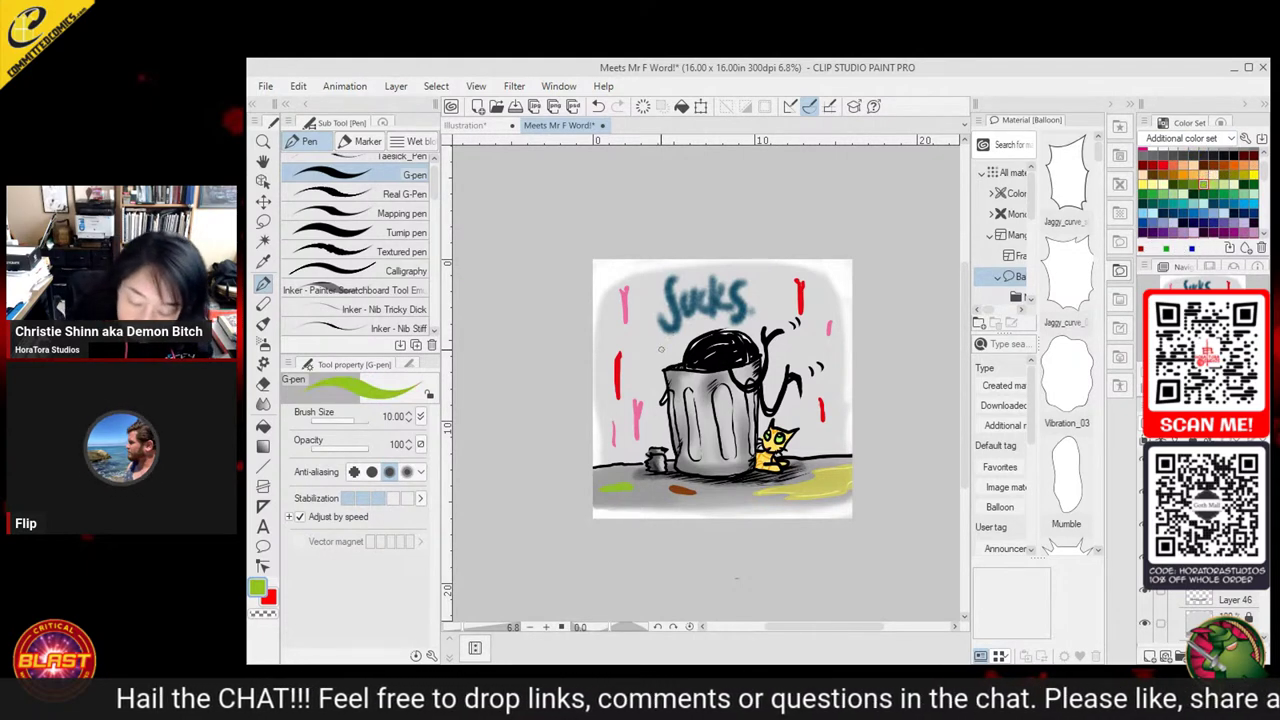
mouse_move(660, 349)
left_mouse_down()
mouse_move(702, 327)
mouse_move(645, 363)
left_mouse_up()
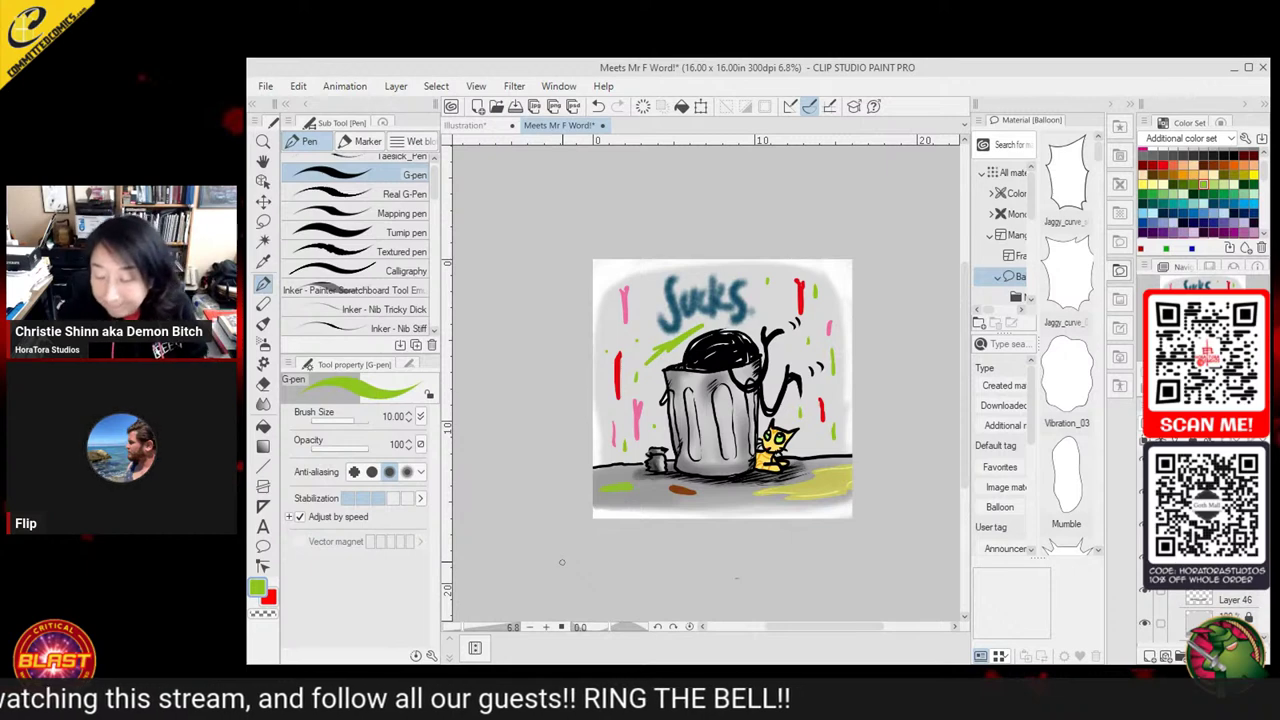
Switch to the page with the two running characters and select its light blue background layer
scroll(1200, 610, "up", 3)
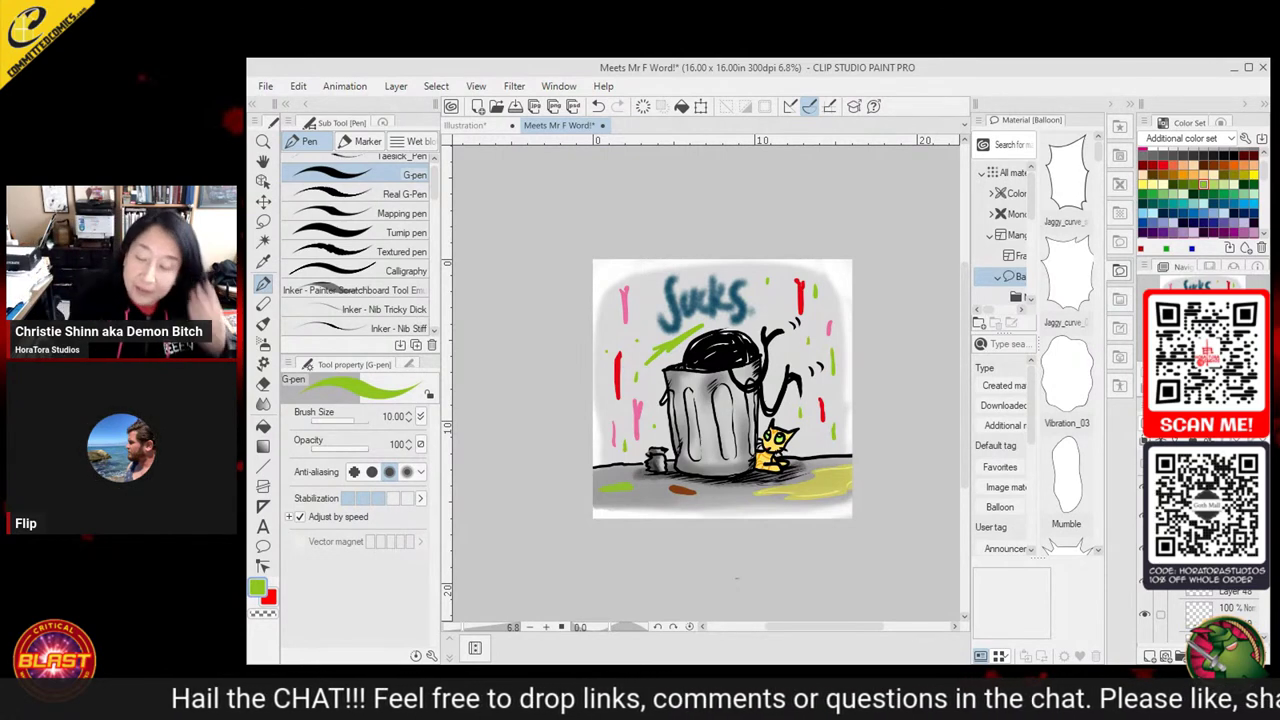
left_click(1175, 488)
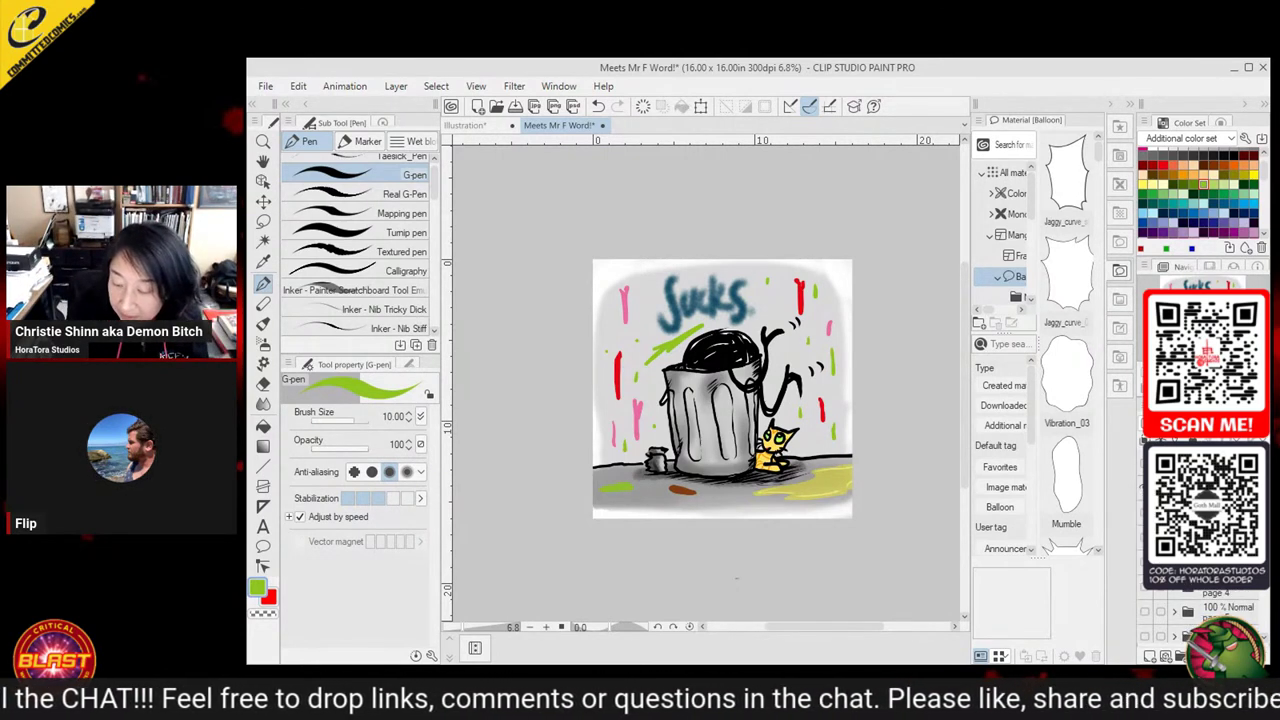
left_click(1145, 488)
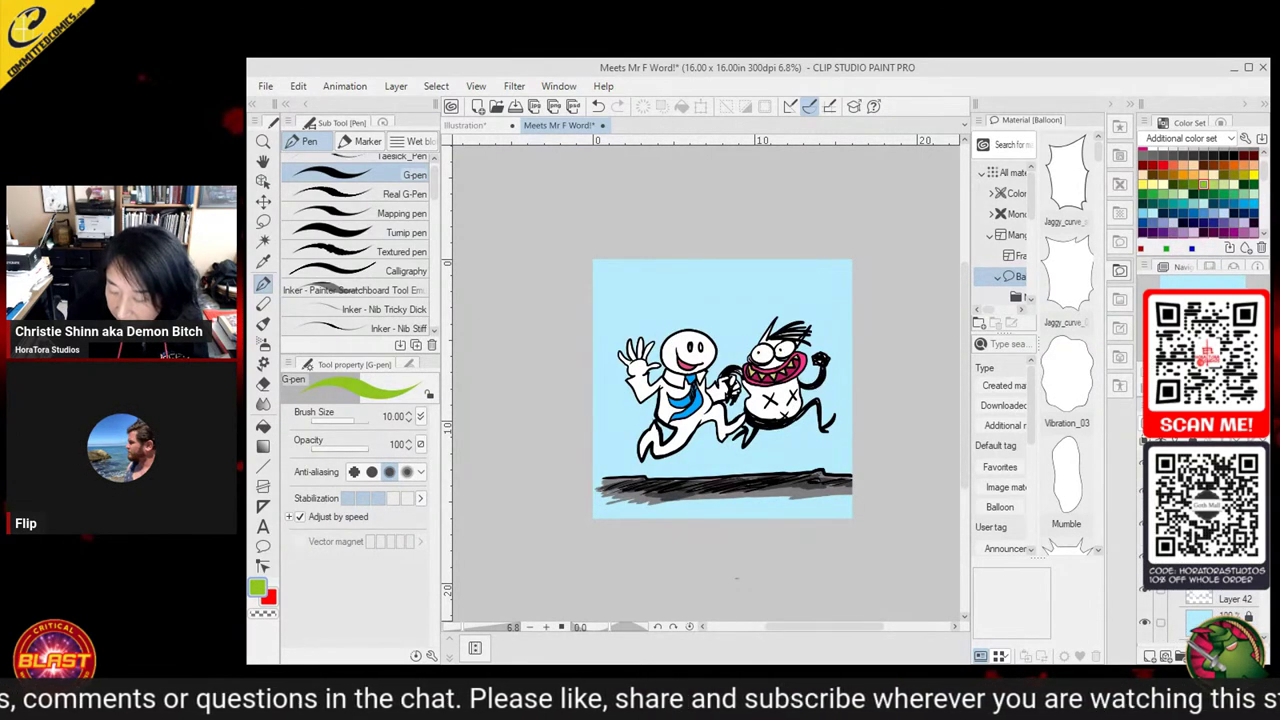
left_click(1242, 601)
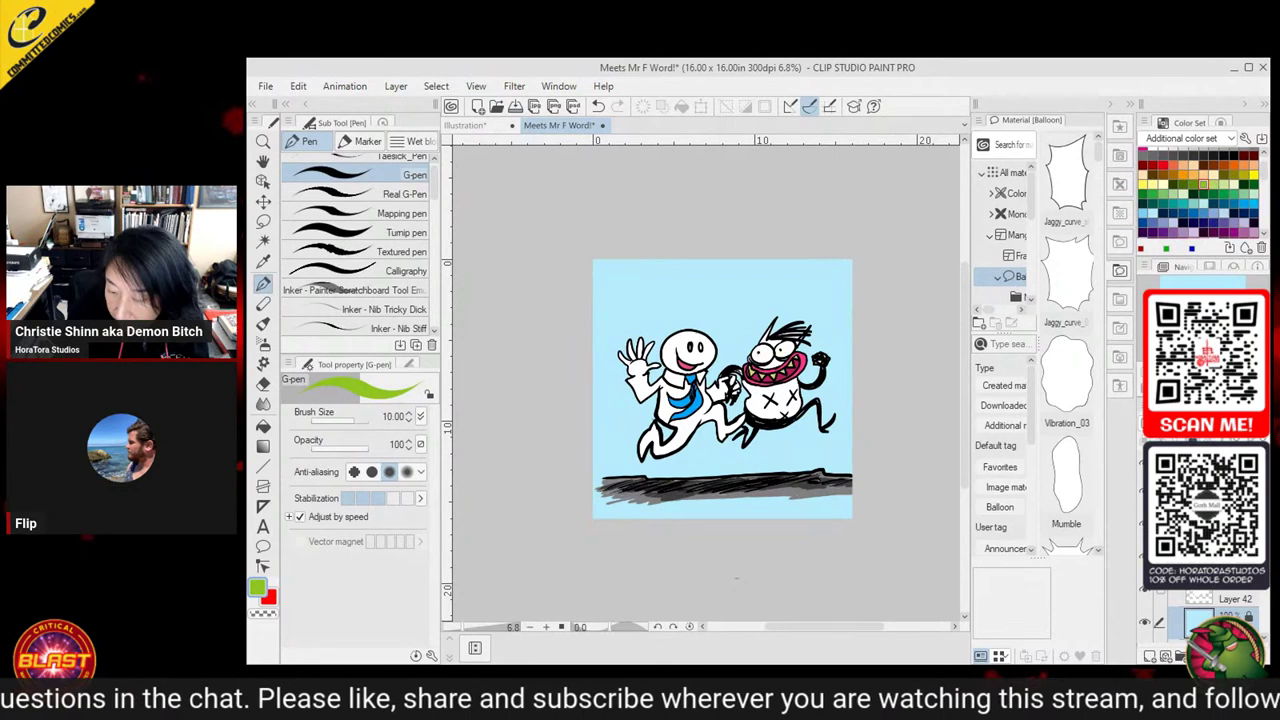
Fade the light blue background along all four page edges with the Soft eraser at size 17
left_click(263, 383)
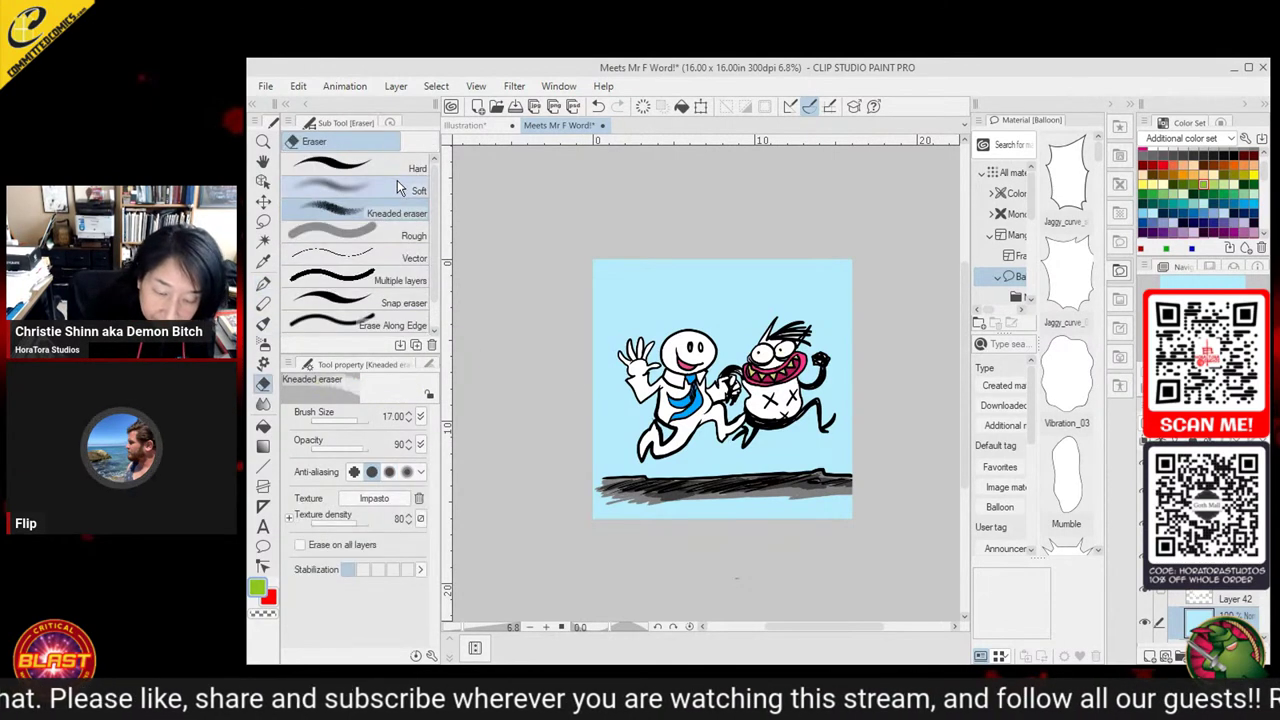
left_click(398, 190)
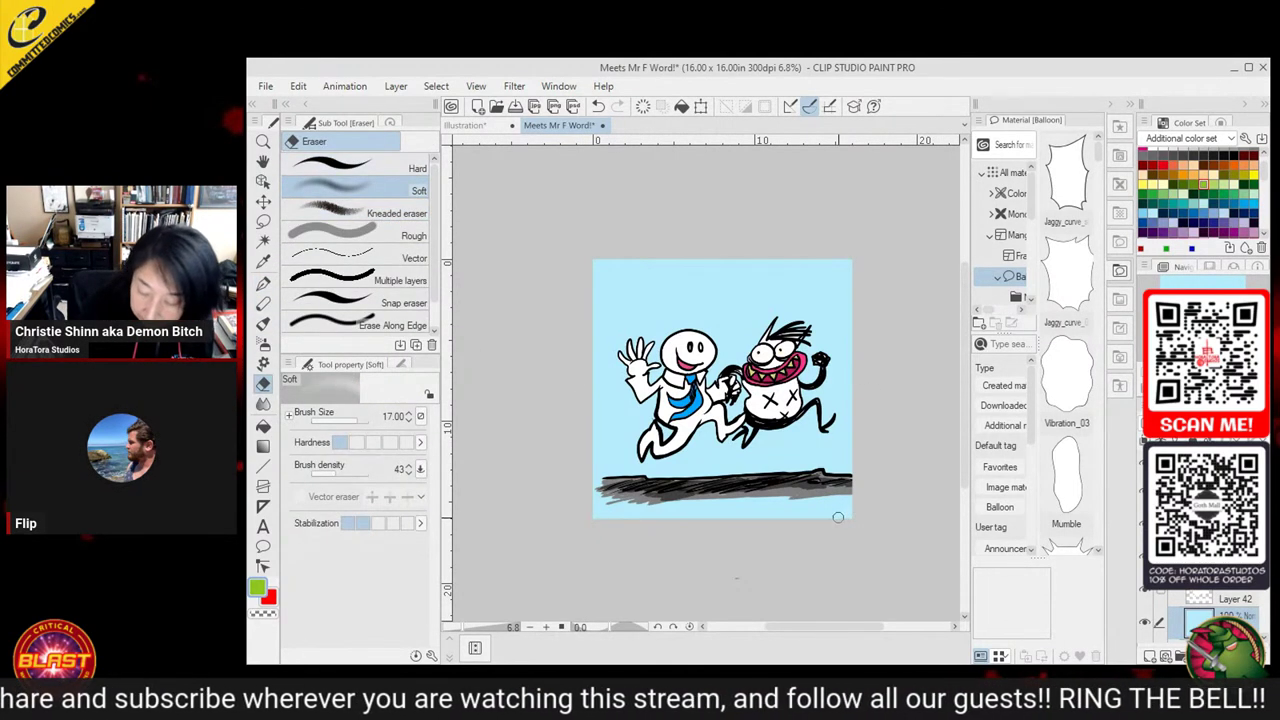
mouse_move(838, 517)
left_mouse_down()
mouse_move(860, 505)
mouse_move(835, 505)
mouse_move(865, 495)
mouse_move(726, 521)
left_mouse_up()
mouse_move(835, 505)
left_mouse_down()
mouse_move(690, 509)
mouse_move(814, 500)
mouse_move(789, 515)
mouse_move(607, 509)
mouse_move(743, 501)
mouse_move(693, 502)
left_mouse_up()
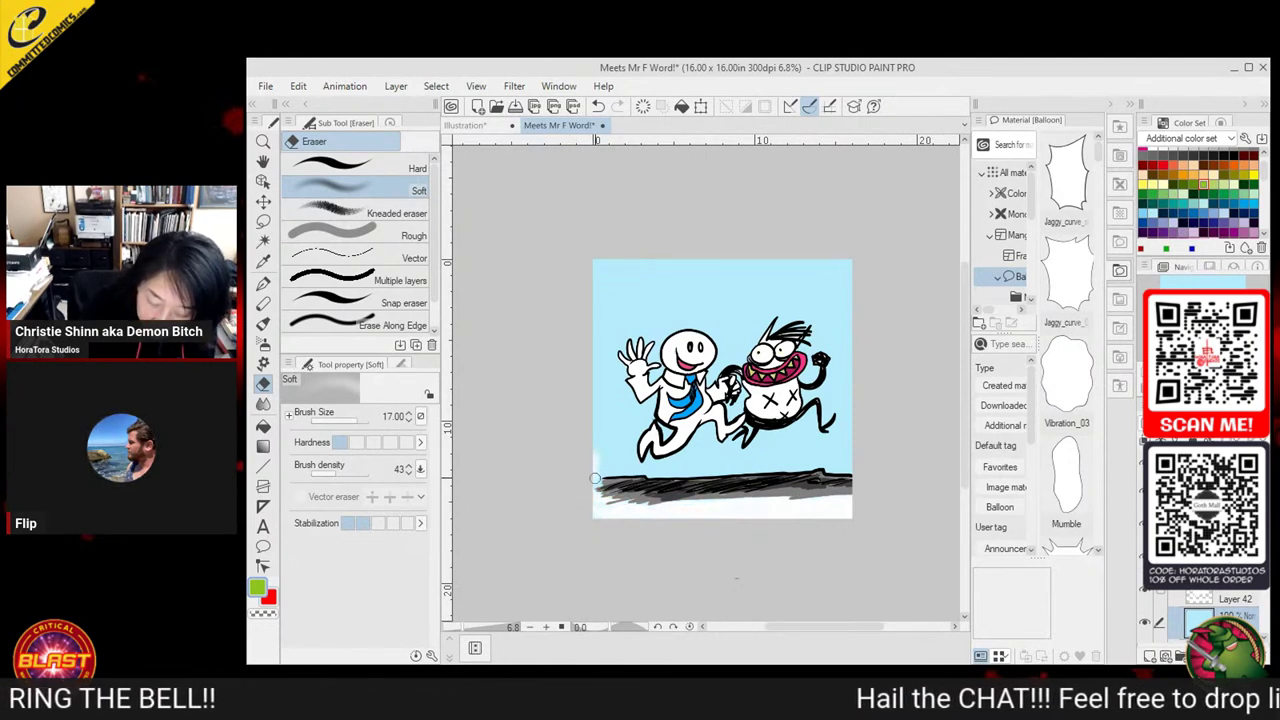
mouse_move(589, 478)
left_mouse_down()
mouse_move(592, 390)
mouse_move(683, 246)
left_mouse_up()
mouse_move(569, 429)
left_mouse_down()
mouse_move(682, 247)
mouse_move(571, 363)
mouse_move(626, 286)
mouse_move(598, 334)
mouse_move(613, 317)
mouse_move(598, 452)
mouse_move(587, 350)
mouse_move(657, 244)
mouse_move(582, 328)
mouse_move(622, 250)
mouse_move(623, 268)
mouse_move(616, 259)
mouse_move(566, 308)
mouse_move(613, 246)
mouse_move(583, 294)
mouse_move(618, 286)
mouse_move(598, 315)
mouse_move(632, 269)
mouse_move(592, 360)
mouse_move(653, 256)
mouse_move(600, 259)
left_mouse_up()
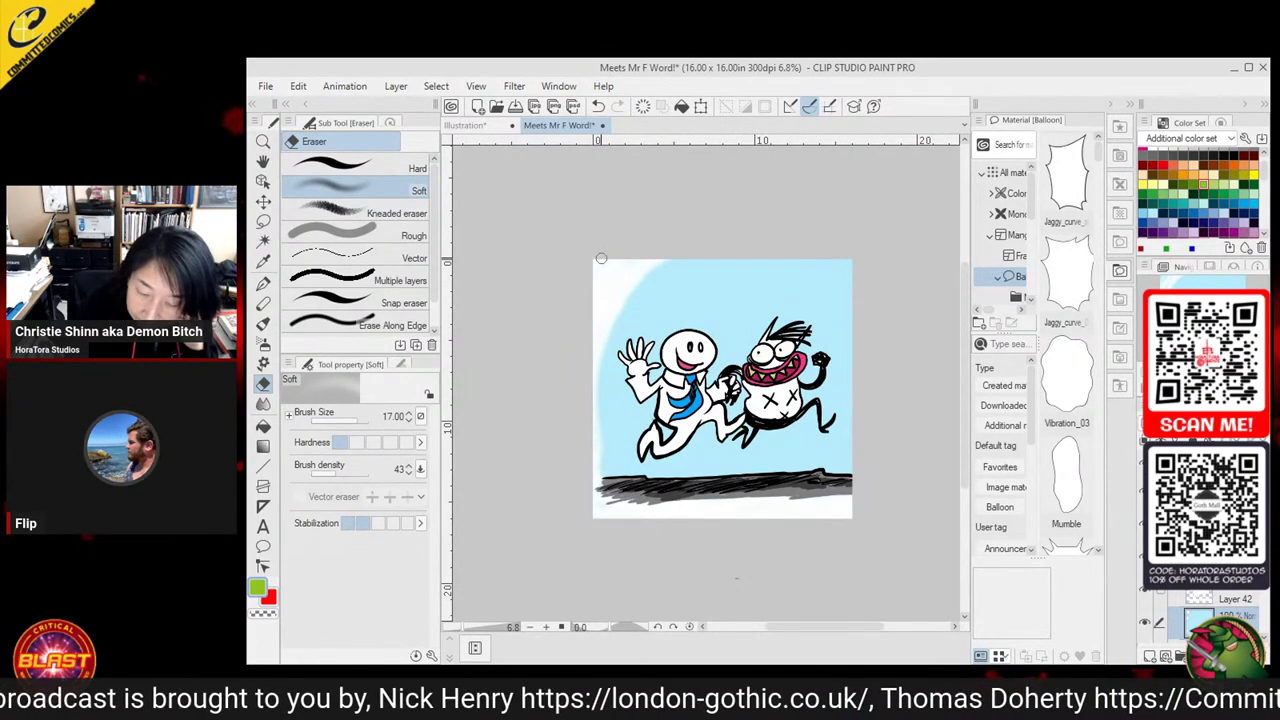
mouse_move(626, 303)
left_mouse_down()
mouse_move(736, 269)
mouse_move(766, 279)
left_mouse_up()
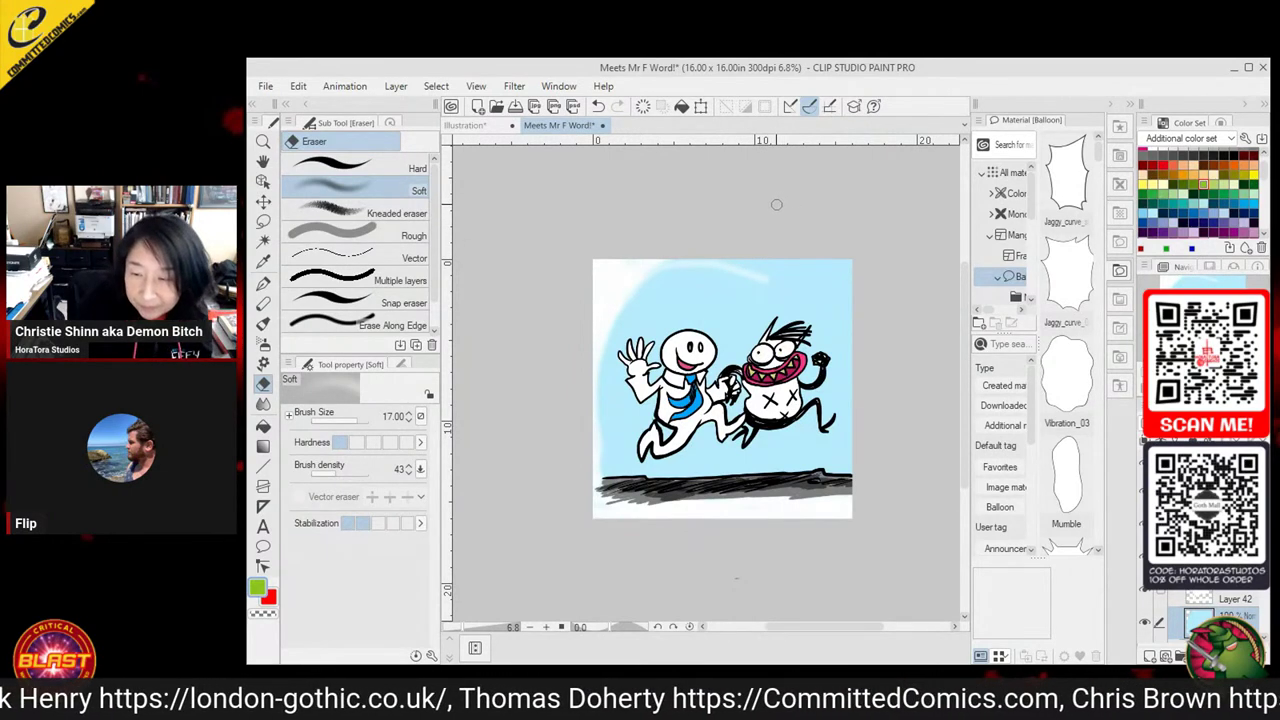
mouse_move(639, 270)
left_mouse_down()
mouse_move(747, 258)
mouse_move(678, 262)
mouse_move(589, 317)
mouse_move(666, 263)
mouse_move(785, 252)
mouse_move(710, 261)
mouse_move(831, 265)
mouse_move(768, 266)
mouse_move(852, 280)
mouse_move(854, 295)
mouse_move(846, 256)
left_mouse_up()
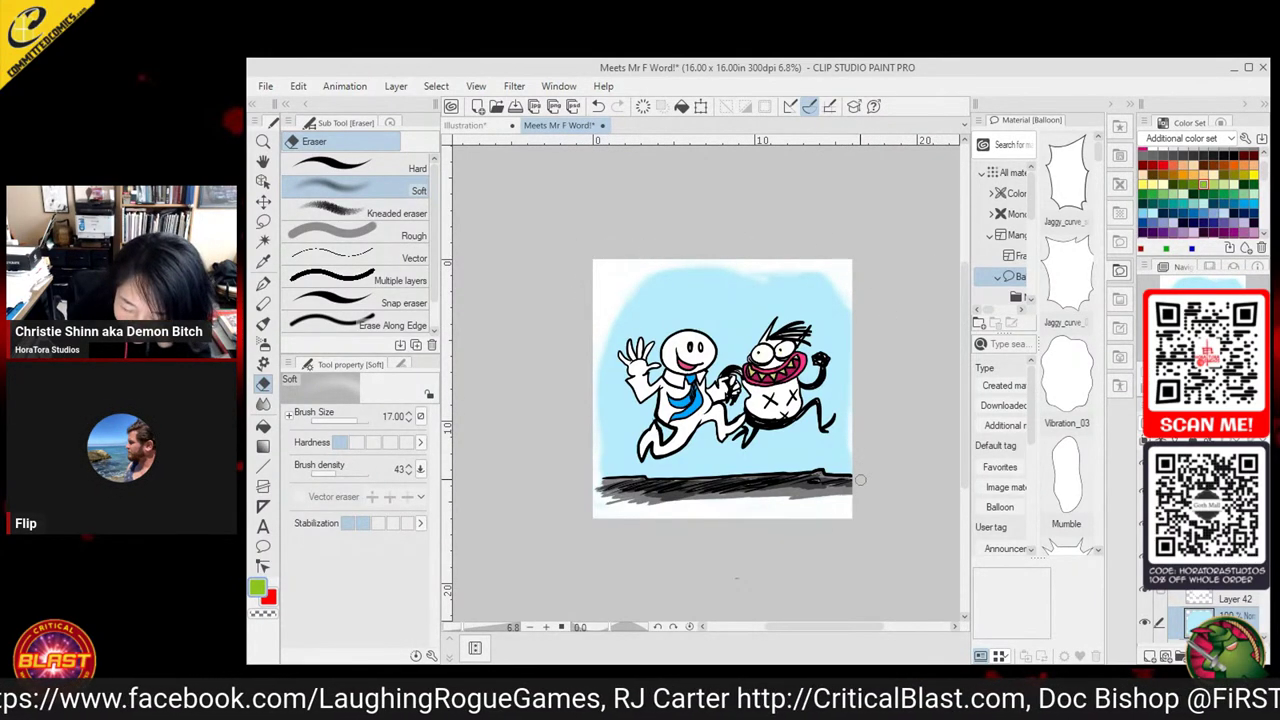
left_click_drag(845, 303, 850, 423)
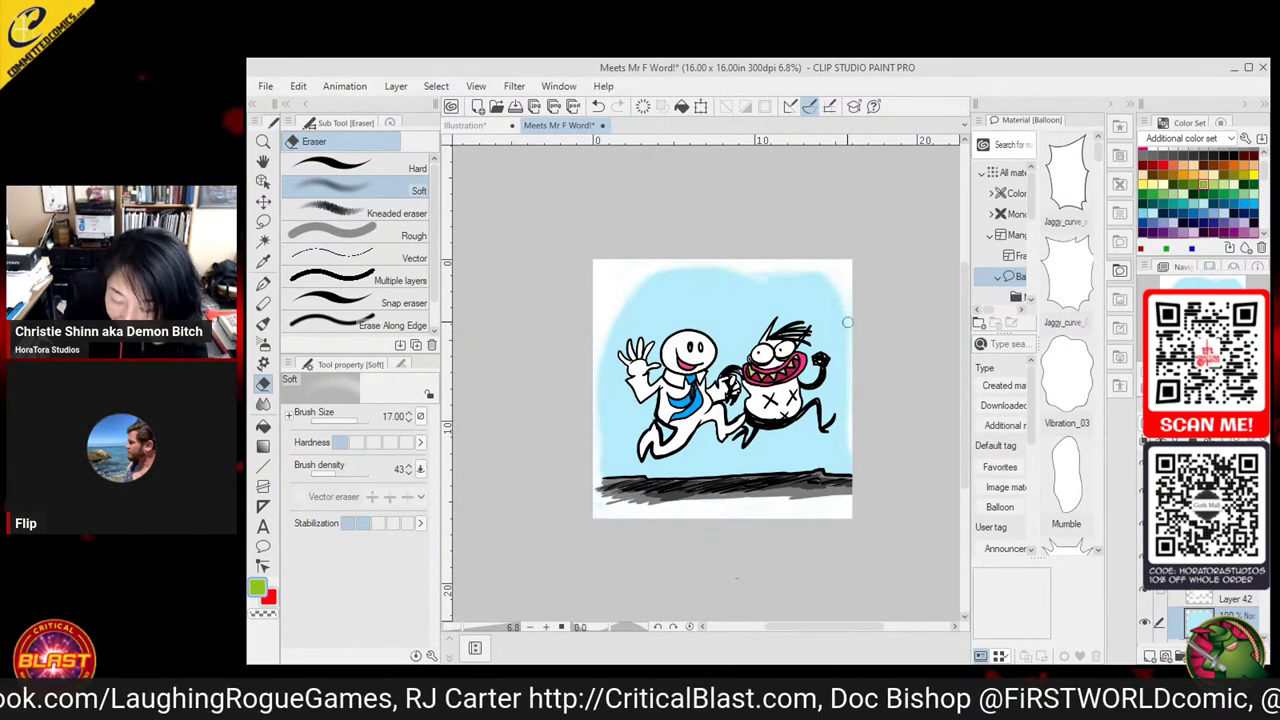
left_click_drag(848, 320, 854, 431)
left_click_drag(847, 387, 850, 450)
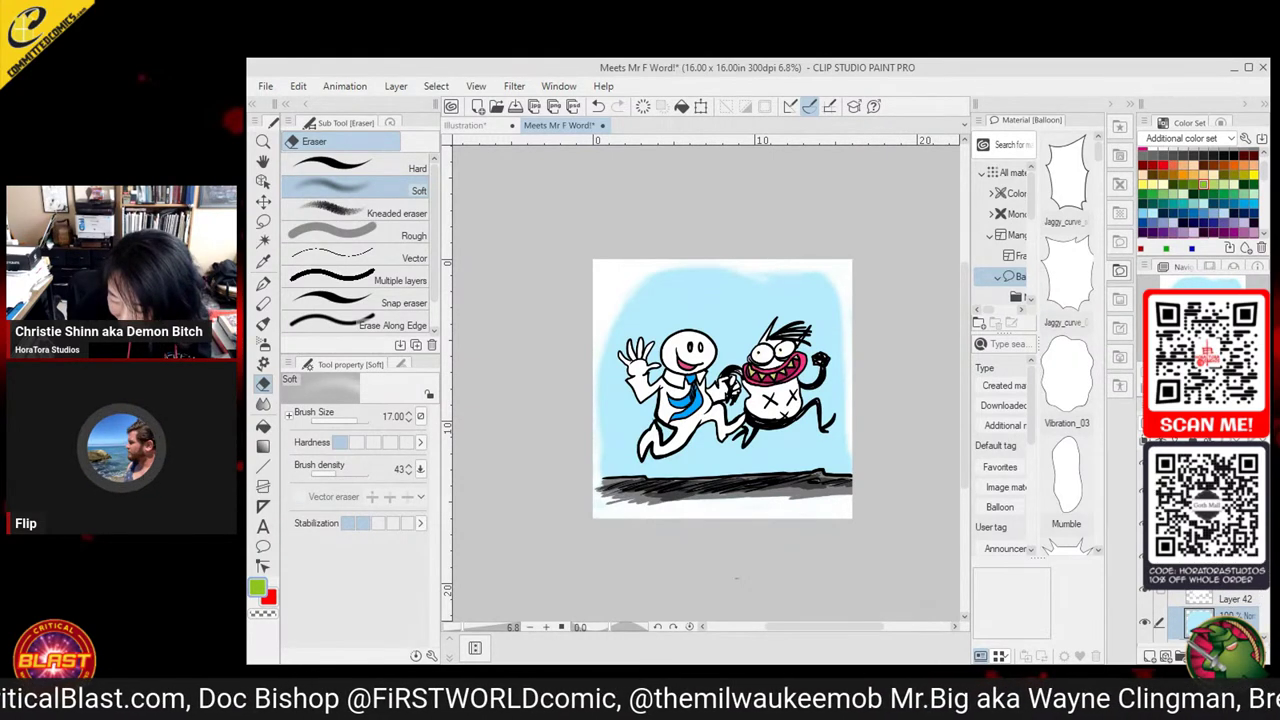
Examine the running characters page's layers, including Layer 39, by selecting them and toggling their visibility
scroll(1200, 610, "down", 3)
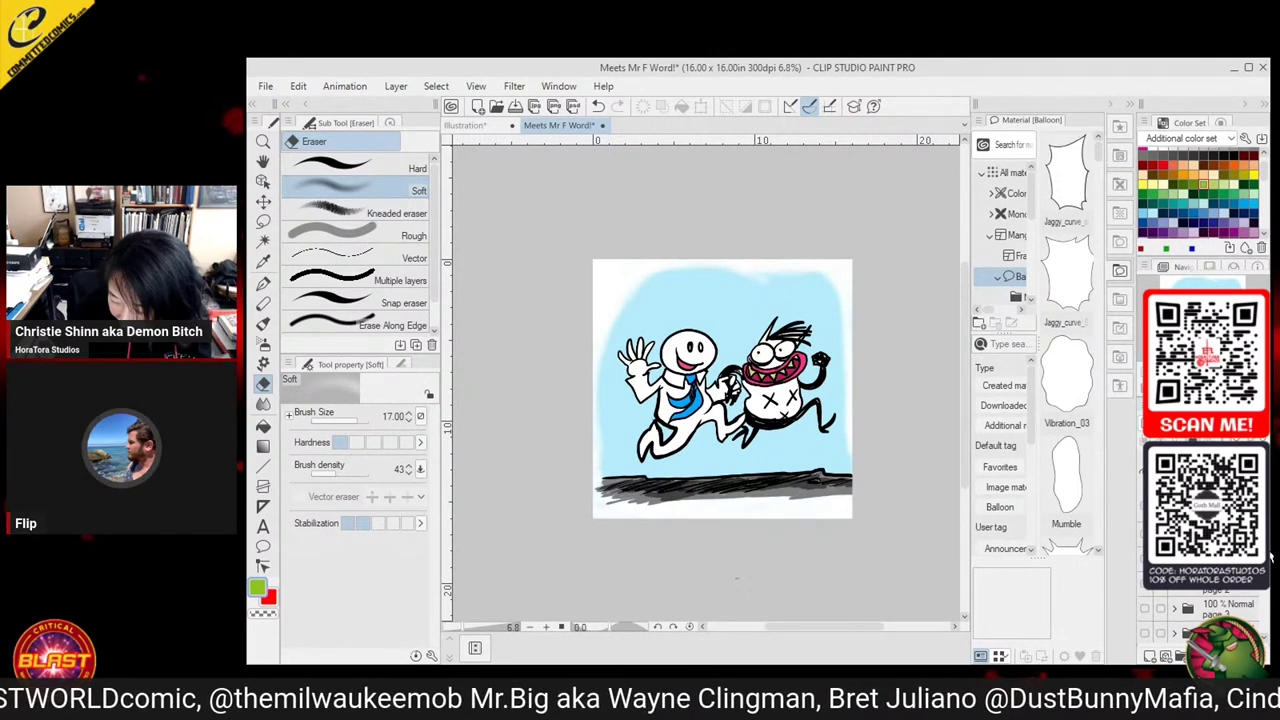
left_click_drag(1263, 548, 1263, 480)
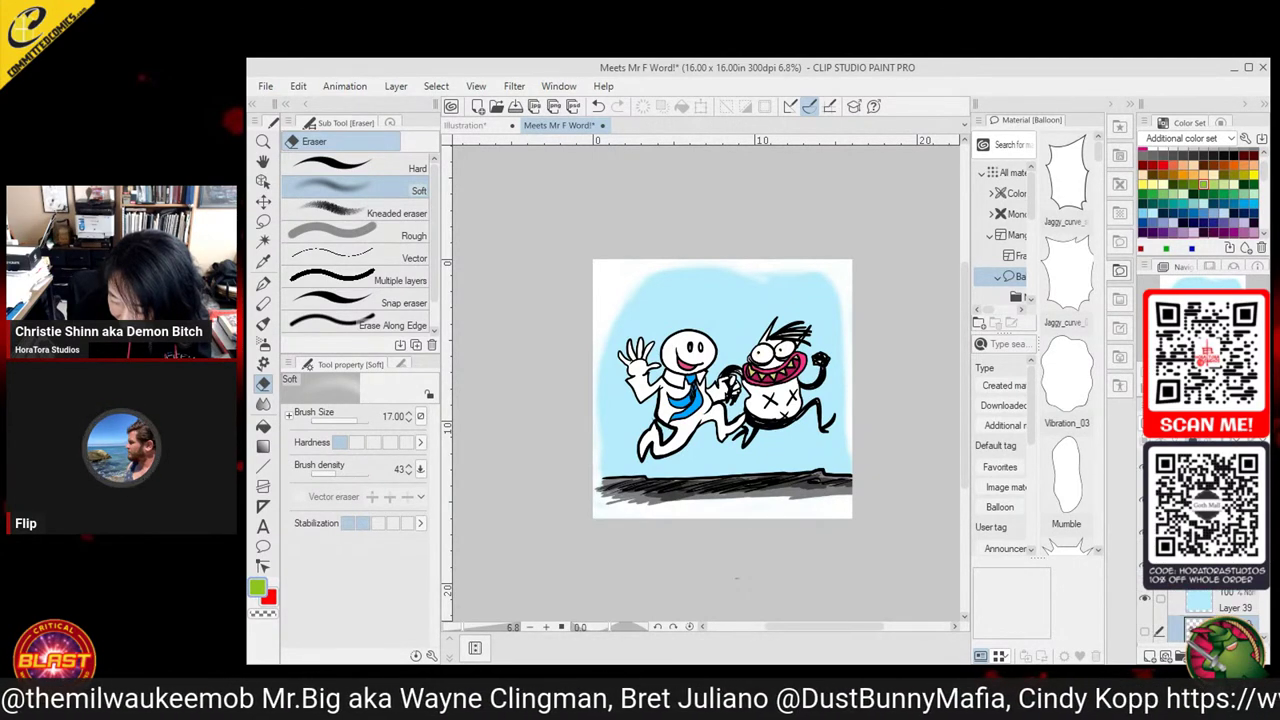
left_click(1200, 568)
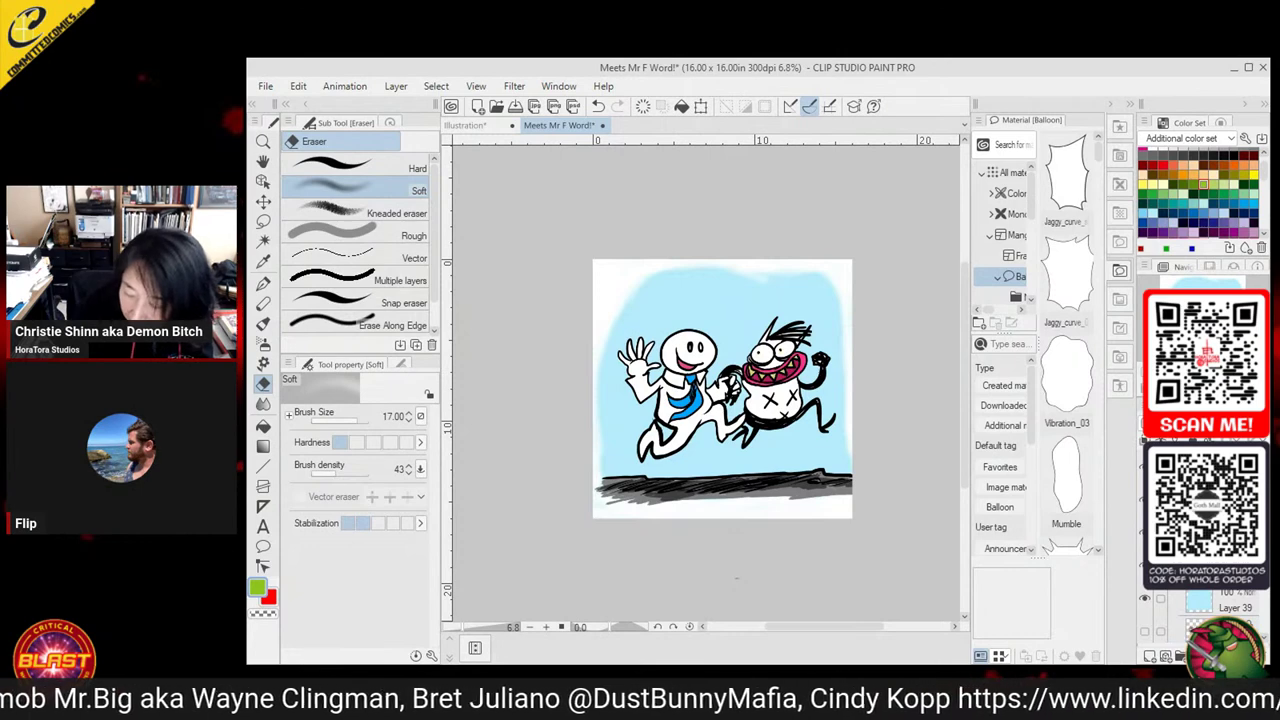
left_click(1197, 438)
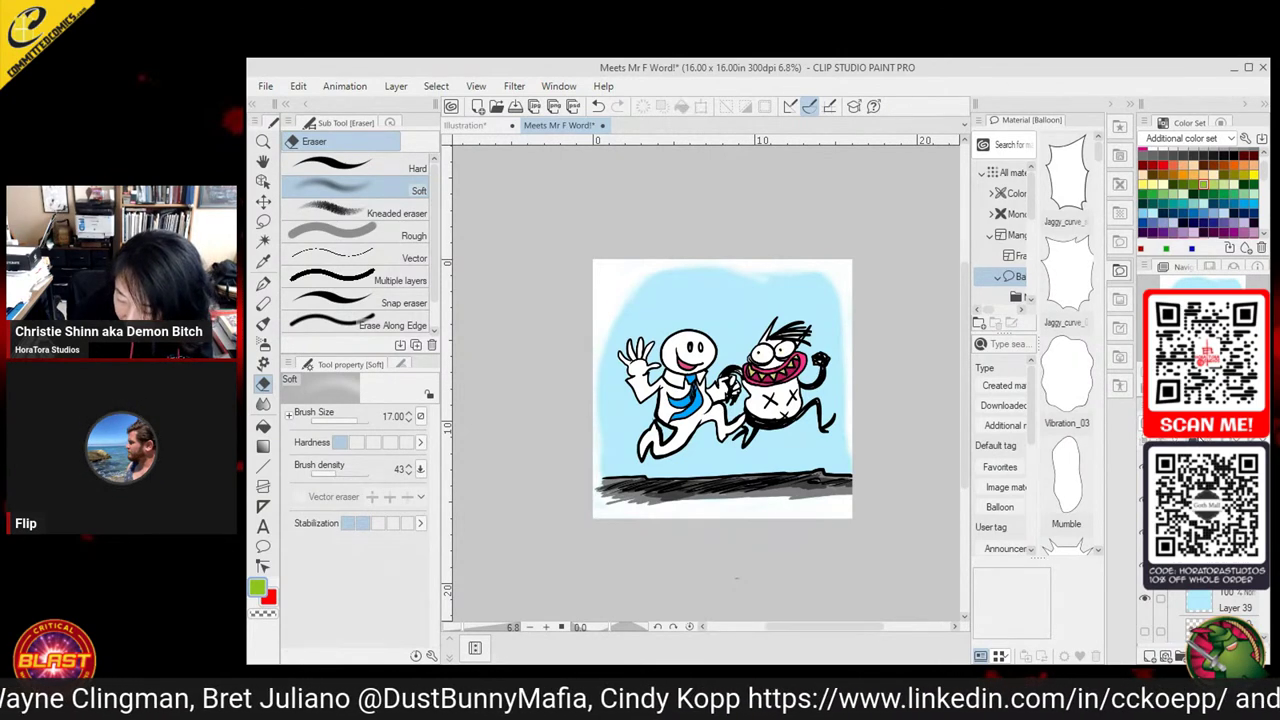
left_click(1195, 440)
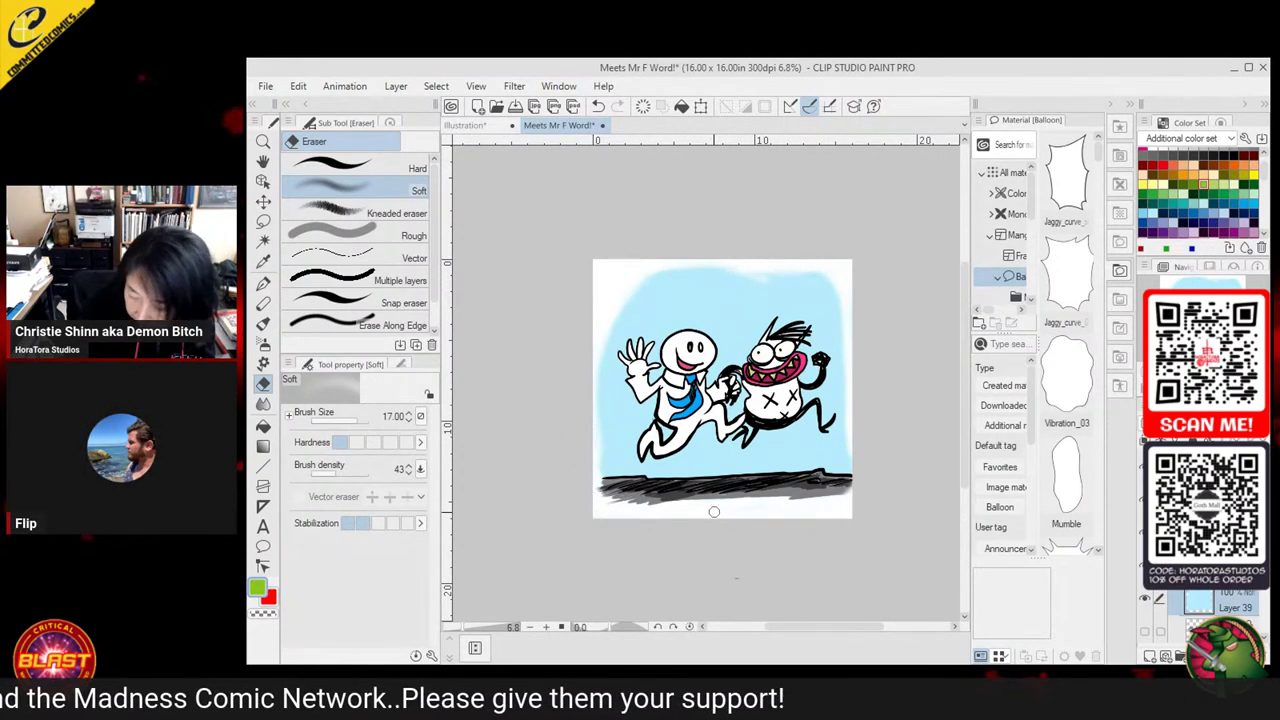
left_click(1205, 565)
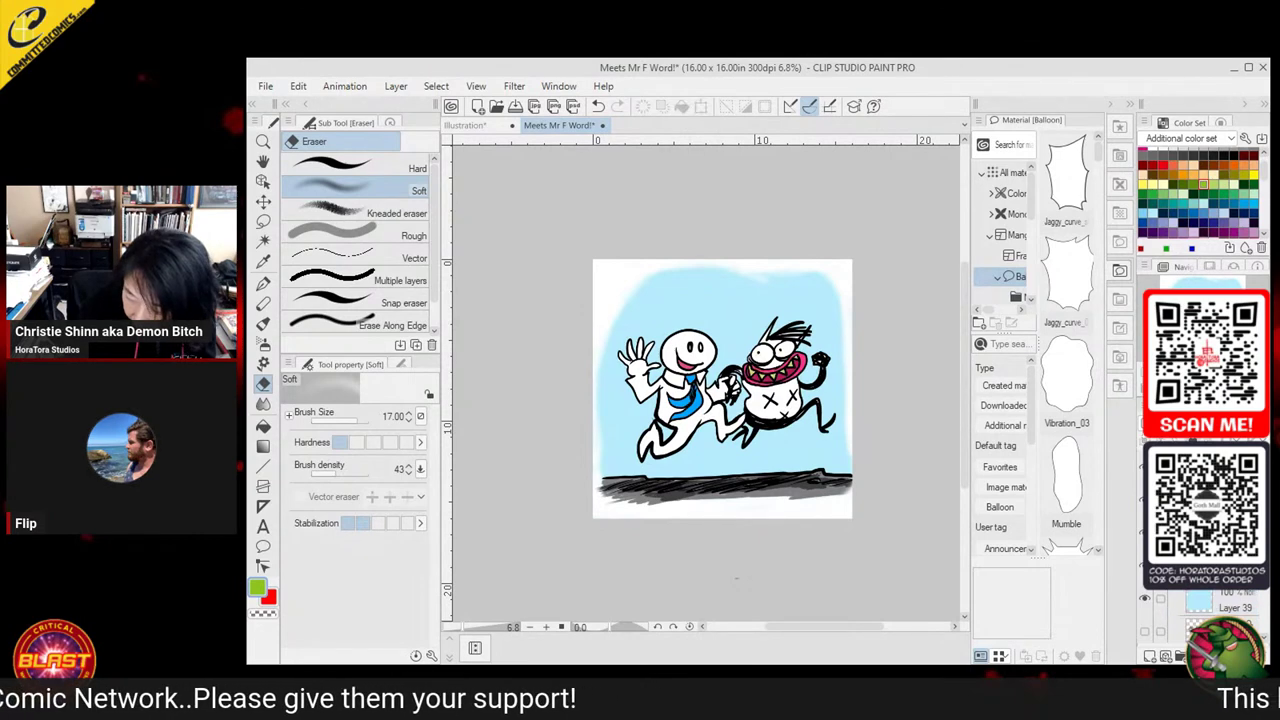
left_click(1145, 565)
left_click(1145, 565)
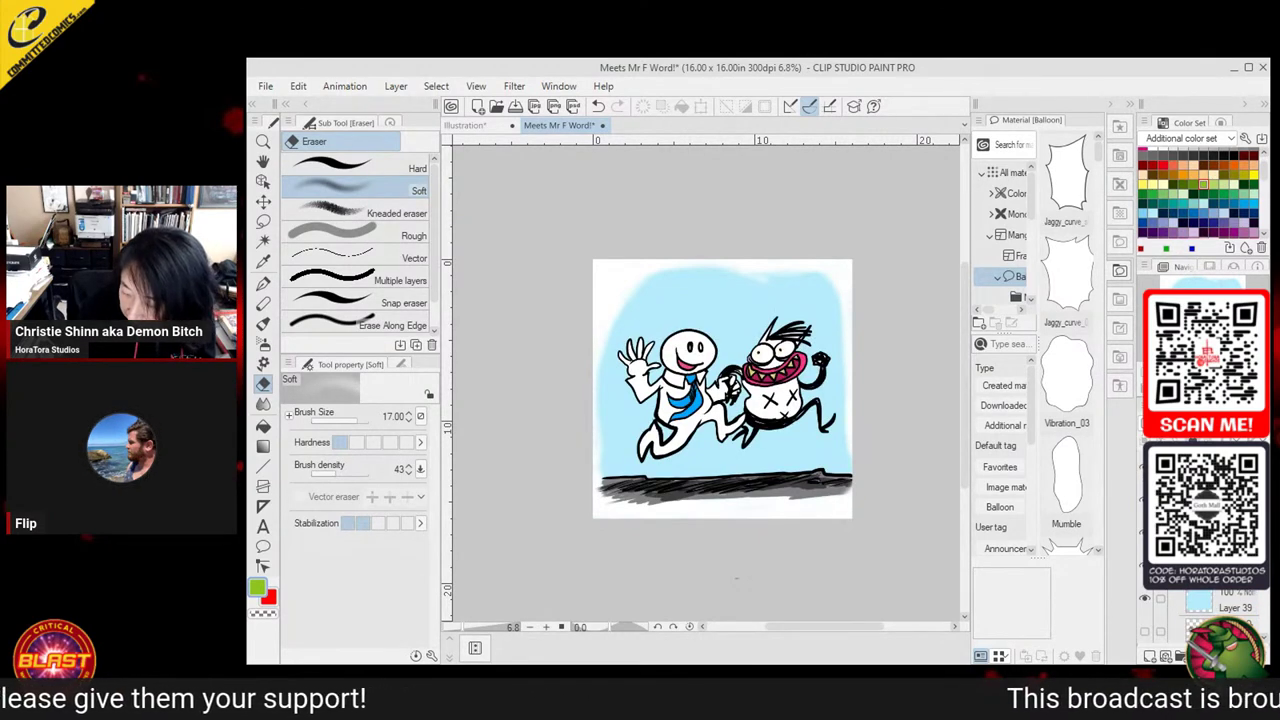
left_click(1205, 532)
left_click(1144, 532)
left_click(1144, 532)
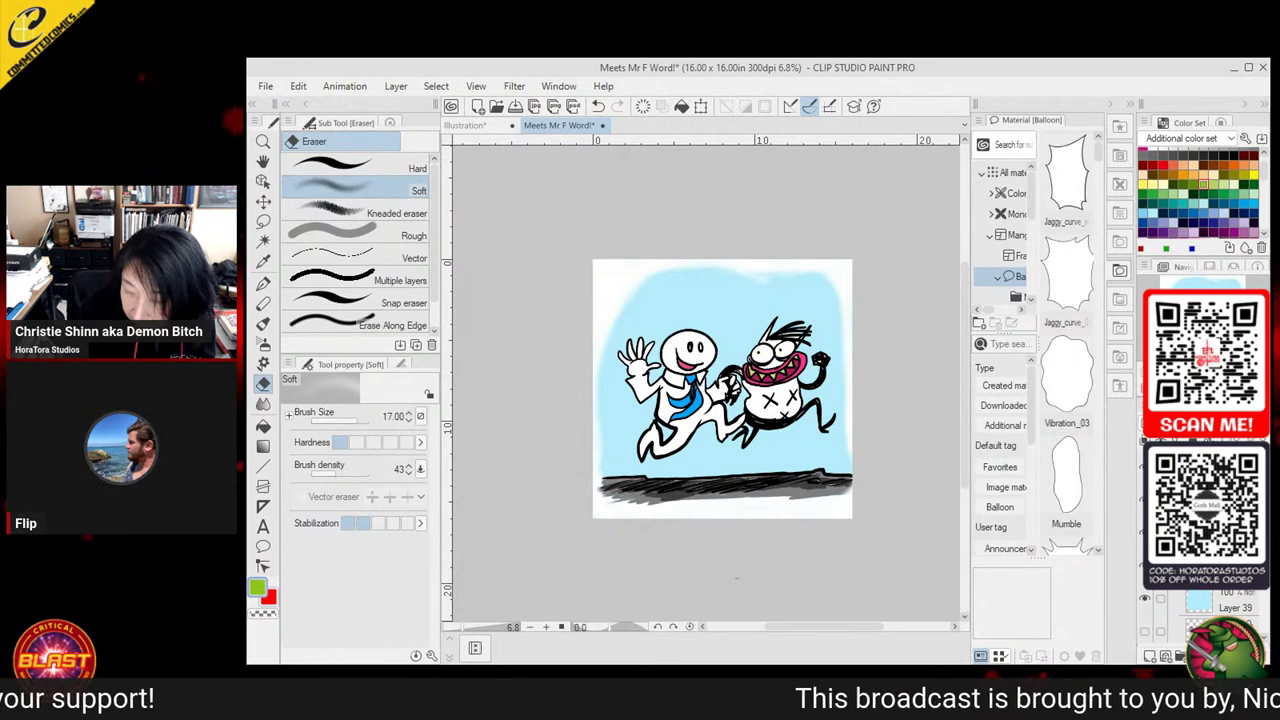
left_click(1234, 597)
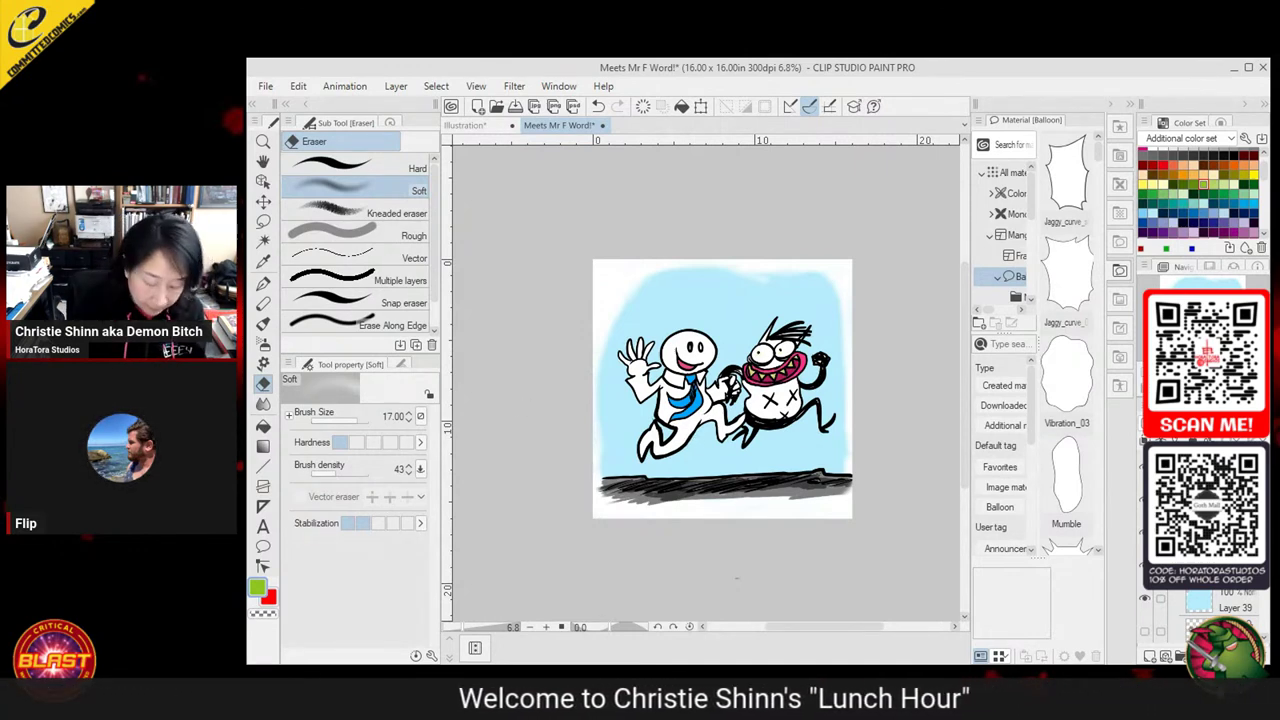
Save the document and export the running characters page as a JPEG at quality 100 and 100% scale
key("ctrl+s")
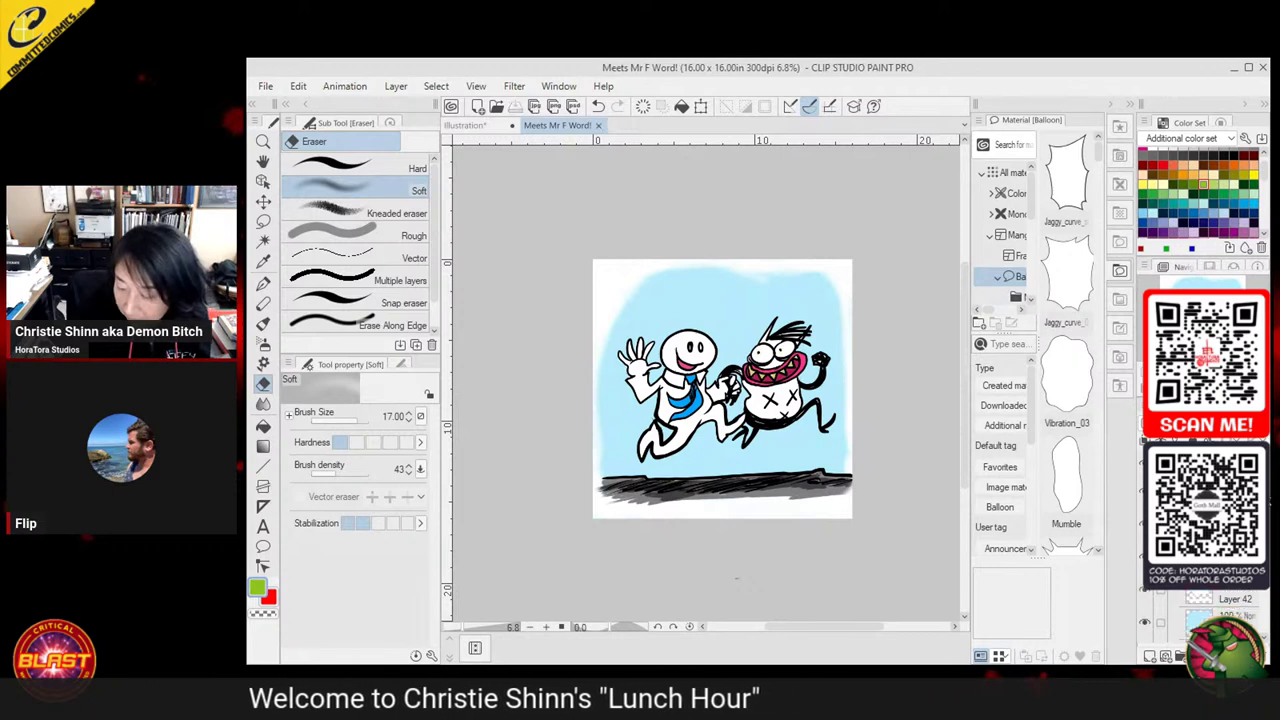
left_click(1175, 561)
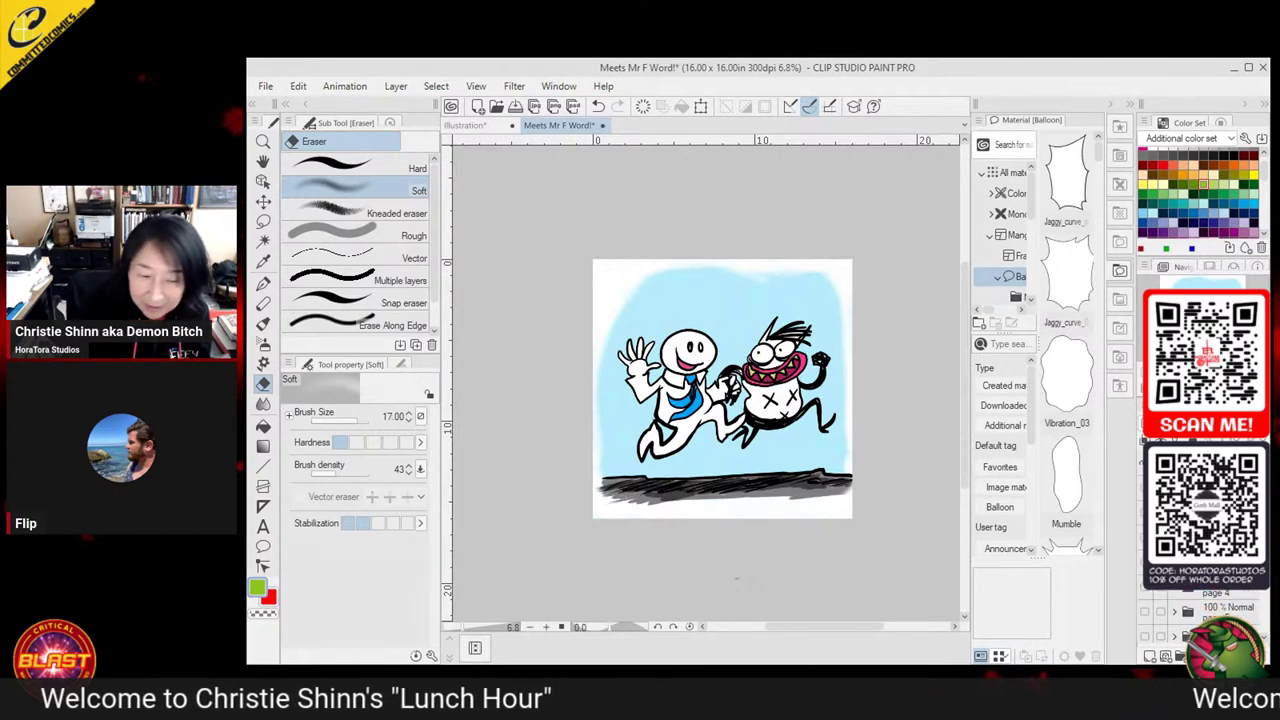
left_click(265, 88)
mouse_move(389, 253)
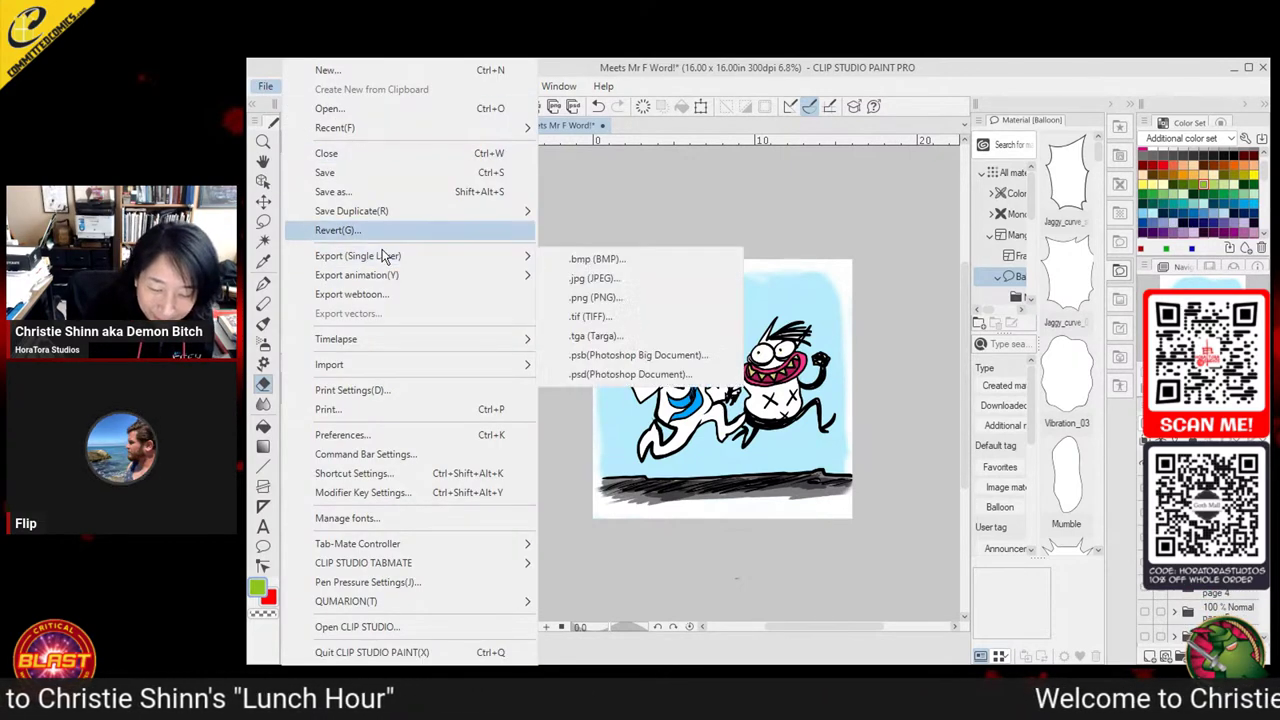
left_click(632, 284)
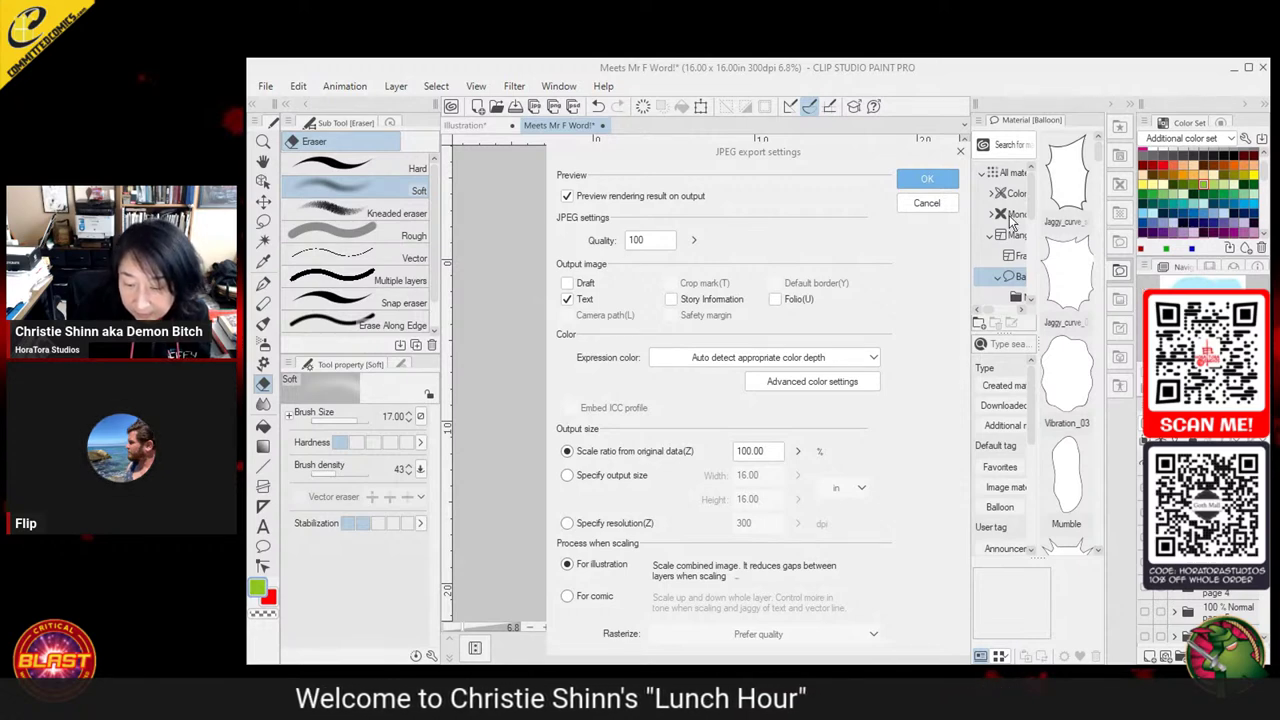
left_click(926, 183)
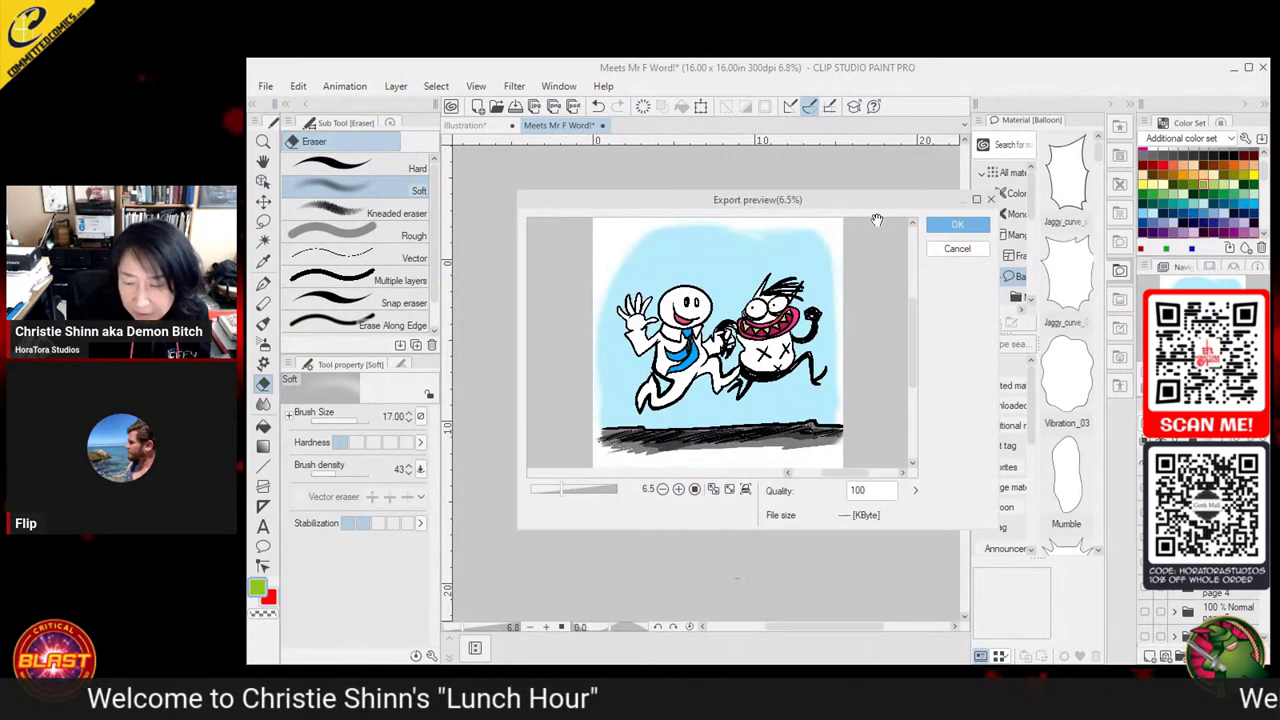
left_click(957, 224)
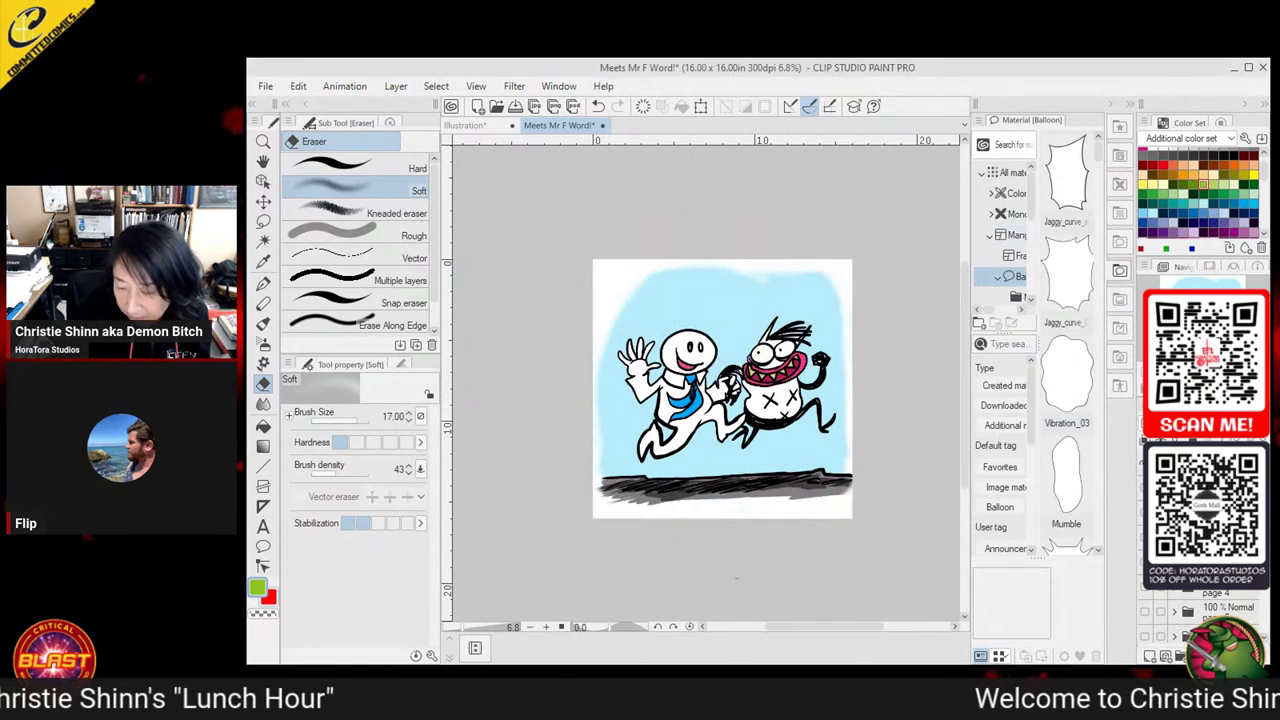
Hide the running characters page and show the trash can page with its layers
left_click(1144, 486)
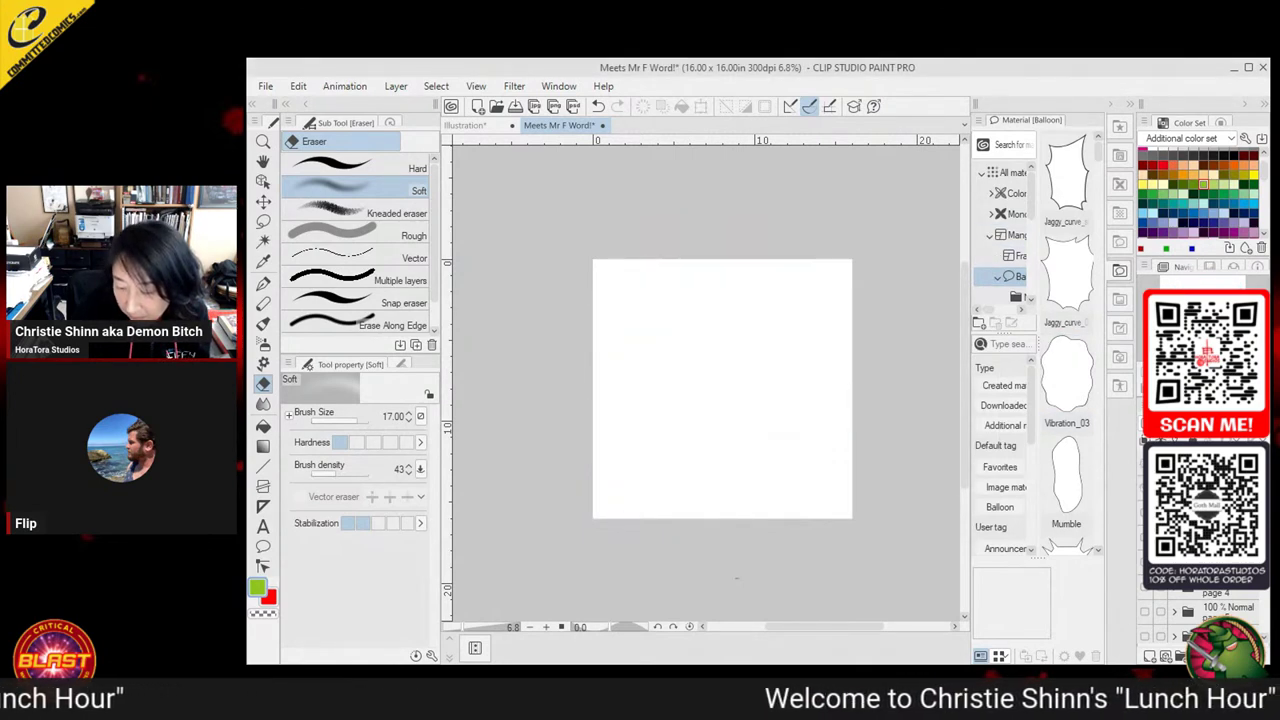
key("ctrl+z")
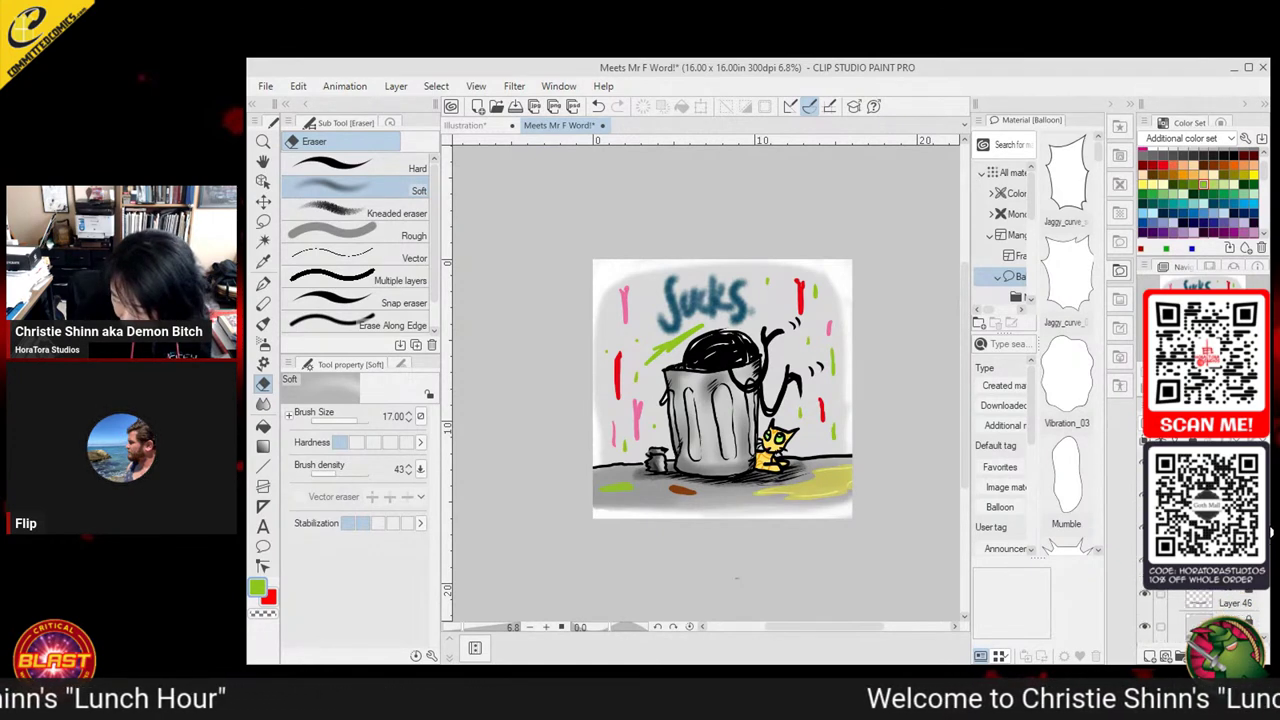
left_click_drag(1267, 540, 1267, 521)
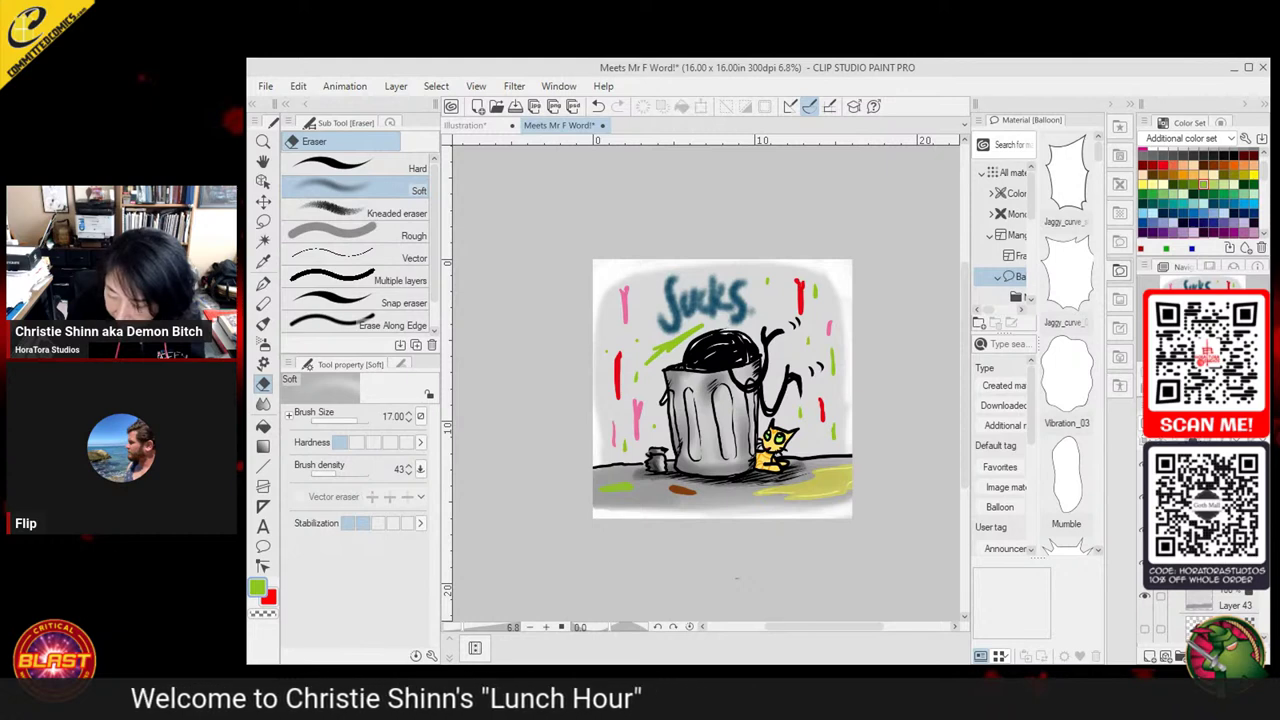
Fade the outer edges of the gray ground on Layer 43 with the Soft eraser, checking layer visibility, and save the document
left_click(1210, 605)
left_click(1145, 597)
left_click(1145, 597)
left_click(1145, 597)
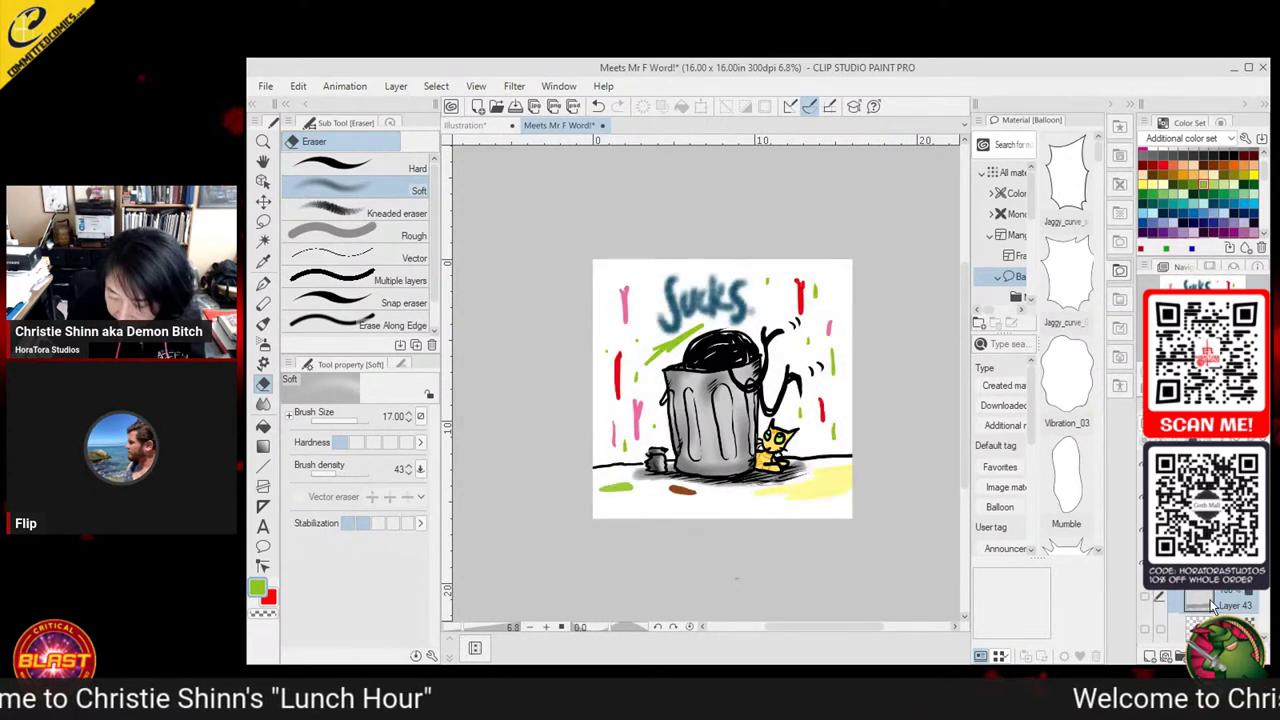
left_click(1145, 597)
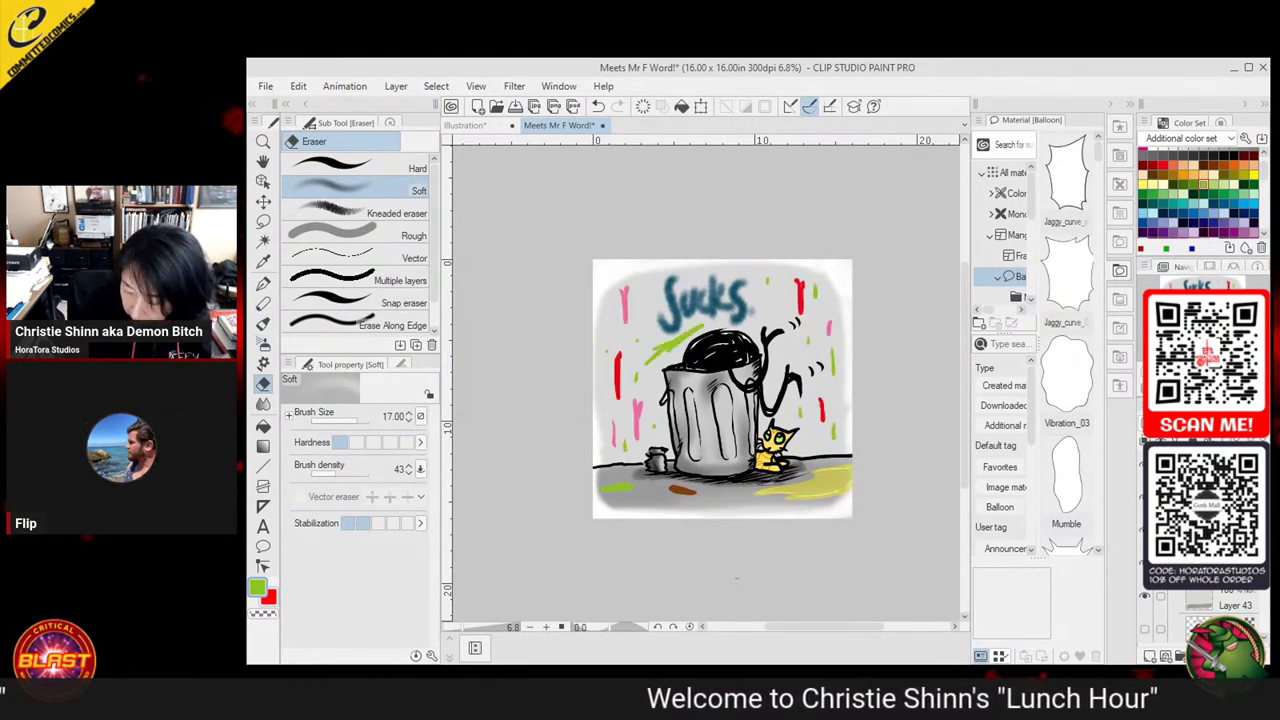
left_click(1146, 598)
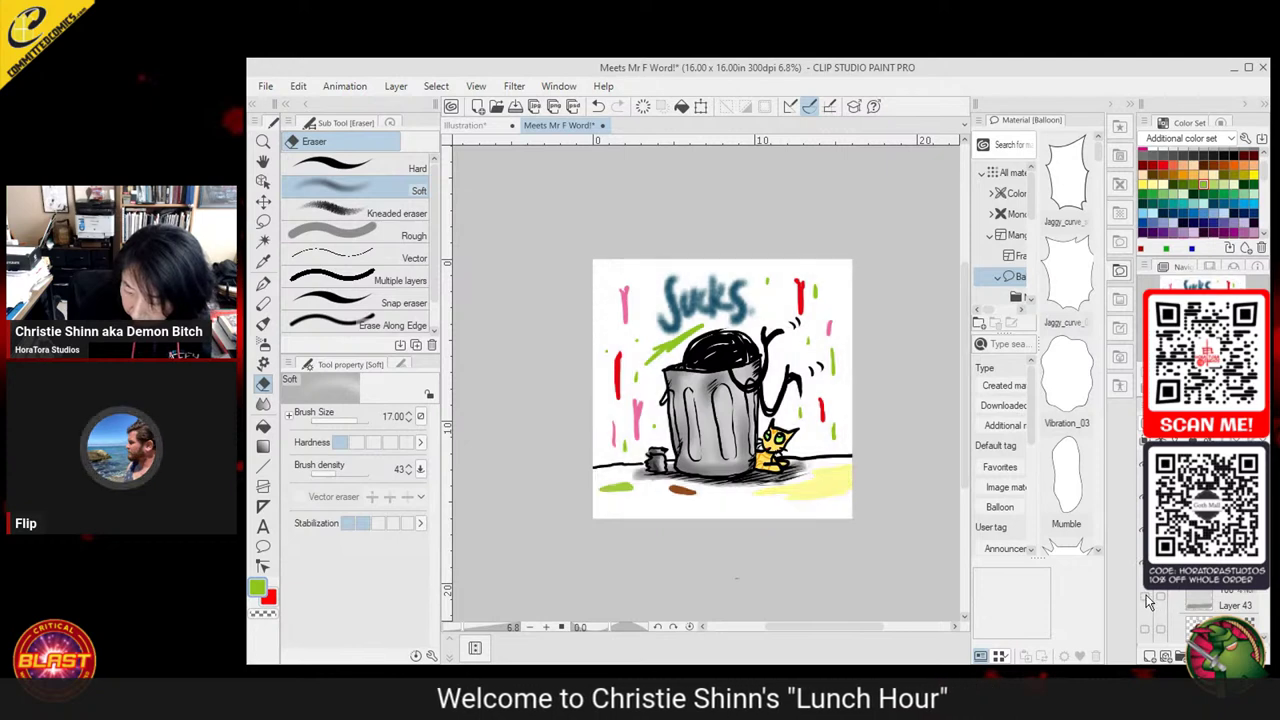
left_click(1150, 599)
left_click(1146, 566)
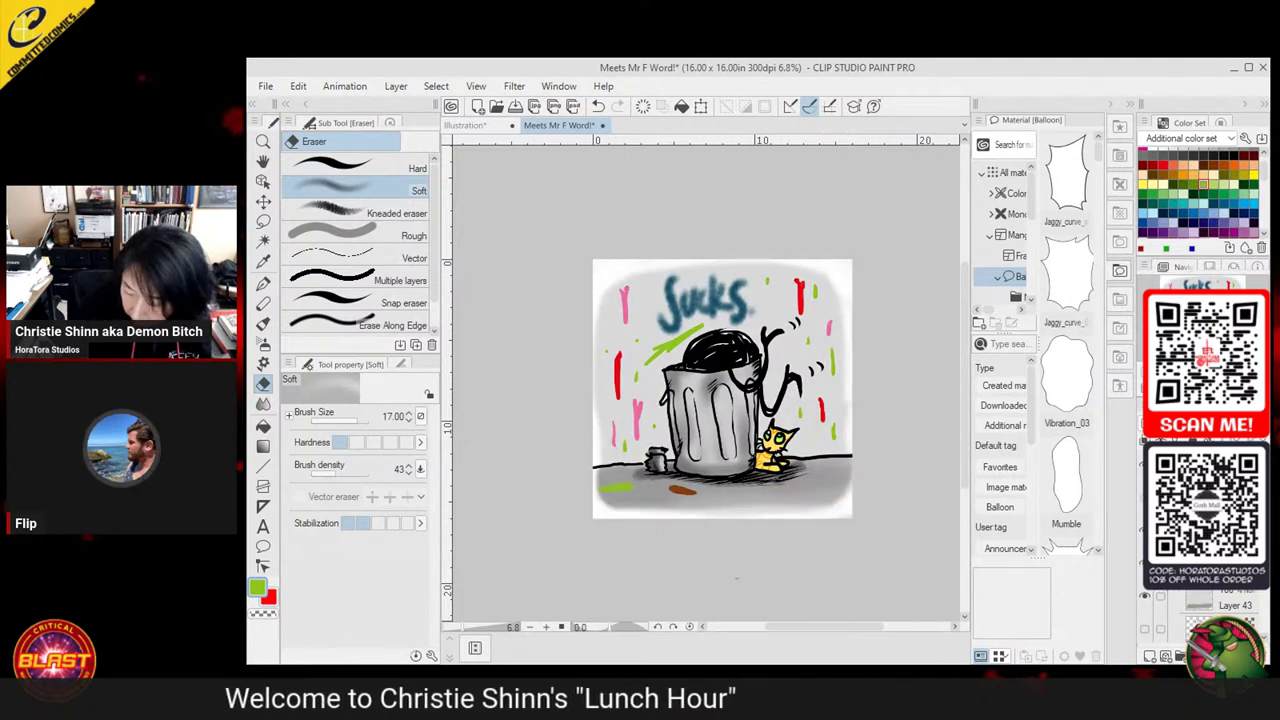
left_click(1146, 566)
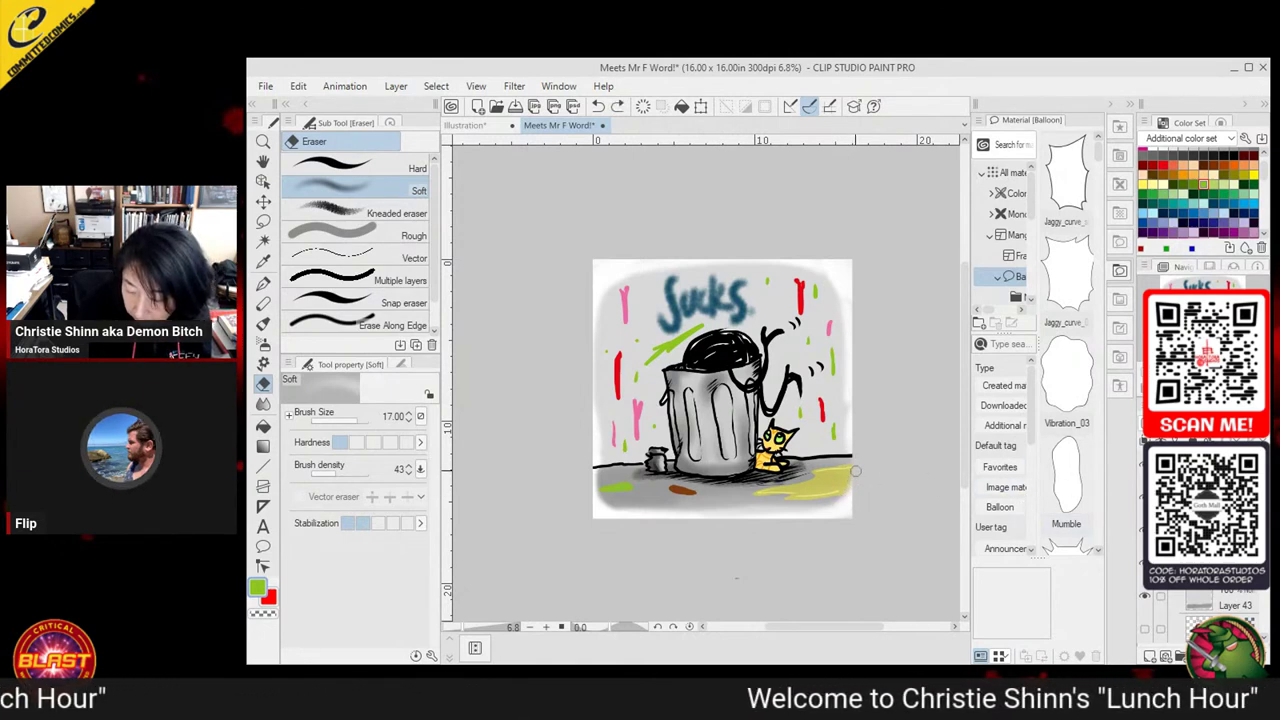
key("ctrl+s")
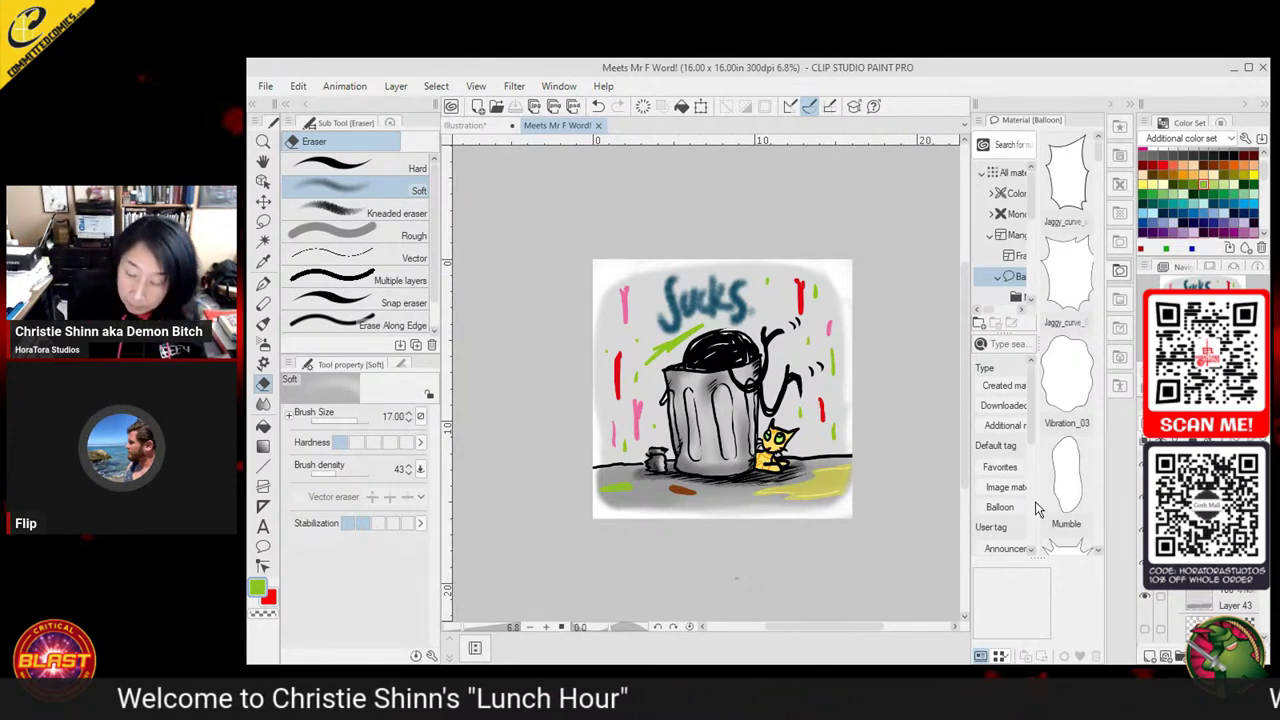
Export the trash can page as a JPEG at quality 100 and 100% scale
scroll(1205, 610, "down", 3)
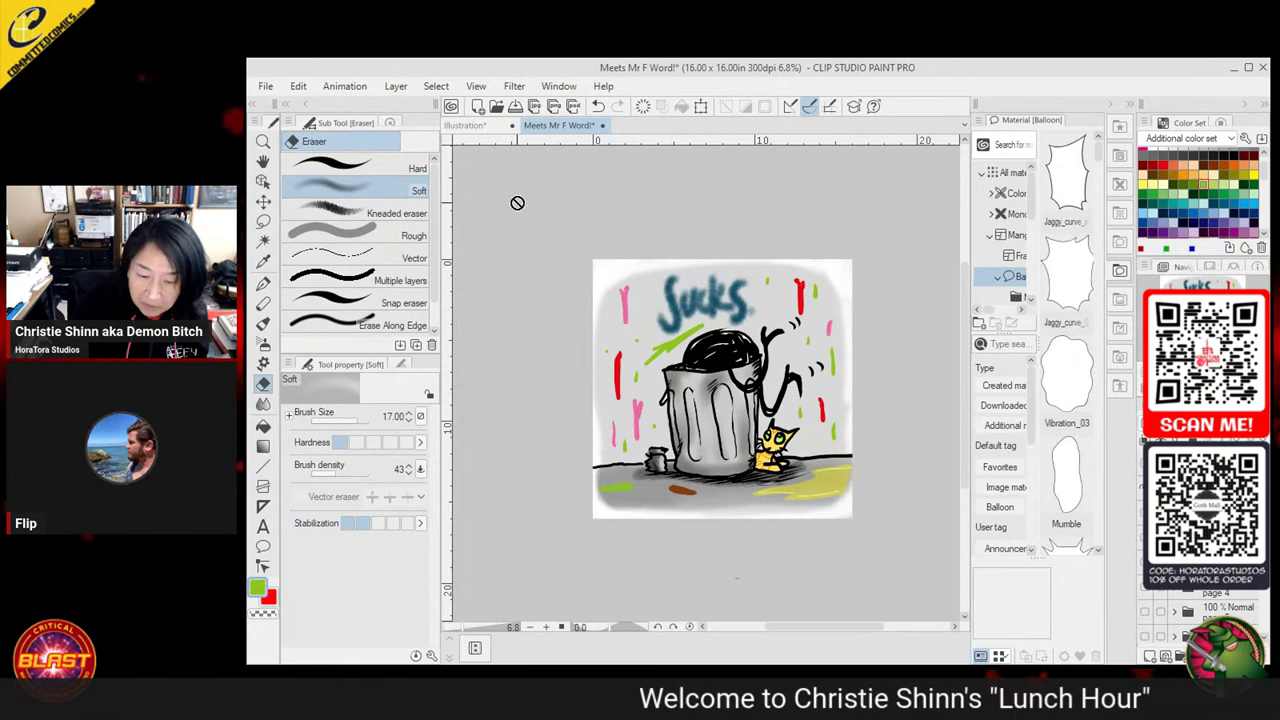
left_click(265, 86)
mouse_move(526, 256)
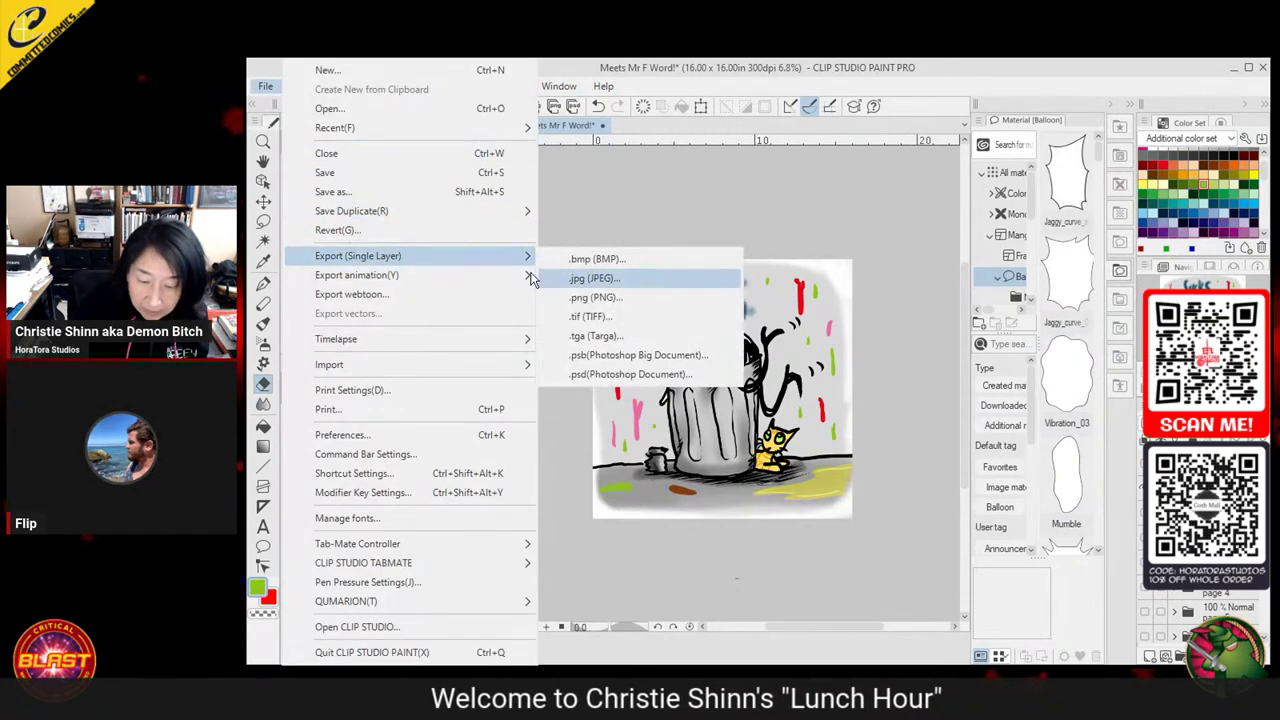
left_click(589, 279)
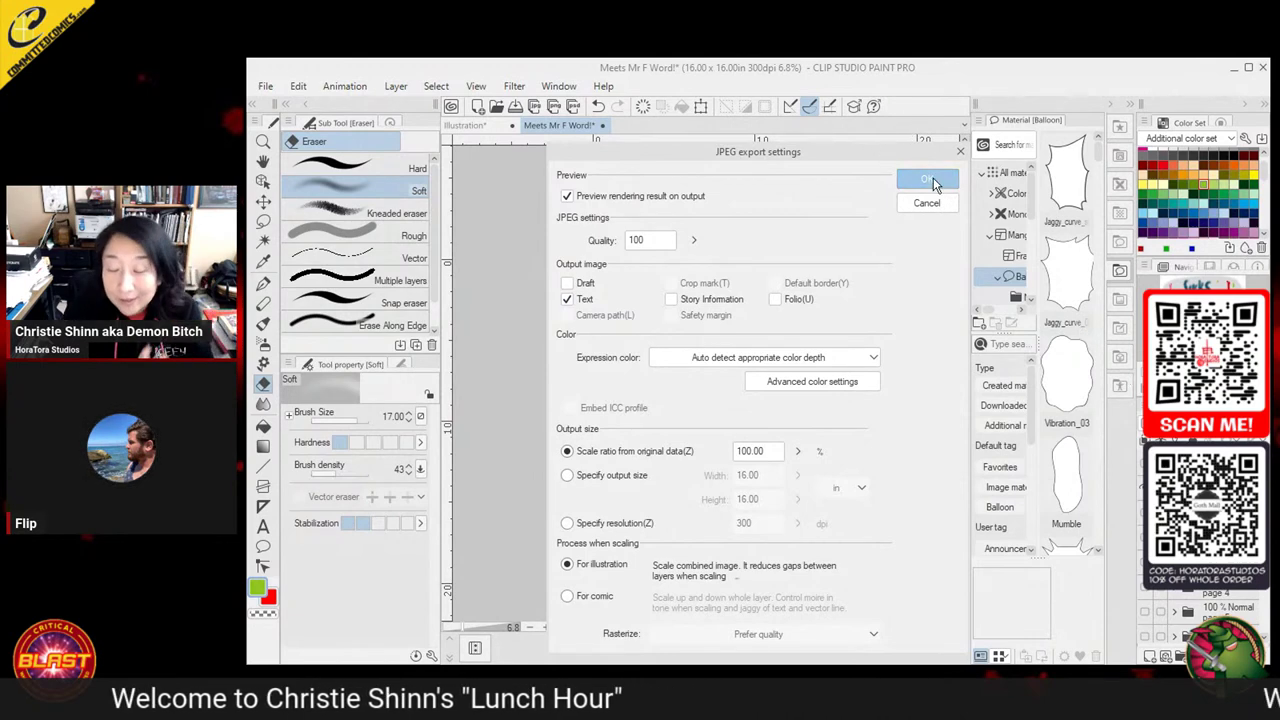
left_click(928, 184)
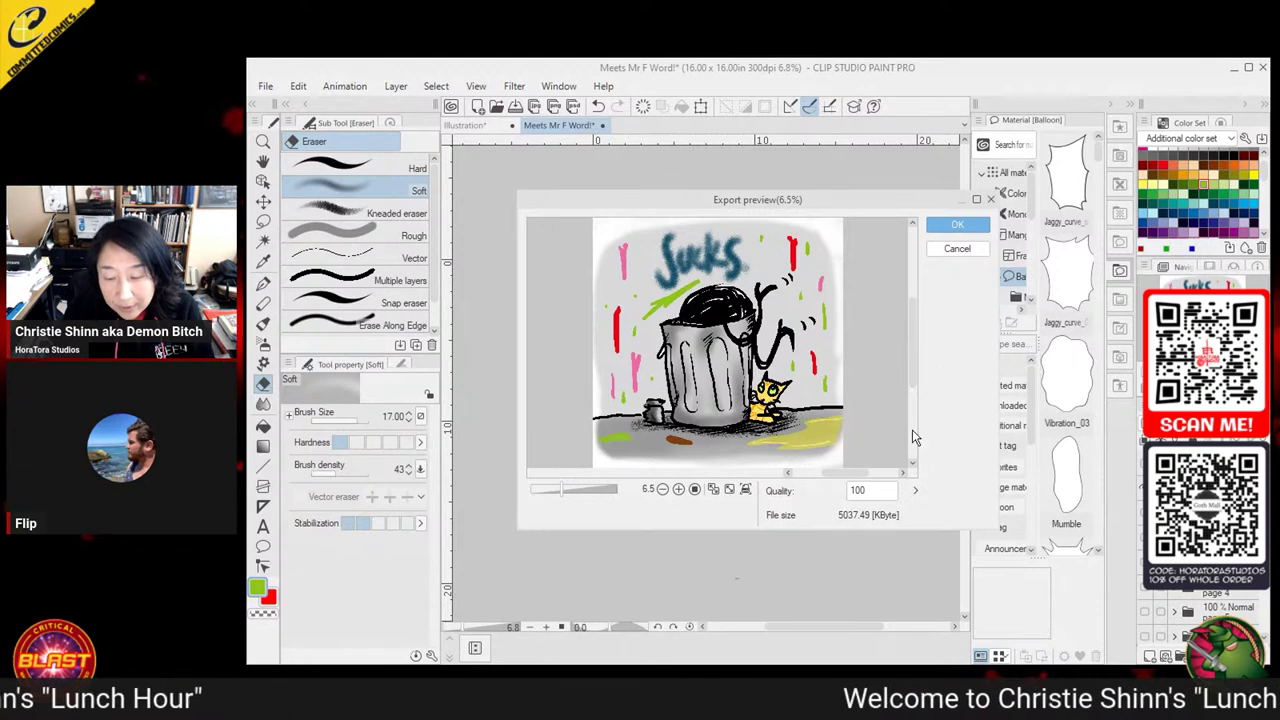
left_click(955, 225)
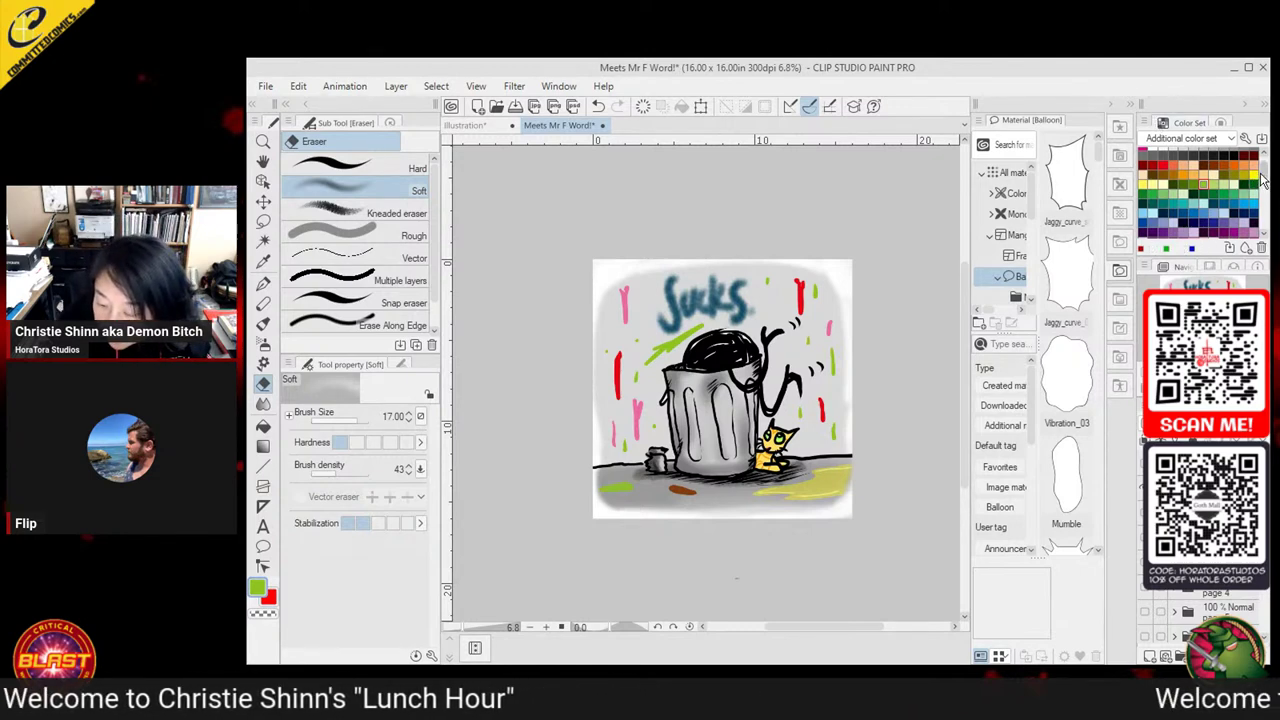
Paint over the "Sucks" lettering above the trash can in bright magenta with the Textured pen at size 17
scroll(1205, 156, "up", 2)
left_click(1207, 155)
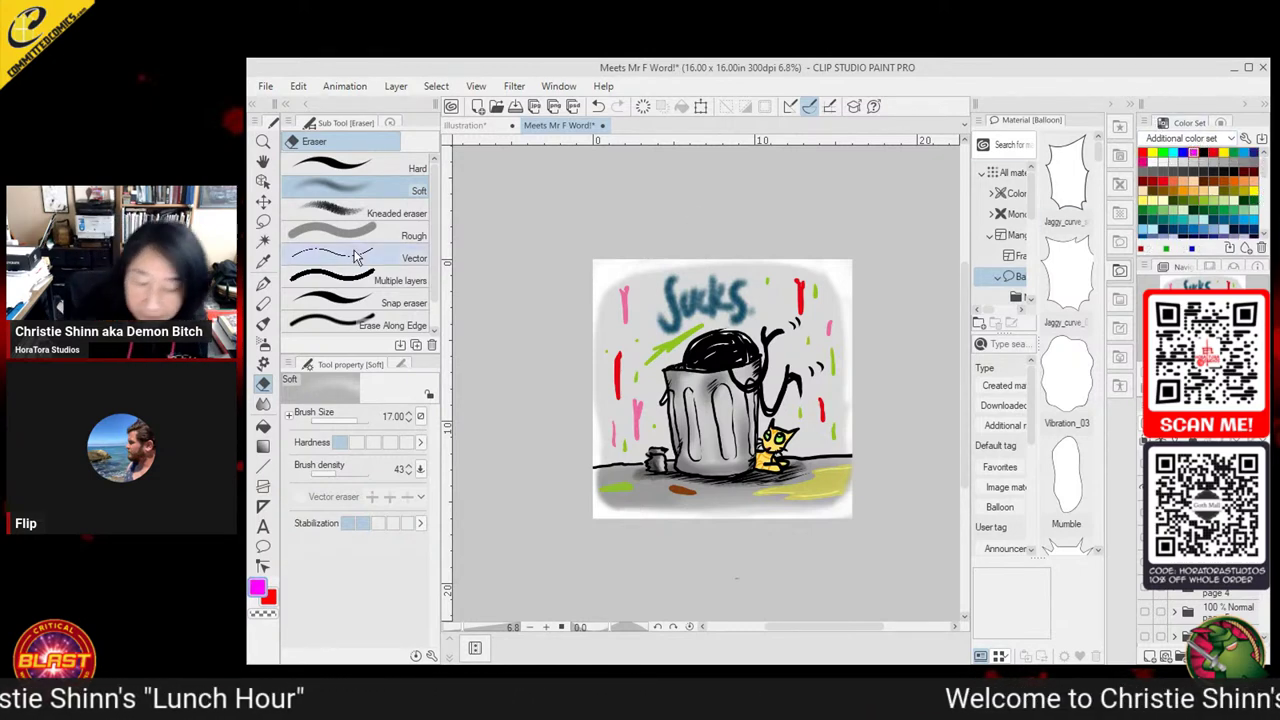
left_click(264, 142)
left_click_drag(724, 305, 780, 305)
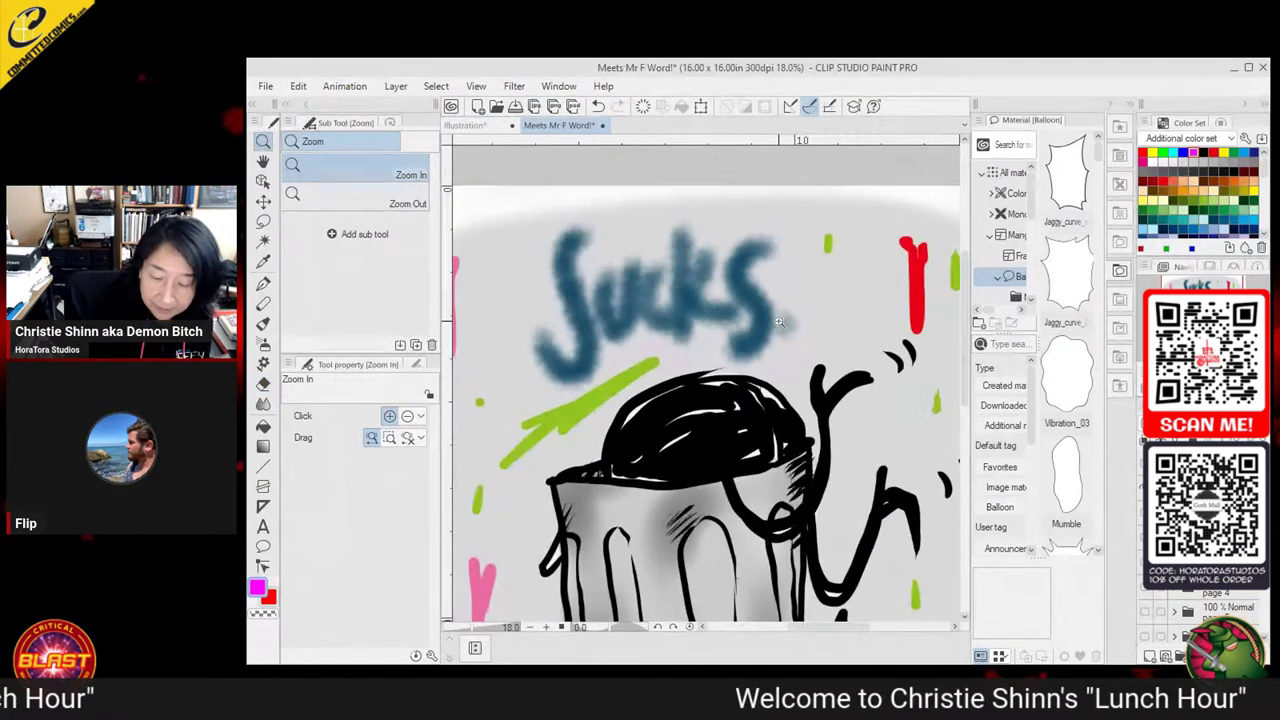
left_click(263, 285)
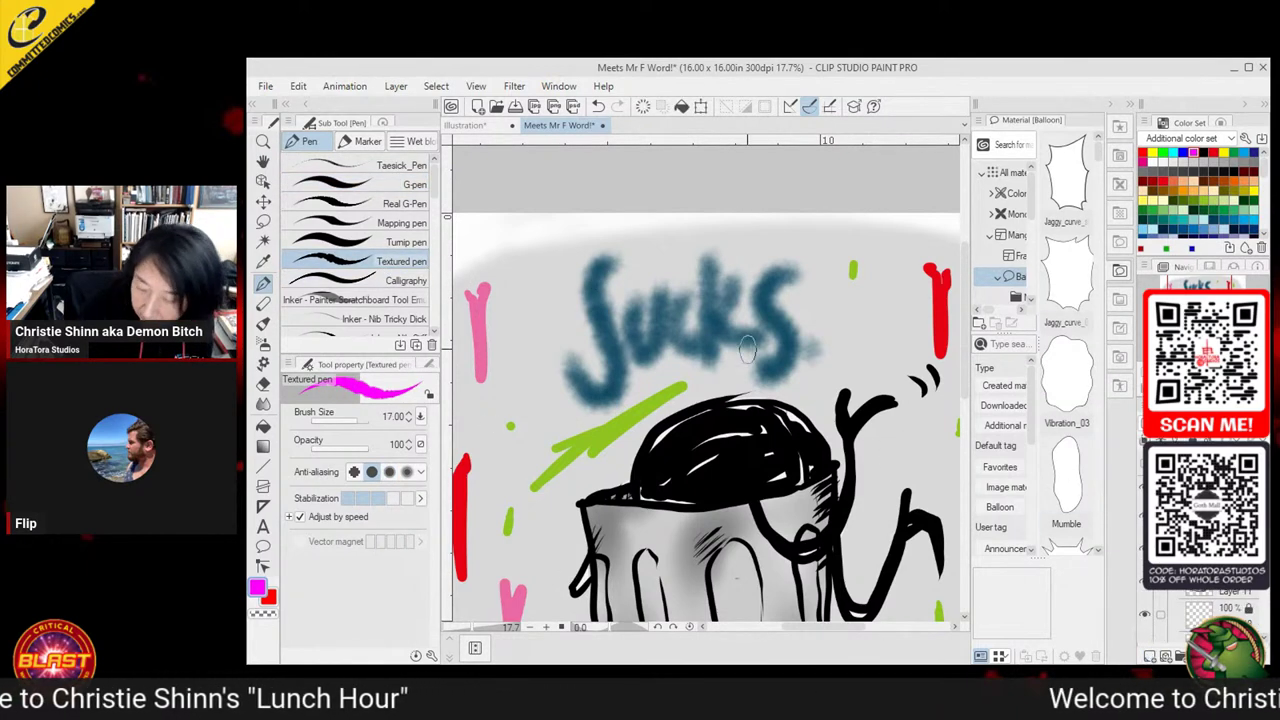
mouse_move(603, 267)
left_mouse_down()
mouse_move(612, 379)
mouse_move(605, 392)
mouse_move(576, 373)
left_mouse_up()
mouse_move(632, 308)
left_mouse_down()
mouse_move(646, 352)
mouse_move(661, 296)
mouse_move(682, 300)
mouse_move(700, 345)
left_mouse_up()
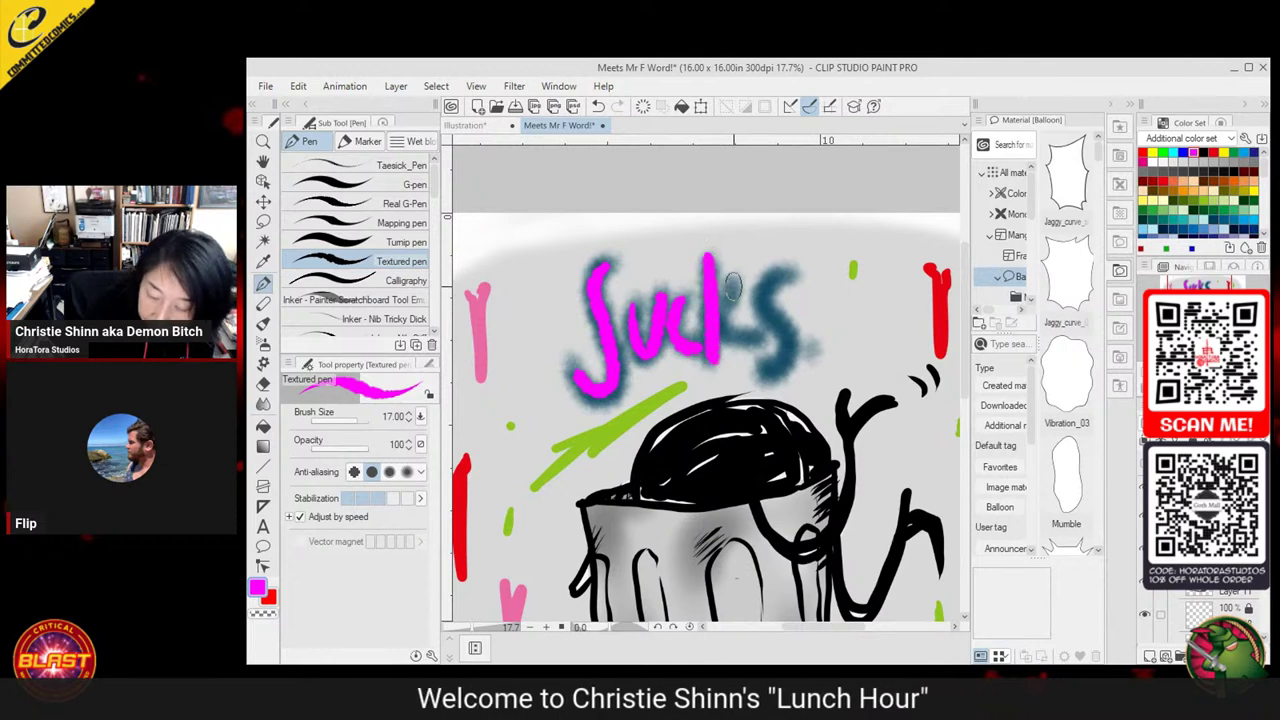
left_click_drag(764, 296, 785, 351)
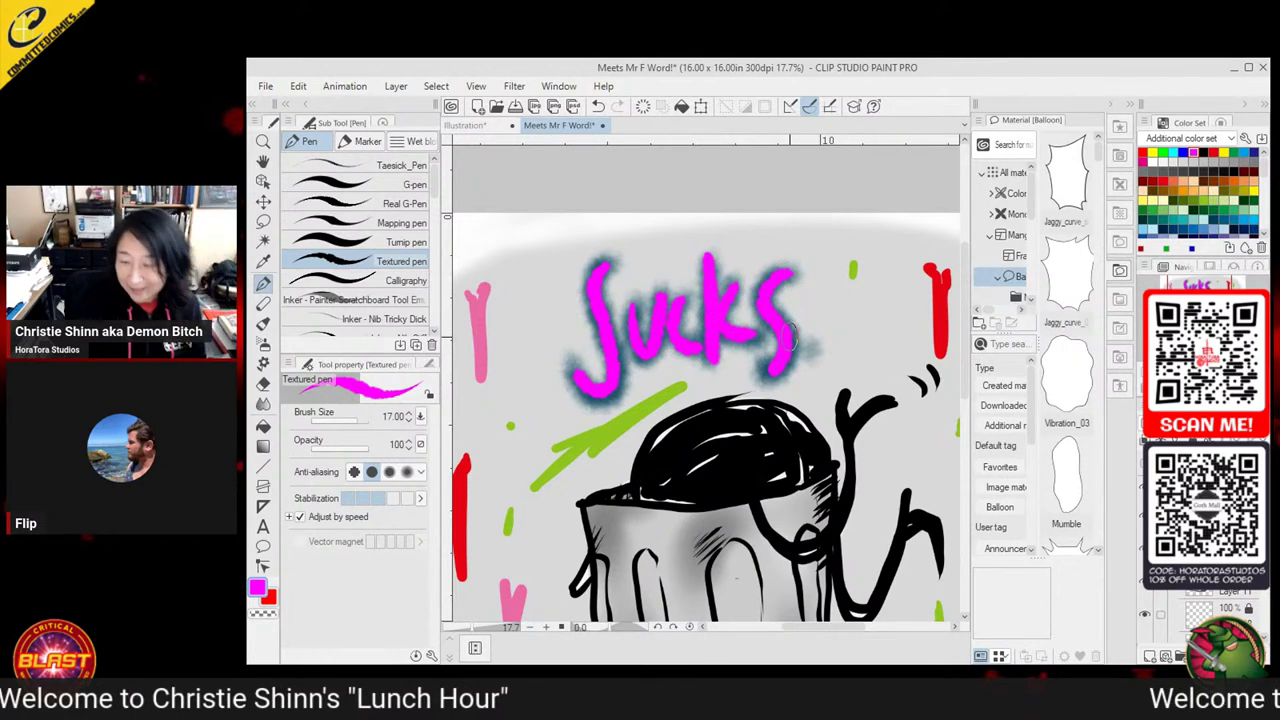
Outline the magenta "Sucks" lettering in dark purple with the Textured pen at size 17, save the document and check the whole page
left_click(1150, 152)
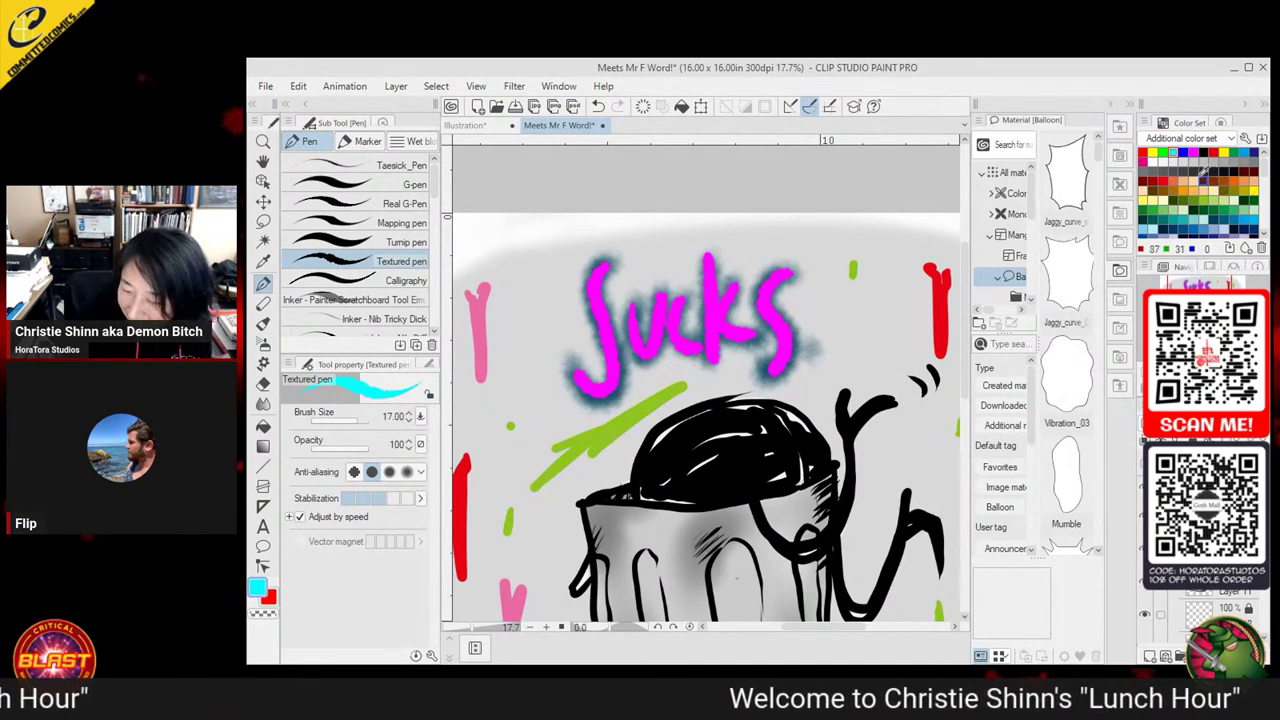
scroll(1265, 180, "down", 4)
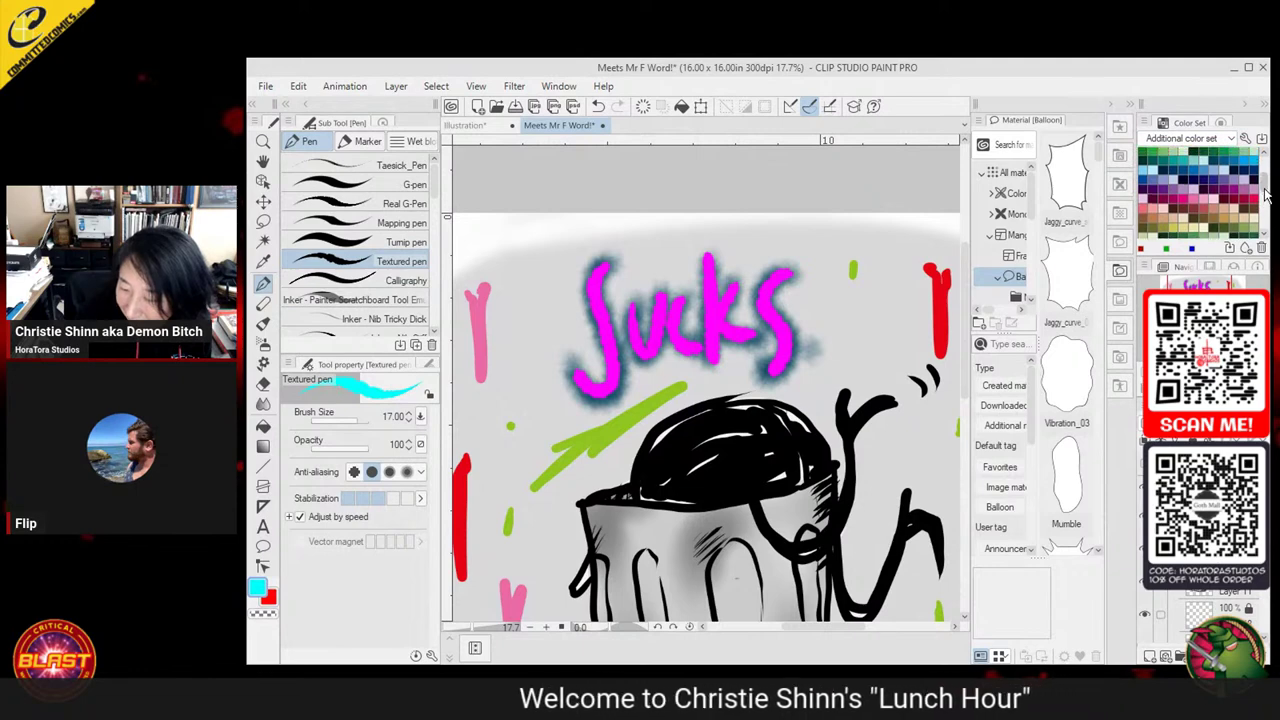
left_click(1214, 187)
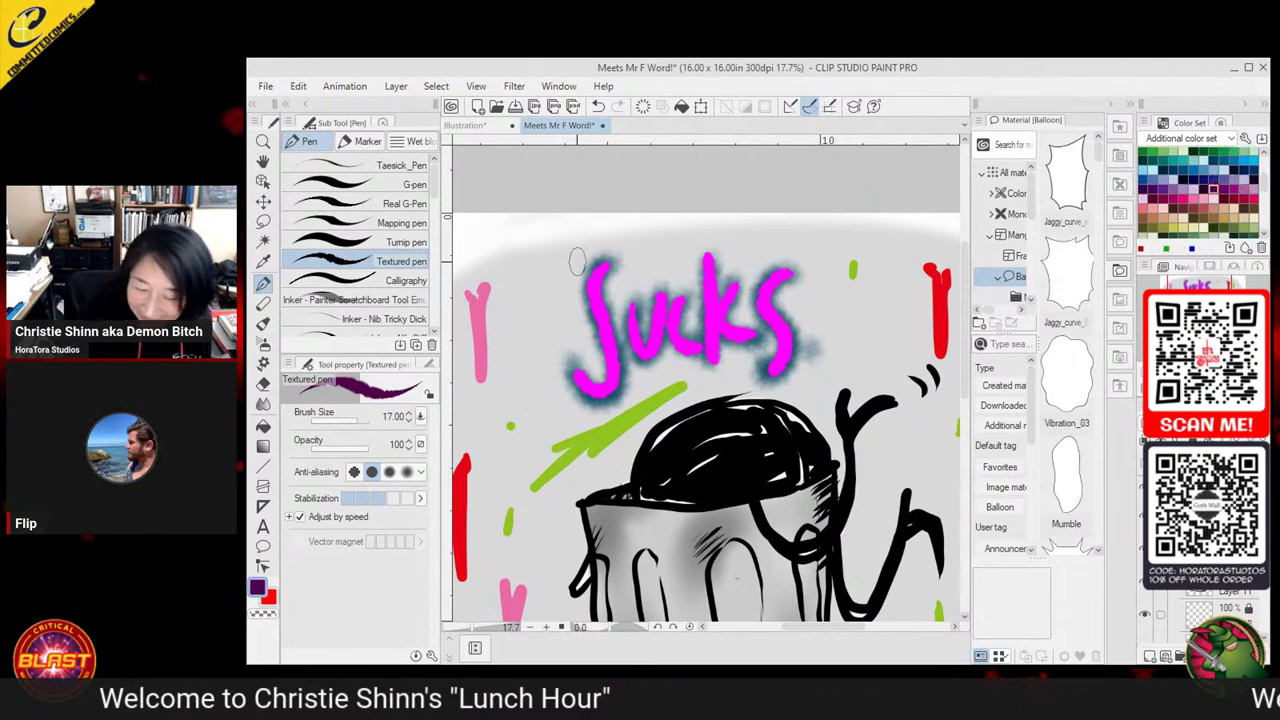
mouse_move(597, 256)
left_mouse_down()
mouse_move(601, 373)
mouse_move(571, 356)
mouse_move(569, 379)
mouse_move(584, 406)
mouse_move(617, 398)
left_mouse_up()
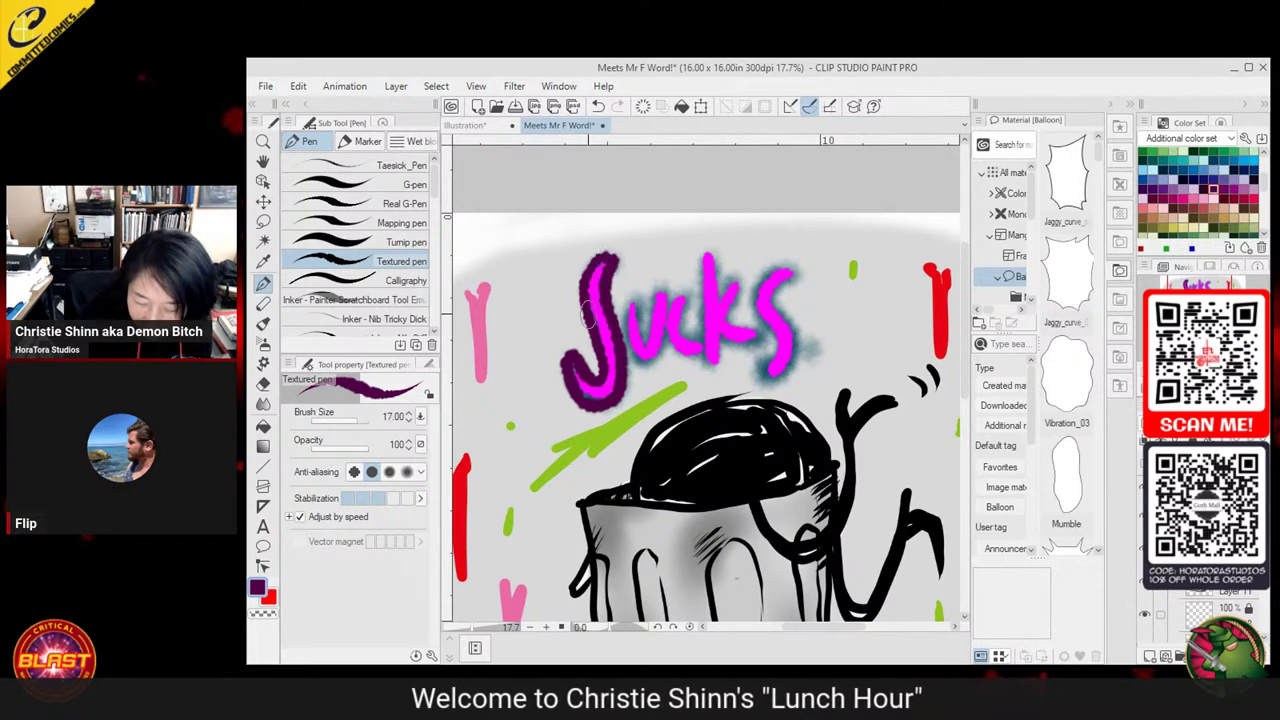
left_click_drag(572, 374, 594, 403)
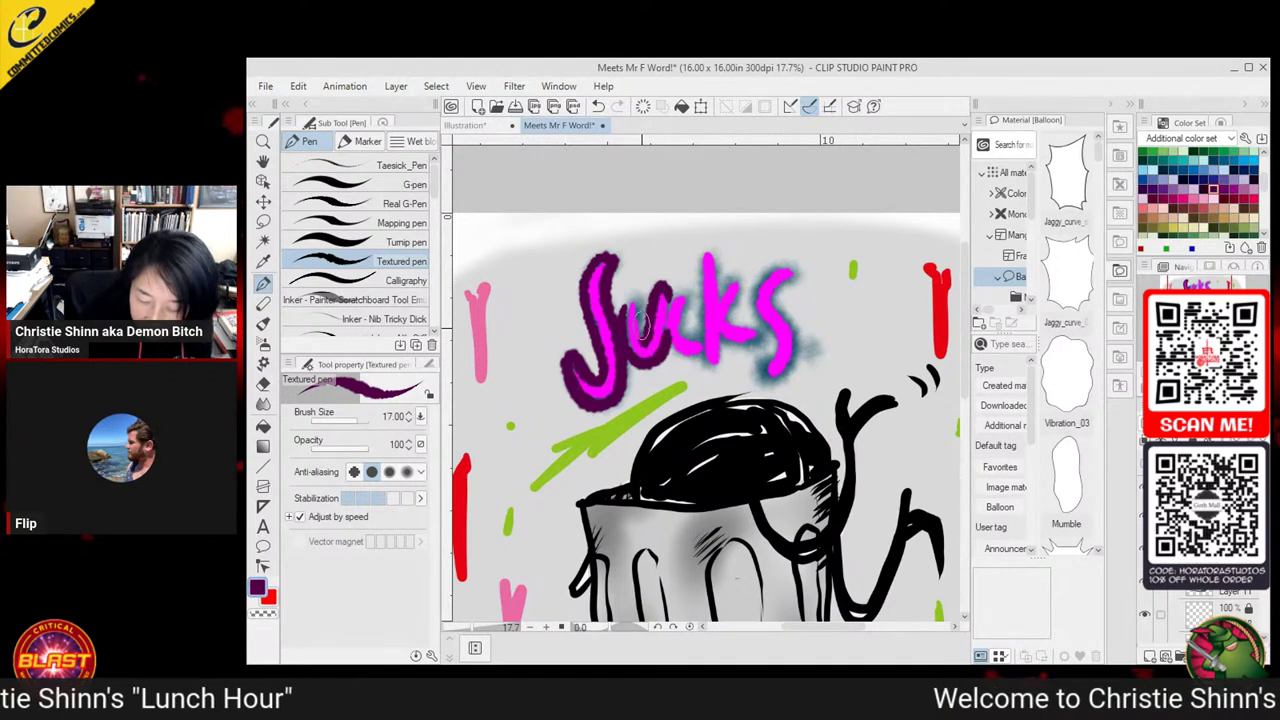
mouse_move(650, 294)
left_mouse_down()
mouse_move(630, 348)
mouse_move(628, 322)
mouse_move(678, 370)
mouse_move(670, 345)
mouse_move(697, 364)
mouse_move(697, 289)
mouse_move(684, 318)
left_mouse_up()
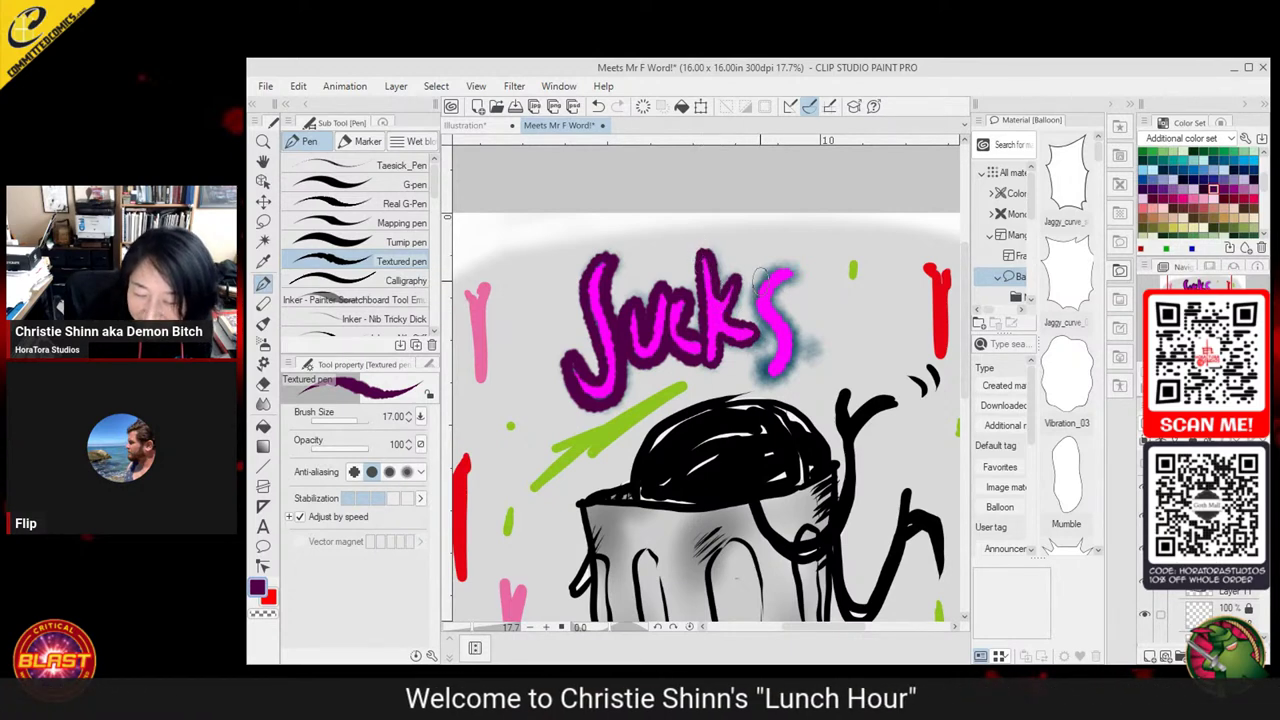
mouse_move(754, 300)
left_mouse_down()
mouse_move(768, 322)
mouse_move(762, 372)
mouse_move(797, 350)
left_mouse_up()
left_click_drag(798, 272, 762, 280)
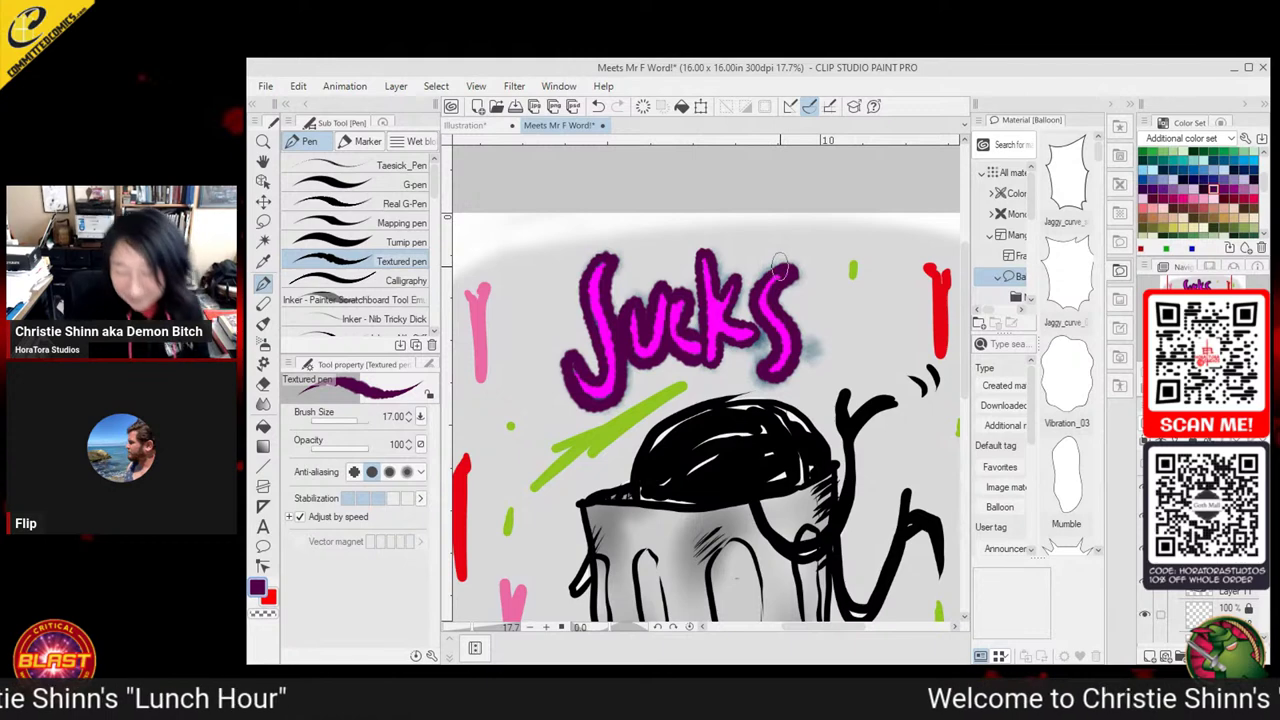
key("ctrl+s")
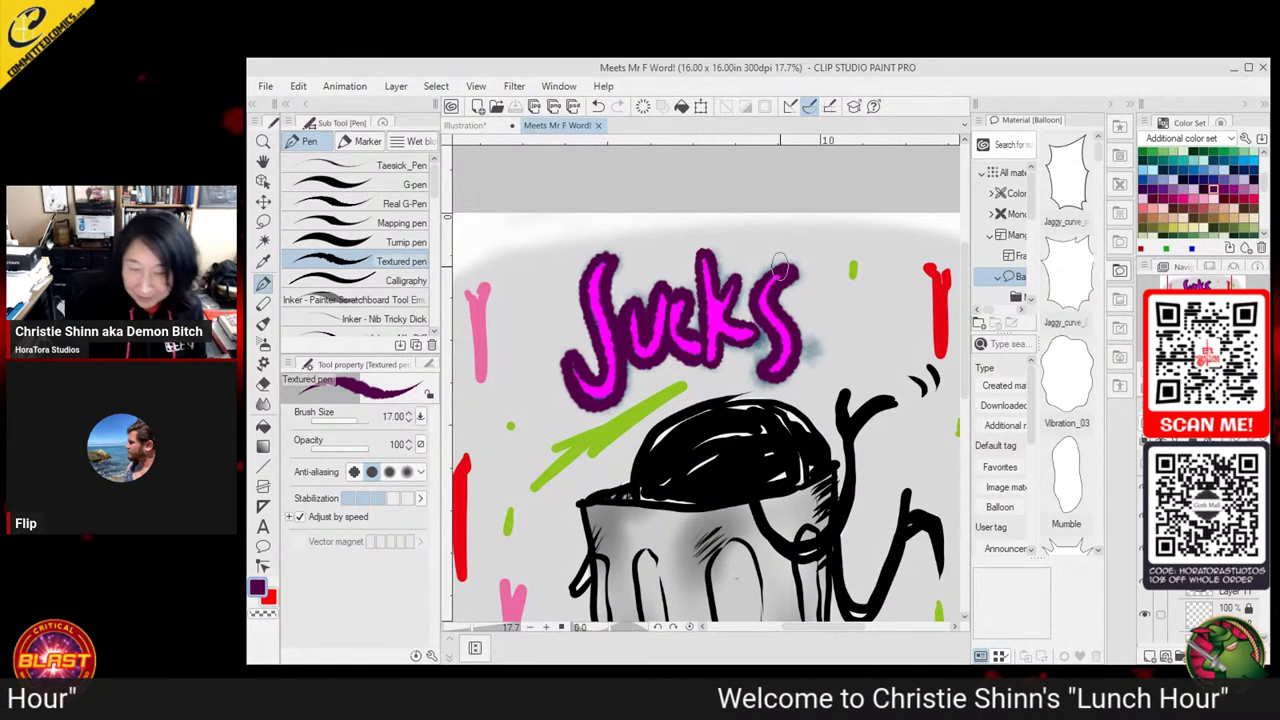
scroll(691, 498, "down", 5)
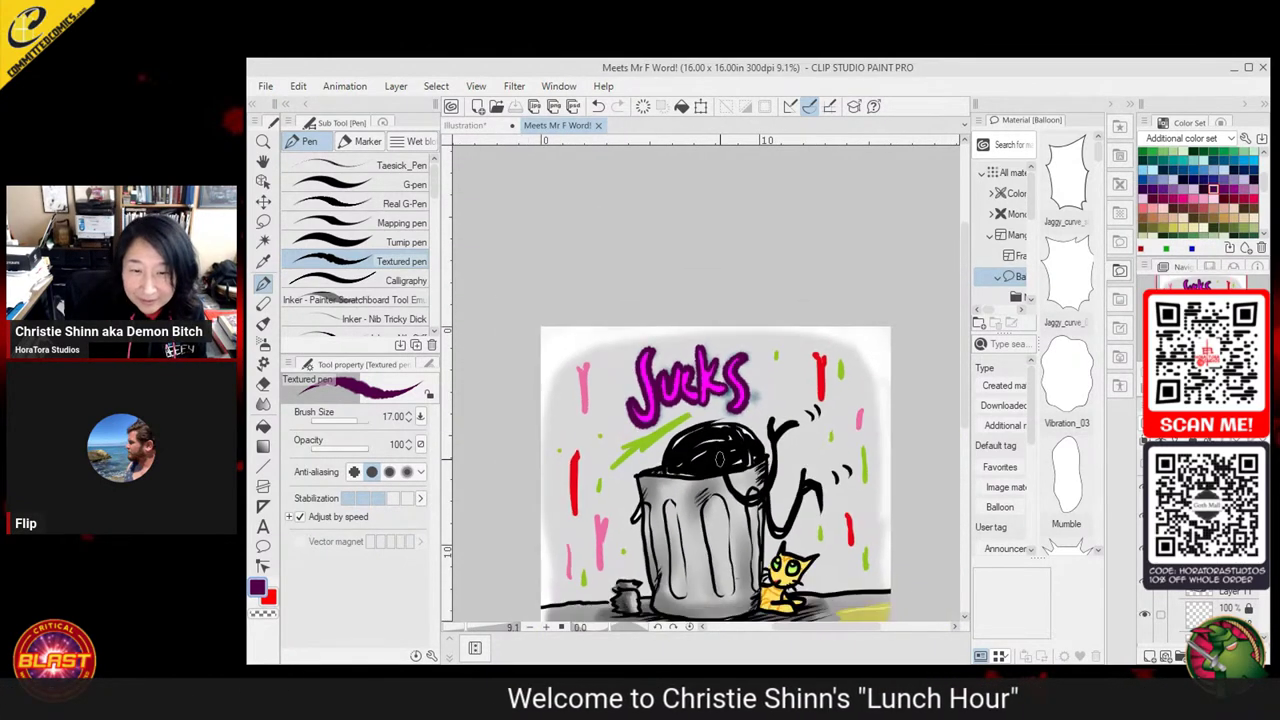
scroll(691, 498, "up", 3)
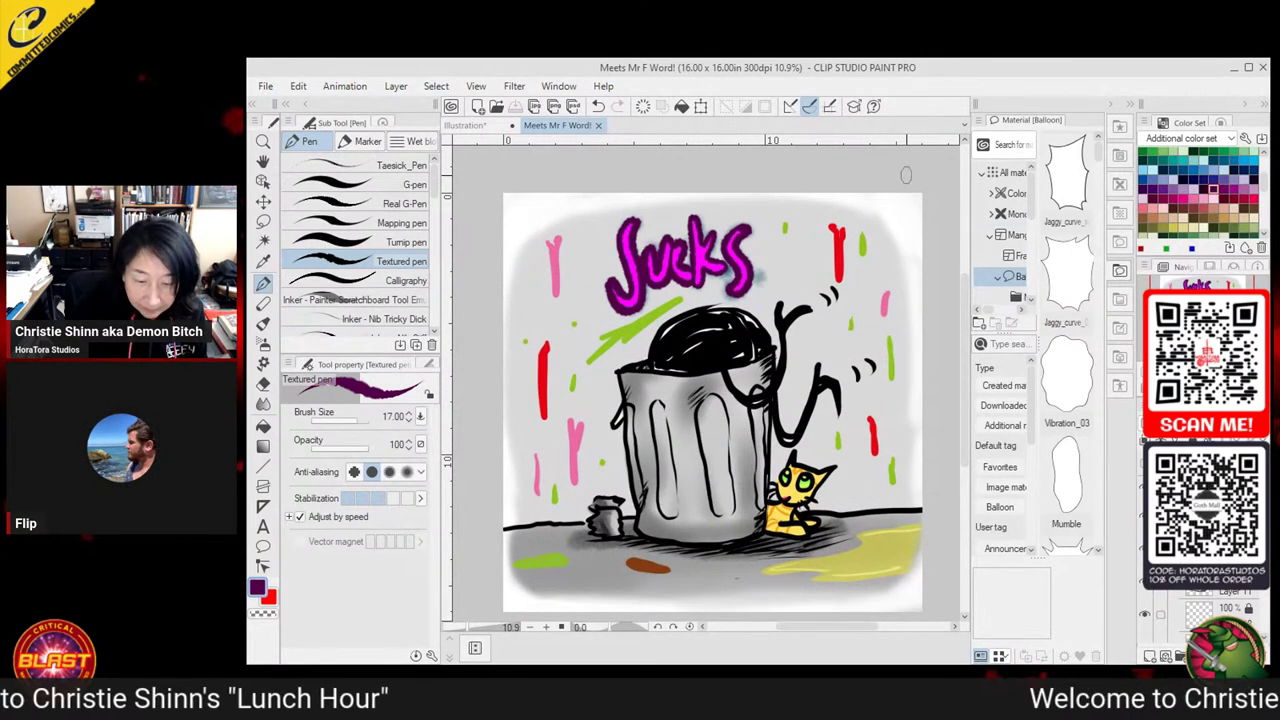
Export the trash can page with the outlined "Sucks" lettering as a JPEG at quality 100 and 100% scale
left_click(266, 87)
mouse_move(337, 258)
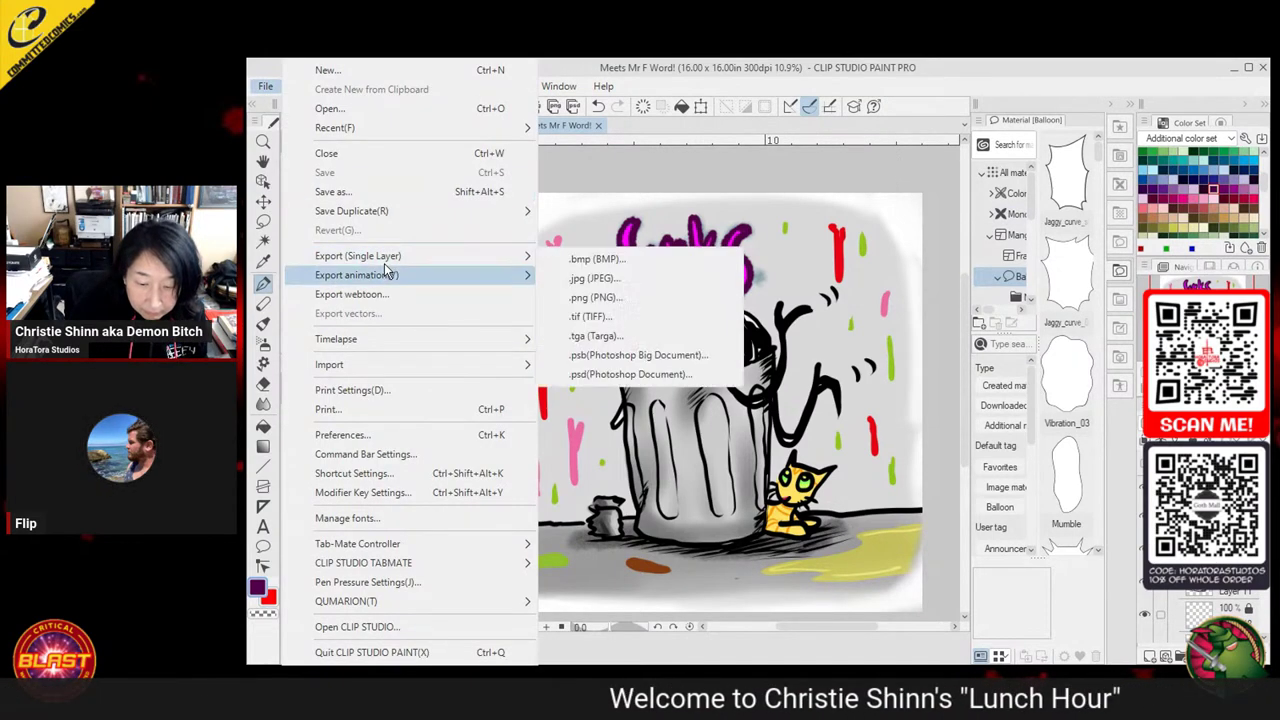
left_click(574, 282)
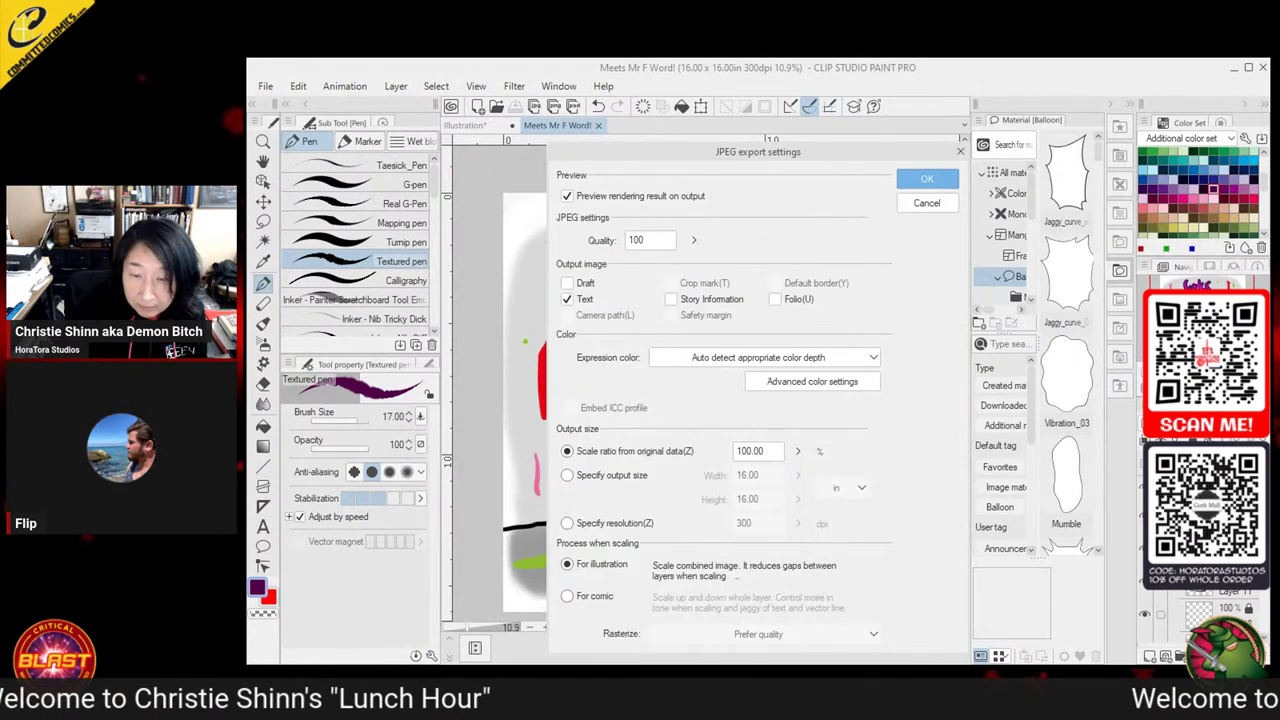
key("Return")
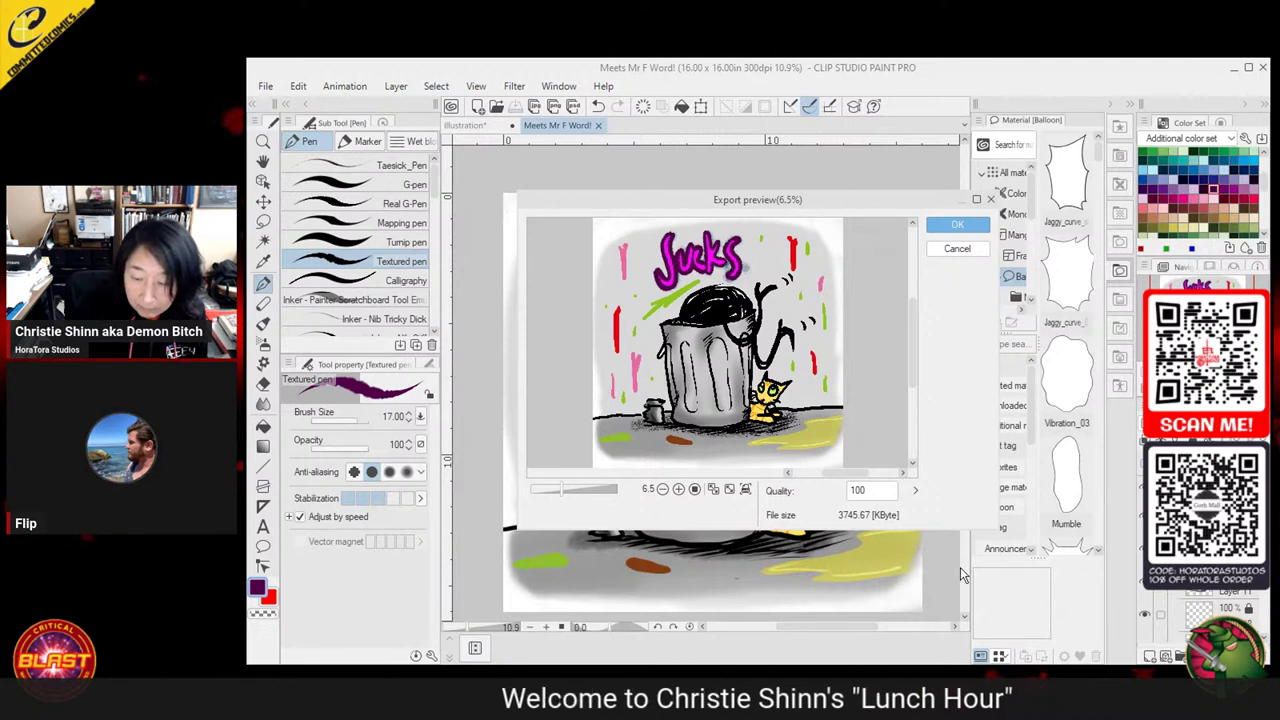
left_click(957, 224)
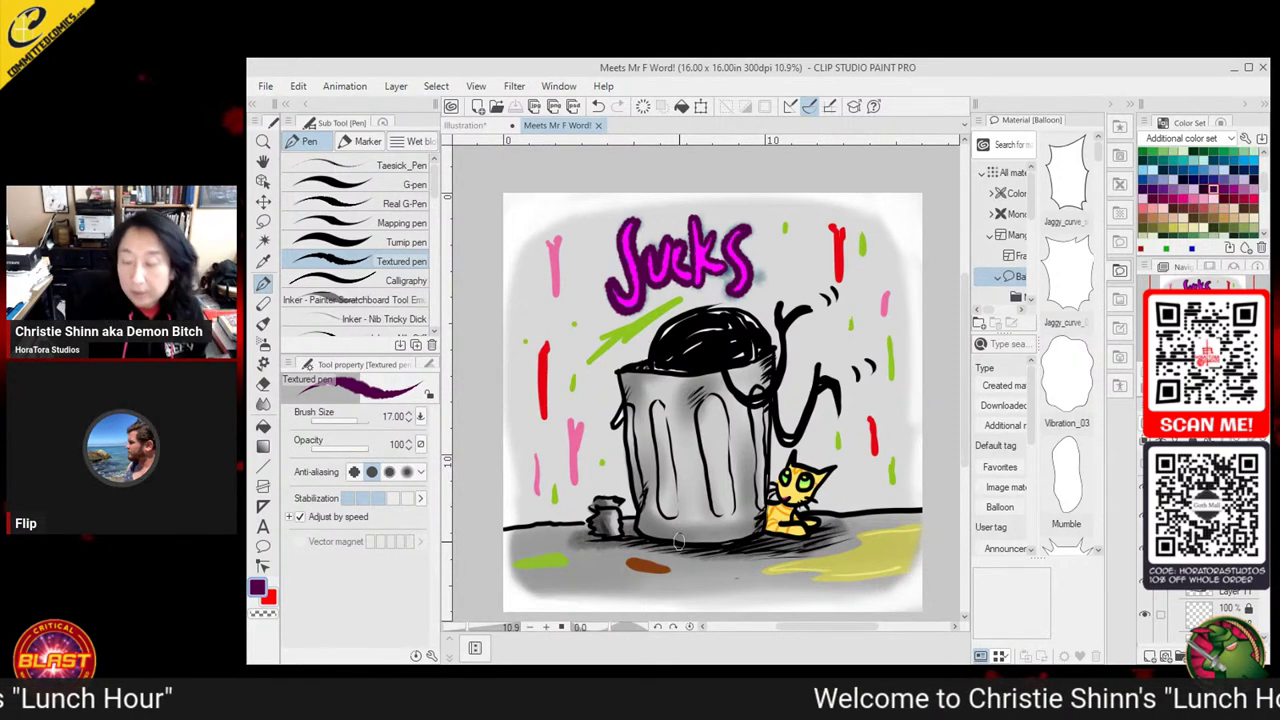
Switch to the uncolored street page with the running character, add a new layer and choose a gray color
left_click(1175, 487)
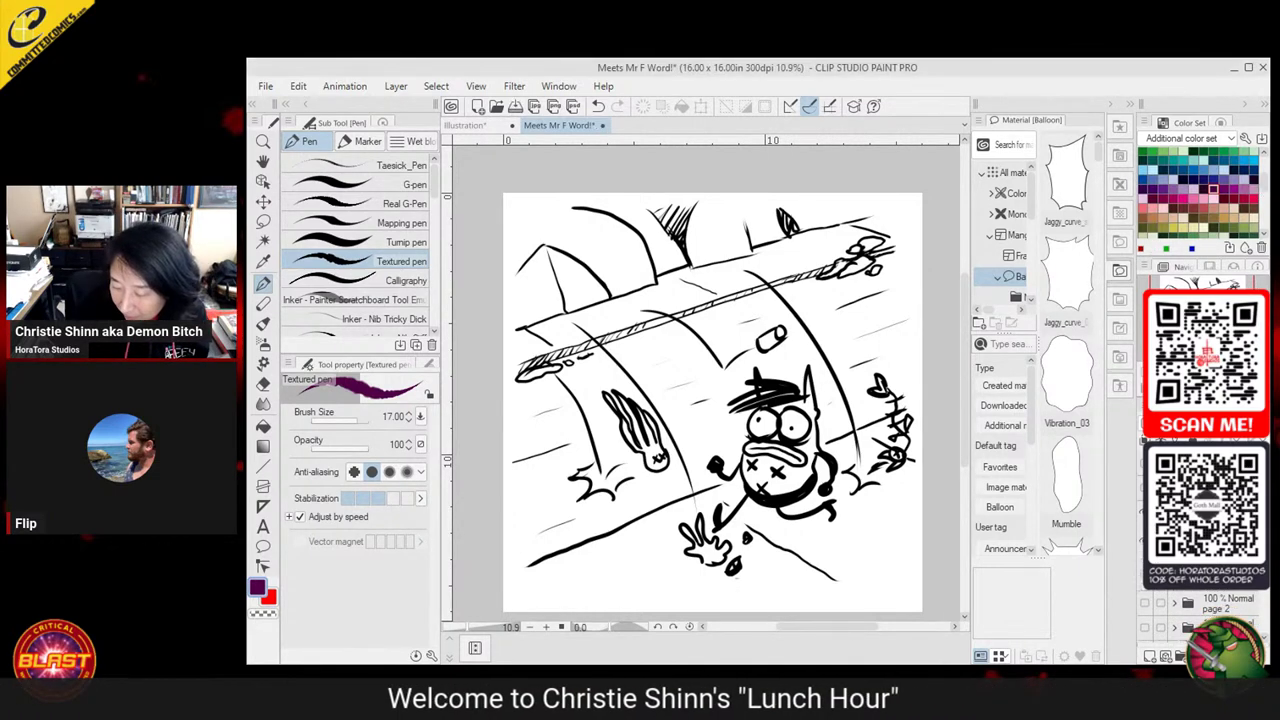
left_click(1148, 656)
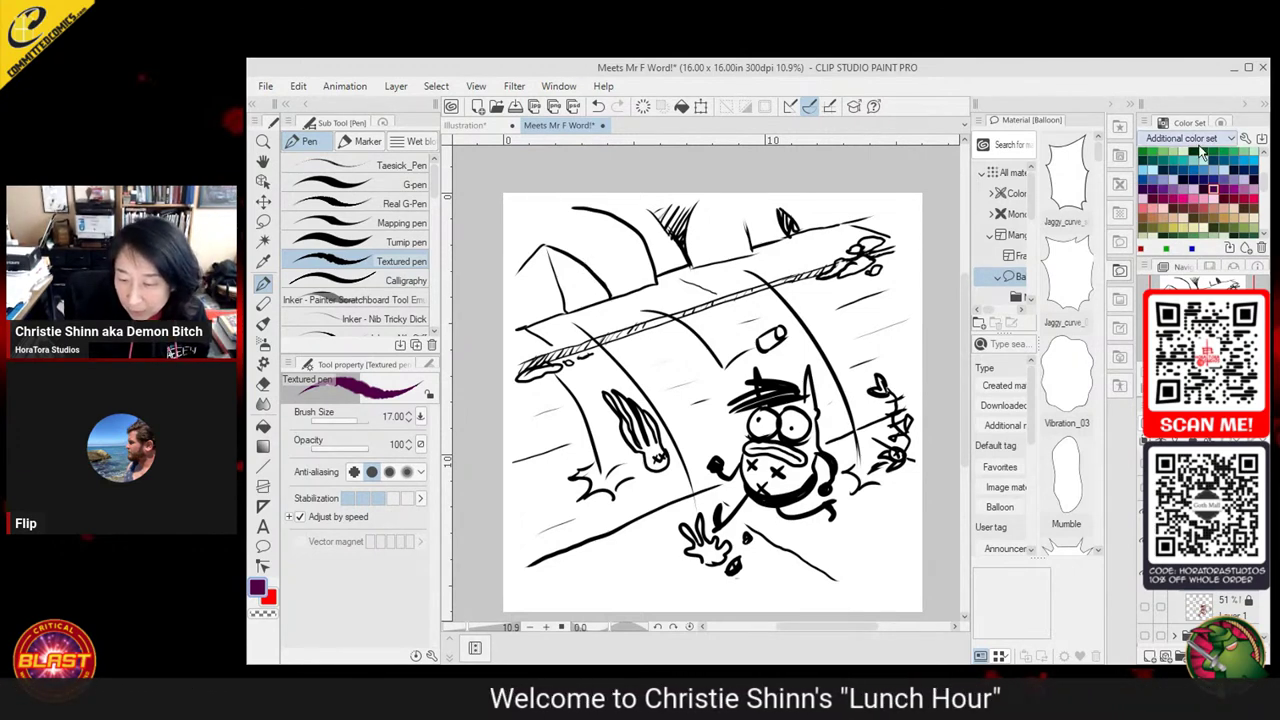
left_click_drag(1263, 182, 1263, 158)
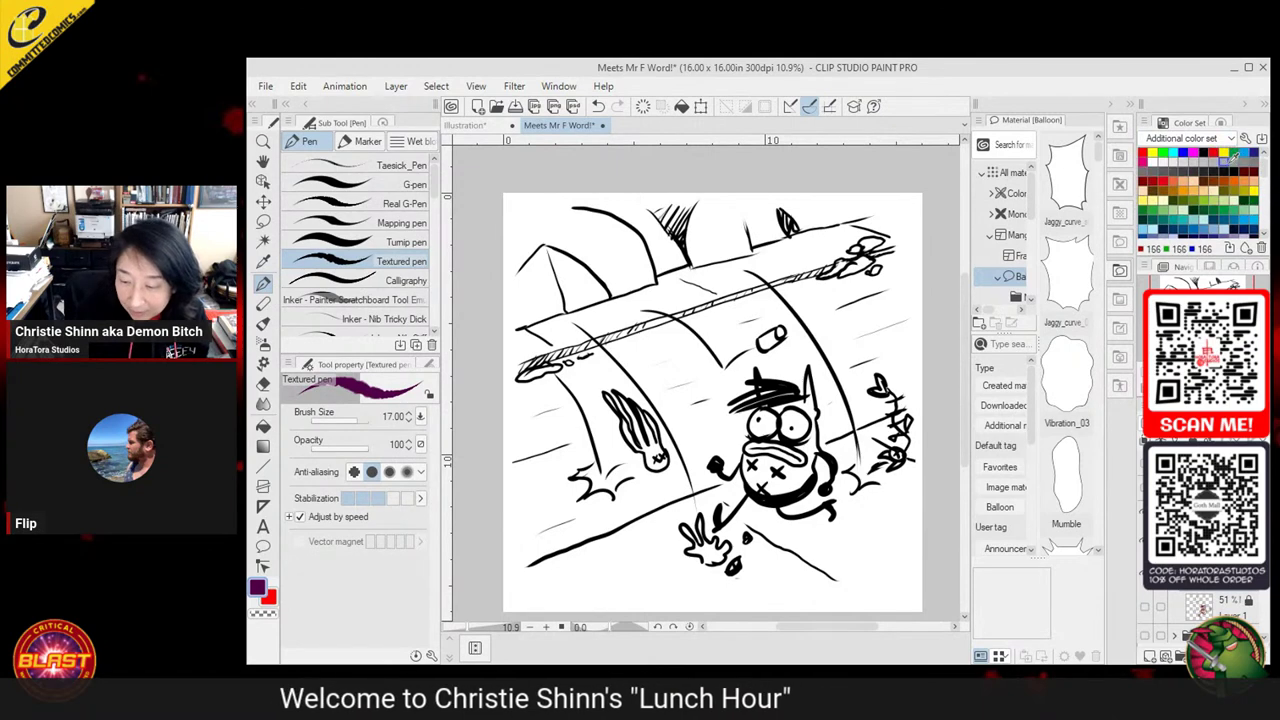
left_click(1143, 171)
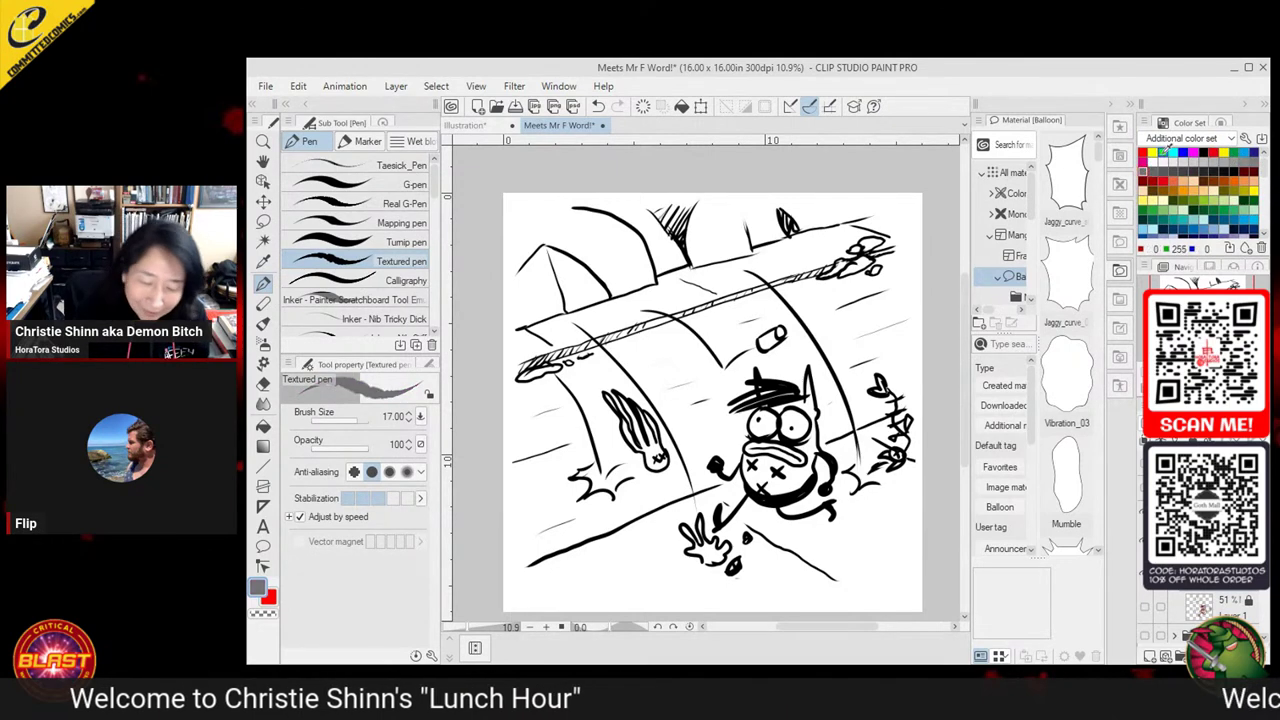
Lasso the street and the upper sidewalk, fill both with two passes of gray at opacity 42, deselect and save
left_click(264, 222)
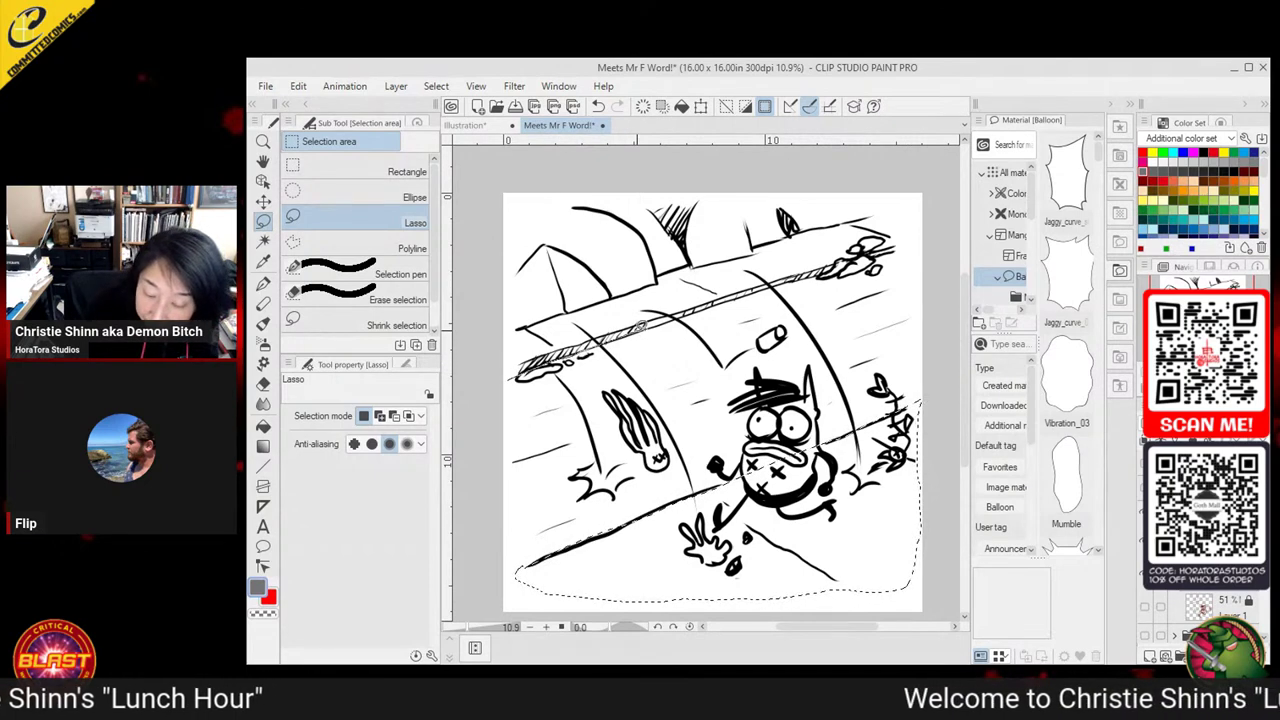
mouse_move(858, 258)
left_mouse_down()
mouse_move(920, 242)
mouse_move(914, 214)
mouse_move(845, 217)
mouse_move(634, 285)
mouse_move(566, 314)
mouse_move(510, 358)
mouse_move(510, 378)
left_mouse_up()
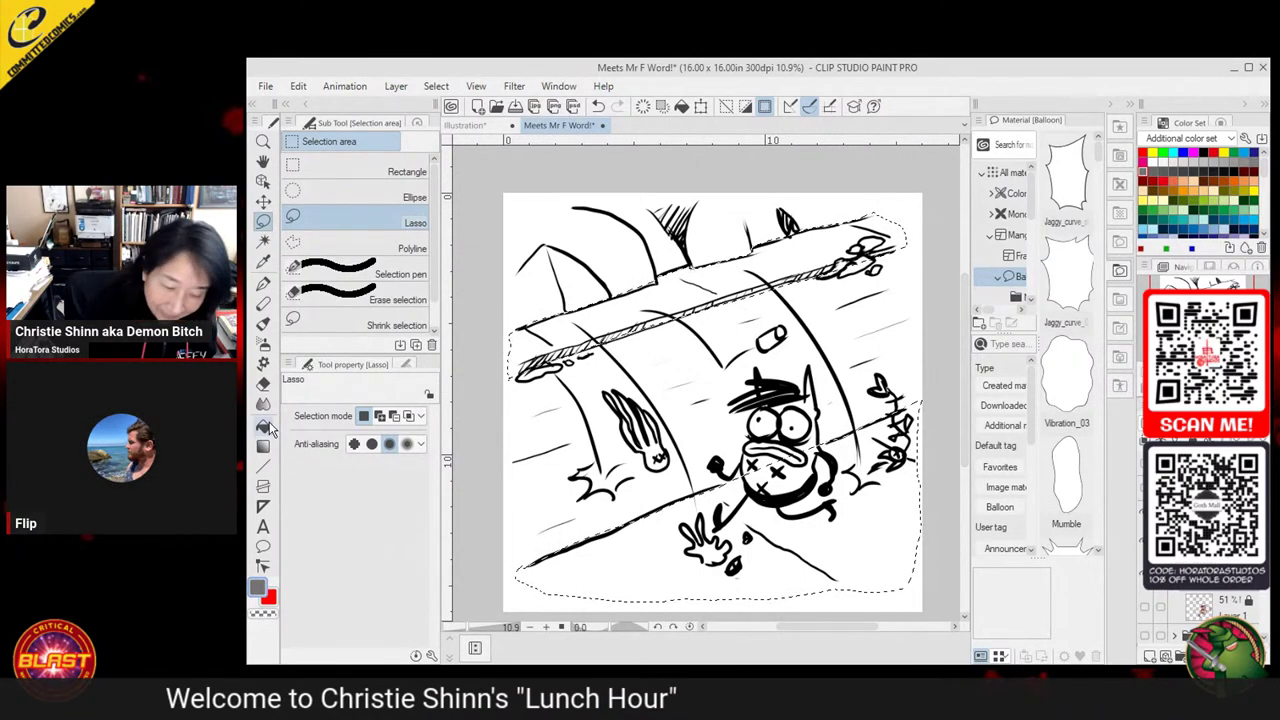
left_click(263, 425)
left_click(877, 491)
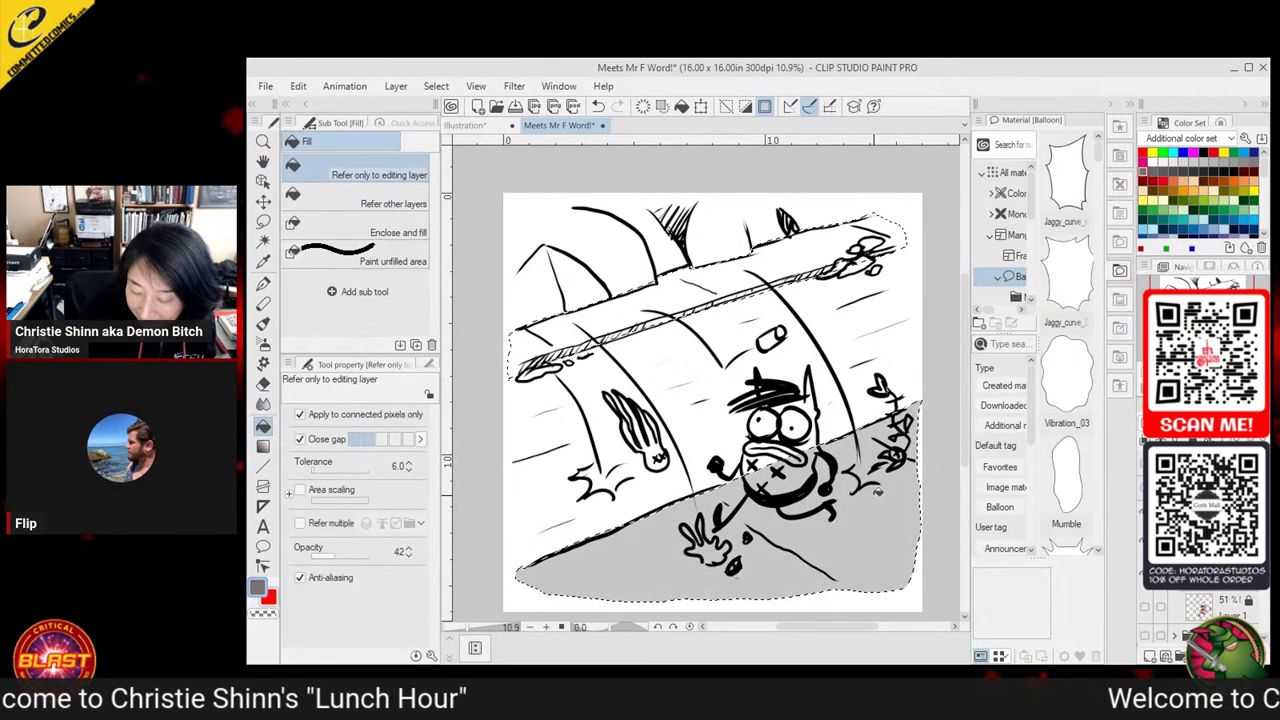
left_click(806, 262)
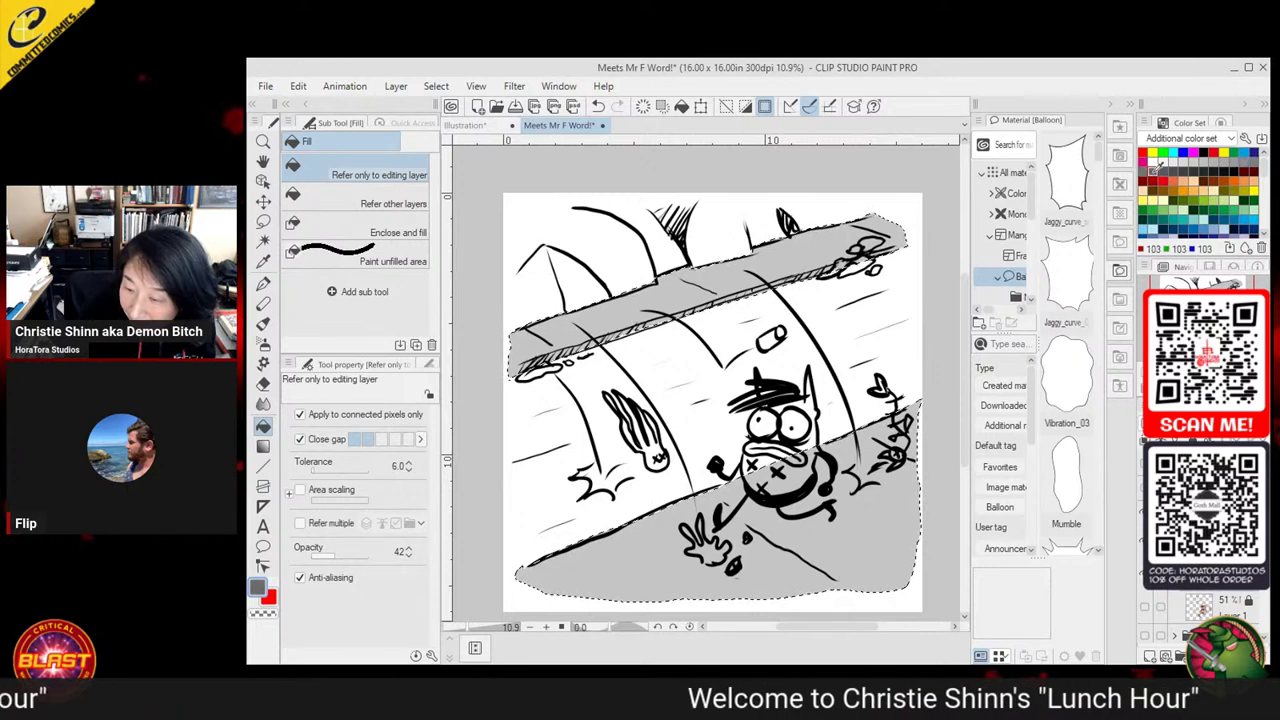
left_click(862, 242)
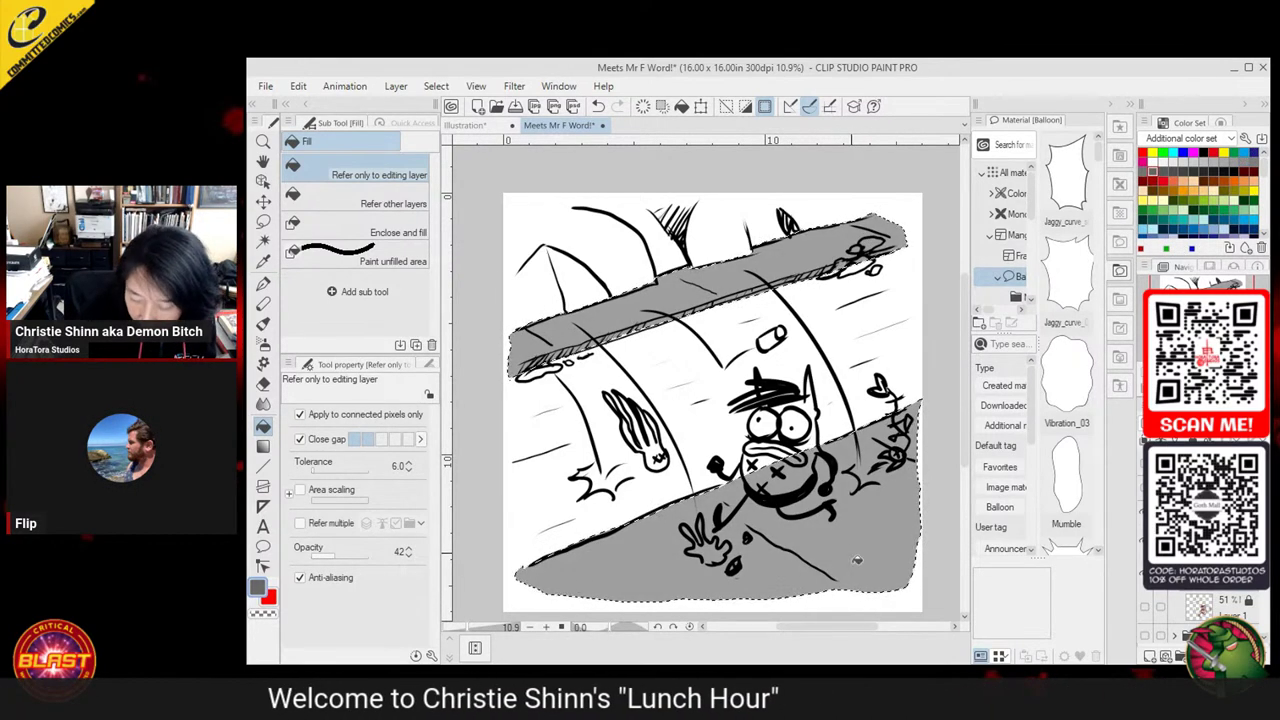
left_click(263, 221)
left_click(627, 273)
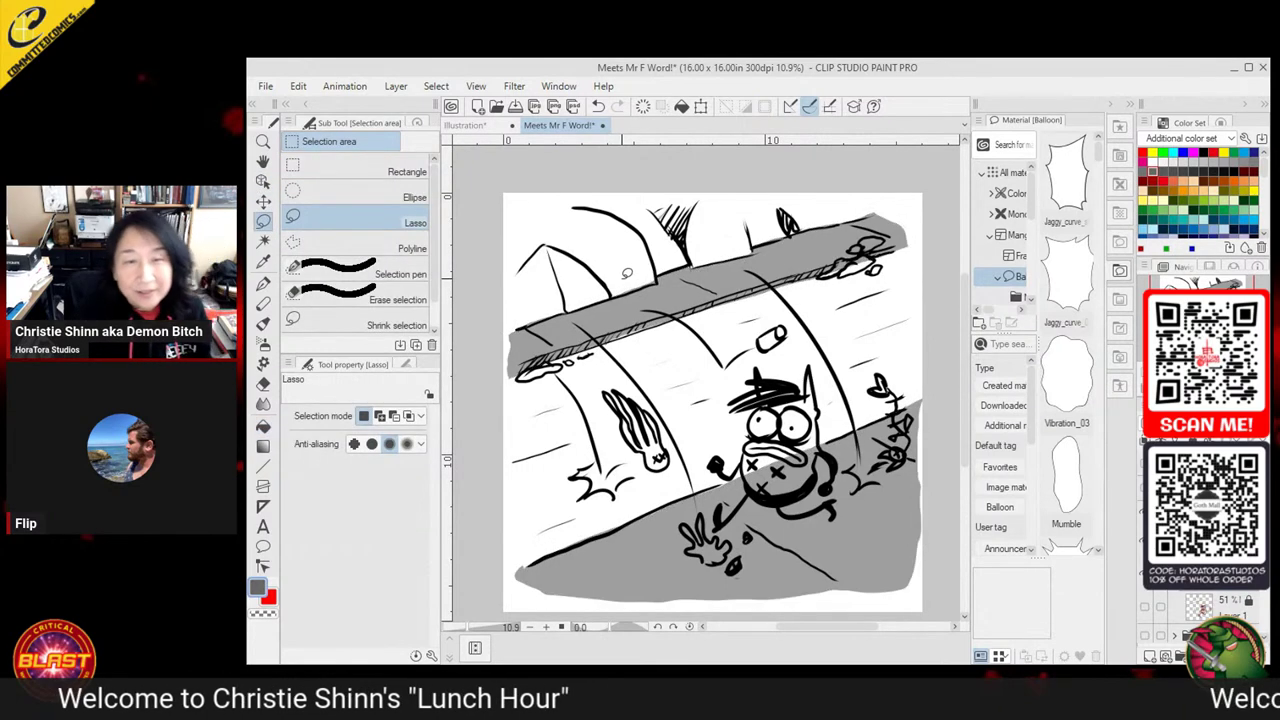
key("ctrl+s")
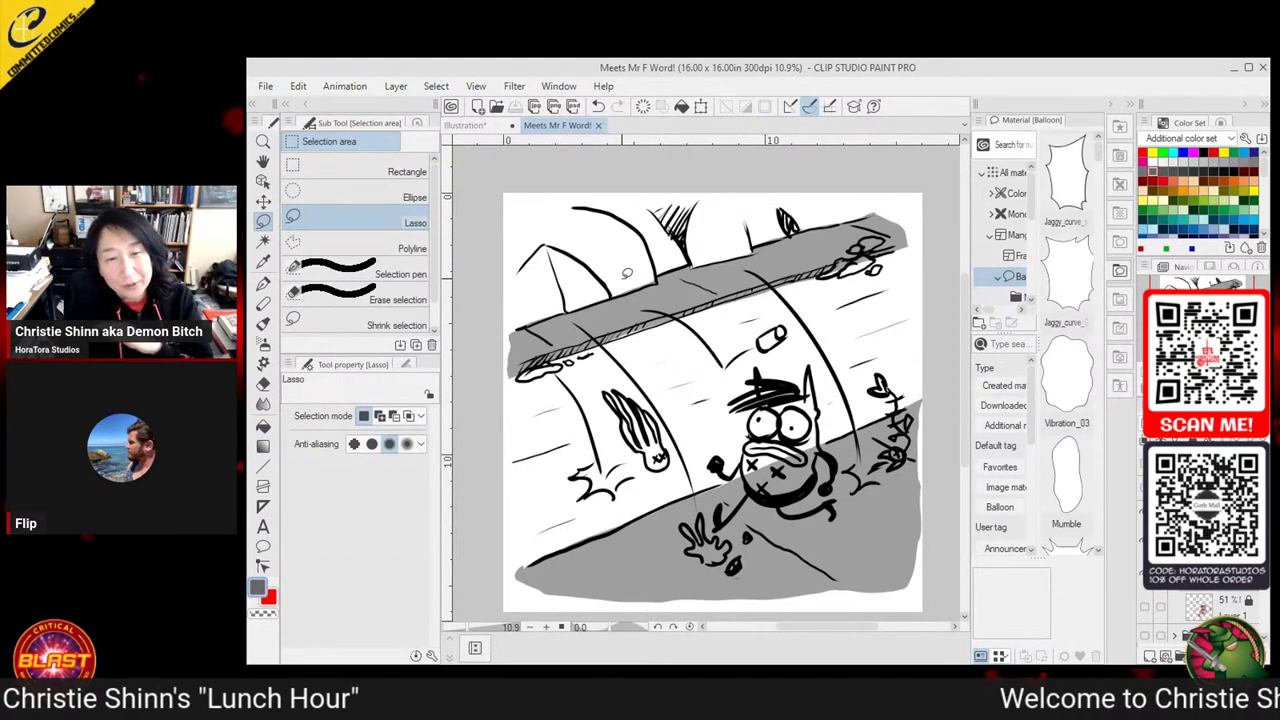
Shade the street's upper edge, its diagonal crack and the ground by the fish bones in gray with the Textured pen at size 17
left_click(264, 142)
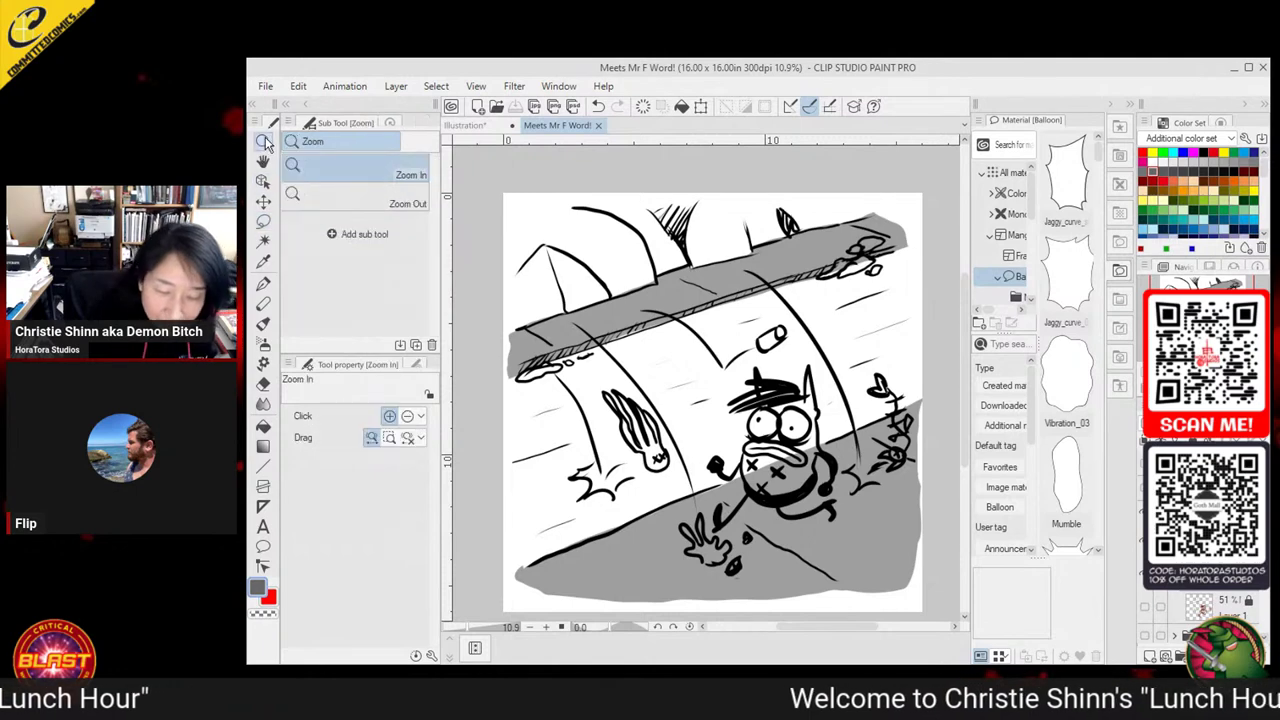
left_click_drag(805, 468, 819, 458)
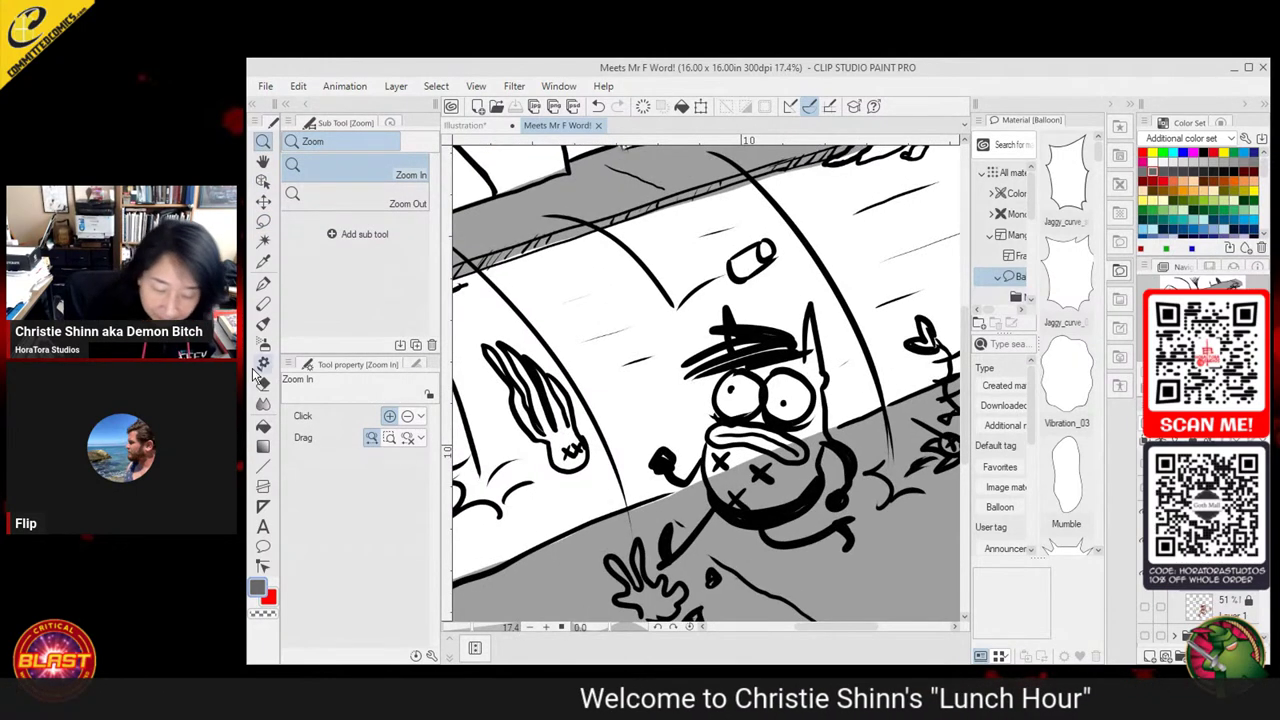
left_click(260, 286)
left_click_drag(688, 487, 733, 497)
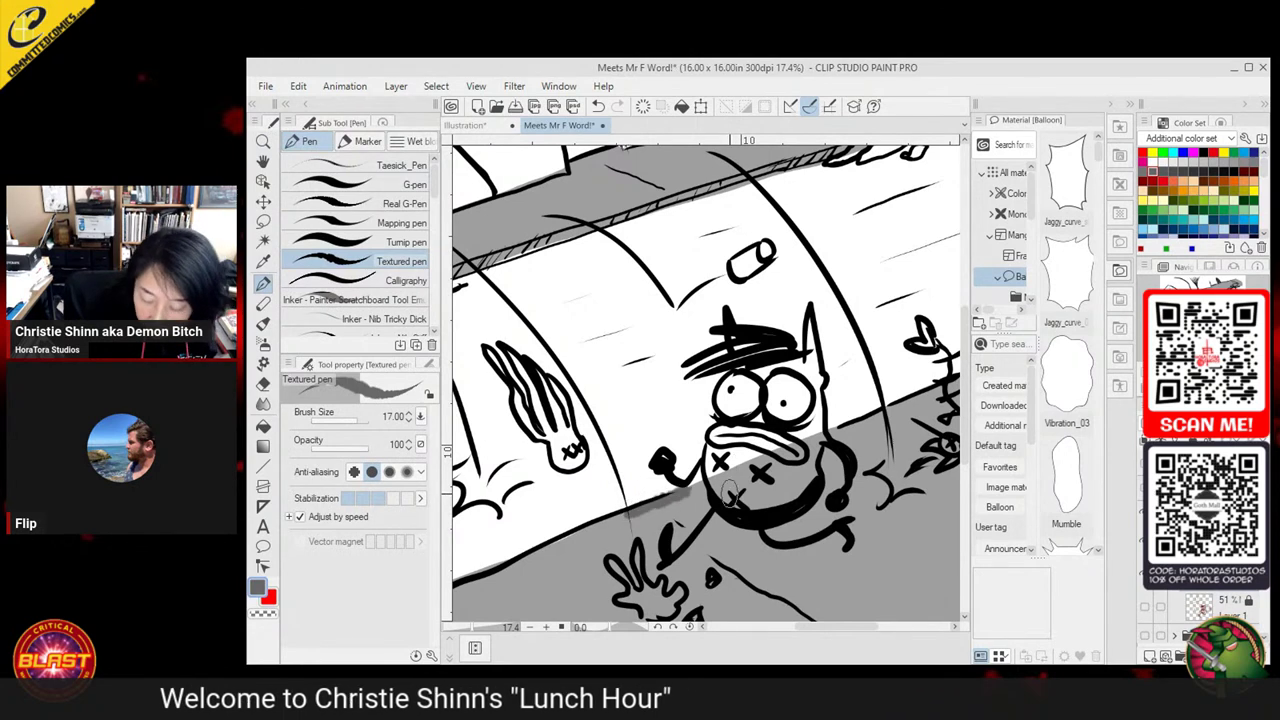
mouse_move(755, 556)
left_mouse_down()
mouse_move(656, 416)
mouse_move(778, 490)
left_mouse_up()
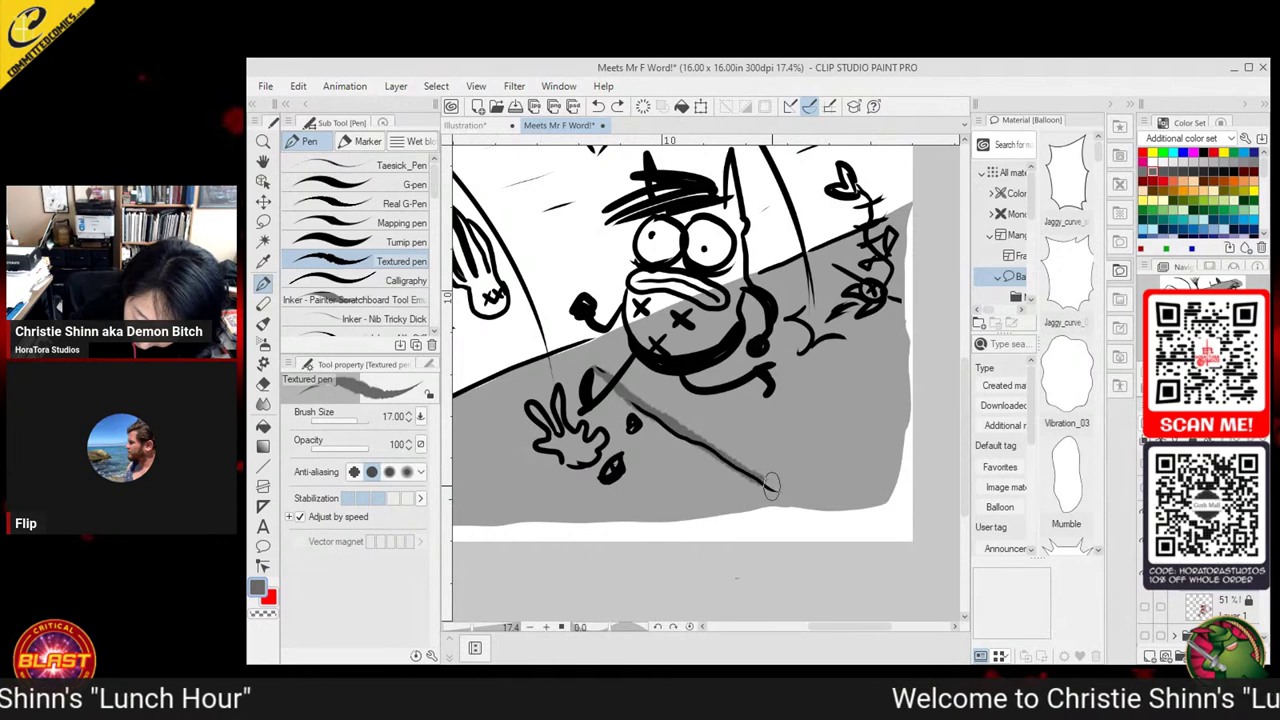
left_click_drag(836, 260, 806, 360)
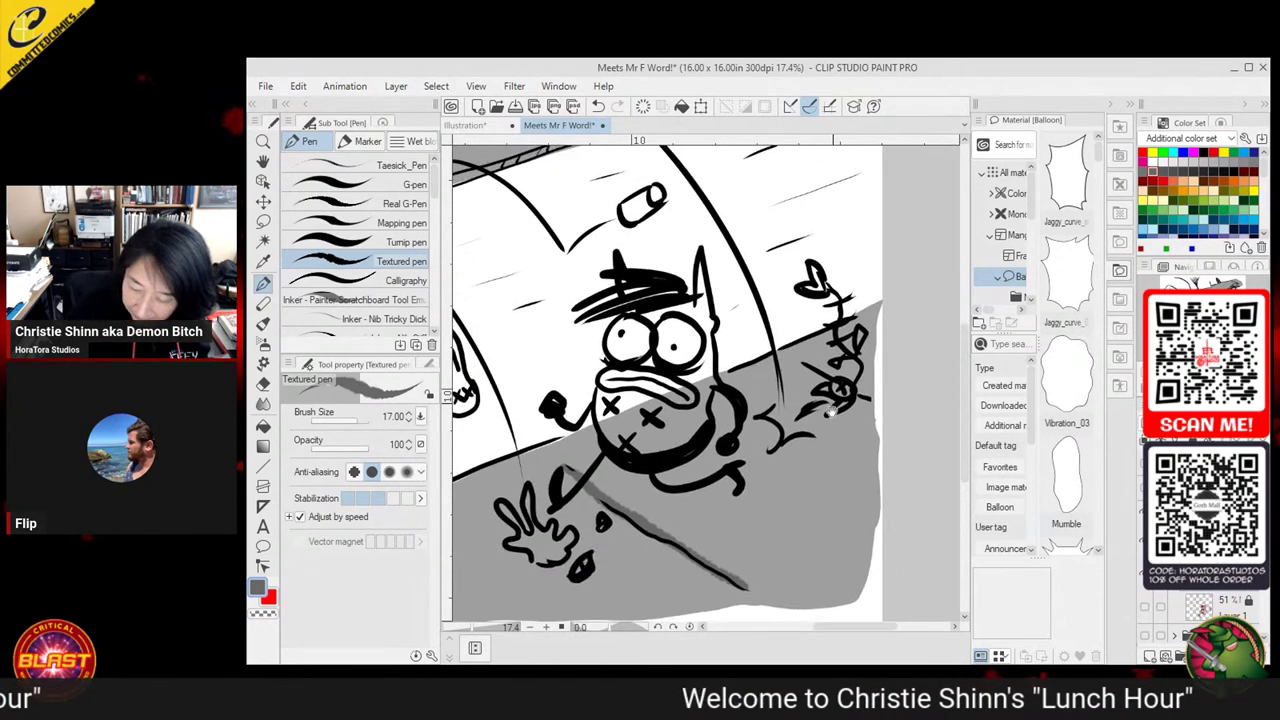
left_click_drag(723, 301, 686, 412)
Shade the upper sidewalk's cracks and hatched curb edge in gray with the Textured pen at size 17
left_click_drag(800, 157, 850, 276)
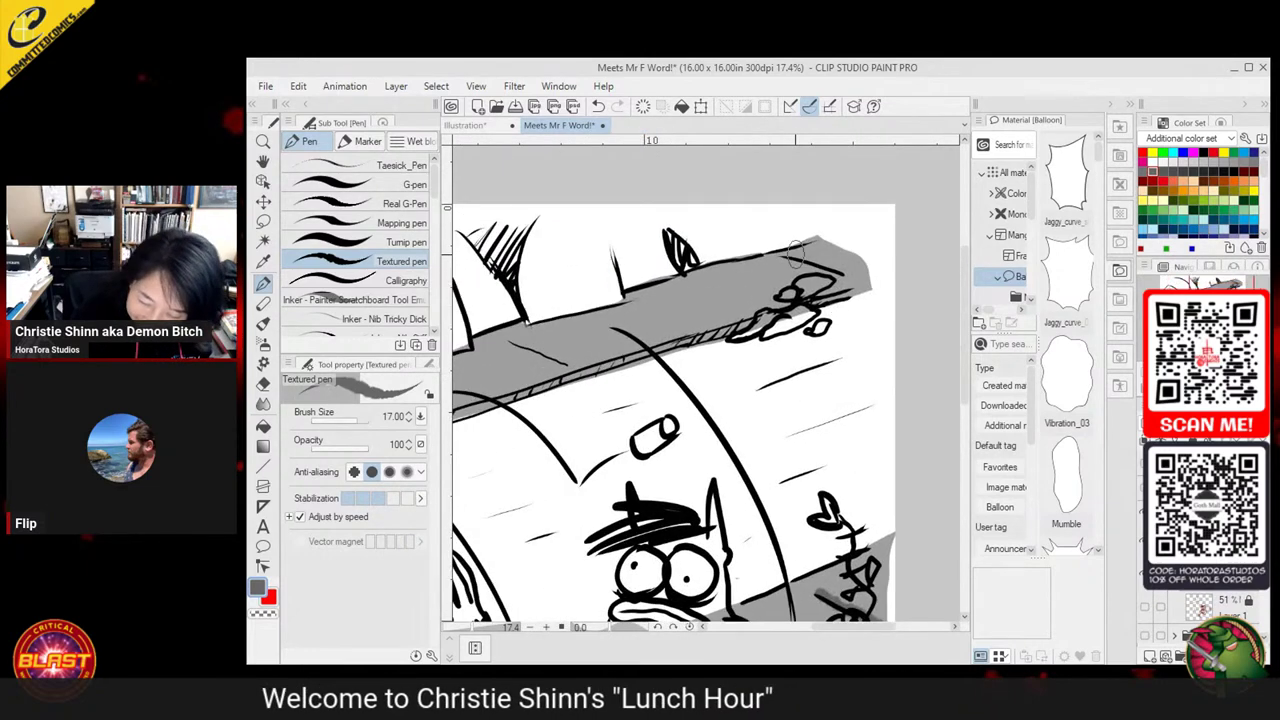
left_click_drag(511, 340, 567, 363)
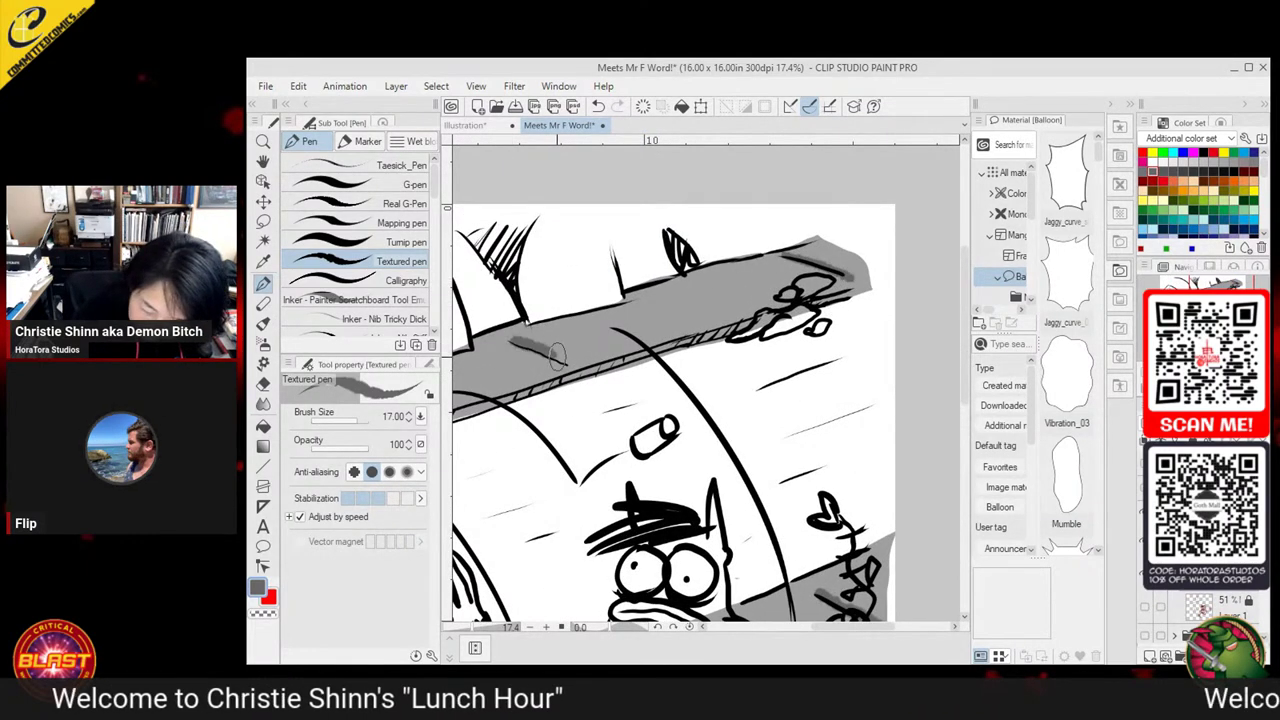
left_click_drag(630, 450, 812, 487)
left_click_drag(539, 466, 664, 418)
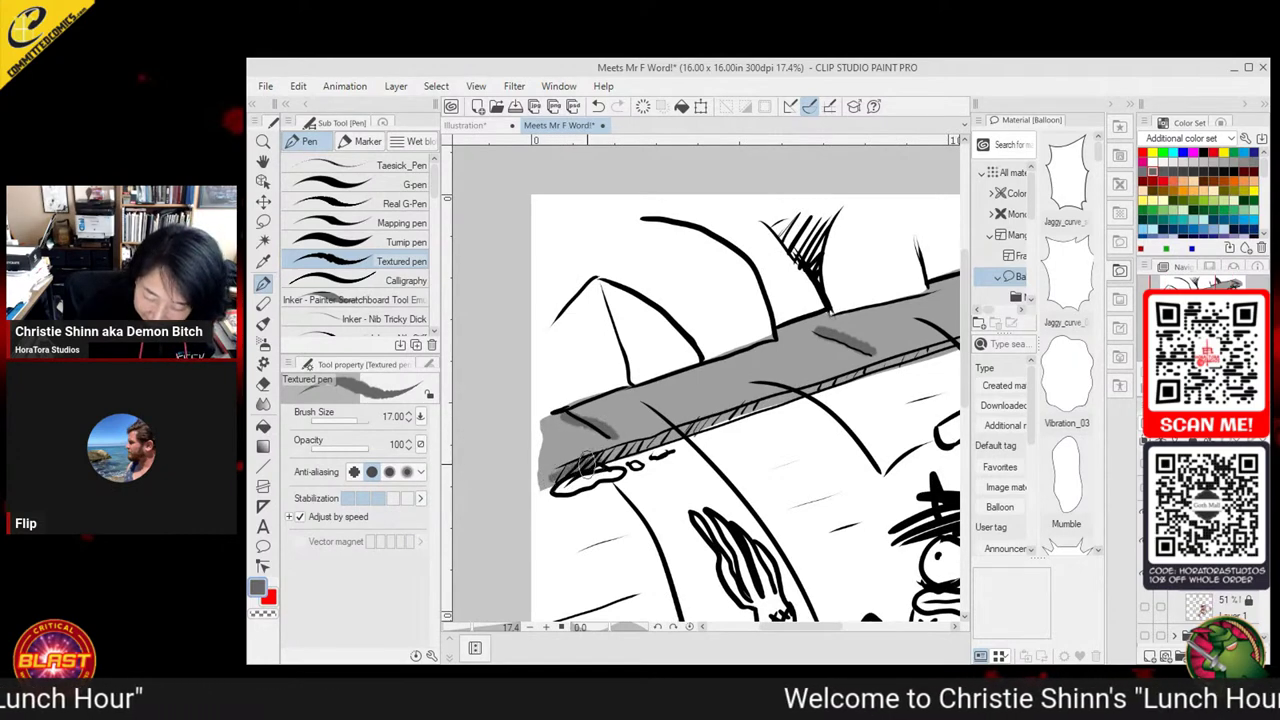
left_click_drag(587, 461, 655, 451)
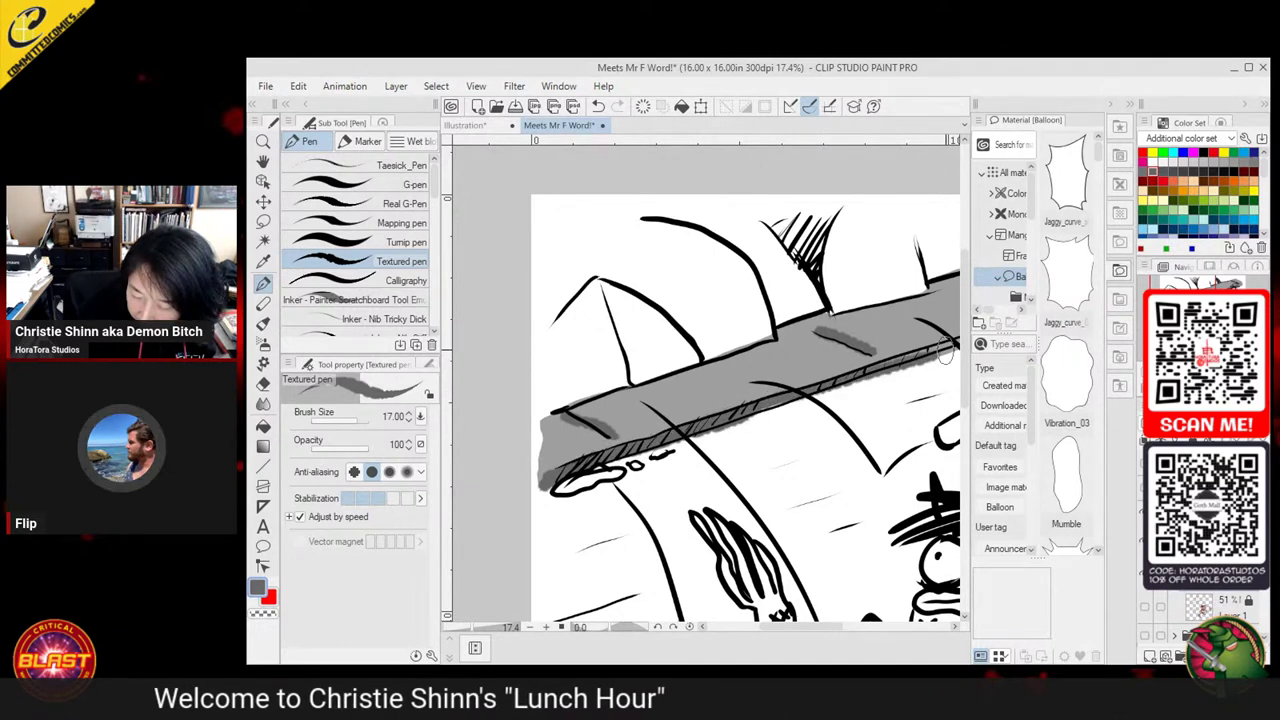
left_click_drag(888, 381, 693, 471)
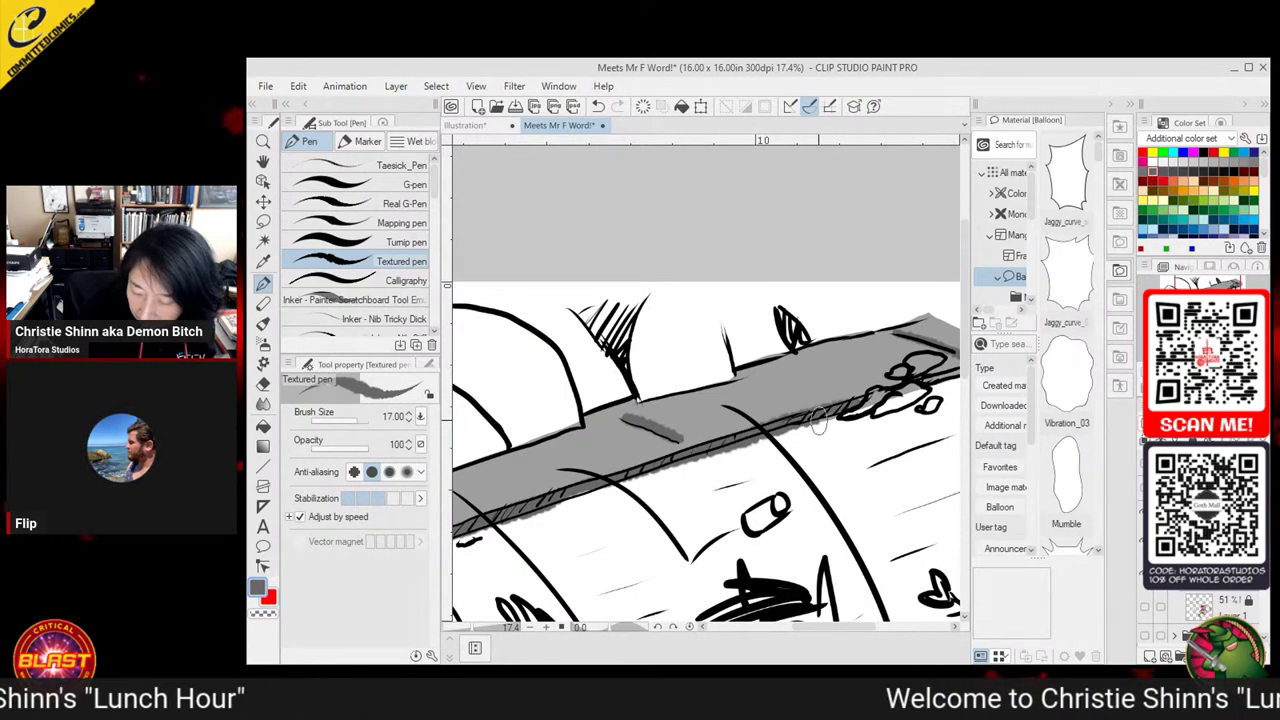
Lasso the upper part of the white area along the underside of the sidewalk's curb
mouse_move(912, 421)
left_mouse_down()
mouse_move(845, 446)
mouse_move(854, 377)
mouse_move(908, 257)
left_mouse_up()
mouse_move(670, 615)
left_mouse_down()
mouse_move(745, 422)
mouse_move(830, 485)
left_mouse_up()
scroll(830, 484, "up", 8)
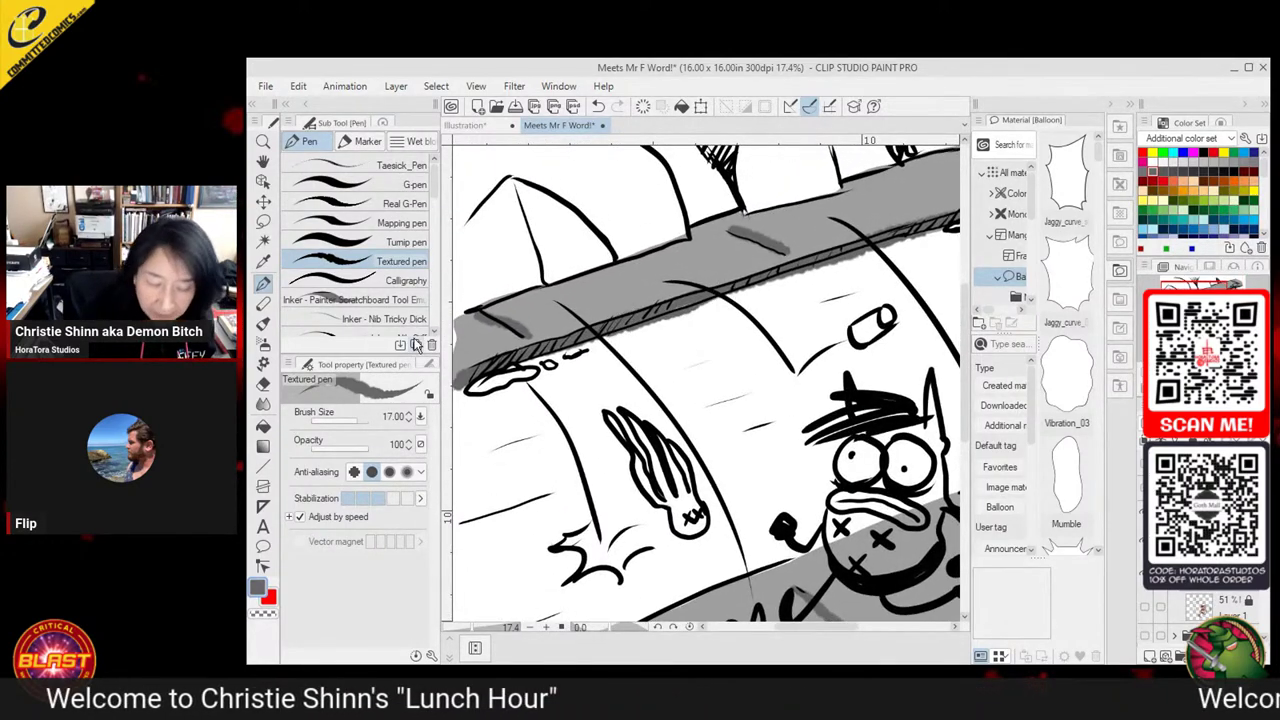
left_click(265, 223)
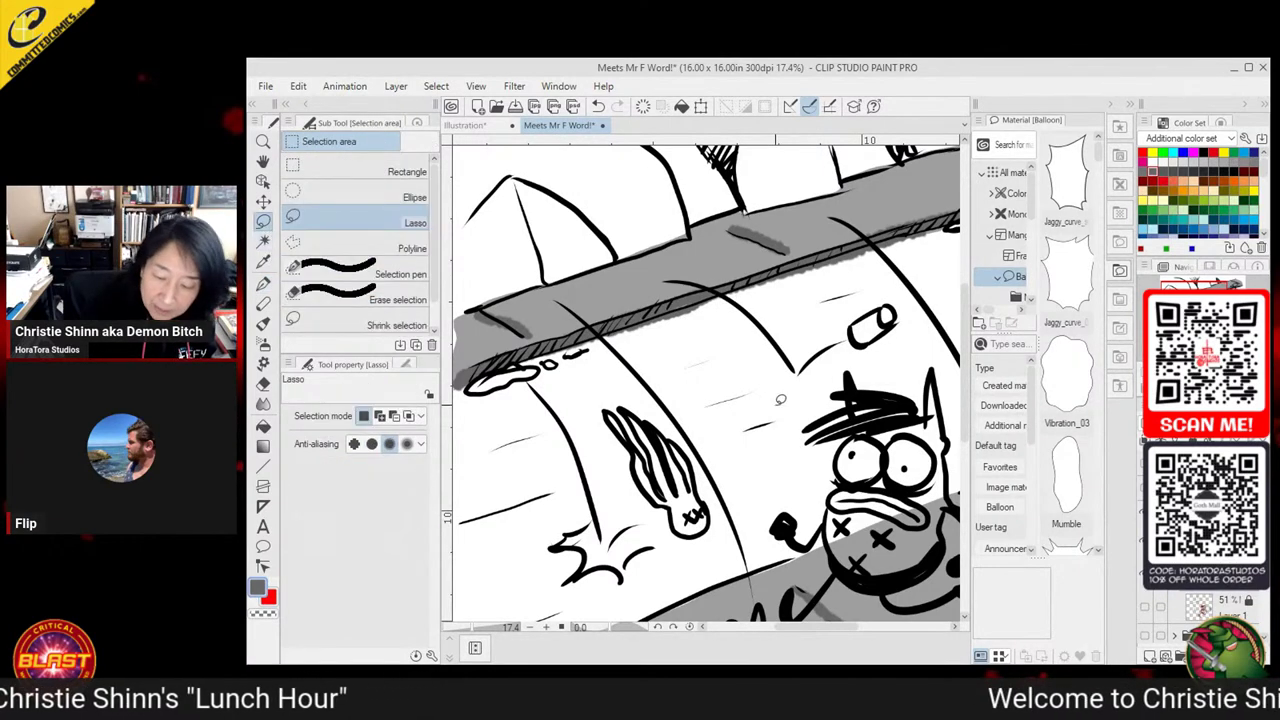
left_click_drag(778, 404, 808, 454)
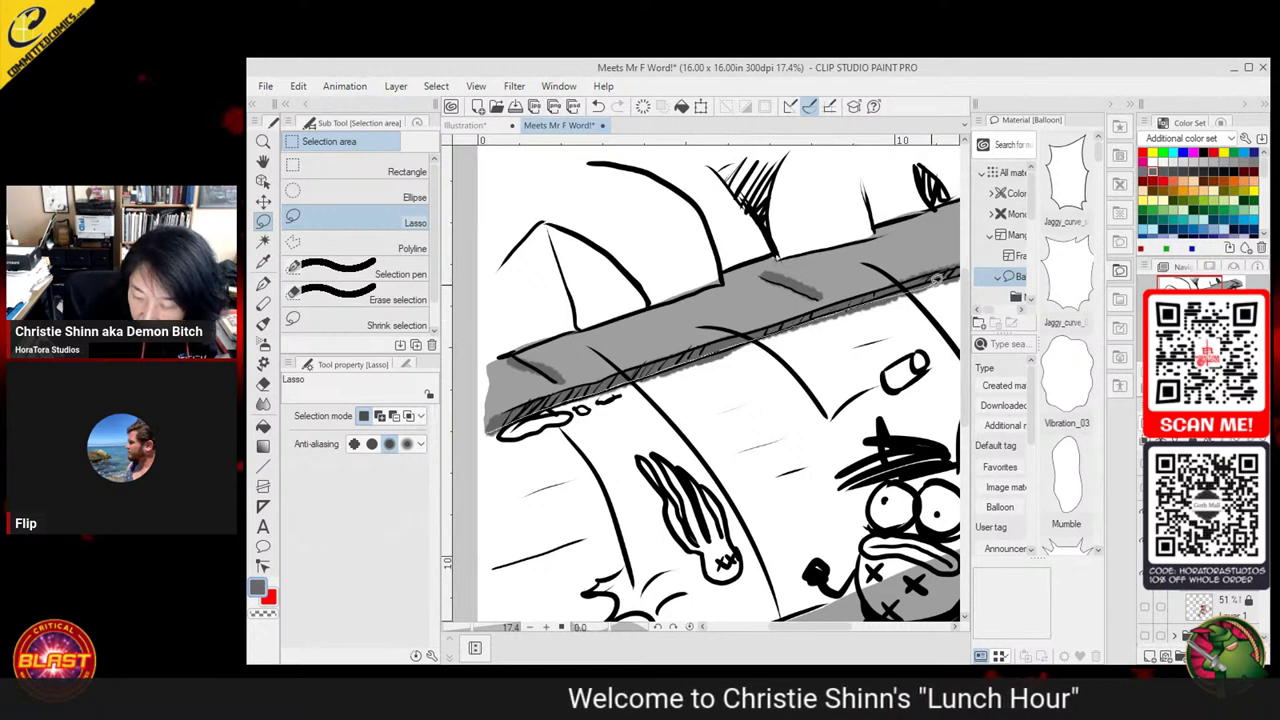
mouse_move(908, 337)
left_mouse_down()
mouse_move(668, 440)
mouse_move(503, 446)
mouse_move(494, 429)
left_mouse_up()
left_click_drag(812, 435, 611, 523)
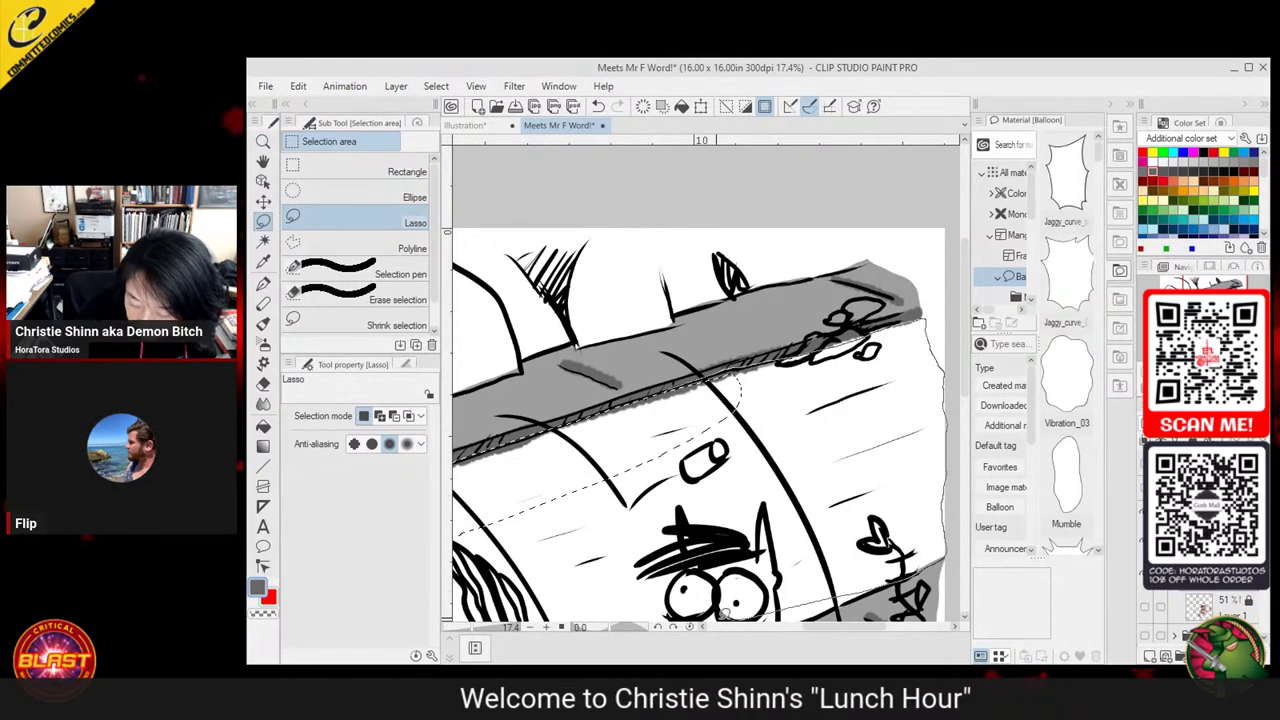
Extend the lasso selection around the rest of the white band between the upper curb and the lower gray ground
left_click_drag(740, 518, 734, 329)
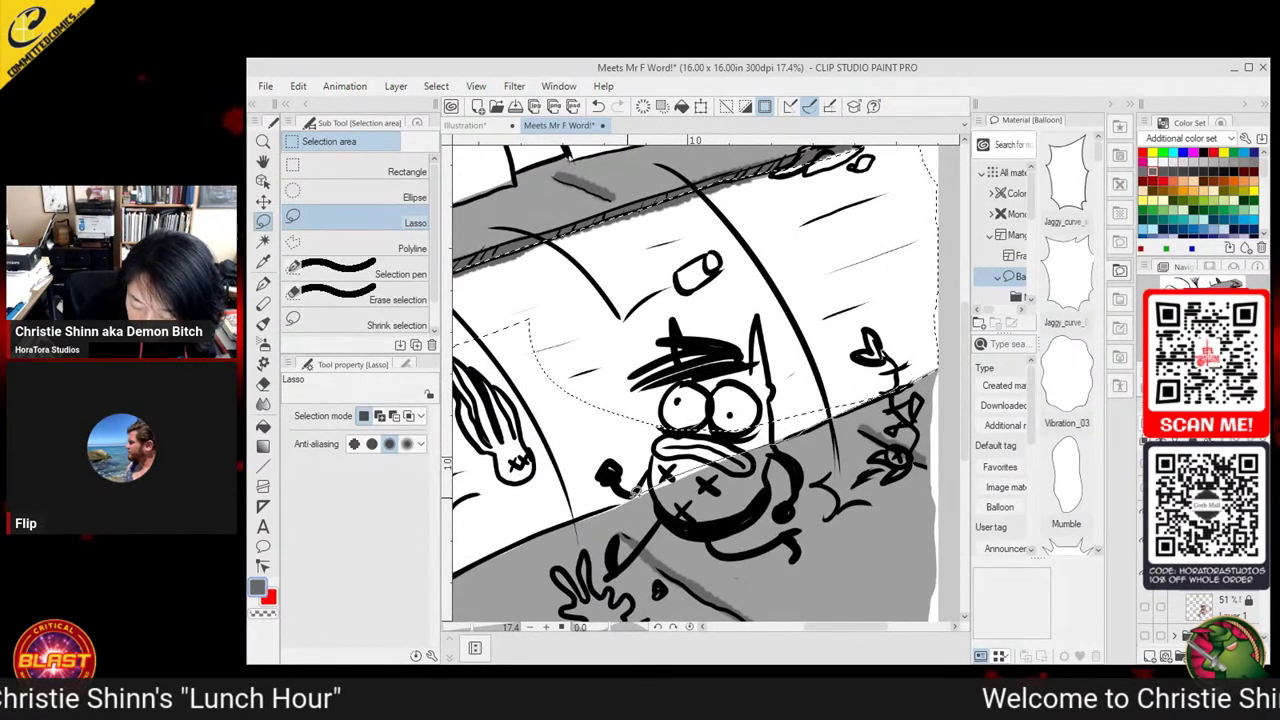
left_click_drag(705, 279, 958, 189)
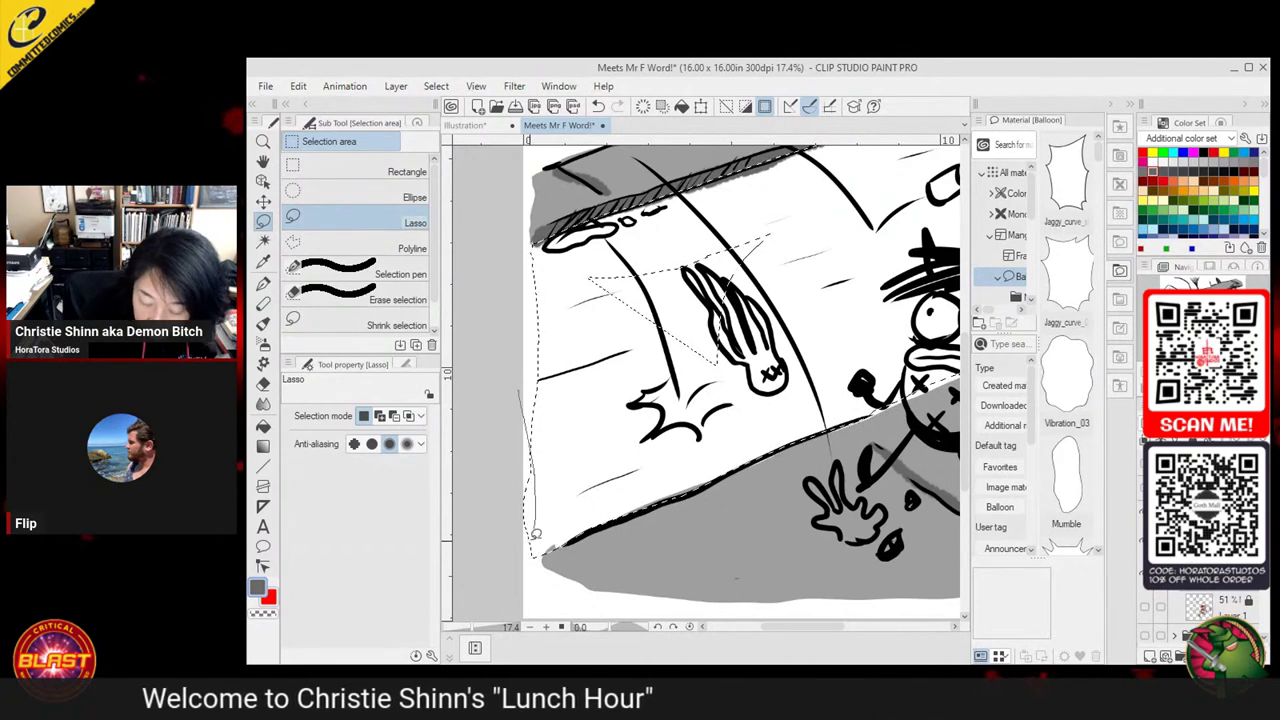
left_click_drag(840, 462, 793, 498)
key("ctrl+z")
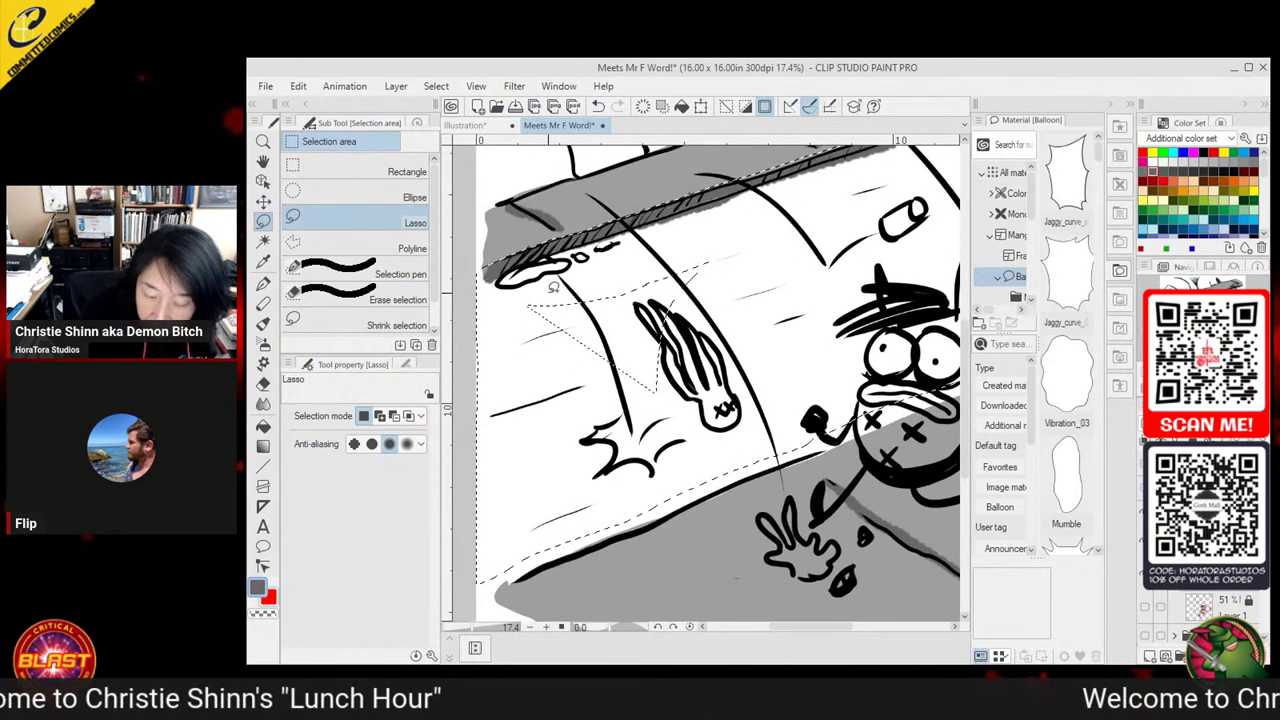
mouse_move(662, 404)
left_mouse_down()
mouse_move(532, 404)
mouse_move(472, 454)
left_mouse_up()
key("ctrl+z")
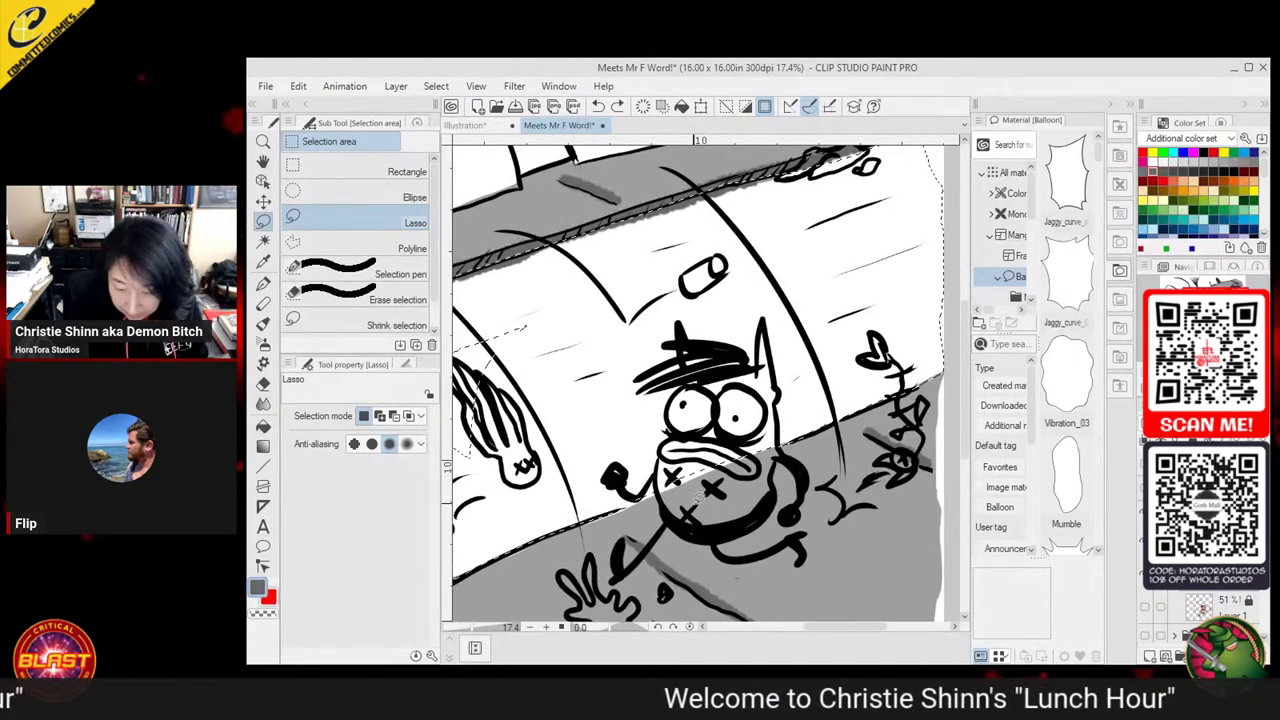
left_click_drag(670, 555, 838, 510)
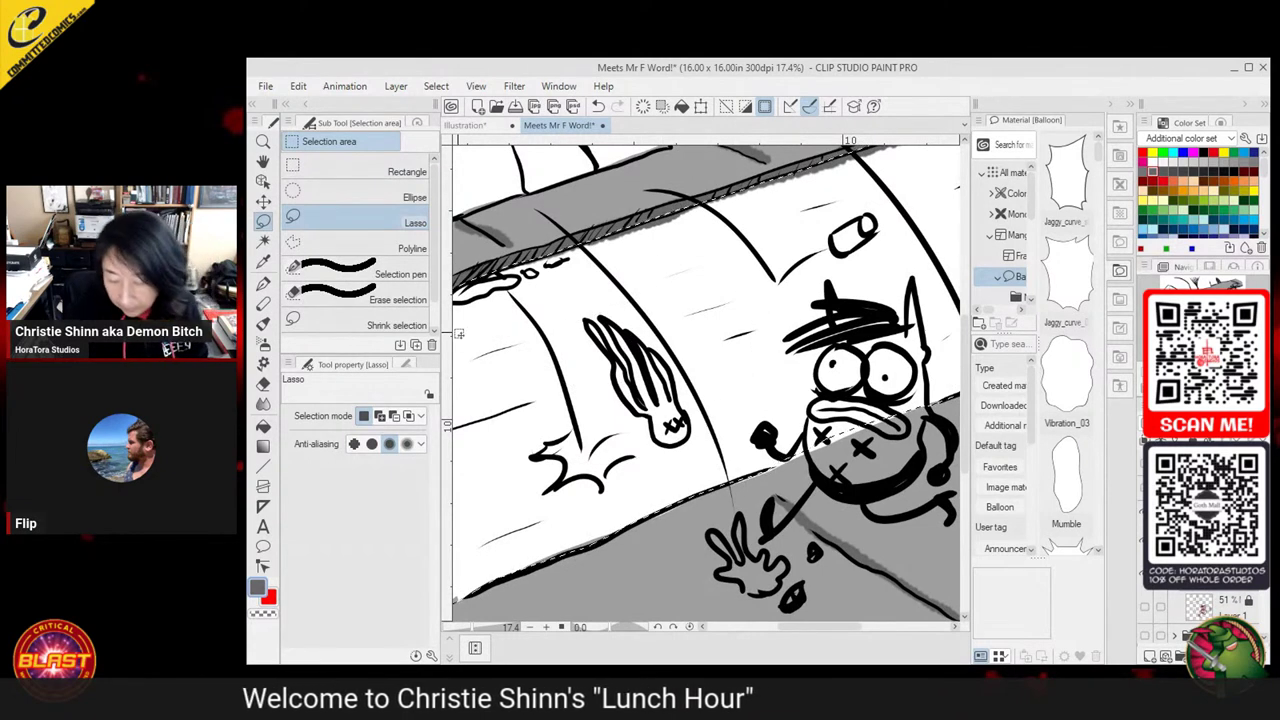
Choose dark gray (51, 51, 51) and paint a strip under the curb with the Round mixing brush at size 25
left_click(263, 427)
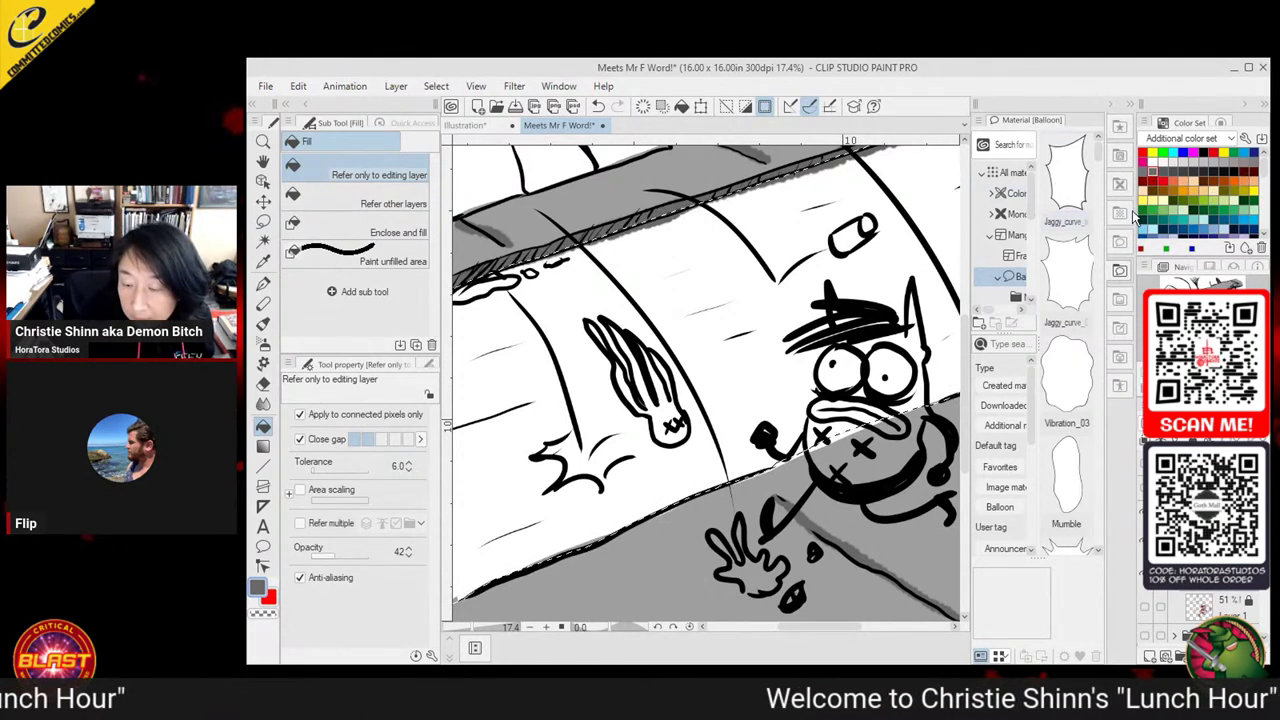
left_click(1193, 156)
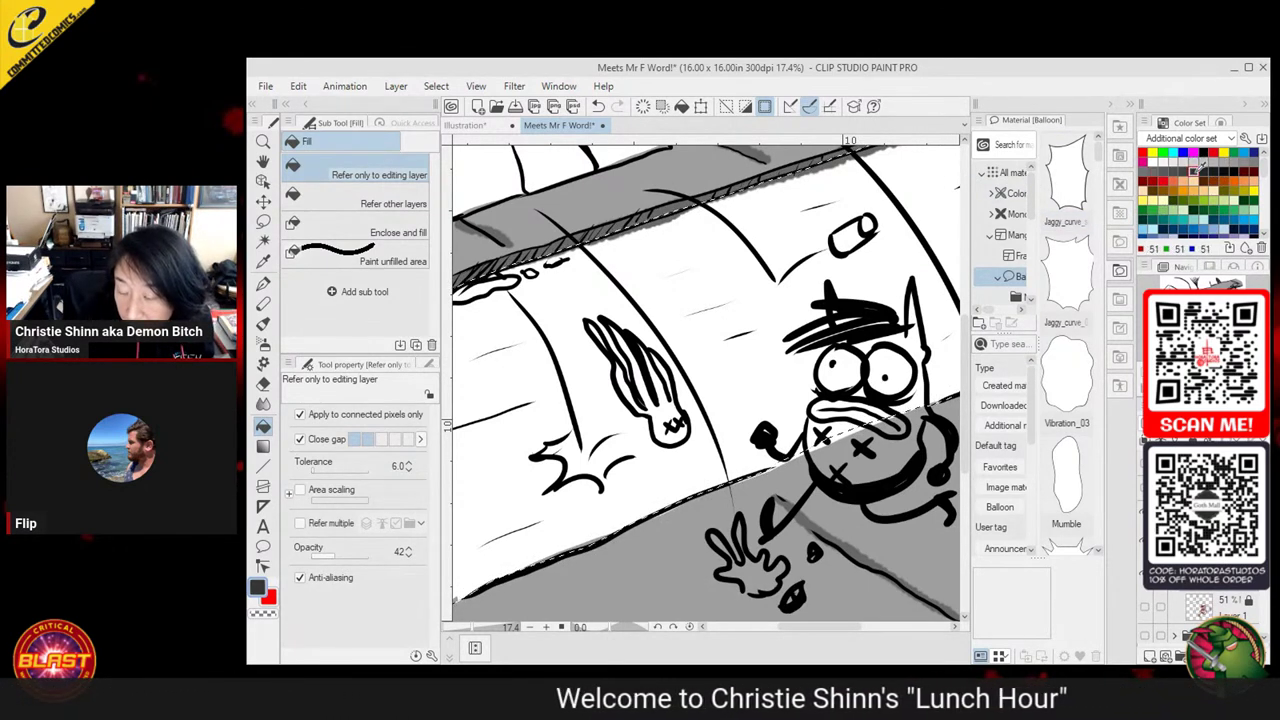
left_click(264, 326)
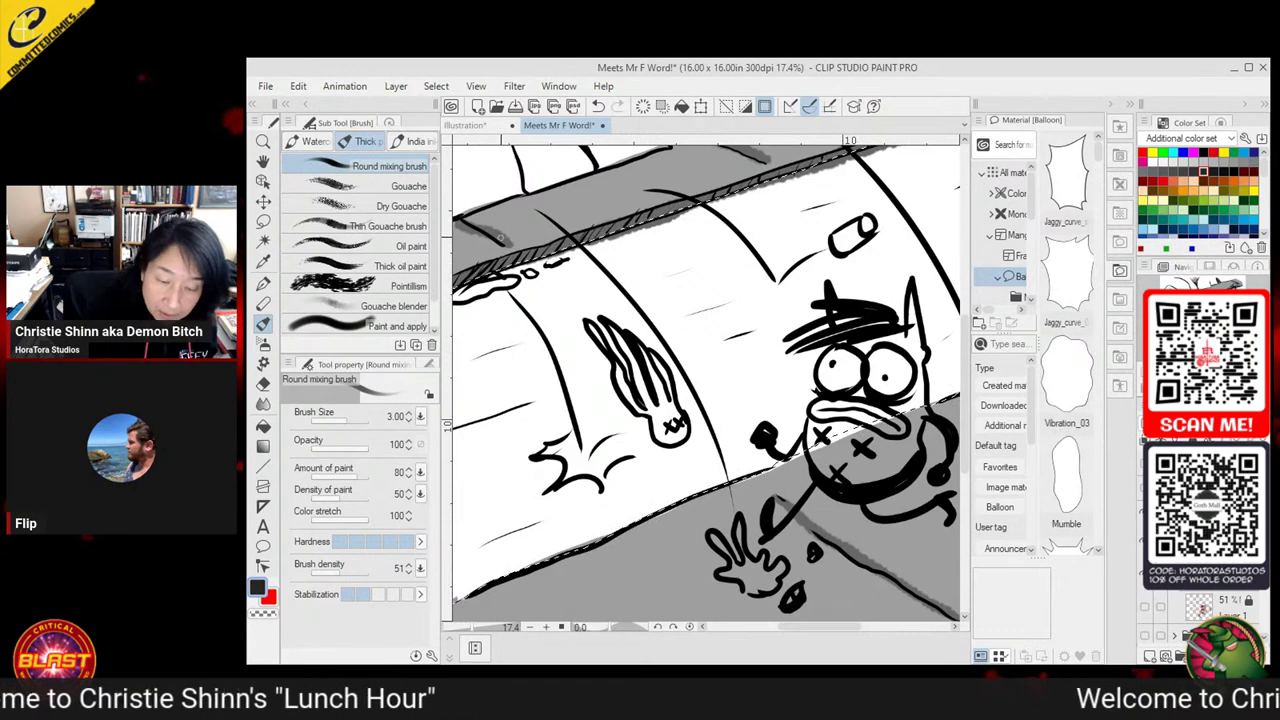
left_click(263, 141)
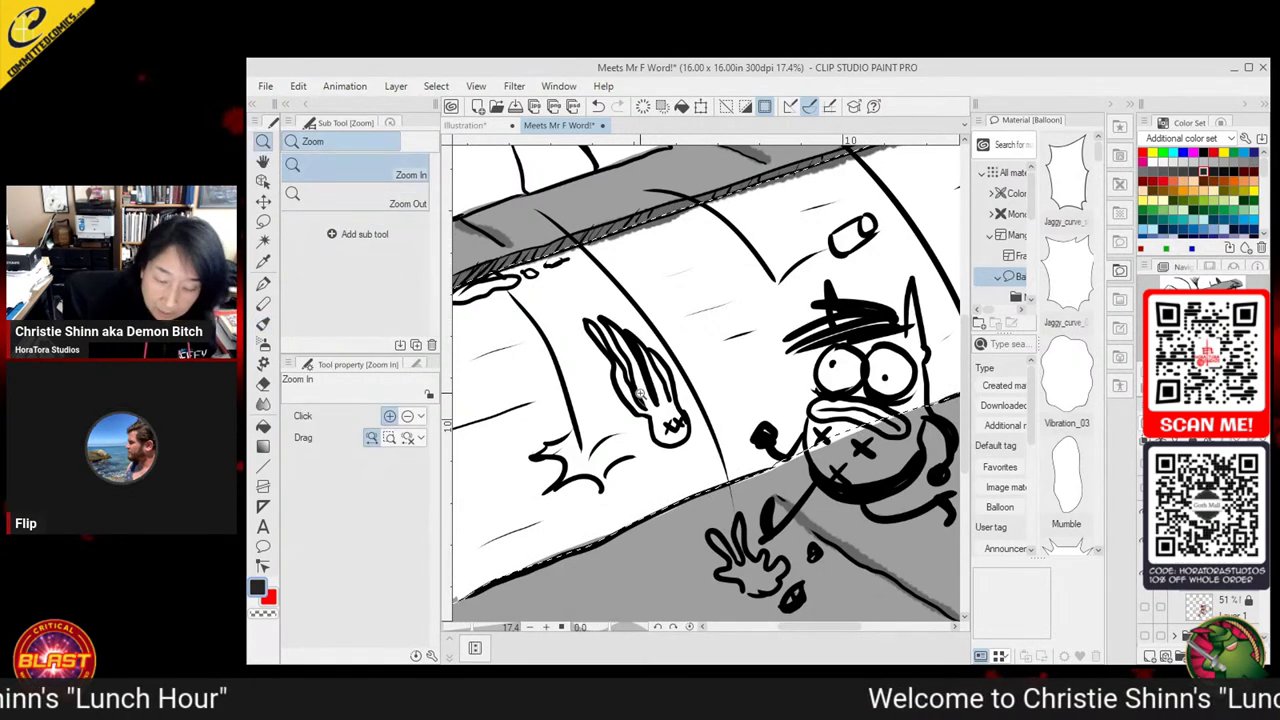
left_click_drag(647, 393, 617, 414)
left_click_drag(735, 493, 706, 518)
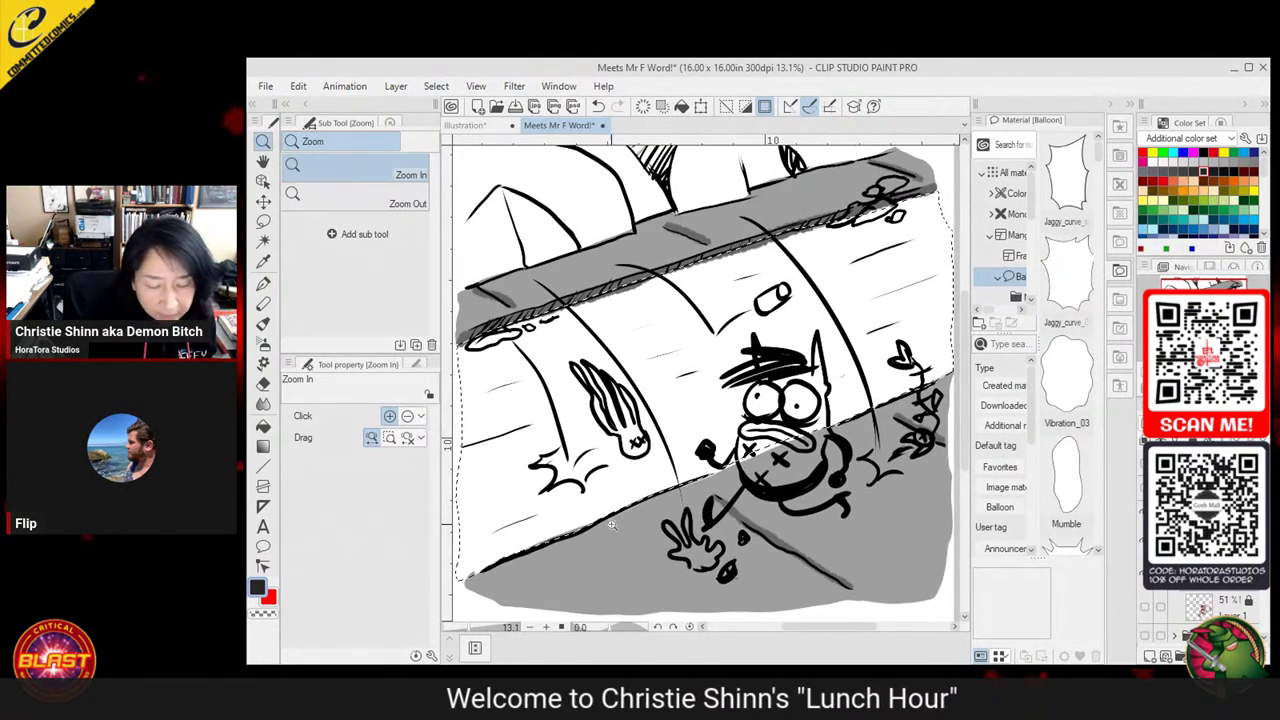
key("b")
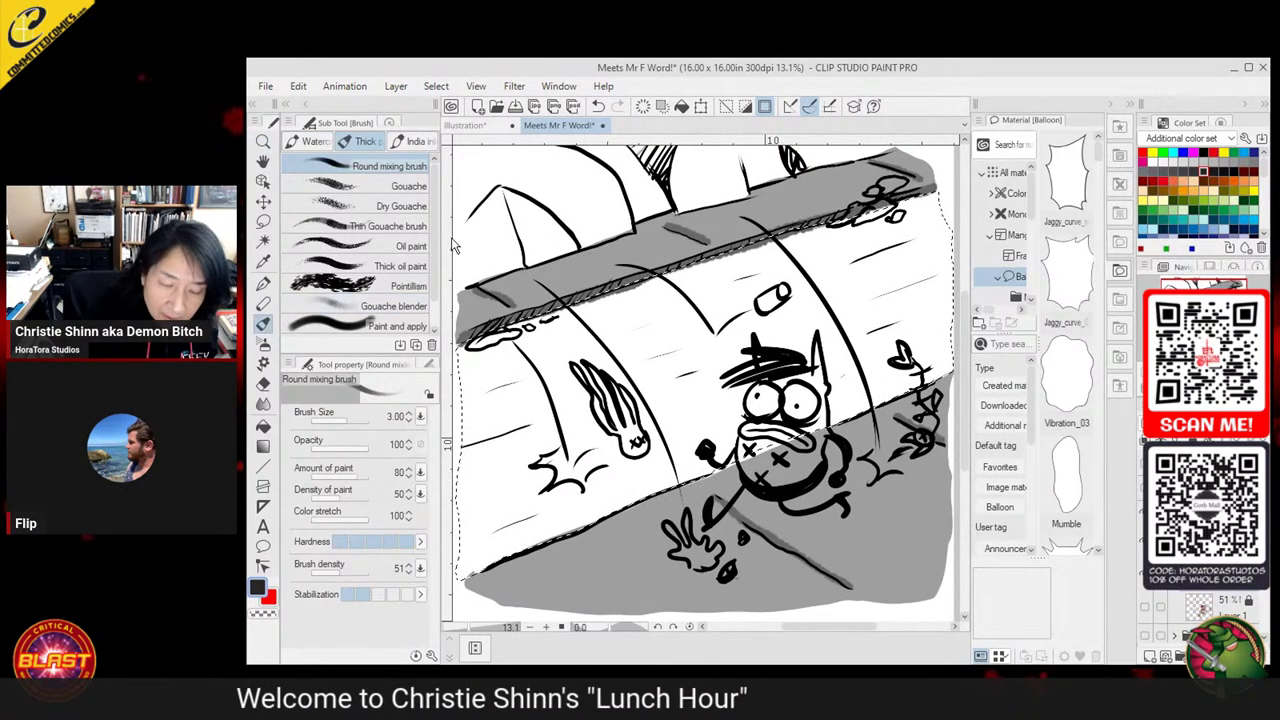
key("bracketright")
key("bracketright")
key("bracketright")
key("bracketright")
key("bracketright")
key("bracketright")
key("bracketright")
key("bracketright")
key("bracketright")
key("bracketright")
key("bracketright")
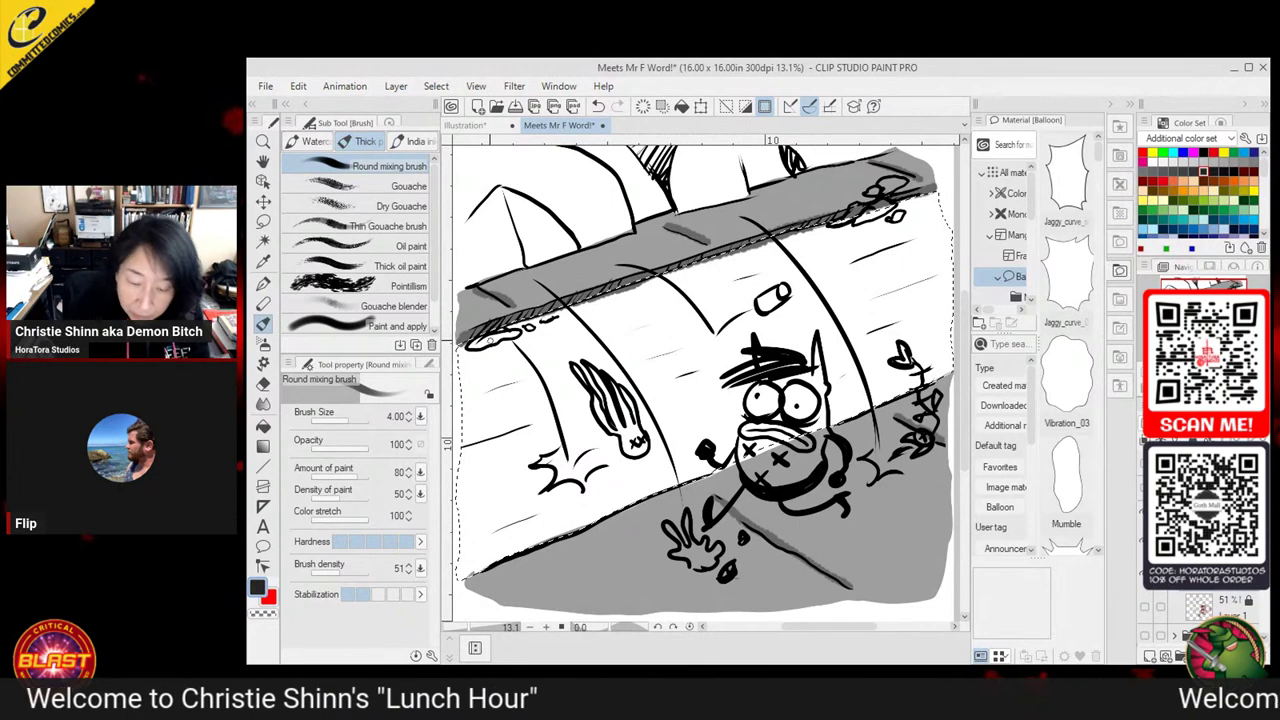
left_click_drag(470, 350, 928, 205)
Try texturing the area beneath the curb with the Dry Gouache brush at size 70
left_click(352, 188)
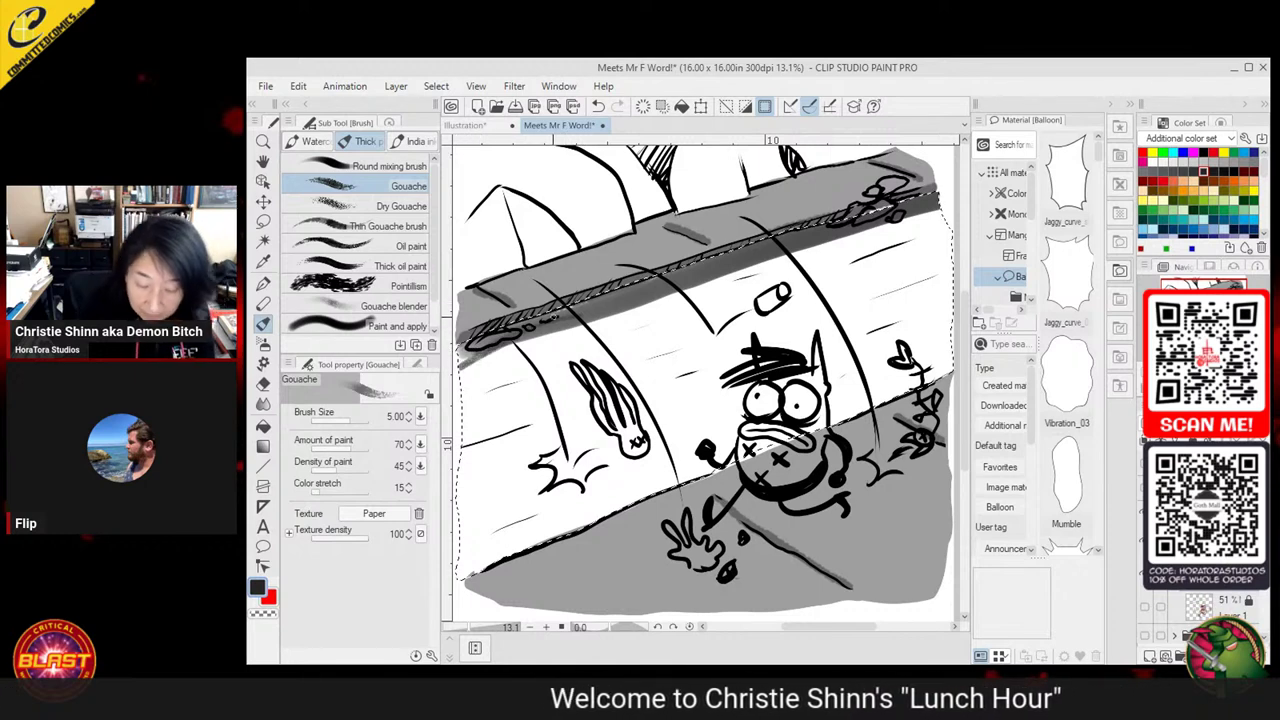
left_click(382, 204)
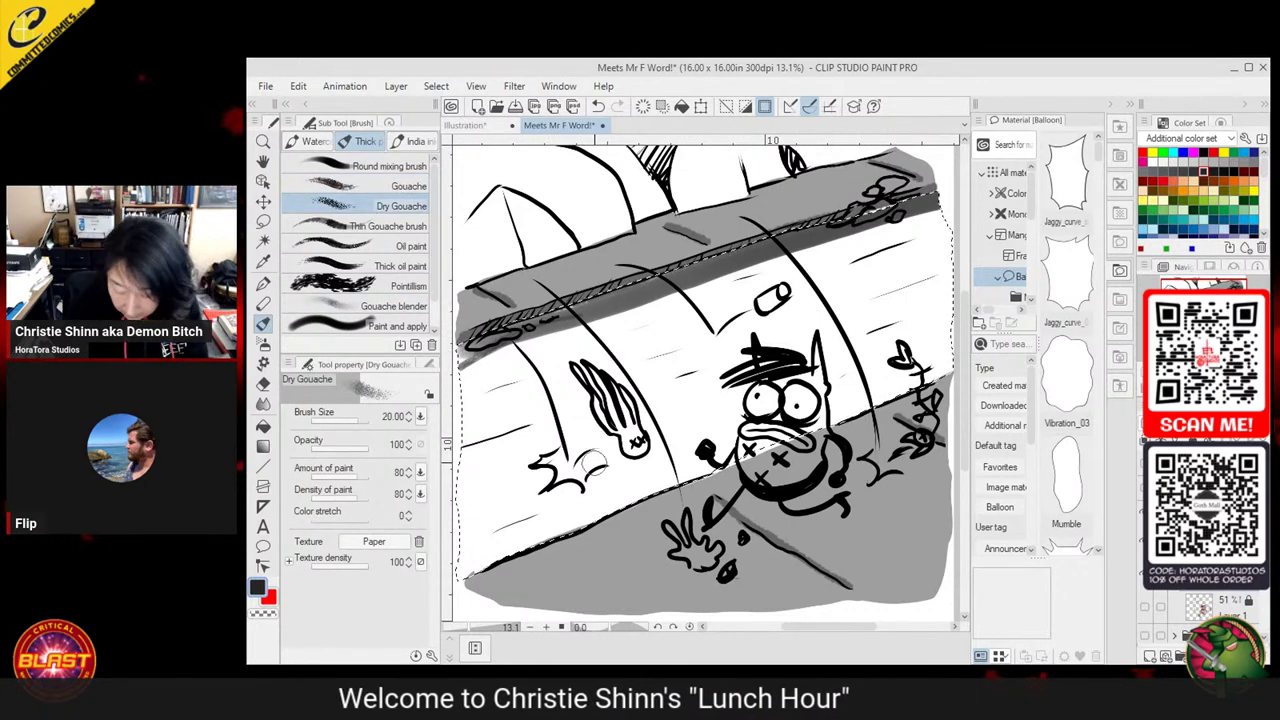
key("]")
key("]")
key("]")
key("]")
key("]")
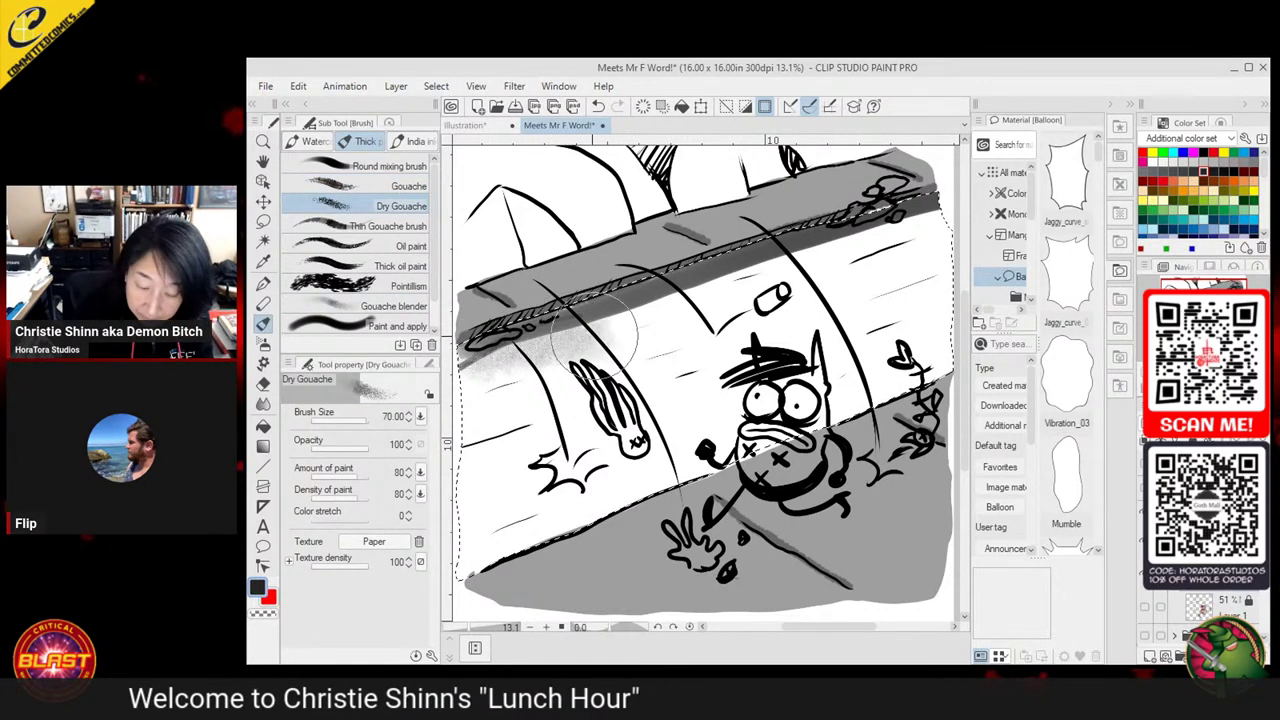
left_click_drag(594, 336, 610, 328)
Paint the whole selected band dark gray with the Pointillism brush at size 50, and clear the selection
left_click(369, 287)
mouse_move(525, 360)
left_mouse_down()
mouse_move(625, 310)
mouse_move(520, 335)
mouse_move(830, 255)
mouse_move(810, 265)
mouse_move(845, 242)
mouse_move(930, 255)
mouse_move(620, 355)
mouse_move(777, 265)
mouse_move(645, 308)
mouse_move(880, 283)
left_mouse_up()
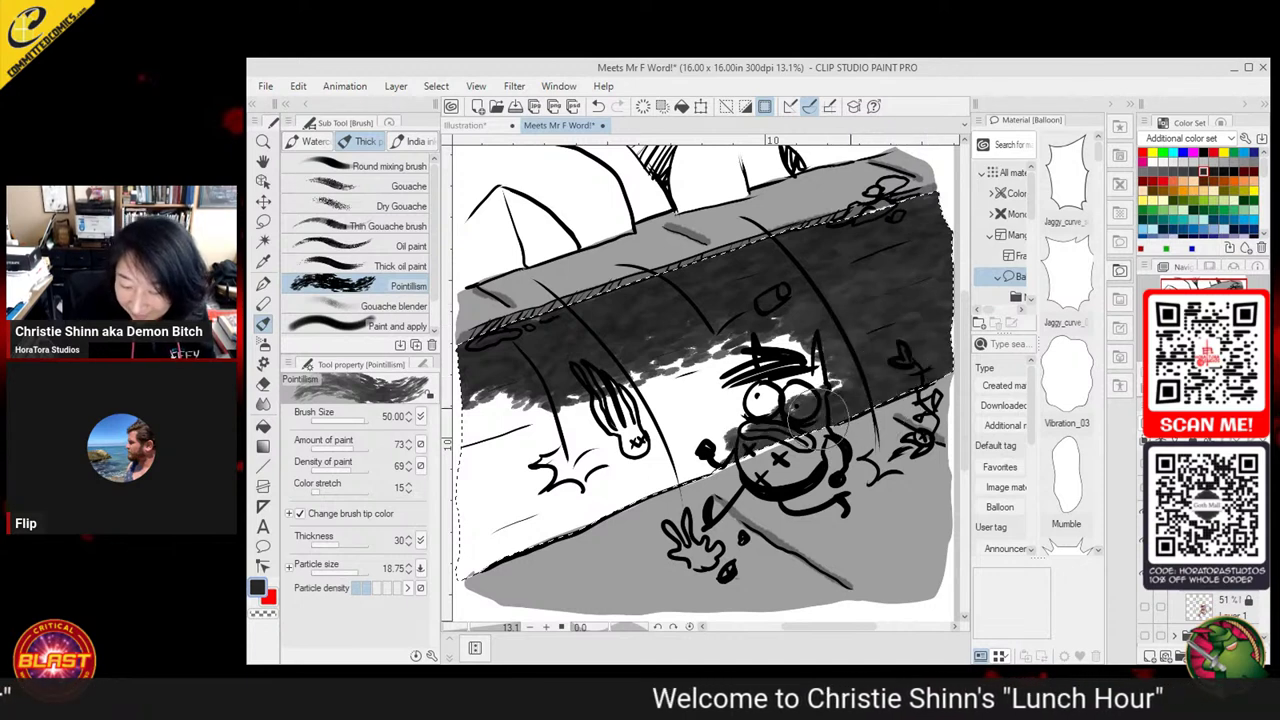
mouse_move(800, 380)
left_mouse_down()
mouse_move(753, 376)
mouse_move(645, 404)
mouse_move(733, 332)
mouse_move(691, 337)
mouse_move(727, 317)
mouse_move(507, 419)
mouse_move(517, 390)
mouse_move(470, 398)
mouse_move(498, 389)
mouse_move(470, 383)
mouse_move(563, 438)
mouse_move(627, 448)
mouse_move(498, 526)
mouse_move(498, 554)
mouse_move(470, 564)
mouse_move(475, 523)
left_mouse_up()
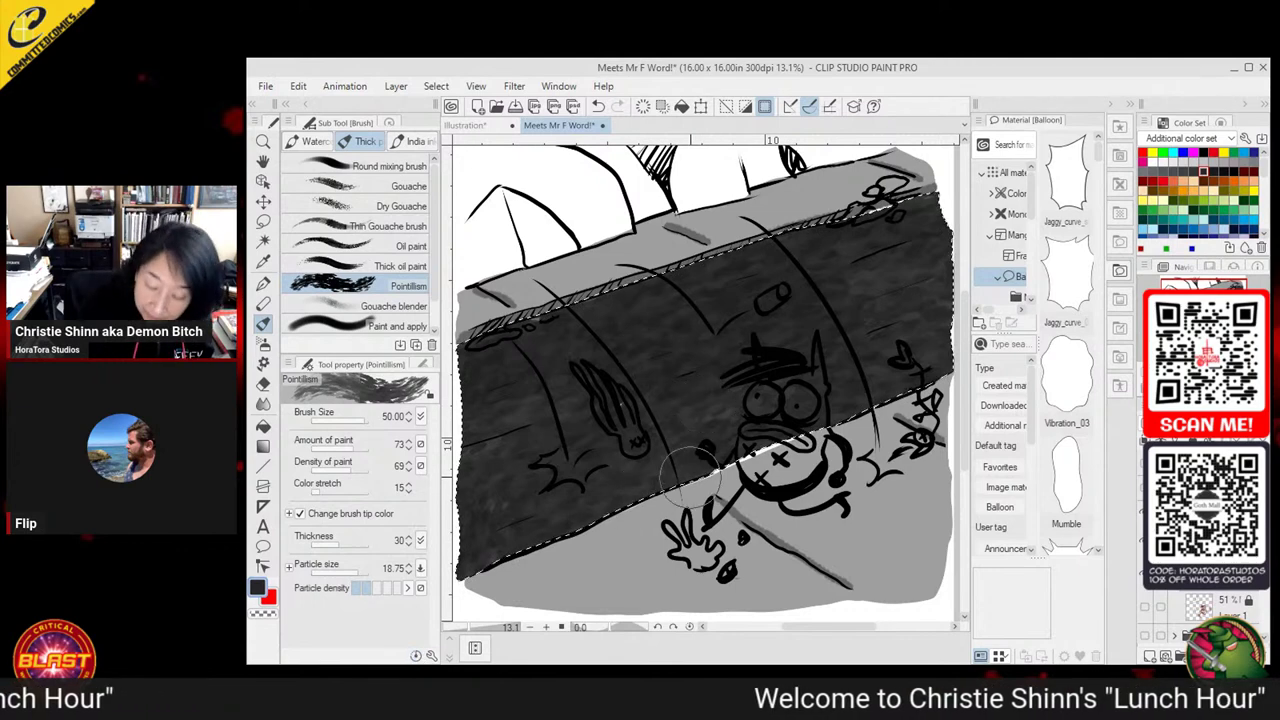
left_click(263, 222)
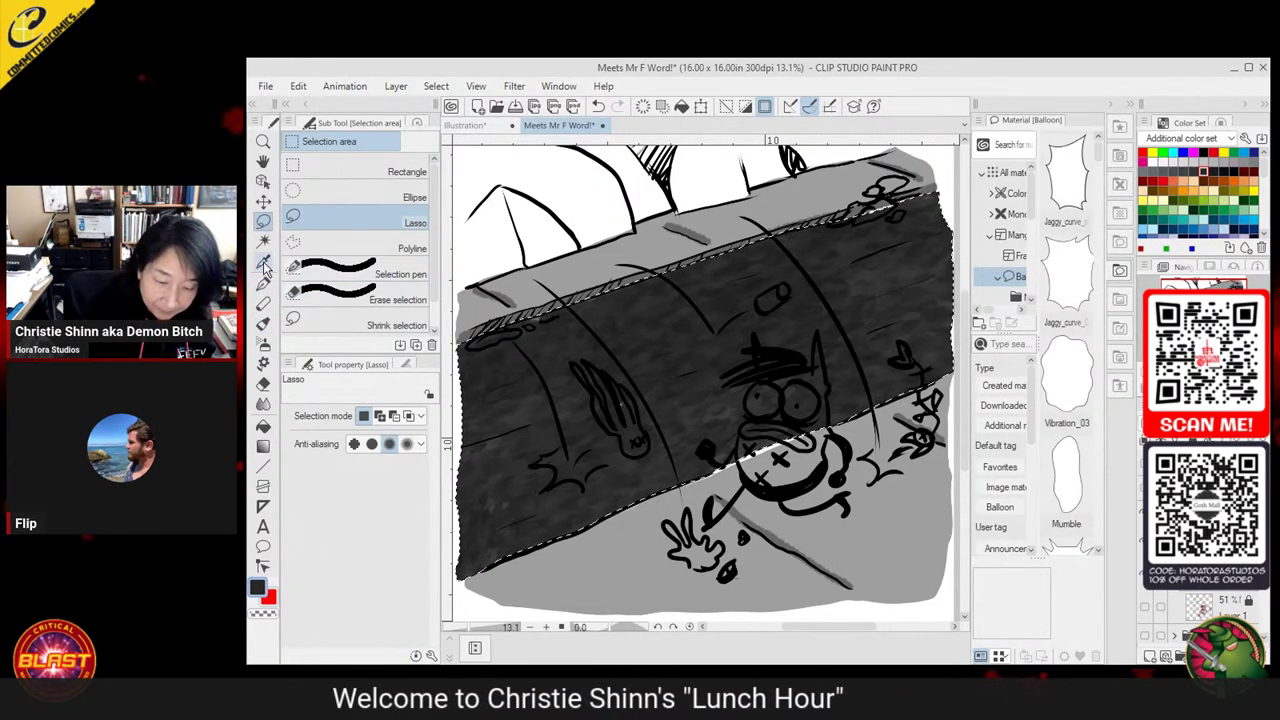
left_click(595, 580)
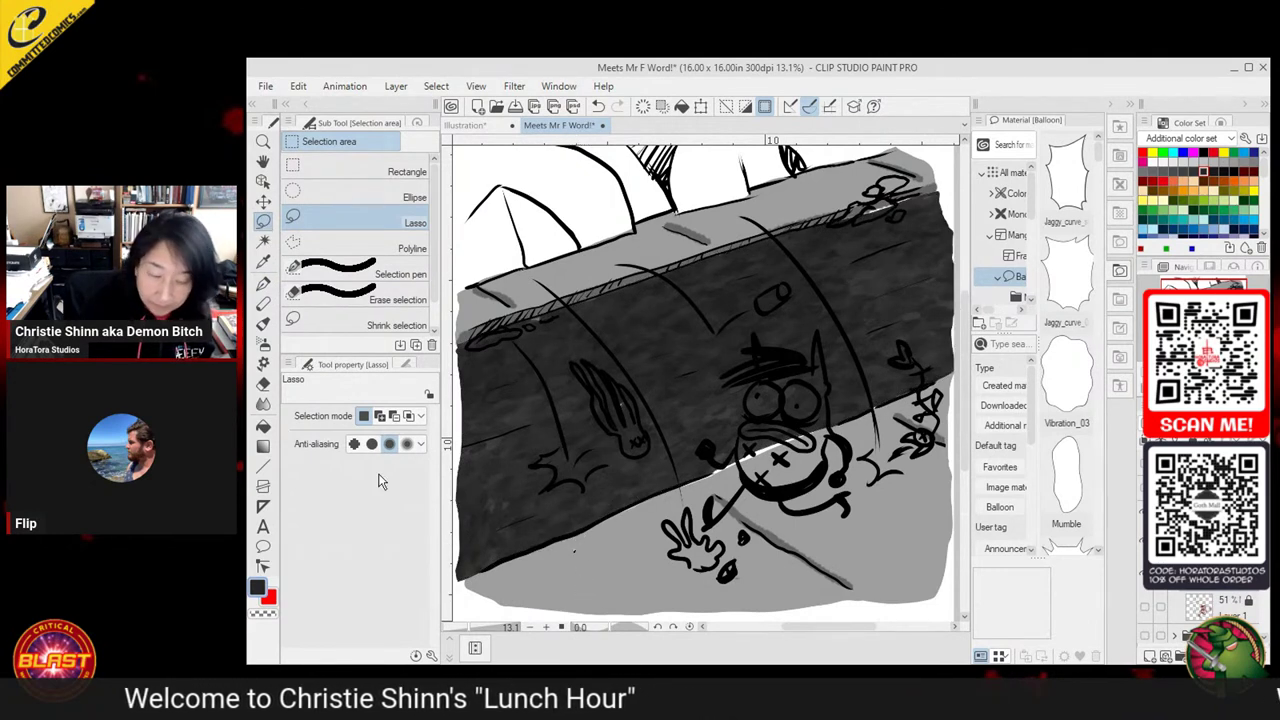
key("p")
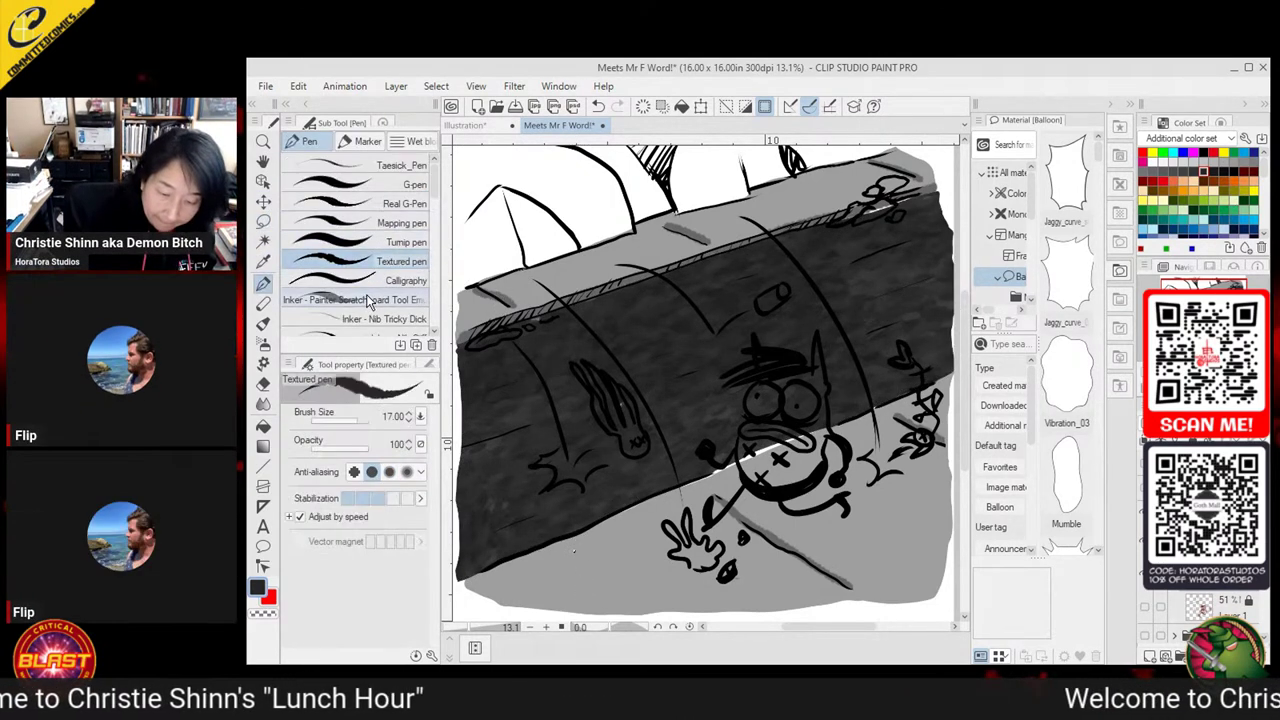
left_click(365, 141)
left_click(412, 141)
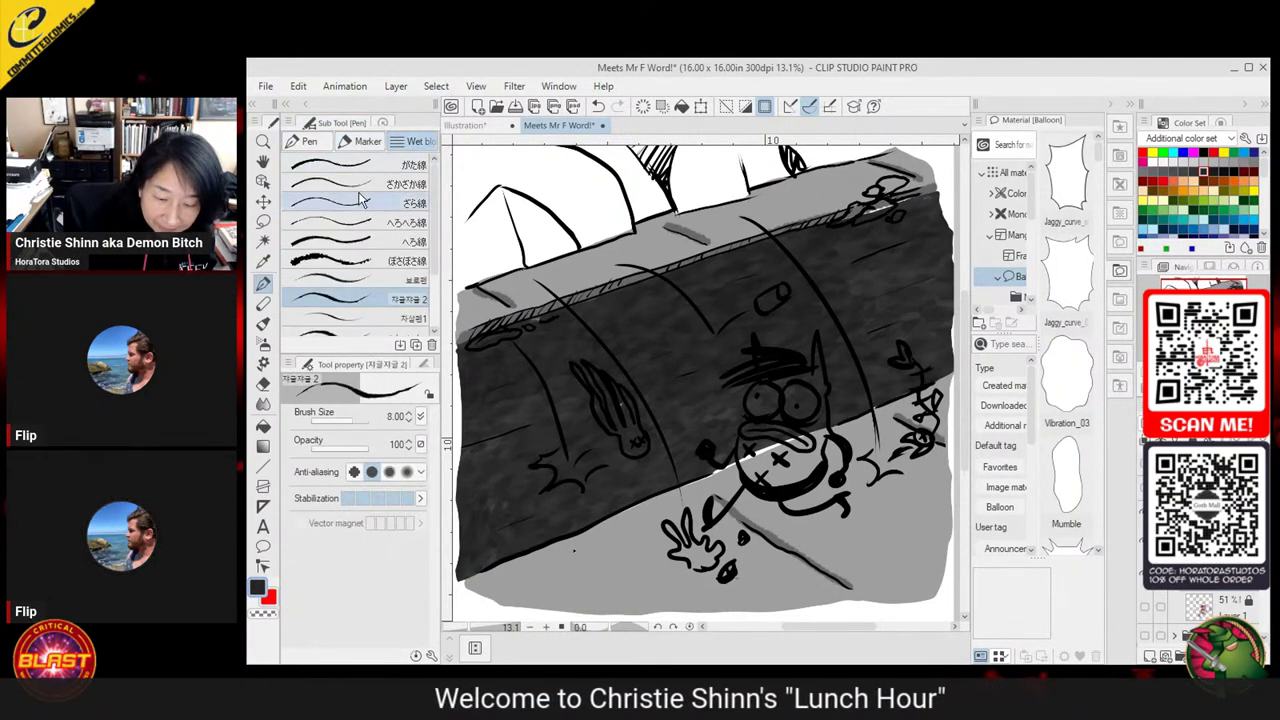
left_click(345, 261)
left_click(306, 141)
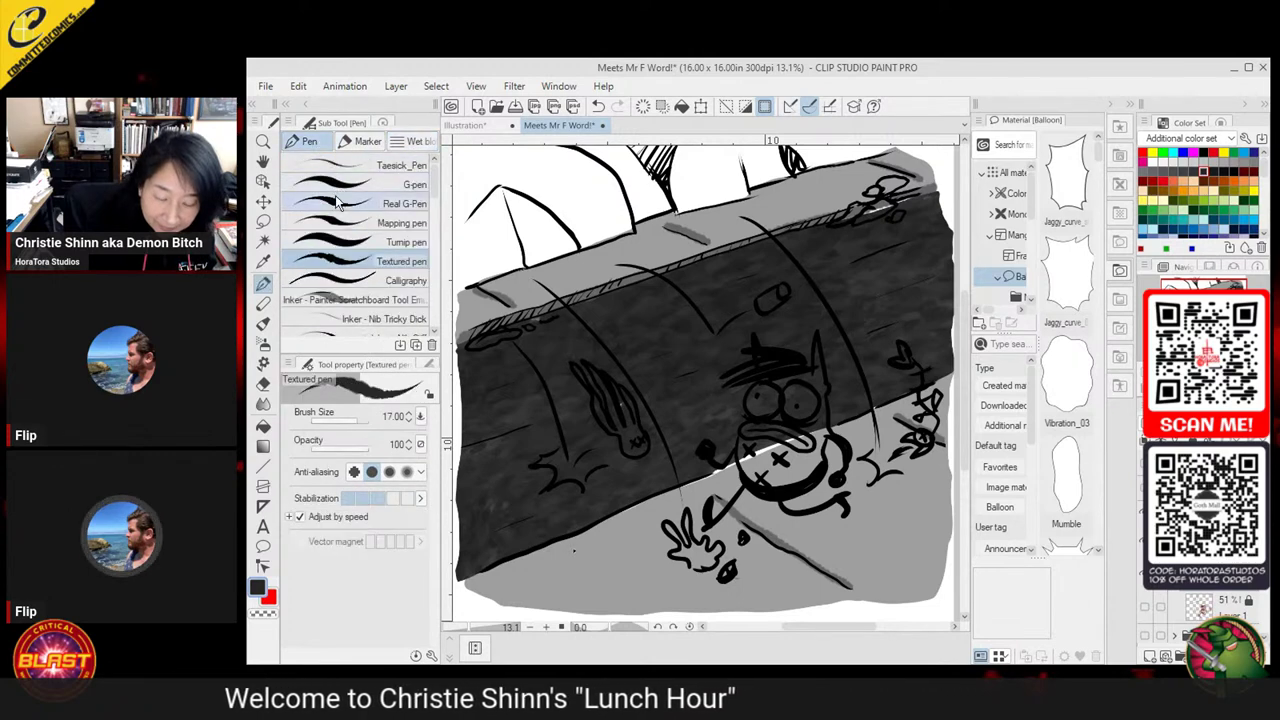
left_click(263, 305)
left_click(392, 141)
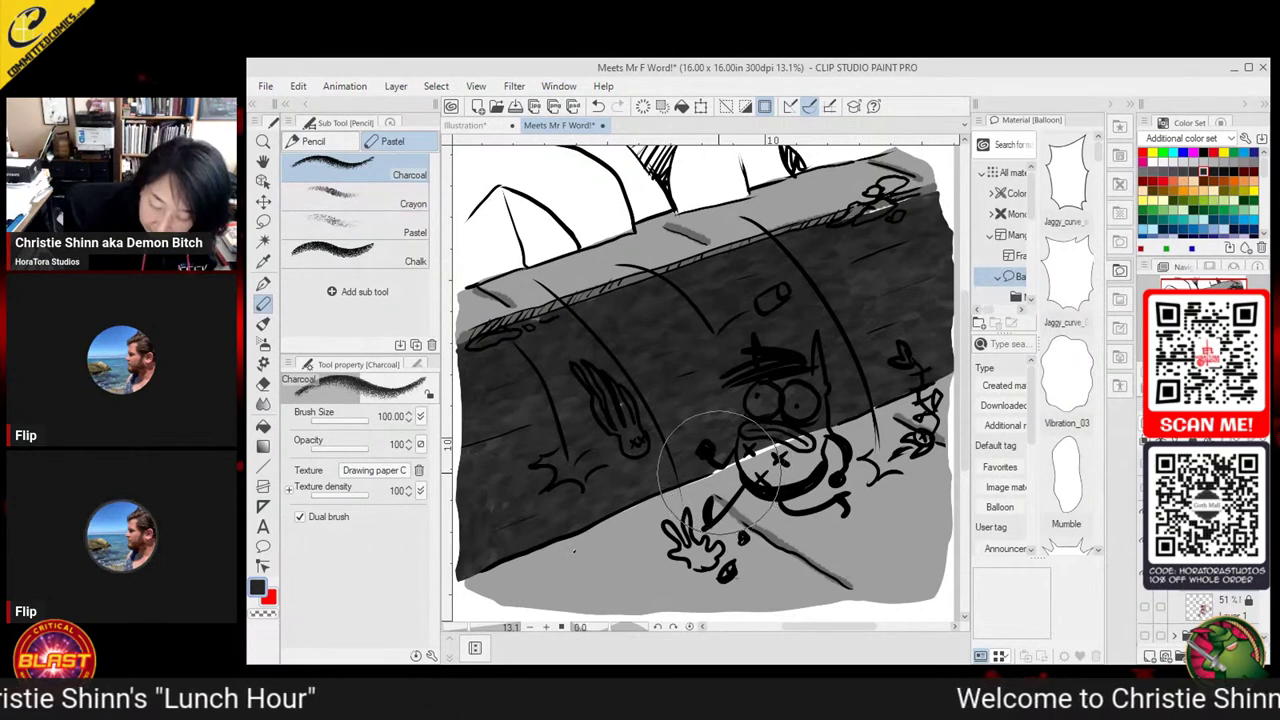
key("[")
key("[")
key("[")
key("[")
key("[")
key("[")
key("[")
key("[")
key("[")
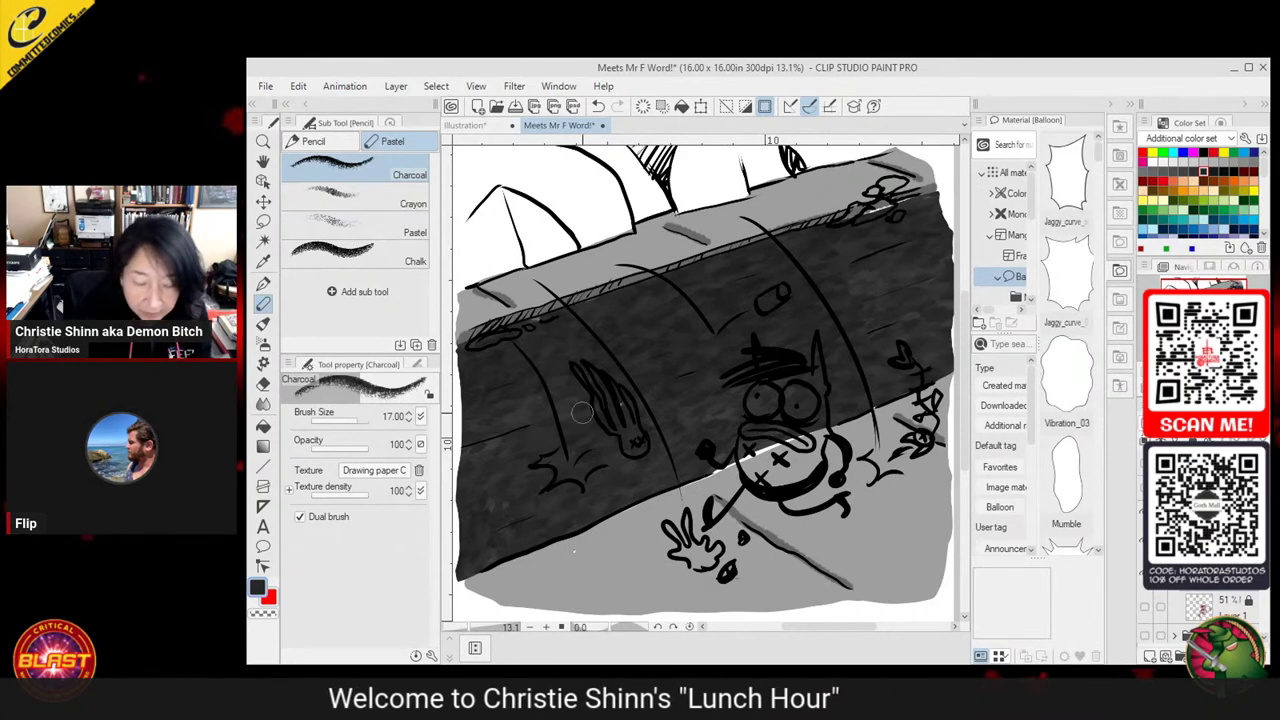
left_click(260, 287)
left_click(261, 343)
left_click(259, 323)
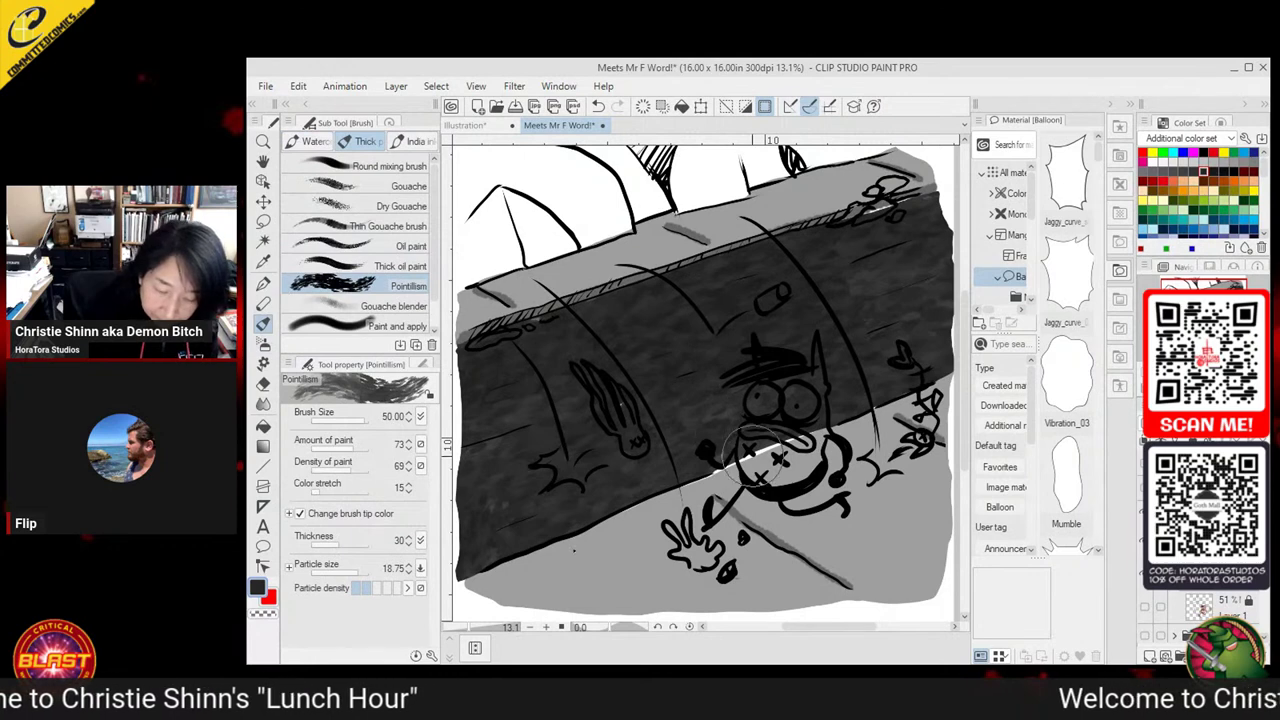
left_click(373, 166)
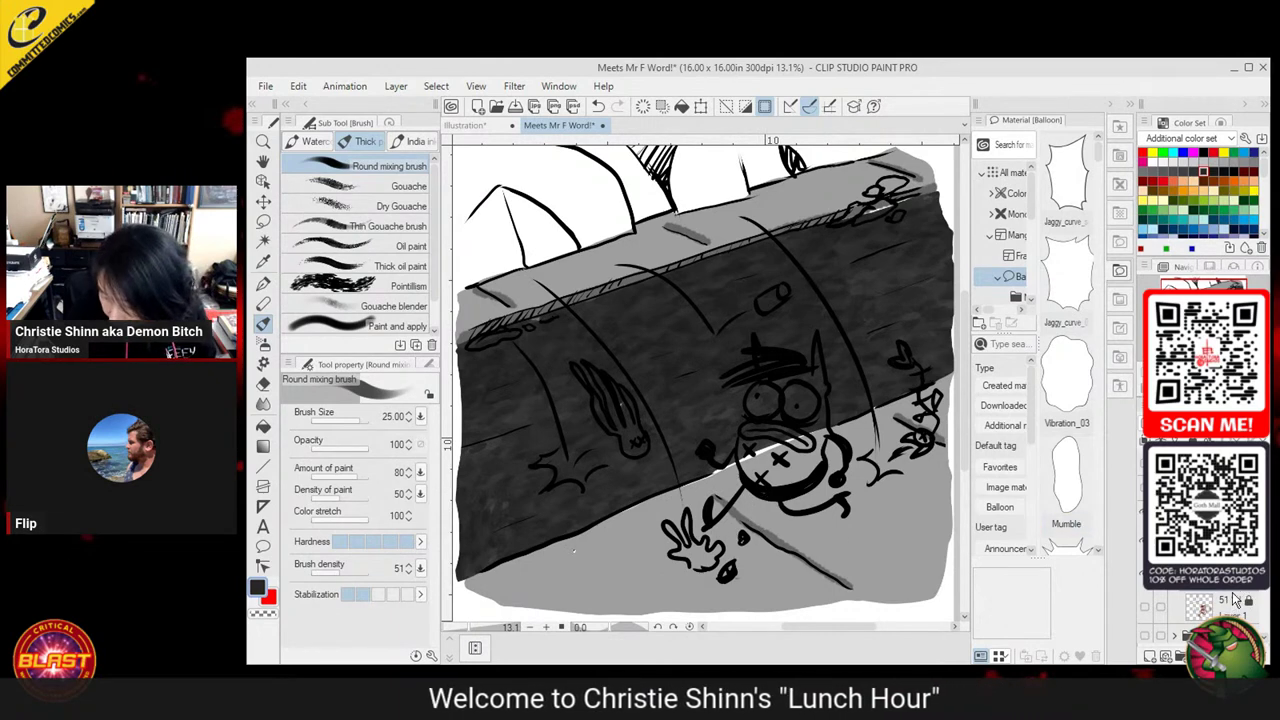
Clear the leftover selection and cover the white gap beside the character with sampled ground gray using the Textured pen at size 17
left_click(263, 221)
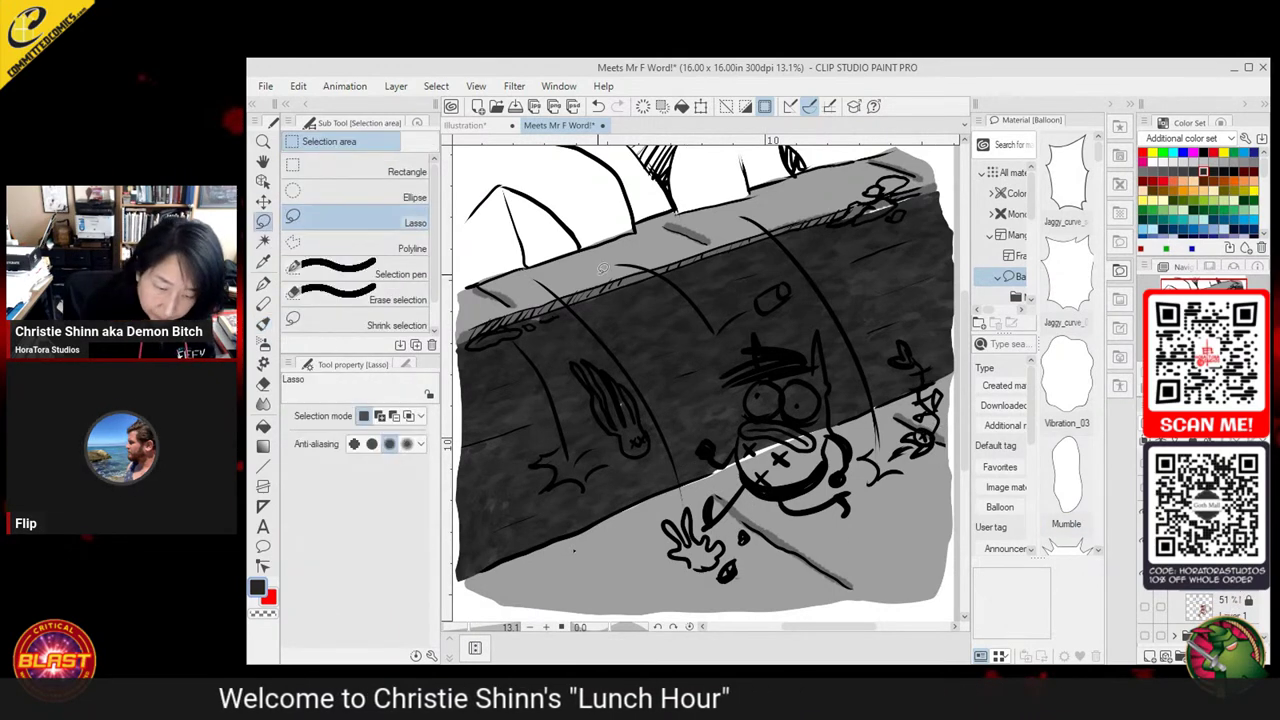
left_click(468, 305)
left_click(263, 283)
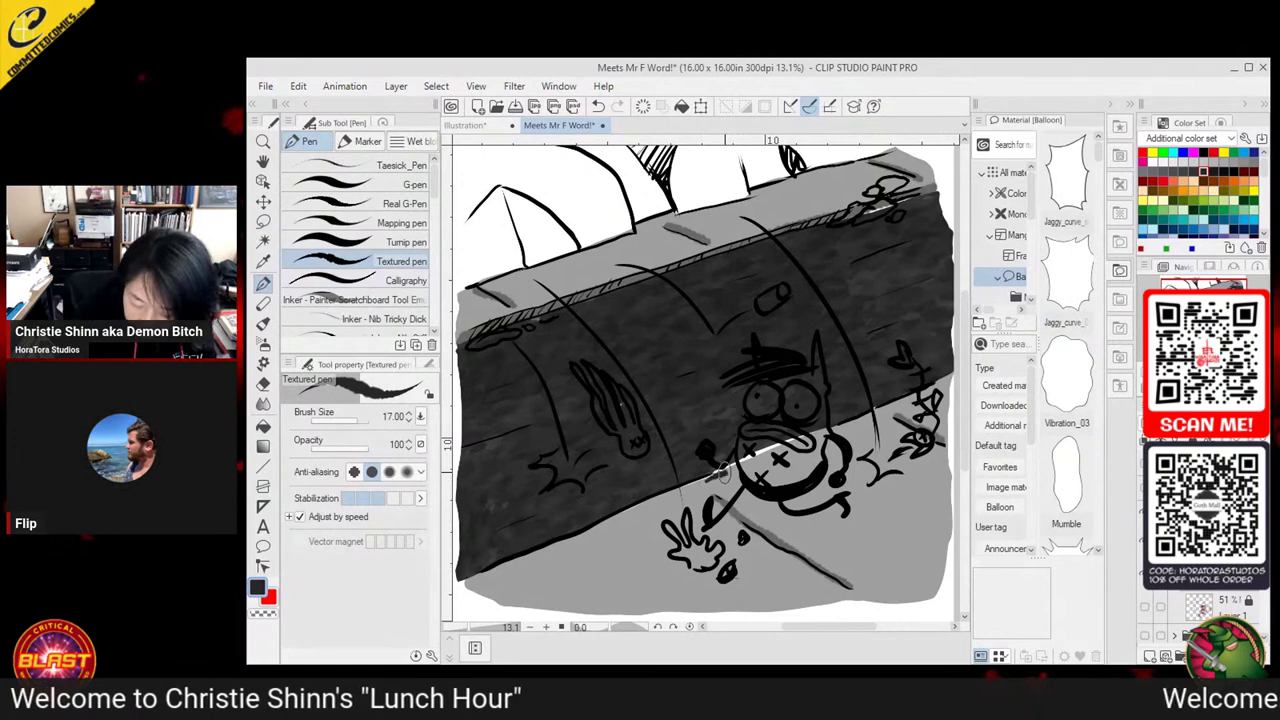
left_click(263, 261)
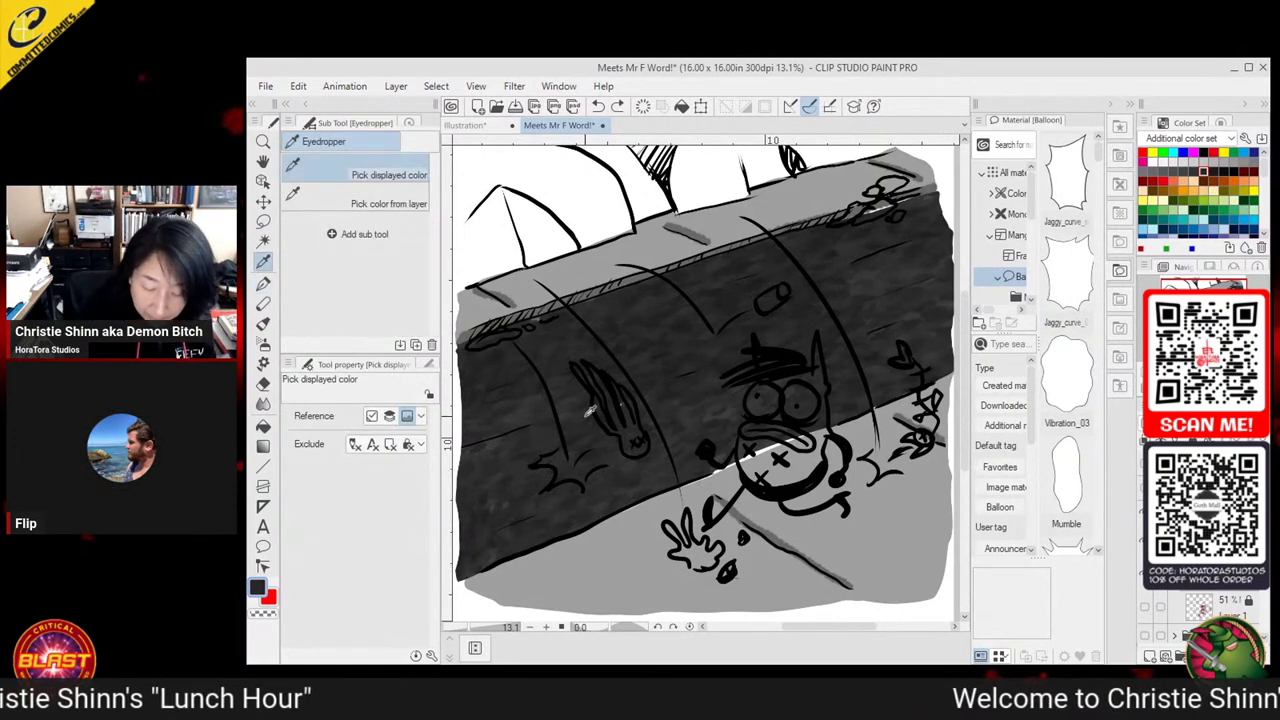
key("p")
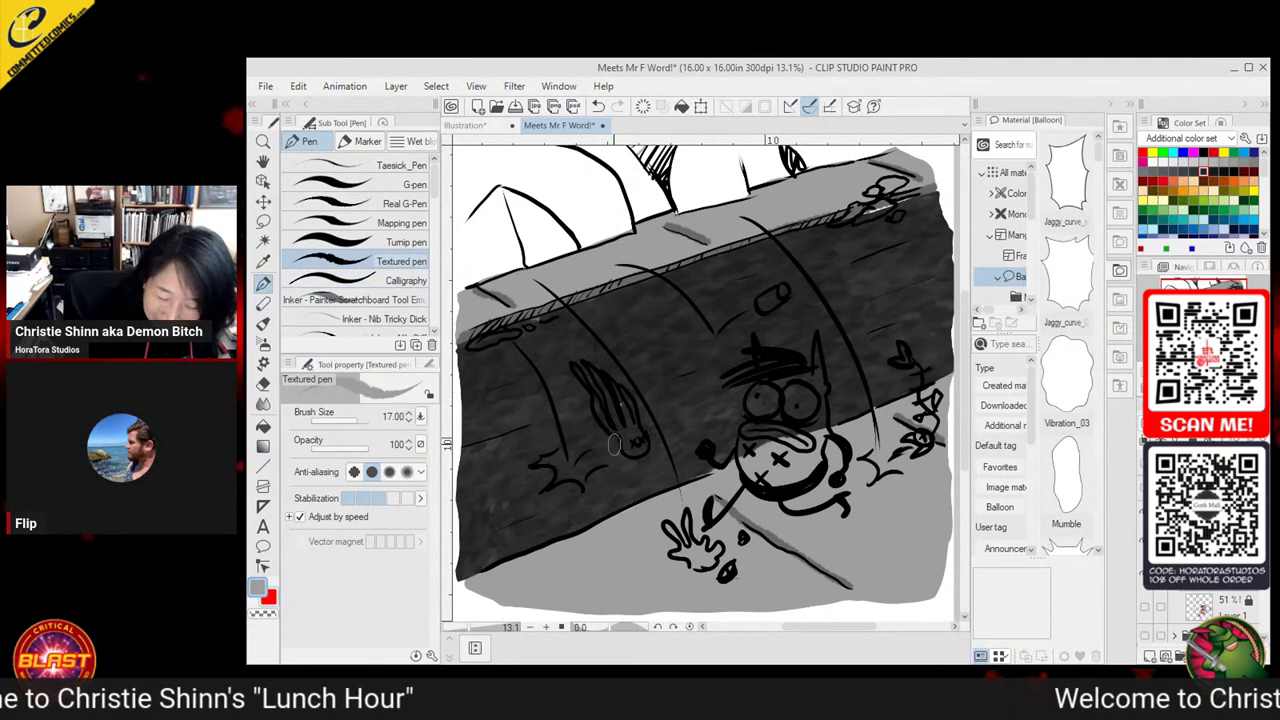
Sample the band's dark gray, touch up its lower edge around the character with the Textured pen at size 17, and save
key("i")
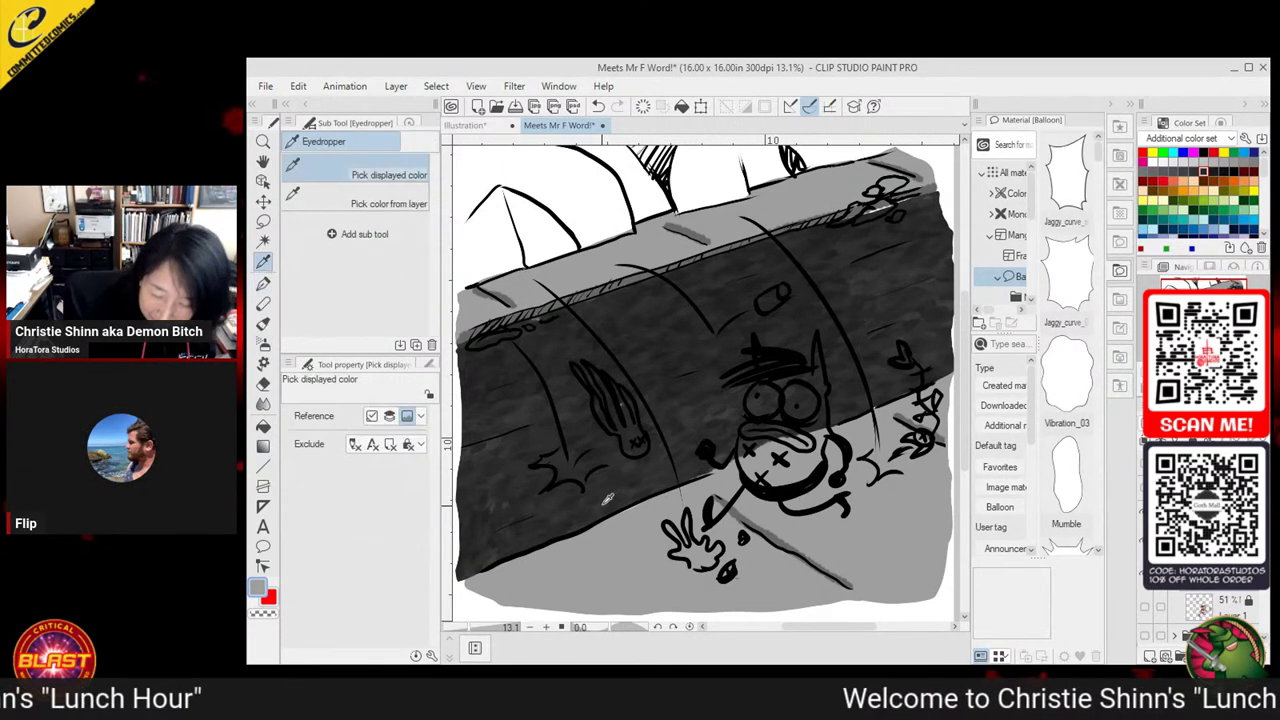
key("p")
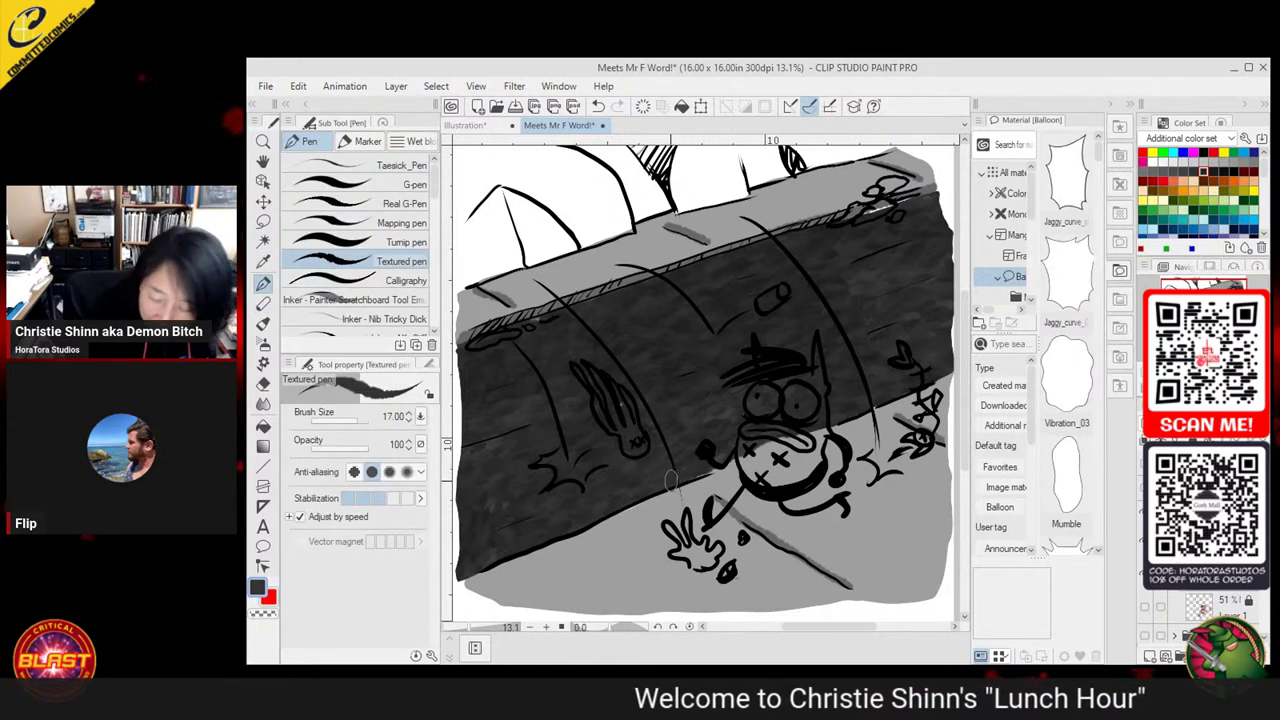
scroll(796, 434, "down", 2)
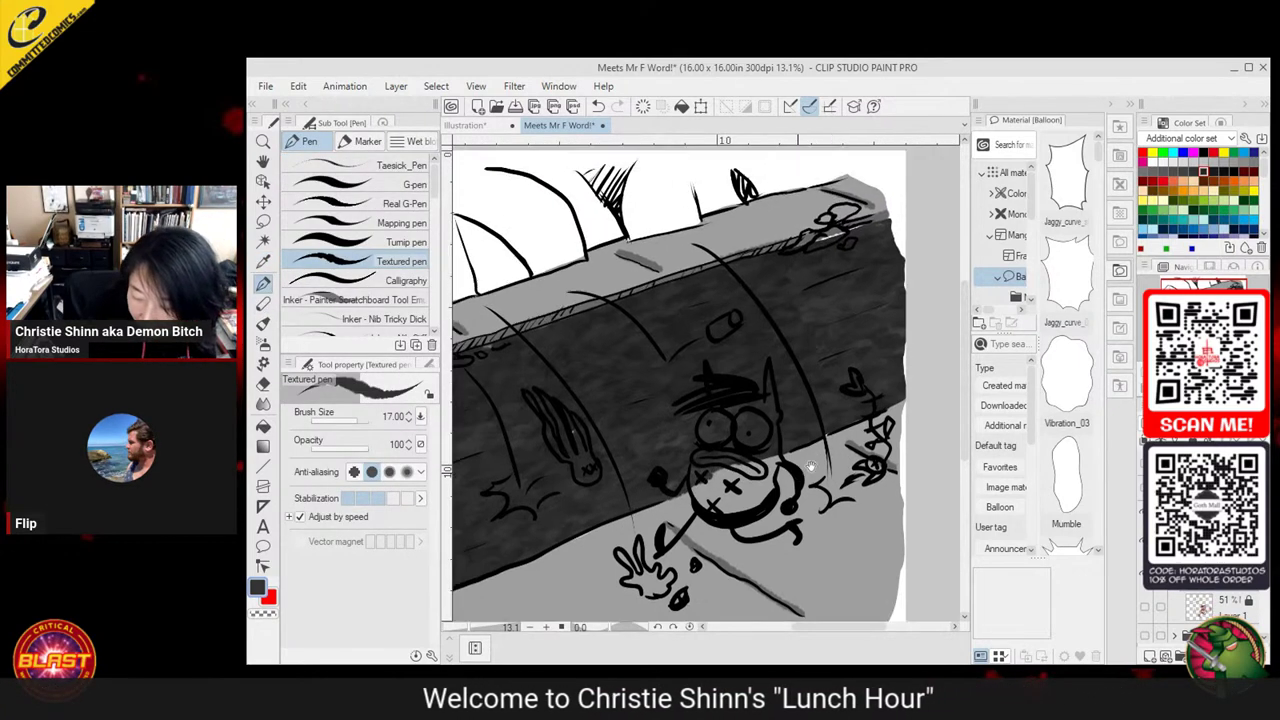
mouse_move(793, 504)
left_mouse_down()
mouse_move(874, 440)
mouse_move(931, 434)
left_mouse_up()
mouse_move(800, 474)
left_mouse_down()
mouse_move(872, 498)
mouse_move(825, 501)
left_mouse_up()
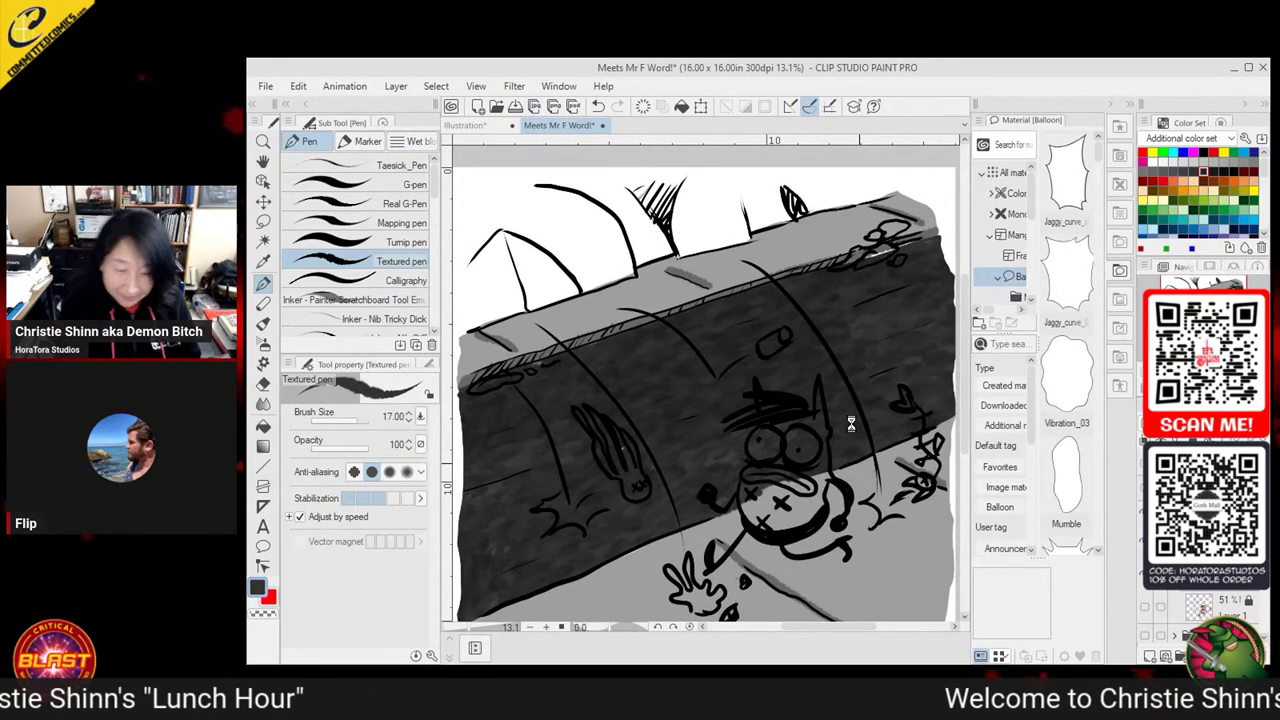
key("m")
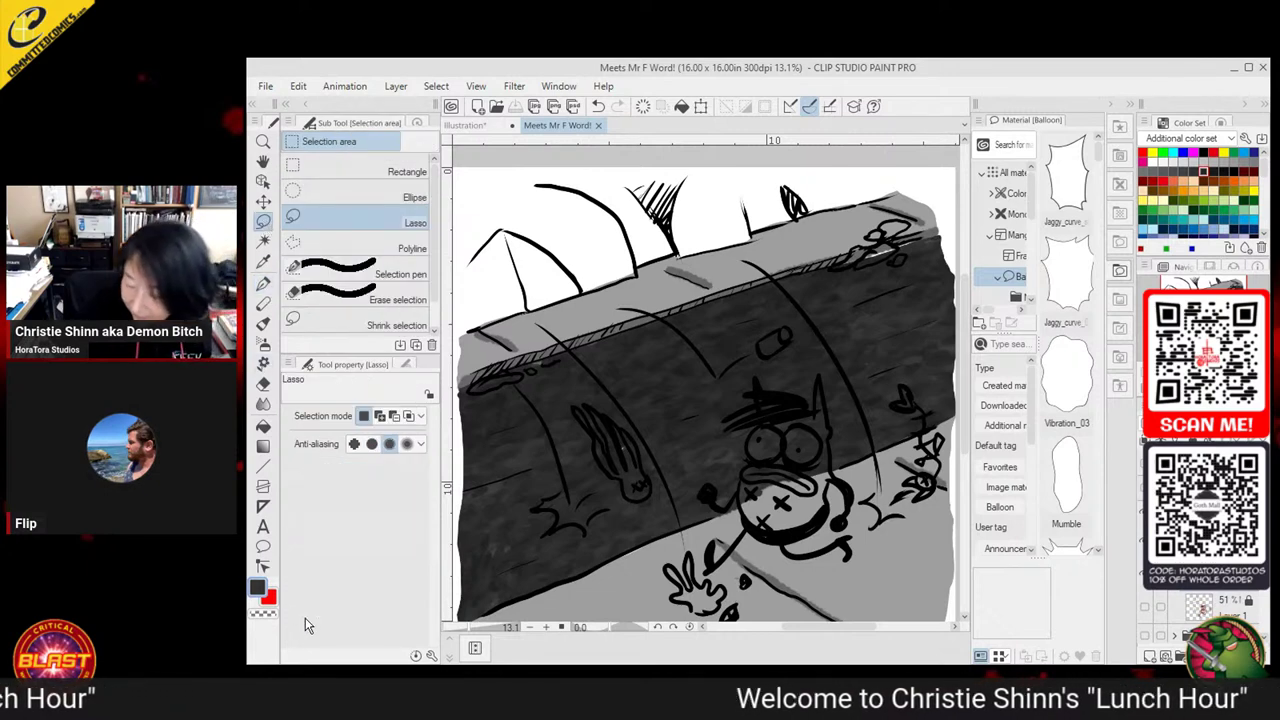
Add a new layer, lasso the outer dome of the tent above the curb, fill it with dark blue, and clear the selection
left_click(1149, 656)
left_click_drag(671, 357, 710, 402)
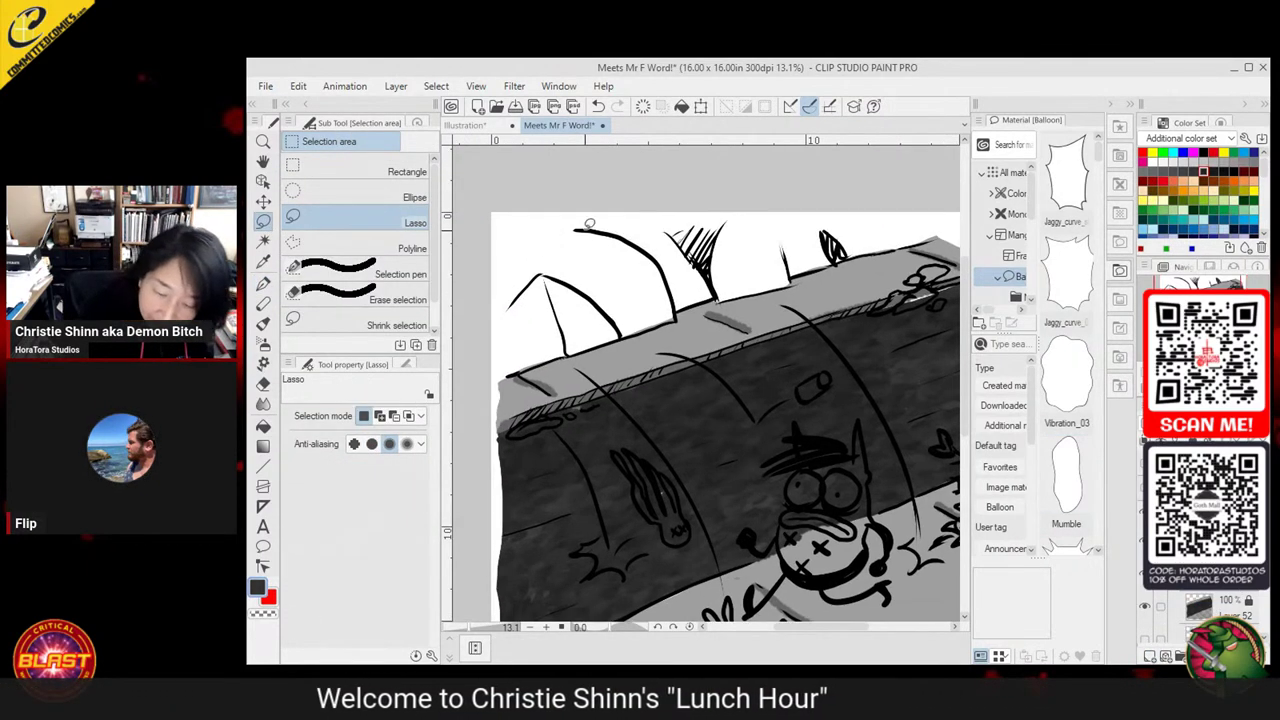
left_click_drag(620, 232, 662, 263)
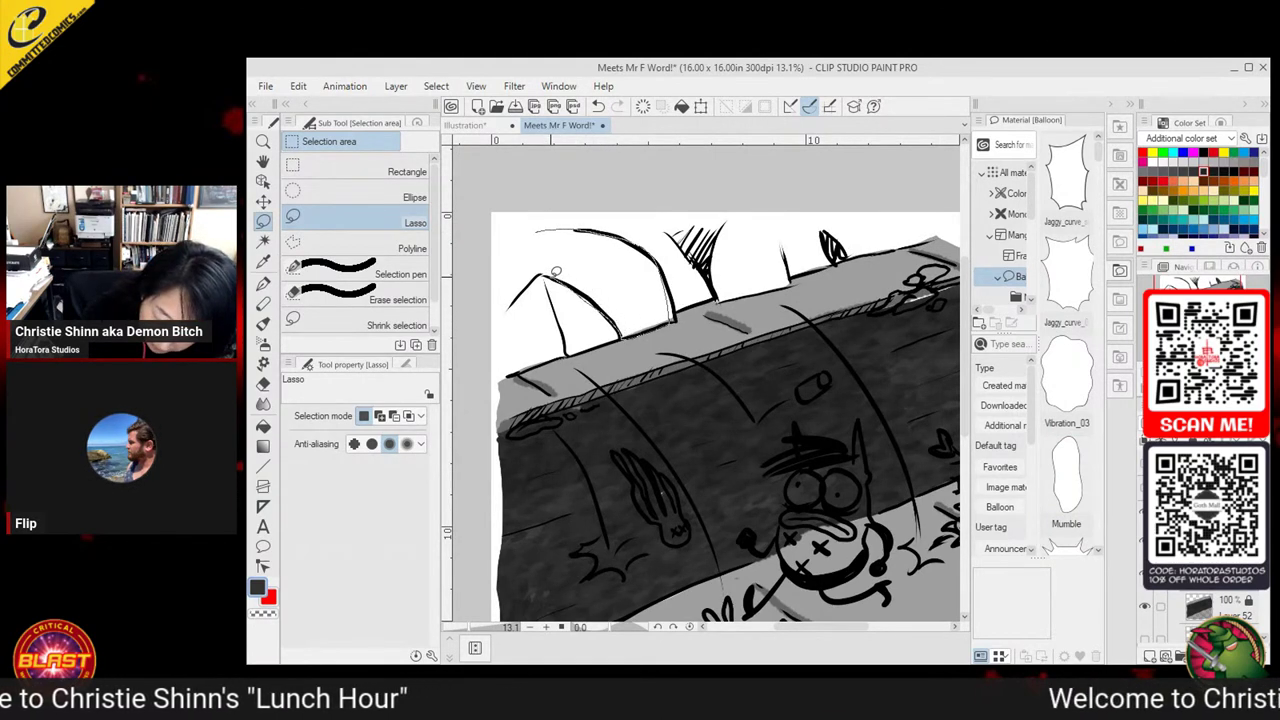
mouse_move(515, 305)
left_mouse_down()
mouse_move(508, 236)
mouse_move(660, 292)
mouse_move(503, 318)
left_mouse_up()
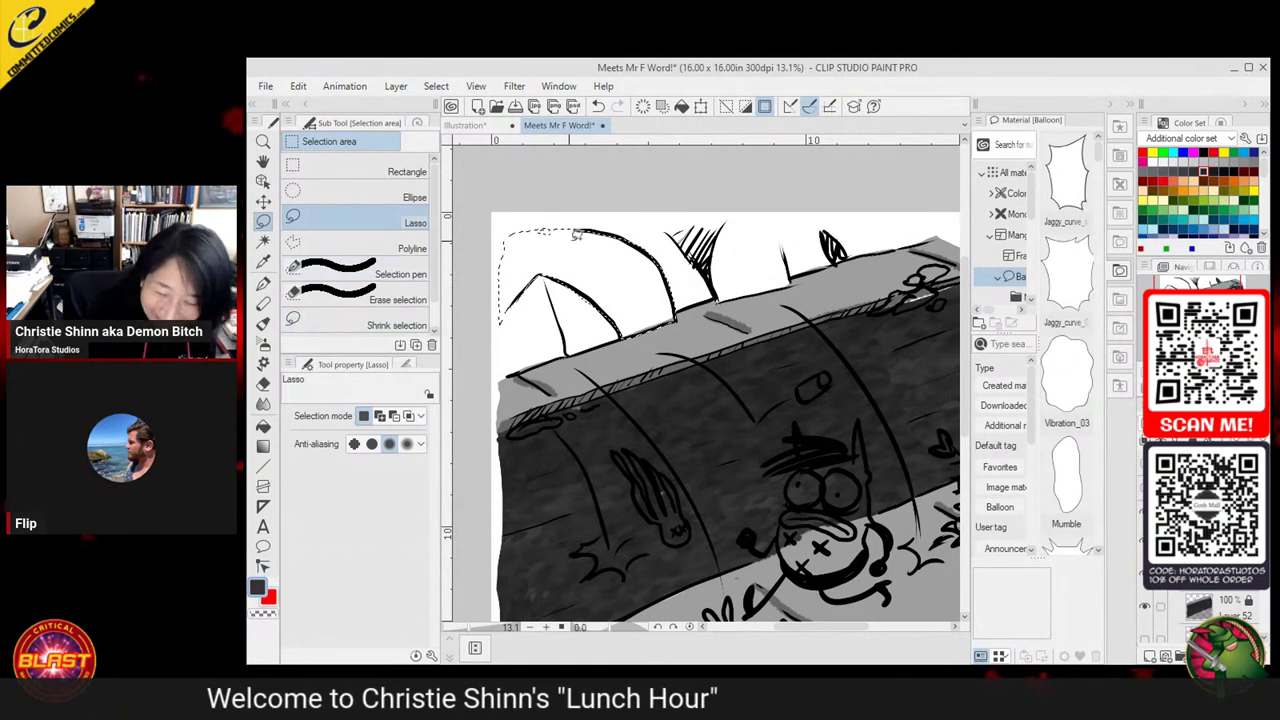
left_click(263, 424)
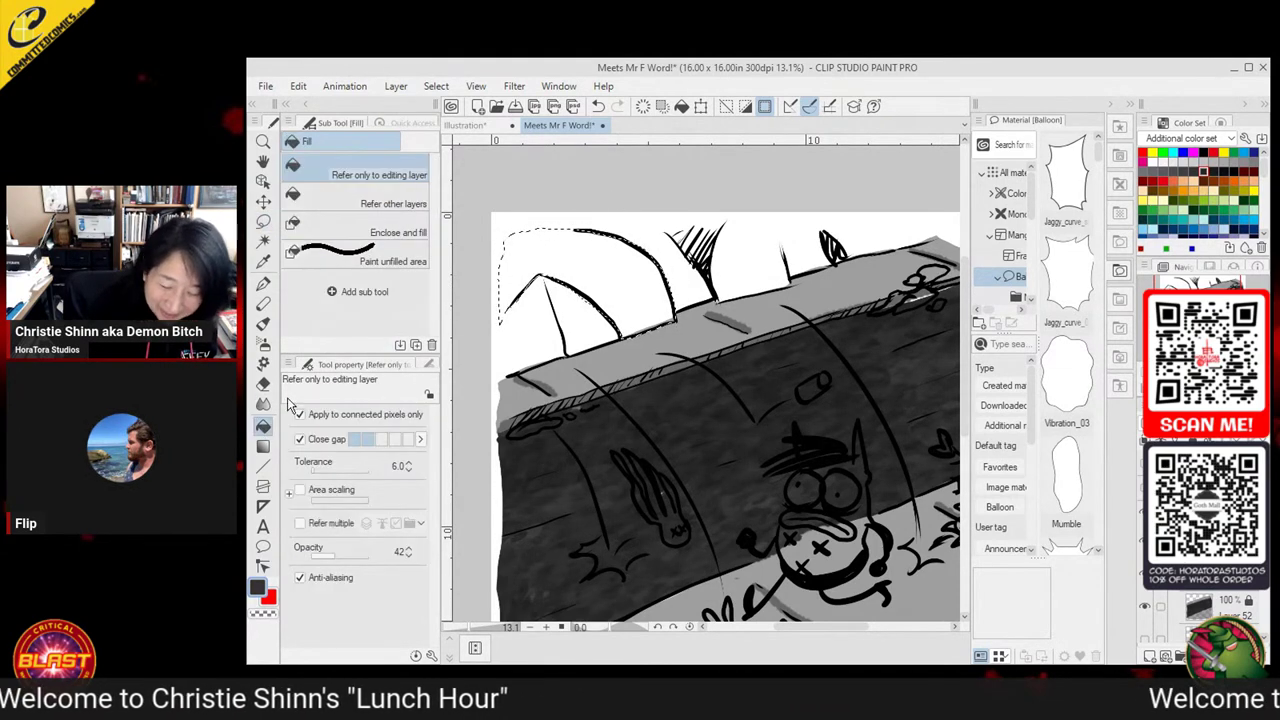
left_click(1253, 152)
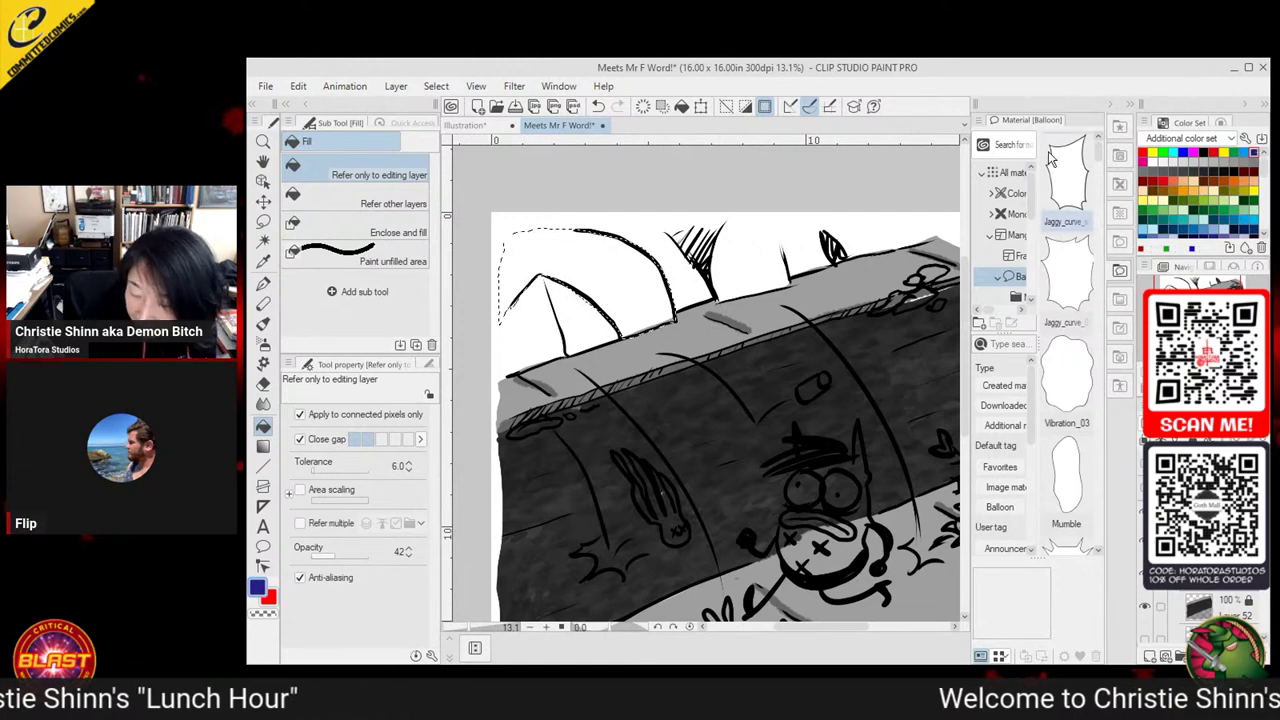
left_click(589, 259)
left_click(589, 277)
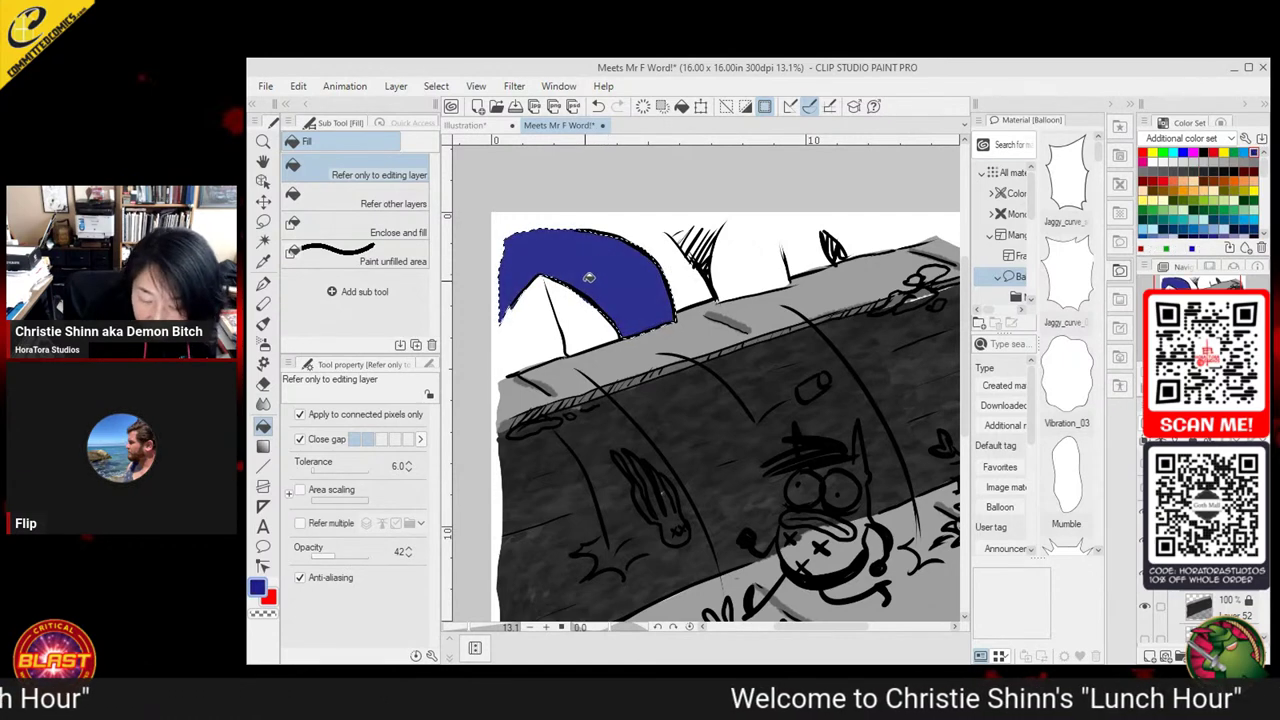
key("ctrl+d")
Lasso the tent's triangular front opening, fill it with gray, and clear the selection
key("m")
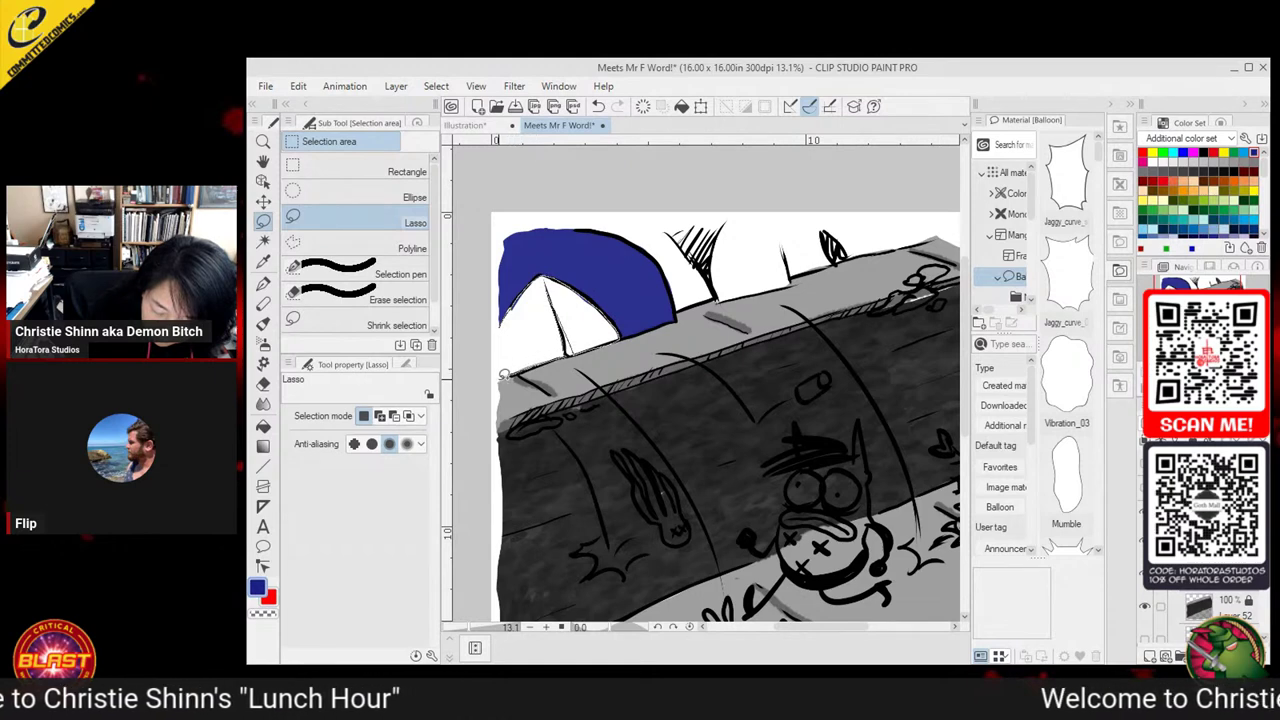
mouse_move(505, 375)
left_mouse_down()
mouse_move(500, 320)
mouse_move(560, 285)
mouse_move(606, 338)
left_mouse_up()
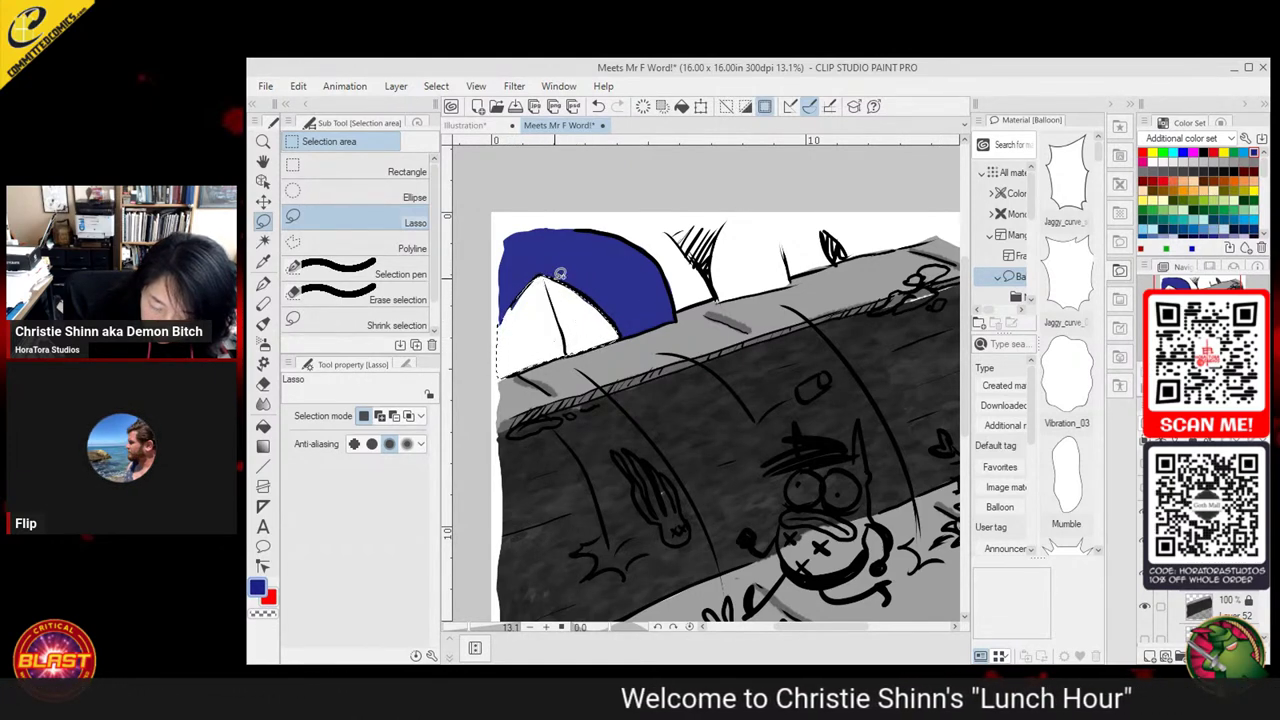
key("g")
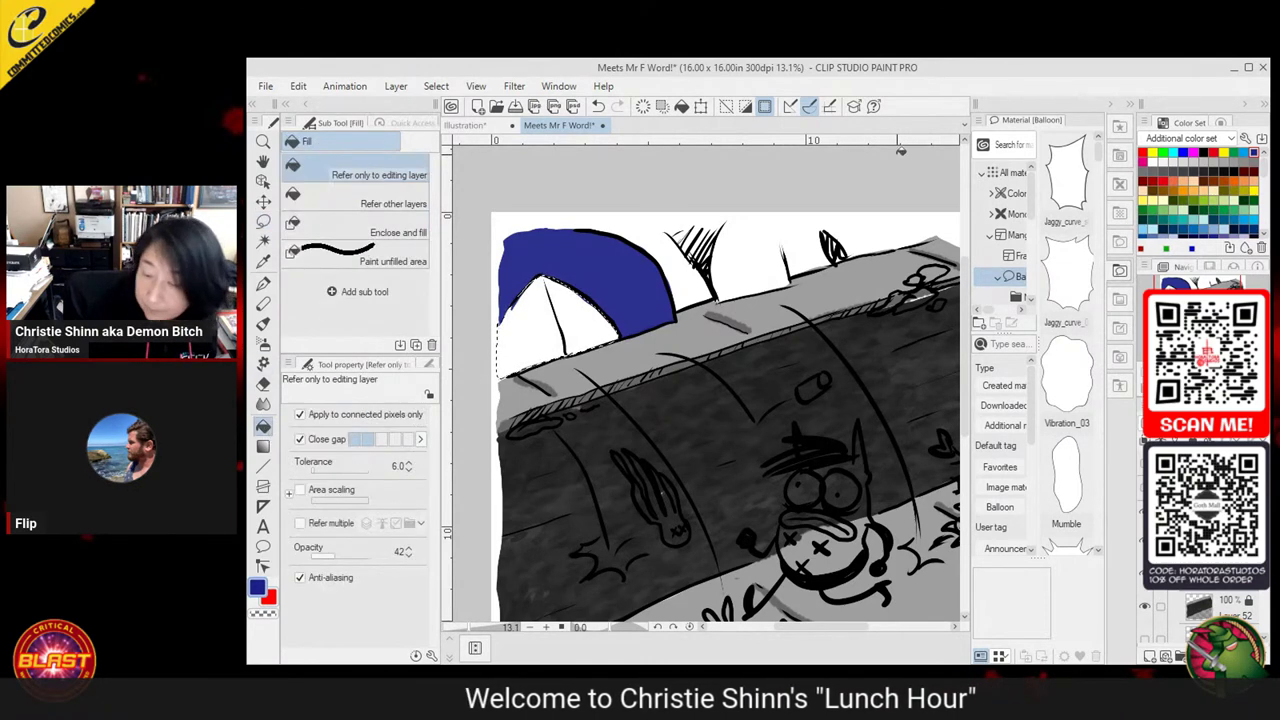
left_click(1233, 161)
left_click(606, 300)
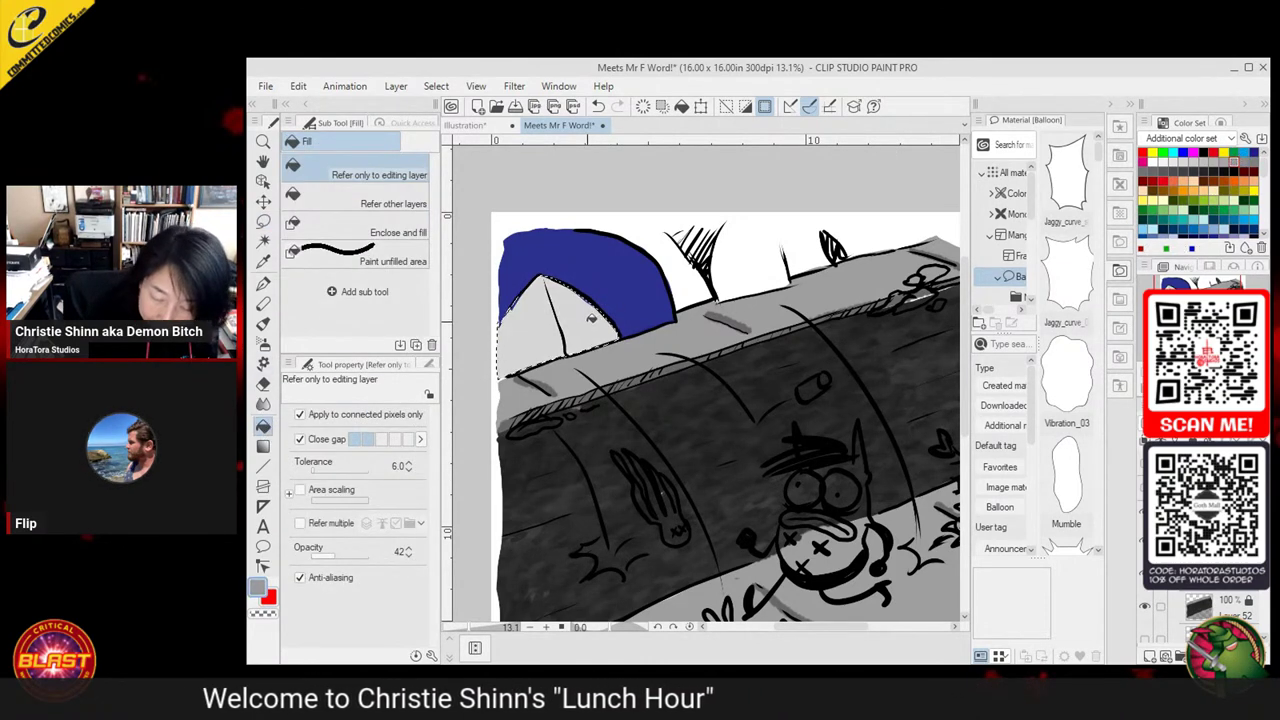
key("m")
key("ctrl+d")
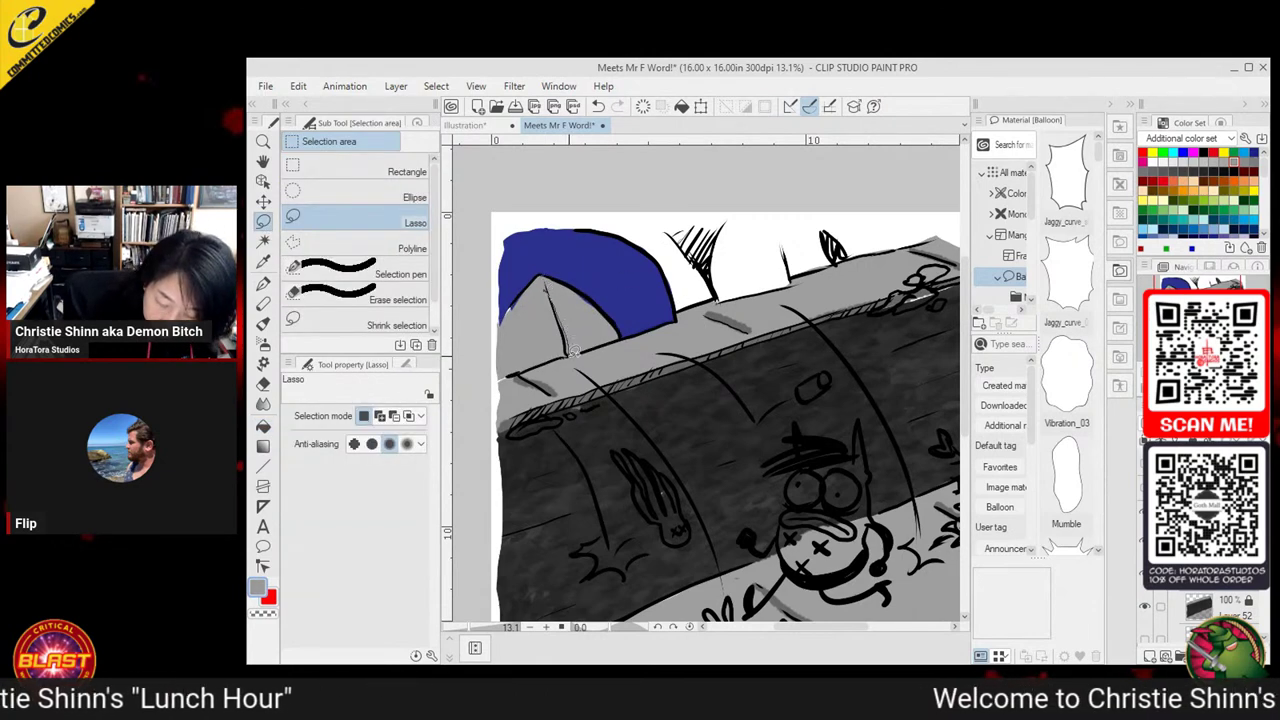
Shade the base and inner edge of the tent's larger front flap by filling a lassoed strip with darker gray
left_click_drag(500, 373, 555, 347)
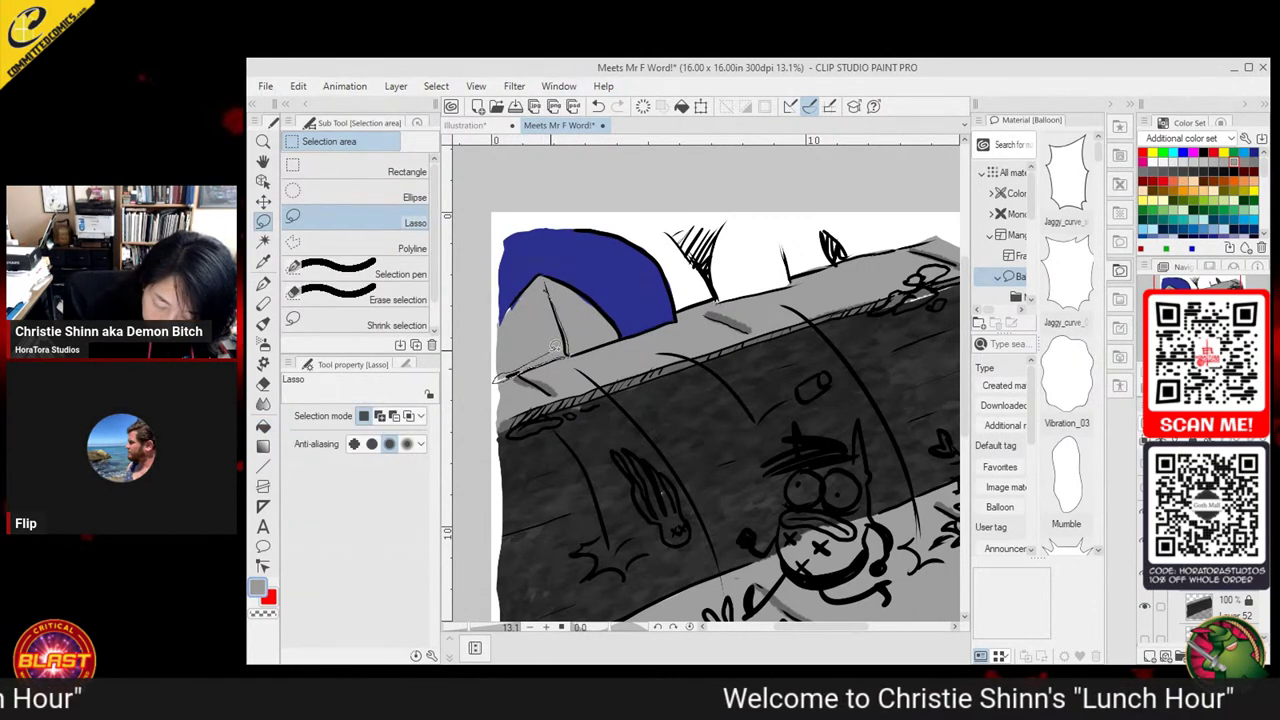
left_click_drag(553, 298, 584, 289)
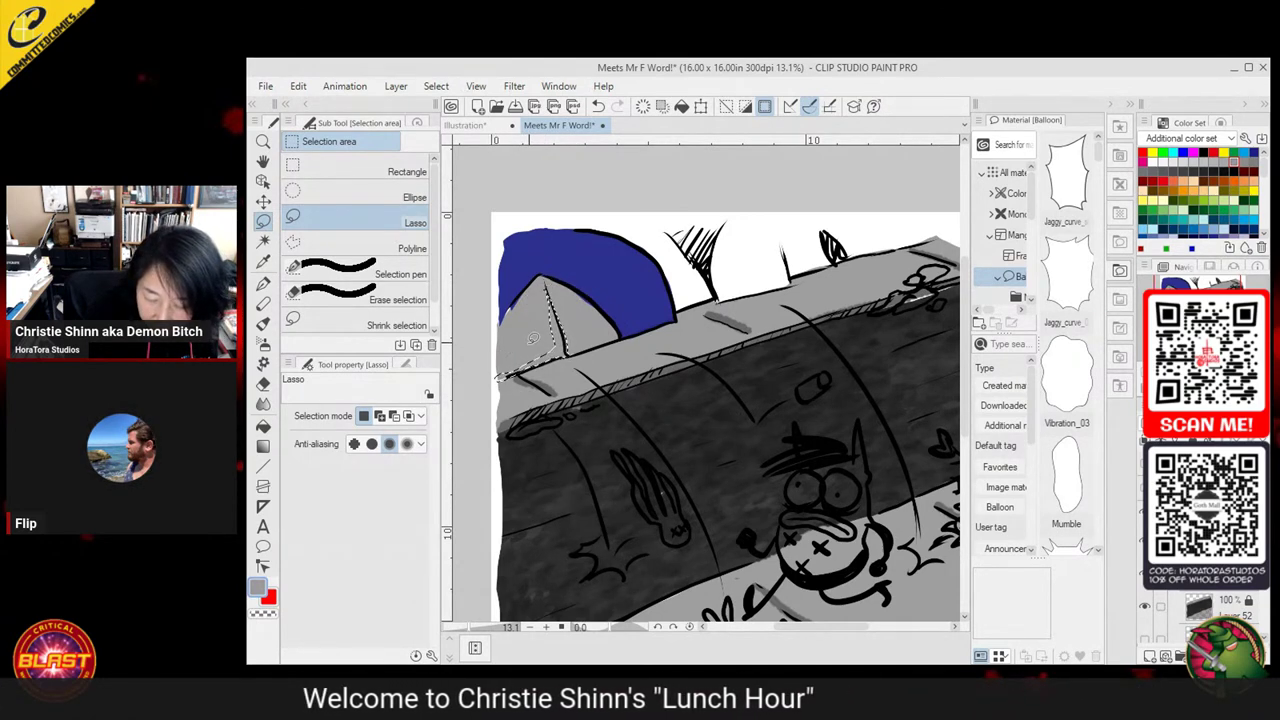
left_click(262, 428)
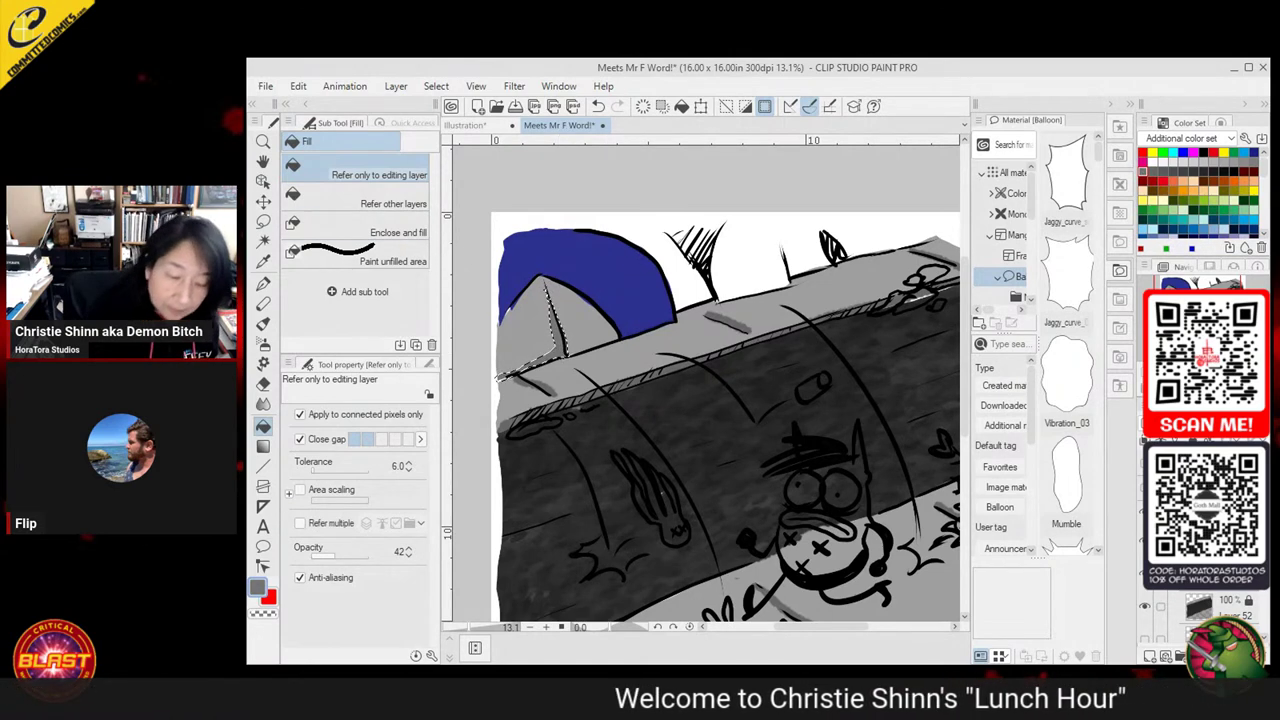
key("m")
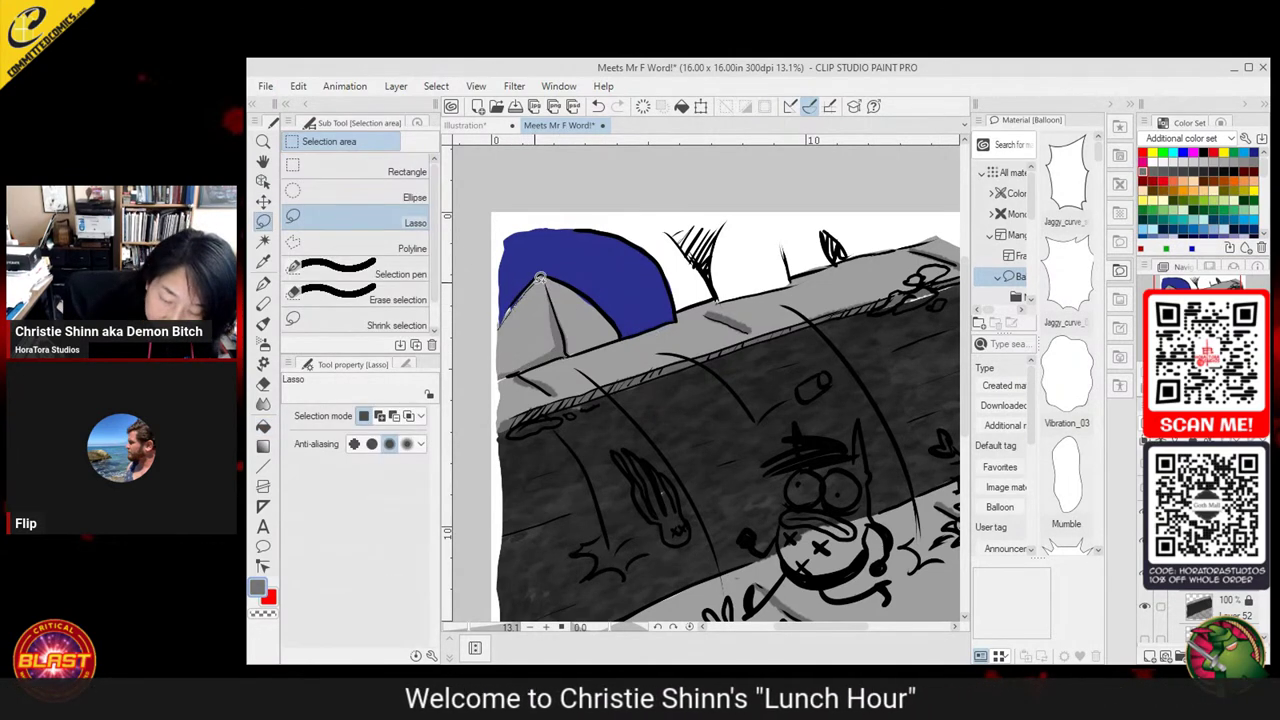
Shade the blue dome along the front opening with the sampled blue darkened to 238, 83, 23, filling a lassoed strip and clearing the selection
mouse_move(505, 310)
left_mouse_down()
mouse_move(563, 264)
mouse_move(547, 270)
mouse_move(599, 288)
mouse_move(633, 322)
mouse_move(666, 314)
mouse_move(669, 293)
mouse_move(679, 316)
mouse_move(627, 330)
mouse_move(548, 277)
left_mouse_up()
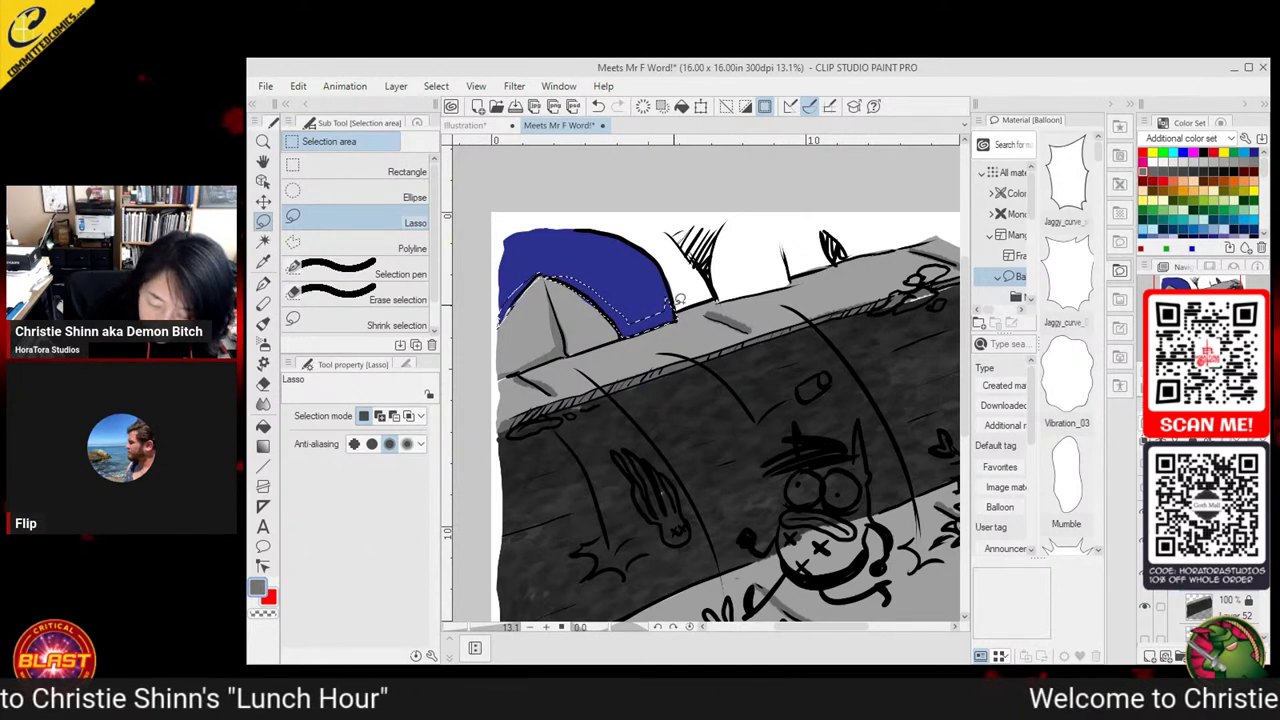
key("e")
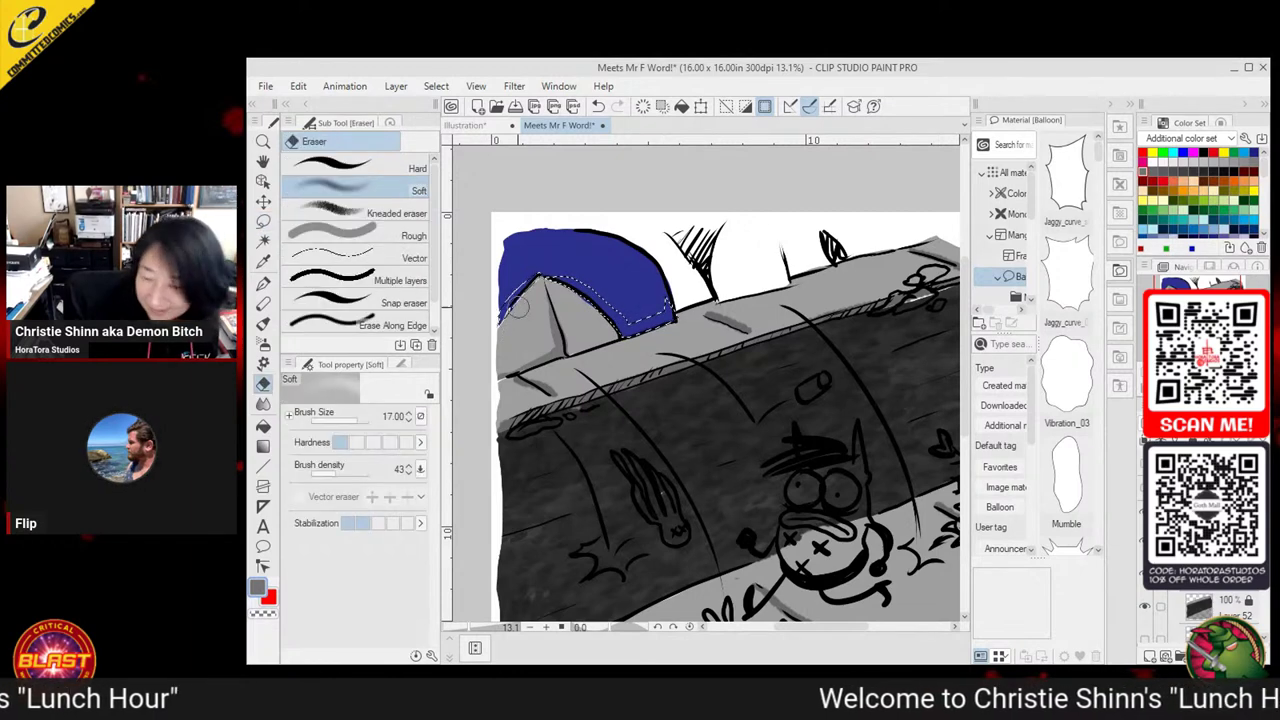
left_click(1219, 122)
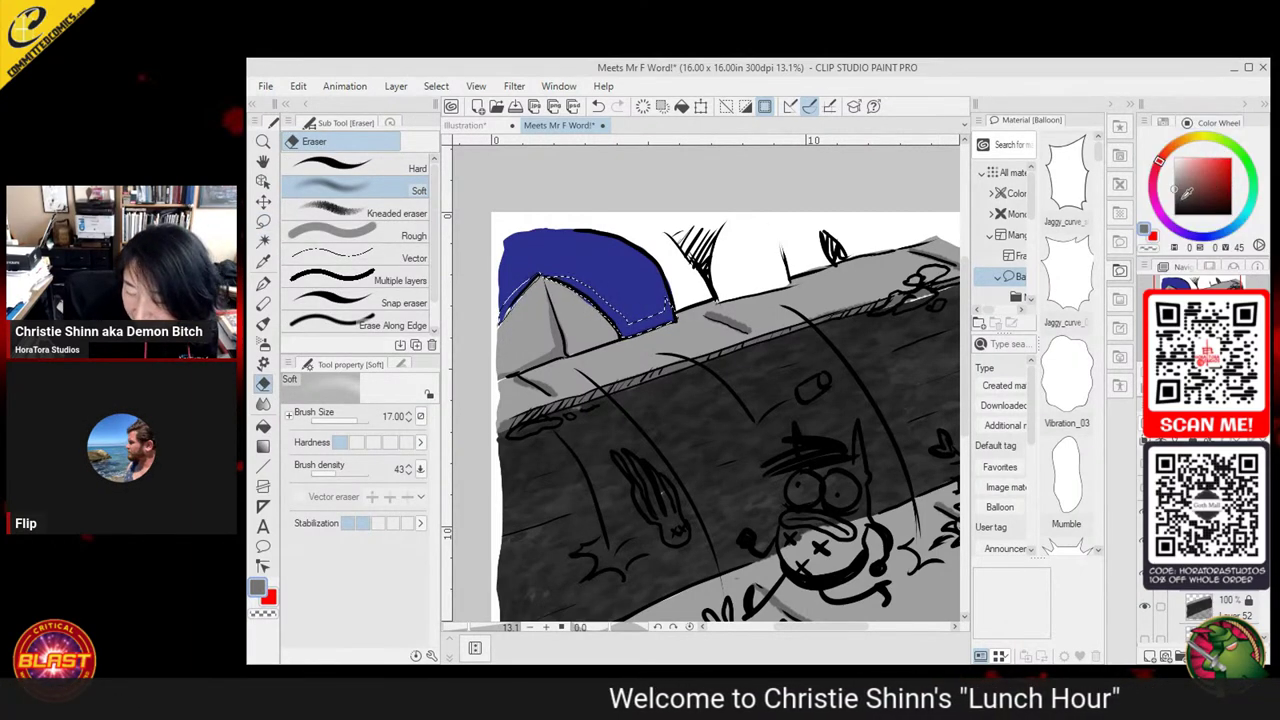
left_click(263, 261)
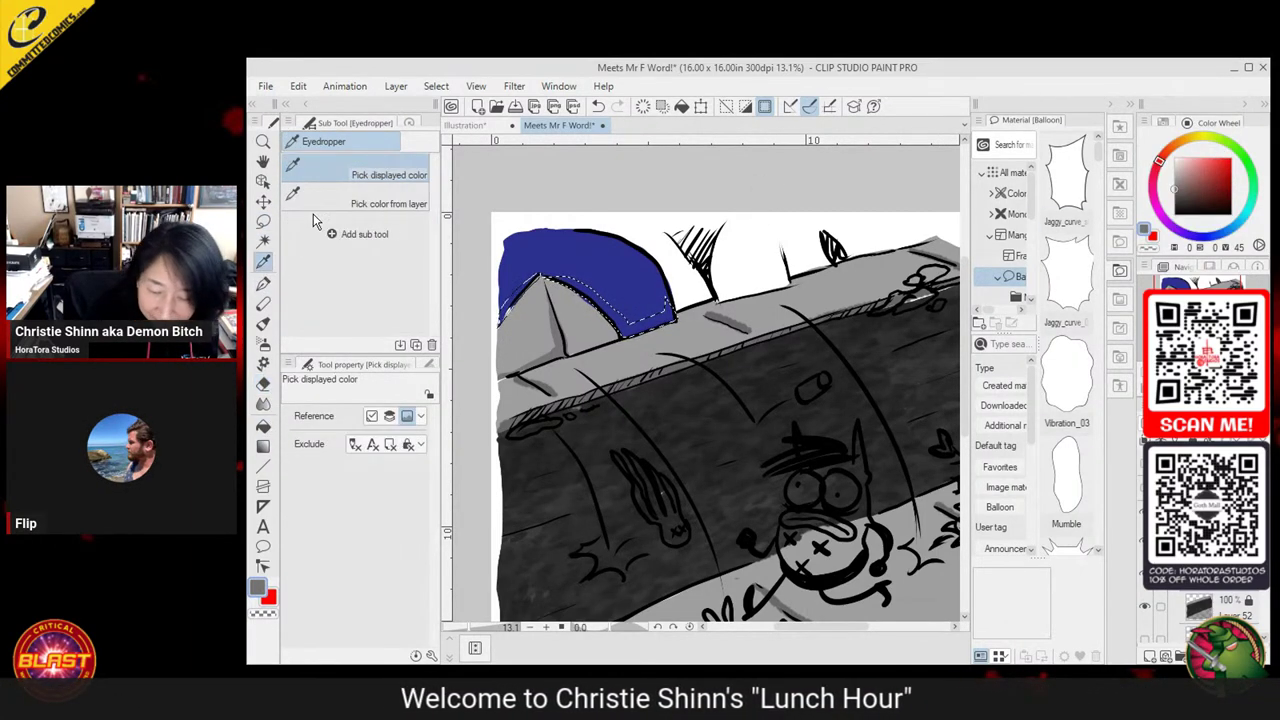
left_click(634, 315)
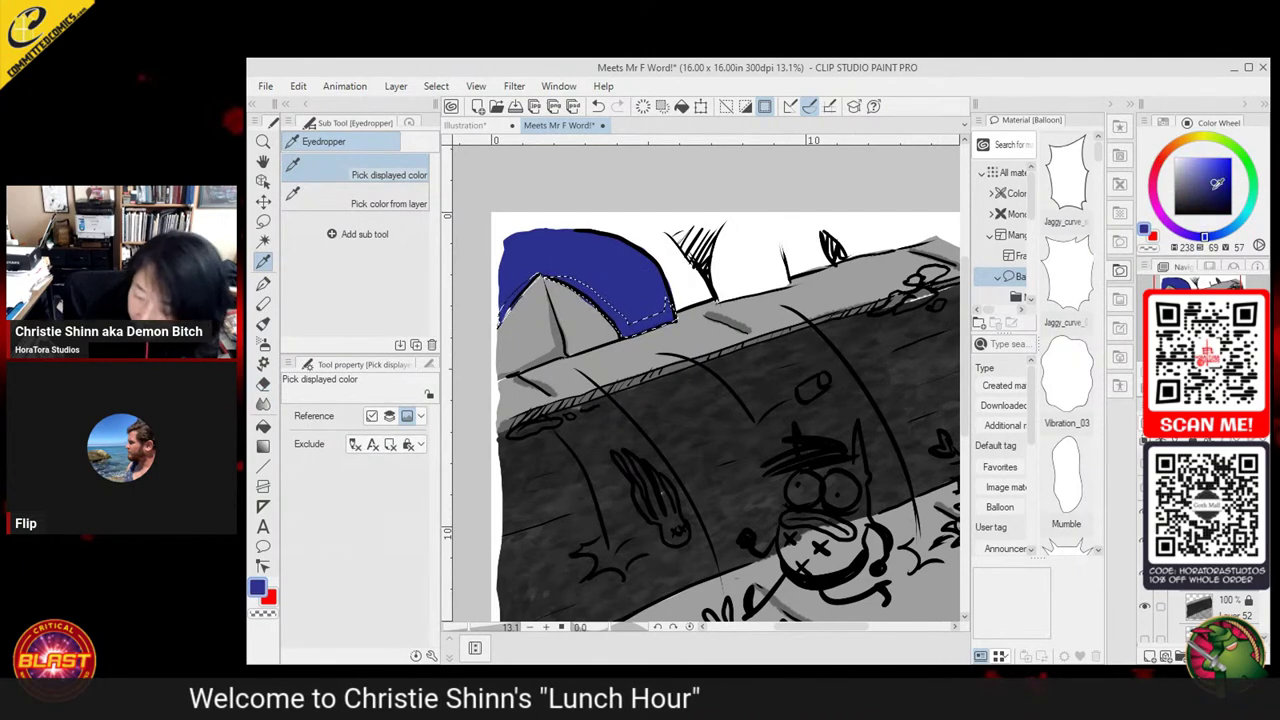
left_click(263, 426)
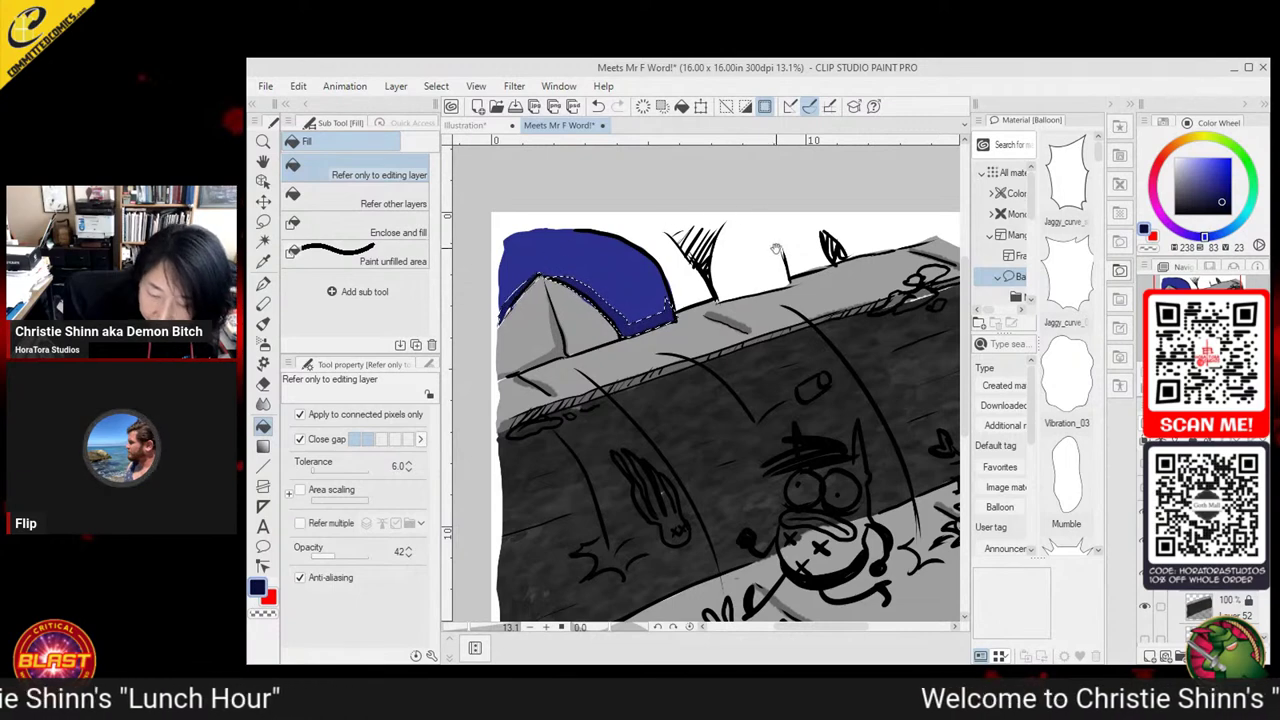
left_click_drag(764, 260, 729, 274)
left_click(263, 221)
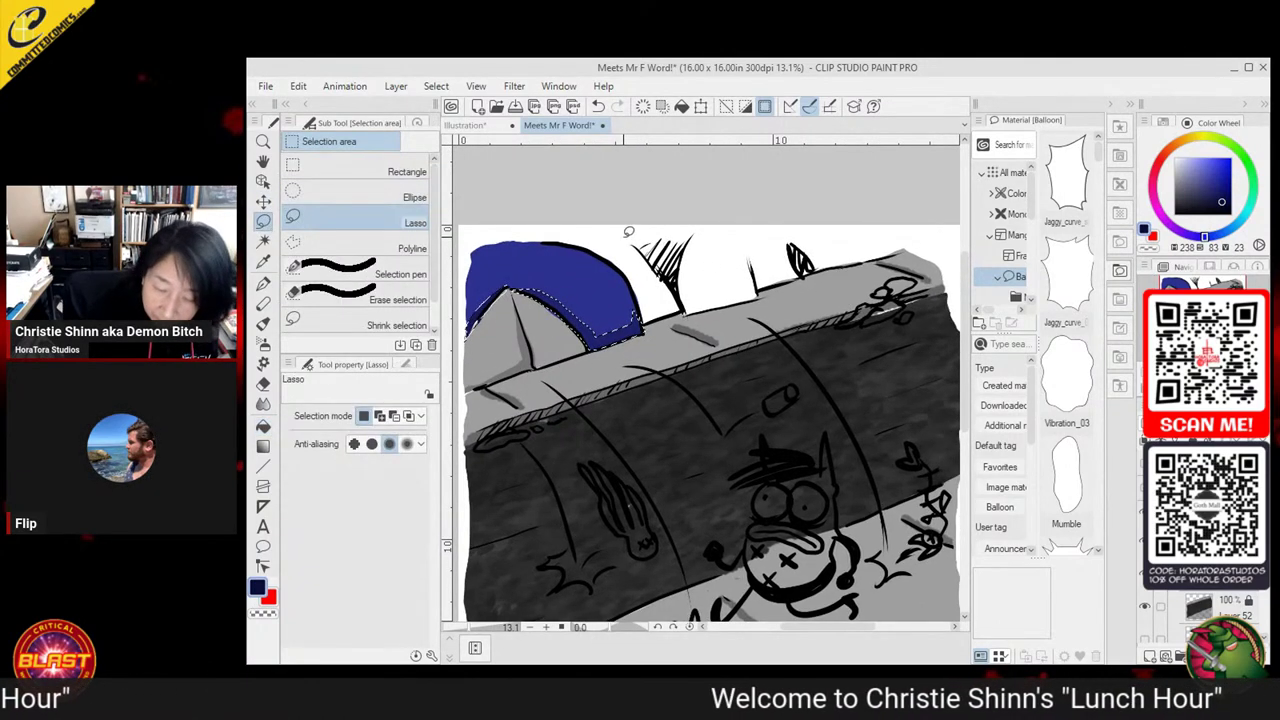
key("ctrl+d")
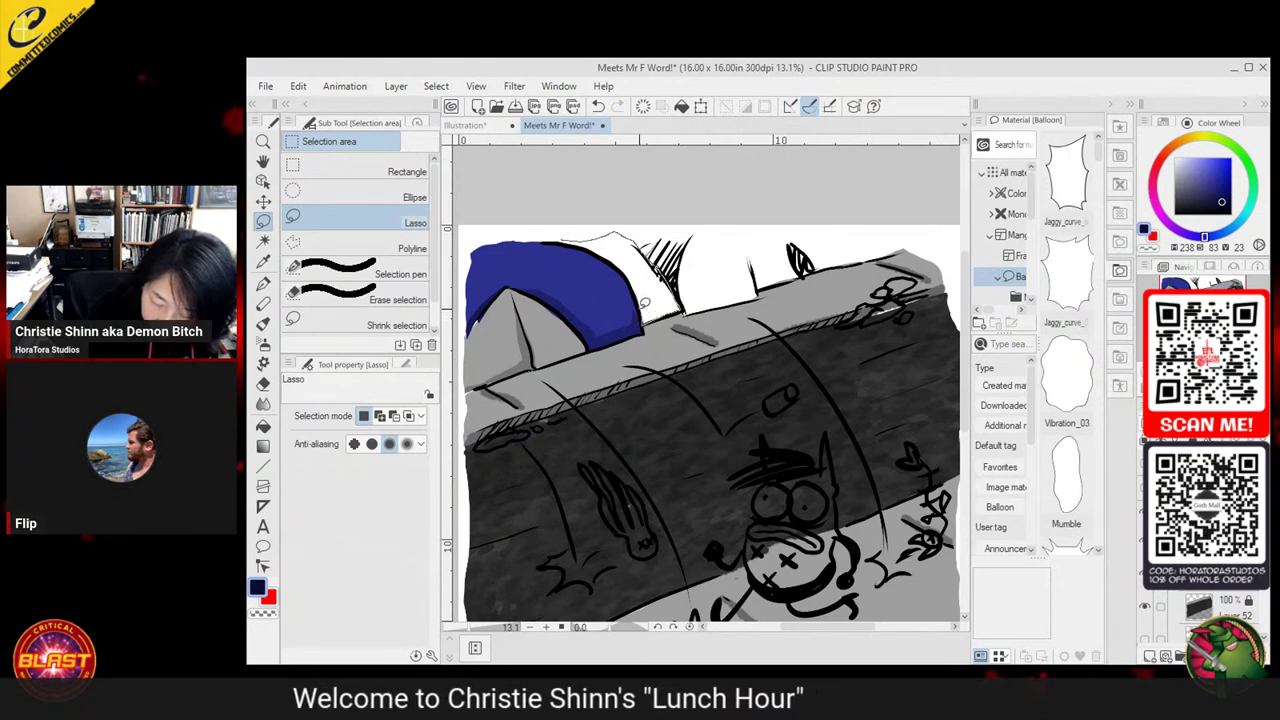
Lasso the shape behind the tent, fill it with dark green from the color set, and clear the selection
left_click_drag(591, 243, 560, 240)
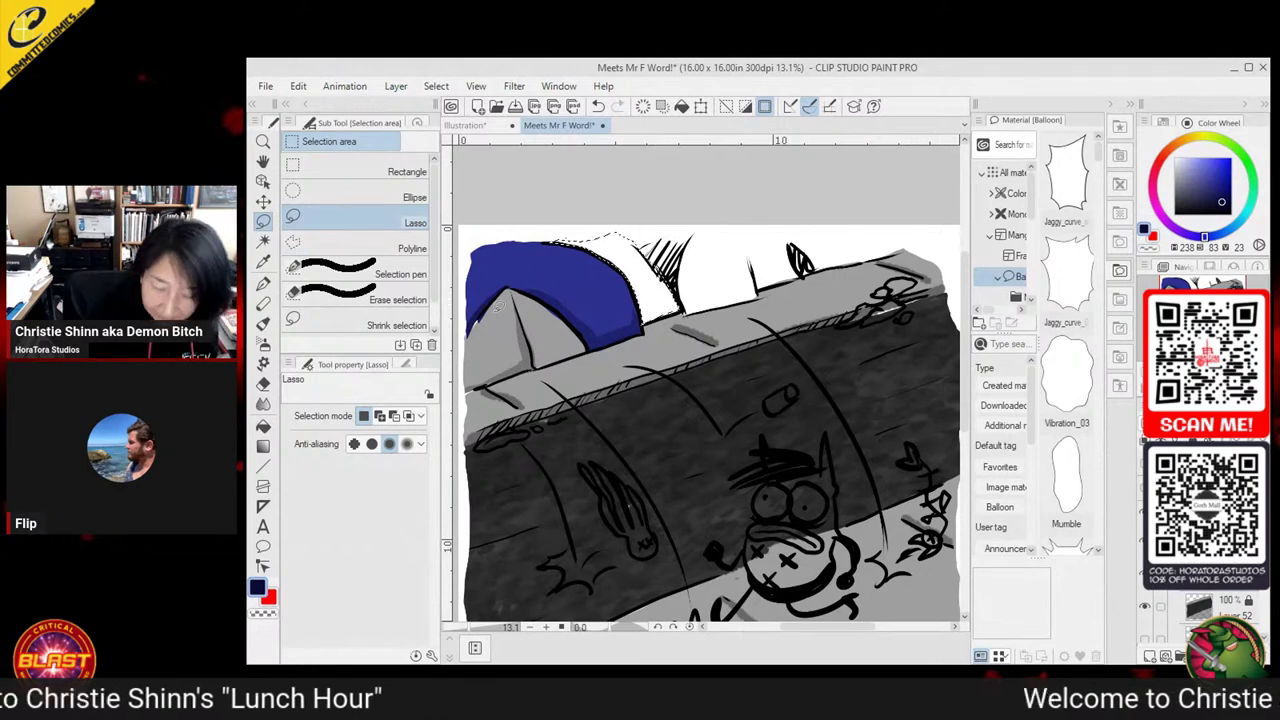
key("g")
left_click(1163, 122)
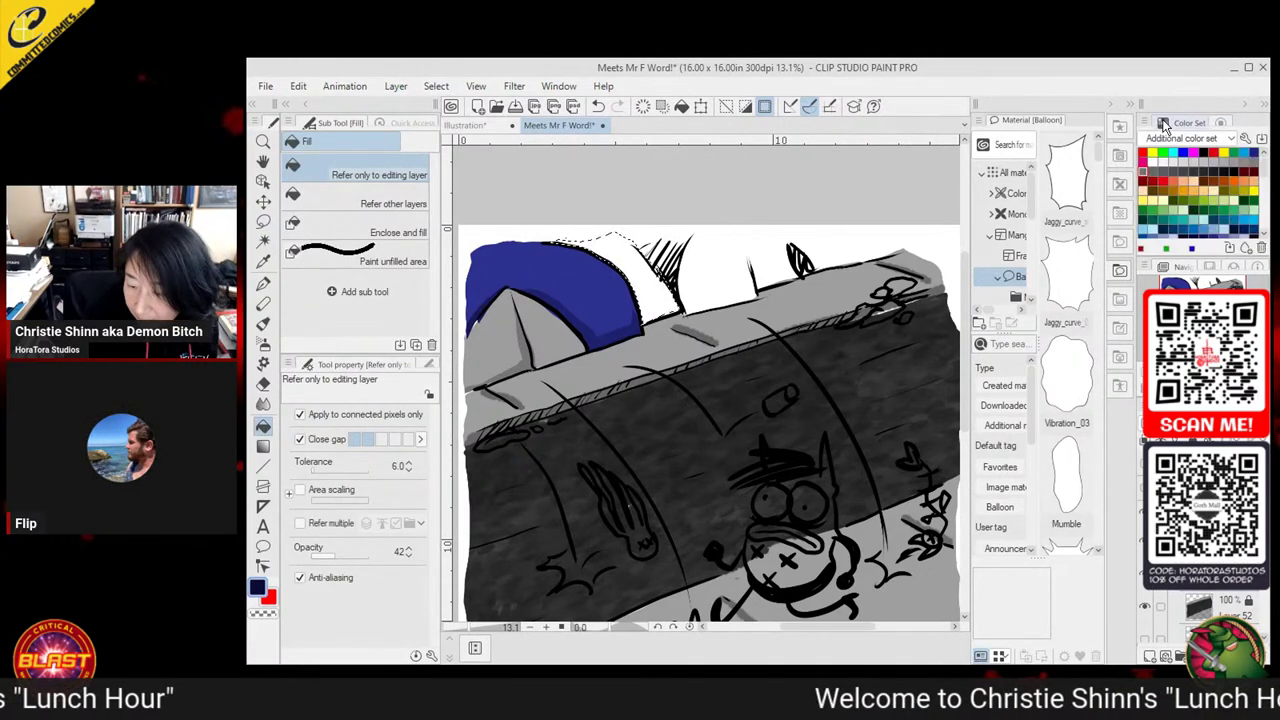
left_click(1176, 196)
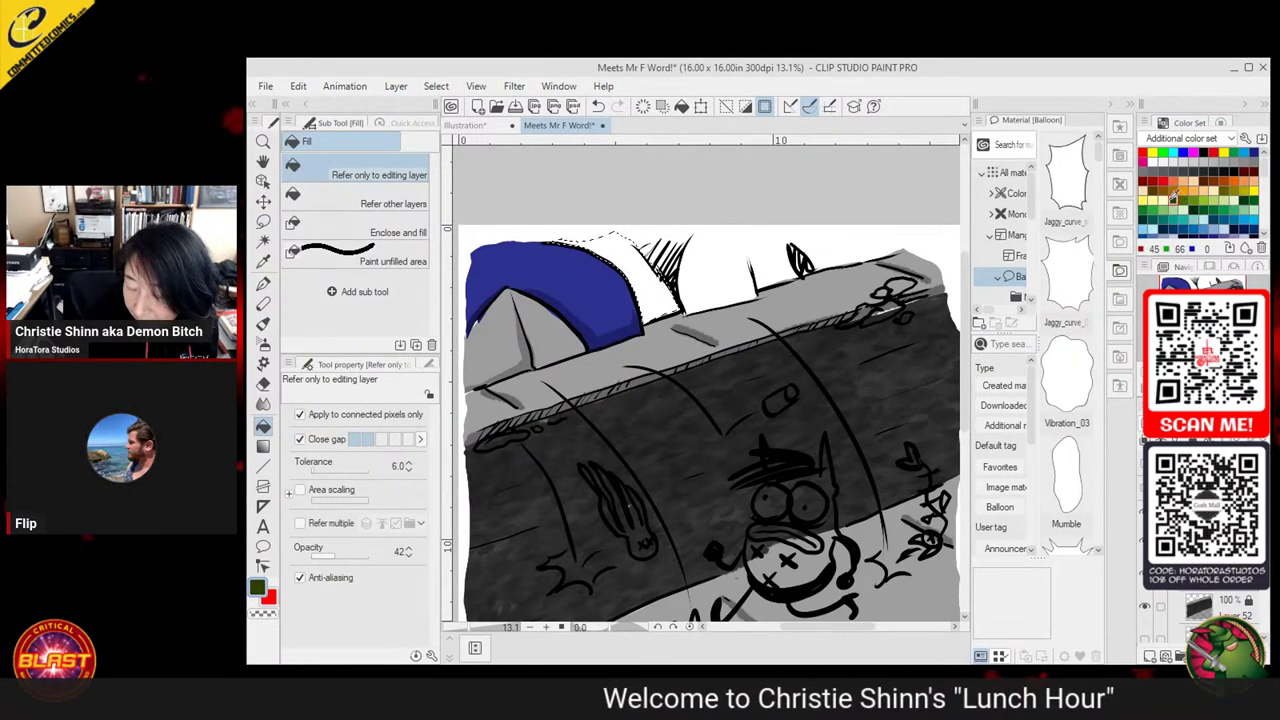
left_click(610, 265)
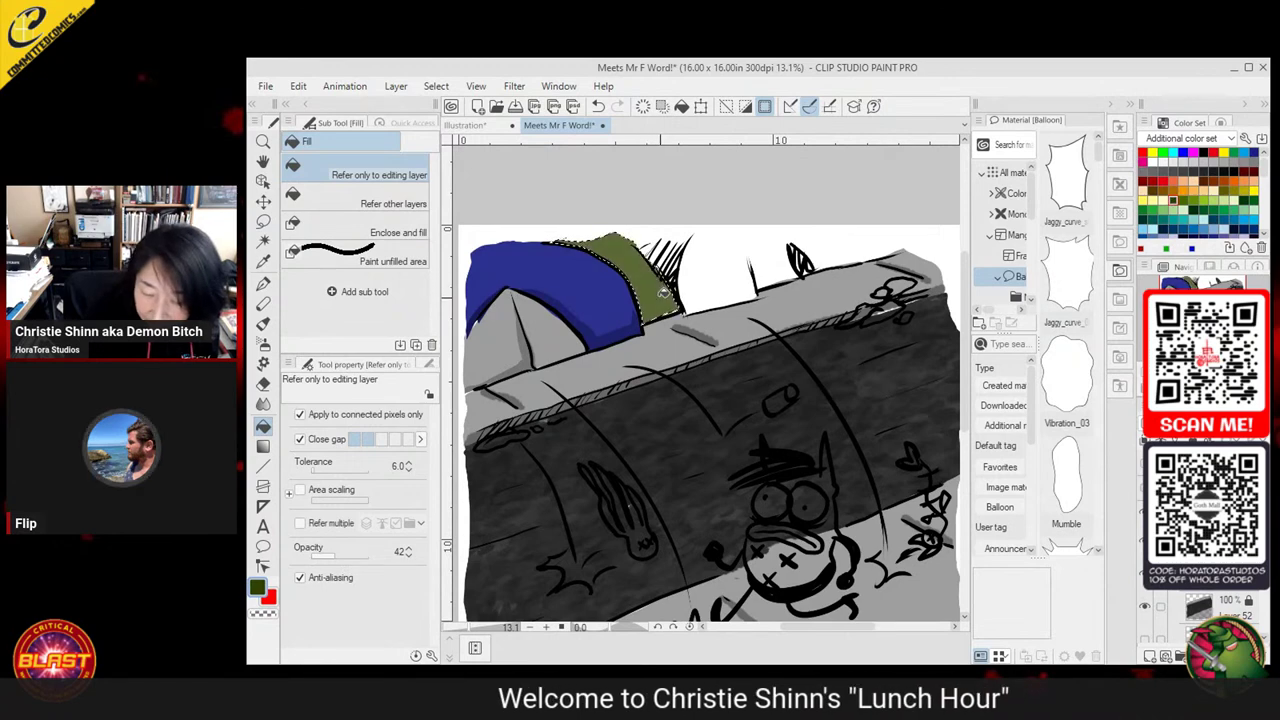
left_click(262, 223)
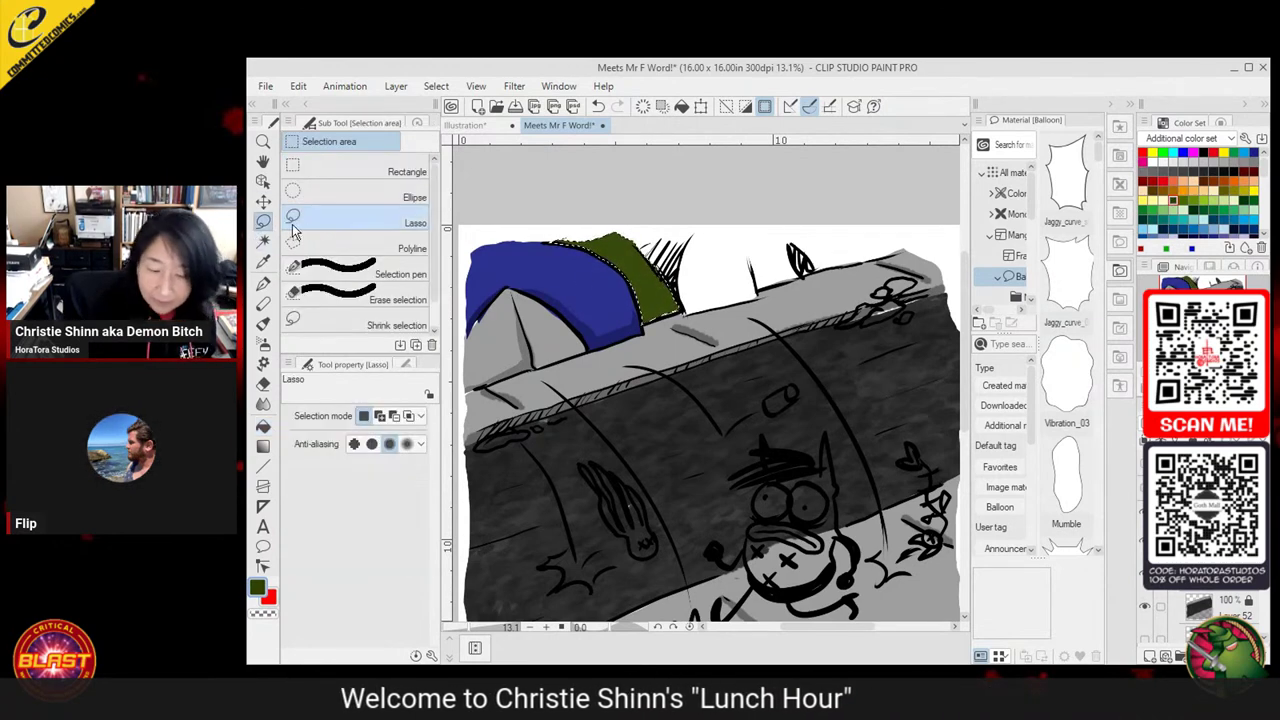
left_click(731, 246)
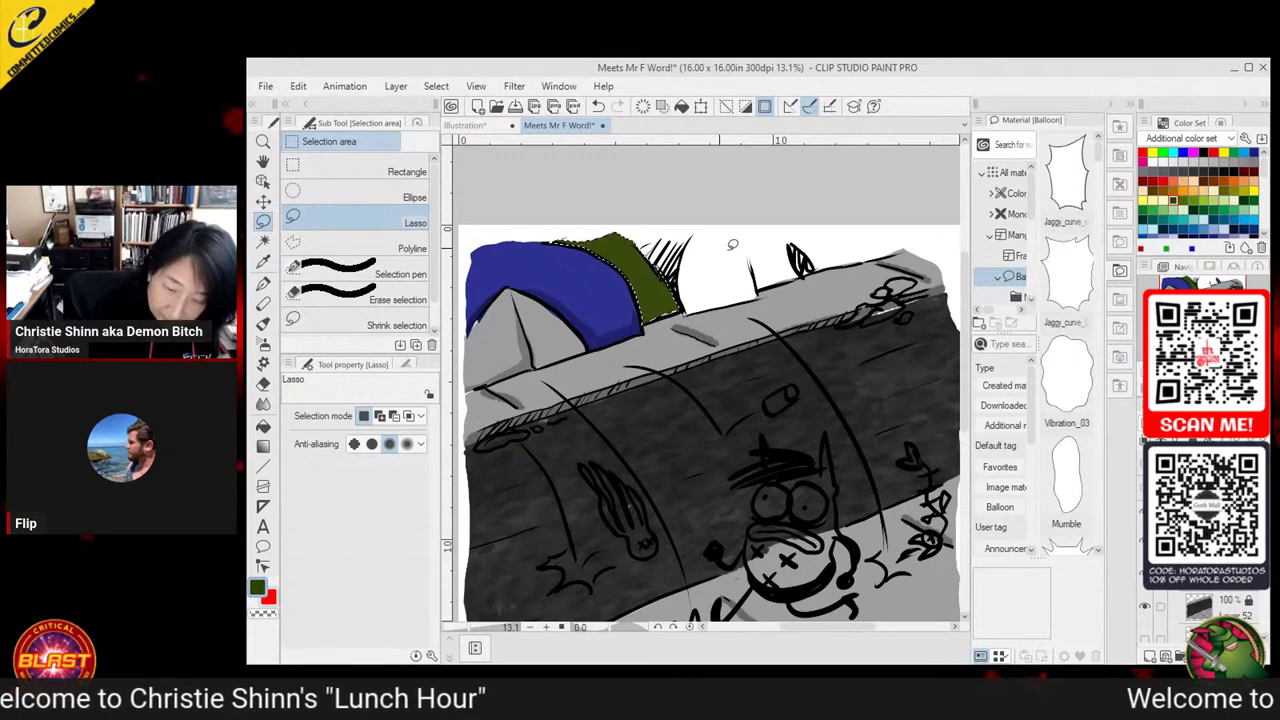
Add brown patches to the base of the green shape with a jagged lasso fill and Textured pen strokes at size 17
mouse_move(648, 314)
left_mouse_down()
mouse_move(653, 282)
mouse_move(662, 303)
mouse_move(677, 293)
mouse_move(656, 319)
left_mouse_up()
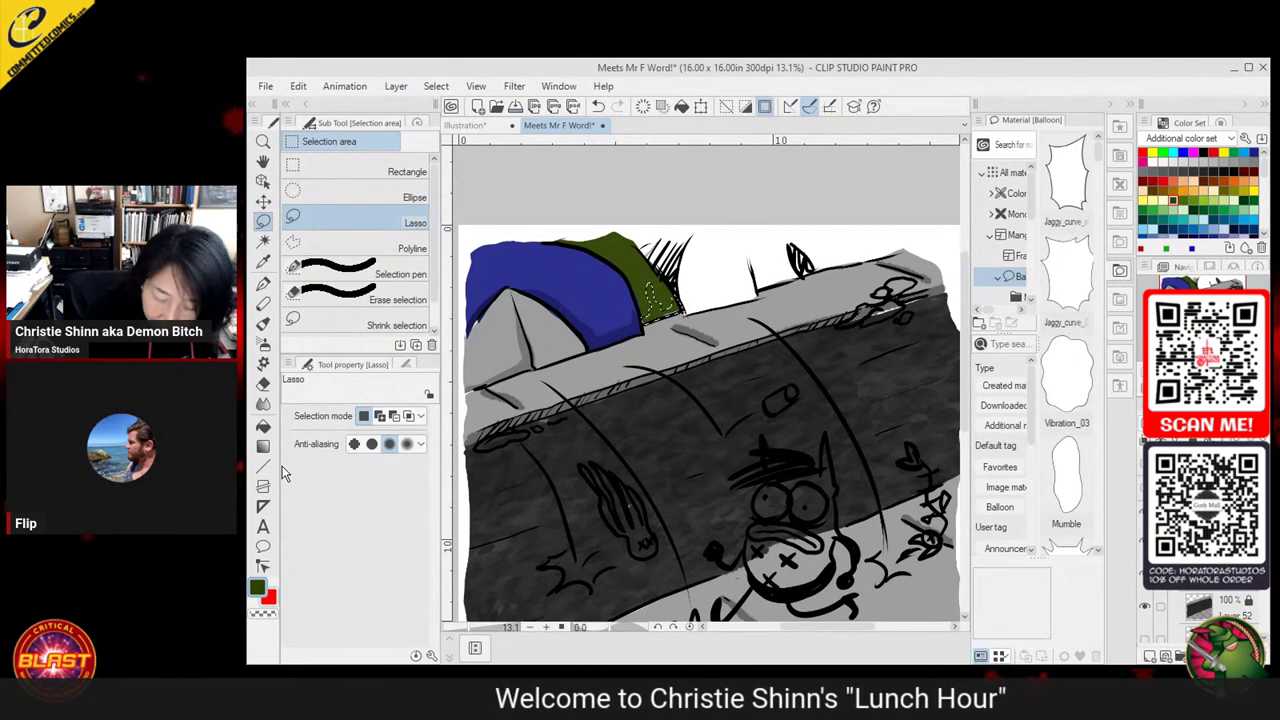
left_click(263, 425)
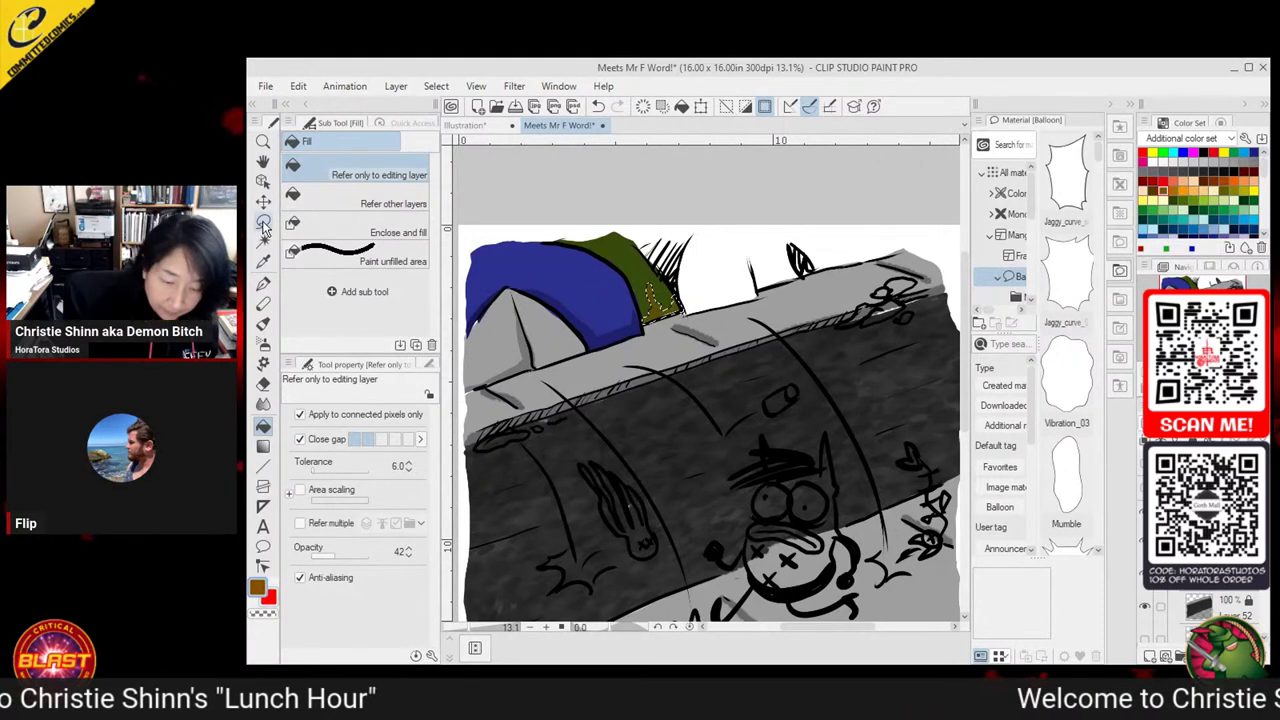
key("m")
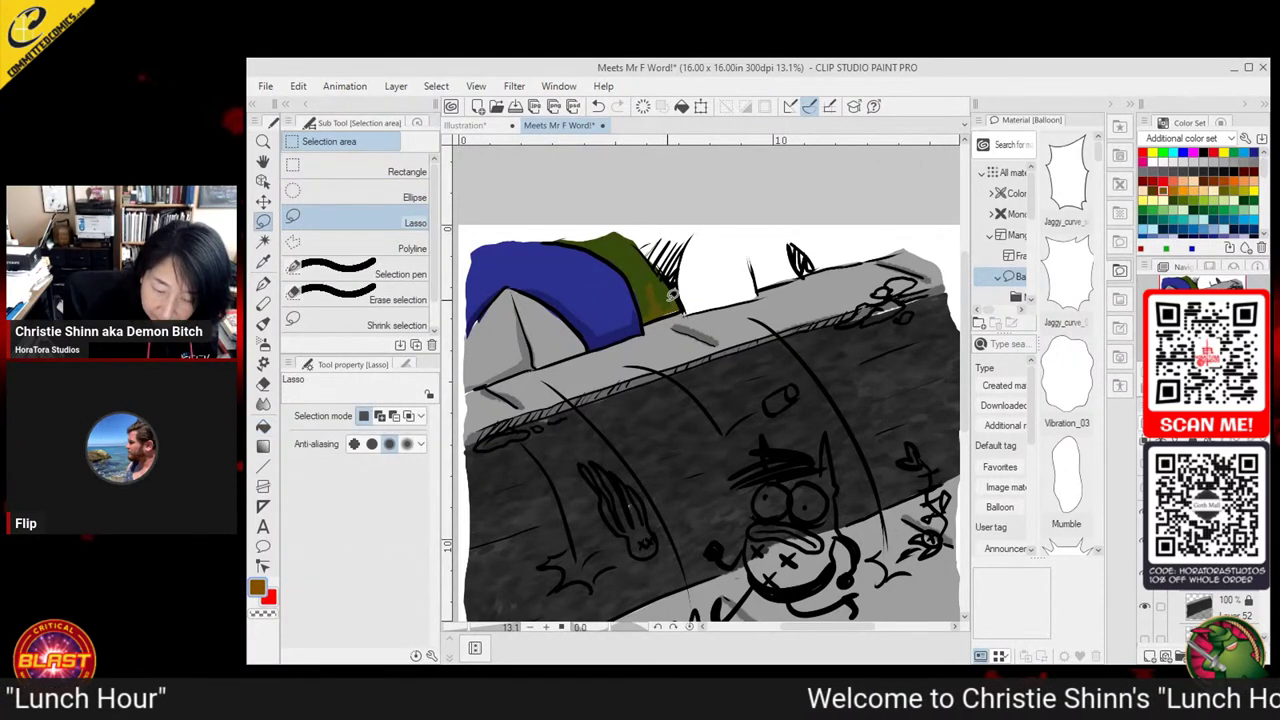
key("p")
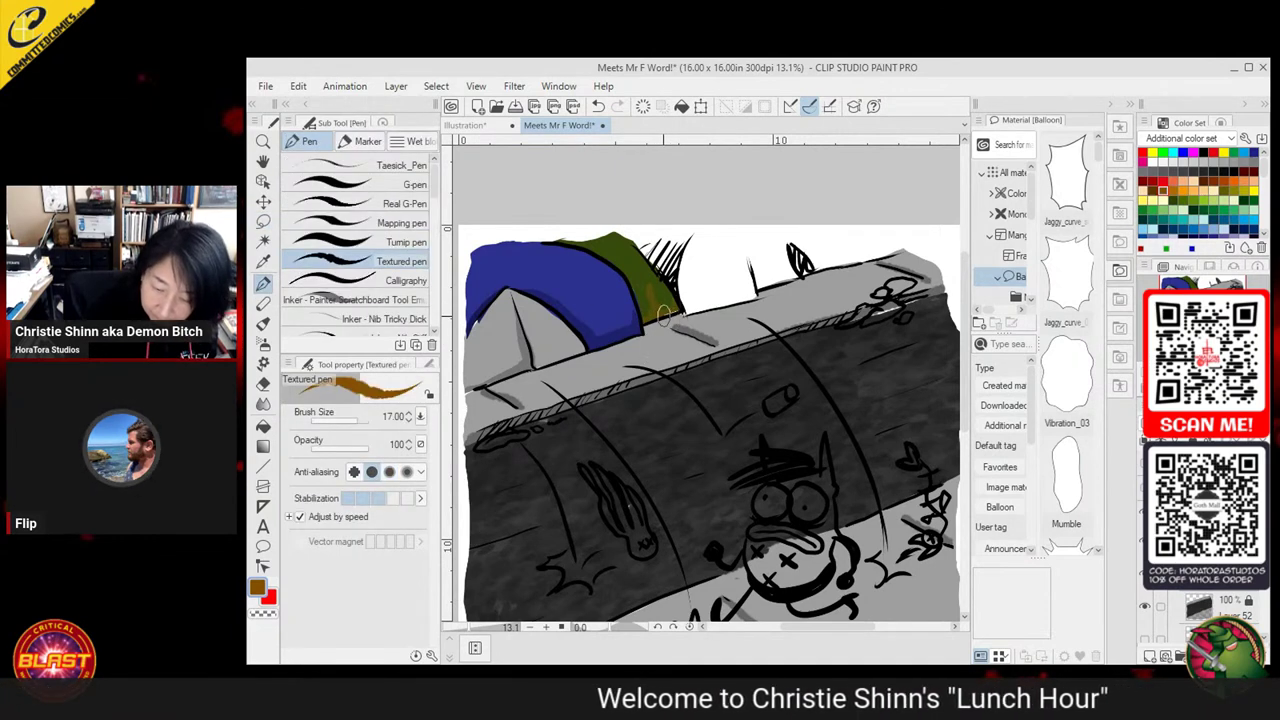
mouse_move(678, 308)
left_mouse_down()
mouse_move(646, 306)
mouse_move(659, 273)
mouse_move(667, 310)
left_mouse_up()
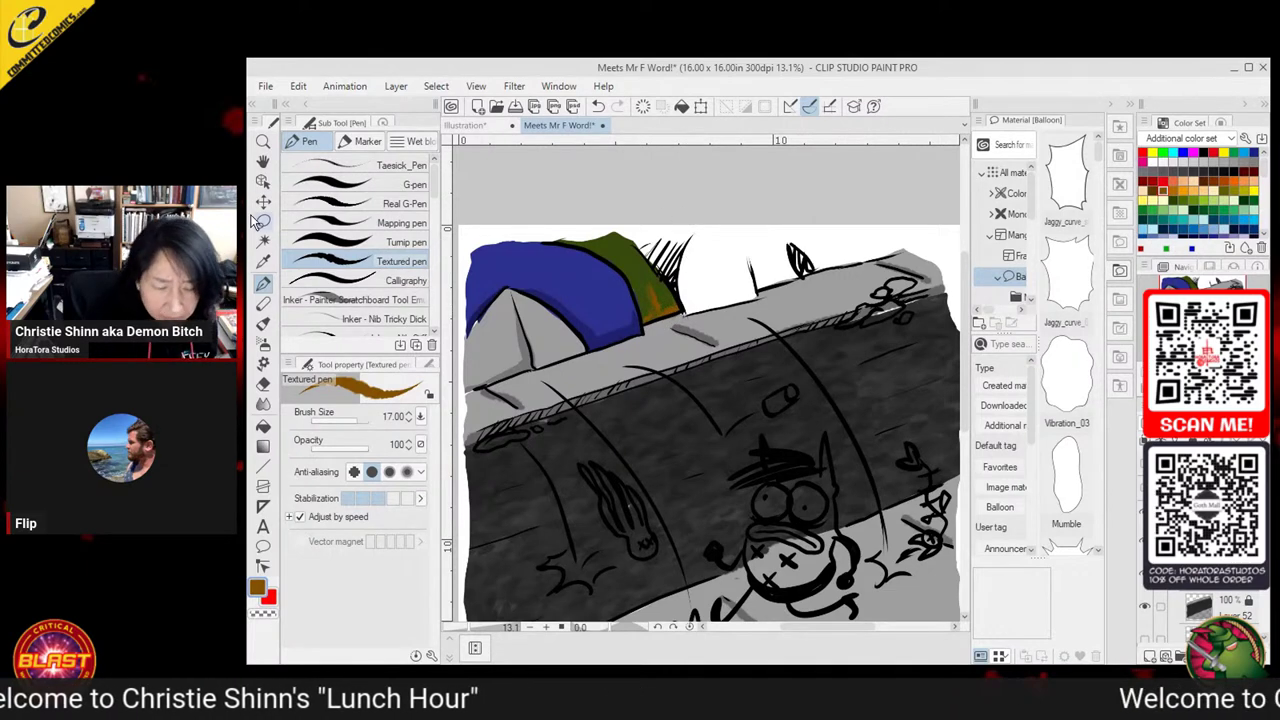
Shade the green shape along the tent's edge with the sampled green darkened to 79, 49, 16, filling a lassoed strip and clearing the selection
key("m")
mouse_move(558, 242)
left_mouse_down()
mouse_move(622, 246)
mouse_move(629, 267)
left_mouse_up()
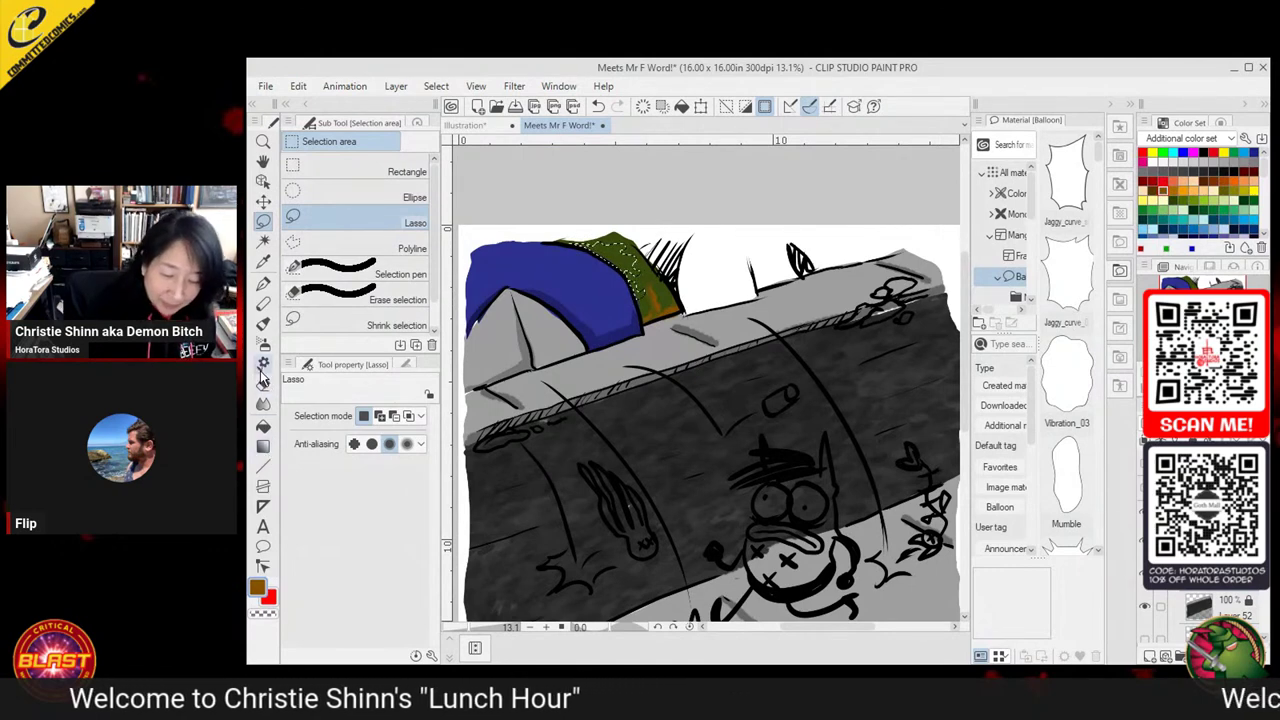
key("i")
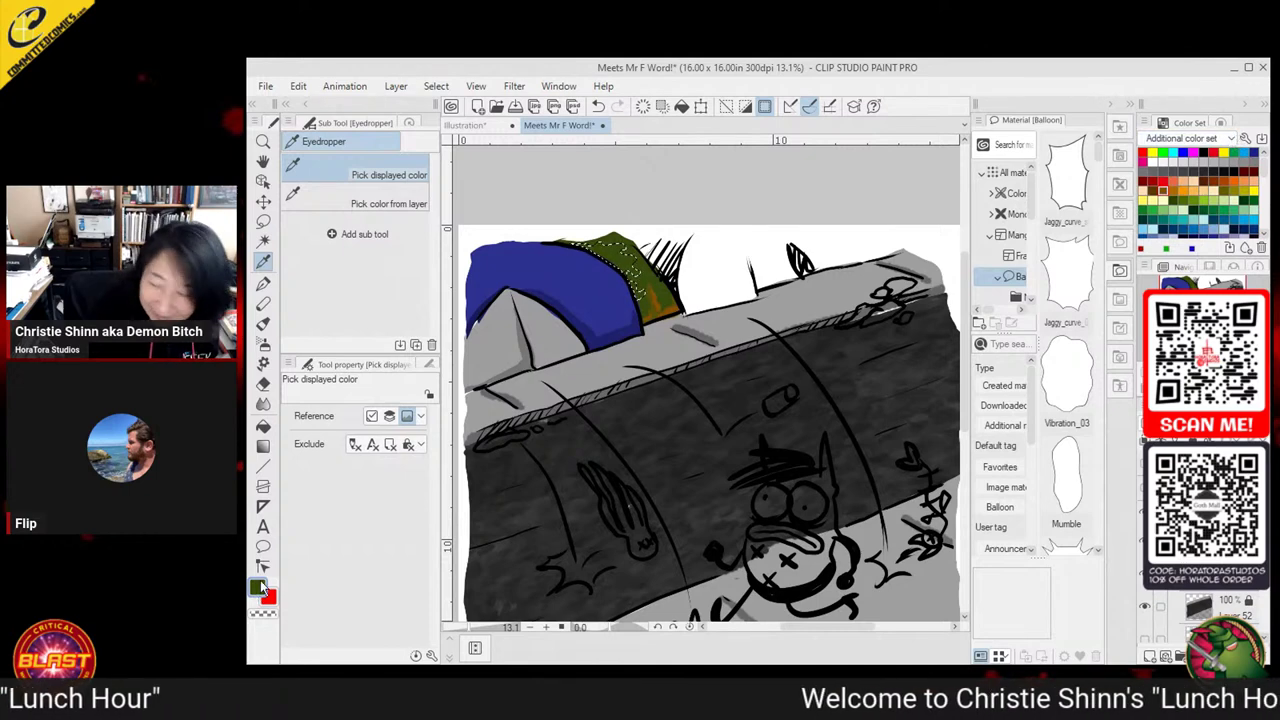
left_click(1220, 125)
left_click(1207, 197)
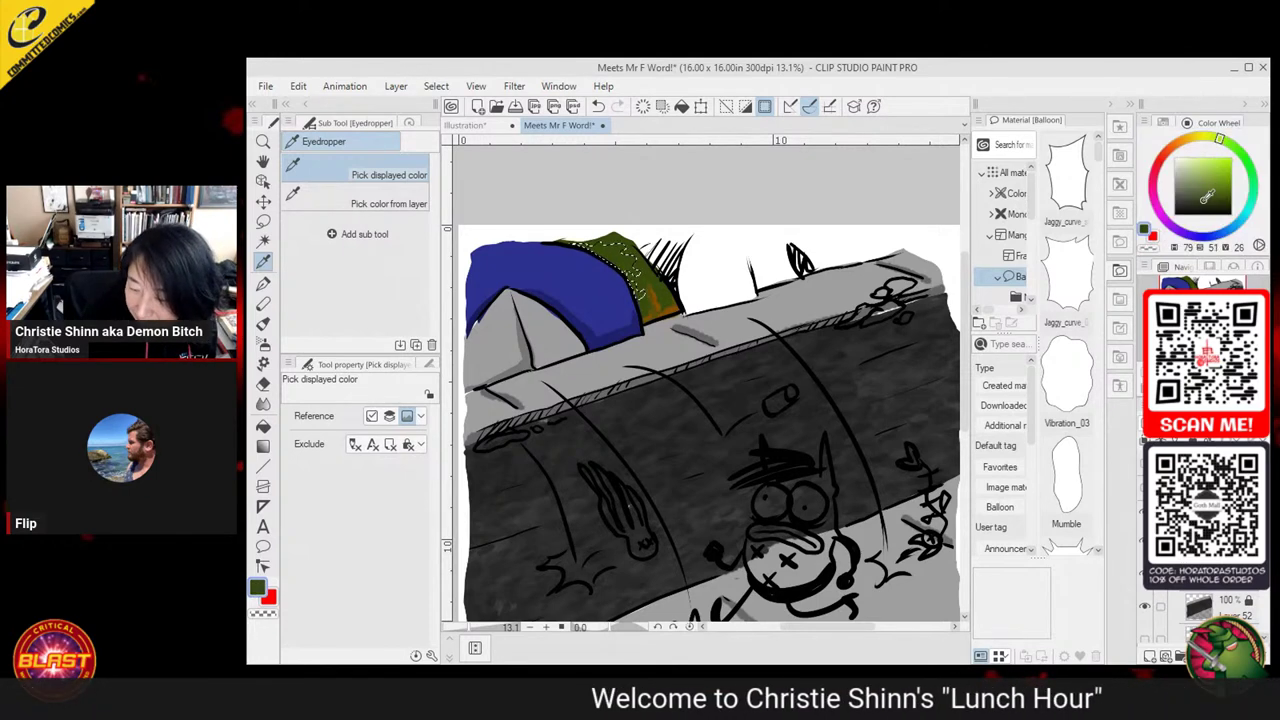
left_click(264, 428)
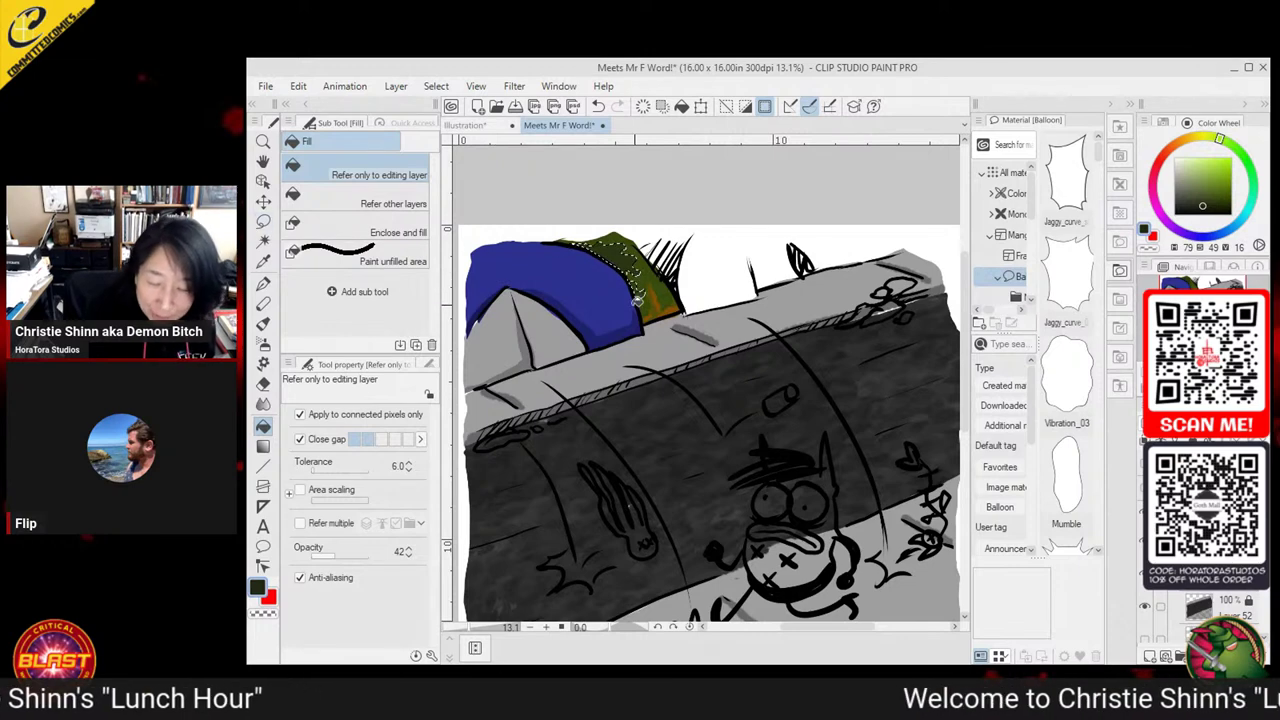
left_click(264, 222)
left_click(751, 223)
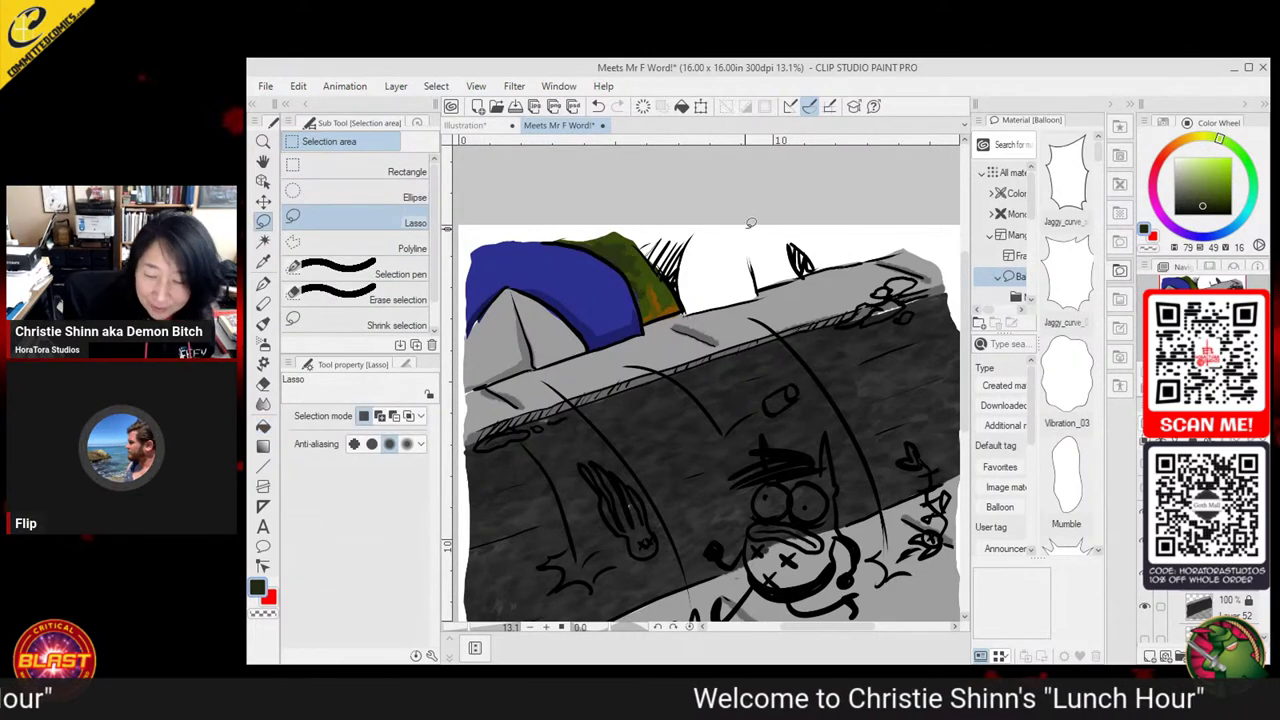
Lasso the hatched area beside the camouflage tent and fill it with near-black
left_click_drag(749, 423, 717, 436)
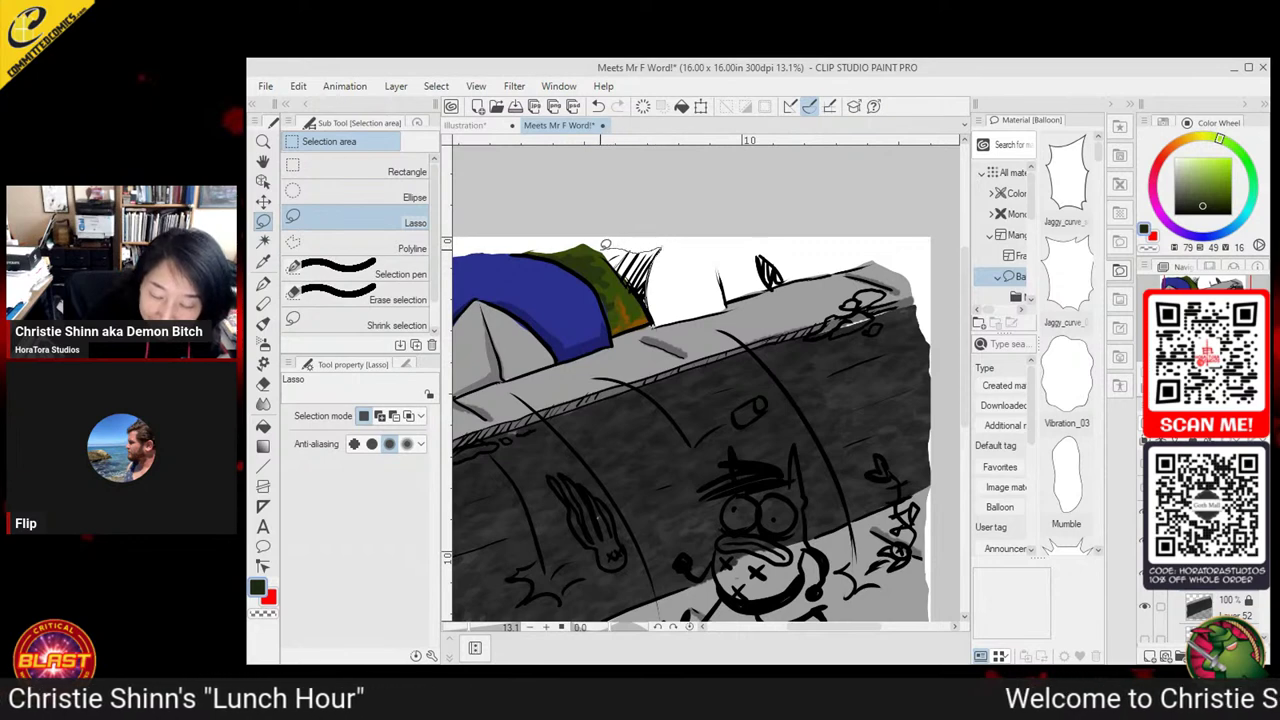
left_click_drag(605, 244, 655, 283)
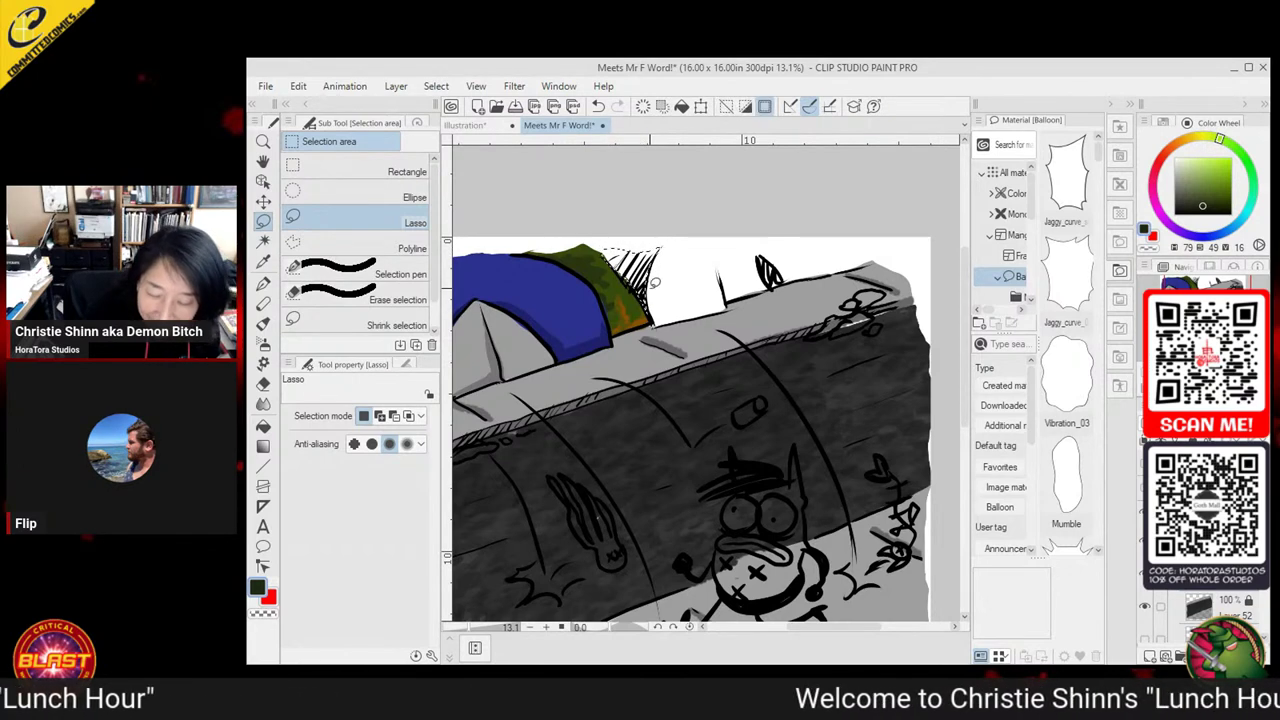
key("g")
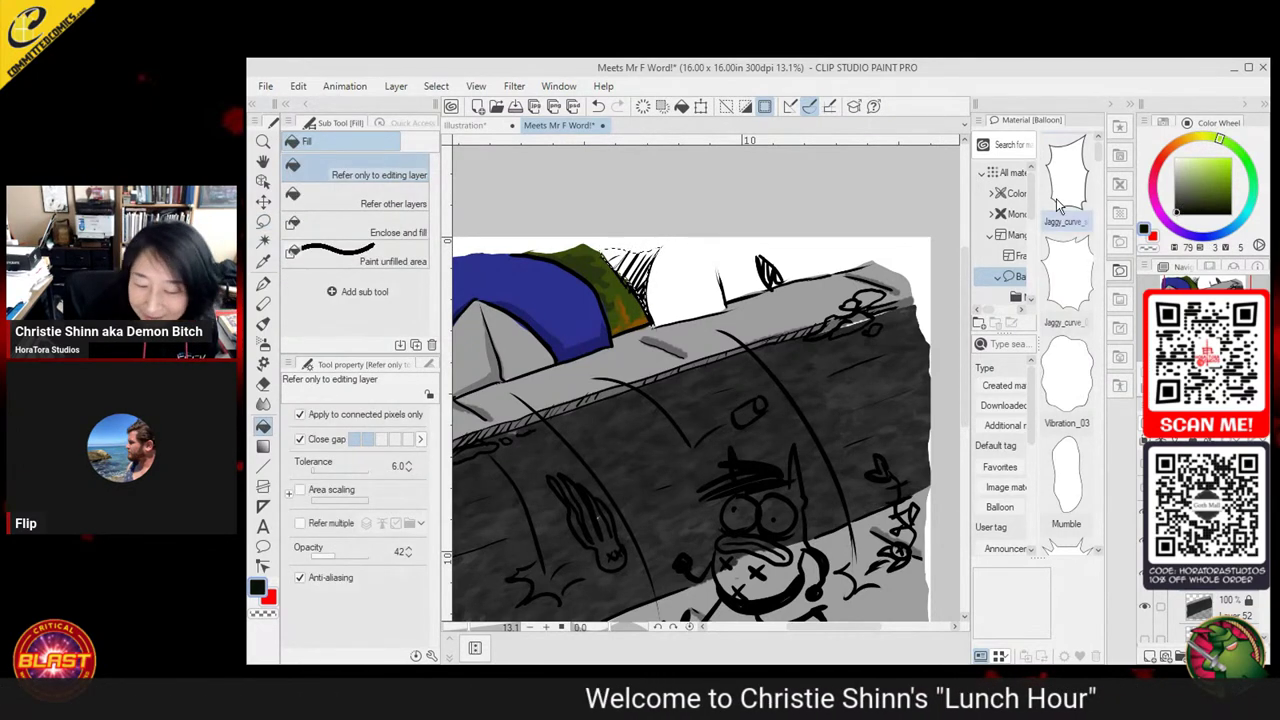
left_click(650, 262)
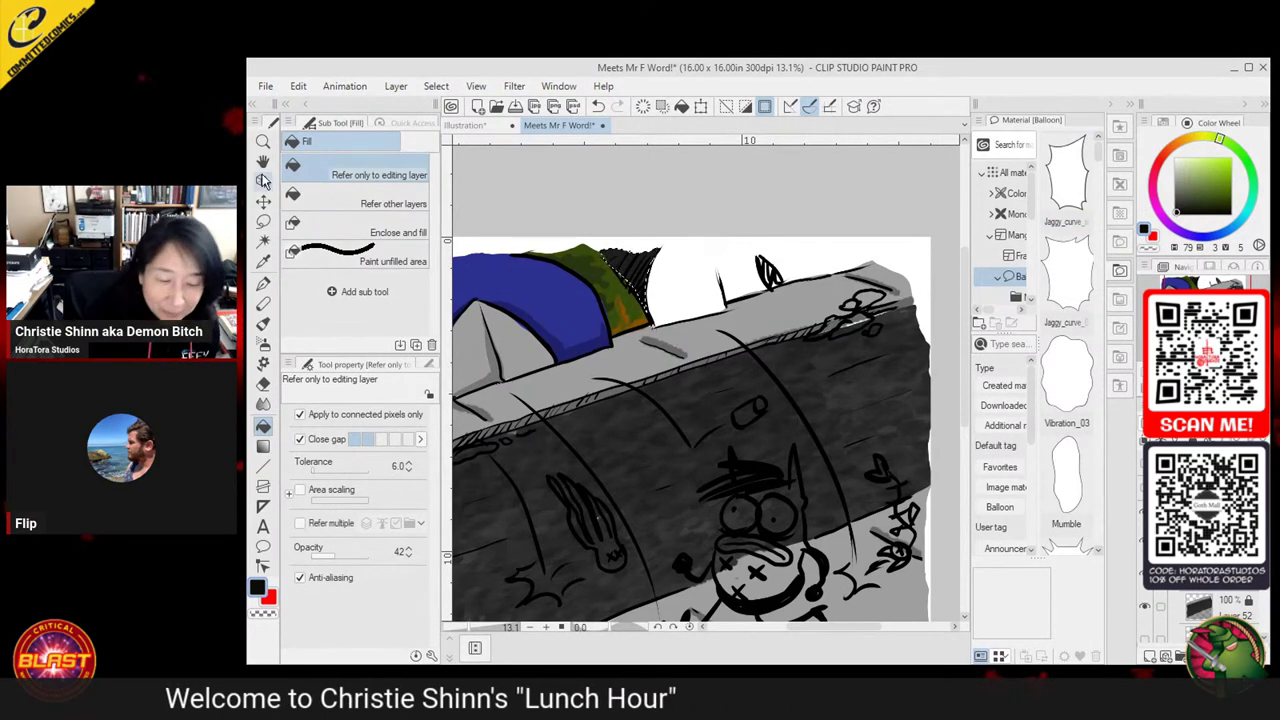
Lasso the white area beside the hatched patch and fill it with dark blue from the color set
key("m")
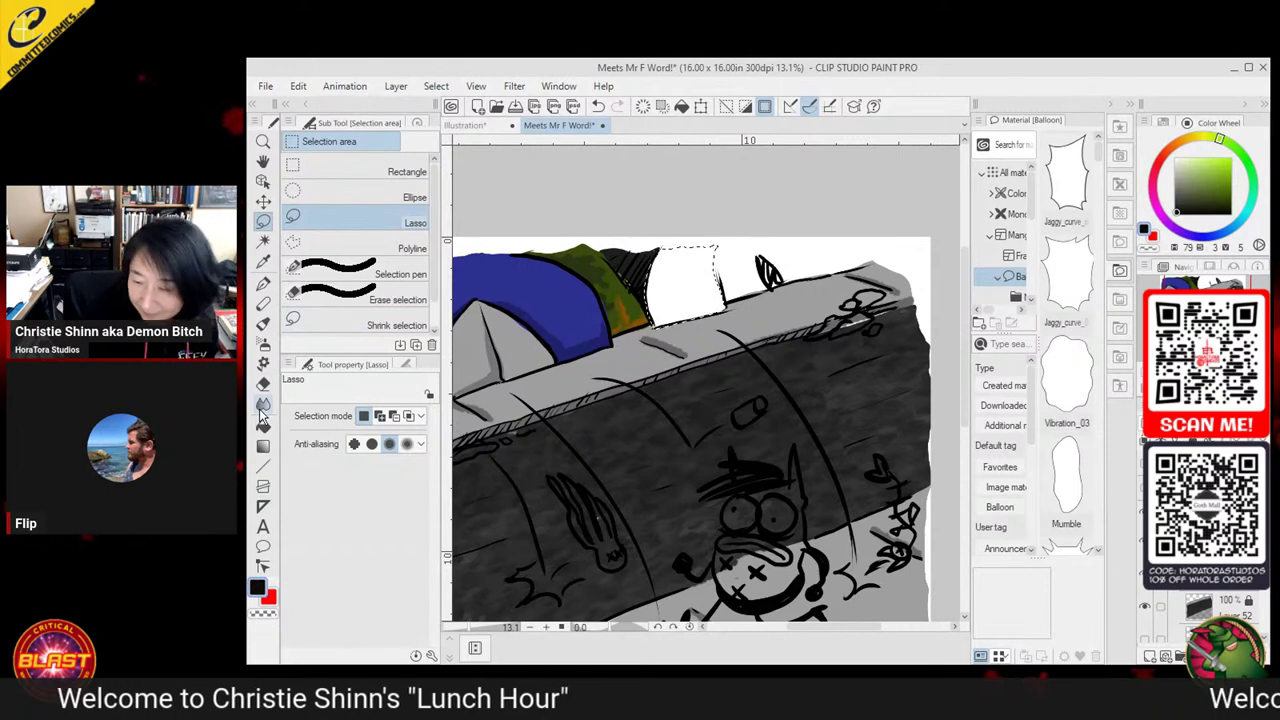
left_click(1163, 122)
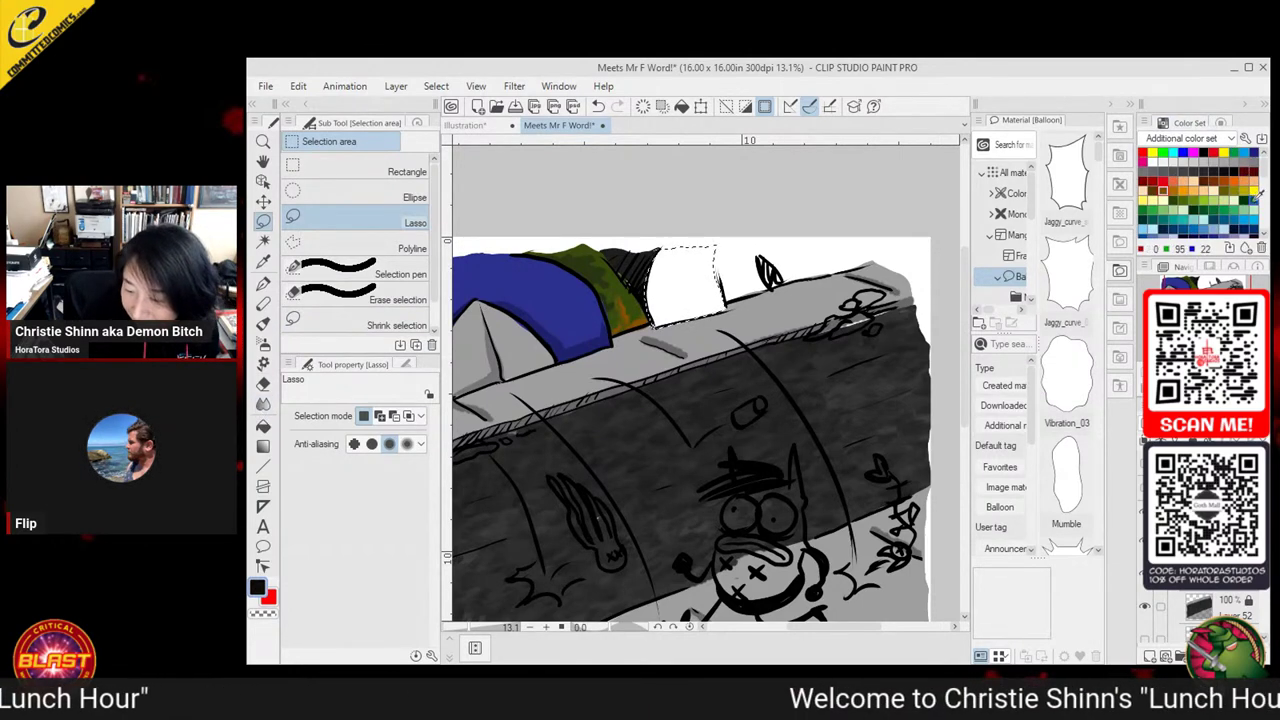
scroll(1240, 175, "down", 3)
scroll(1250, 175, "up", 3)
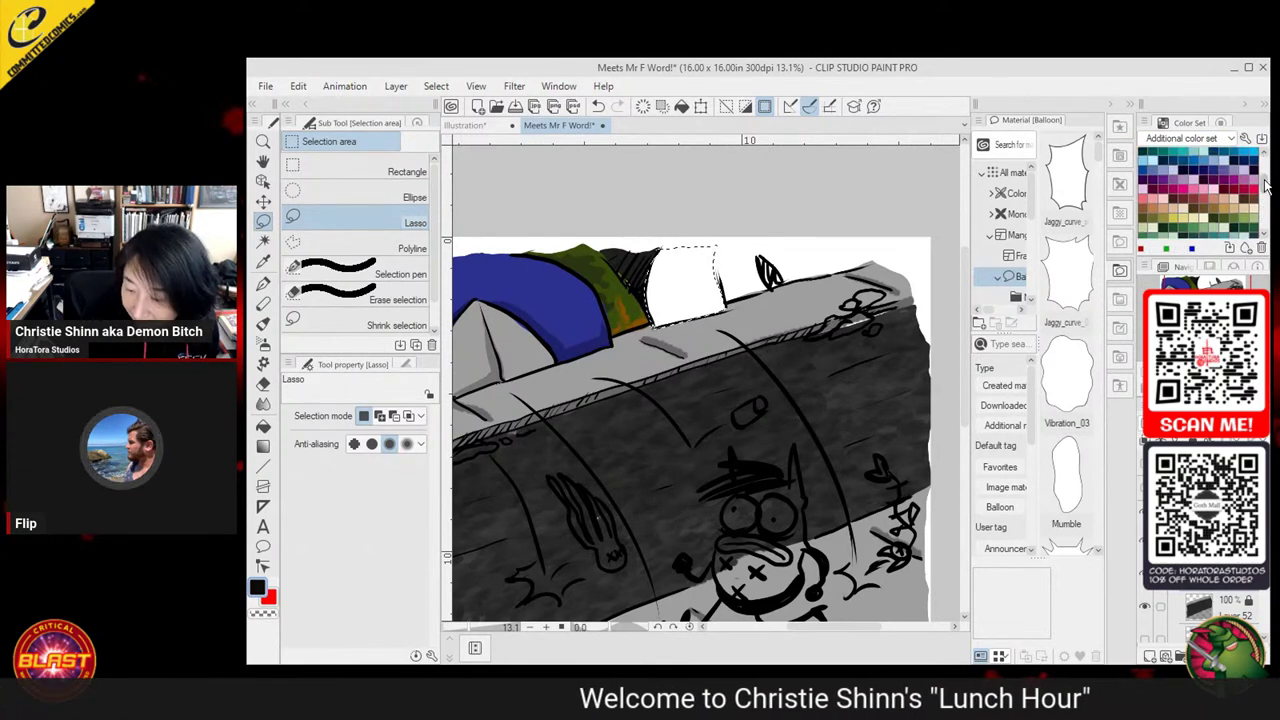
left_click(1255, 190)
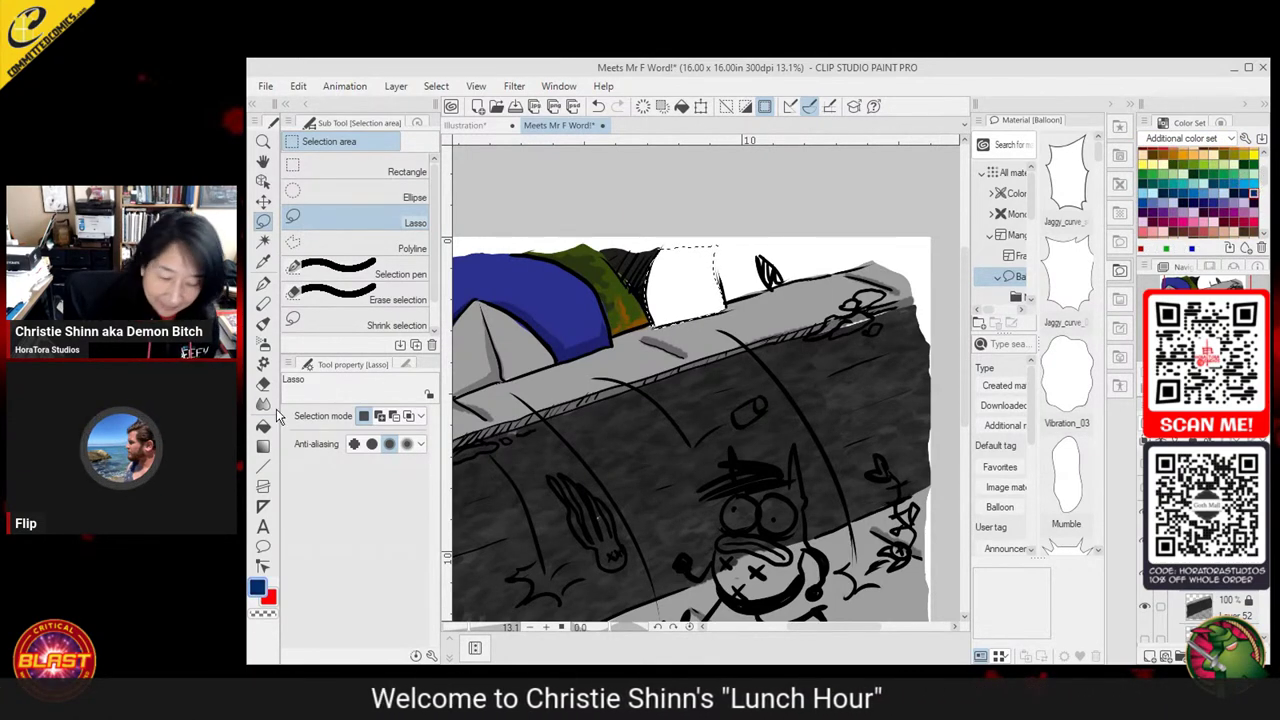
key("g")
left_click(701, 262)
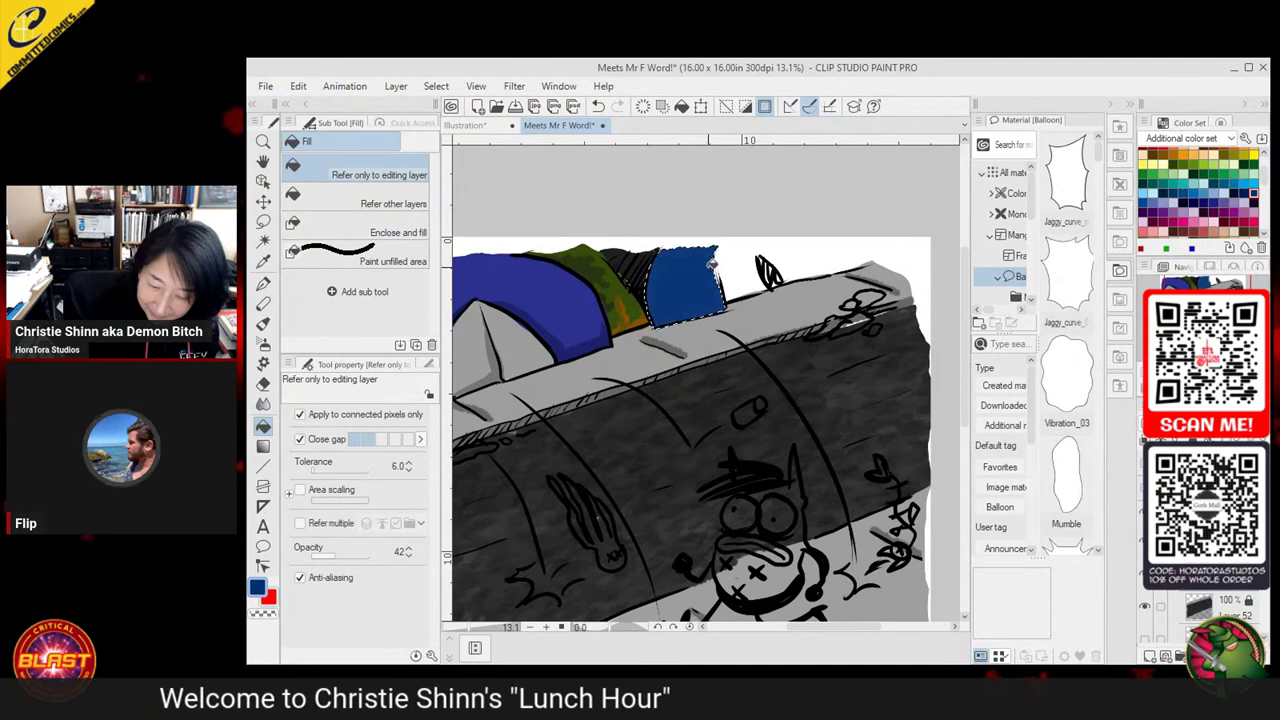
Clear the selection and touch up the edges of the hatched and blue areas with the Textured pen, sampling their colors
key("m")
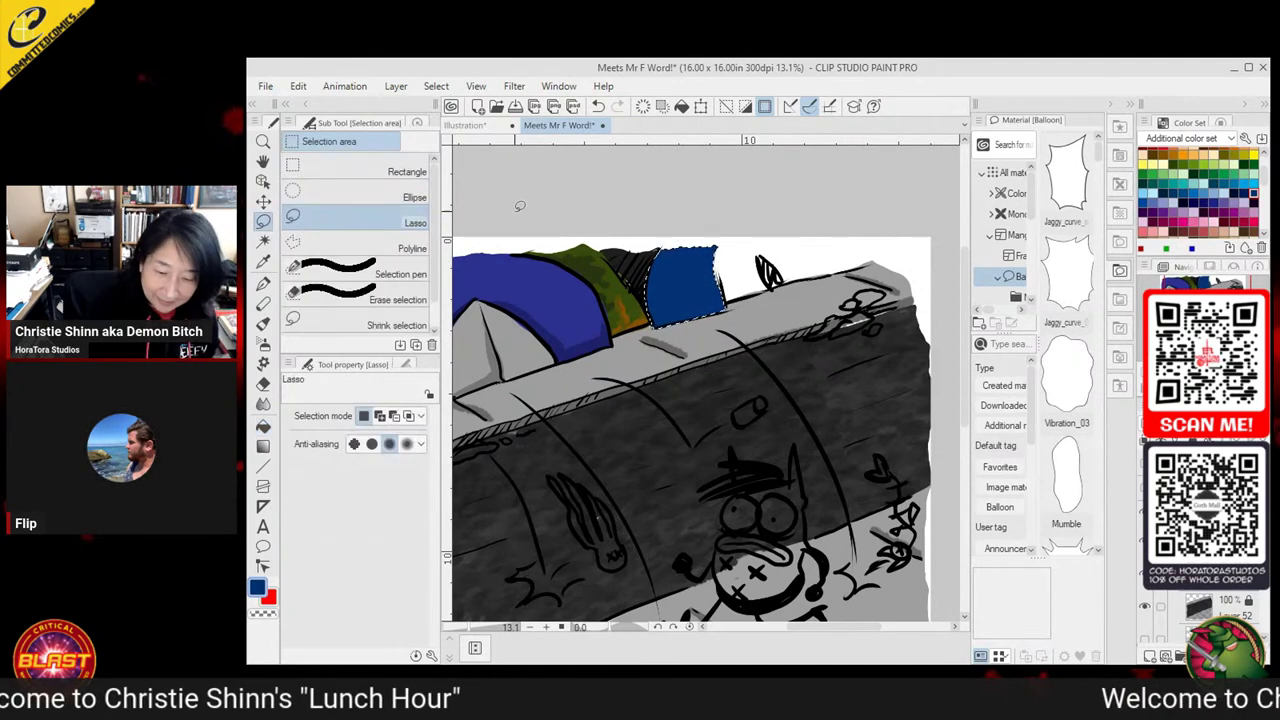
key("ctrl+d")
left_click(263, 262)
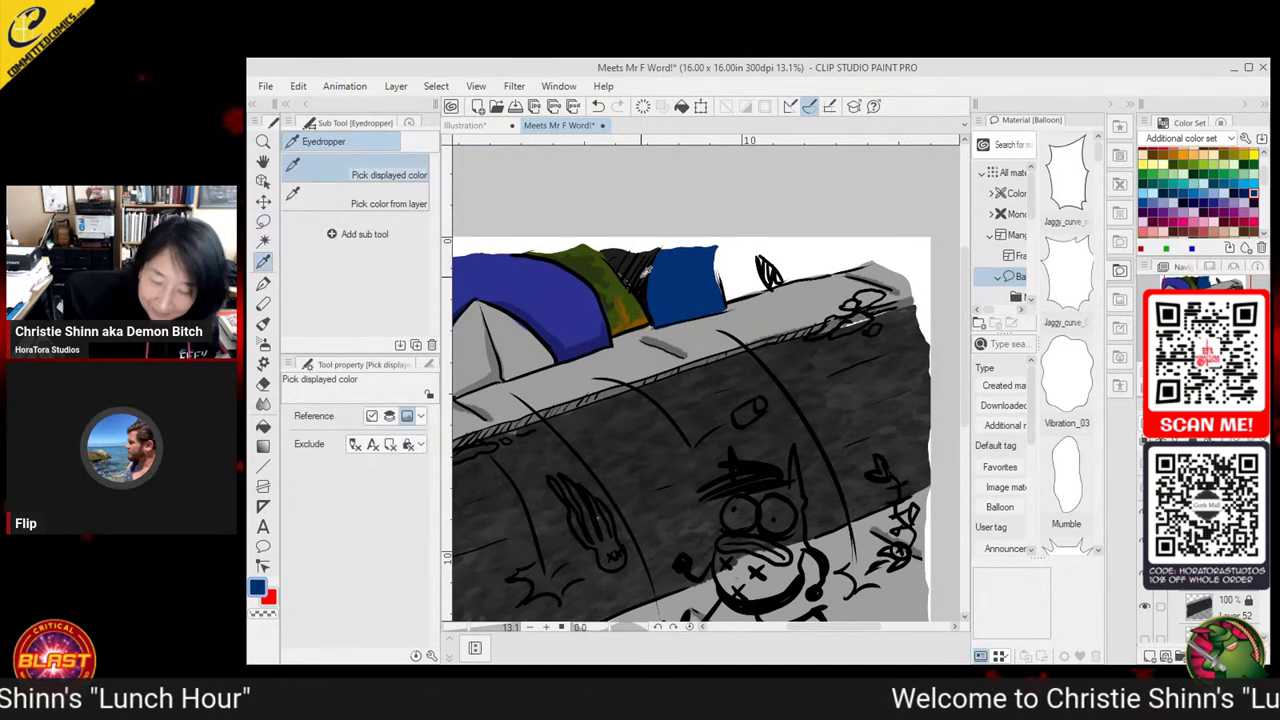
left_click(646, 270)
key("p")
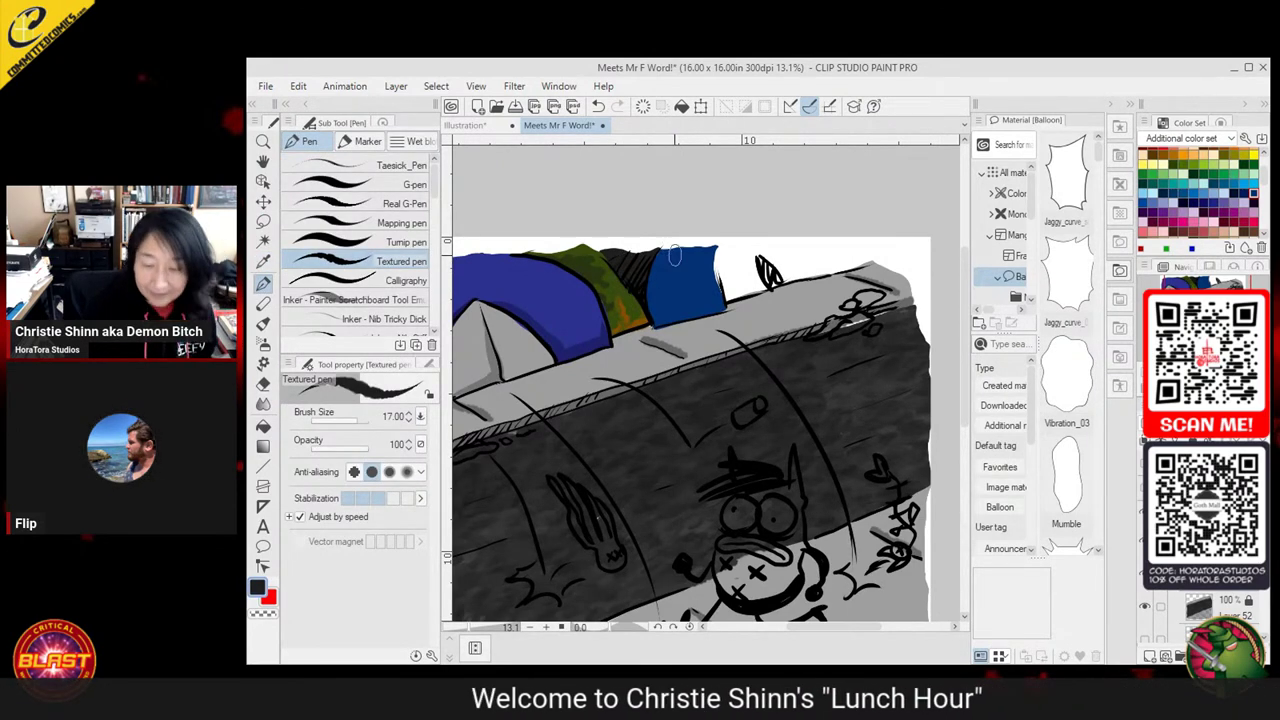
left_click(265, 261)
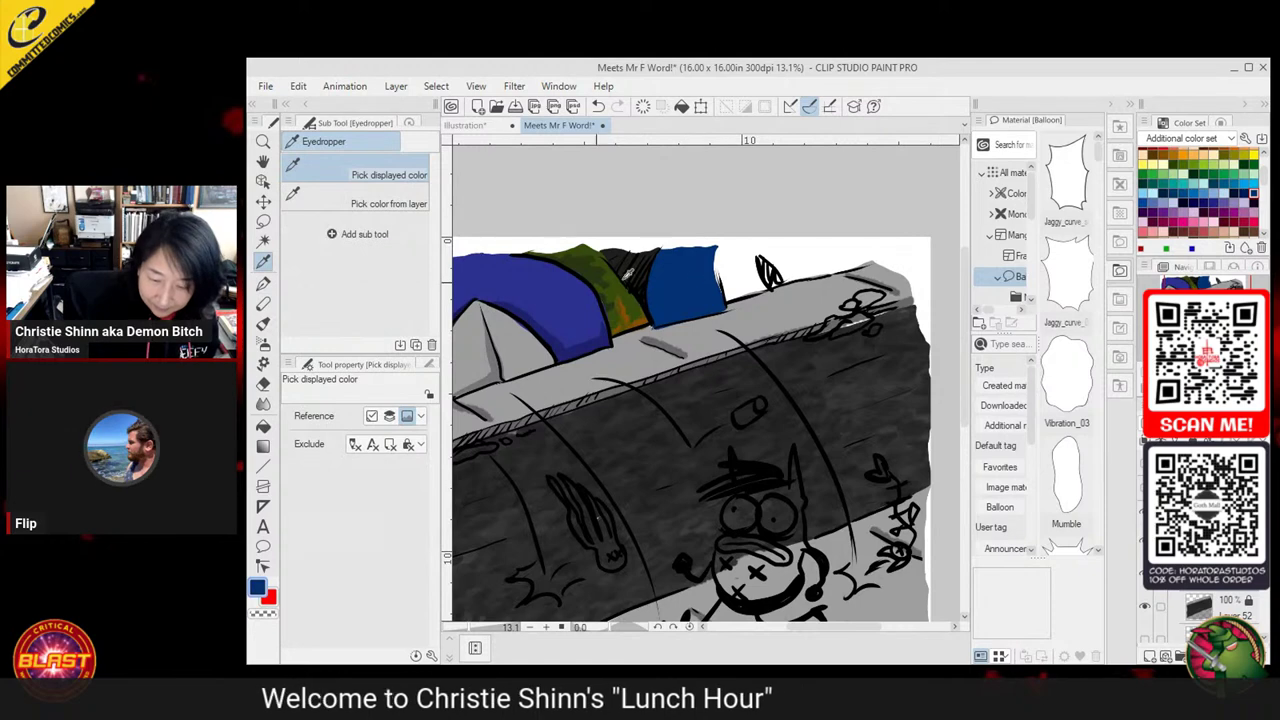
left_click(262, 284)
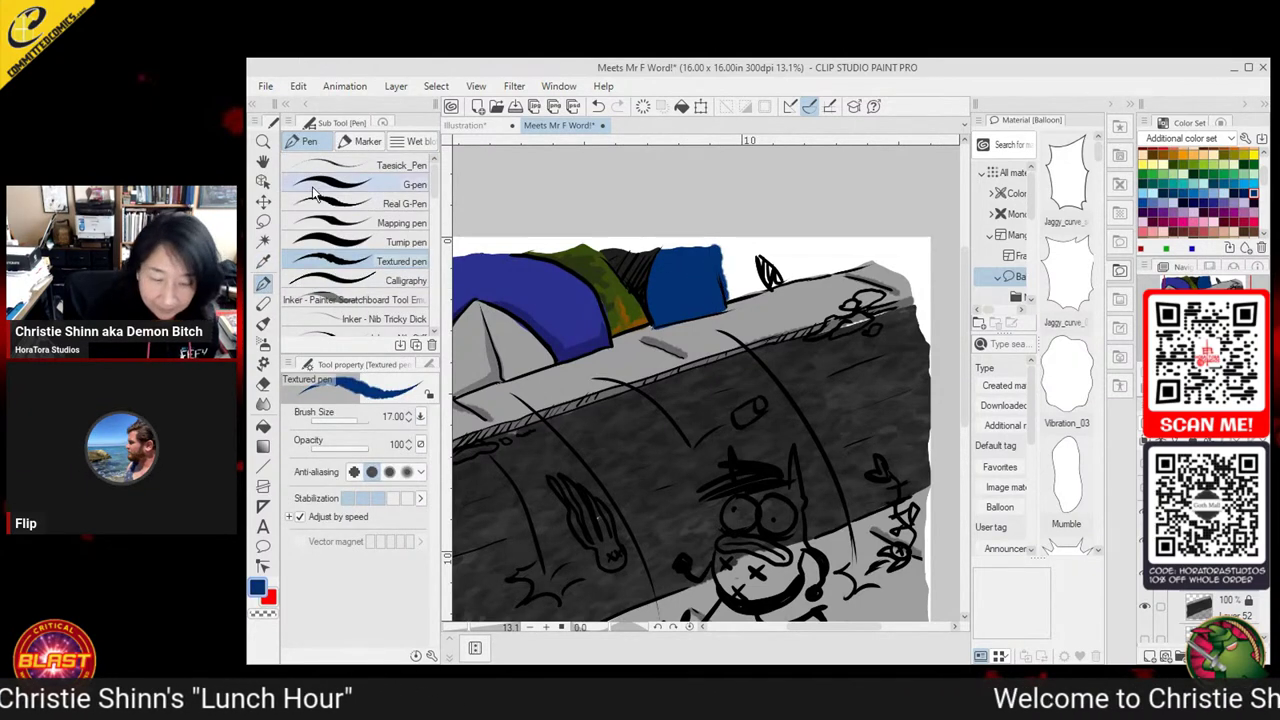
Lasso the remaining white shape beyond the blue tent and fill it with medium grey
key("m")
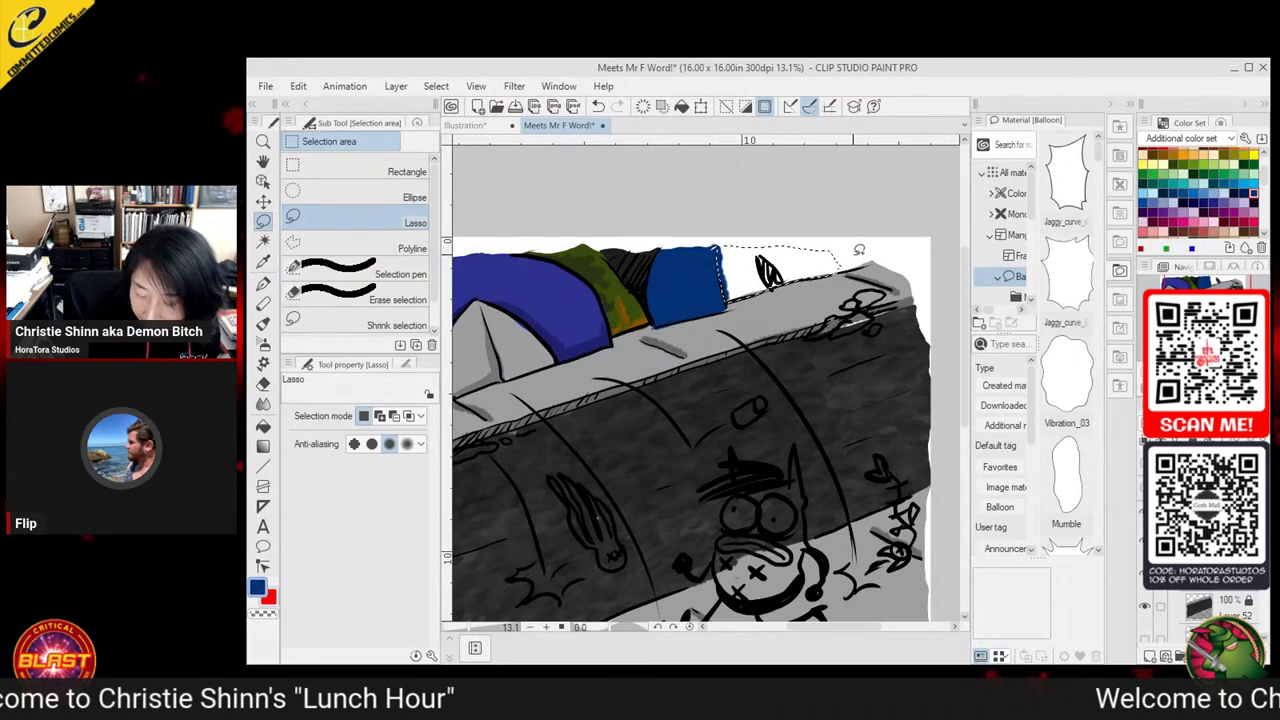
mouse_move(1264, 176)
left_mouse_down()
mouse_move(1264, 198)
mouse_move(1264, 154)
left_mouse_up()
left_click(1254, 162)
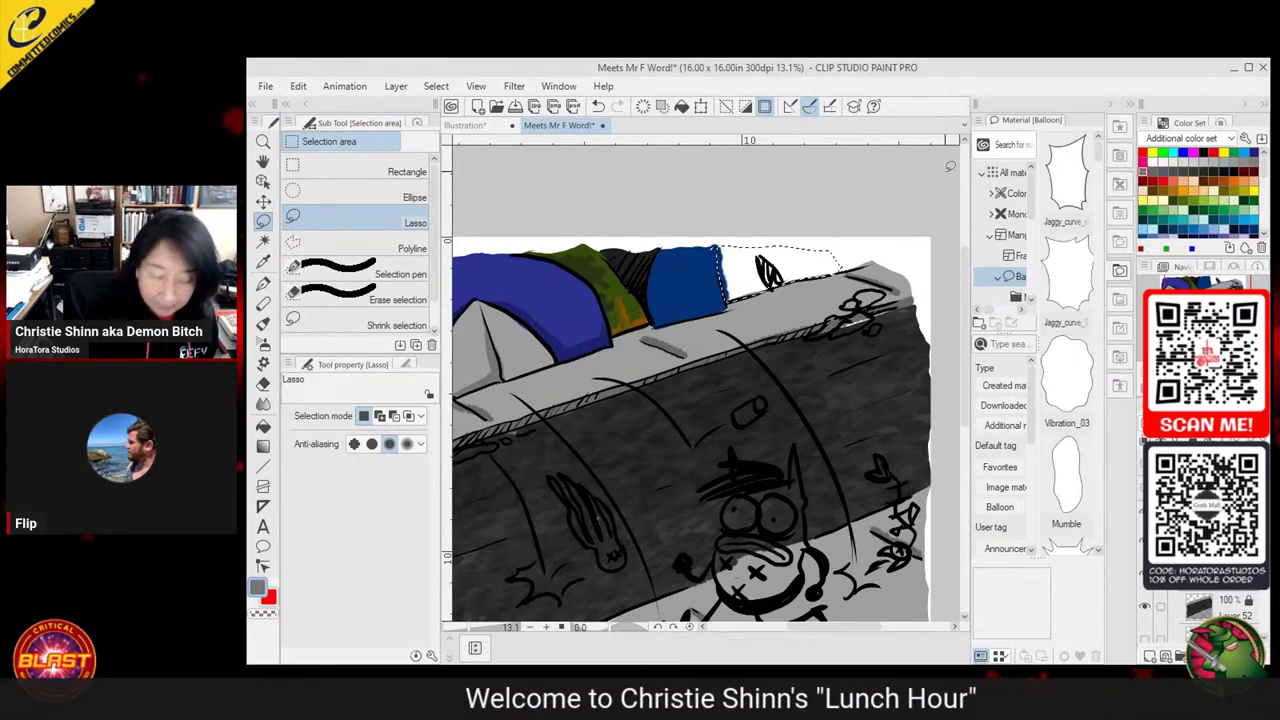
left_click(263, 427)
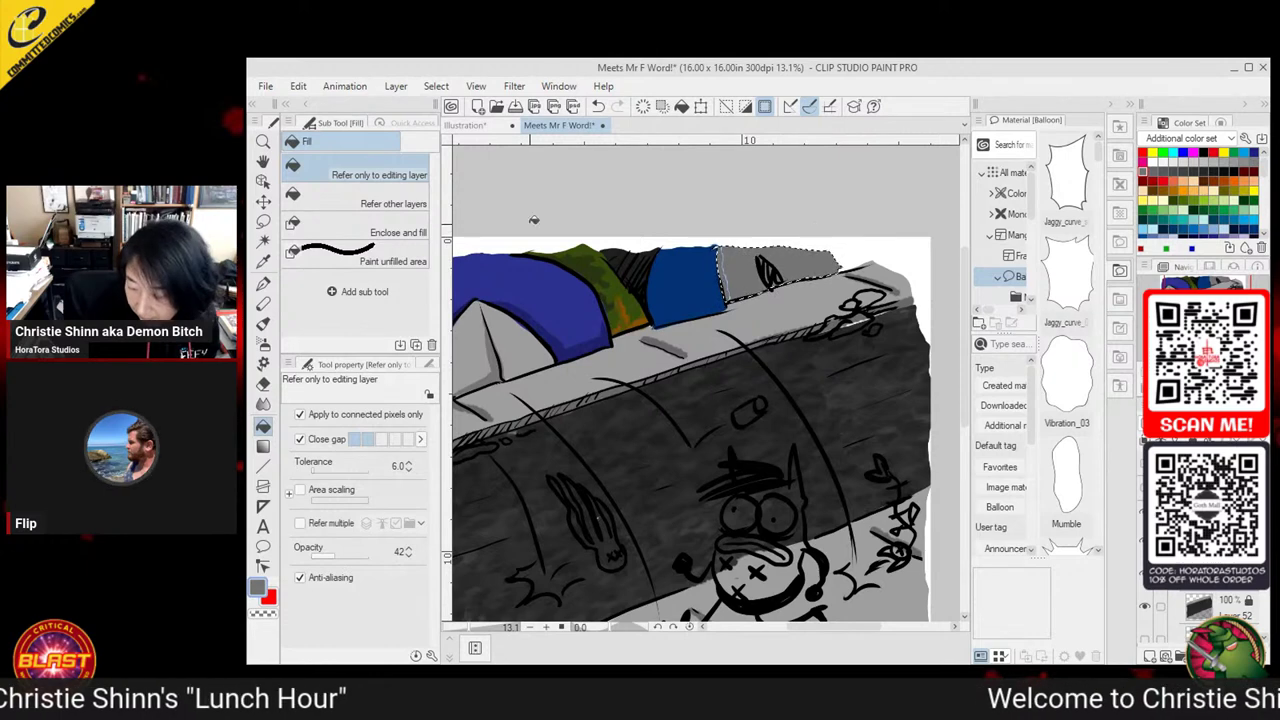
With the Textured pen, paint a patch in the sampled blue at the grey tent's far end and brush light grey over its body
left_click(263, 284)
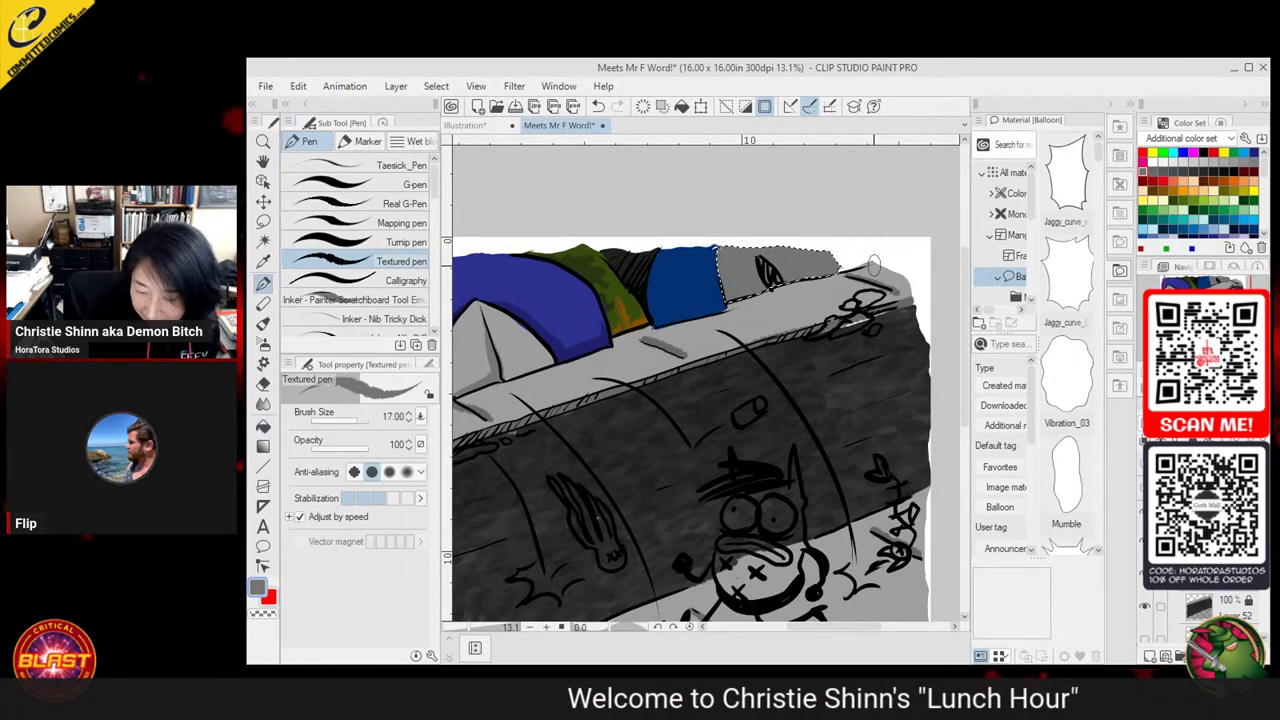
key("m")
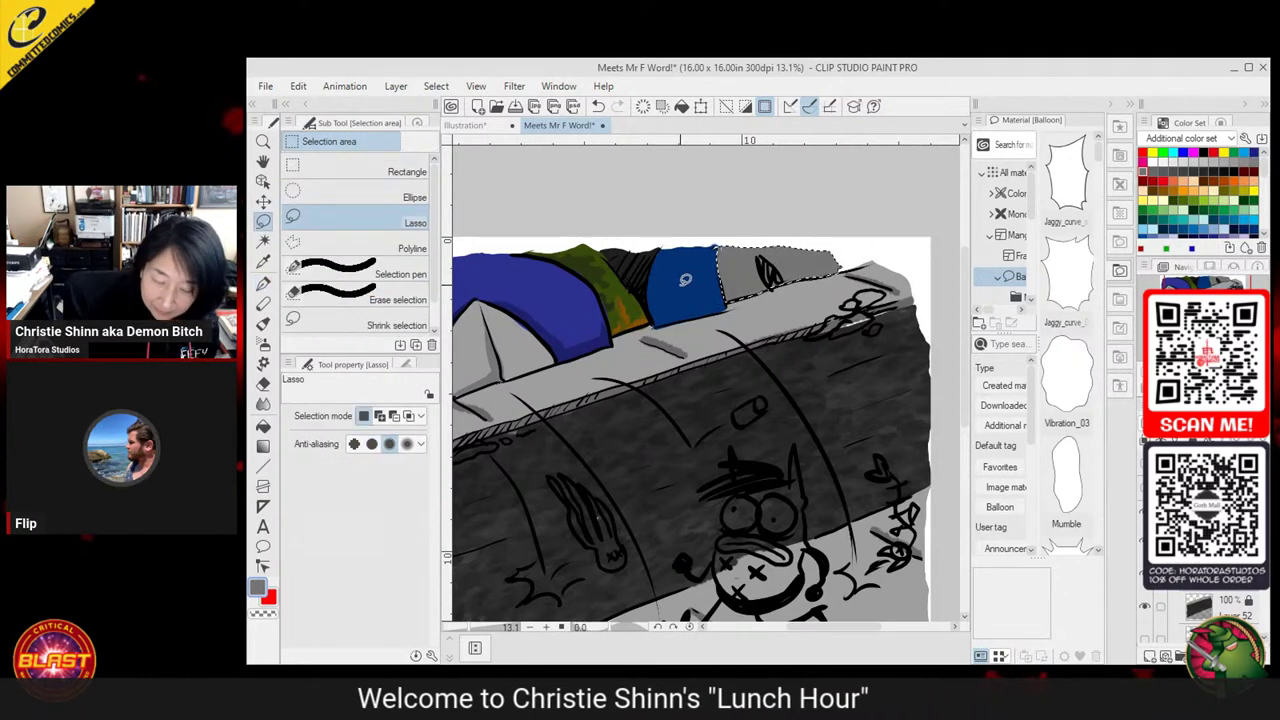
left_click(685, 280)
left_click(263, 261)
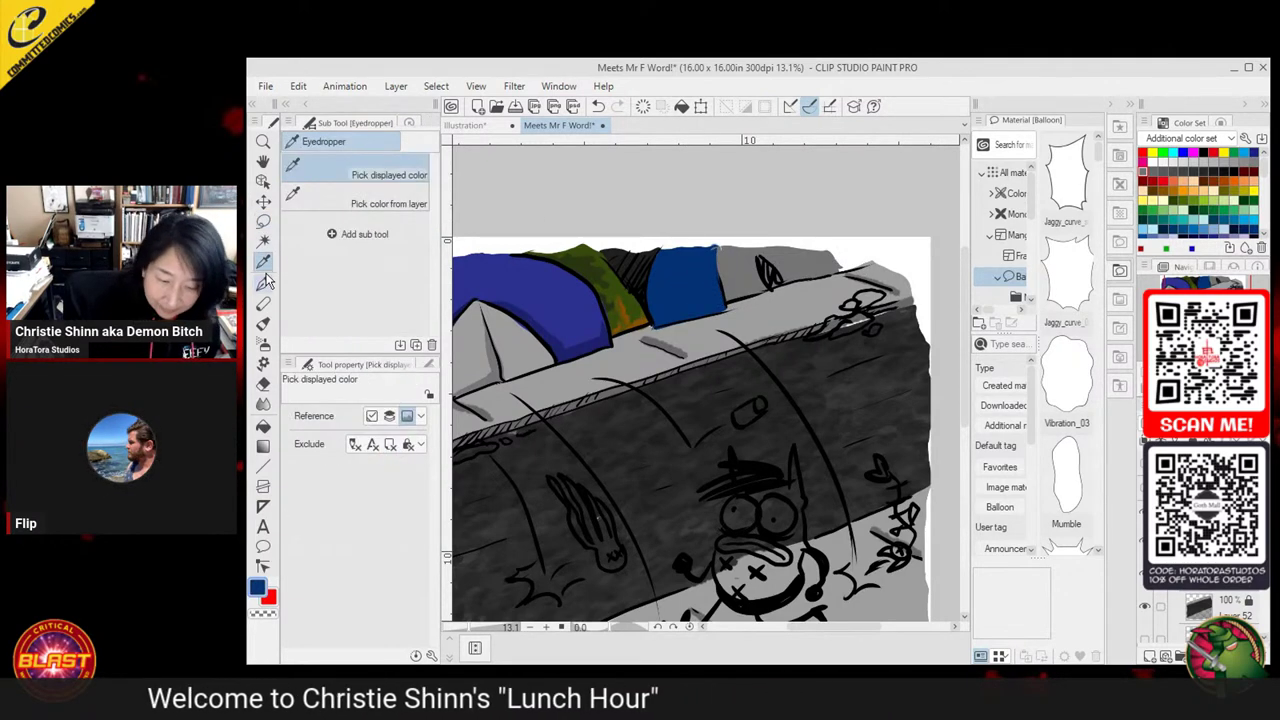
key("p")
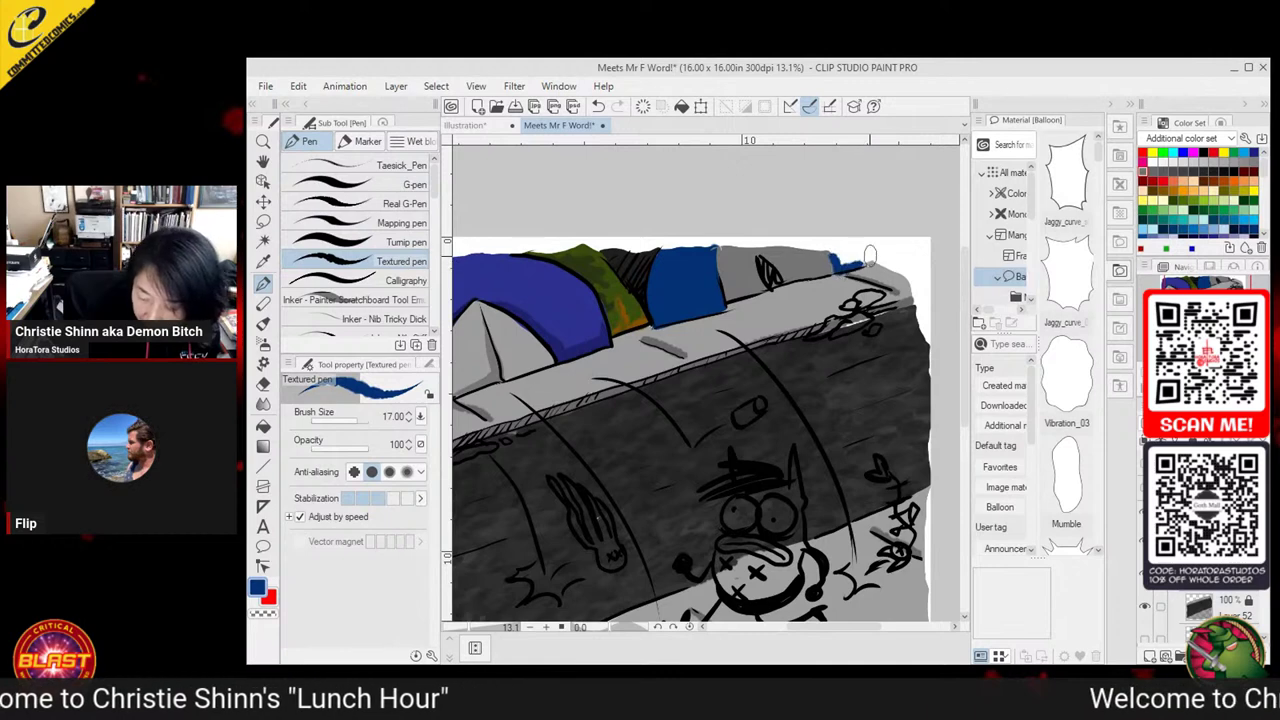
mouse_move(870, 255)
left_mouse_down()
mouse_move(836, 252)
mouse_move(866, 255)
mouse_move(842, 262)
left_mouse_up()
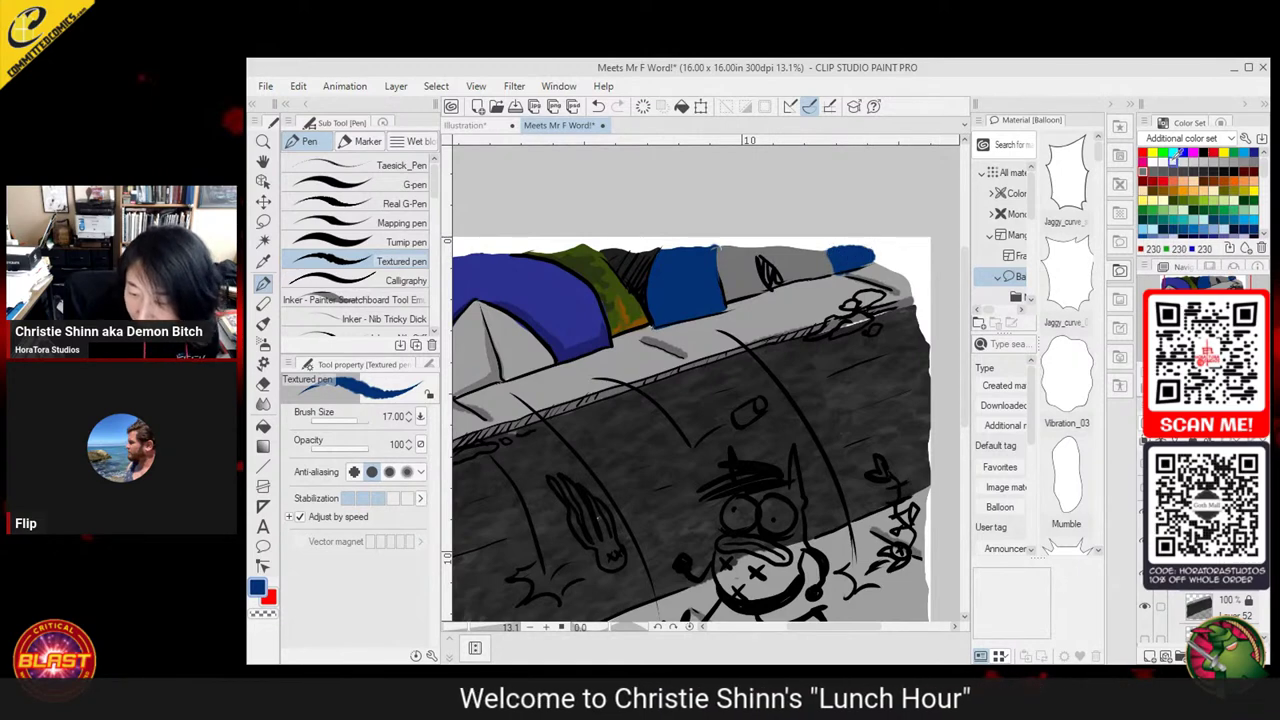
left_click(1205, 155)
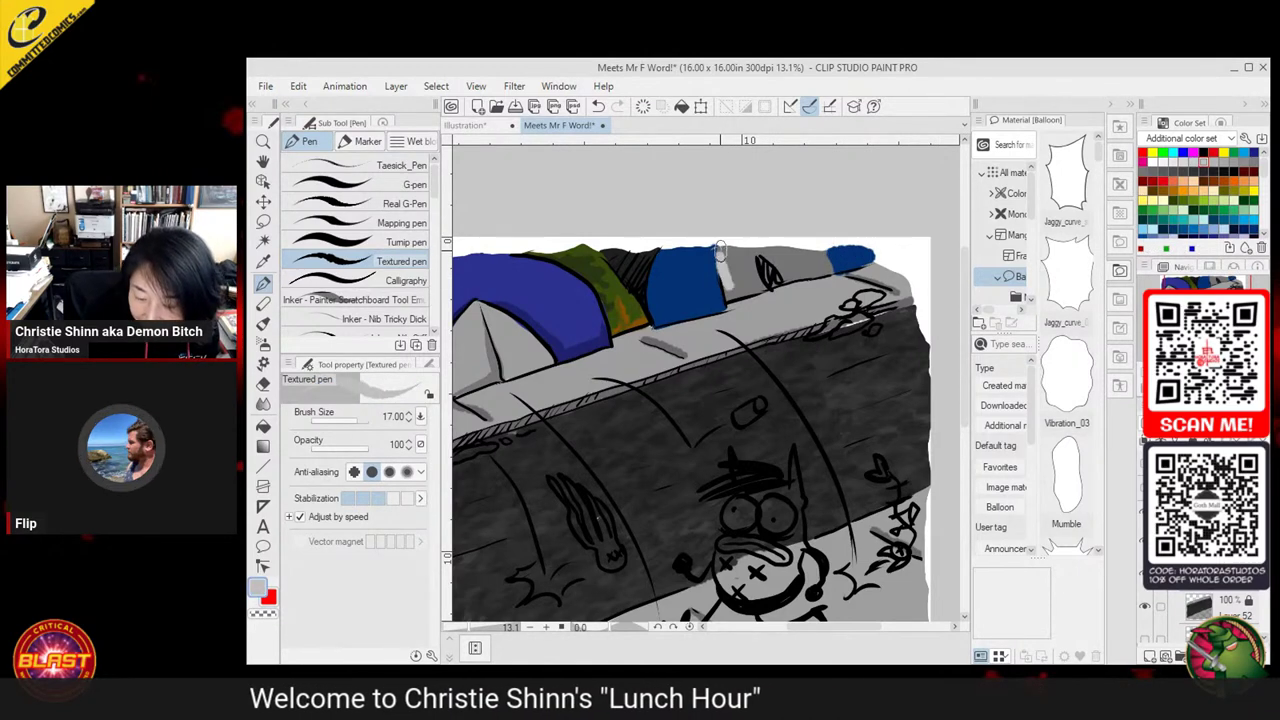
mouse_move(741, 285)
left_mouse_down()
mouse_move(768, 269)
mouse_move(750, 259)
mouse_move(756, 278)
mouse_move(757, 255)
mouse_move(743, 250)
mouse_move(744, 280)
mouse_move(726, 255)
mouse_move(738, 289)
mouse_move(816, 262)
left_mouse_up()
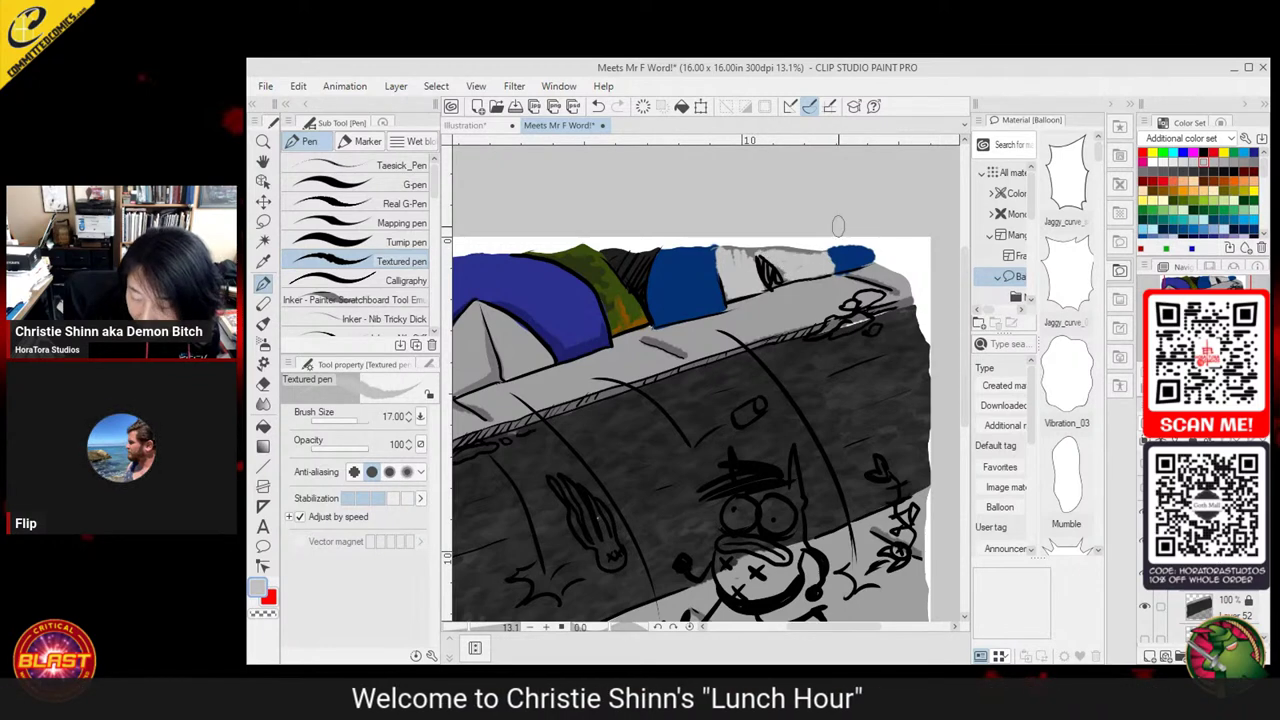
Choose dark grey and lasso a narrow shadow strip along the base of the whole row of tents
left_click(1183, 165)
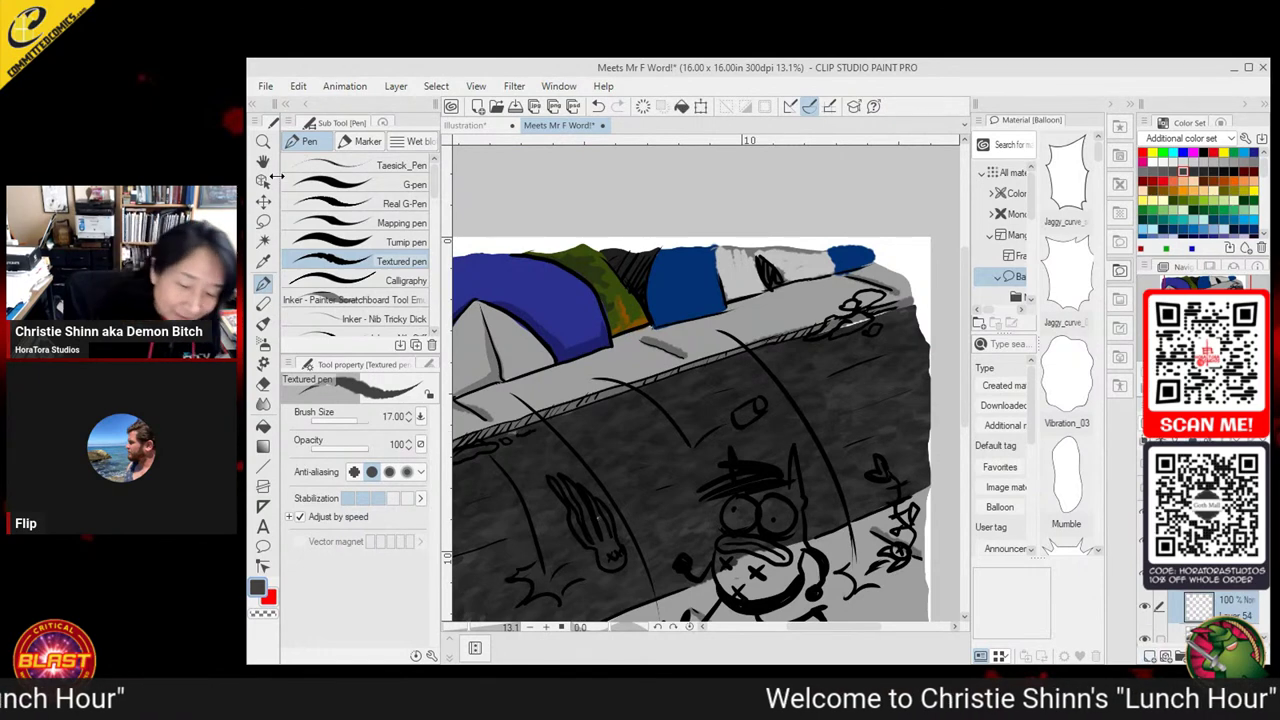
left_click(263, 221)
left_click_drag(654, 417, 744, 438)
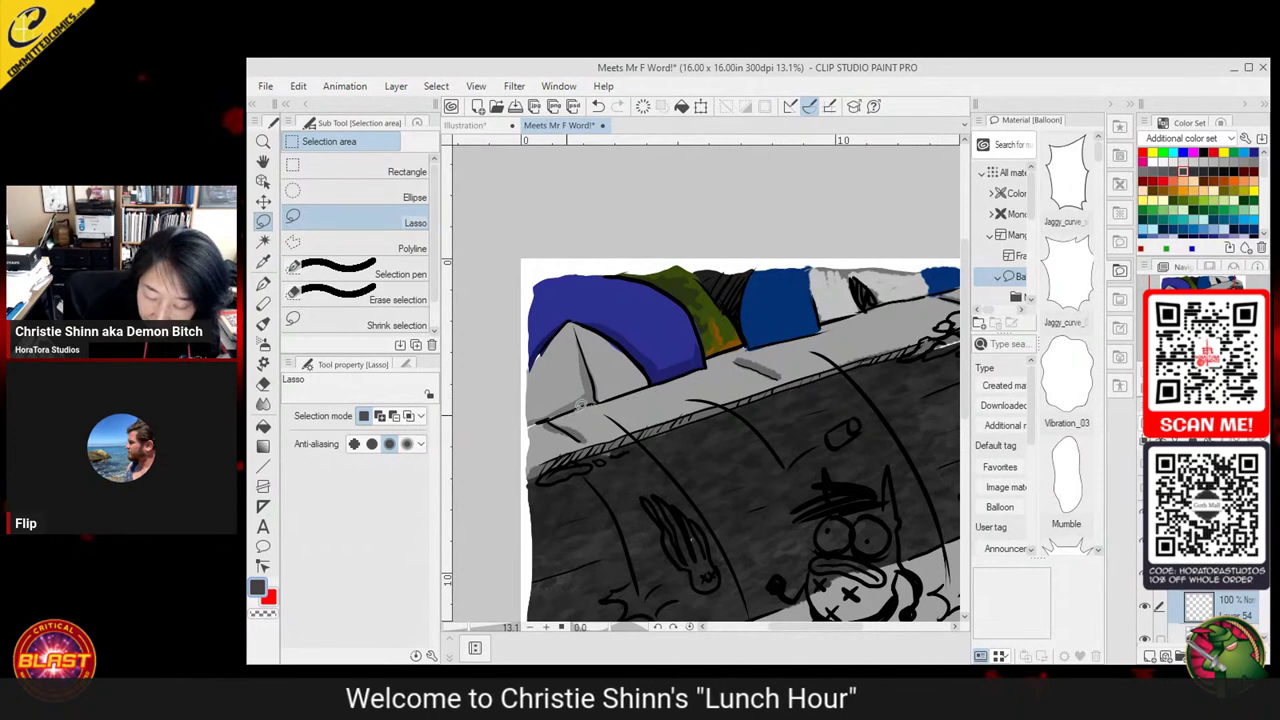
left_click_drag(580, 405, 528, 426)
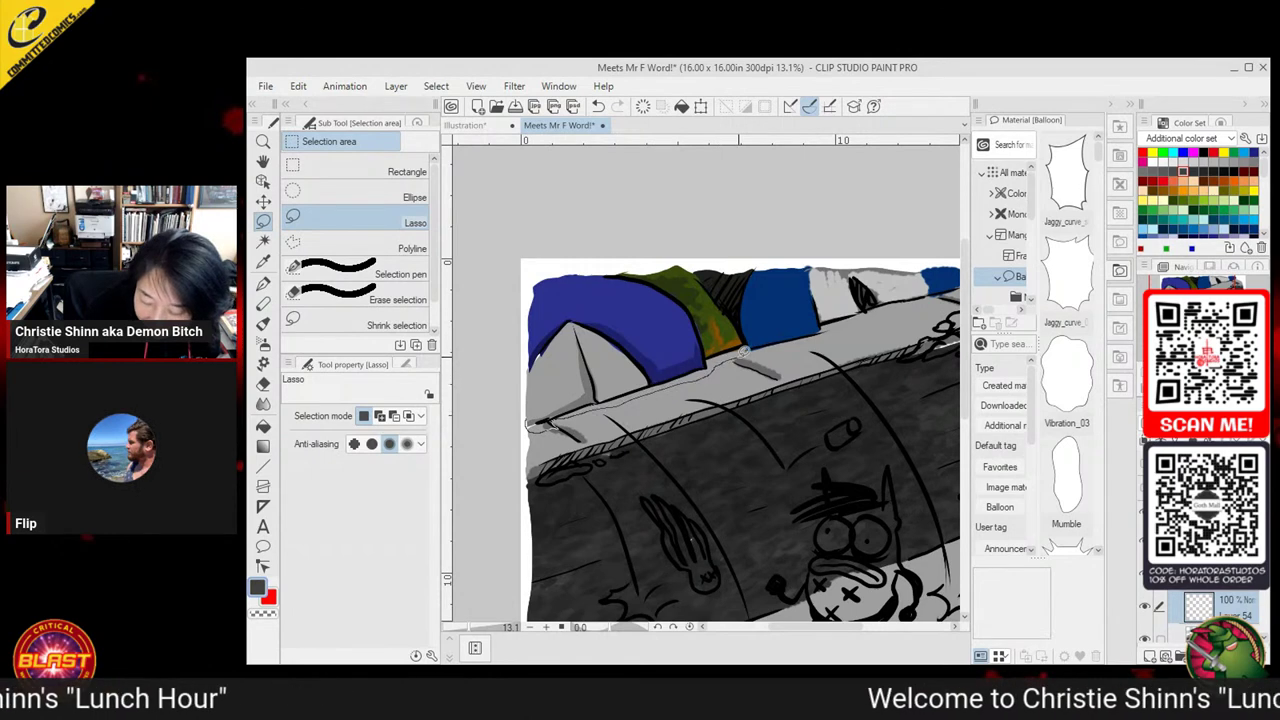
left_click_drag(828, 325, 712, 346)
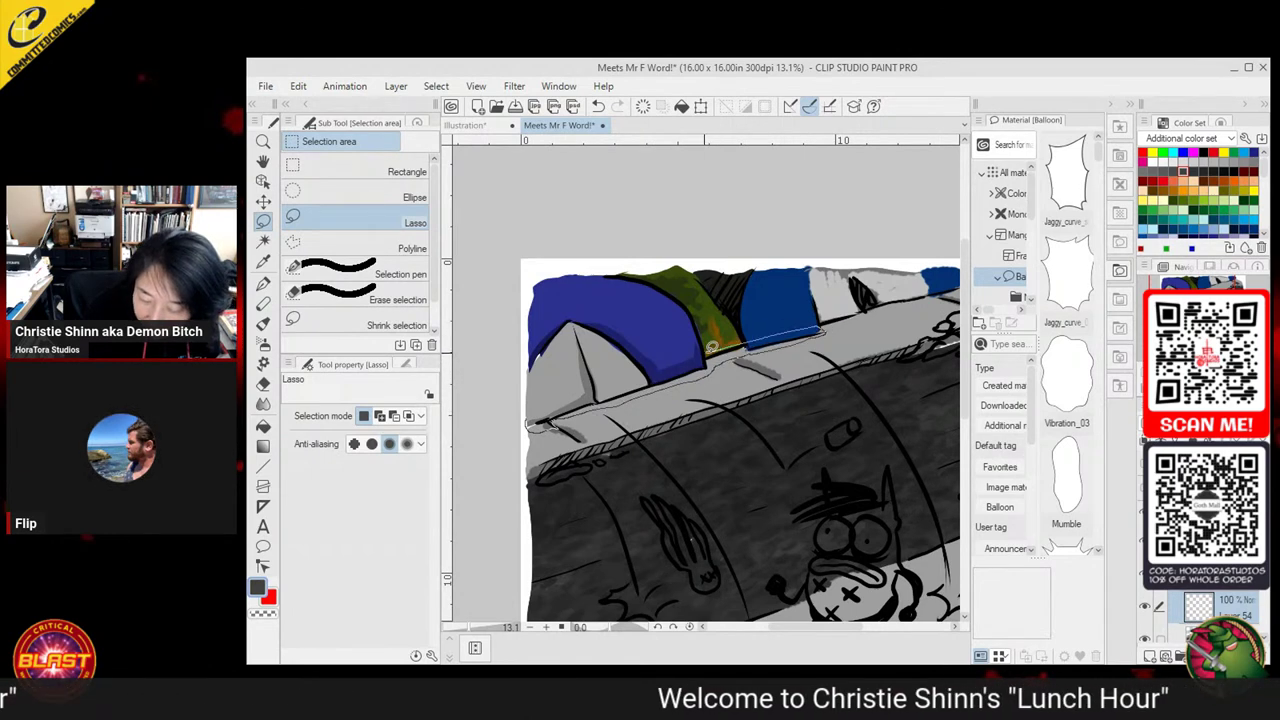
left_click_drag(533, 417, 529, 423)
left_click_drag(878, 400, 743, 472)
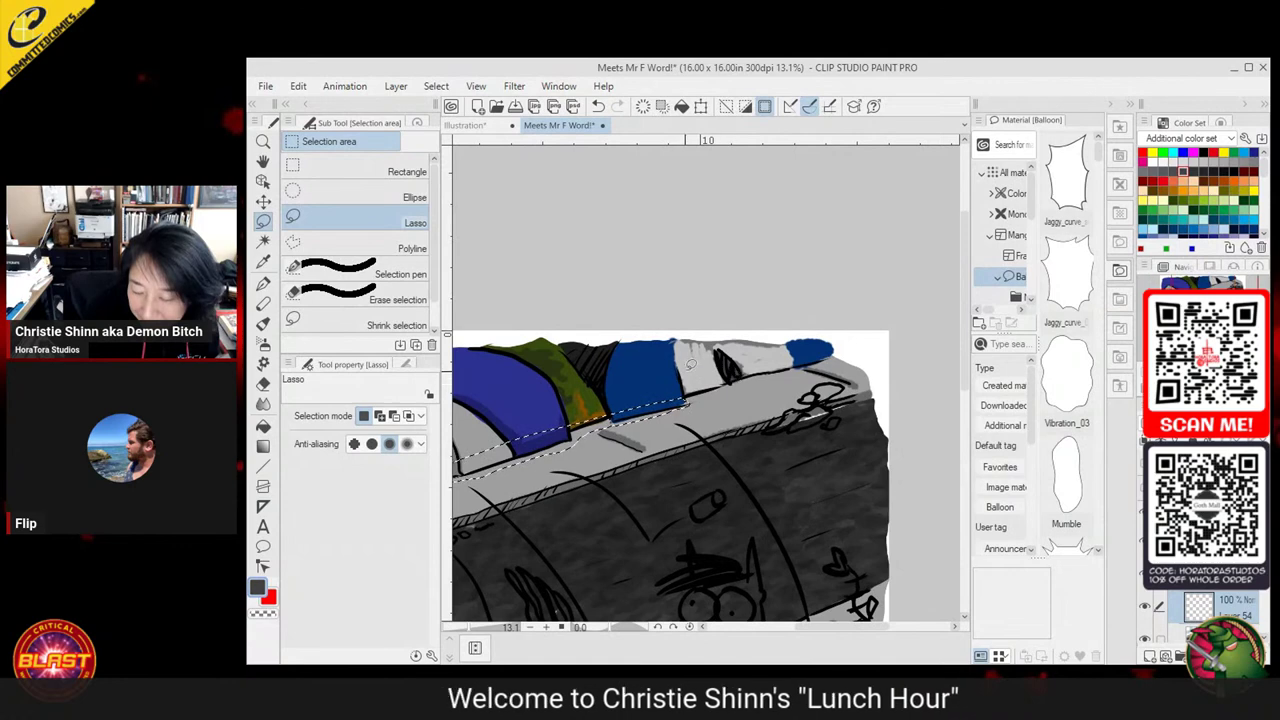
left_click_drag(776, 366, 682, 392)
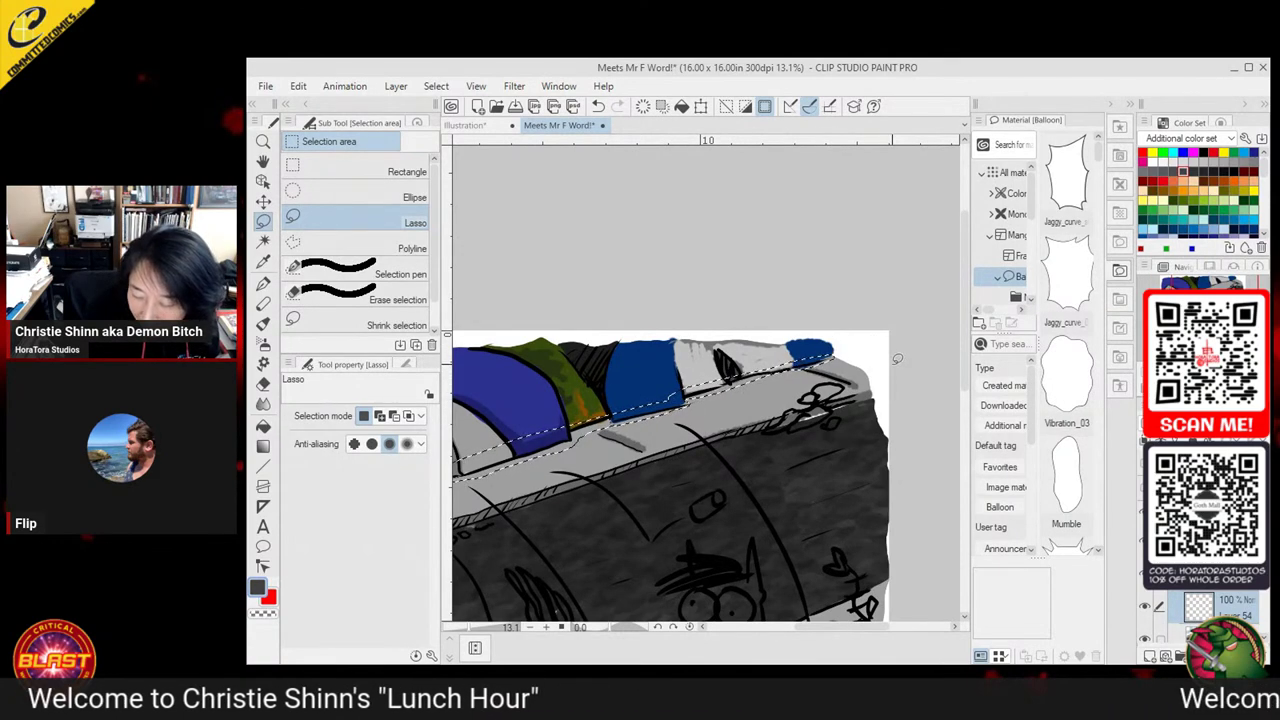
Choose a darker grey and fill the lassoed shadow strip along the base of the tents
left_click_drag(823, 508, 794, 484)
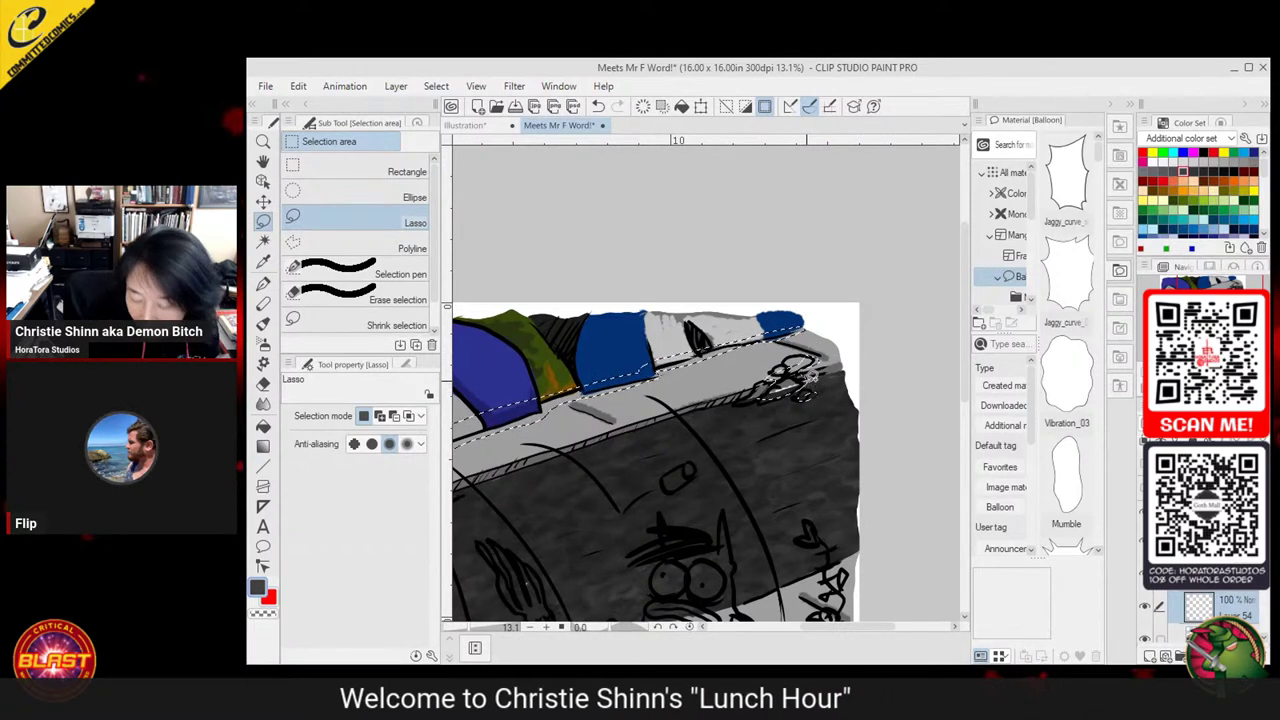
left_click_drag(743, 503, 752, 404)
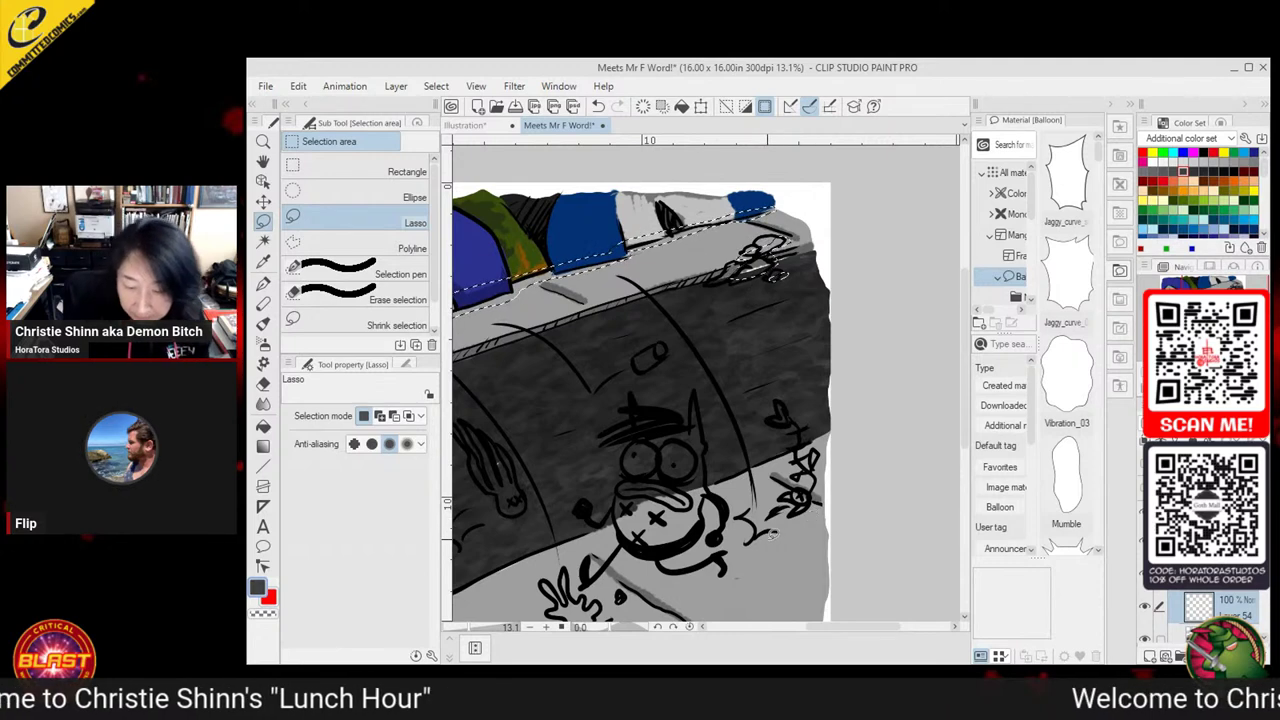
left_click_drag(814, 514, 768, 469)
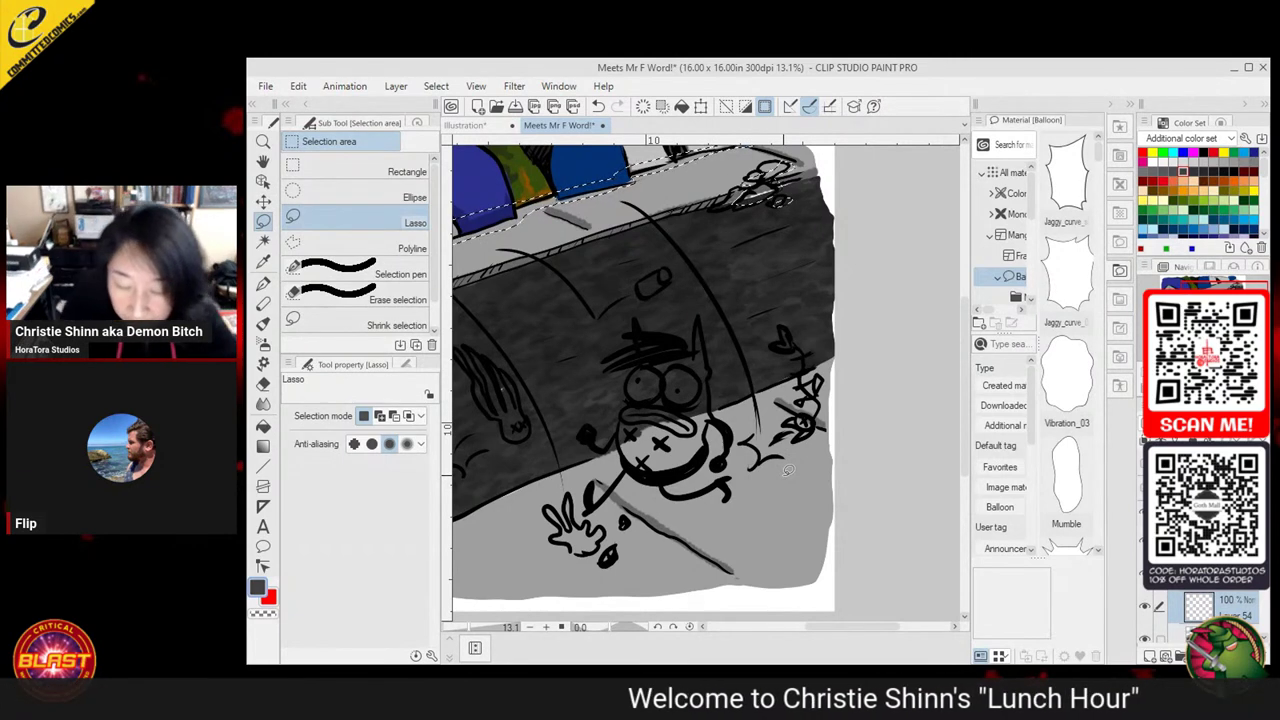
left_click(263, 430)
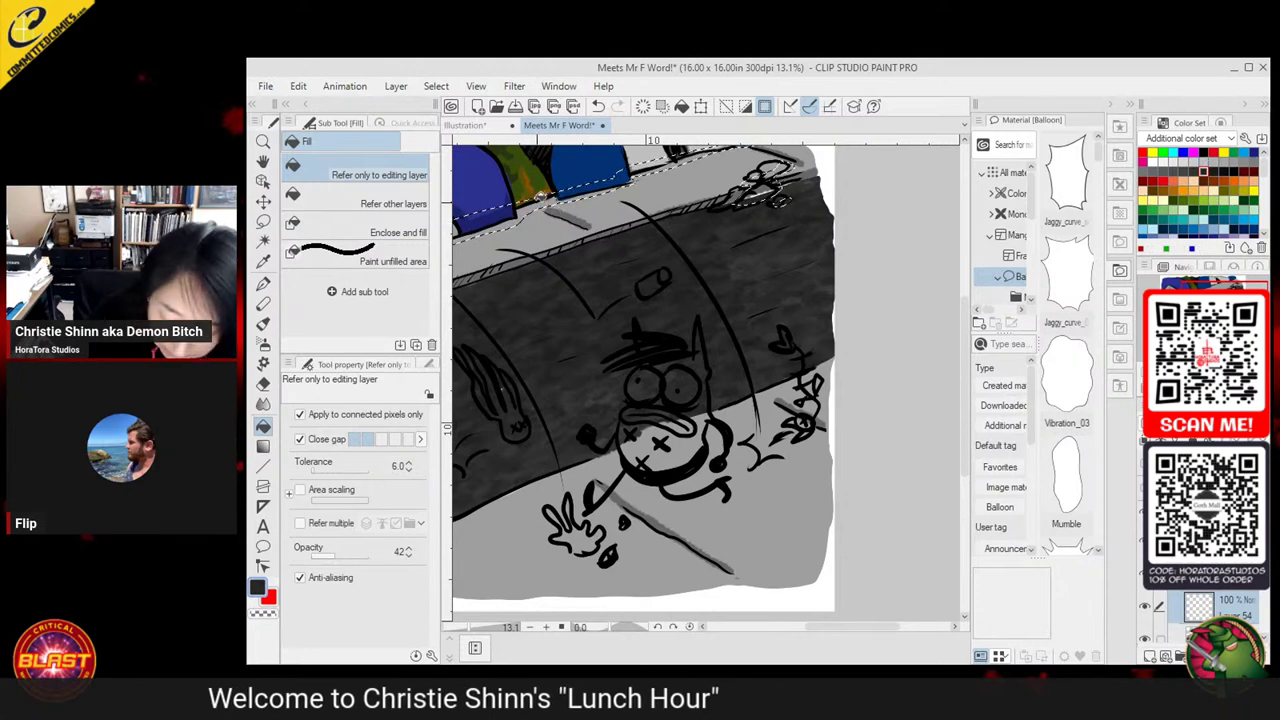
scroll(731, 357, "up", 2)
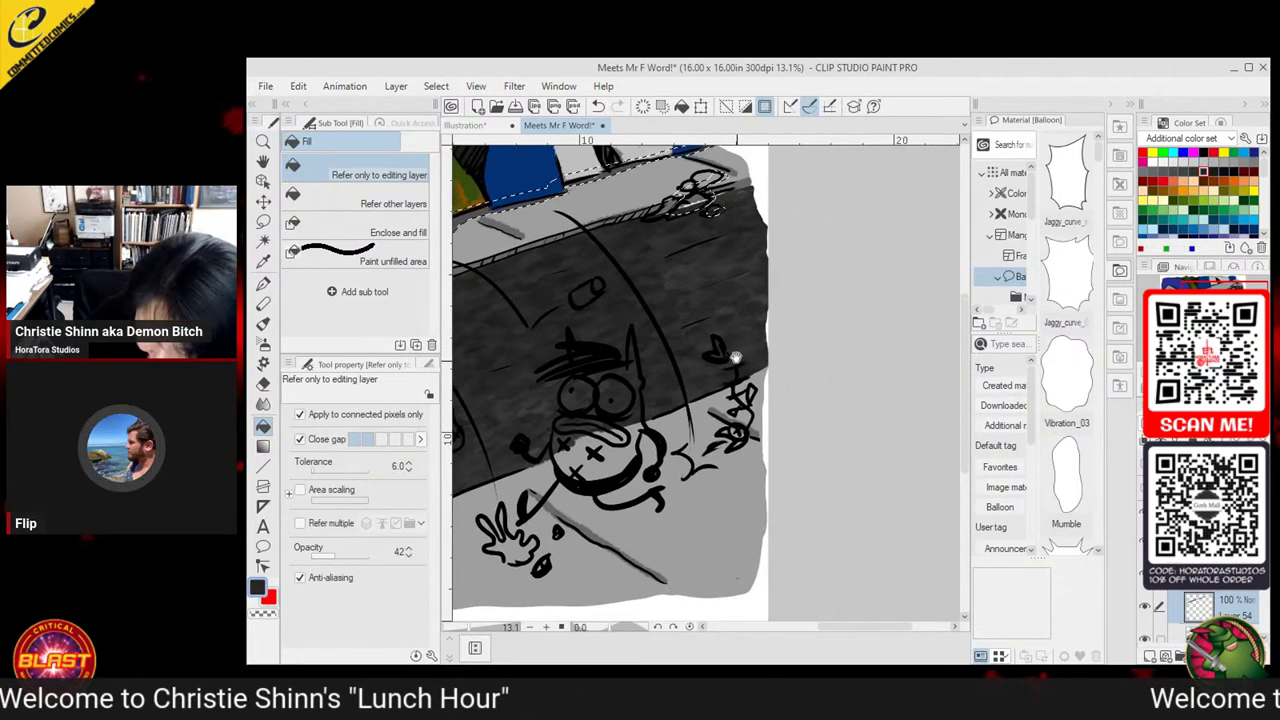
left_click_drag(800, 407, 810, 408)
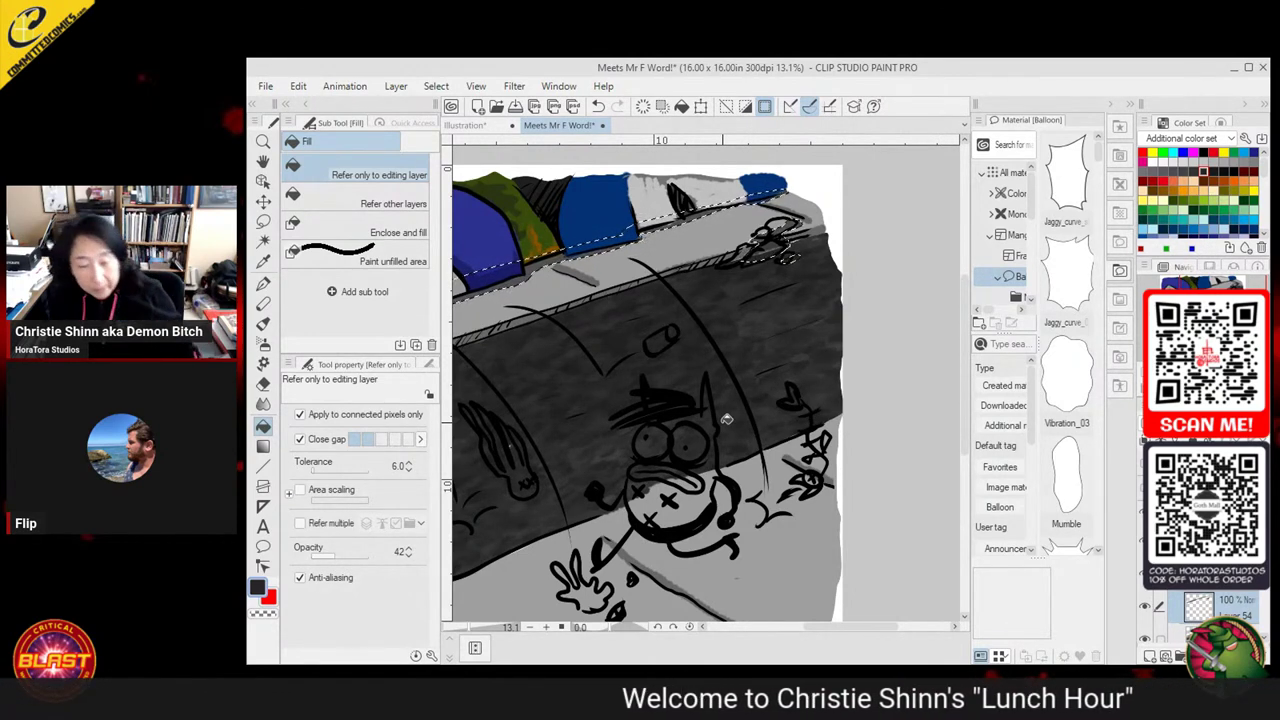
Lasso the debris outlines at the curb's near end, shade them with the dark grey and clear the selection
key("ctrl+space")
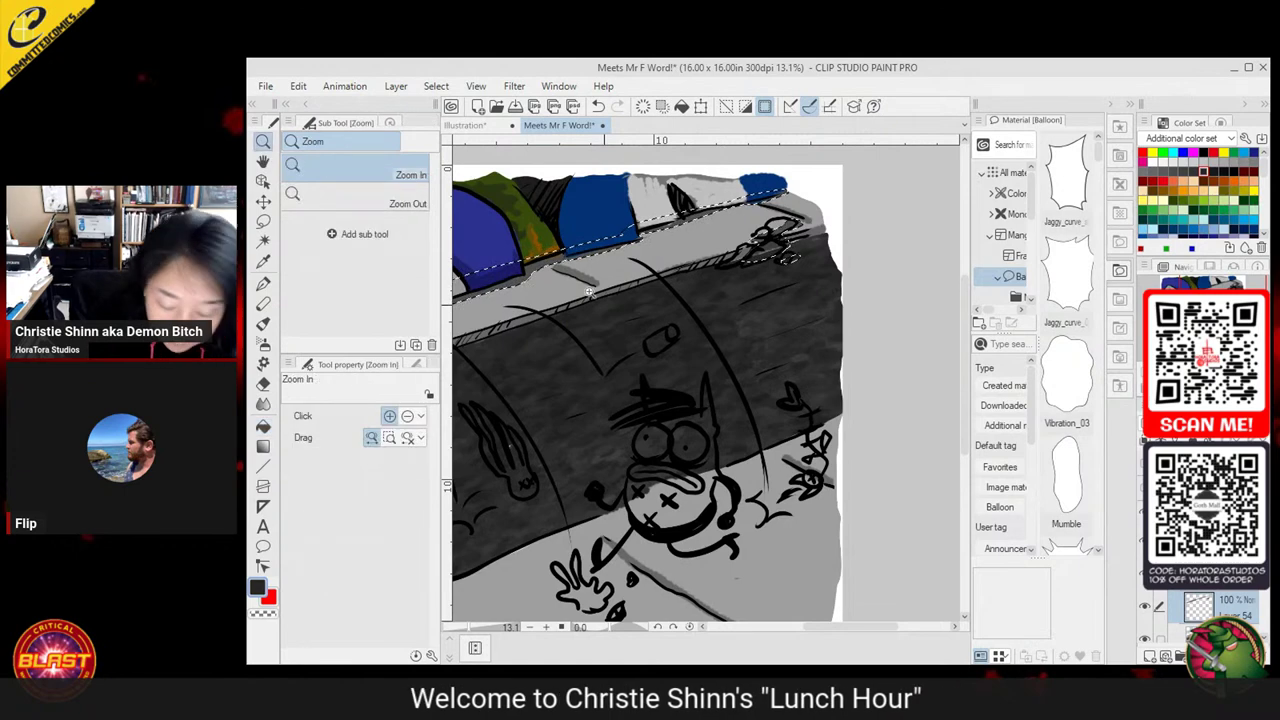
mouse_move(655, 366)
left_mouse_down()
mouse_move(634, 369)
mouse_move(674, 423)
mouse_move(846, 386)
mouse_move(707, 417)
mouse_move(786, 396)
left_mouse_up()
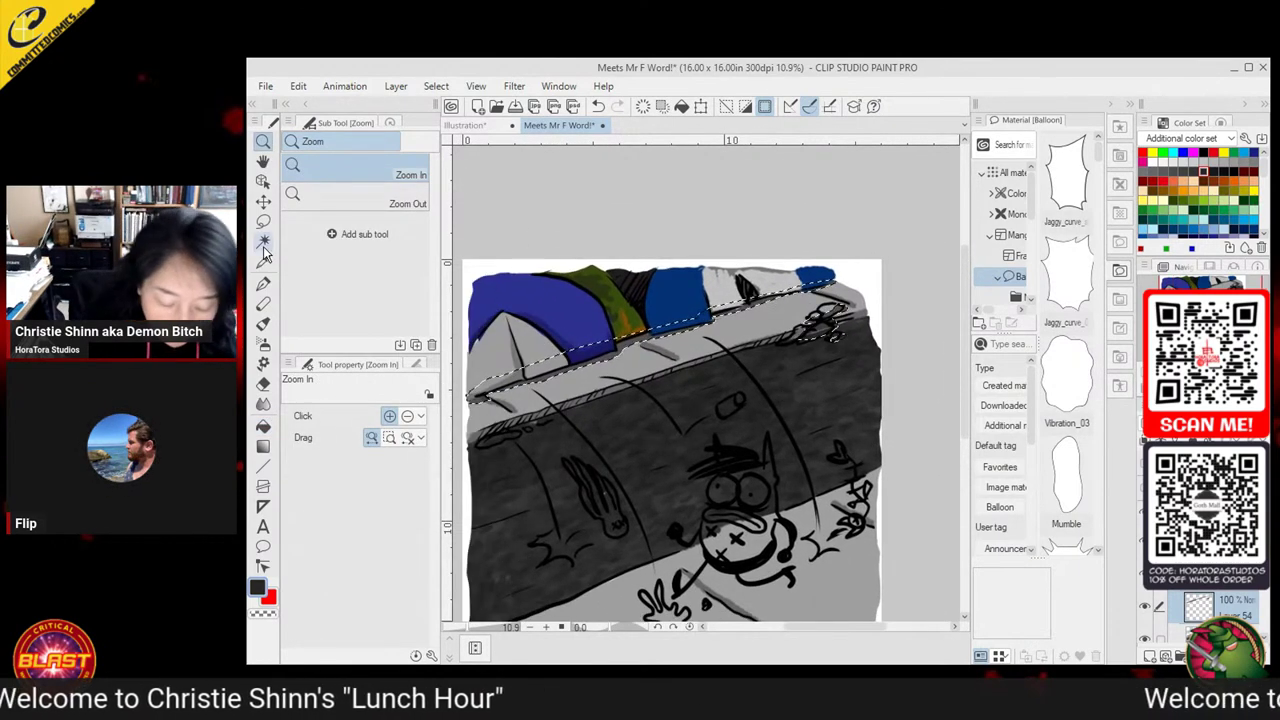
key("m")
left_click_drag(476, 440, 538, 426)
key("g")
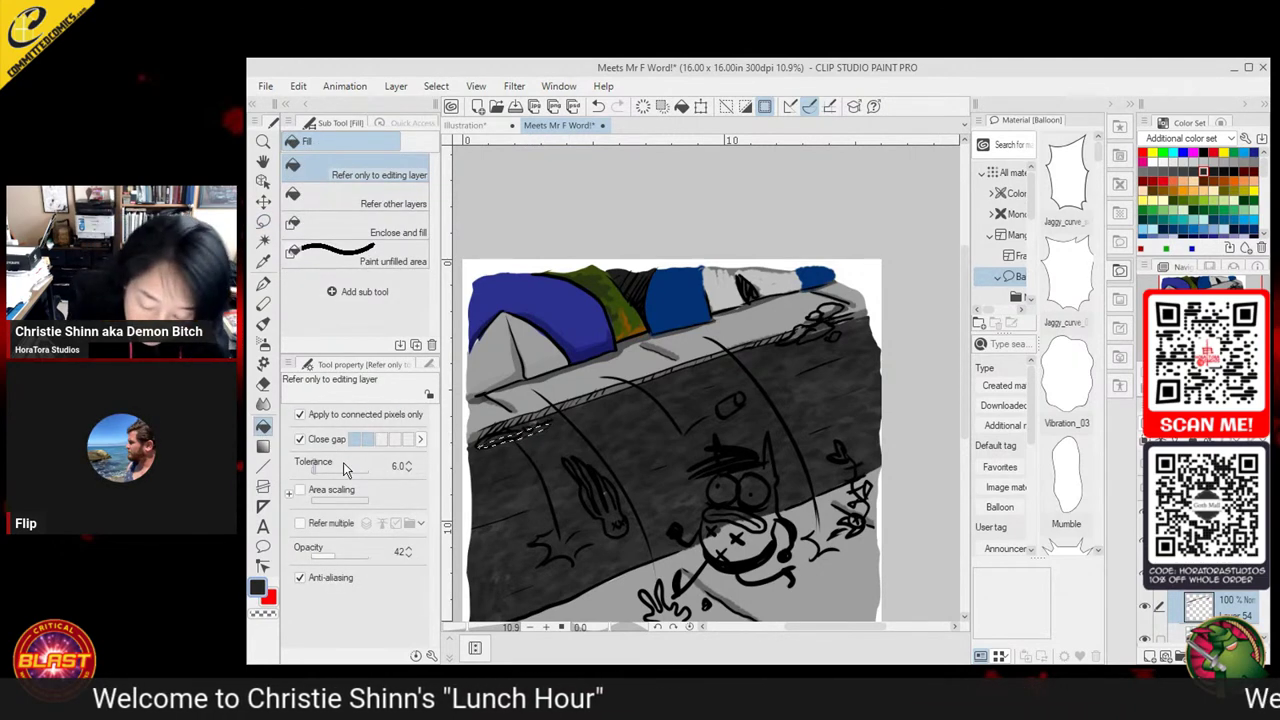
left_click_drag(799, 568, 775, 446)
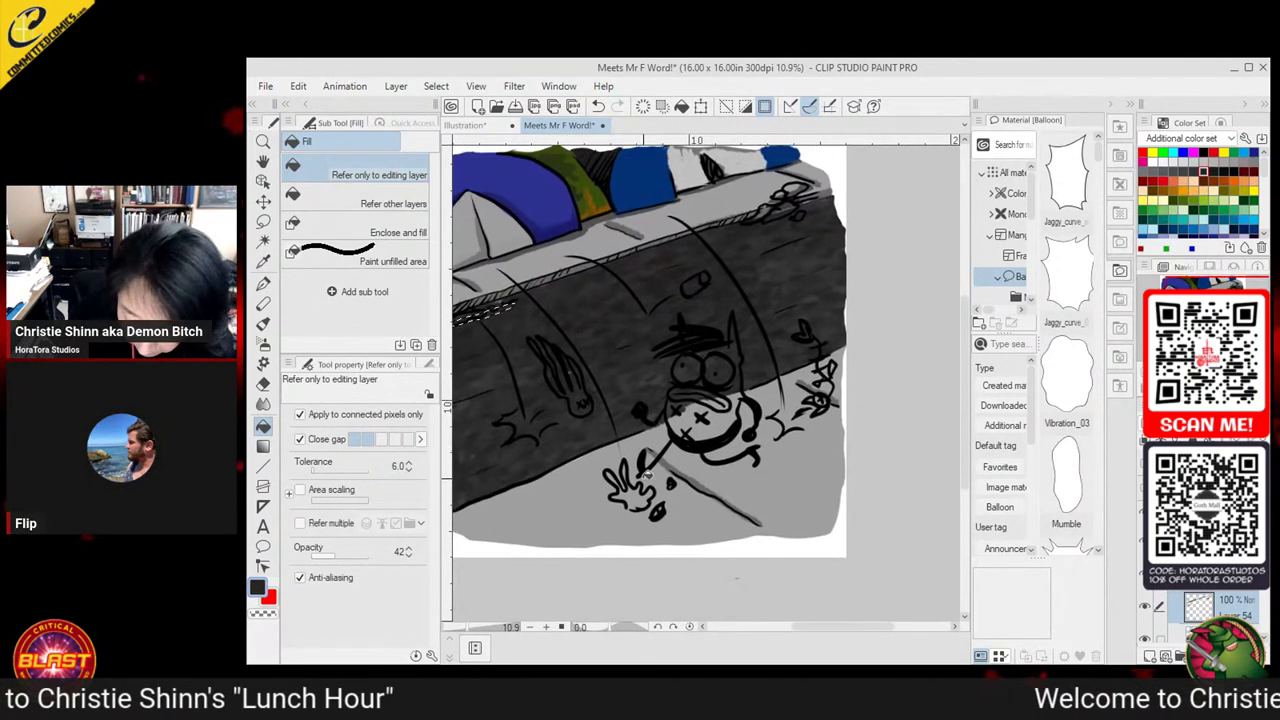
key("m")
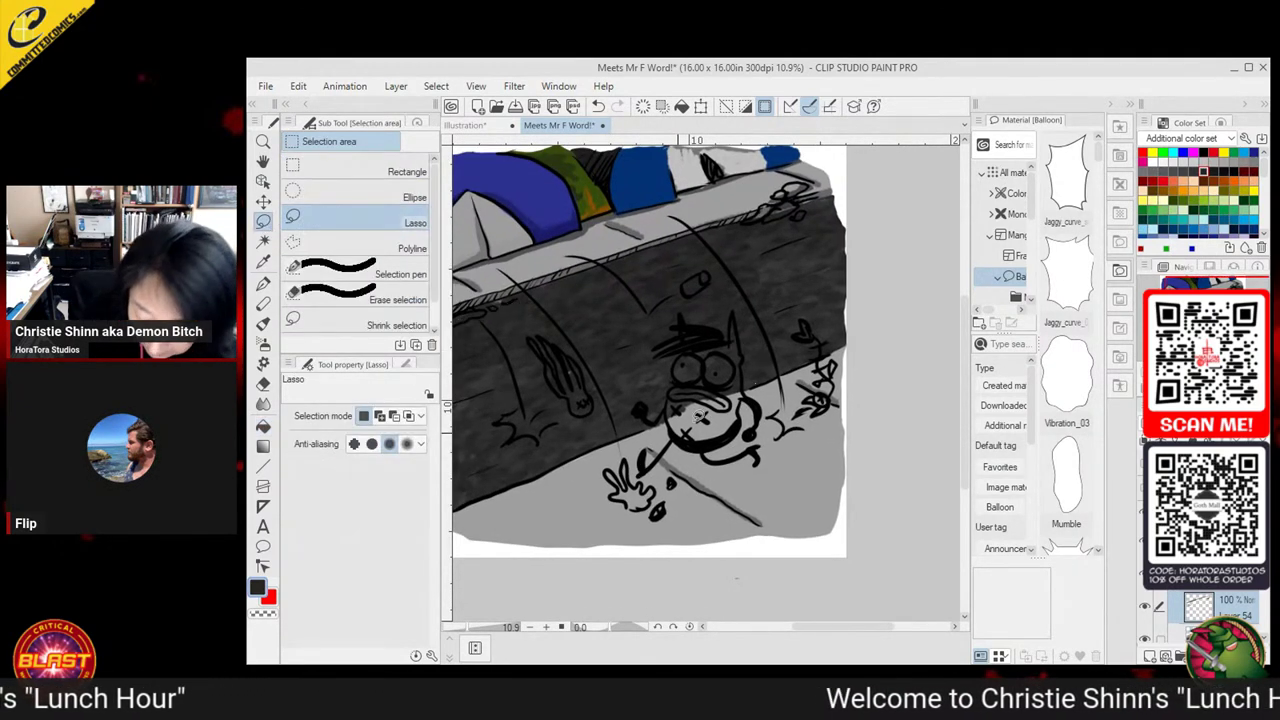
left_click_drag(700, 458, 689, 478)
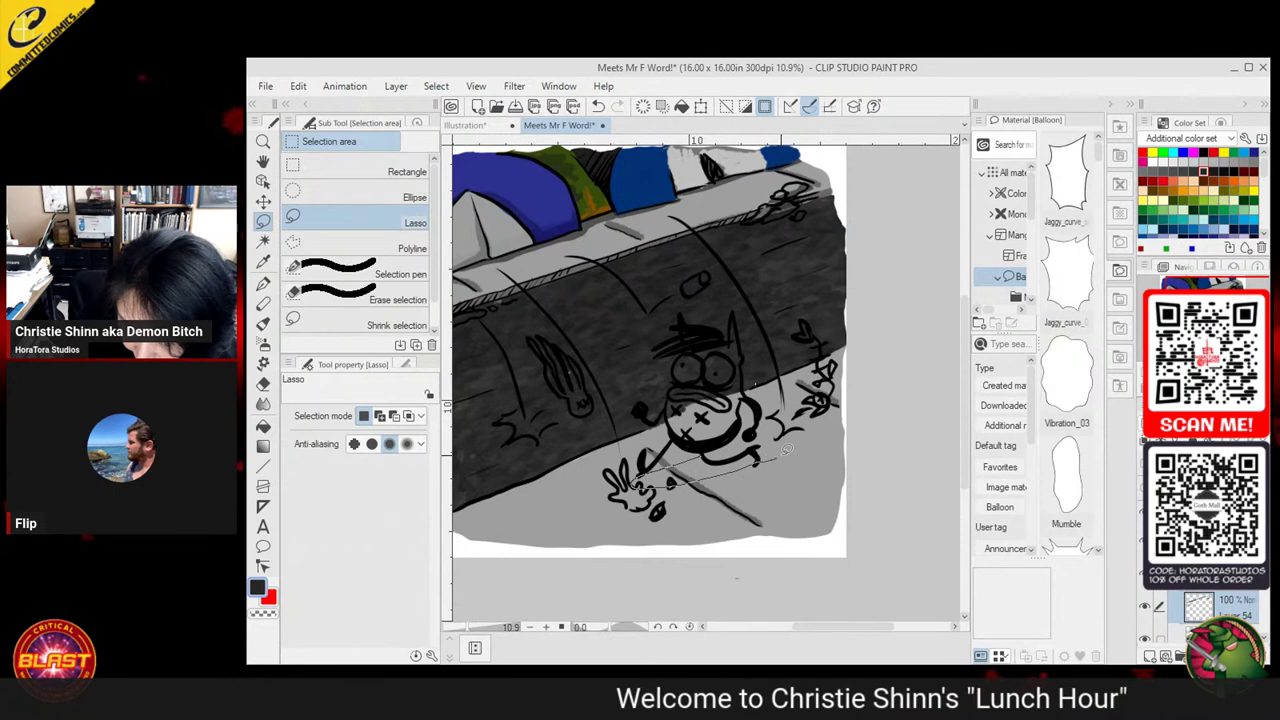
left_click_drag(786, 448, 770, 451)
key("ctrl+d")
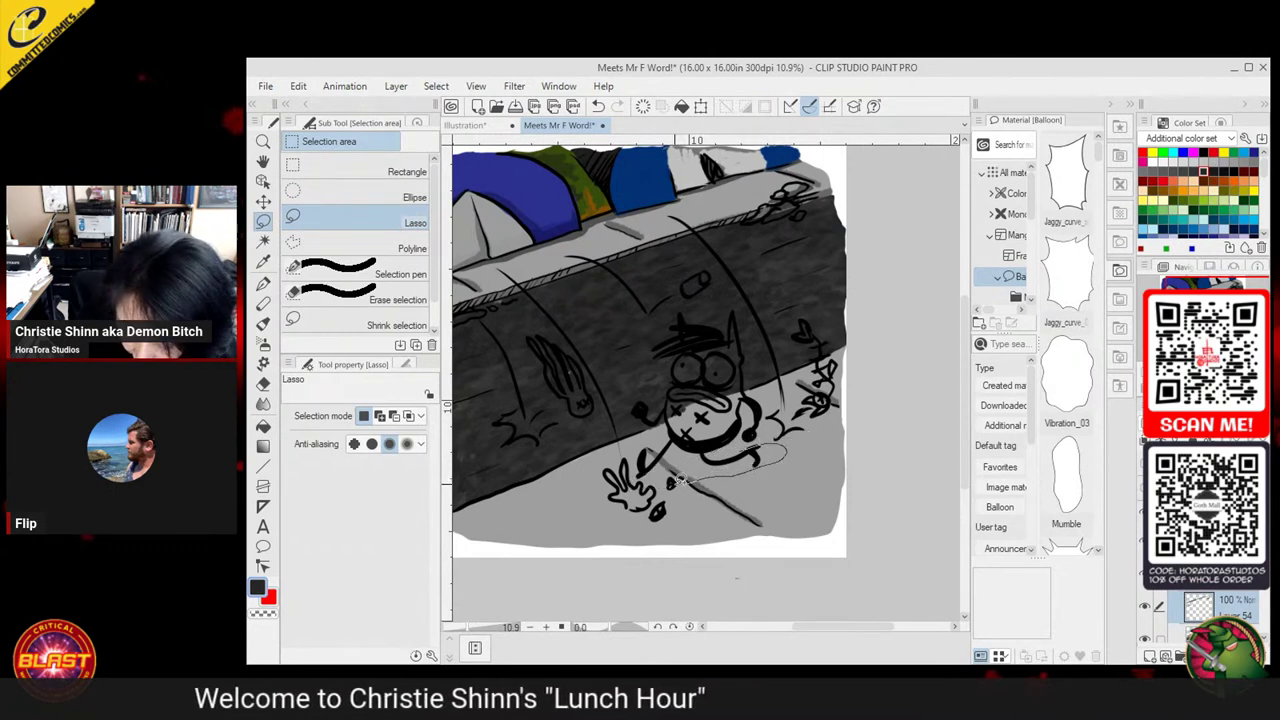
left_click_drag(688, 457, 668, 463)
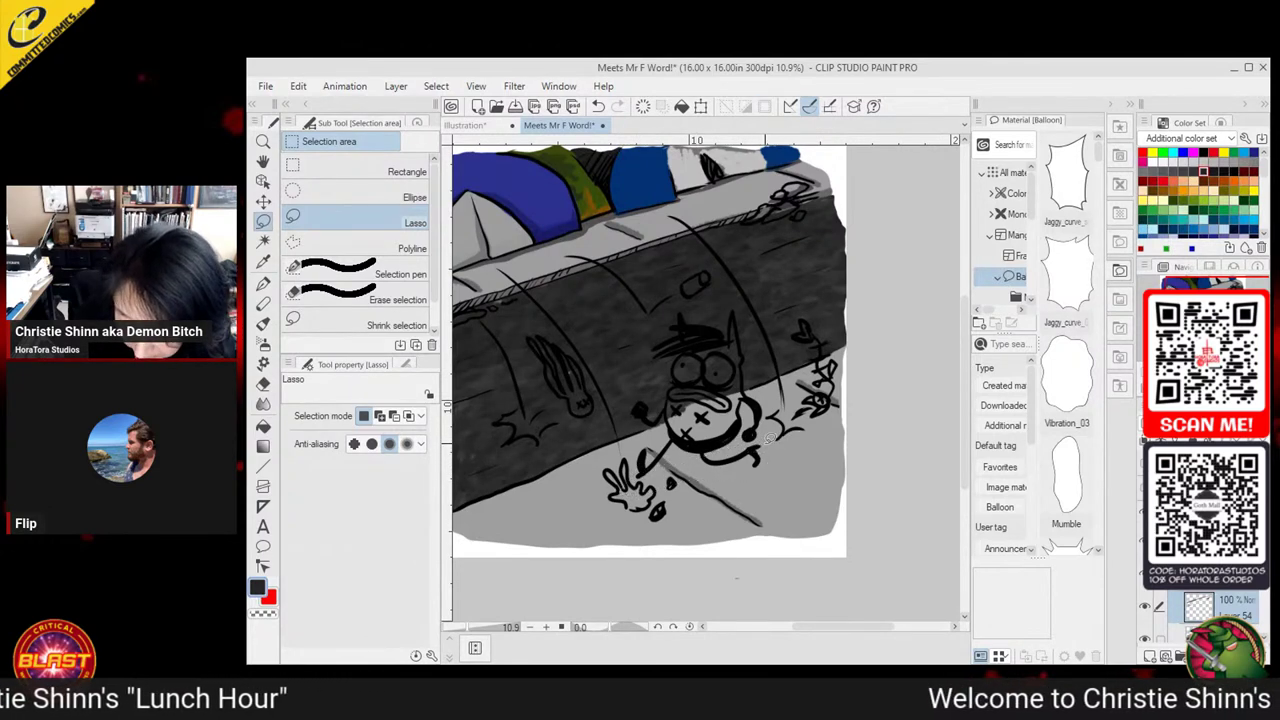
Lasso a narrow slanted shadow on the pavement beneath the big-eyed character and fill it with translucent dark grey
mouse_move(786, 443)
left_mouse_down()
mouse_move(702, 484)
mouse_move(771, 468)
left_mouse_up()
left_click(633, 477)
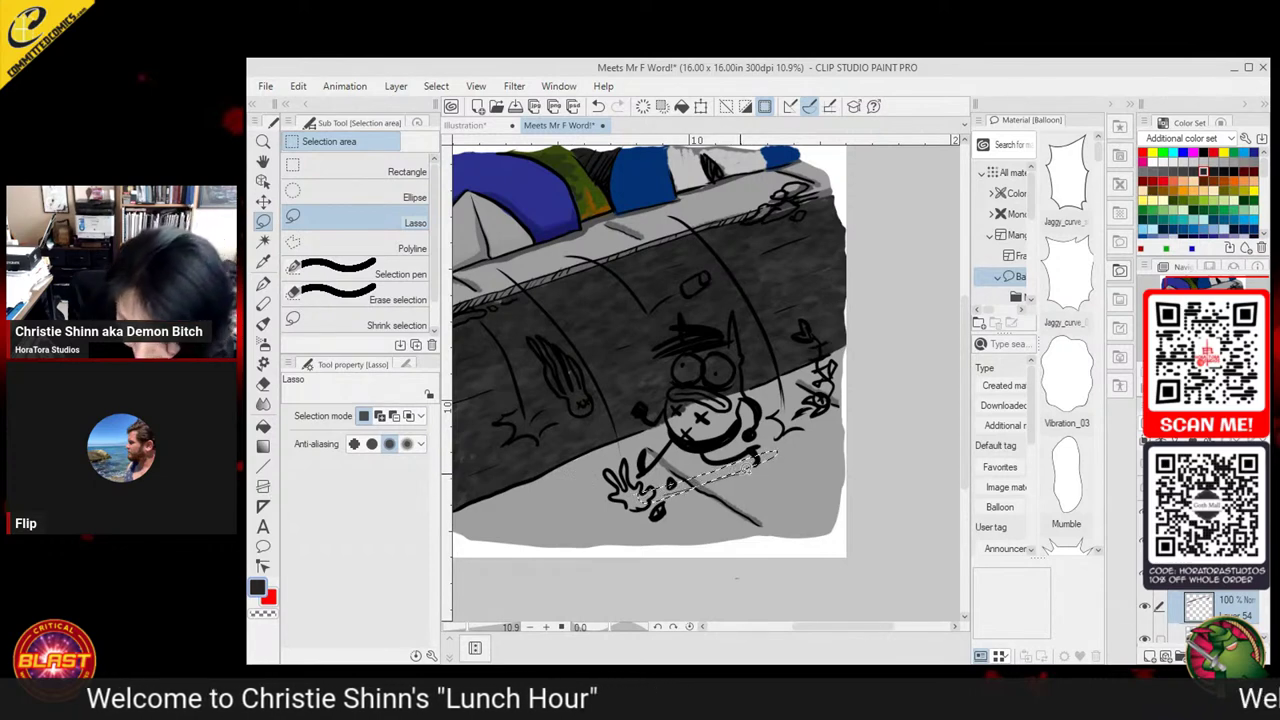
key("g")
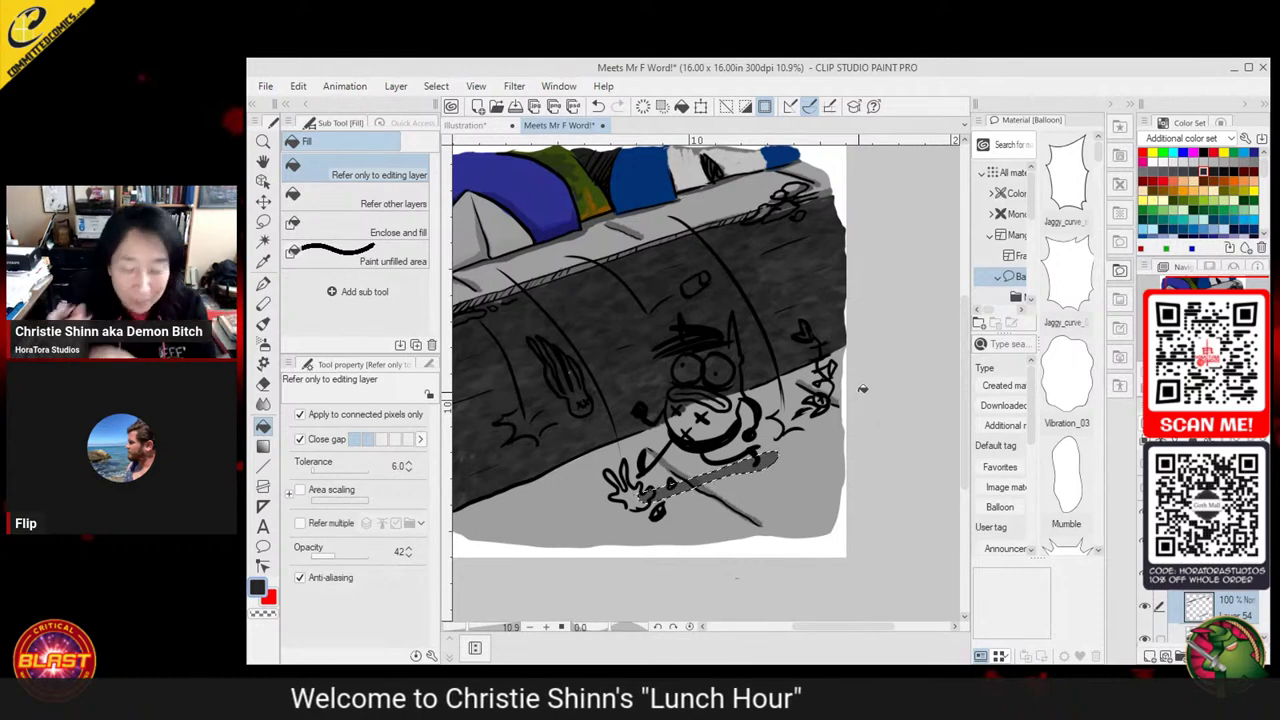
Switch away from the shadow layer and lasso the three debris shapes on the road beside the curb's near end
key("ctrl+space")
left_click_drag(725, 413, 713, 532)
left_click(709, 444)
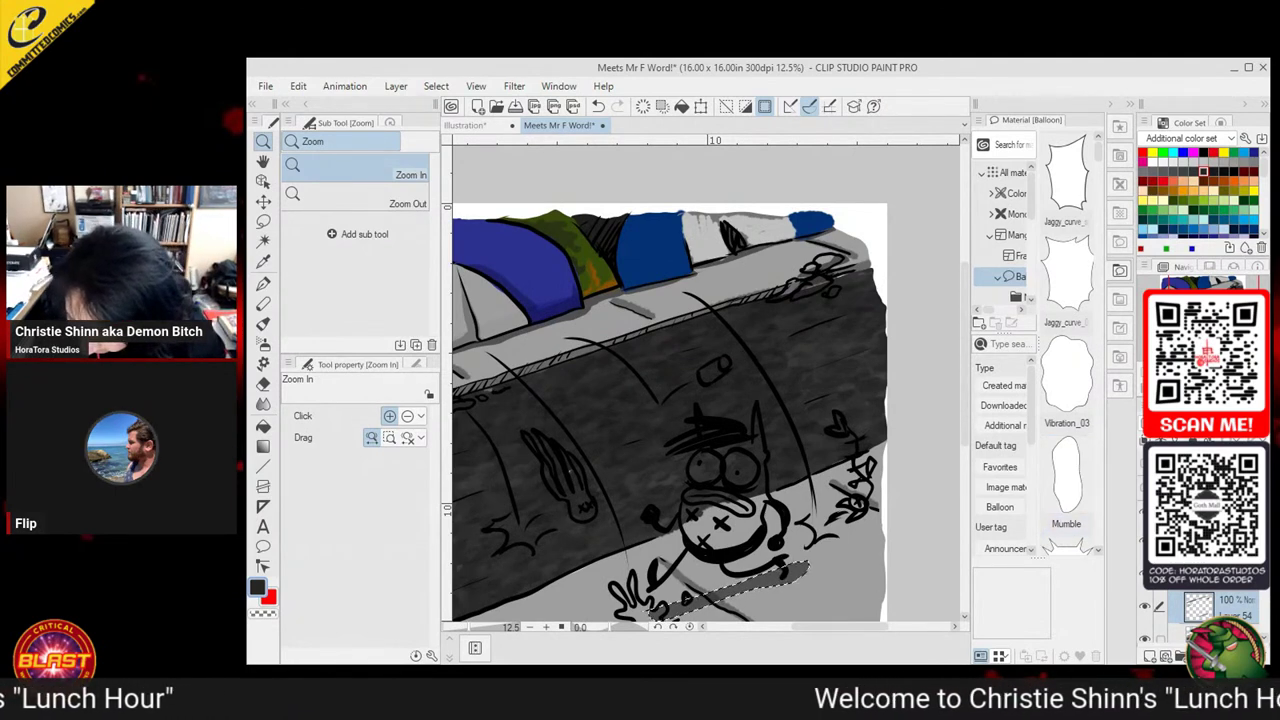
left_click(1247, 595)
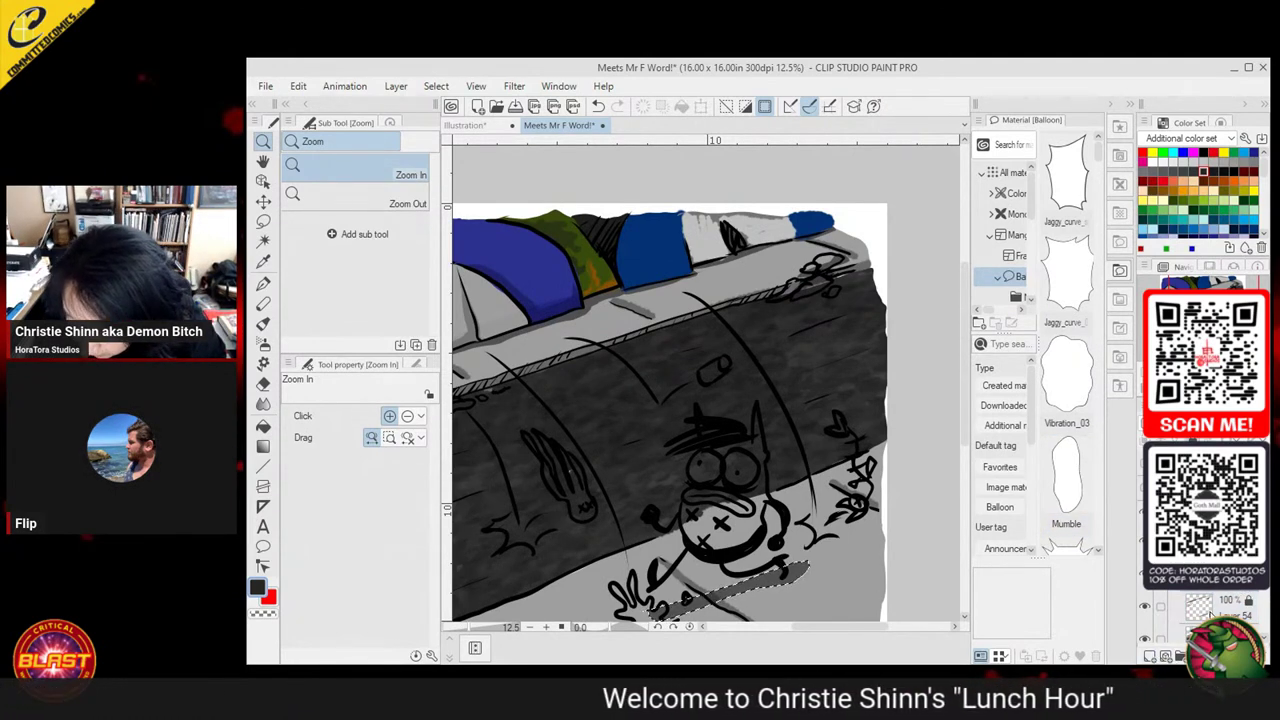
left_click(1150, 655)
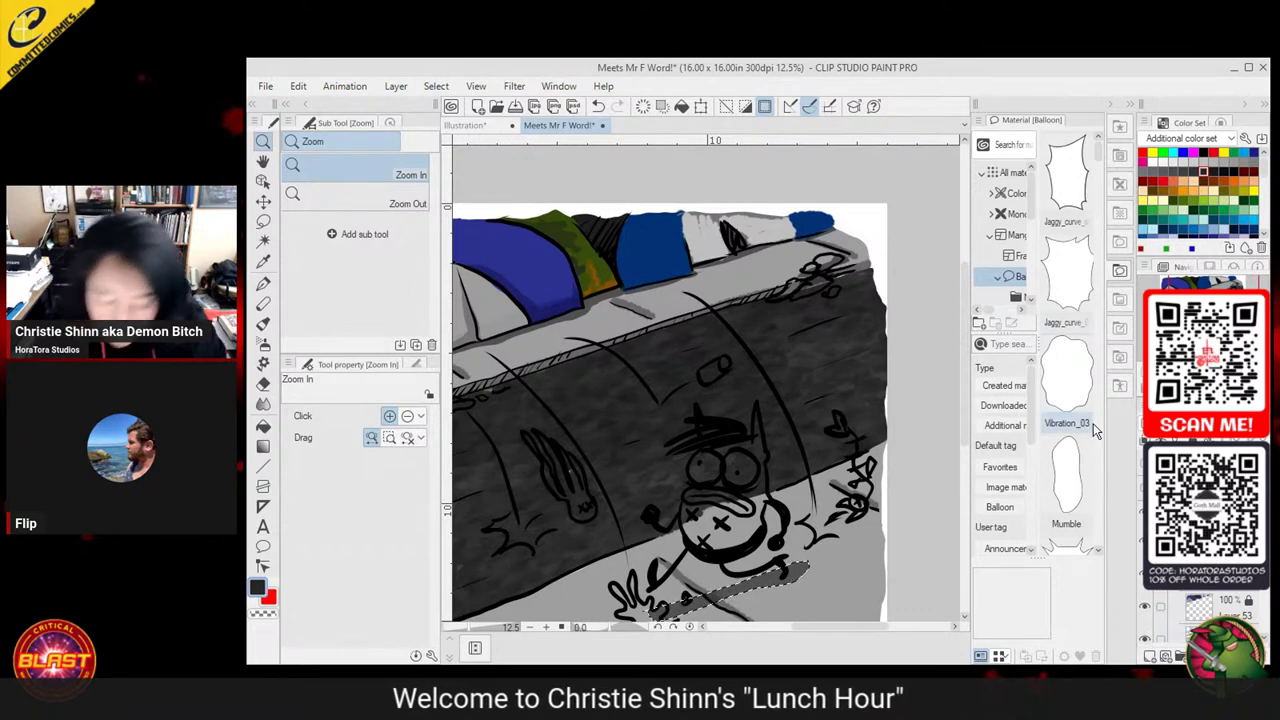
scroll(536, 376, "up", 3)
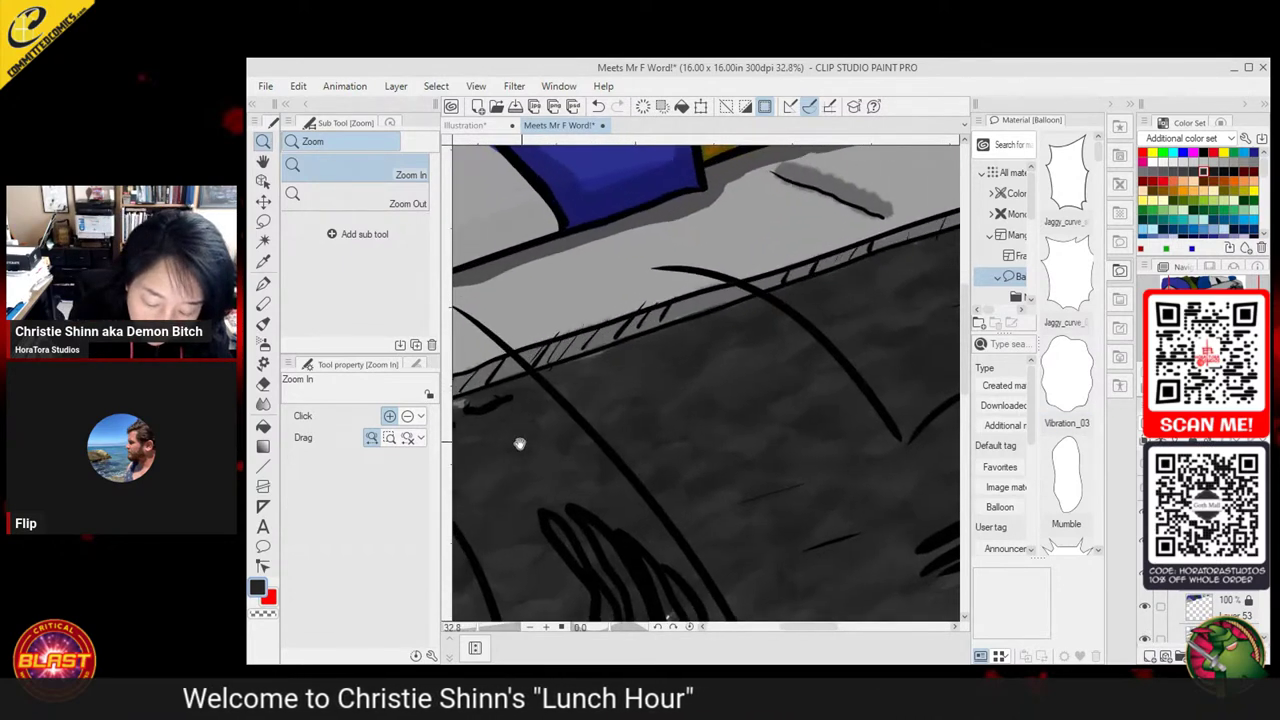
left_click_drag(519, 444, 709, 391)
left_click(263, 220)
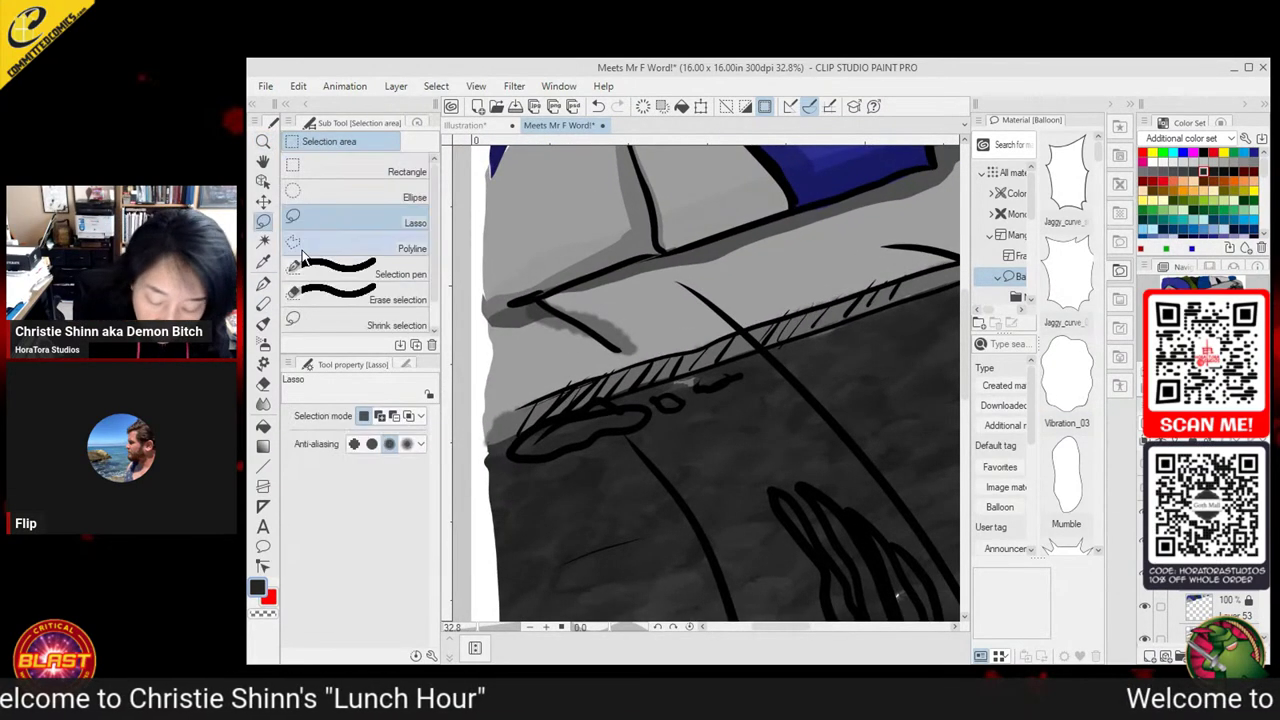
mouse_move(522, 452)
left_mouse_down()
mouse_move(650, 415)
mouse_move(641, 402)
mouse_move(576, 412)
mouse_move(667, 397)
left_mouse_up()
left_click_drag(748, 369, 694, 389)
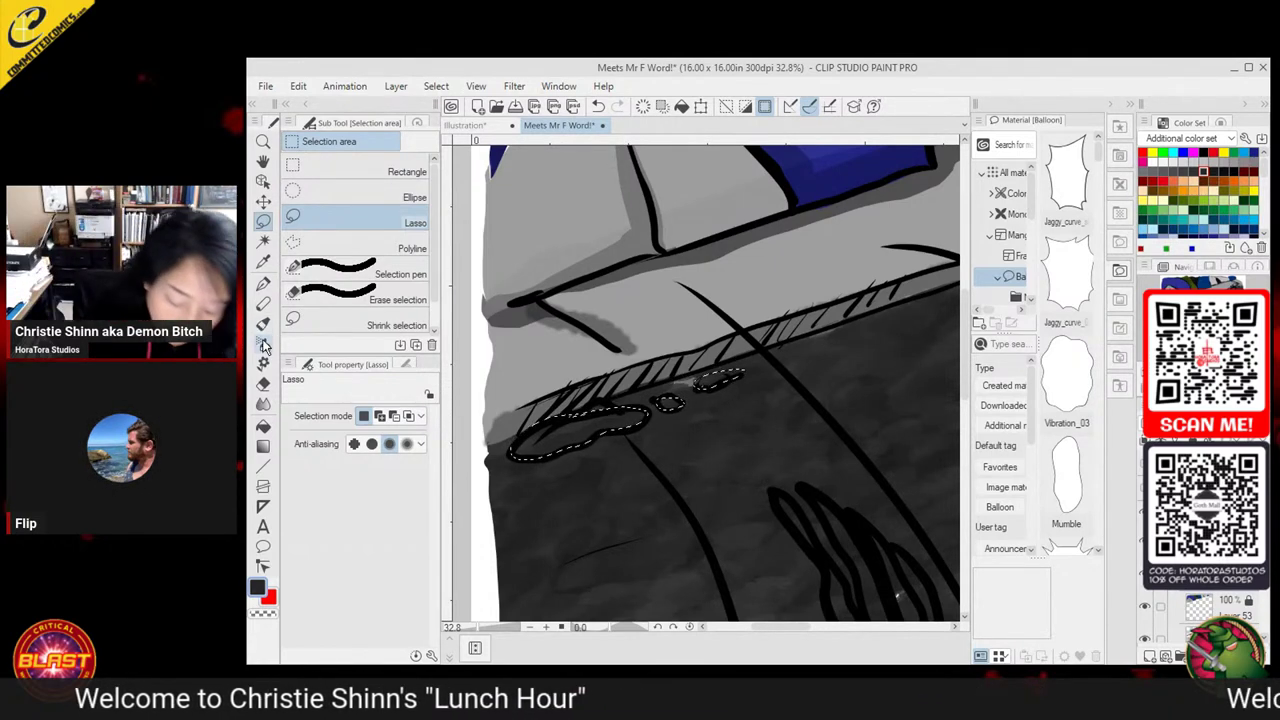
Fill the three selected debris shapes with brown and shade them in dark reddish brown using the Textured pen
left_click(266, 422)
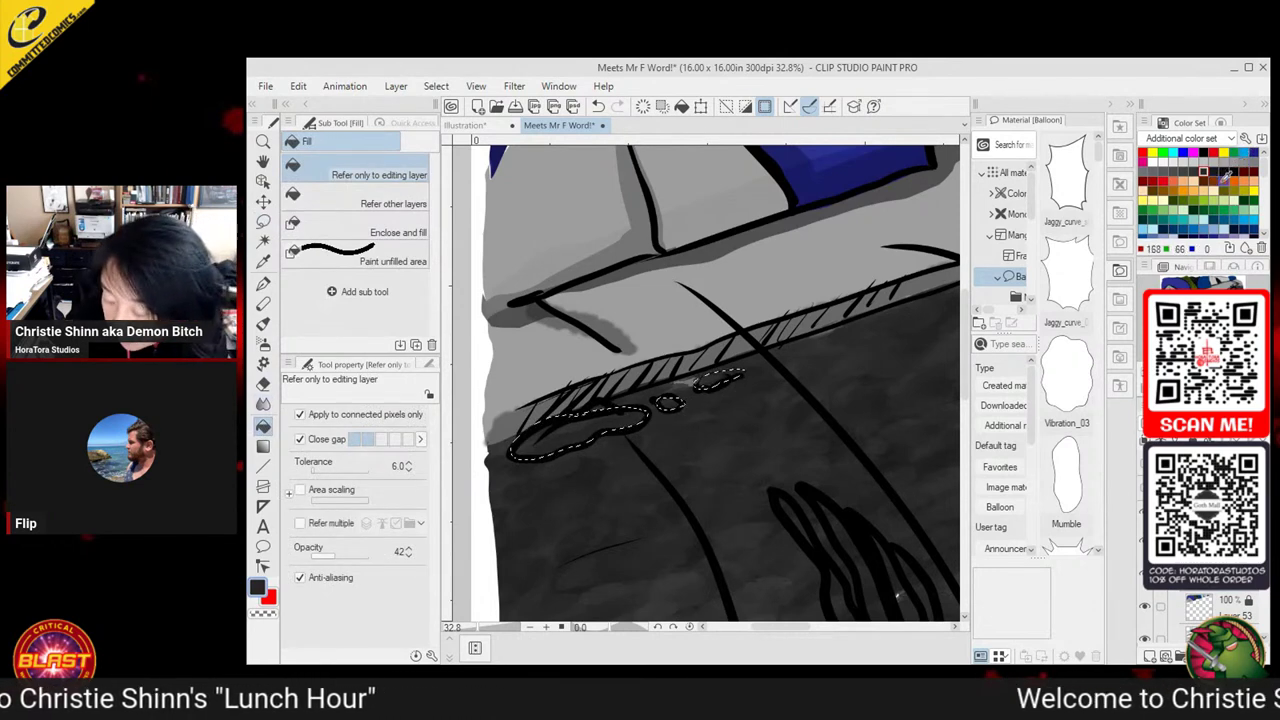
left_click(1204, 180)
left_click(580, 432)
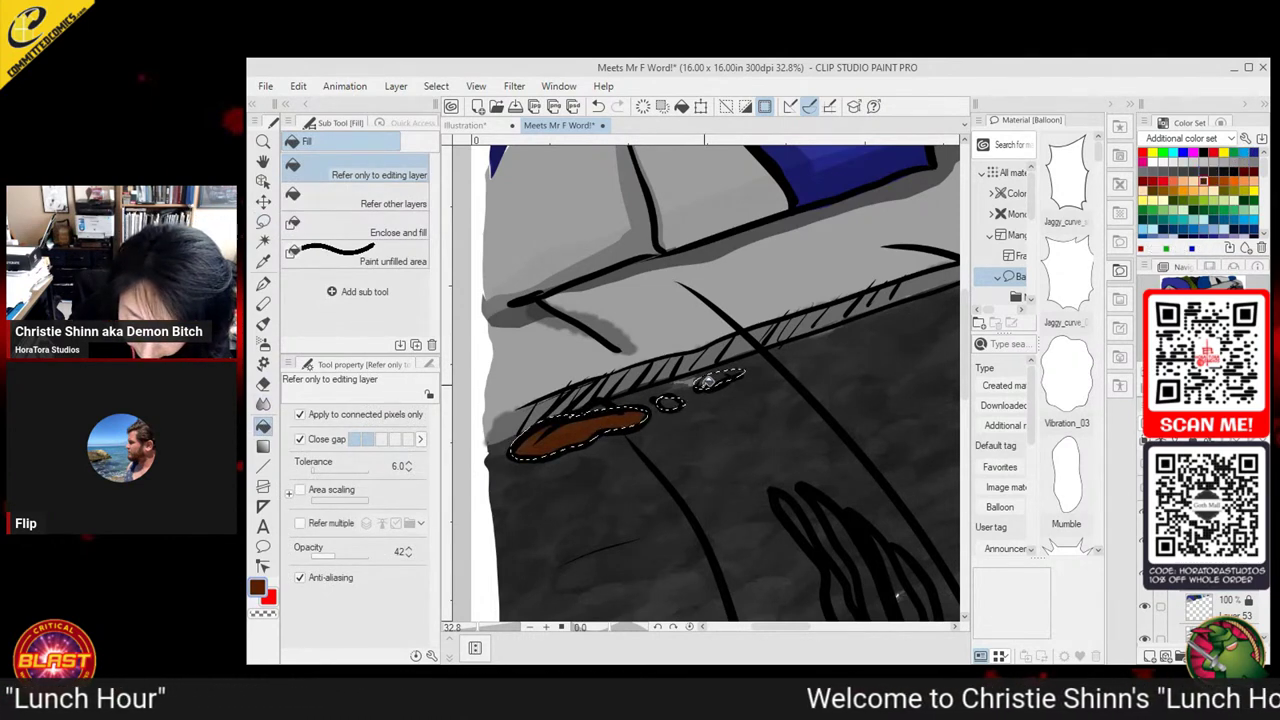
left_click(264, 285)
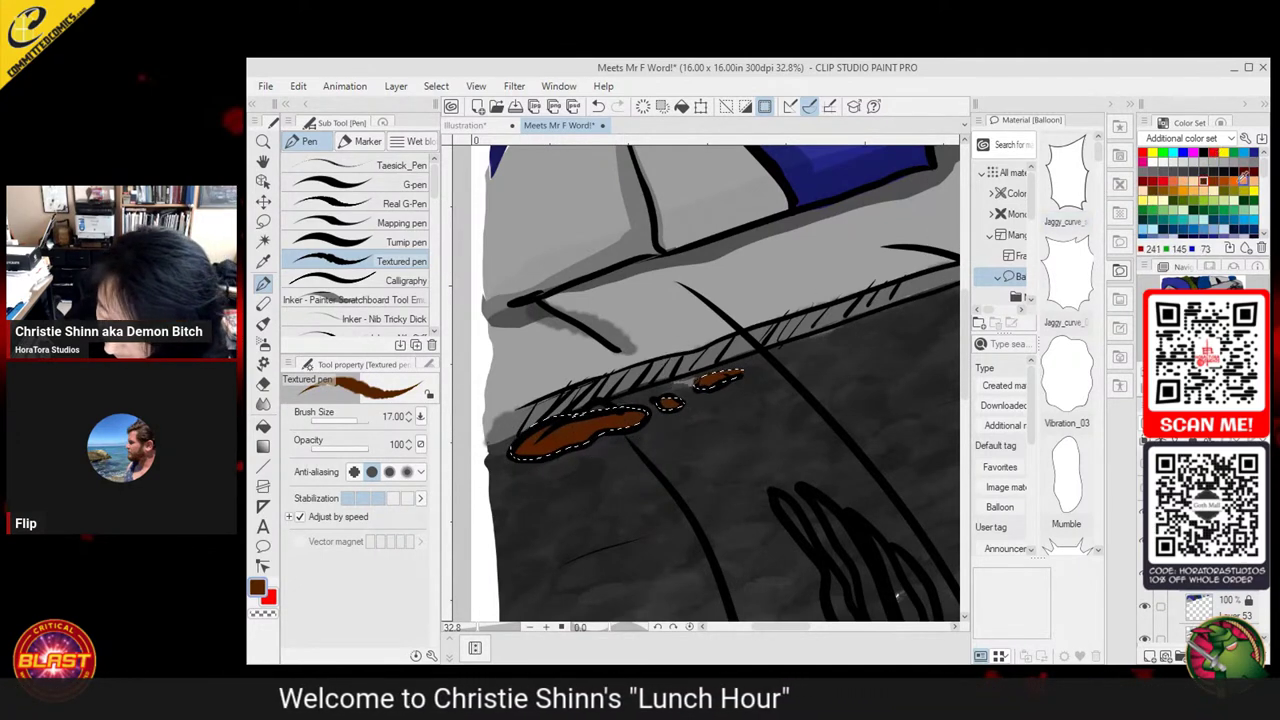
scroll(1240, 195, "down", 3)
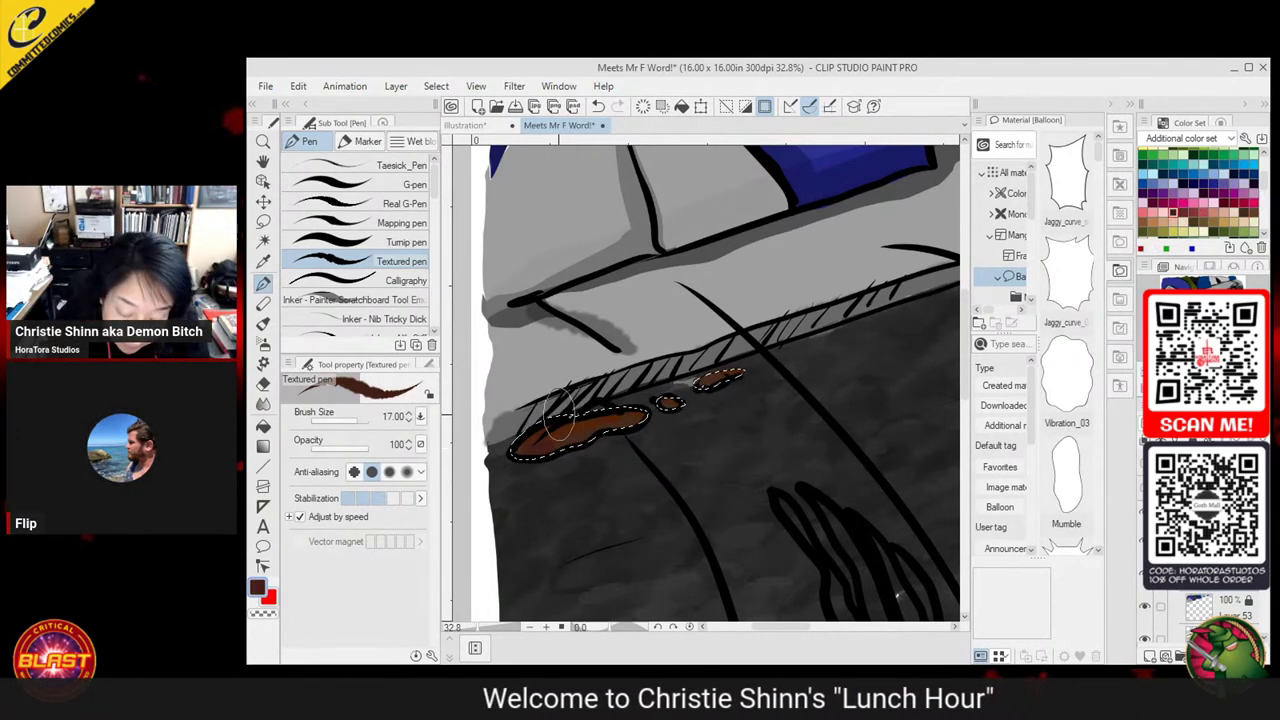
Try darkening the lower edge of the large debris shape with near-black and sampled dark brown strokes of the Textured pen
left_click(1222, 124)
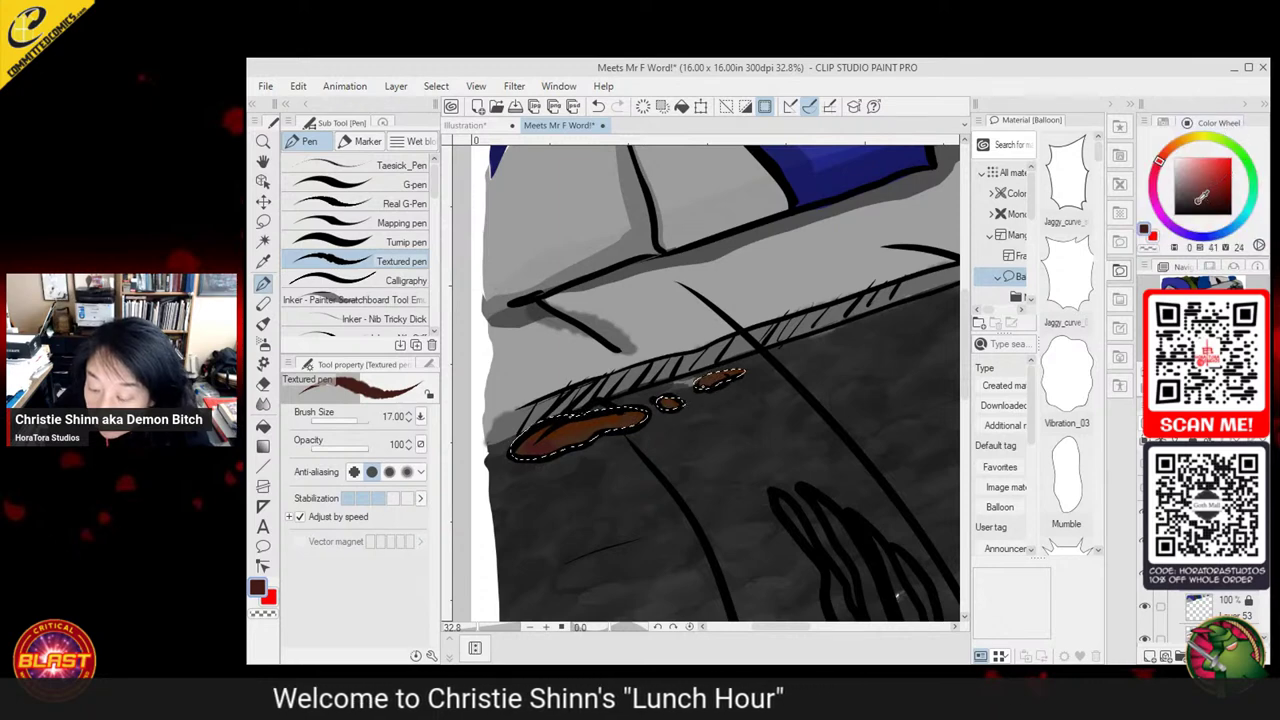
left_click(1188, 209)
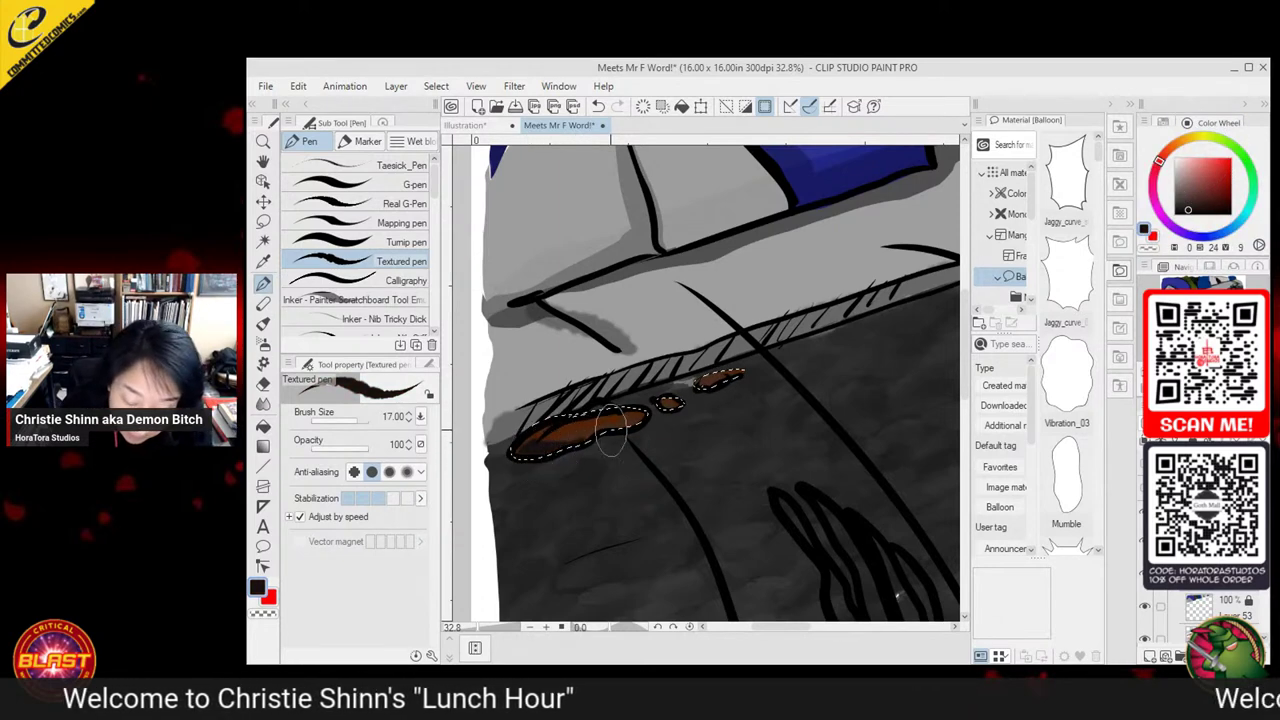
left_click(263, 260)
left_click(607, 415)
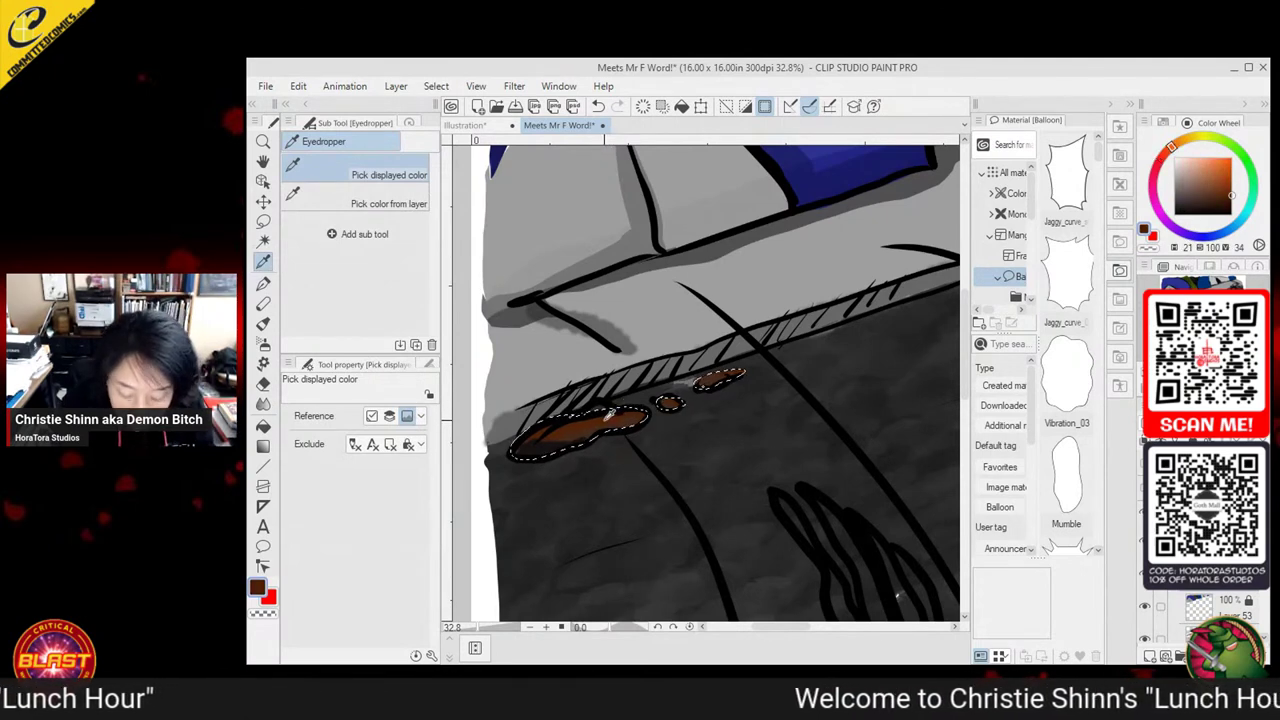
left_click(540, 440)
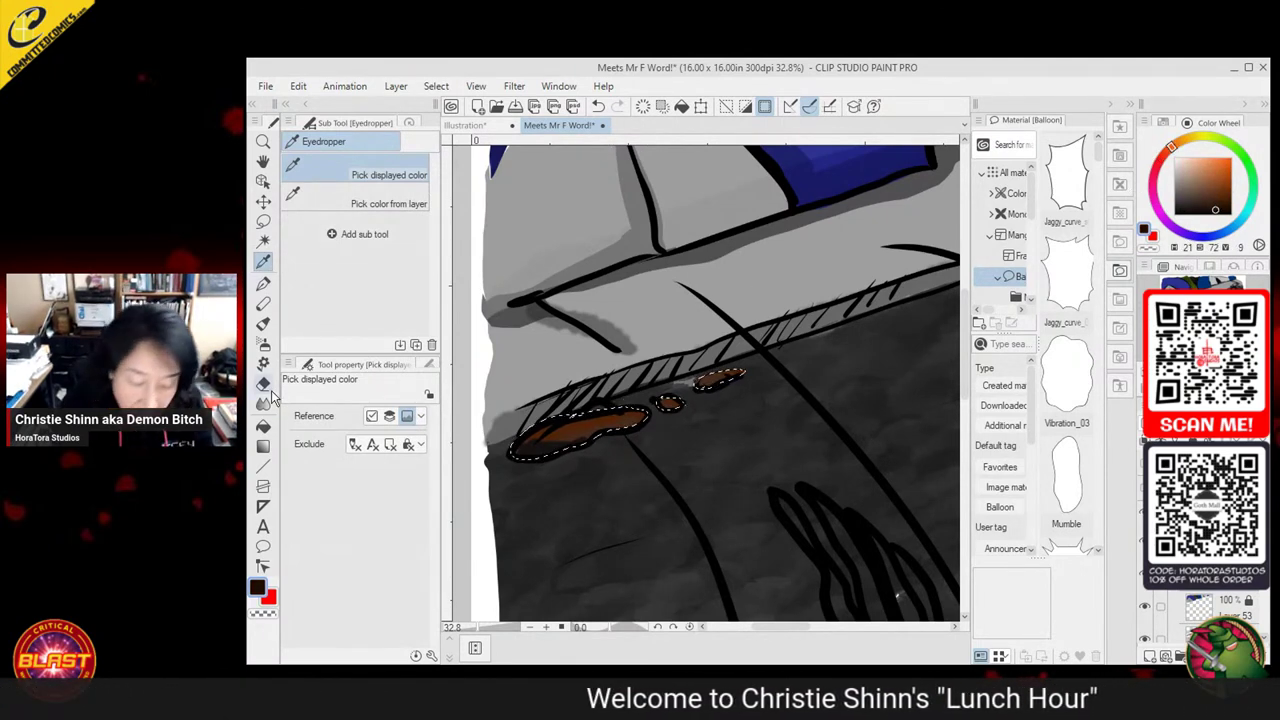
key("p")
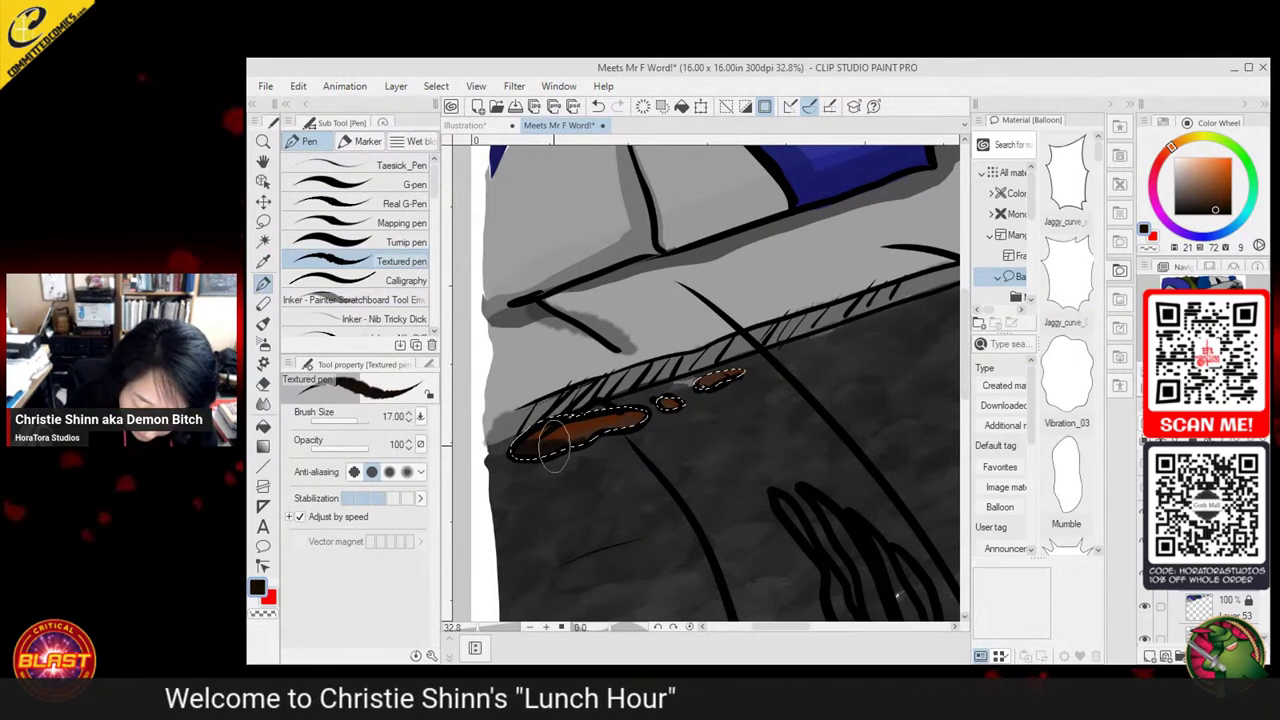
left_click_drag(554, 446, 585, 439)
Undo the last Textured pen shading on the large debris shape and try a dark G-pen stroke there instead
left_click(366, 186)
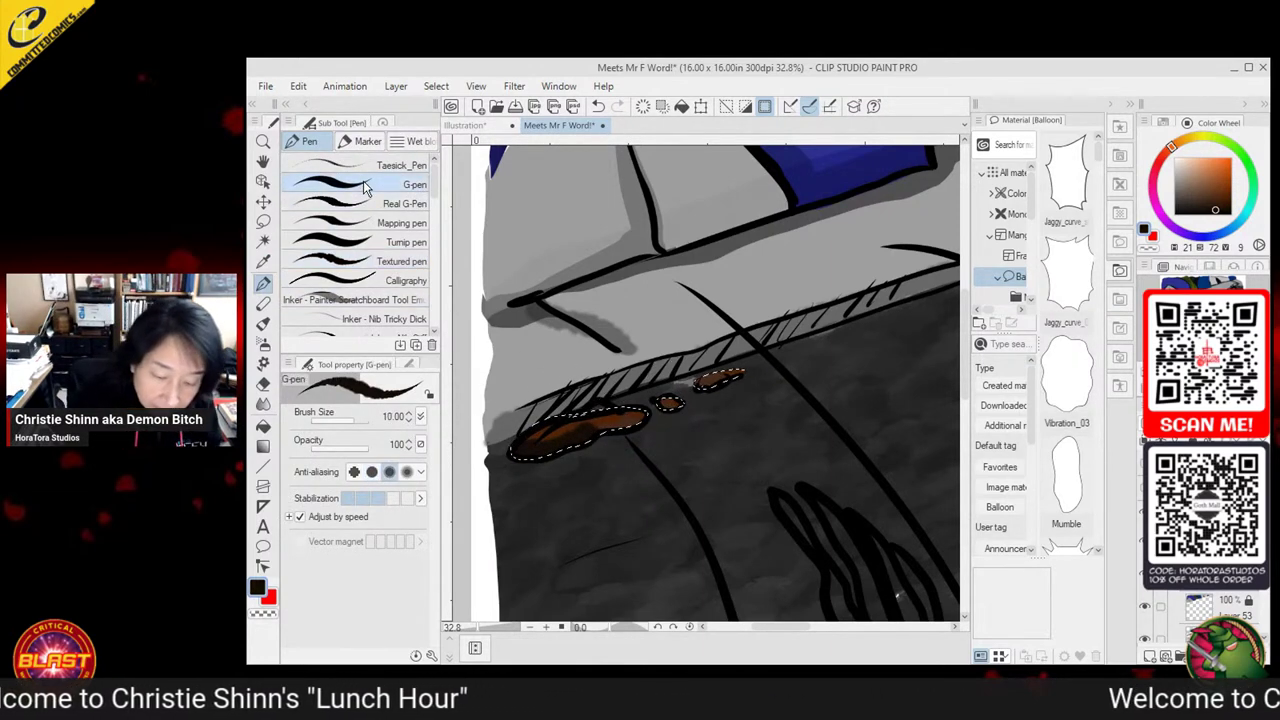
key("ctrl+z")
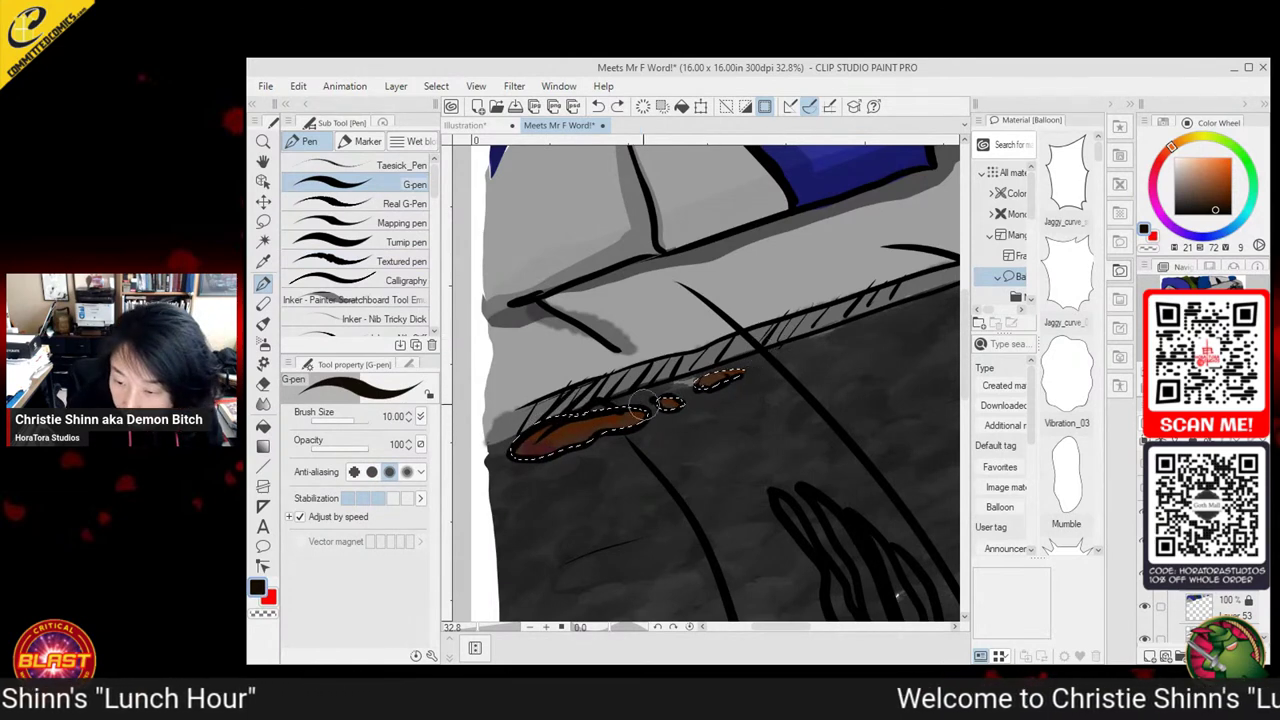
left_click_drag(590, 425, 526, 445)
key("ctrl+z")
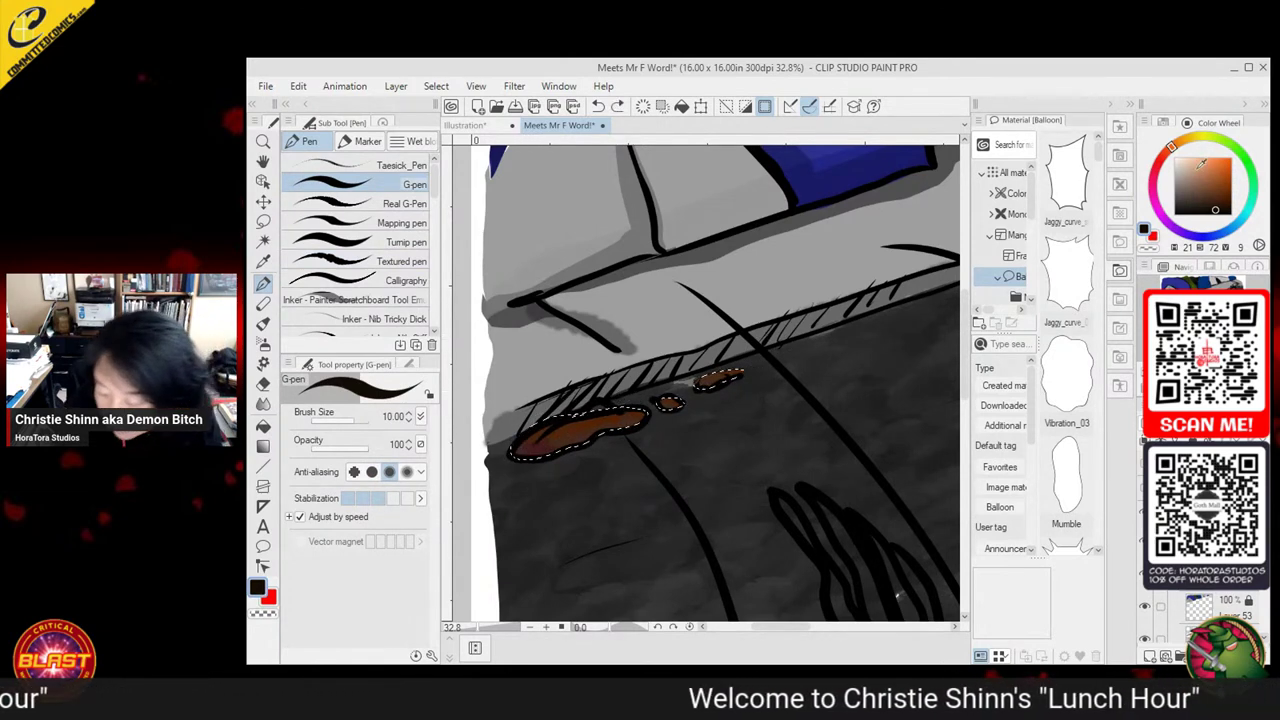
Pick a brown from the additional color set and paint over the large debris shape's shading with the G-pen
left_click(1164, 122)
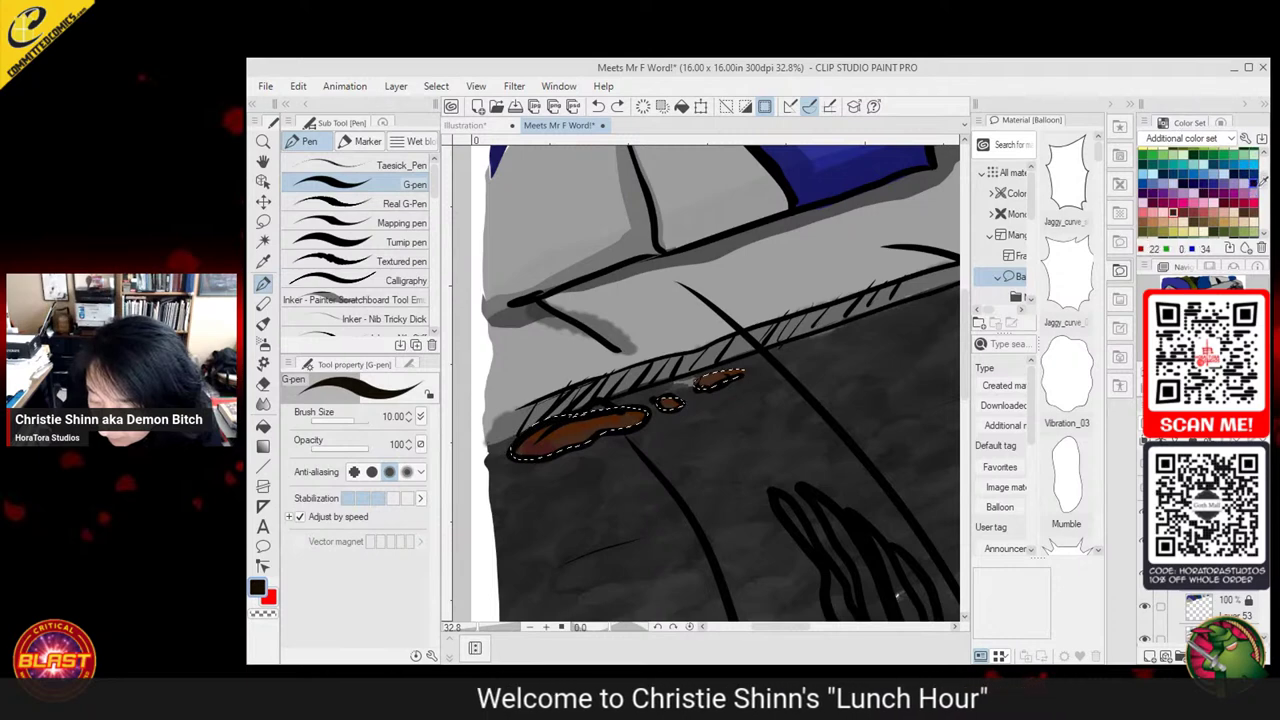
left_click_drag(1263, 183, 1265, 163)
left_click(1206, 176)
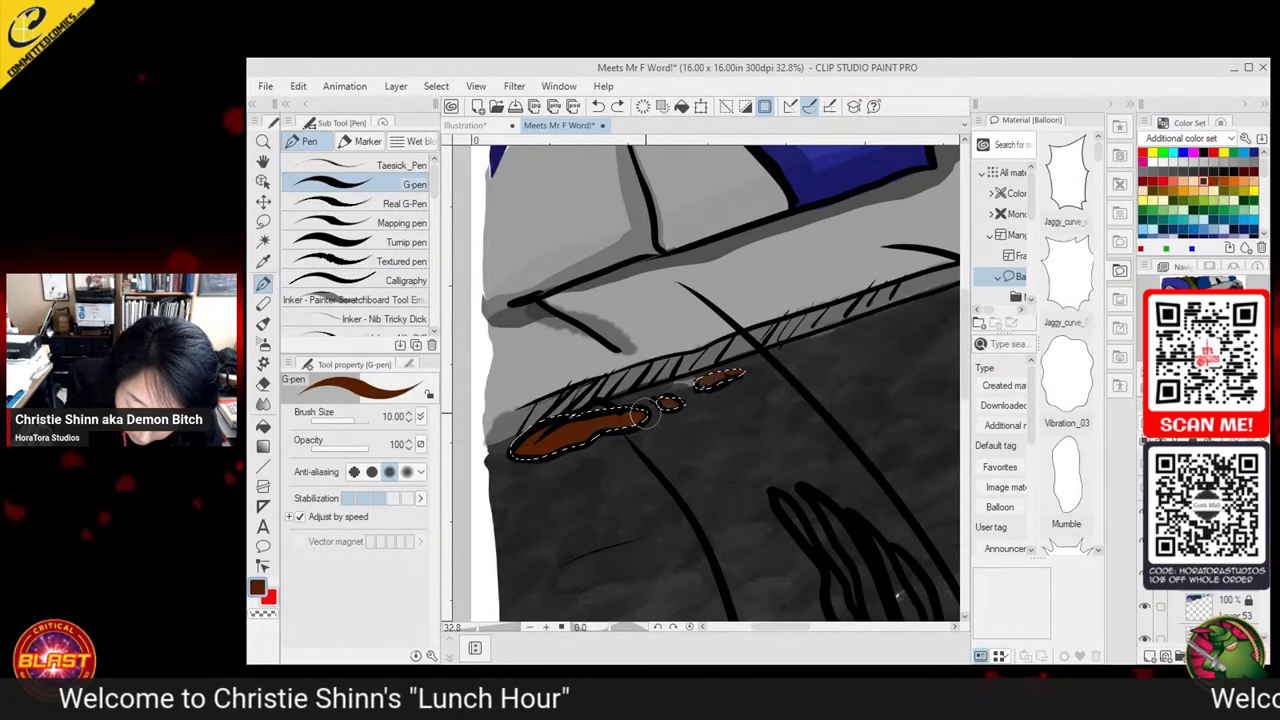
Lasso the debris shapes at the curb's far end, including the small piece on the road, and fill them with brown
key("space")
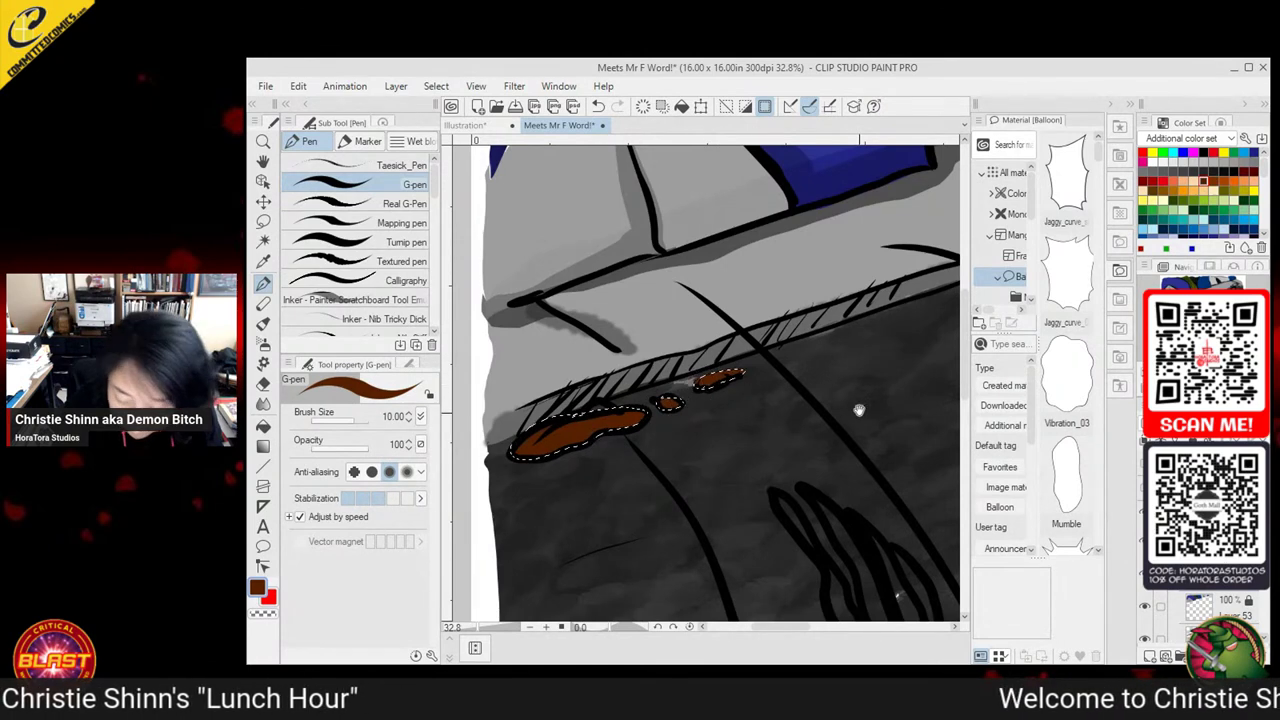
left_click_drag(857, 411, 480, 357)
left_click_drag(857, 357, 500, 577)
left_click_drag(806, 392, 744, 406)
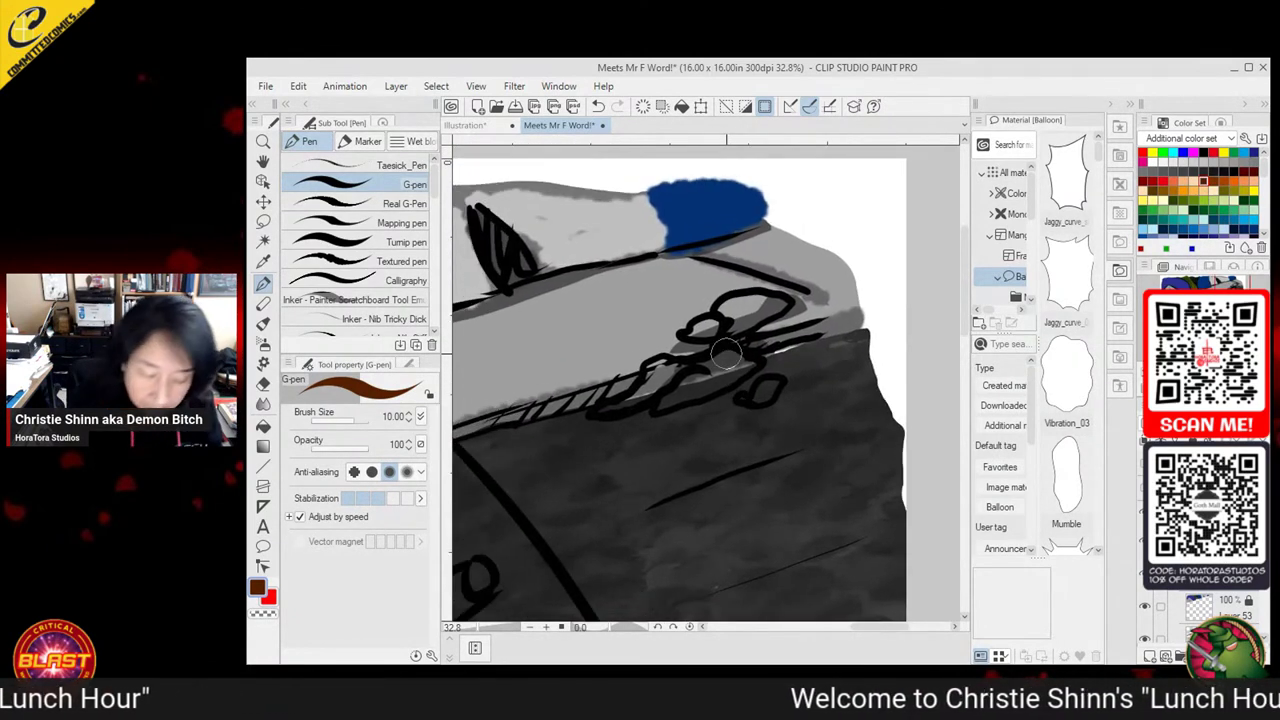
left_click(265, 220)
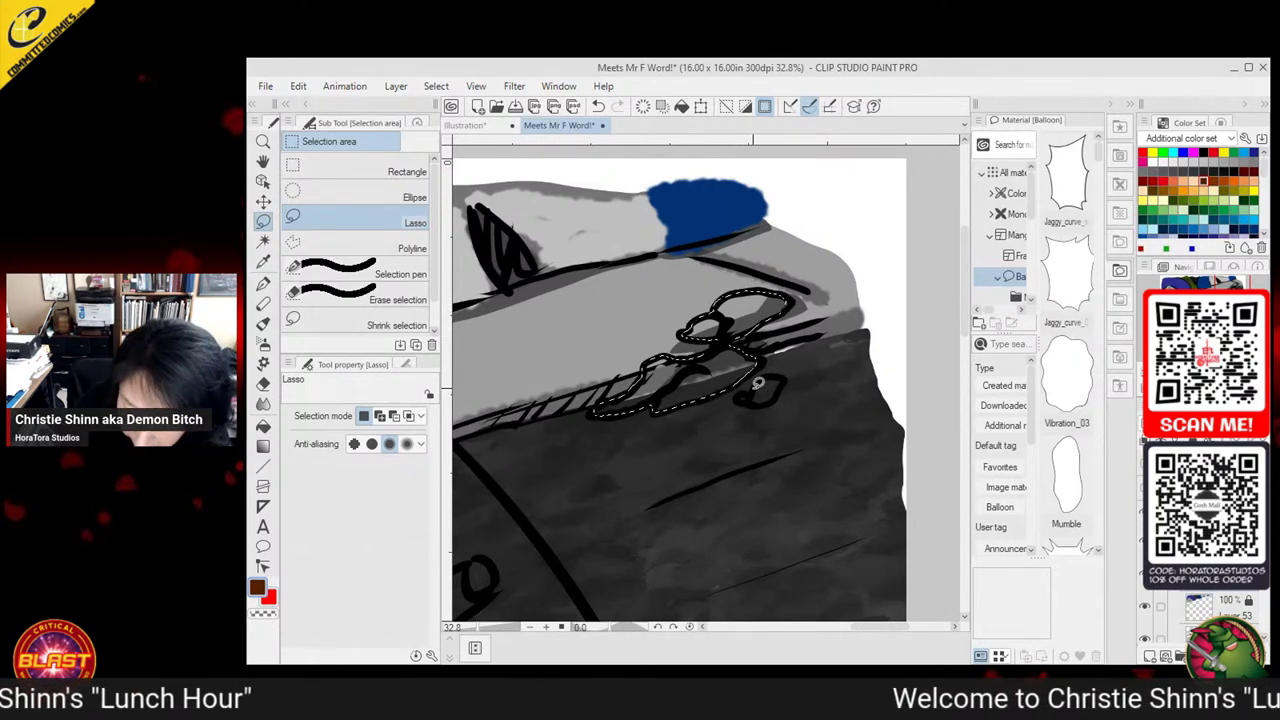
mouse_move(764, 382)
left_mouse_down()
mouse_move(743, 394)
mouse_move(770, 399)
mouse_move(783, 371)
mouse_move(758, 372)
left_mouse_up()
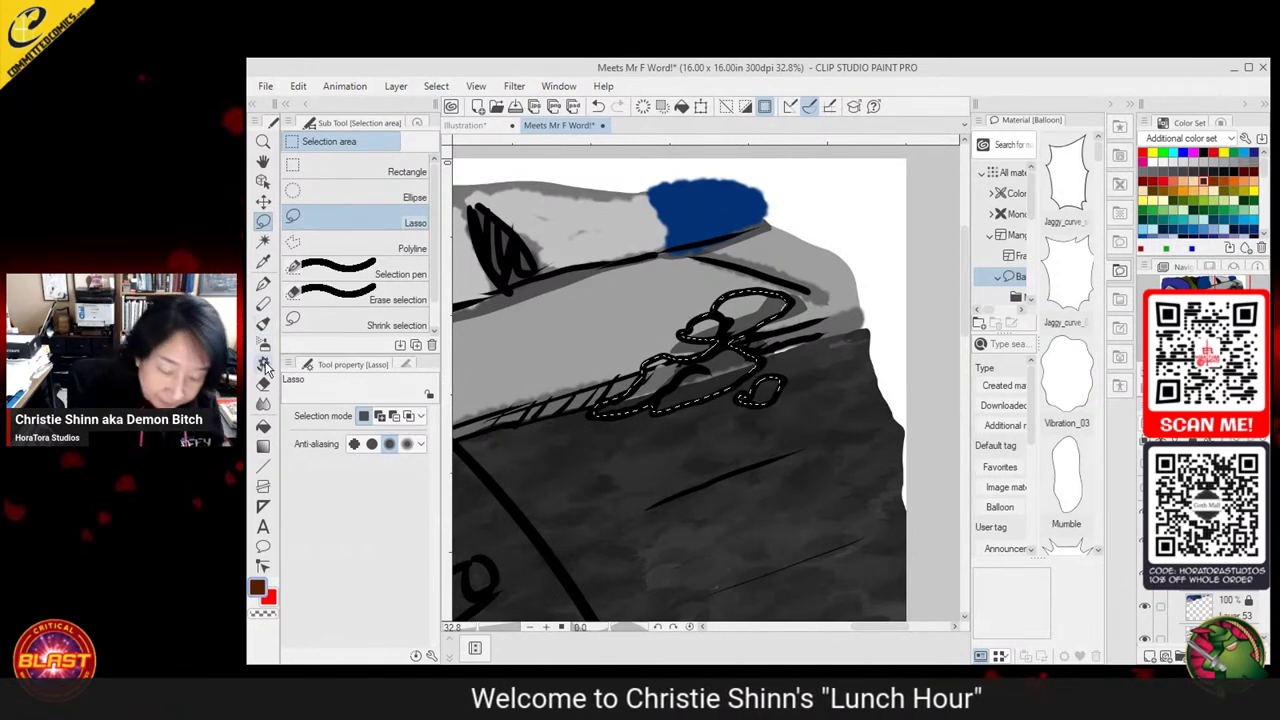
left_click(263, 425)
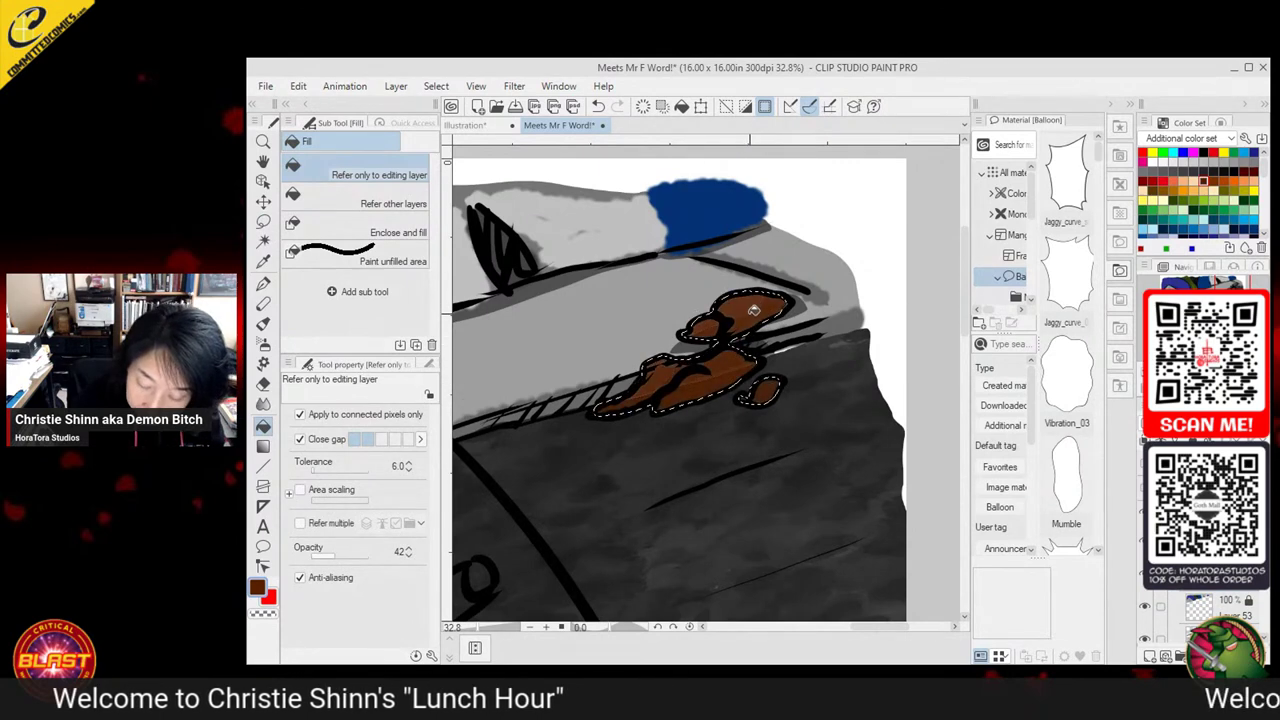
Trim the upper parts out of the debris selection, shade the rest with a translucent very dark brown fill, and deselect
left_click(263, 221)
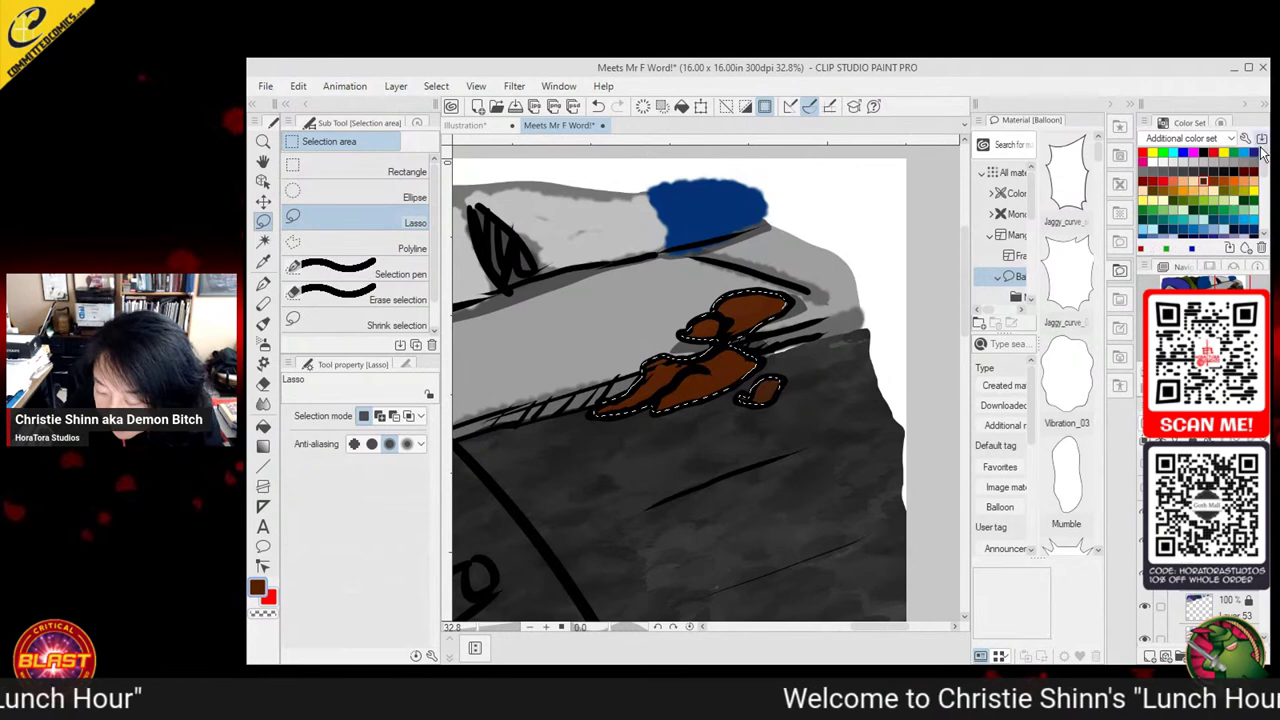
left_click(1221, 123)
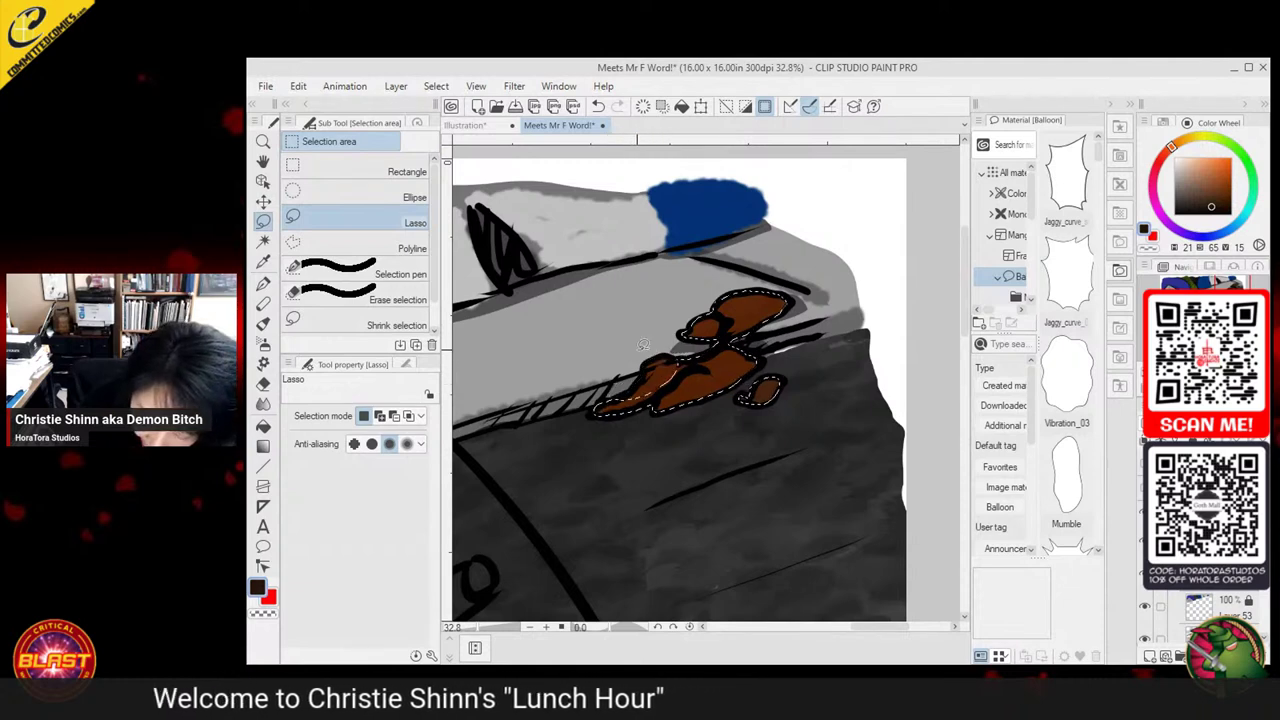
mouse_move(706, 354)
left_mouse_down()
mouse_move(729, 365)
mouse_move(680, 391)
mouse_move(676, 372)
left_mouse_up()
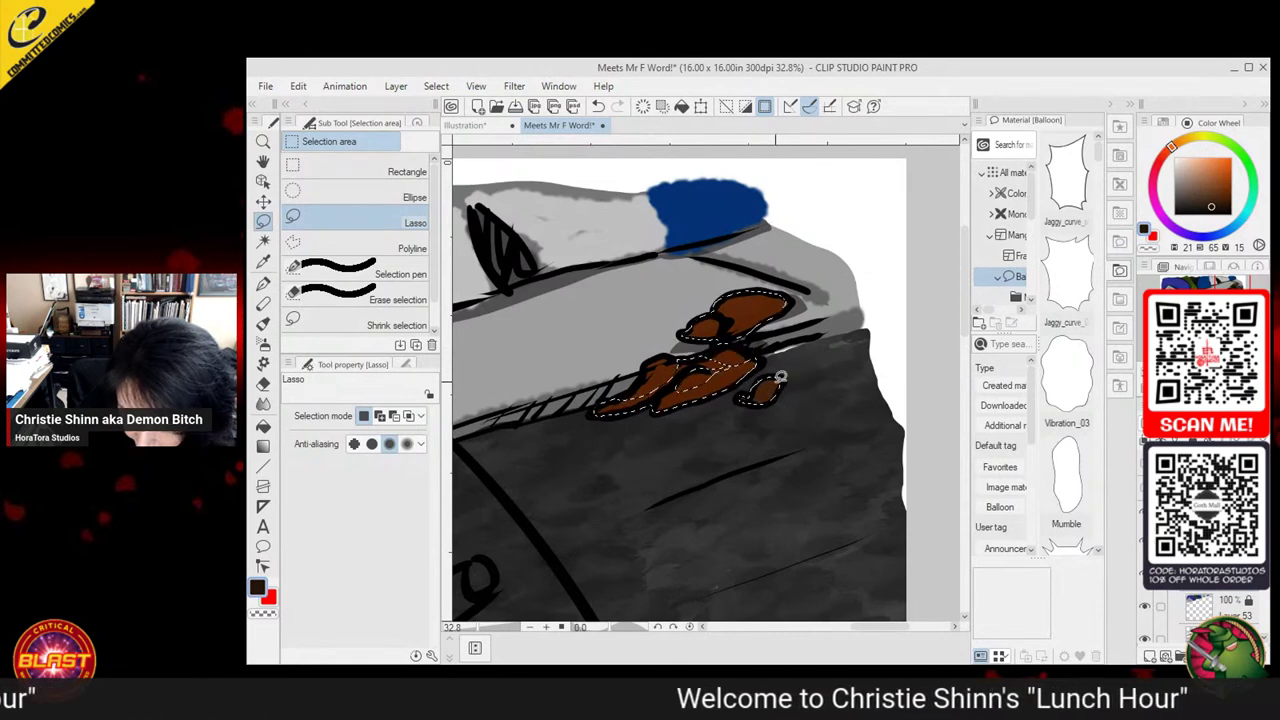
left_click(263, 428)
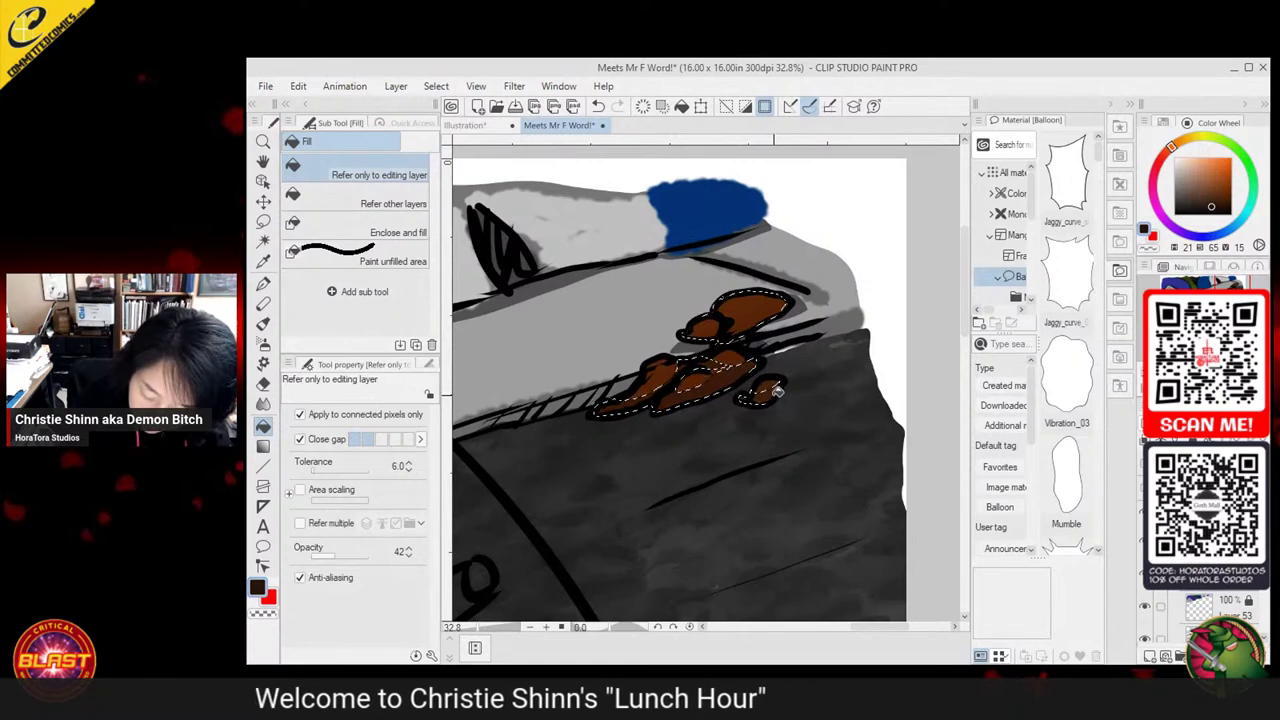
left_click(263, 220)
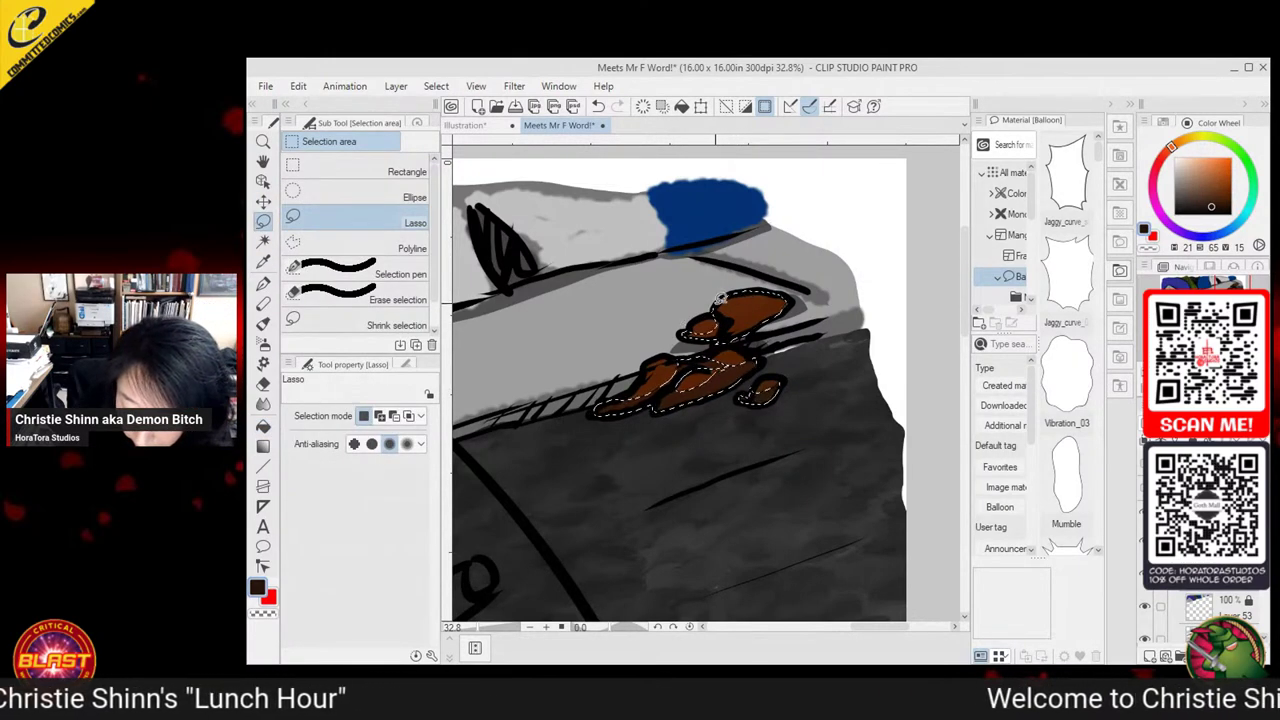
mouse_move(716, 307)
left_mouse_down()
mouse_move(751, 300)
mouse_move(744, 309)
mouse_move(794, 276)
left_mouse_up()
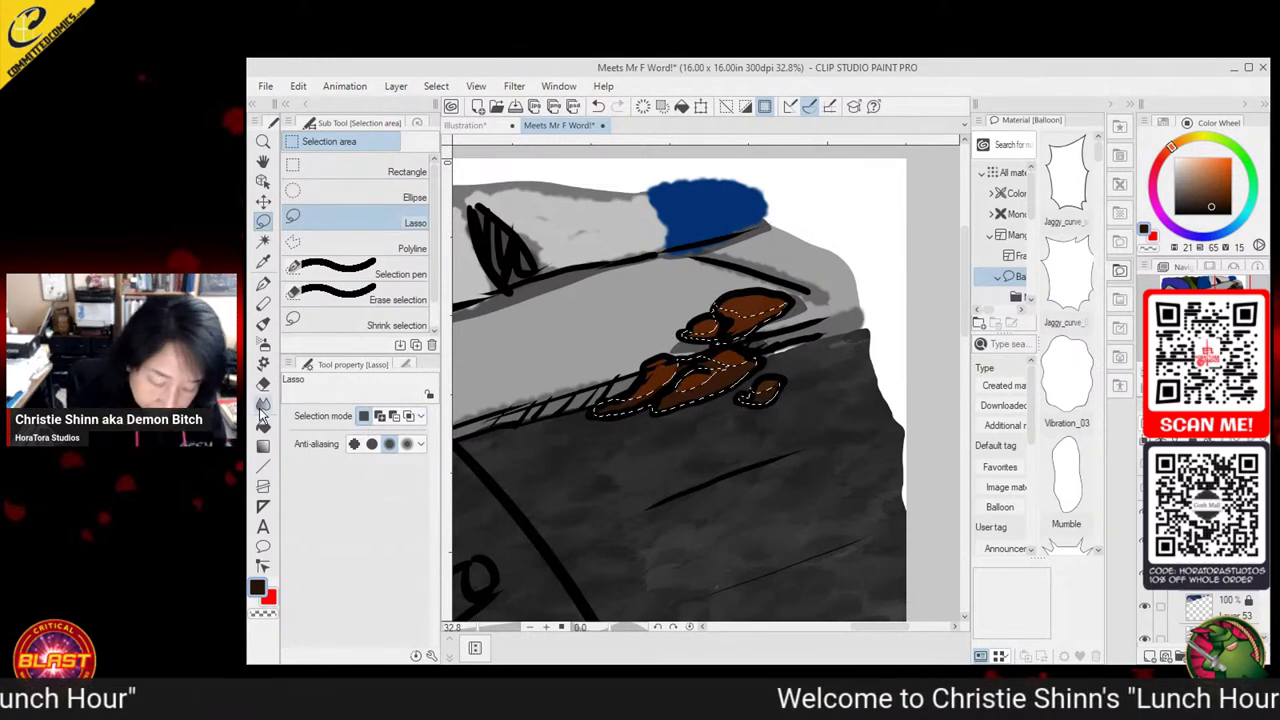
key("g")
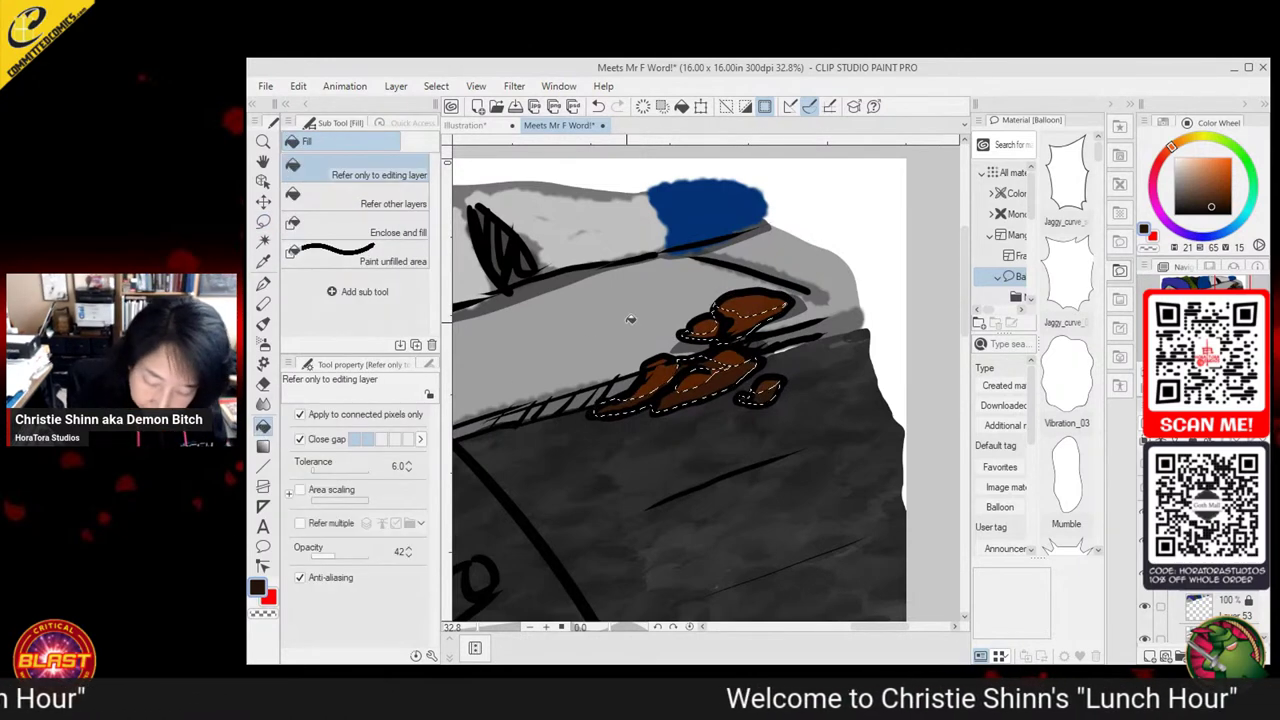
left_click(264, 222)
key("ctrl+d")
Sample the road's dark grey and paint over the white gaps beside the far-end debris with the Pointillism brush at size 8
left_click_drag(632, 465, 674, 443)
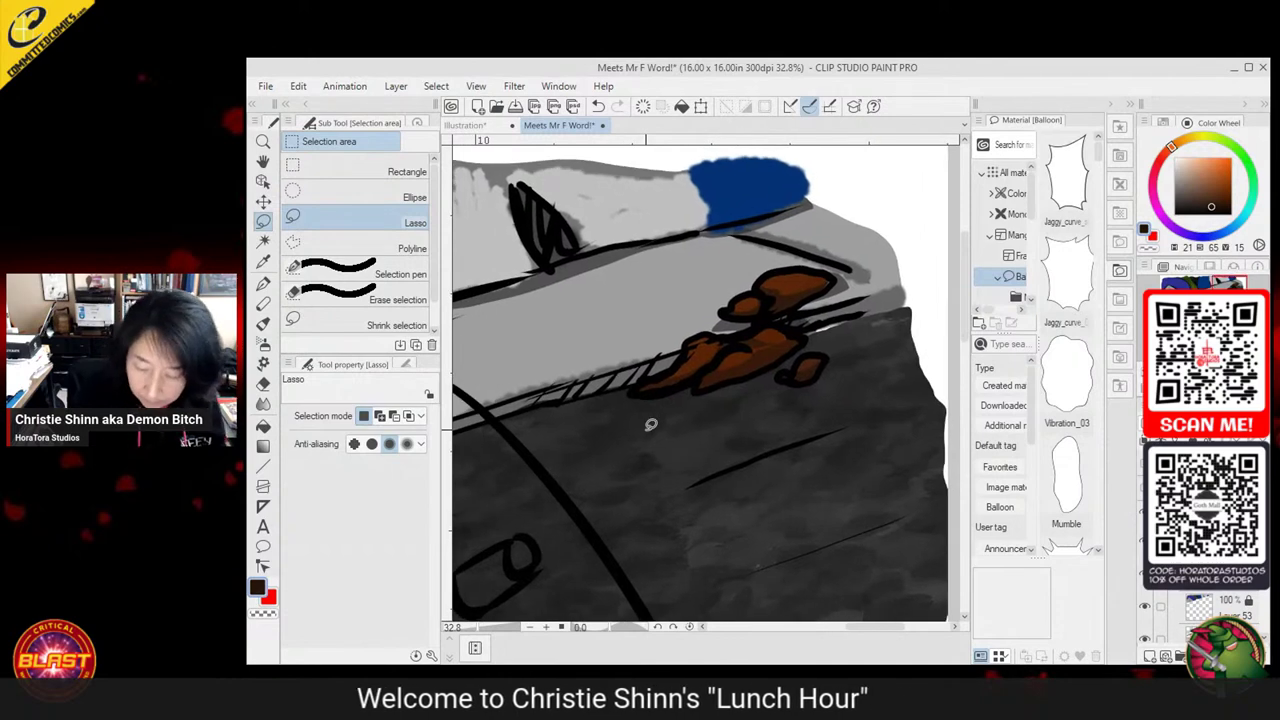
left_click(263, 264)
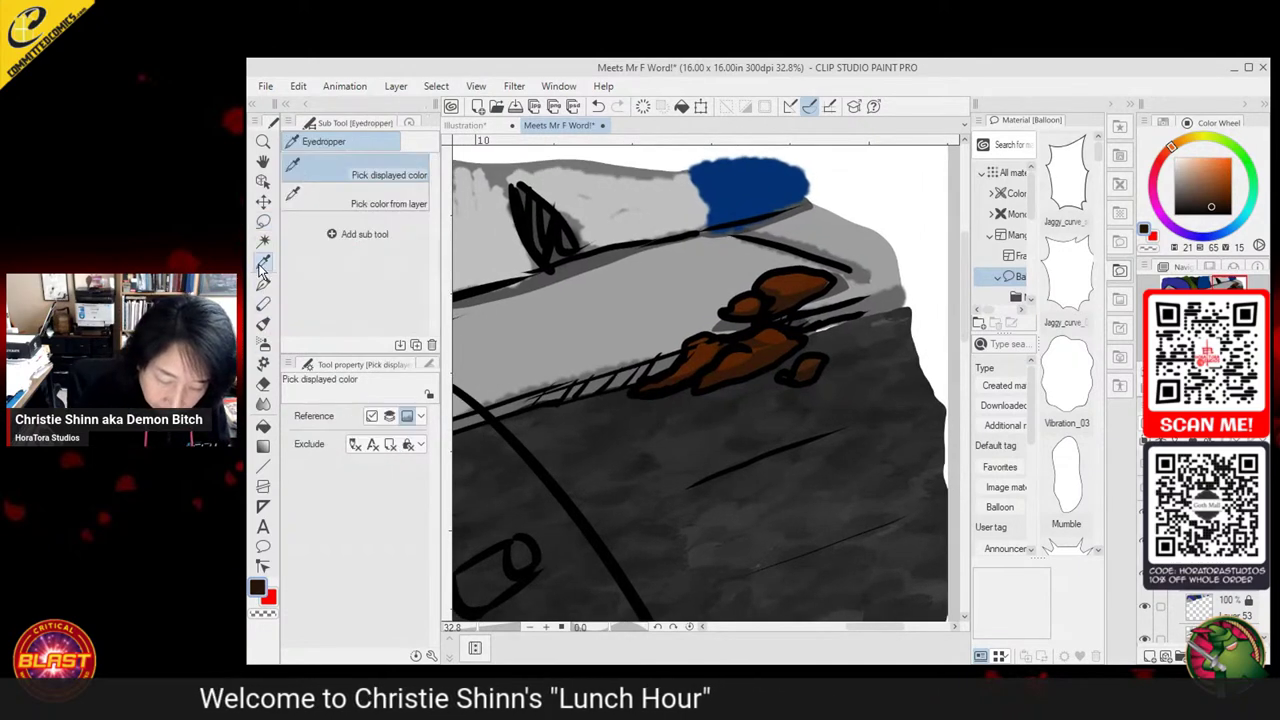
left_click(762, 420)
left_click(263, 323)
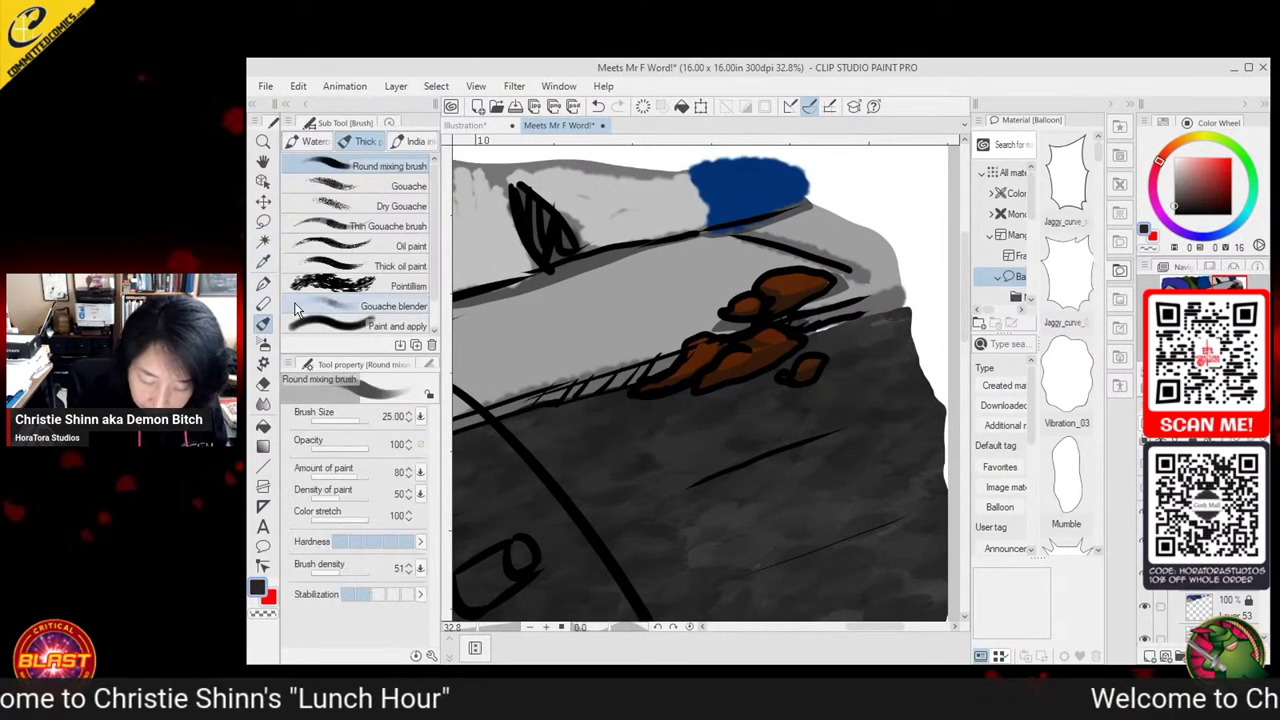
left_click(305, 287)
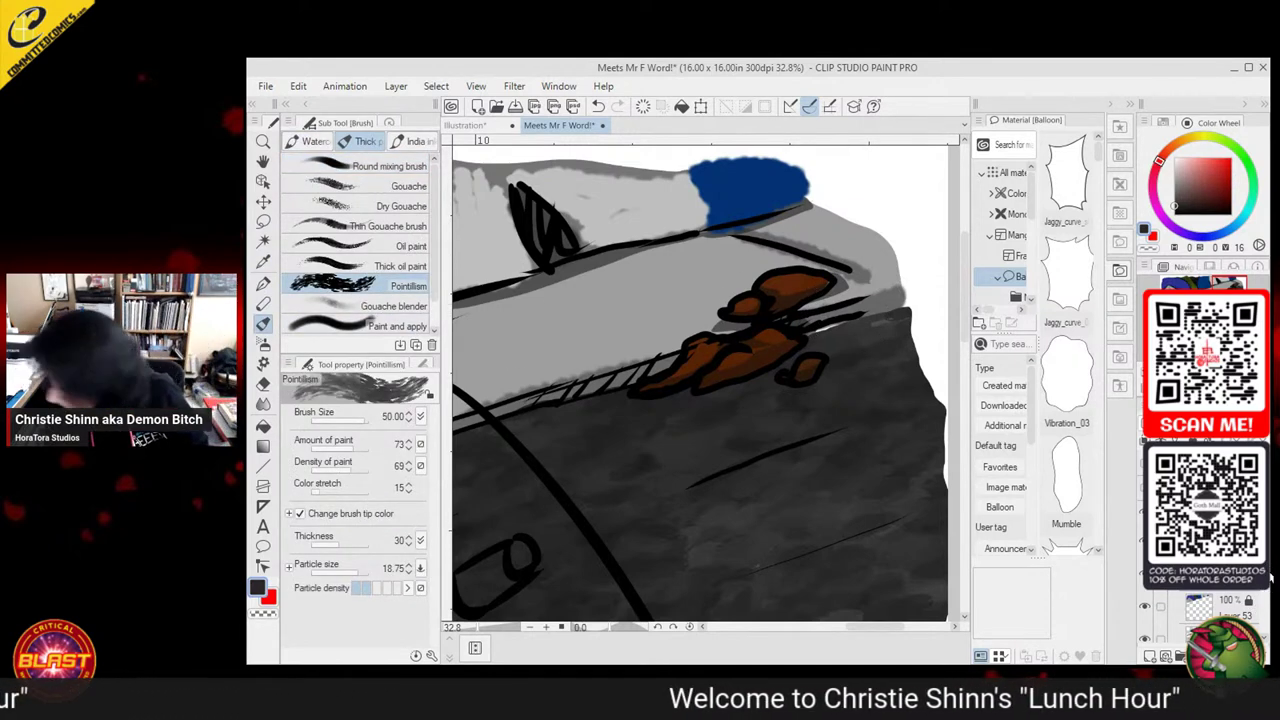
left_click_drag(1268, 508, 1268, 575)
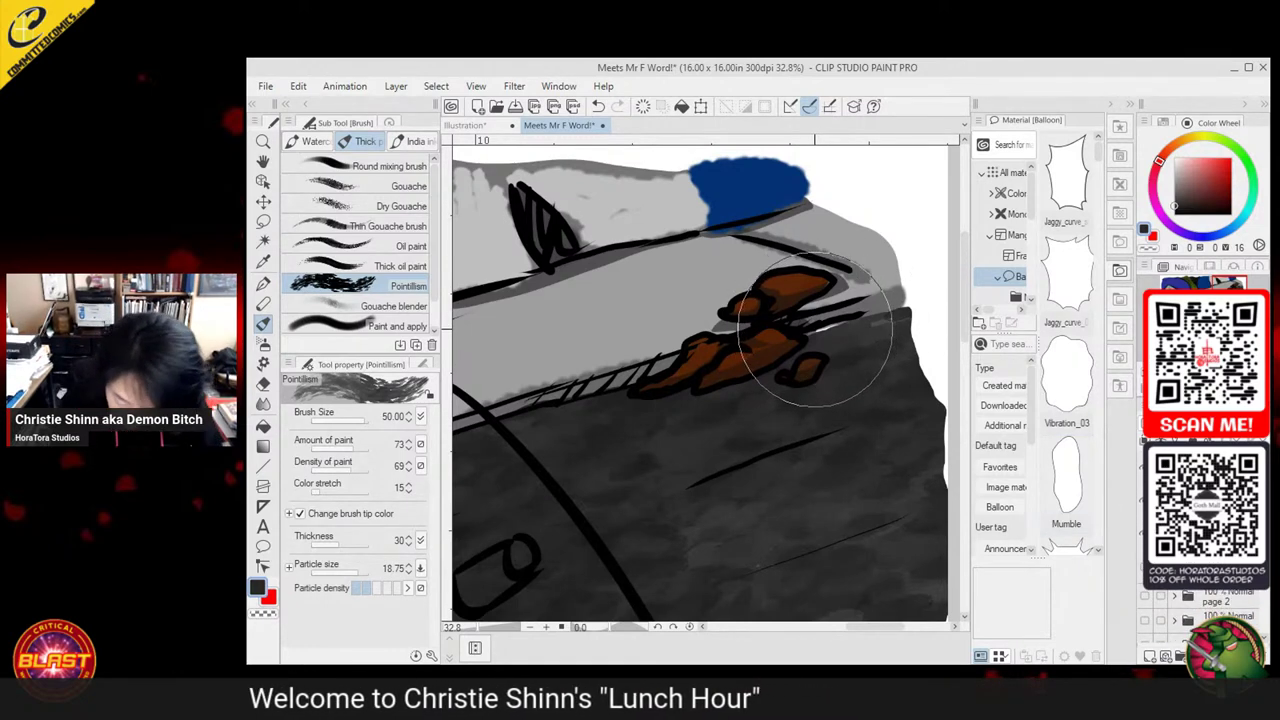
key("bracketleft")
key("bracketleft")
key("bracketleft")
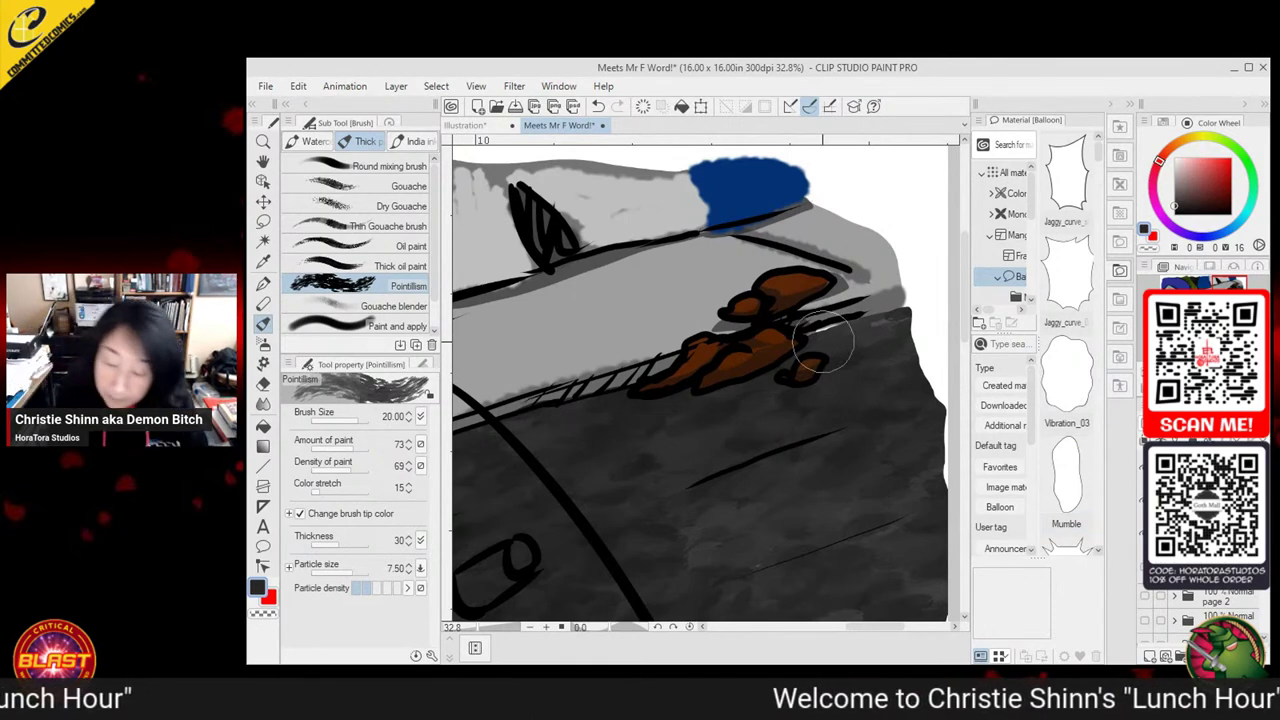
key("bracketleft")
key("bracketleft")
key("bracketleft")
key("bracketleft")
key("bracketleft")
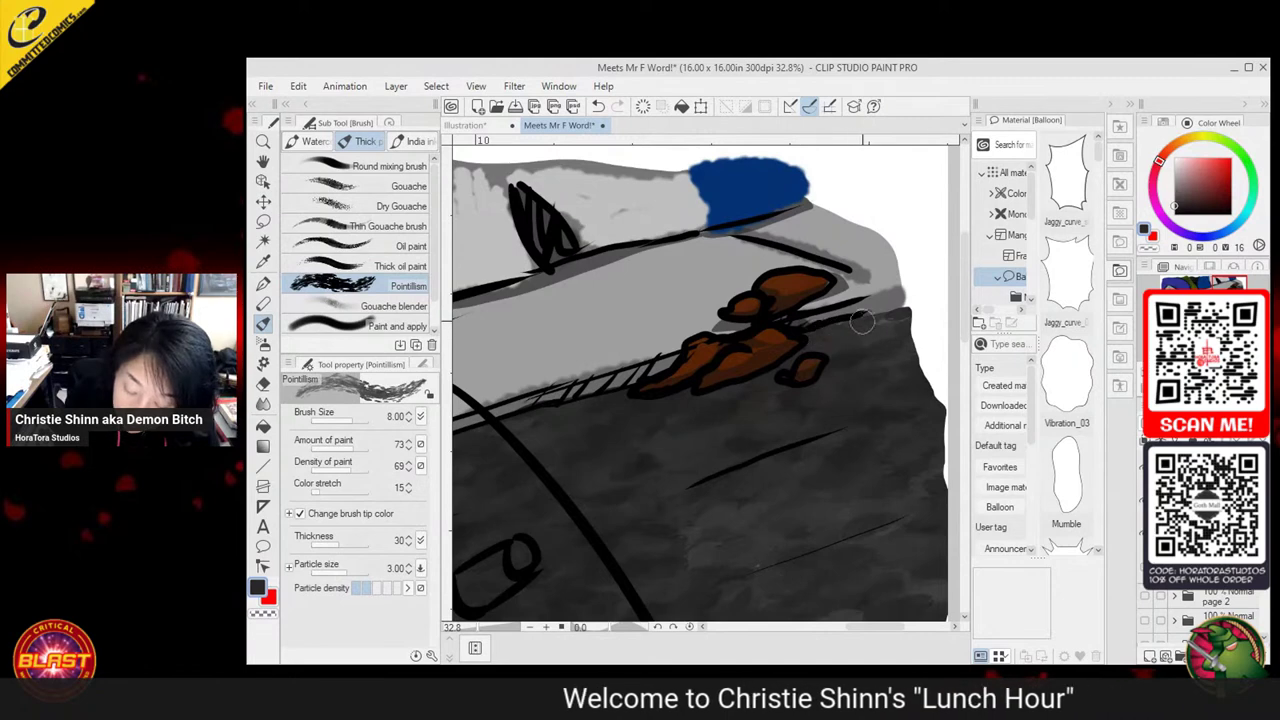
mouse_move(862, 321)
left_mouse_down()
mouse_move(915, 308)
mouse_move(877, 329)
left_mouse_up()
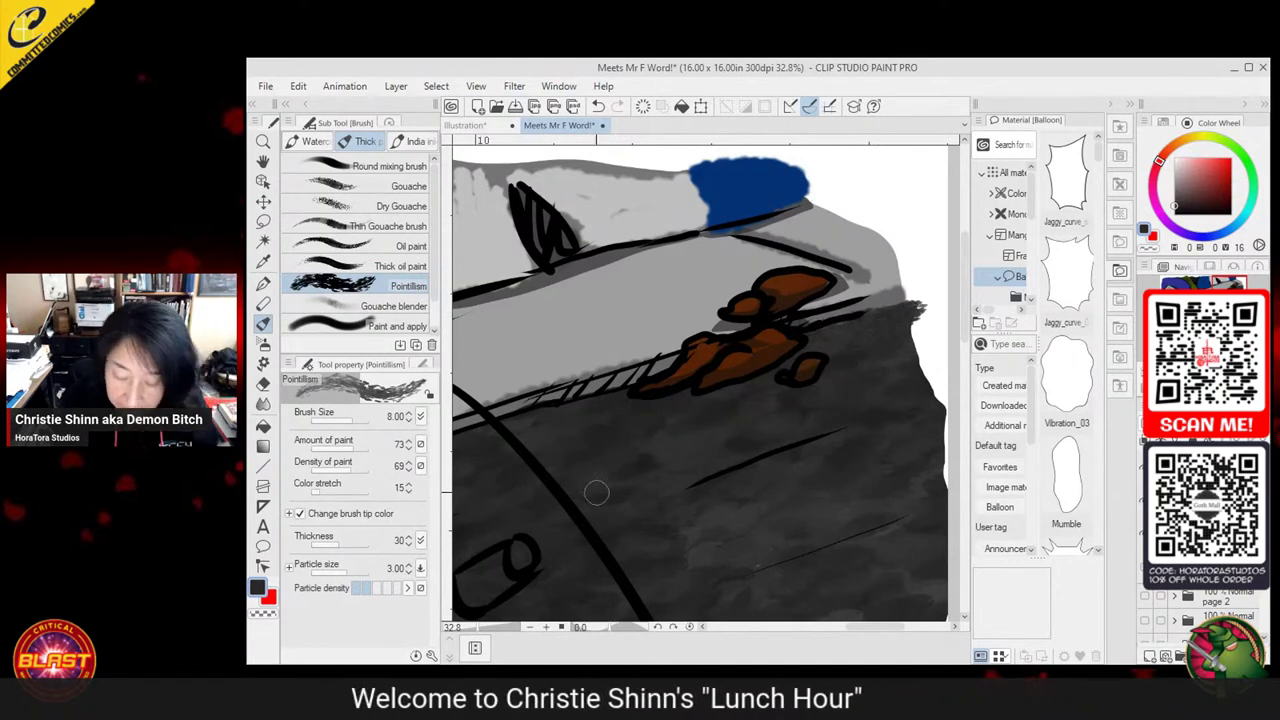
Cover the remaining light gaps along the curb's lower edge, up to its near end, with dark grey Pointillism strokes
mouse_move(630, 481)
left_mouse_down()
mouse_move(737, 466)
mouse_move(826, 477)
mouse_move(745, 524)
left_mouse_up()
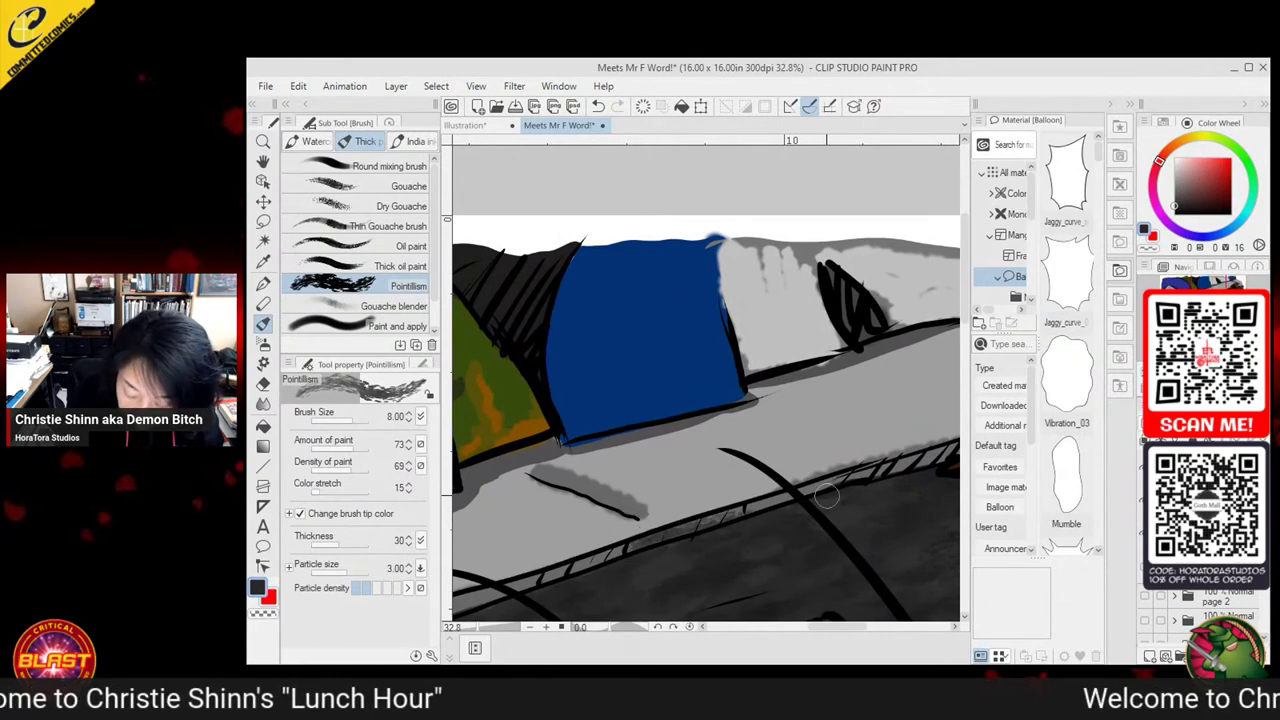
left_click_drag(606, 572, 777, 503)
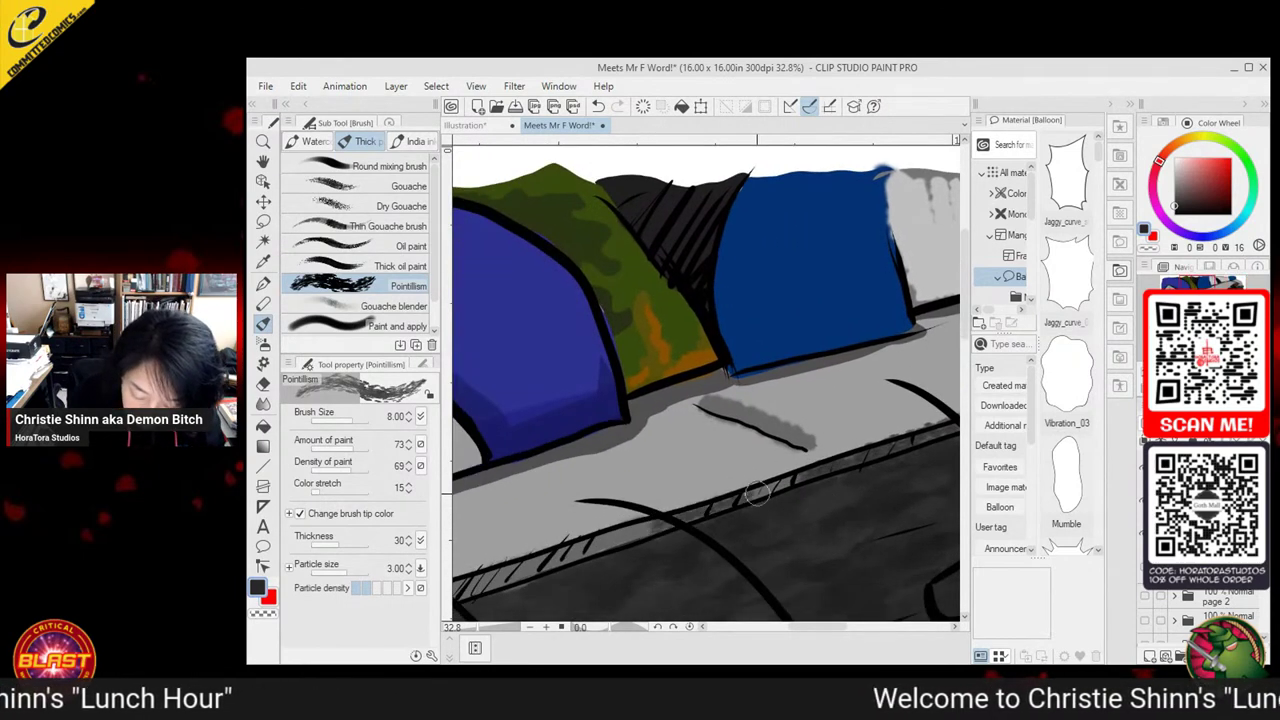
left_click_drag(623, 563, 772, 511)
left_click_drag(680, 520, 750, 490)
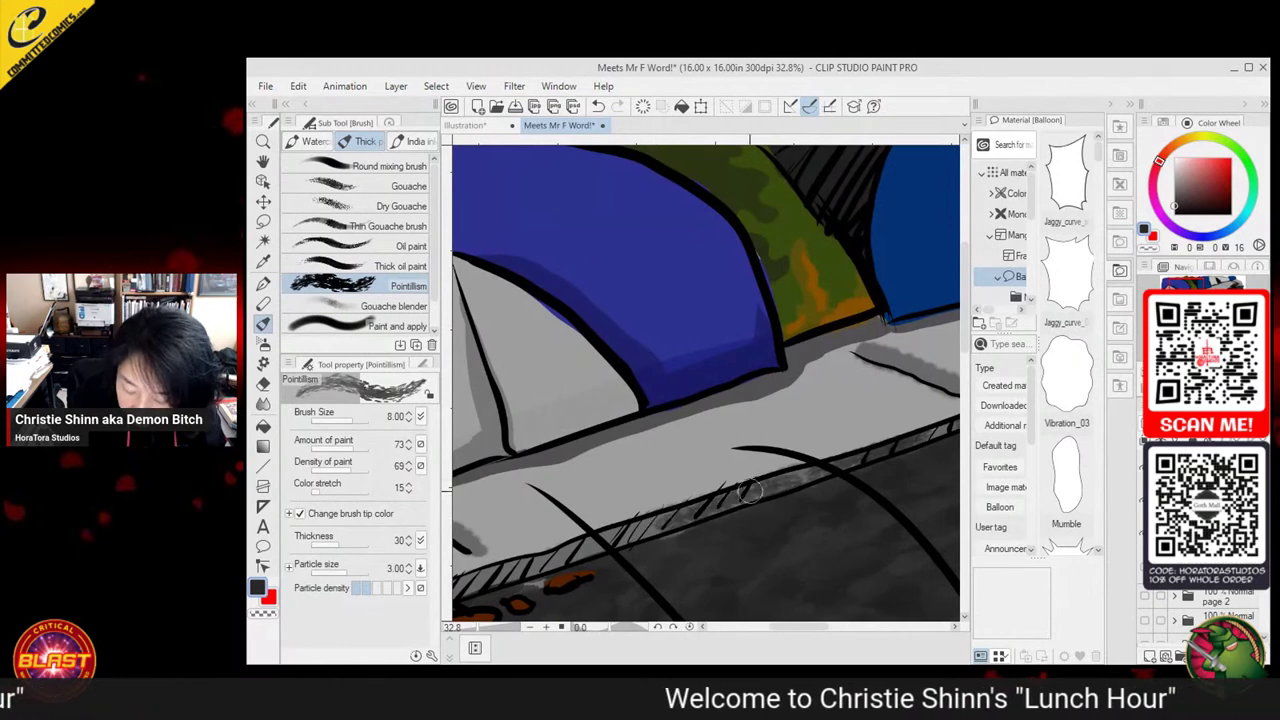
left_click_drag(609, 566, 740, 493)
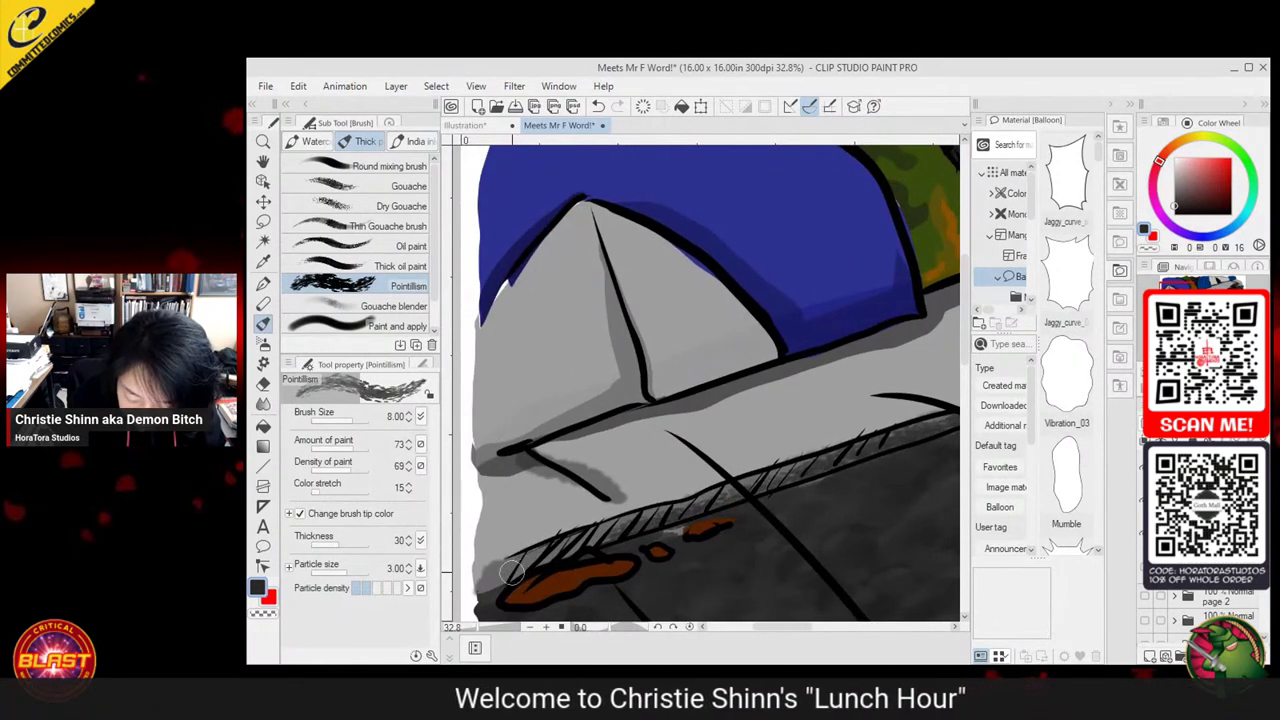
Add a new layer above Layer 52
left_click(263, 141)
left_click_drag(751, 458, 620, 440)
left_click_drag(900, 530, 790, 422)
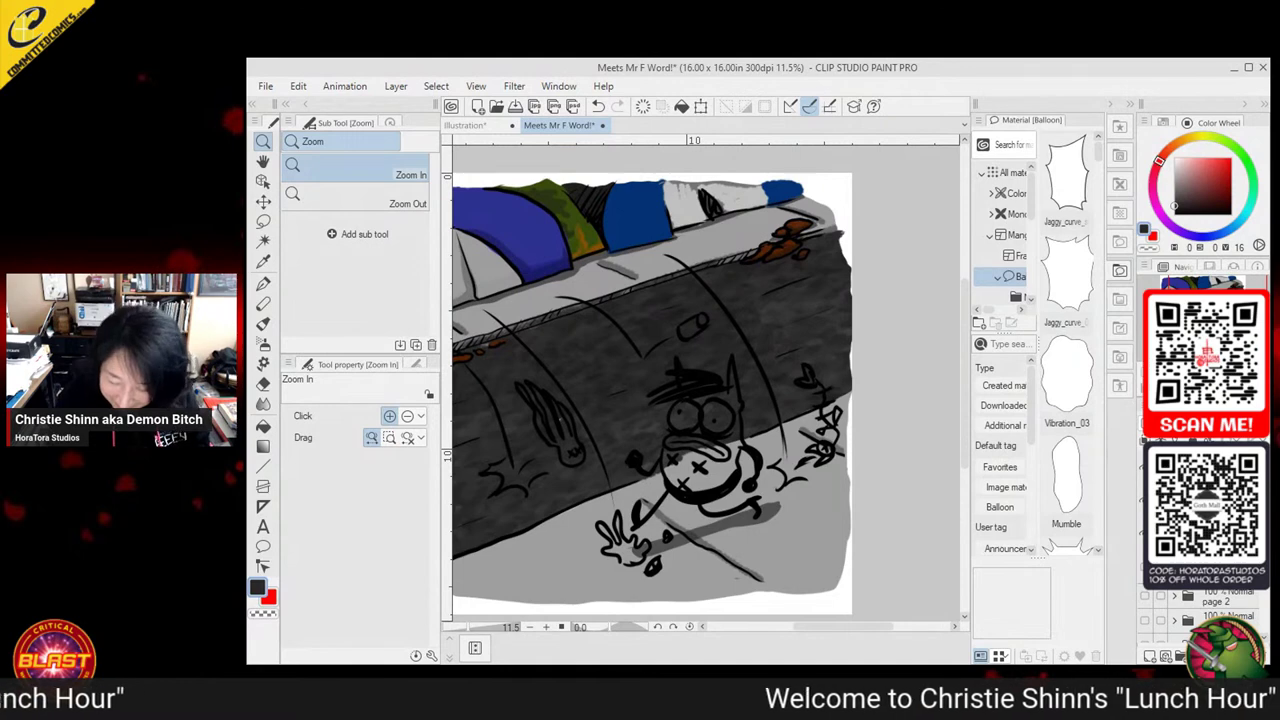
left_click(263, 221)
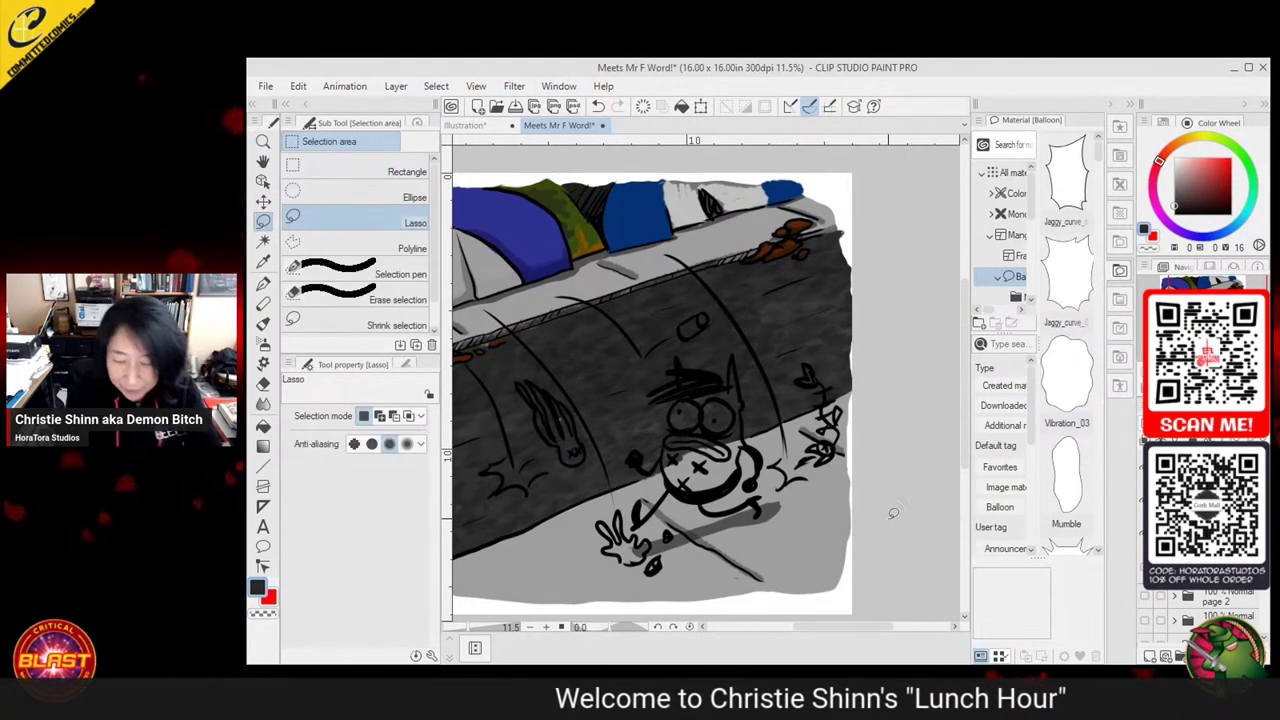
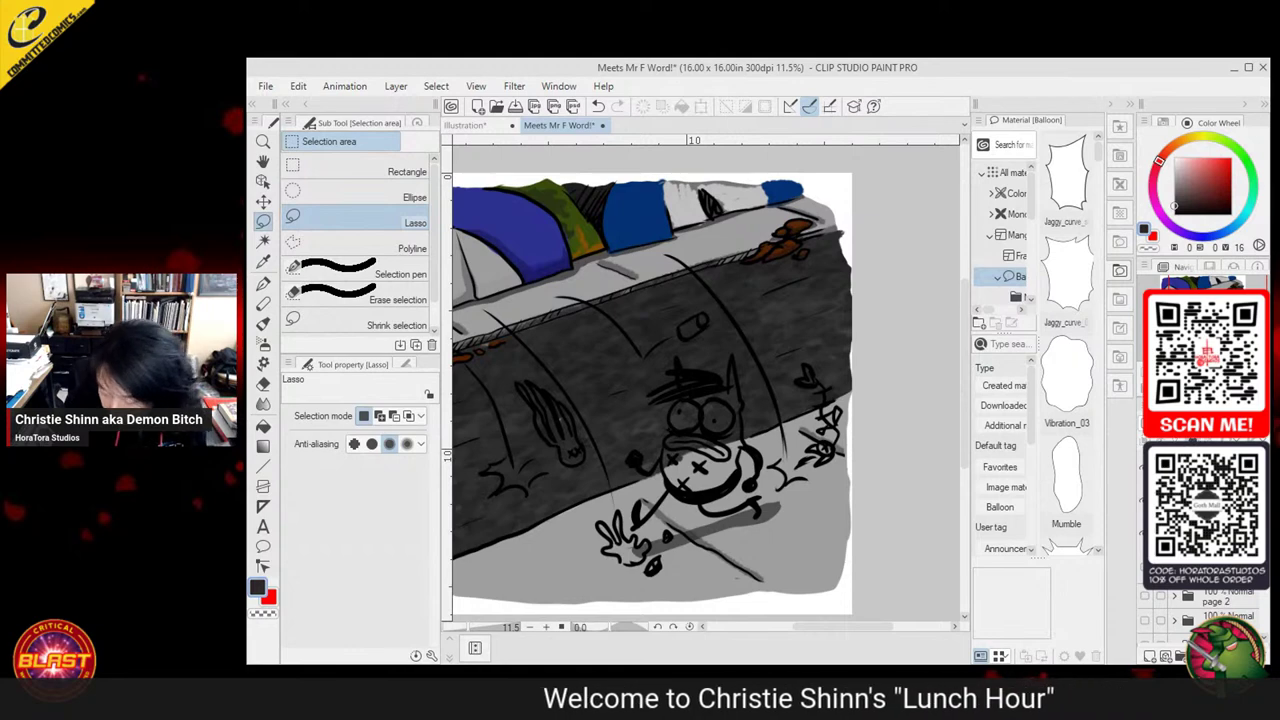
scroll(1205, 605, "up", 3)
left_click(1220, 600)
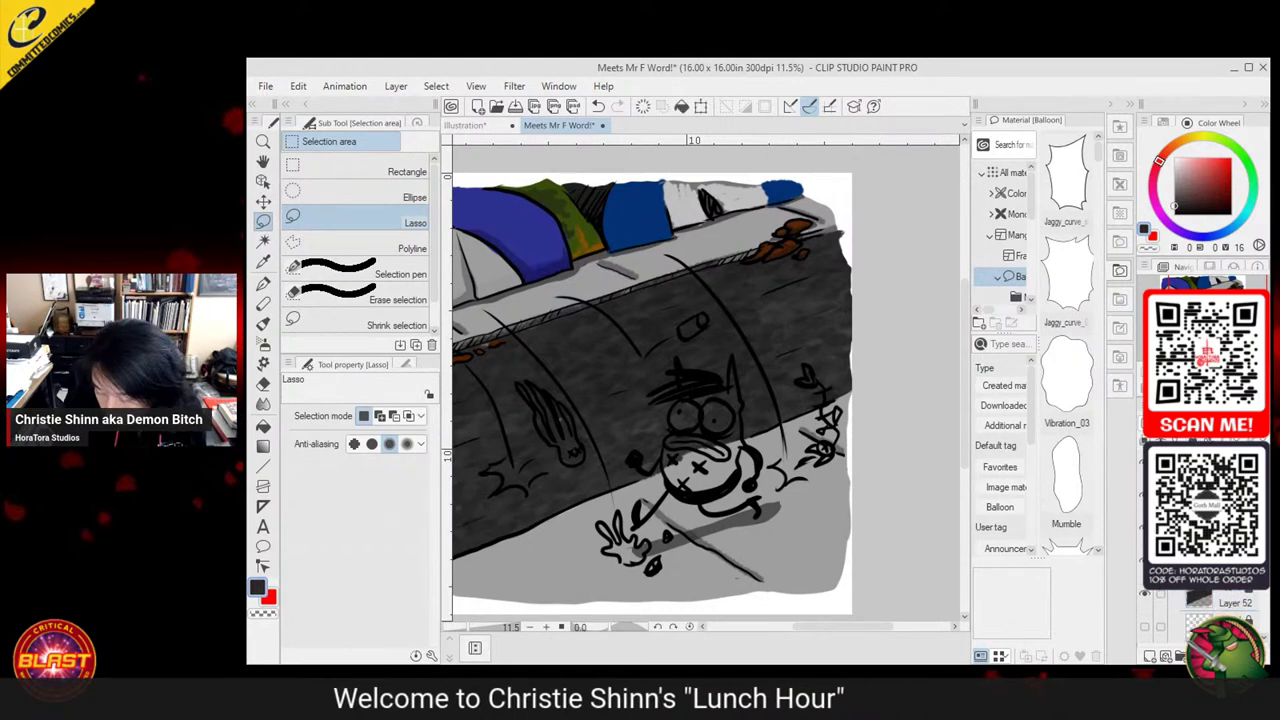
left_click(1149, 656)
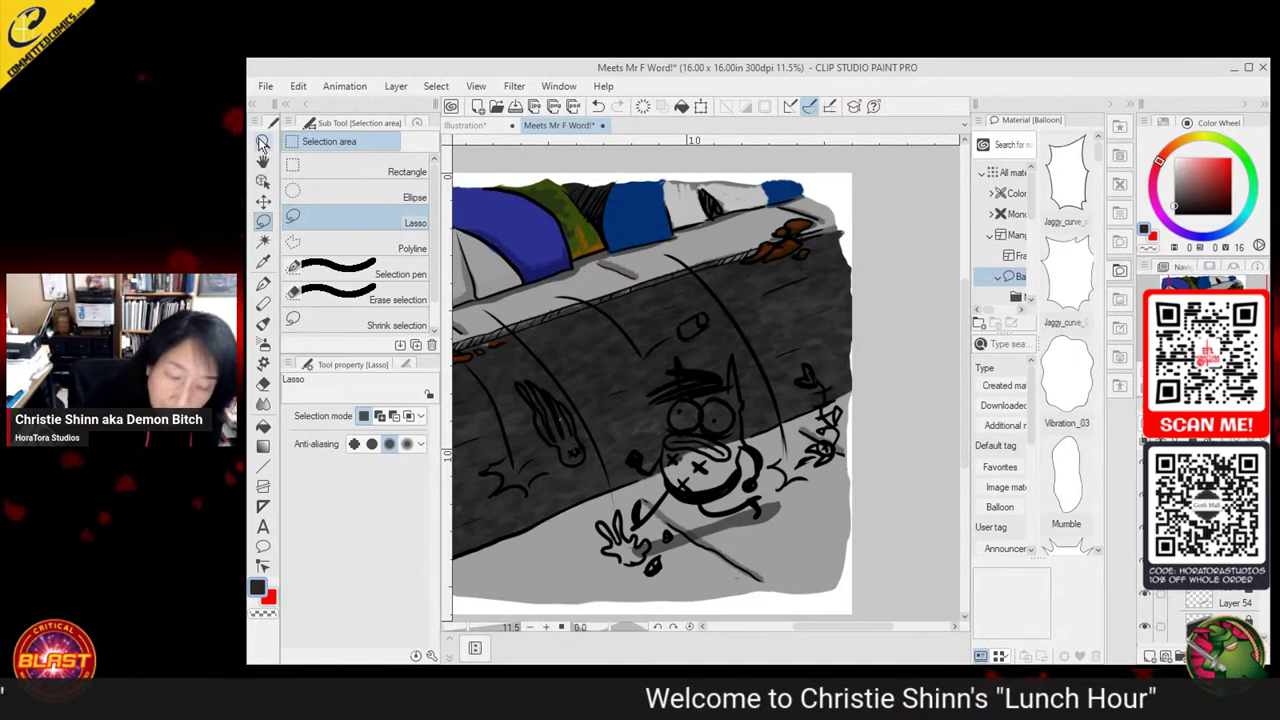
key("/")
left_click_drag(742, 436, 804, 466)
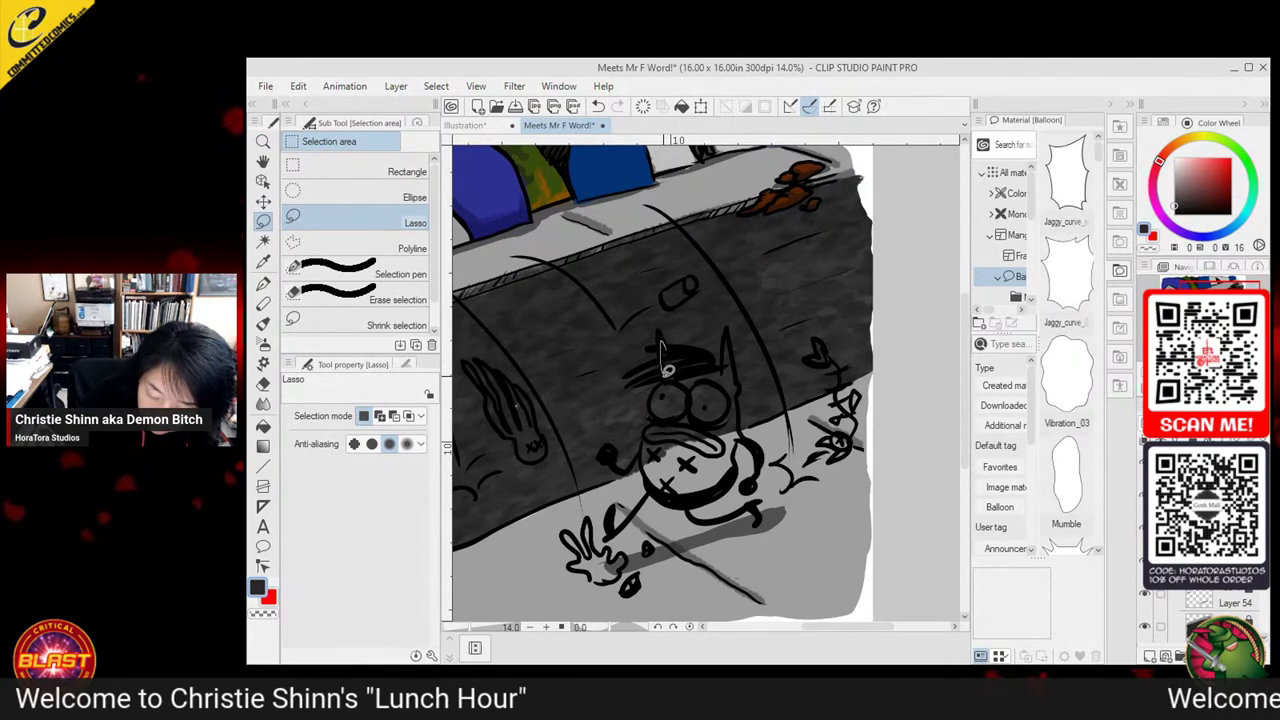
Lasso the running character's body and ears along with his raised fist, and fill the selection with translucent white
mouse_move(660, 350)
left_mouse_down()
mouse_move(648, 468)
mouse_move(682, 505)
mouse_move(718, 498)
mouse_move(737, 470)
mouse_move(741, 391)
left_mouse_up()
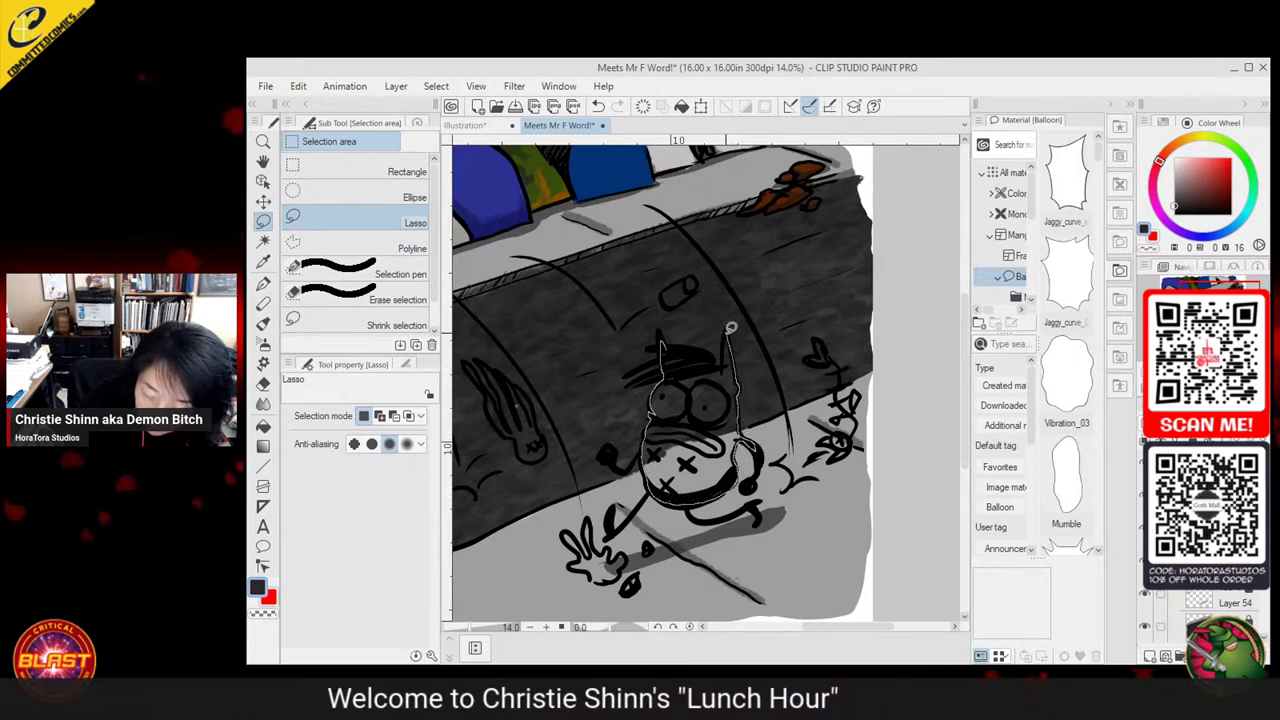
mouse_move(731, 327)
left_mouse_down()
mouse_move(722, 361)
mouse_move(696, 346)
left_mouse_up()
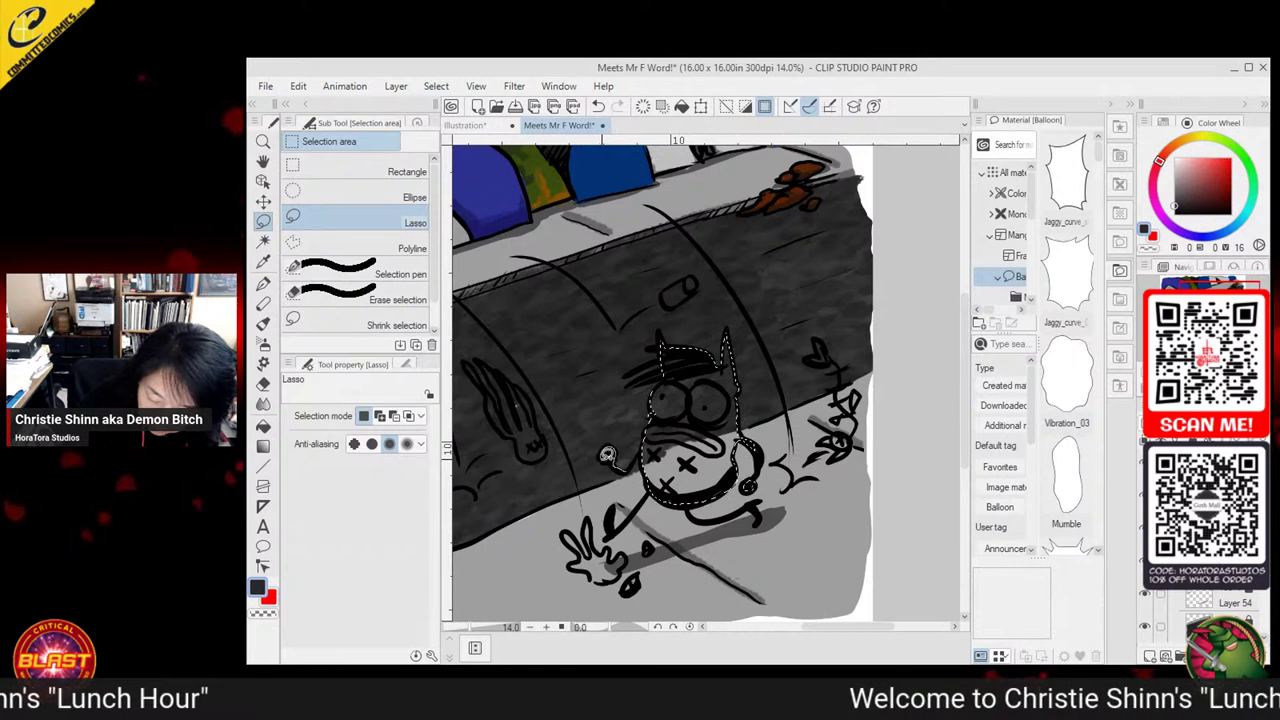
mouse_move(608, 614)
left_mouse_down()
mouse_move(663, 517)
mouse_move(619, 534)
mouse_move(628, 562)
left_mouse_up()
left_click(265, 425)
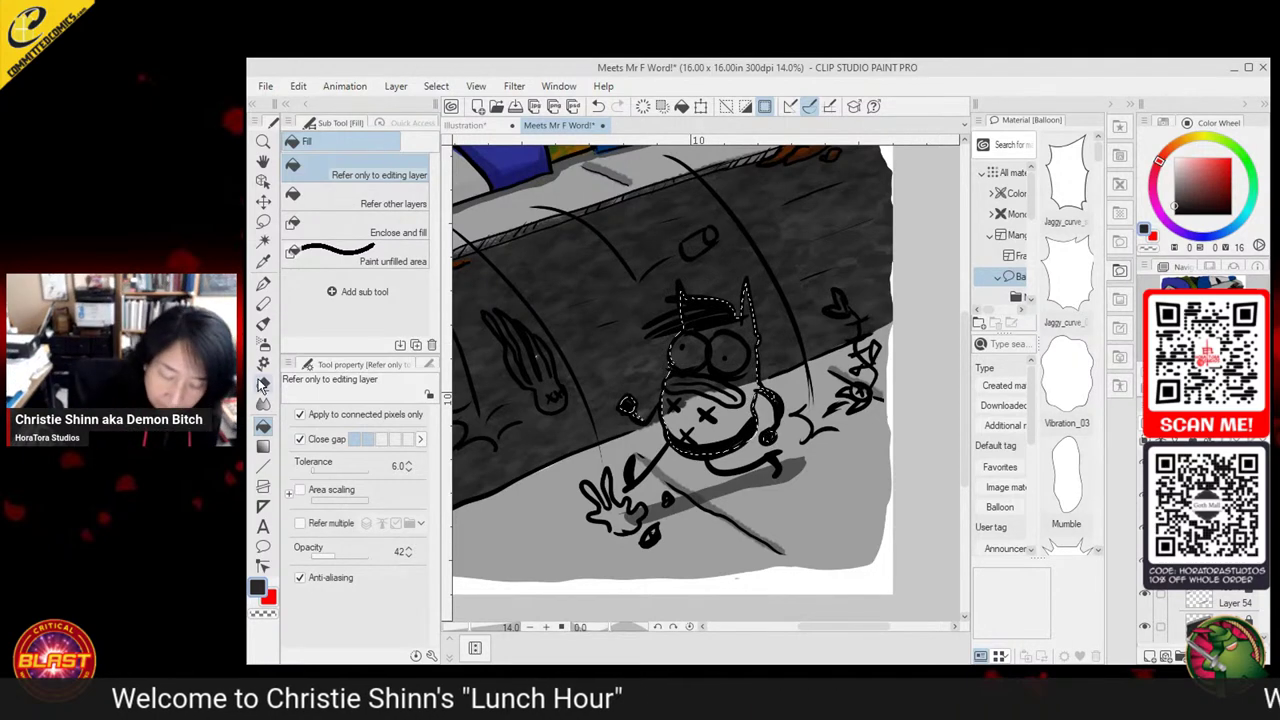
left_click(1163, 124)
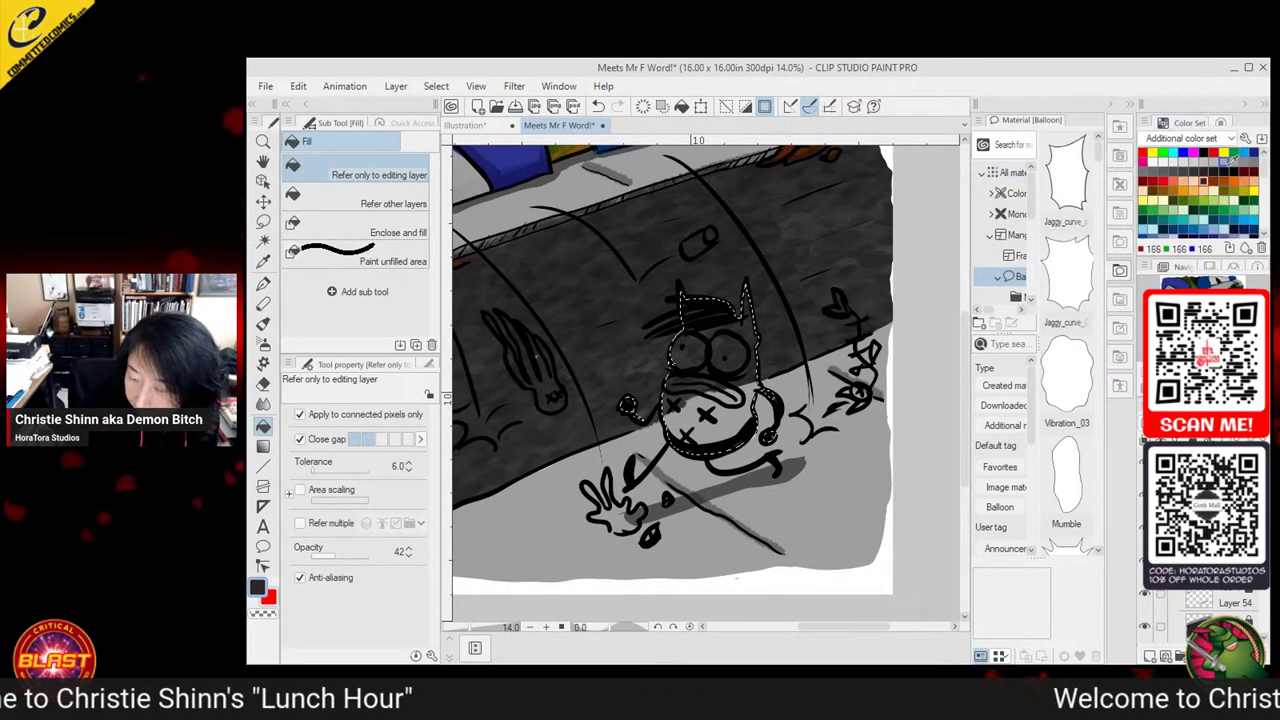
left_click(1152, 162)
left_click(714, 405)
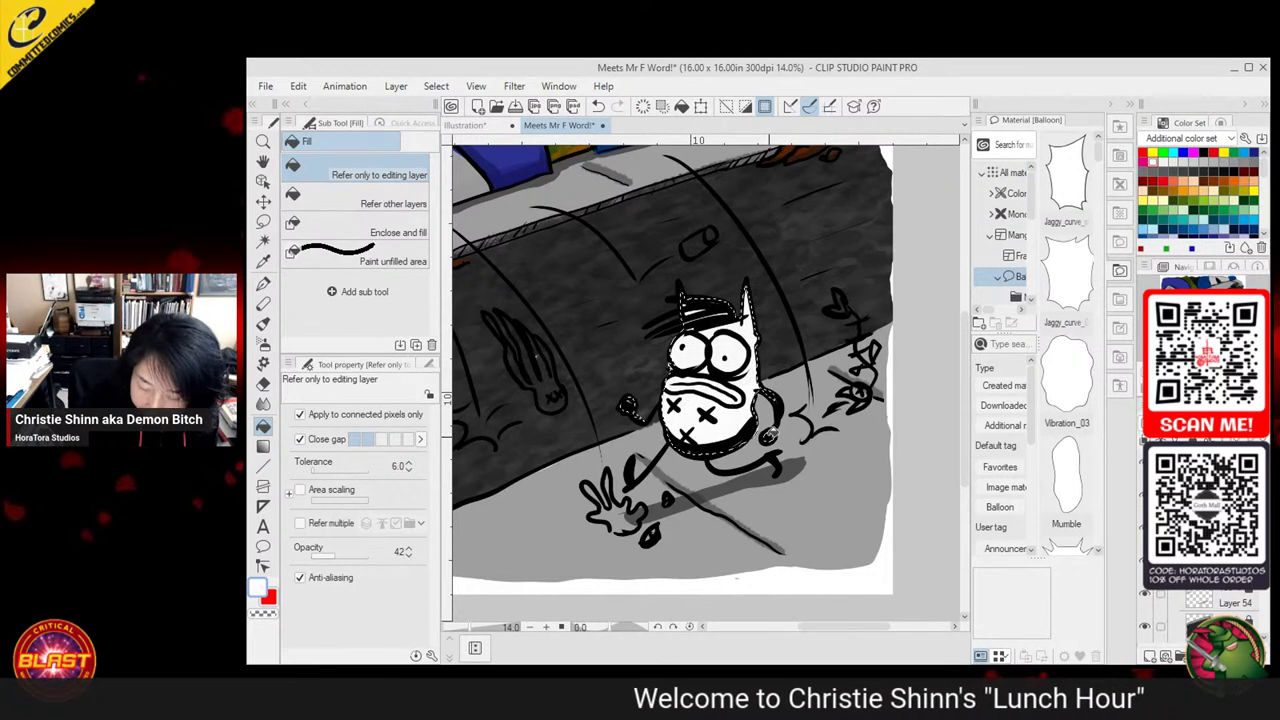
Lasso the impact burst on the road at the end of the nearest motion line and fill it with light grey
left_click_drag(623, 422, 757, 480)
key("m")
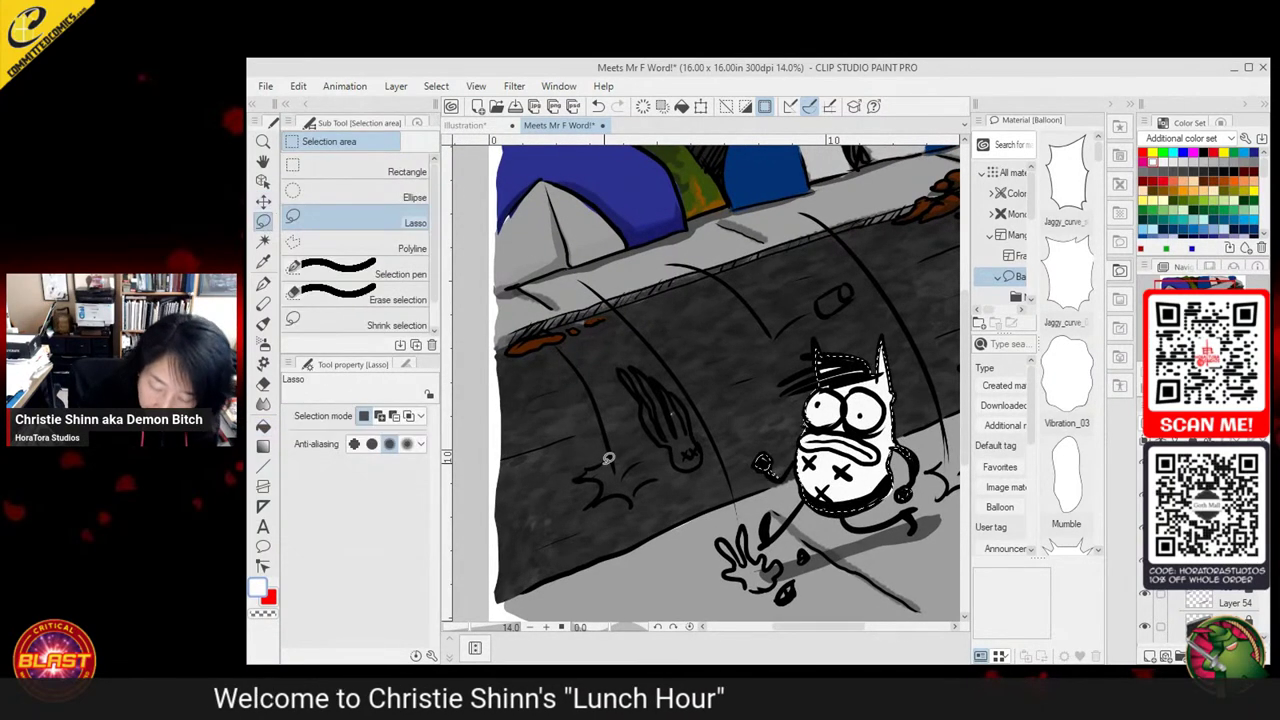
mouse_move(581, 474)
left_mouse_down()
mouse_move(620, 490)
mouse_move(636, 502)
mouse_move(660, 475)
mouse_move(614, 458)
left_mouse_up()
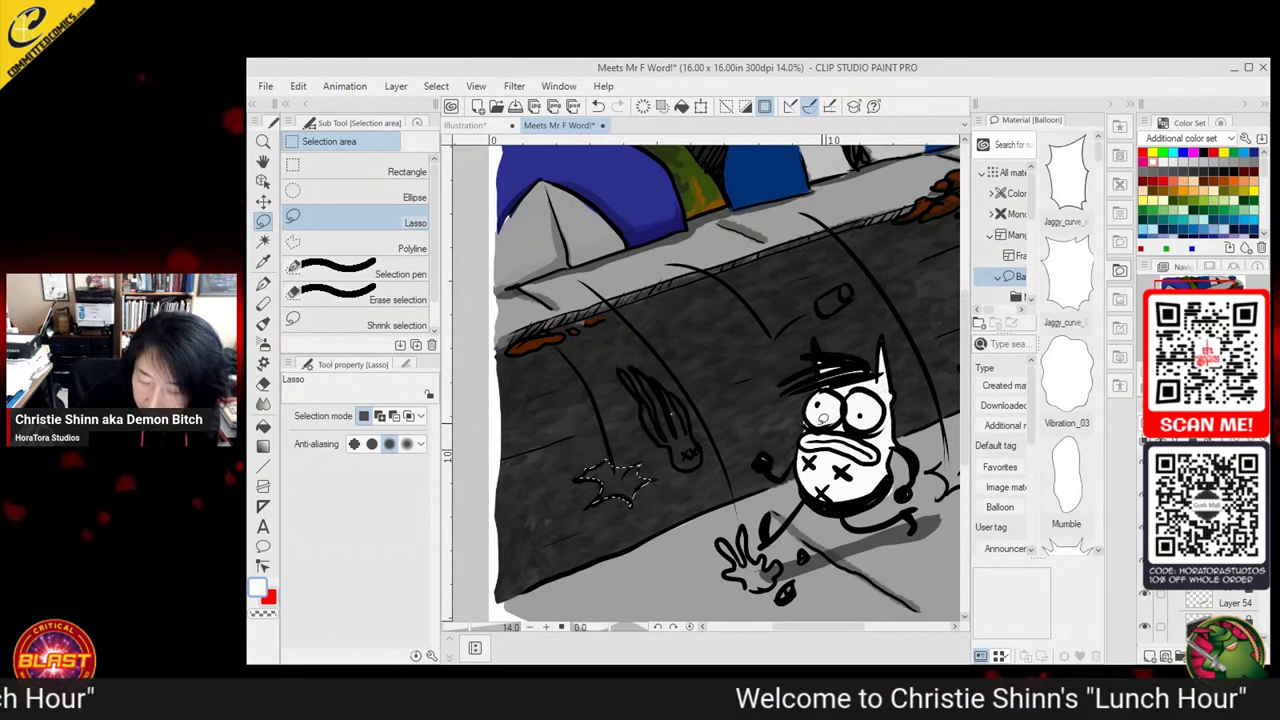
left_click(263, 428)
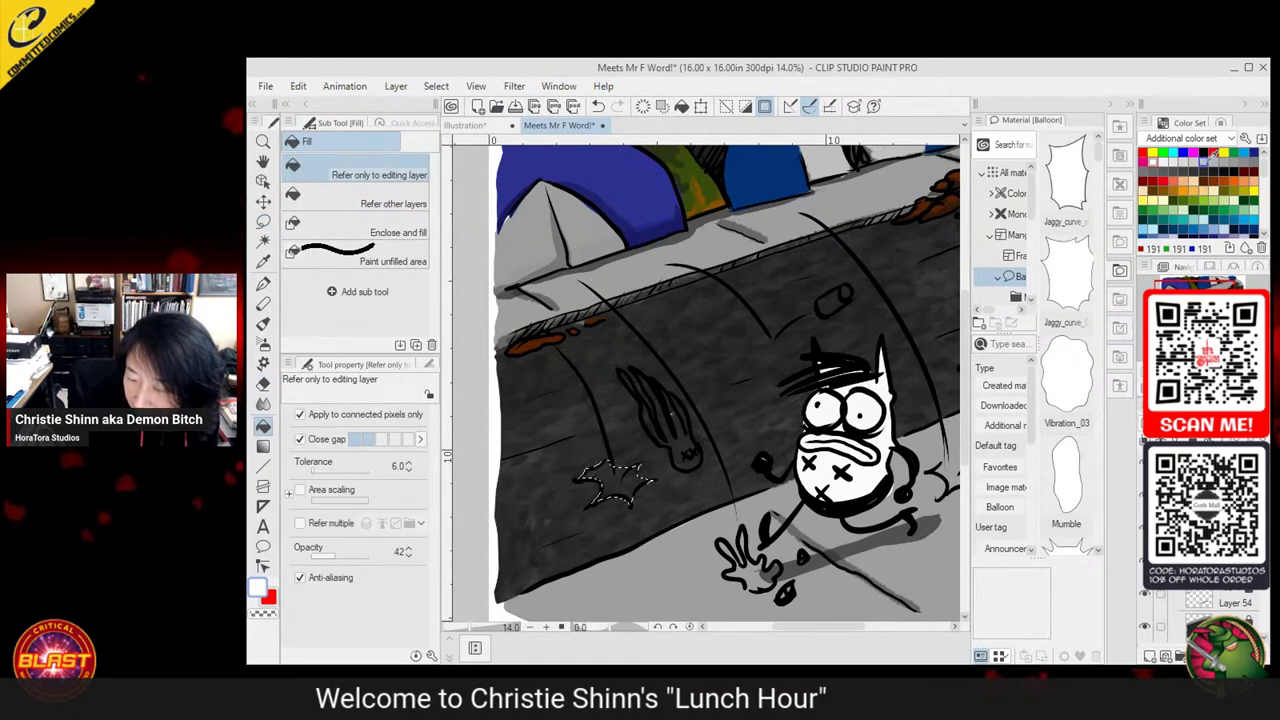
left_click(634, 471)
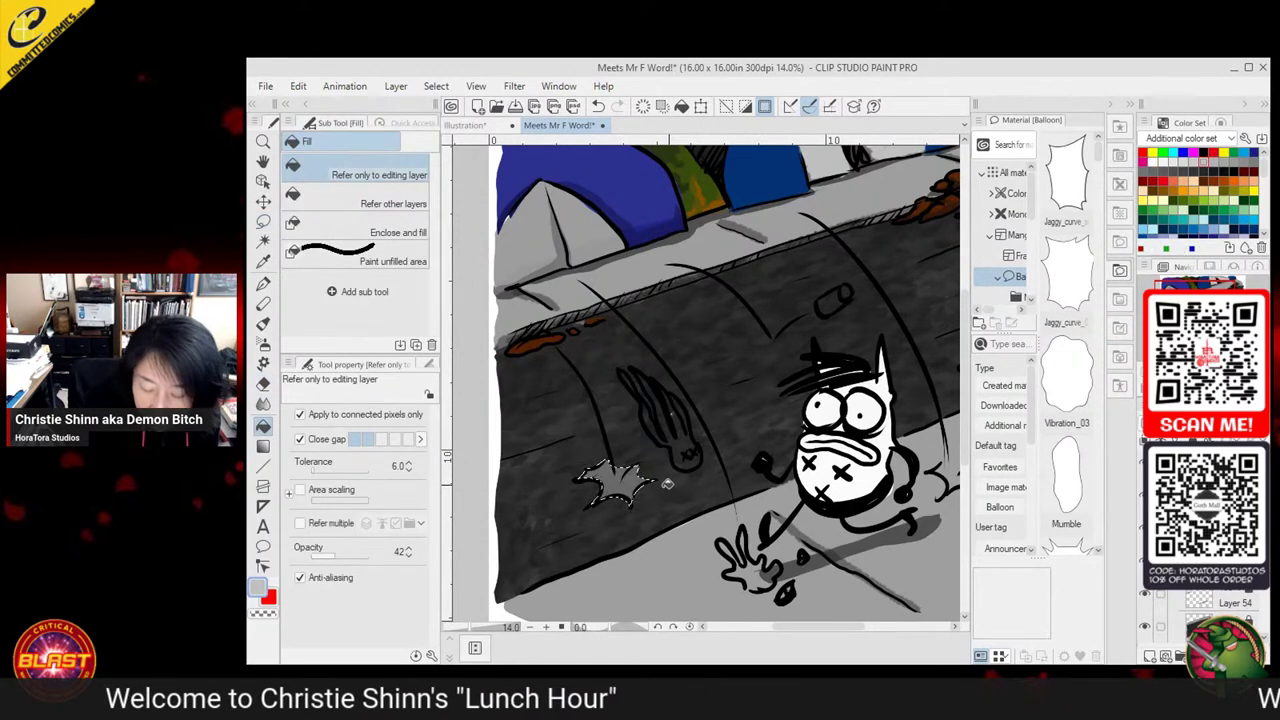
Lasso a jagged impact burst beneath the small bouncing cylinder and fill it with the same light grey
left_click_drag(668, 484, 553, 516)
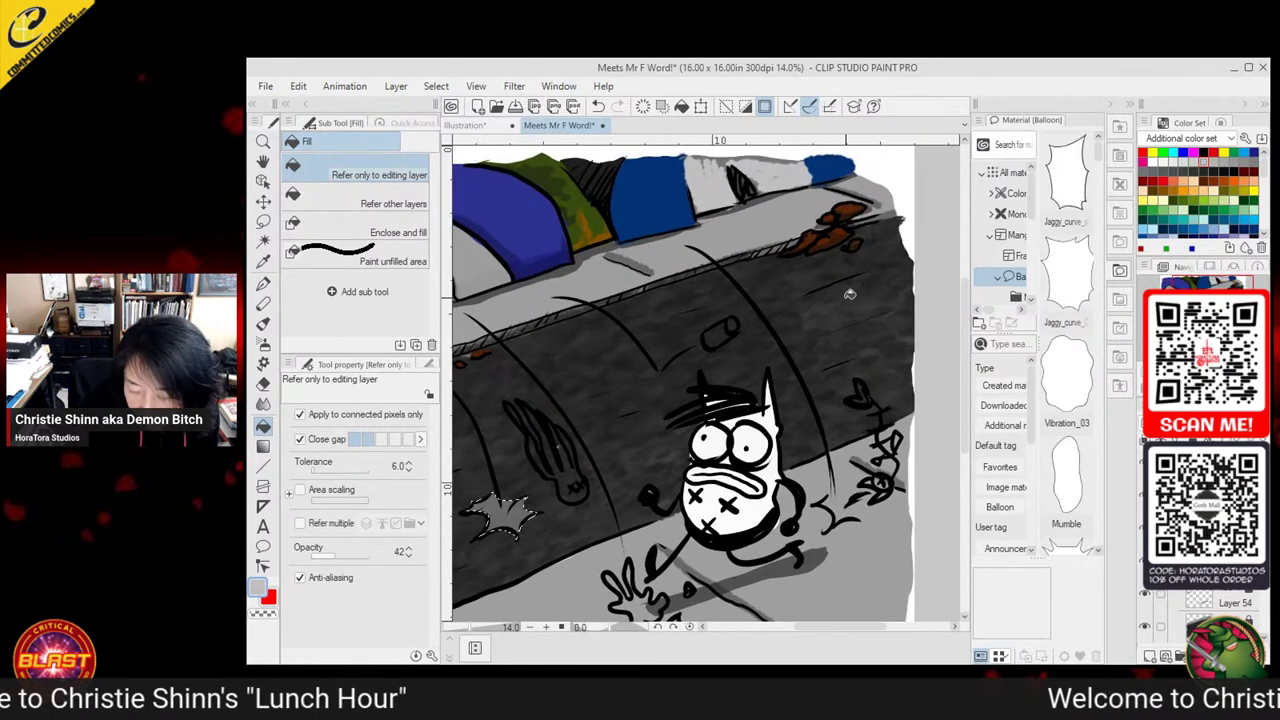
key("m")
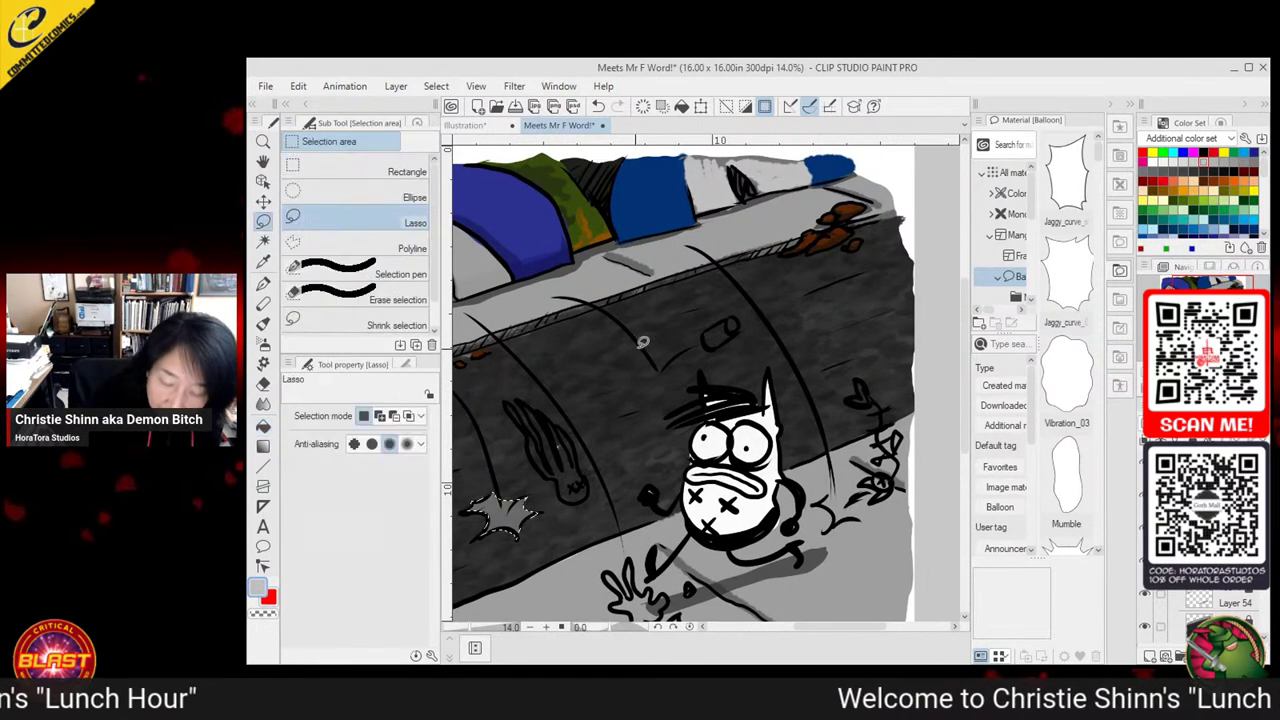
mouse_move(649, 356)
left_mouse_down()
mouse_move(621, 388)
mouse_move(683, 370)
left_mouse_up()
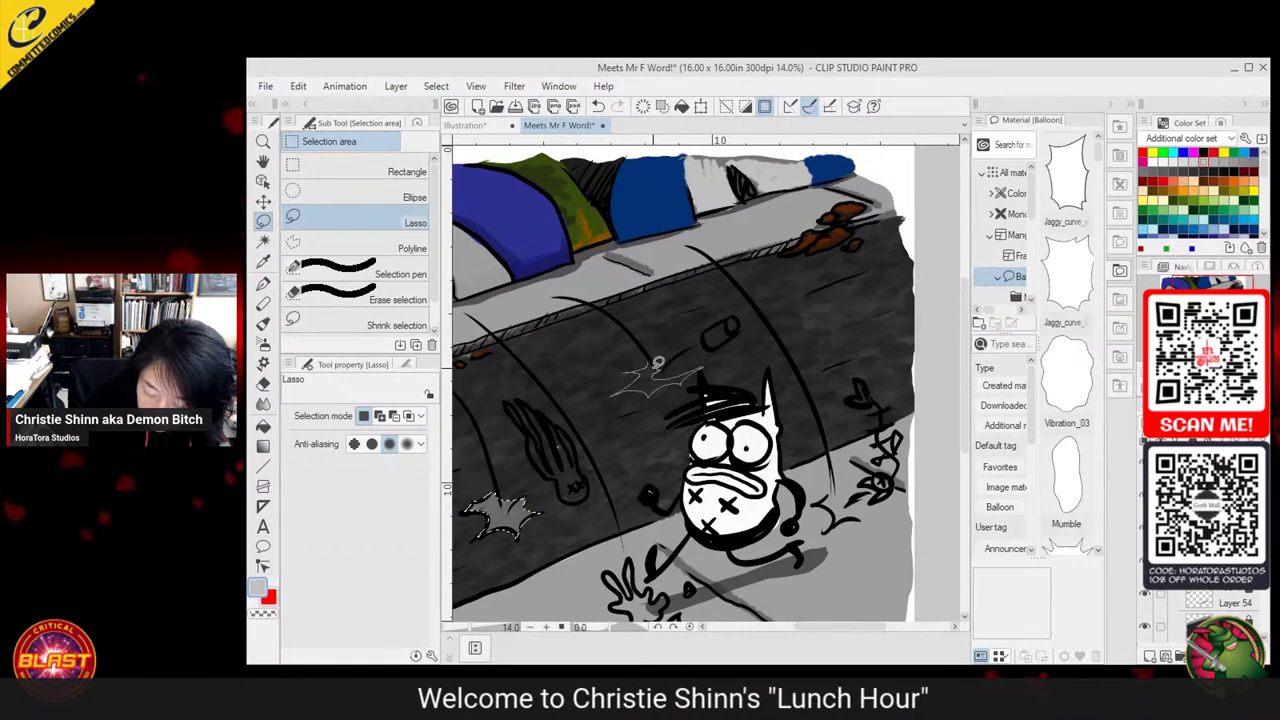
left_click(264, 427)
left_click(640, 378)
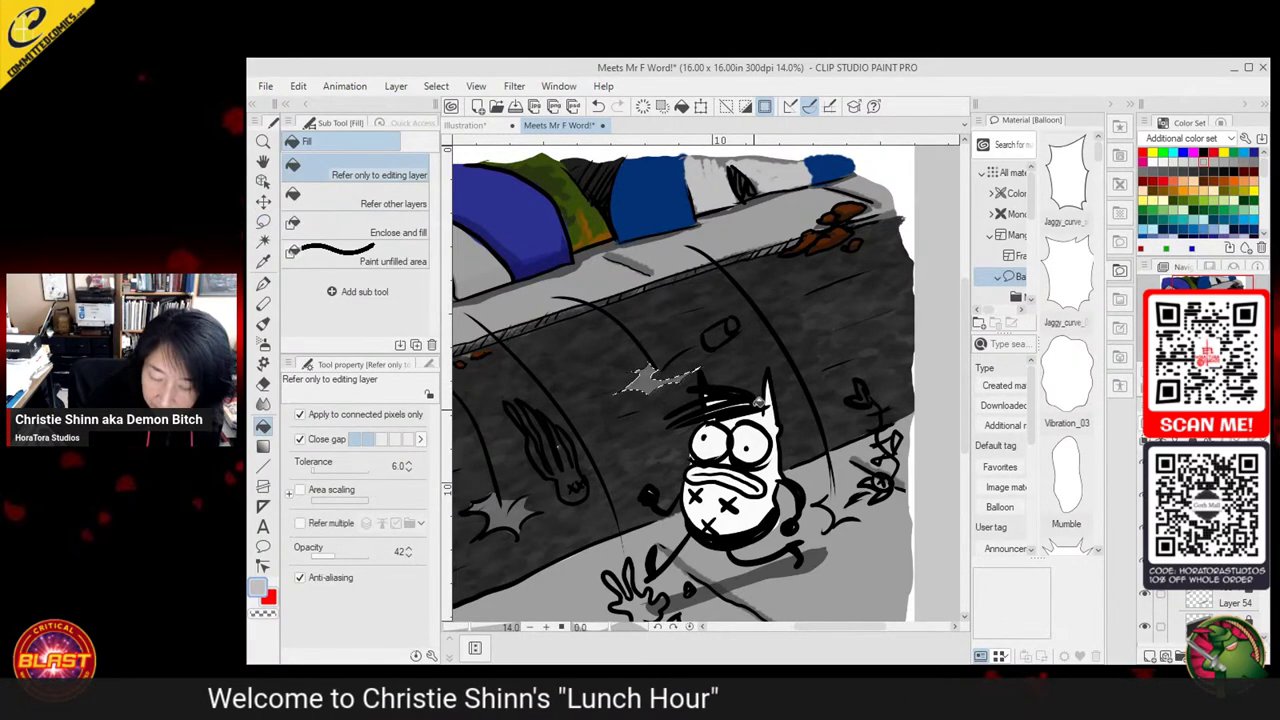
Lasso the splat on the pavement in front of the running character and fill it with bright green
mouse_move(772, 551)
left_mouse_down()
mouse_move(740, 468)
mouse_move(728, 474)
left_mouse_up()
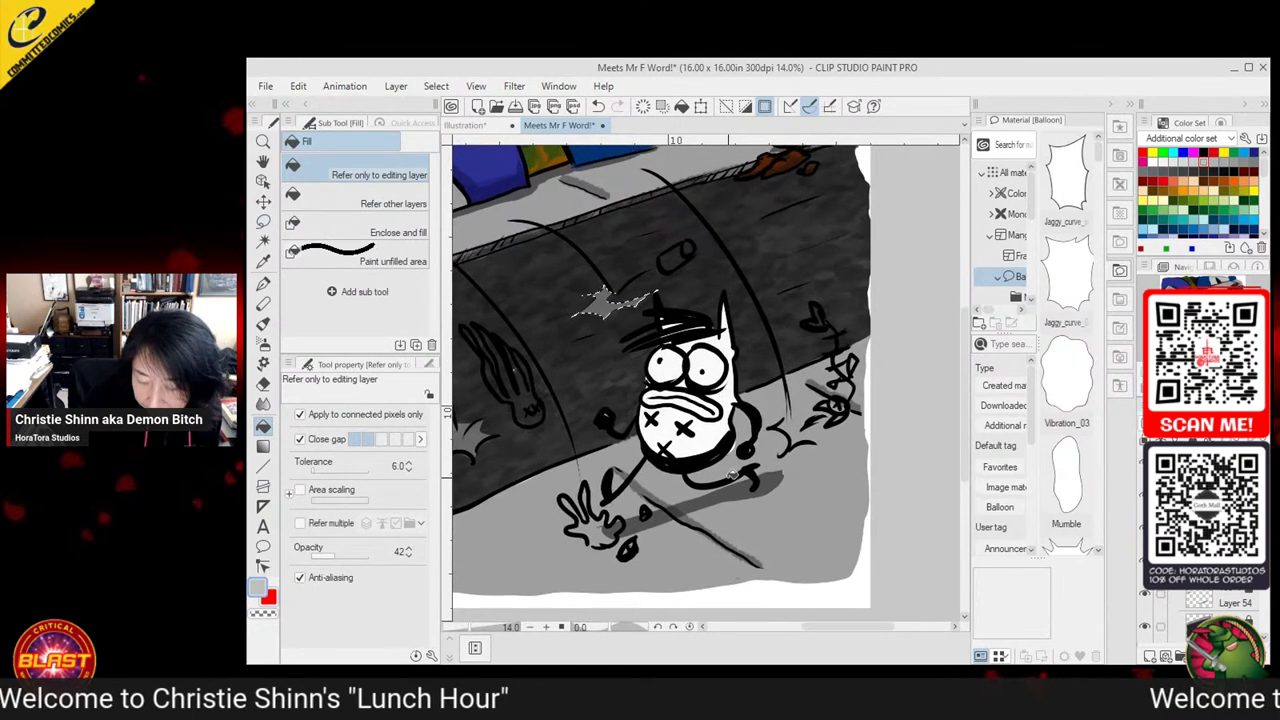
left_click(263, 221)
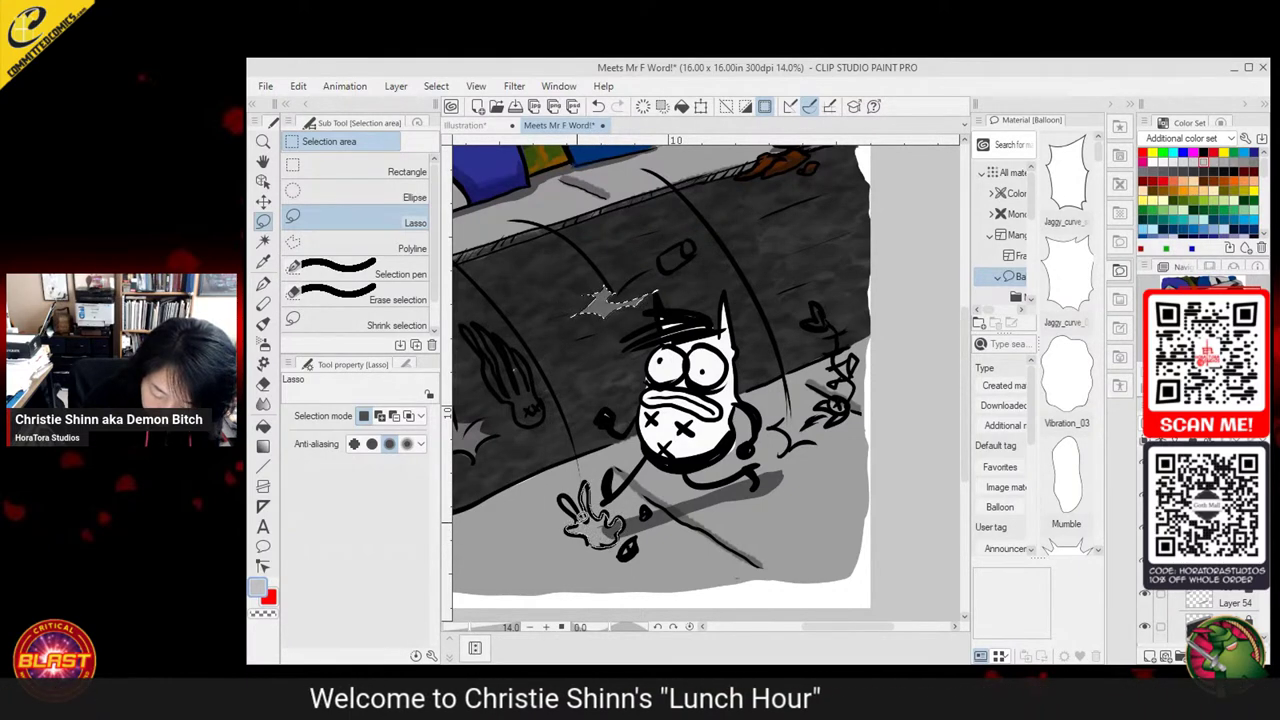
mouse_move(563, 498)
left_mouse_down()
mouse_move(583, 490)
mouse_move(588, 508)
left_mouse_up()
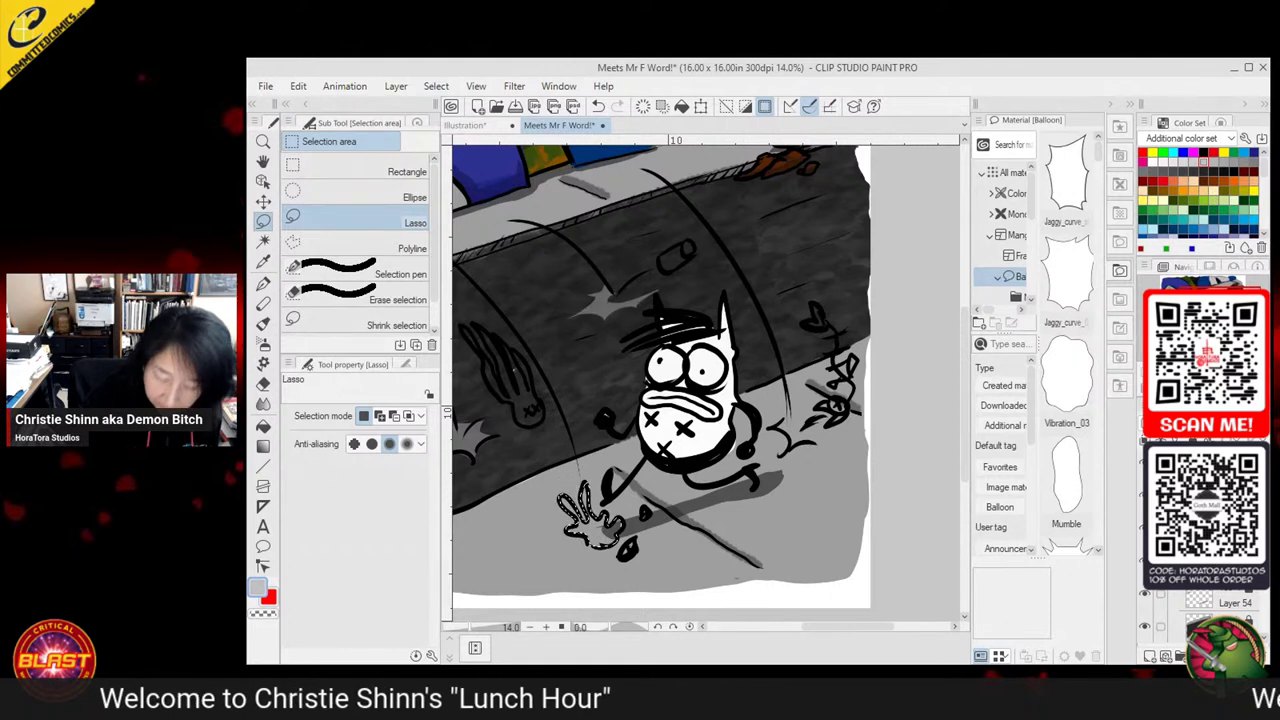
key("g")
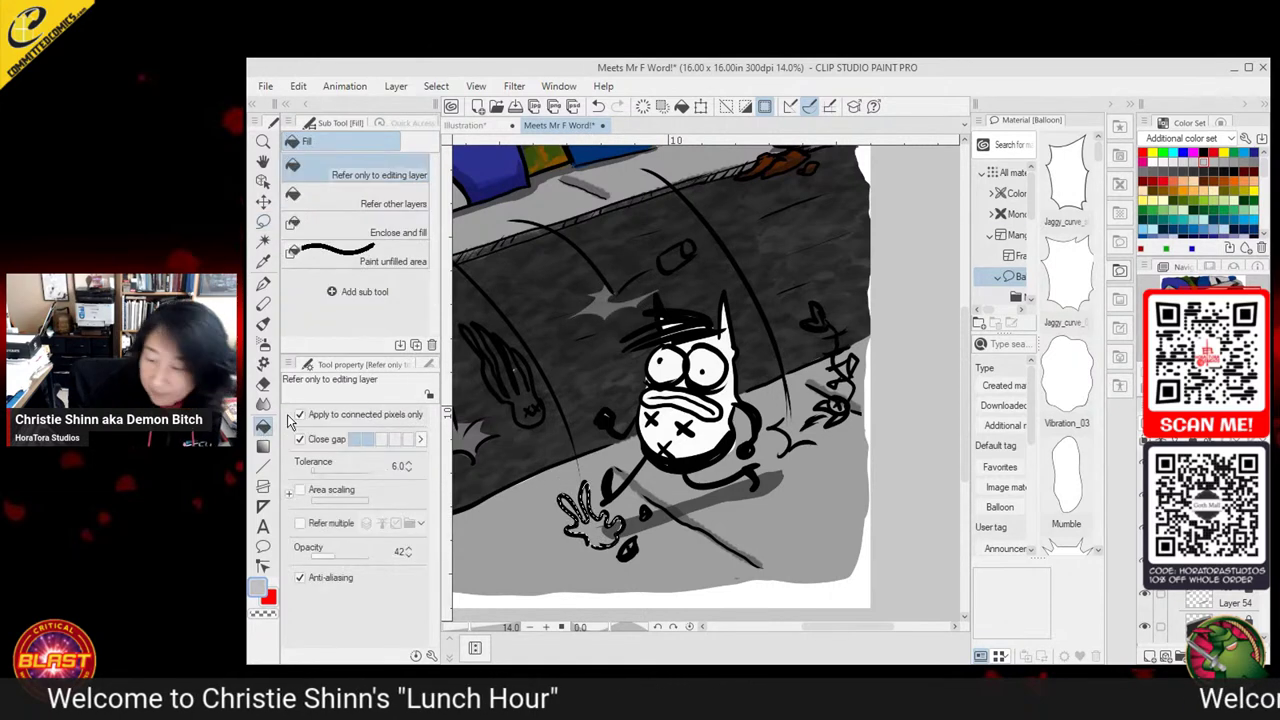
left_click(1153, 210)
left_click(598, 524)
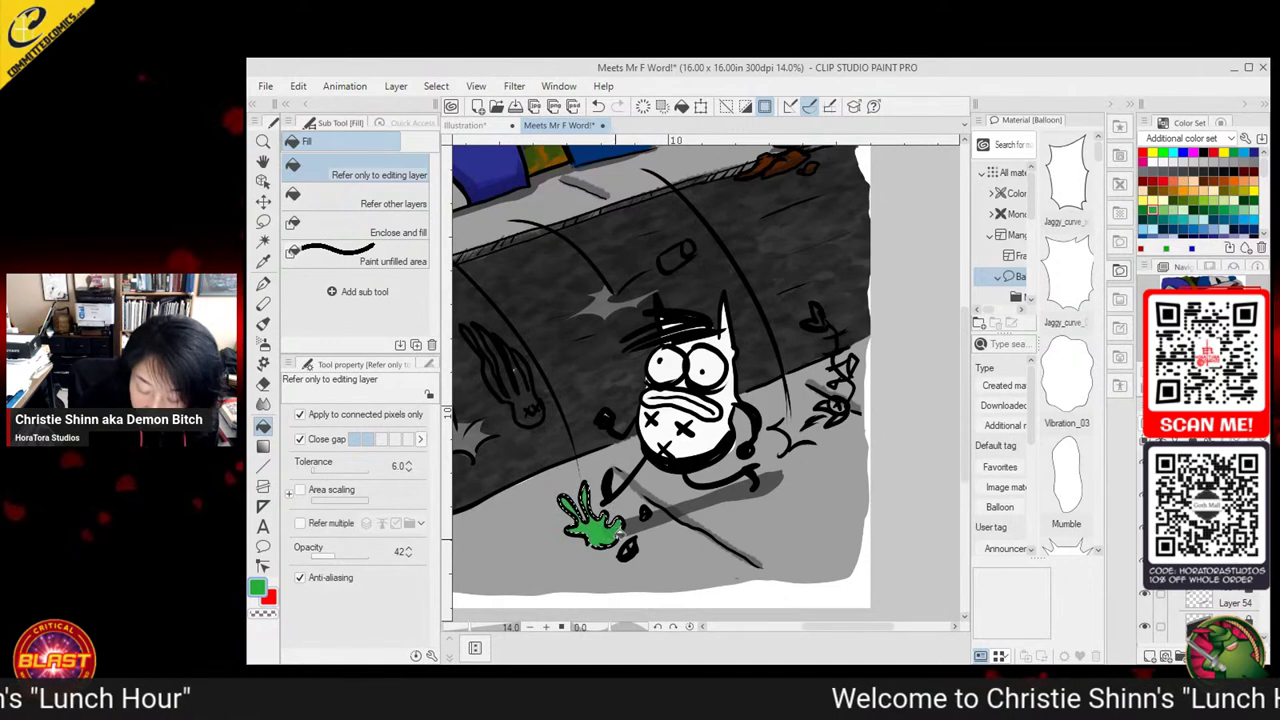
Lasso the two small bits beside the green splat, fill them with a very light grey, and deselect
left_click(263, 222)
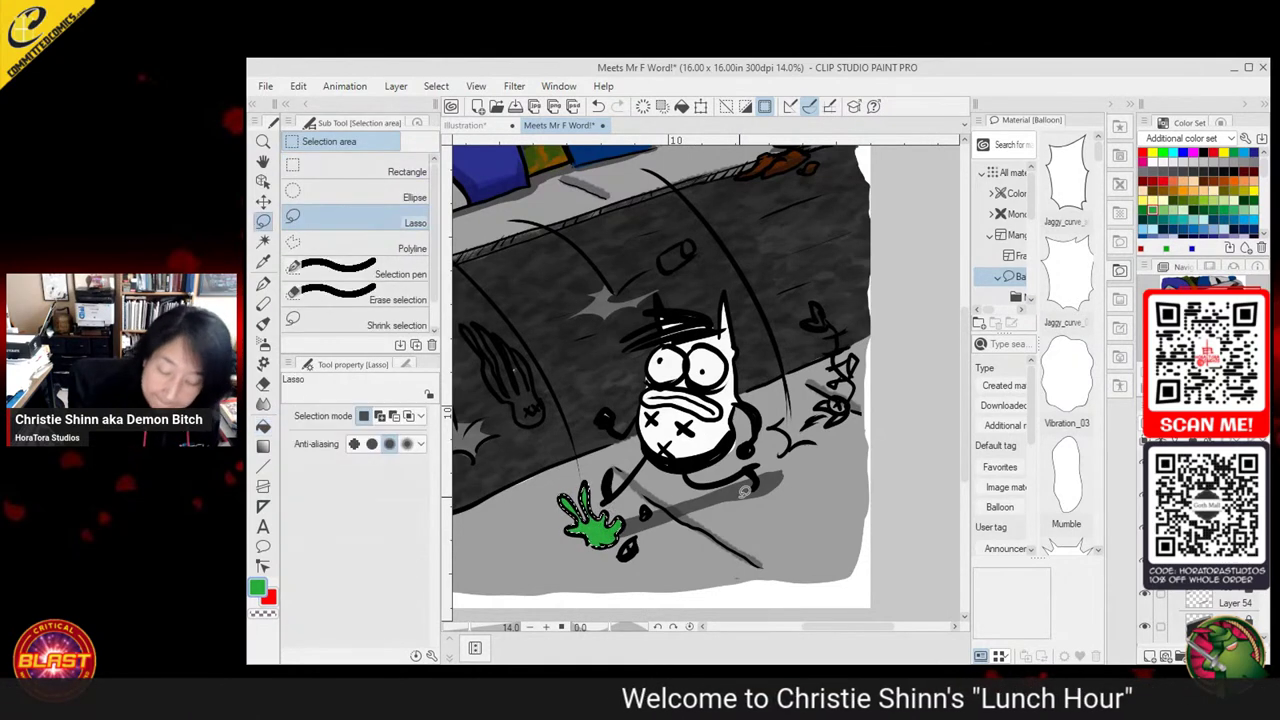
left_click_drag(634, 547, 632, 538)
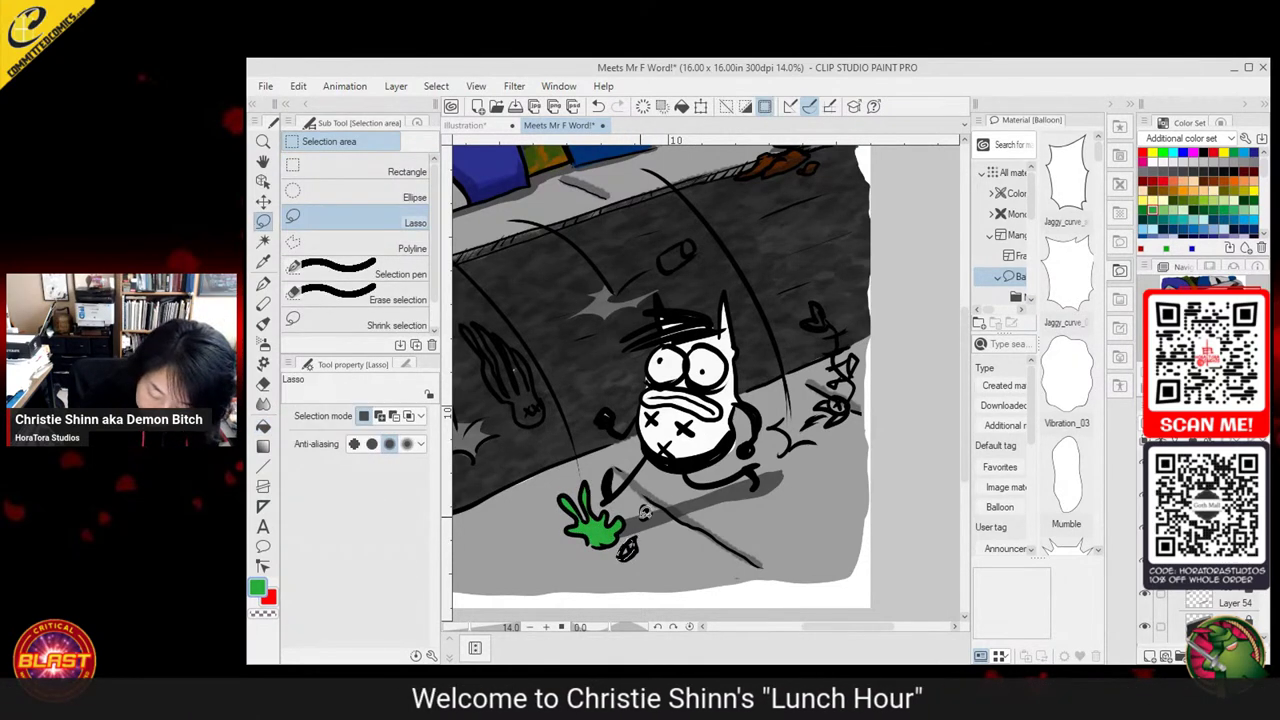
left_click(263, 426)
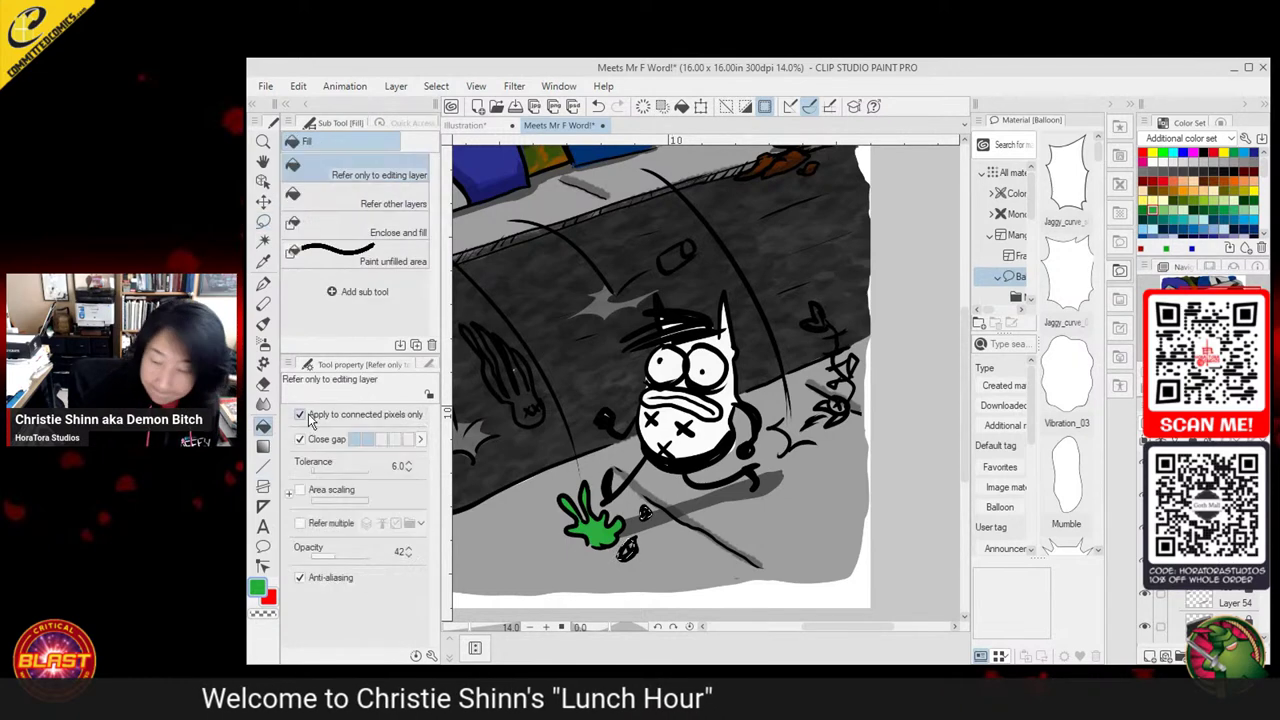
left_click(1242, 161)
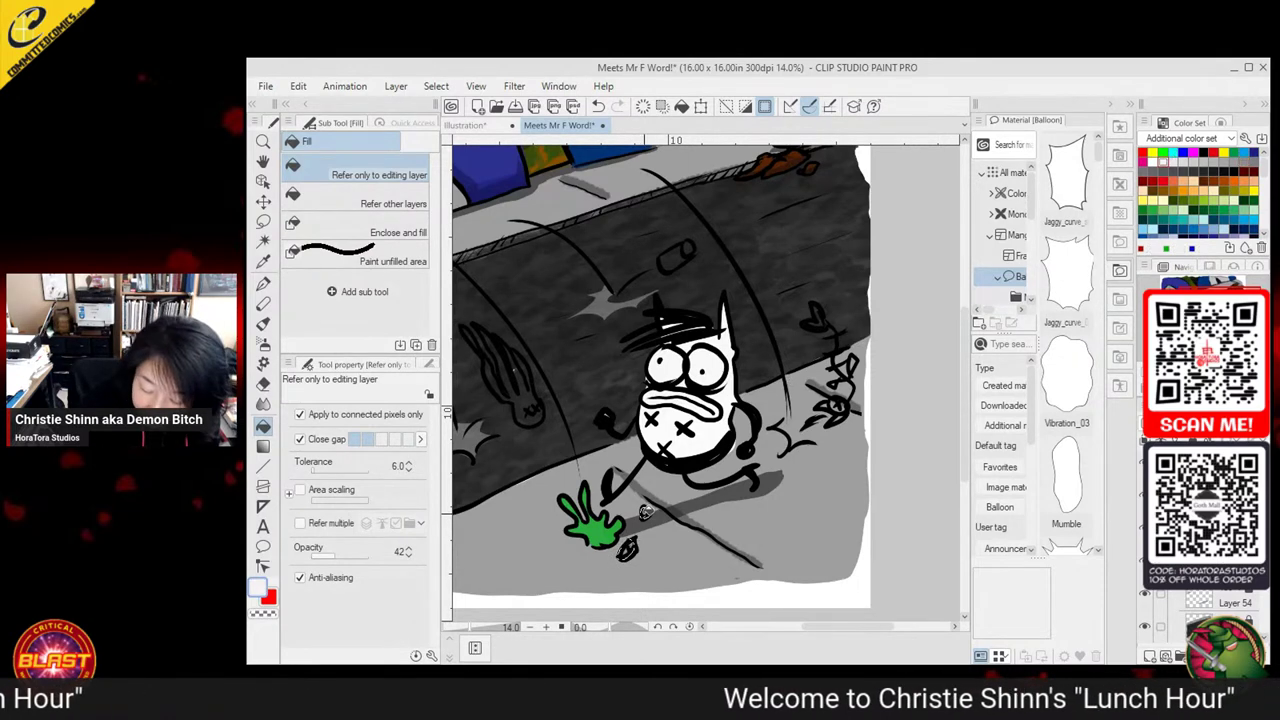
left_click(263, 222)
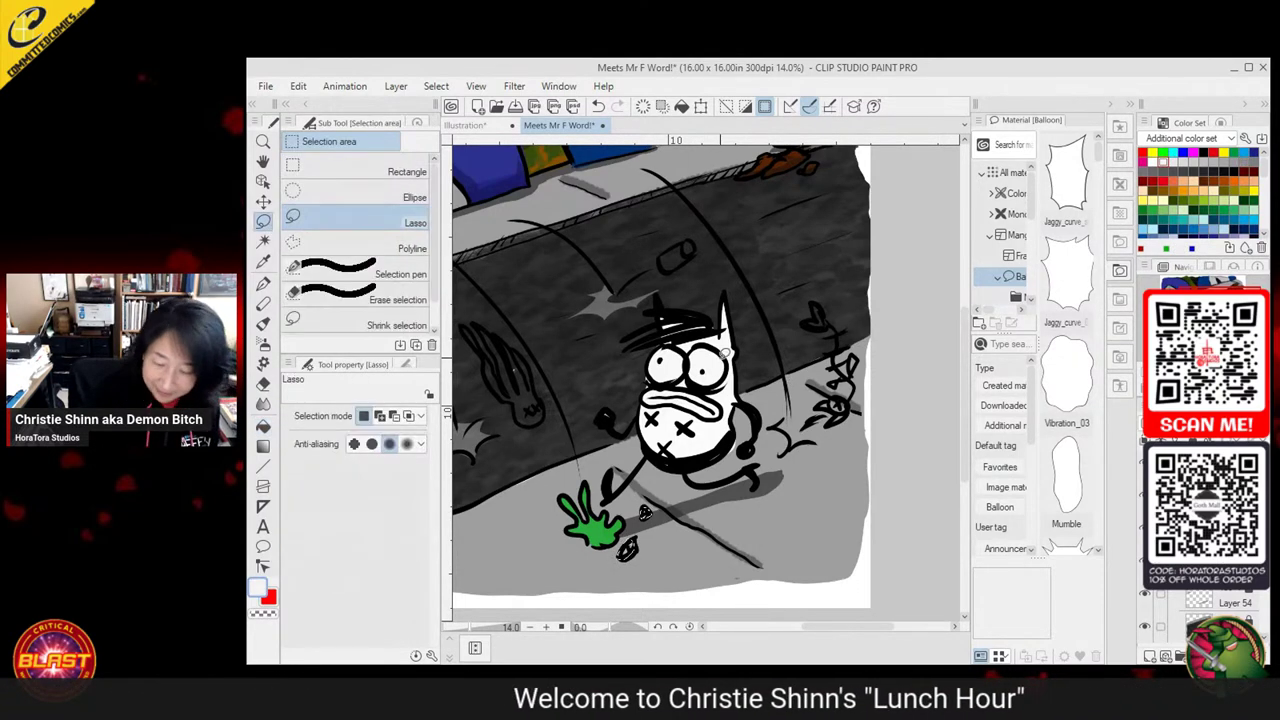
mouse_move(746, 535)
left_mouse_down()
mouse_move(798, 565)
mouse_move(767, 555)
left_mouse_up()
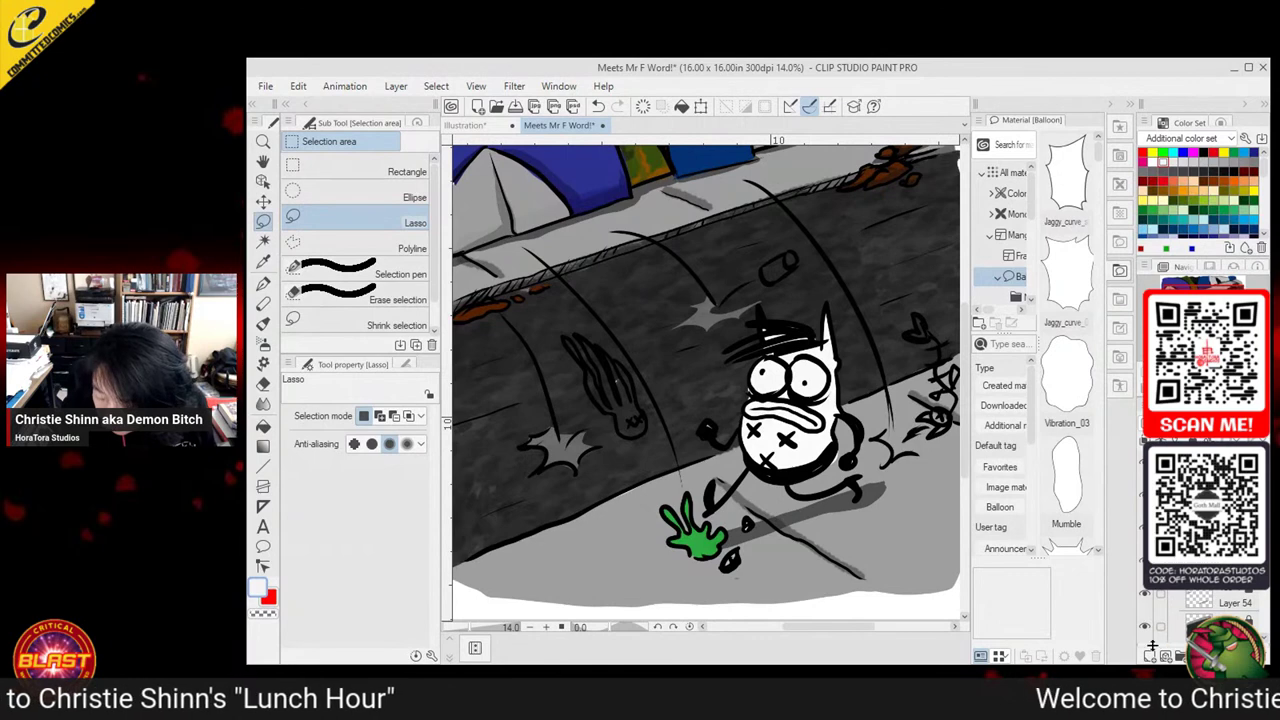
Paint light grey highlights along the curved motion lines over the road with the Gouache brush at size 5
scroll(1162, 625, "down", 1)
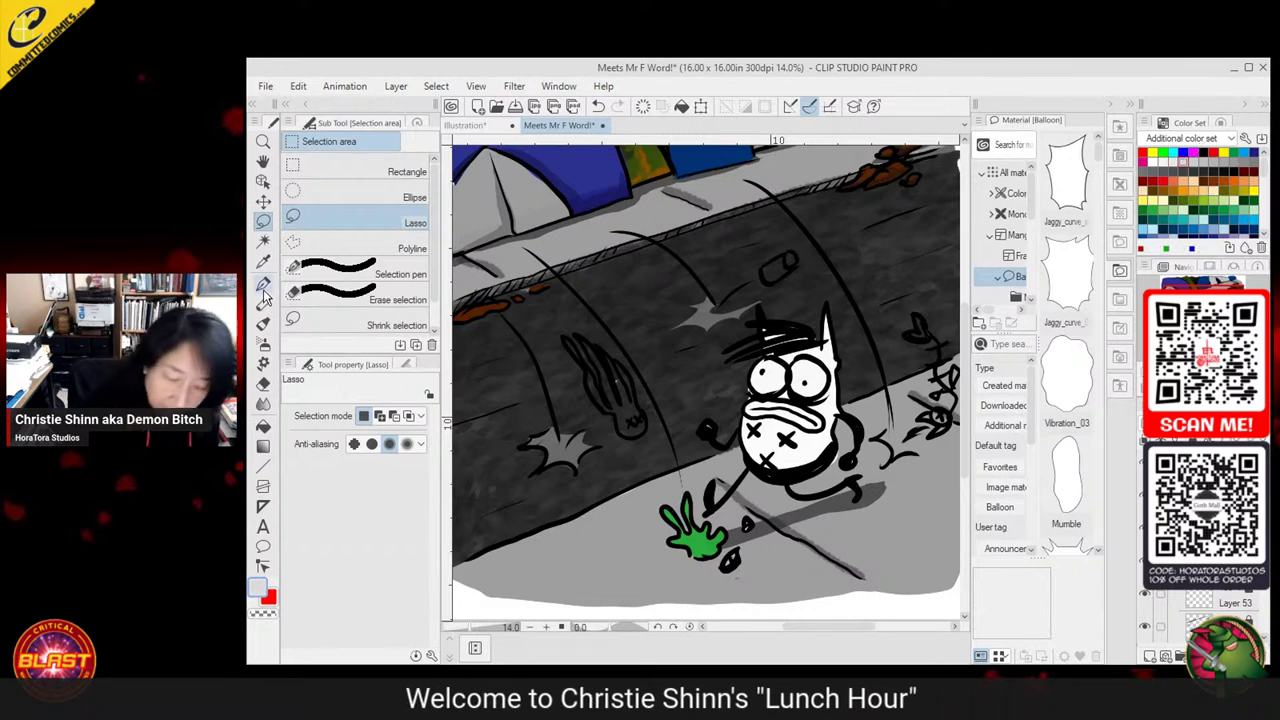
left_click(263, 323)
left_click(360, 306)
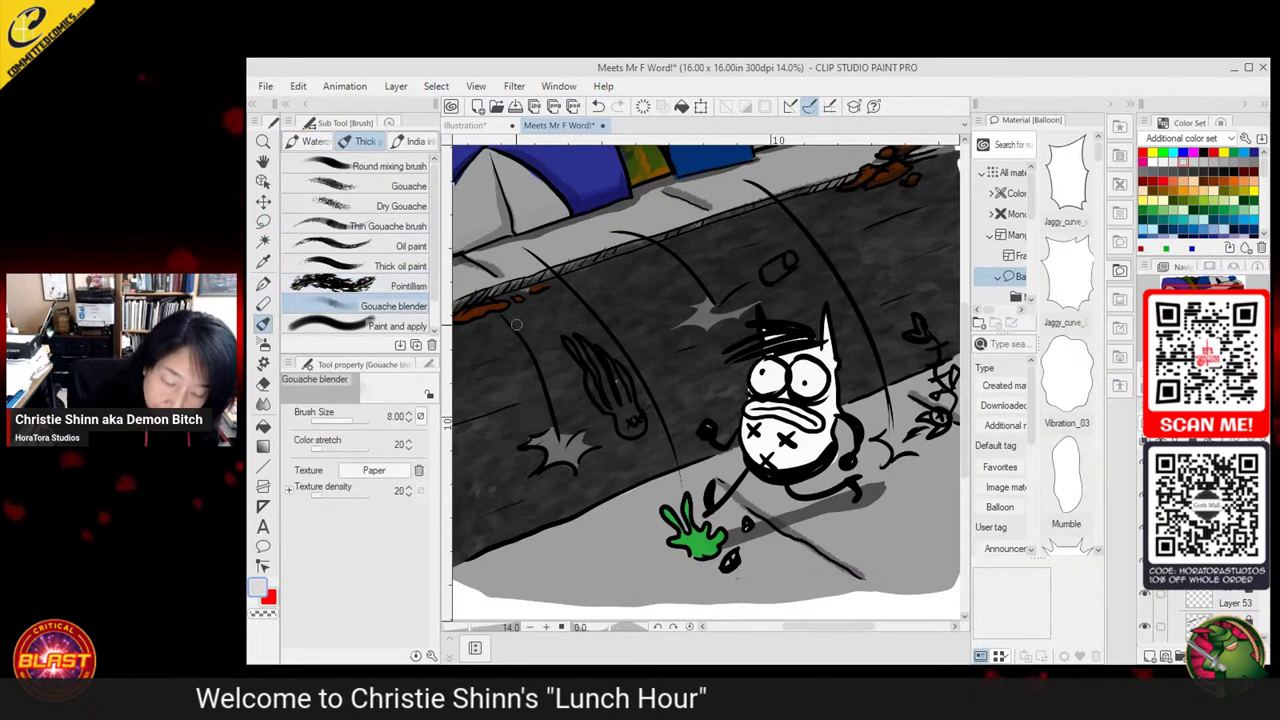
left_click(376, 185)
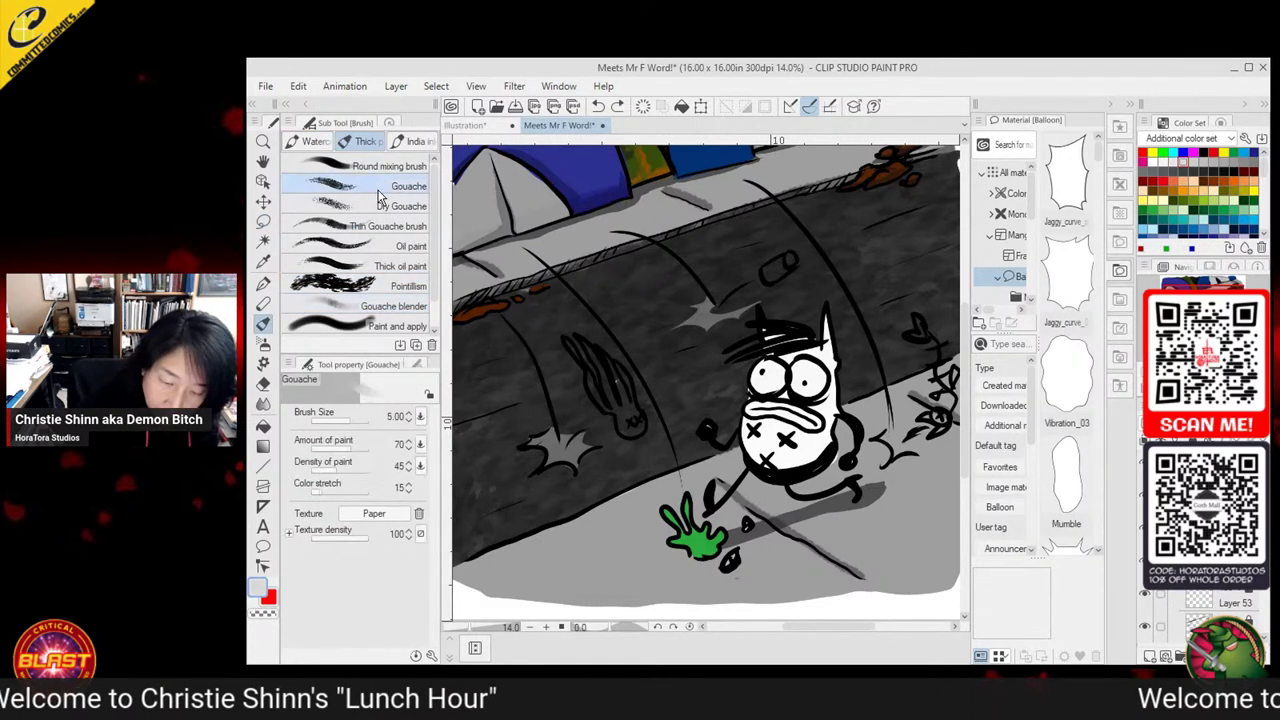
left_click_drag(503, 315, 536, 377)
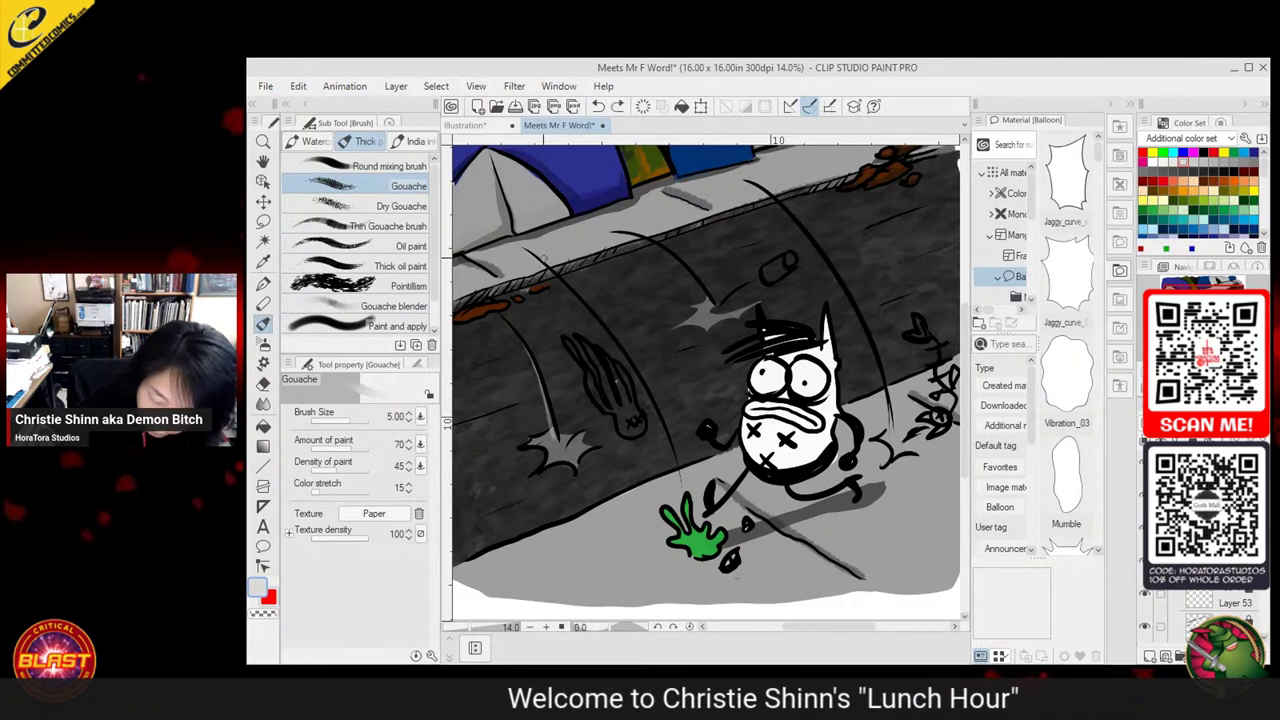
left_click_drag(527, 254, 589, 316)
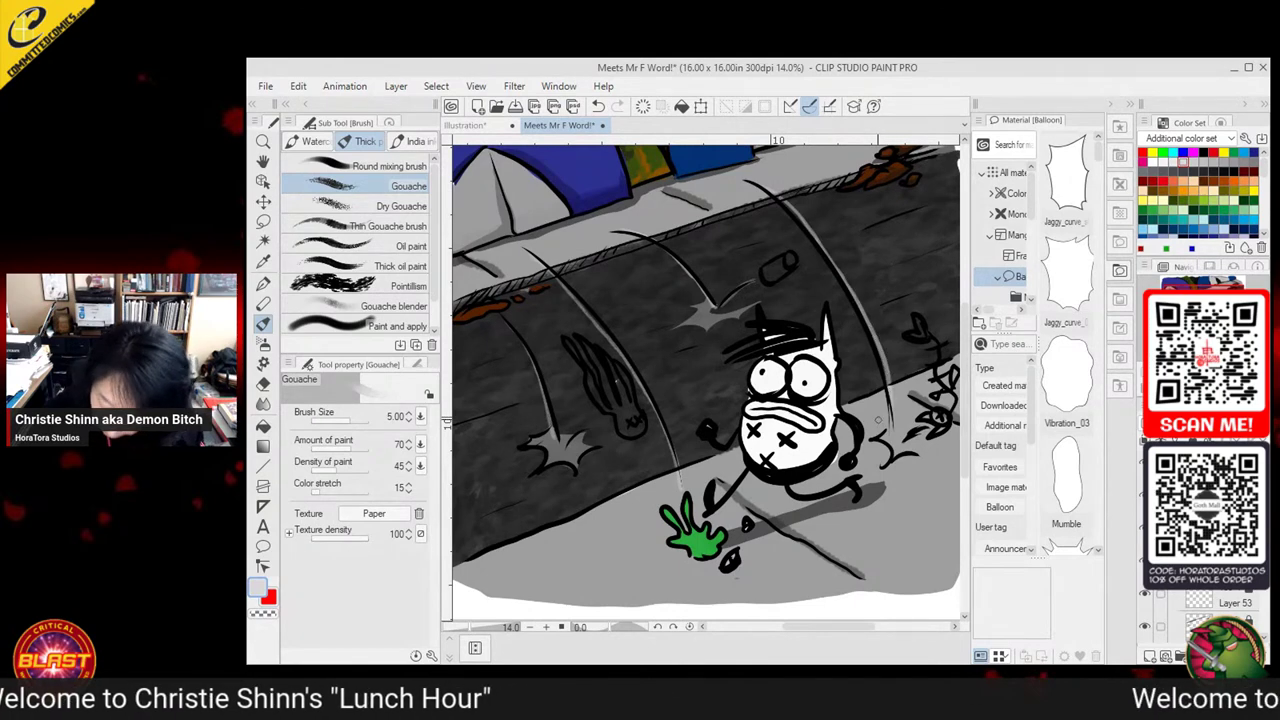
Lasso the impact burst on the pavement behind the running character, fill it with light grey, and deselect
left_click(263, 221)
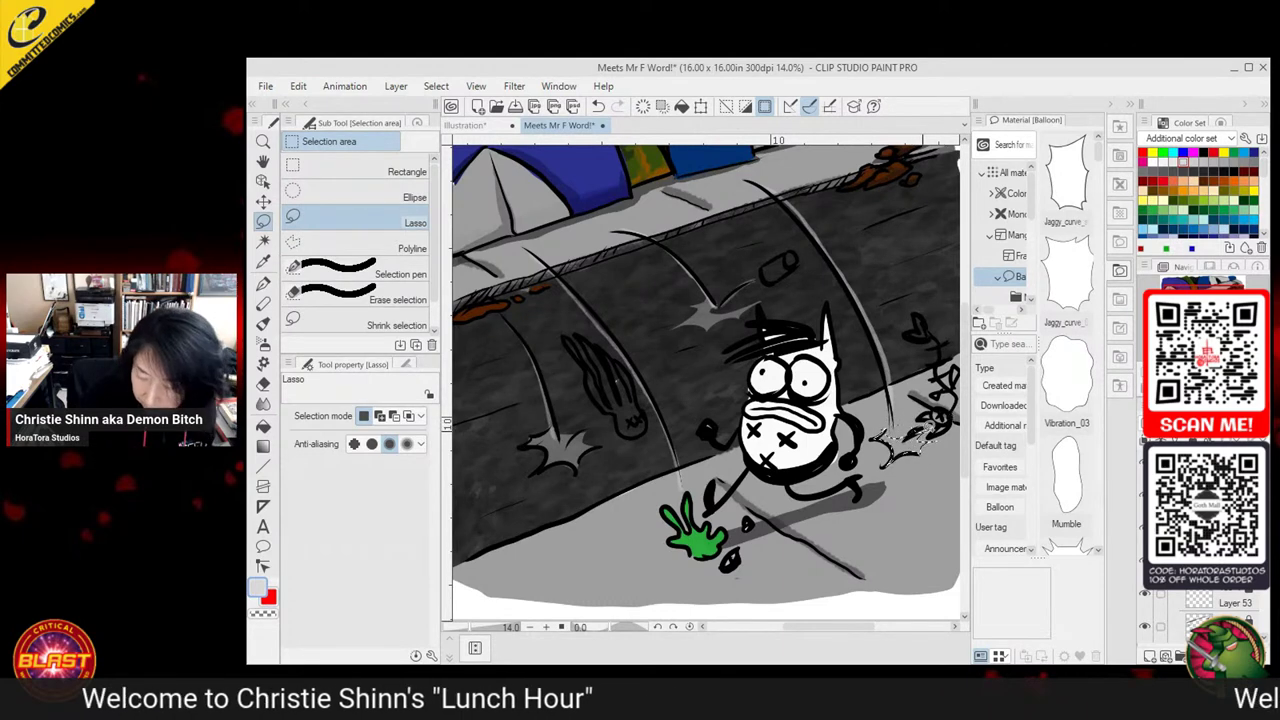
left_click(263, 425)
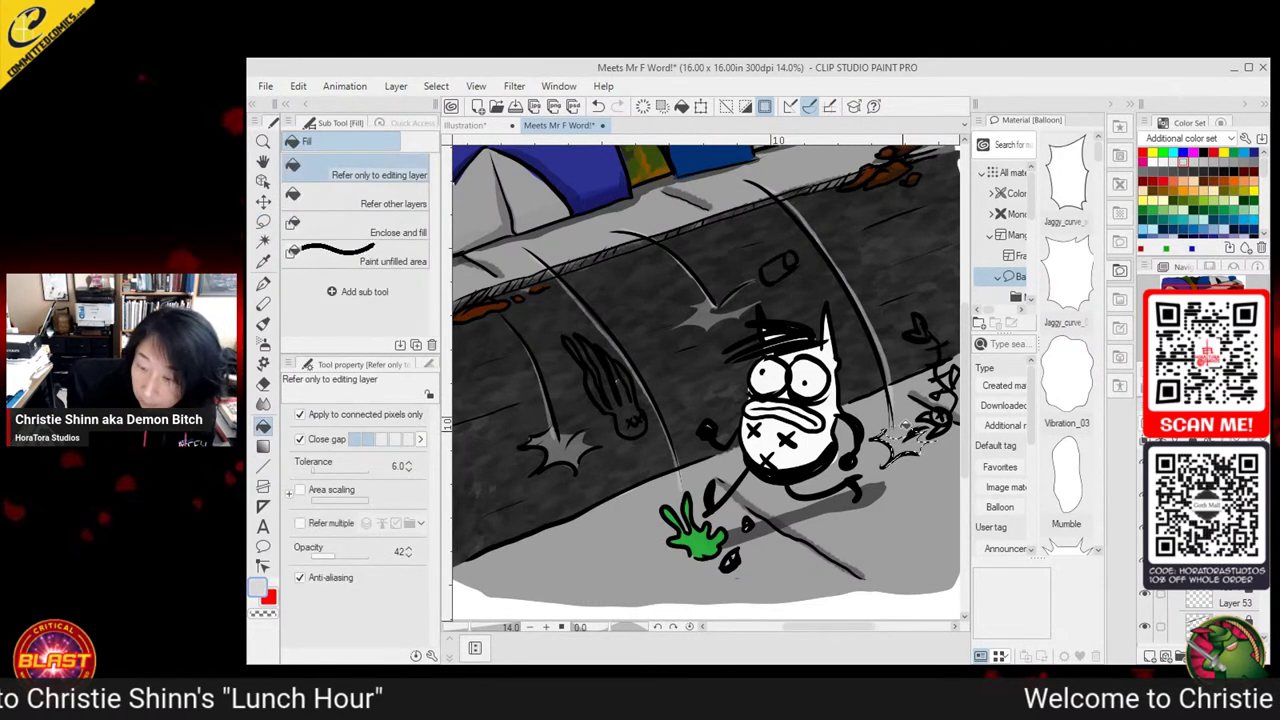
left_click_drag(656, 450, 691, 541)
left_click(263, 220)
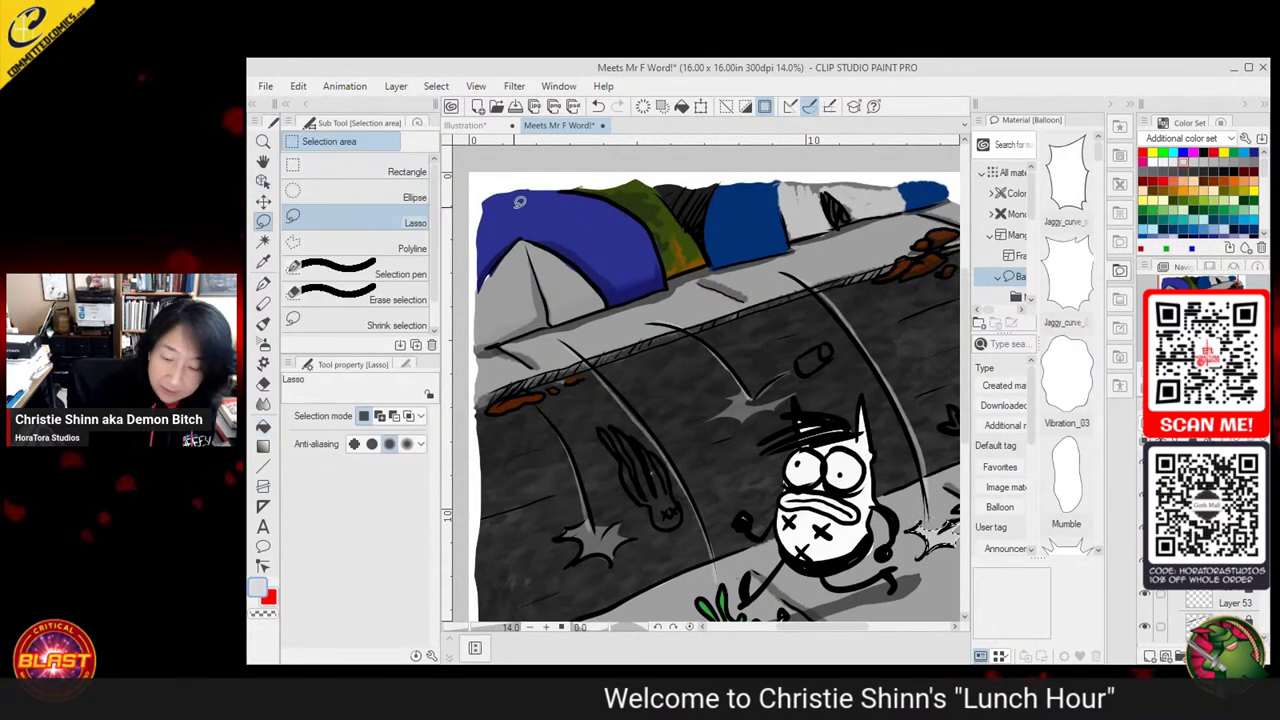
left_click_drag(894, 451, 749, 448)
left_click(263, 161)
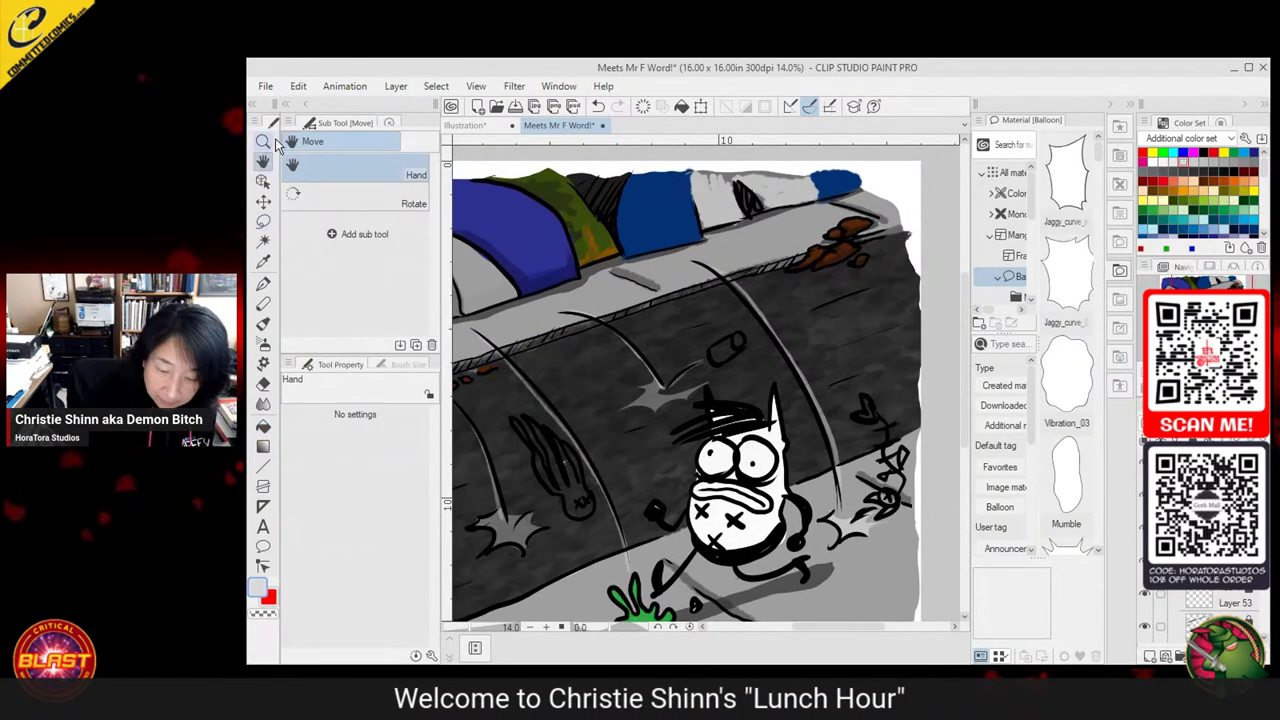
left_click_drag(750, 365, 832, 374)
left_click(263, 142)
left_click(263, 221)
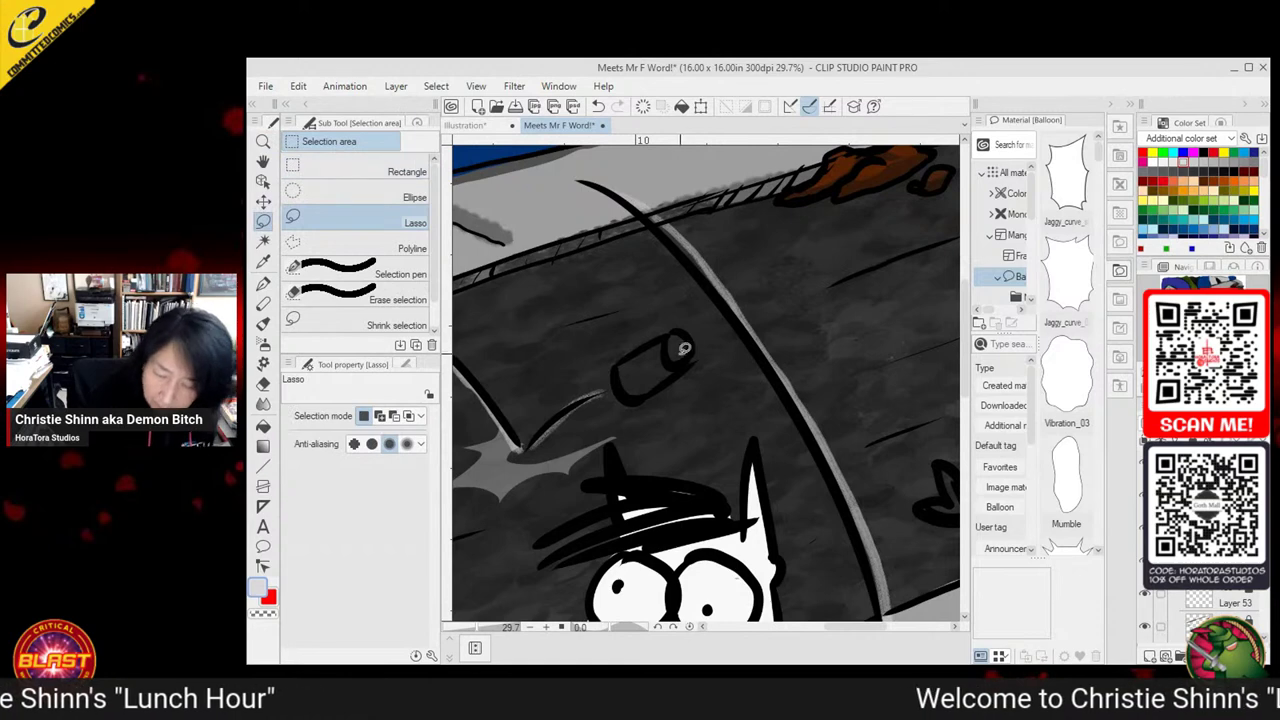
mouse_move(679, 331)
left_mouse_down()
mouse_move(665, 349)
mouse_move(676, 325)
left_mouse_up()
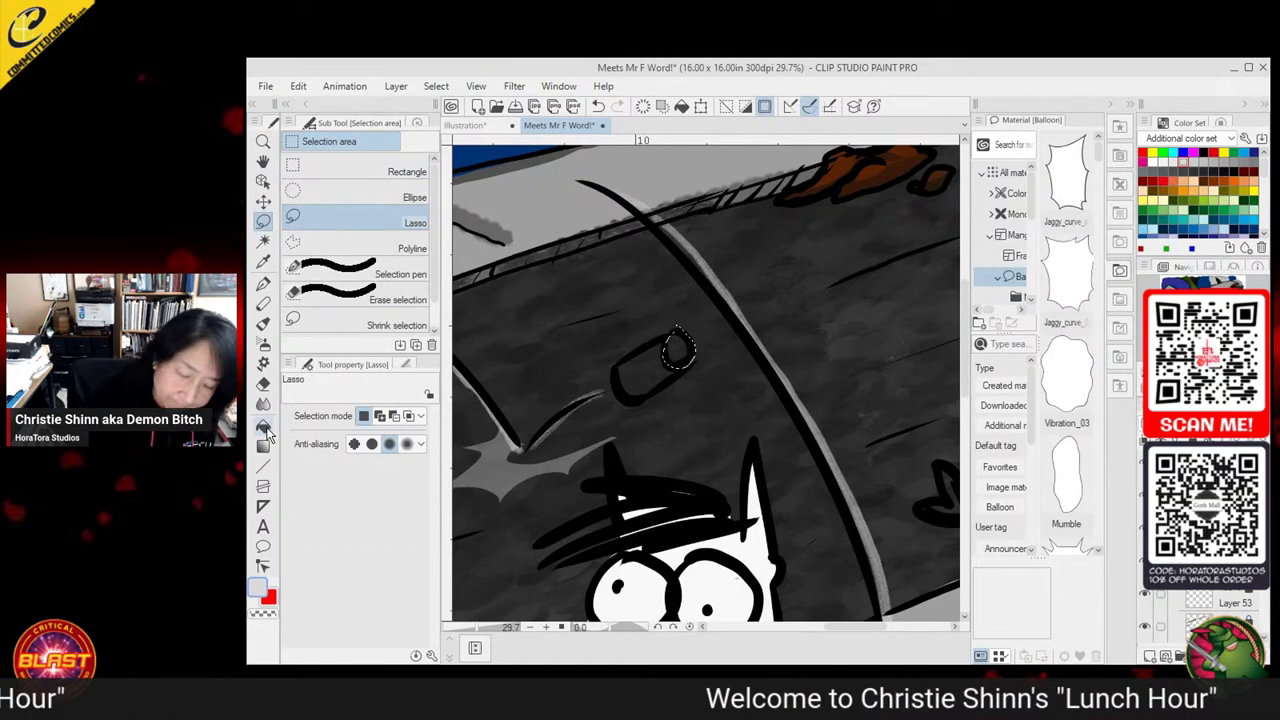
key("g")
left_click(680, 345)
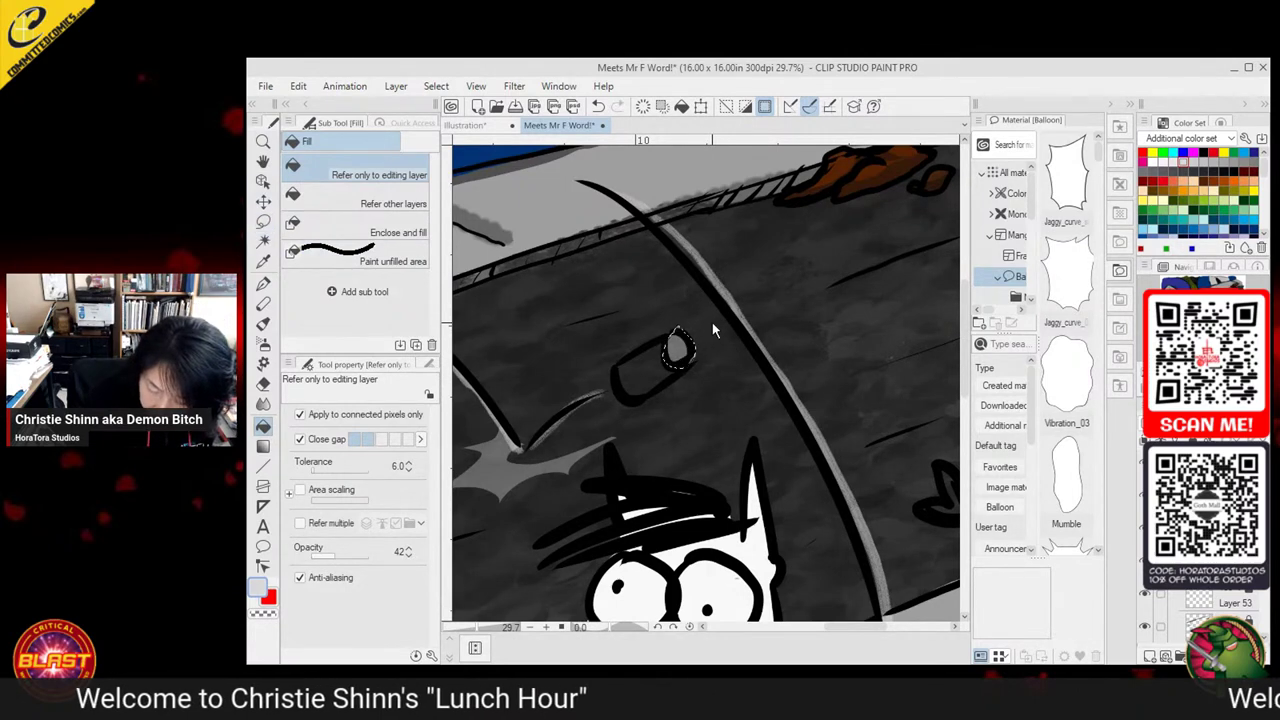
left_click(680, 342)
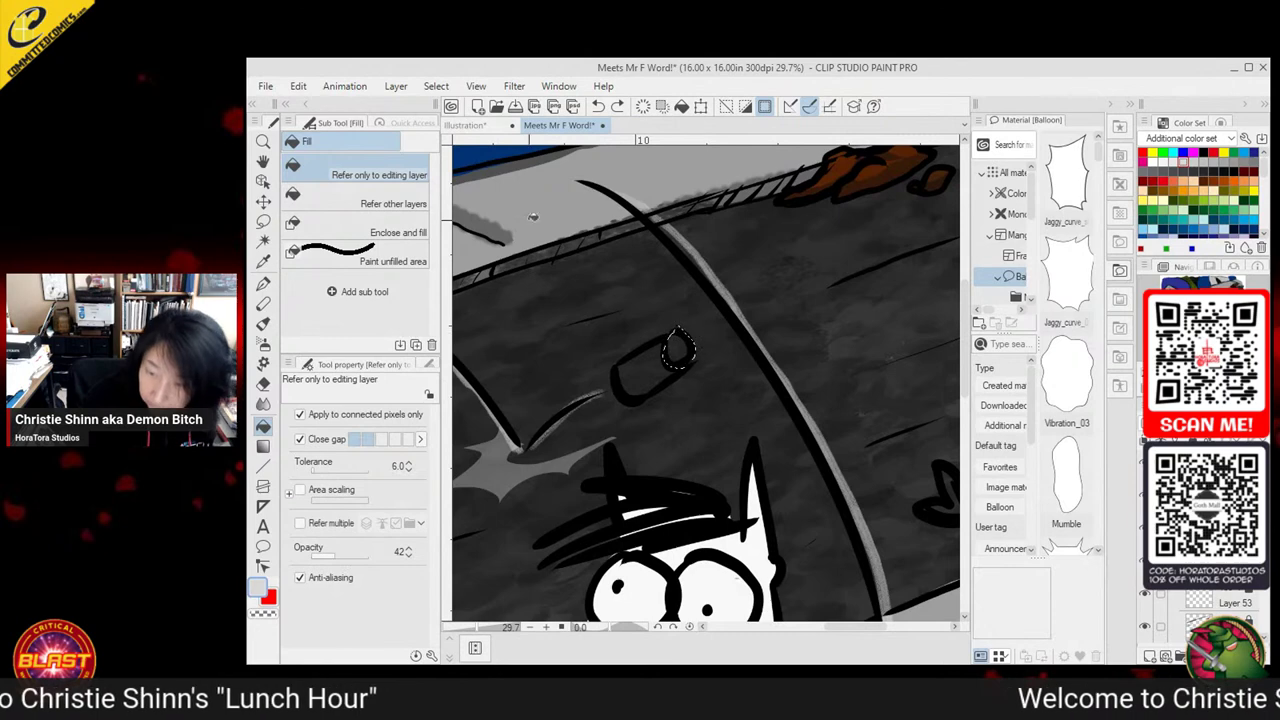
key("ctrl+d")
key("m")
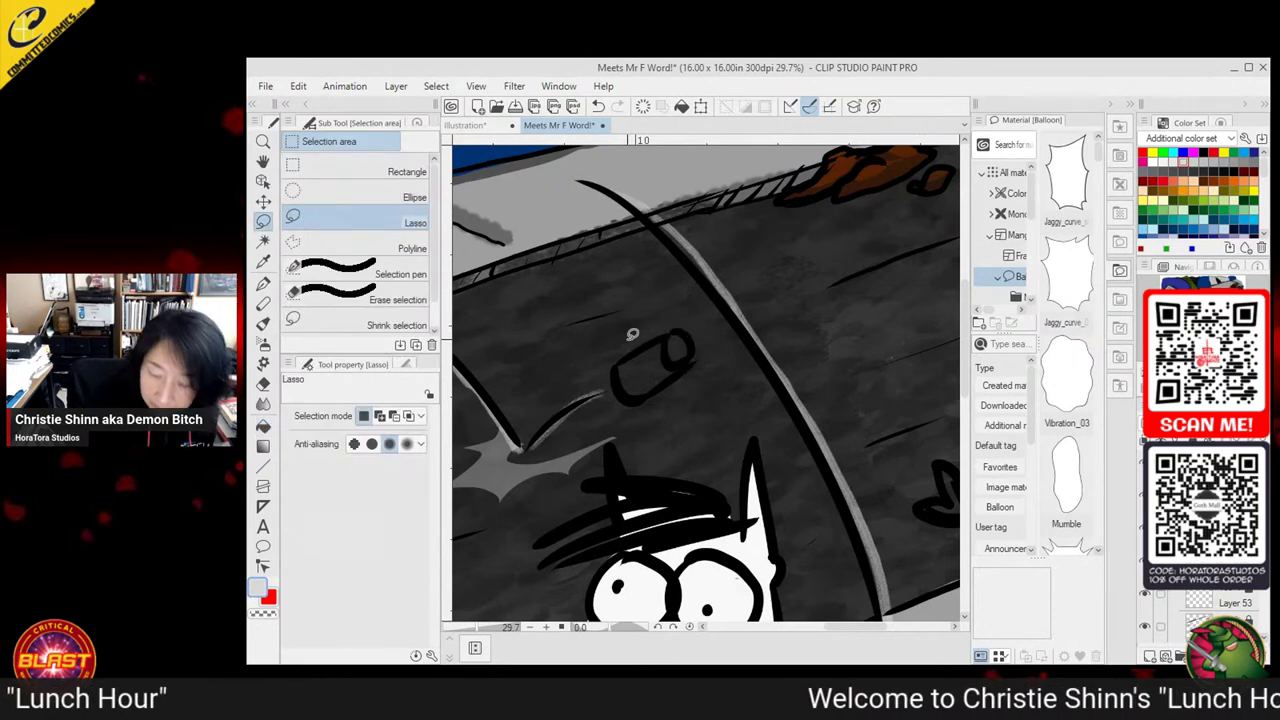
Lasso the flying can's end and fill it with light grey, and lasso its body and fill it with dark blue
left_click_drag(689, 330, 668, 330)
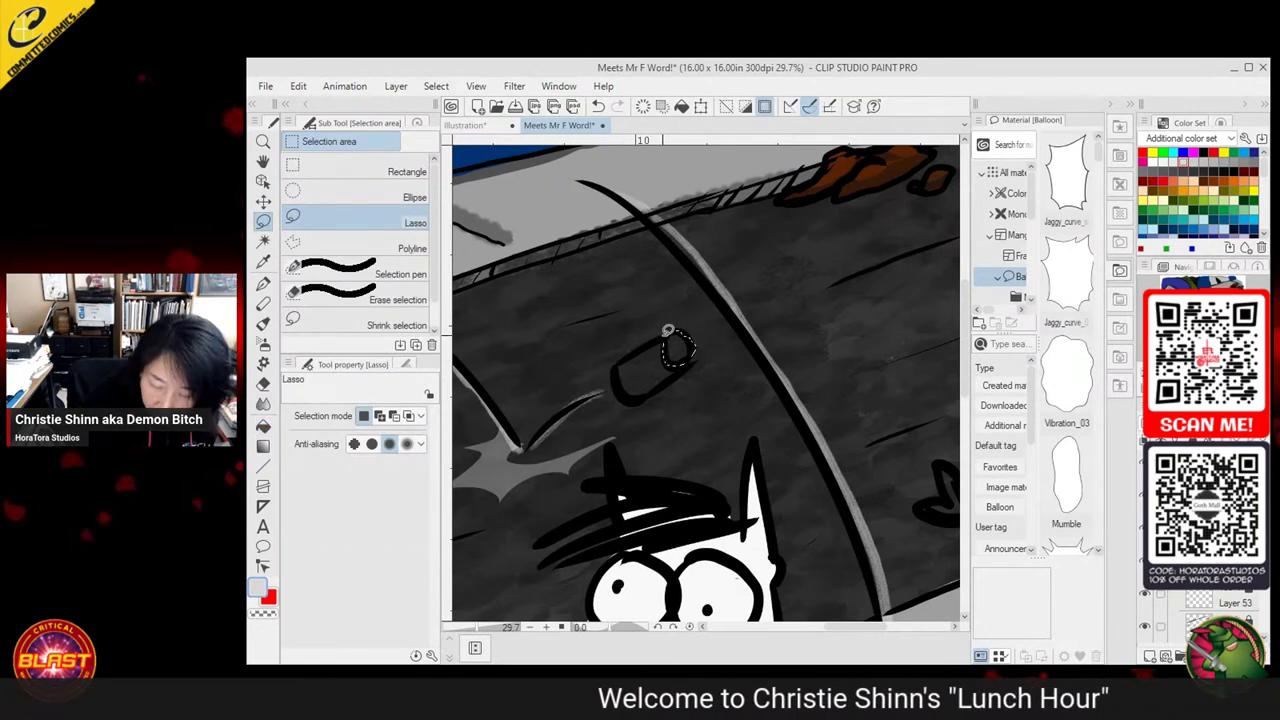
left_click(264, 428)
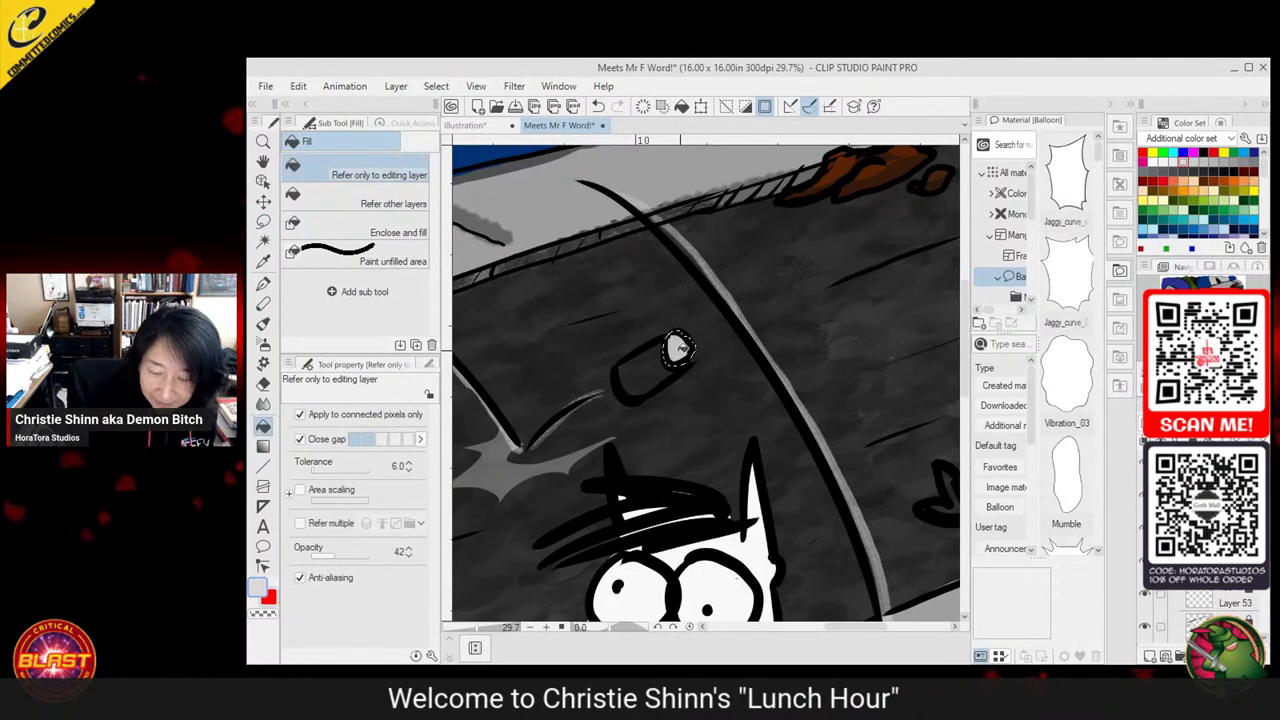
left_click(263, 222)
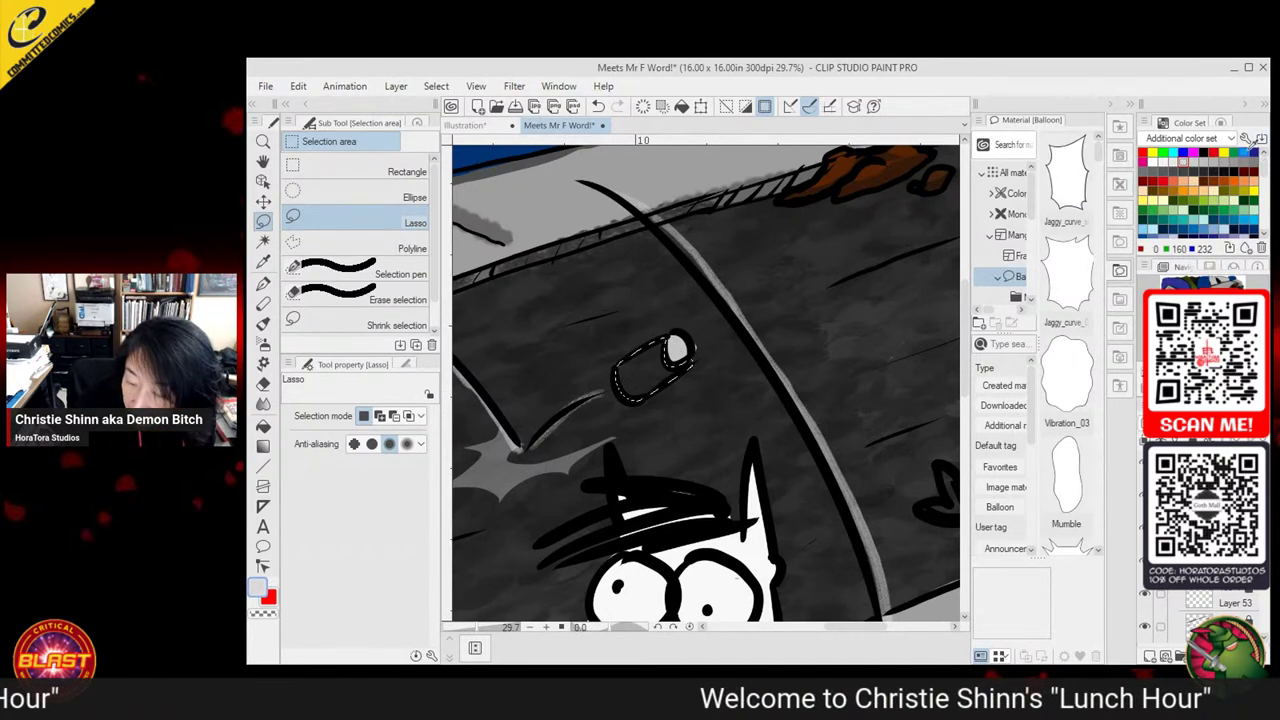
left_click(1254, 152)
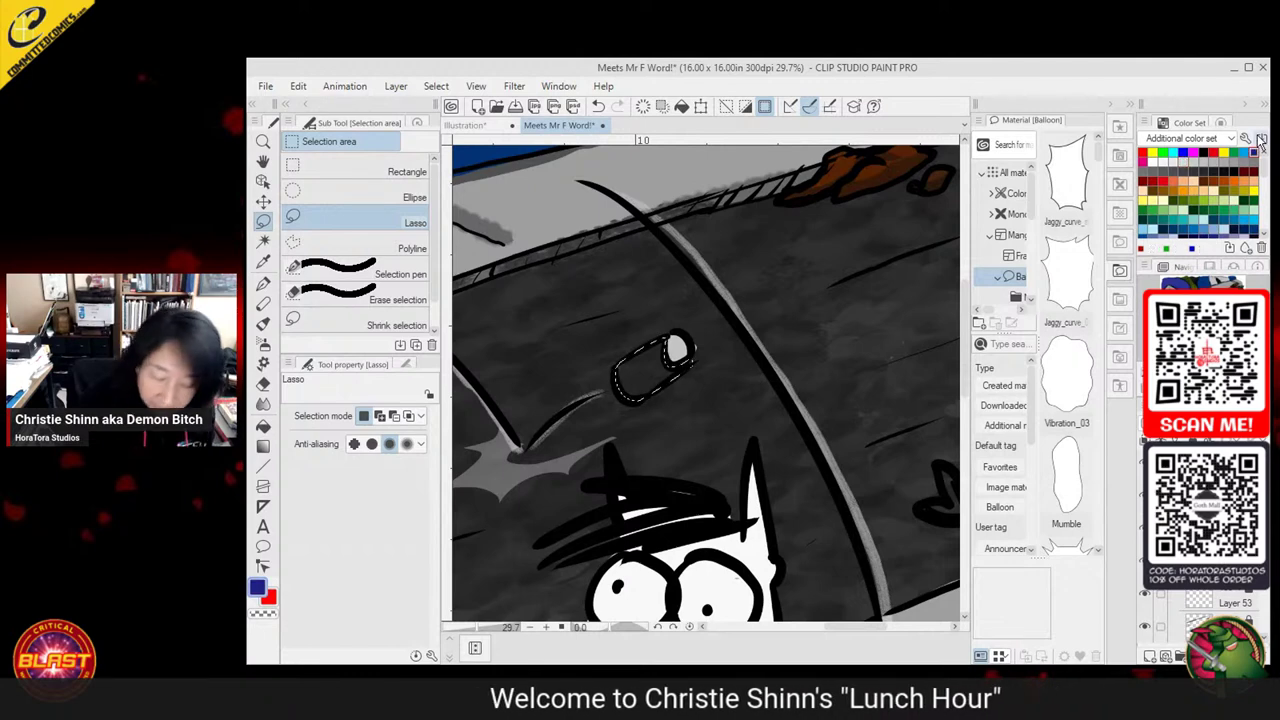
left_click(263, 426)
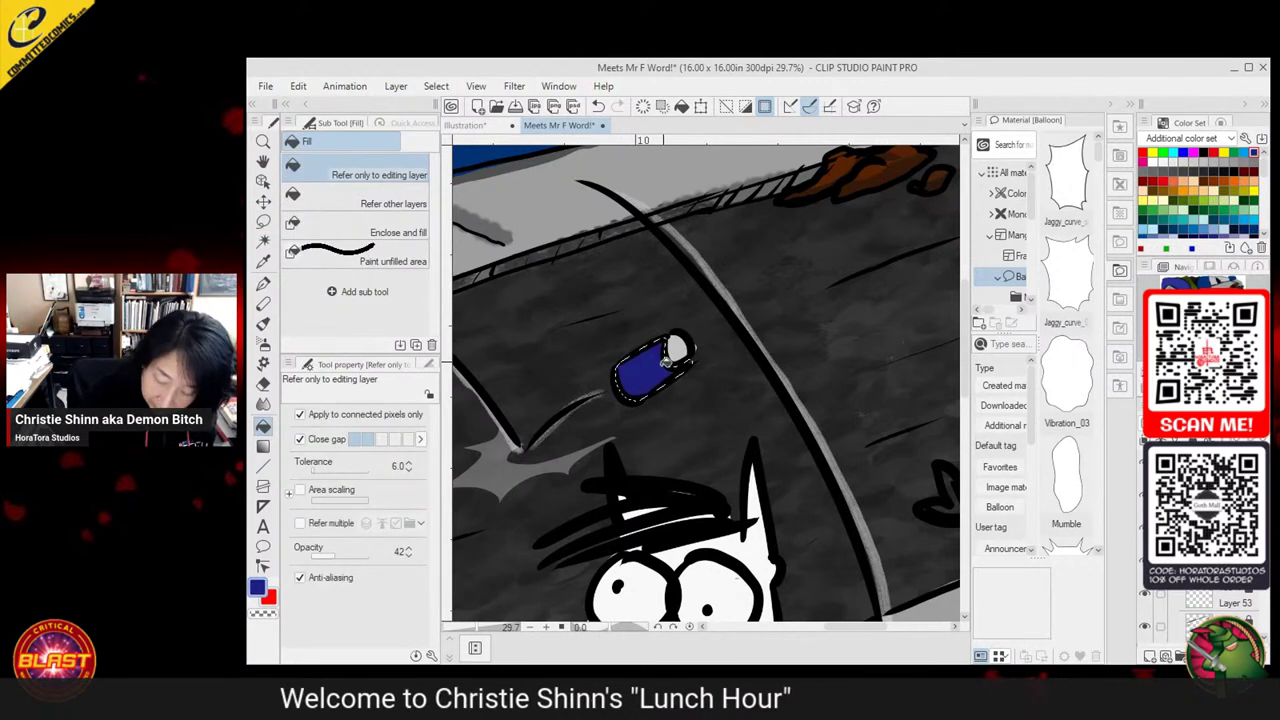
Lasso a strip along the upper side of the can's body and fill it with a lighter blue
key("m")
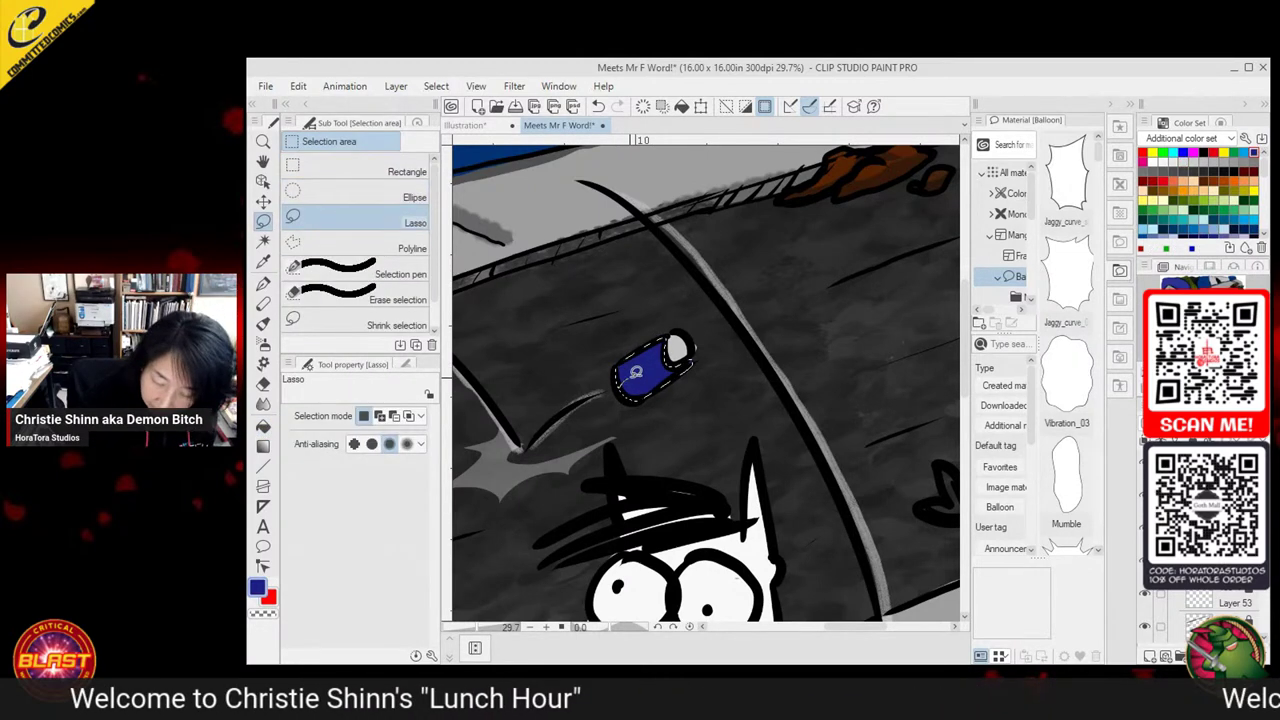
mouse_move(632, 377)
left_mouse_down()
mouse_move(663, 329)
mouse_move(664, 362)
mouse_move(622, 388)
left_mouse_up()
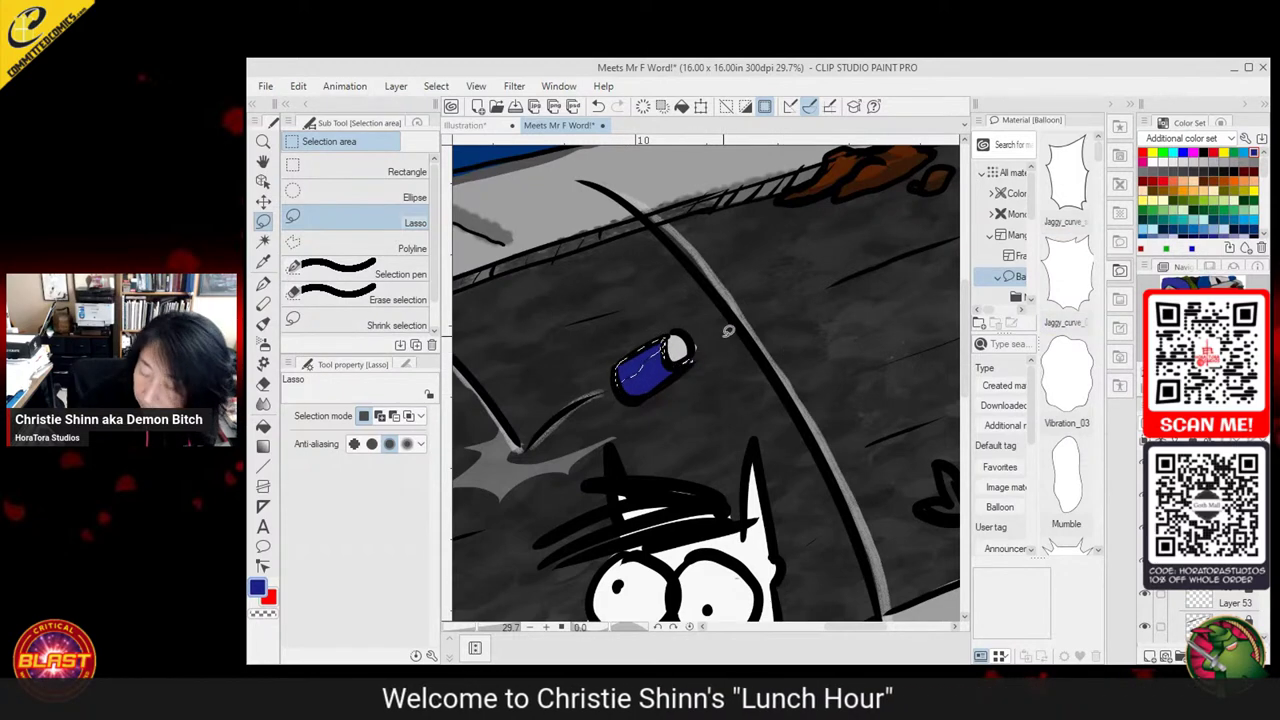
left_click(1214, 122)
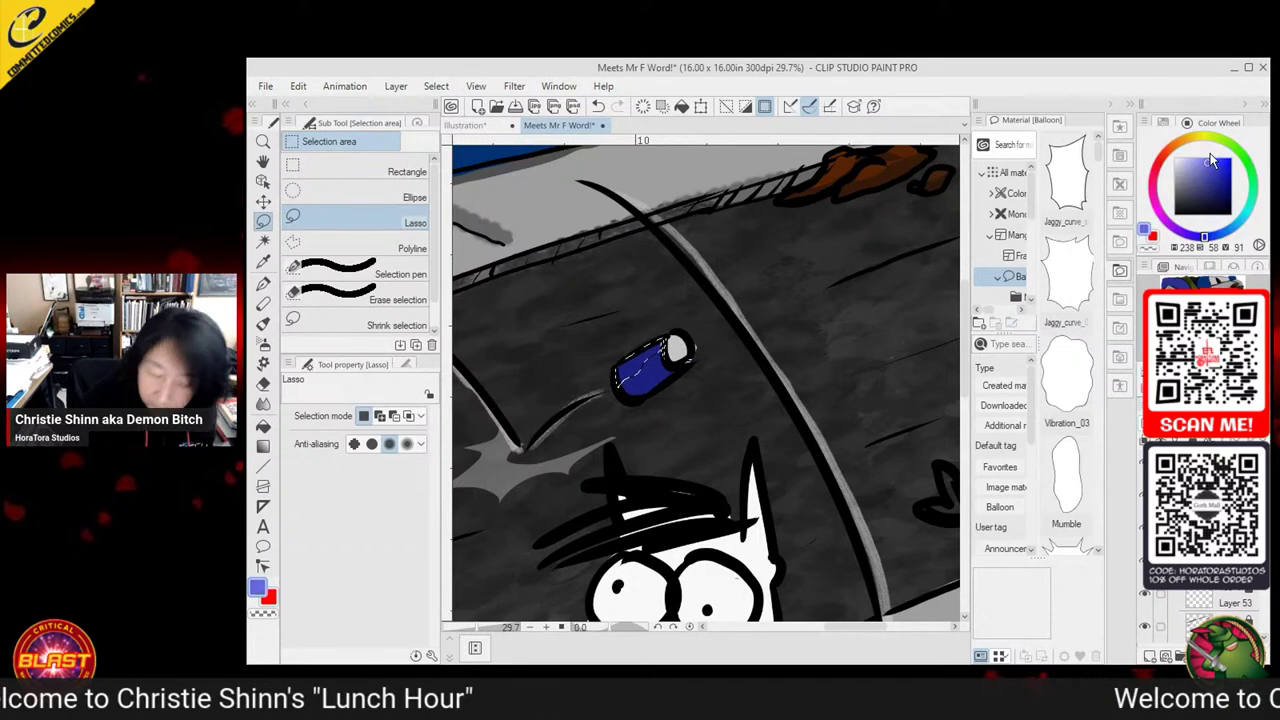
key("g")
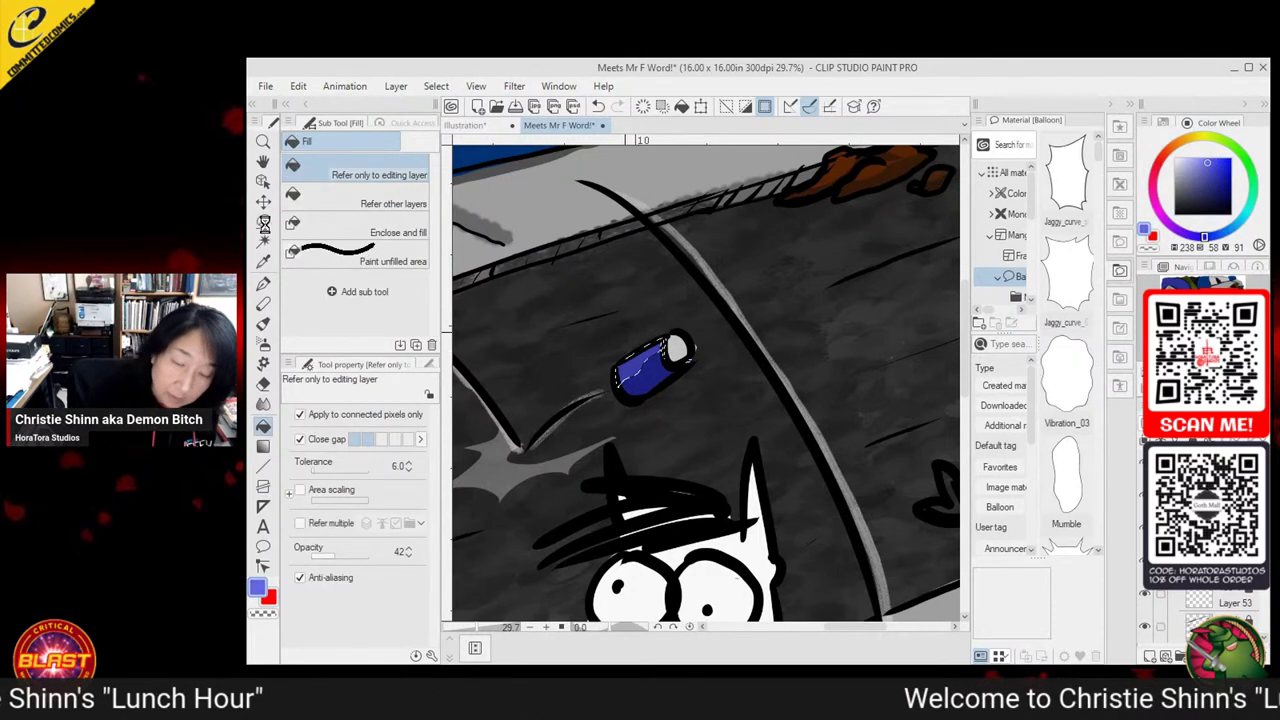
Lasso the flying squid-like creature over the road and fill it with purple
scroll(749, 478, "down", 5)
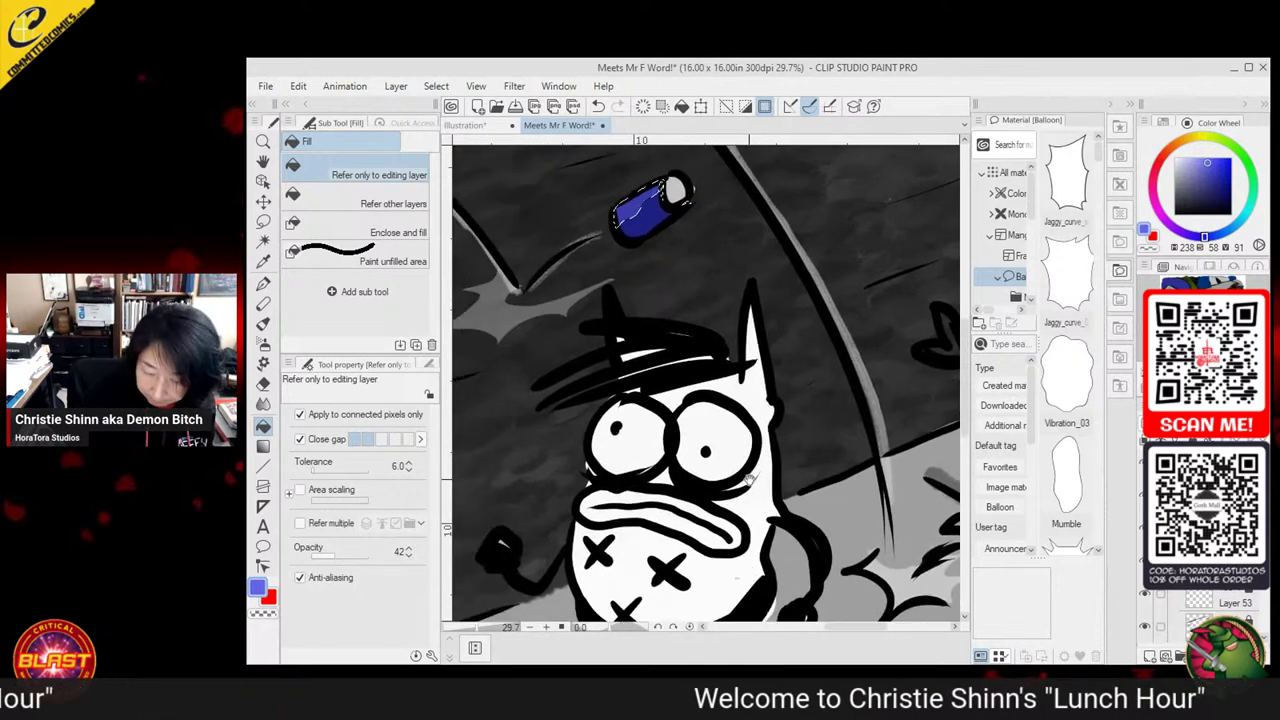
mouse_move(623, 542)
left_mouse_down()
mouse_move(736, 493)
mouse_move(751, 423)
mouse_move(822, 289)
left_mouse_up()
mouse_move(644, 362)
left_mouse_down()
mouse_move(681, 391)
mouse_move(756, 519)
left_mouse_up()
left_click(263, 223)
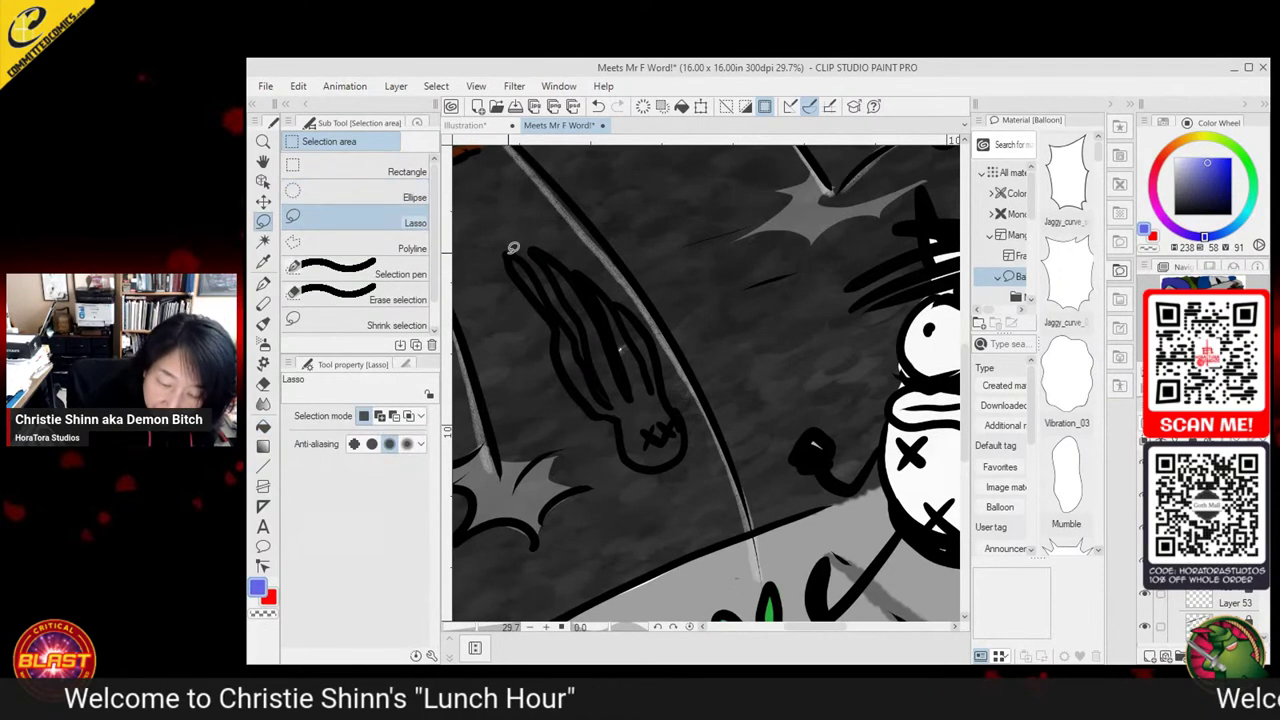
mouse_move(512, 248)
left_mouse_down()
mouse_move(555, 317)
mouse_move(576, 394)
mouse_move(618, 418)
mouse_move(633, 458)
mouse_move(651, 468)
mouse_move(680, 455)
mouse_move(688, 426)
mouse_move(654, 330)
mouse_move(541, 248)
left_mouse_up()
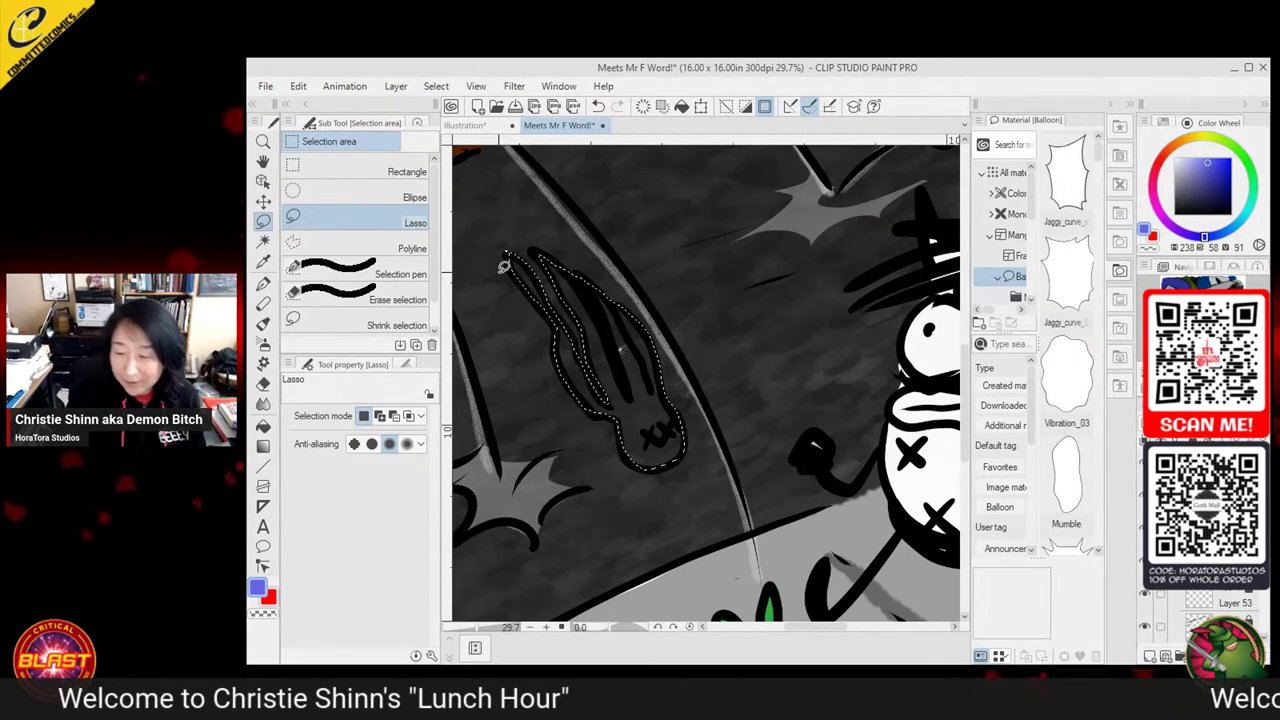
left_click(1164, 122)
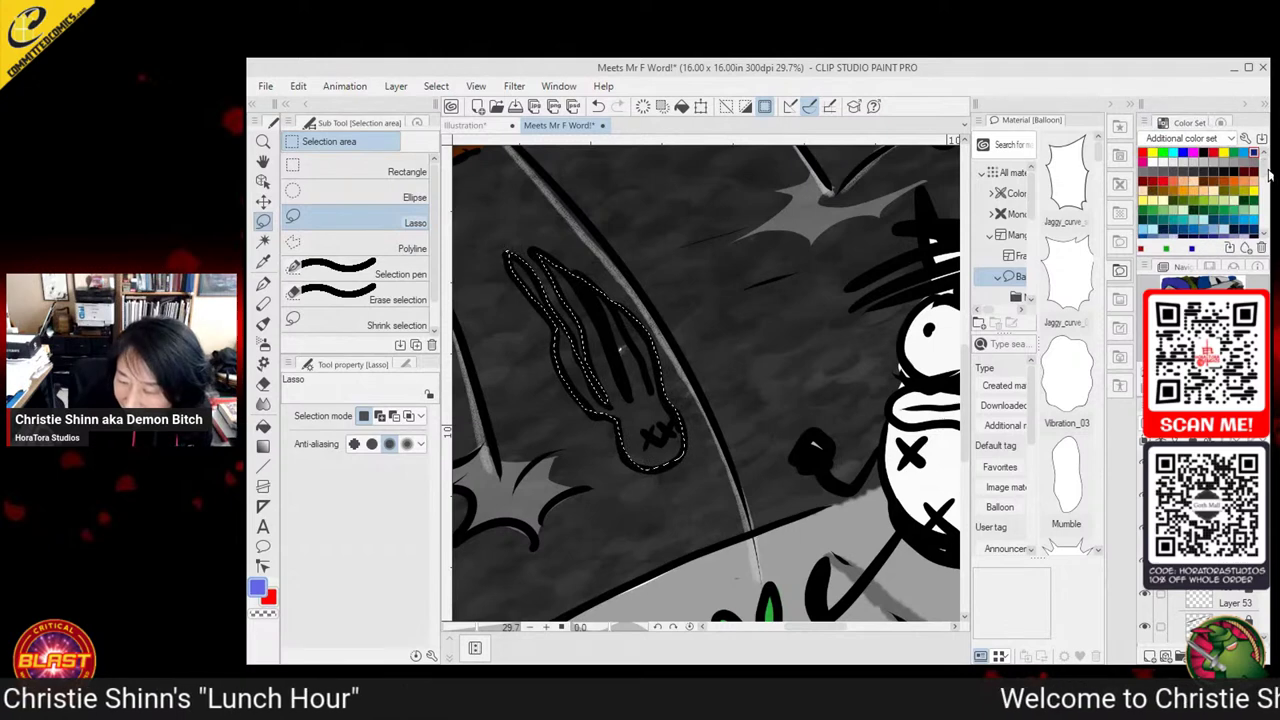
scroll(1262, 200, "down", 3)
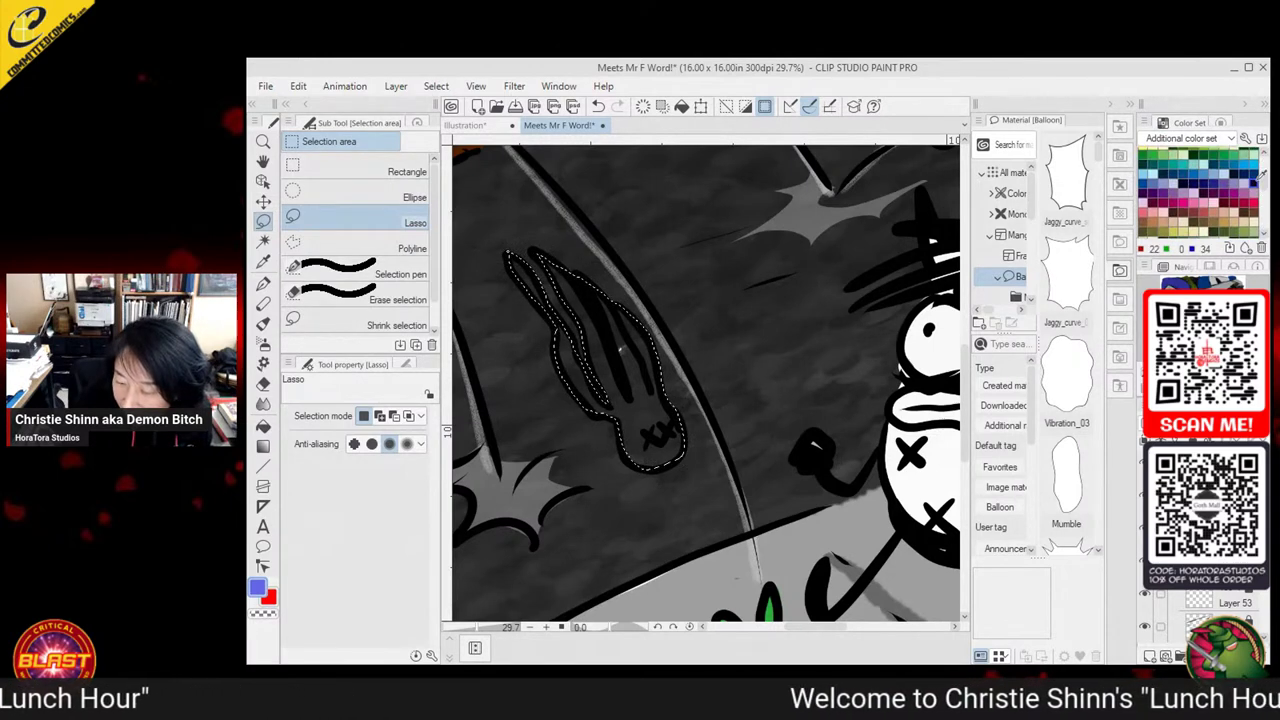
left_click(1226, 190)
key("g")
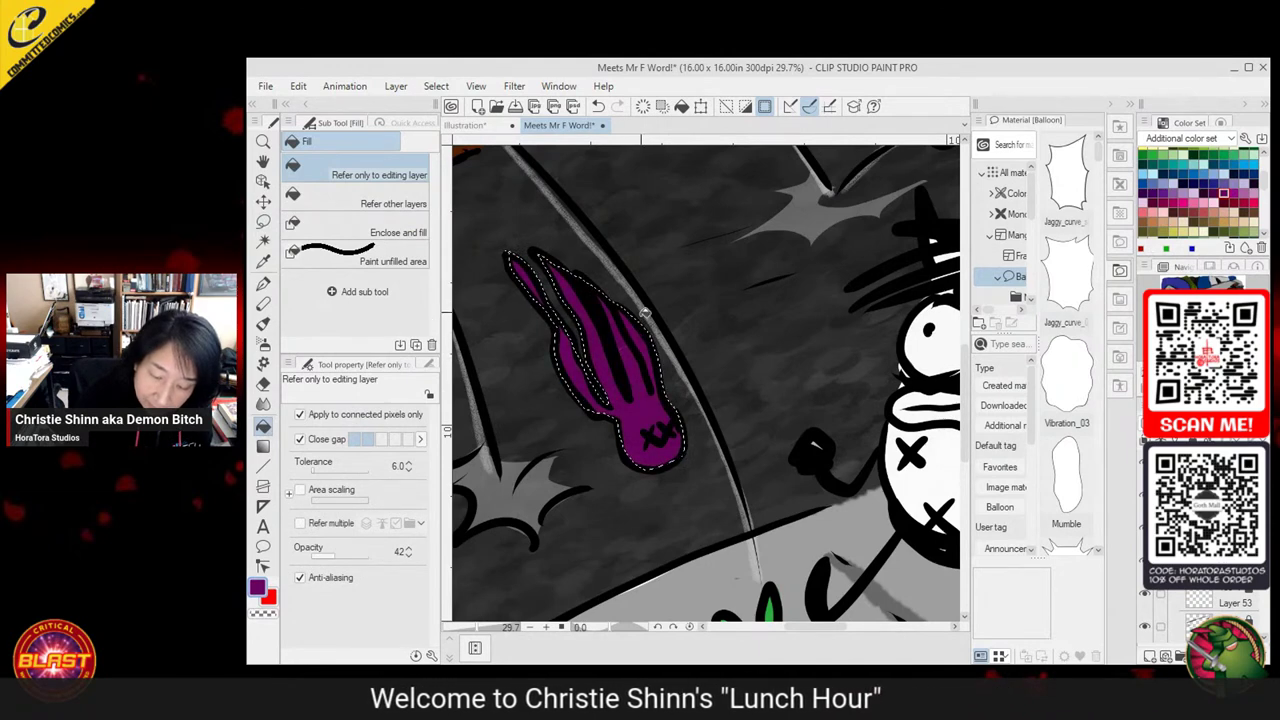
Shade the purple creature's tentacles and lower head edge in dark maroon with the G-pen at size 10
left_click(264, 283)
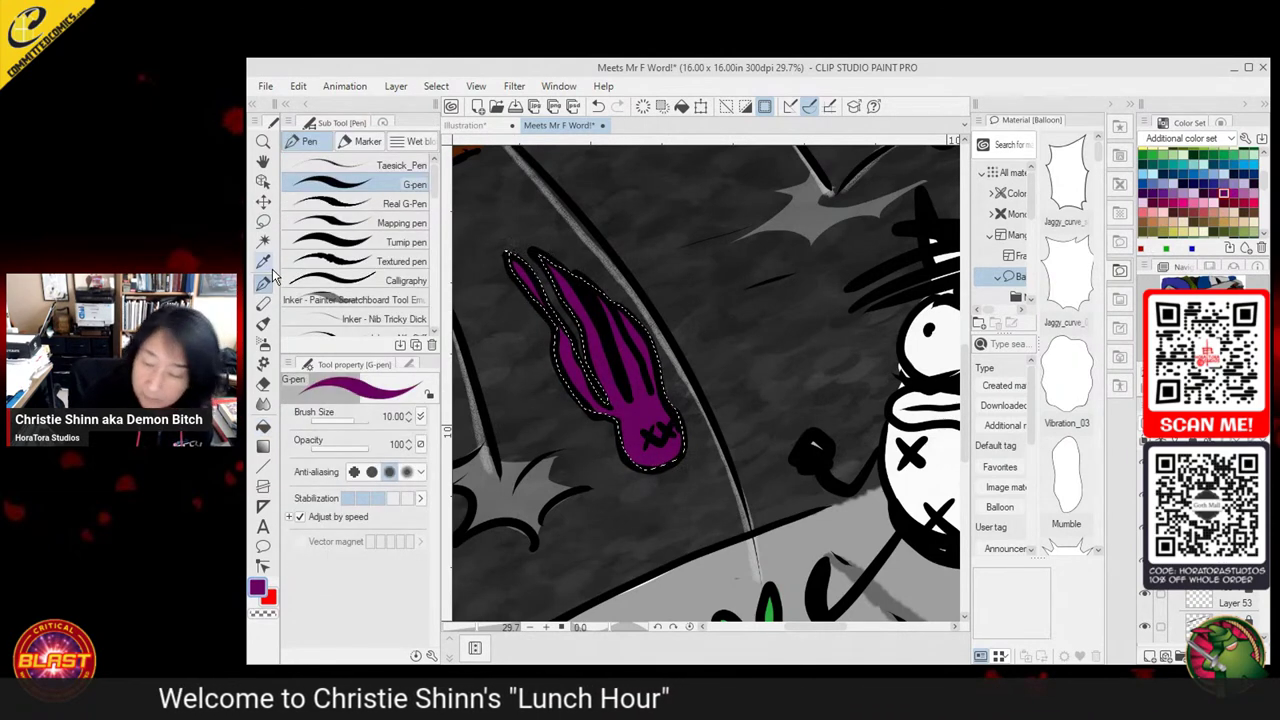
left_click(1217, 188)
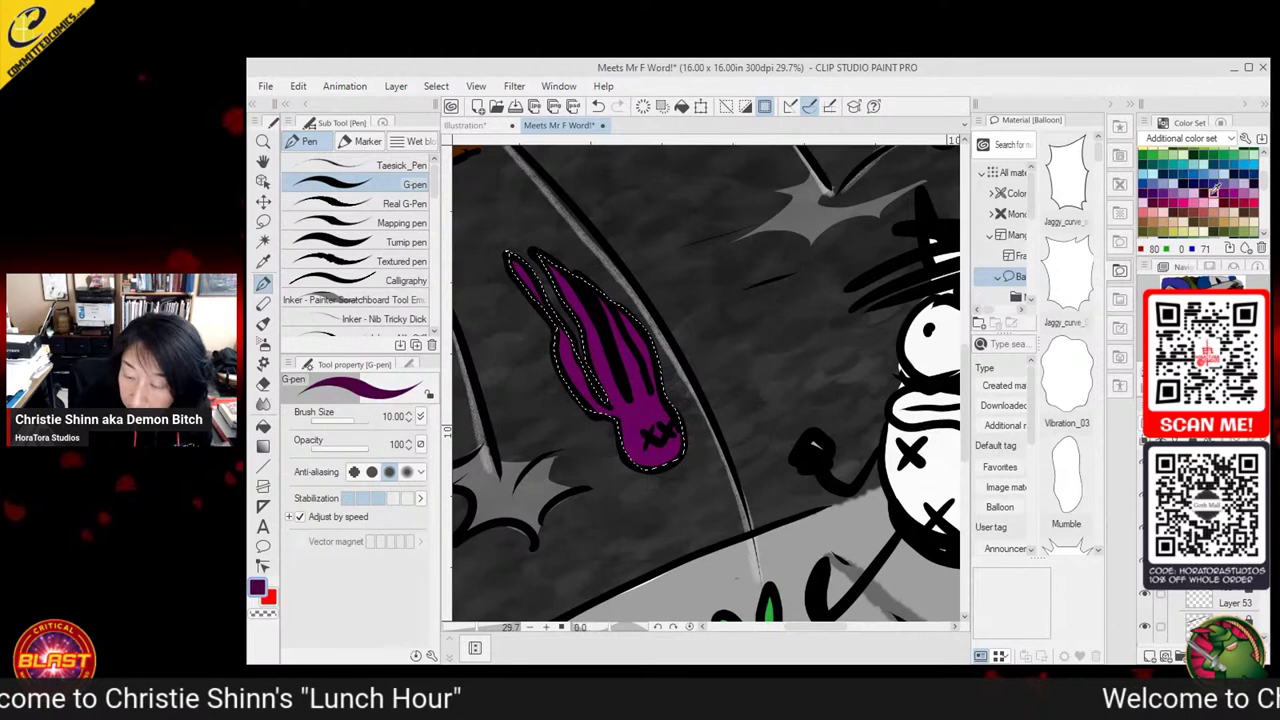
left_click(1224, 202)
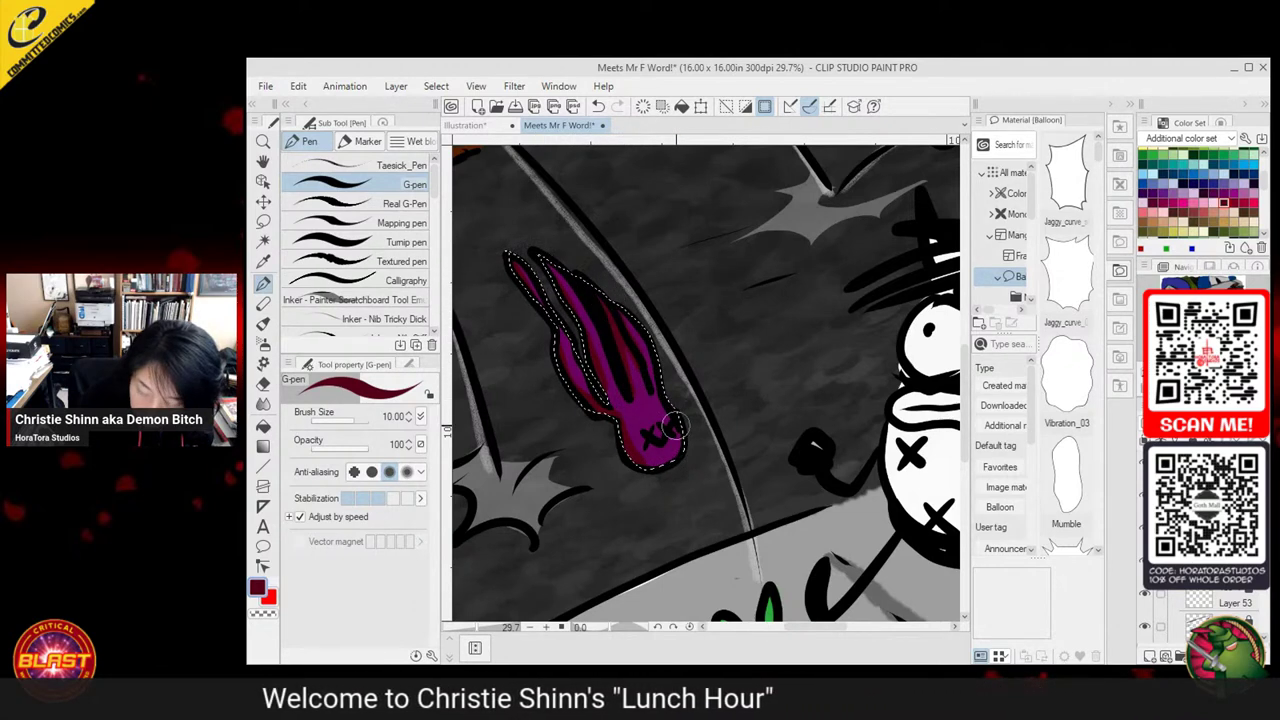
mouse_move(648, 467)
left_mouse_down()
mouse_move(626, 432)
mouse_move(650, 462)
left_mouse_up()
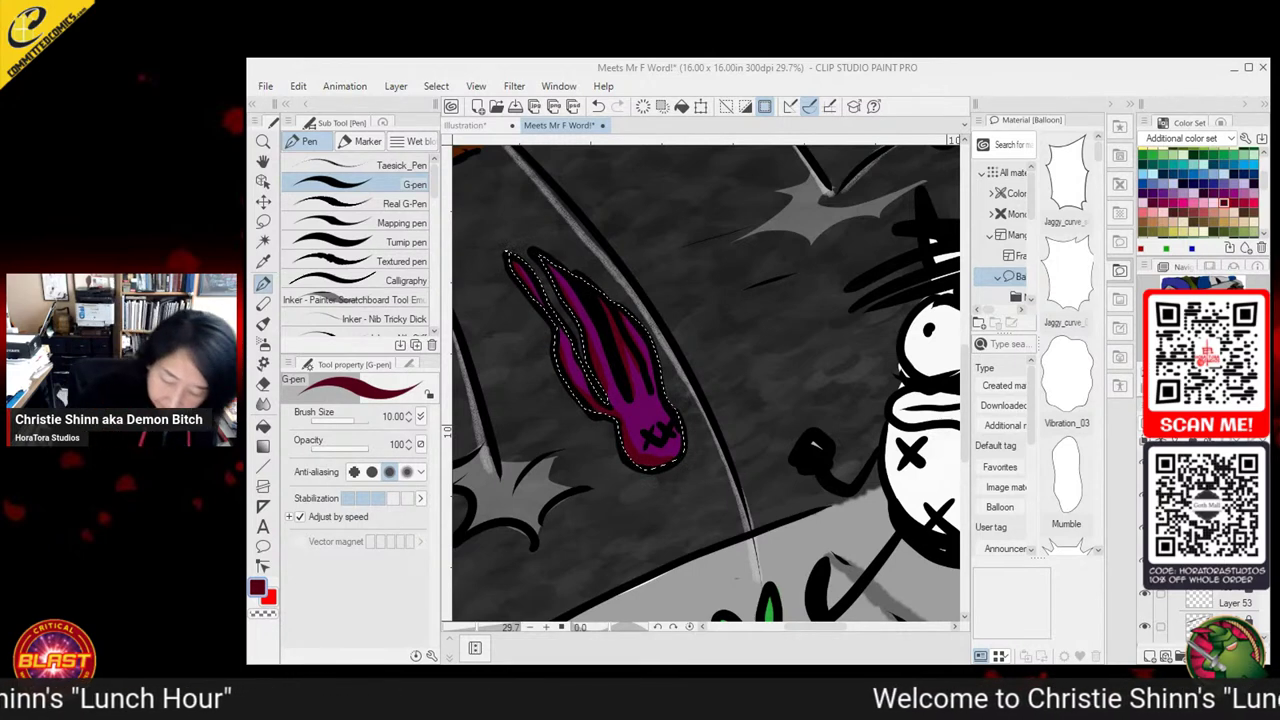
Sample the pavement grey, deselect the purple creature, and touch up the pavement edge below it with the G-pen
left_click(263, 261)
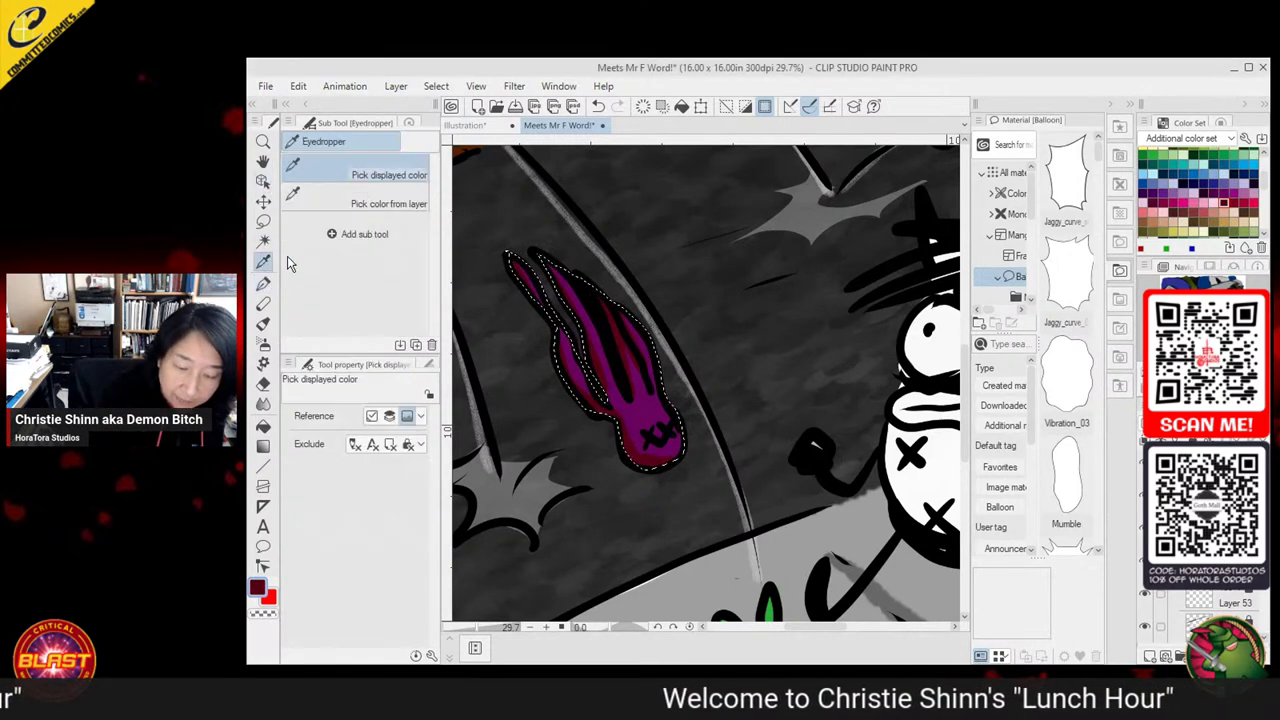
key("p")
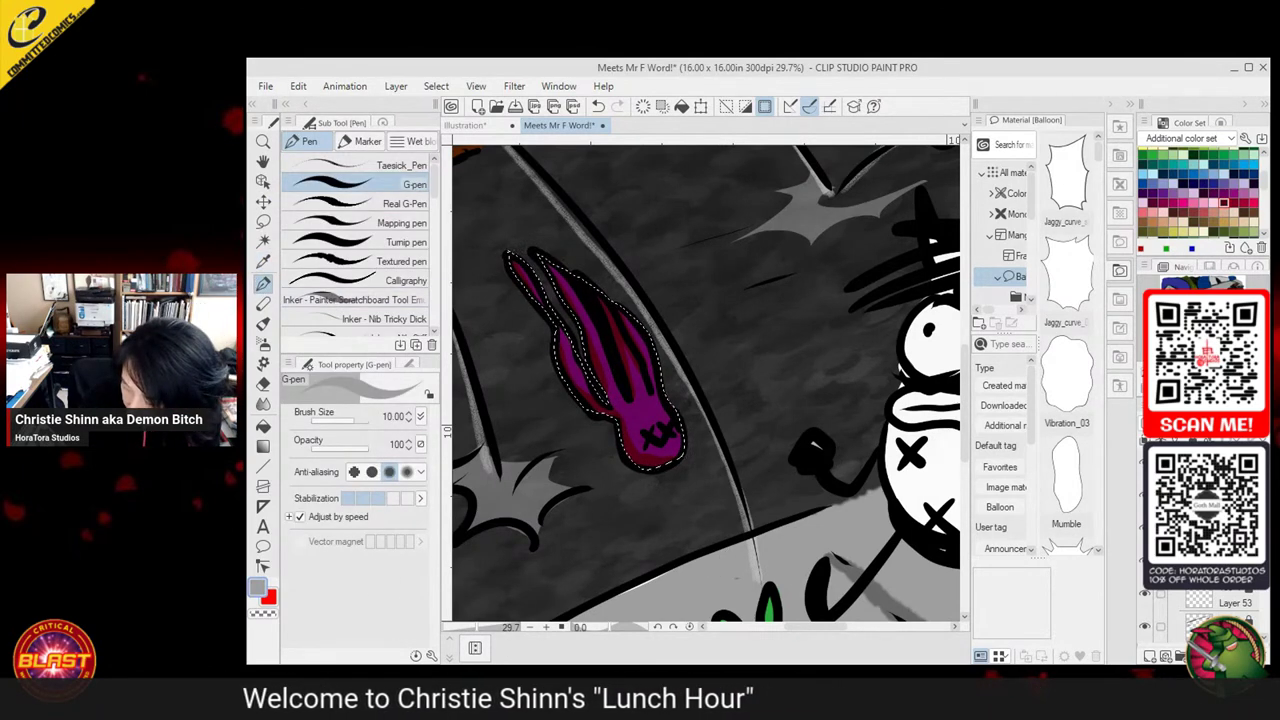
scroll(1200, 610, "down", 5)
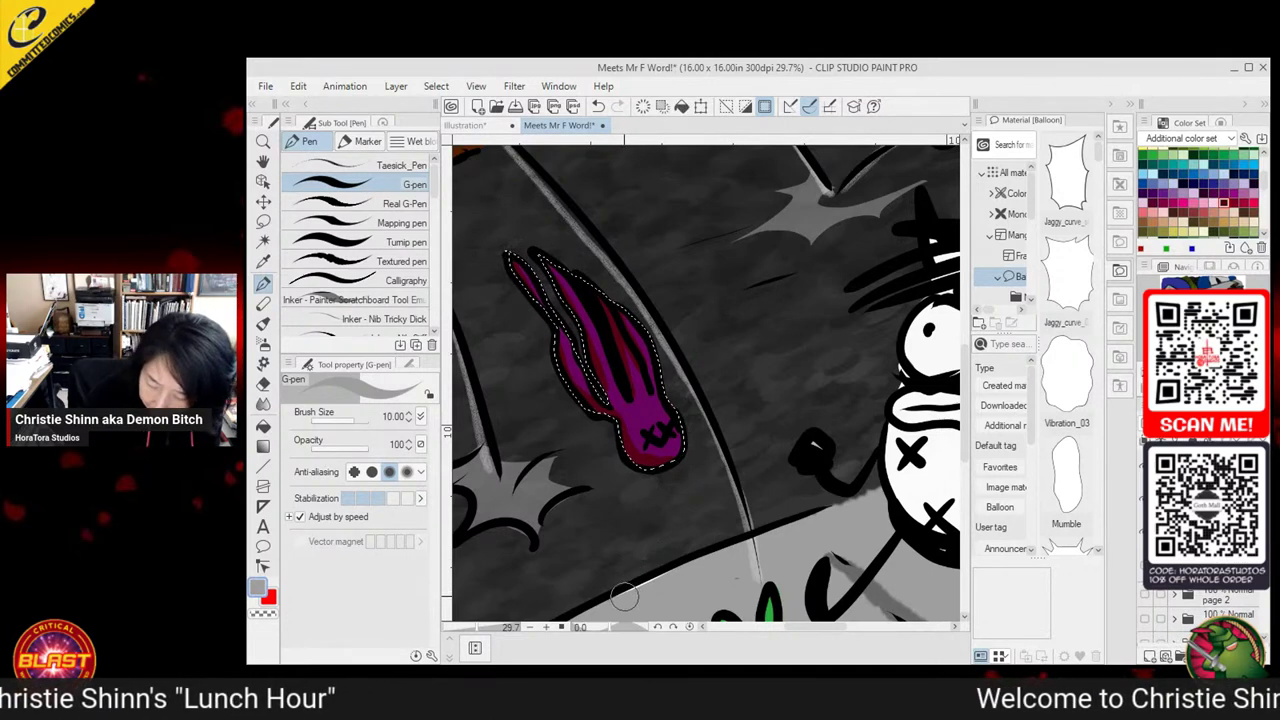
left_click(264, 221)
left_click(524, 276)
left_click(264, 283)
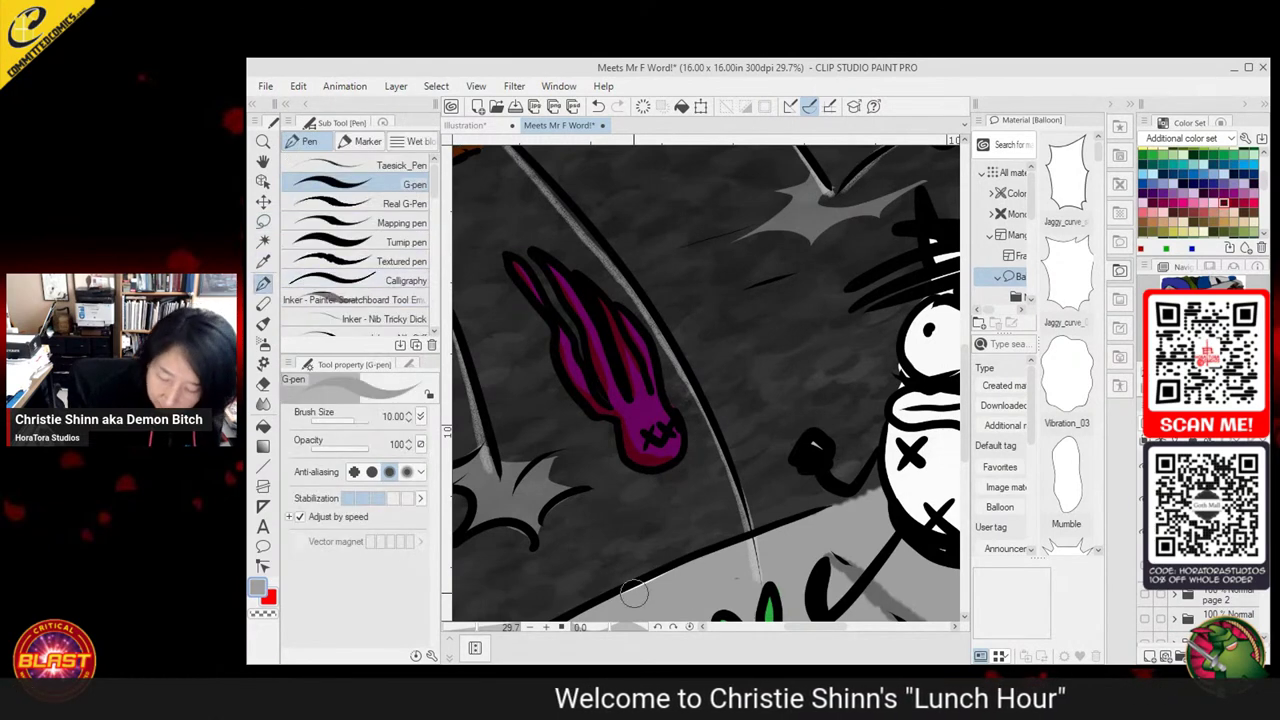
Lasso the fish skeleton's tail, fins and head beside the runner and fill them with blue
left_click(263, 141)
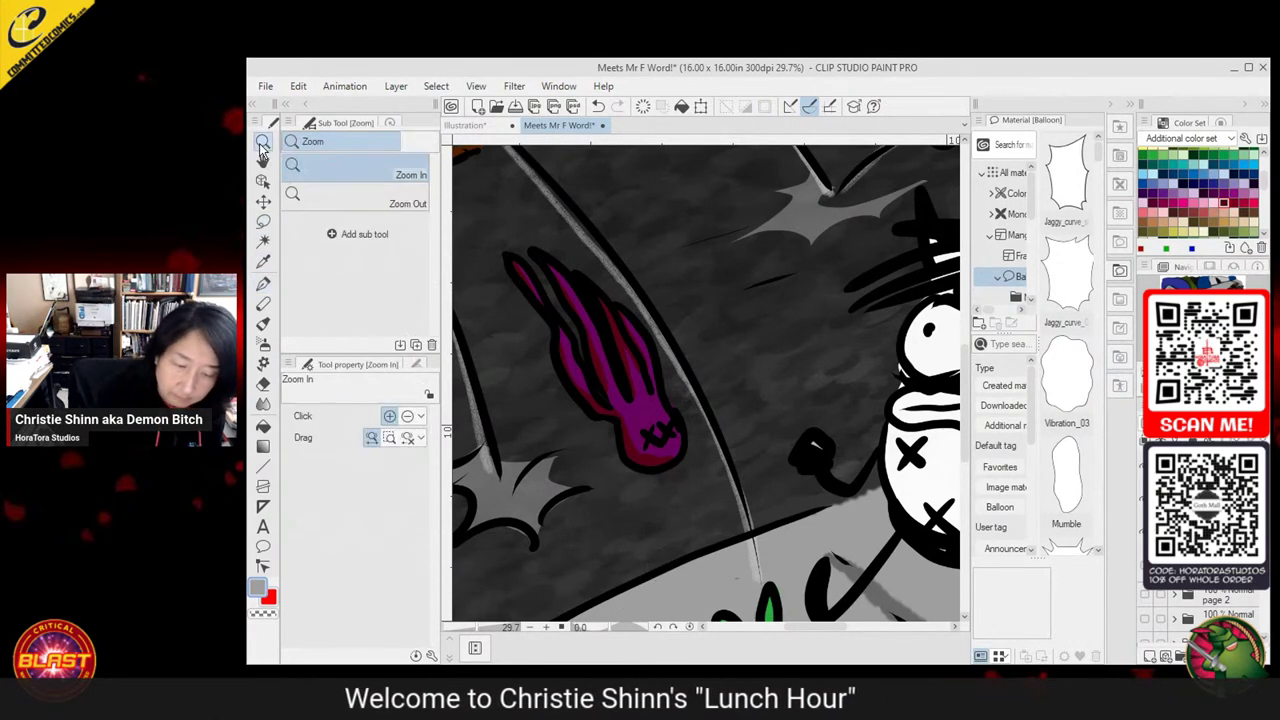
left_click_drag(652, 424, 500, 424)
left_click_drag(896, 473, 746, 511)
scroll(865, 476, "up", 3)
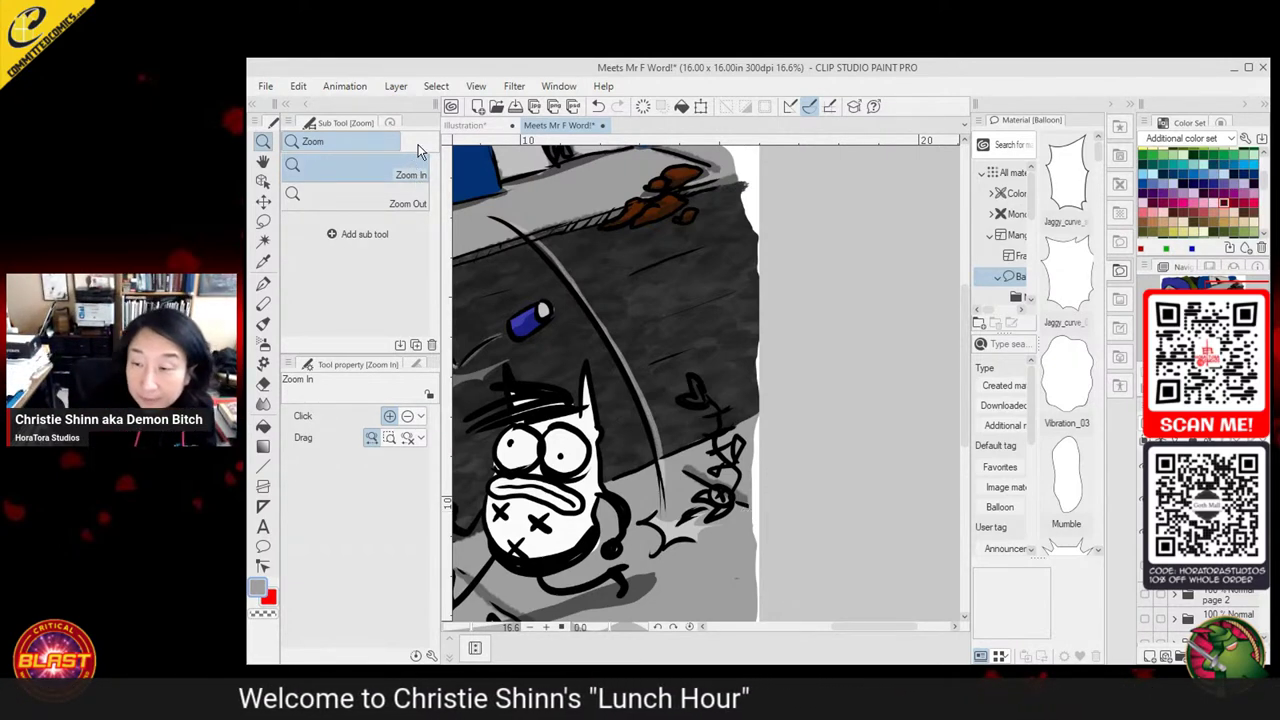
left_click(265, 221)
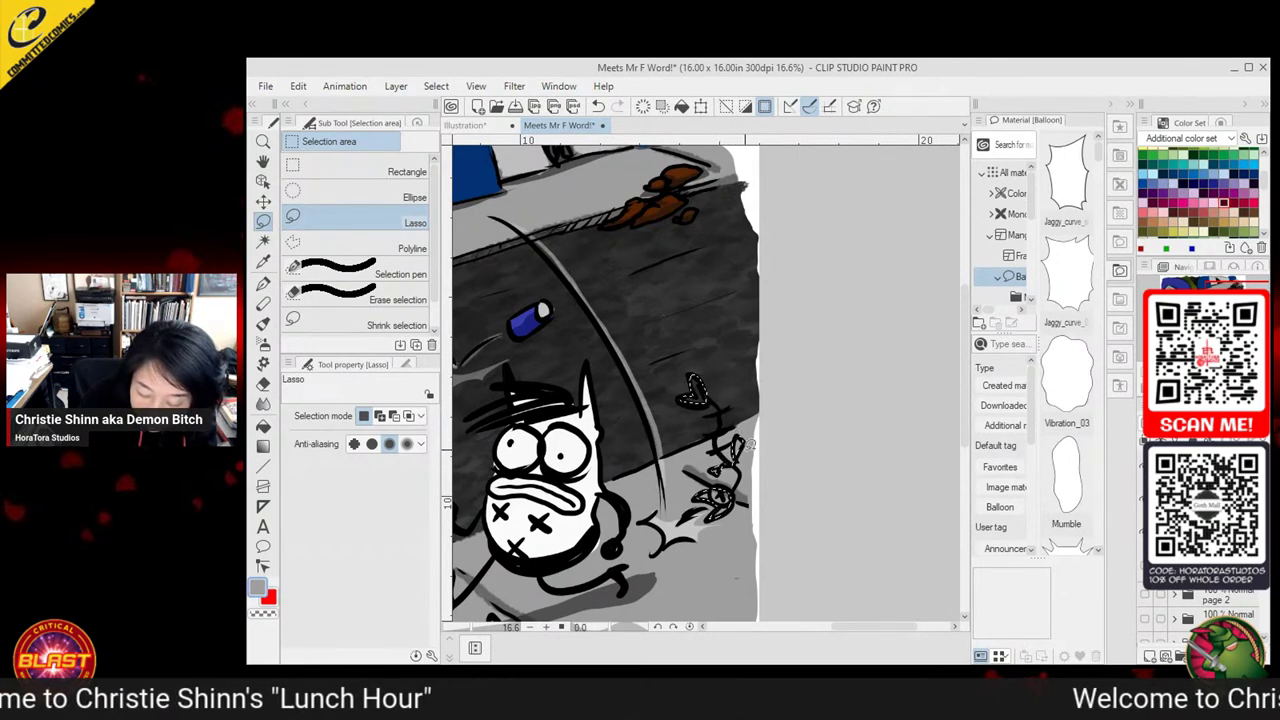
left_click(263, 425)
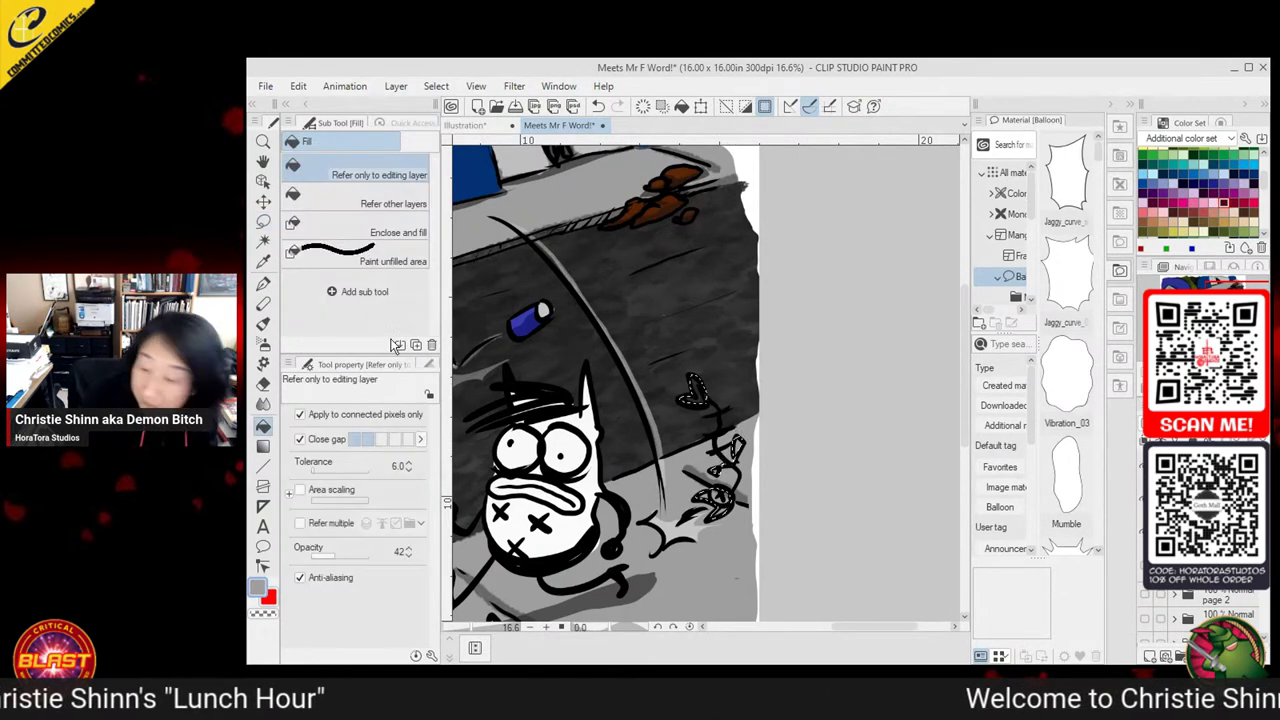
left_click(1237, 168)
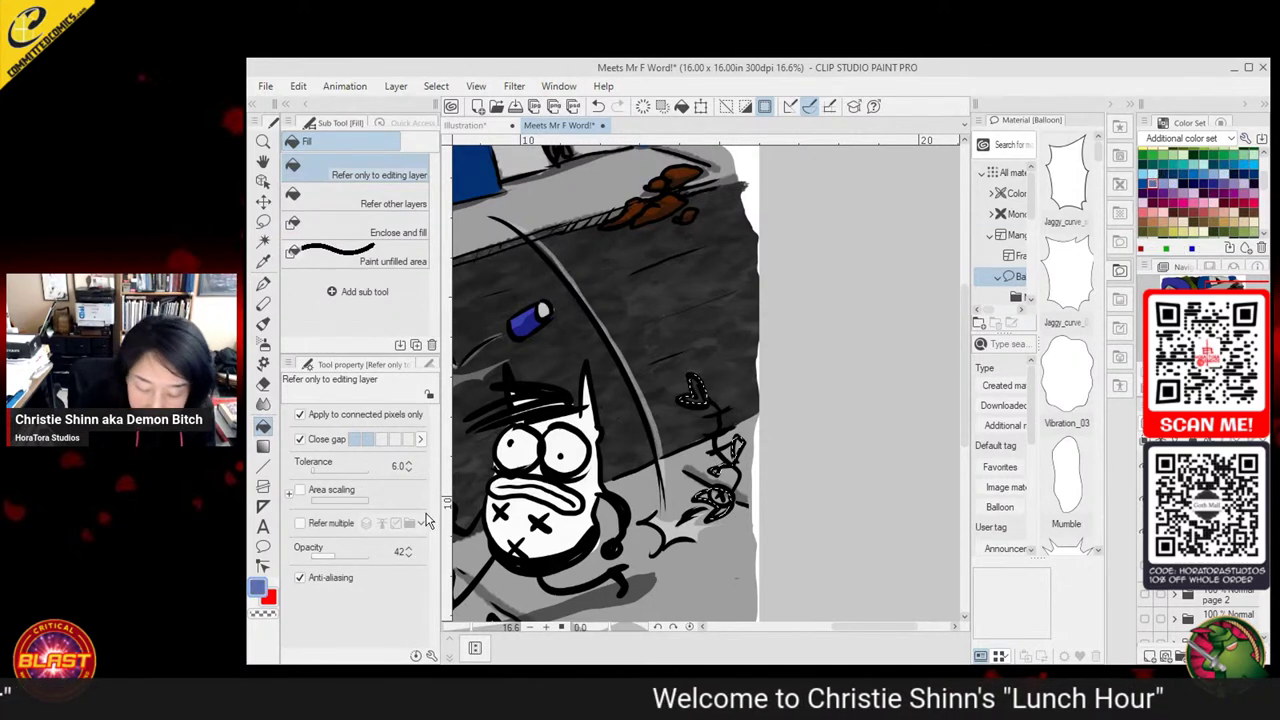
left_click(717, 503)
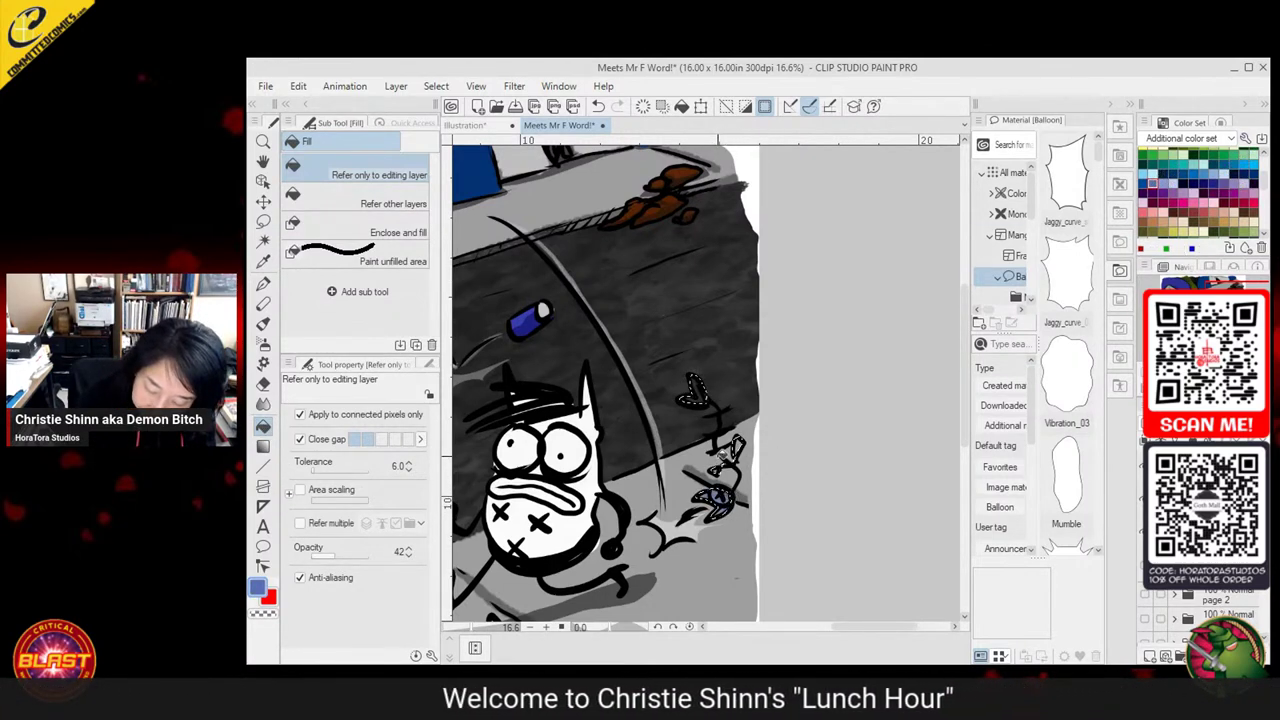
left_click(735, 445)
left_click(692, 390)
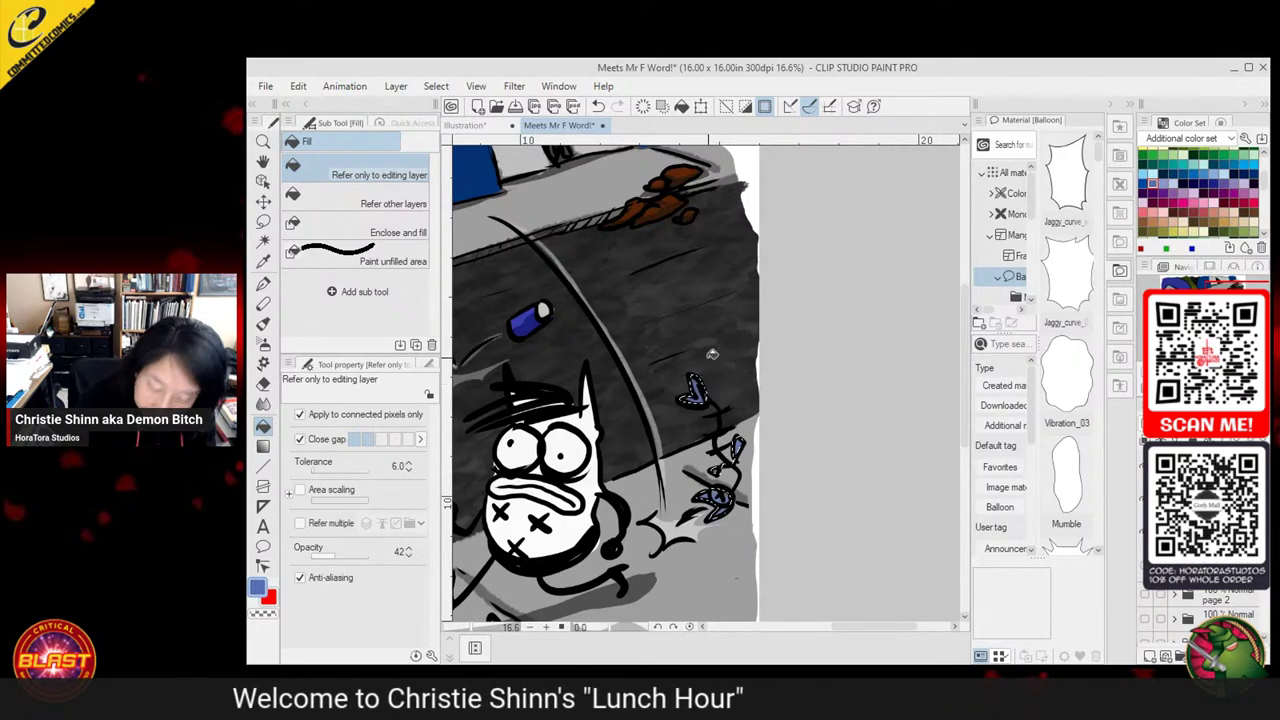
key("m")
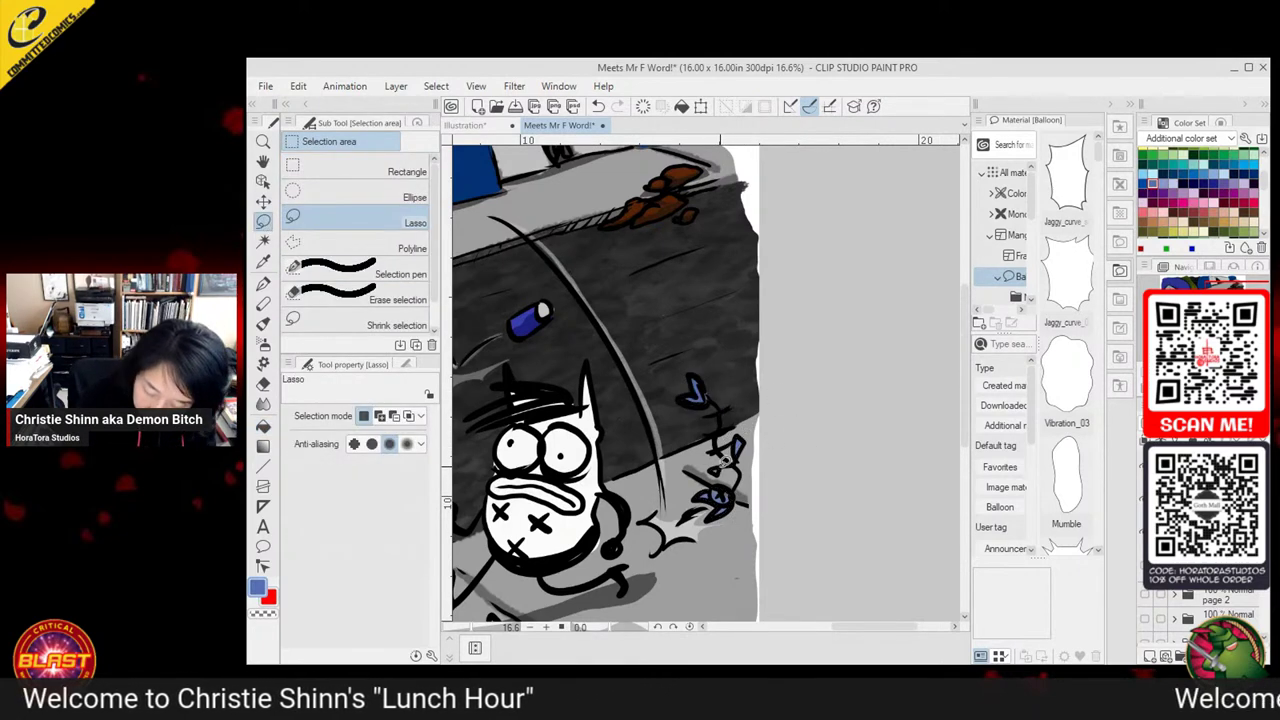
key("g")
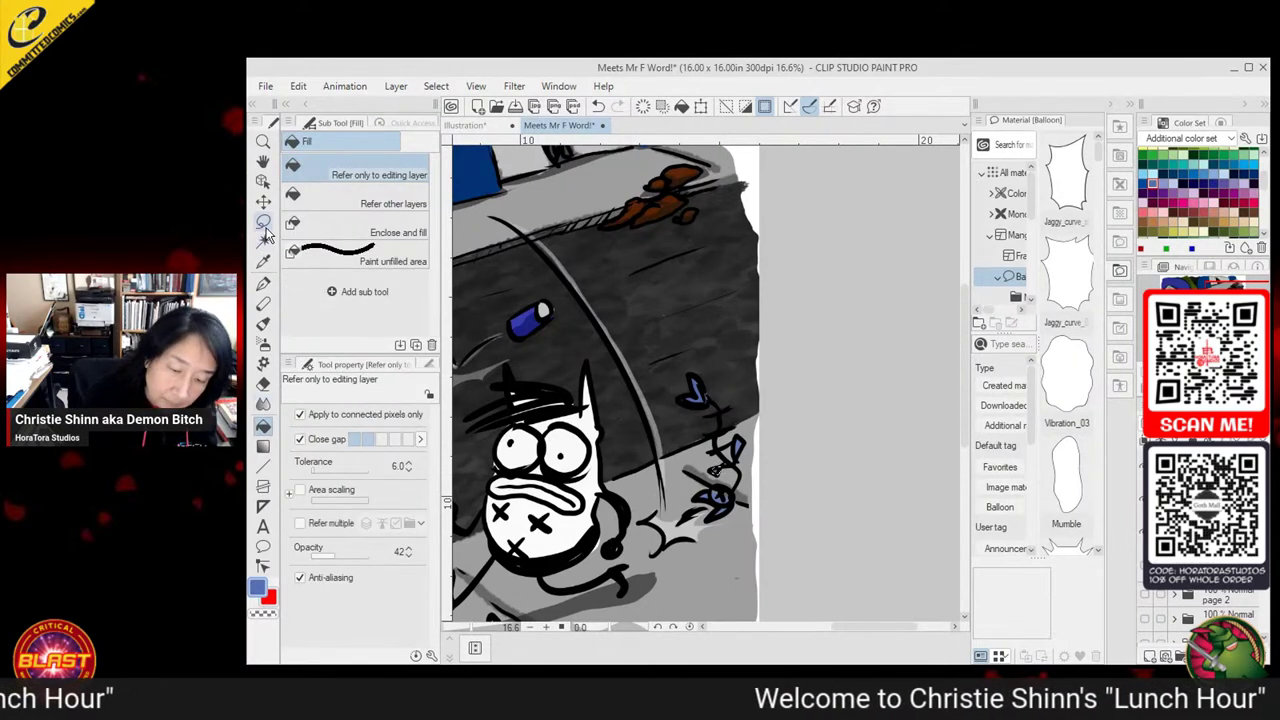
Lasso the round area around the fish skeleton's X eye, fill it with pale yellow, and save the illustration
key("m")
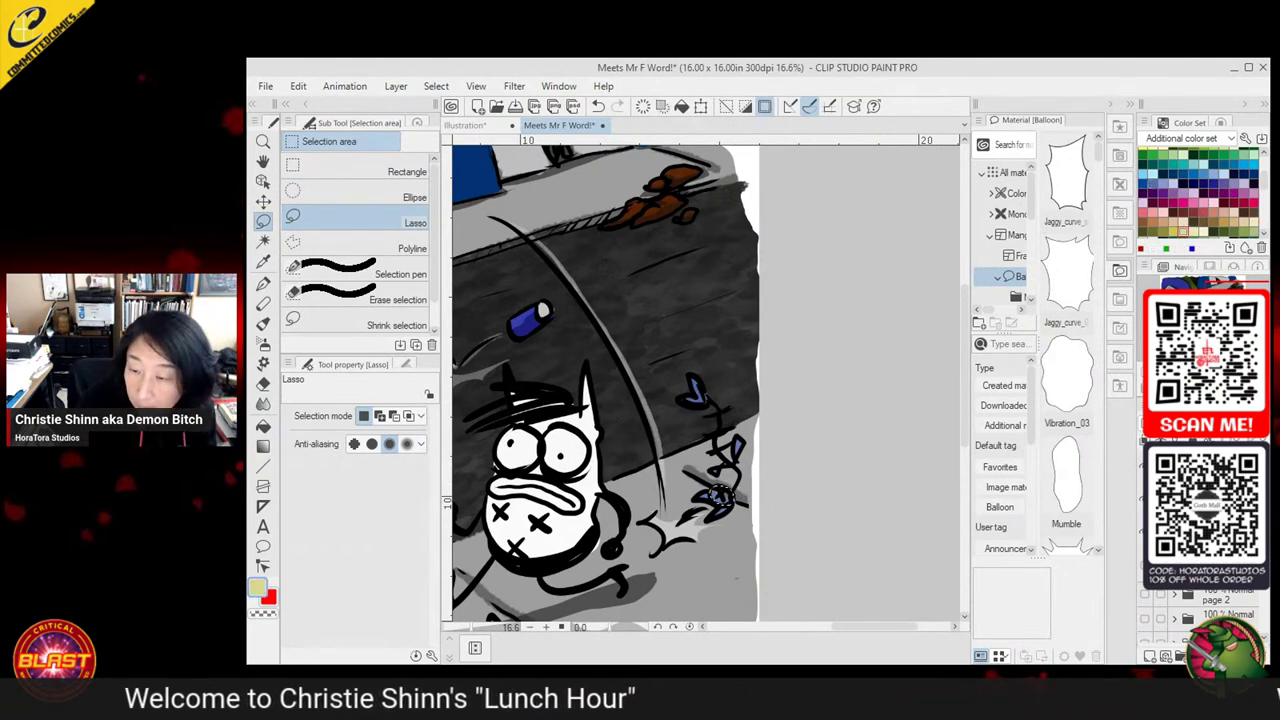
key("g")
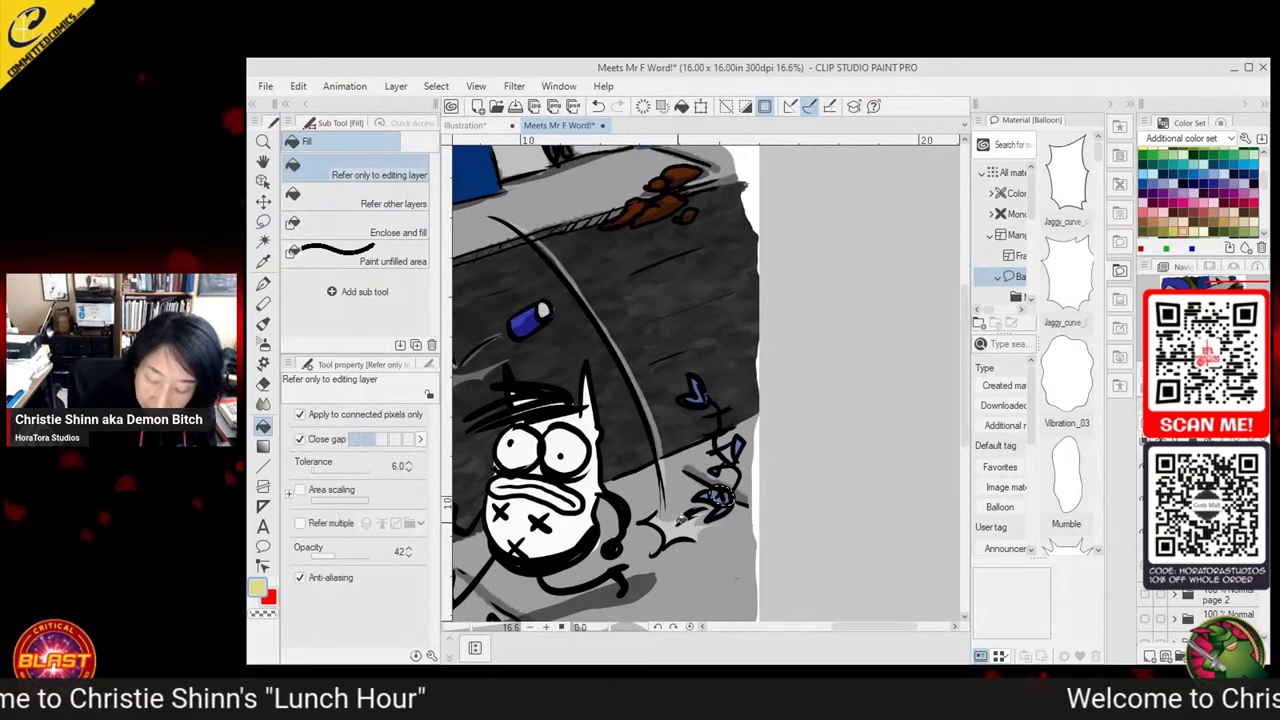
left_click(726, 494)
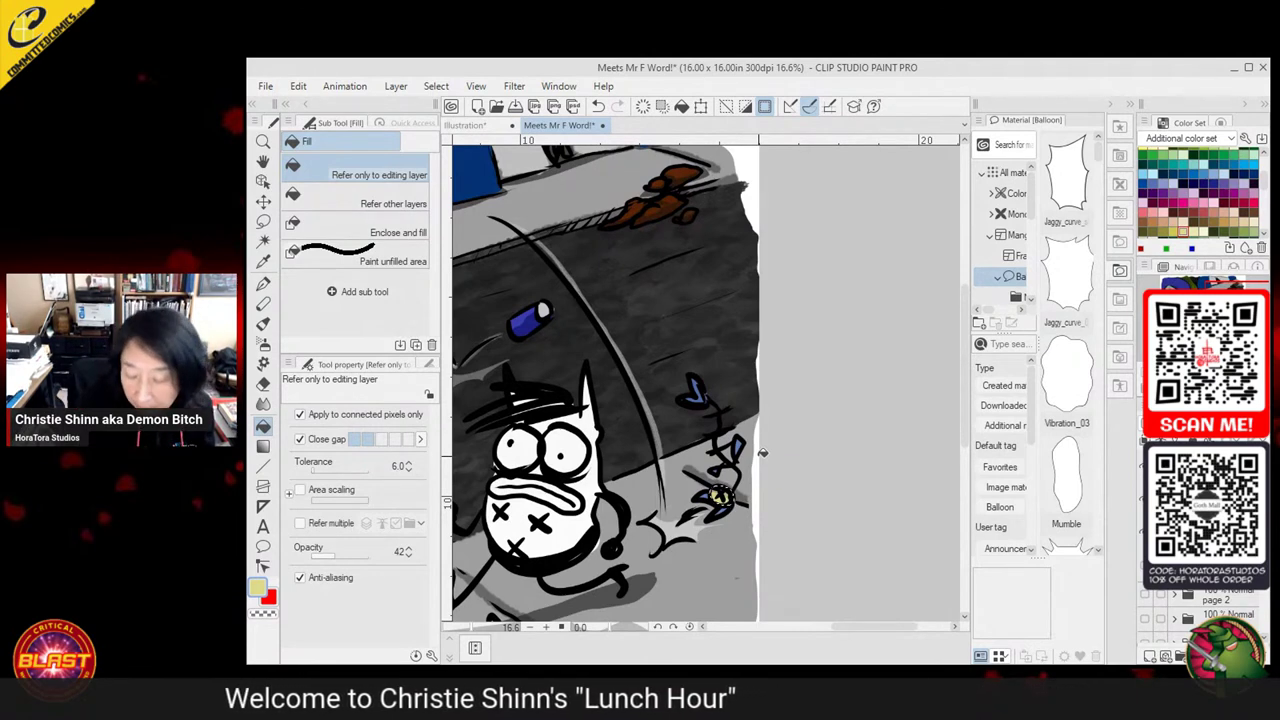
mouse_move(965, 411)
left_mouse_down()
mouse_move(966, 443)
mouse_move(967, 379)
mouse_move(968, 425)
left_mouse_up()
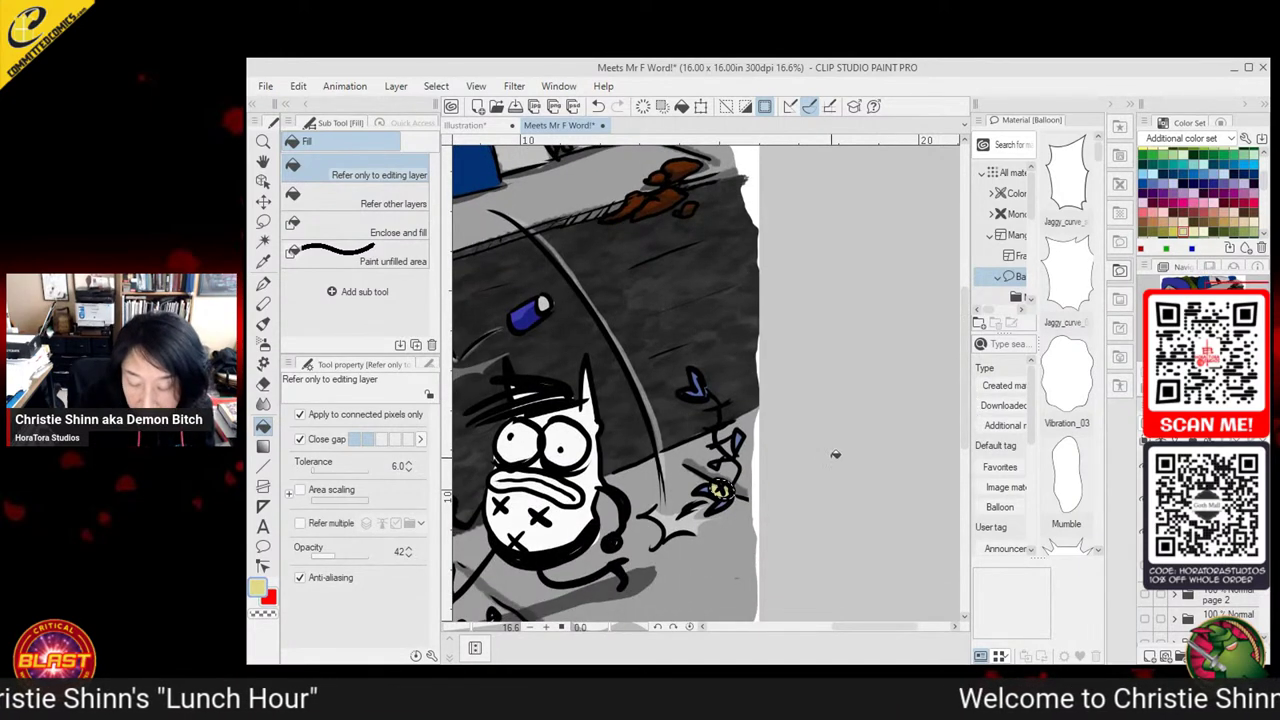
key("m")
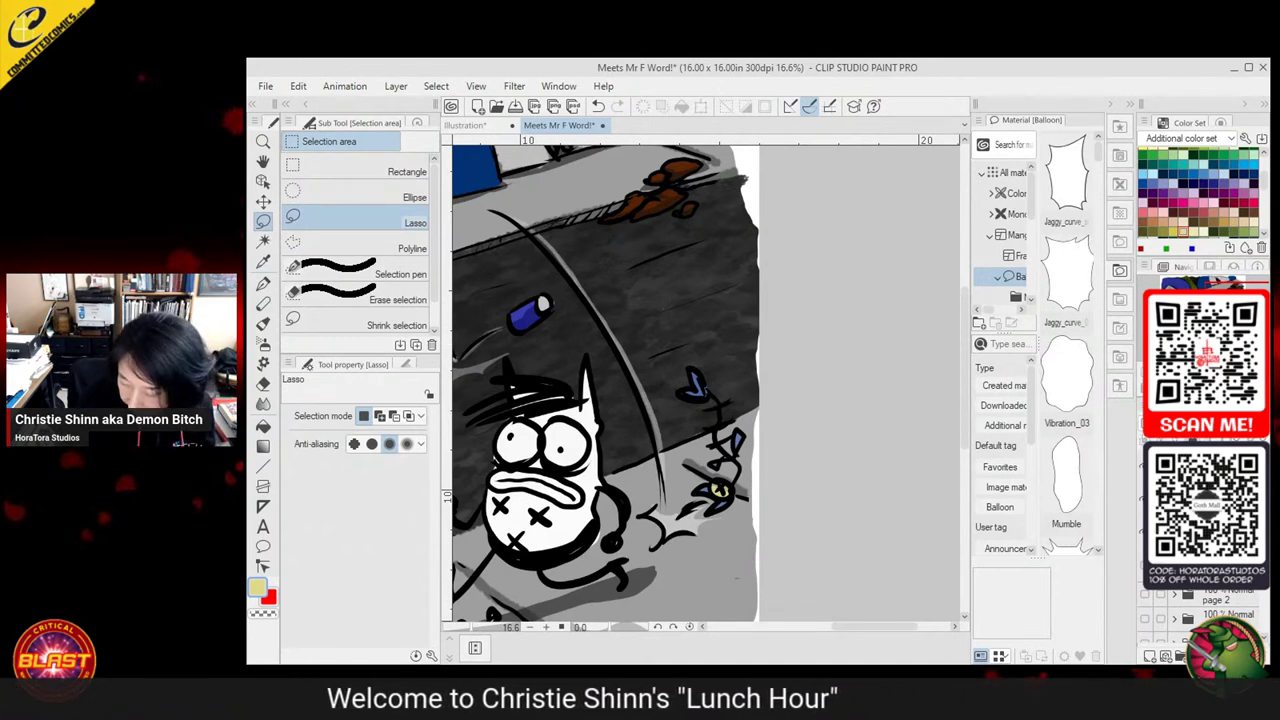
key("ctrl+s")
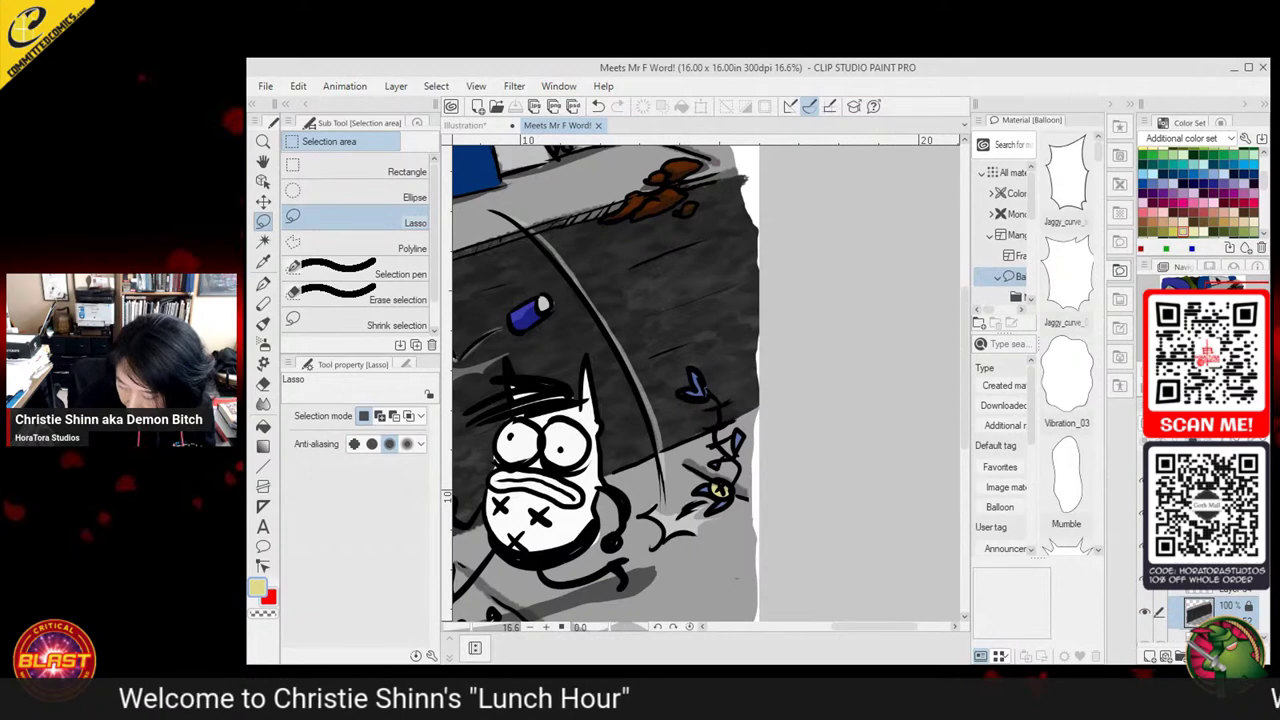
Sample the motion line's grey and add highlights along the fish skeleton's spine with the Textured pen at size 17
left_click(1231, 597)
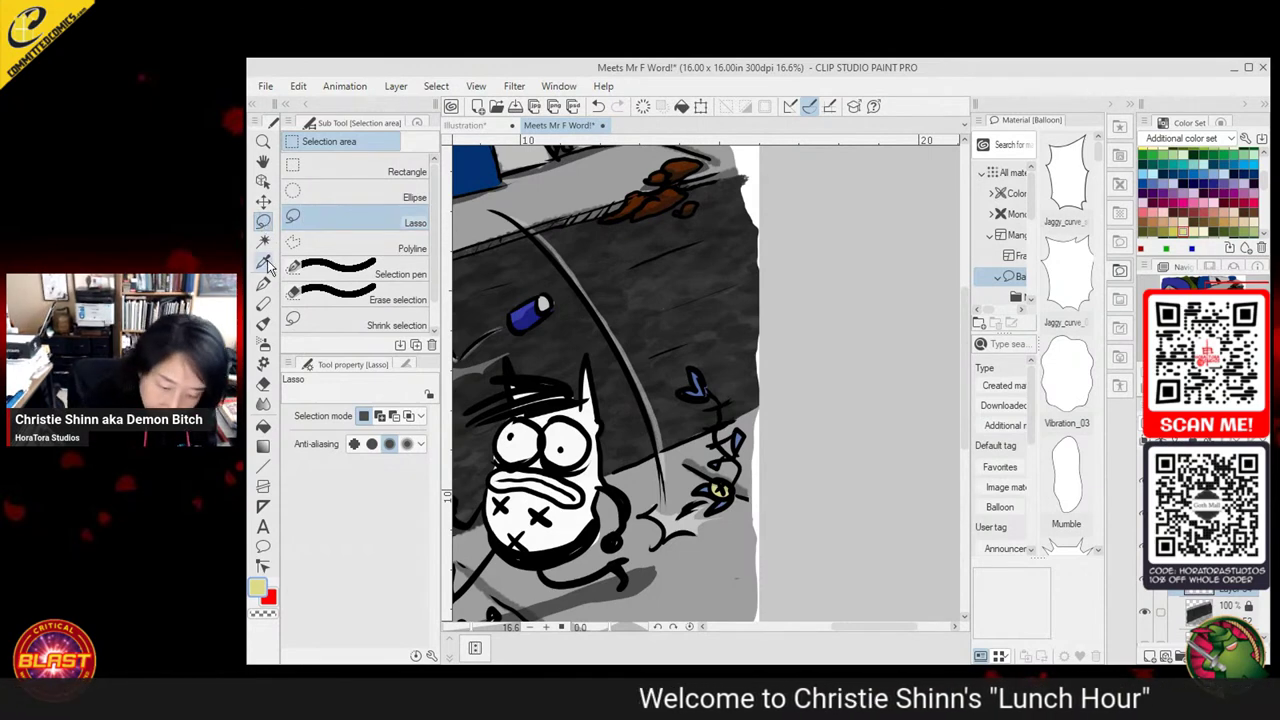
key("i")
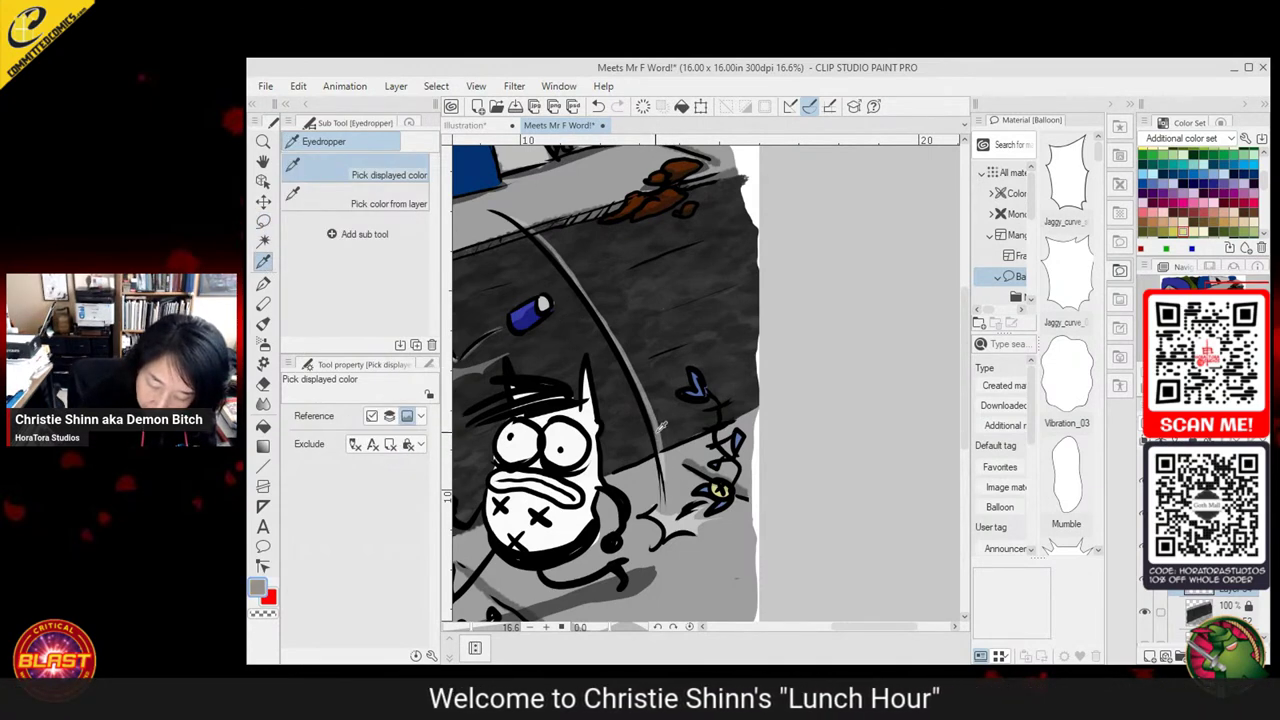
left_click(263, 285)
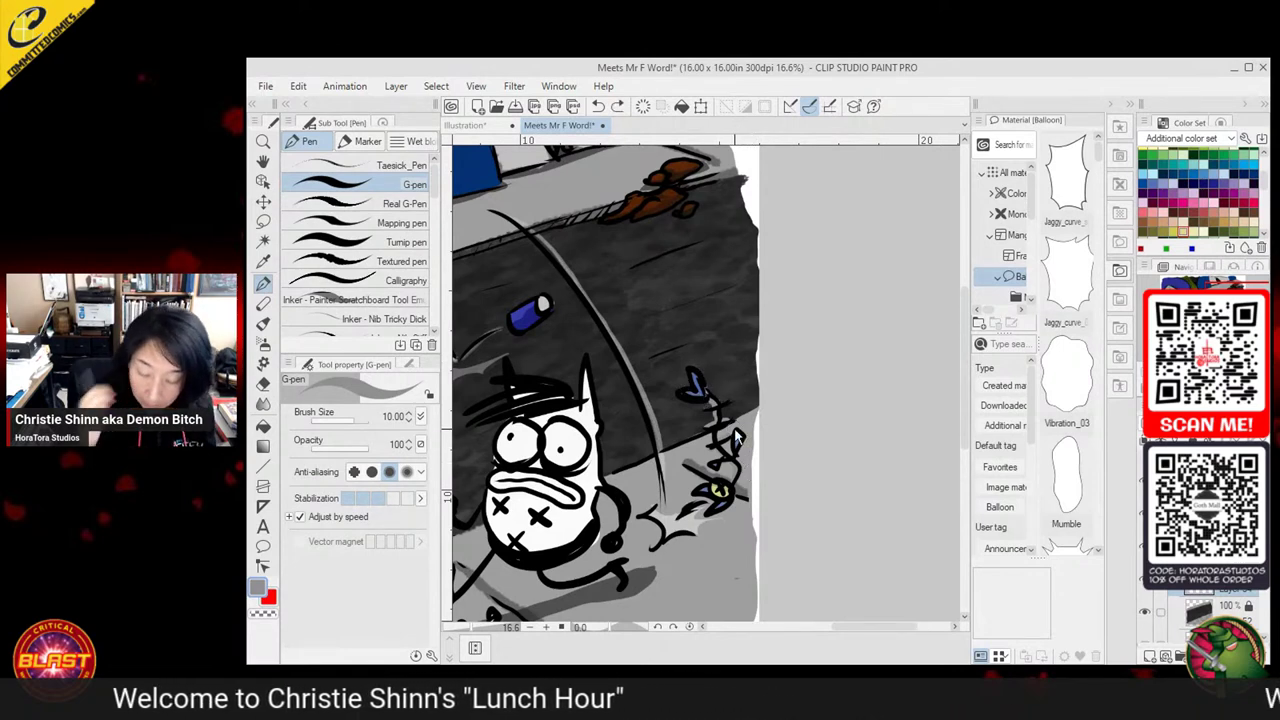
left_click(737, 441)
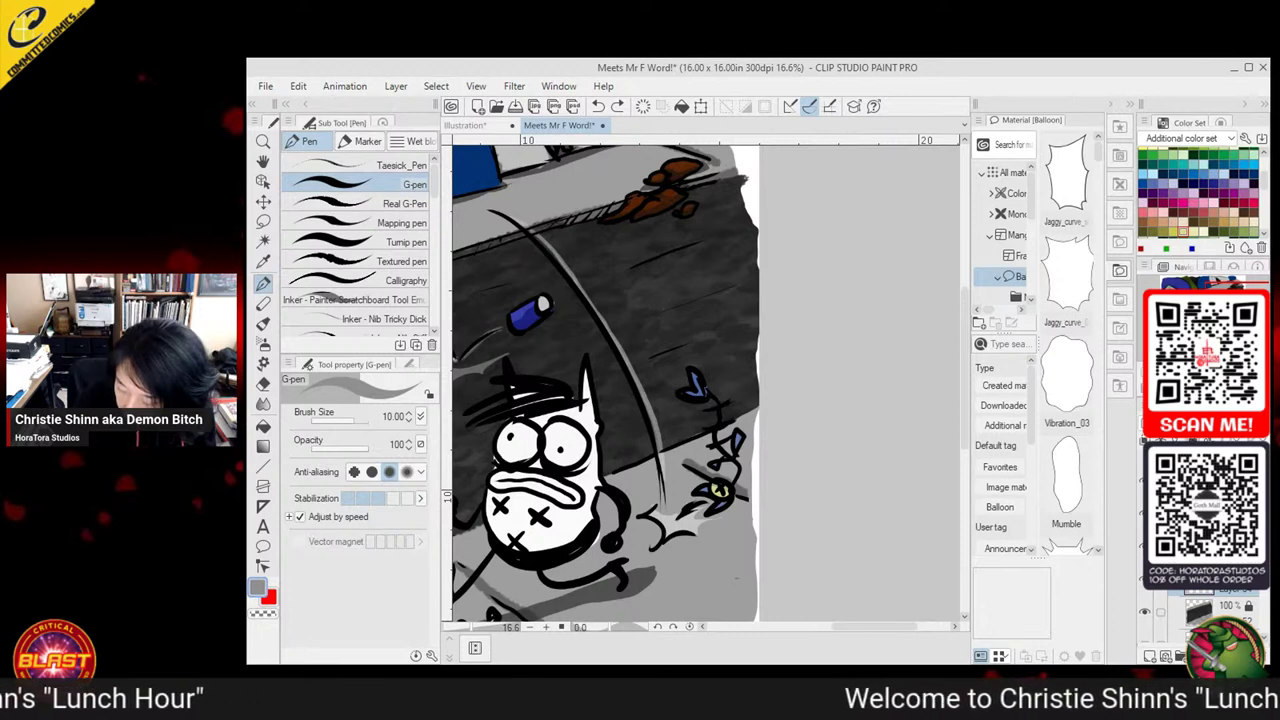
scroll(1200, 608, "up", 1)
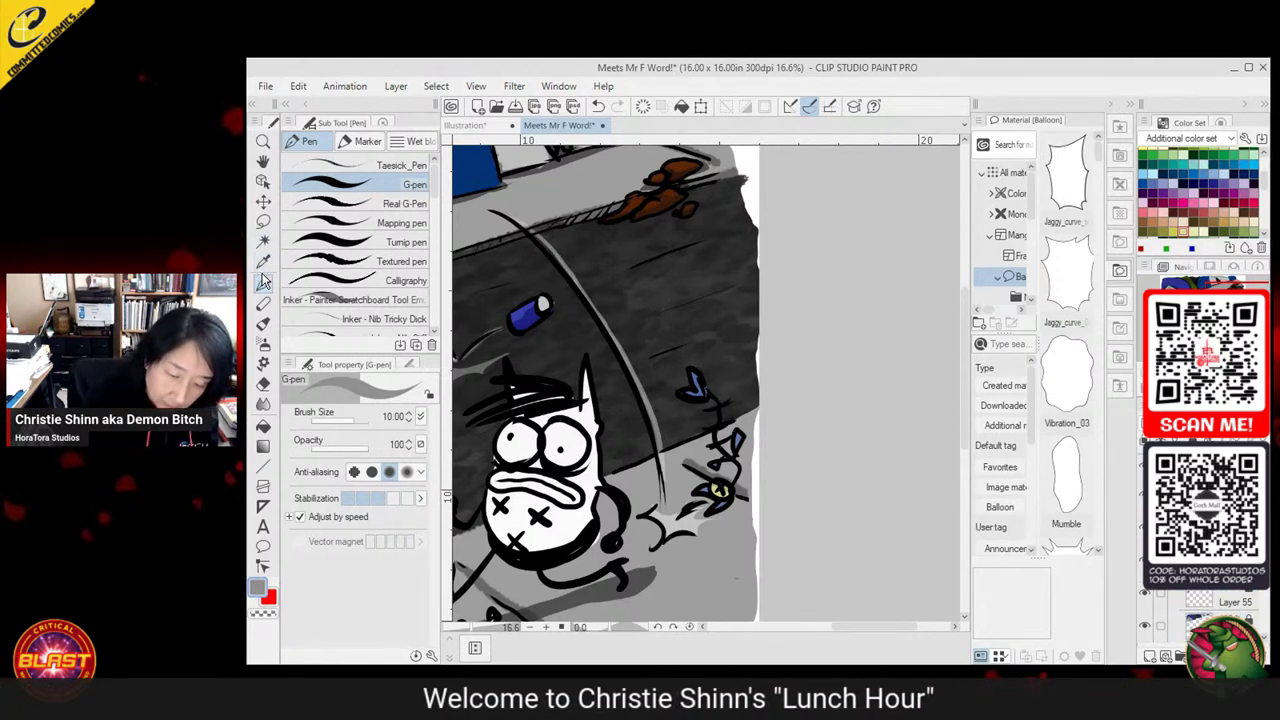
left_click(360, 261)
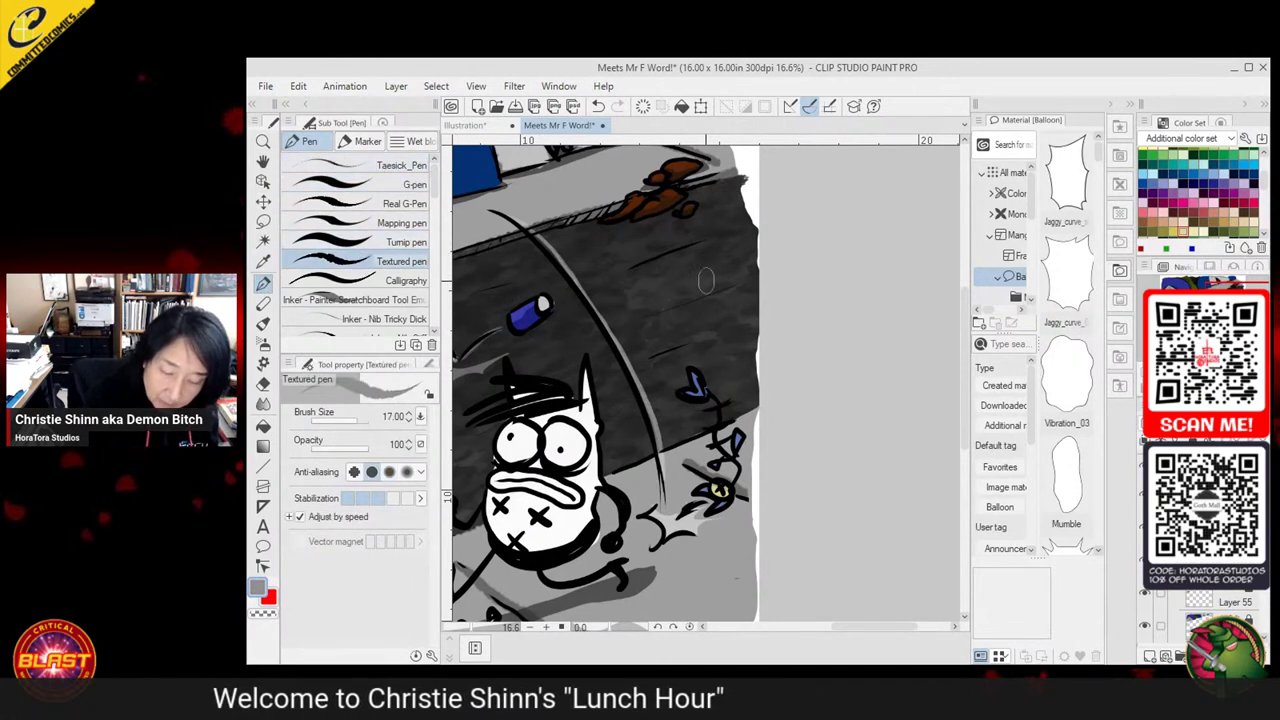
left_click_drag(700, 400, 719, 410)
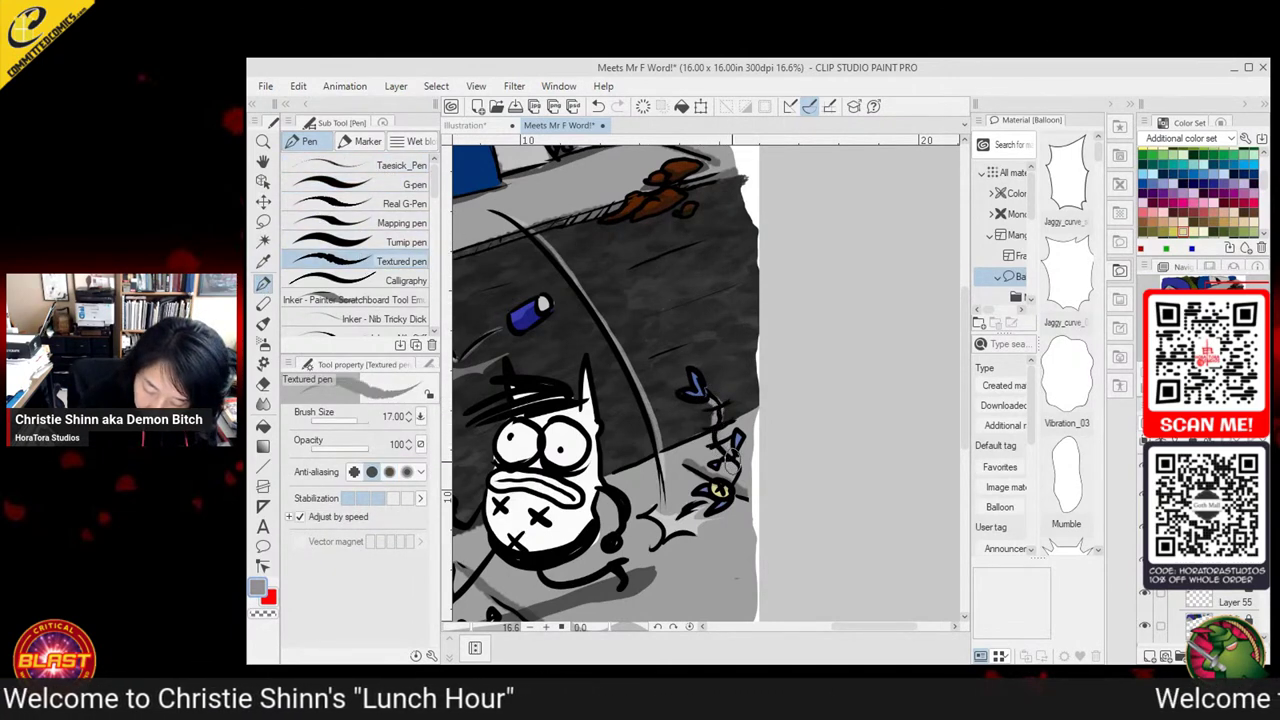
Lasso the bags under the runner's eyes and fill them with muted mauve from the Demon Bitch color set
left_click_drag(663, 596, 766, 534)
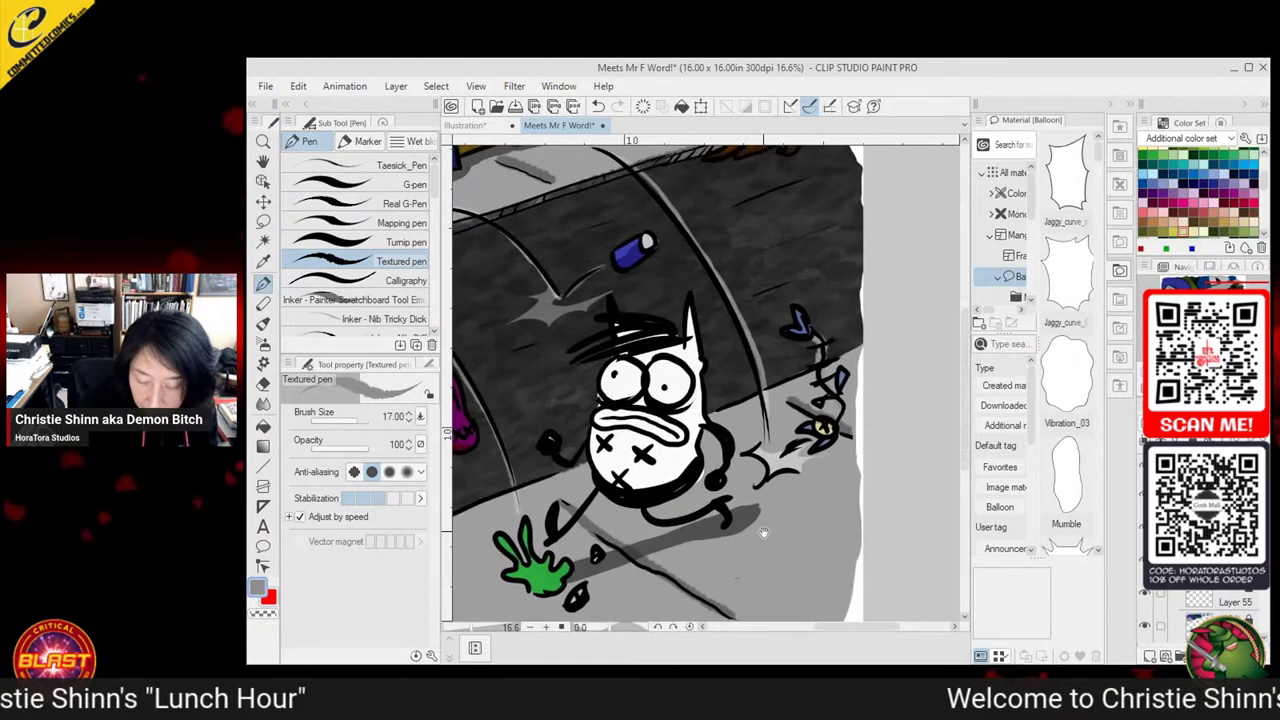
left_click(263, 221)
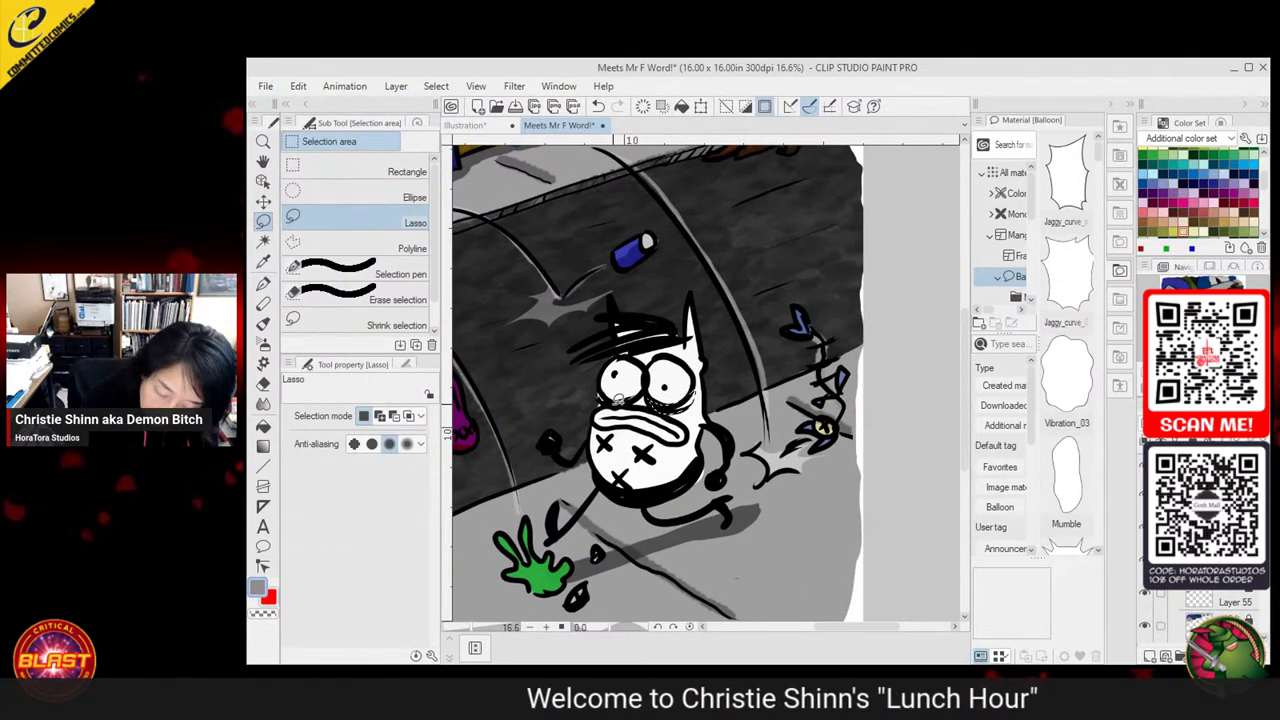
left_click(263, 425)
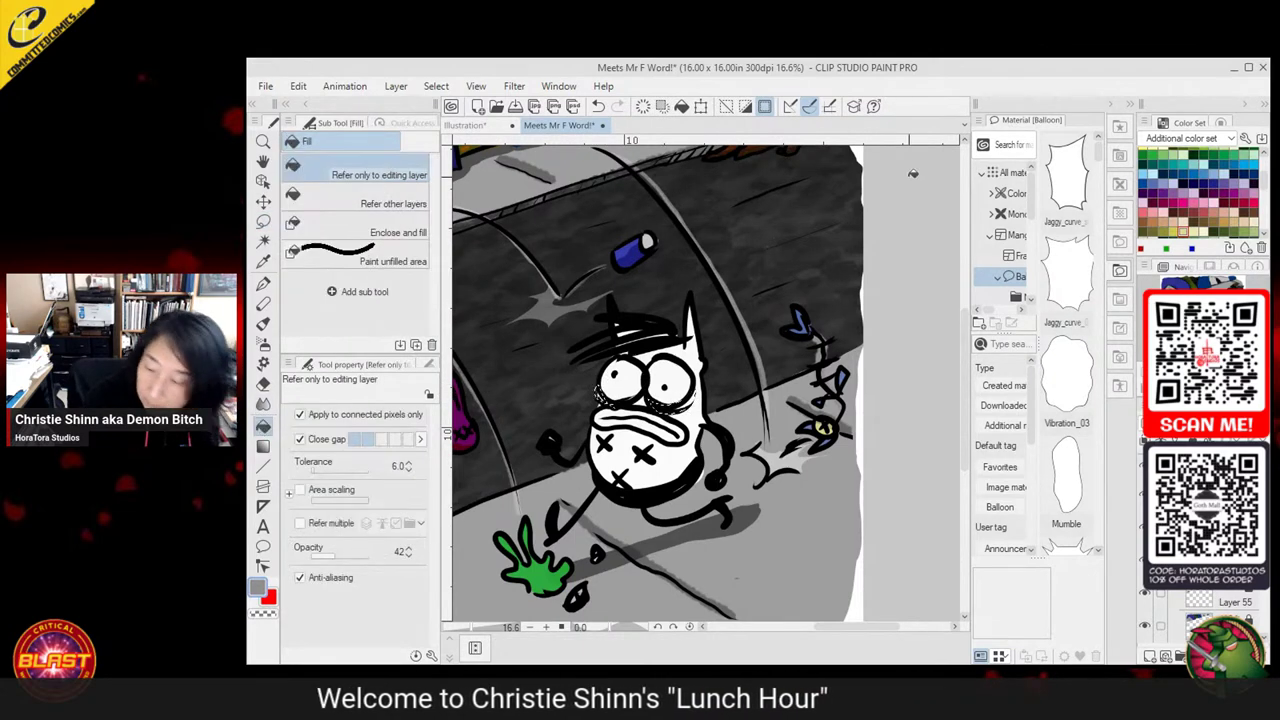
left_click(1200, 138)
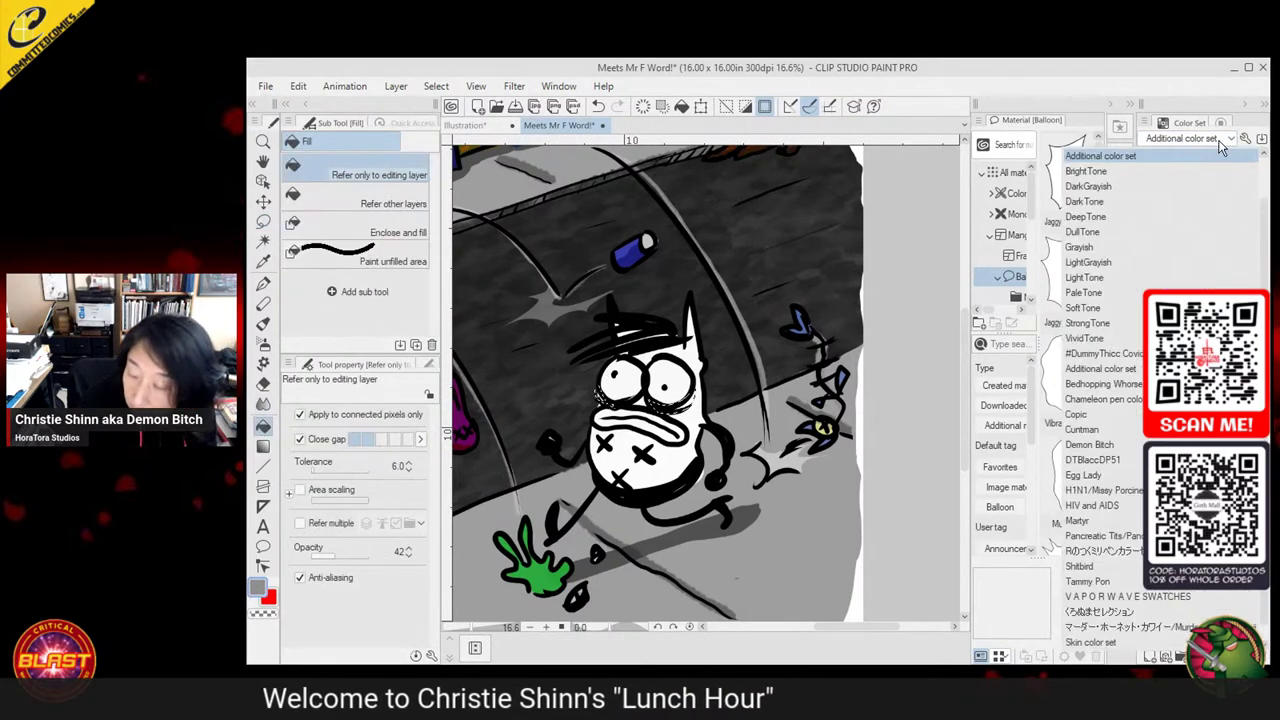
left_click(1105, 444)
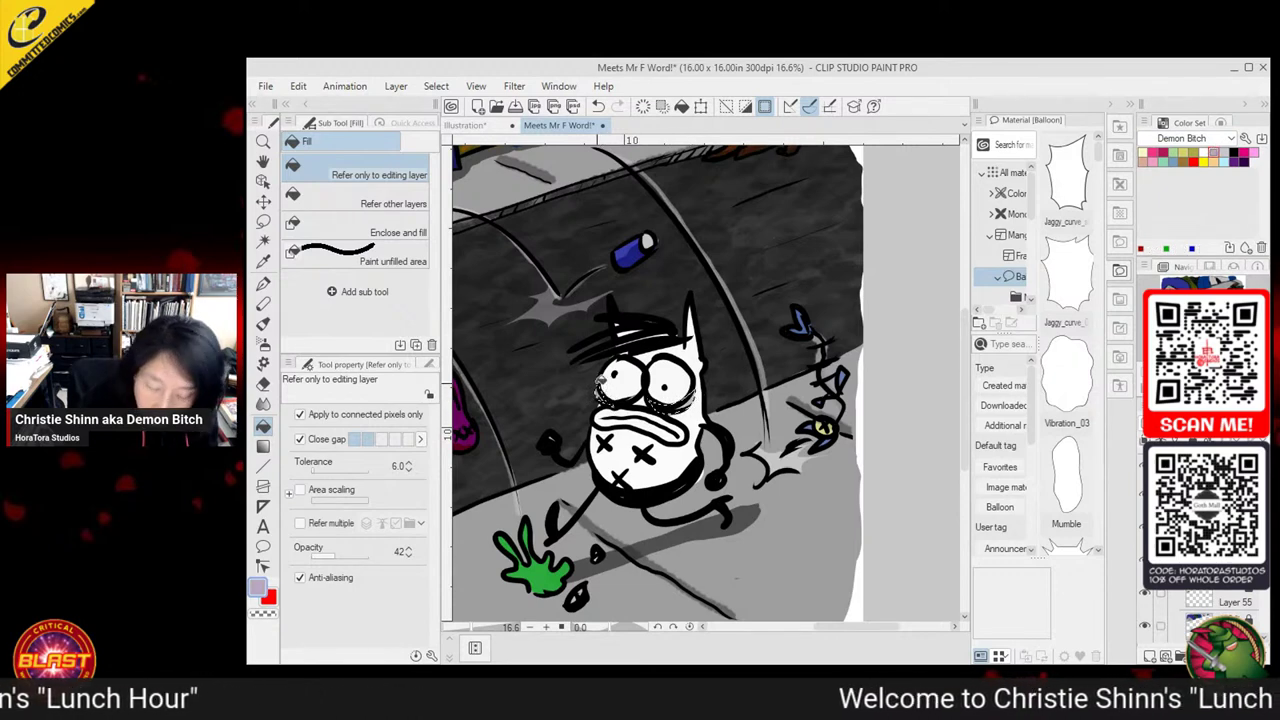
Lasso around the runner's pupils and tint the eye area pale yellow with Wet blotting ink at size 30
left_click(263, 221)
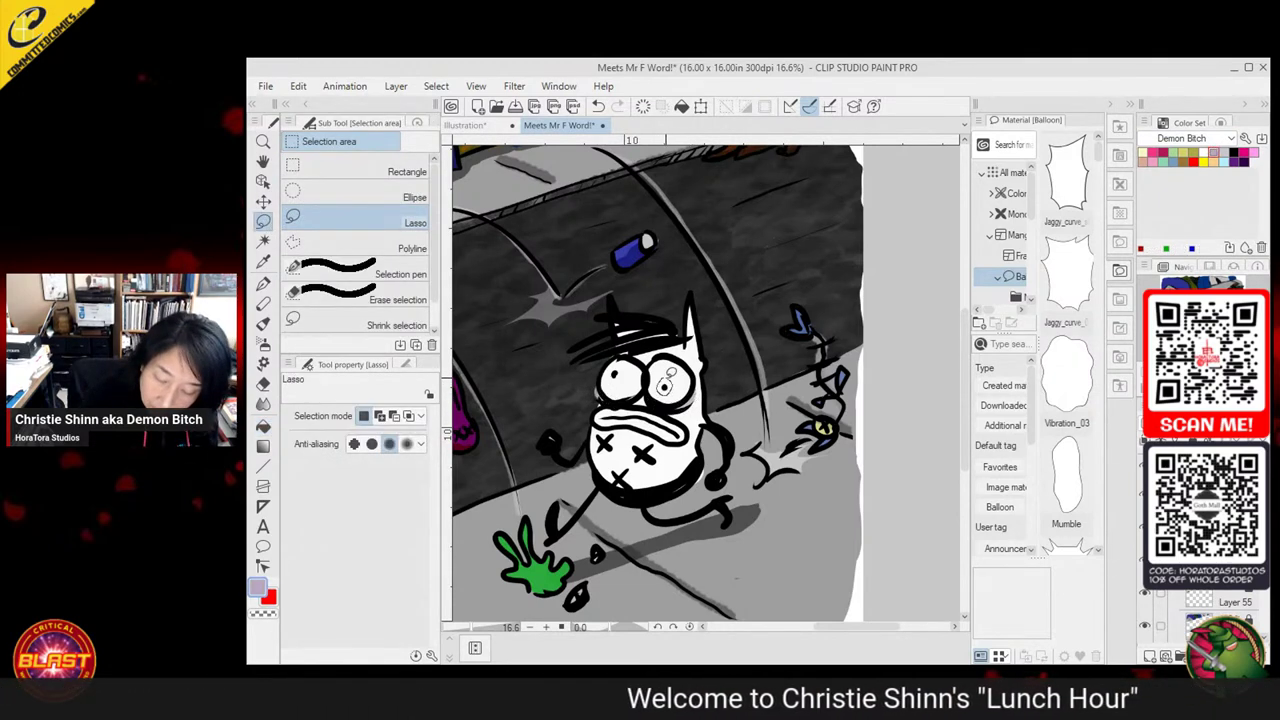
key("b")
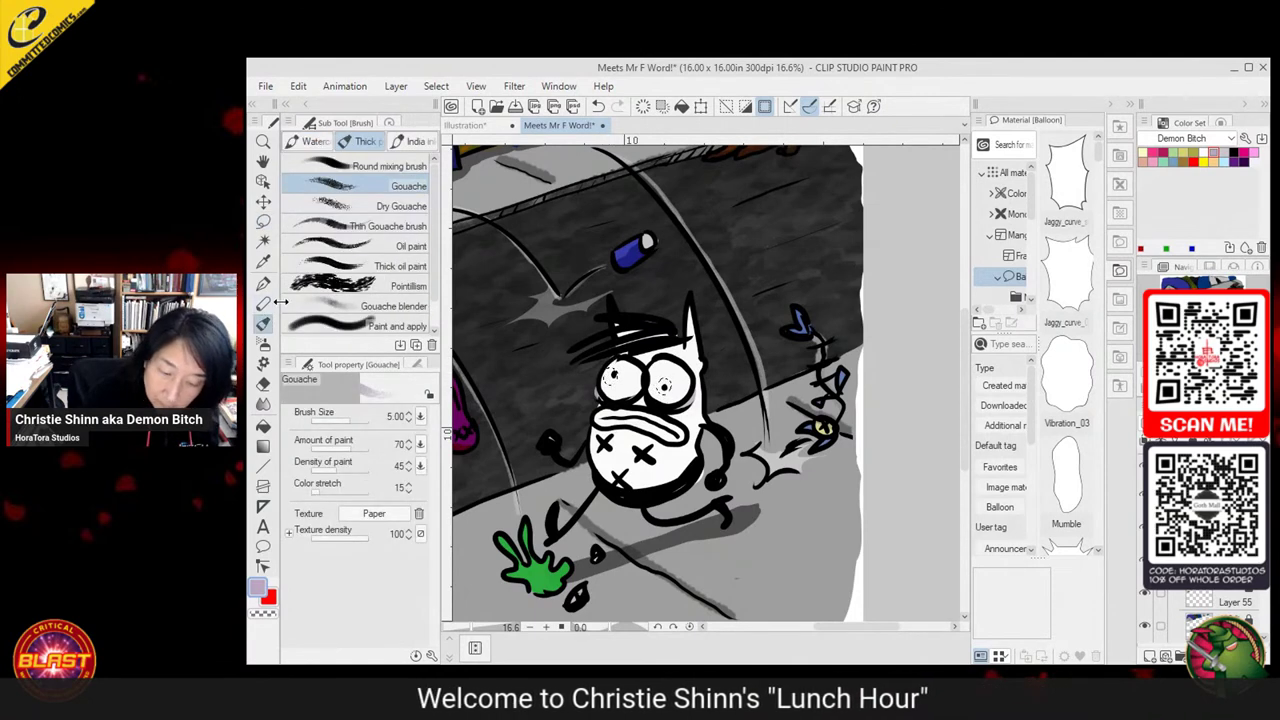
left_click(415, 141)
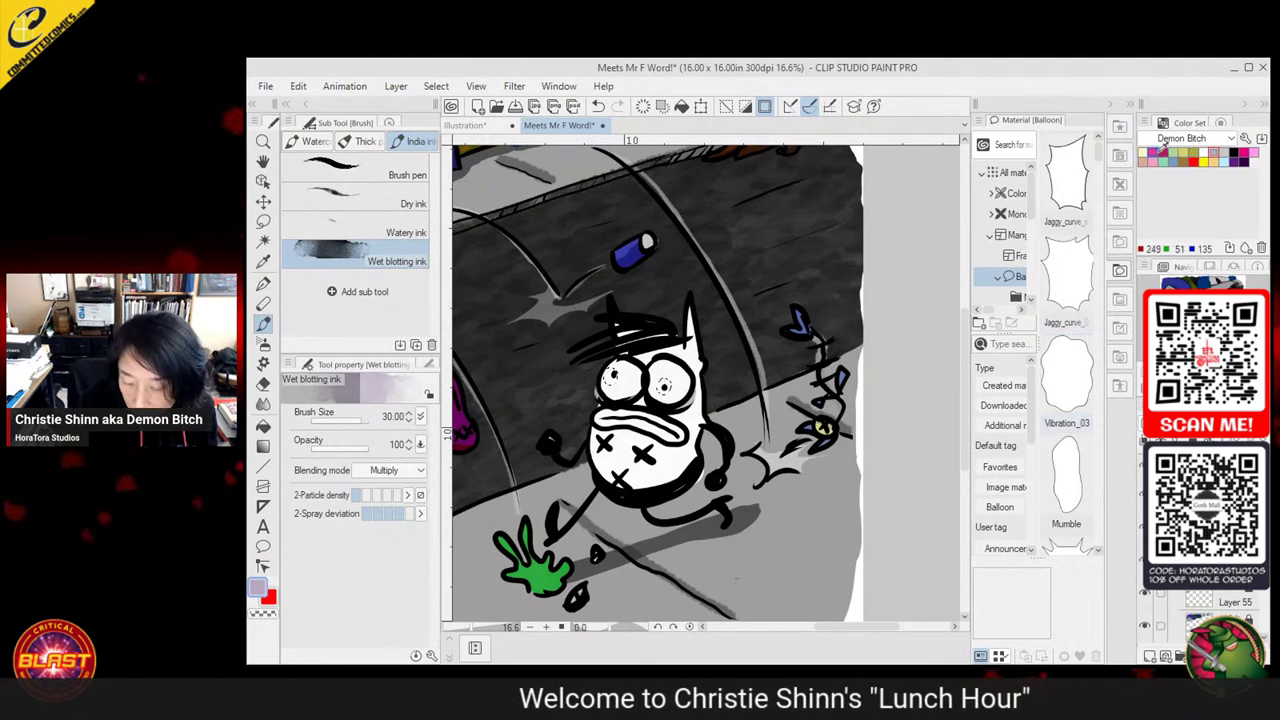
left_click(1143, 152)
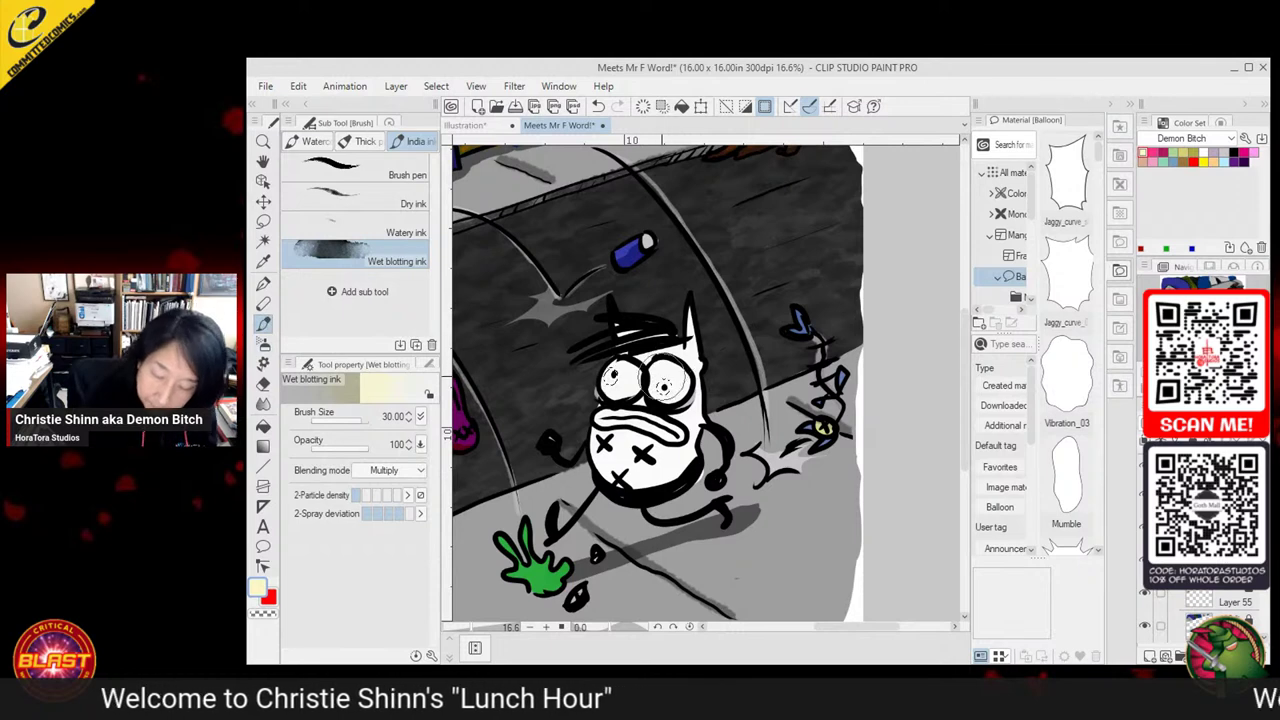
left_click_drag(618, 380, 605, 358)
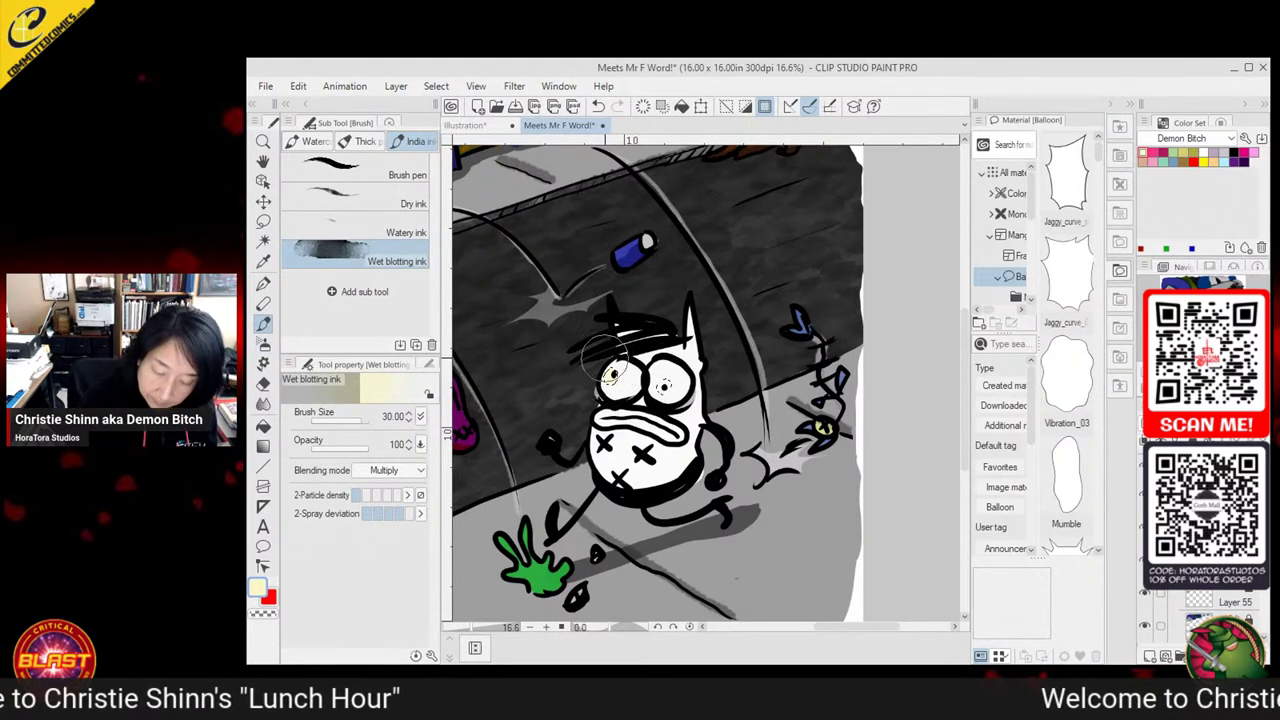
Lasso the runner's lips and fill them with pink
key("m")
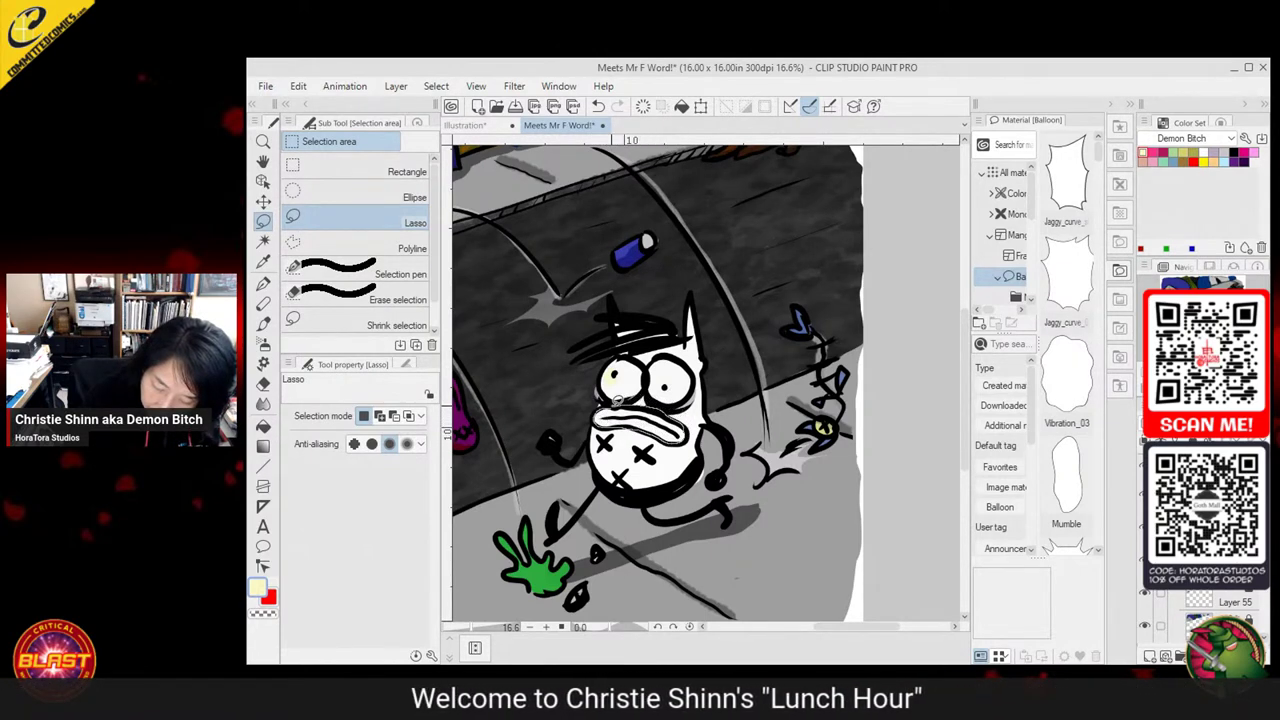
mouse_move(618, 401)
left_mouse_down()
mouse_move(662, 368)
mouse_move(628, 410)
left_mouse_up()
key("g")
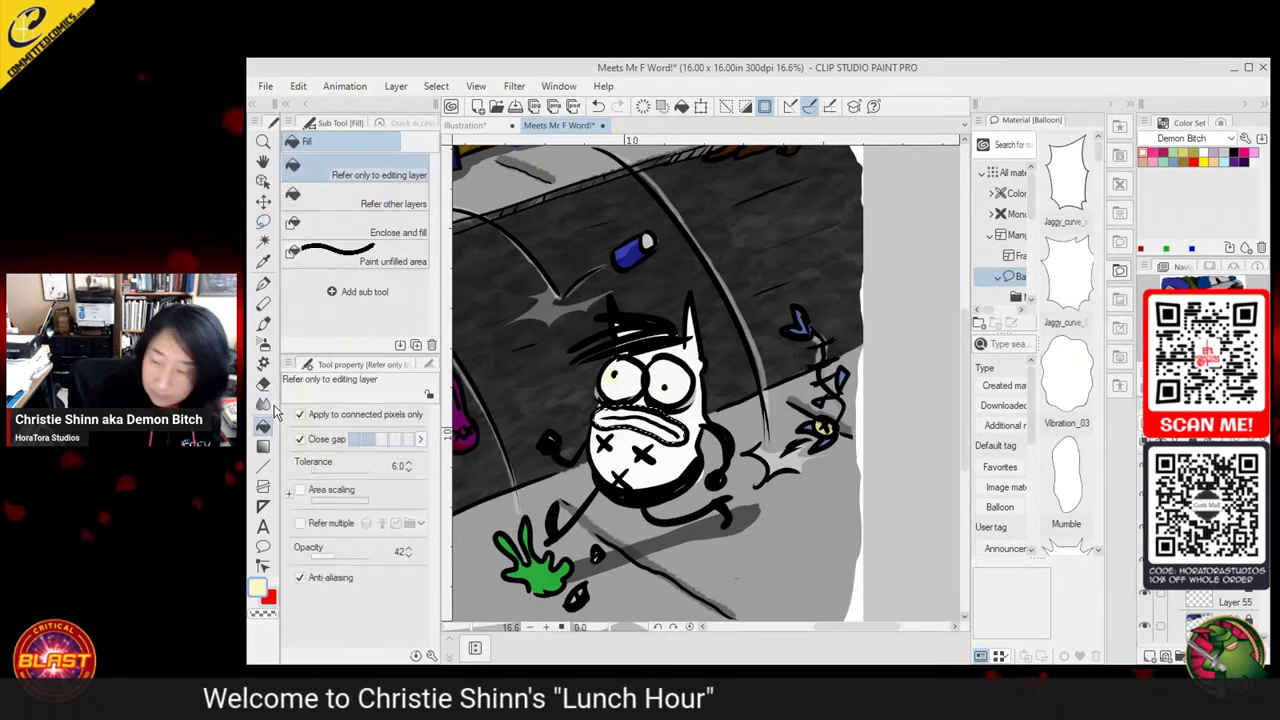
left_click(640, 425)
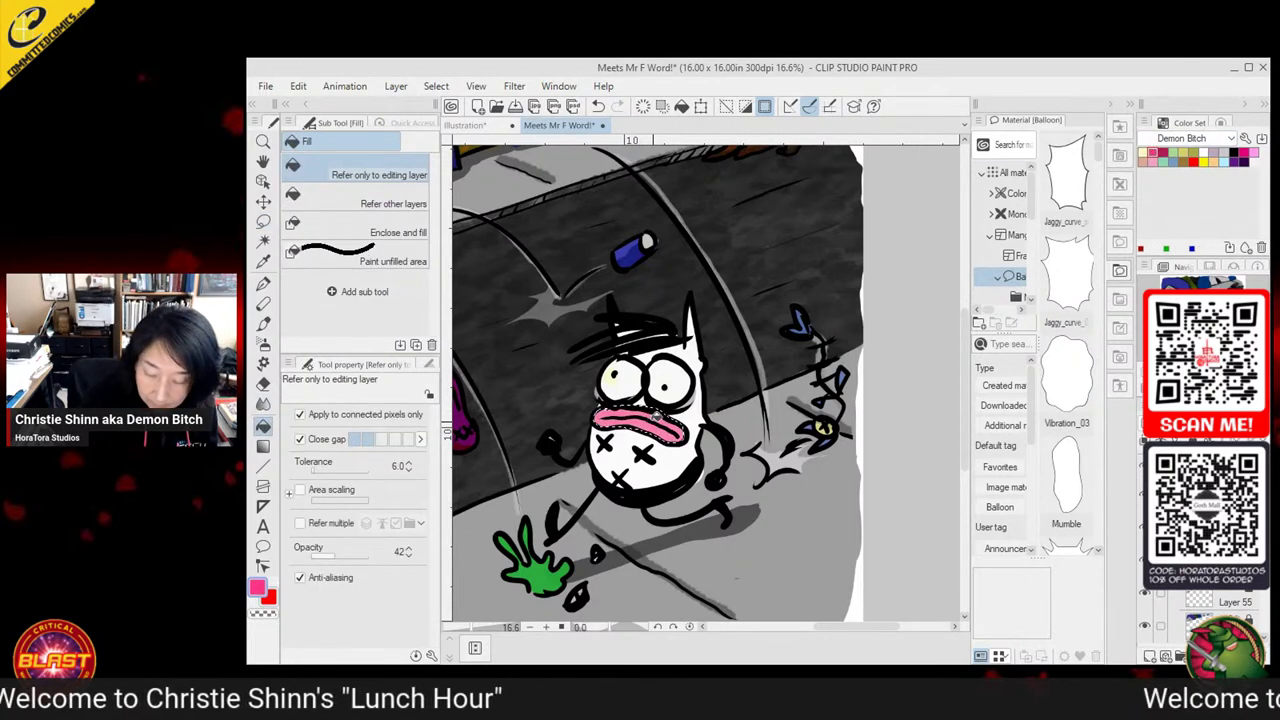
Clear the selection around the runner's lips and switch back to the Textured pen
left_click(263, 221)
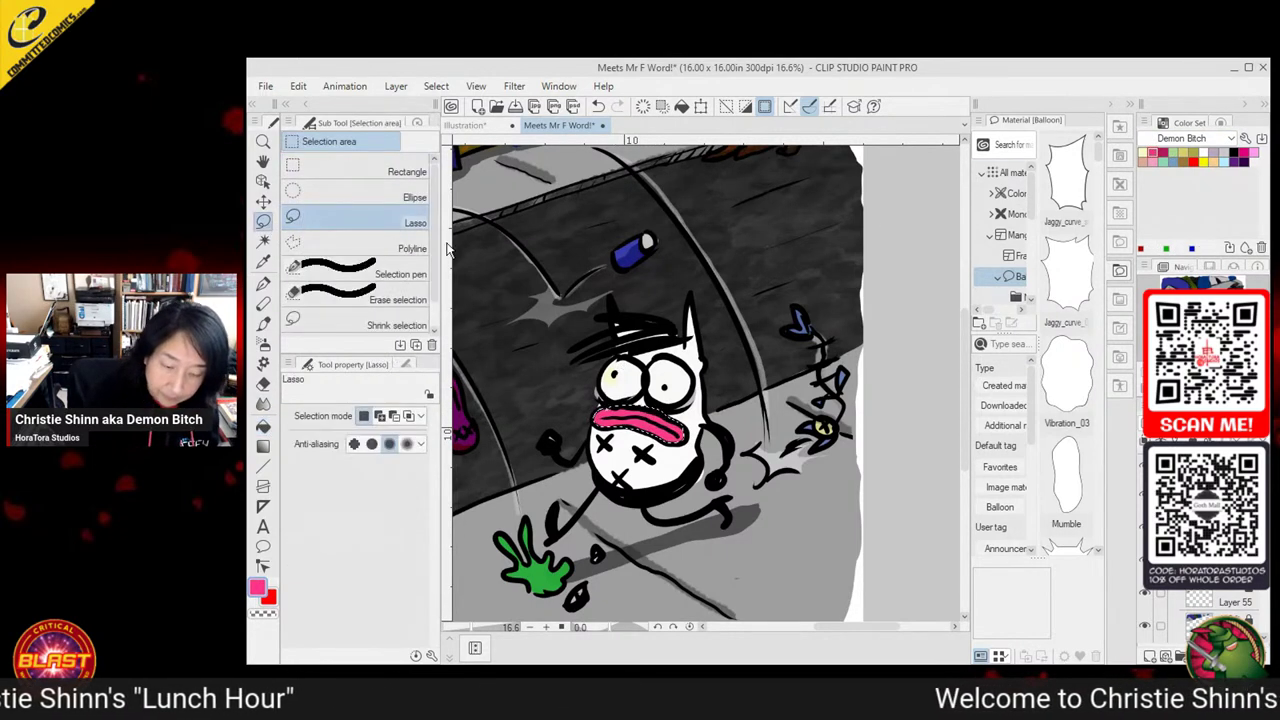
key("ctrl+d")
left_click(263, 283)
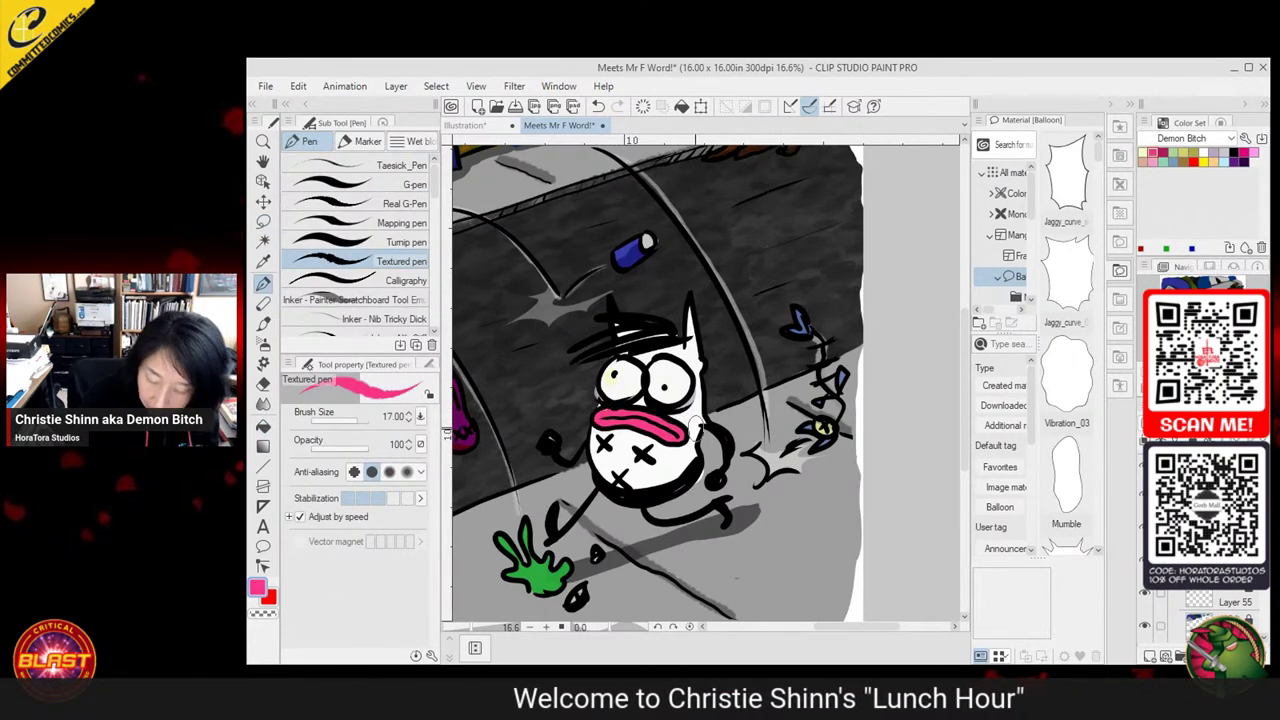
left_click_drag(575, 457, 739, 586)
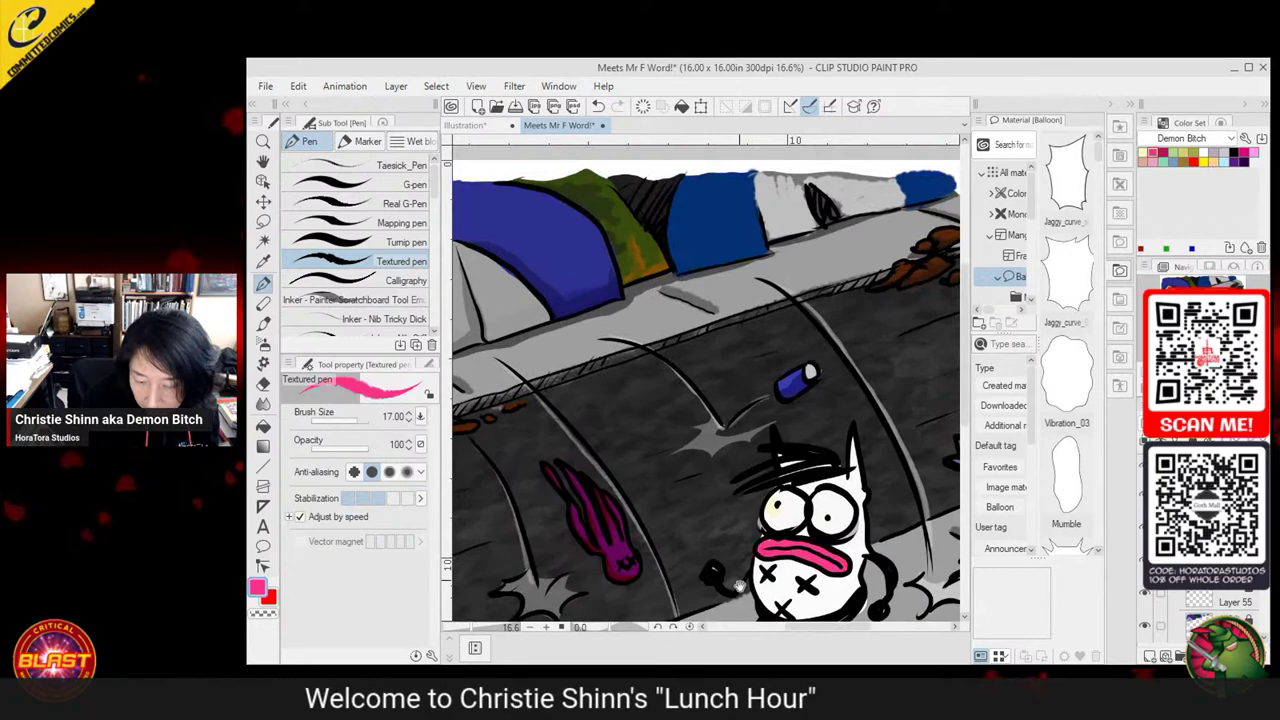
mouse_move(694, 504)
left_mouse_down()
mouse_move(651, 514)
mouse_move(589, 484)
mouse_move(645, 290)
mouse_move(781, 476)
mouse_move(710, 504)
left_mouse_up()
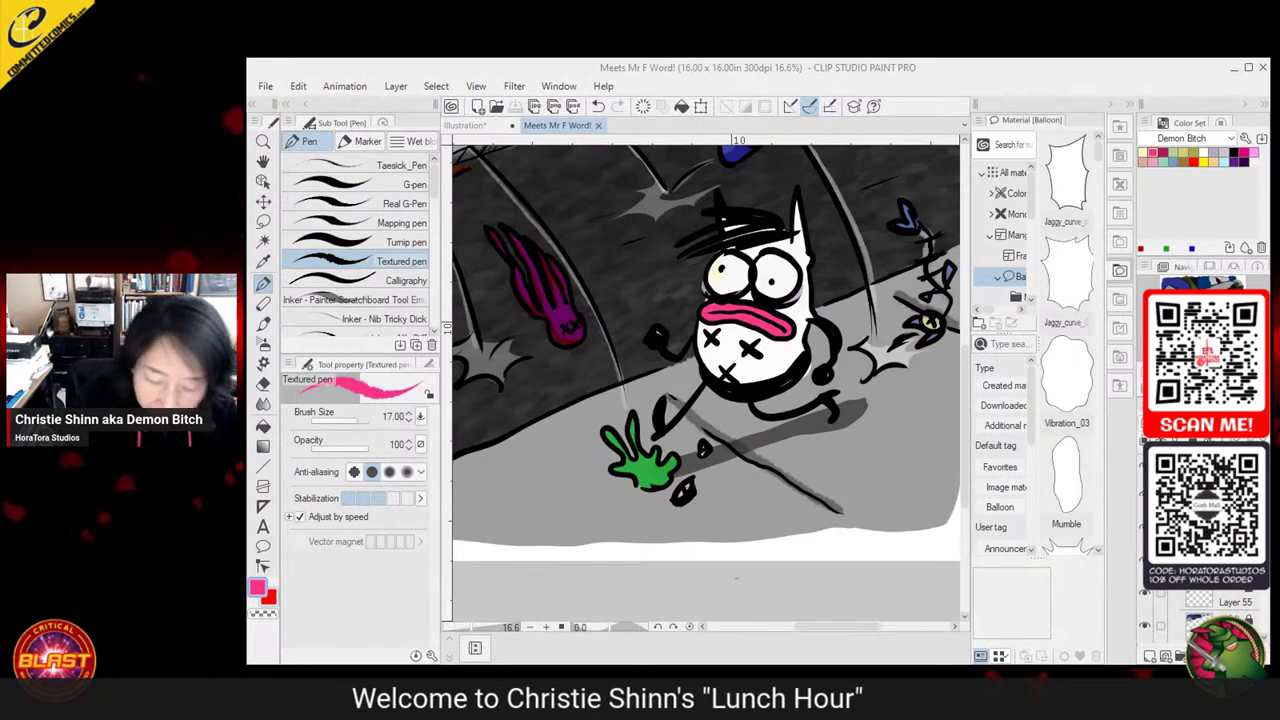
Color the small debris chunks beside the green splat red from the Demon Bitch color set with the Textured pen at size 17
left_click(263, 141)
left_click_drag(722, 327, 736, 392)
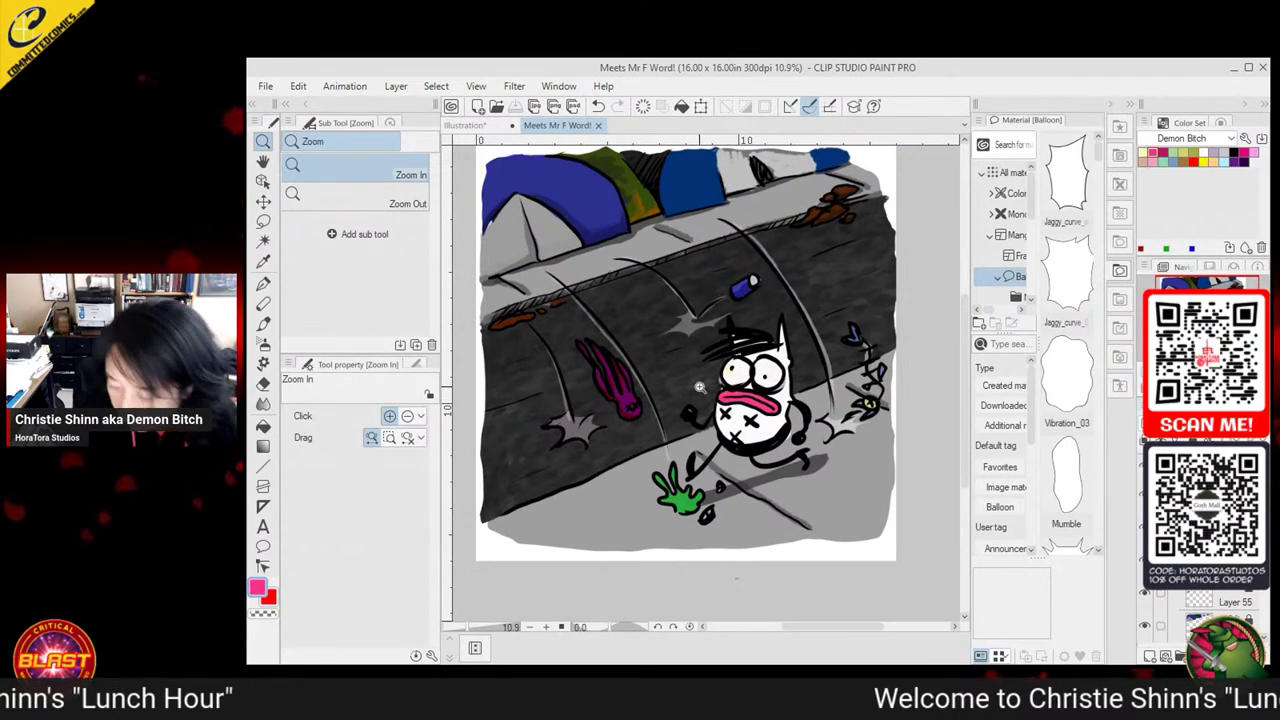
left_click(1192, 160)
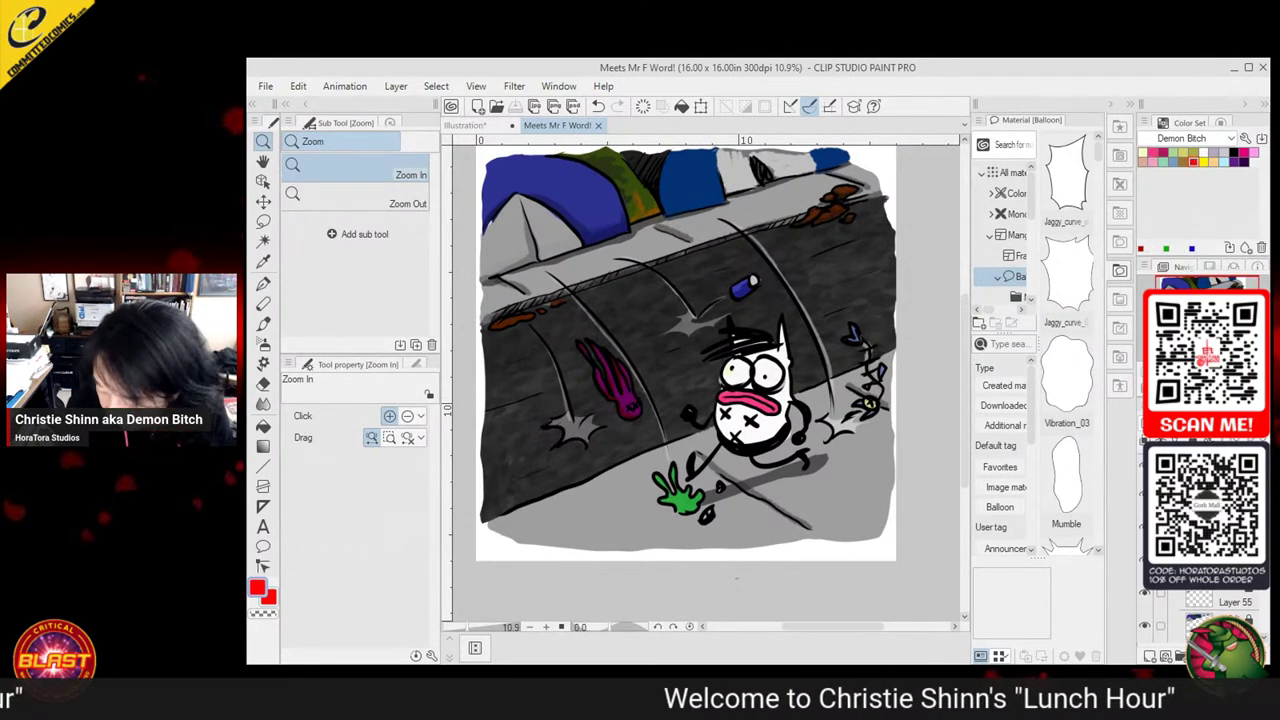
key("p")
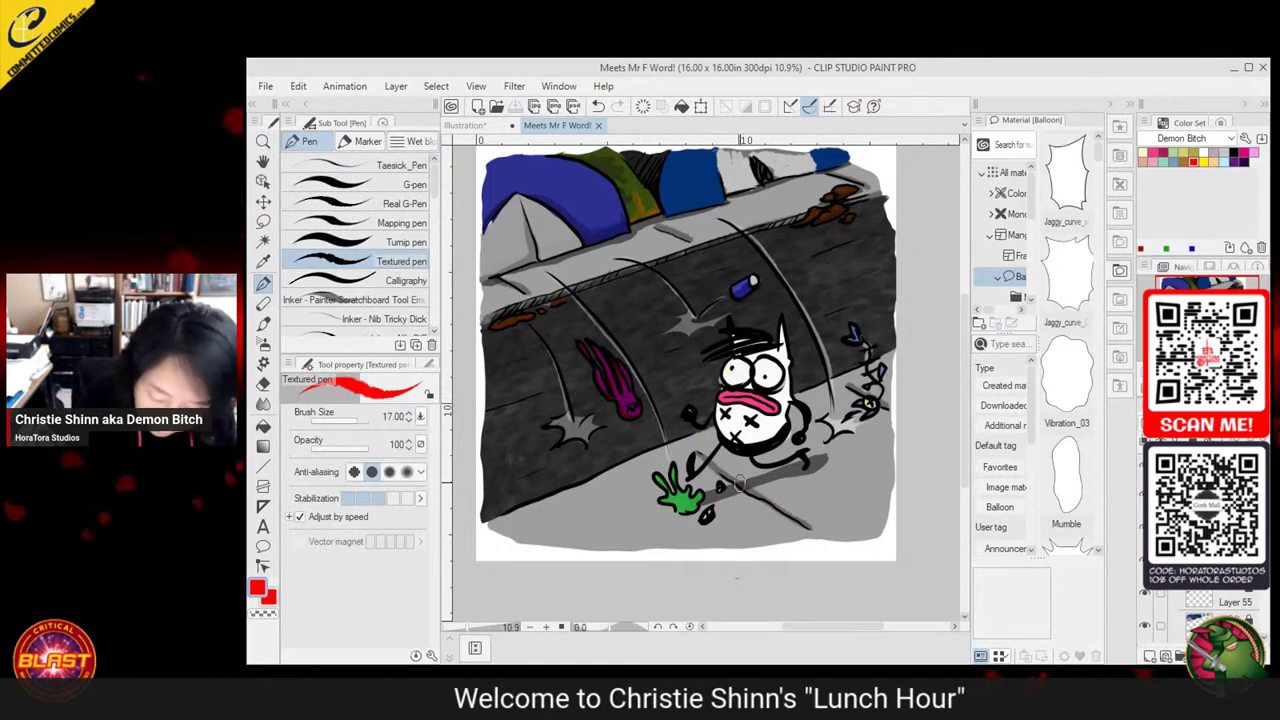
left_click(705, 515)
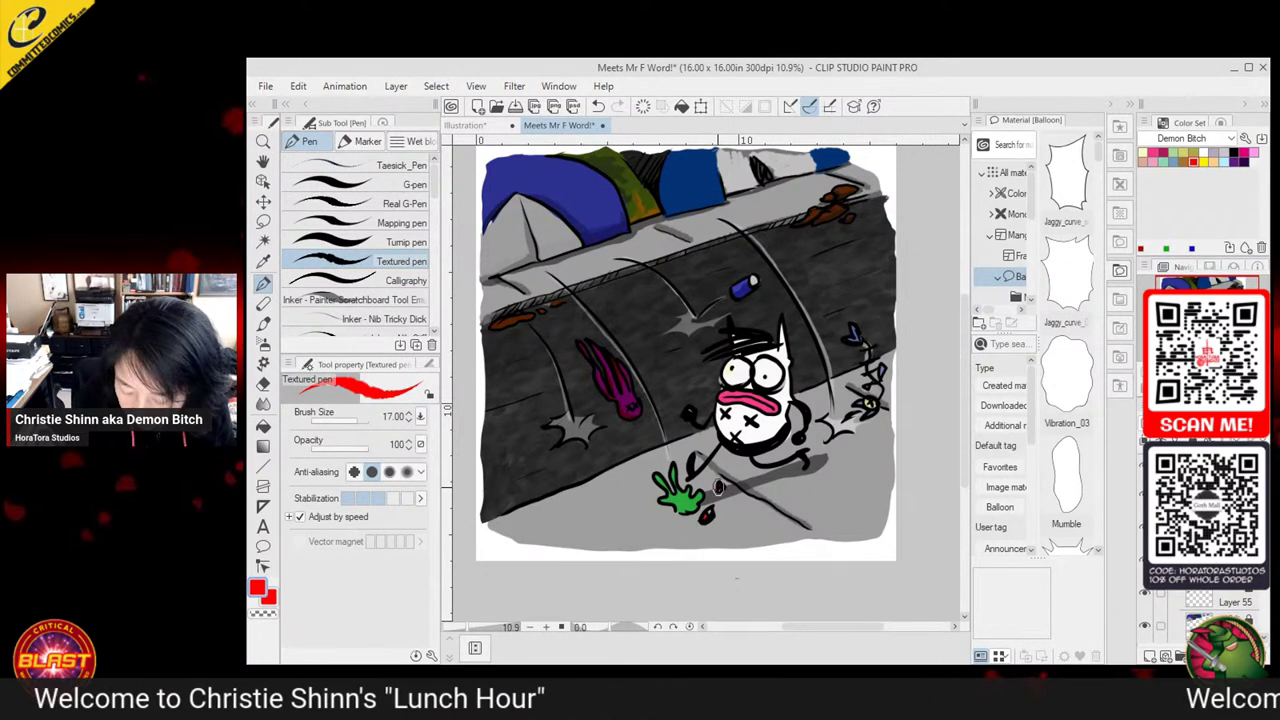
Hide the colored street chase page and show the line art page with the crying seated figure
left_click_drag(832, 348, 880, 434)
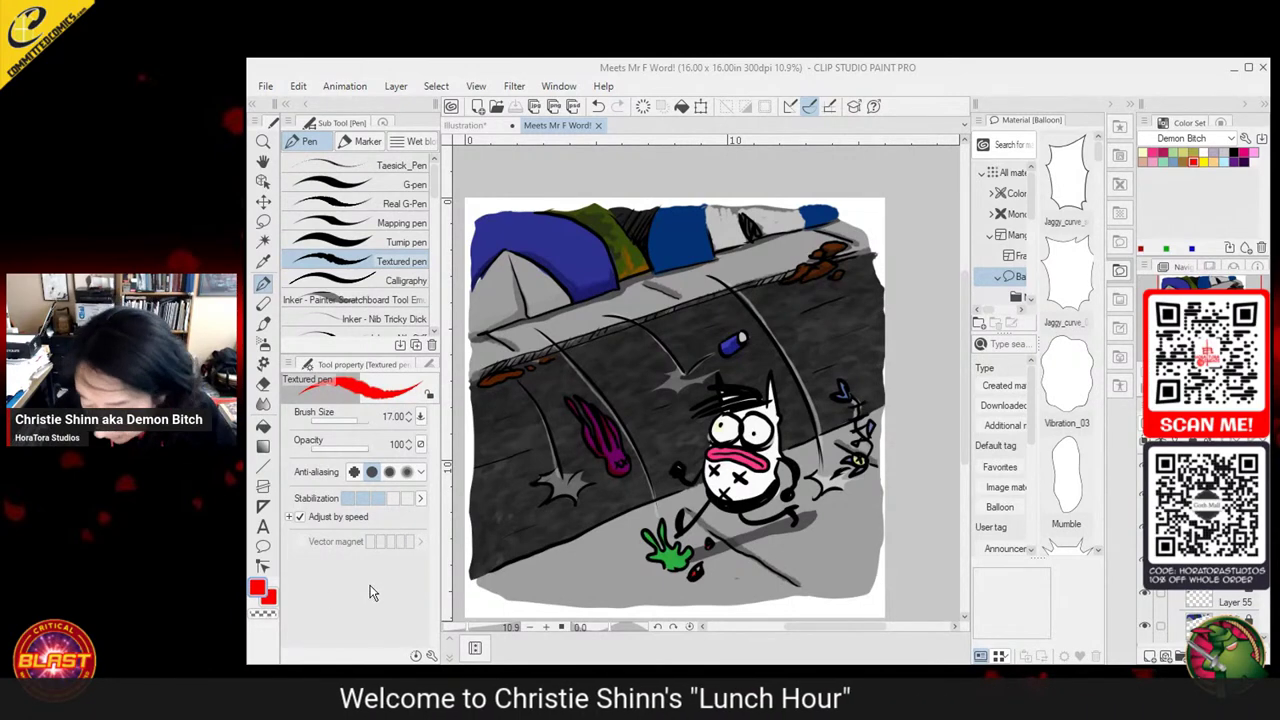
left_click(1176, 592)
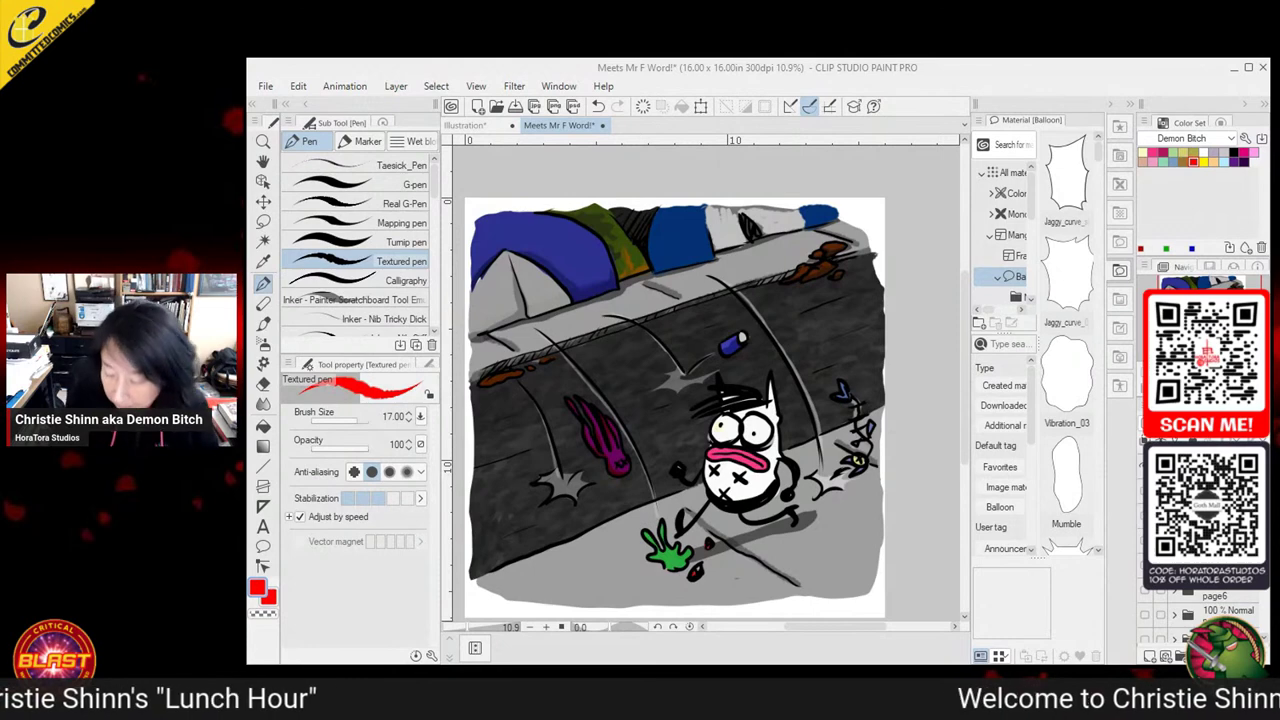
left_click(1146, 590)
left_click(1146, 614)
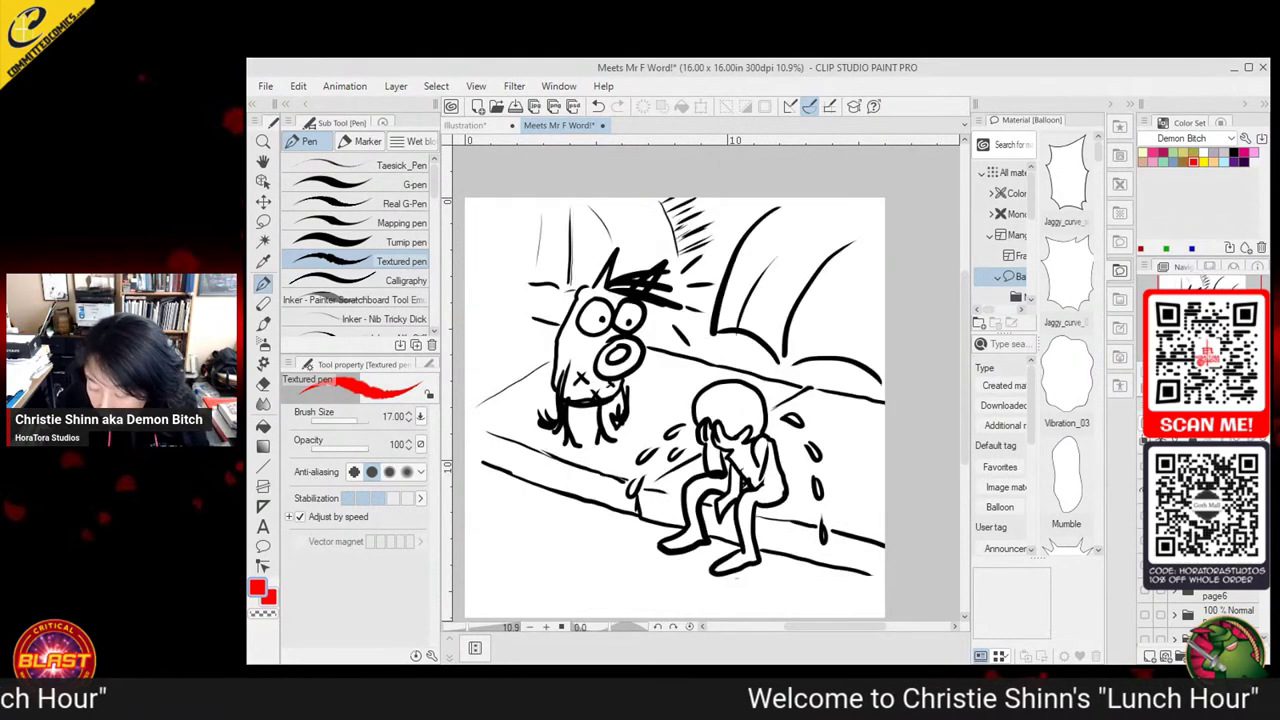
scroll(1200, 610, "down", 1)
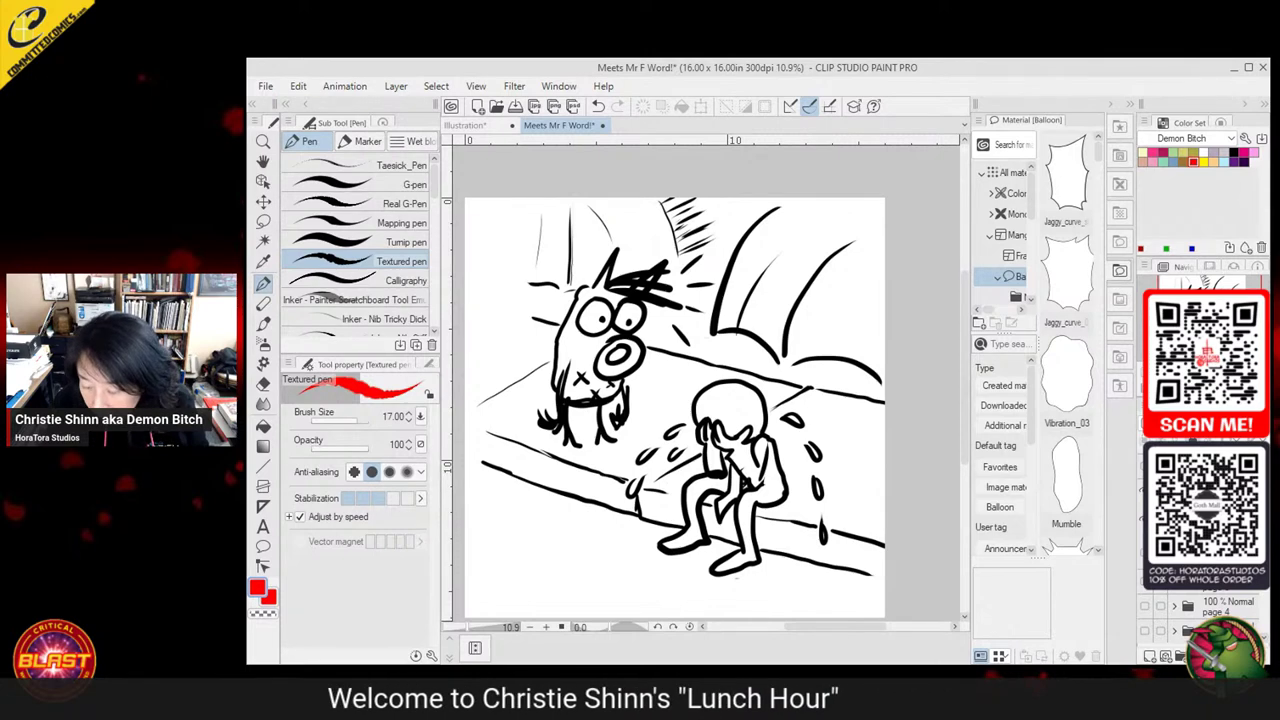
Show the colored street page temporarily and sample its pavement grey as the drawing color
left_click(1146, 582)
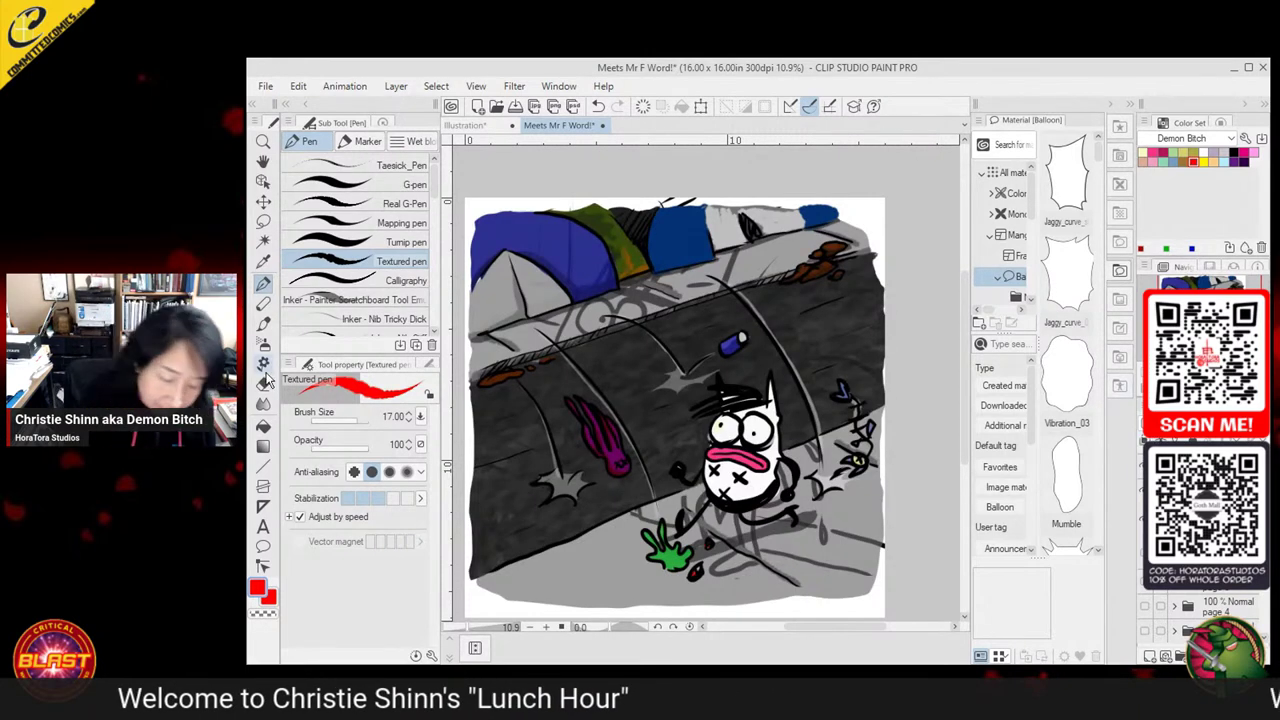
left_click(264, 259)
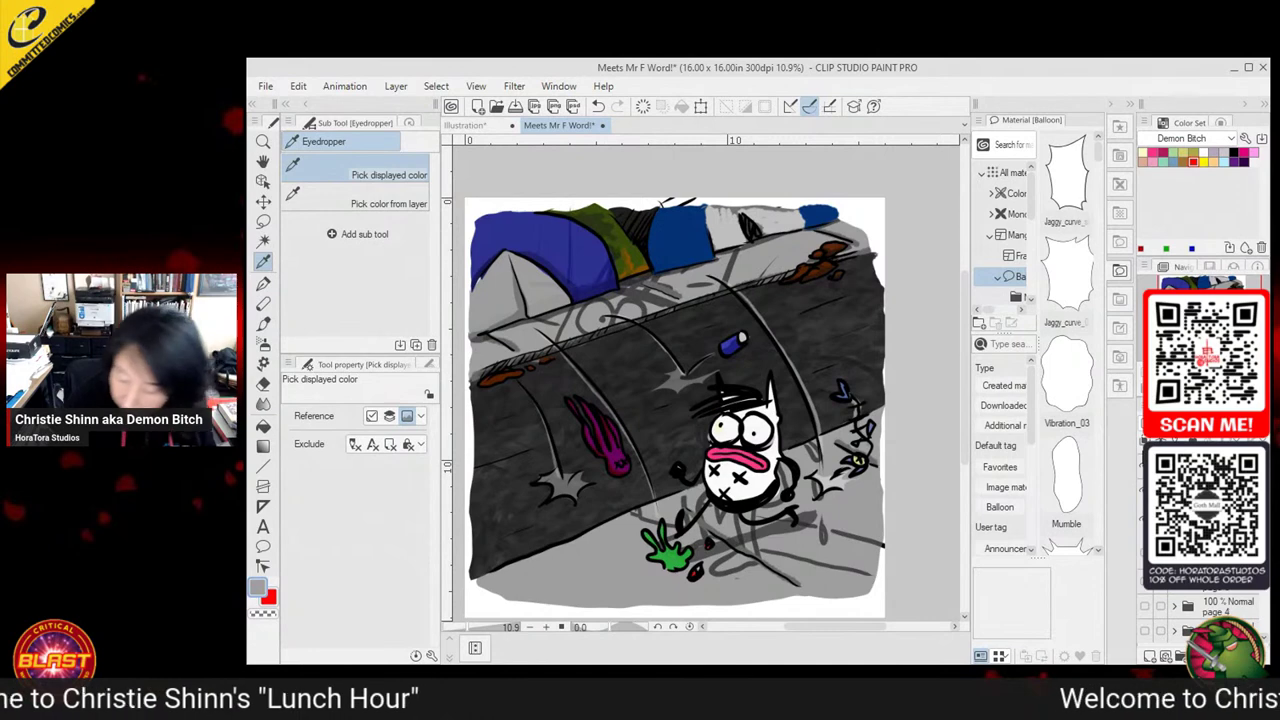
left_click(1146, 582)
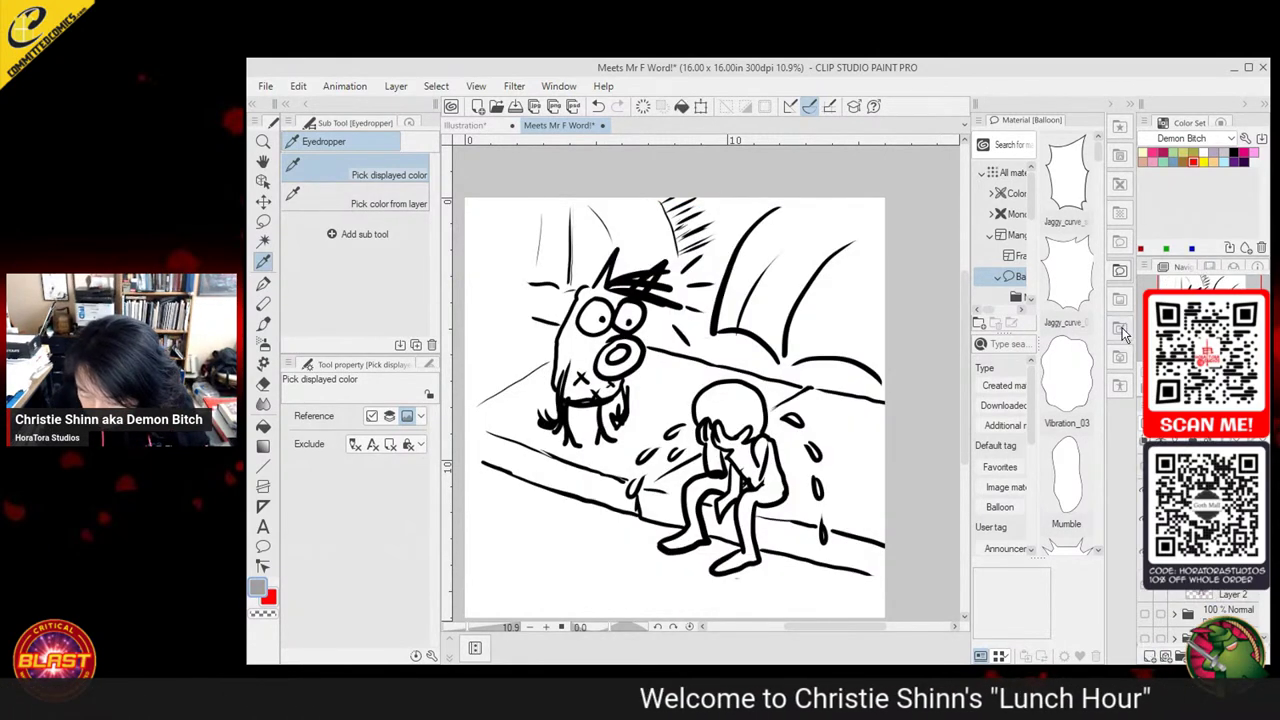
Lasso the sidewalk around both characters and fill it with the sampled grey at opacity 42
scroll(937, 482, "down", 5)
left_click_drag(866, 444, 898, 600)
left_click(262, 221)
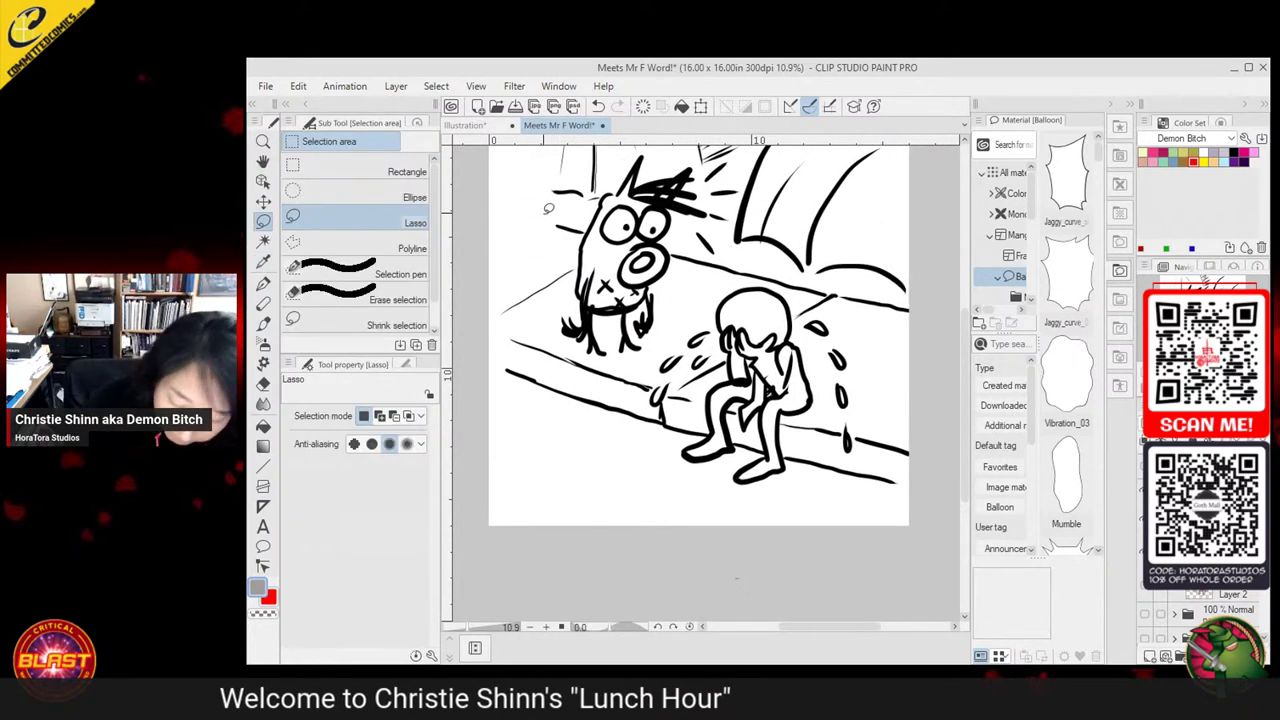
mouse_move(511, 351)
left_mouse_down()
mouse_move(508, 250)
mouse_move(528, 216)
mouse_move(880, 300)
mouse_move(932, 322)
mouse_move(945, 430)
mouse_move(903, 480)
mouse_move(855, 467)
left_mouse_up()
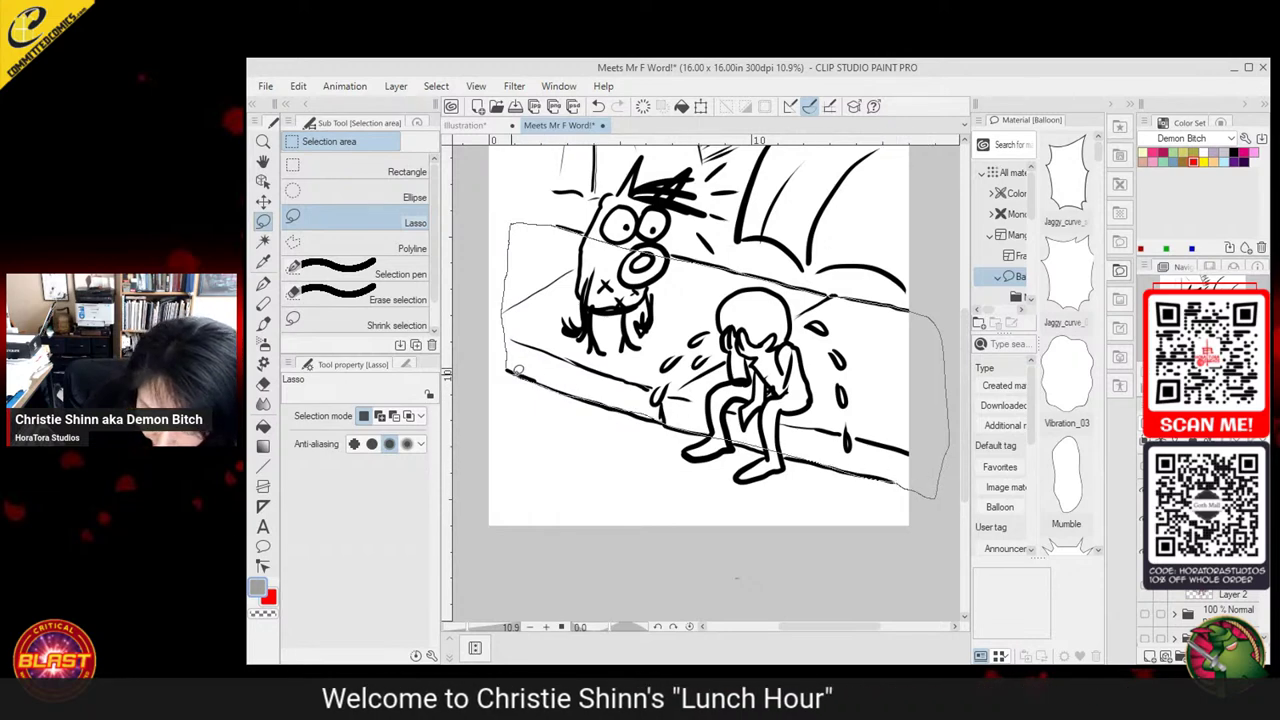
left_click_drag(518, 370, 505, 368)
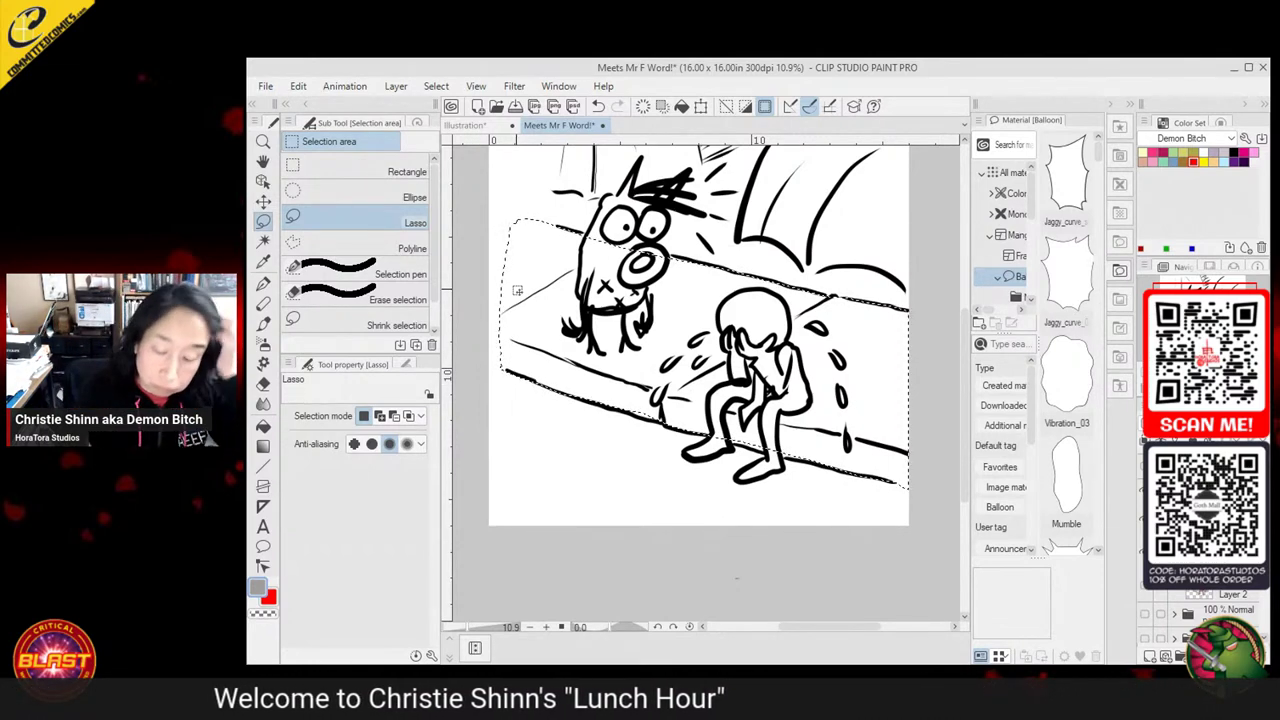
left_click(263, 428)
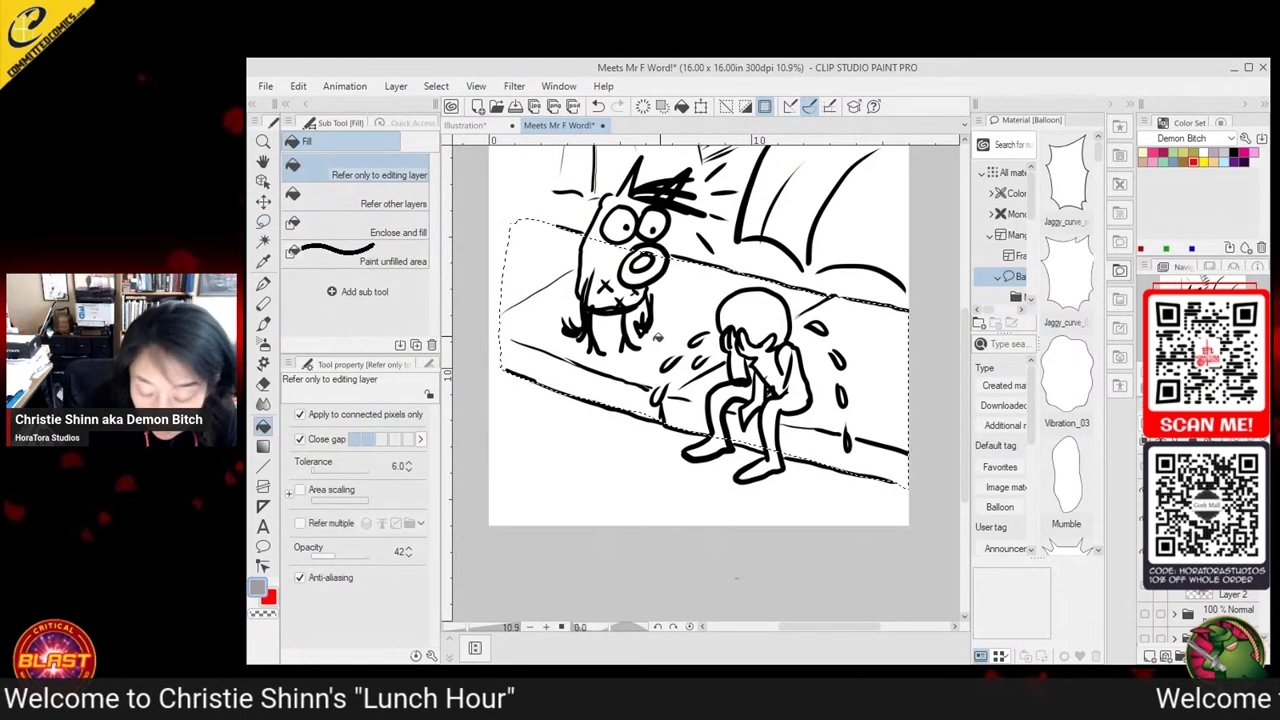
left_click(657, 338)
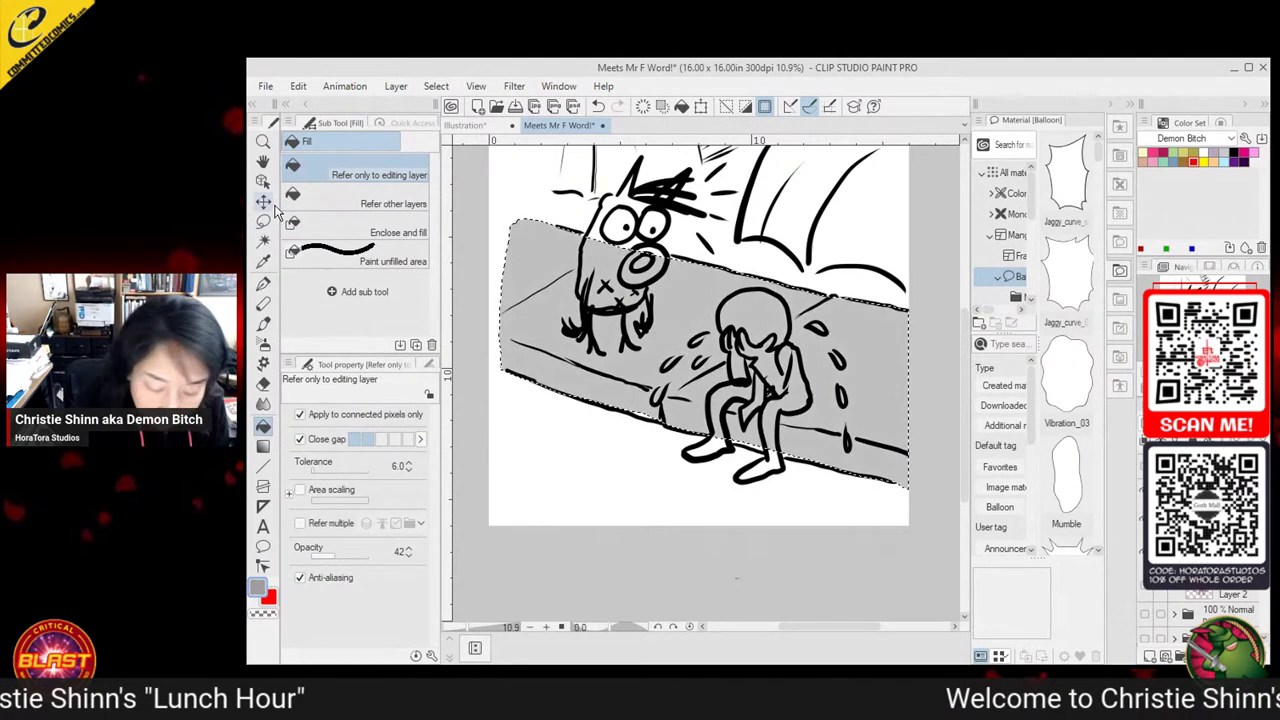
Fill the remaining gap in the sidewalk area with the same grey and clear the selection
left_click(263, 220)
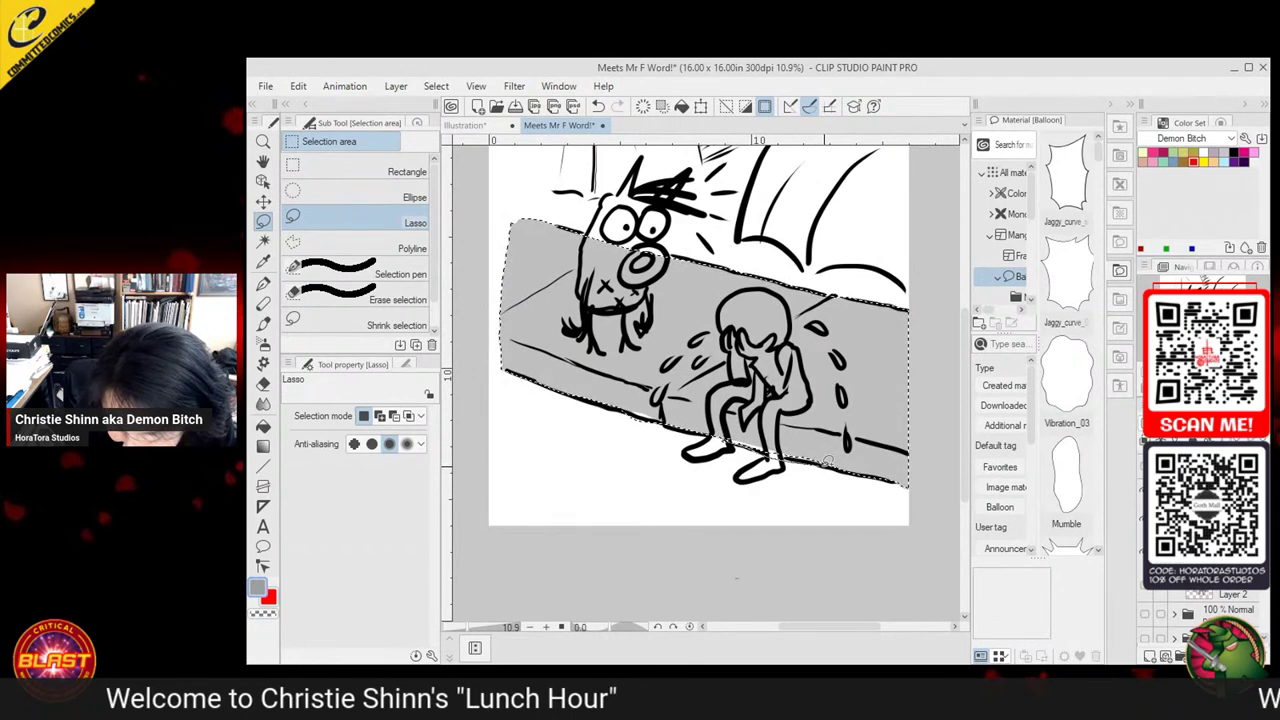
left_click(263, 384)
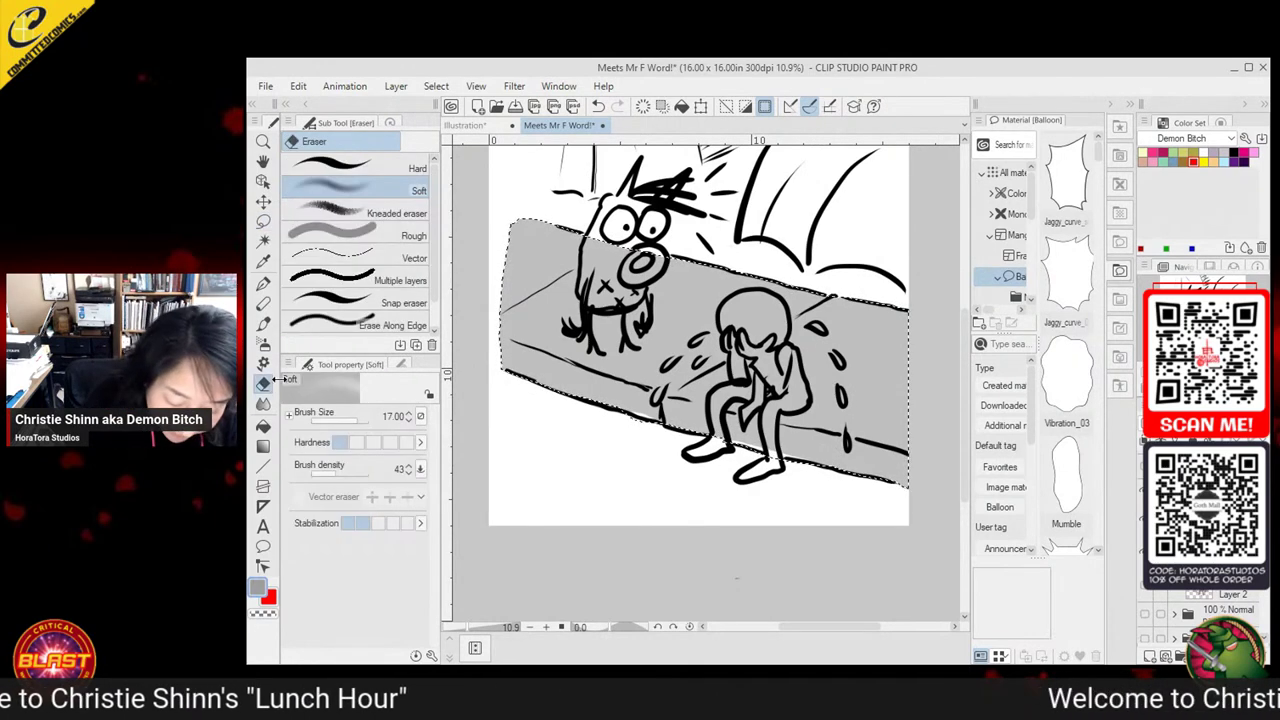
left_click(263, 426)
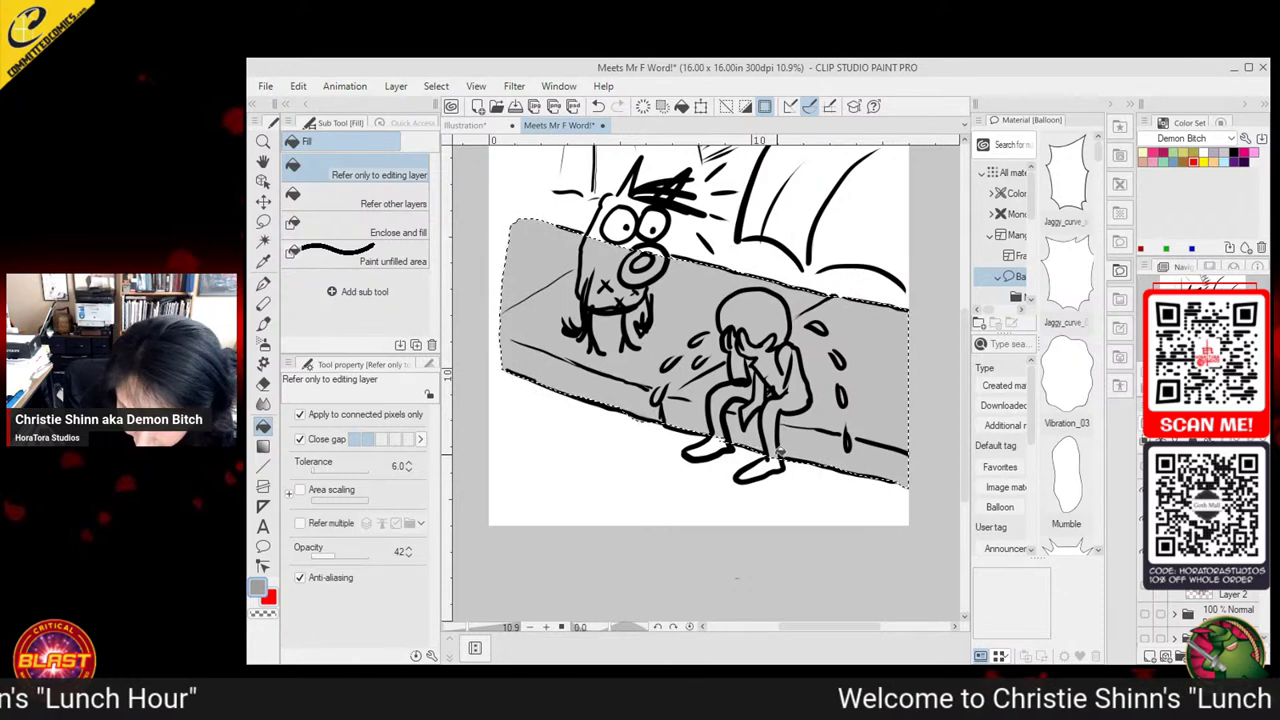
left_click(655, 412)
left_click(263, 220)
key("ctrl+d")
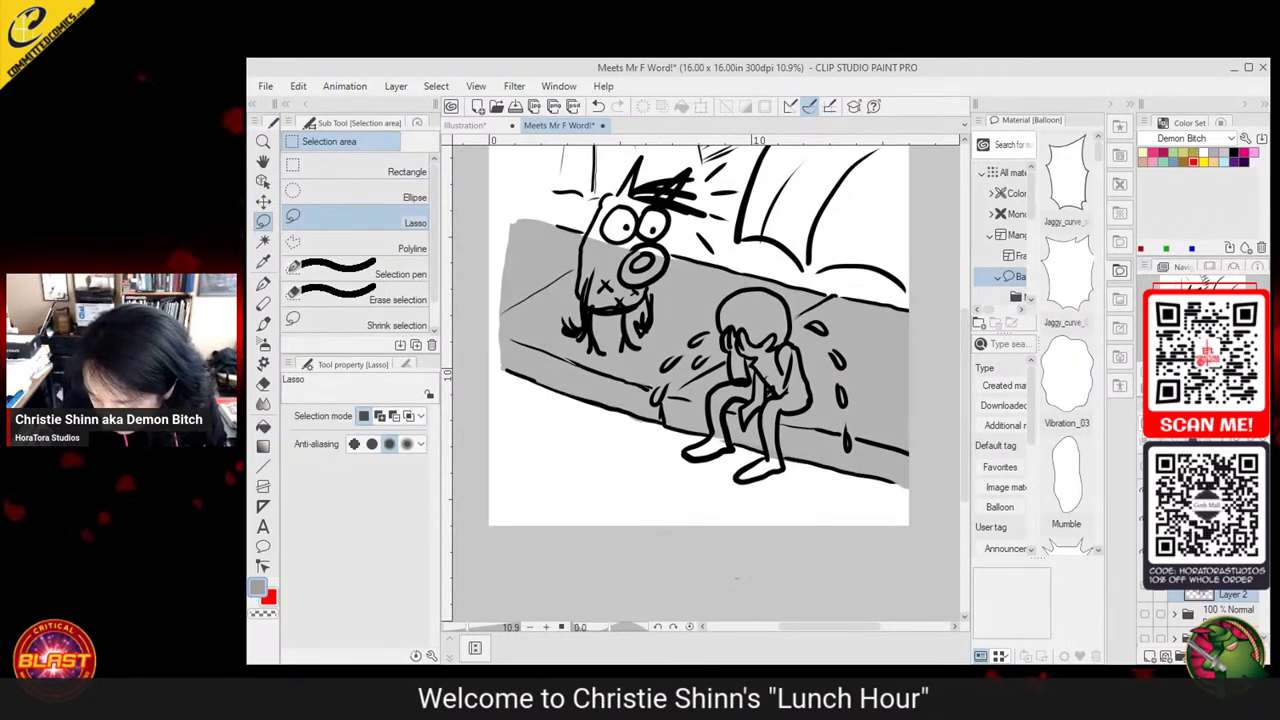
Add a new layer and sample the dark road color from the colored street page, hiding that page again
left_click(1148, 657)
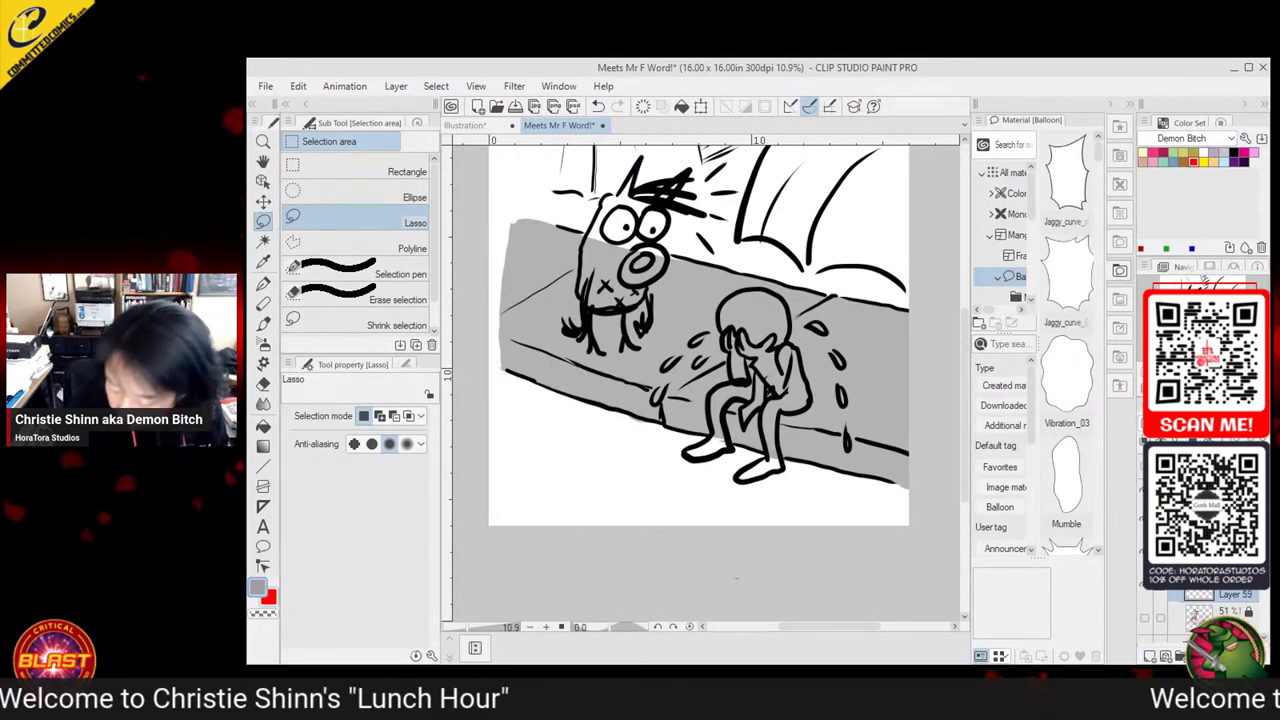
left_click(1147, 574)
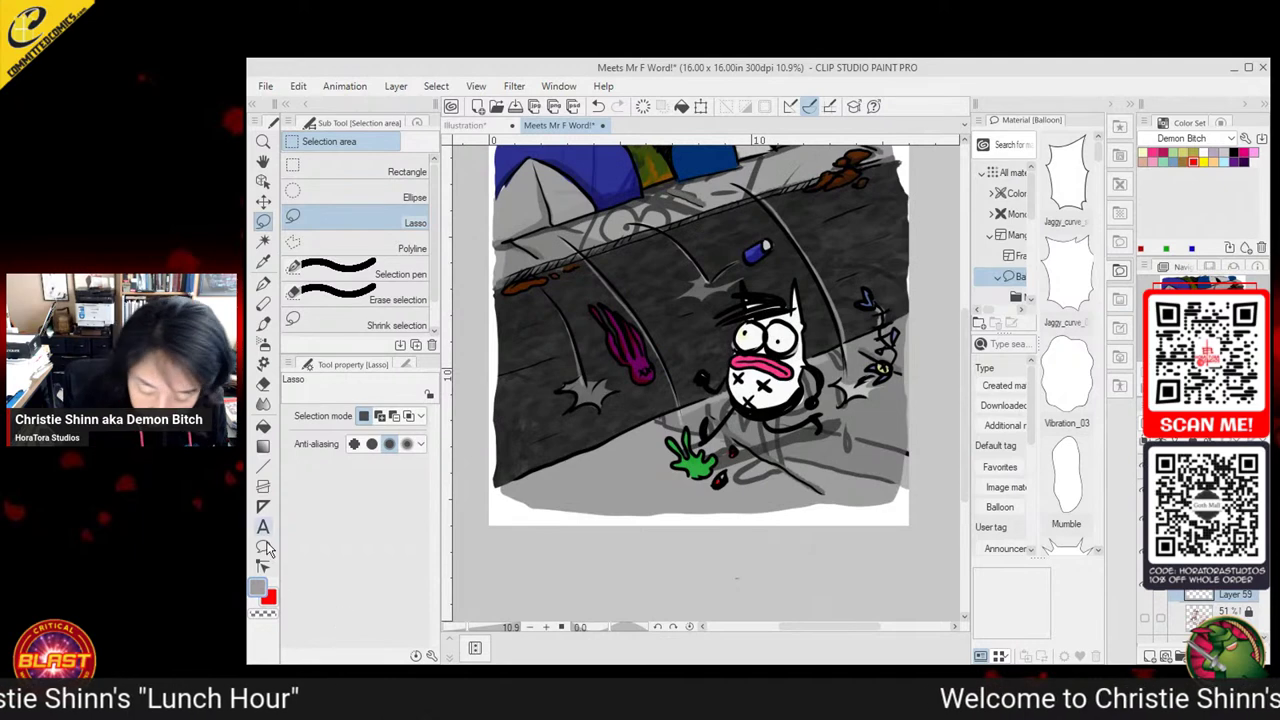
left_click(263, 261)
left_click(516, 462)
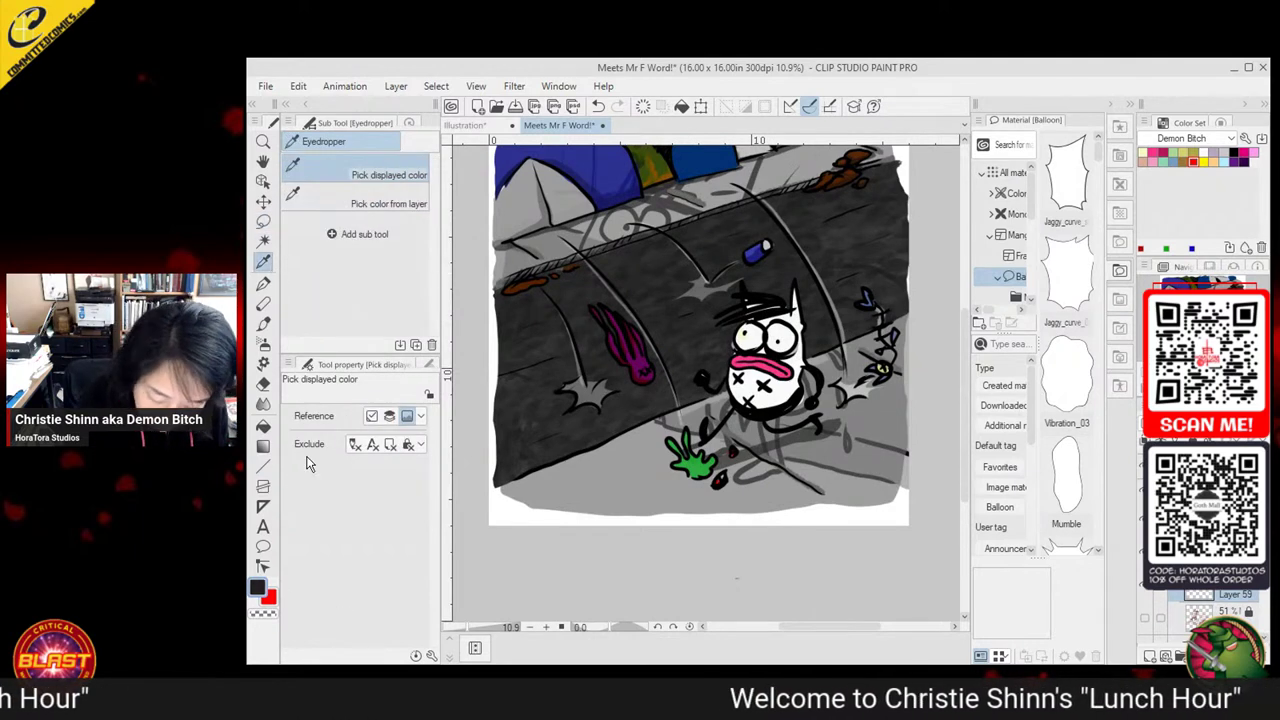
left_click(1147, 574)
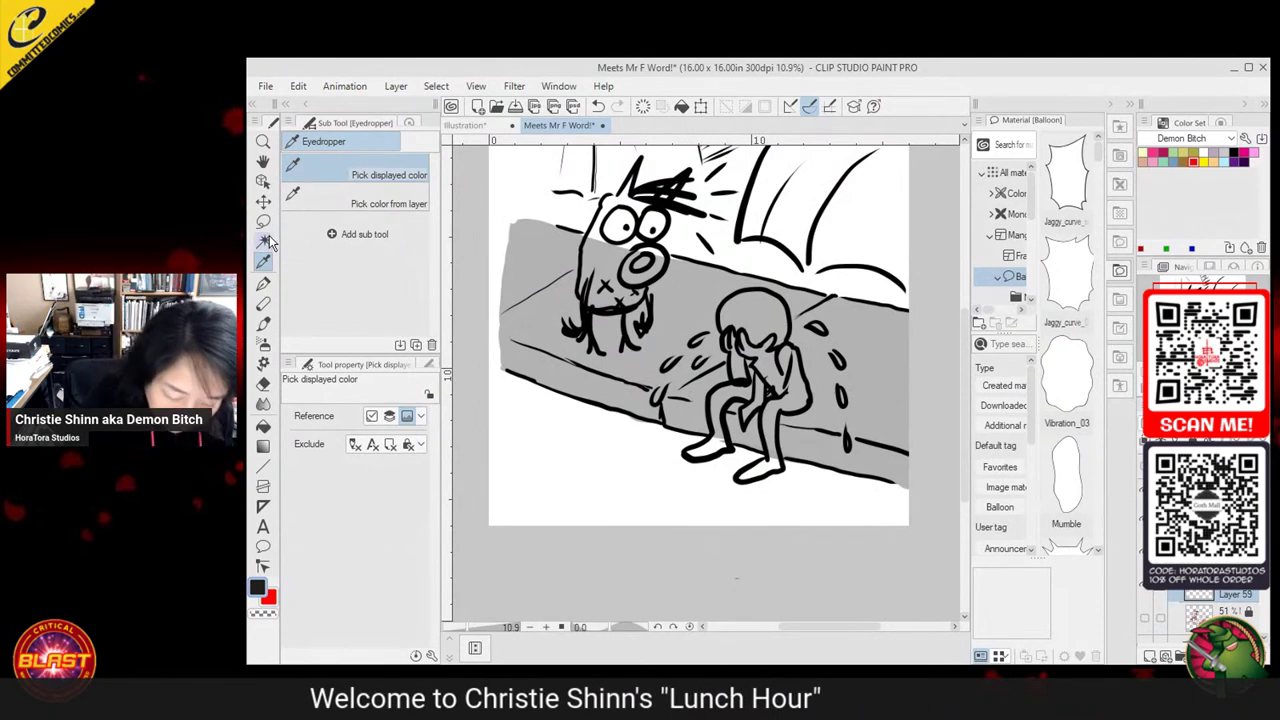
Lasso the road area below the curb and choose the Pointillism brush for painting it
key("m")
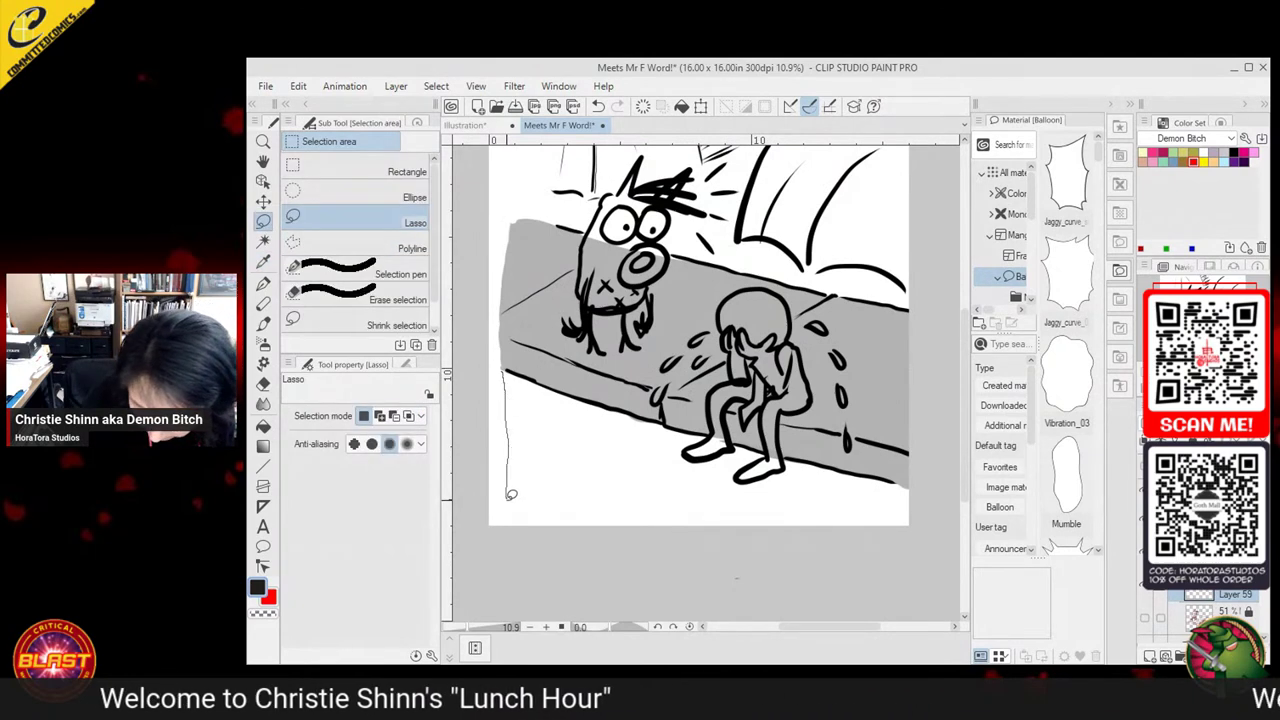
mouse_move(511, 494)
left_mouse_down()
mouse_move(908, 508)
mouse_move(932, 429)
mouse_move(834, 346)
mouse_move(650, 312)
mouse_move(522, 328)
mouse_move(497, 362)
left_mouse_up()
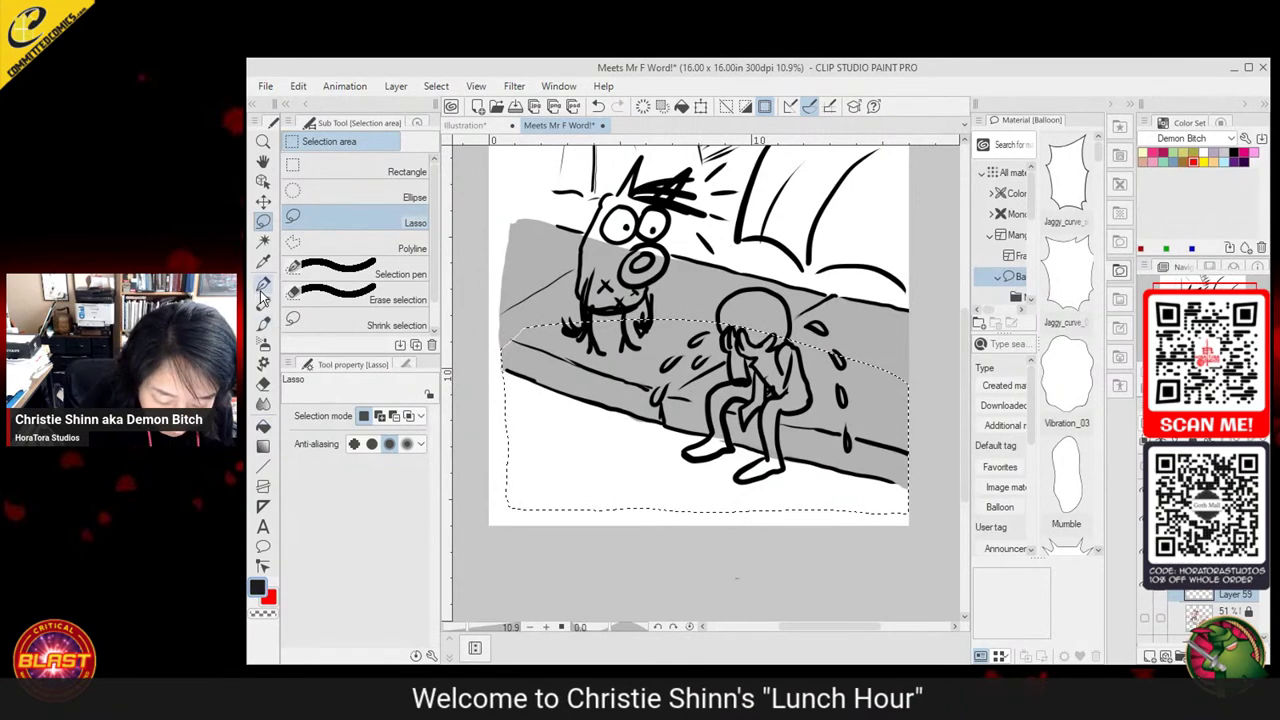
left_click(263, 323)
left_click(355, 142)
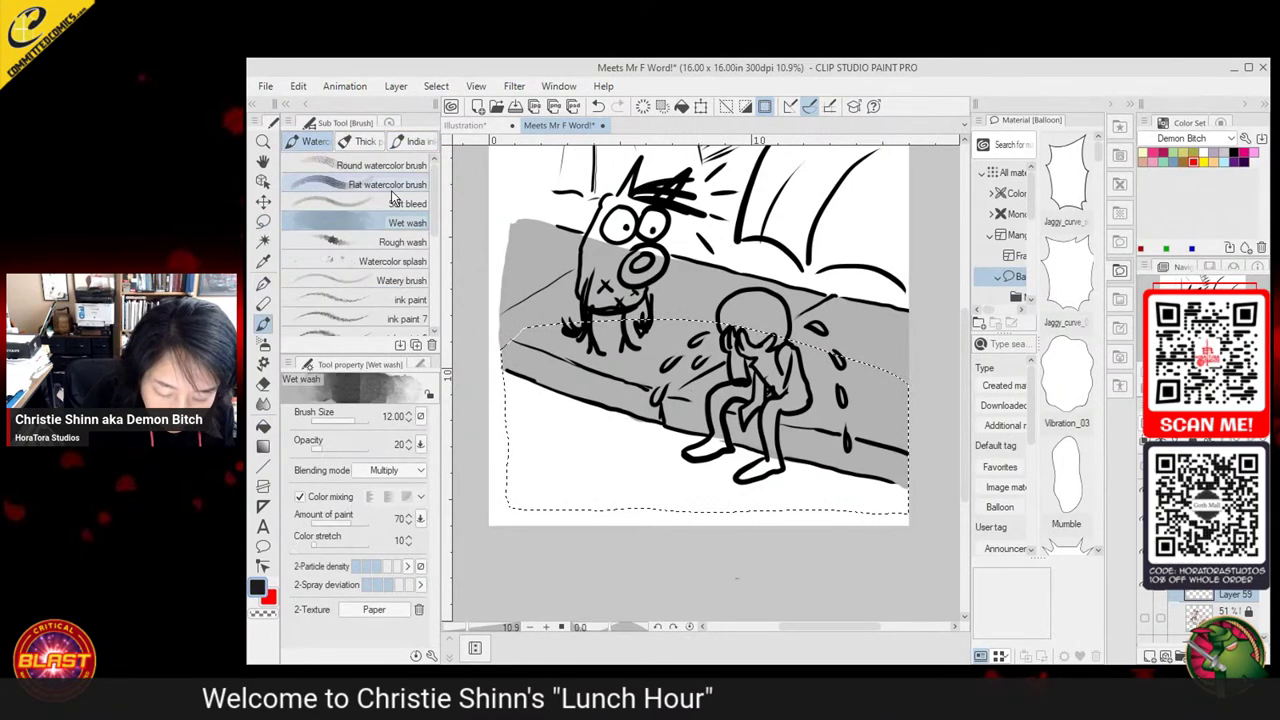
left_click(340, 286)
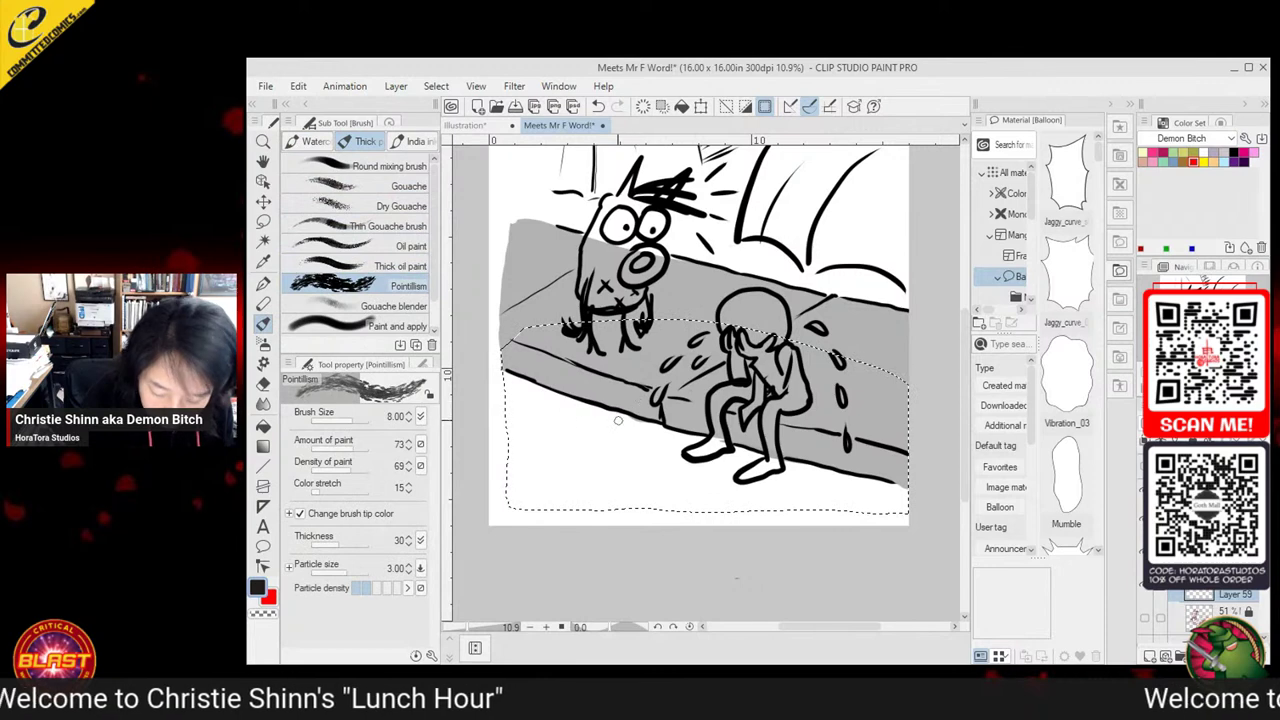
Try a Pointillism stroke along the curb's lower edge, undo it and increase the brush size to 20
left_click_drag(508, 373, 660, 436)
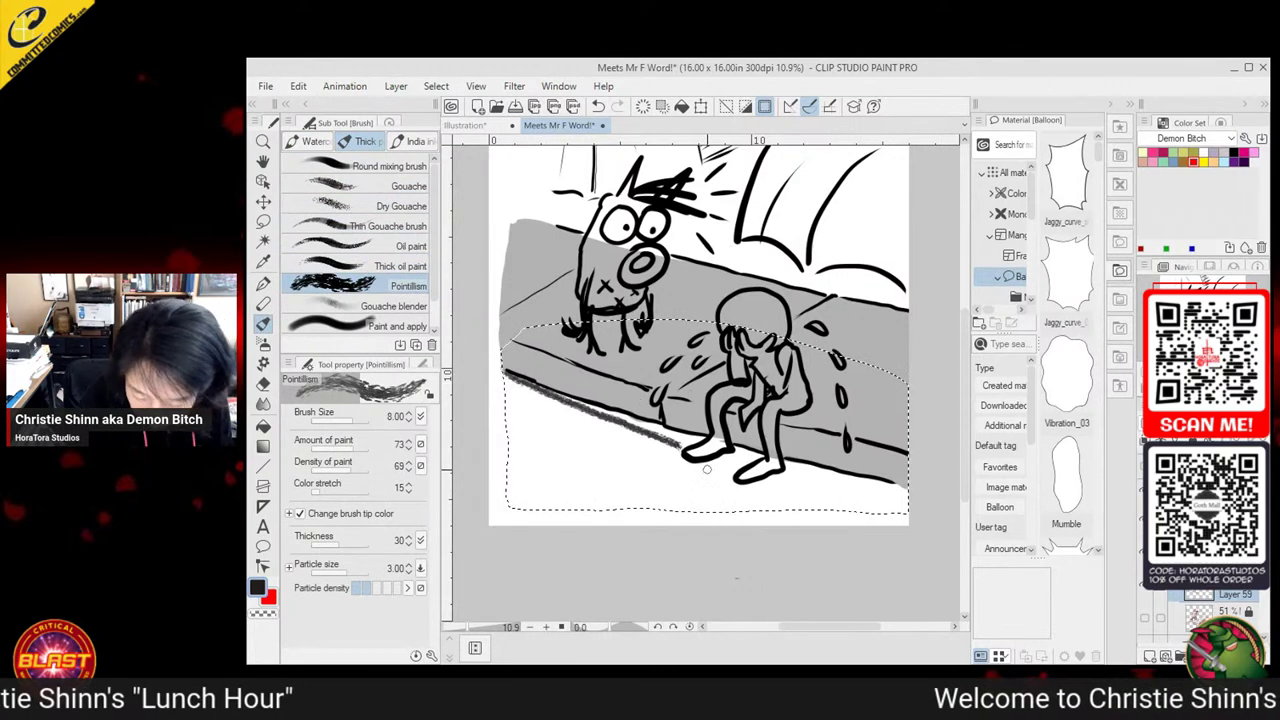
key("ctrl+z")
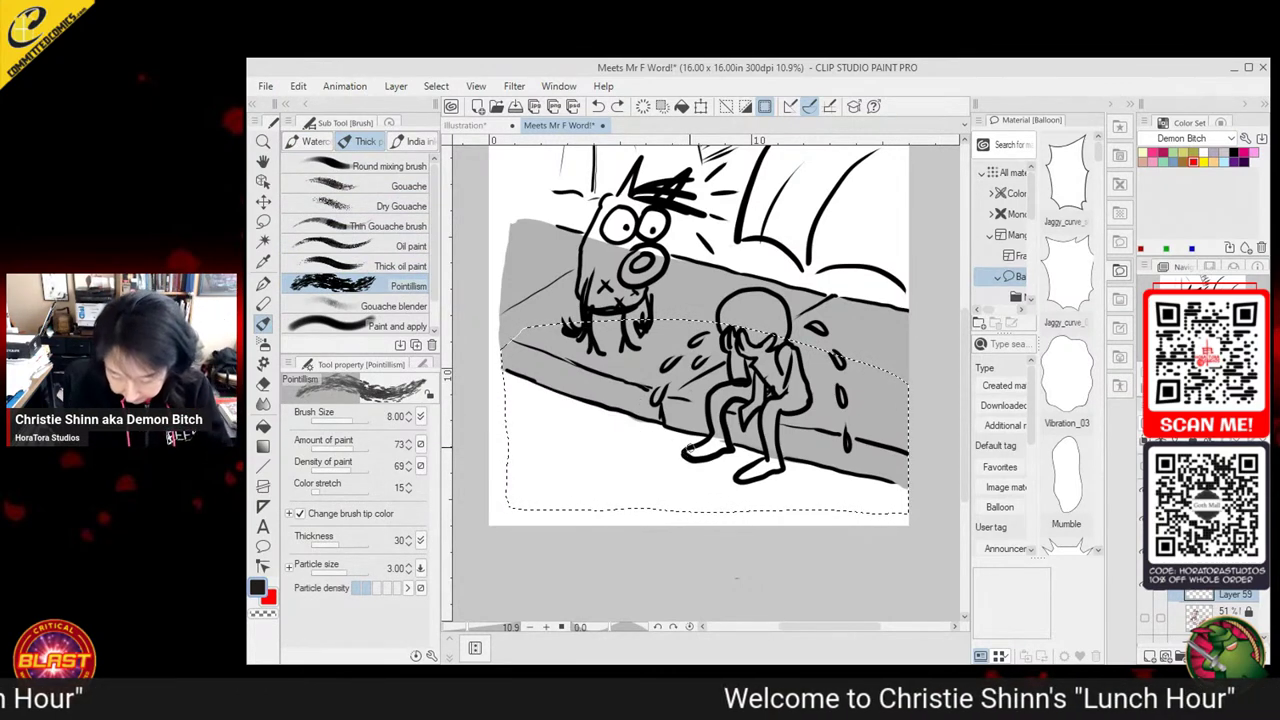
key("bracketright")
key("bracketright")
key("bracketright")
key("bracketright")
key("bracketright")
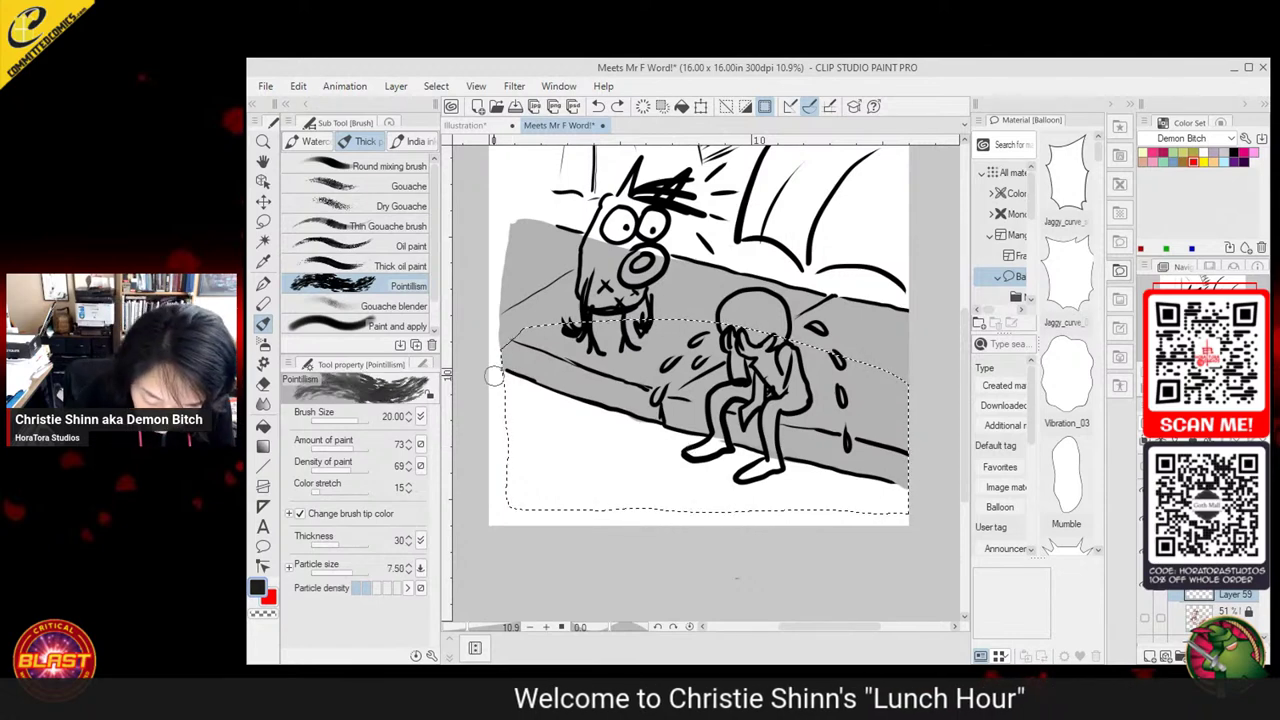
Paint the selected road area below the curb with the dark road color in Pointillism strokes and clear the selection
left_click_drag(506, 374, 797, 472)
left_click_drag(620, 416, 732, 443)
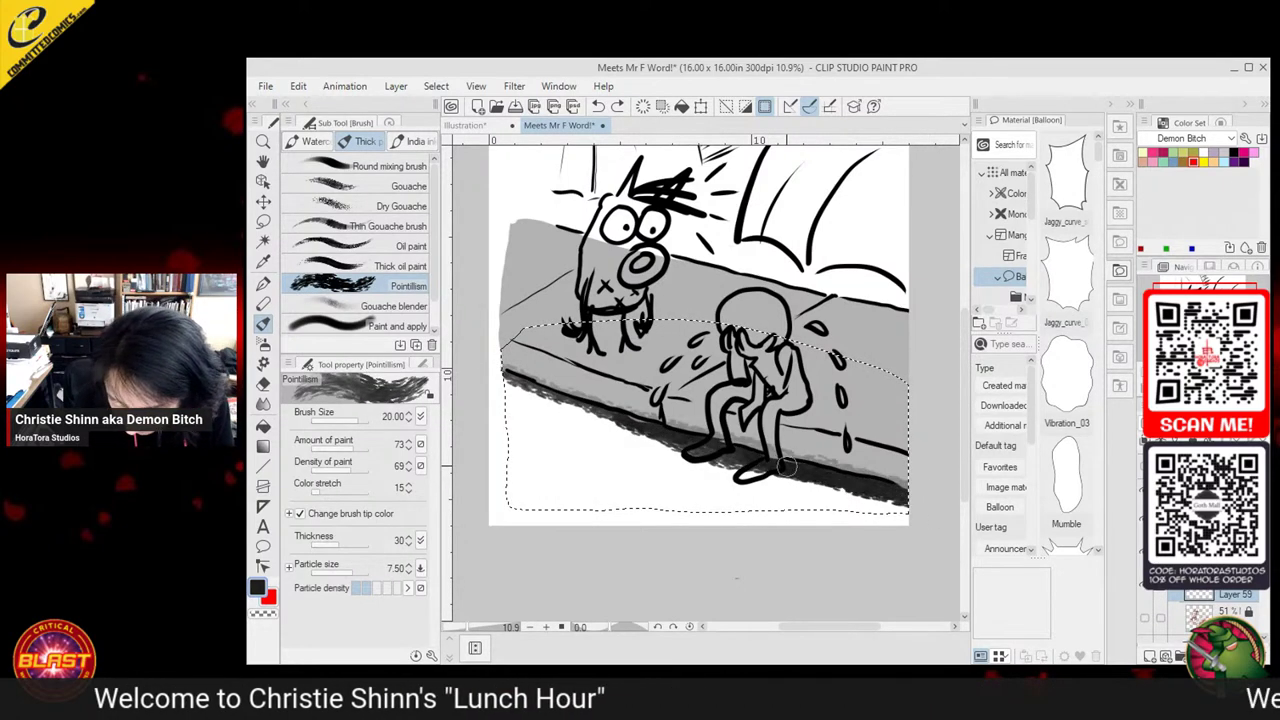
mouse_move(628, 508)
left_mouse_down()
mouse_move(834, 492)
mouse_move(624, 446)
mouse_move(535, 394)
mouse_move(812, 481)
mouse_move(704, 464)
mouse_move(512, 410)
left_mouse_up()
mouse_move(585, 440)
left_mouse_down()
mouse_move(505, 432)
mouse_move(720, 470)
left_mouse_up()
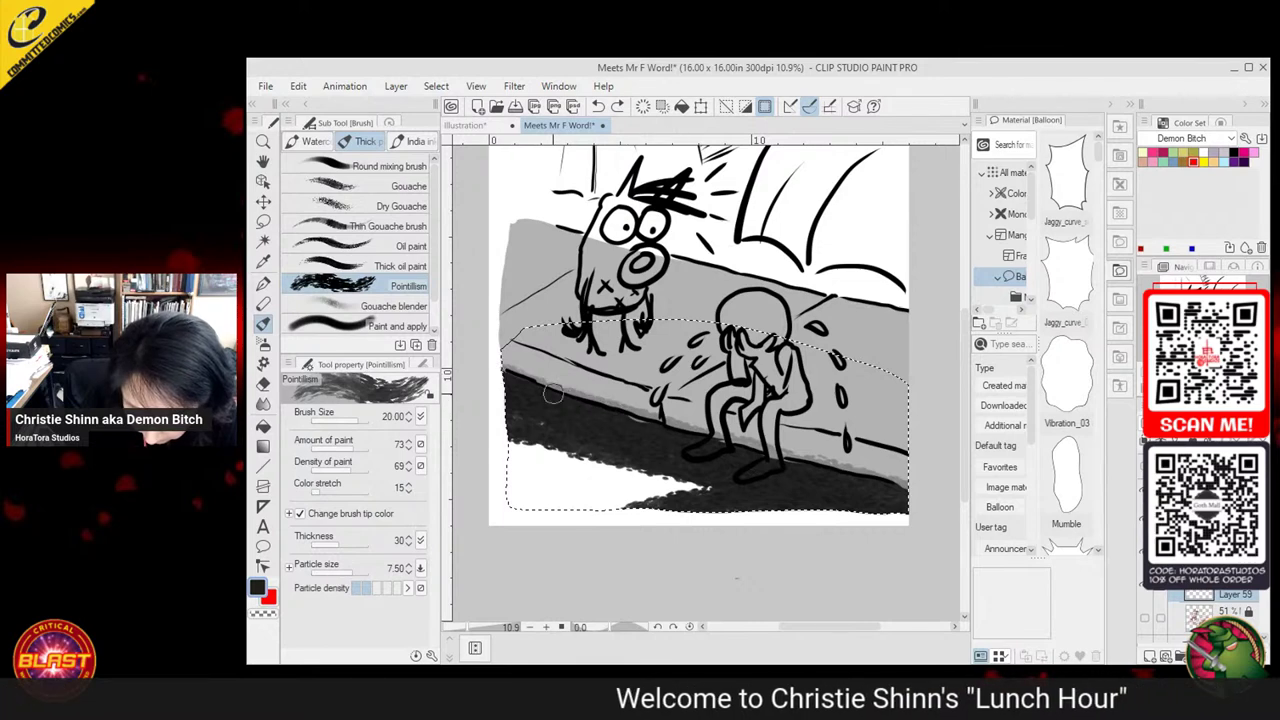
mouse_move(705, 490)
left_mouse_down()
mouse_move(554, 458)
mouse_move(631, 484)
mouse_move(486, 467)
mouse_move(640, 513)
mouse_move(567, 512)
left_mouse_up()
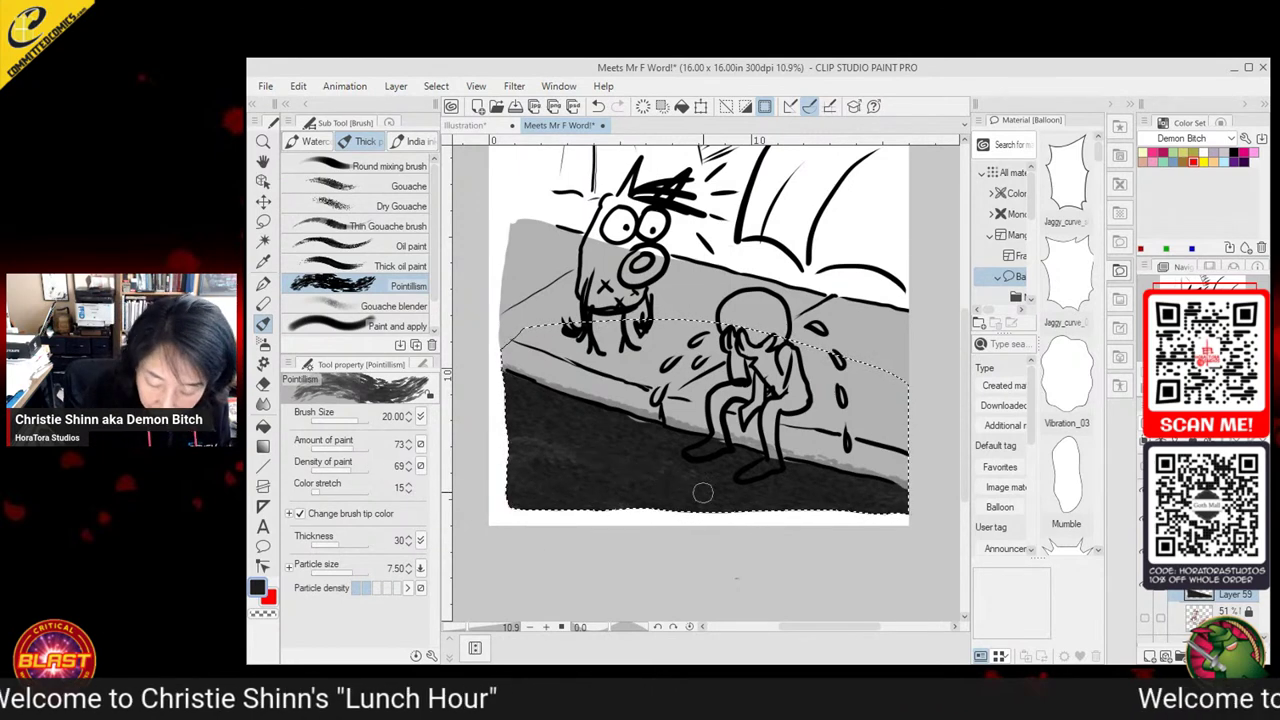
key("m")
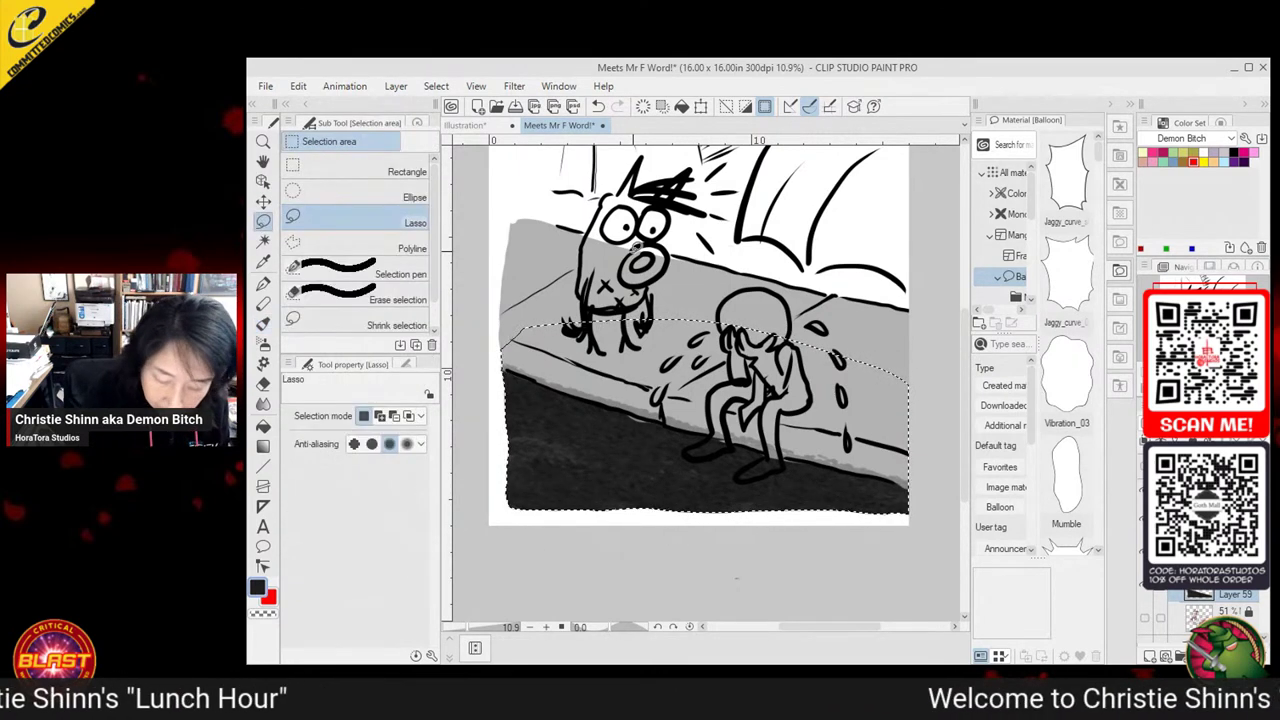
key("ctrl+d")
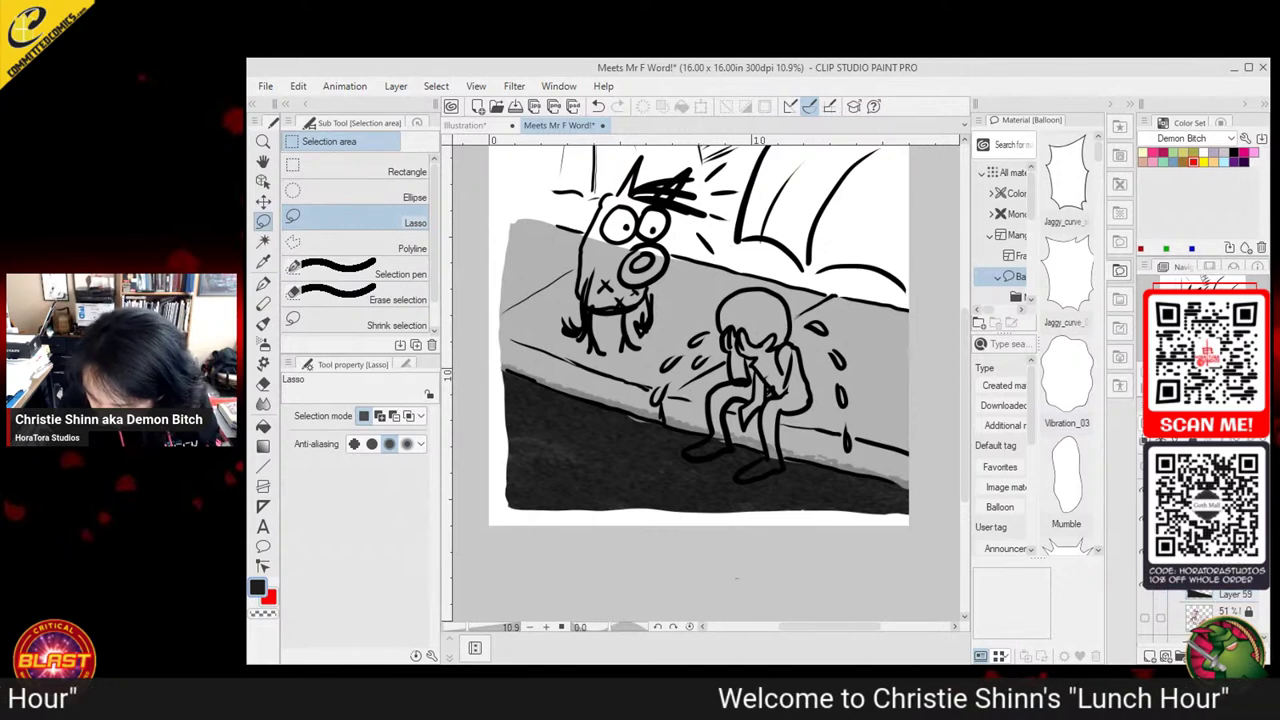
Pick the pale yellow swatch and add that color to the Demon Bitch color set
left_click(1243, 594)
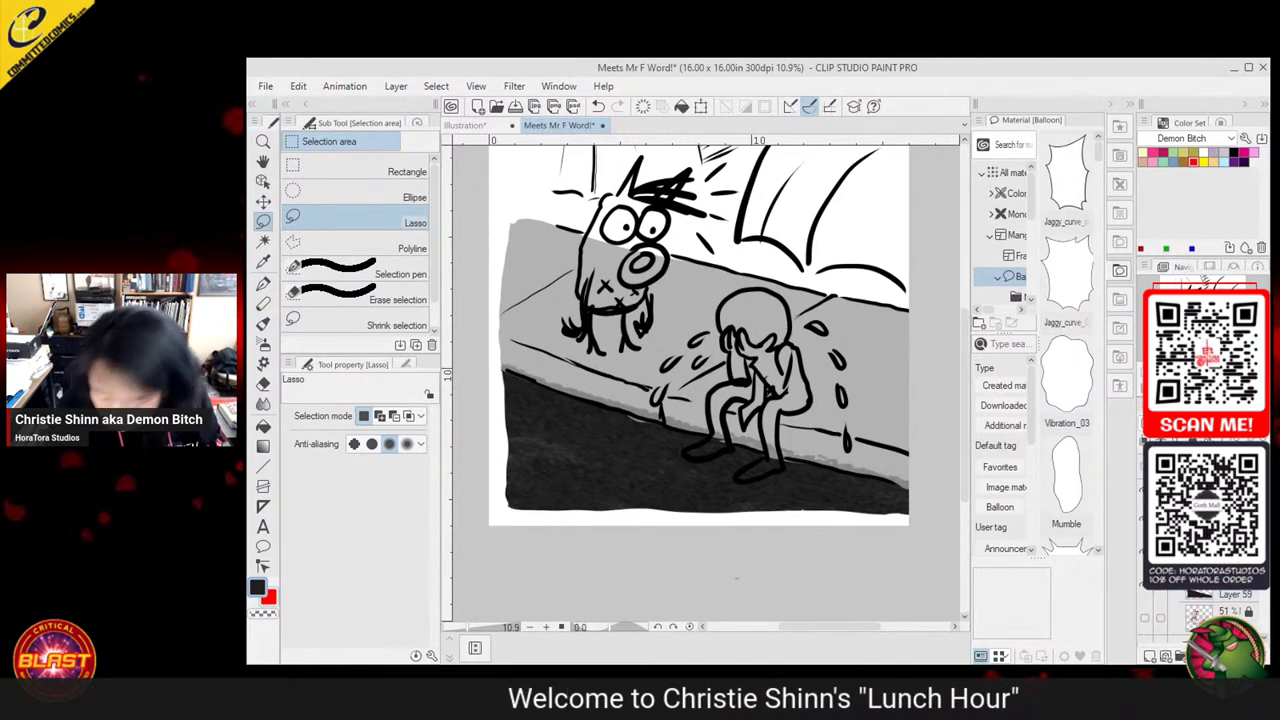
key("e")
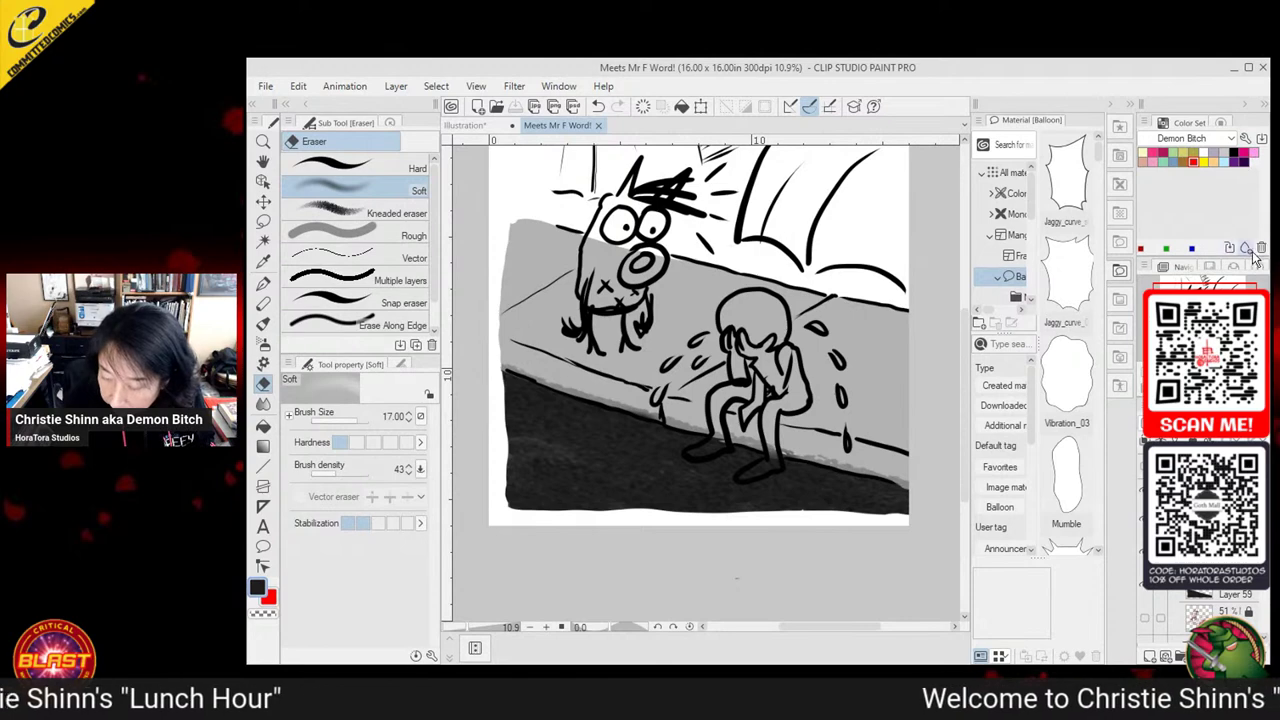
left_click(1142, 152)
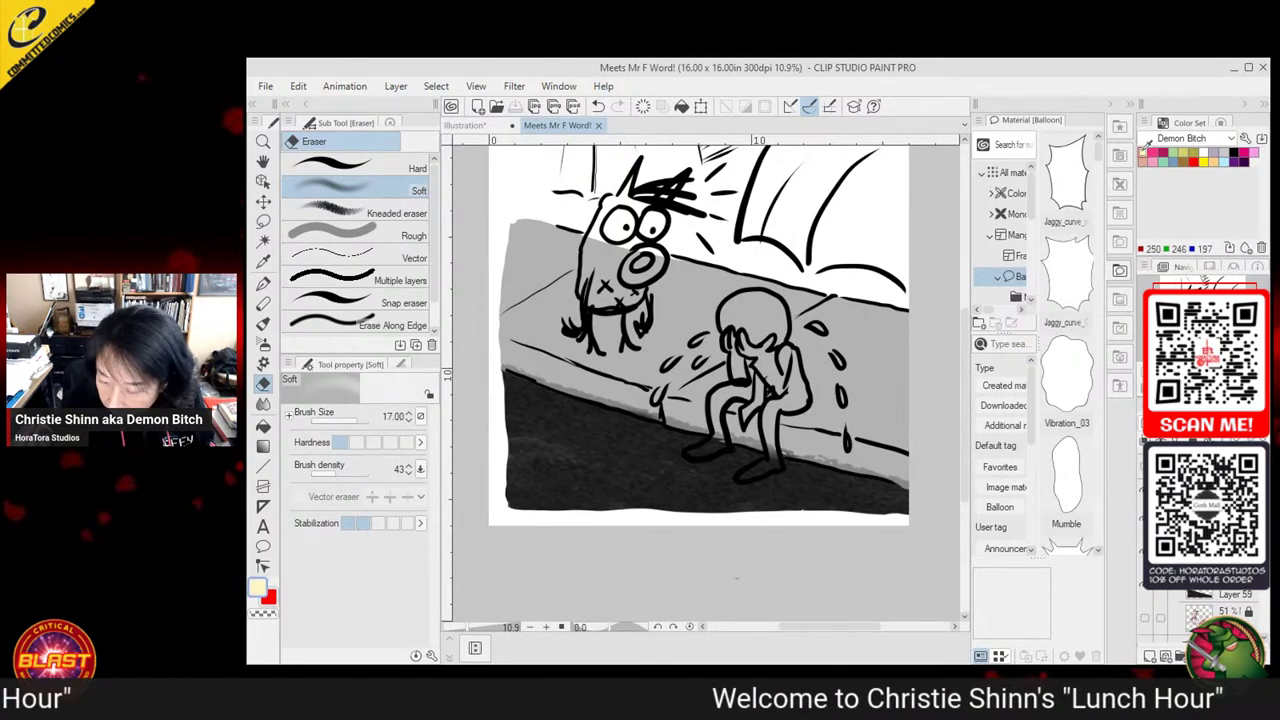
left_click(1245, 248)
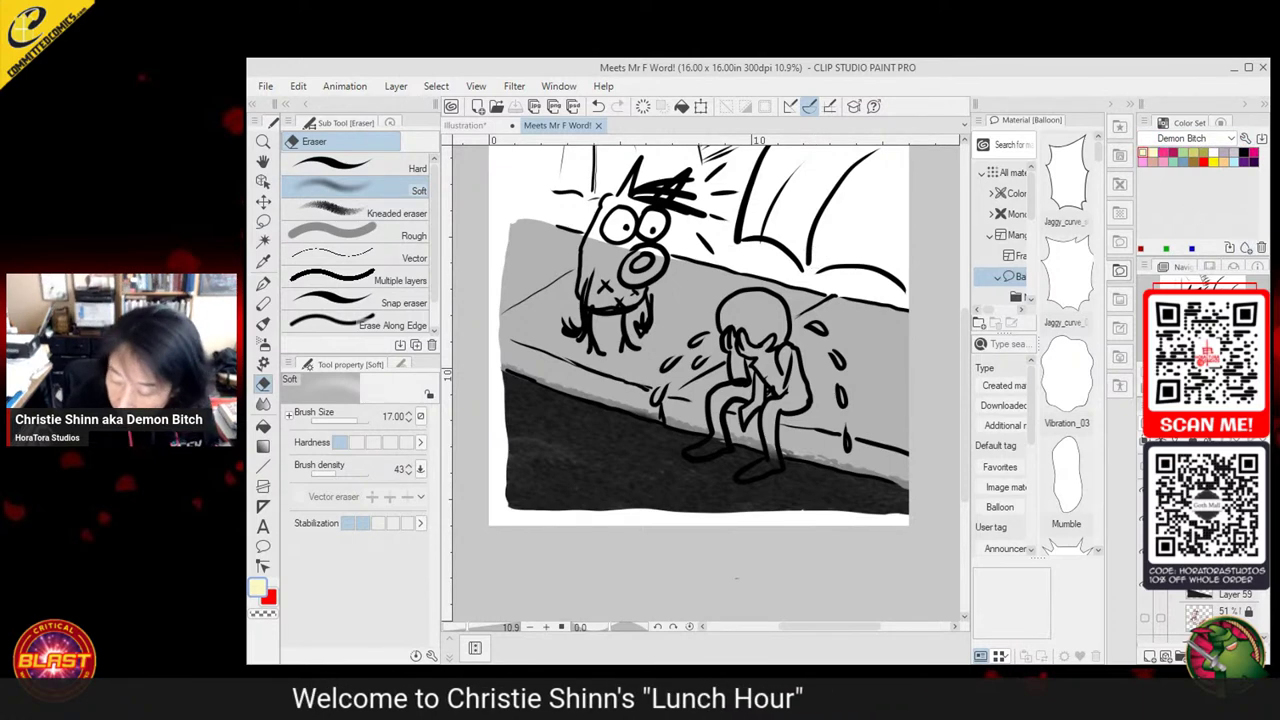
Show the running characters' page, add the tie's sampled blue to the color set, and delete the duplicate pale yellow swatch
scroll(1200, 608, "down", 2)
left_click(1145, 532)
left_click(1145, 565)
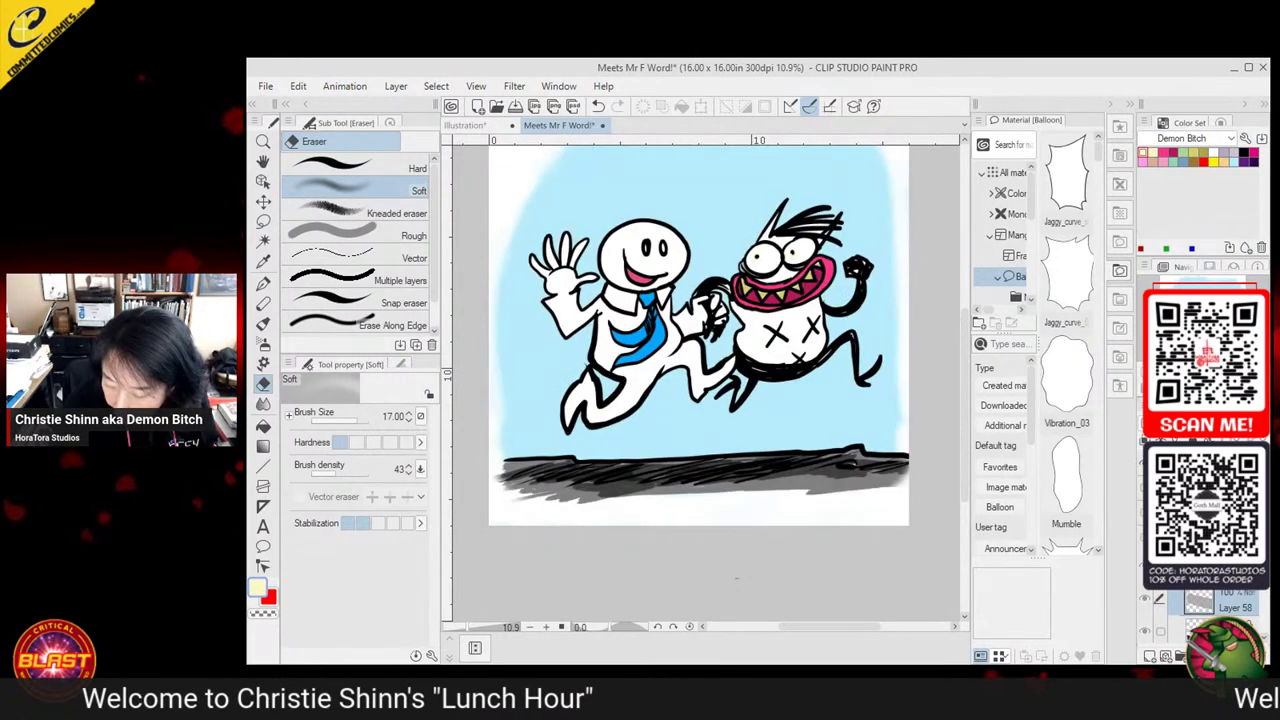
key("i")
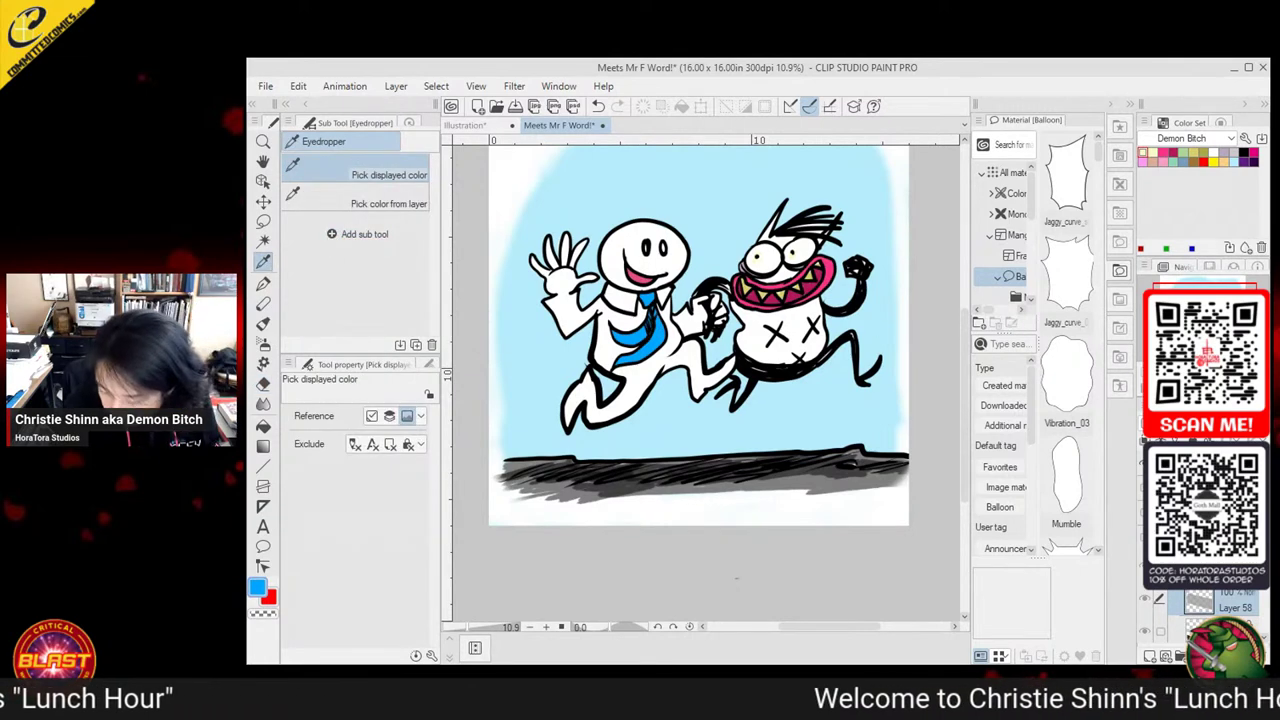
left_click(1246, 248)
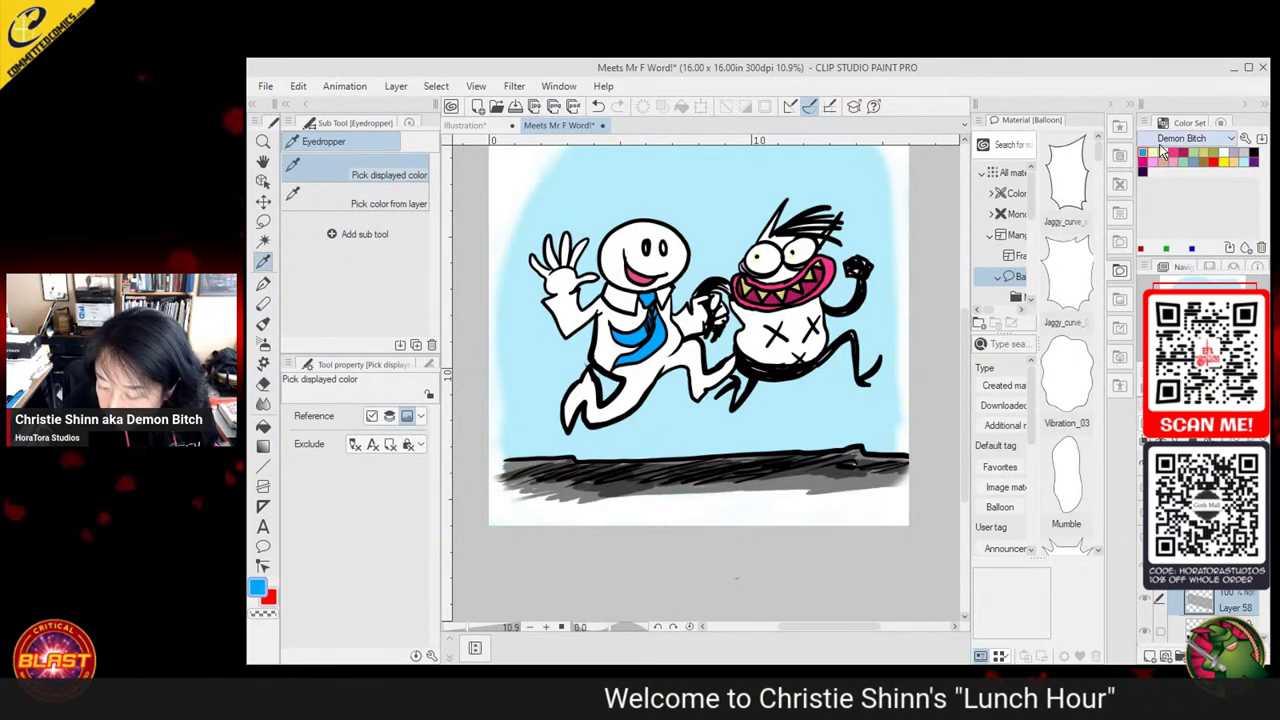
left_click(1258, 248)
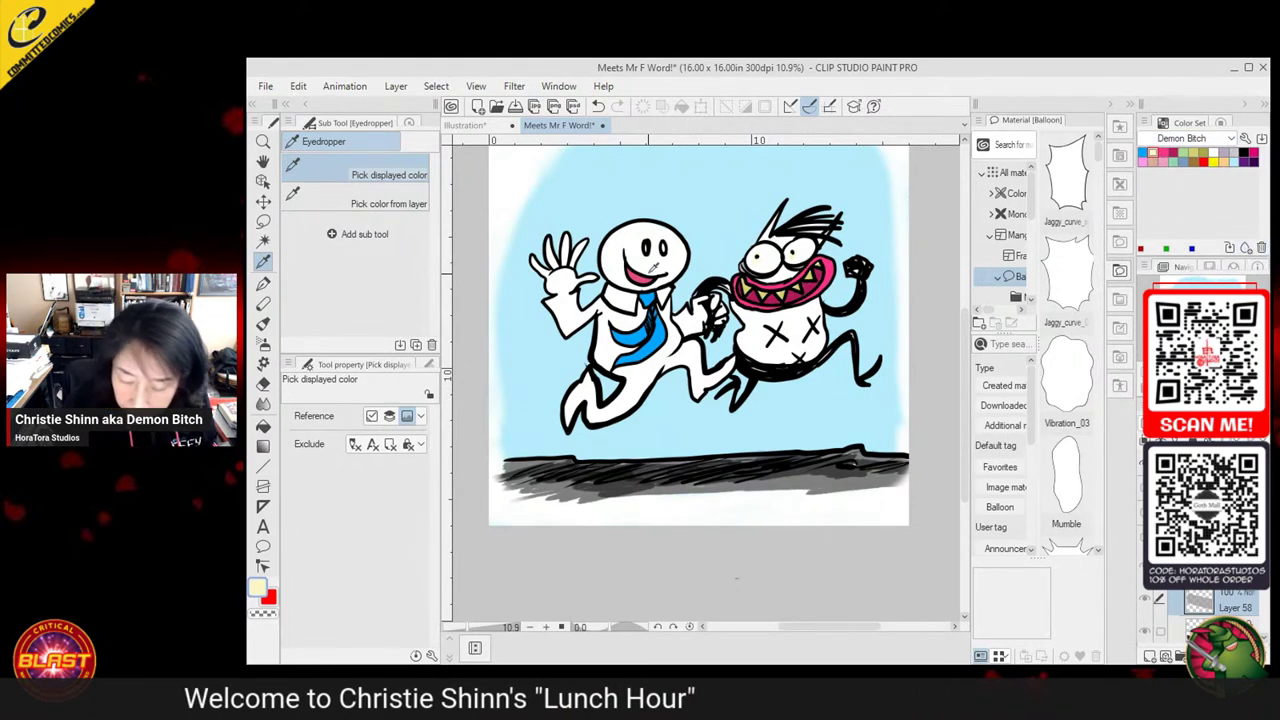
Sample the pink from the smiling character's mouth, add it to the color set, and save the file
left_click(648, 300)
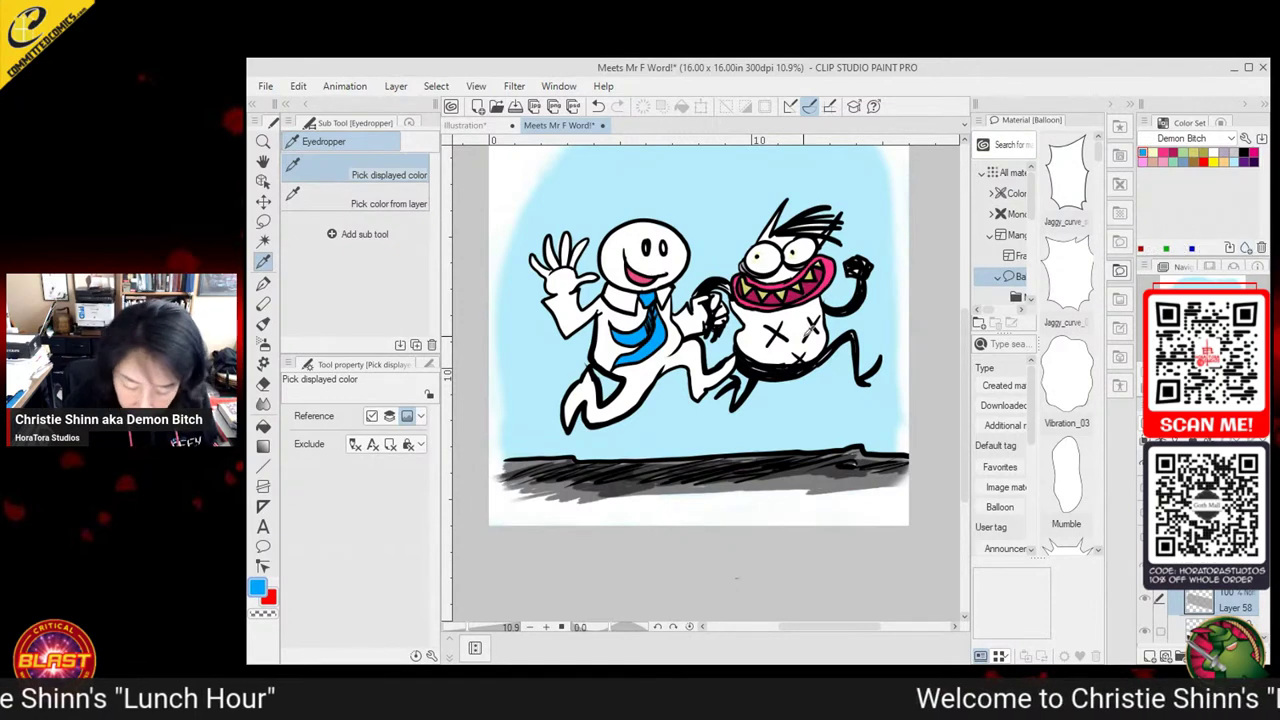
left_click(637, 274)
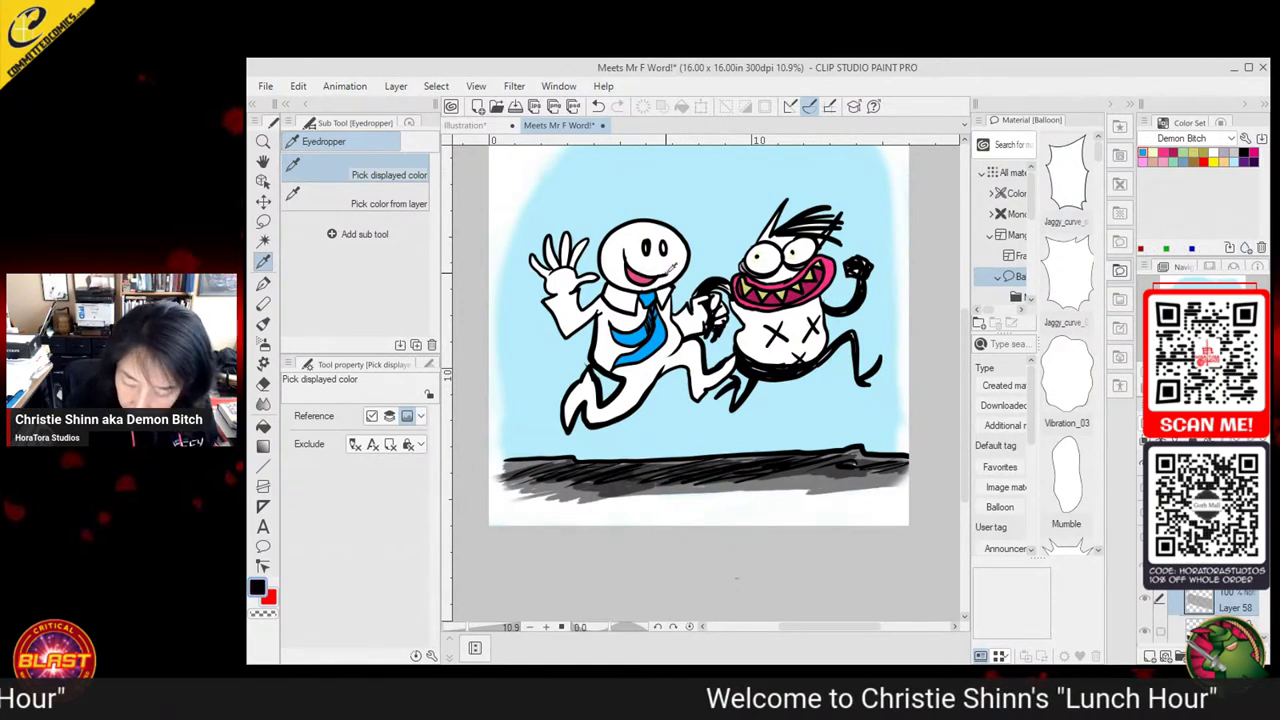
left_click(645, 271)
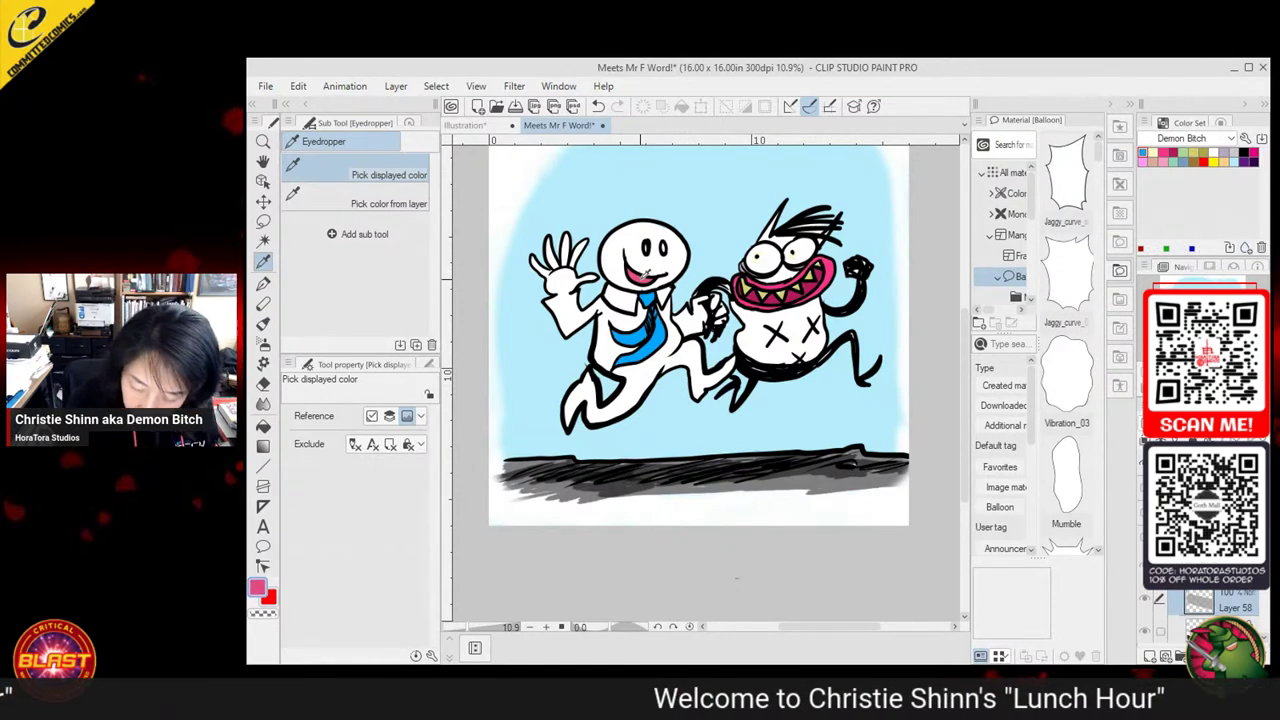
left_click(1245, 249)
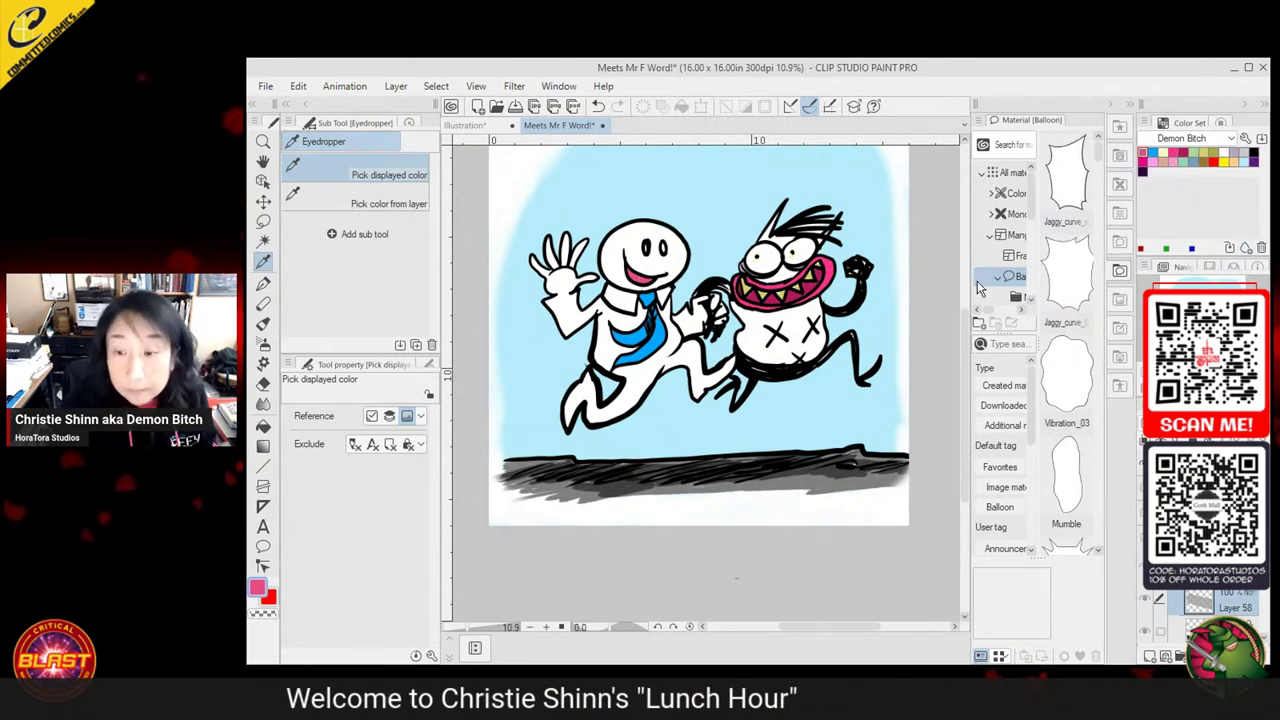
key("ctrl+s")
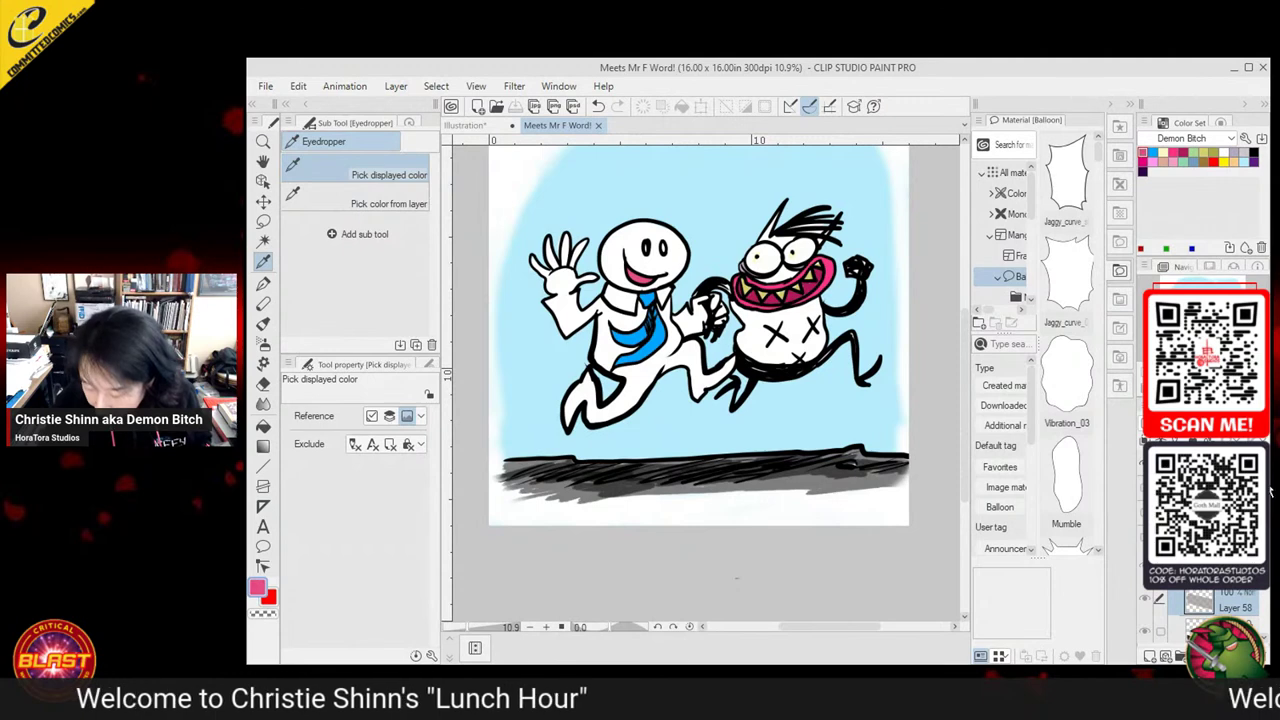
Hide the running characters' page, show the crying figure's page, and add a new layer above Layer 58
left_click(1145, 463)
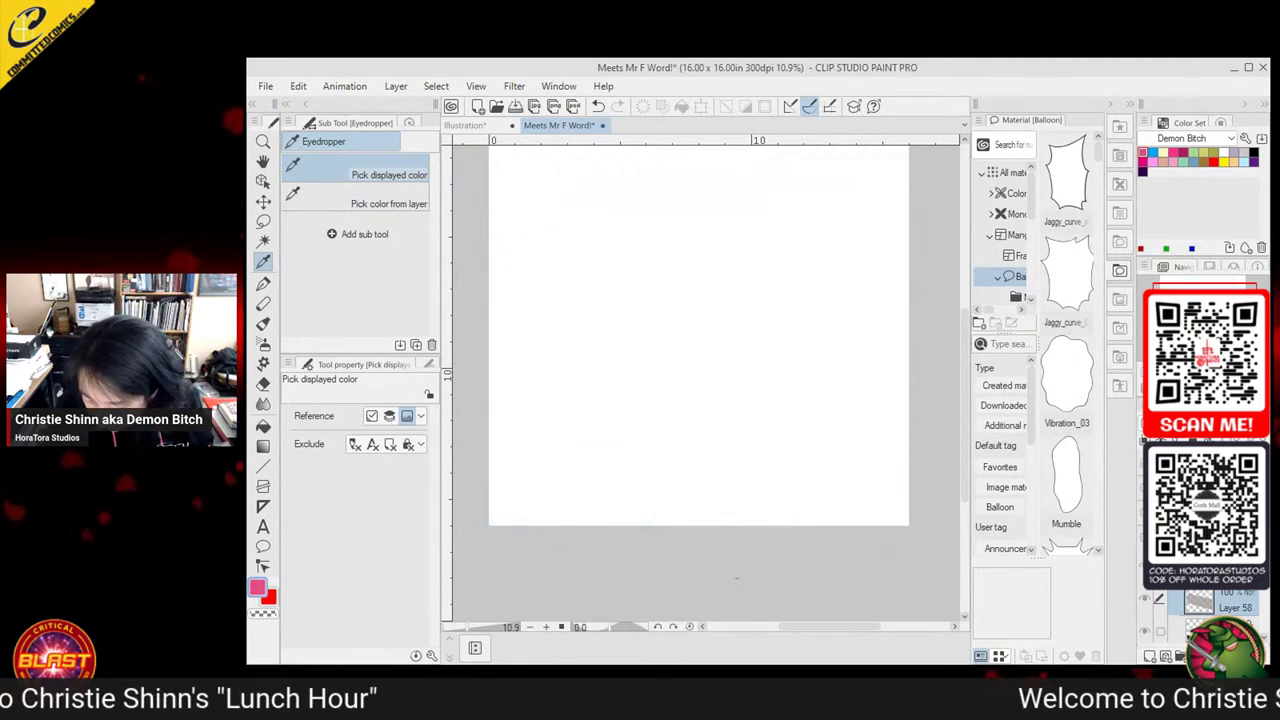
key("ctrl+z")
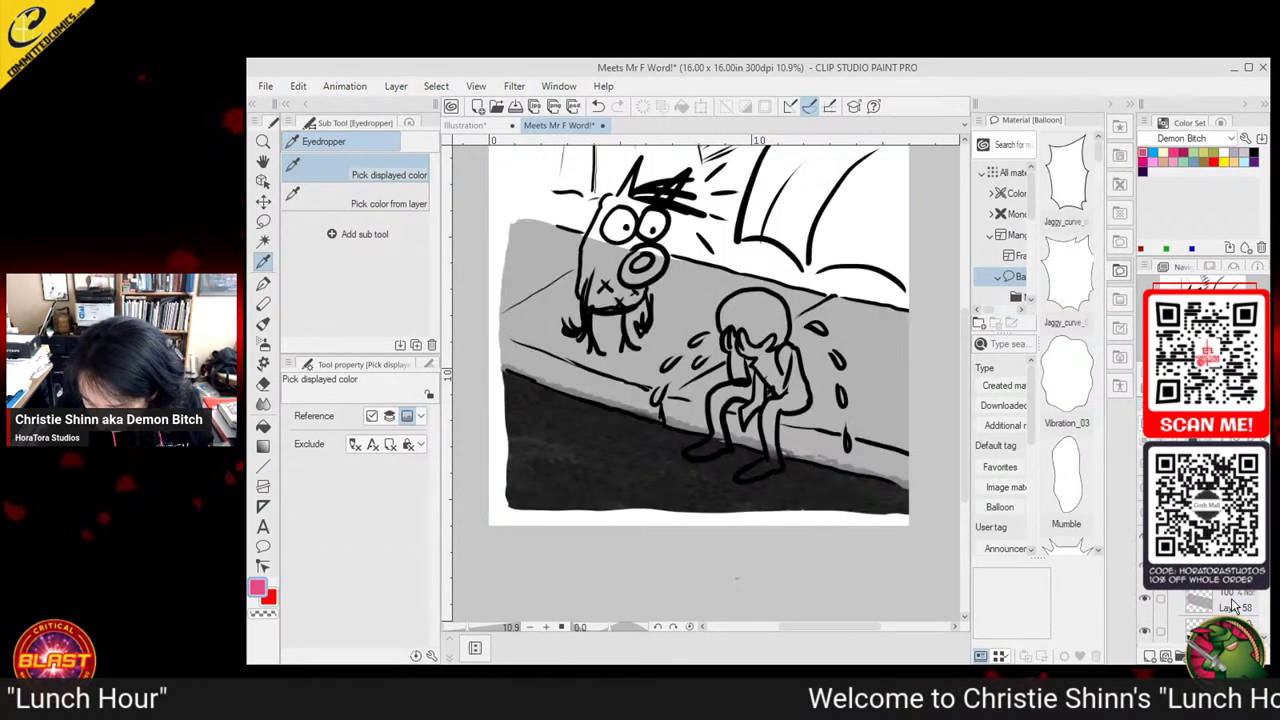
left_click(1233, 605)
key("ctrl+d")
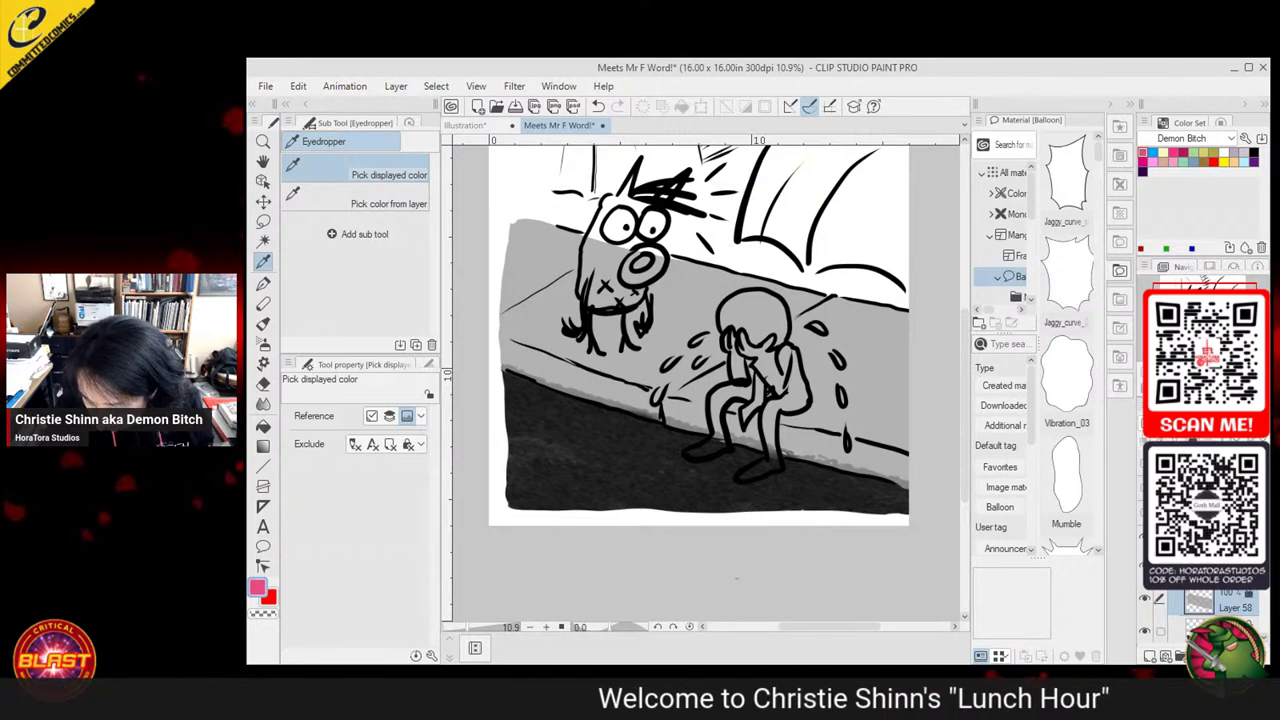
left_click(1150, 657)
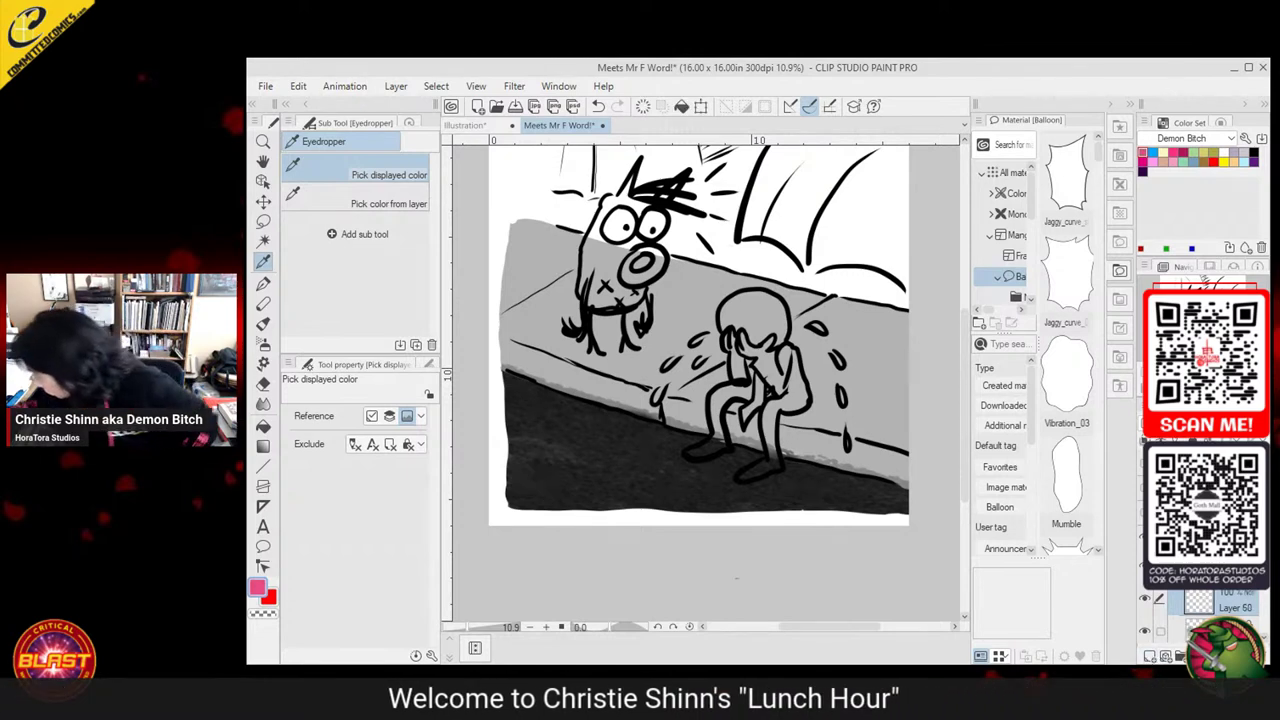
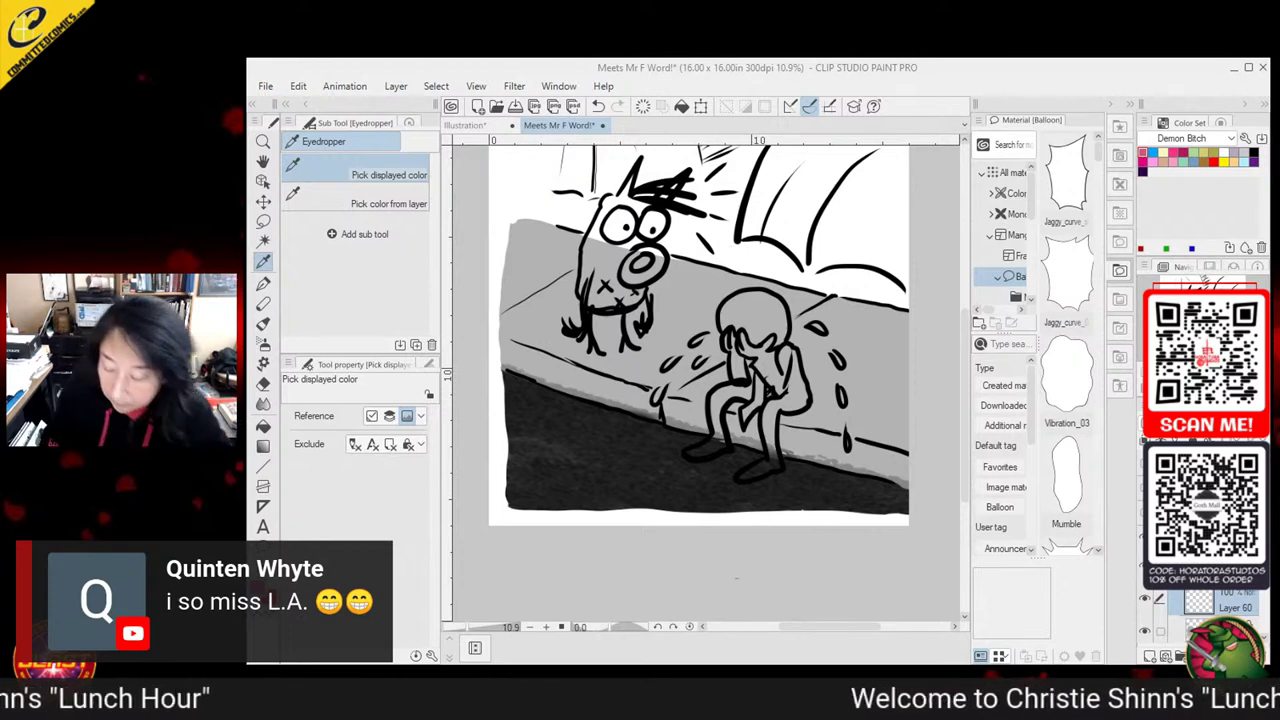
Lasso the creature's body and the crying seated figure, fill both with white, and clear the selection
left_click(263, 221)
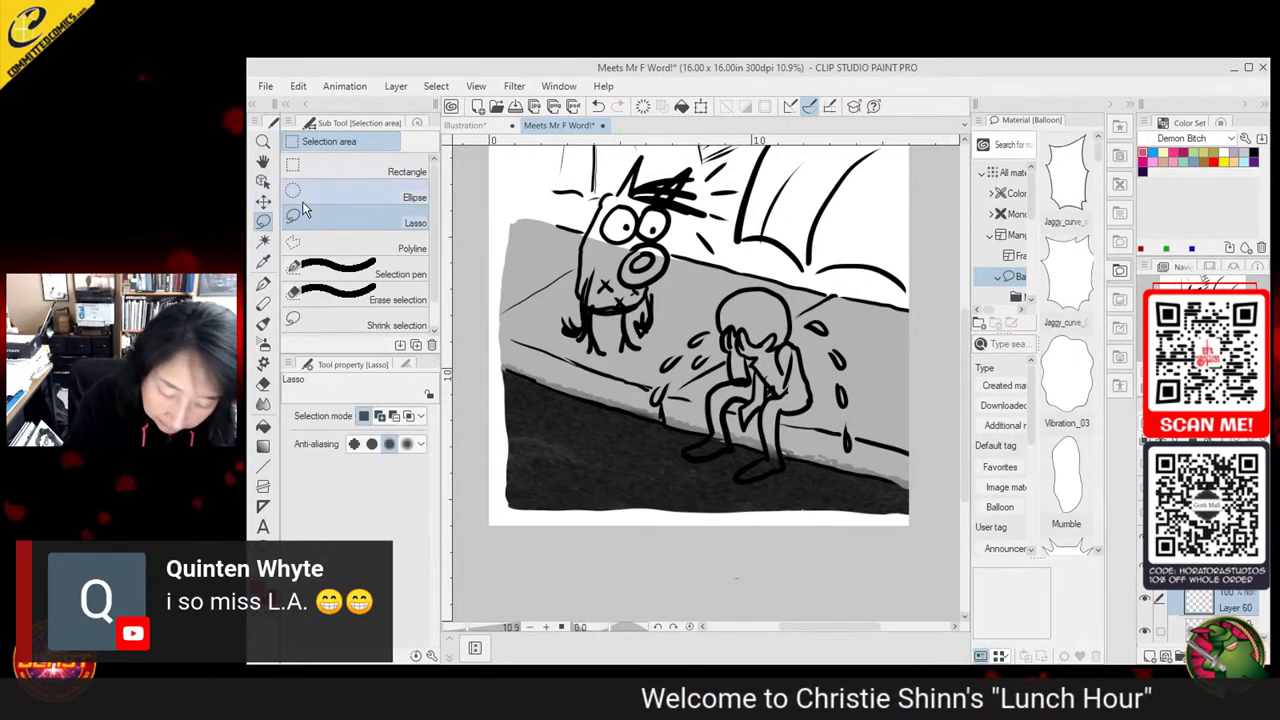
mouse_move(634, 172)
left_mouse_down()
mouse_move(670, 300)
mouse_move(618, 366)
mouse_move(615, 420)
mouse_move(635, 437)
mouse_move(652, 444)
mouse_move(688, 424)
mouse_move(714, 316)
left_mouse_up()
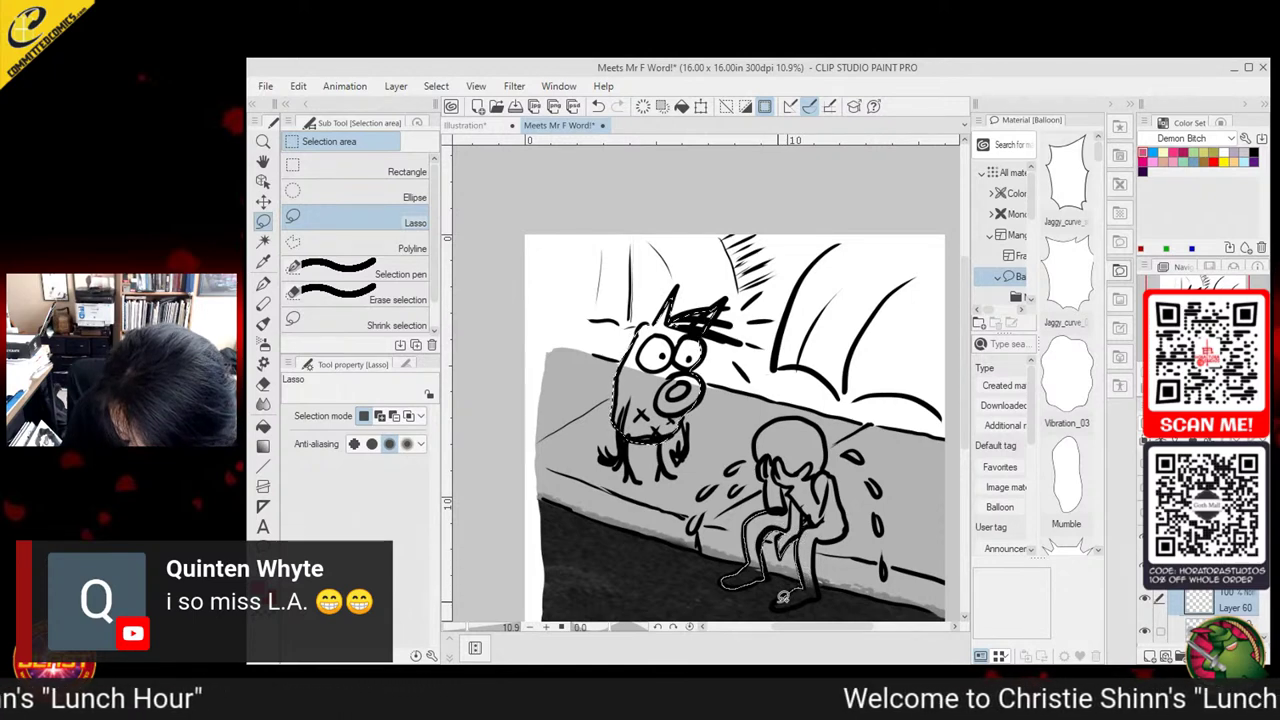
left_click_drag(820, 593, 828, 538)
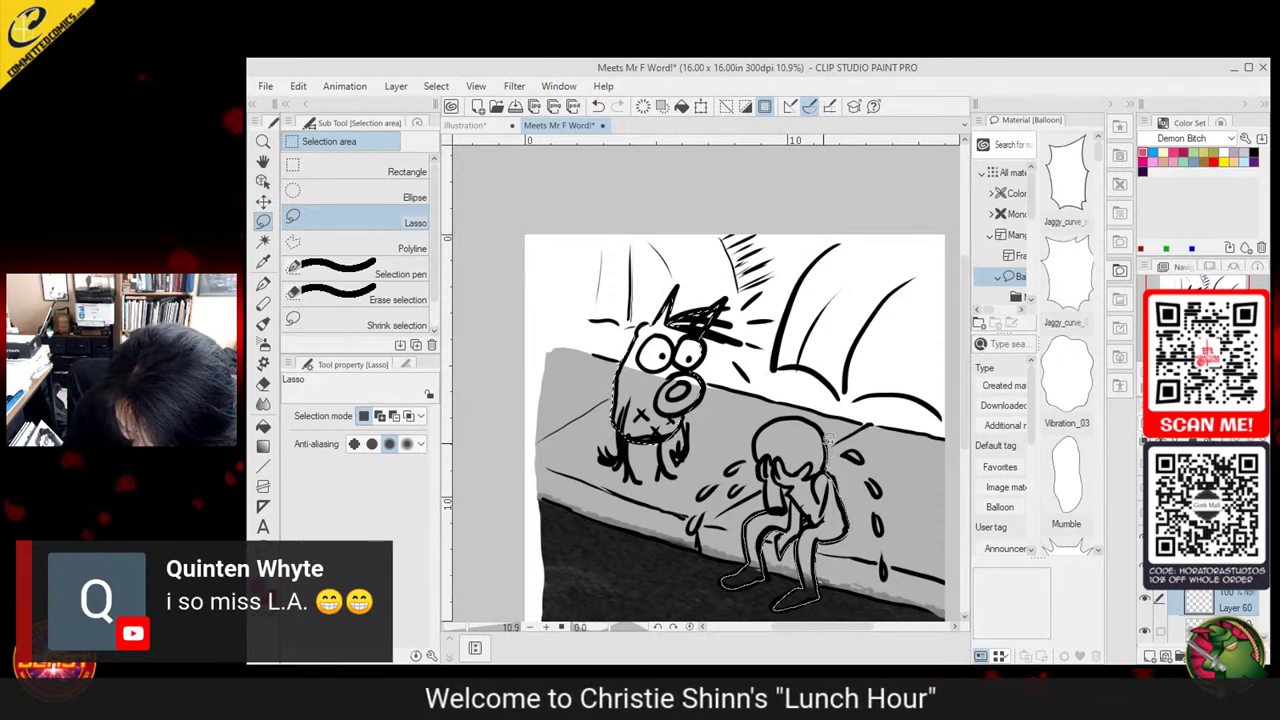
mouse_move(828, 438)
left_mouse_down()
mouse_move(791, 386)
mouse_move(763, 457)
left_mouse_up()
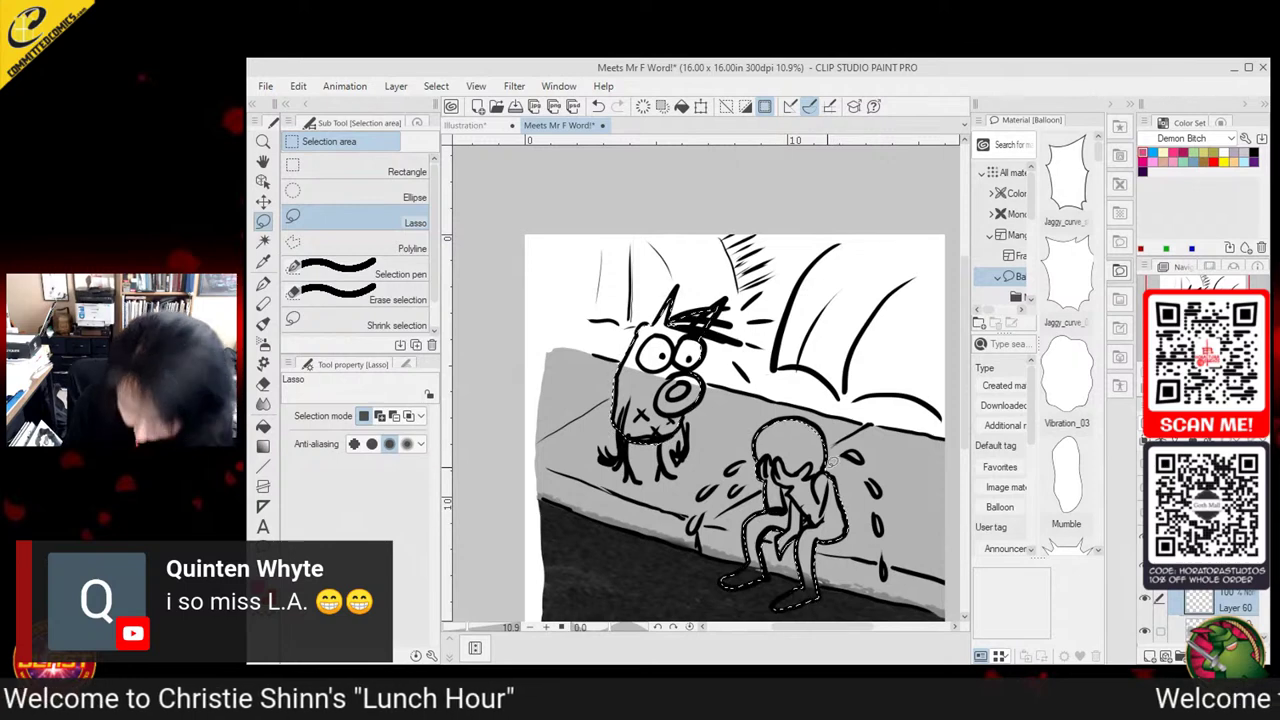
left_click(263, 426)
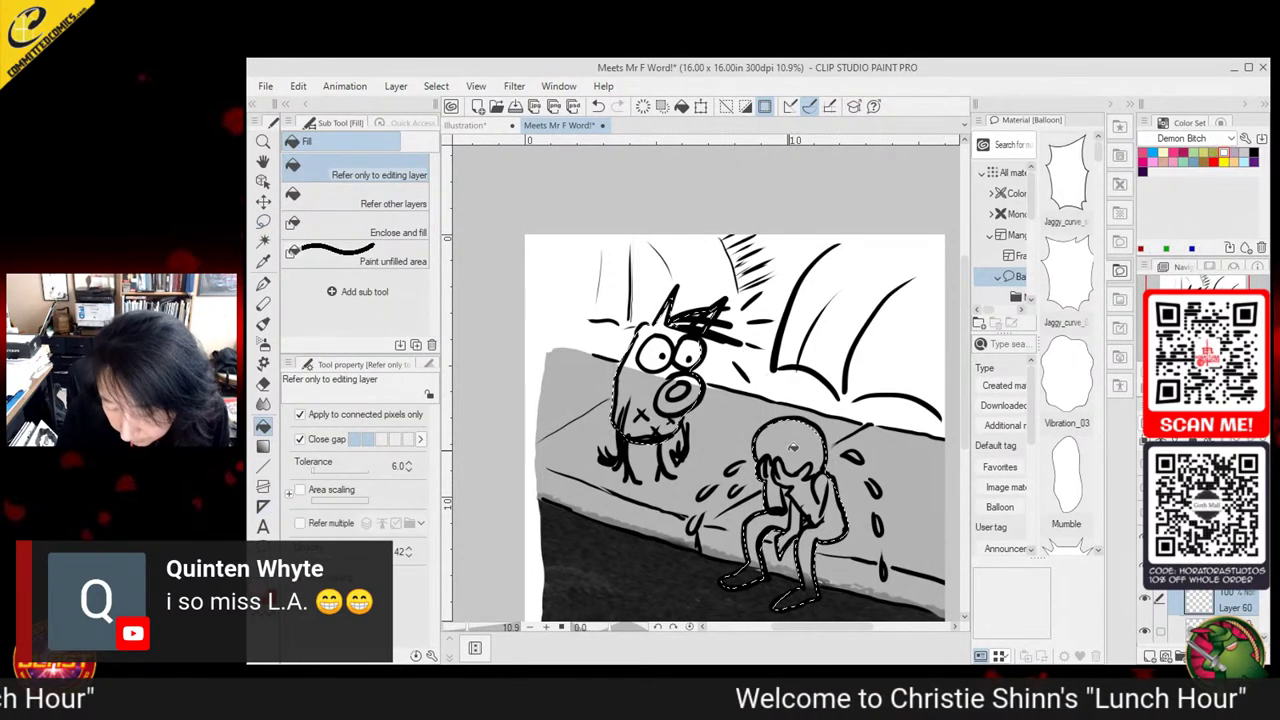
left_click(803, 449)
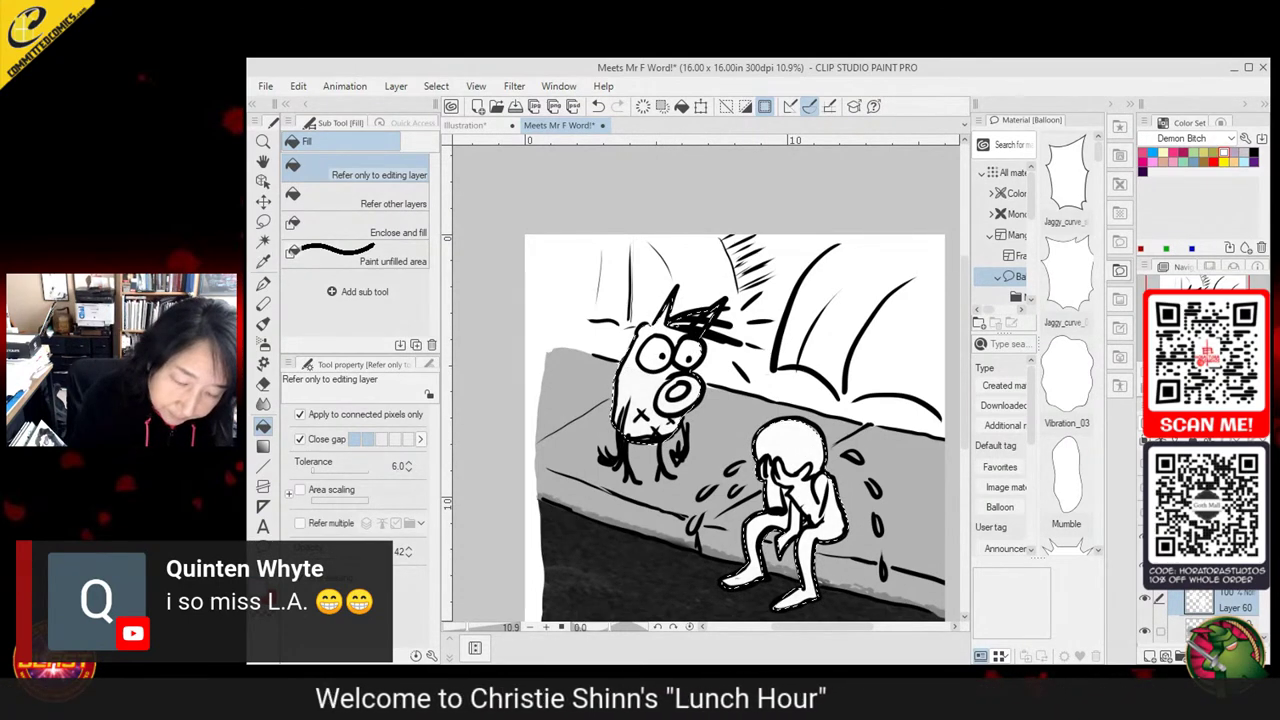
key("m")
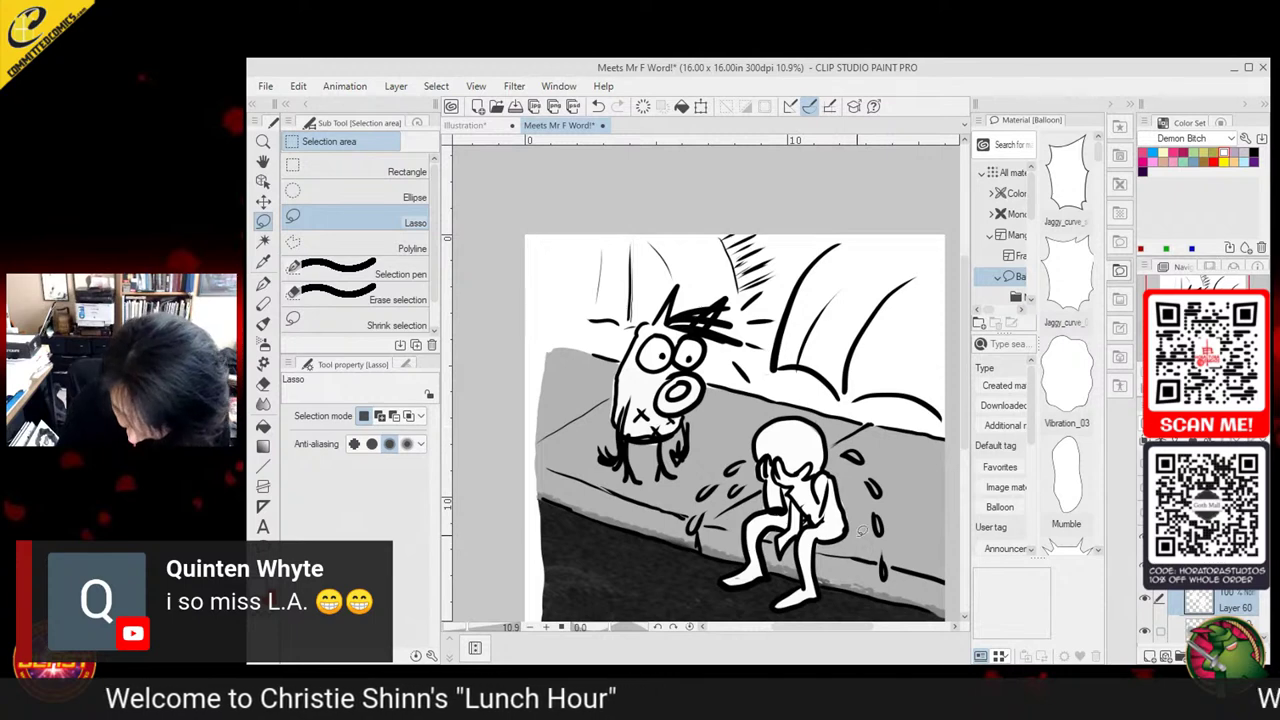
key("e")
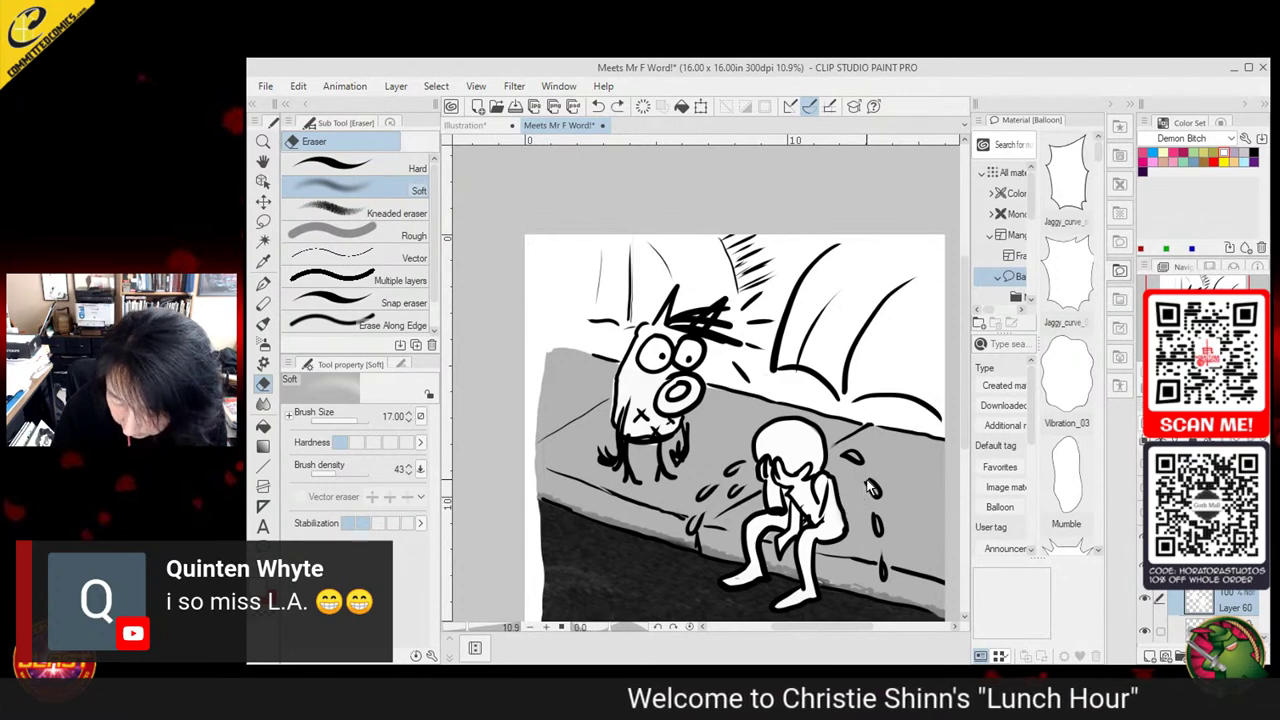
left_click(357, 166)
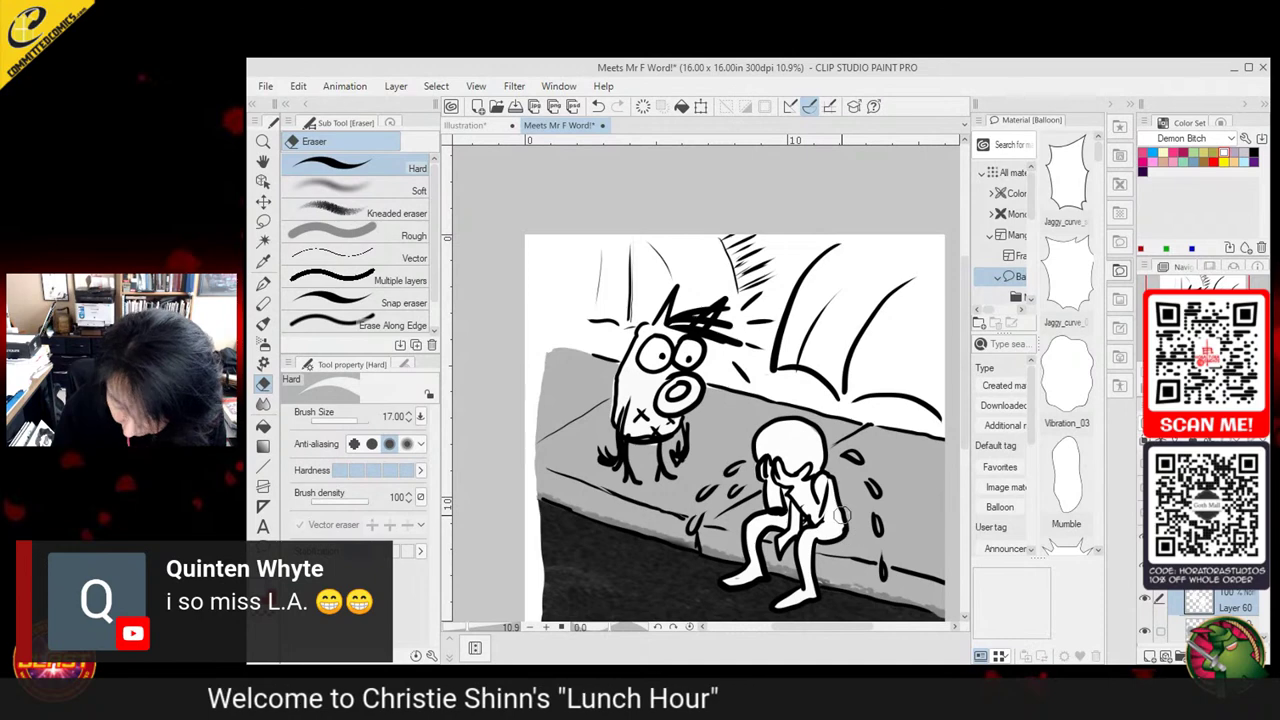
left_click(264, 305)
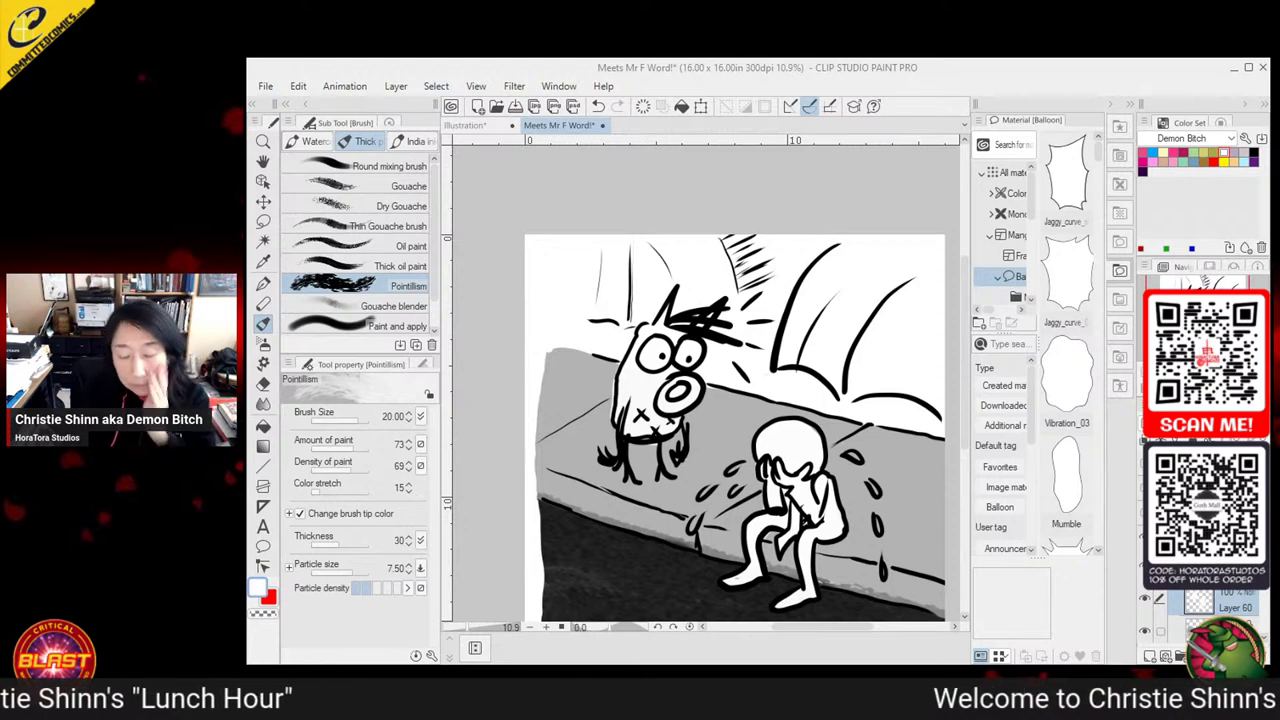
Lasso the blank background behind the creature, following the upper edge of the sidewalk and around the top of the drawing
left_click(262, 224)
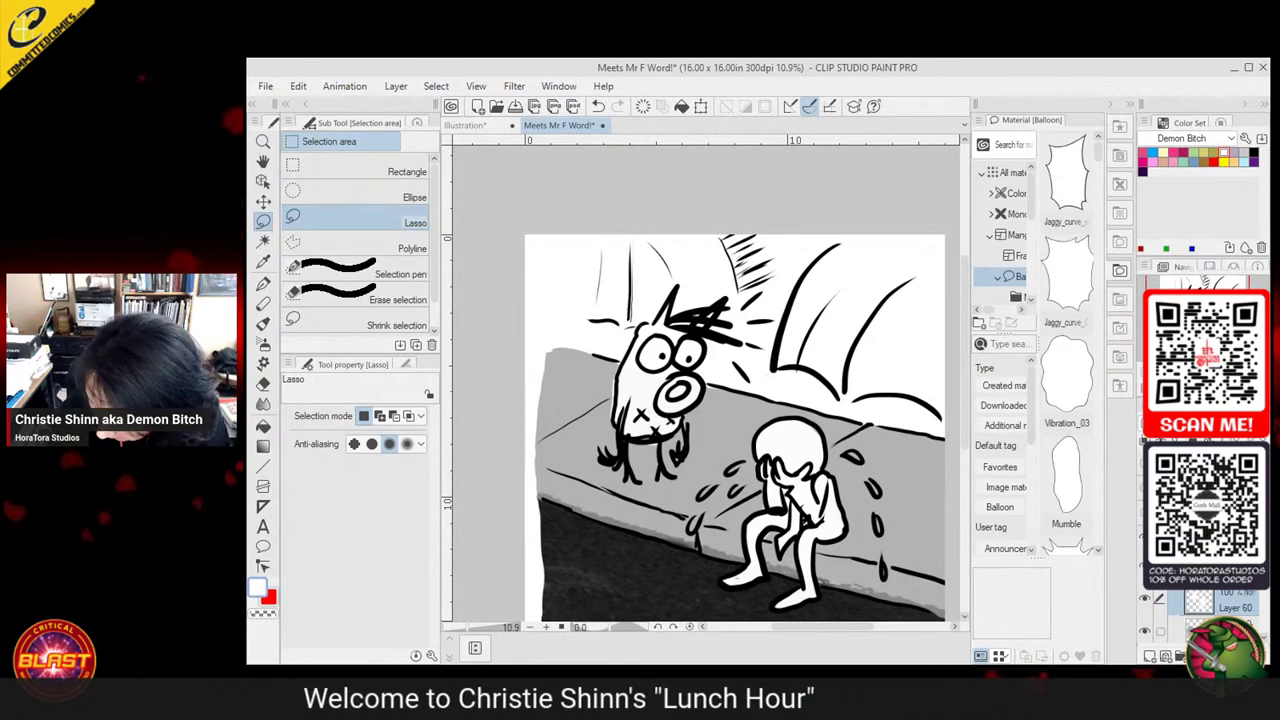
scroll(1262, 508, "down", 5)
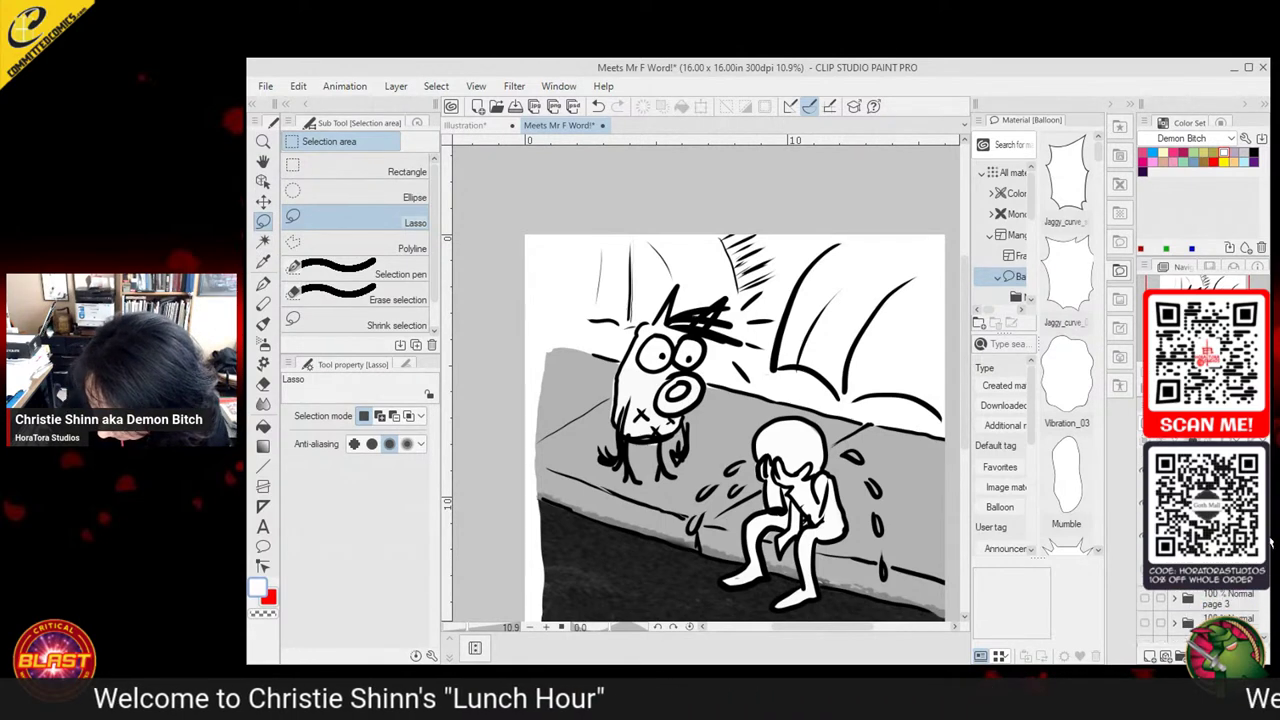
left_click(1163, 657)
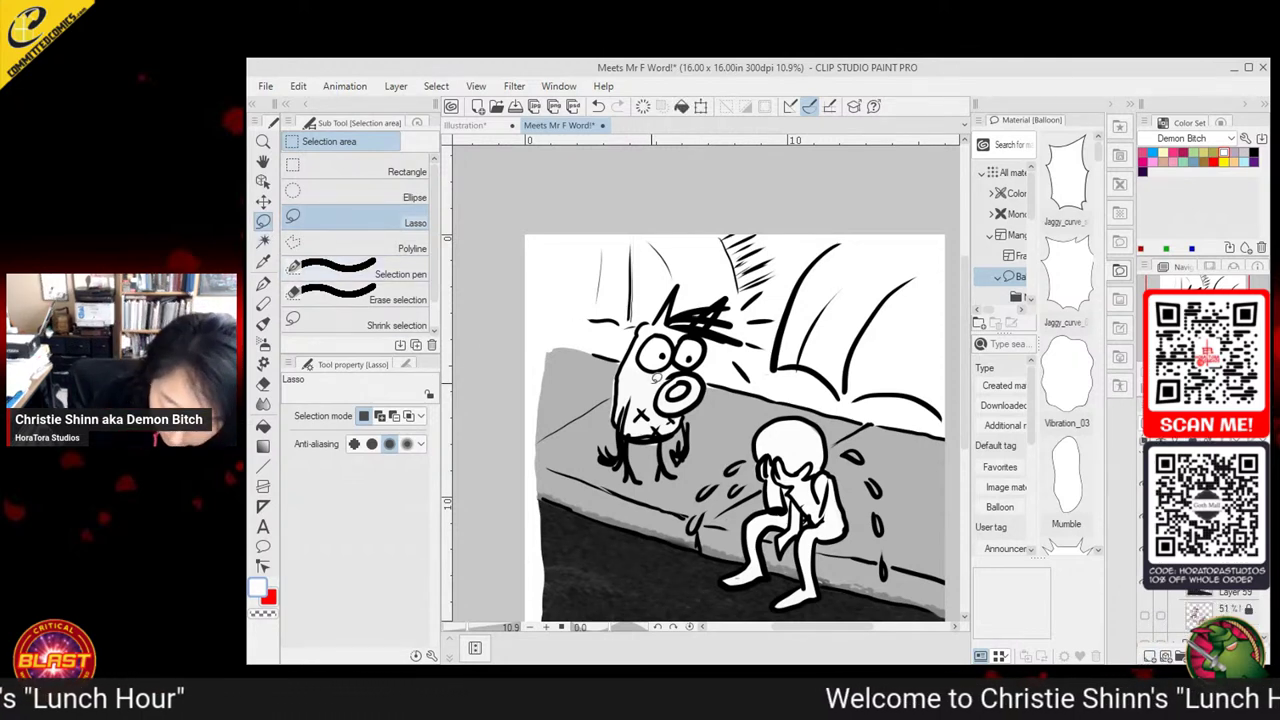
left_click_drag(556, 345, 638, 358)
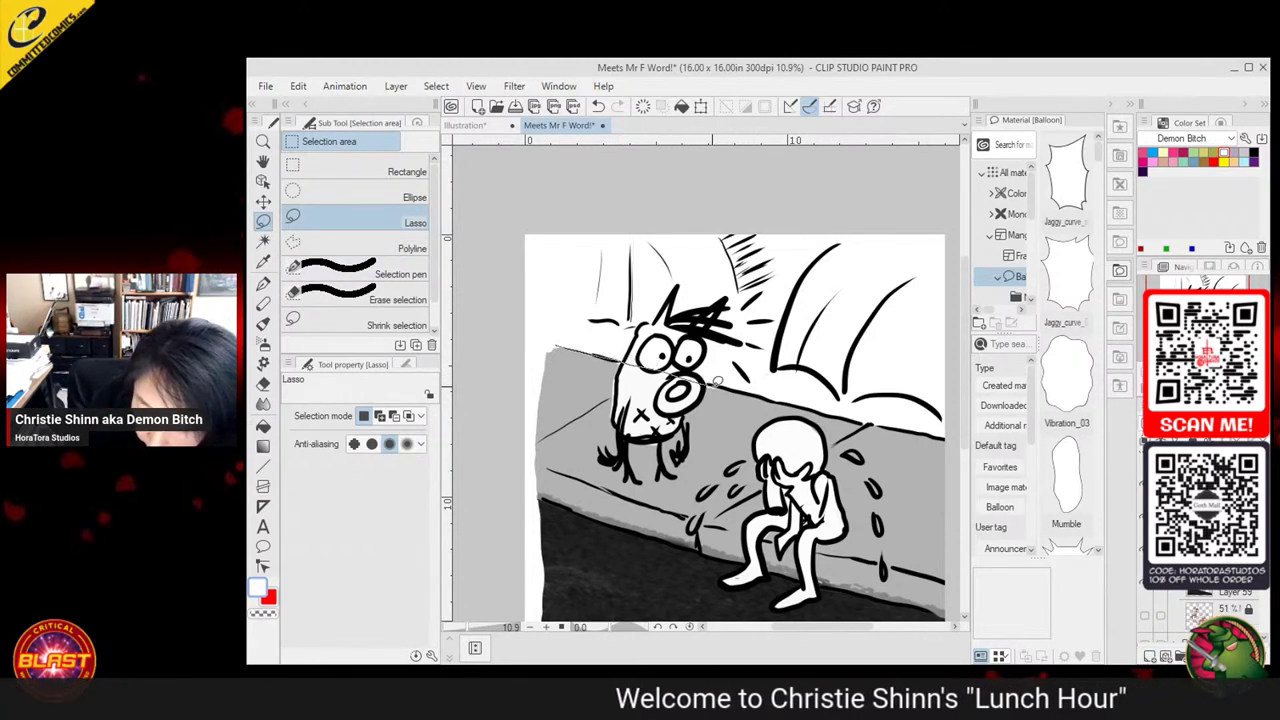
left_click_drag(717, 381, 777, 396)
mouse_move(882, 423)
left_mouse_down()
mouse_move(971, 443)
mouse_move(971, 364)
mouse_move(939, 282)
mouse_move(850, 242)
left_mouse_up()
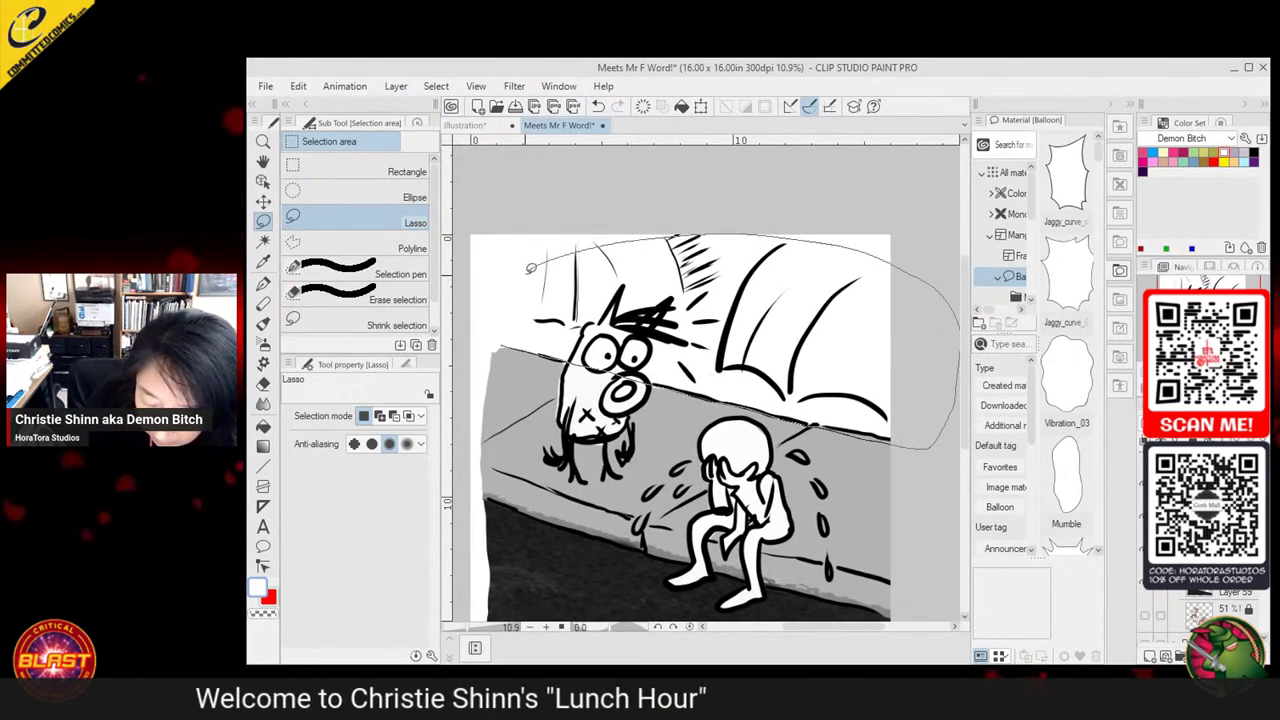
left_click_drag(507, 341, 505, 344)
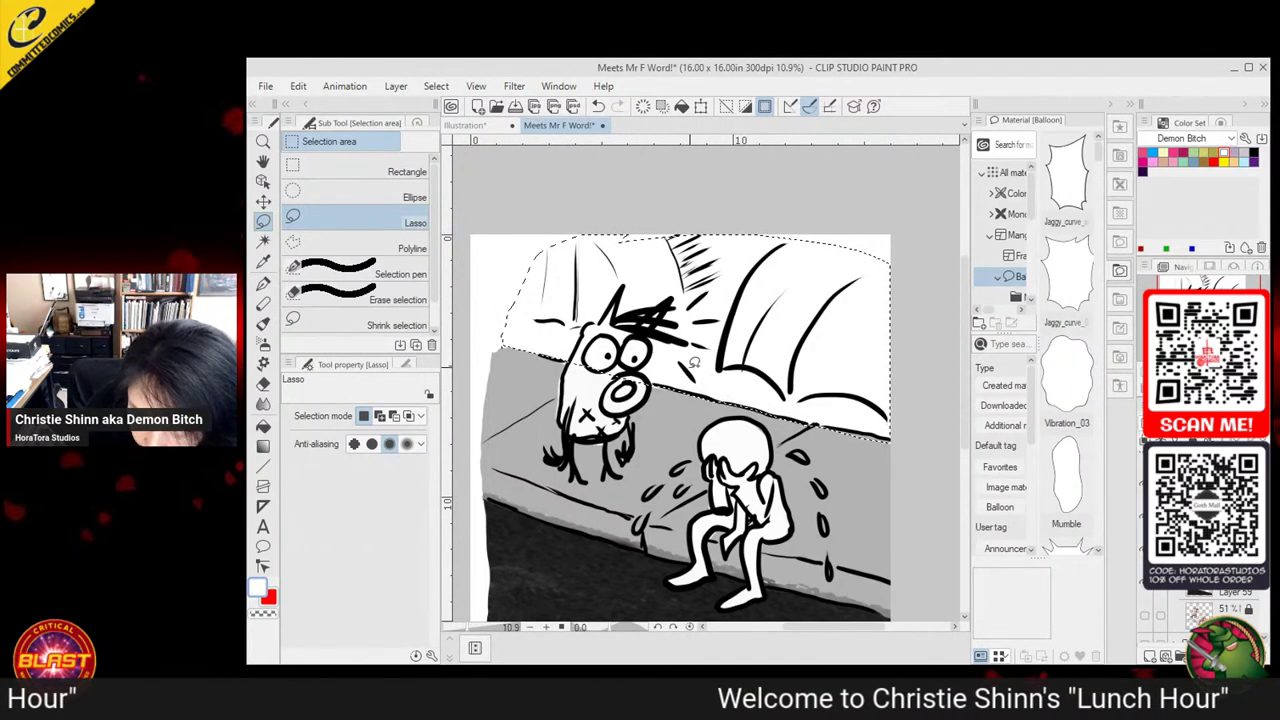
Fill the lassoed background with dark brown from the Standard color set and clear the selection
left_click(263, 426)
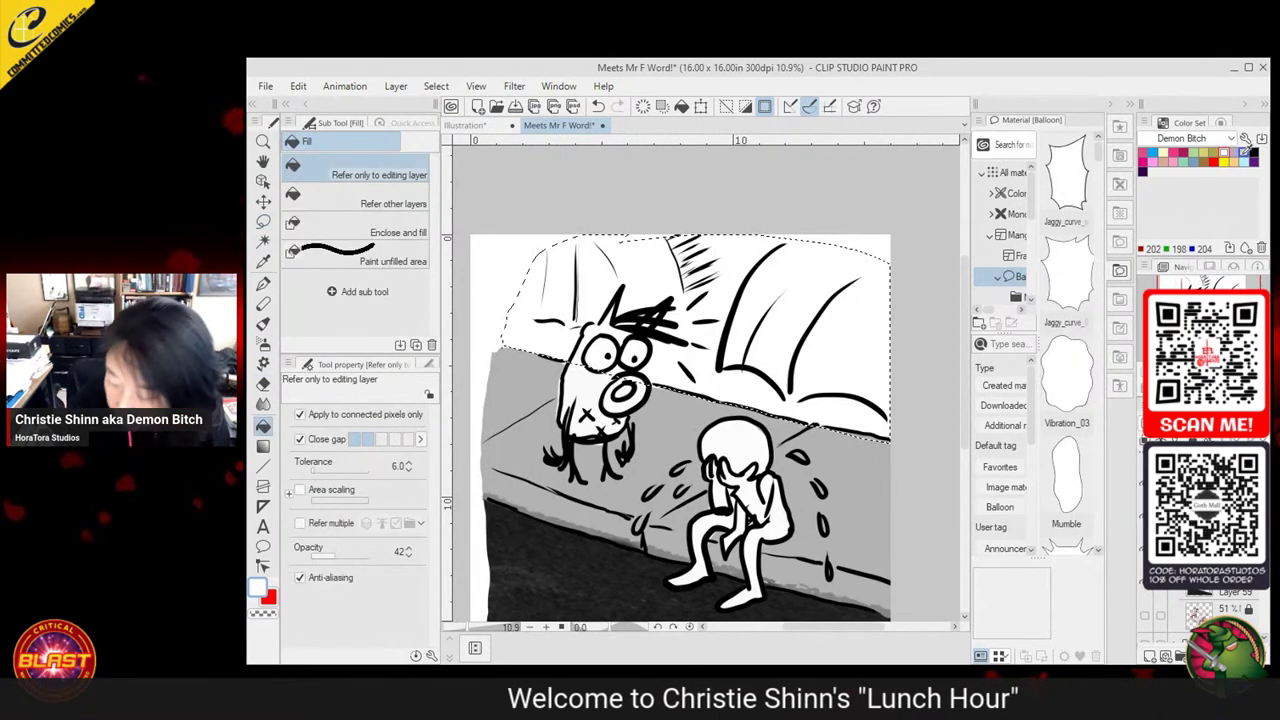
left_click(1224, 140)
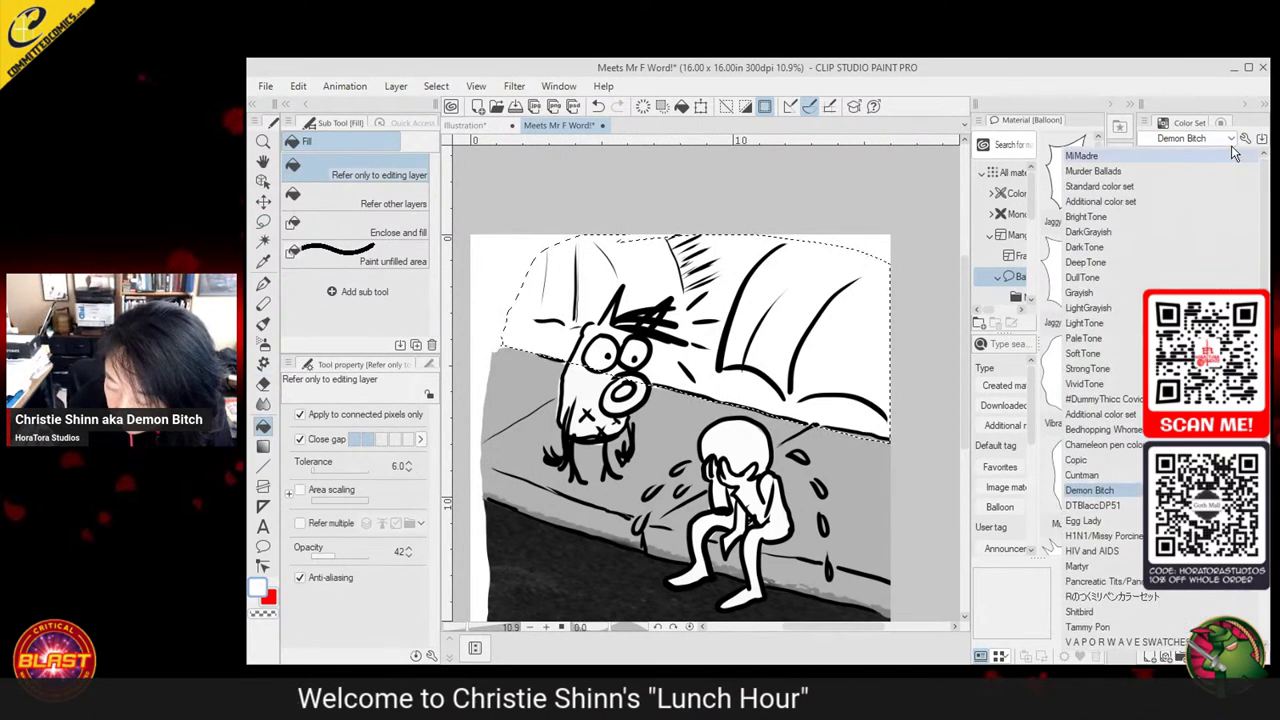
left_click(1191, 187)
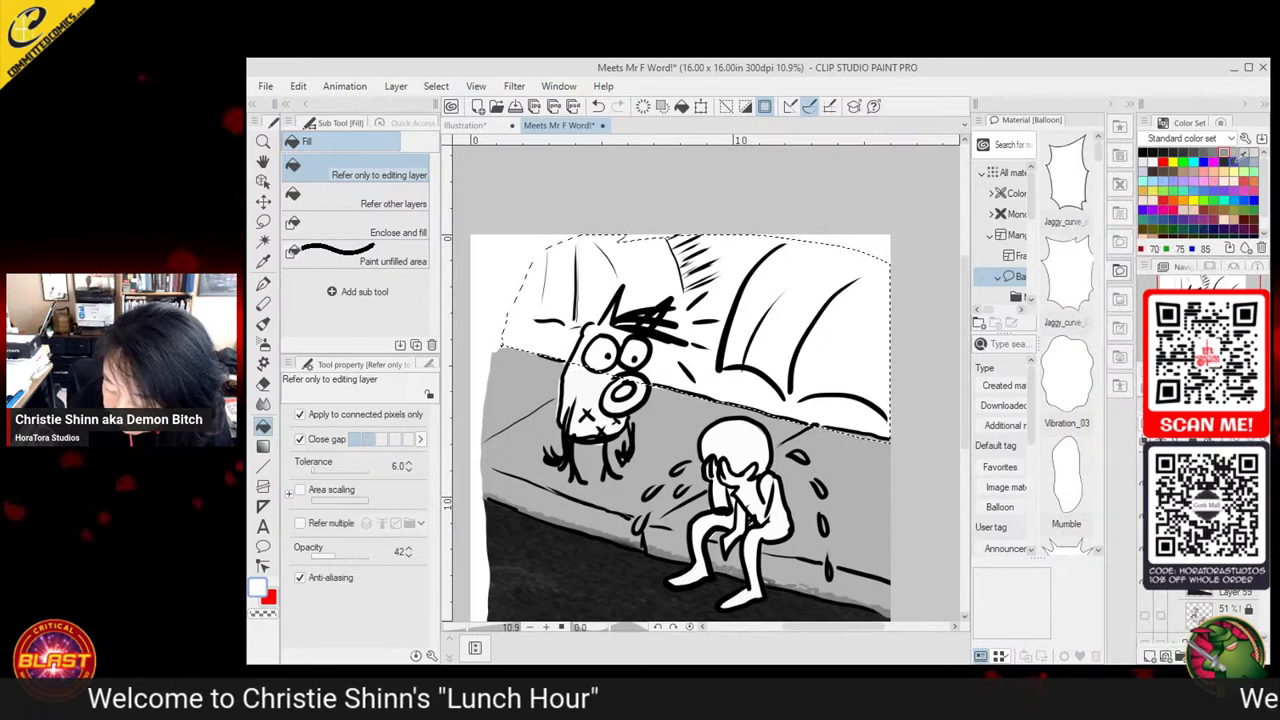
left_click(1163, 171)
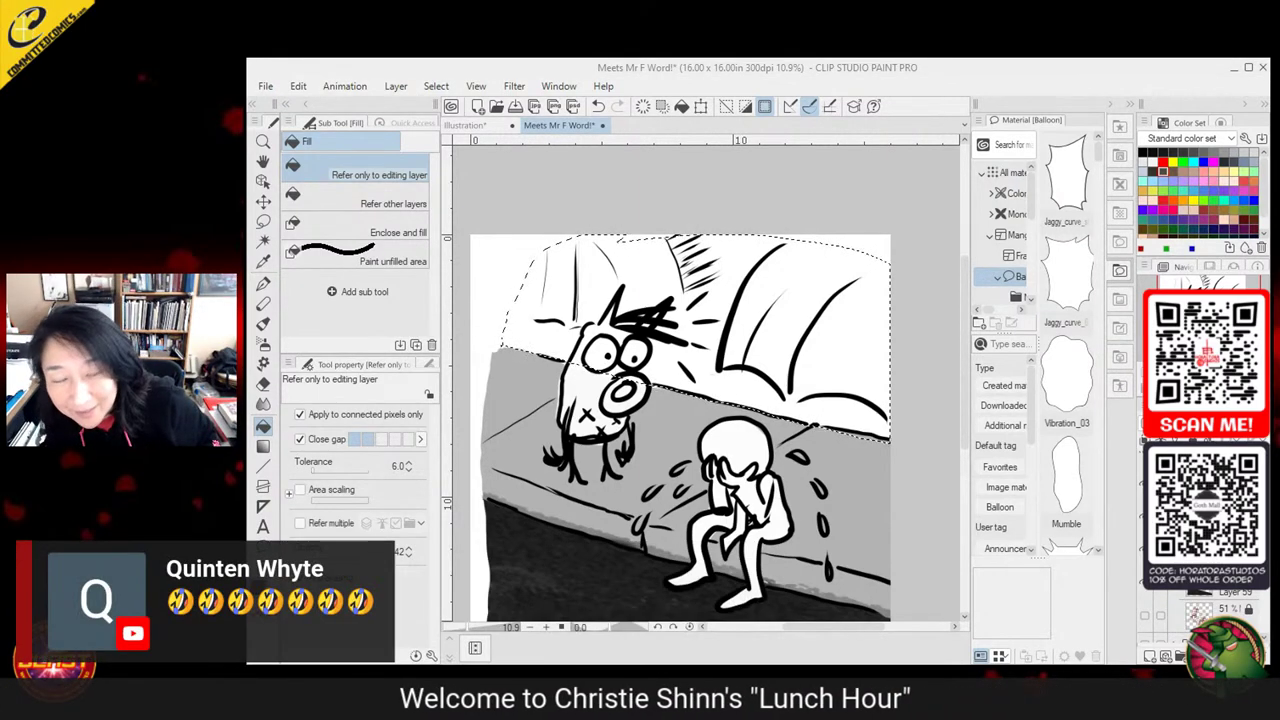
left_click(828, 320)
left_click(830, 322)
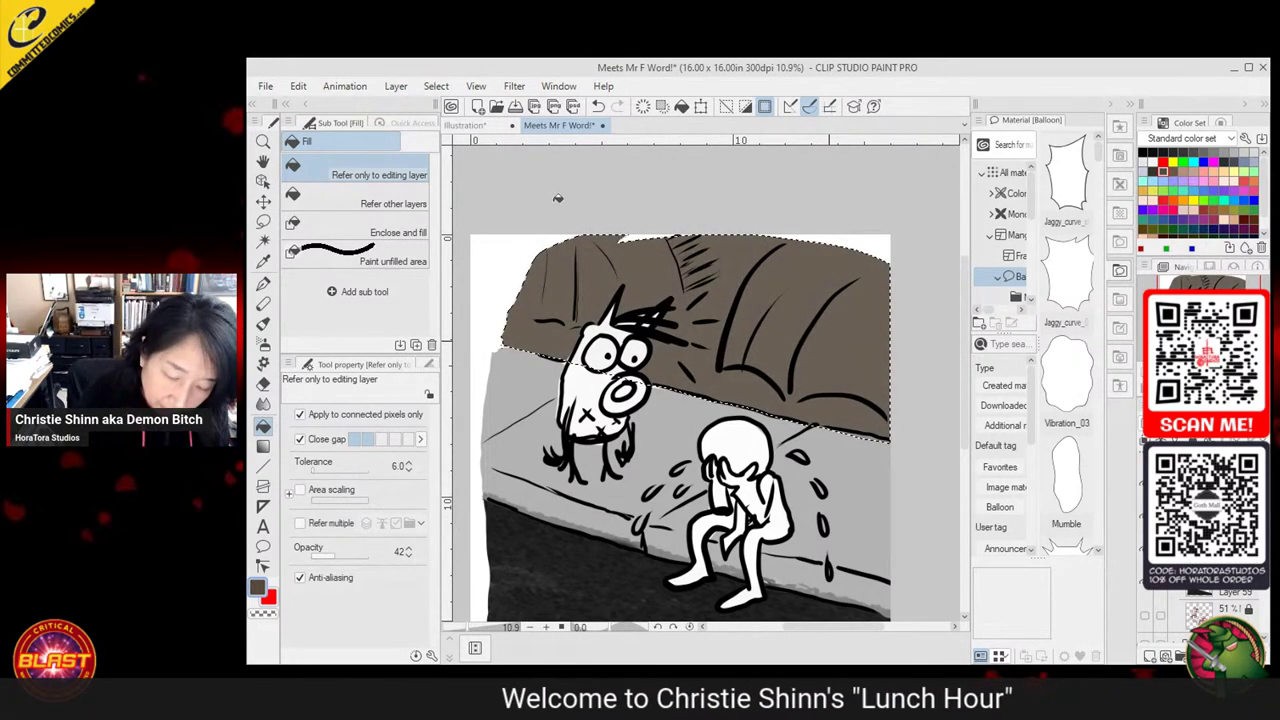
left_click(263, 220)
left_click(726, 106)
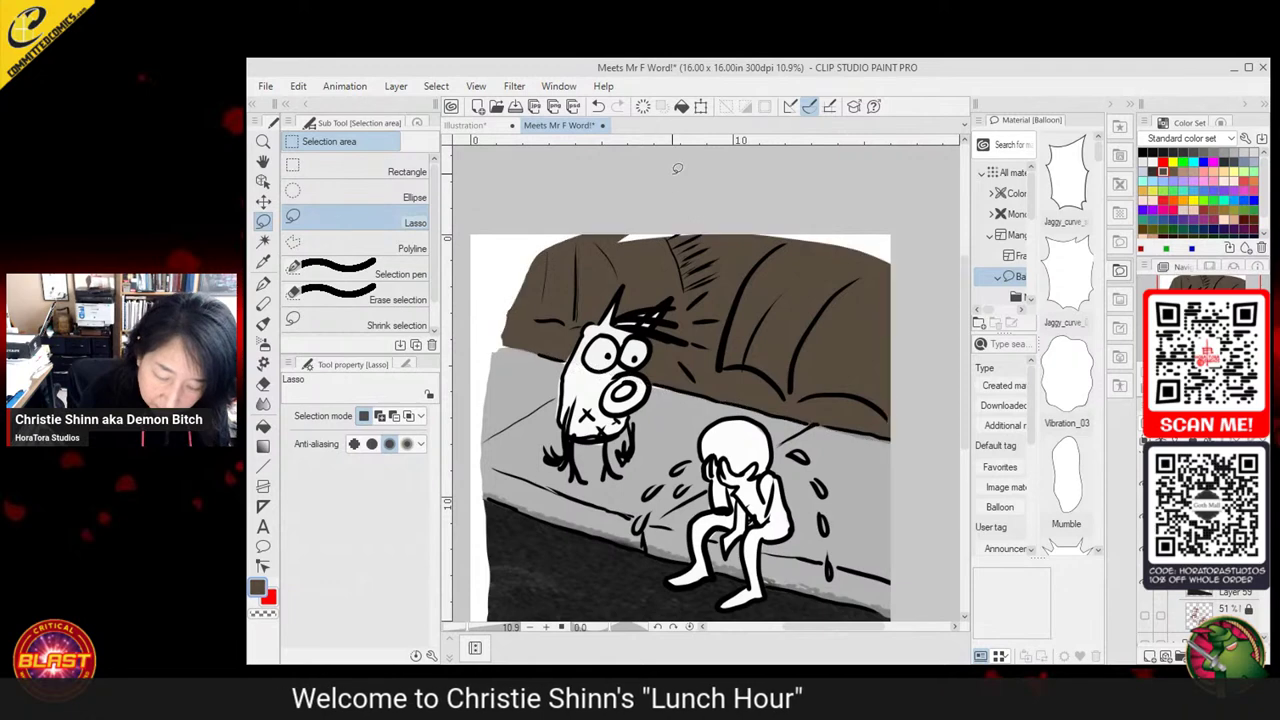
Sample the sidewalk's light gray as the drawing color for the Textured pen
left_click(263, 284)
left_click(263, 261)
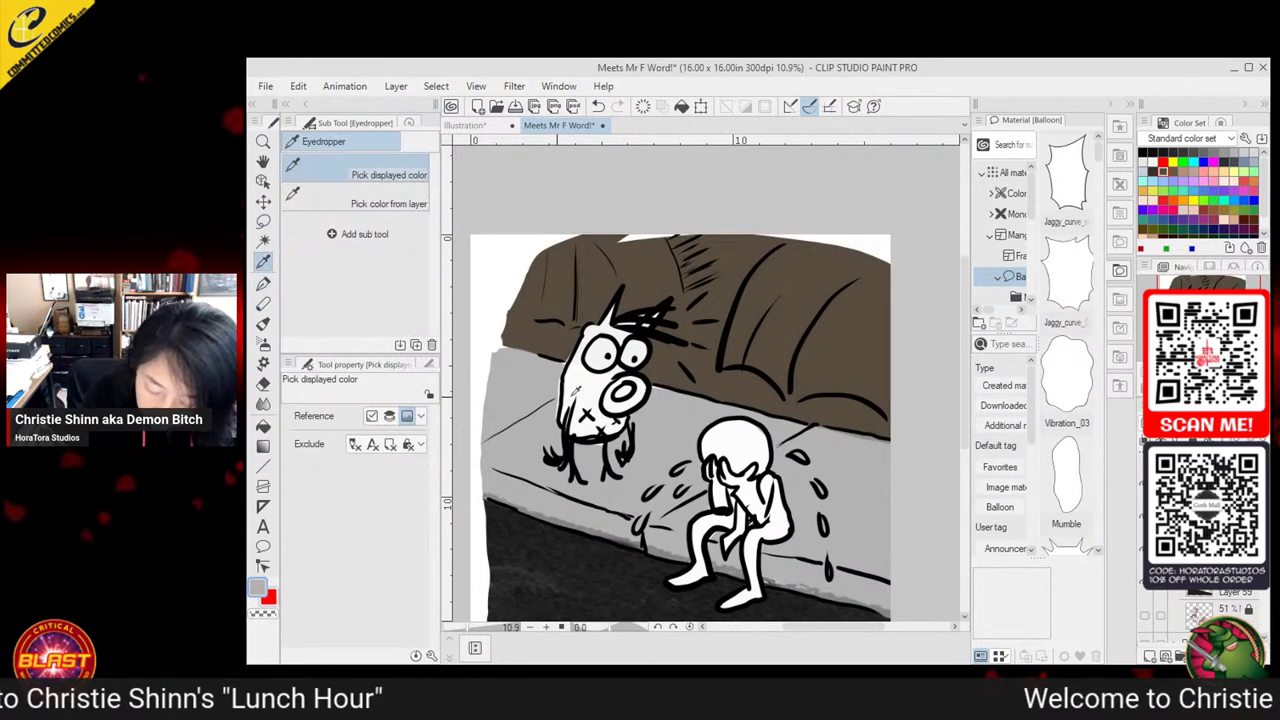
key("p")
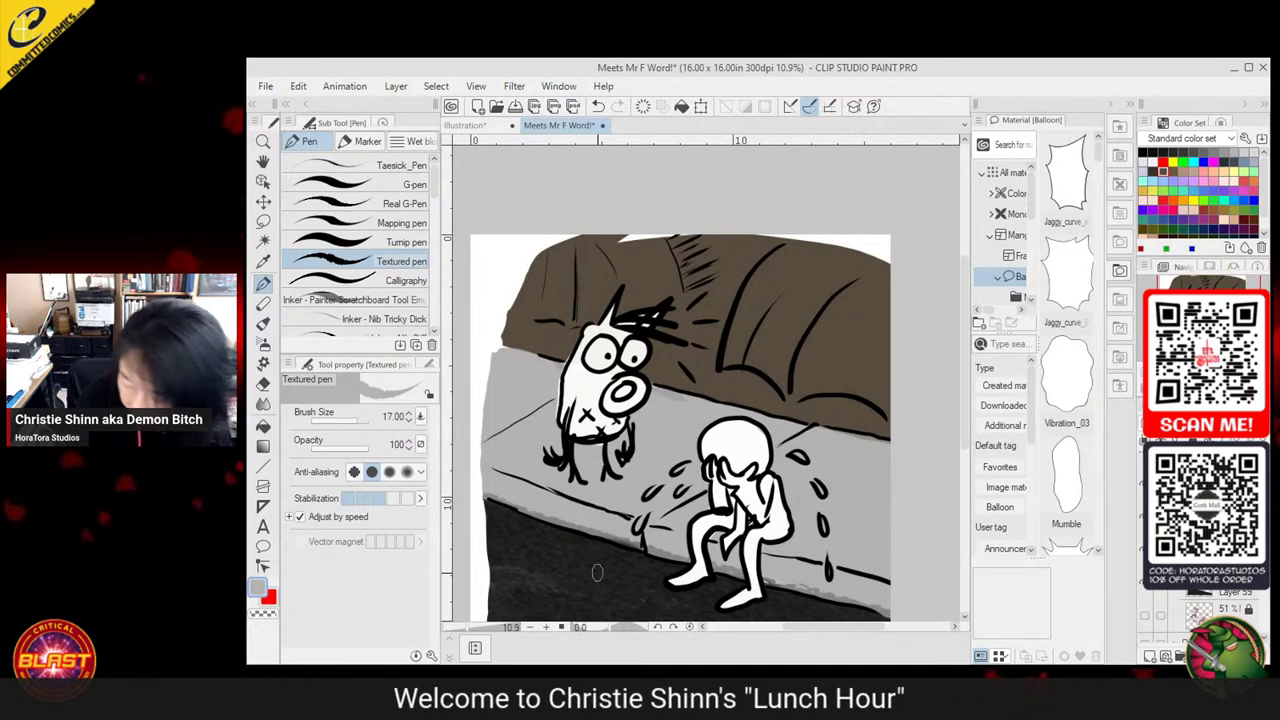
left_click(1268, 550)
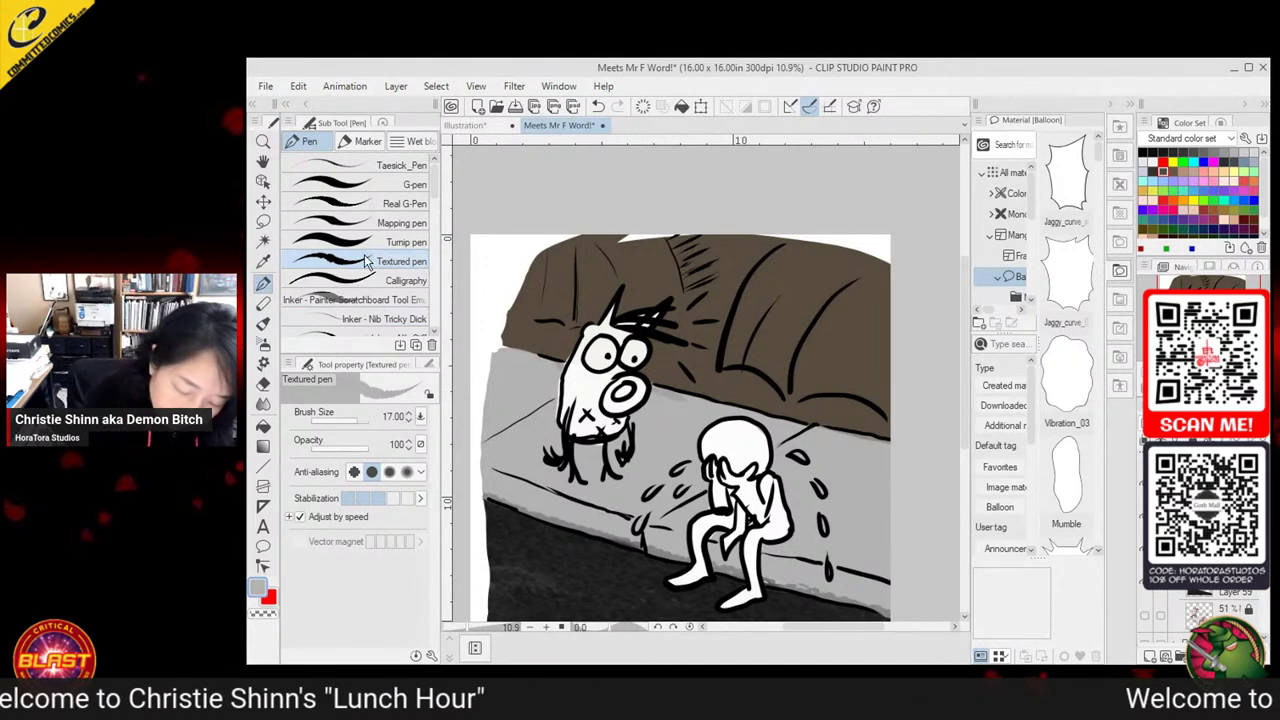
left_click(263, 388)
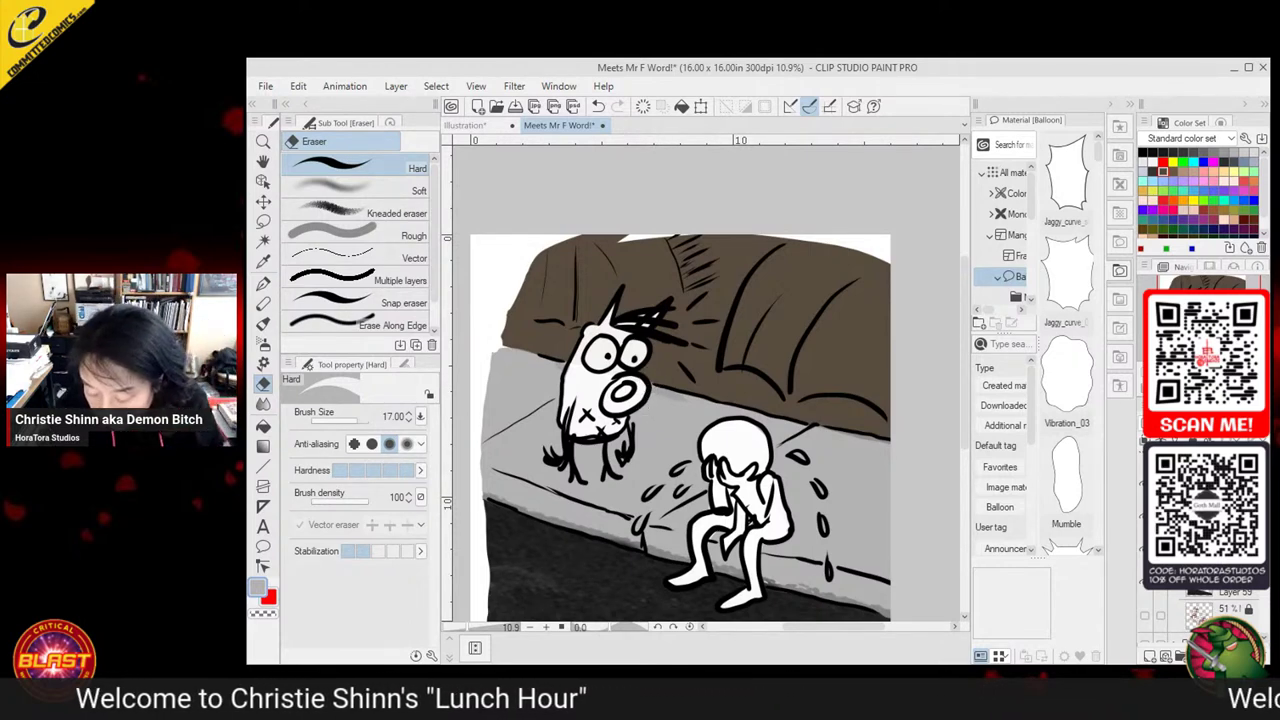
Lasso the teardrops on both sides of the crying figure and fill them with light blue
key("m")
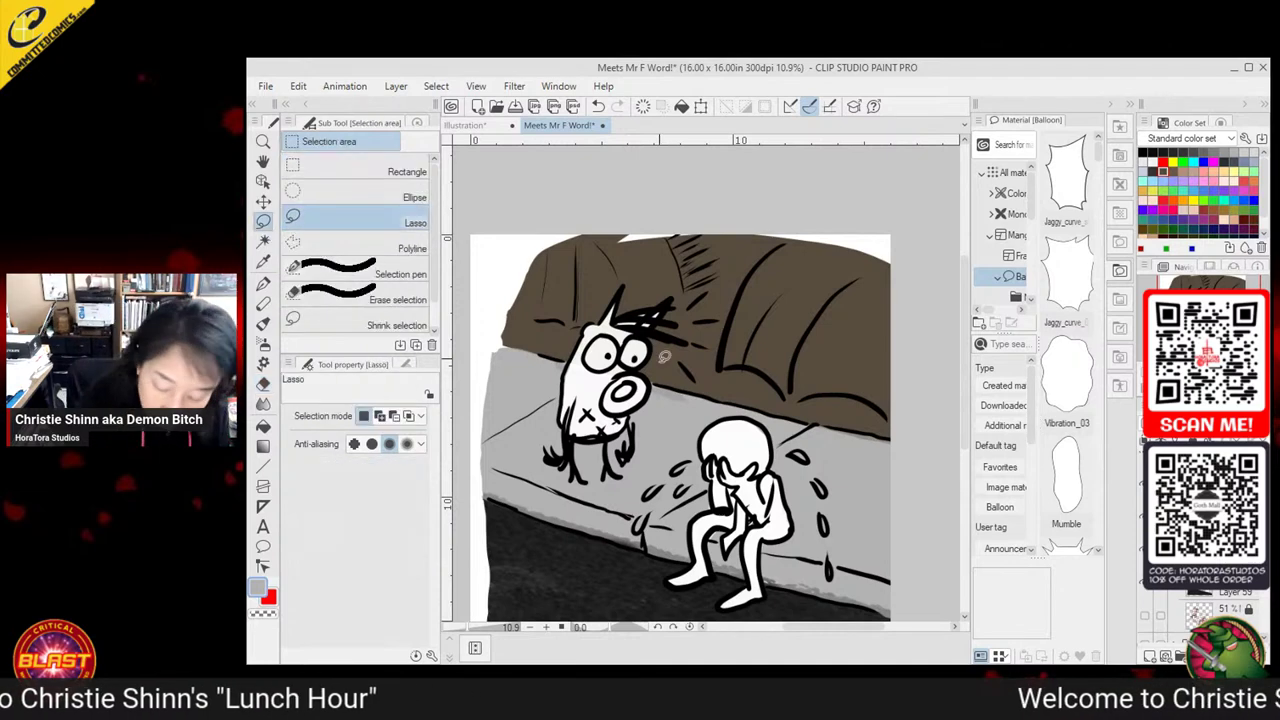
left_click_drag(688, 463, 672, 474)
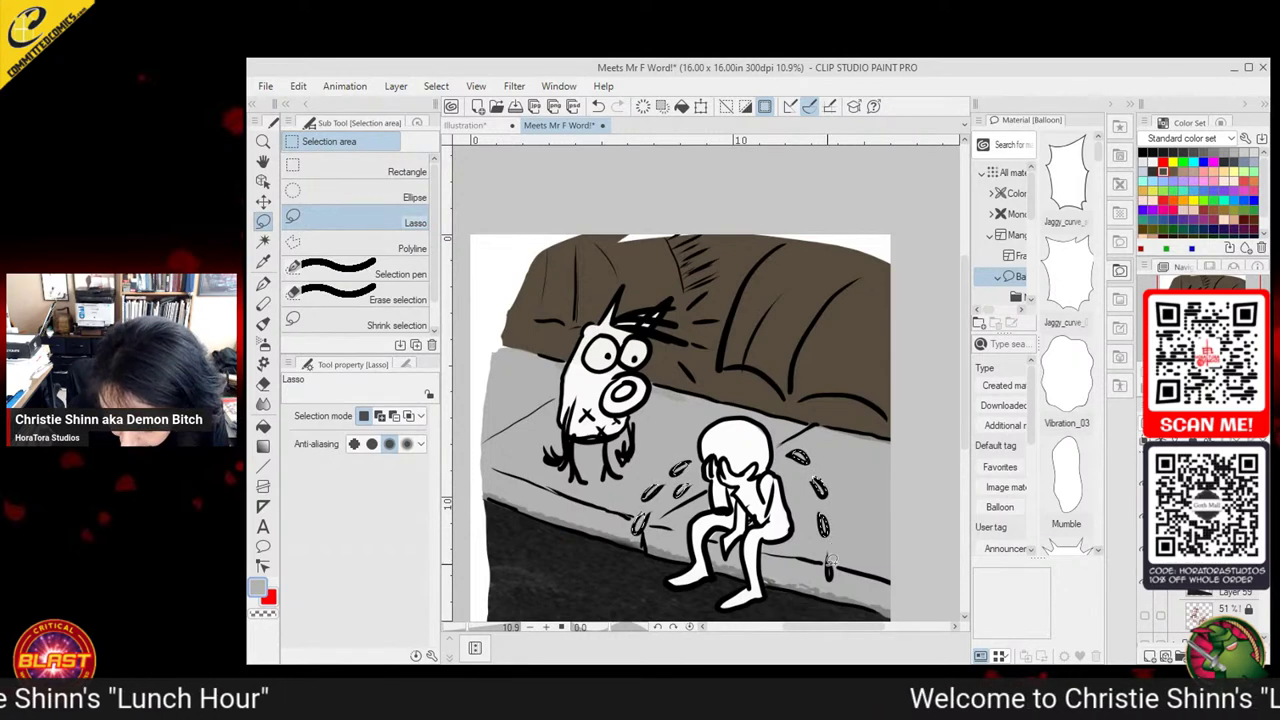
key("g")
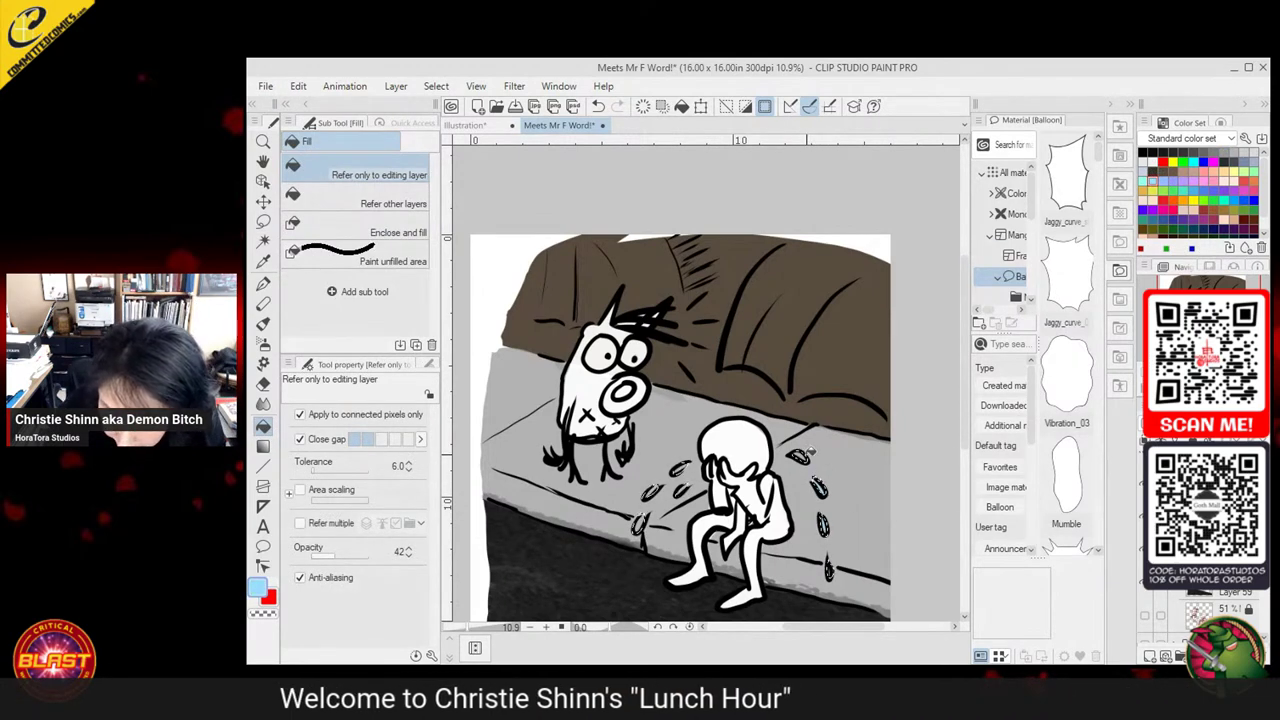
left_click(639, 524)
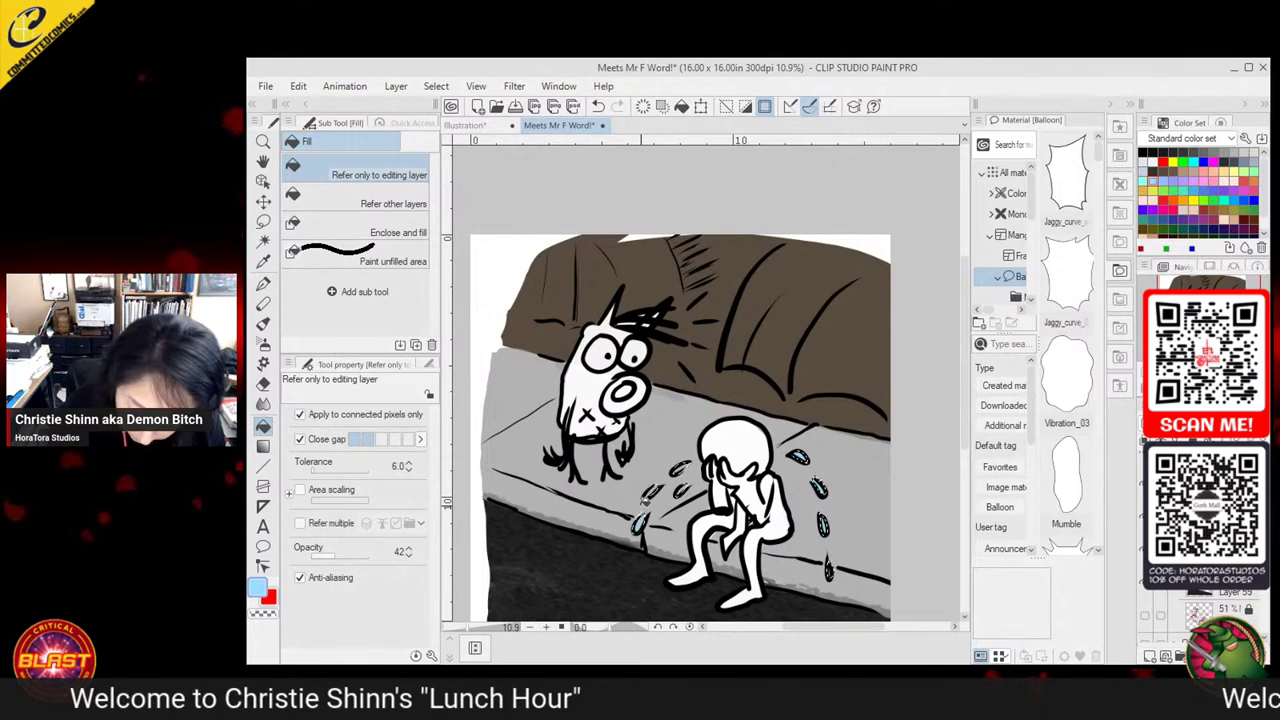
left_click(652, 492)
left_click(680, 469)
left_click(681, 491)
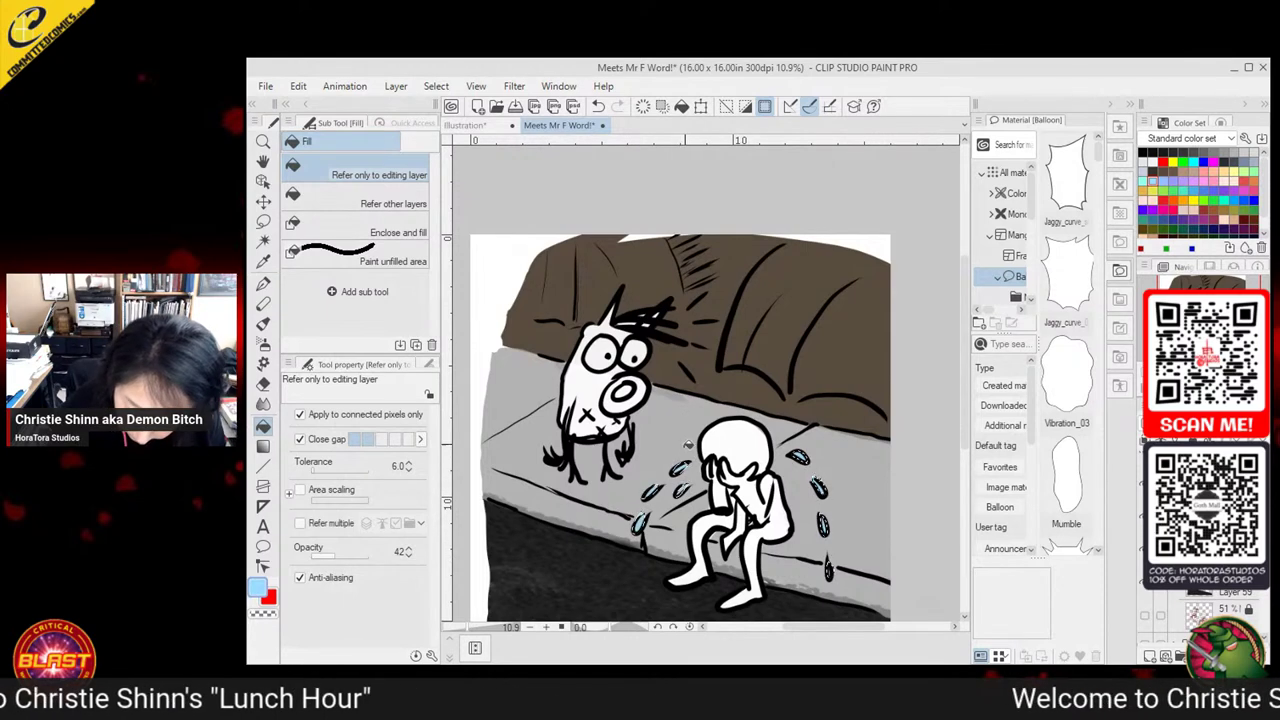
Lasso the crying figure's tie, color it bright blue from the Demon Bitch color set, and clear the selection
key("m")
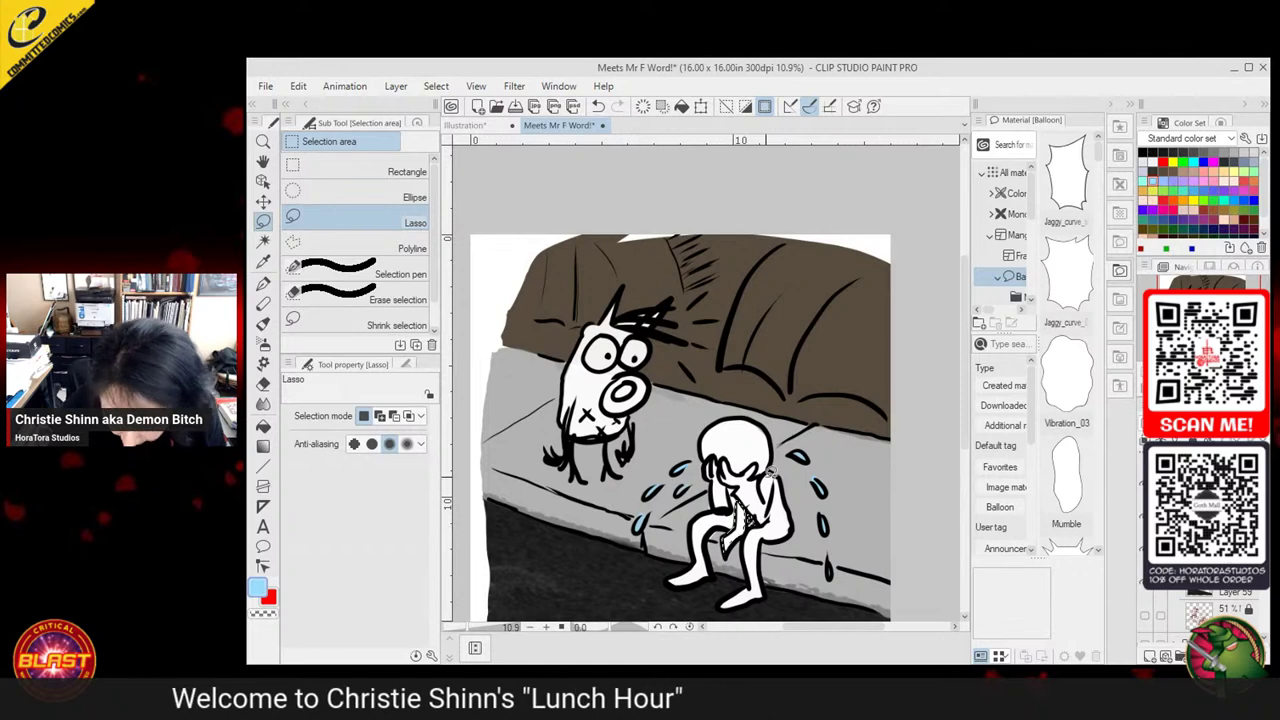
left_click(1190, 138)
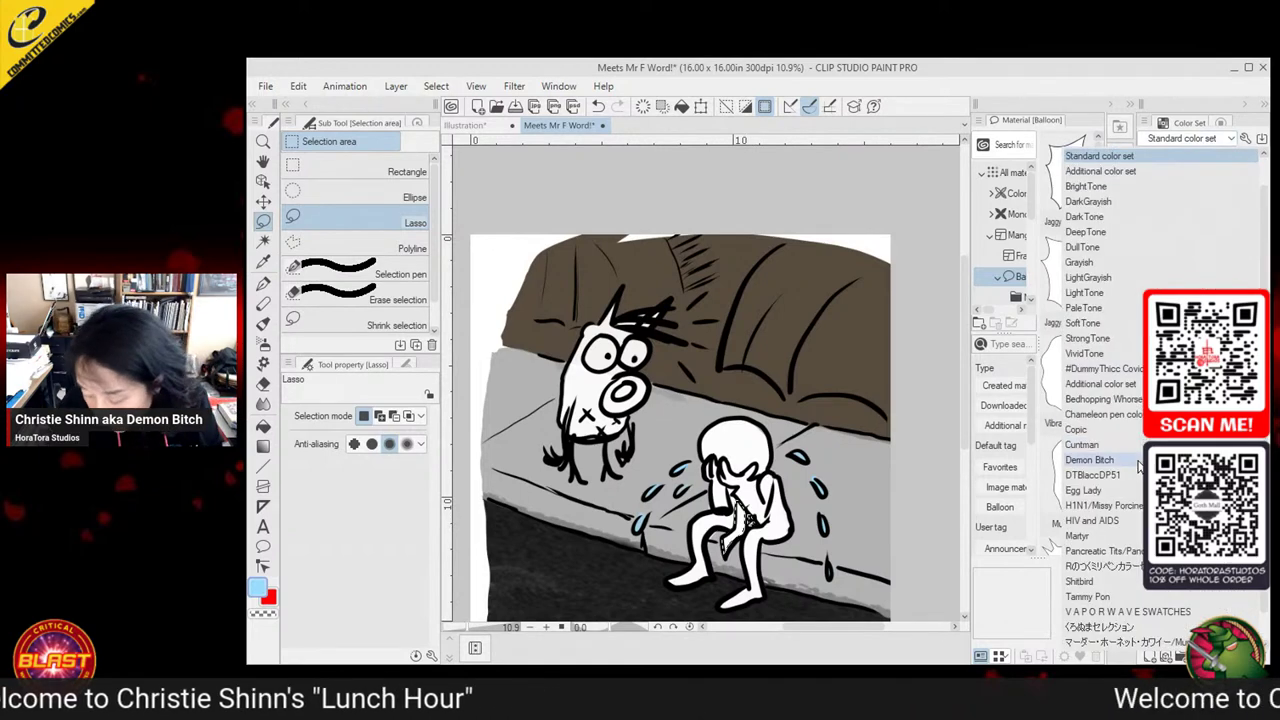
left_click(1140, 464)
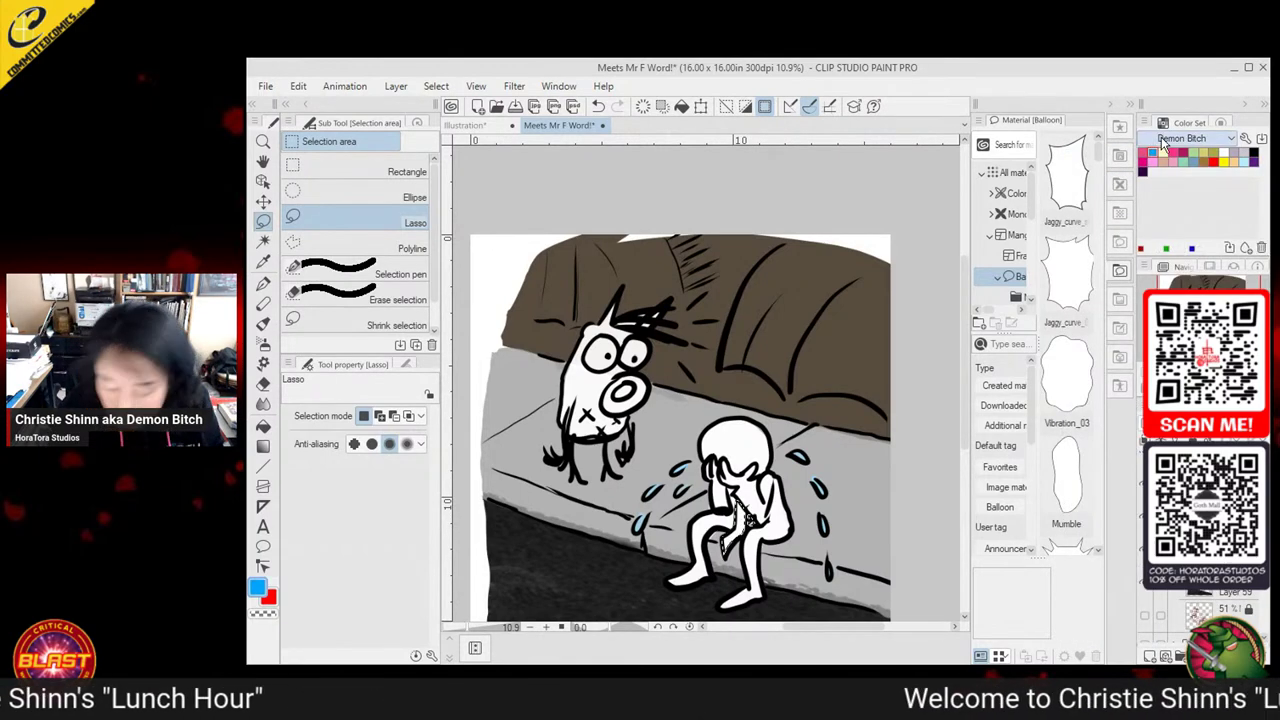
left_click(264, 424)
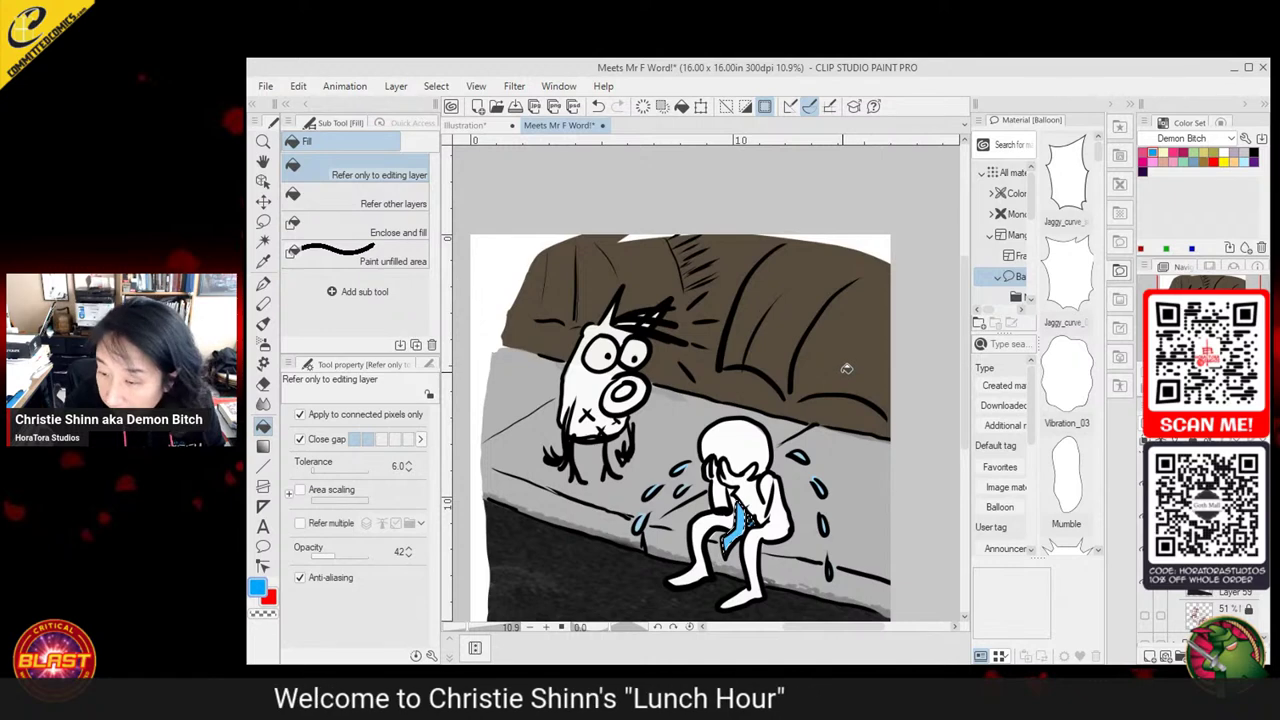
key("m")
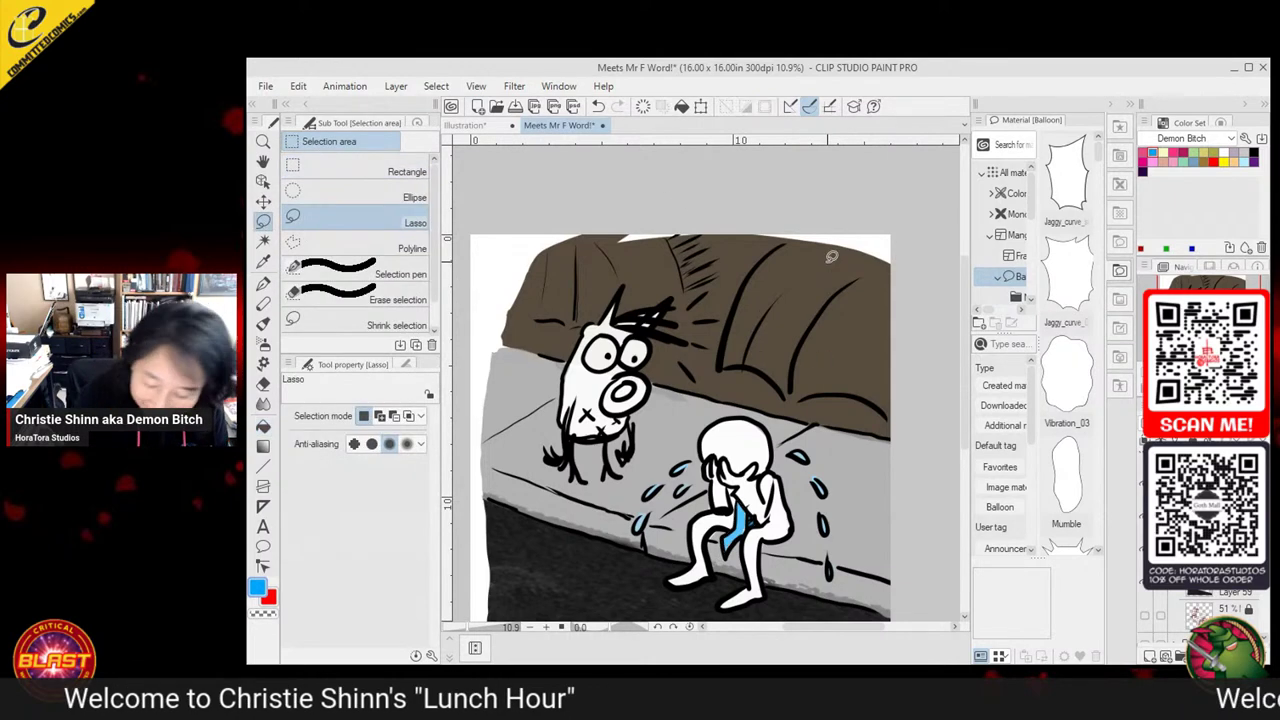
left_click(829, 257)
key("p")
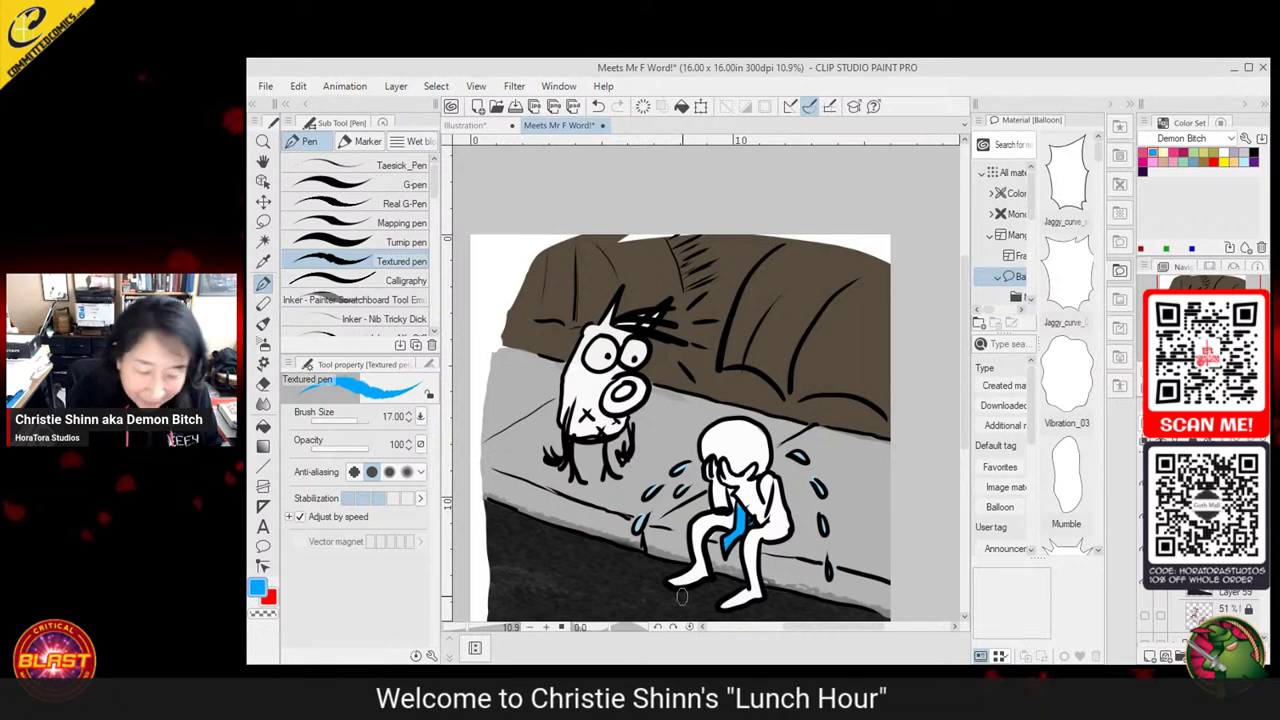
Lasso the small areas beside the crying figure's tie and choose a dark gray on the color wheel for the Fill tool
left_click(264, 221)
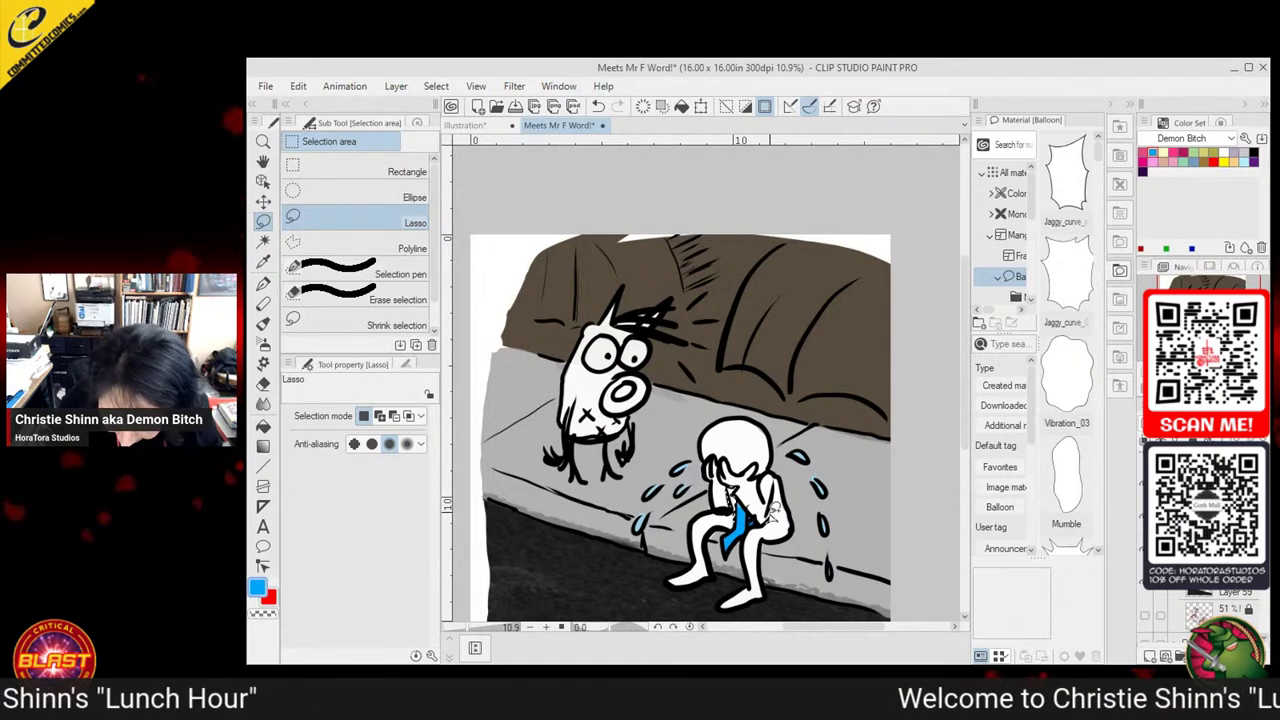
left_click(263, 425)
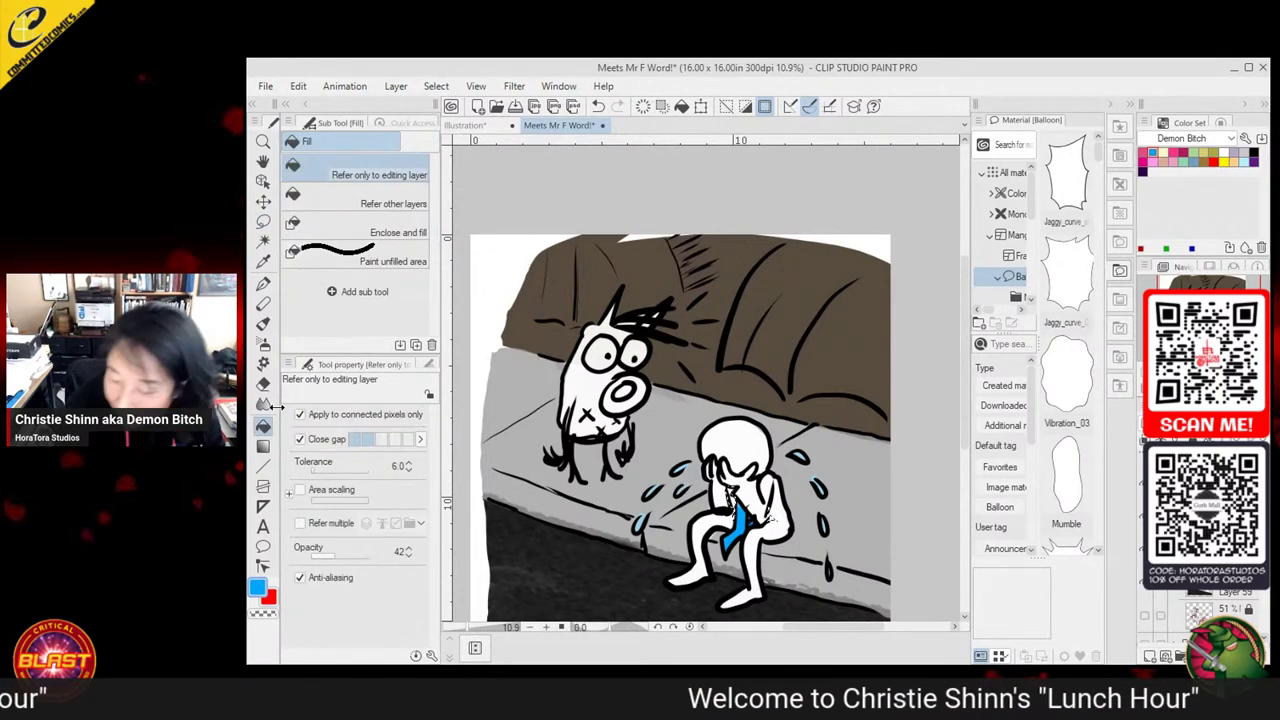
left_click(1224, 122)
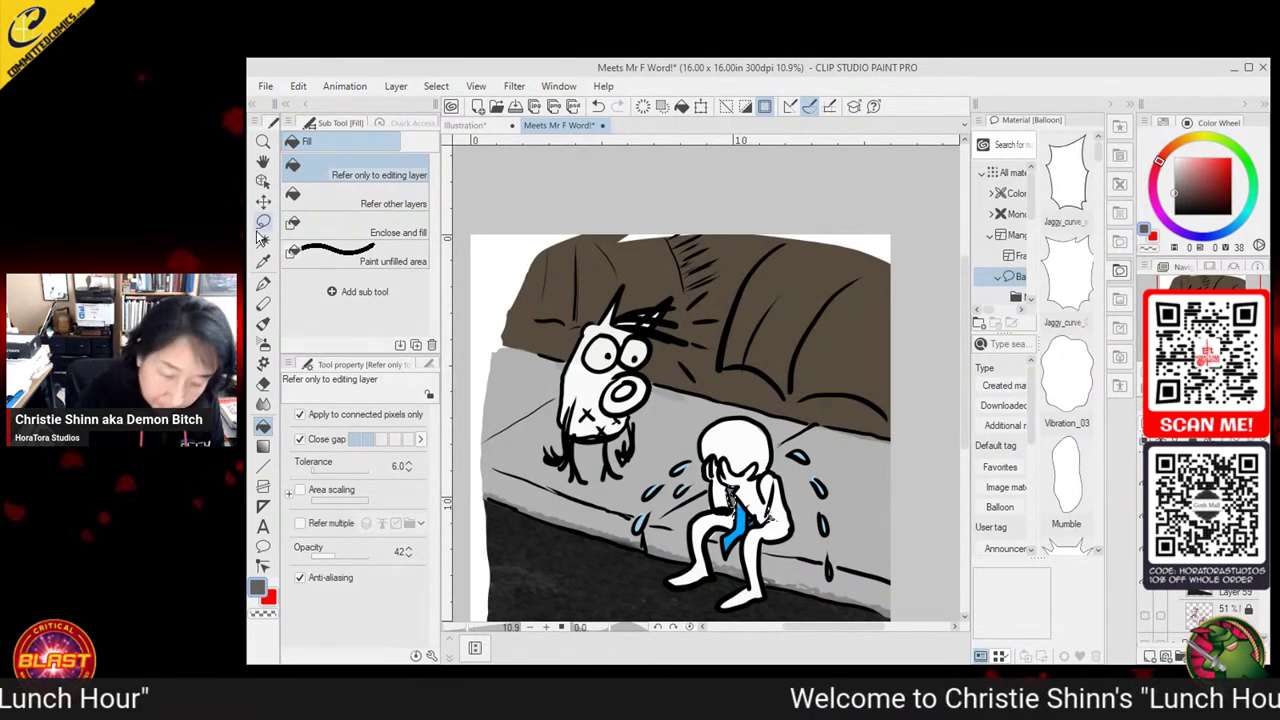
Lasso the inner oval of the creature's round mouth and fill it with dark magenta from the Demon Bitch color set
key("m")
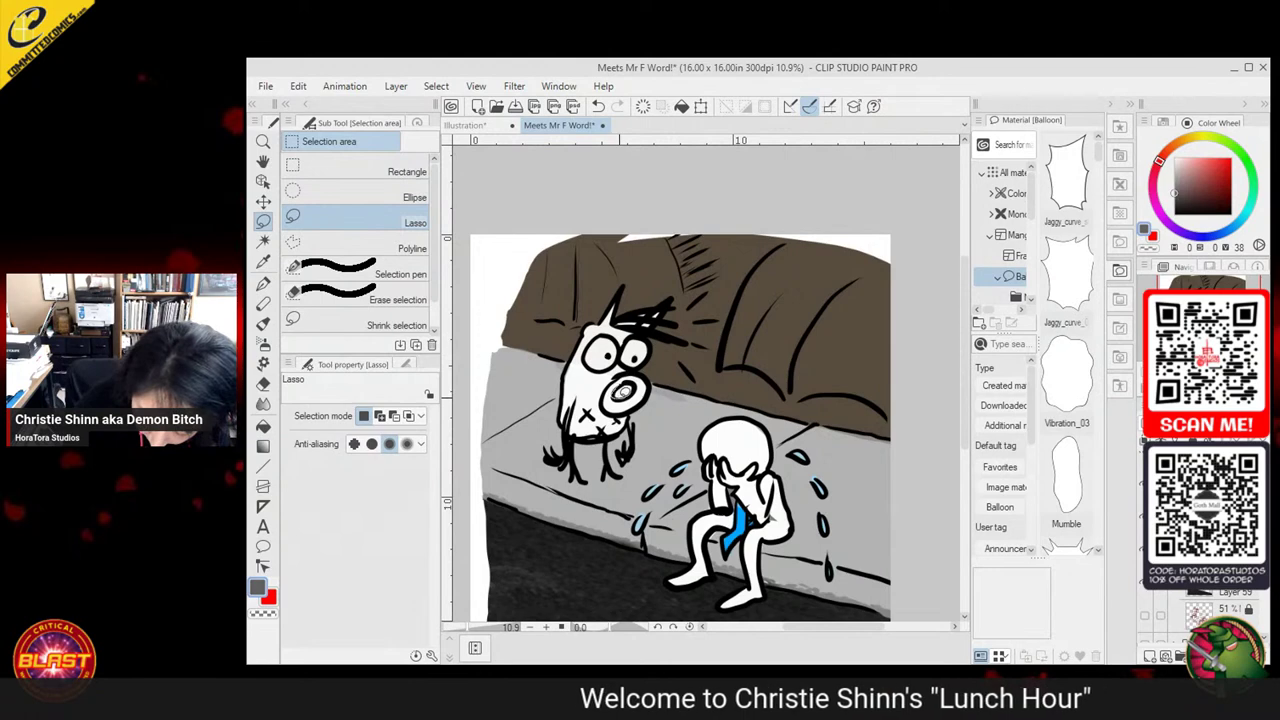
left_click_drag(624, 392, 628, 388)
left_click(1162, 122)
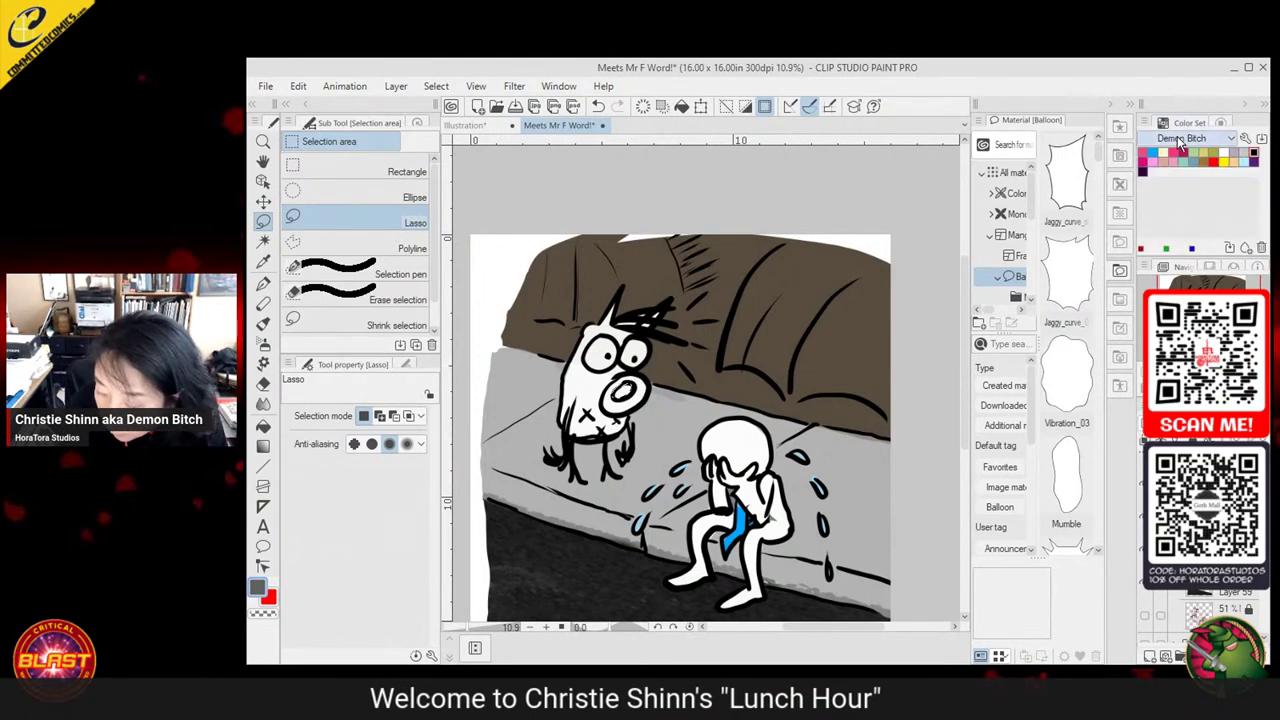
left_click(1183, 152)
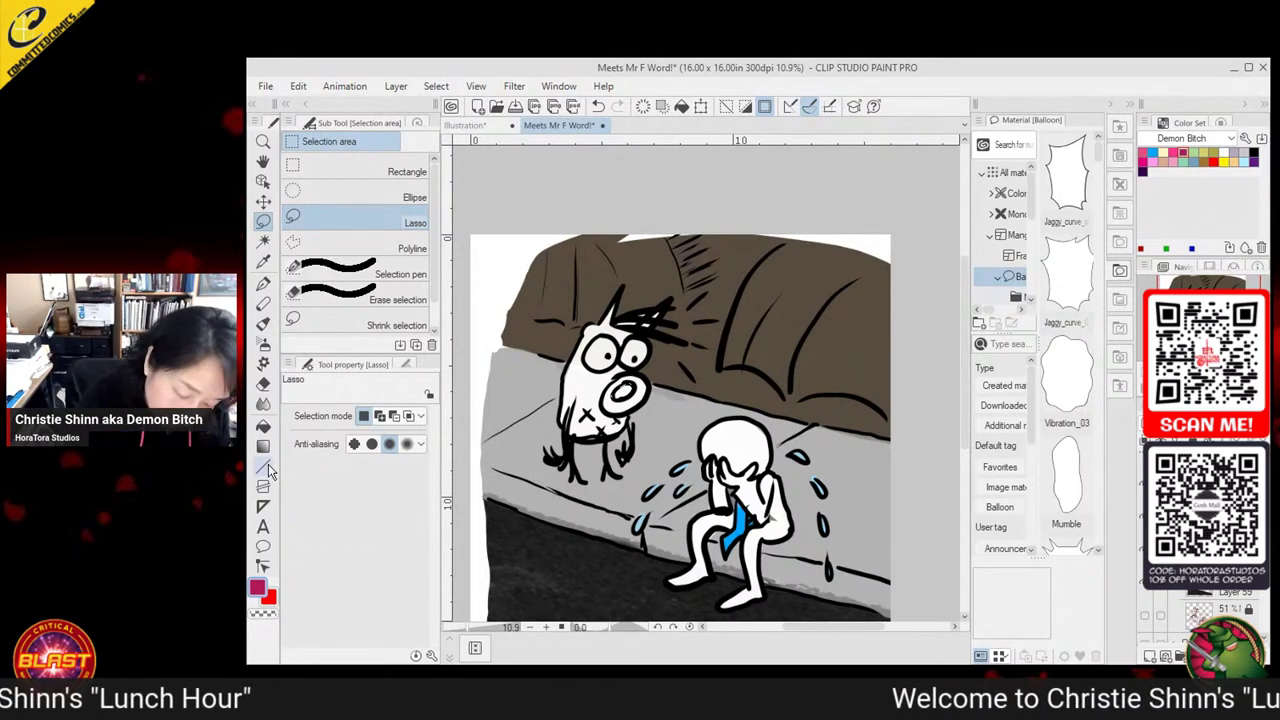
left_click(263, 425)
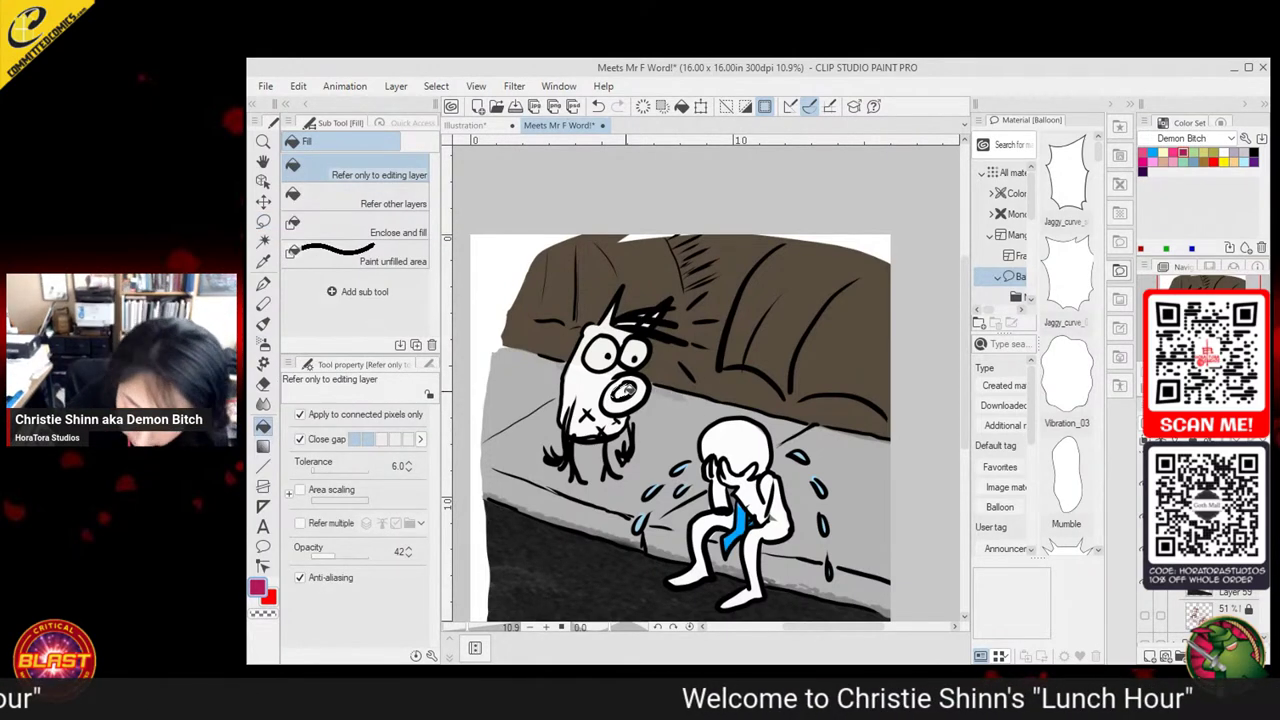
left_click(625, 391)
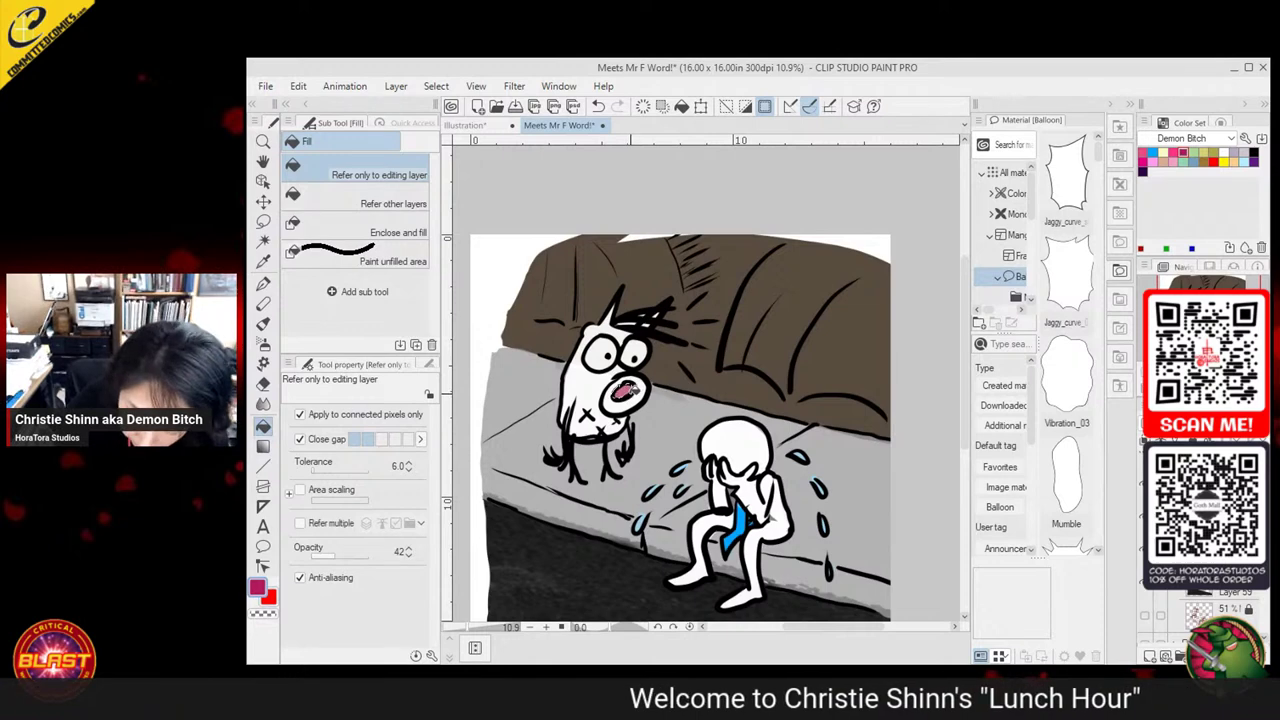
Lasso the outer ring of the creature's mouth, fill it with hot pink, and clear the selection
left_click(263, 223)
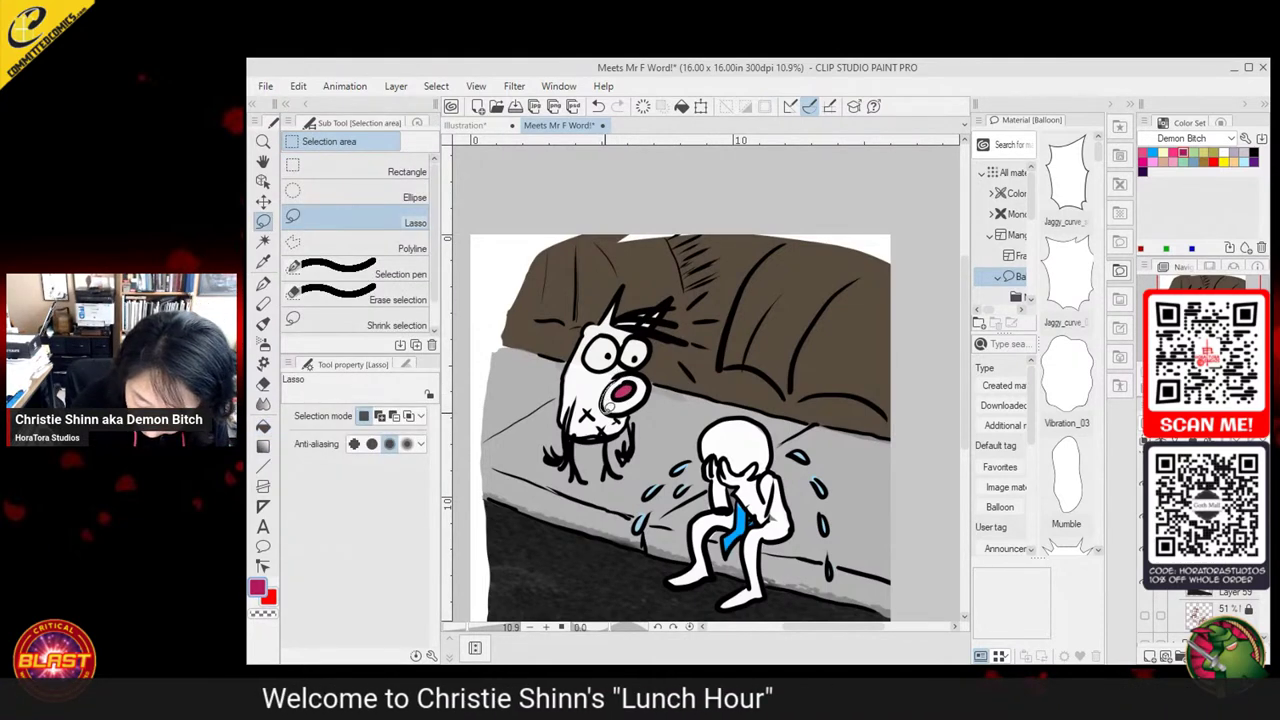
left_click_drag(647, 379, 621, 383)
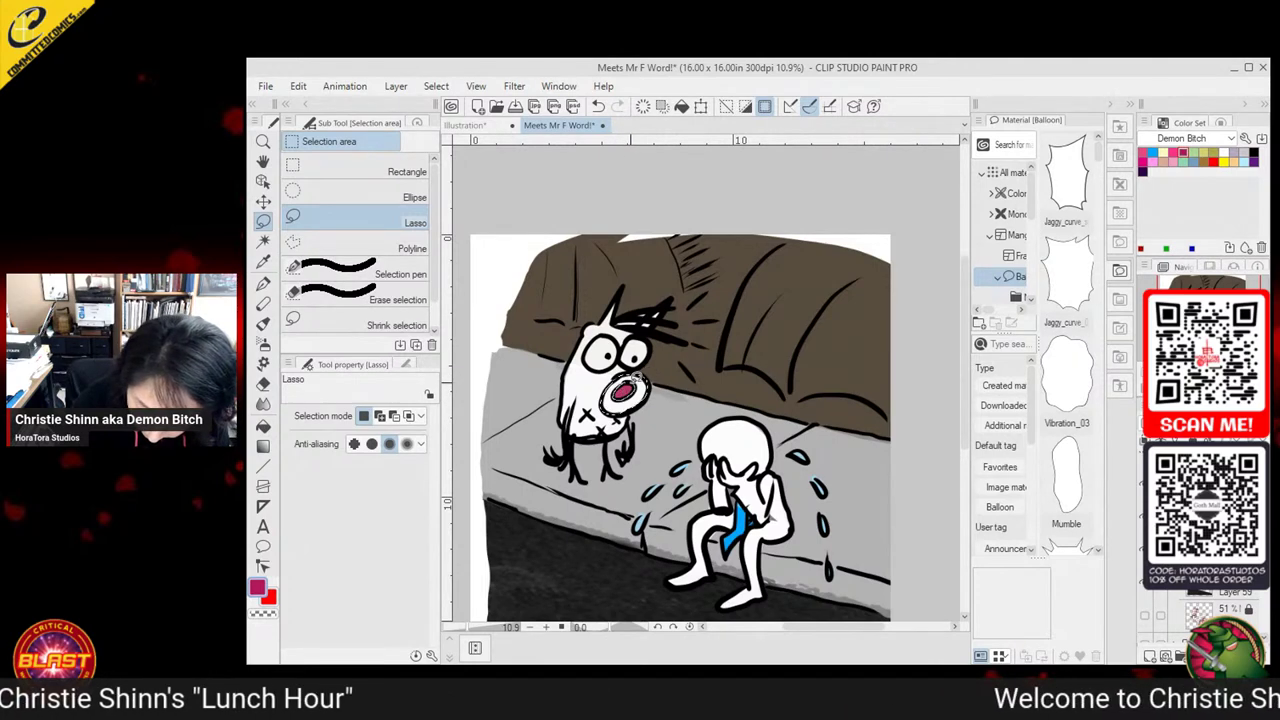
left_click(262, 426)
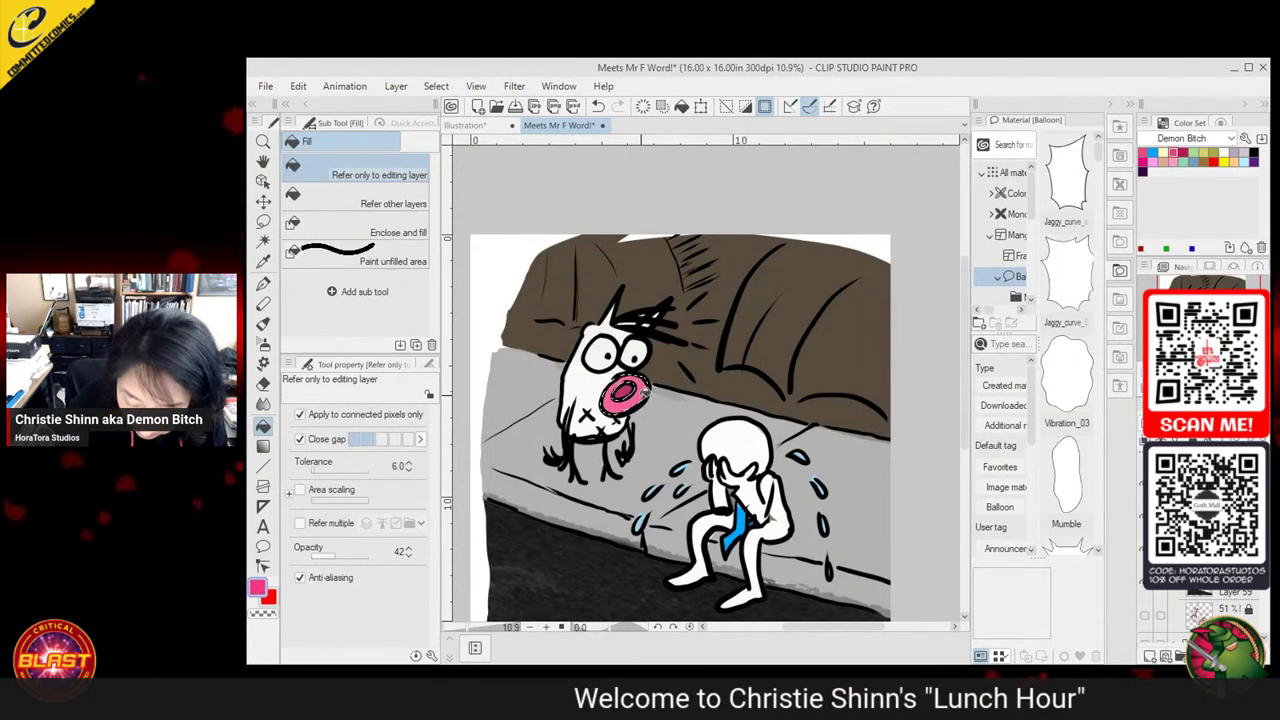
key("m")
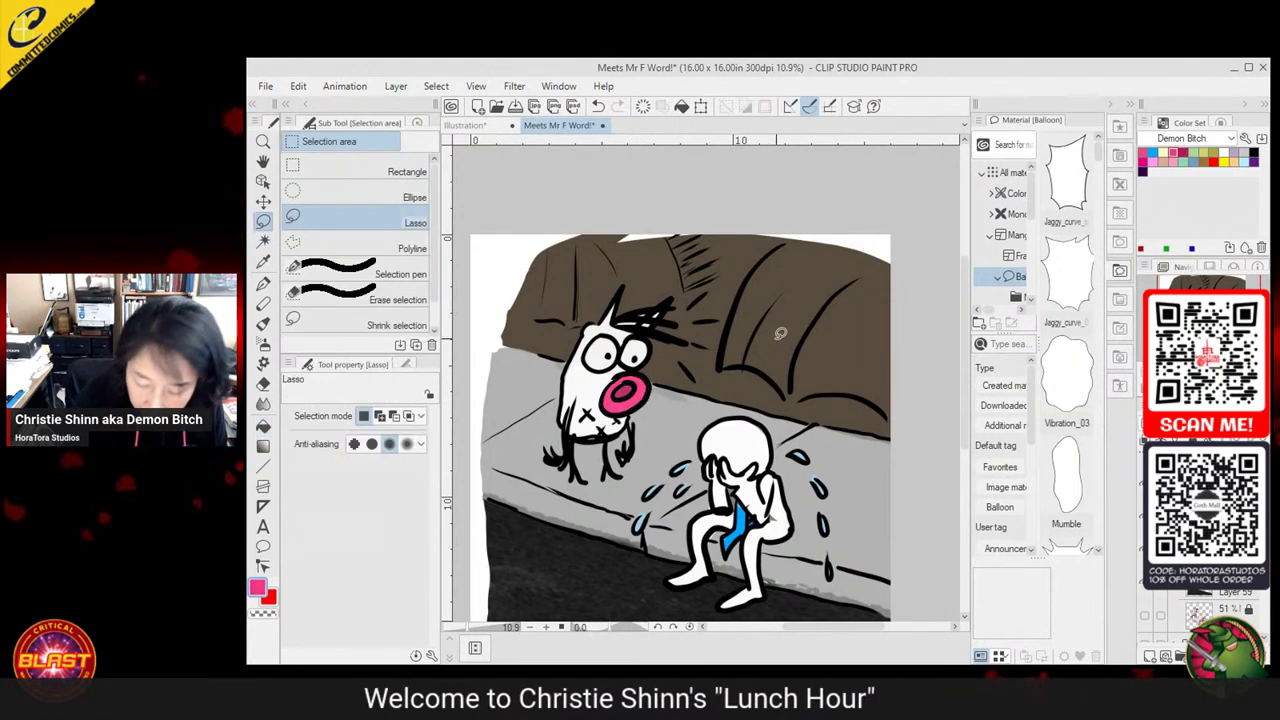
Paint pale purple shading beneath the creature's eyes with the Textured pen
left_click(263, 284)
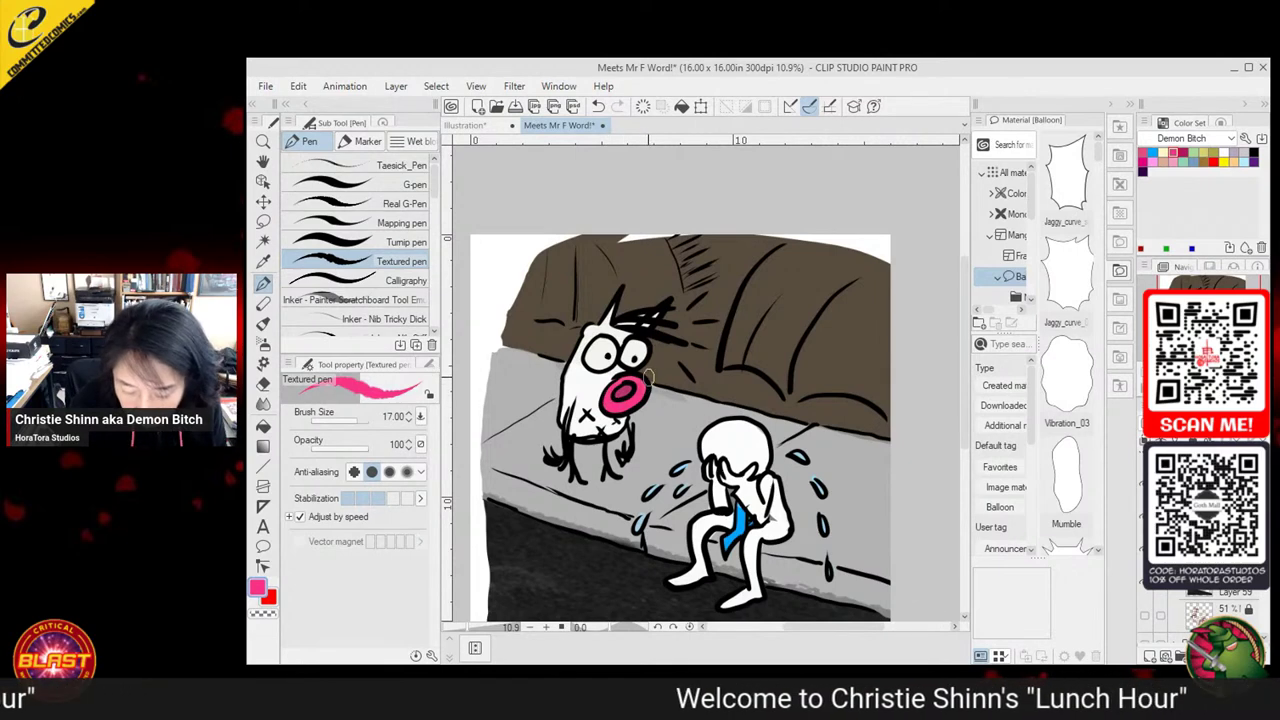
left_click(1234, 152)
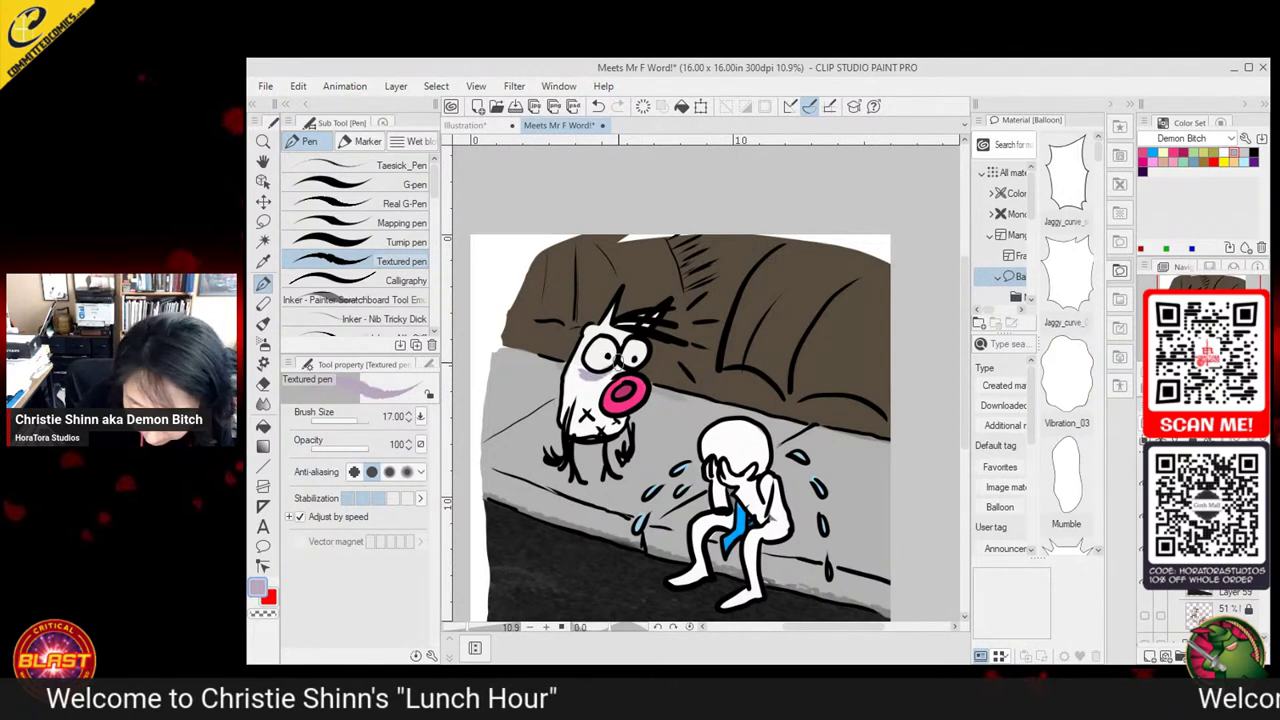
key("m")
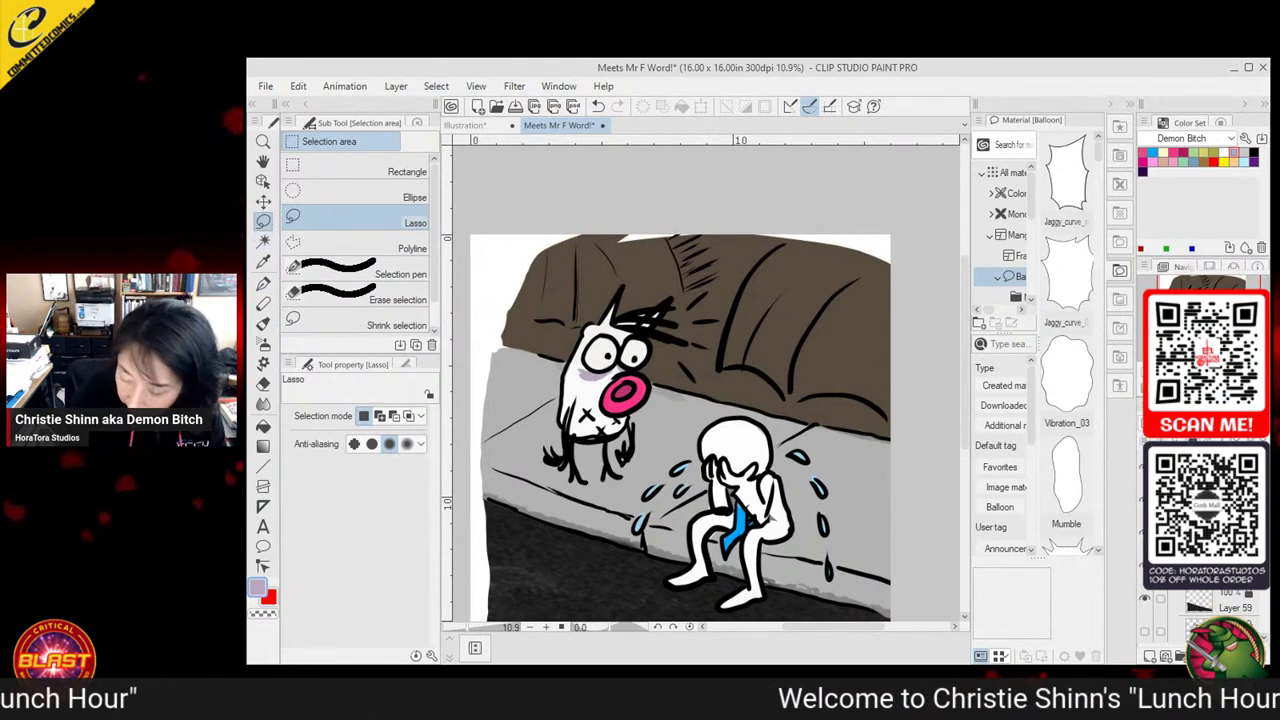
Draw fine black lines beneath the creature's eyes with the Inker - Nib Stiff pen
left_click(1194, 441)
key("p")
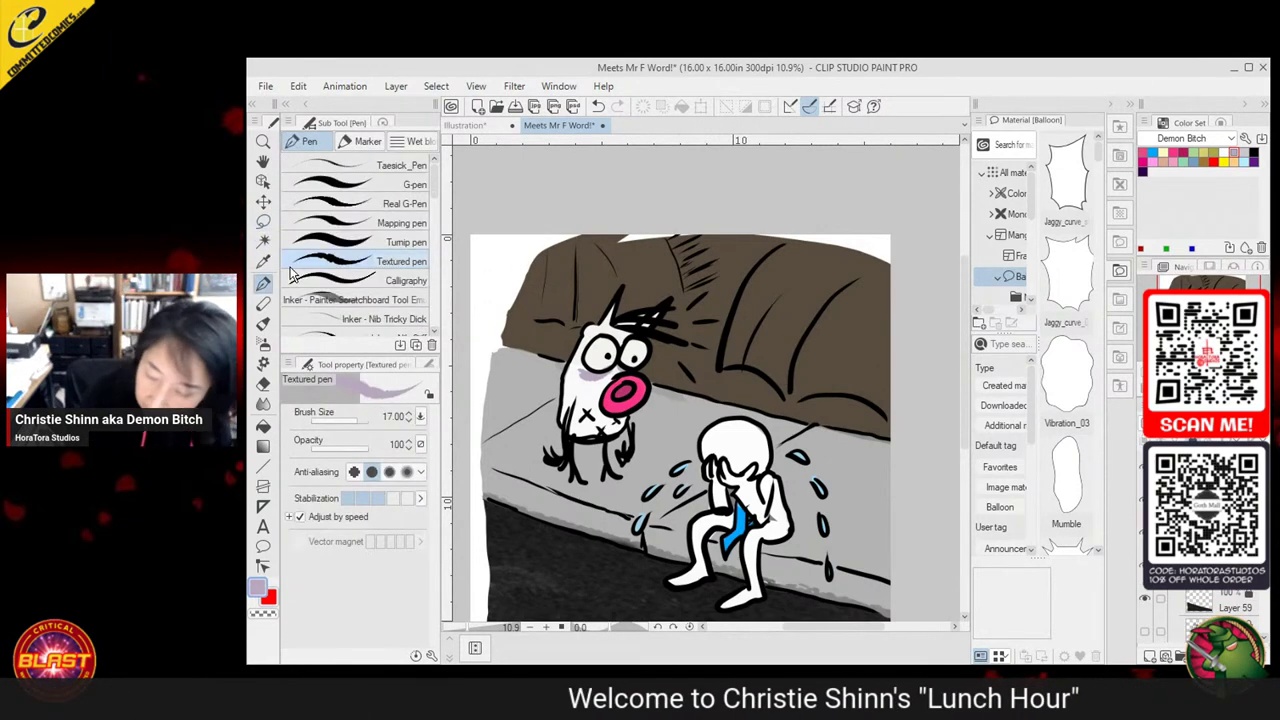
left_click(292, 272)
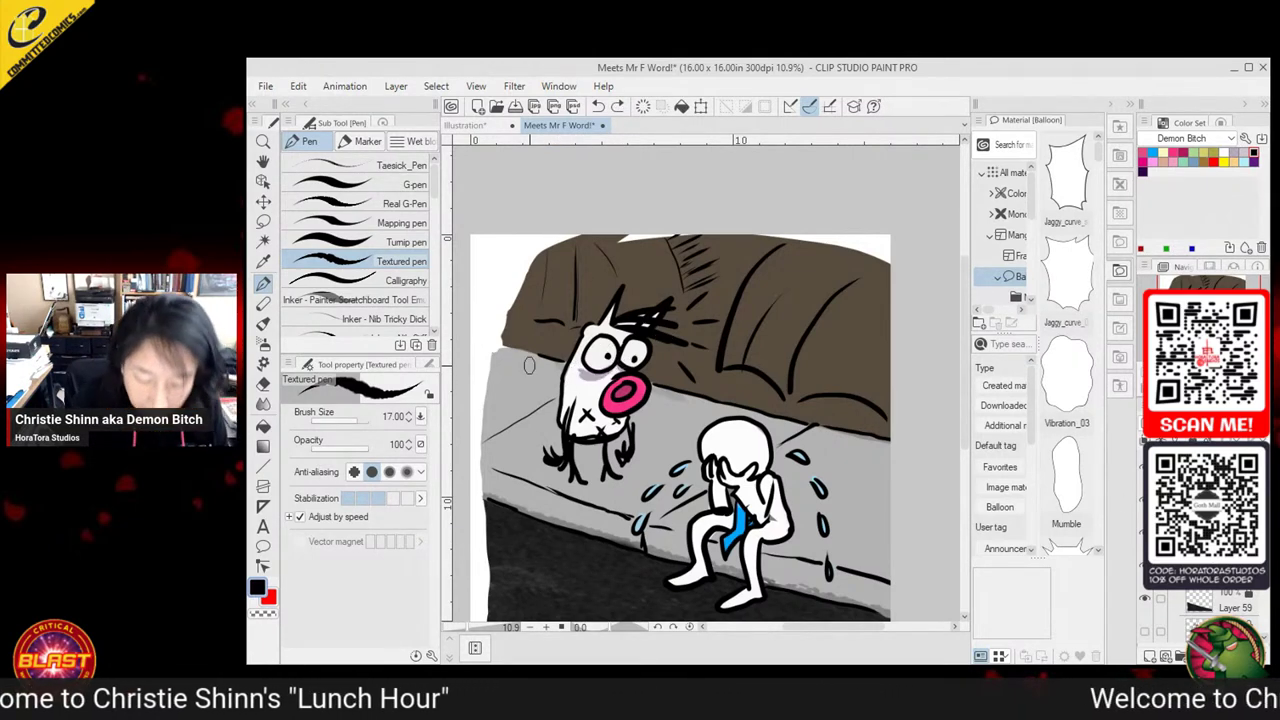
left_click(378, 280)
scroll(405, 235, "down", 3)
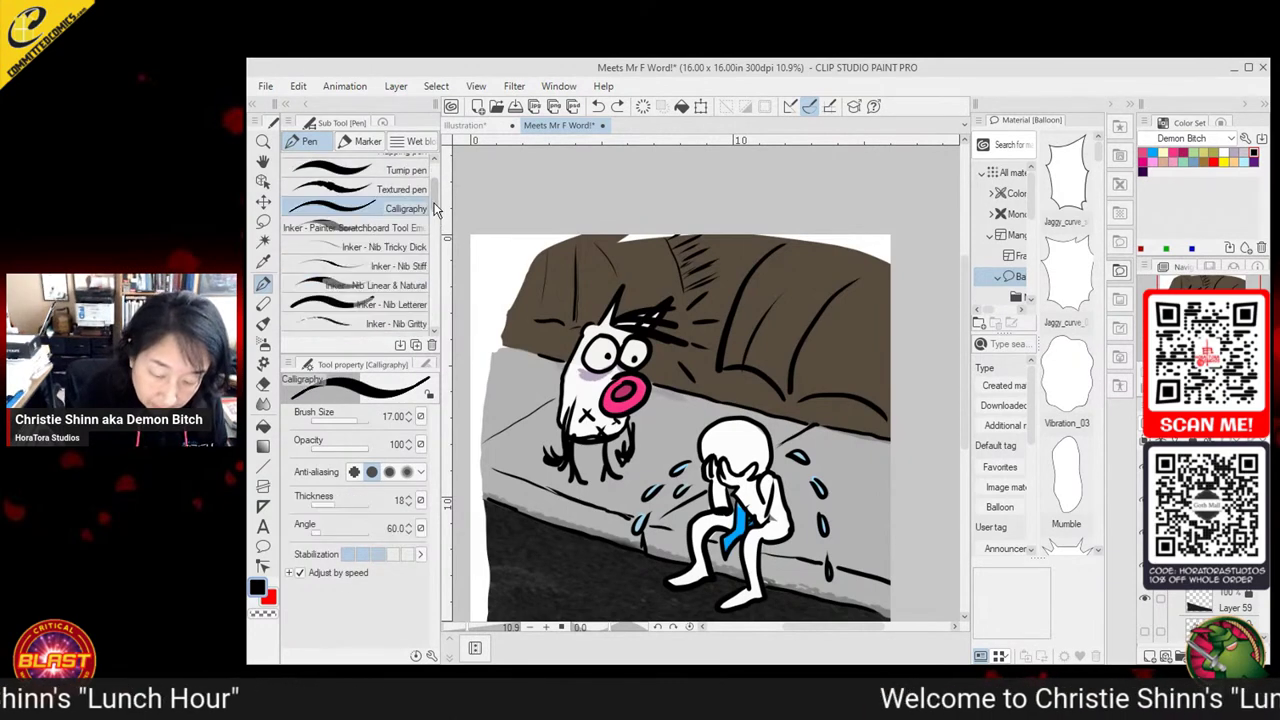
left_click(405, 237)
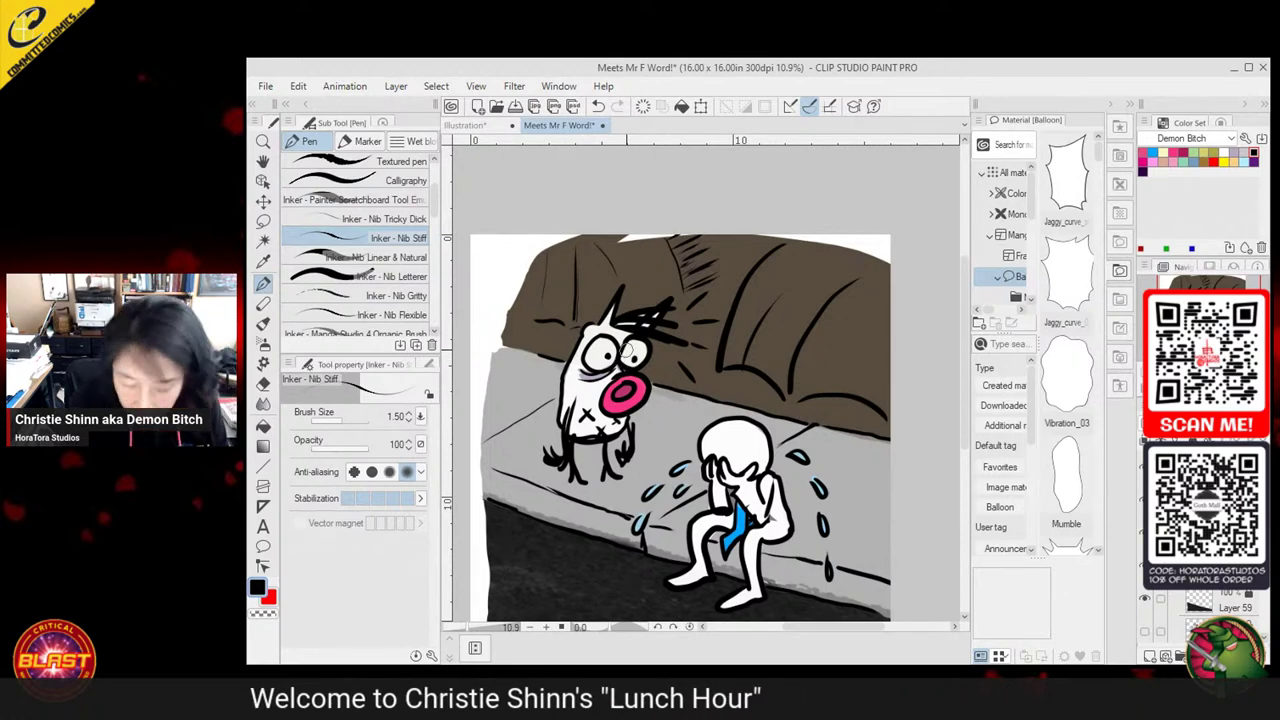
Lasso the pupils of the creature's eyes and choose pale yellow from the Demon Bitch color set
key("m")
left_click_drag(604, 355, 608, 356)
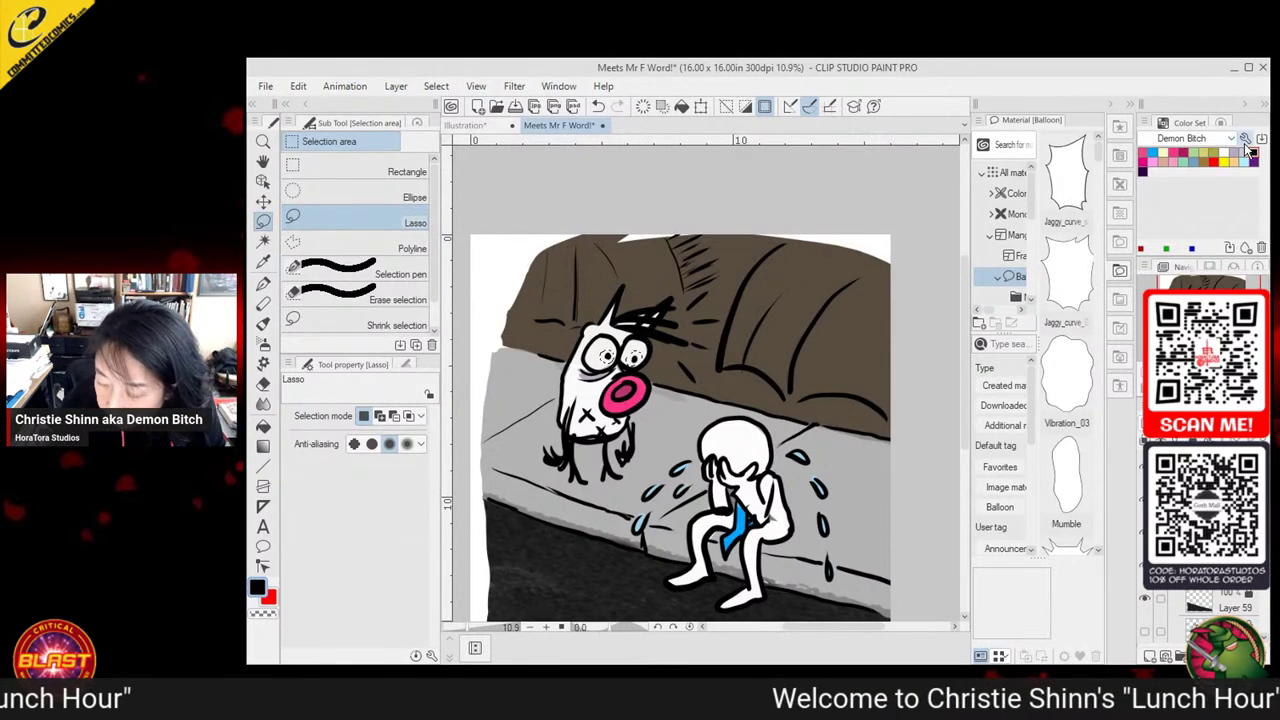
left_click(1177, 150)
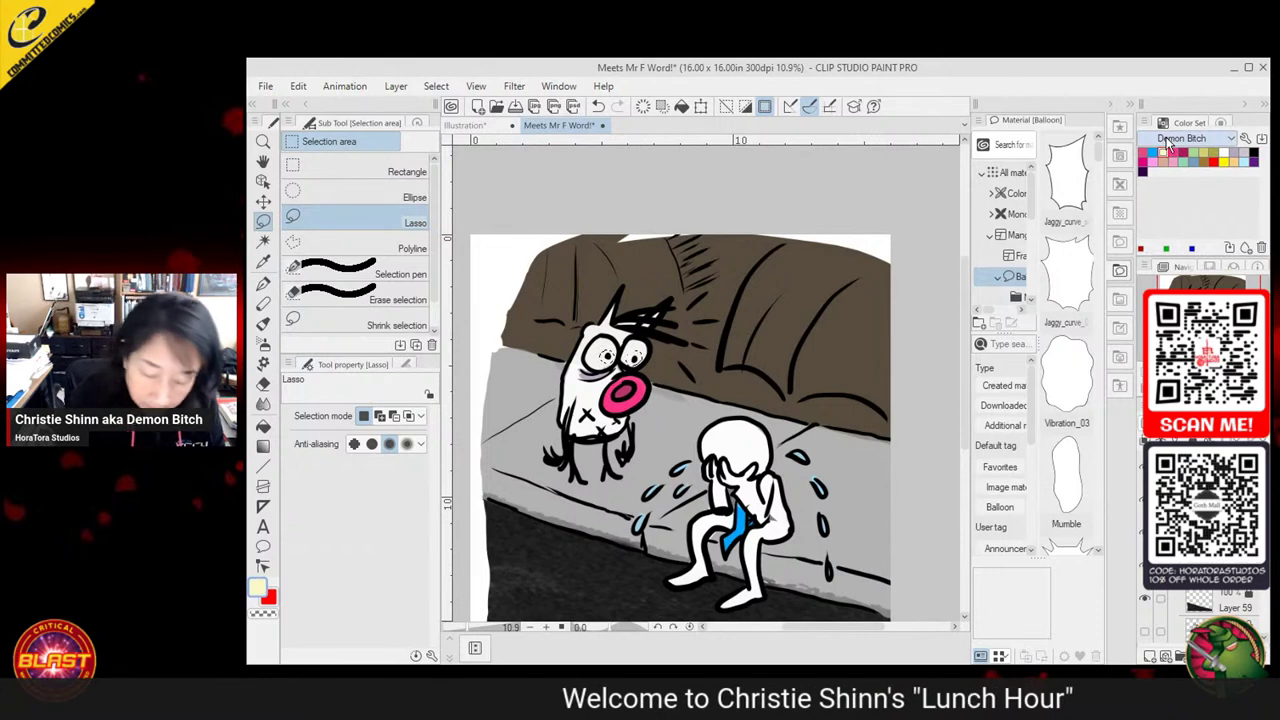
Fill the whites of the bird character's eyes with pale yellow and add a new layer
key("g")
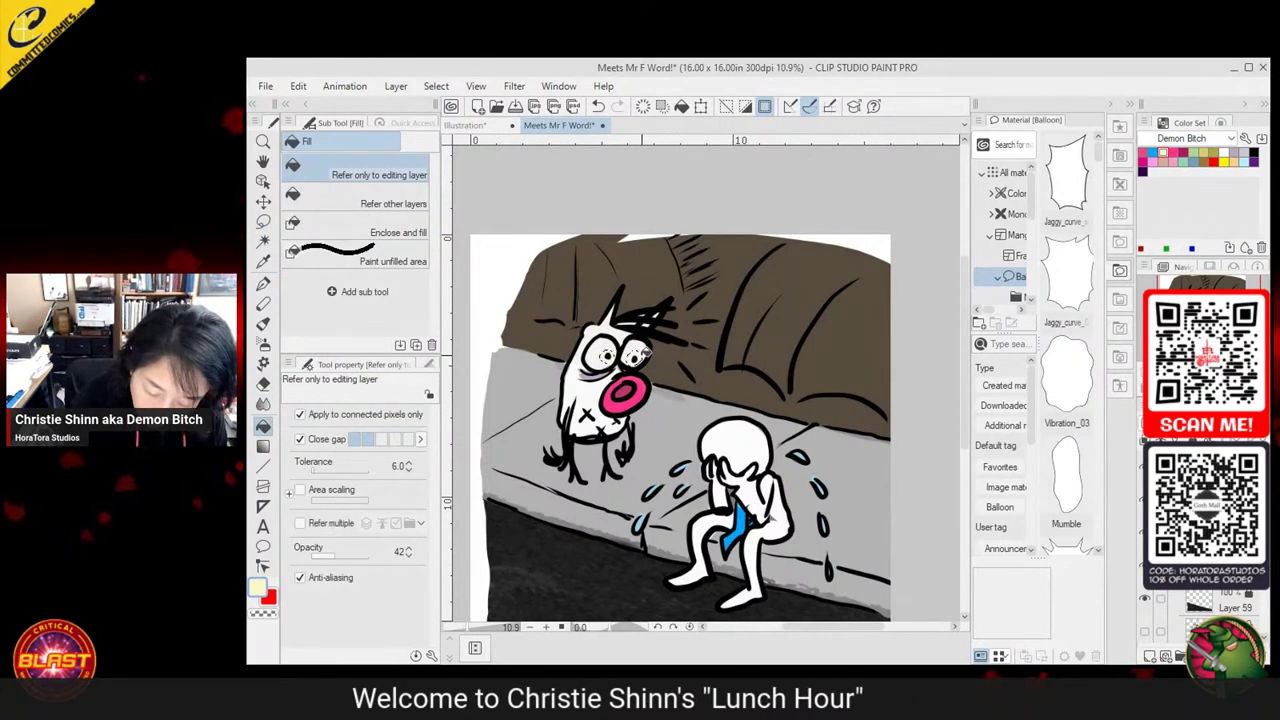
key("m")
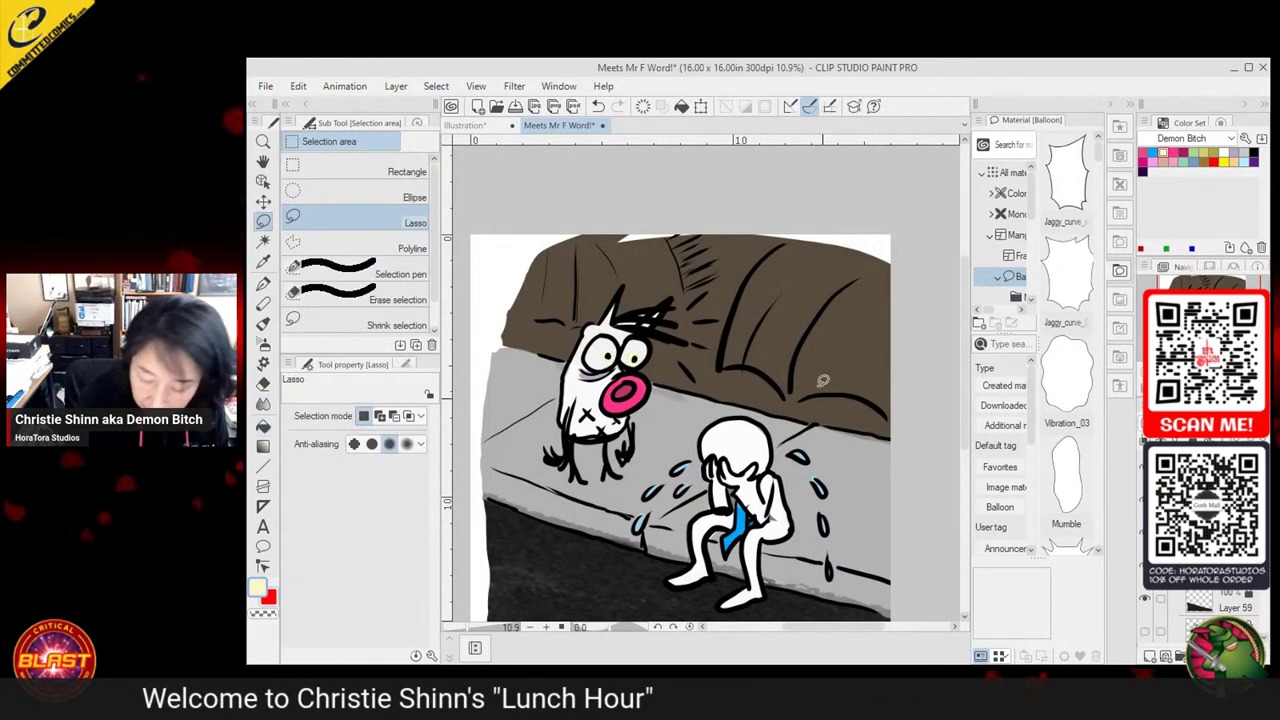
mouse_move(887, 545)
left_mouse_down()
mouse_move(865, 543)
mouse_move(854, 498)
left_mouse_up()
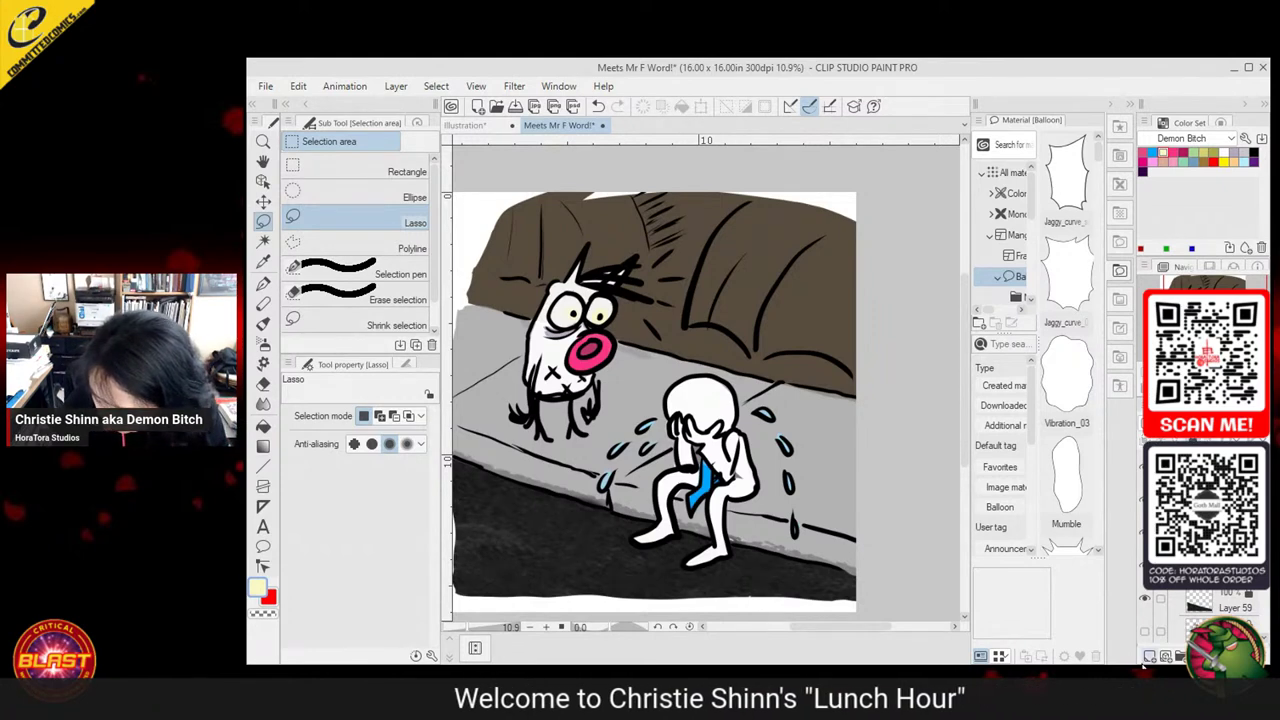
left_click(1149, 657)
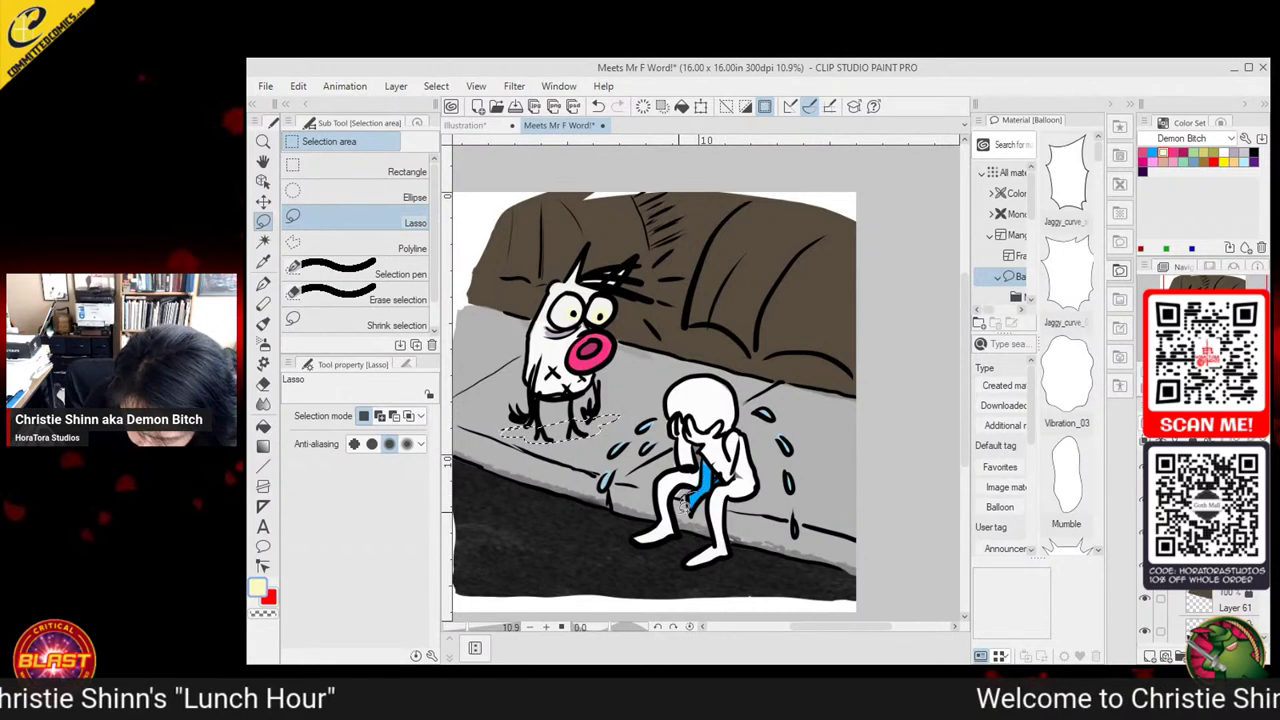
Lasso shadow areas around the seated figure's legs and feet and choose black as the drawing colour
mouse_move(684, 506)
left_mouse_down()
mouse_move(676, 532)
mouse_move(640, 548)
mouse_move(679, 520)
mouse_move(688, 490)
left_mouse_up()
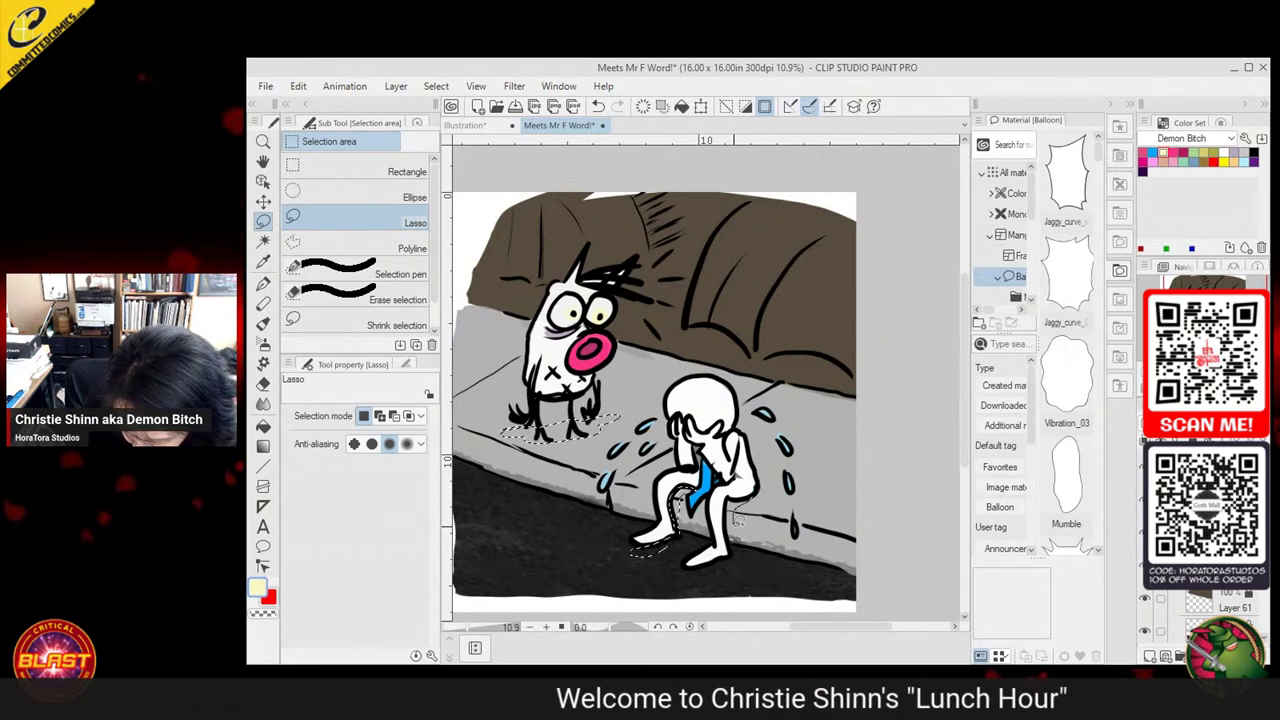
mouse_move(725, 562)
left_mouse_down()
mouse_move(704, 568)
mouse_move(729, 545)
left_mouse_up()
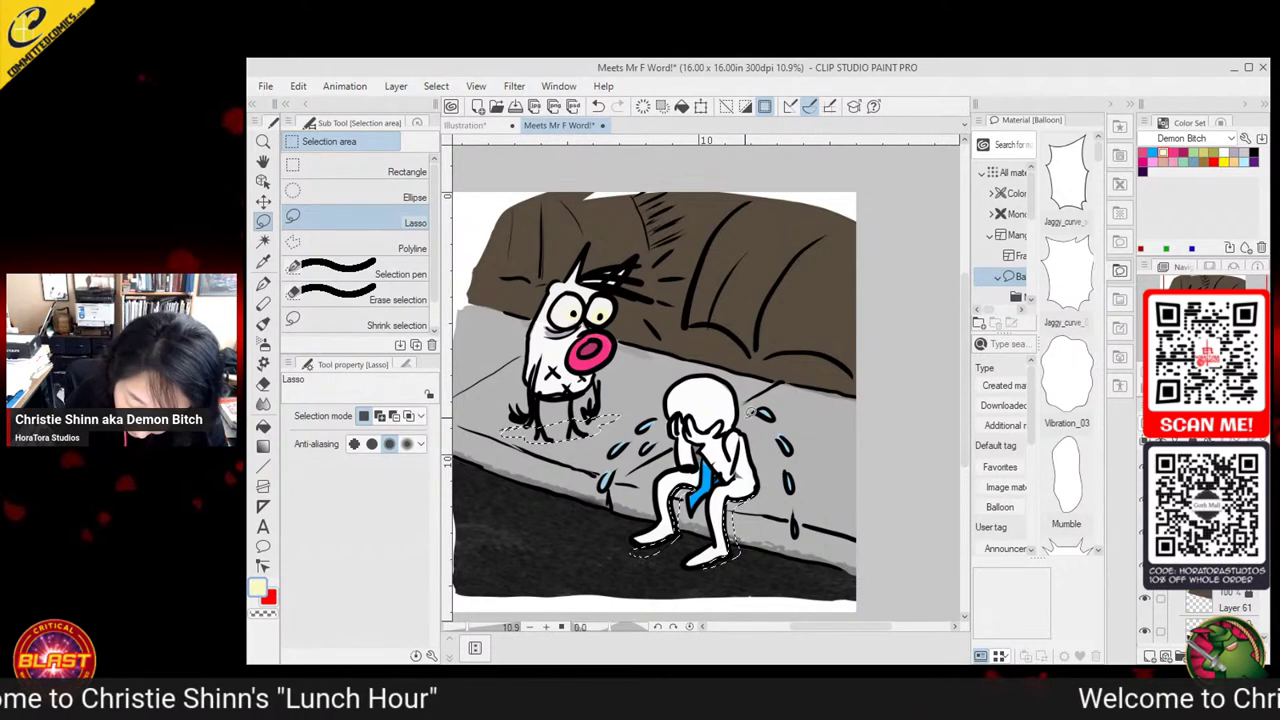
key("g")
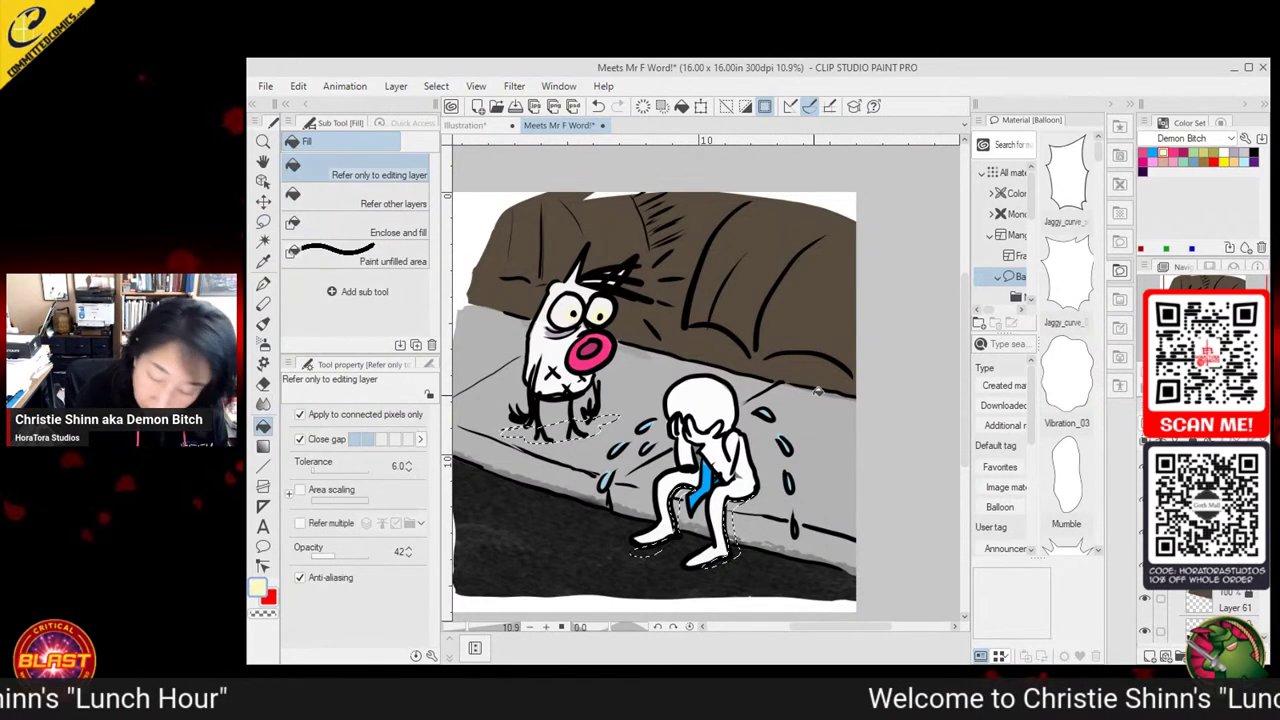
left_click(1254, 152)
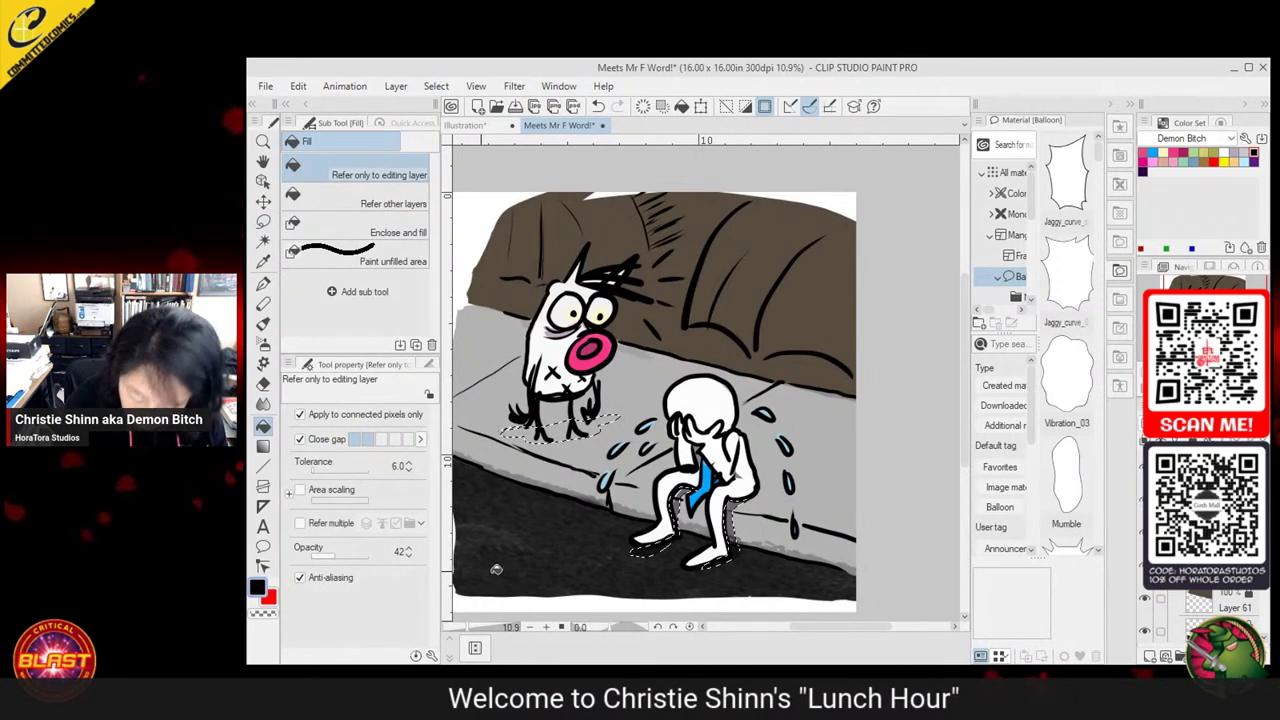
key("m")
left_click(816, 503)
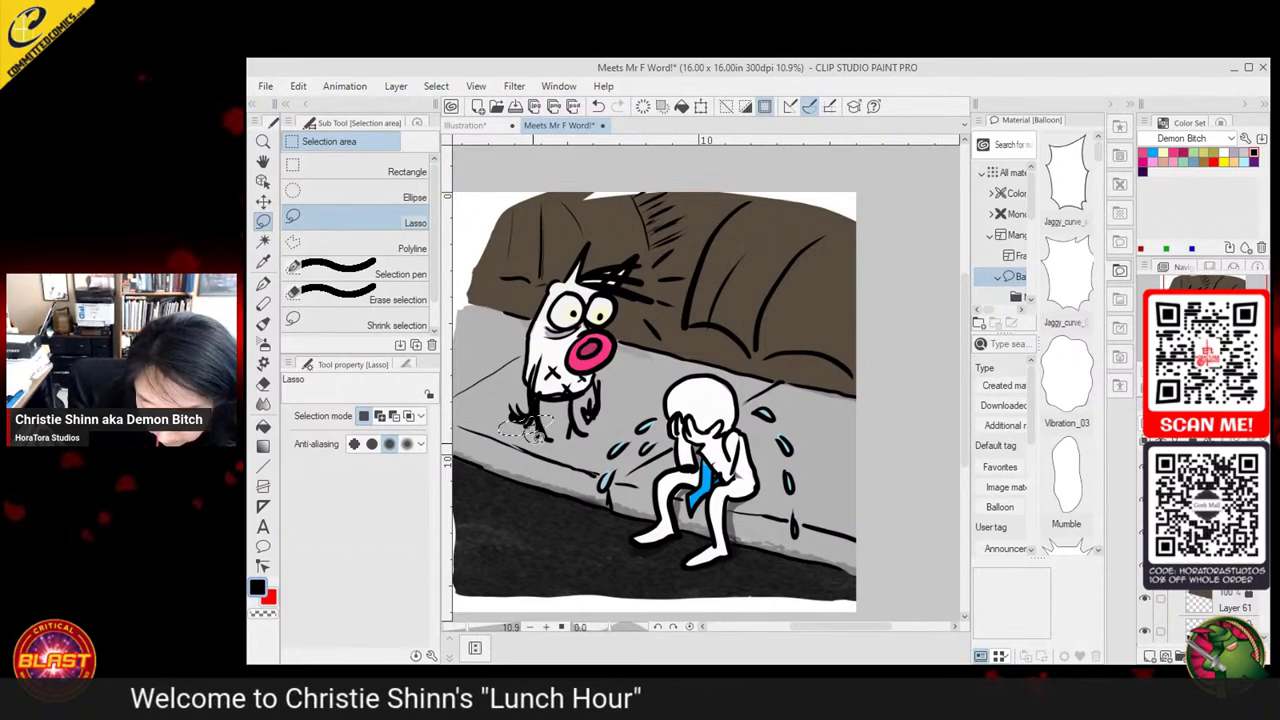
Lasso an oval shadow beneath the bird character's feet and fill it with black at 42 opacity
left_click_drag(537, 435, 592, 418)
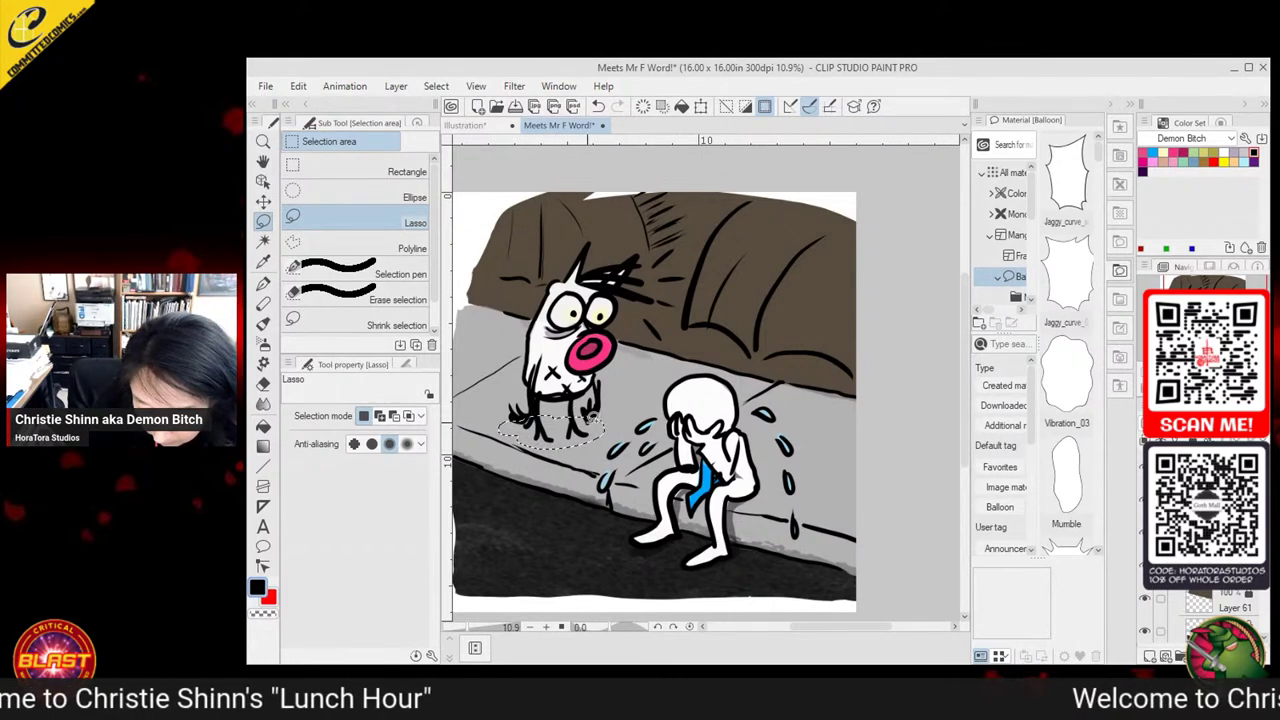
key("g")
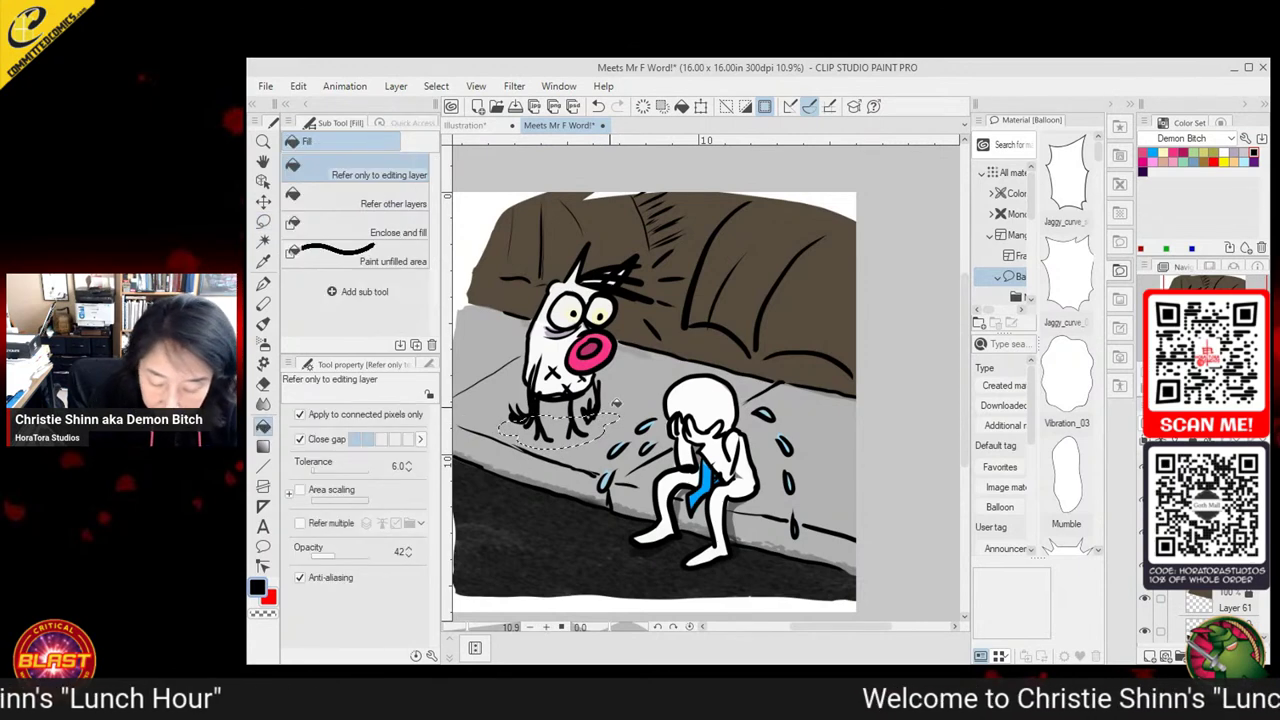
left_click(595, 428)
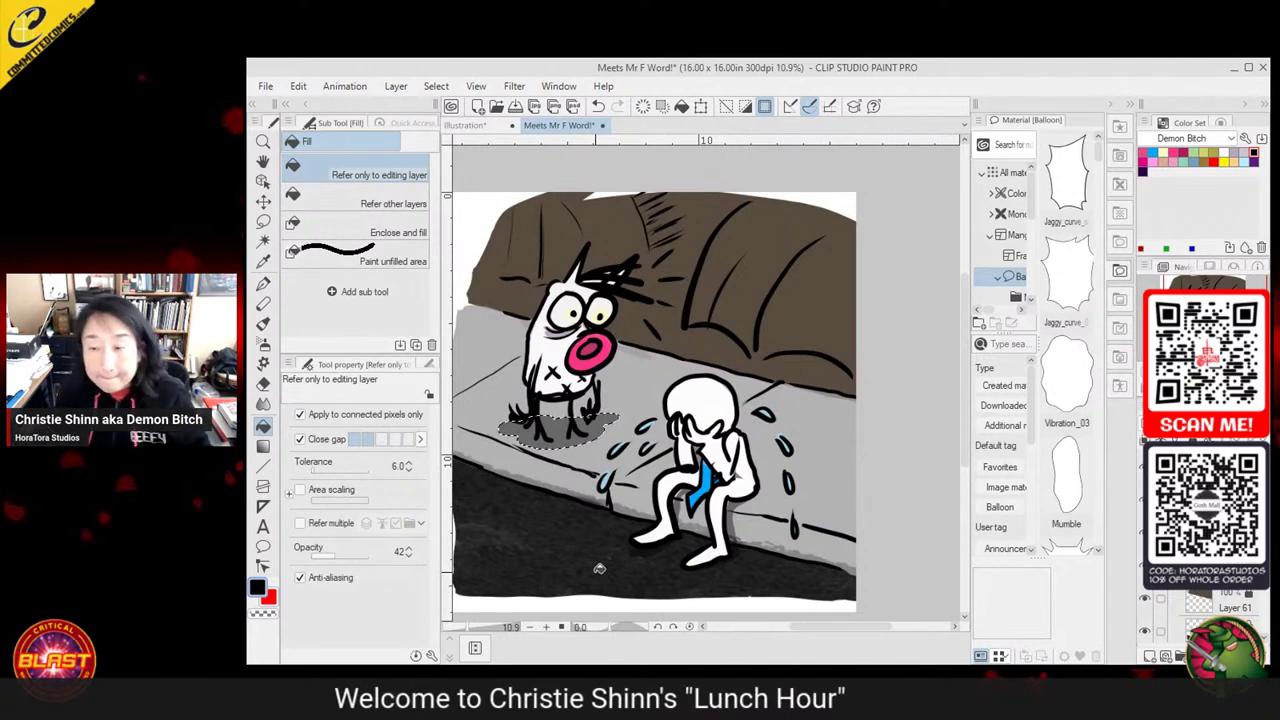
left_click(263, 221)
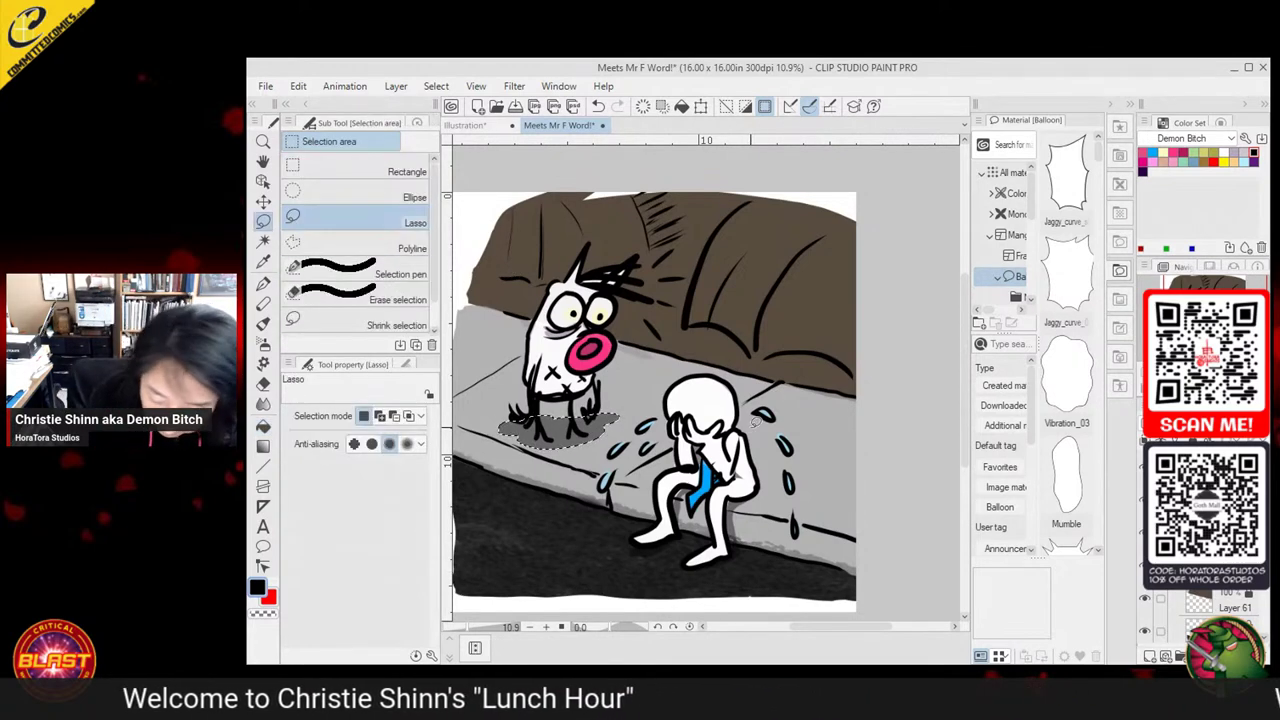
left_click(548, 520)
Choose the Inker - Painter Scratchboard Tool Emulated pen for drawing
key("p")
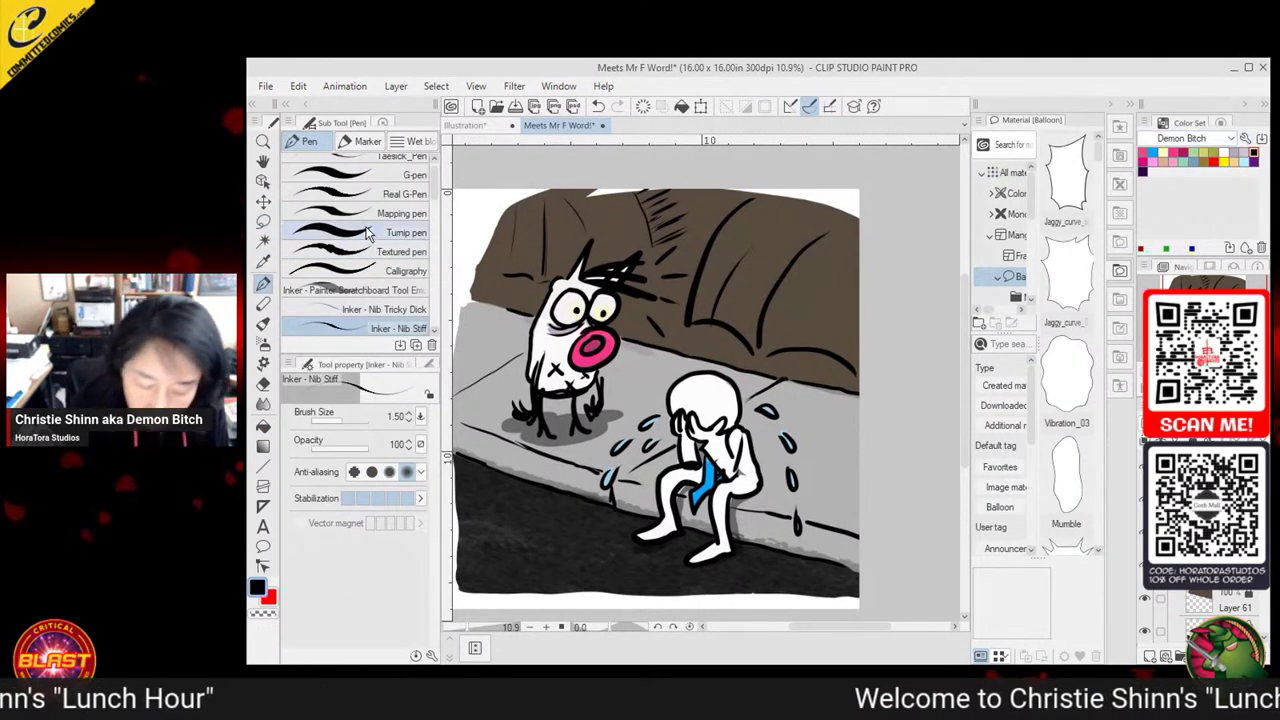
left_click(400, 251)
scroll(400, 220, "down", 5)
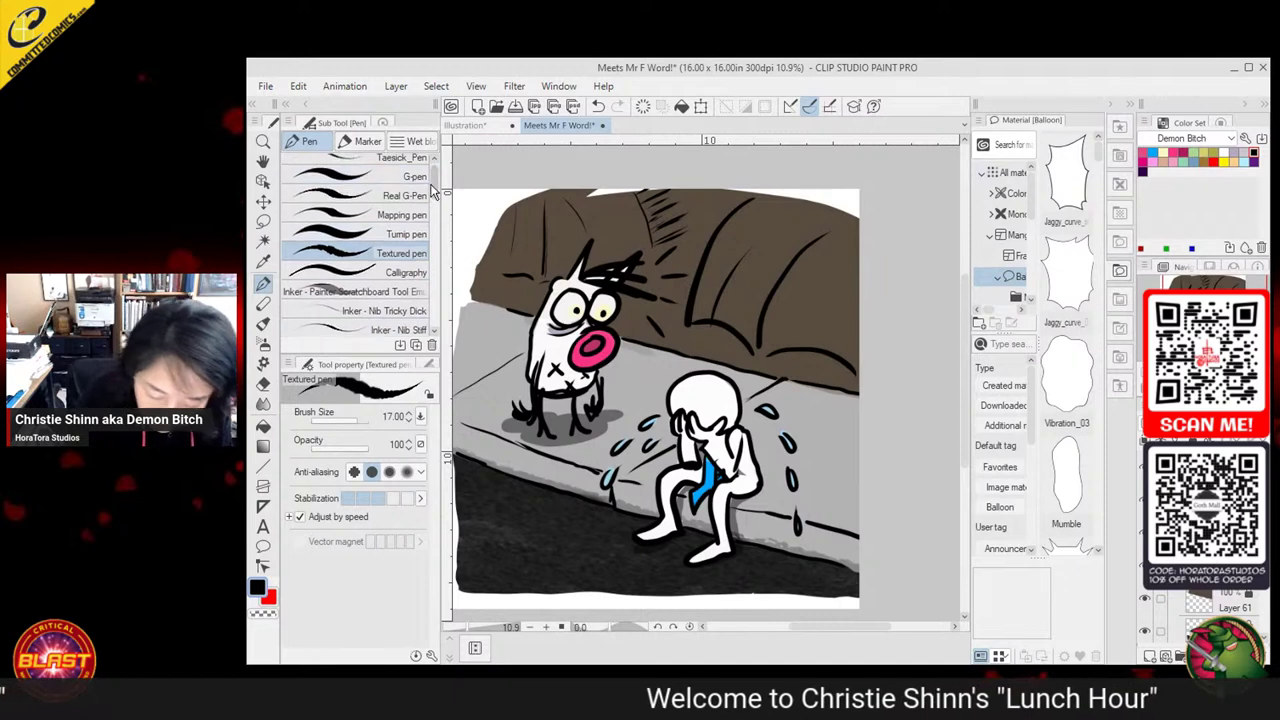
left_click(385, 198)
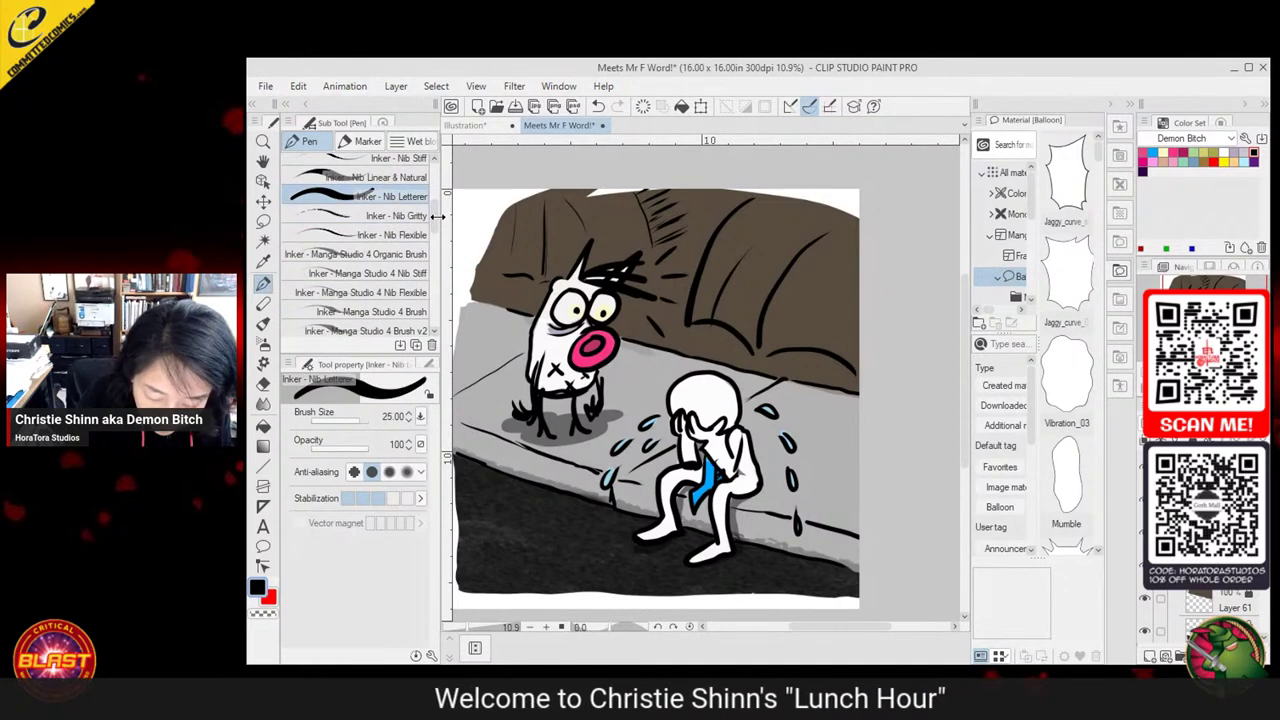
scroll(383, 183, "down", 8)
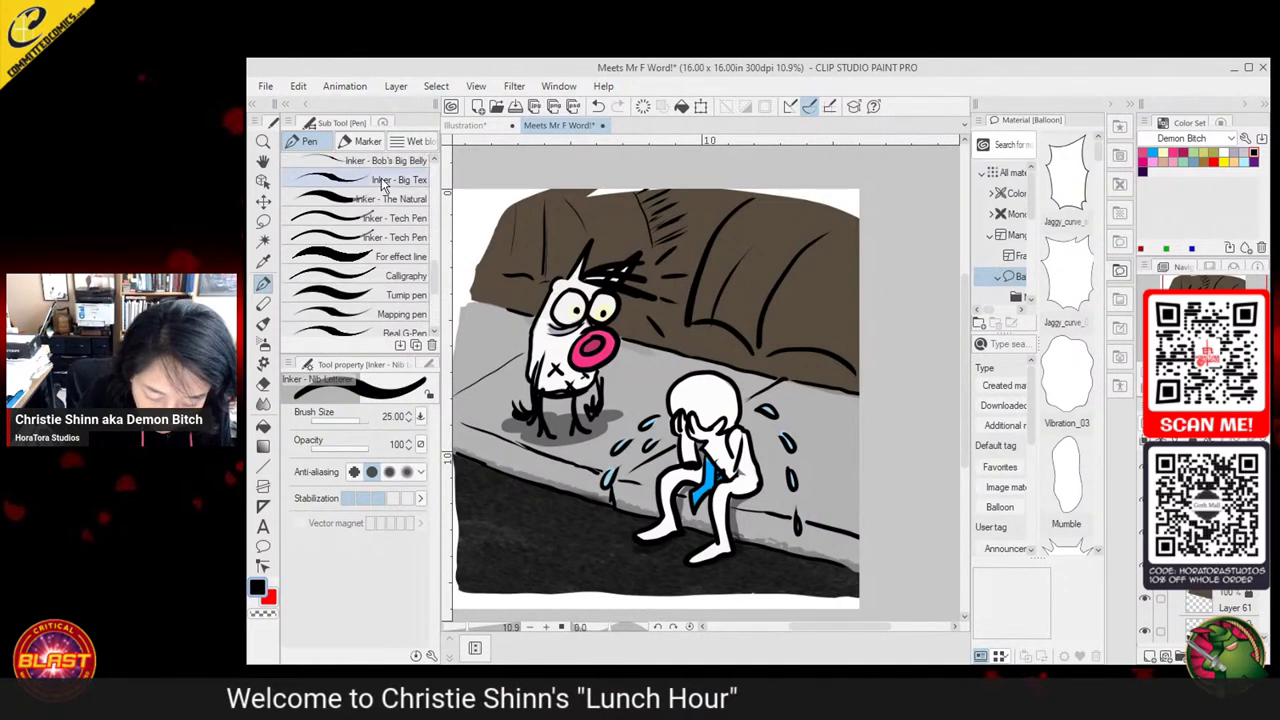
left_click(366, 141)
left_click(418, 142)
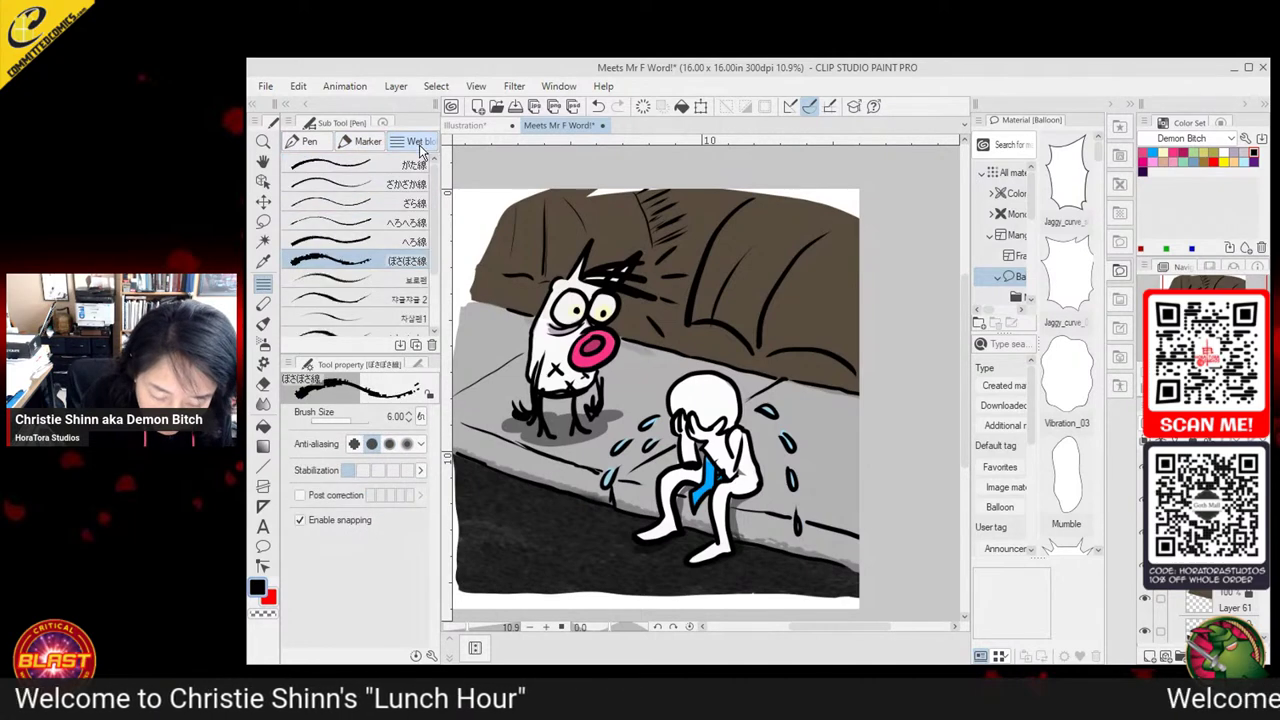
left_click(308, 142)
left_click_drag(434, 235, 435, 197)
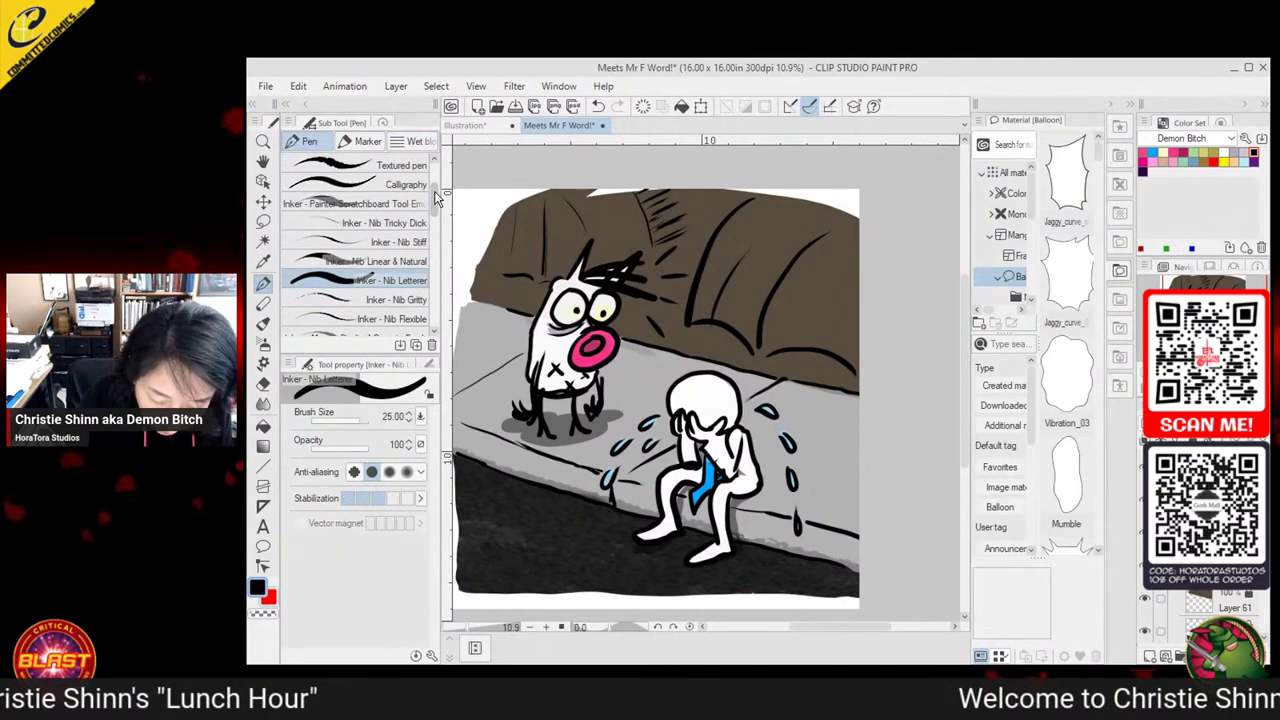
scroll(436, 197, "up", 2)
left_click(355, 251)
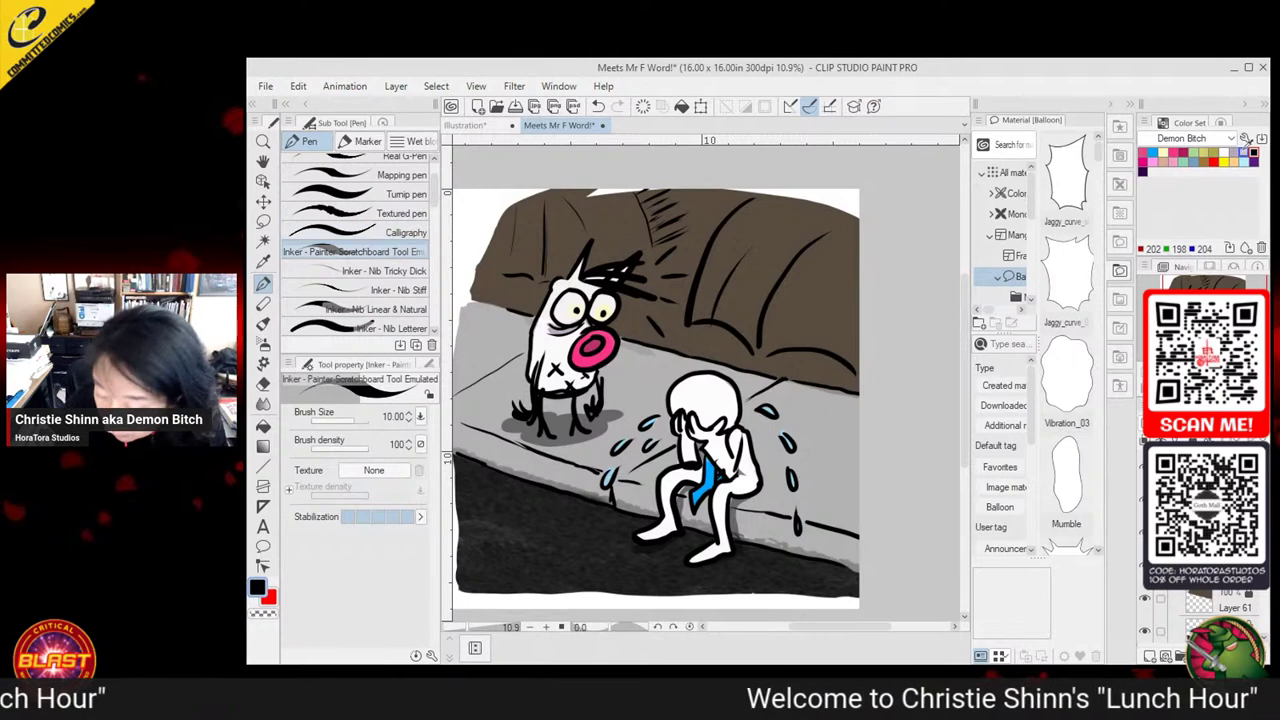
Draw light grey highlight strokes along the sidewalk's crack lines, using RGB 202, 198, 204
left_click(1243, 151)
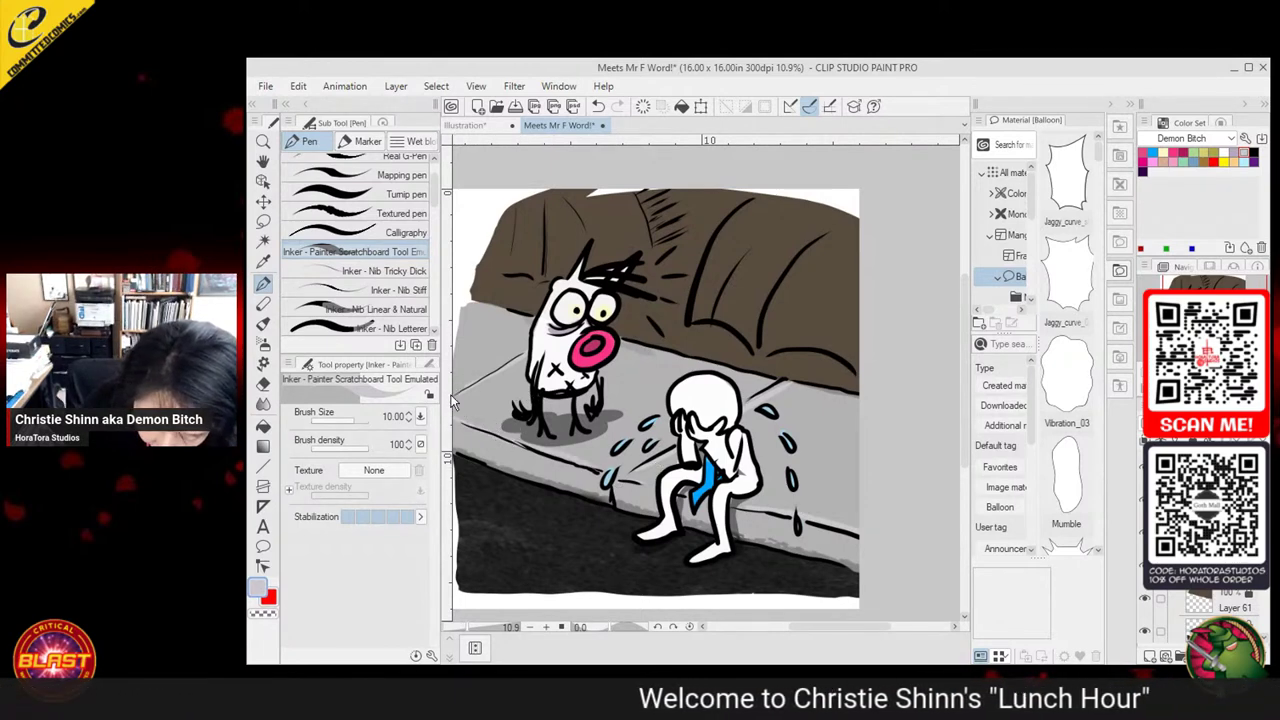
left_click_drag(451, 396, 527, 355)
left_click_drag(651, 402, 737, 399)
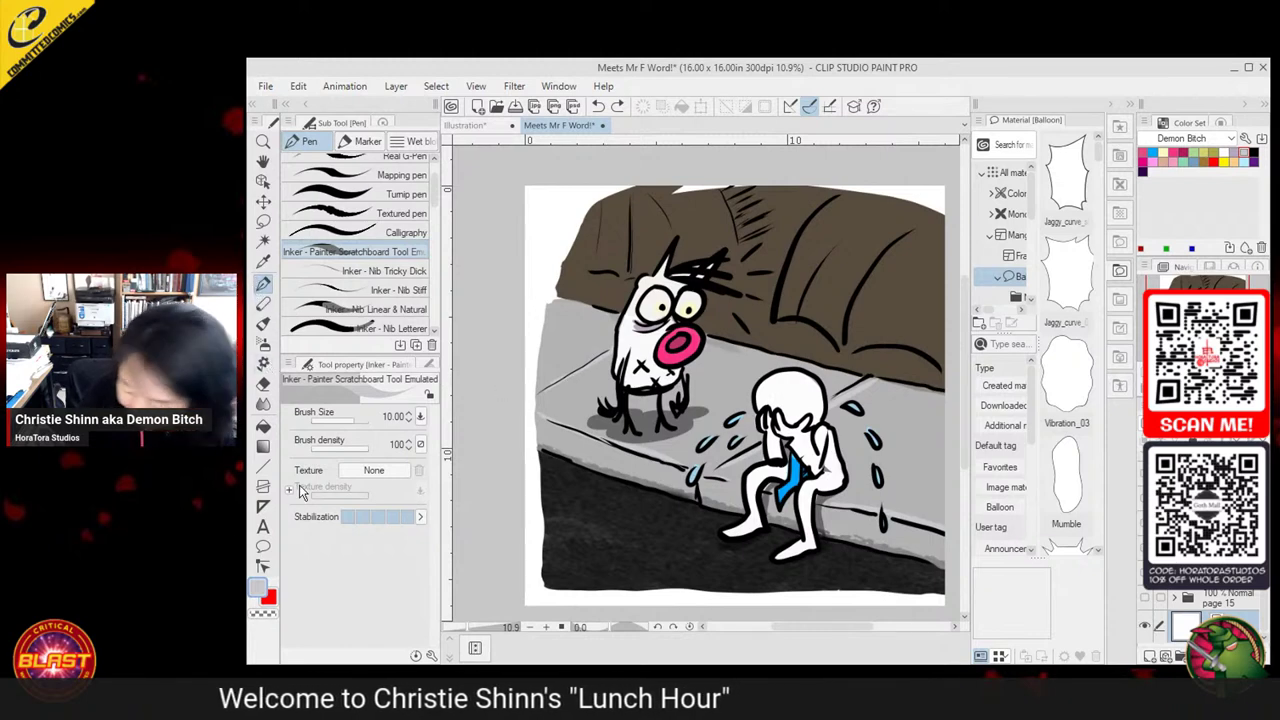
Pick a very dark brown, RGB 29, 20, 17, as the drawing colour
left_click_drag(1265, 603, 1265, 550)
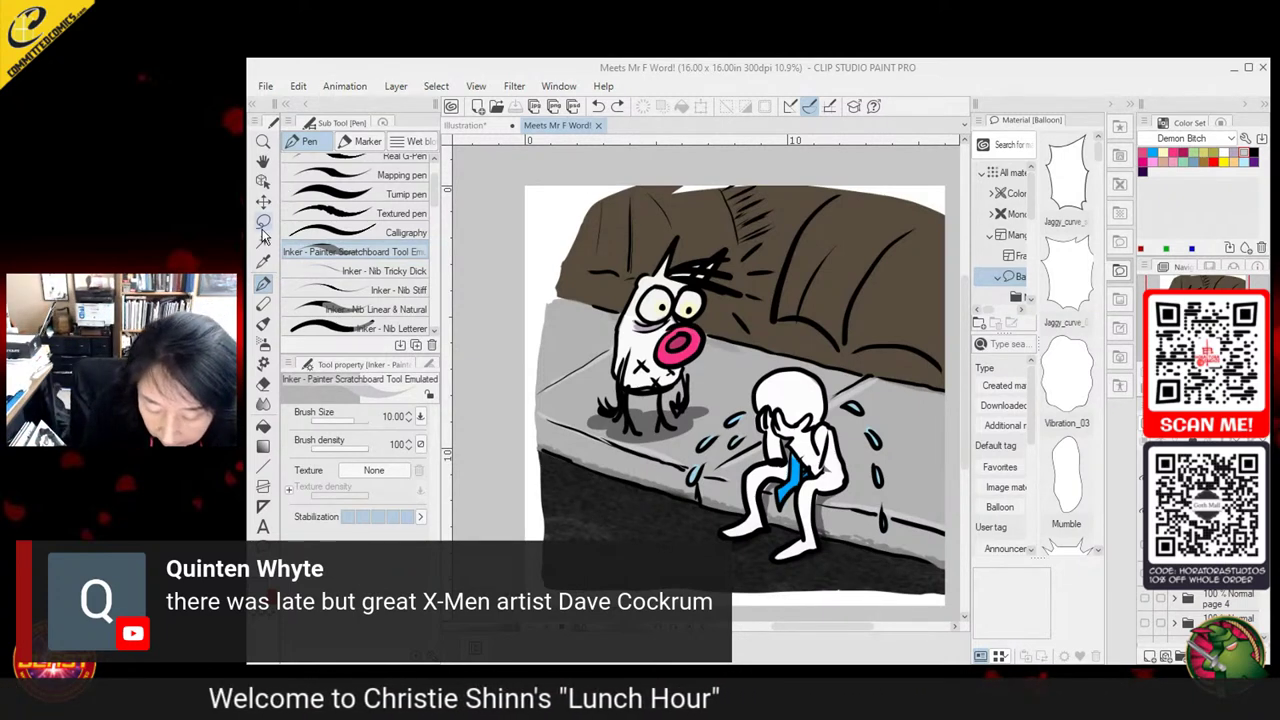
left_click(263, 323)
left_click(263, 289)
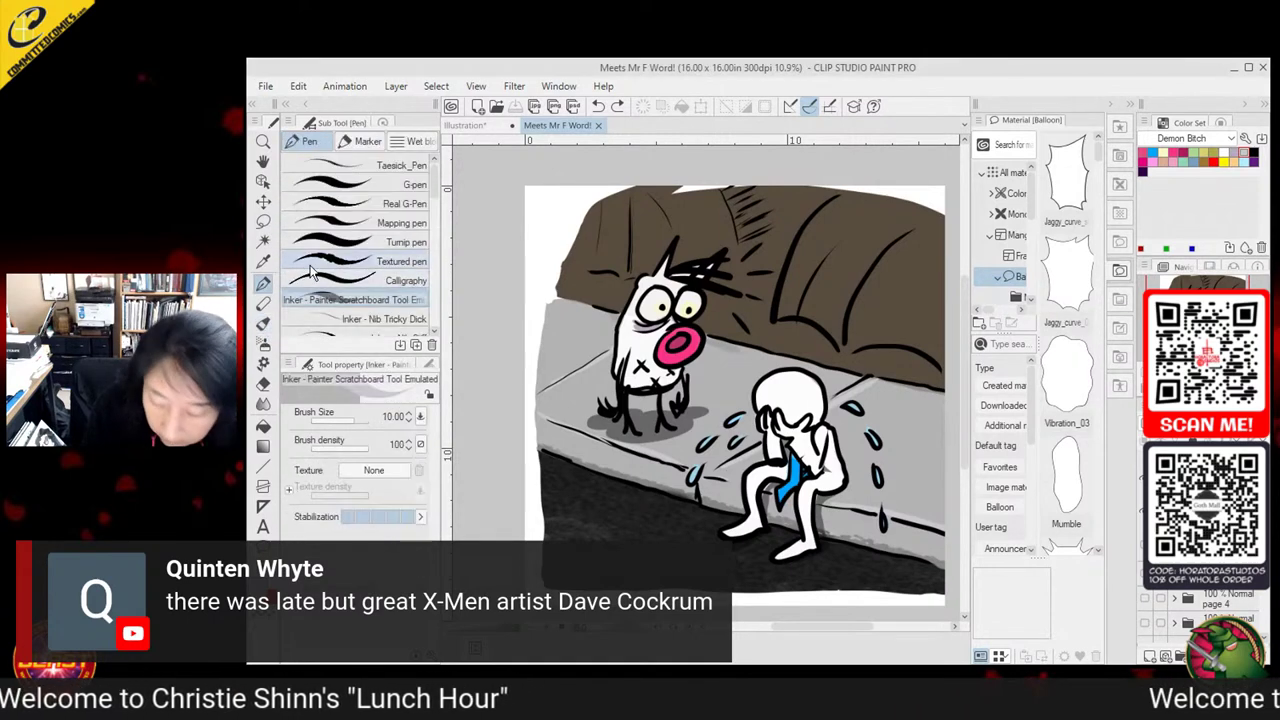
left_click(263, 261)
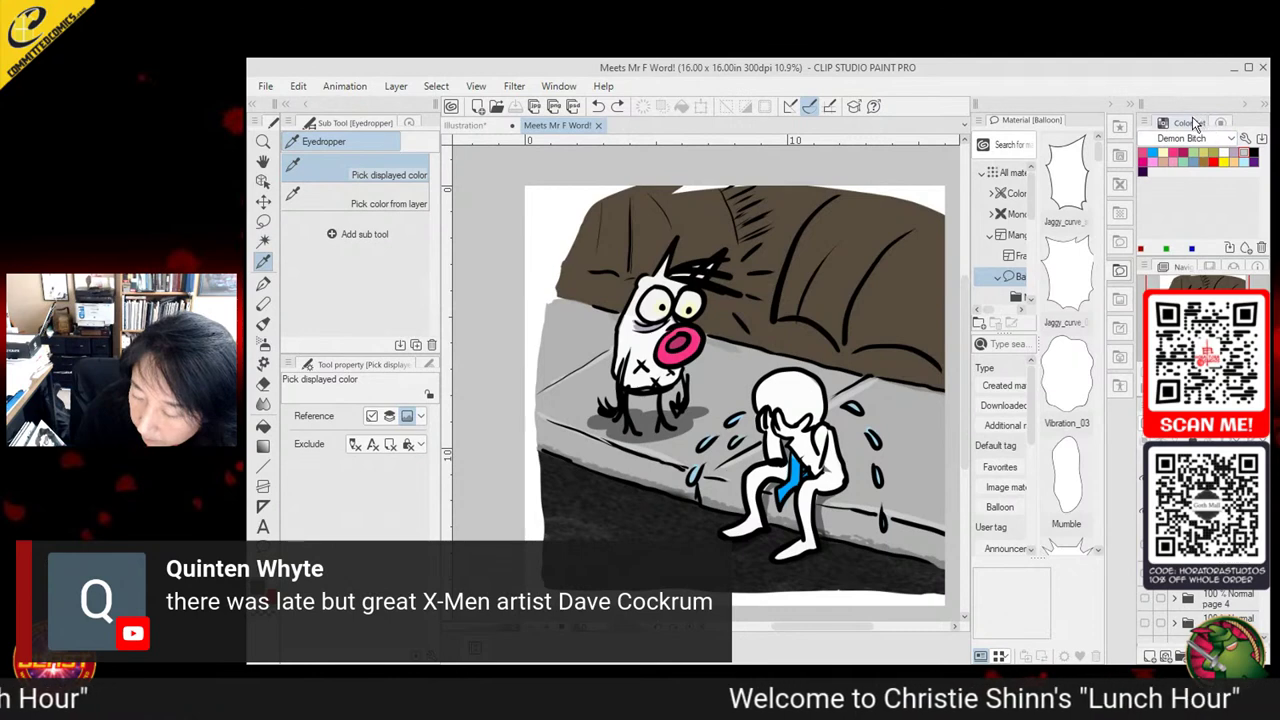
left_click(1223, 122)
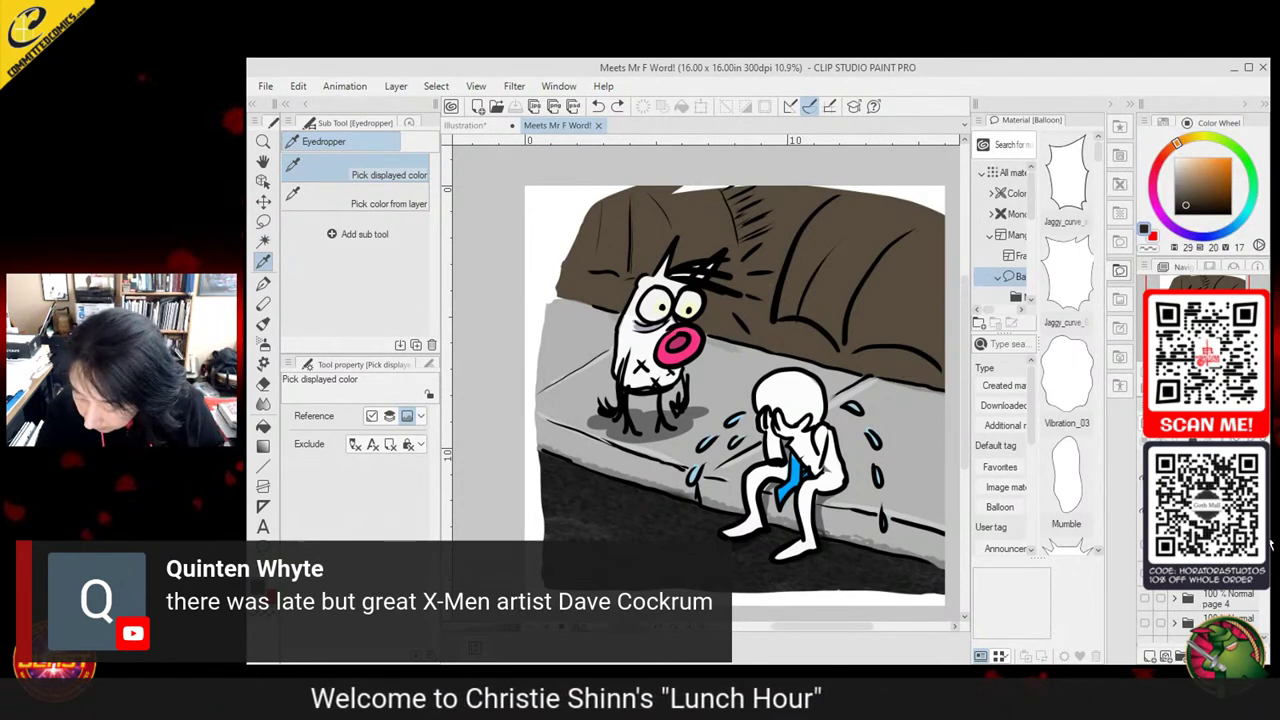
Add a new layer and draw dark cross-hatching along the lower edge and creases of the brown background shape
scroll(1268, 543, "up", 1)
left_click(1168, 657)
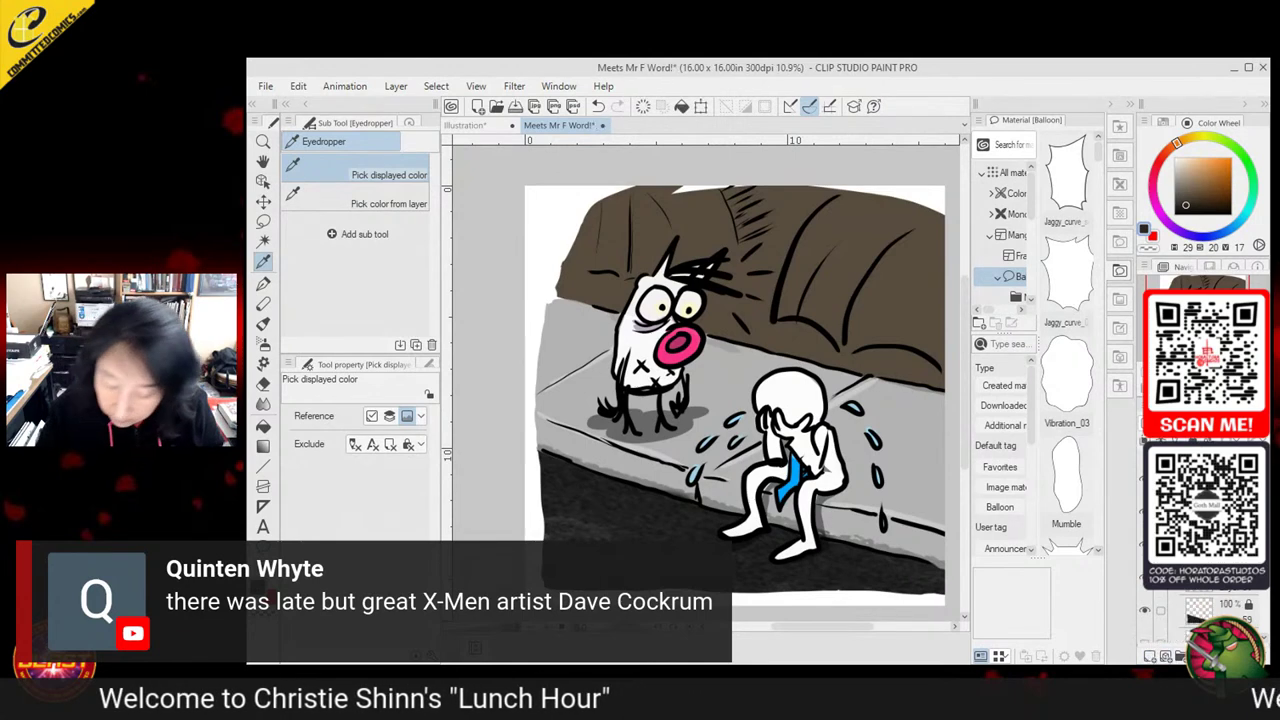
key("p")
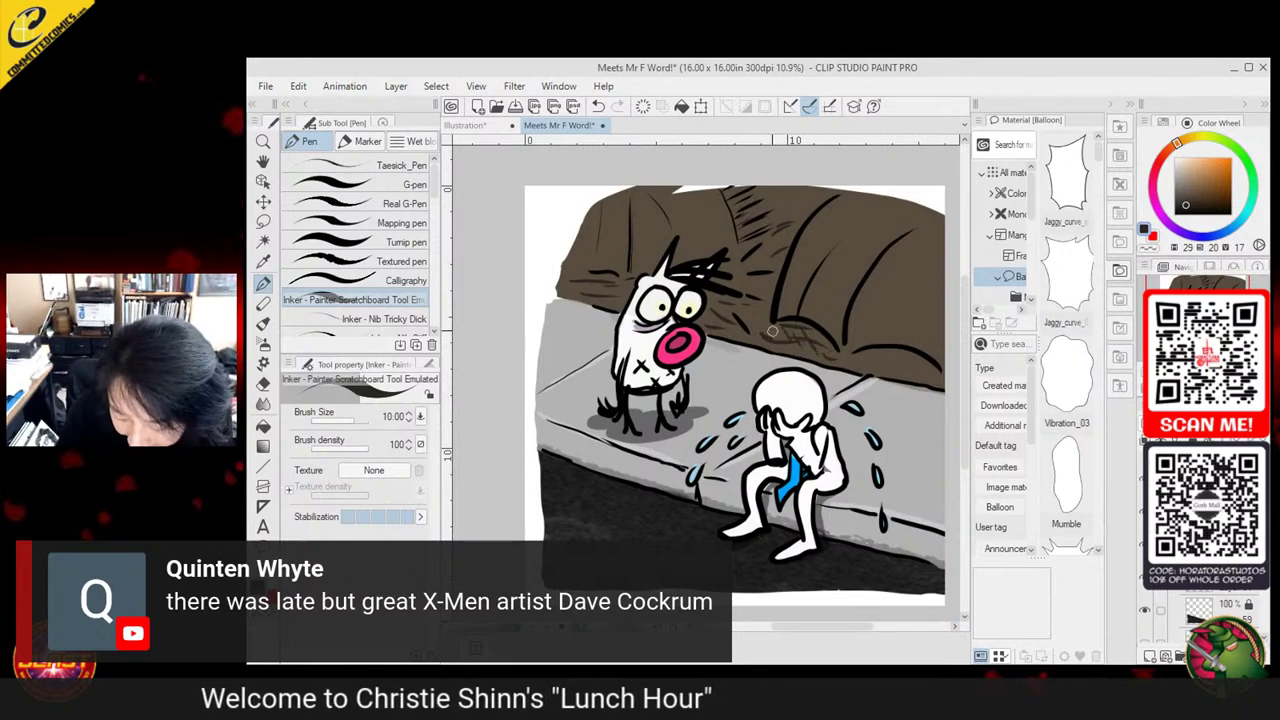
mouse_move(867, 367)
left_mouse_down()
mouse_move(882, 352)
mouse_move(900, 370)
left_mouse_up()
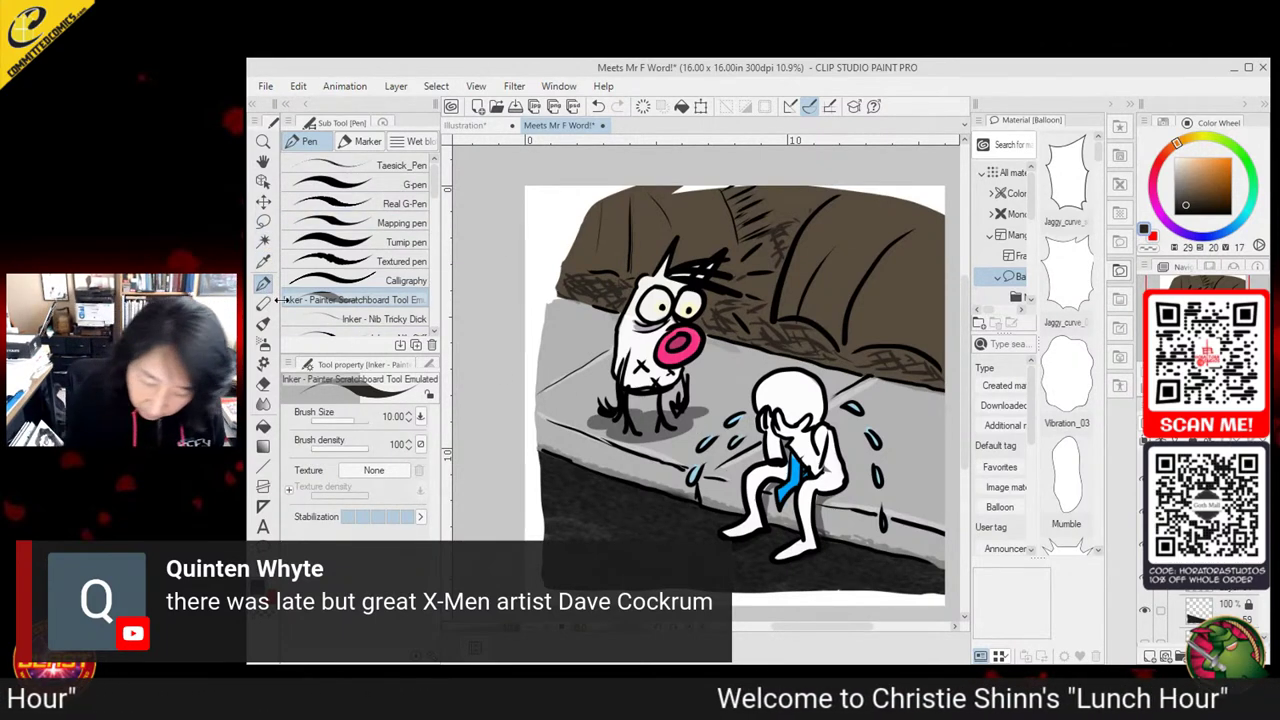
Choose the Flat marker for drawing
left_click(365, 141)
left_click(305, 141)
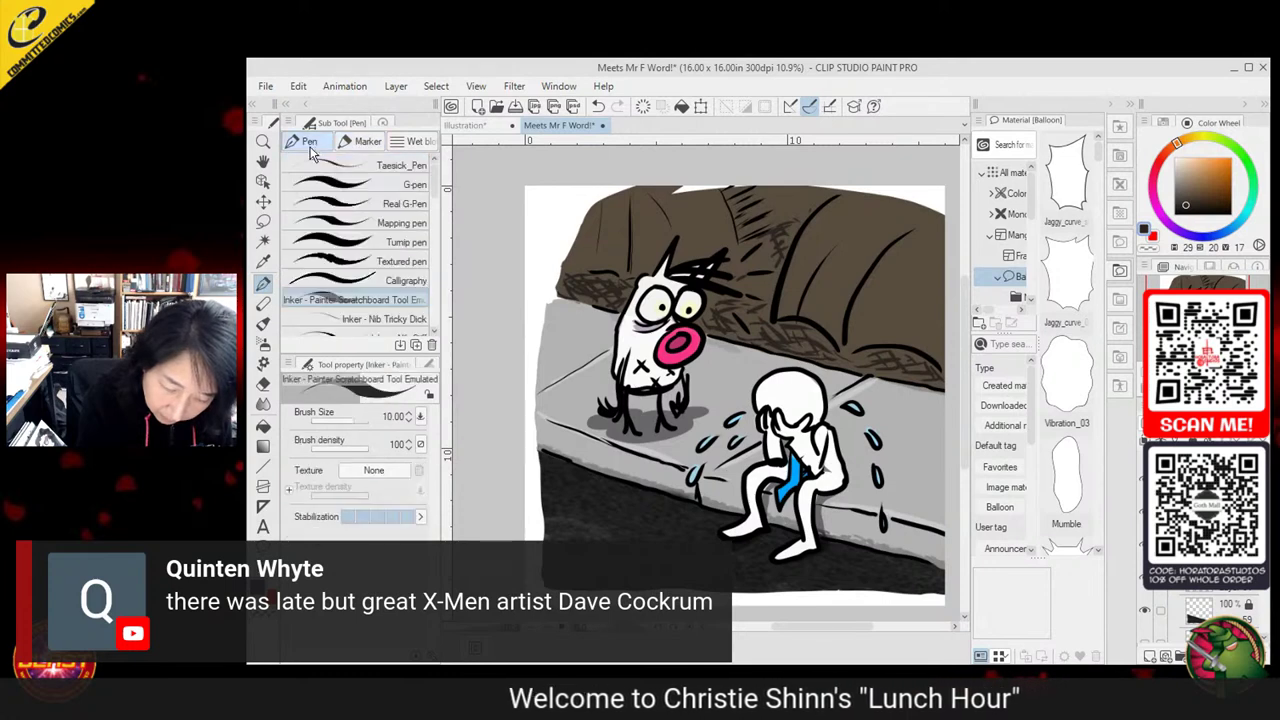
left_click(365, 141)
left_click(305, 141)
left_click(365, 141)
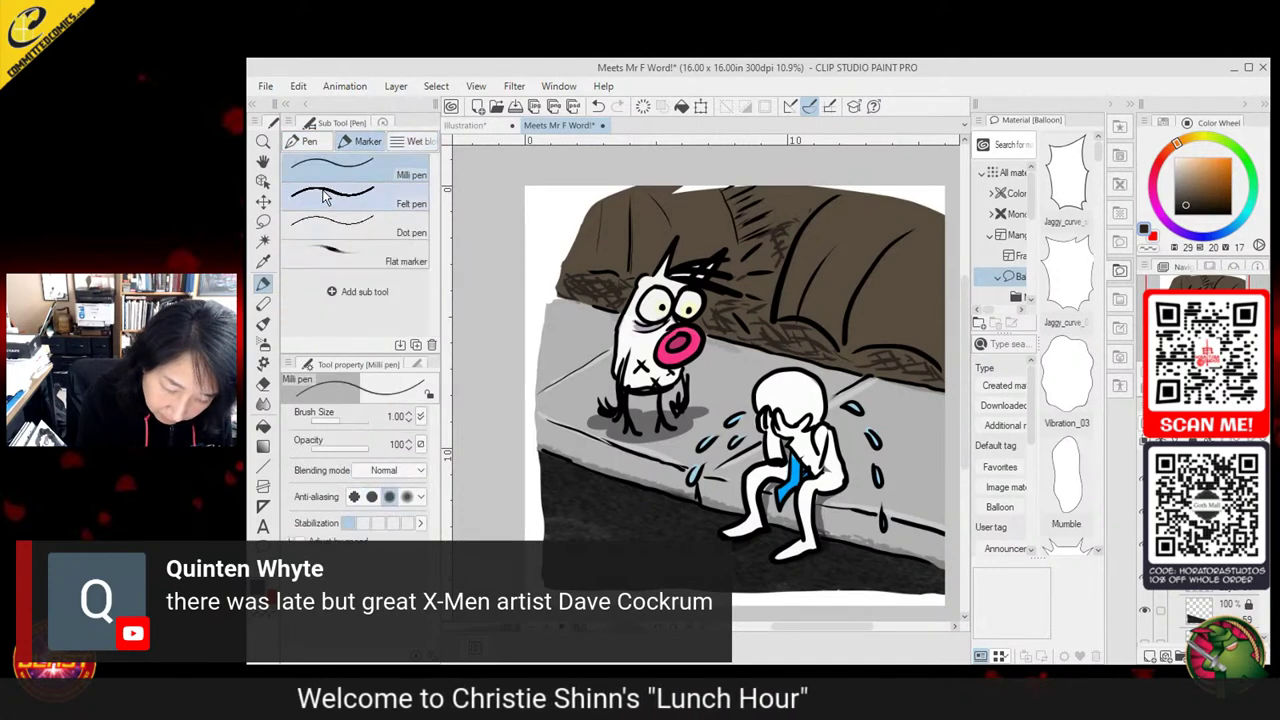
left_click(392, 252)
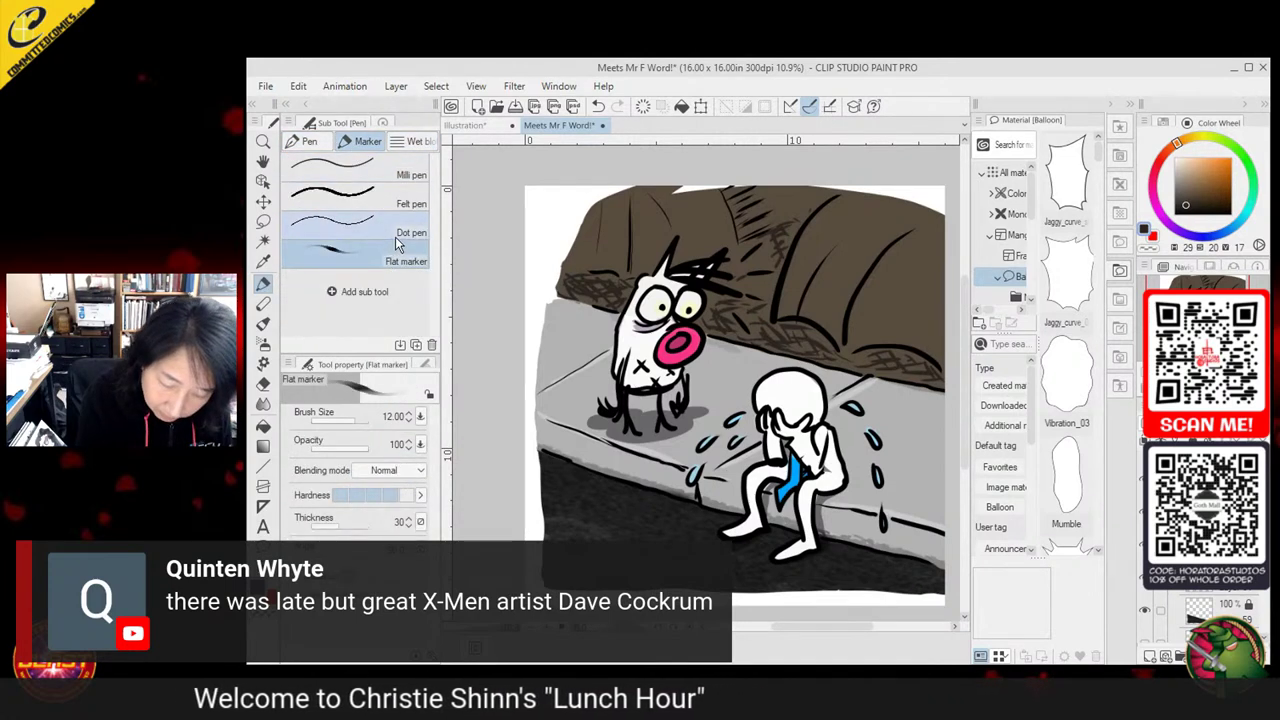
Load the Copic color set as the active palette
left_click(1165, 122)
left_click(1198, 139)
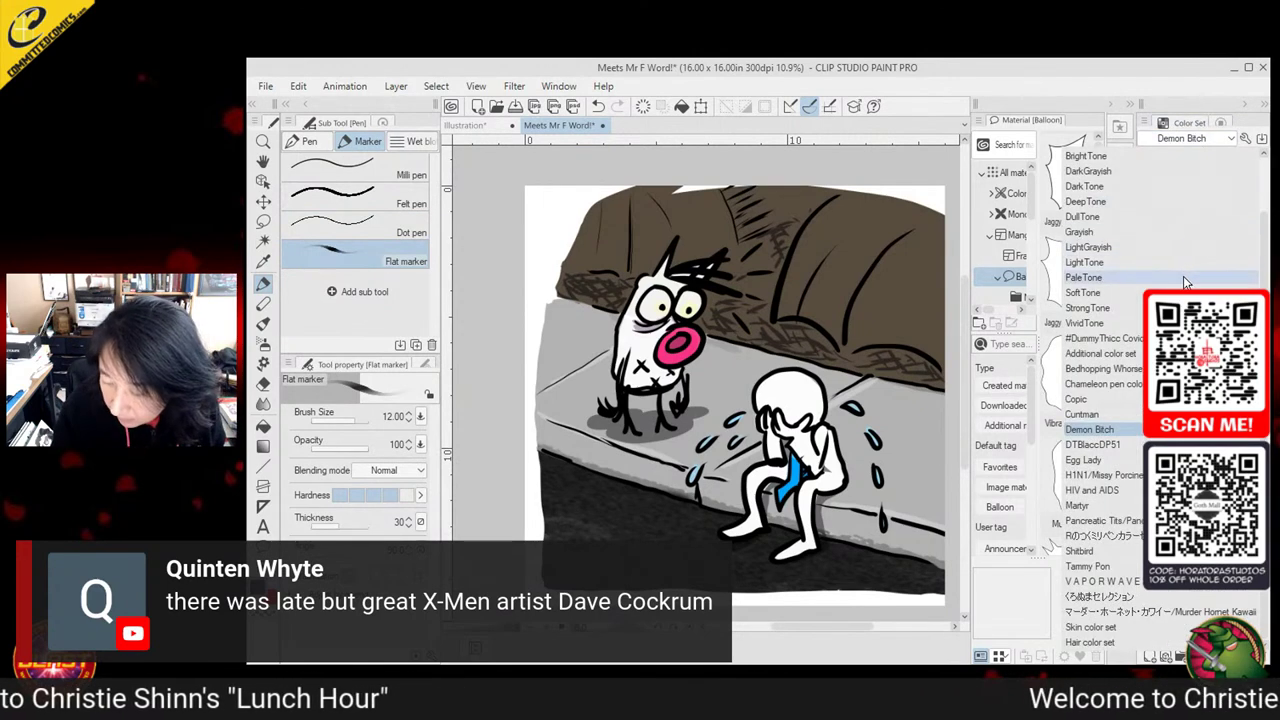
scroll(1200, 230, "up", 2)
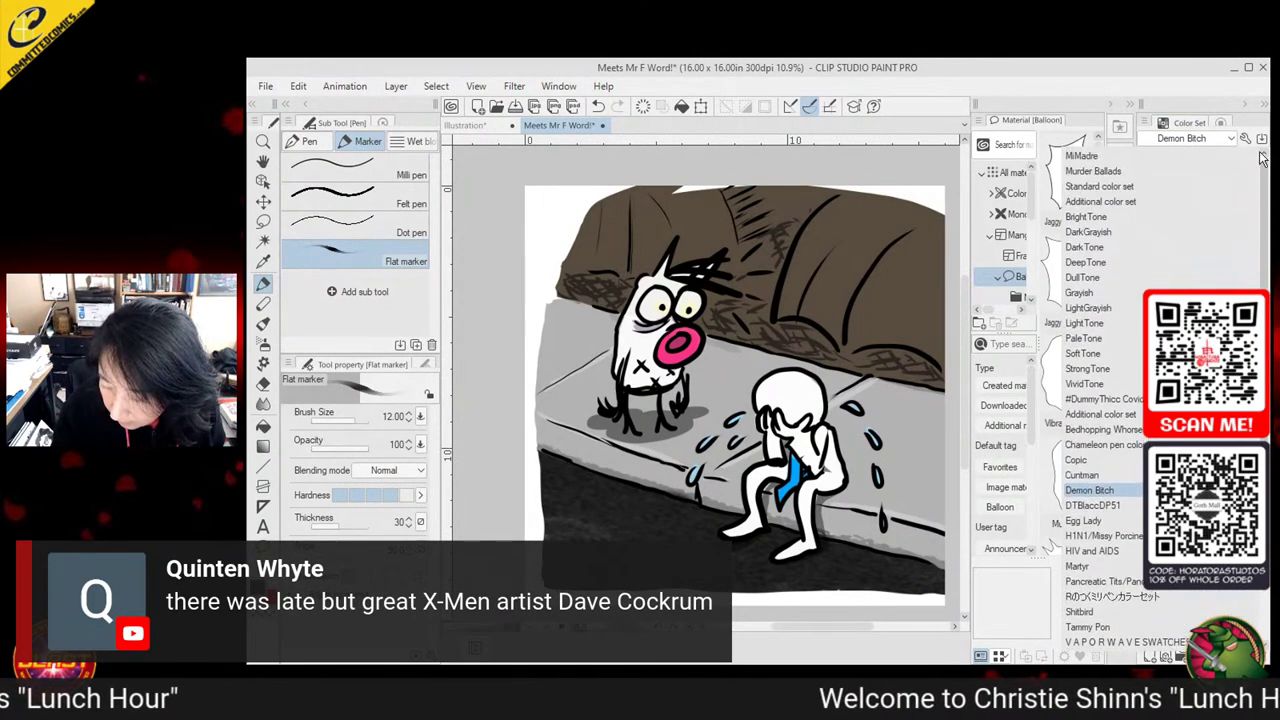
left_click(1085, 459)
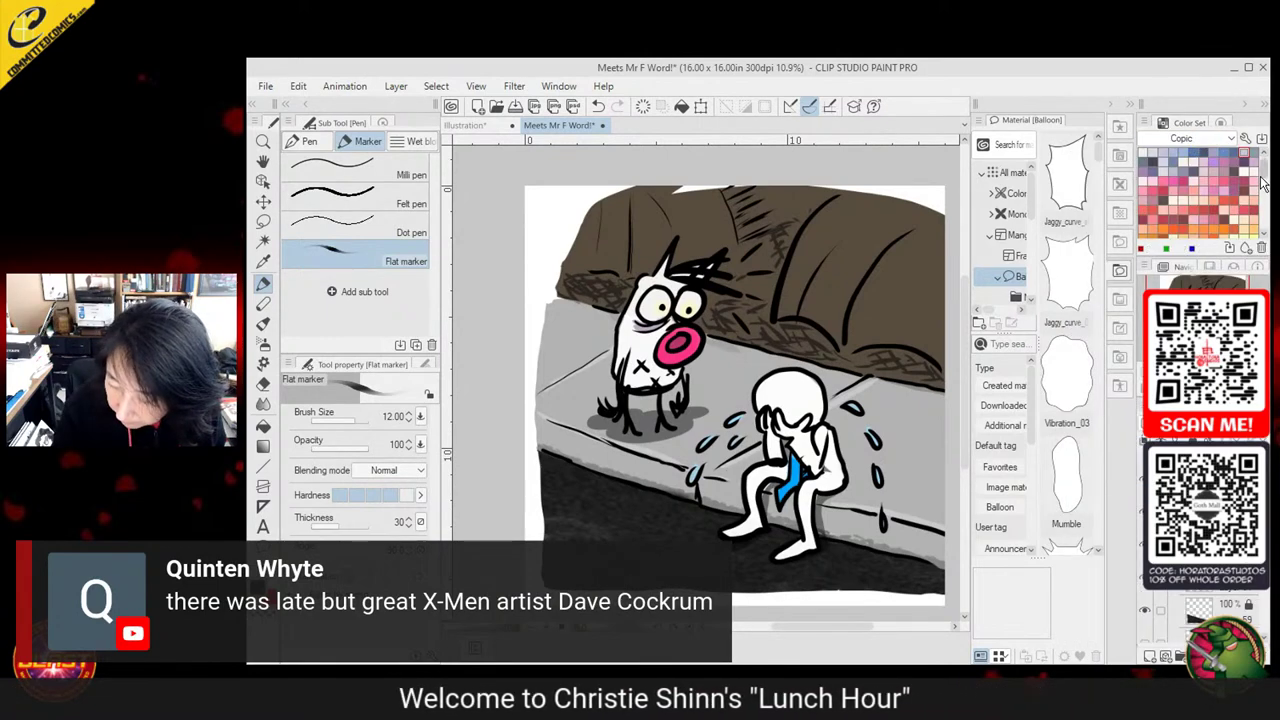
Paint the wide panel on the right half of the brown background shape red and the panel above the bird purple
scroll(1262, 180, "down", 3)
left_click(1185, 187)
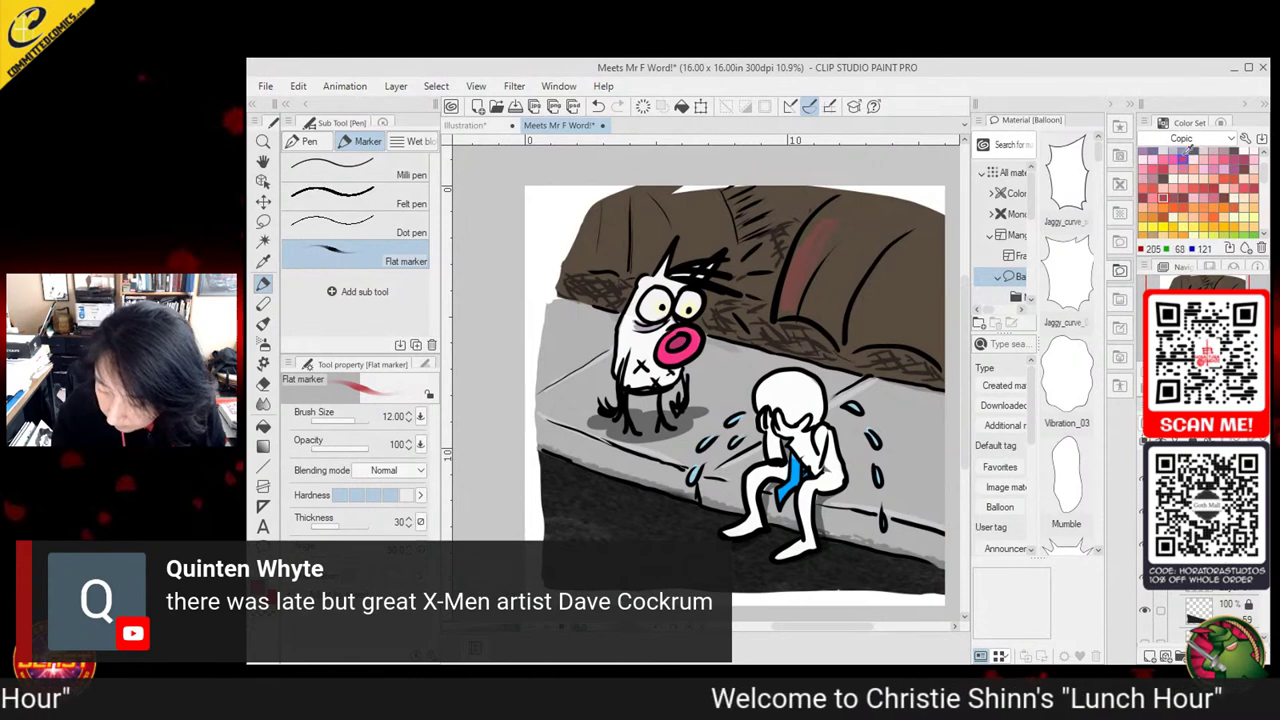
left_click(1165, 195)
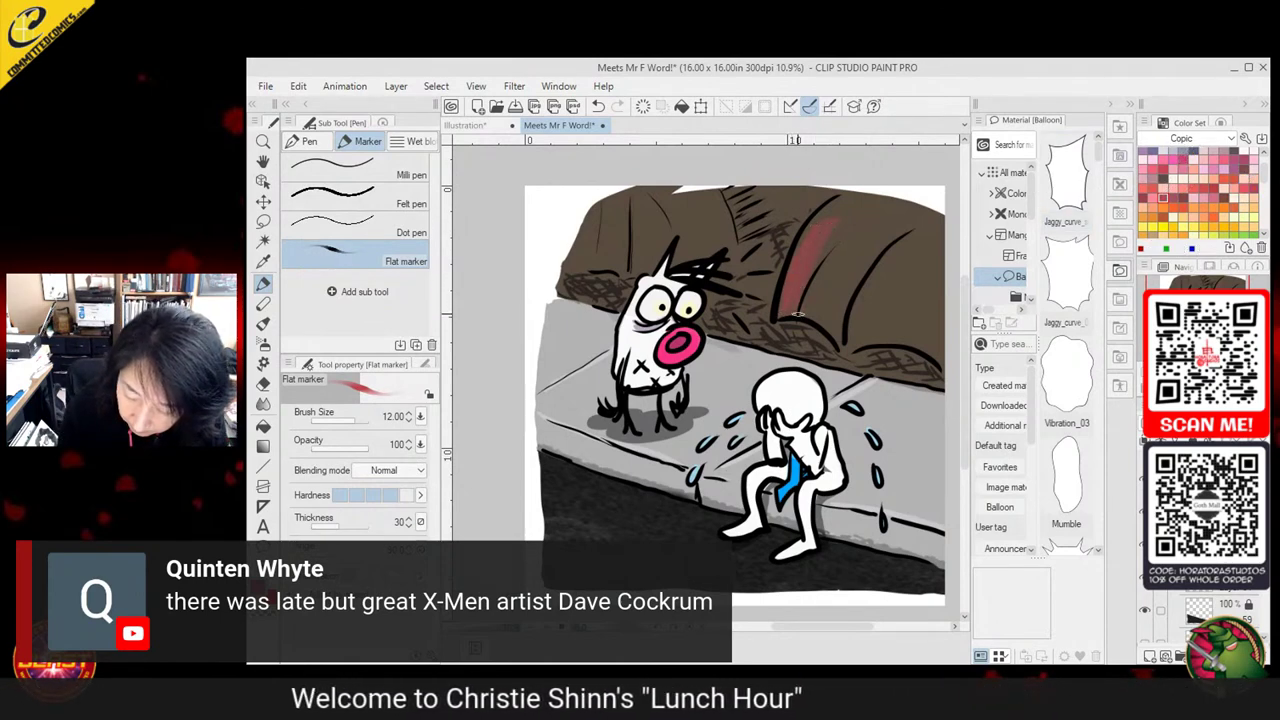
mouse_move(851, 280)
left_mouse_down()
mouse_move(814, 311)
mouse_move(826, 318)
mouse_move(914, 218)
mouse_move(830, 240)
left_mouse_up()
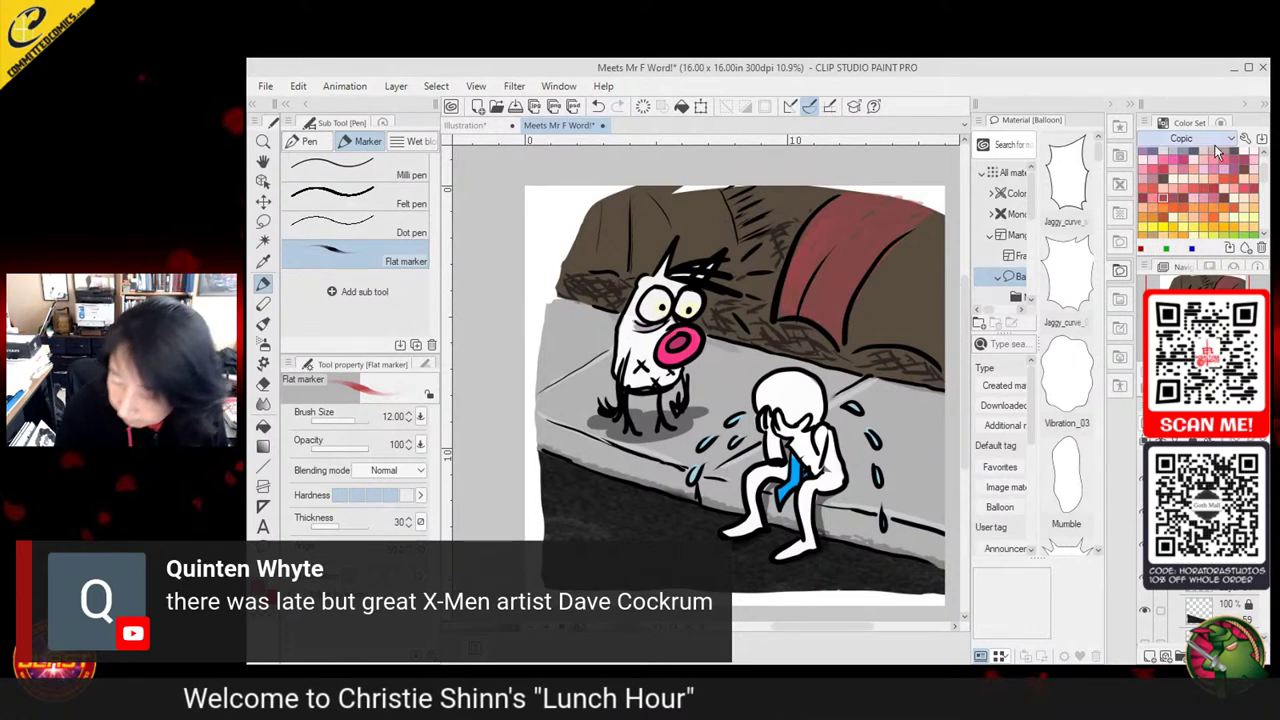
left_click(1173, 152)
mouse_move(641, 216)
left_mouse_down()
mouse_move(635, 263)
mouse_move(642, 193)
mouse_move(653, 260)
mouse_move(666, 193)
mouse_move(693, 236)
mouse_move(690, 208)
mouse_move(715, 192)
mouse_move(716, 240)
left_mouse_up()
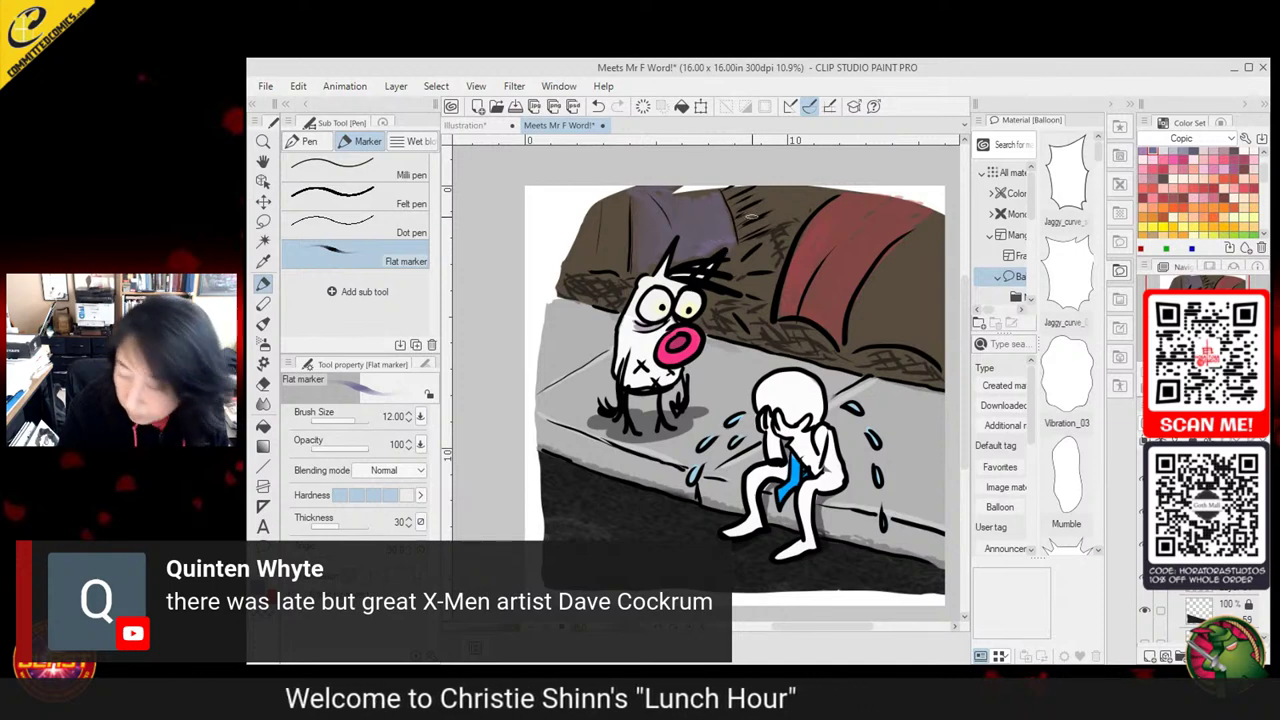
Paint the far-left and far-right panels of the brown background shape pale grey with the Flat marker
left_click_drag(1264, 176, 1264, 162)
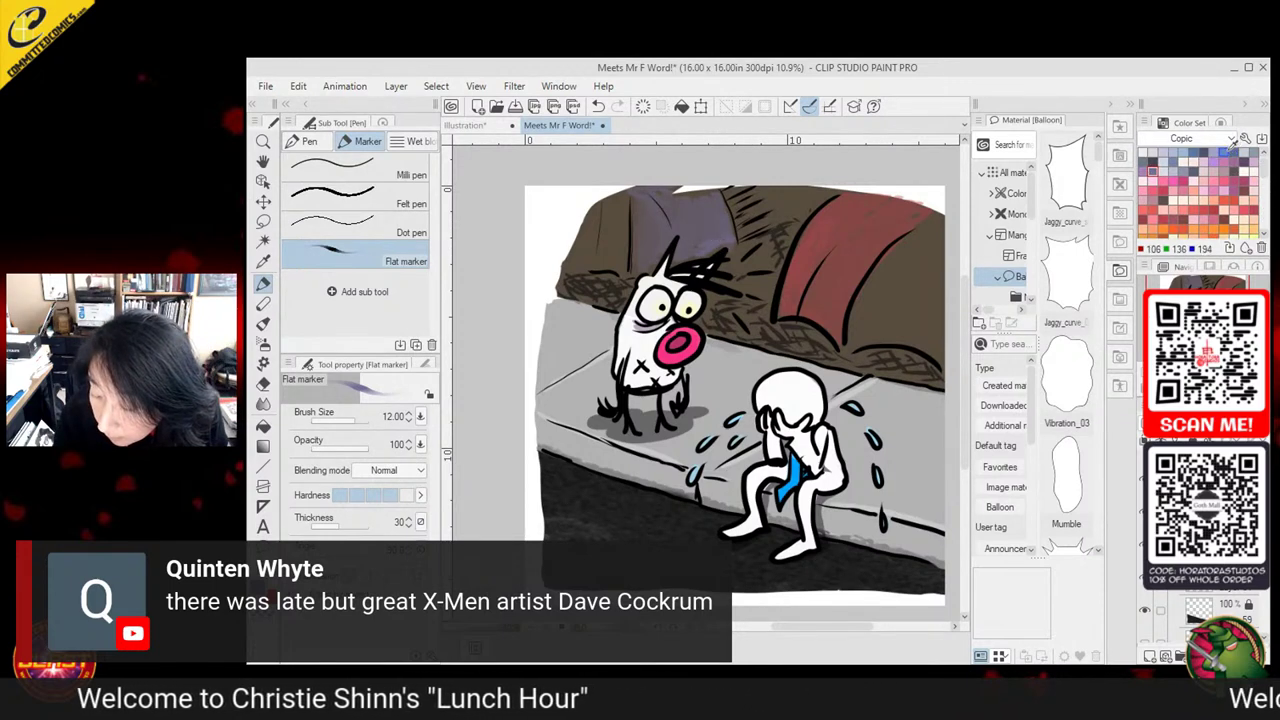
left_click(1203, 150)
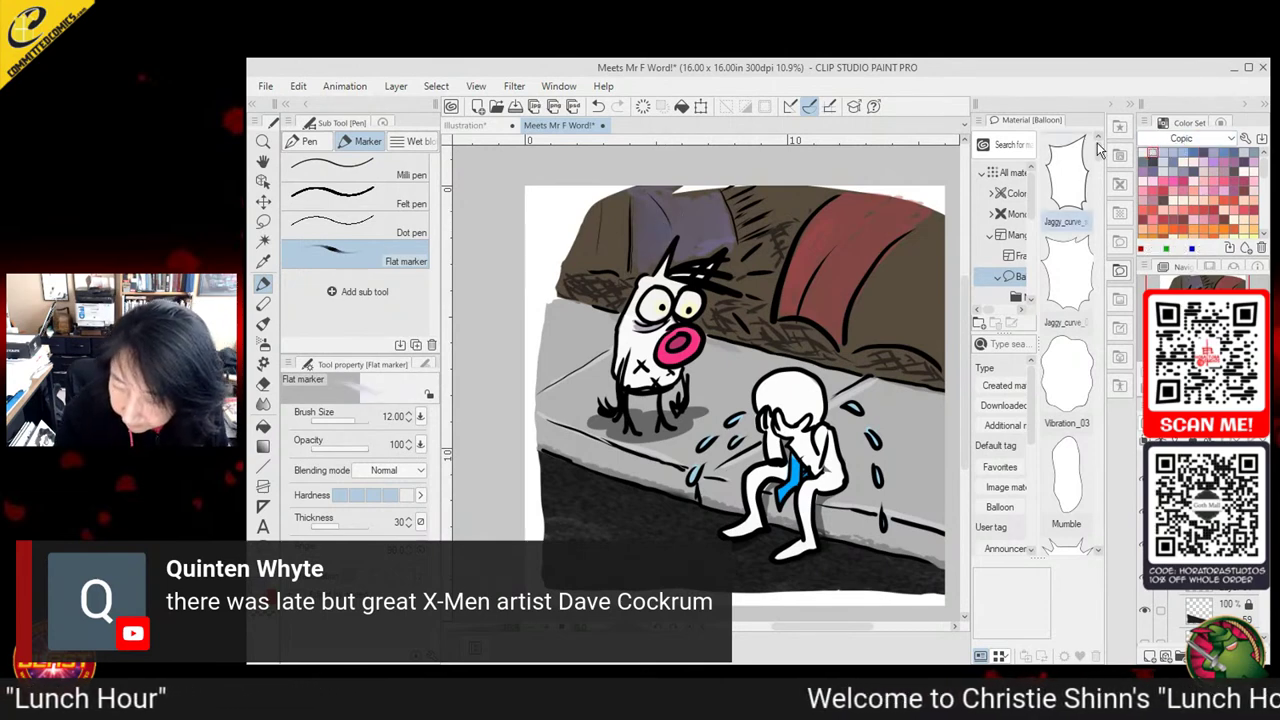
left_click_drag(618, 205, 595, 231)
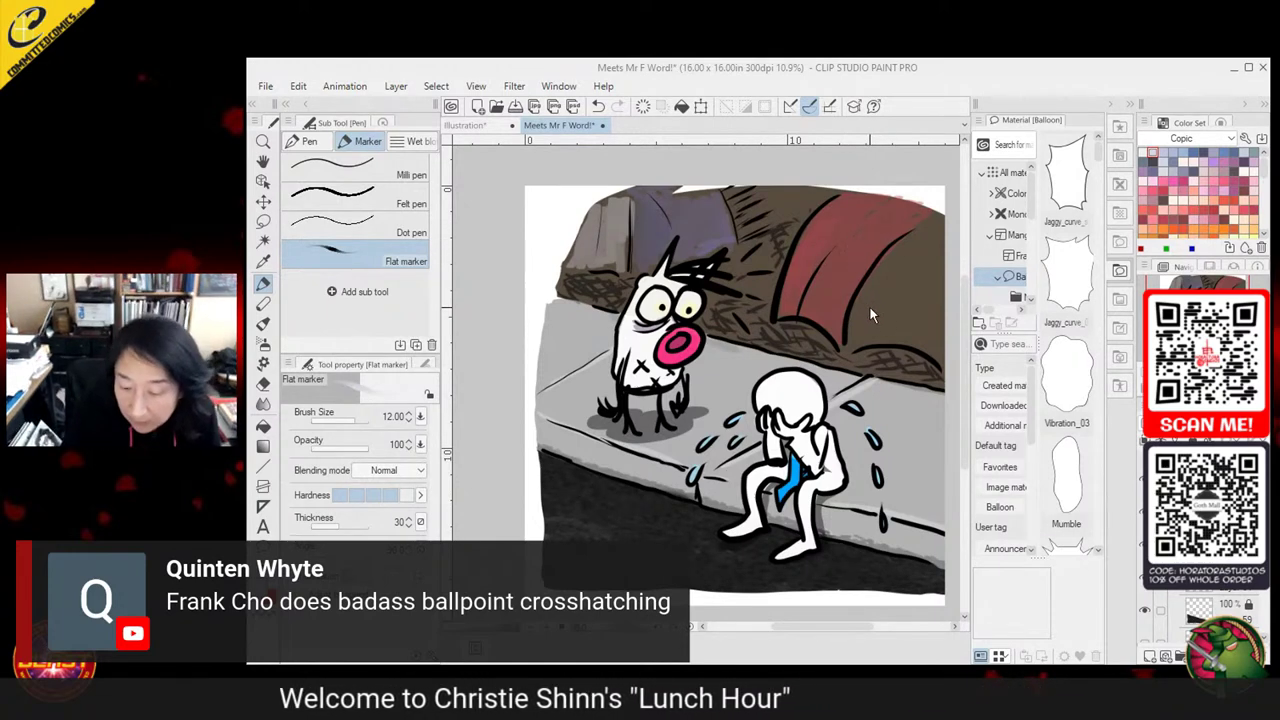
left_click_drag(869, 305, 856, 321)
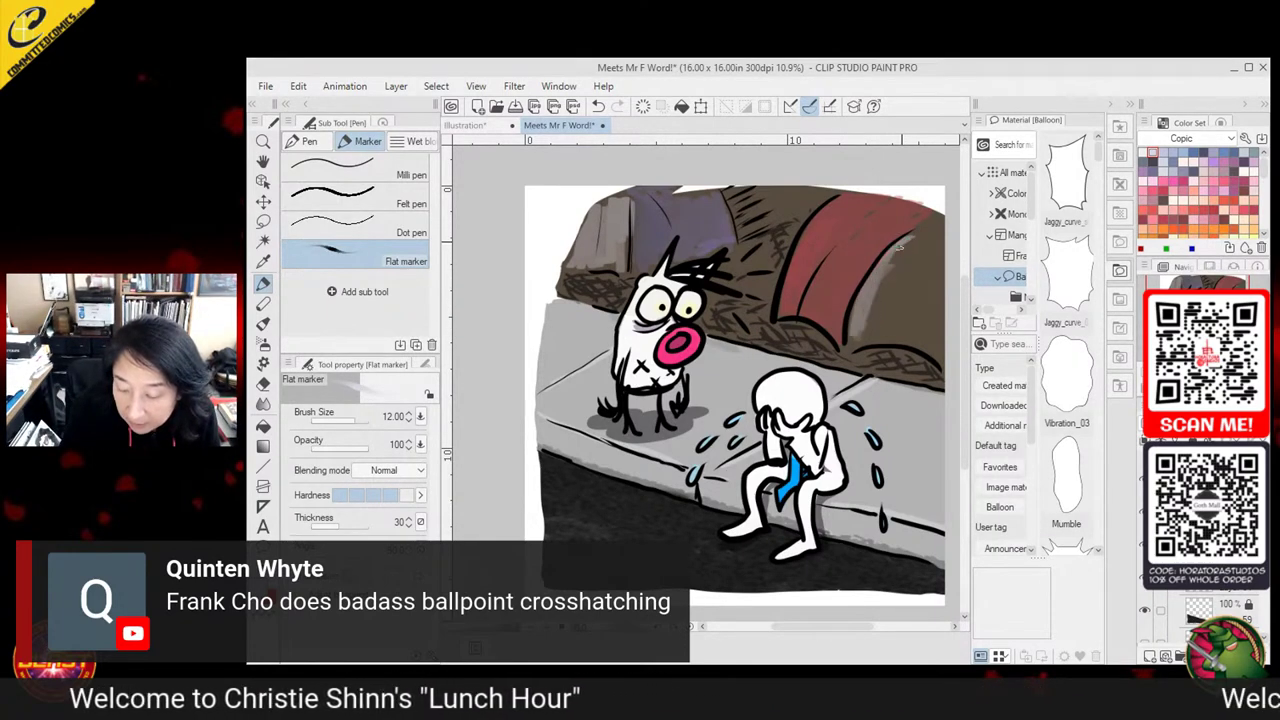
left_click_drag(918, 236, 898, 309)
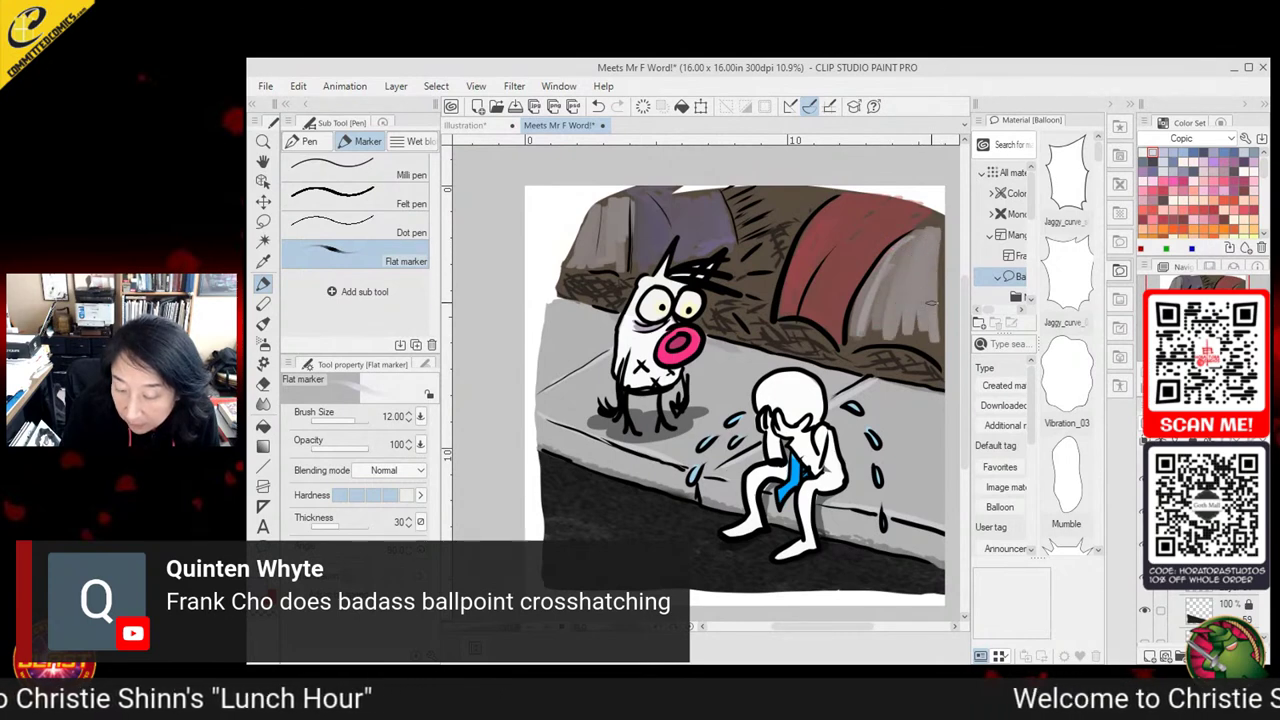
left_click_drag(928, 373, 814, 370)
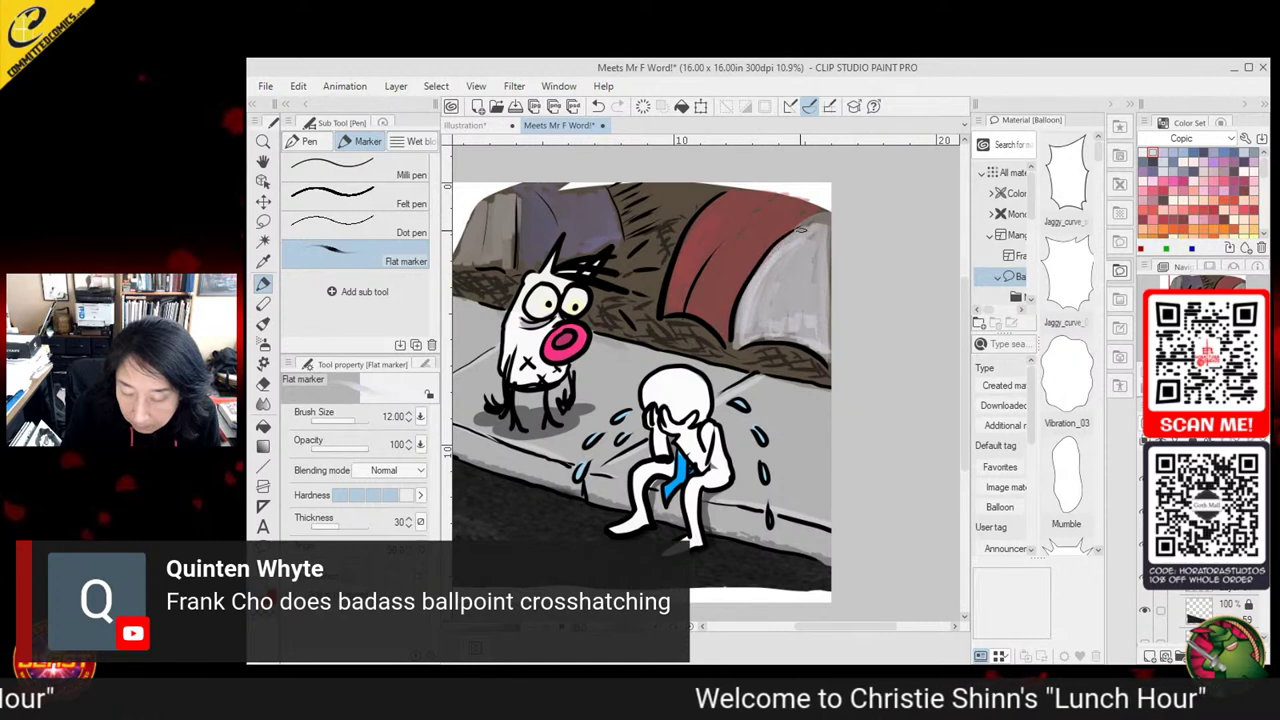
Hatch the brown area between the purple and red panels with the Flat marker, using a darkened brown sampled from the artwork
left_click_drag(800, 256, 857, 341)
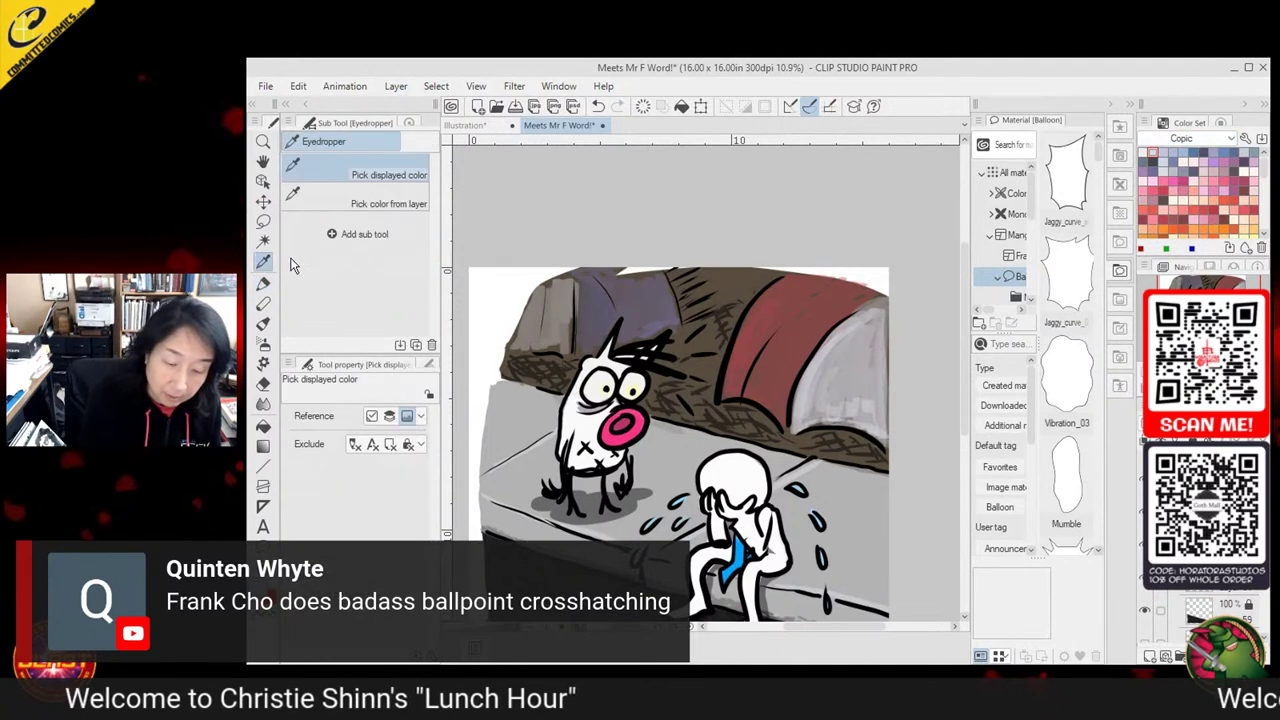
key("i")
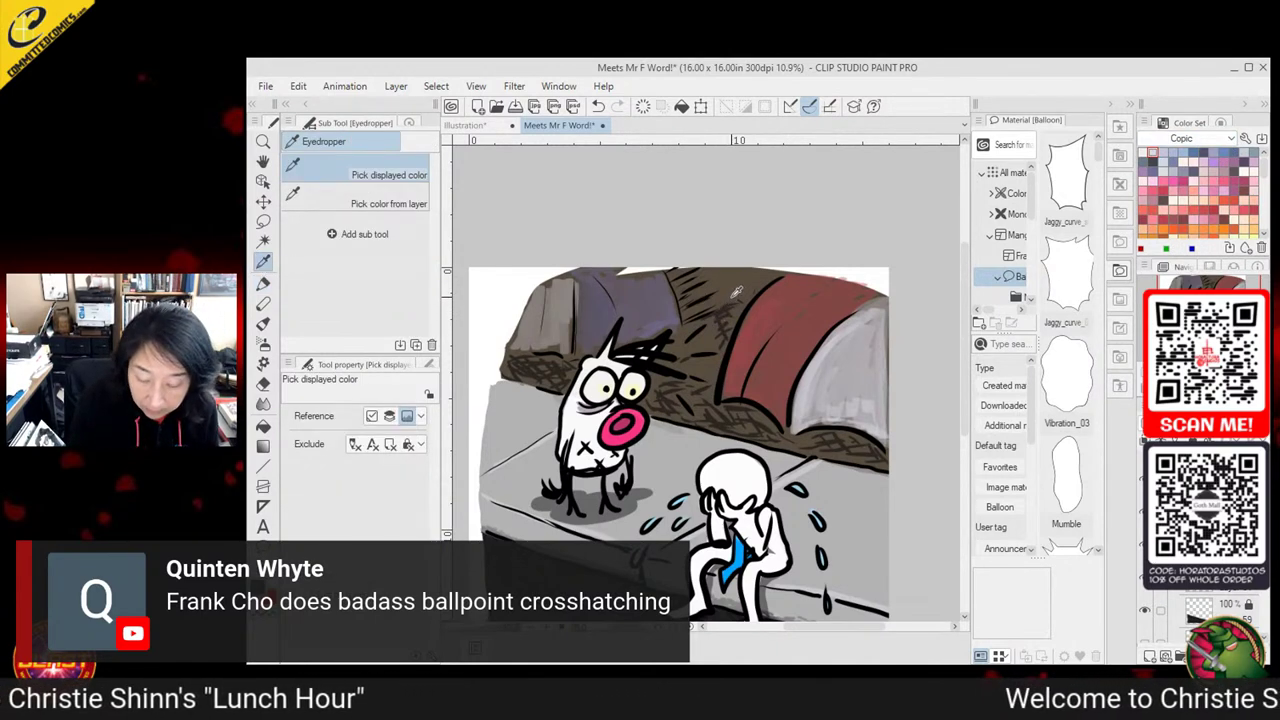
left_click(1221, 123)
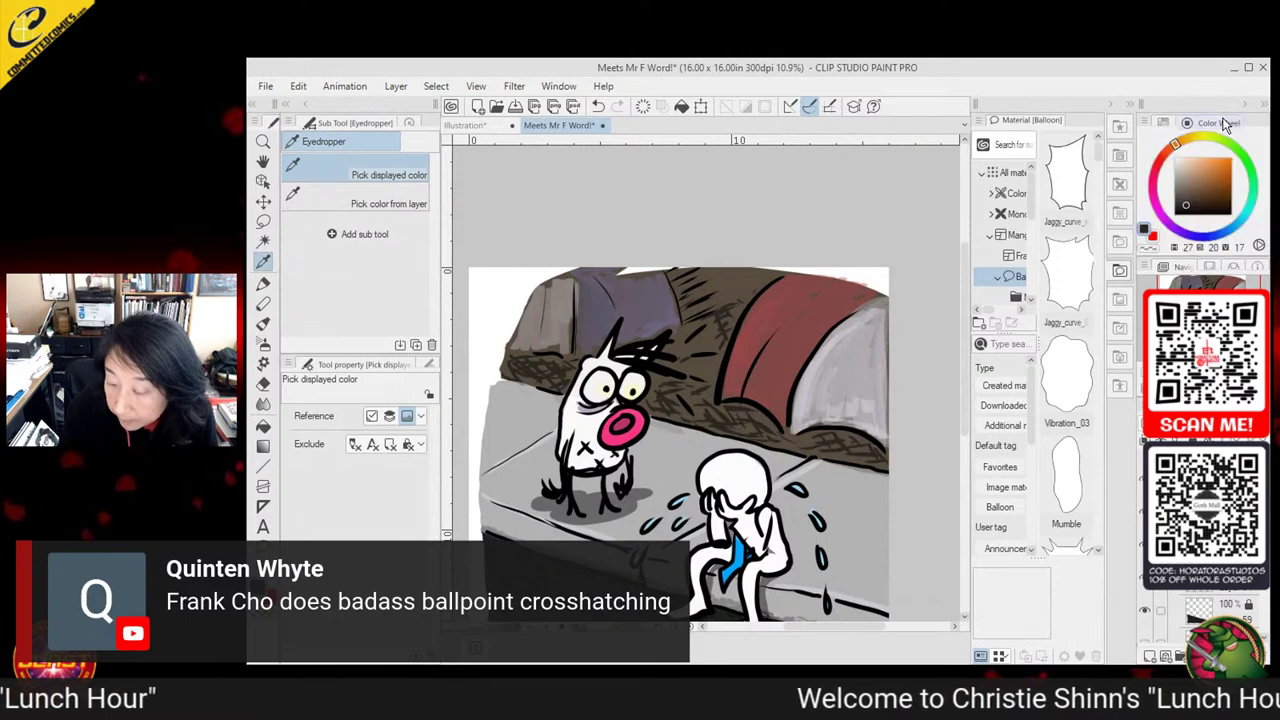
left_click(1183, 203)
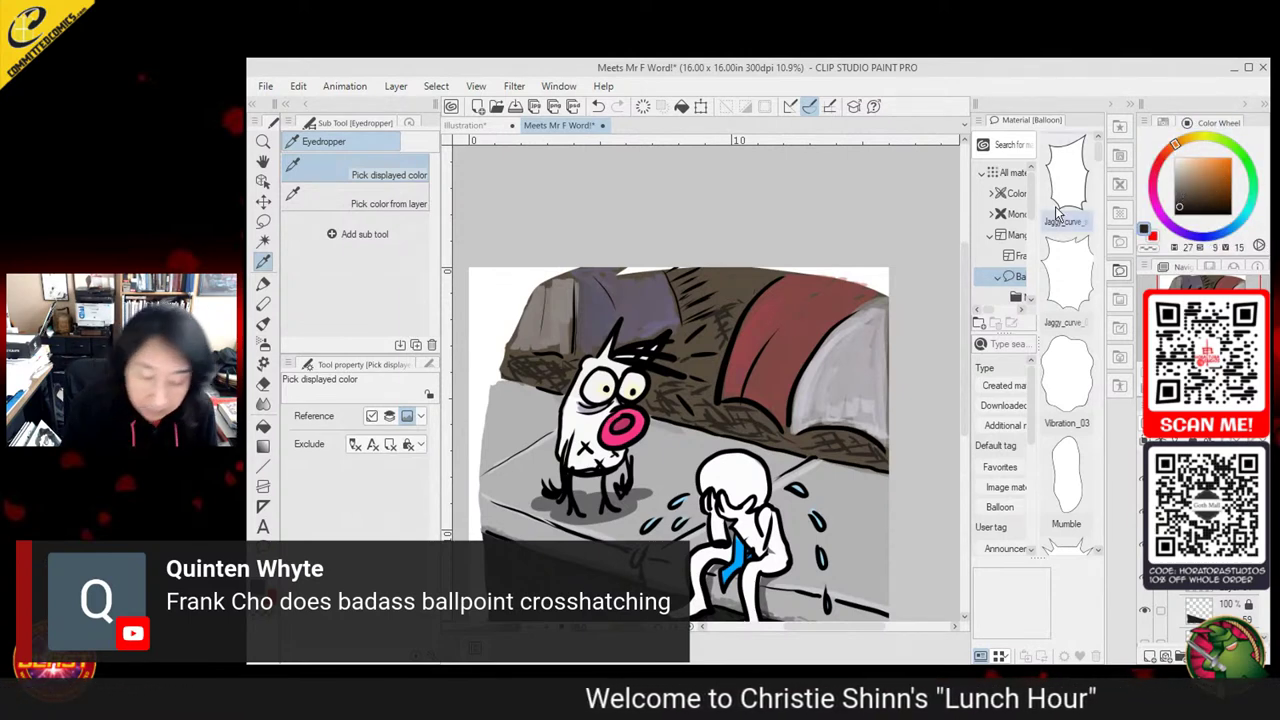
left_click(263, 284)
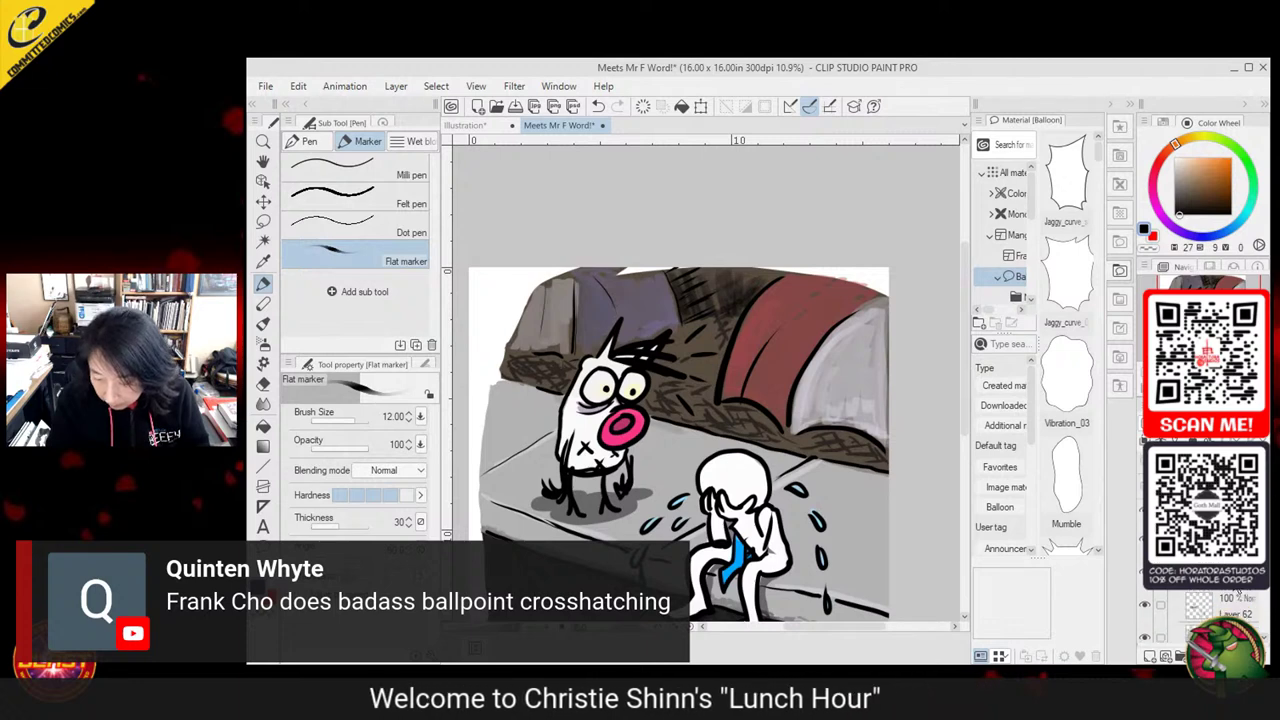
Draw pale highlight strokes along the emphasis lines beside the bird's head with the Inker - Painter Scratchboard Tool pen at size 10
left_click(1163, 122)
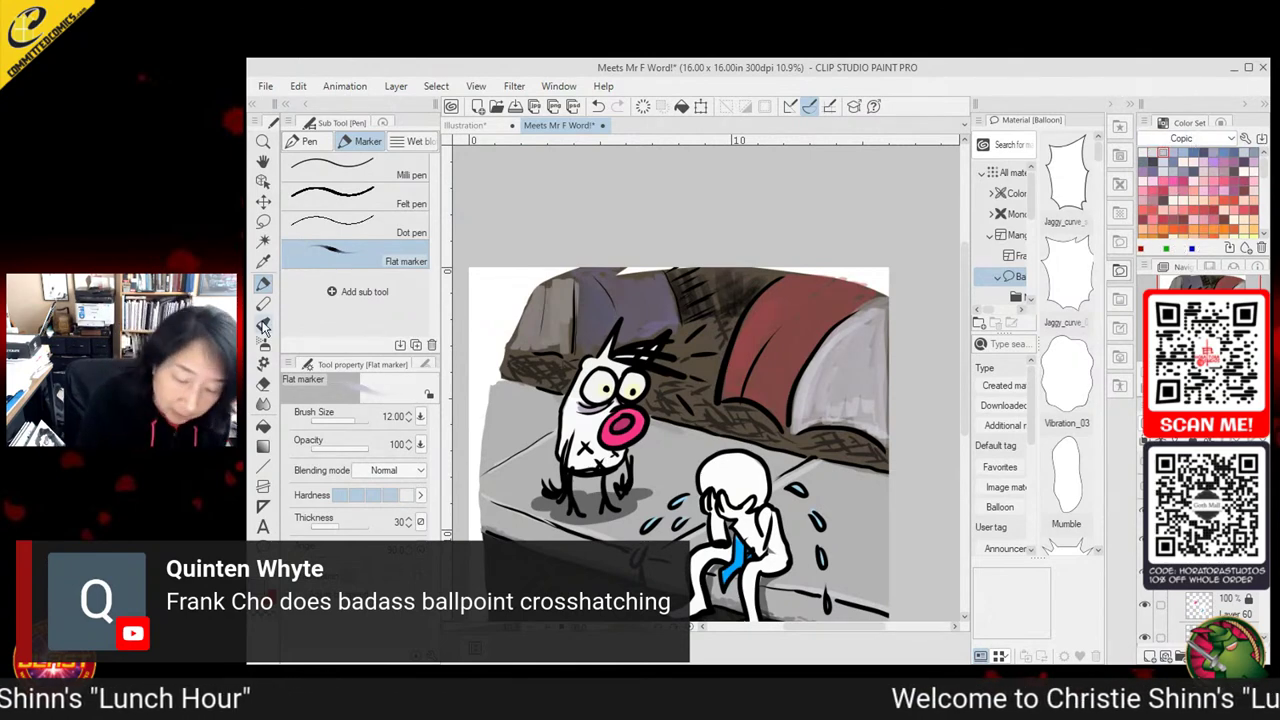
left_click(303, 141)
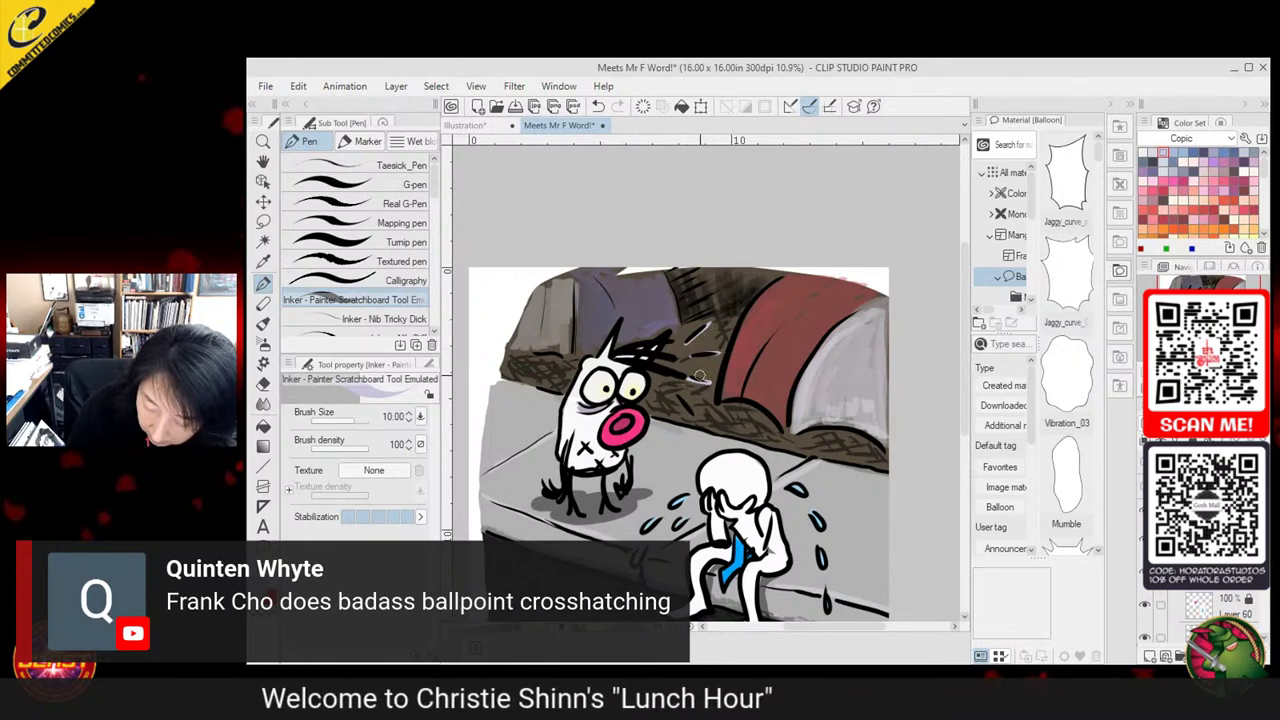
left_click_drag(681, 394, 696, 418)
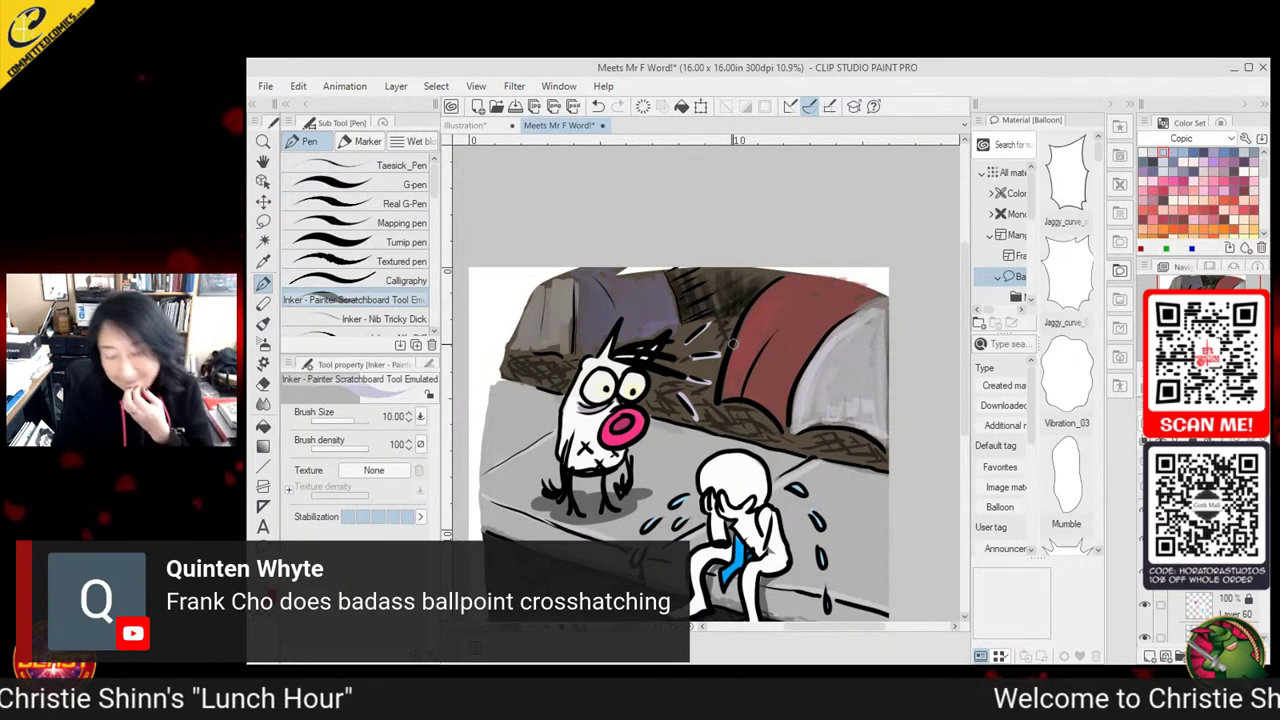
Lasso four irregular patches on the grey pavement: one on each side of the bird and two beside the crying figure
key("/")
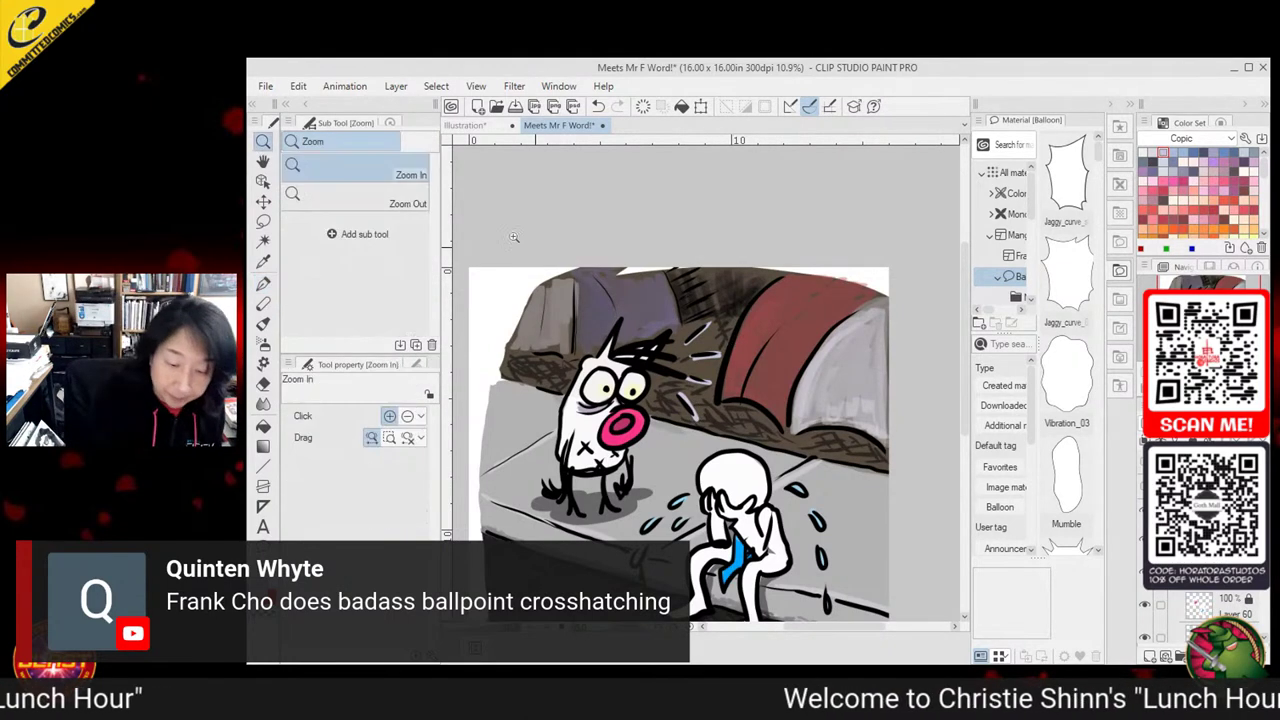
scroll(817, 407, "down", 3)
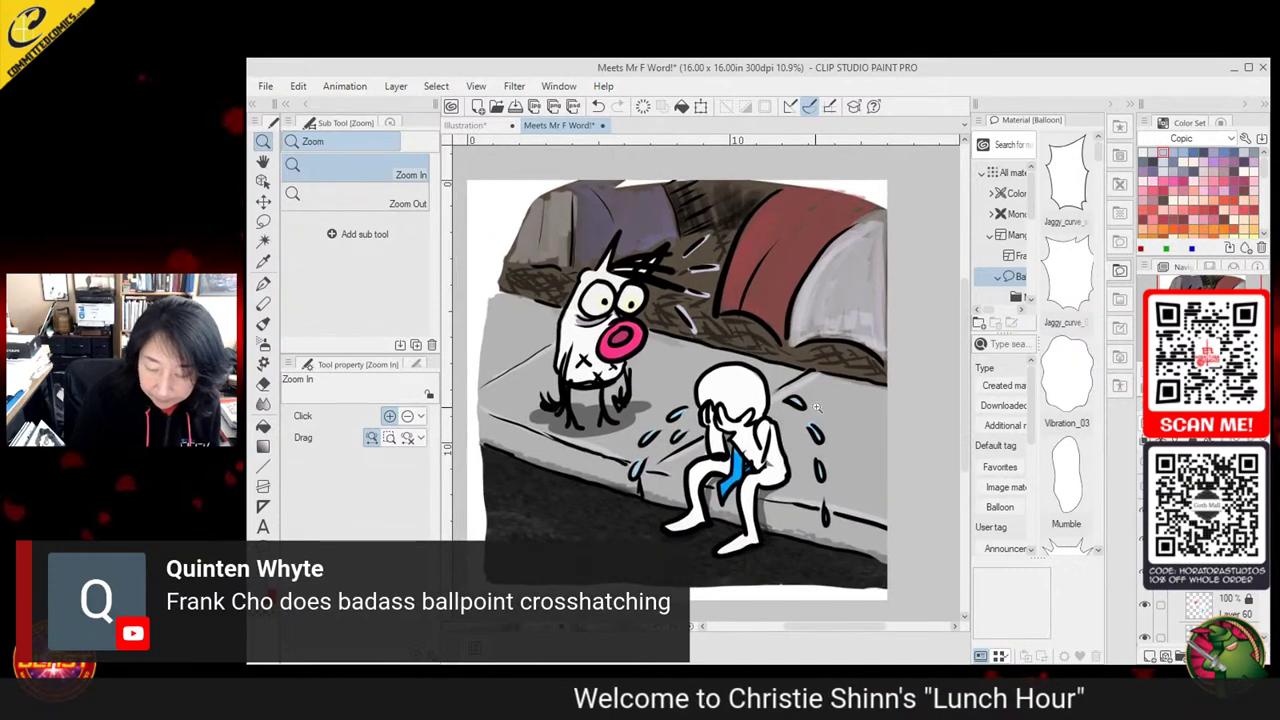
key("m")
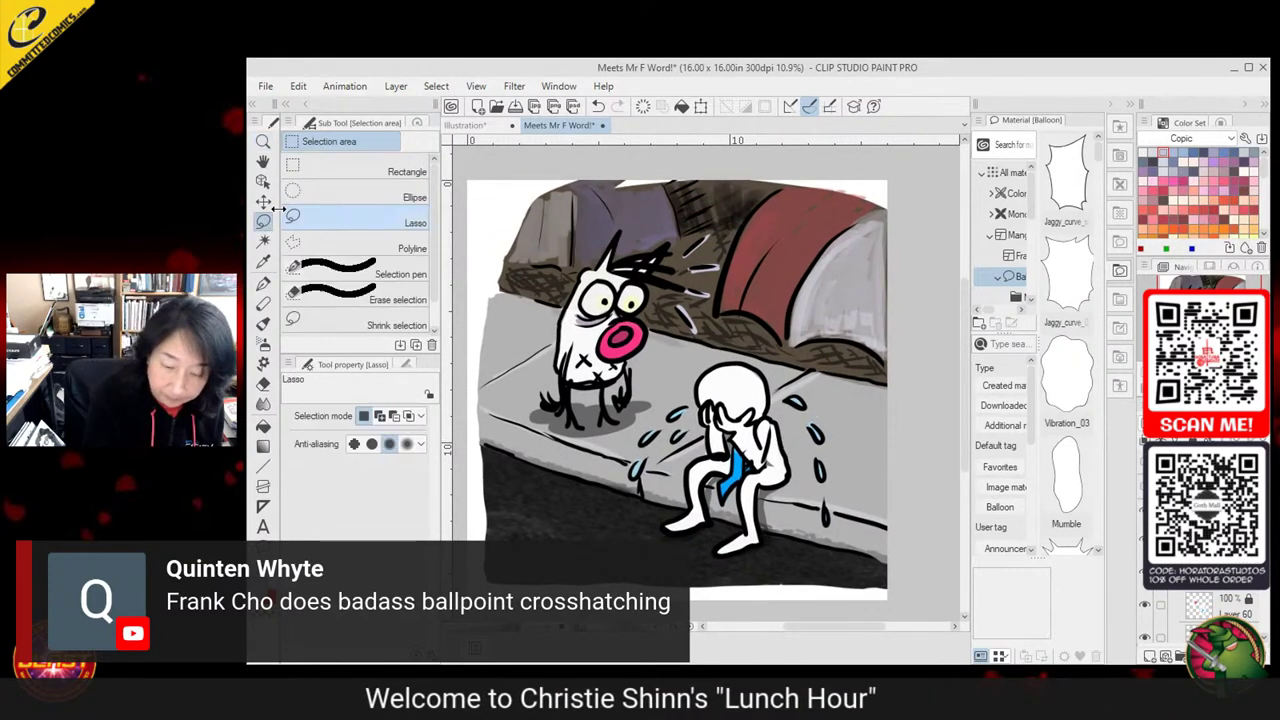
left_click_drag(703, 363, 700, 362)
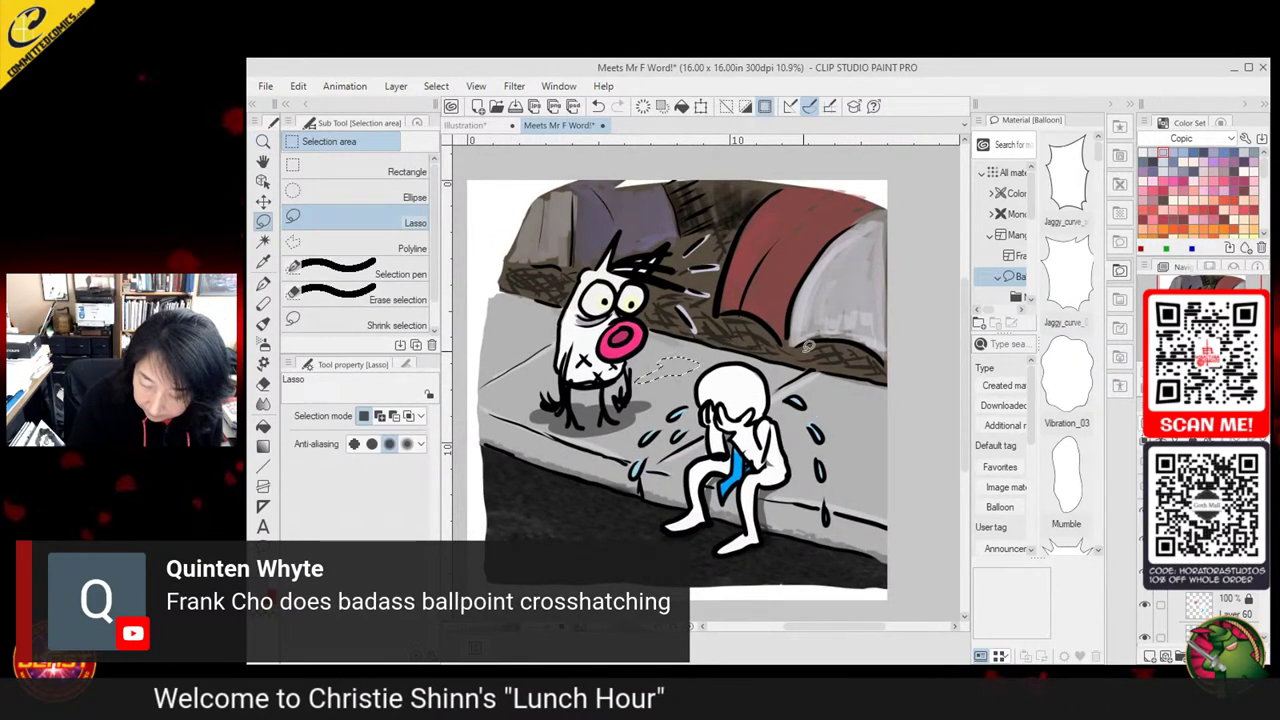
mouse_move(868, 410)
left_mouse_down()
mouse_move(842, 435)
mouse_move(866, 416)
left_mouse_up()
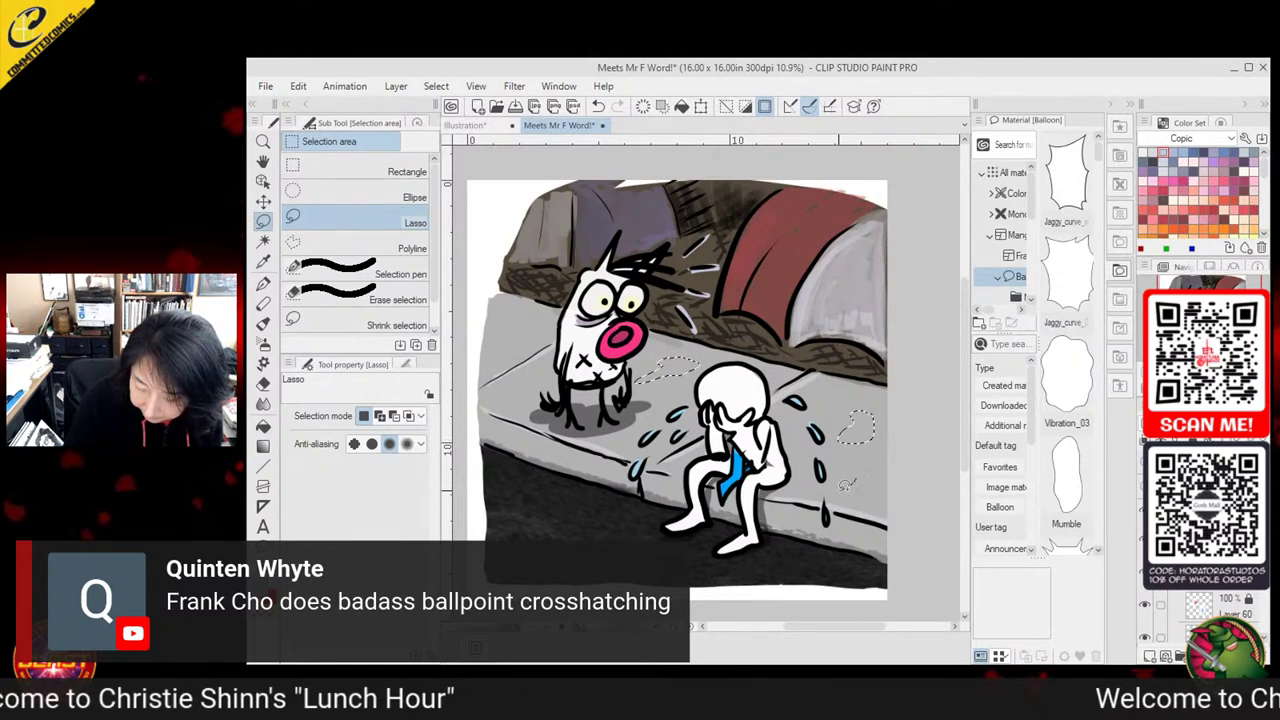
left_click_drag(858, 481, 870, 487)
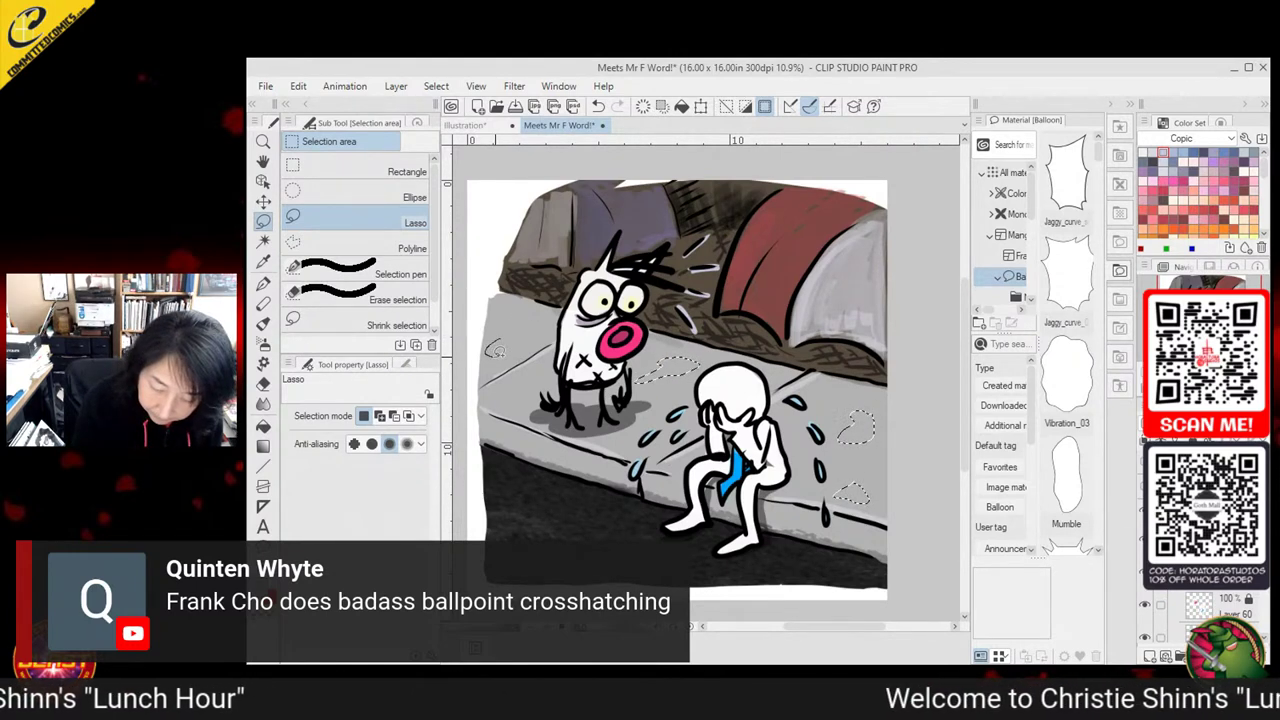
mouse_move(520, 360)
left_mouse_down()
mouse_move(524, 343)
mouse_move(518, 358)
left_mouse_up()
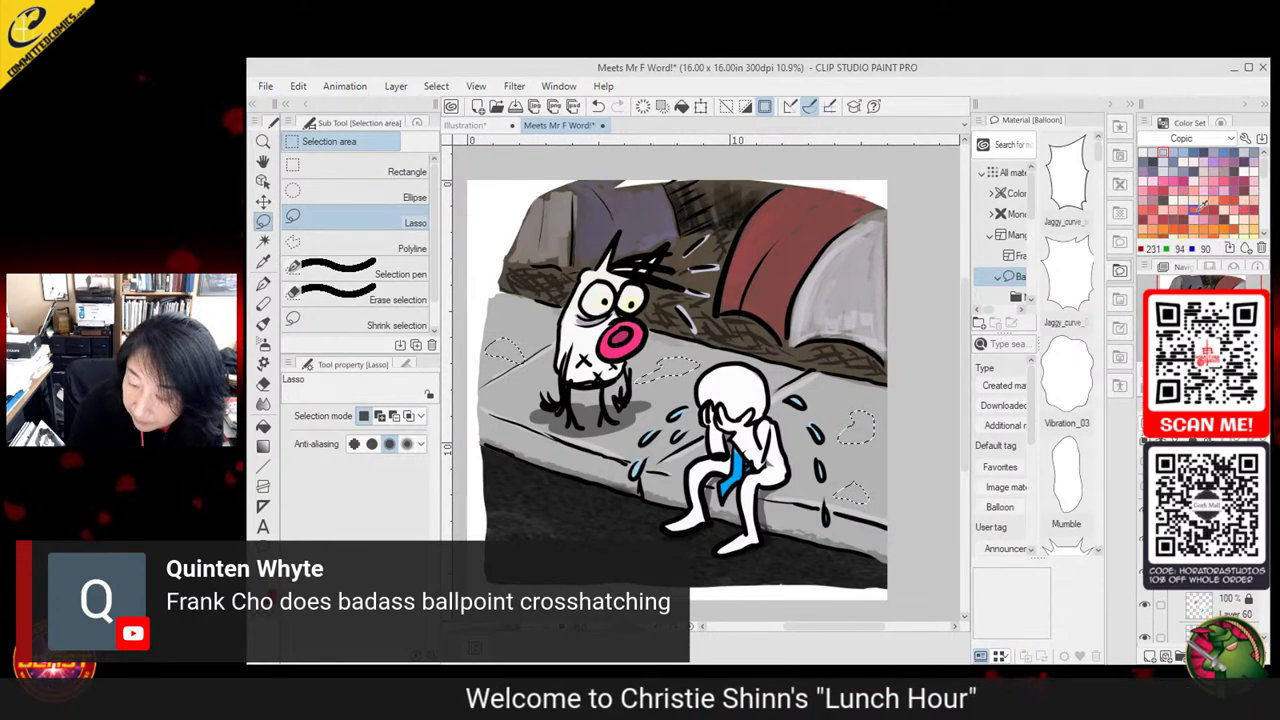
Fill the selected pavement patches with salmon left of the bird, turquoise on its other side, and reddish-brown and green beside the crying figure
key("g")
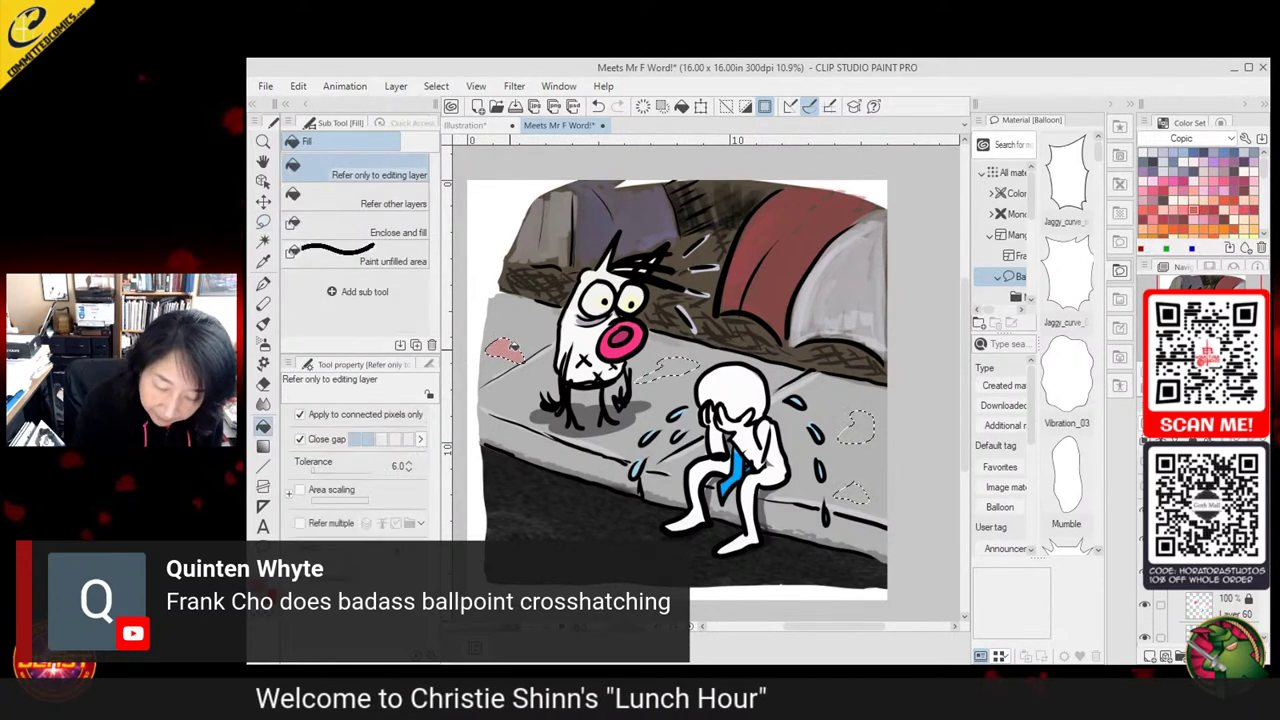
left_click(512, 346)
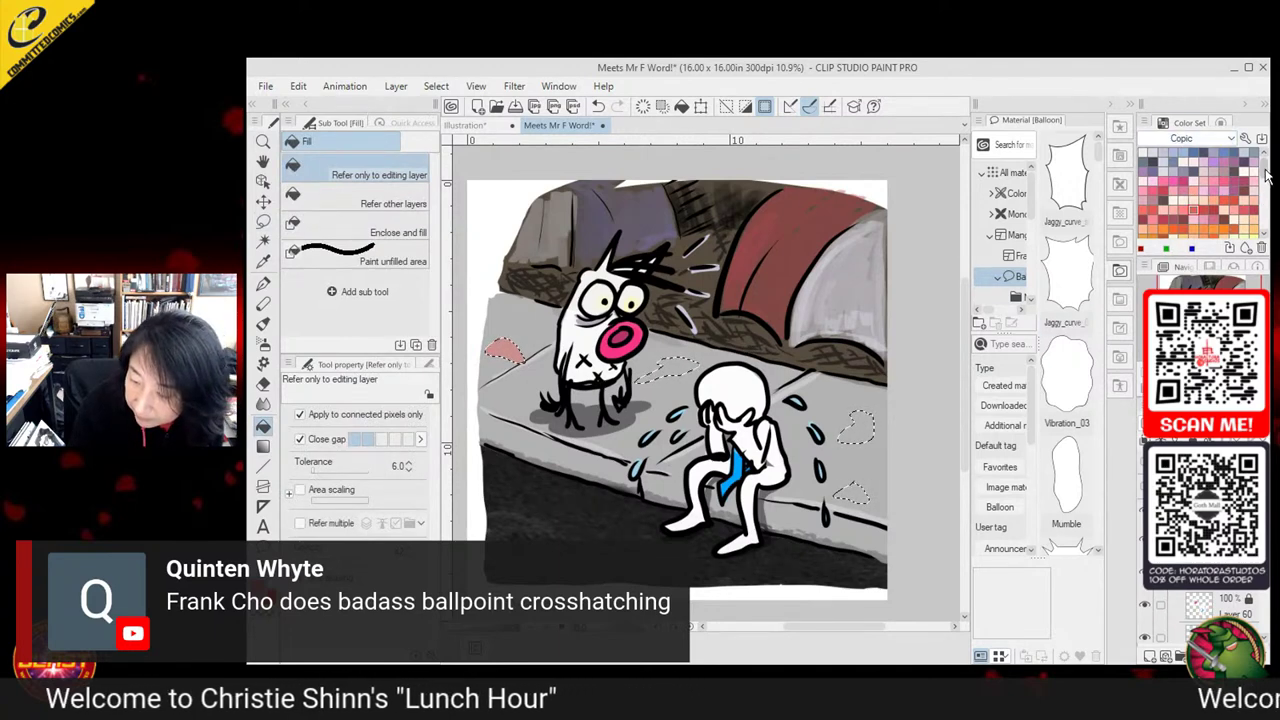
scroll(1267, 175, "down", 3)
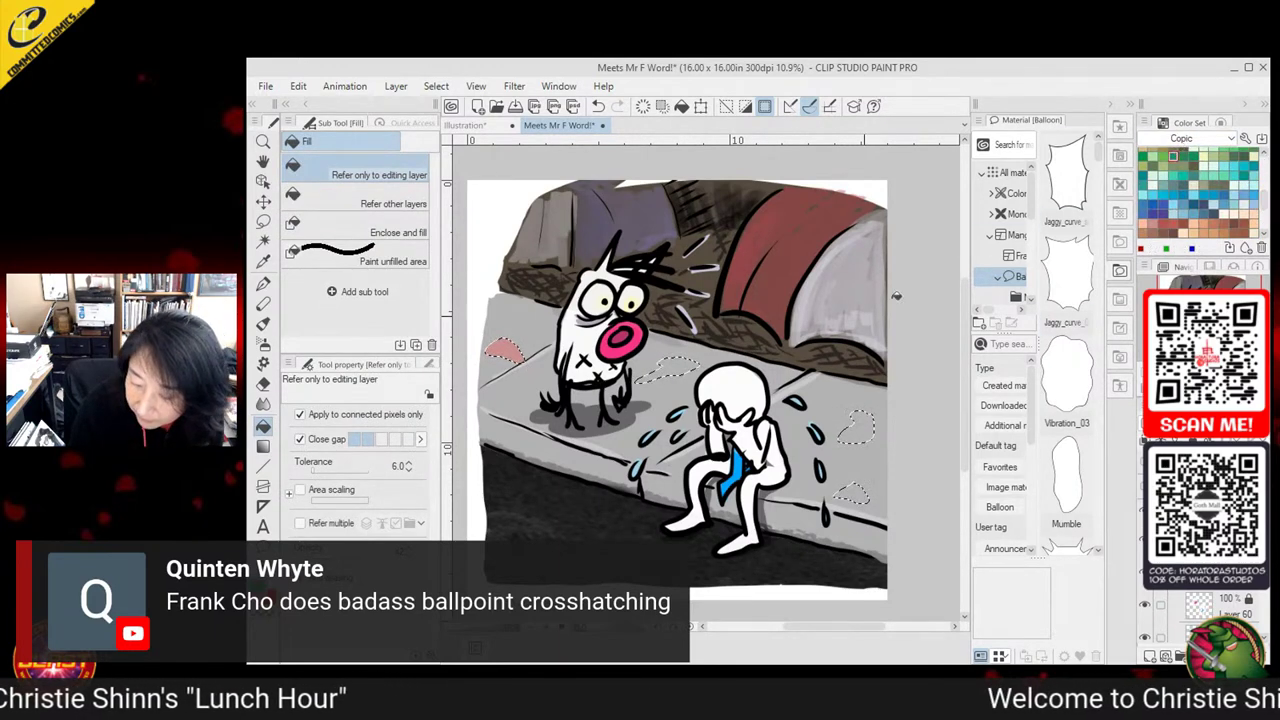
left_click(850, 492)
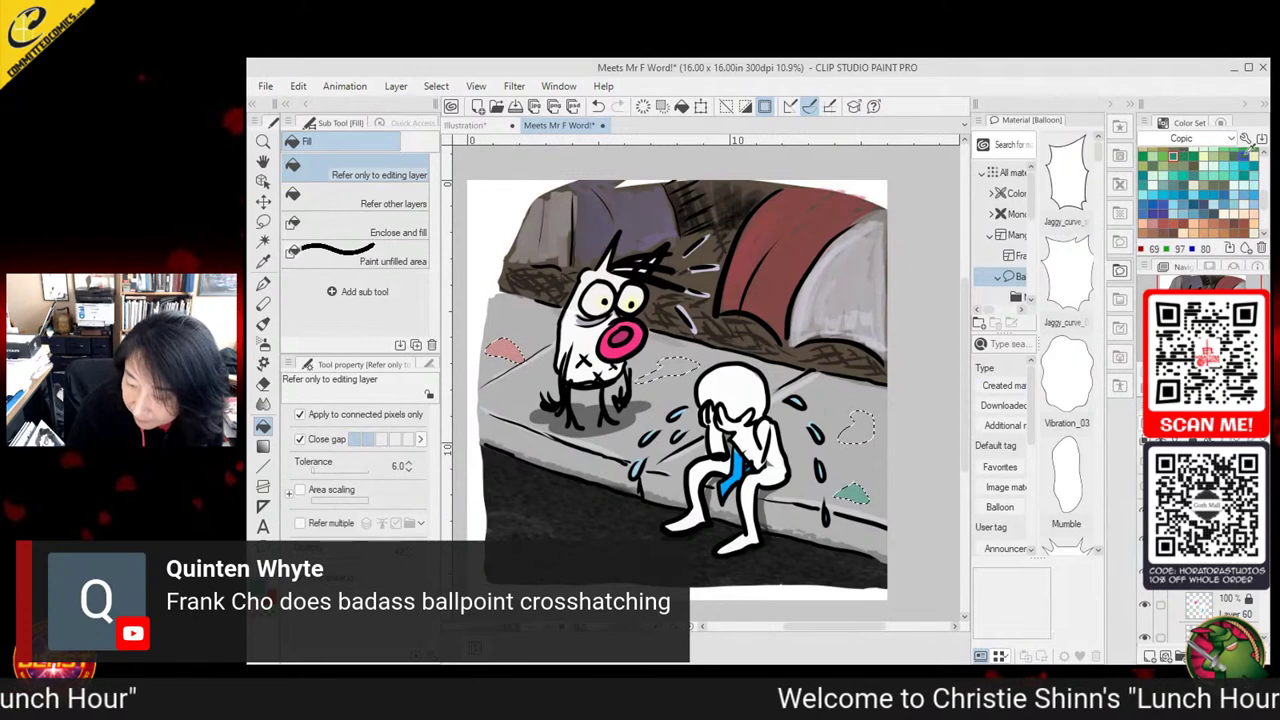
left_click(1243, 165)
left_click(676, 368)
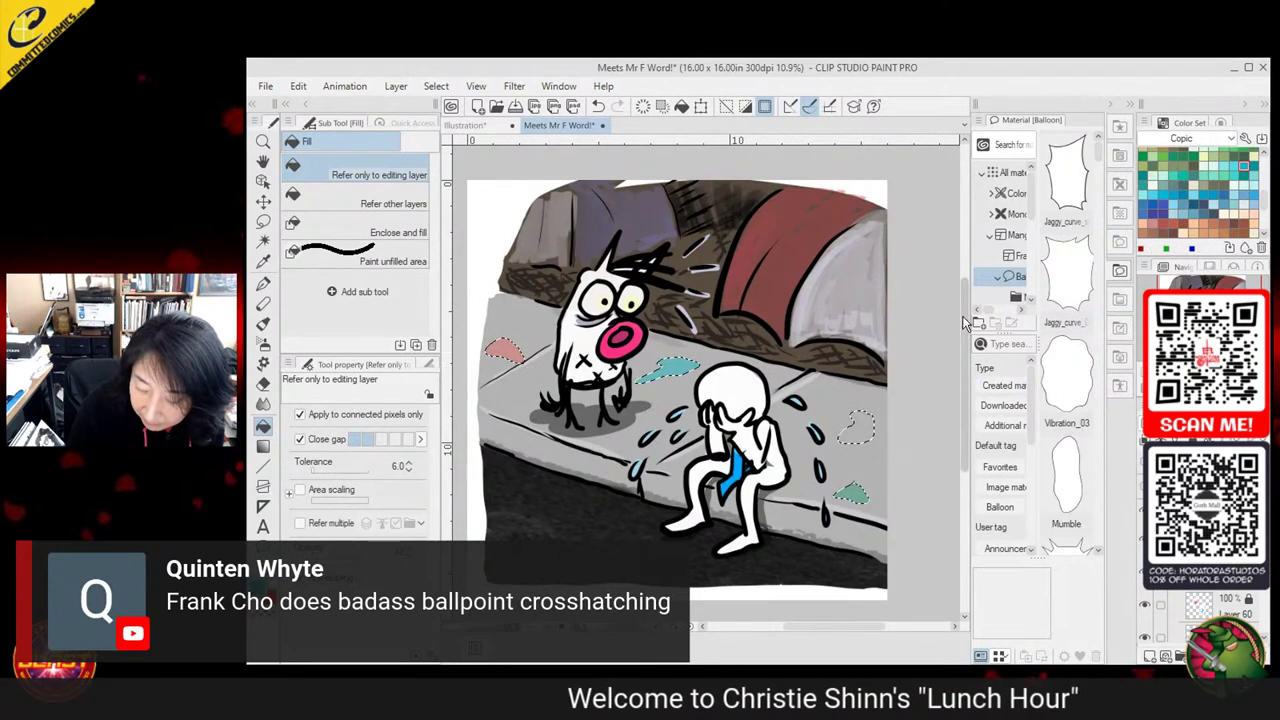
left_click(856, 424)
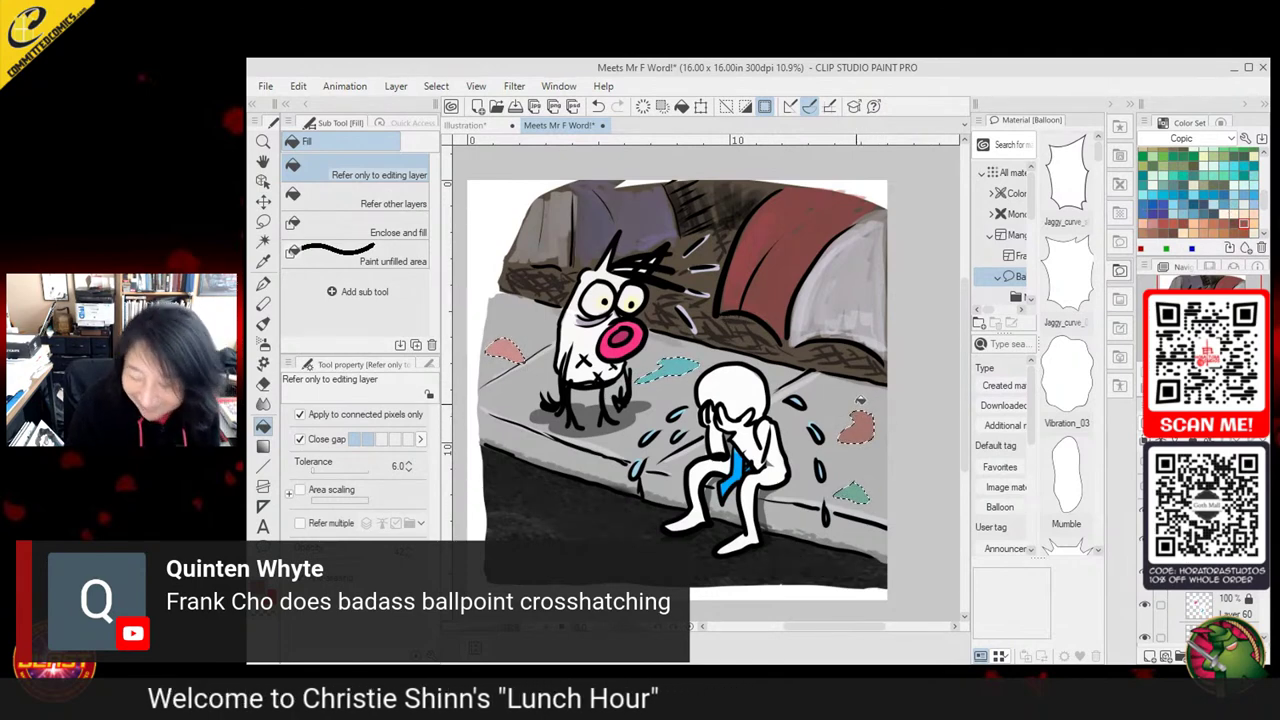
Save the illustration and clear the selection around the coloured pavement patches
key("ctrl+s")
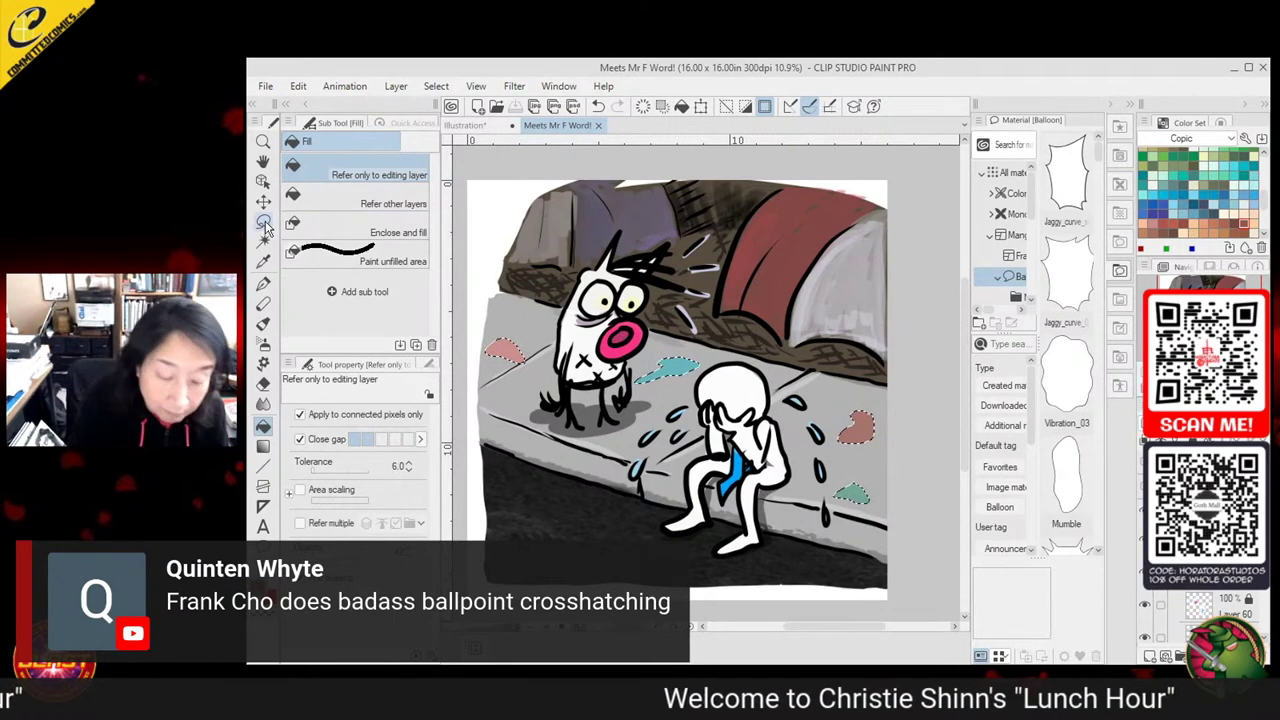
key("ctrl+d")
key("m")
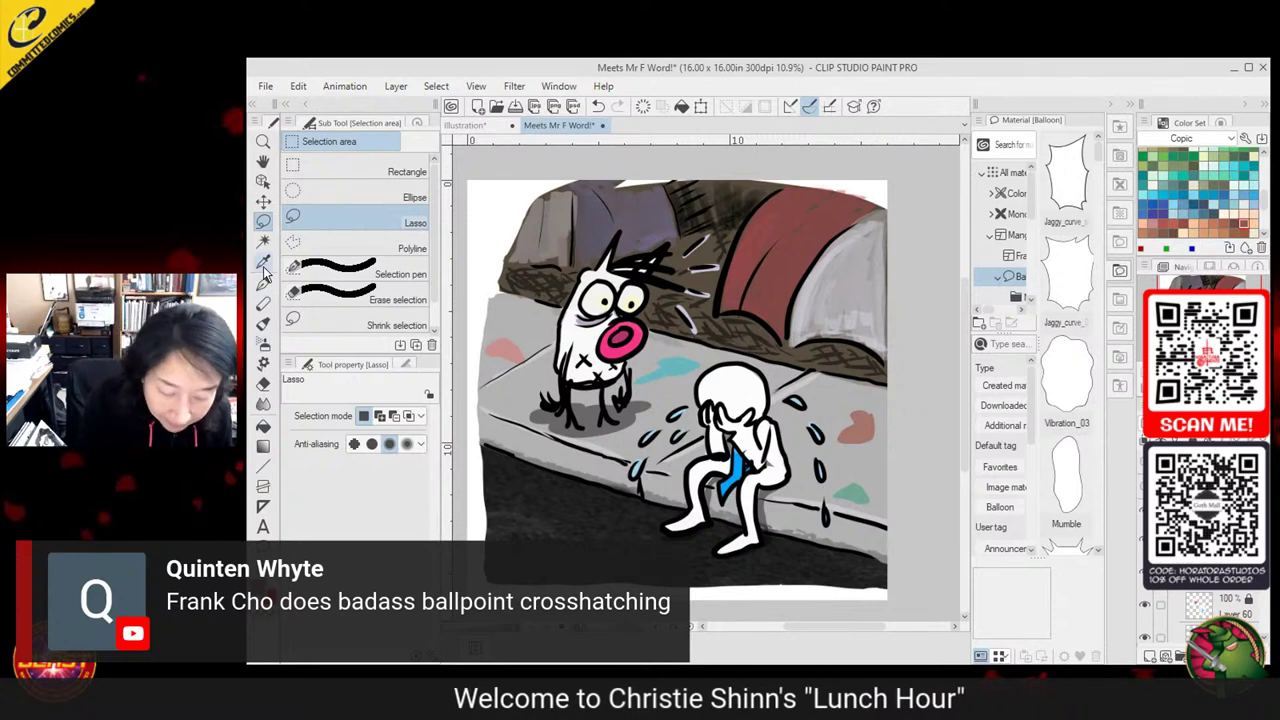
Draw pale highlight strokes on the turquoise and reddish-brown pavement patches with the Inker - Painter Scratchboard Tool pen at size 10, using lightened tints of each patch
key("i")
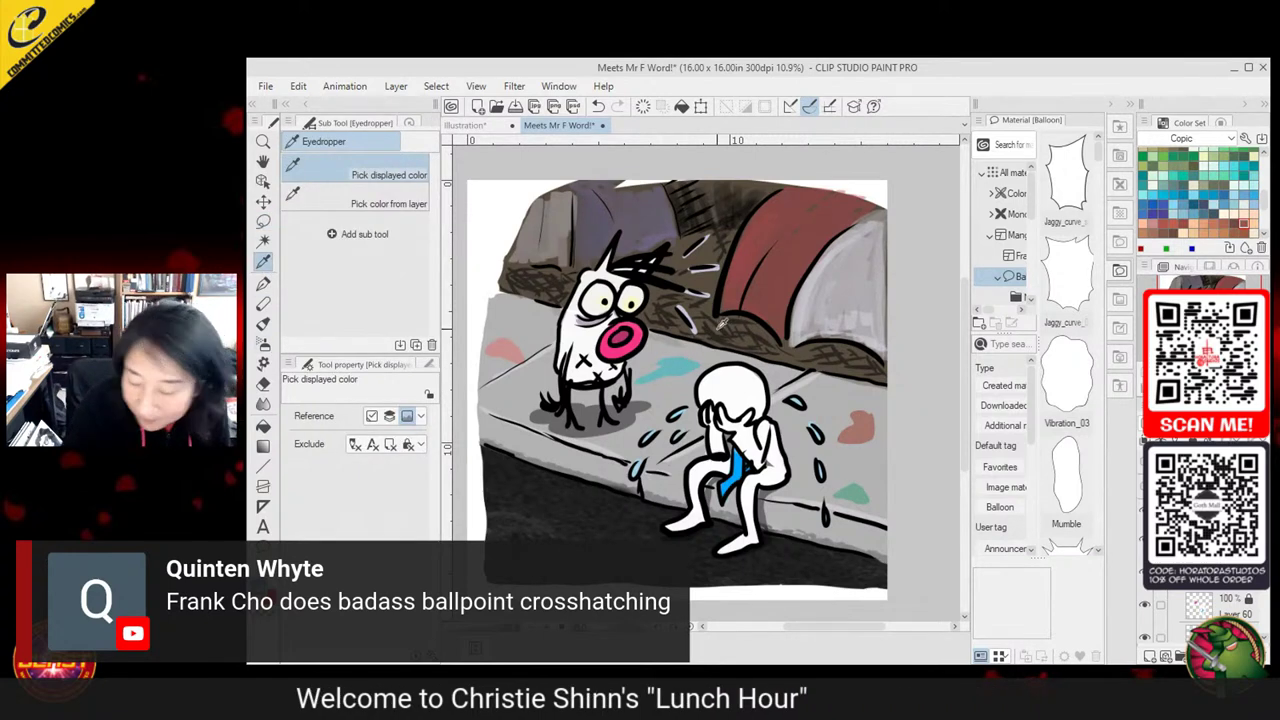
left_click(1220, 122)
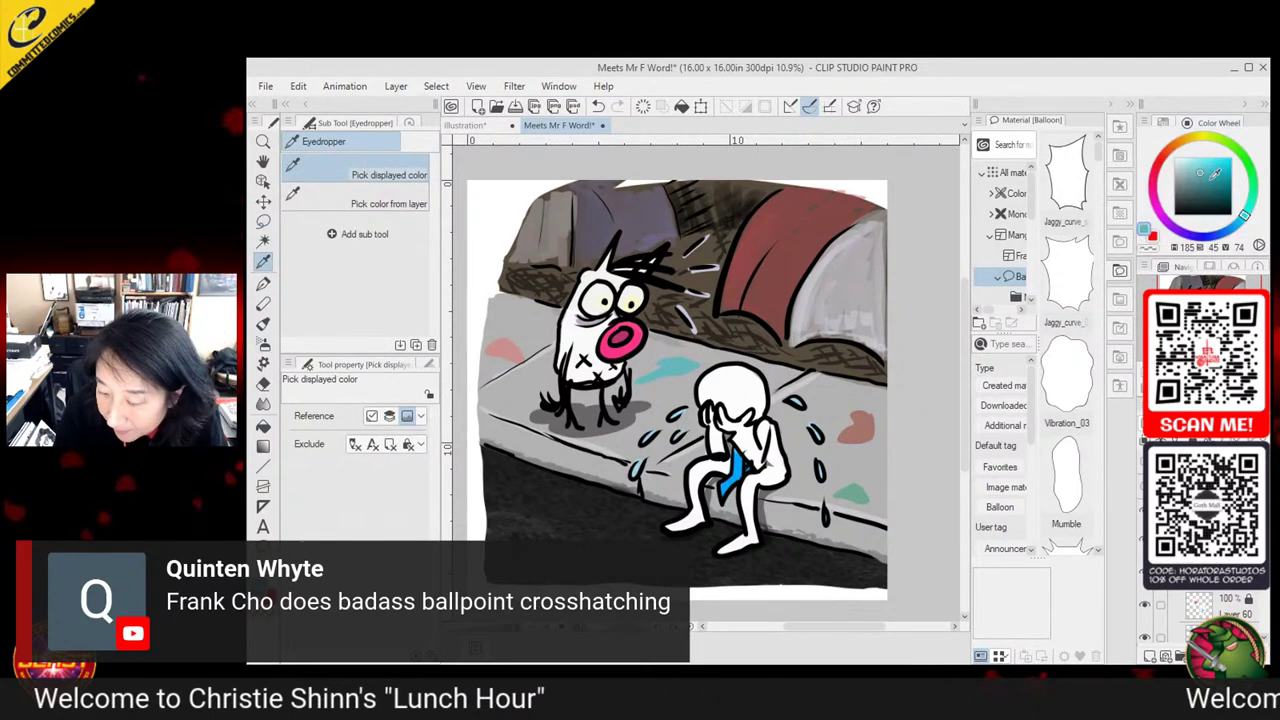
left_click(1193, 158)
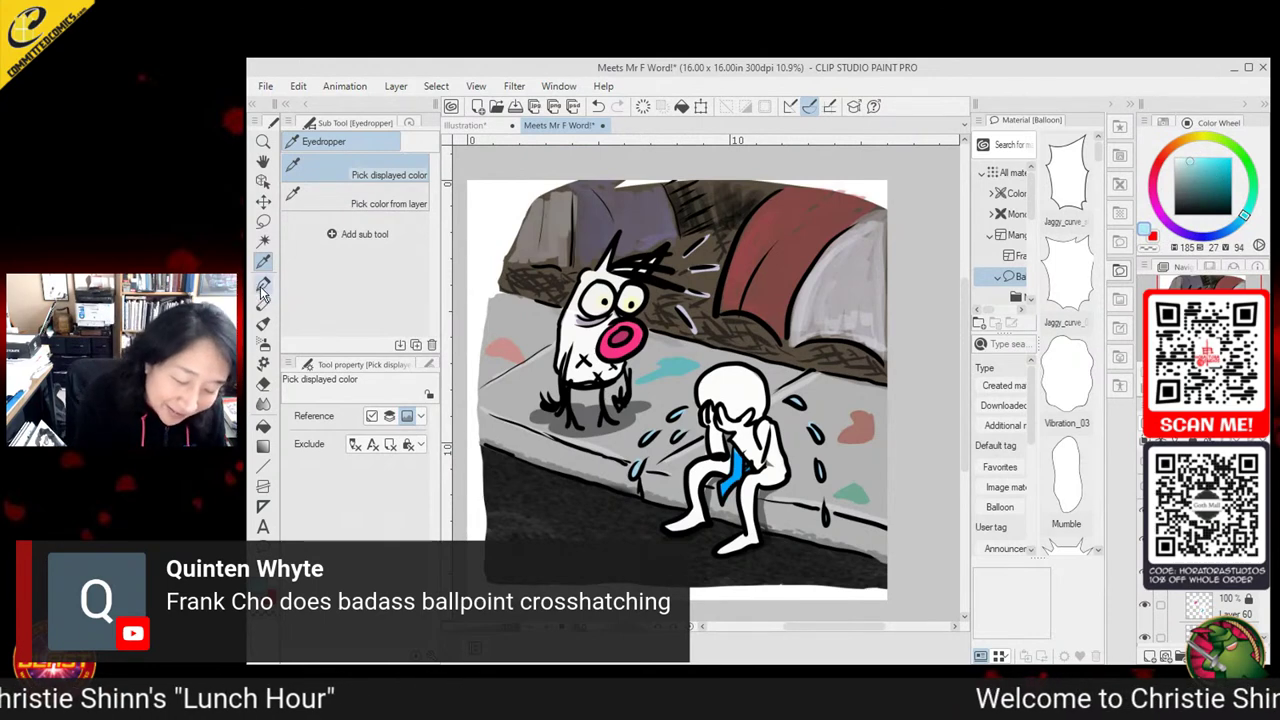
key("p")
left_click_drag(664, 371, 688, 365)
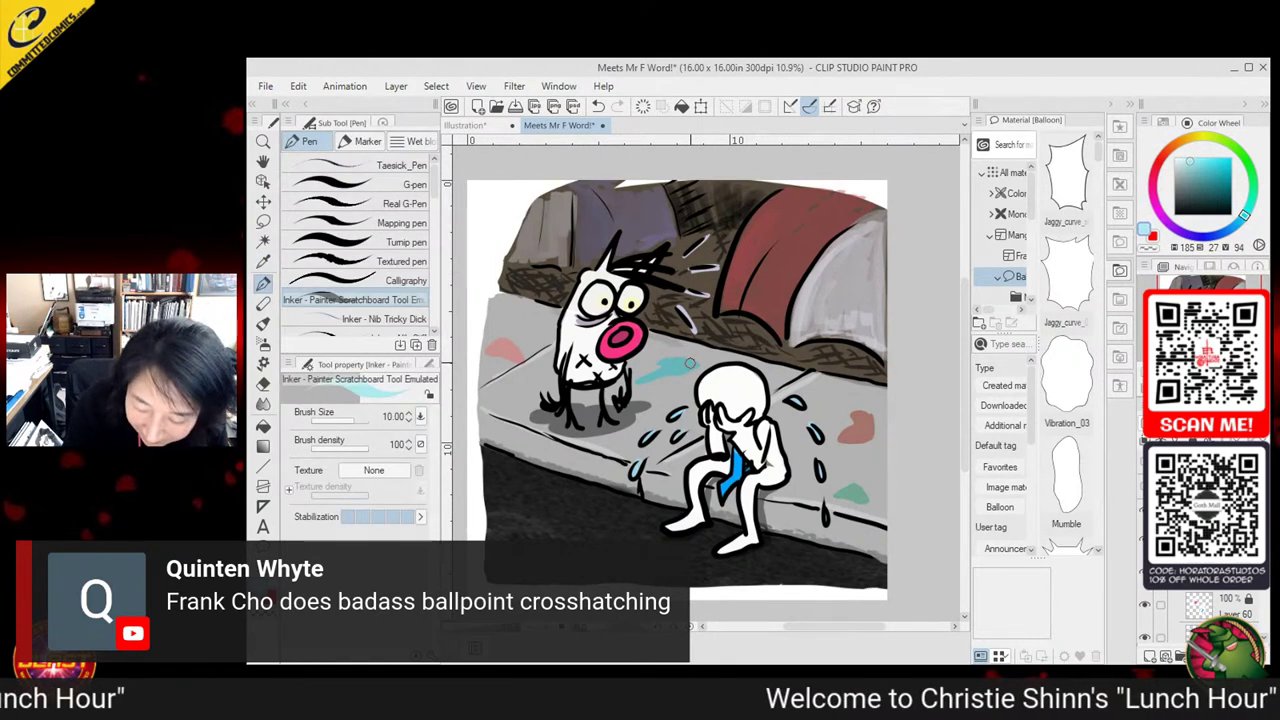
left_click(263, 260)
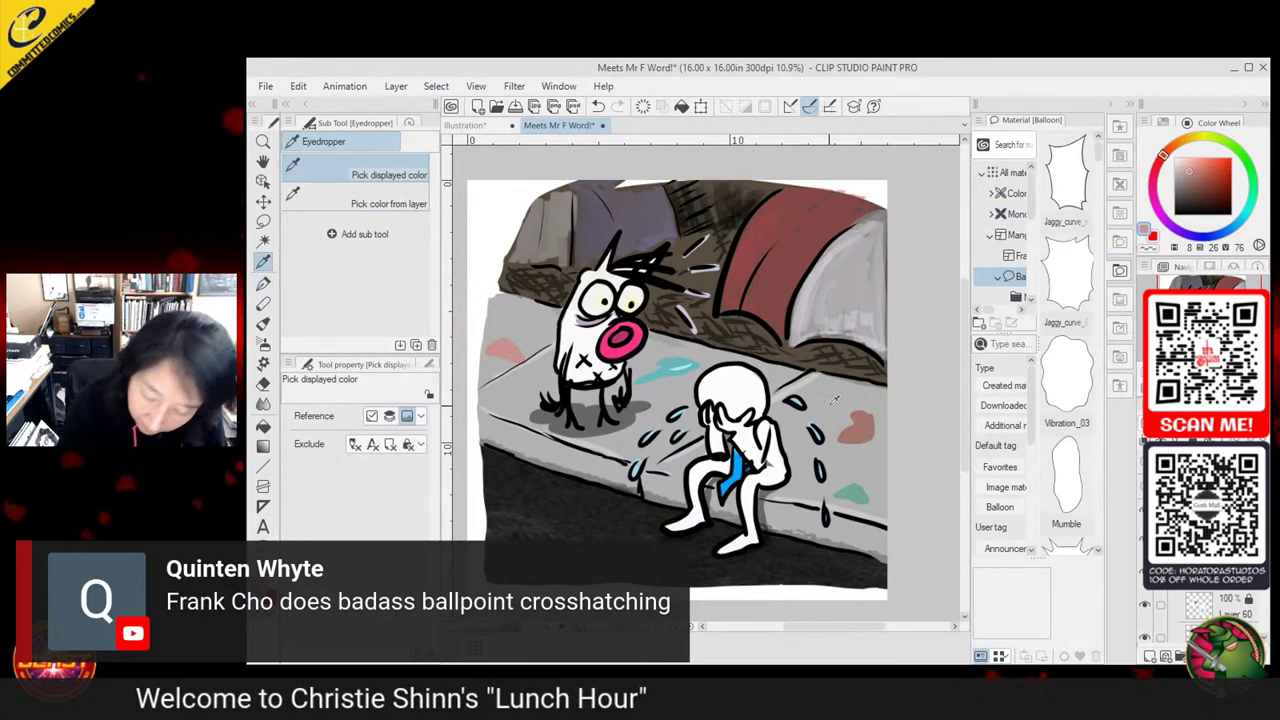
left_click(263, 285)
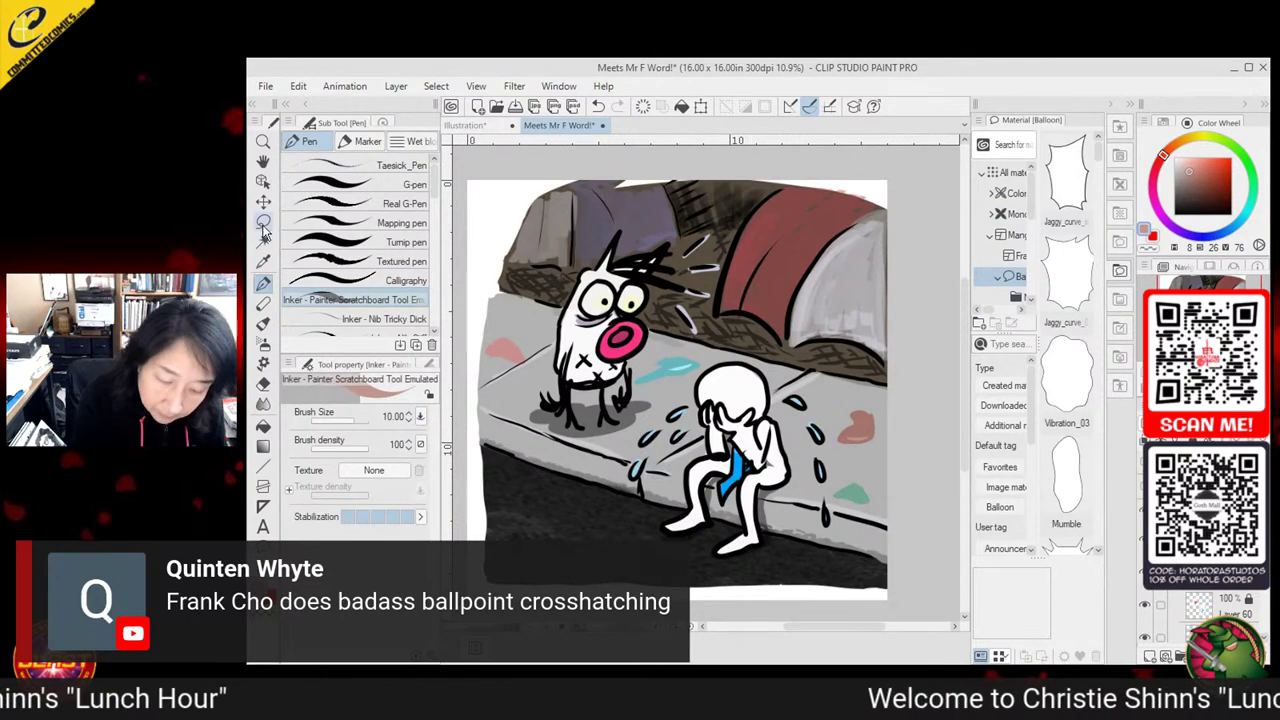
Sample the green pavement patch, lighten the colour, and draw a pale highlight along the patch with the Inker - Painter Scratchboard Tool pen
left_click(263, 260)
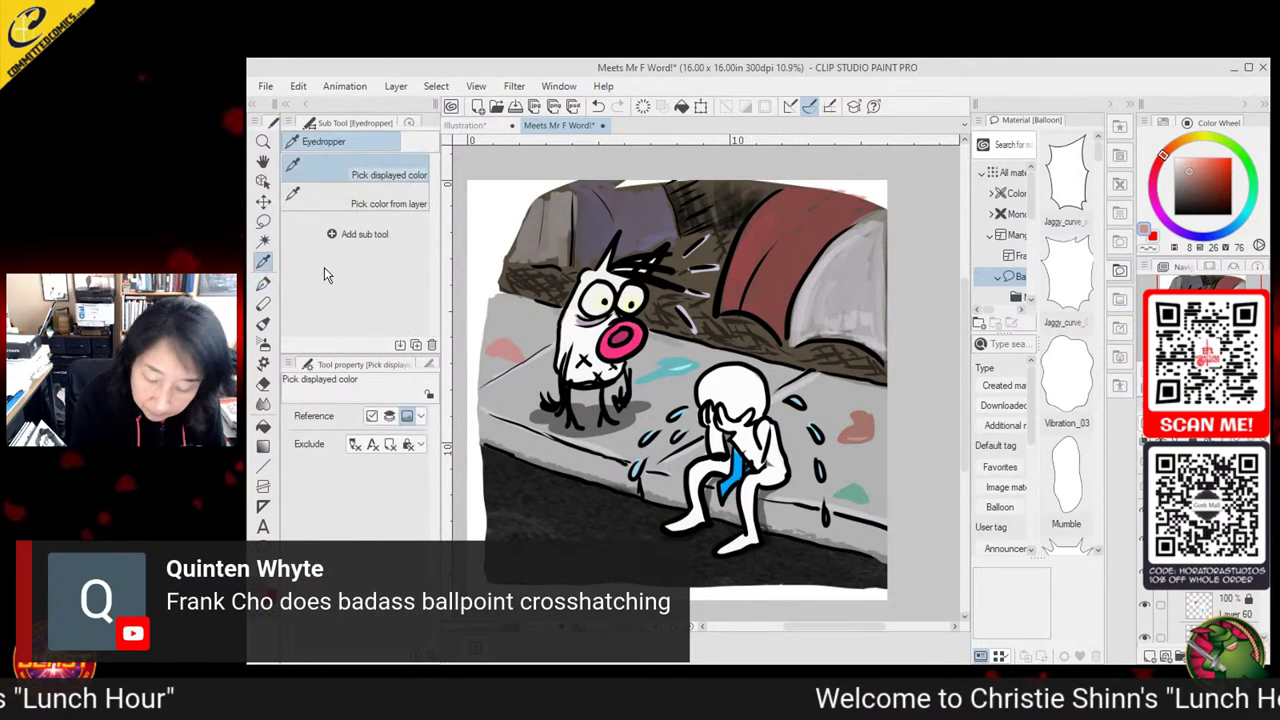
left_click(264, 325)
left_click_drag(844, 497, 873, 487)
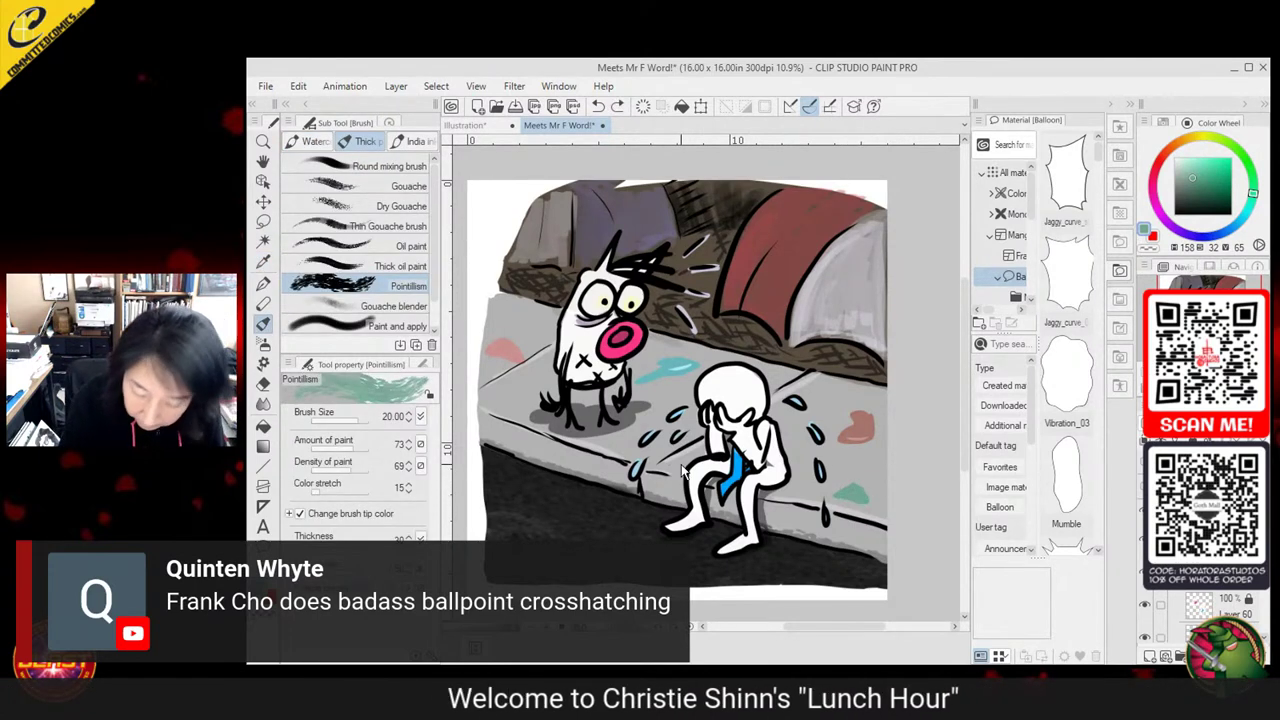
left_click(262, 283)
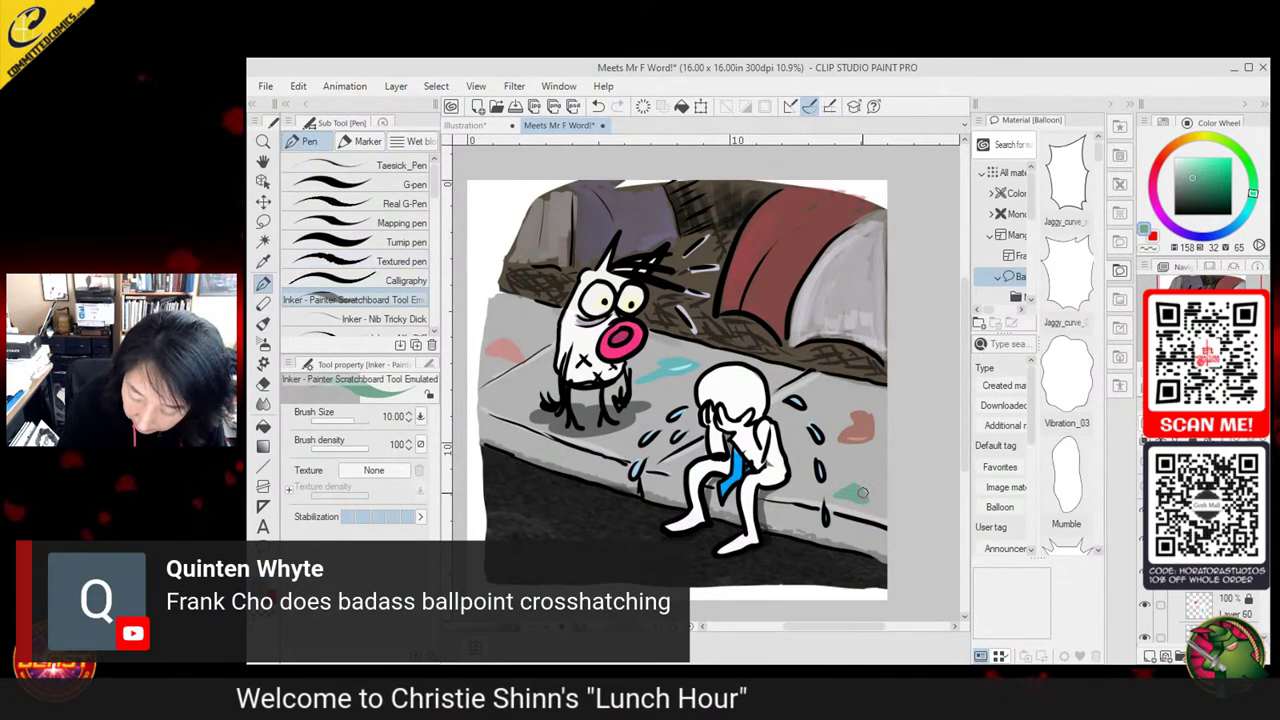
left_click(1184, 164)
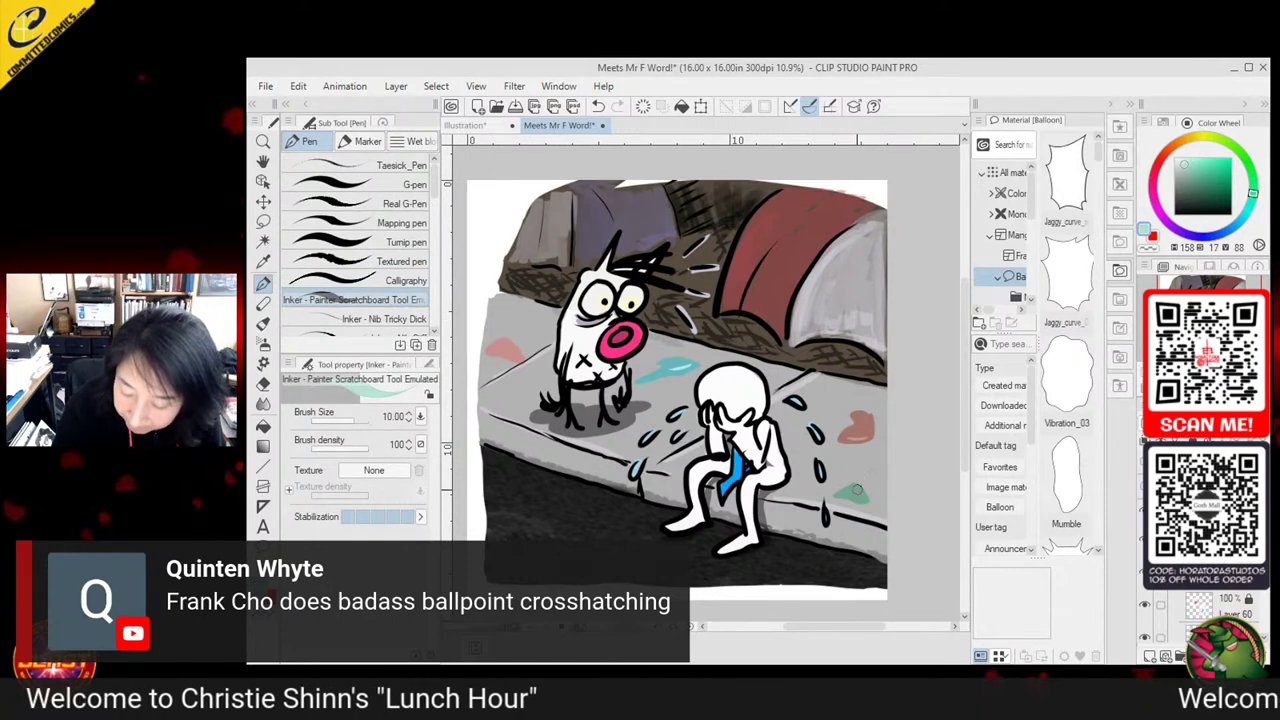
left_click_drag(840, 497, 866, 488)
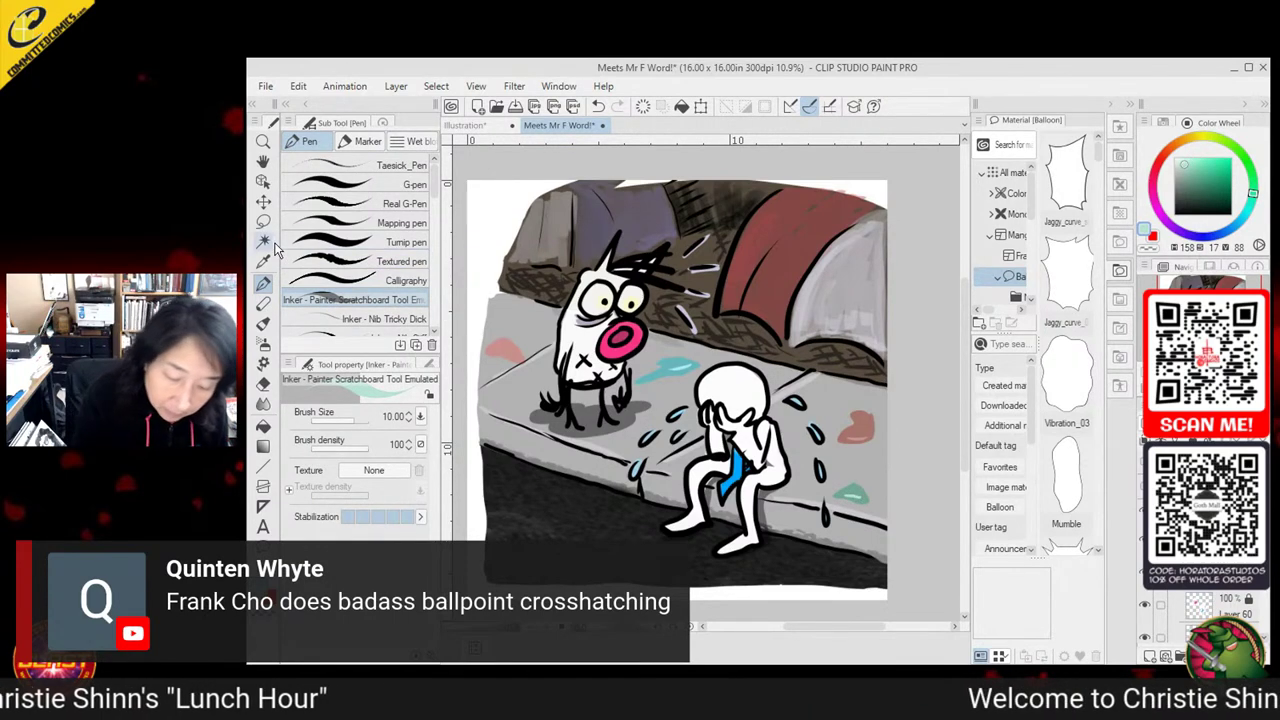
Sample the salmon patch beside the bird, add a pale pink highlight to it with the size 10 pen, and save the illustration
key("i")
left_click(510, 347)
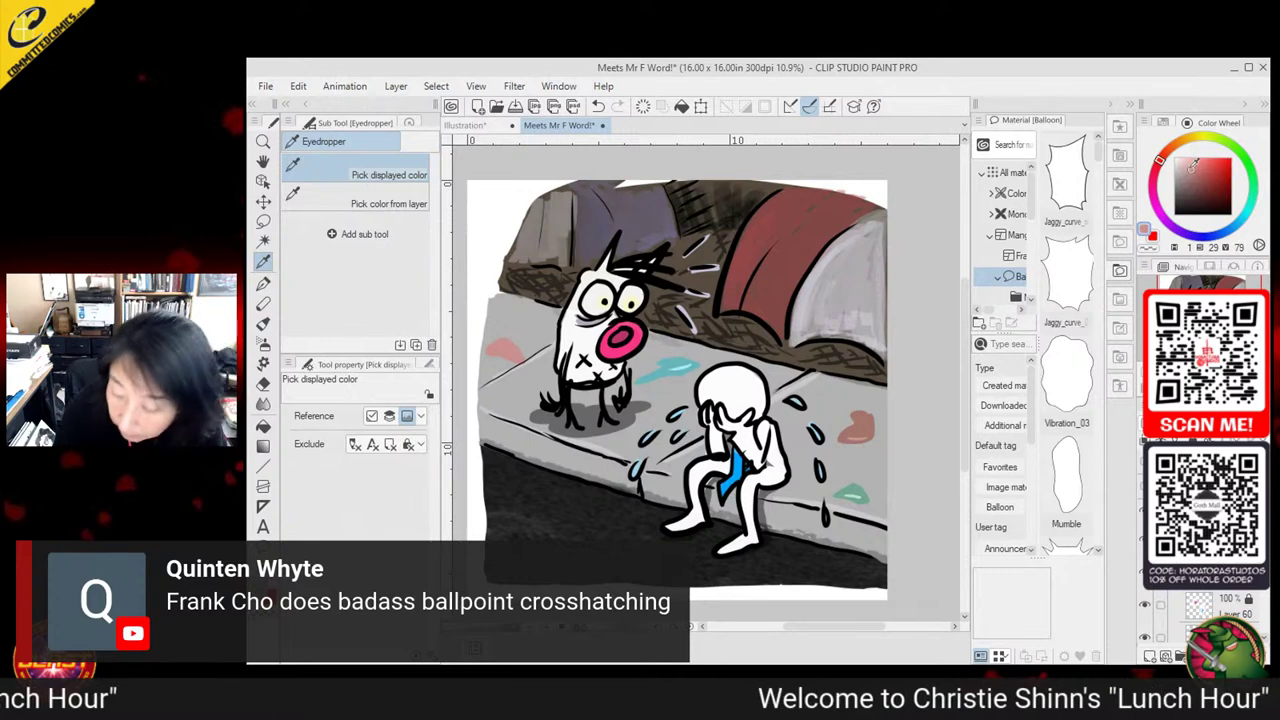
left_click(263, 283)
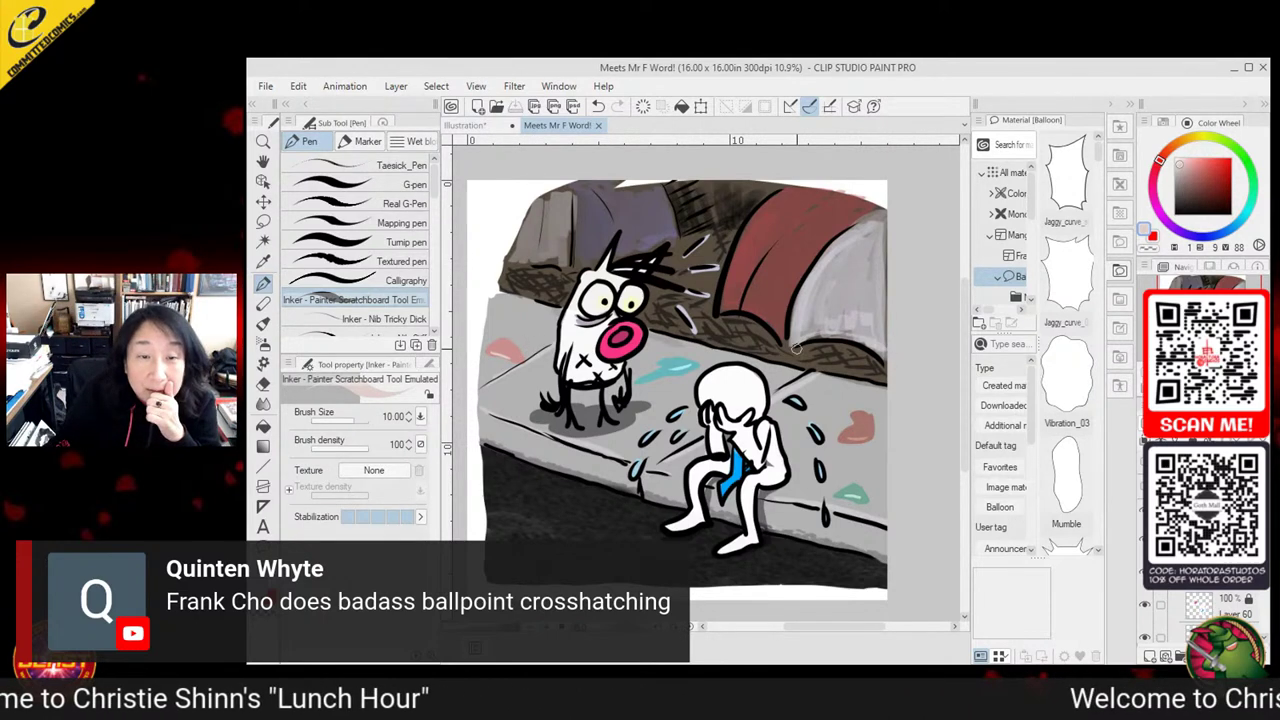
scroll(771, 332, "down", 2)
scroll(771, 332, "up", 2)
scroll(771, 331, "down", 1)
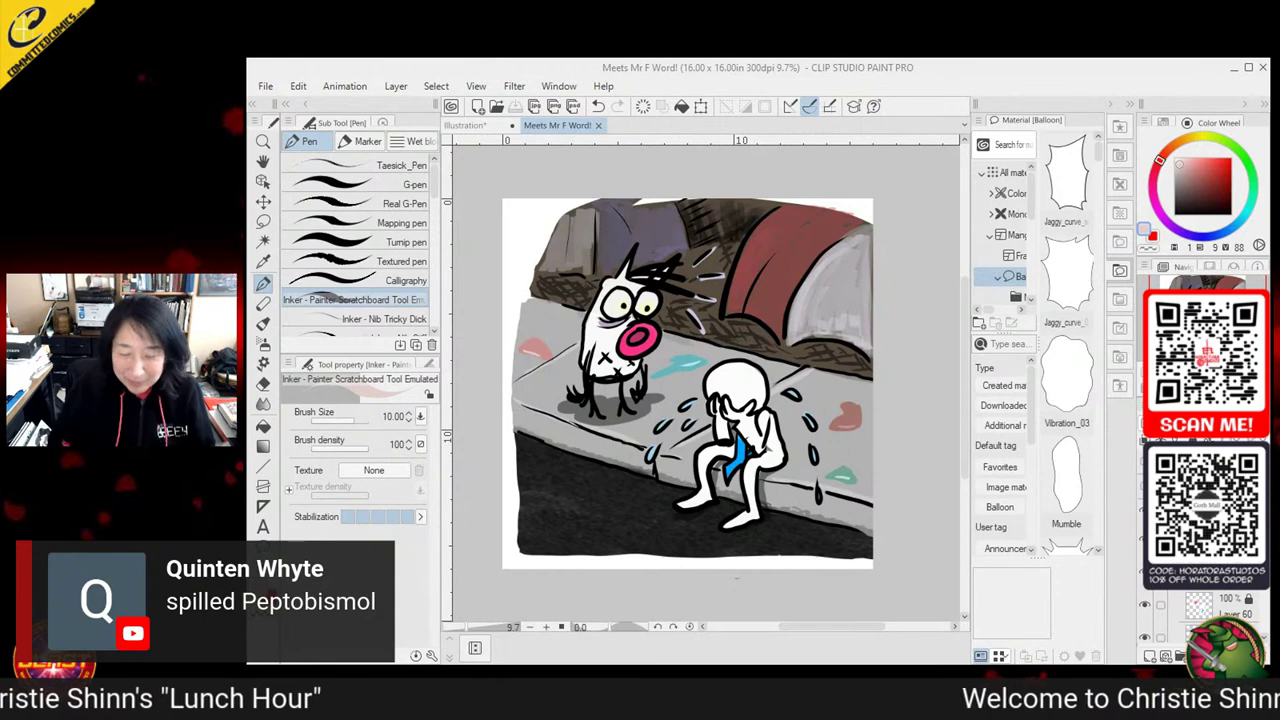
Display the page with the running bird and green splat, and export it as a single-layer JPEG at quality 100 and 100% scale
left_click(625, 67)
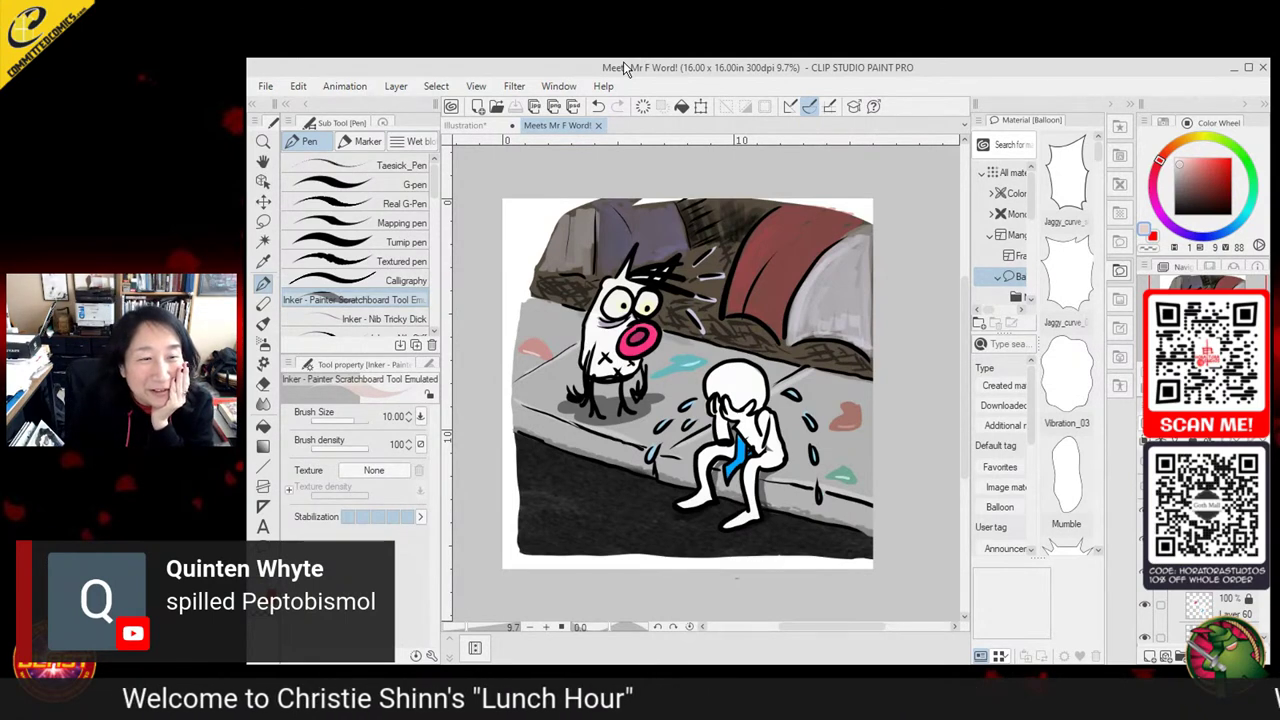
left_click(265, 86)
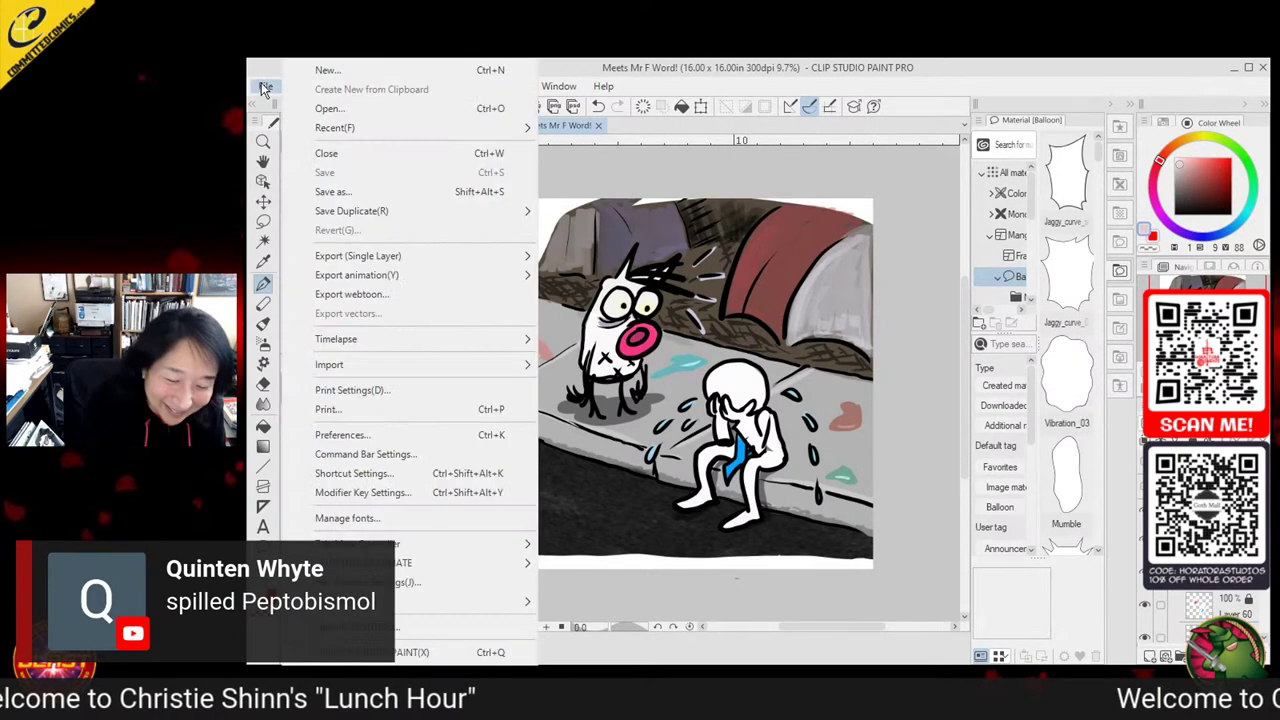
left_click(347, 108)
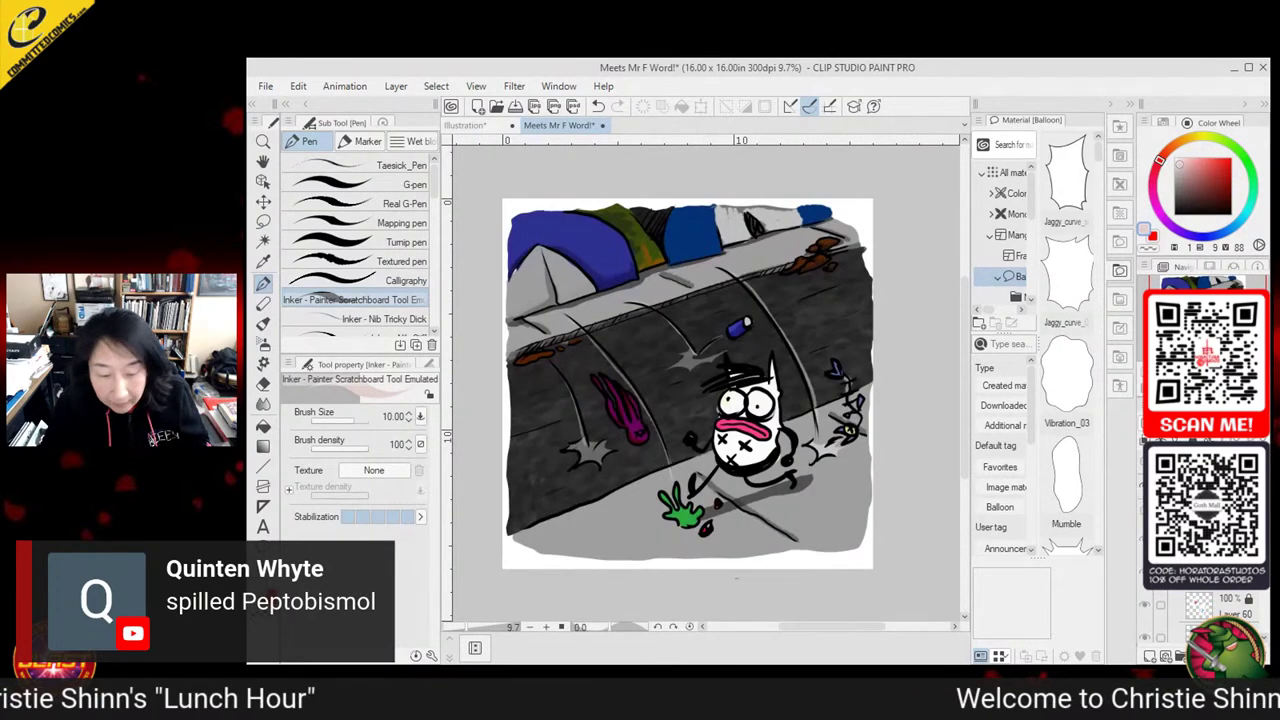
left_click(265, 86)
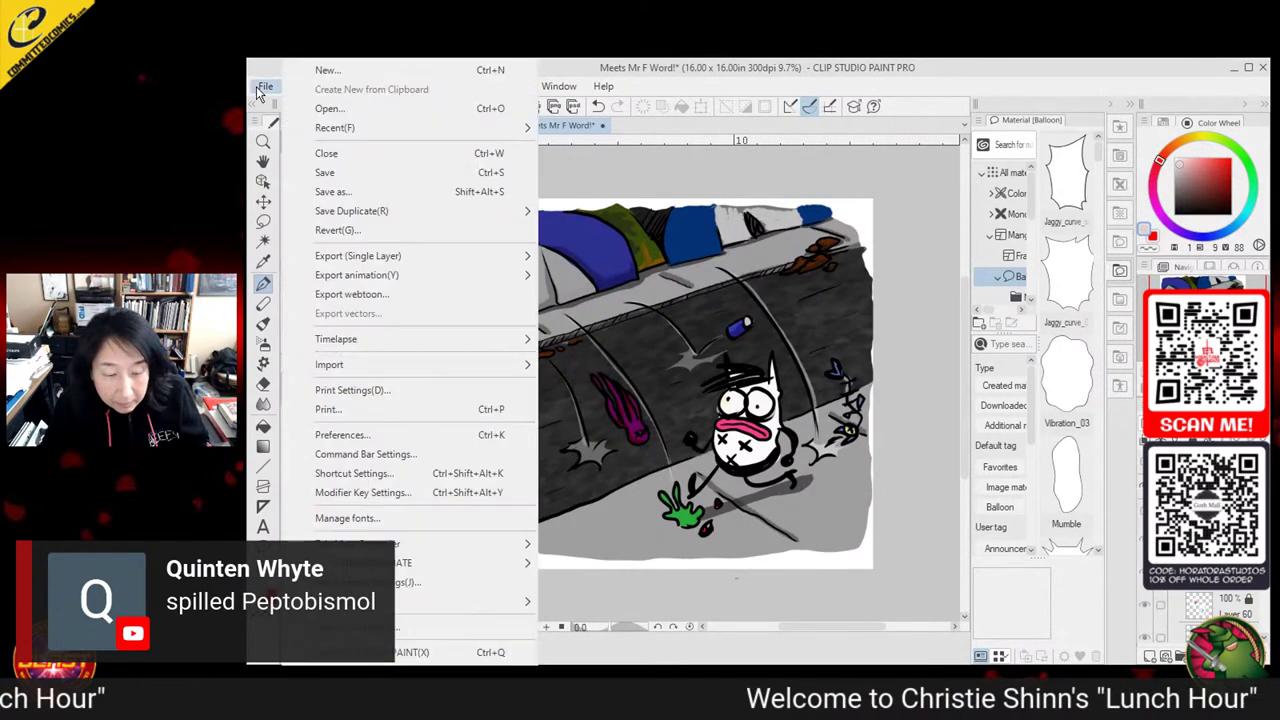
mouse_move(460, 256)
left_click(593, 279)
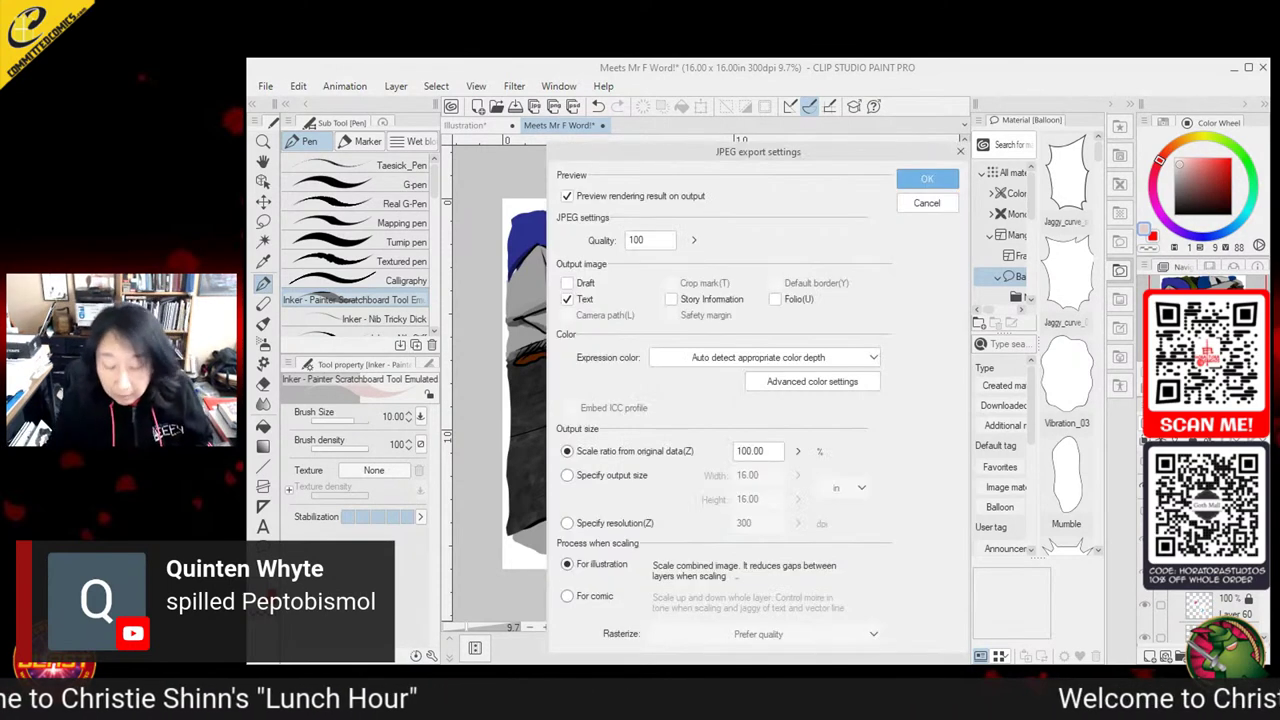
key("Return")
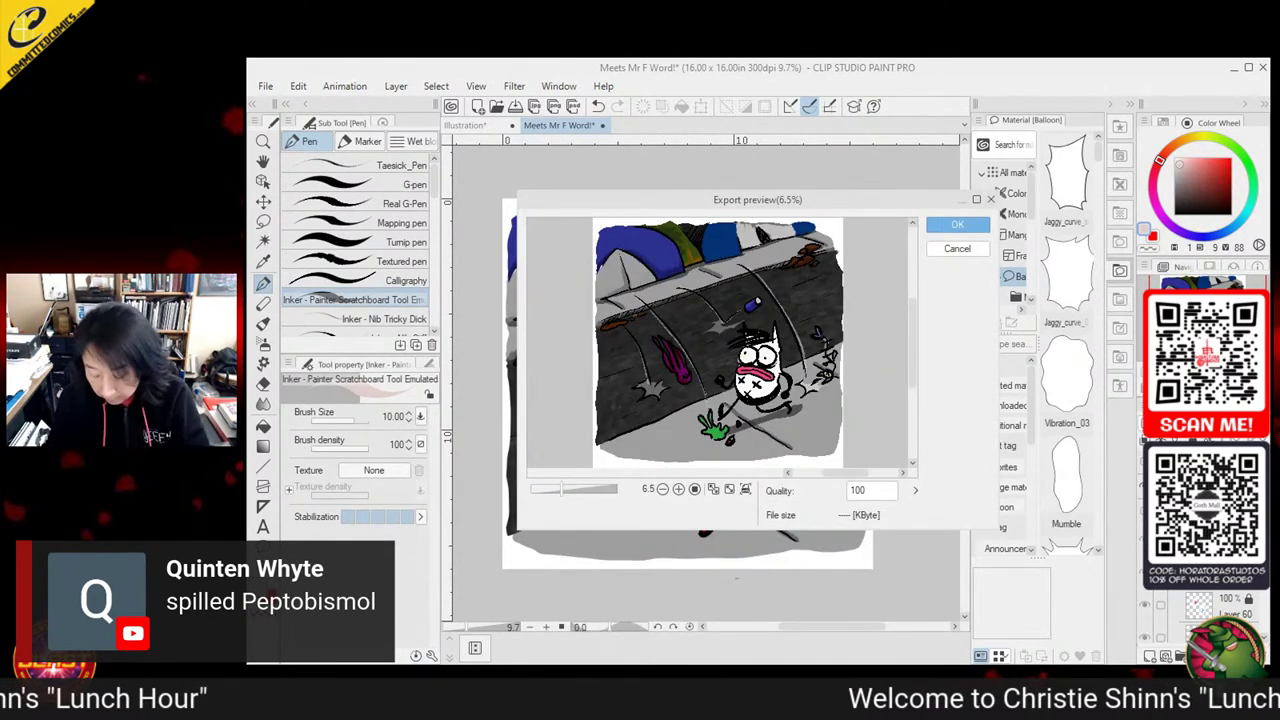
key("Return")
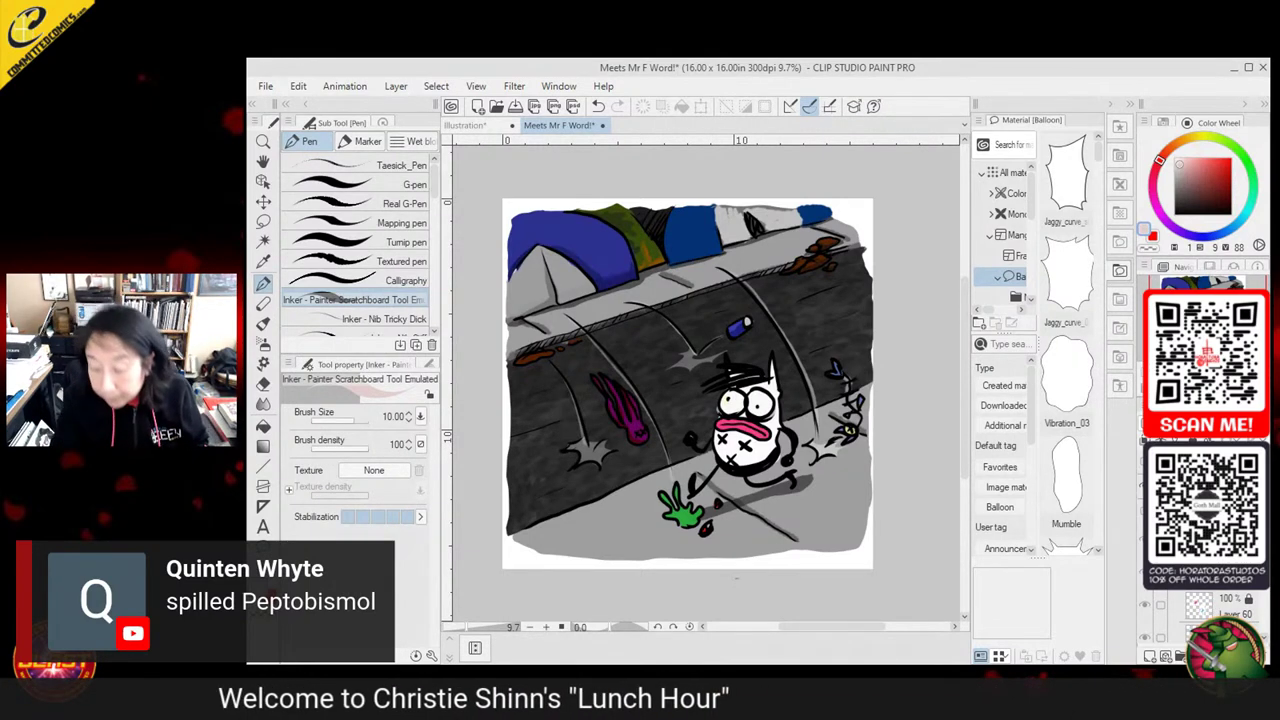
Switch back to the coloured page with the crying figure and export it as a single-layer JPEG at quality 100 and 100% scale
left_click(1144, 508)
left_click(1144, 488)
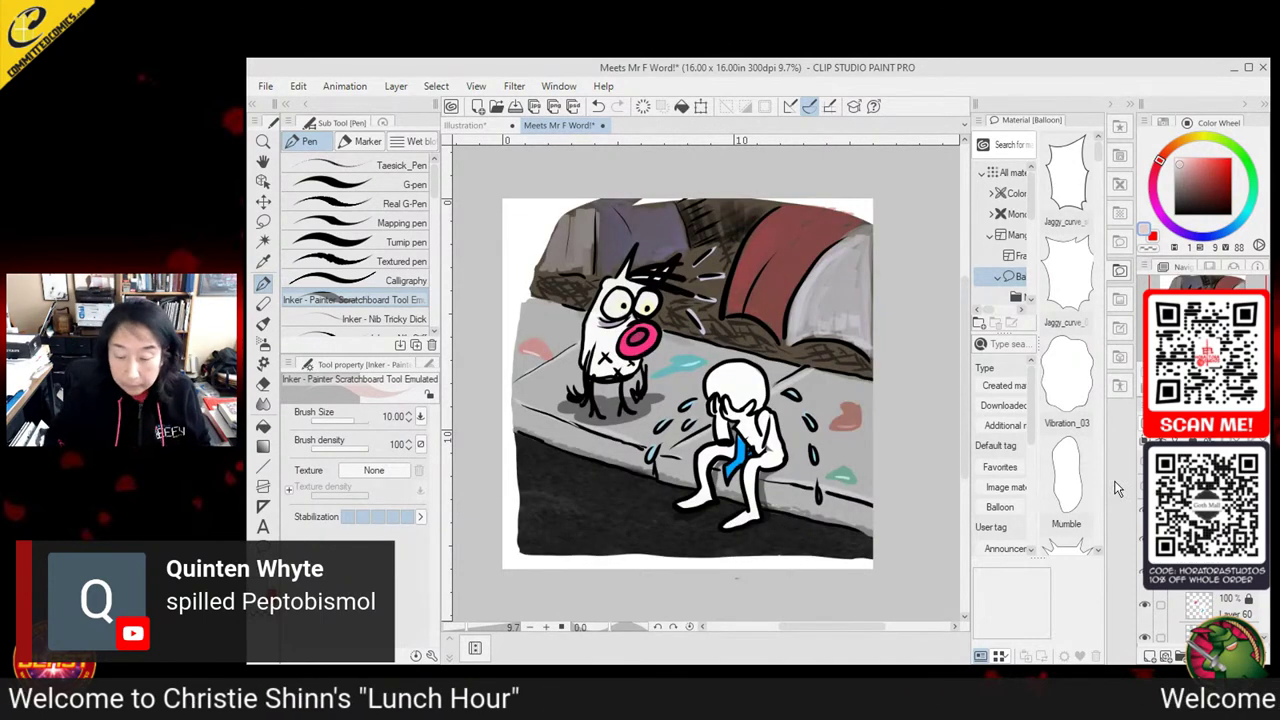
left_click(265, 87)
mouse_move(373, 254)
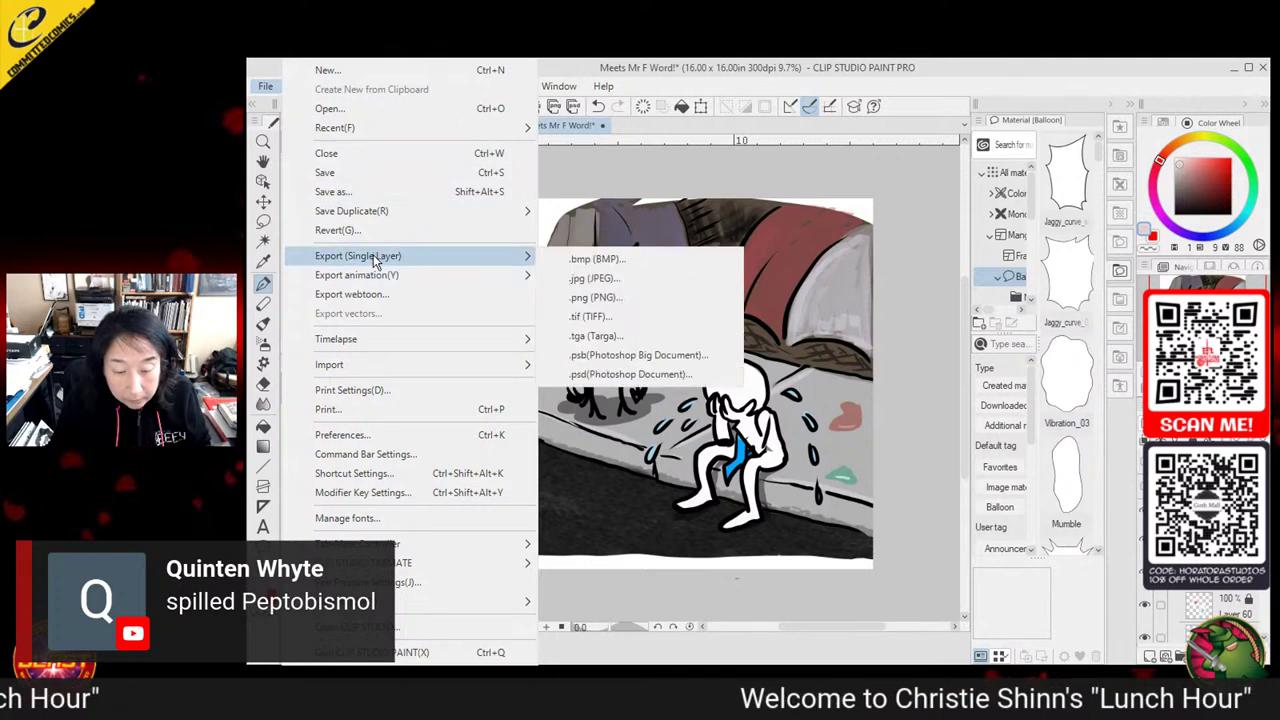
left_click(590, 279)
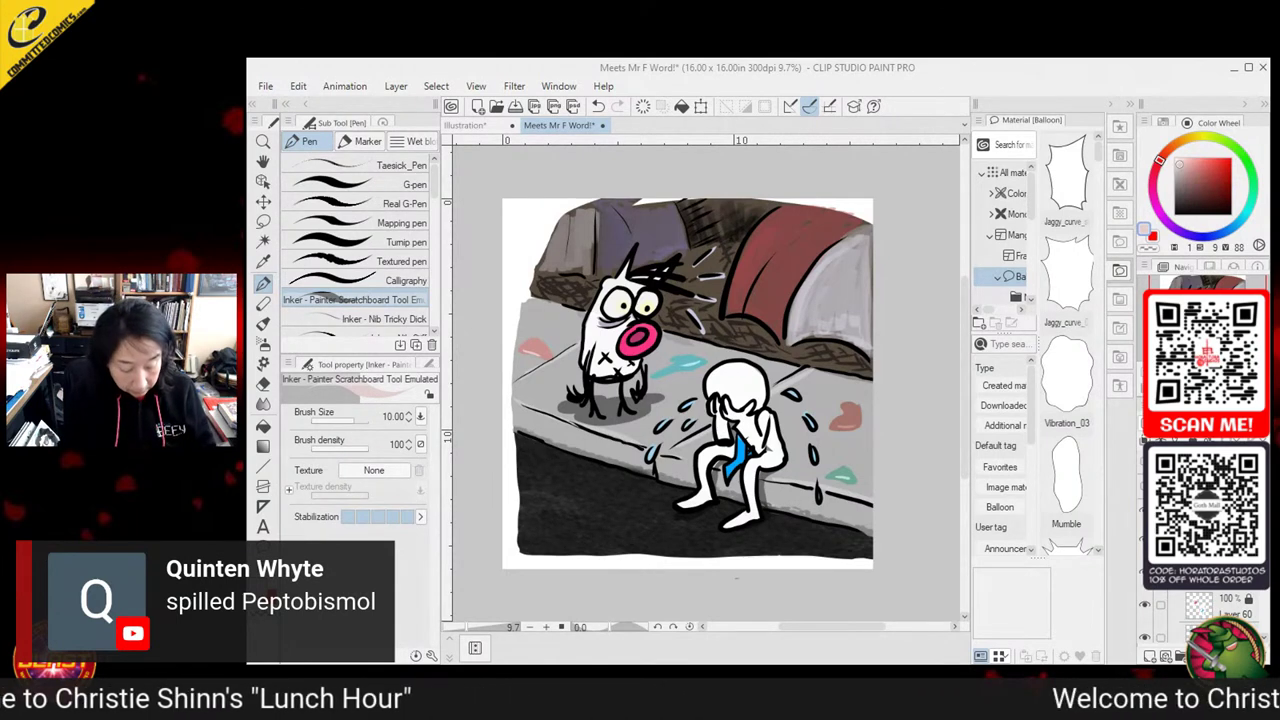
key("Return")
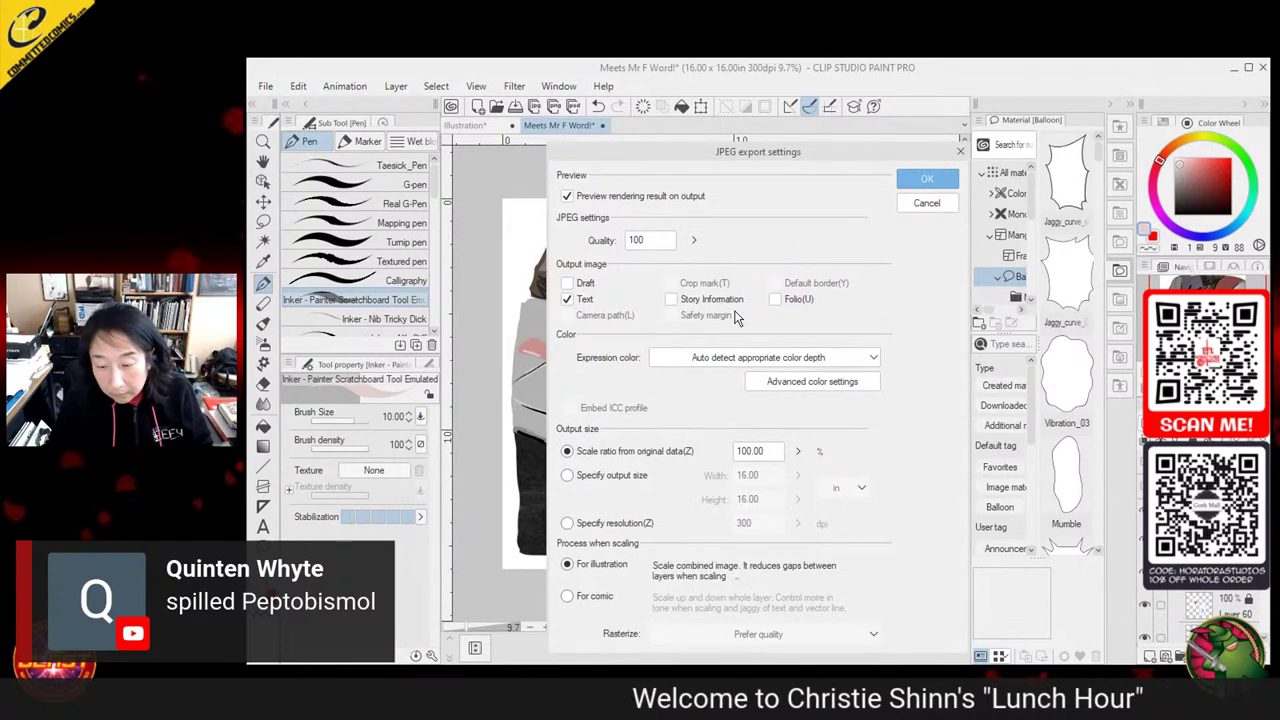
left_click(926, 178)
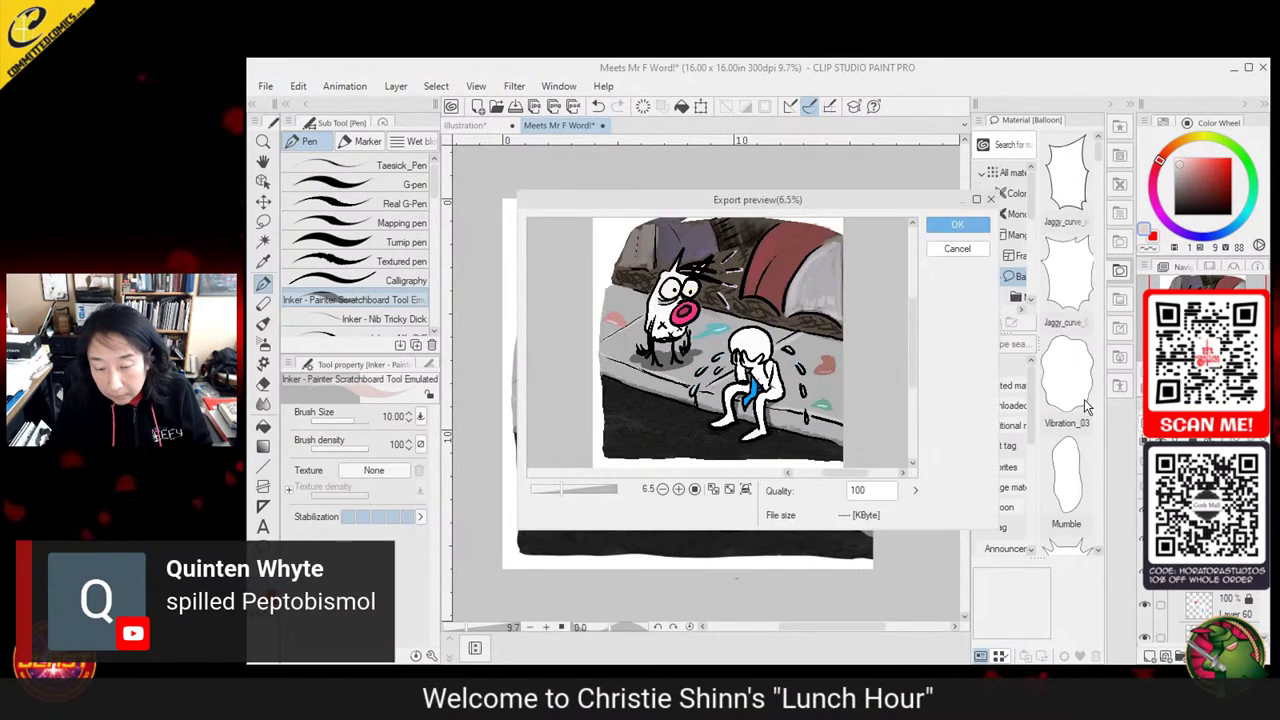
left_click(958, 226)
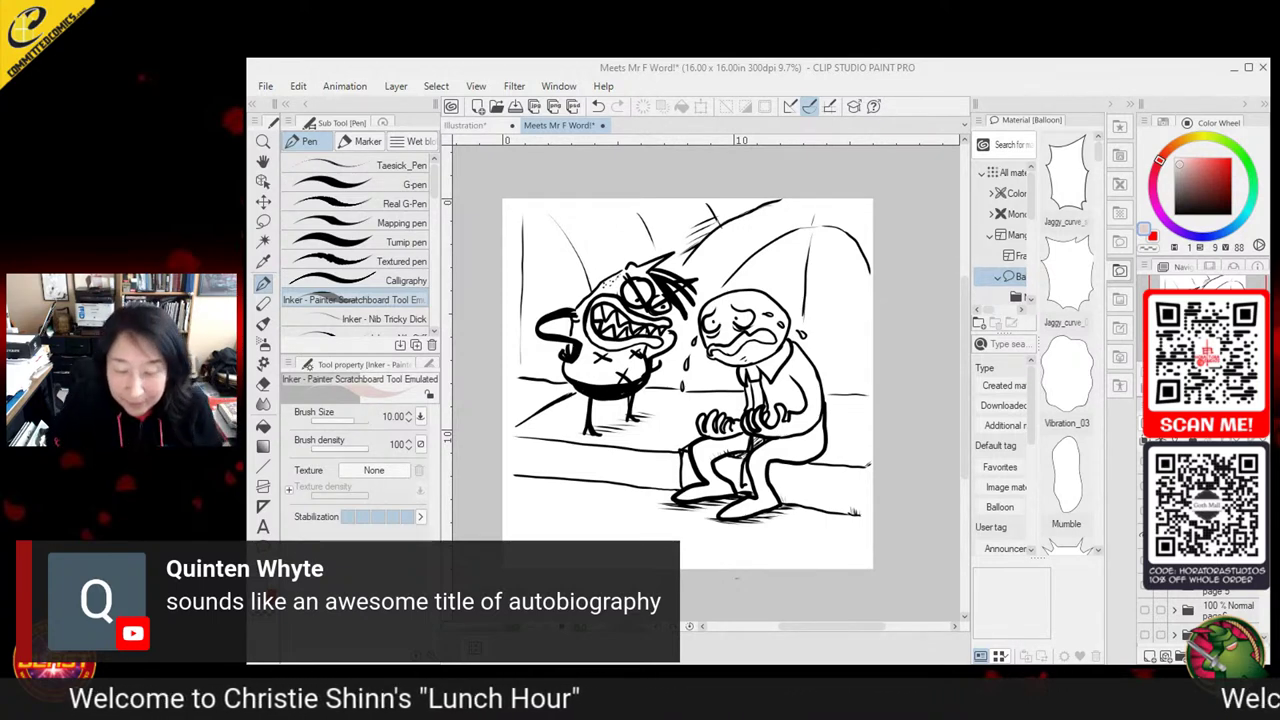
Replace the inked page on the canvas with the coloured crying-figure page and sample the dark asphalt colour from its road
left_click(1145, 510)
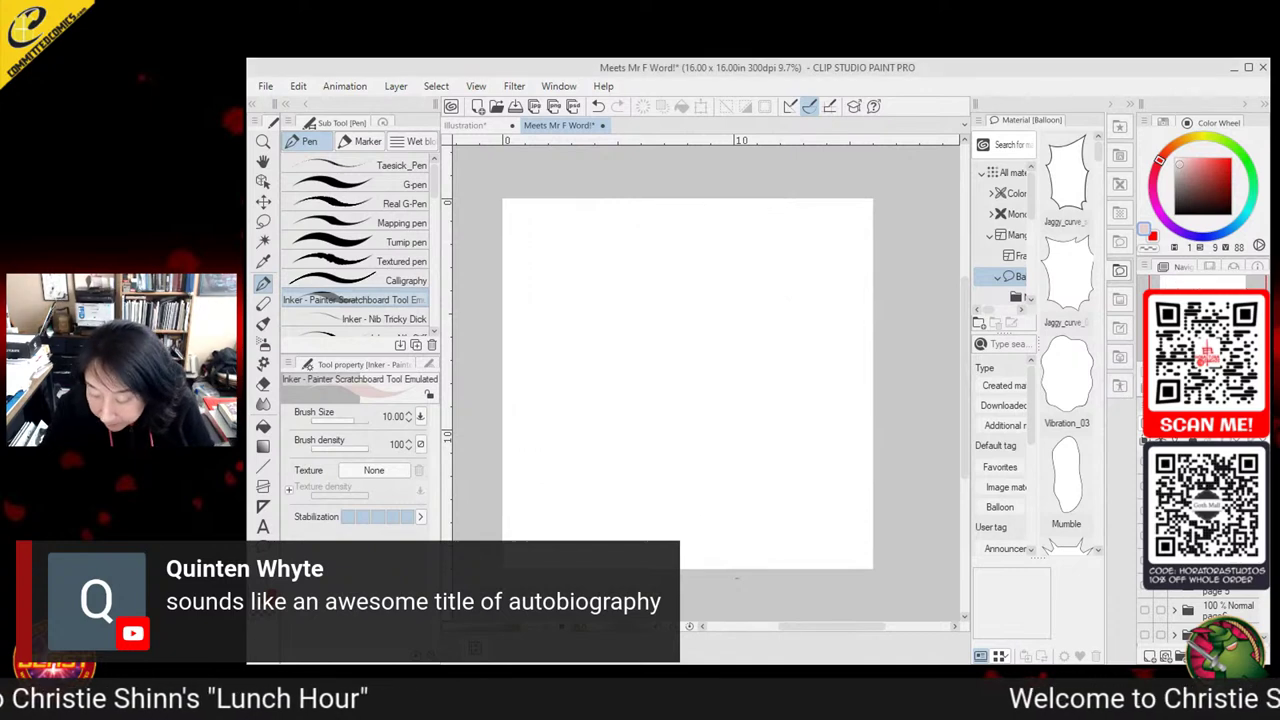
left_click(1145, 485)
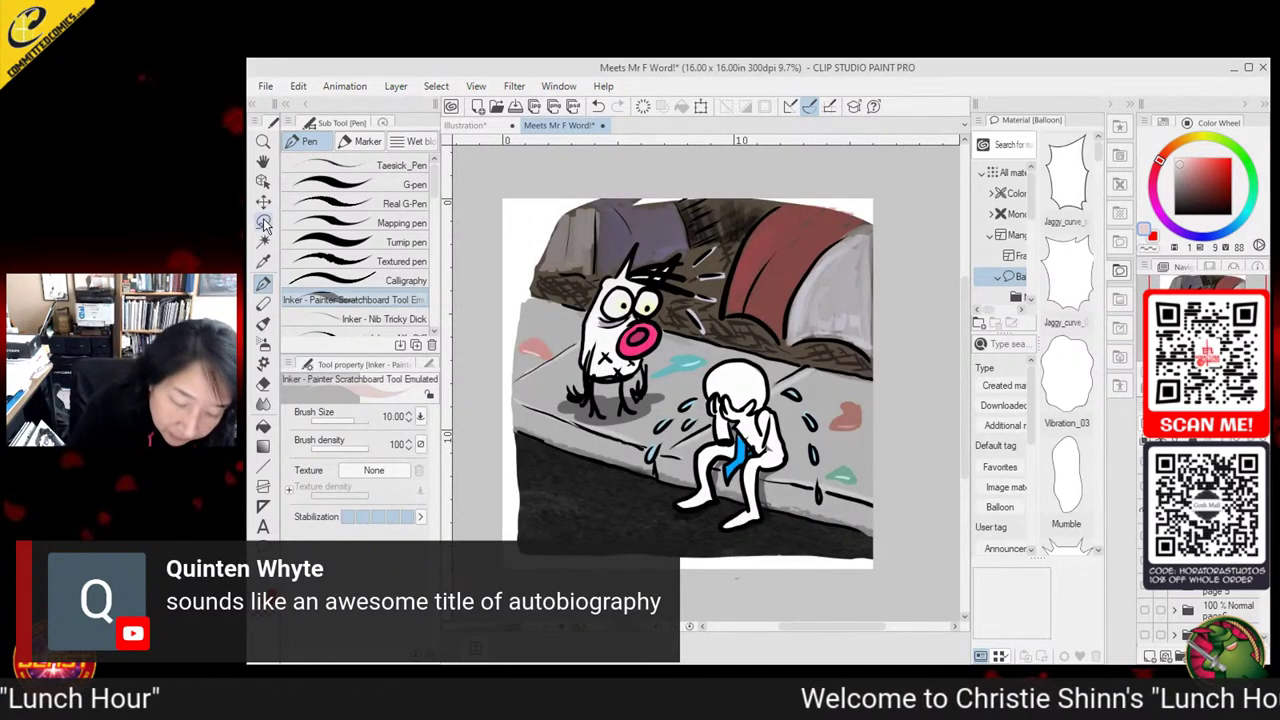
key("m")
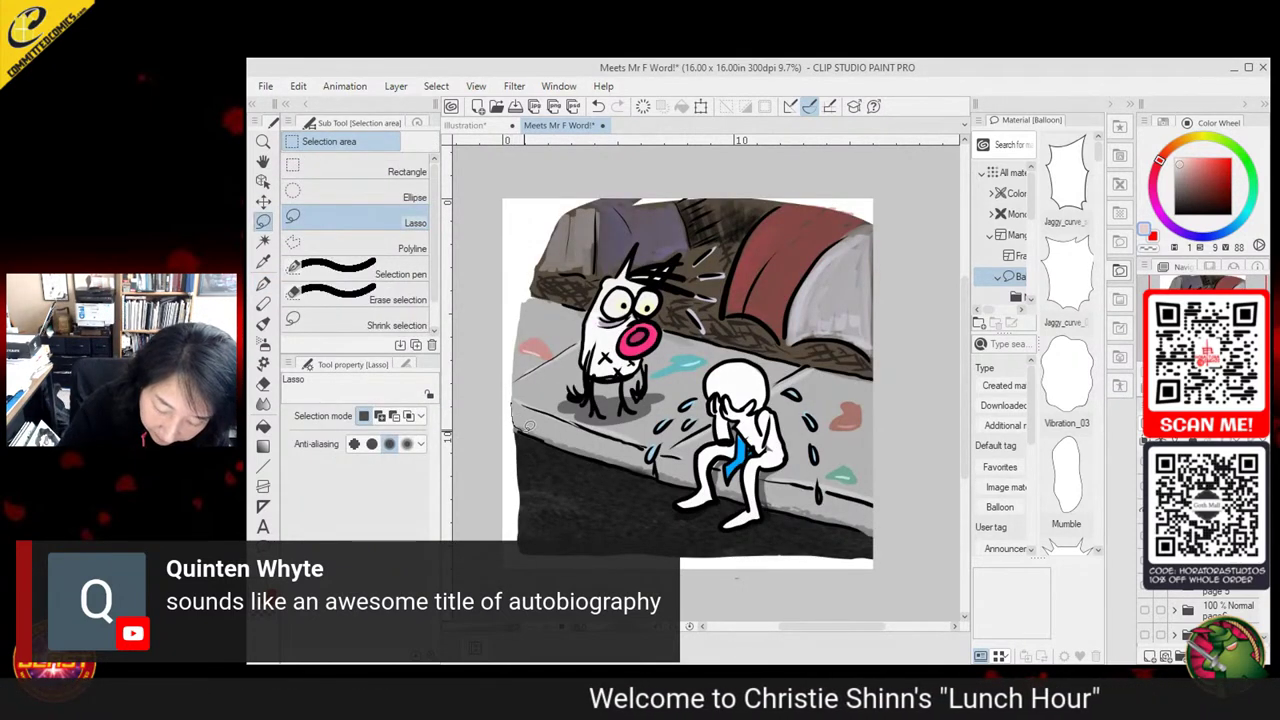
left_click(263, 261)
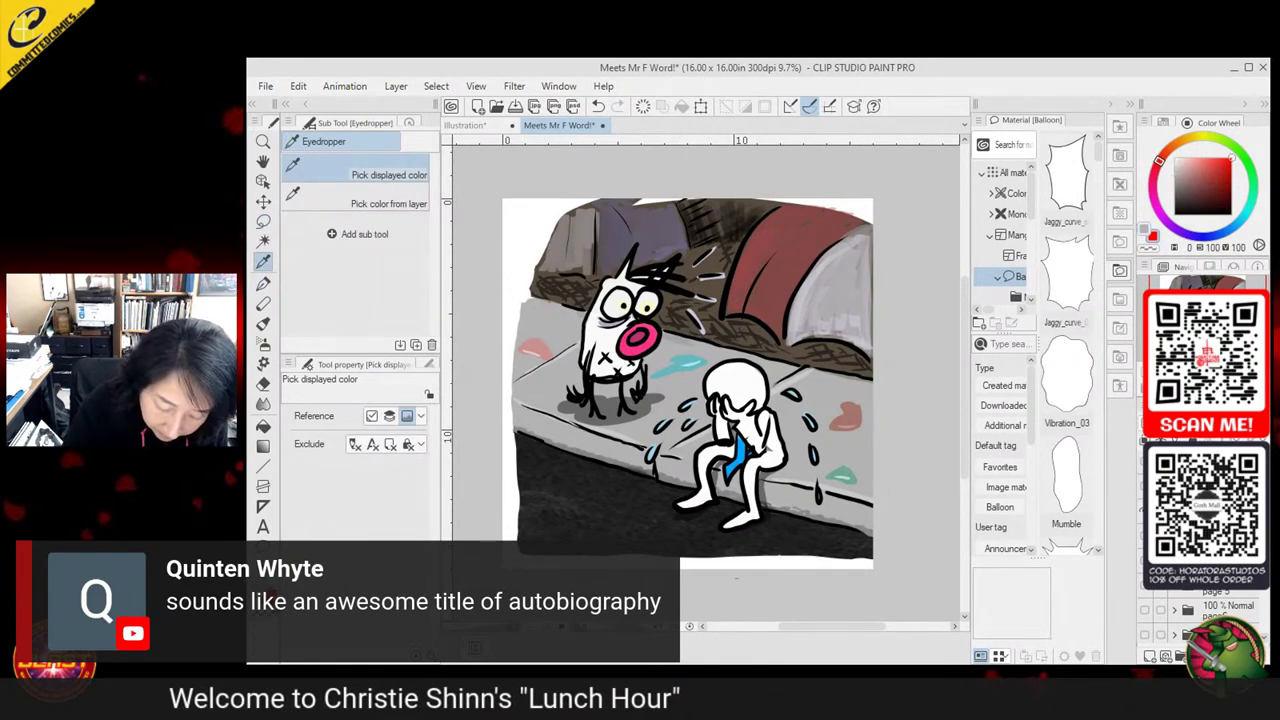
left_click(606, 470)
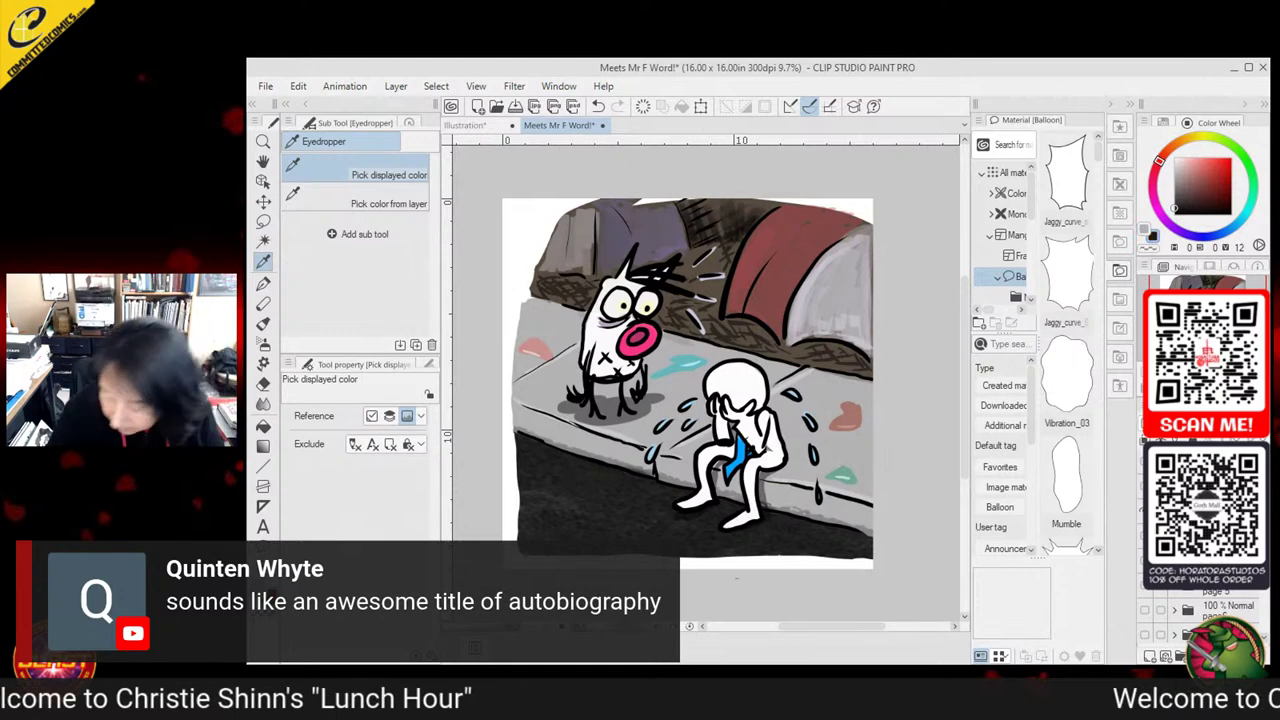
Show the inked page with the snarling bird and sad man instead of the coloured one, and lasso its sidewalk and curb
left_click(1145, 585)
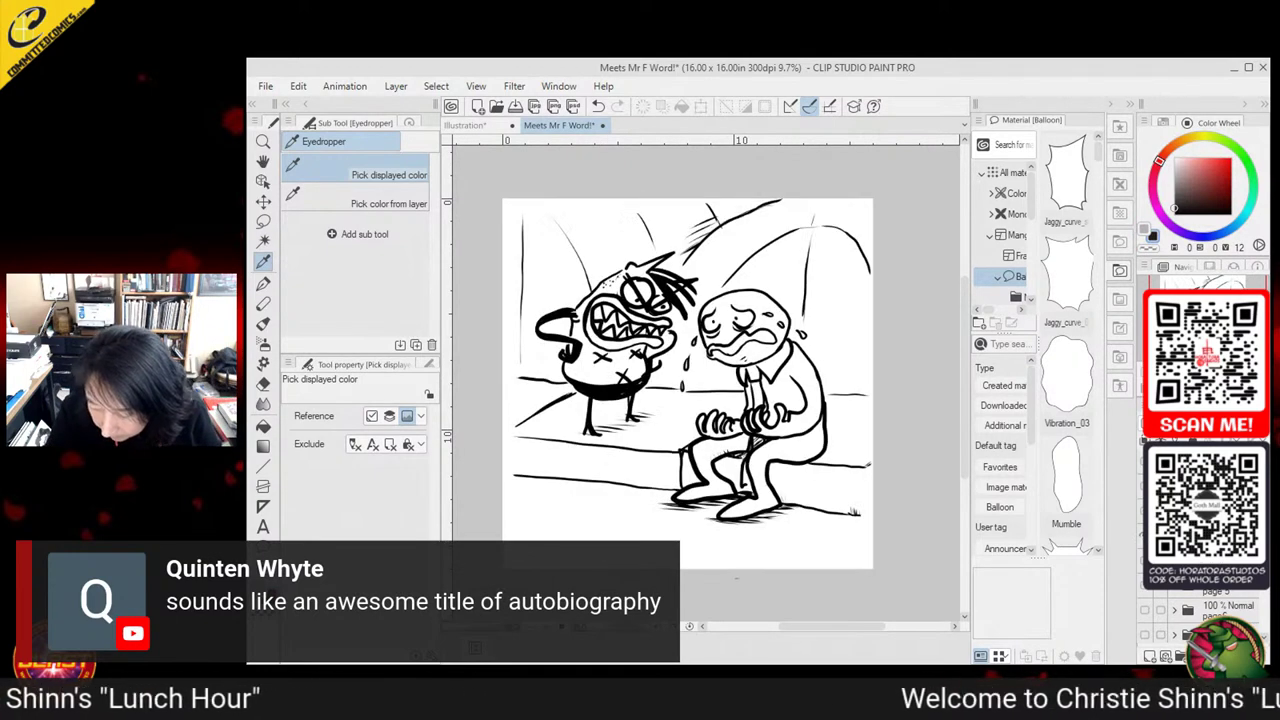
scroll(1200, 610, "up", 1)
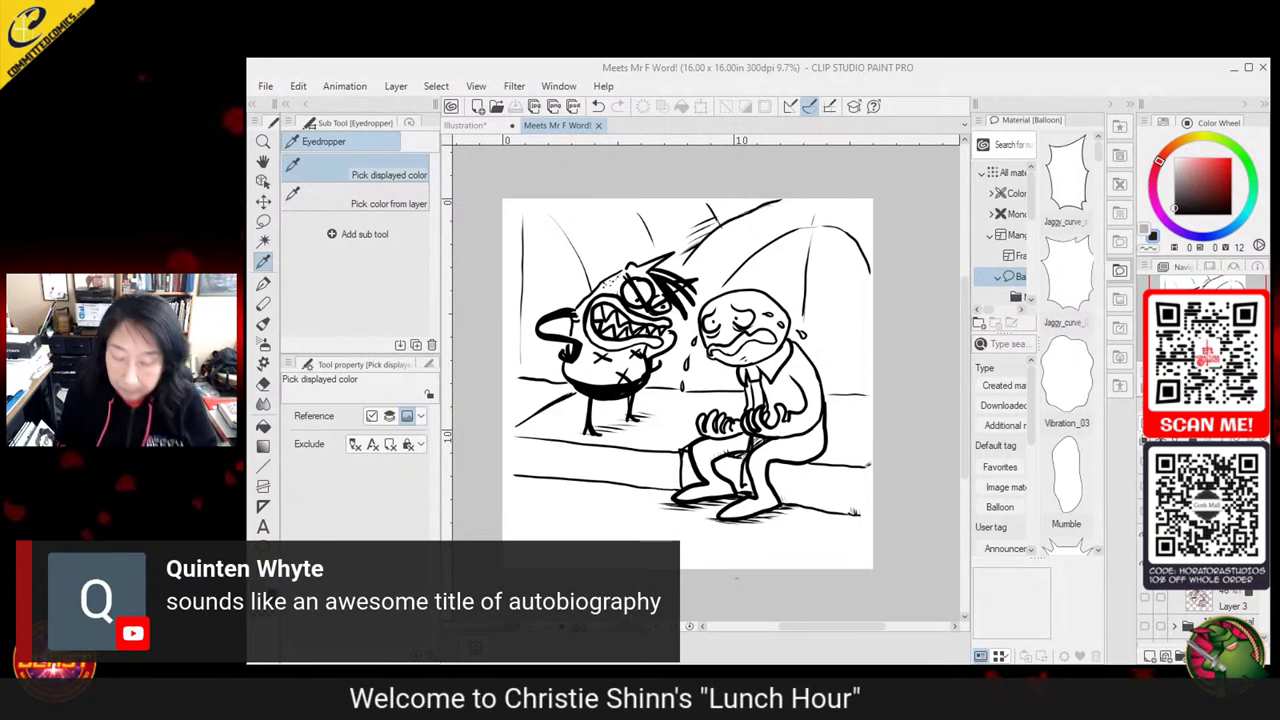
left_click(264, 220)
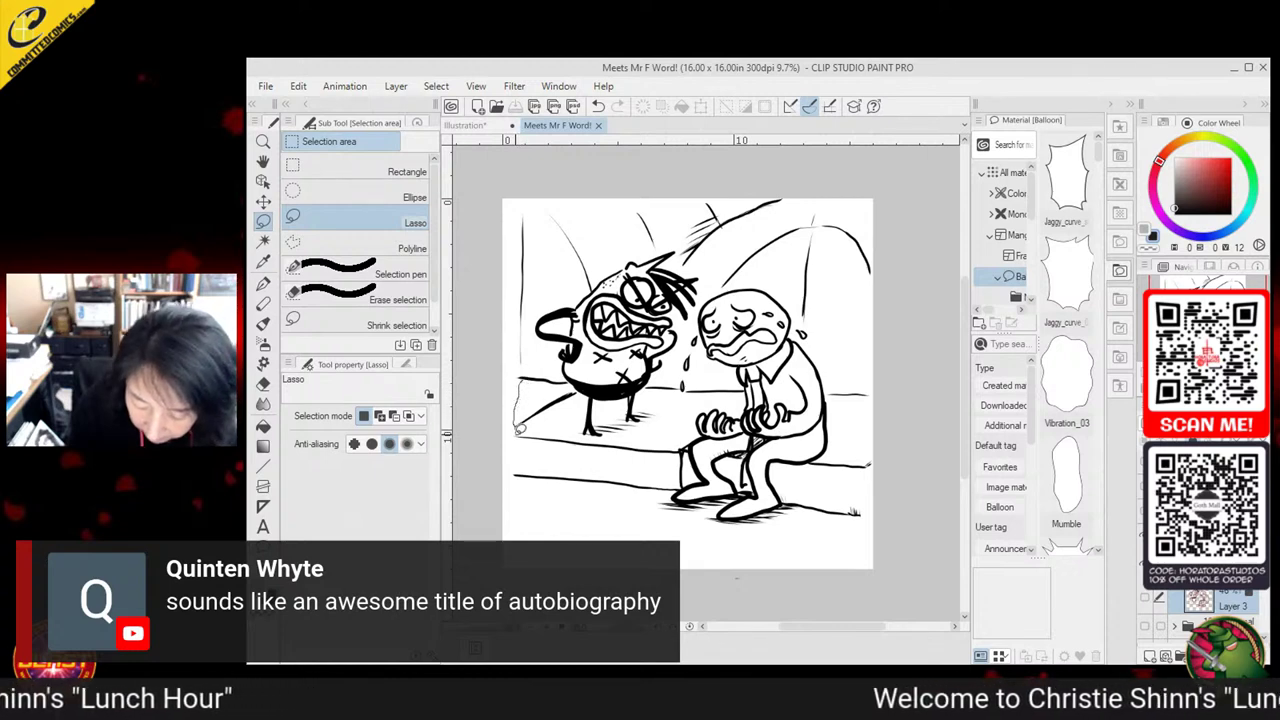
mouse_move(519, 428)
left_mouse_down()
mouse_move(530, 476)
mouse_move(866, 512)
mouse_move(872, 398)
mouse_move(517, 381)
left_mouse_up()
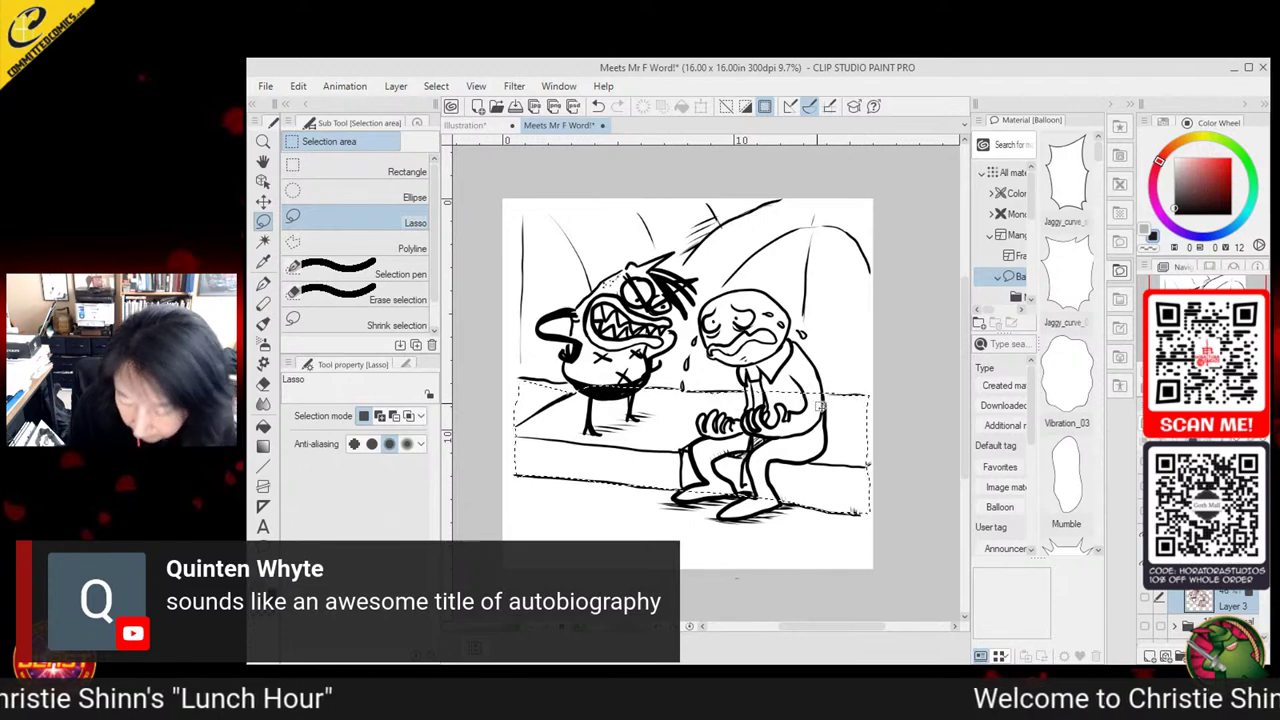
left_click(263, 425)
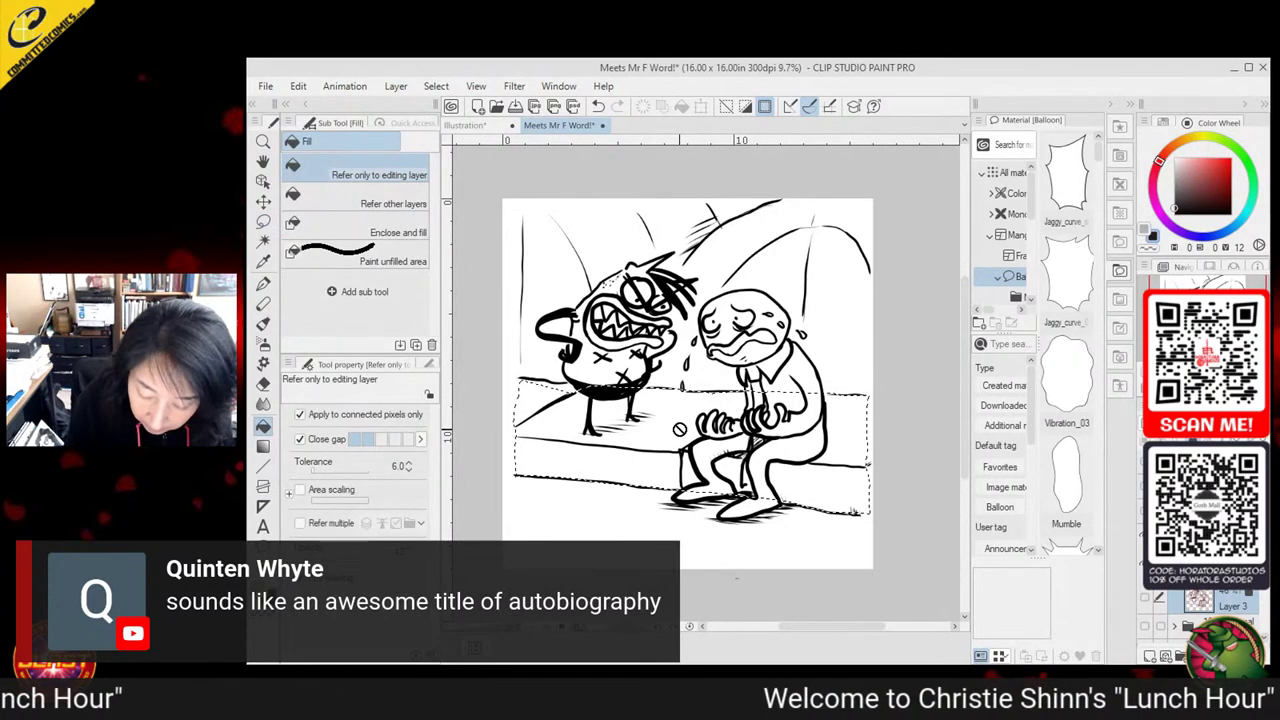
key("m")
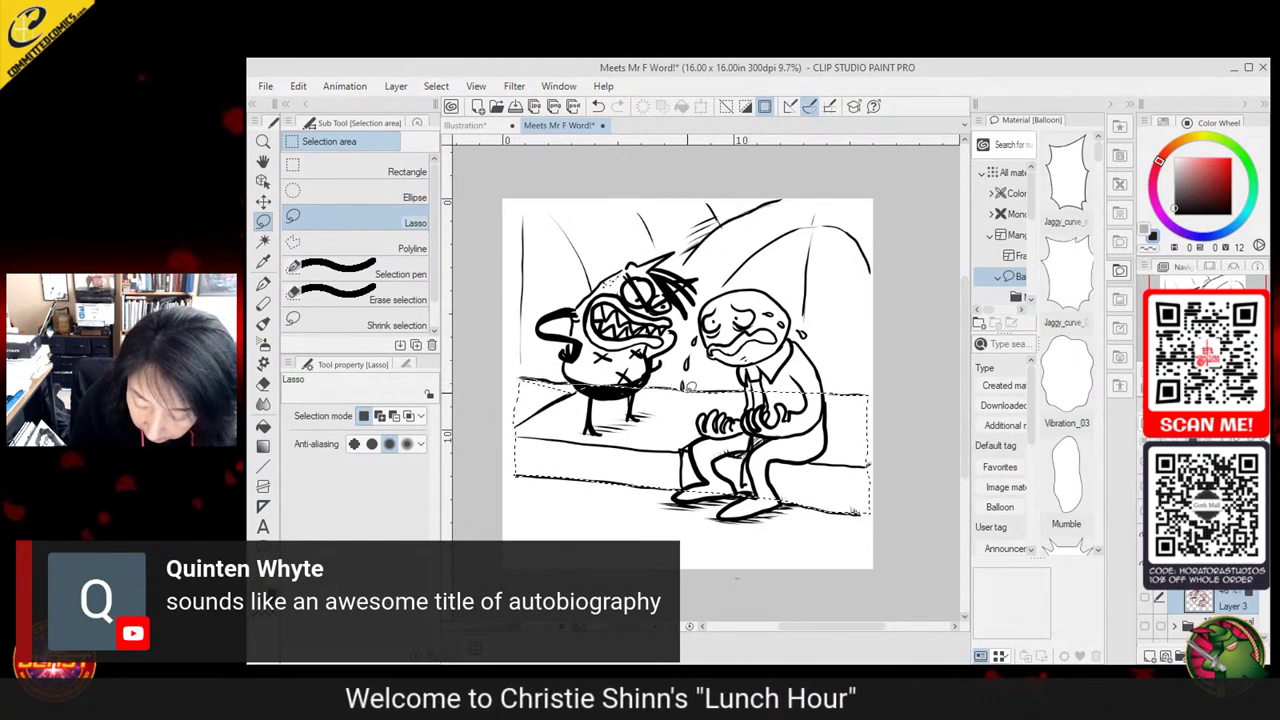
mouse_move(523, 386)
left_mouse_down()
mouse_move(557, 398)
mouse_move(597, 380)
mouse_move(550, 412)
left_mouse_up()
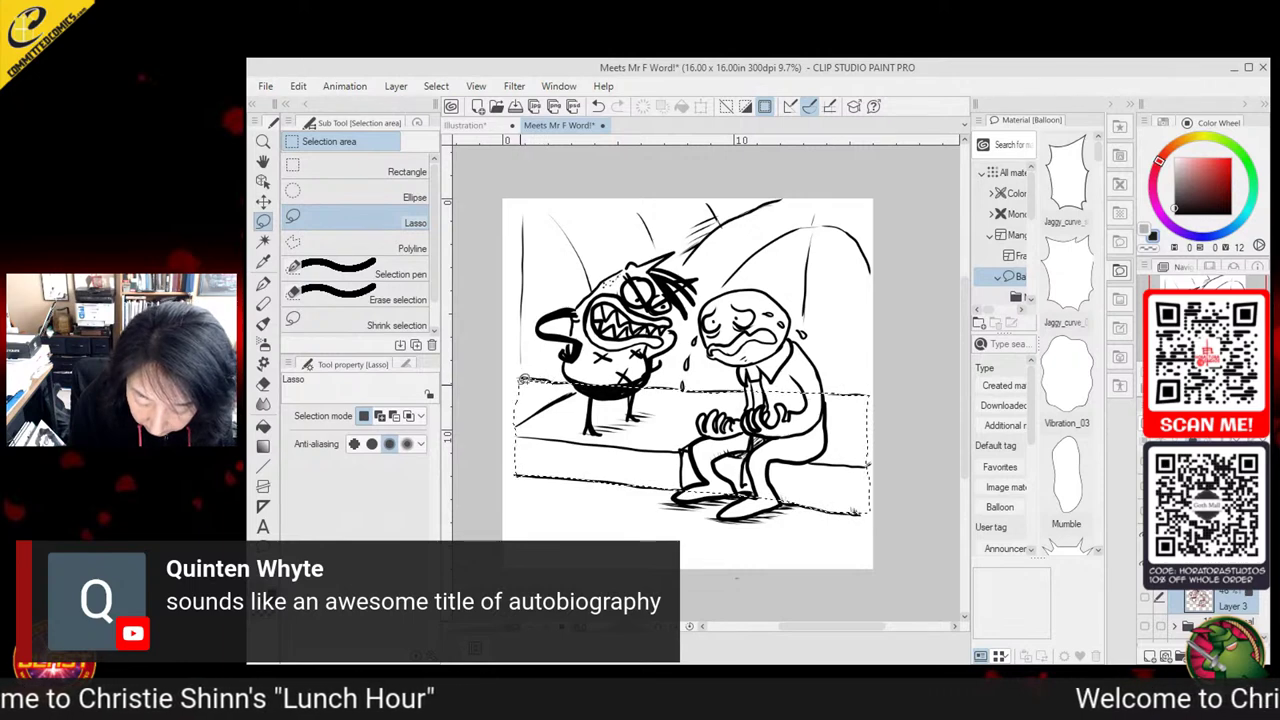
Fill the selected sidewalk and curb with flat mid grey on a new layer, and clear the selection
key("g")
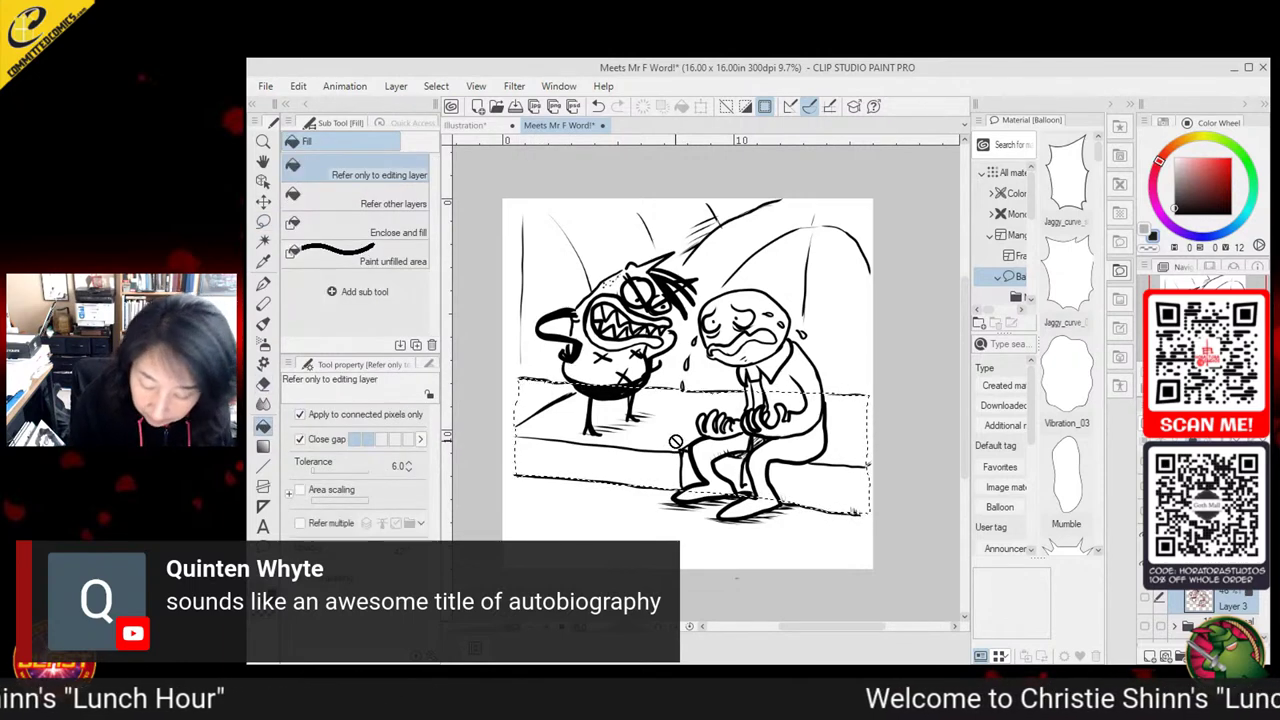
left_click(1149, 656)
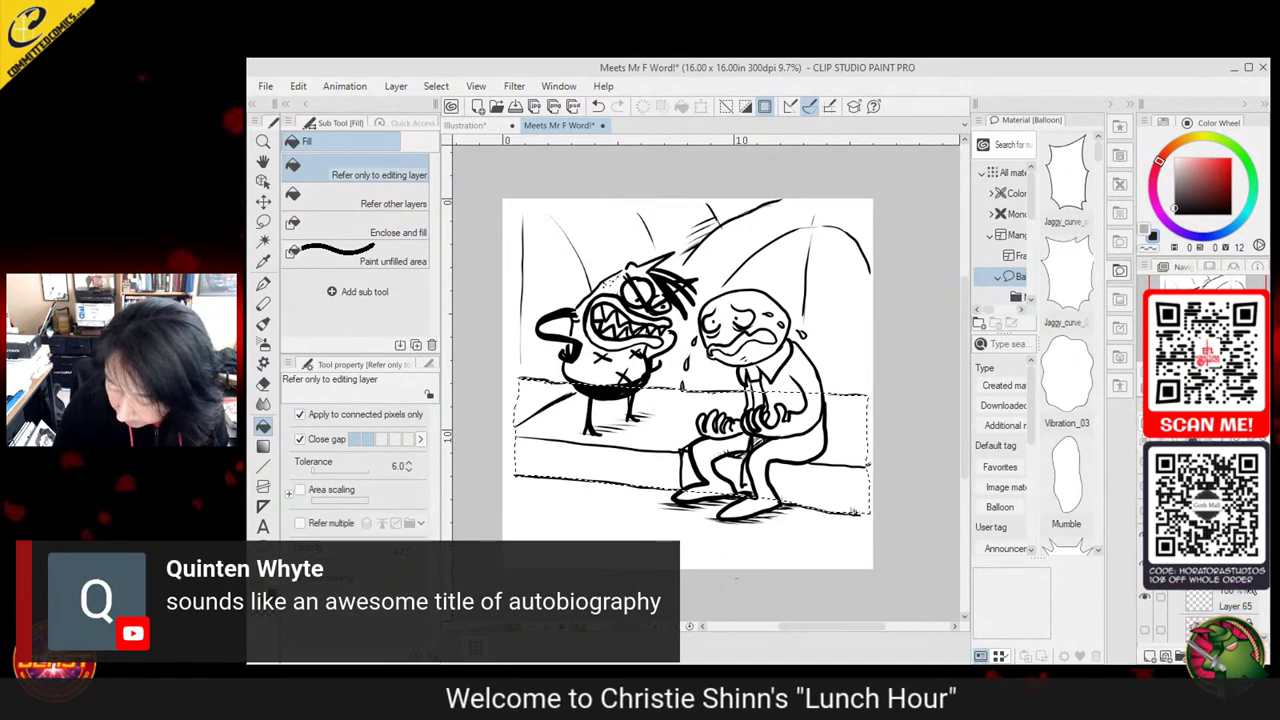
left_click(1216, 590)
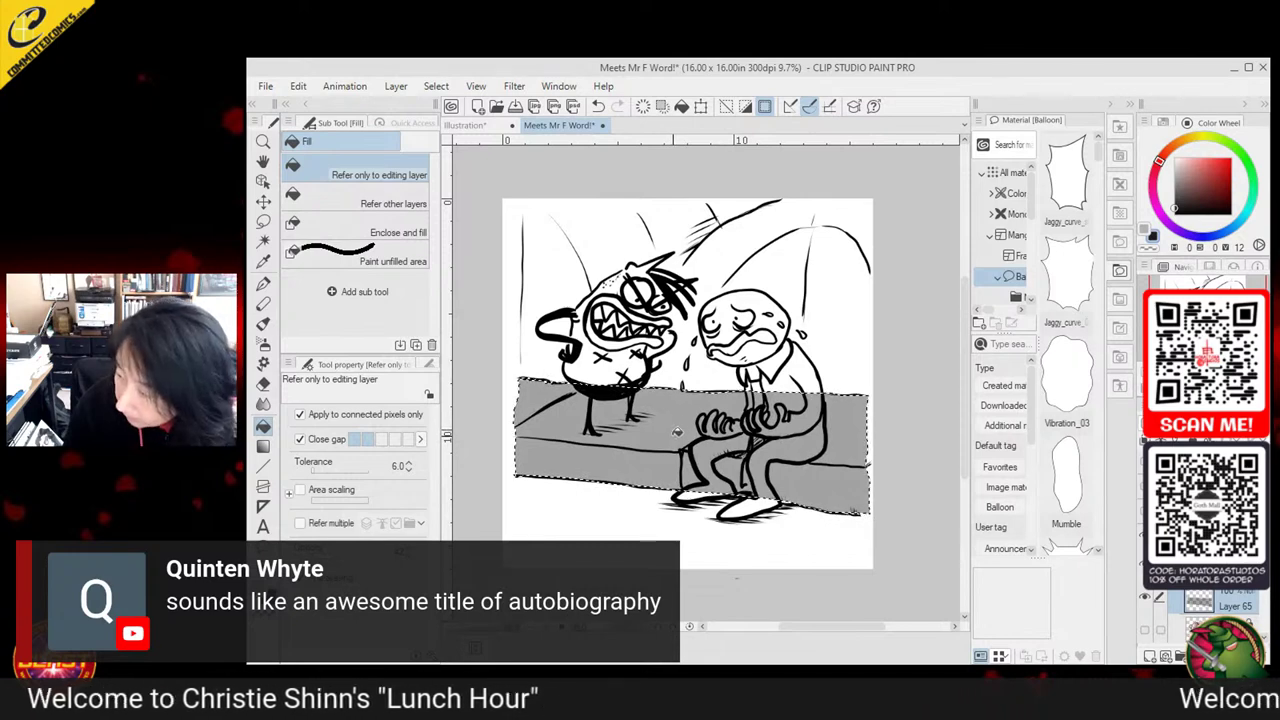
key("m")
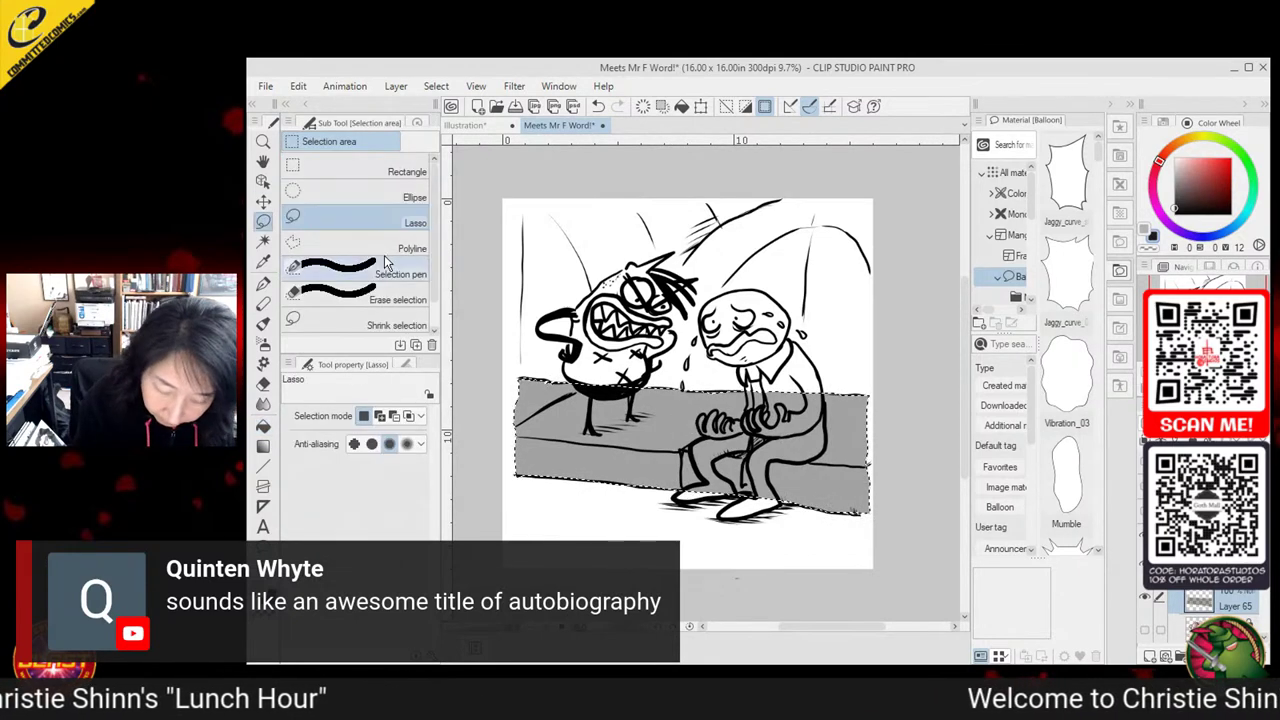
key("ctrl+d")
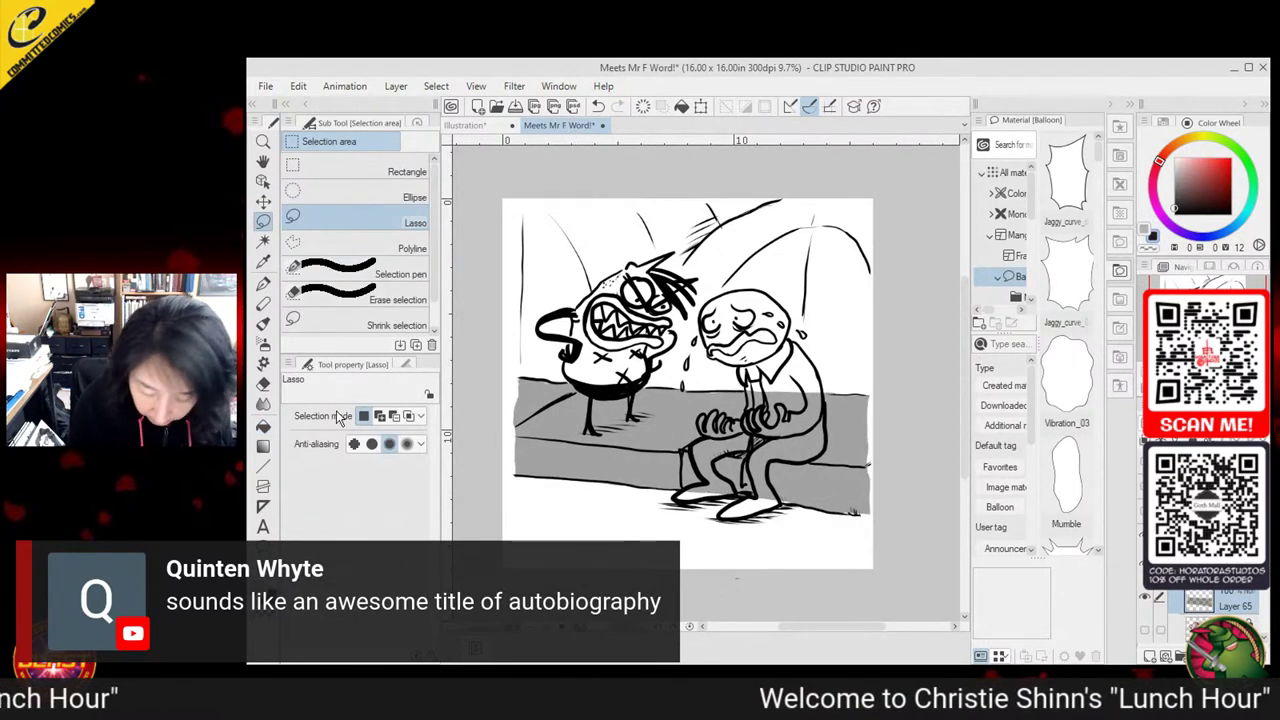
Add a new layer for the road and lasso the blank area below the curb
left_click(266, 283)
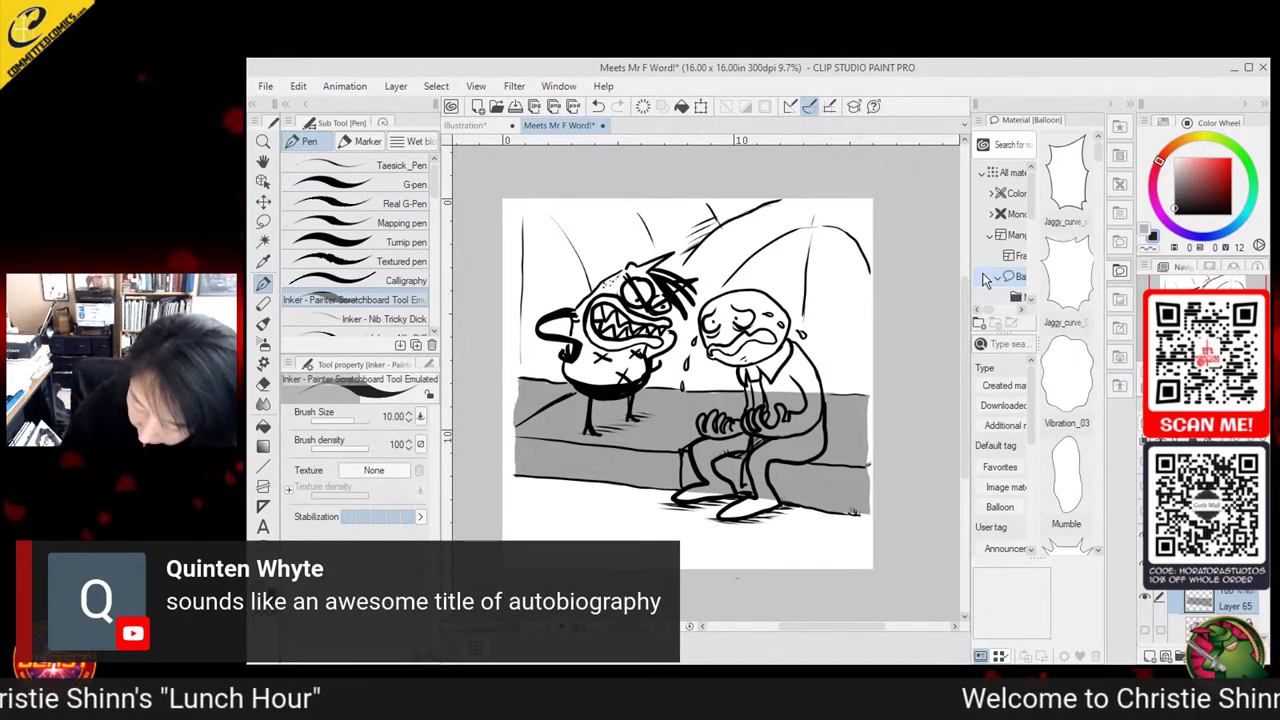
key("m")
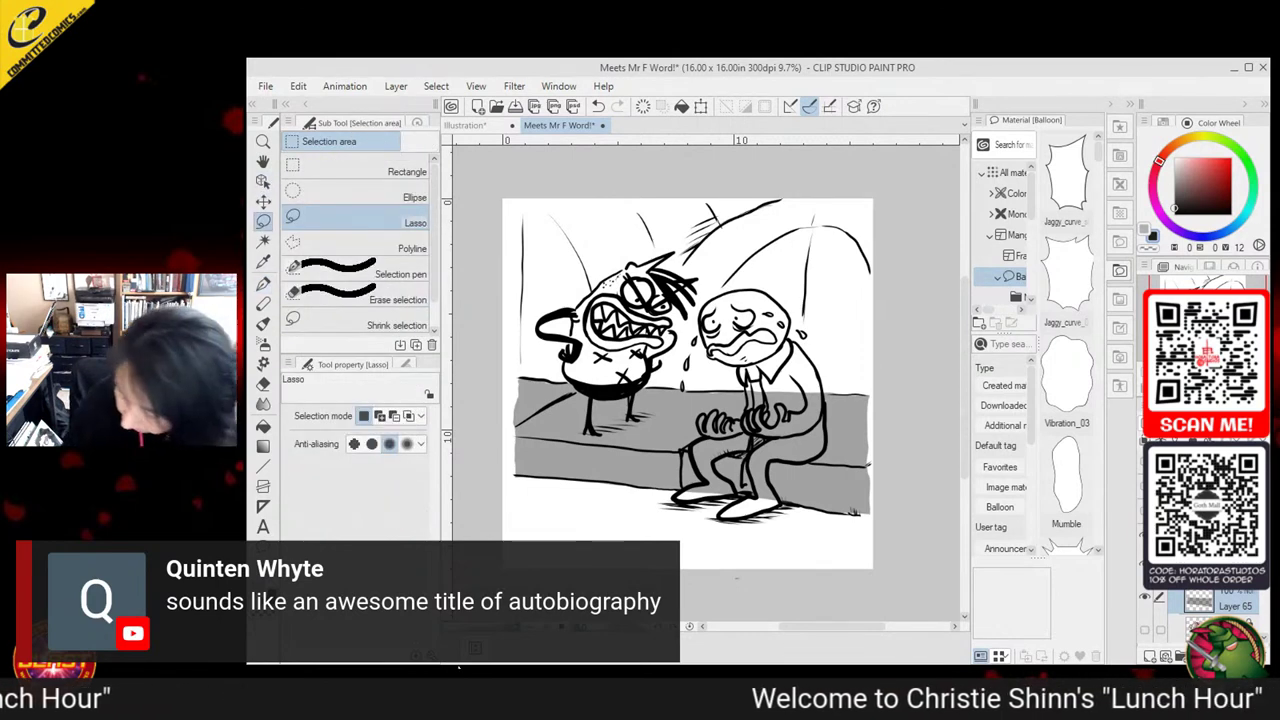
left_click(1151, 656)
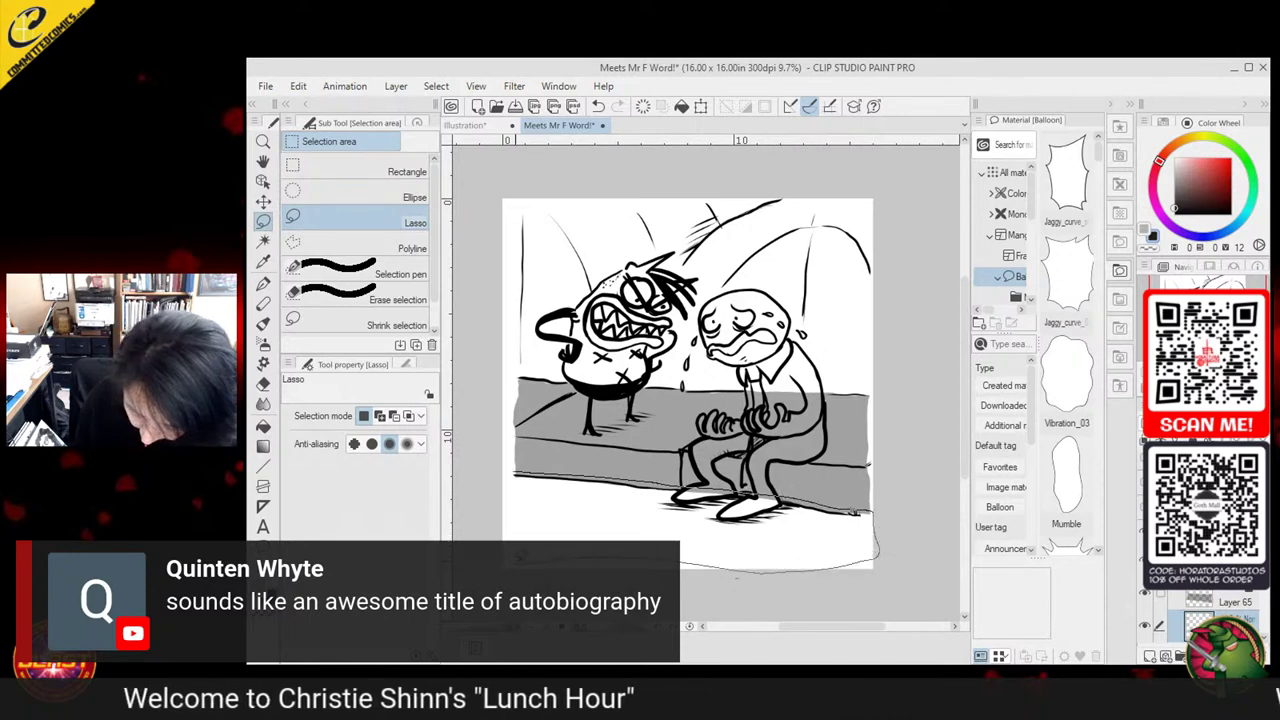
left_click_drag(520, 556, 513, 478)
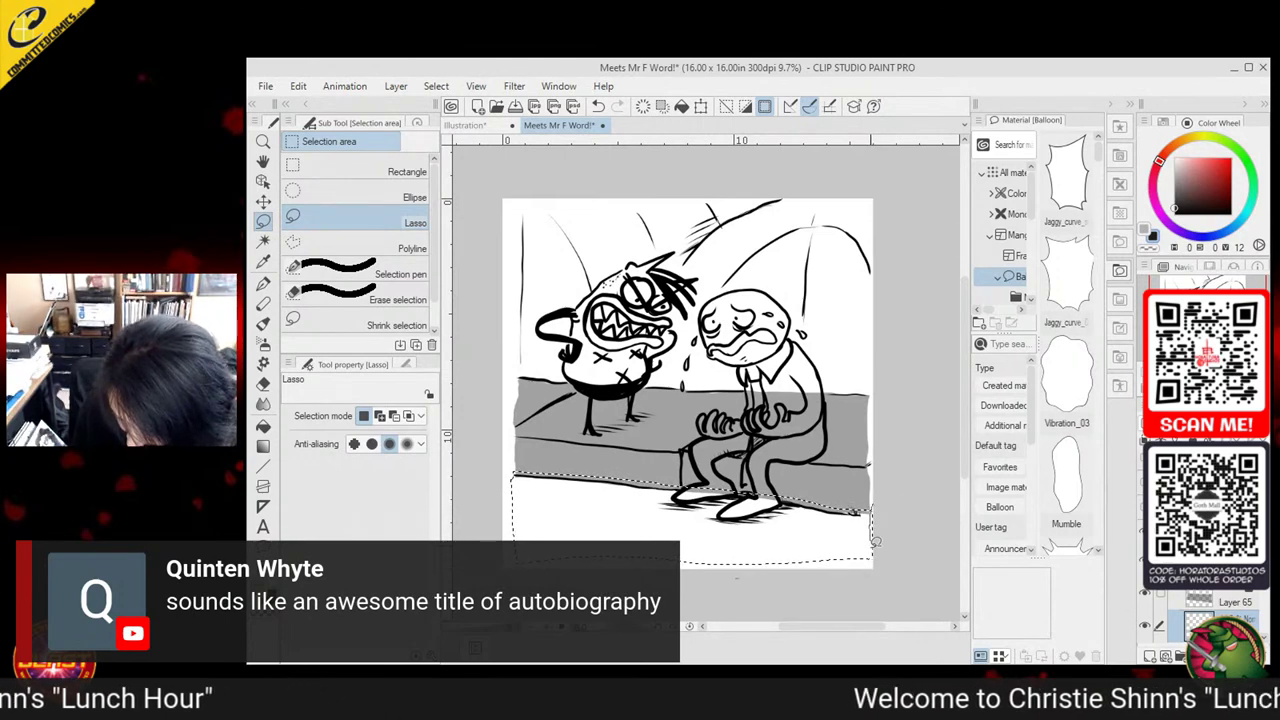
Try to paint the selected road area with dark strokes of the size 20 Pointillism brush
left_click(264, 326)
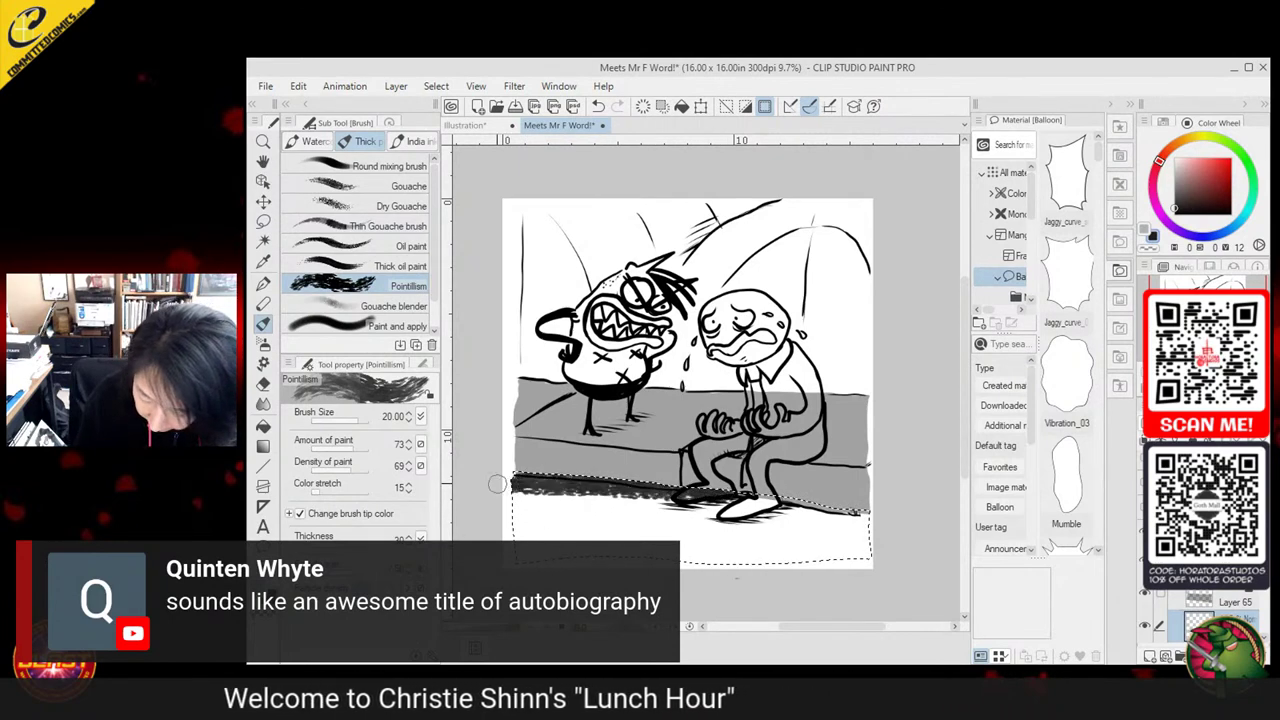
mouse_move(907, 526)
left_mouse_down()
mouse_move(586, 513)
mouse_move(939, 546)
mouse_move(508, 550)
left_mouse_up()
key("ctrl+z")
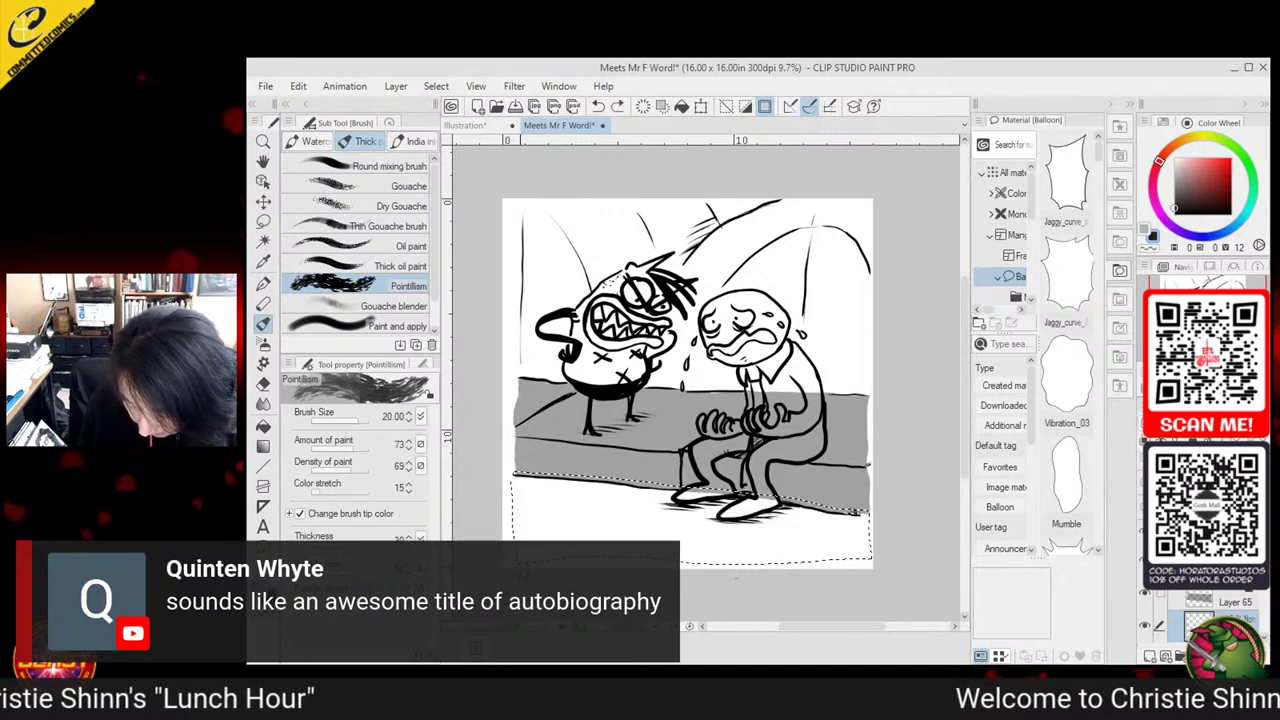
mouse_move(512, 482)
left_mouse_down()
mouse_move(860, 525)
mouse_move(522, 486)
left_mouse_up()
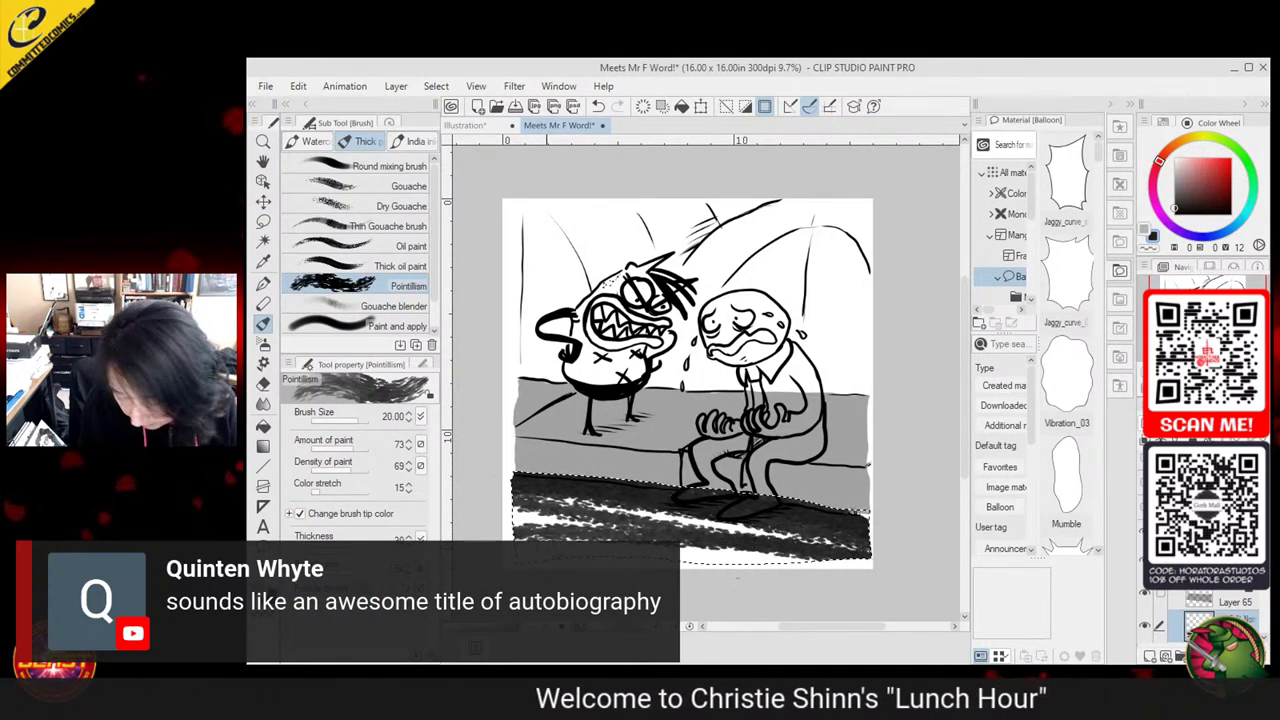
key("m")
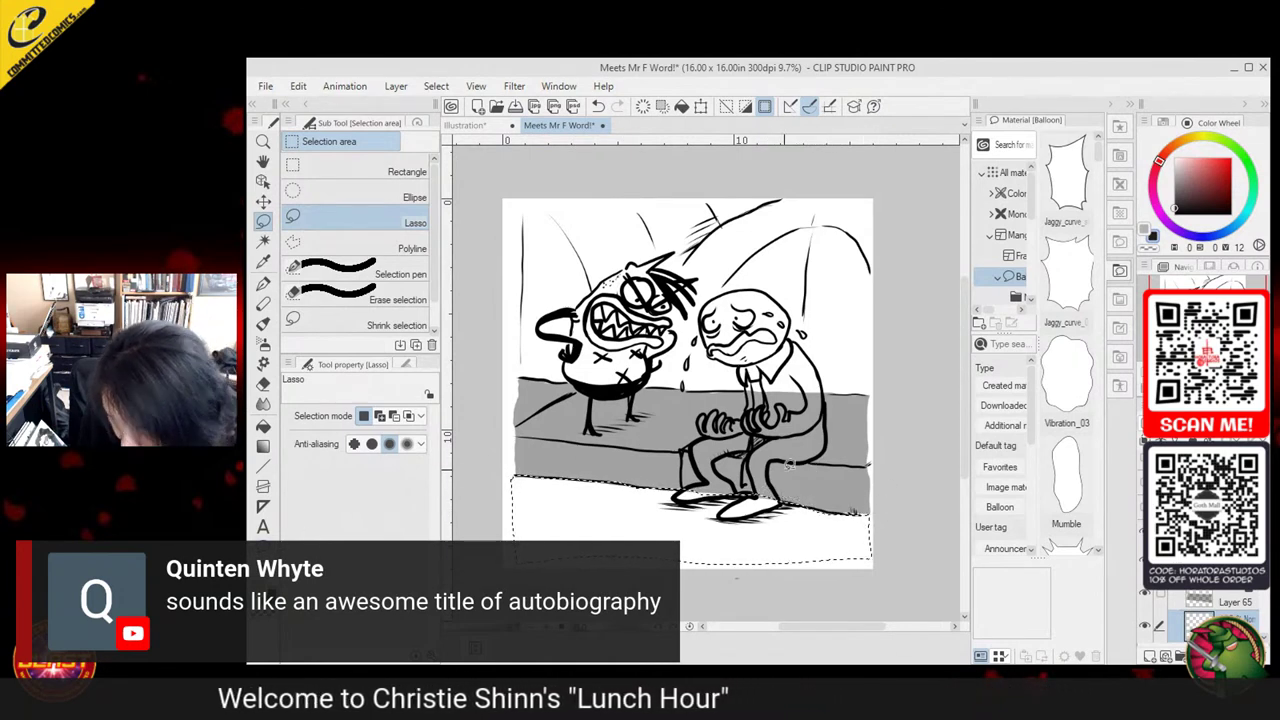
Paint the selected road area solidly in textured dark grey with the size 20 Pointillism brush, and clear the selection
left_click(263, 323)
mouse_move(543, 486)
left_mouse_down()
mouse_move(924, 532)
mouse_move(482, 481)
mouse_move(909, 540)
mouse_move(621, 480)
mouse_move(931, 531)
mouse_move(537, 507)
mouse_move(928, 570)
mouse_move(915, 594)
mouse_move(555, 528)
mouse_move(690, 529)
mouse_move(612, 497)
mouse_move(792, 541)
left_mouse_up()
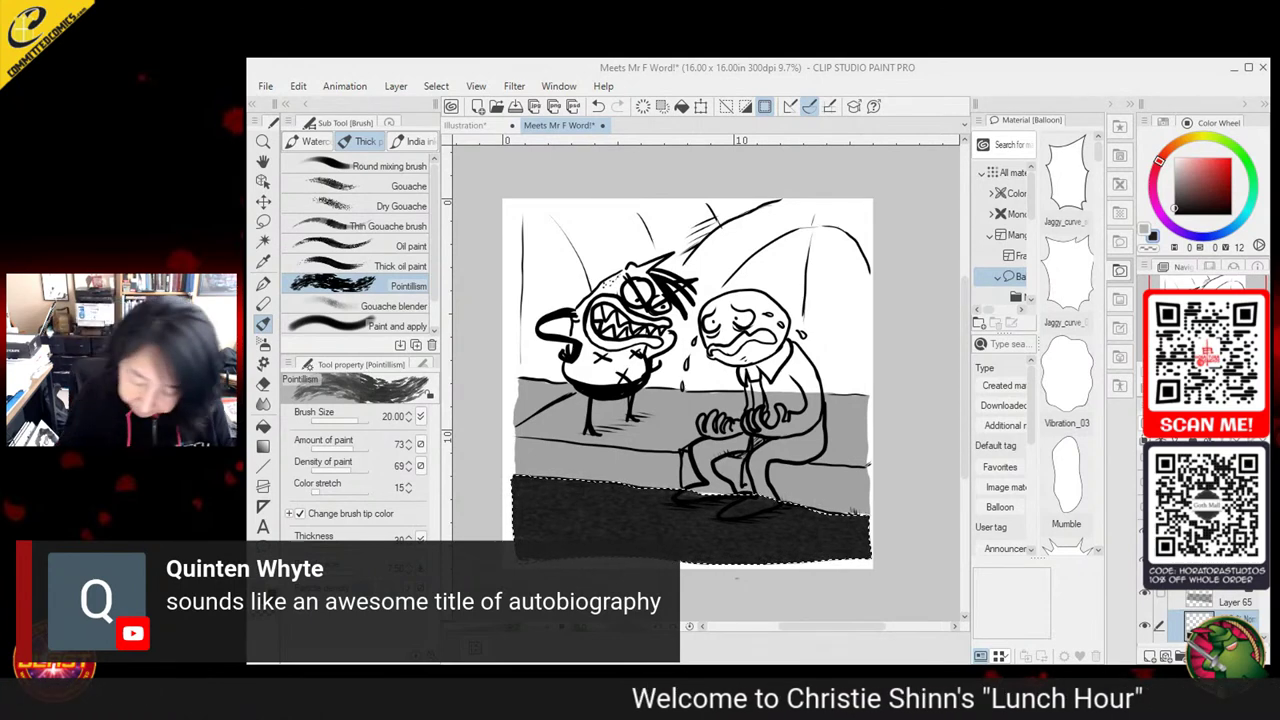
key("m")
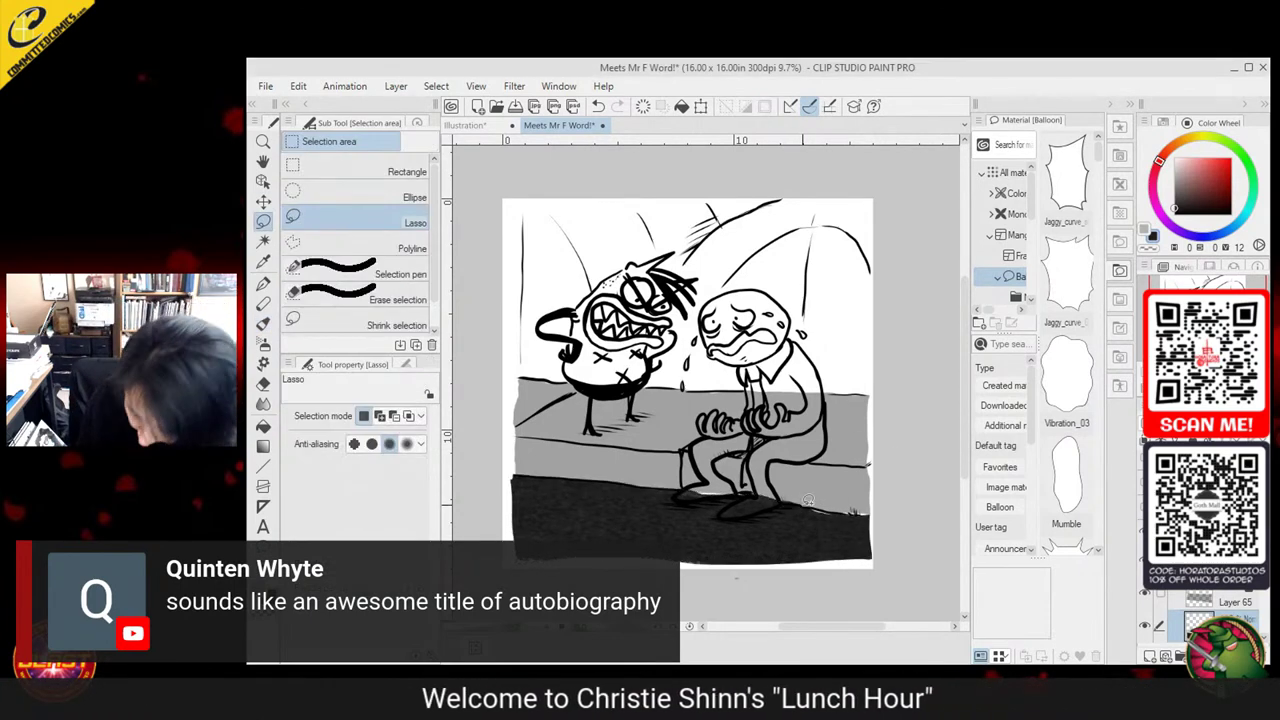
key("ctrl+d")
Lasso the road's right end along the curb, touch it up with the Pointillism brush, and clear the selection
mouse_move(866, 508)
left_mouse_down()
mouse_move(900, 522)
mouse_move(858, 540)
left_mouse_up()
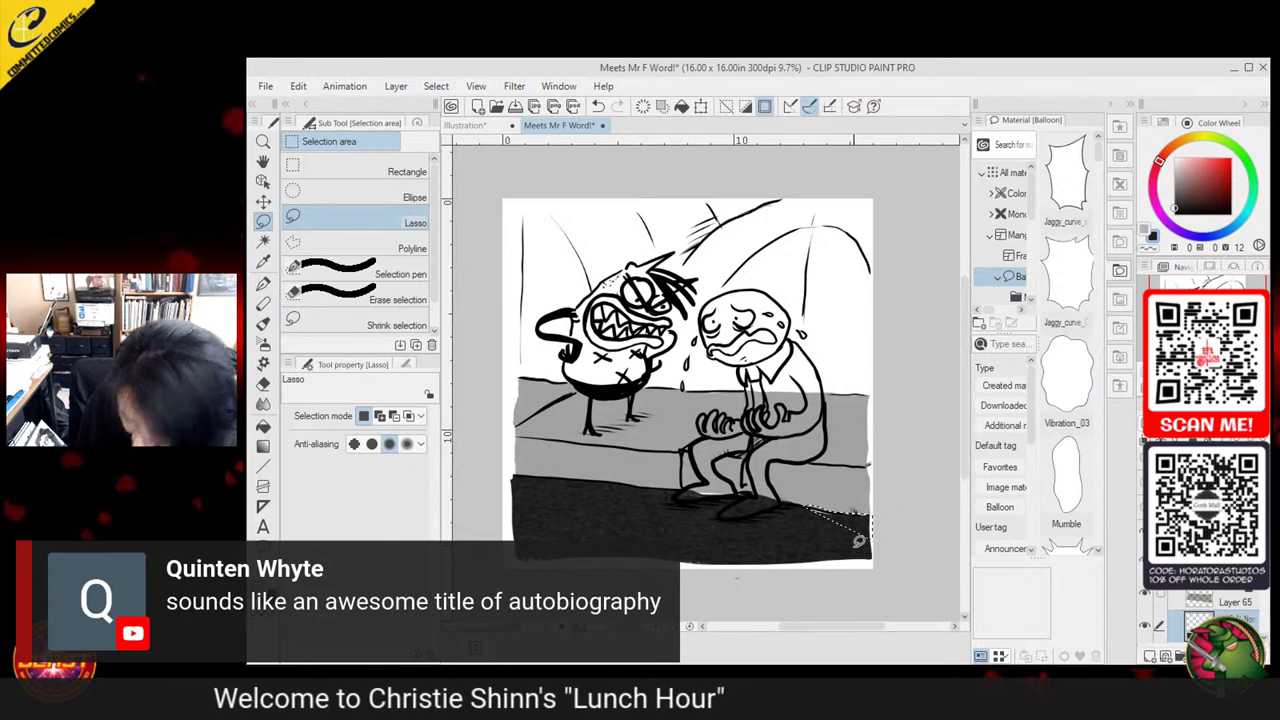
key("b")
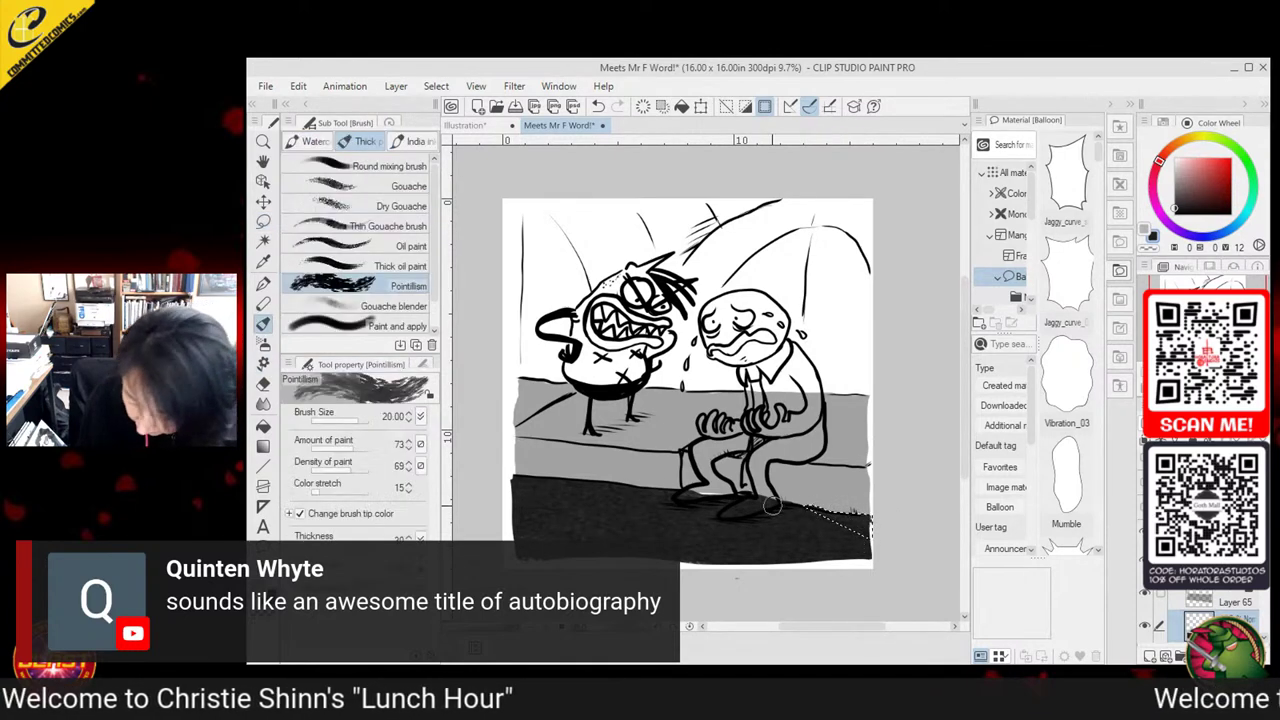
key("k")
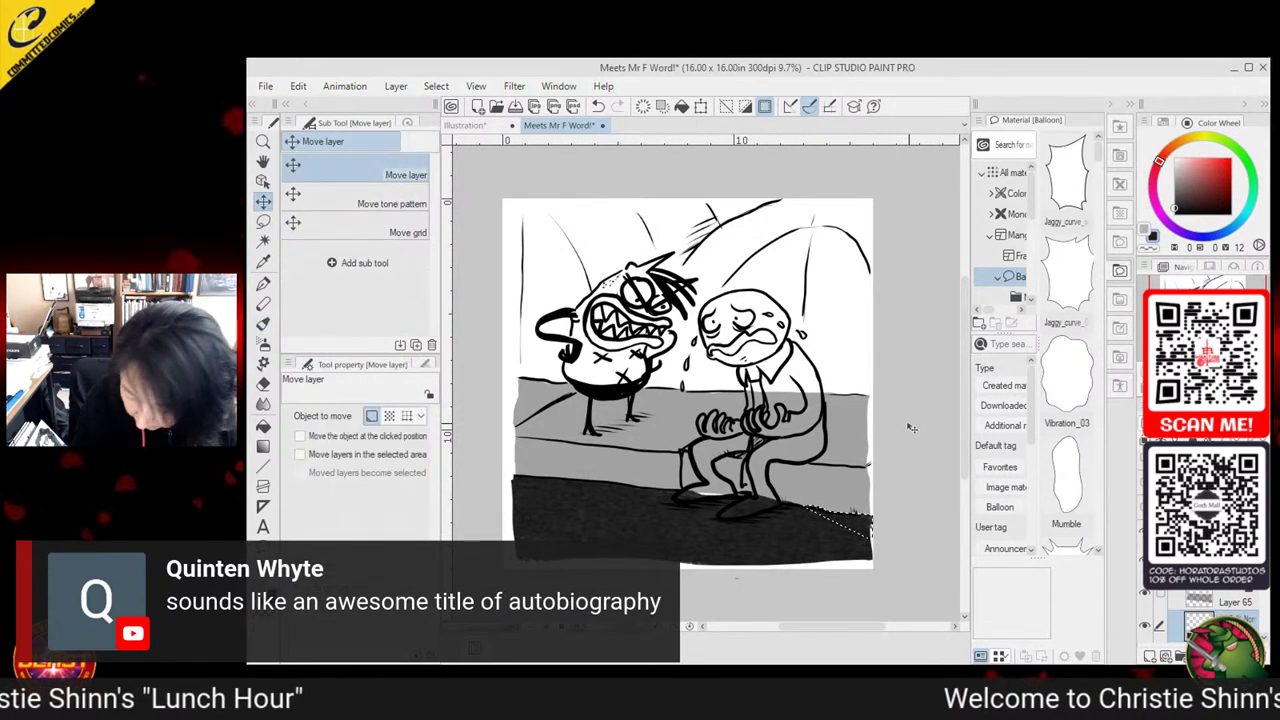
left_click(263, 221)
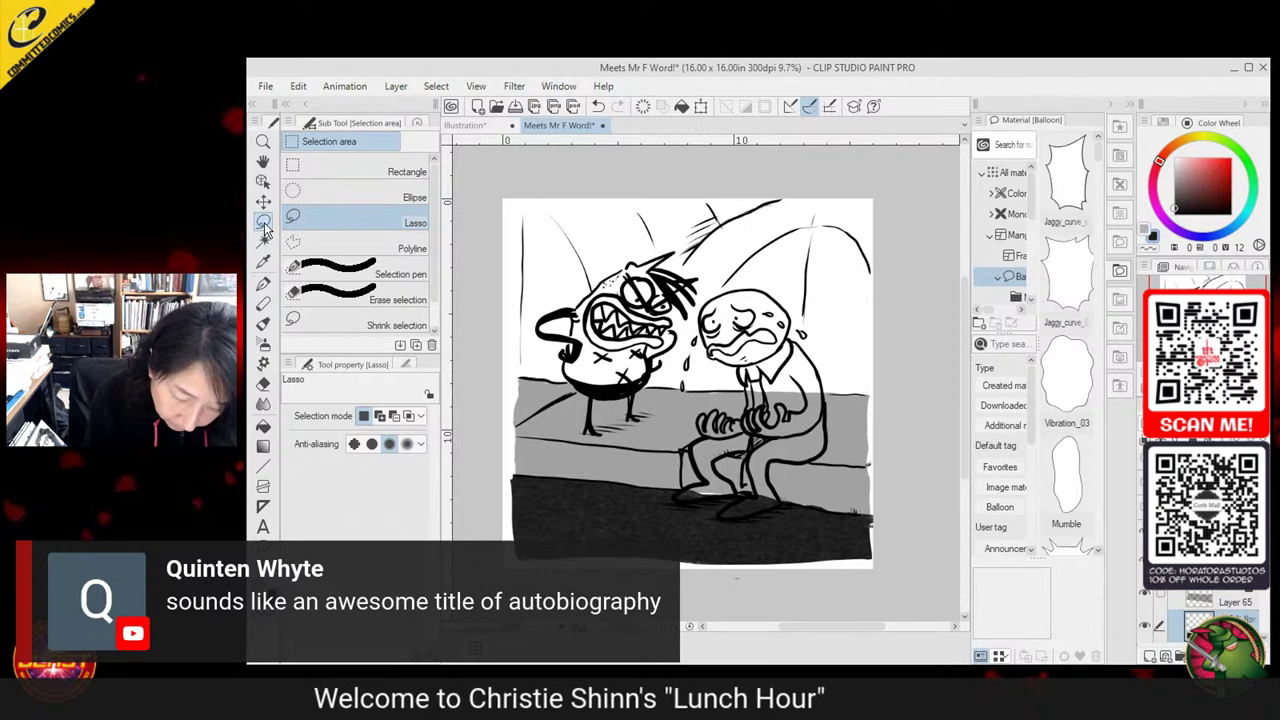
Shade the sidewalk and curb around the characters on a new layer with the Flat marker at size 17 in dark grey
left_click(263, 284)
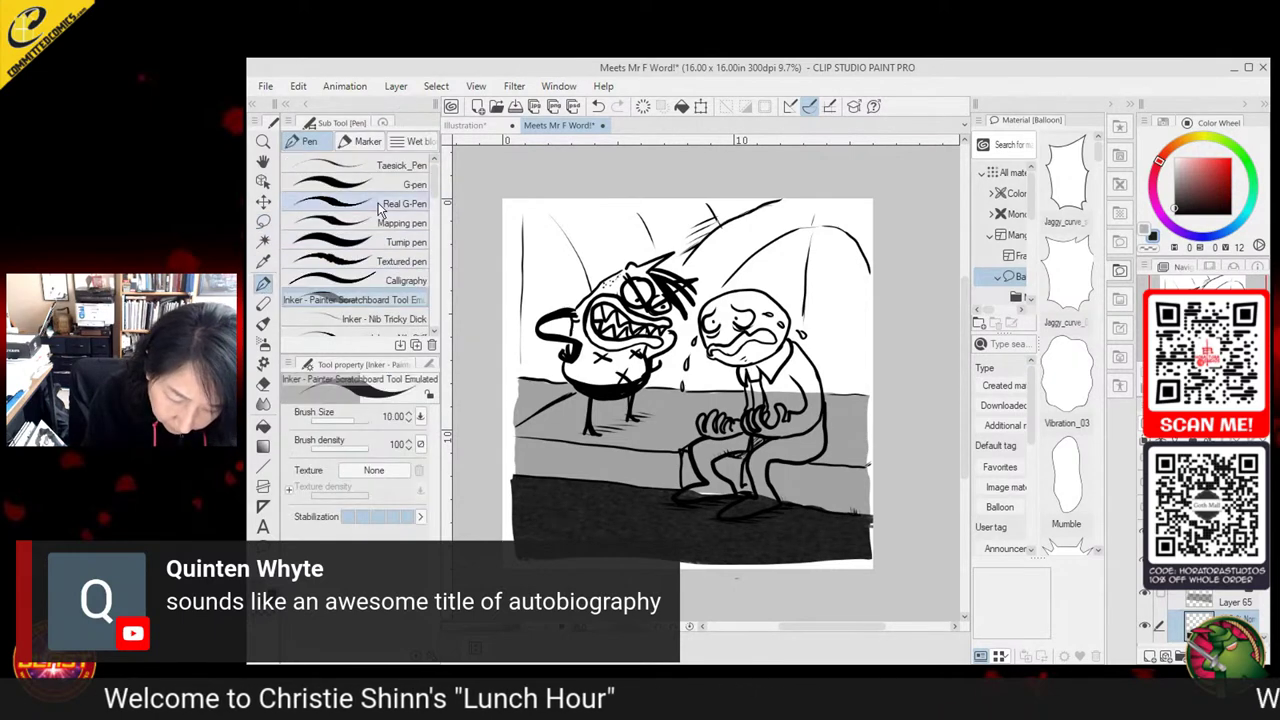
left_click(362, 141)
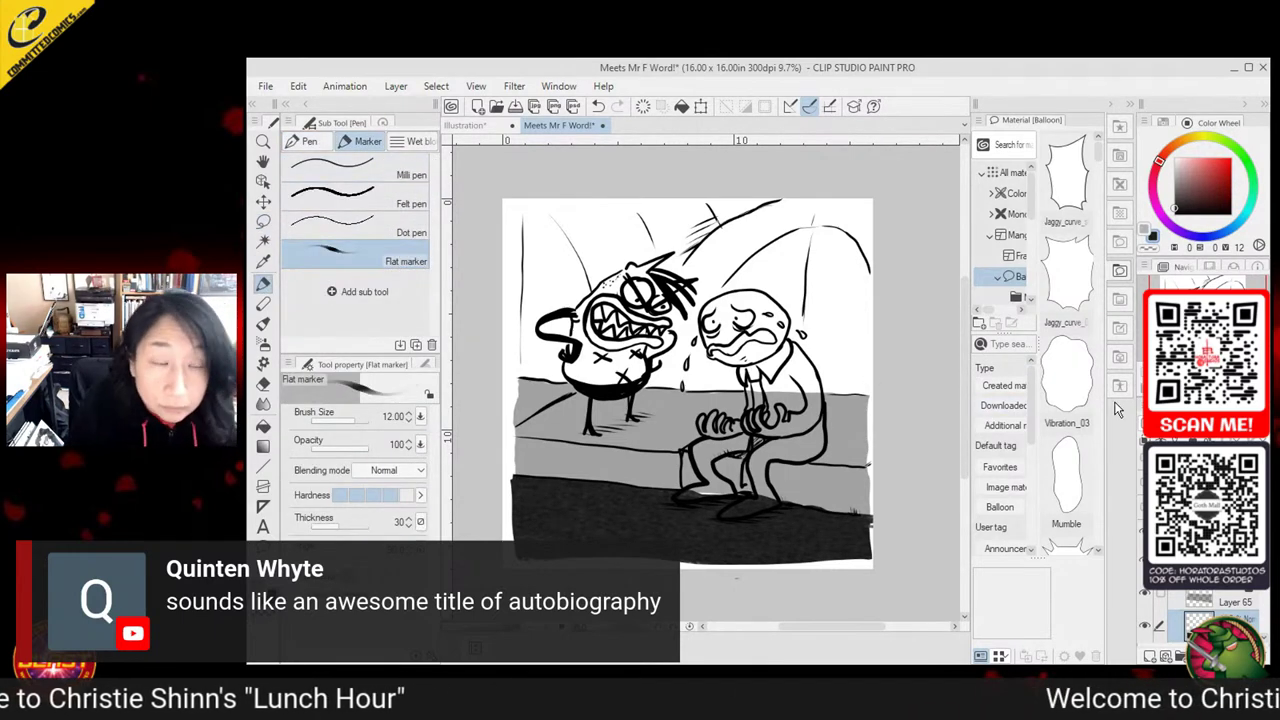
left_click(264, 262)
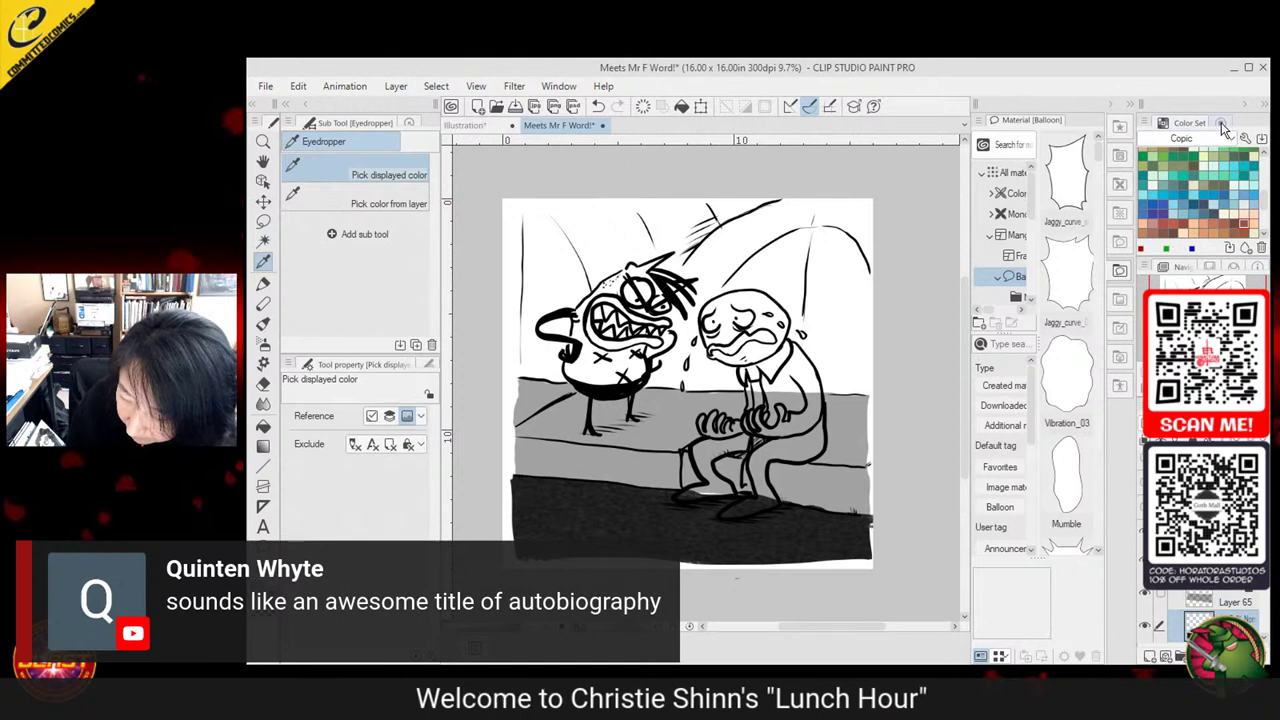
left_click(1220, 123)
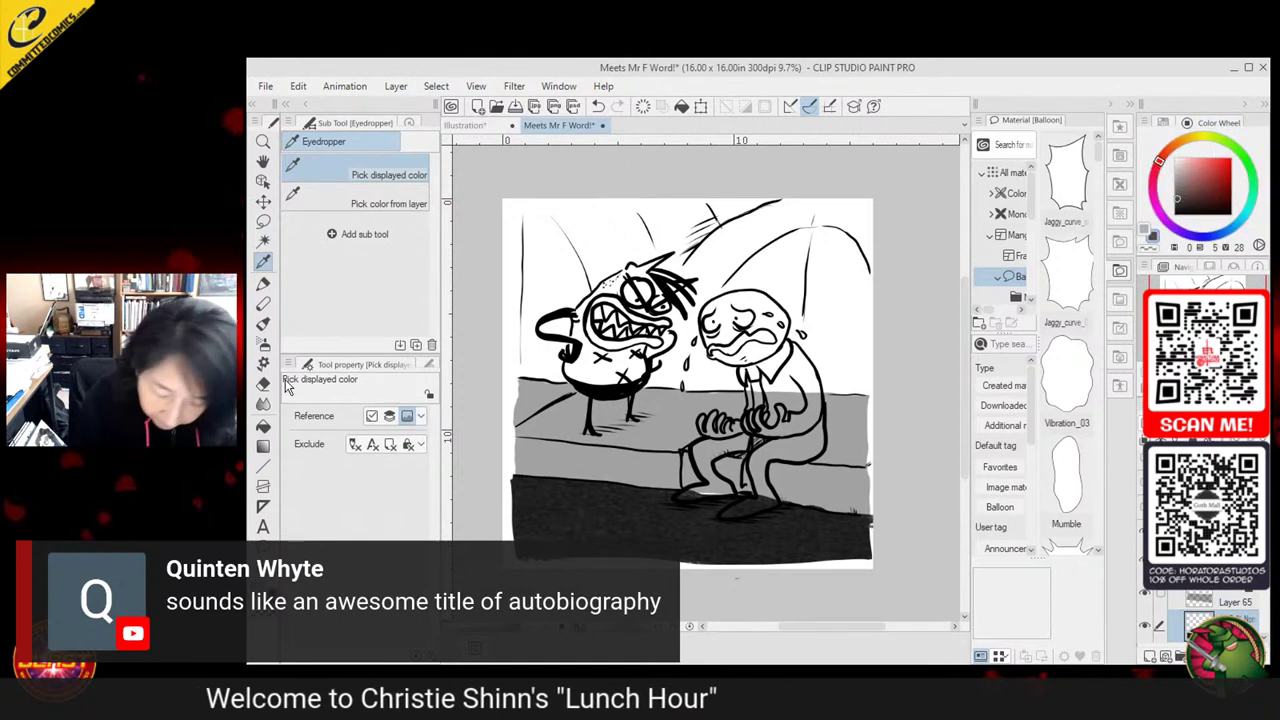
left_click(263, 285)
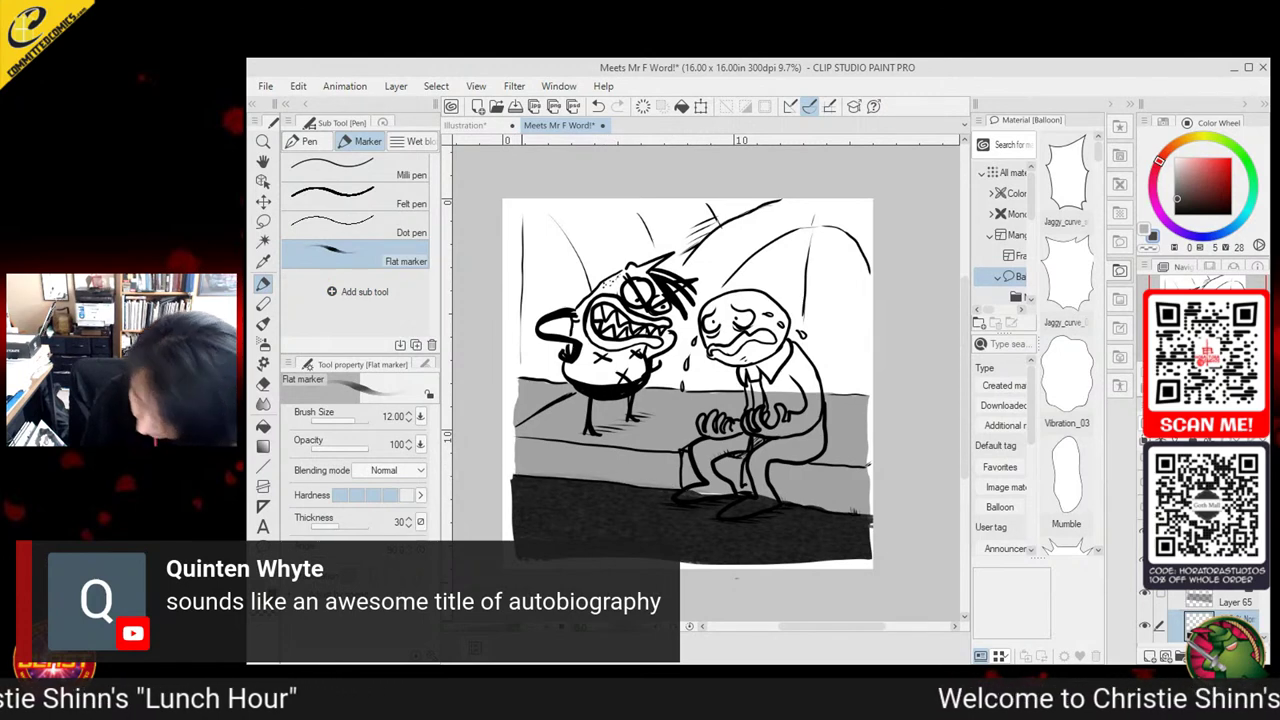
key("ctrl+shift+n")
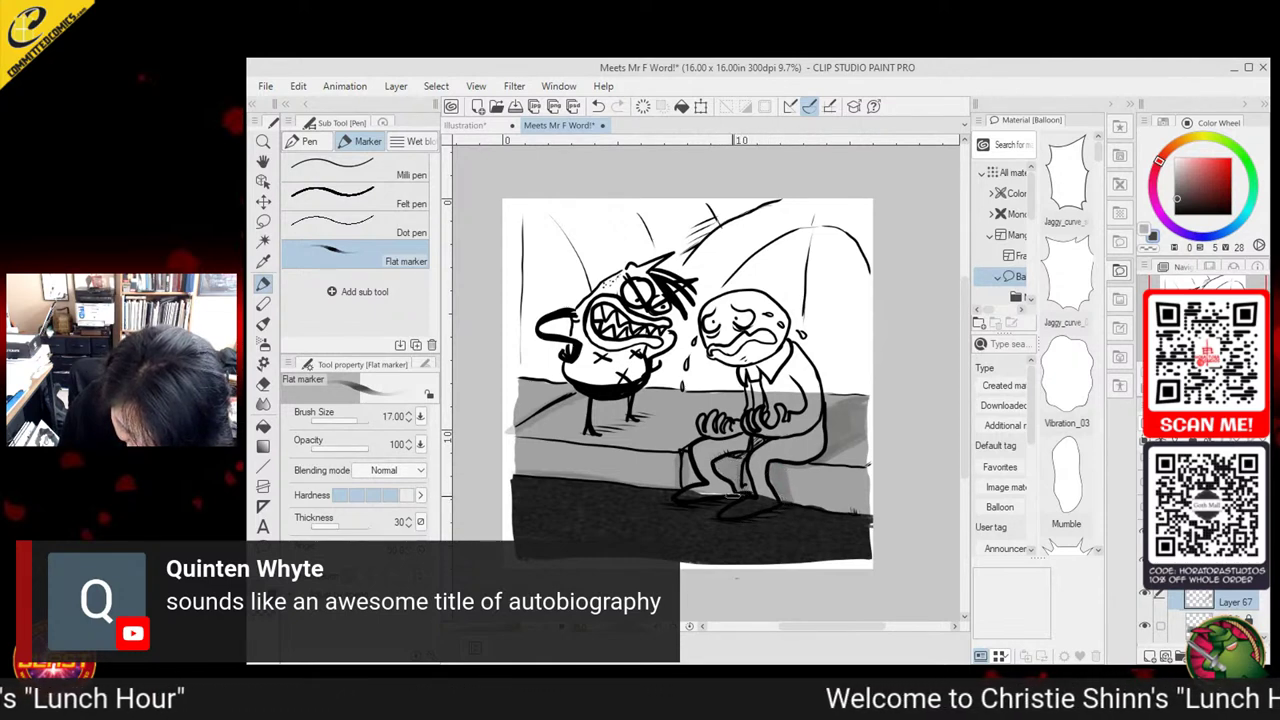
left_click(1176, 208)
left_click(1177, 213)
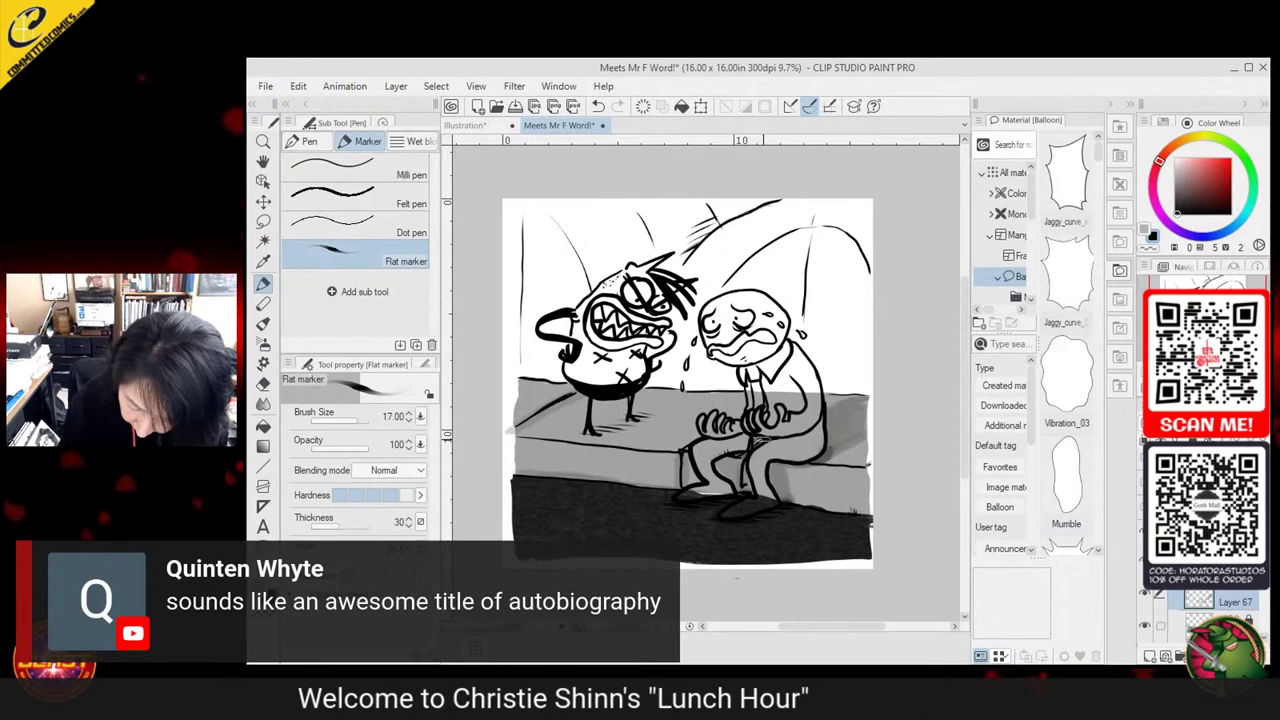
Switch the palette to the "Demon Bitch" colour set, choose its bright blue, and add a new layer
left_click(1220, 124)
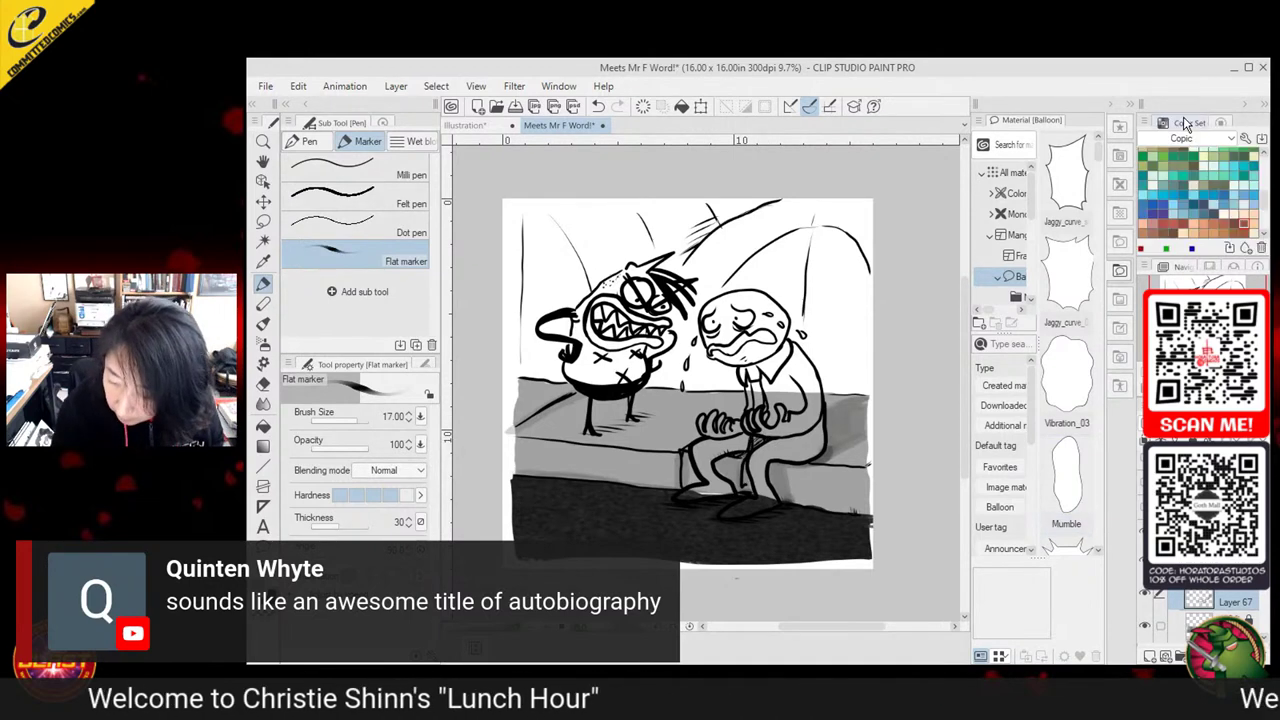
left_click(1220, 137)
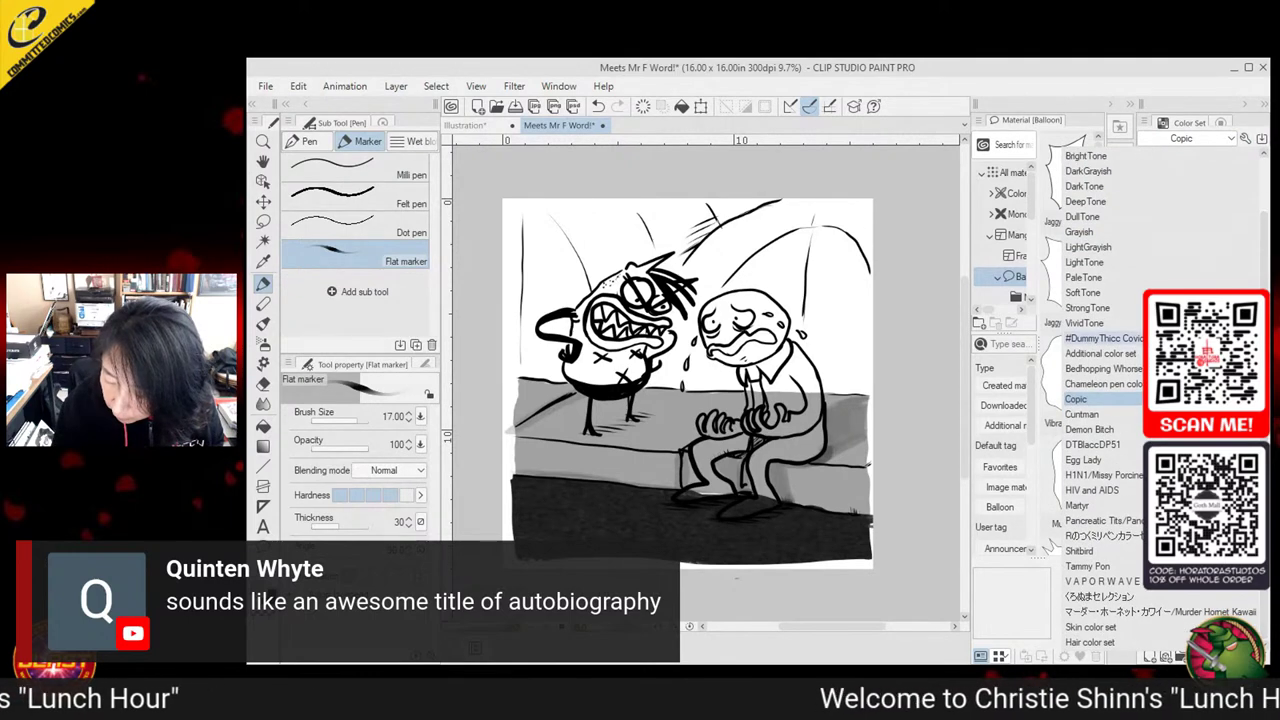
left_click(1090, 434)
left_click(1152, 152)
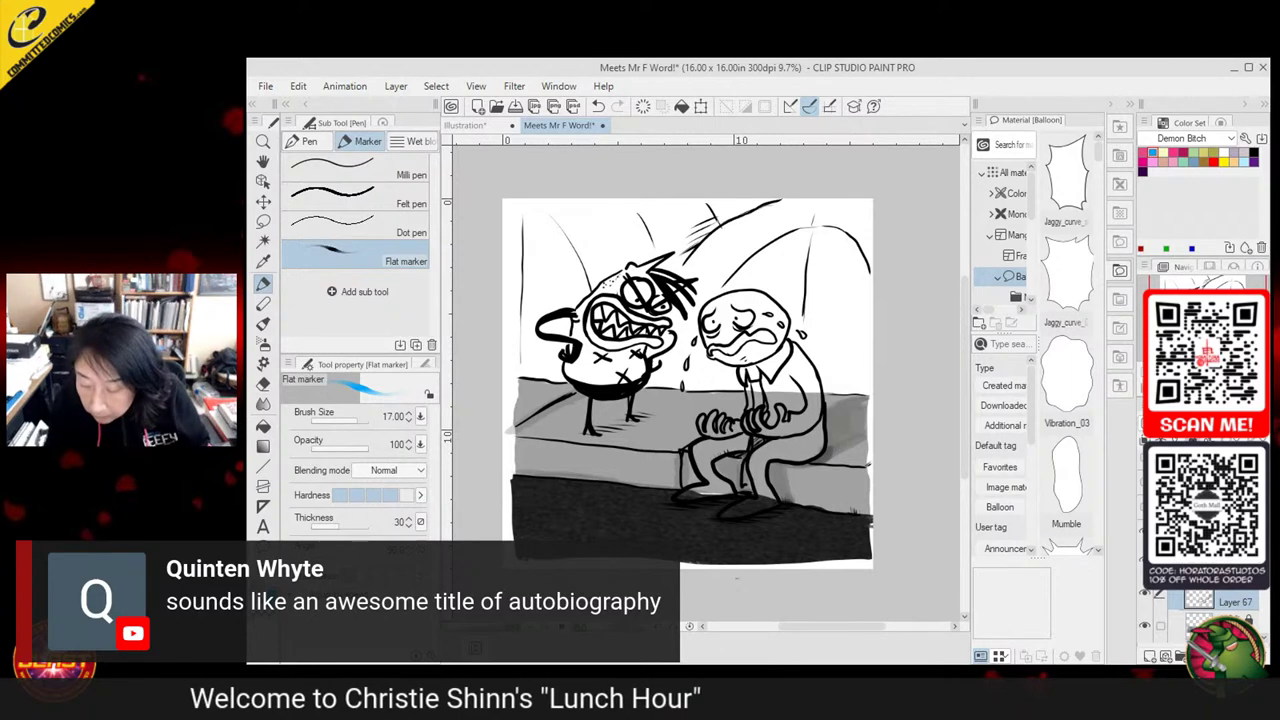
left_click(1149, 656)
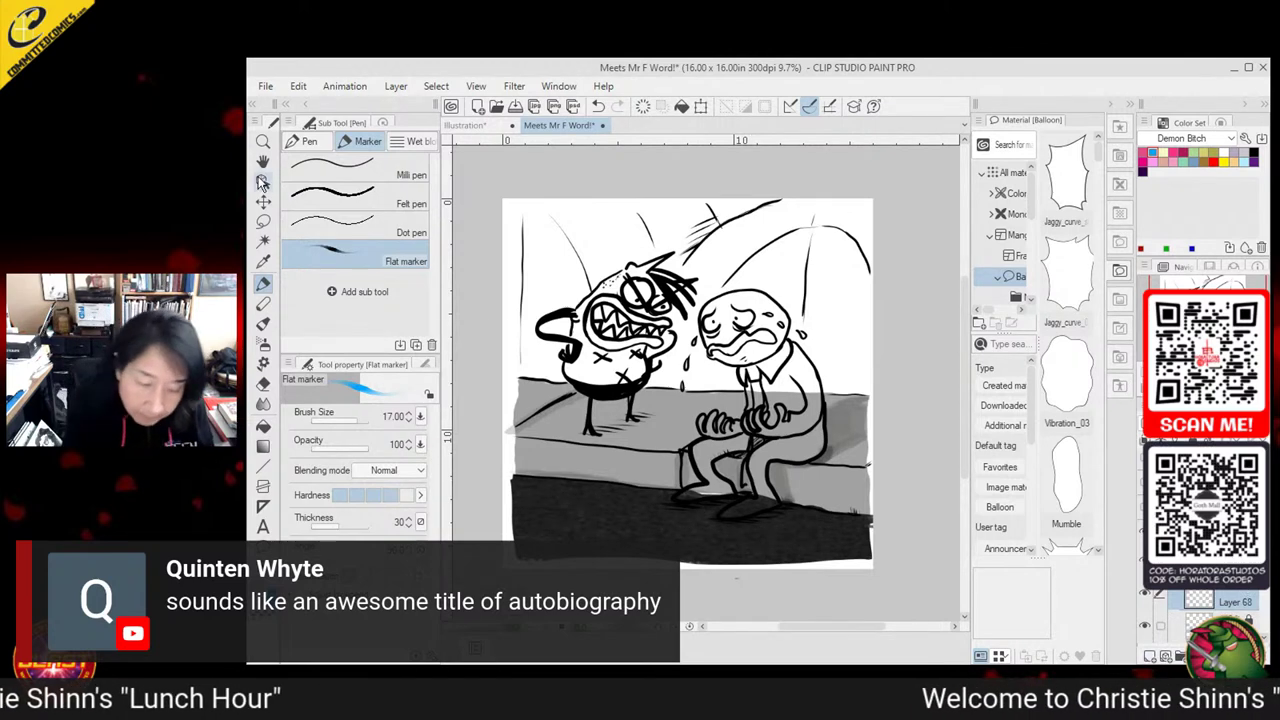
Lasso the sad man's tie above and below his hands and fill it with bright blue
key("m")
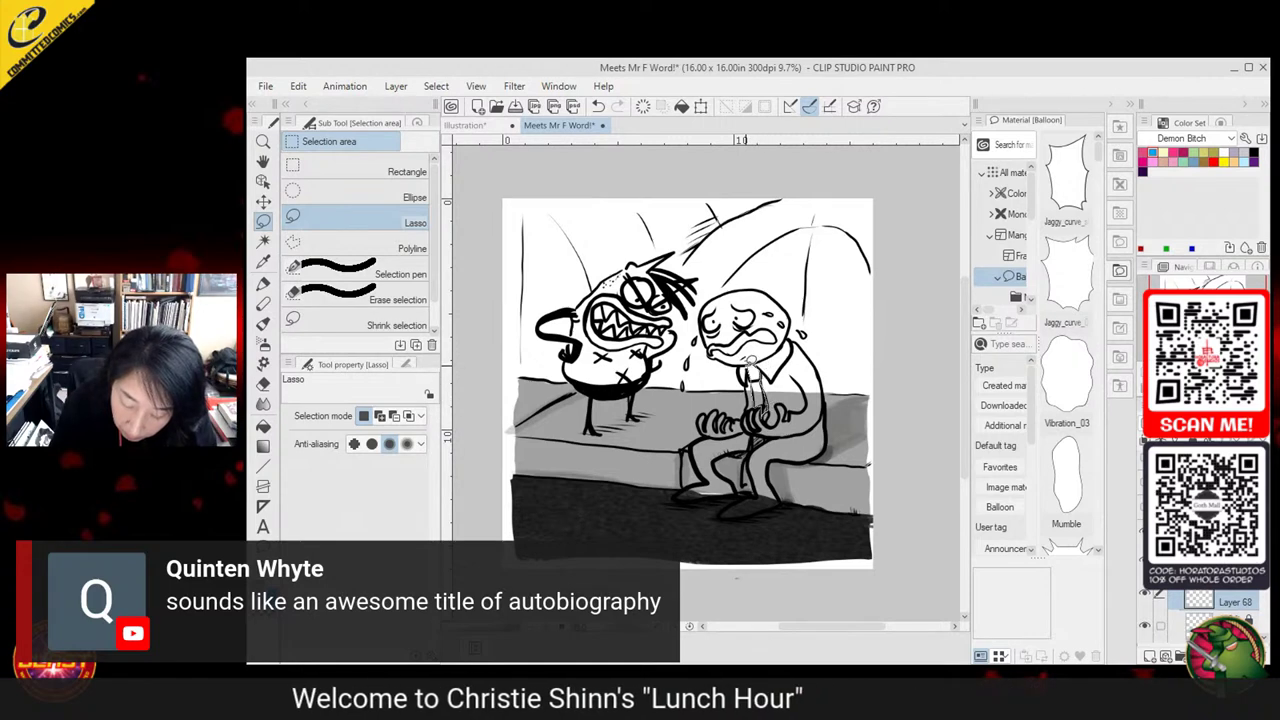
left_click_drag(745, 367, 752, 368)
mouse_move(749, 456)
left_mouse_down()
mouse_move(746, 484)
mouse_move(770, 432)
left_mouse_up()
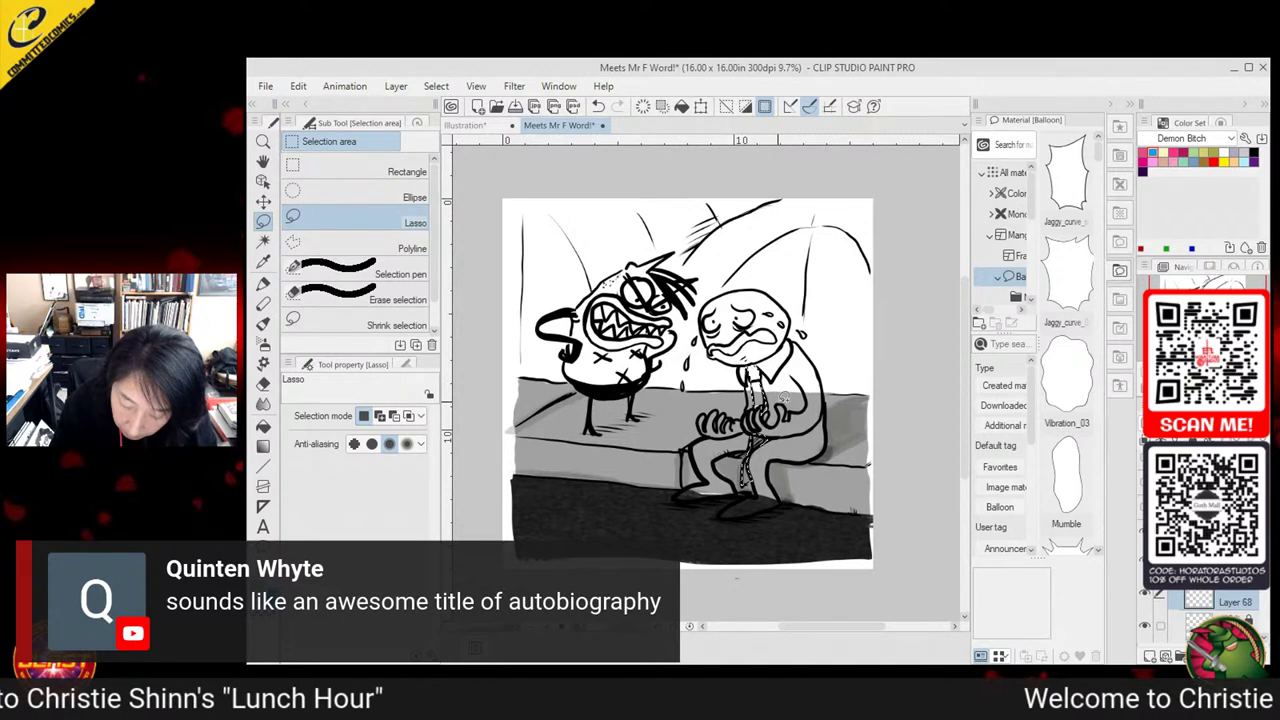
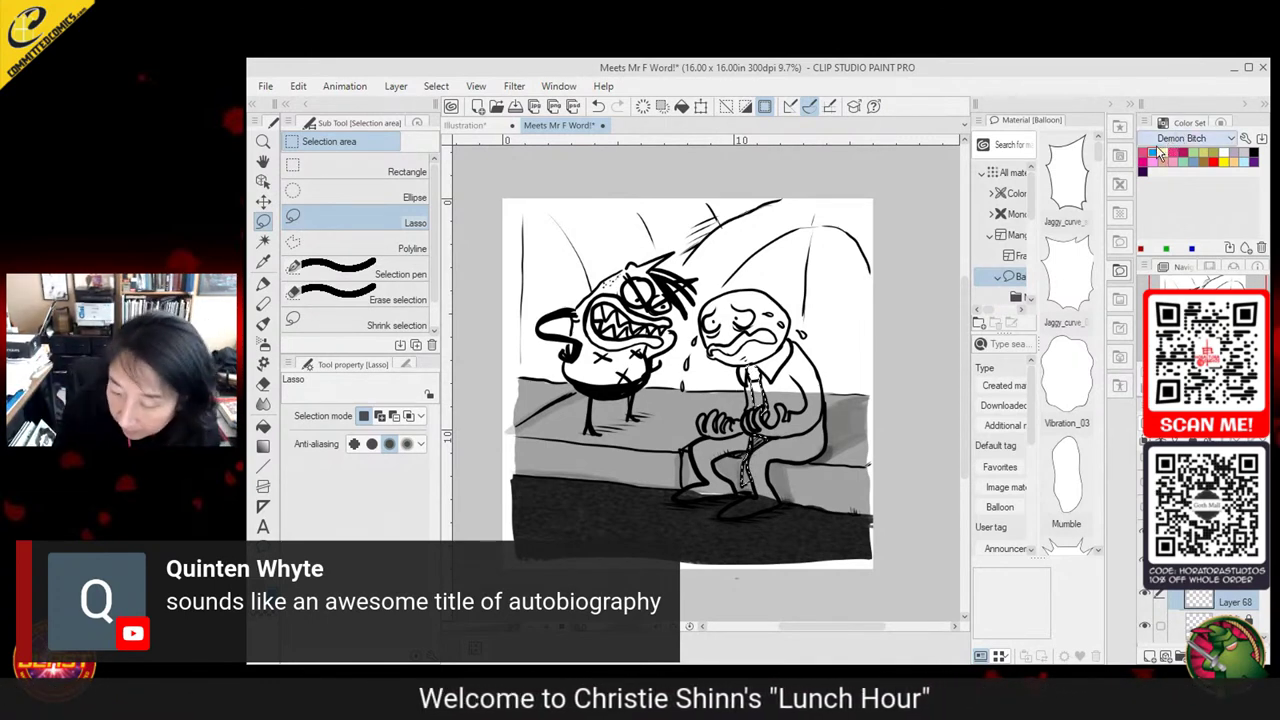
left_click(264, 427)
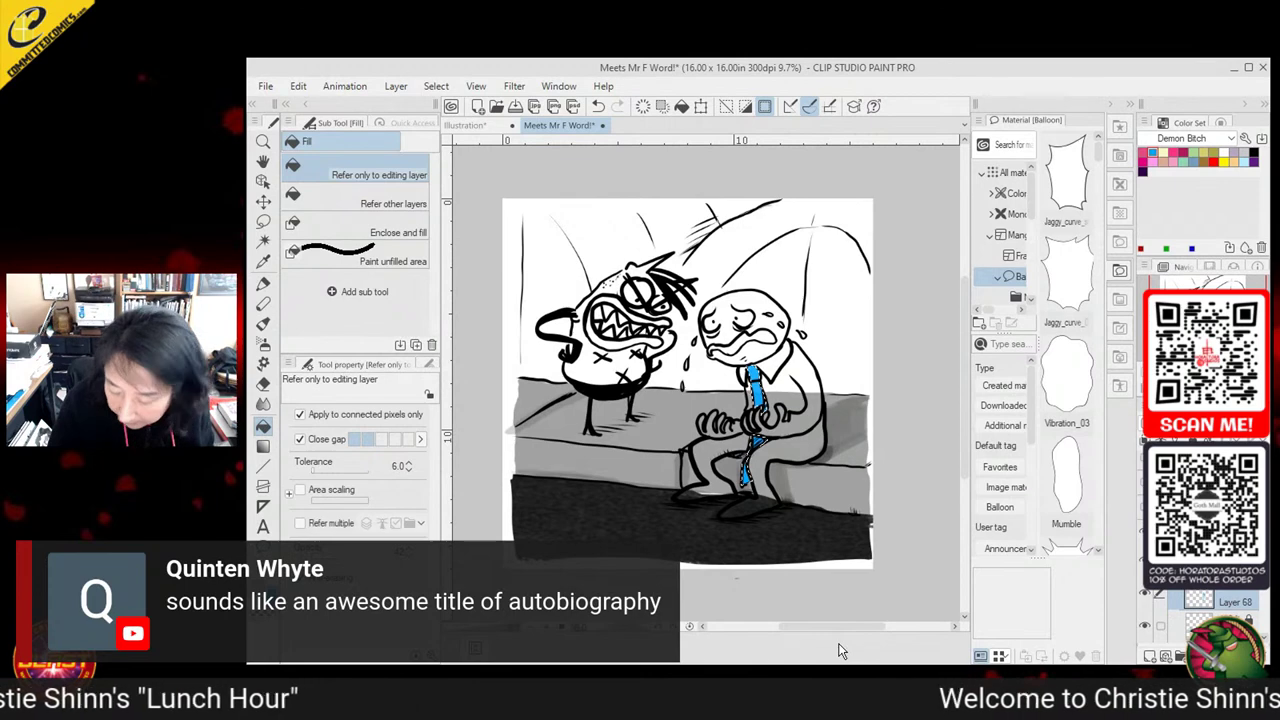
On the layer below the new one, lasso the snarling bird's lips, fill them with hot pink, and clear the selection
left_click(1220, 625)
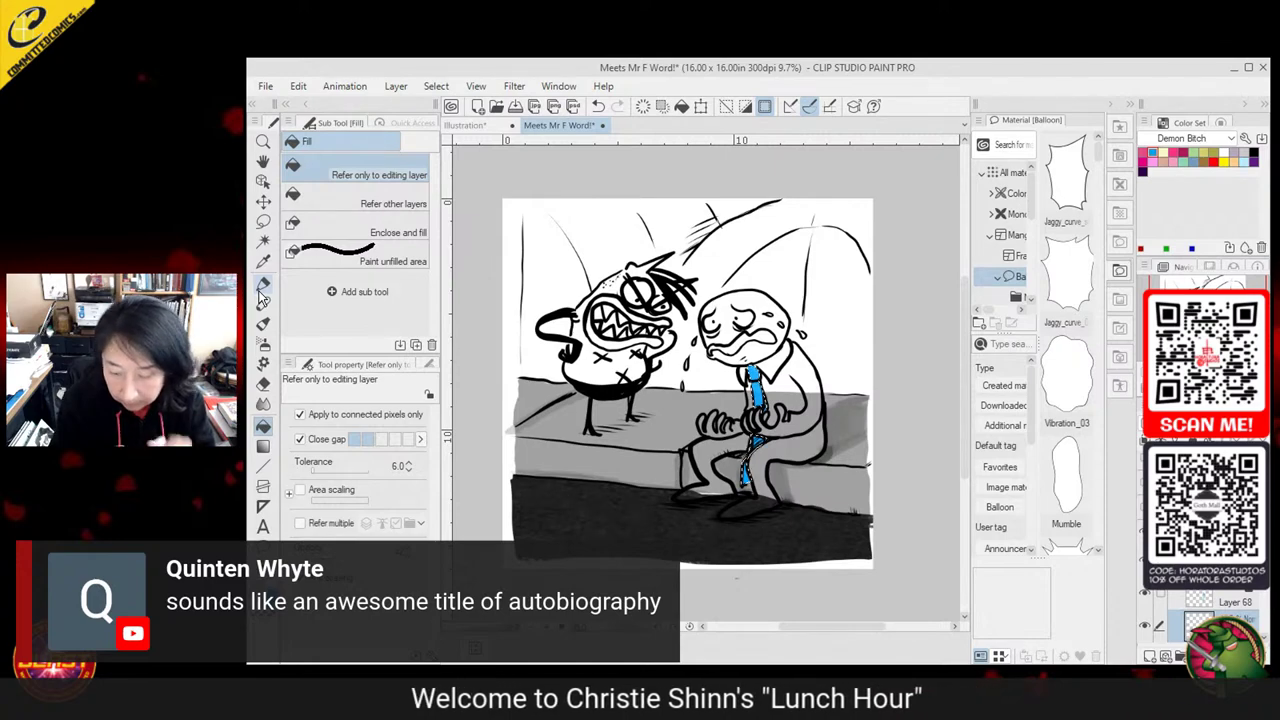
left_click(263, 141)
mouse_move(650, 322)
left_mouse_down()
mouse_move(680, 335)
mouse_move(668, 330)
left_mouse_up()
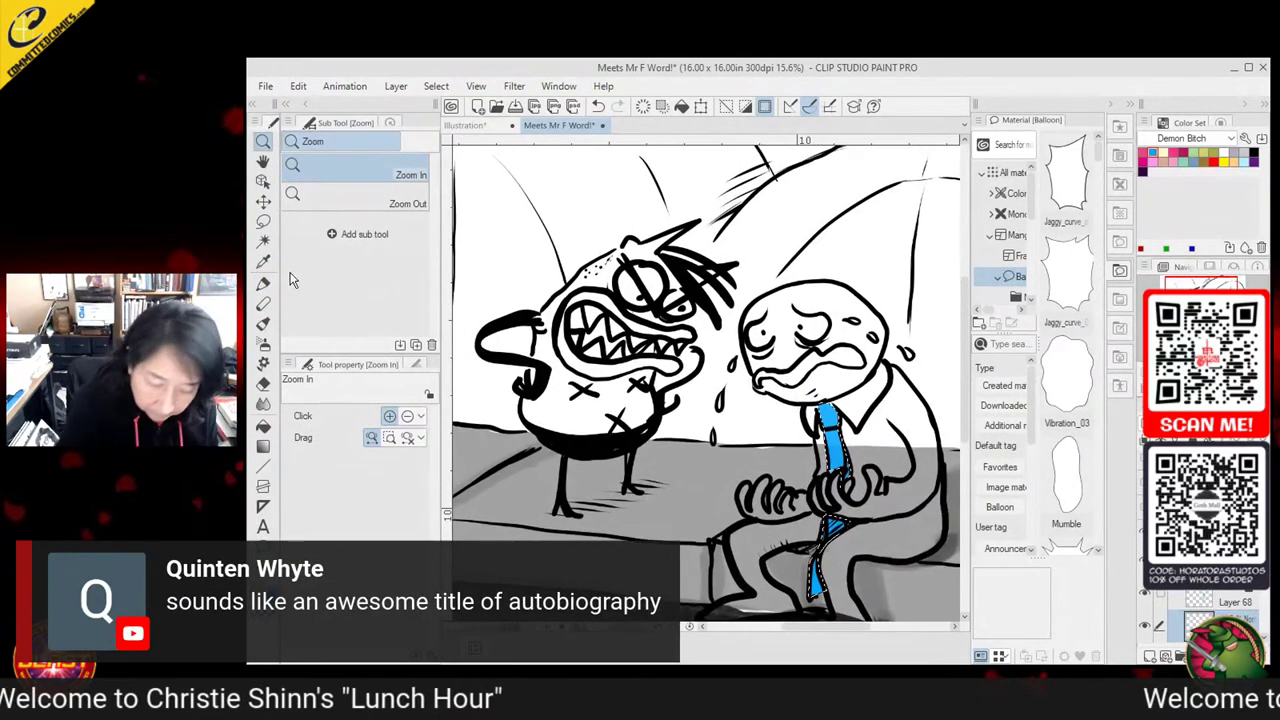
left_click(262, 223)
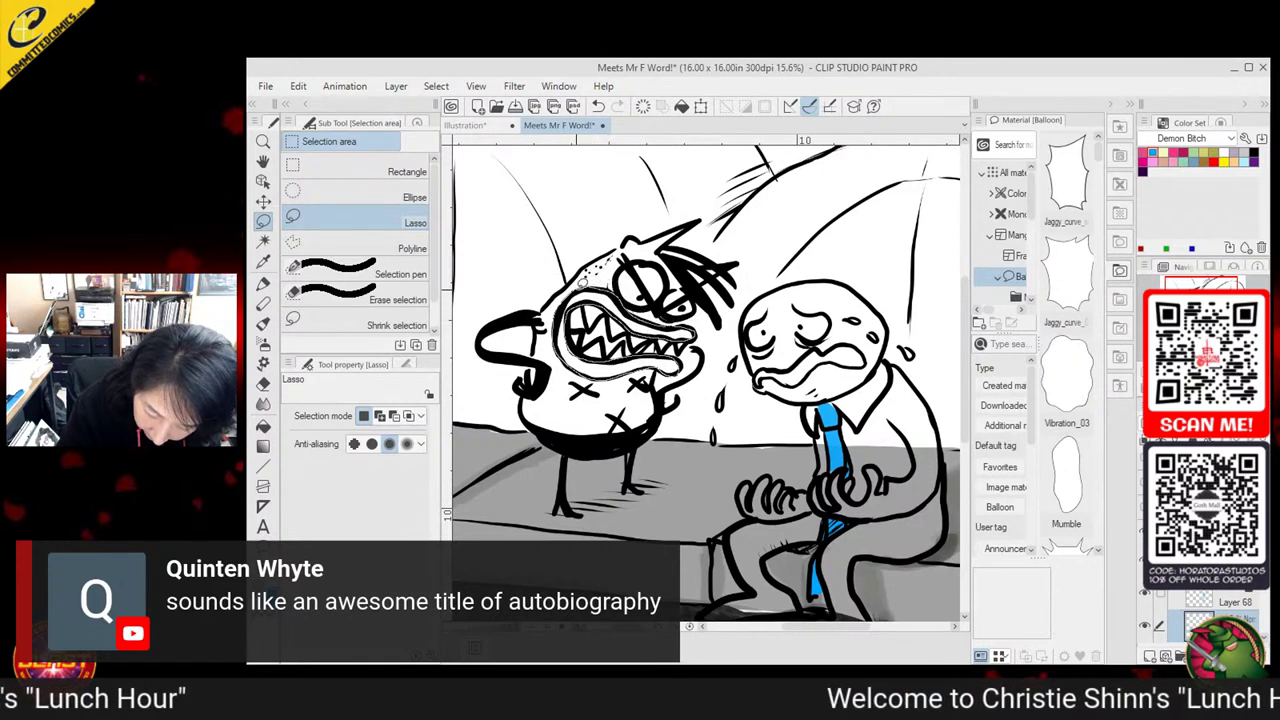
left_click_drag(557, 314, 574, 306)
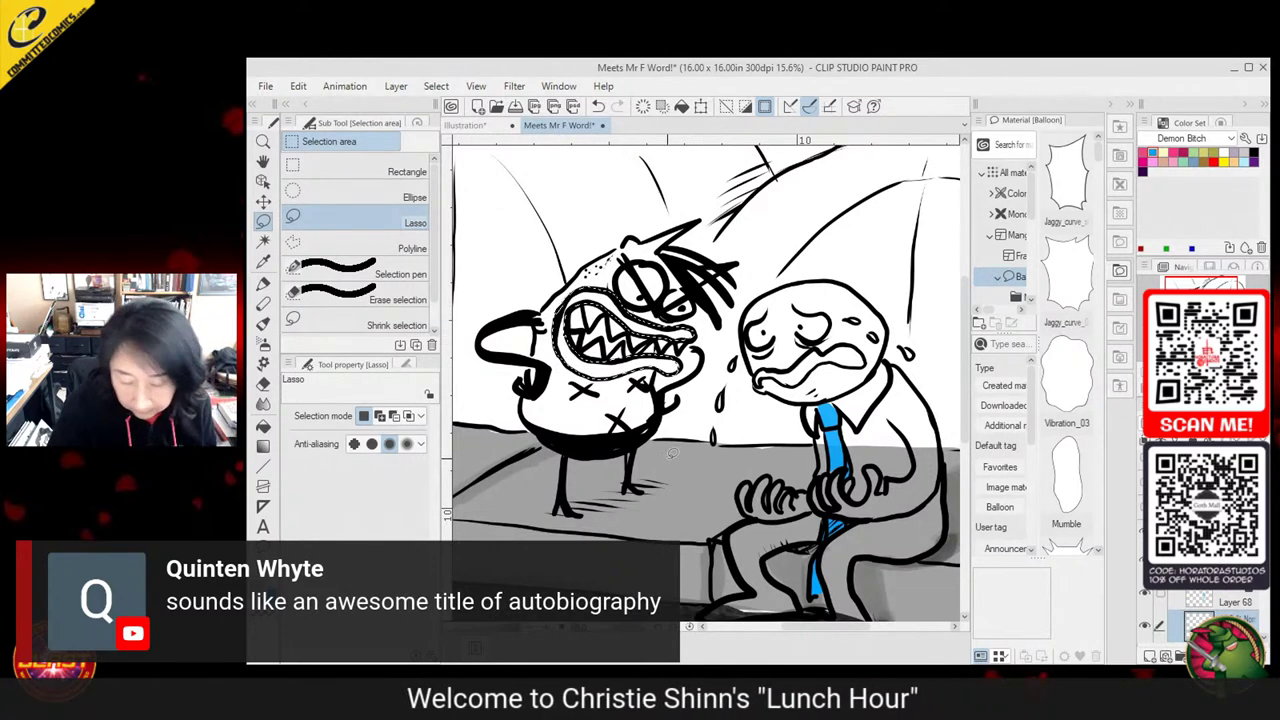
key("g")
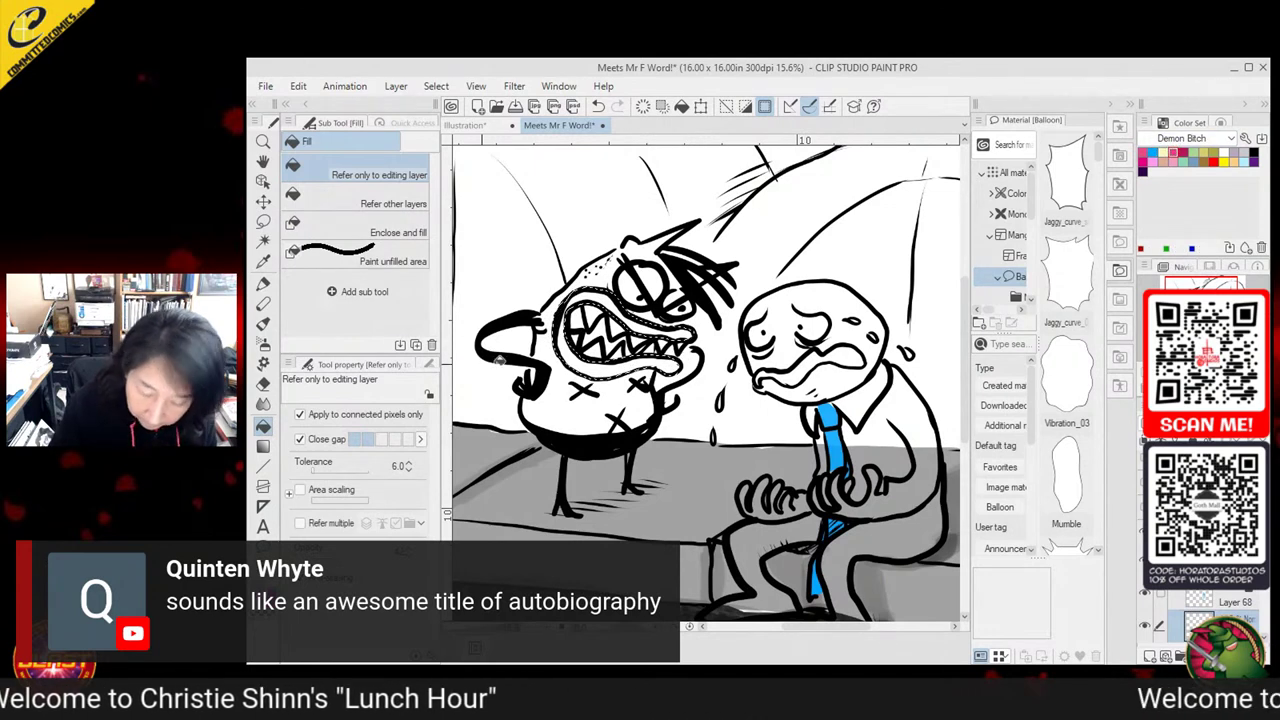
key("m")
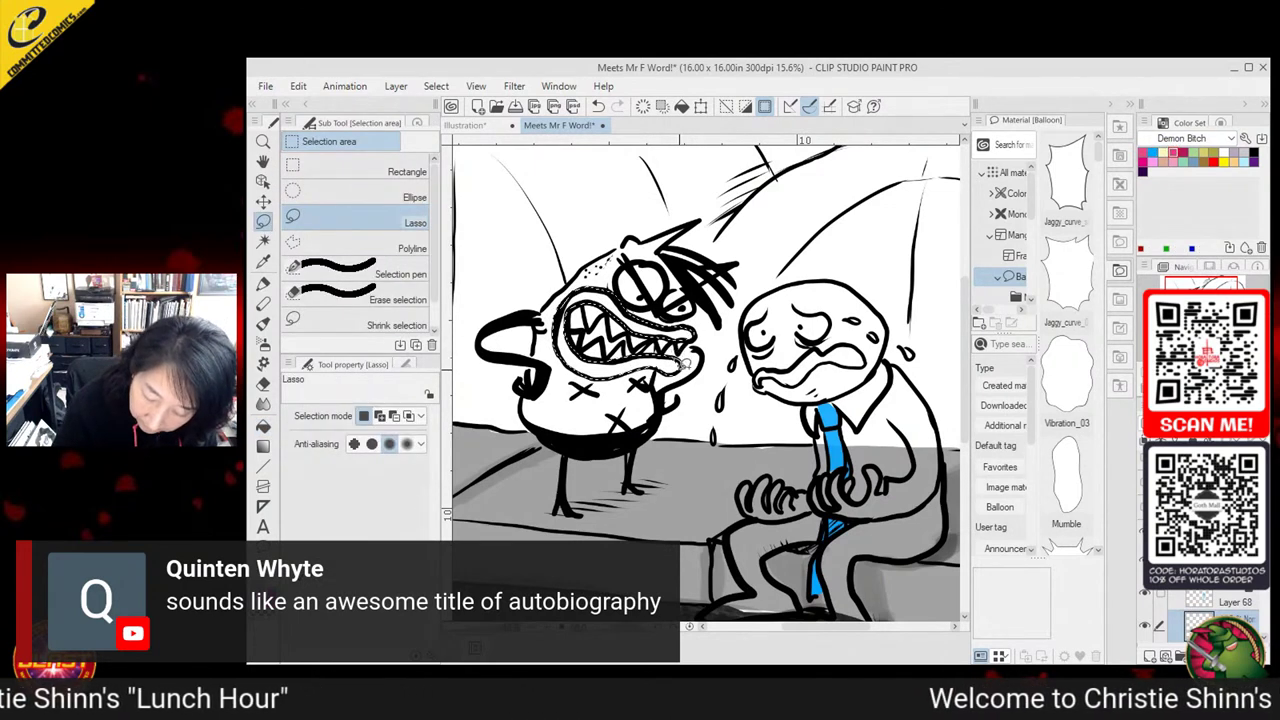
left_click(264, 426)
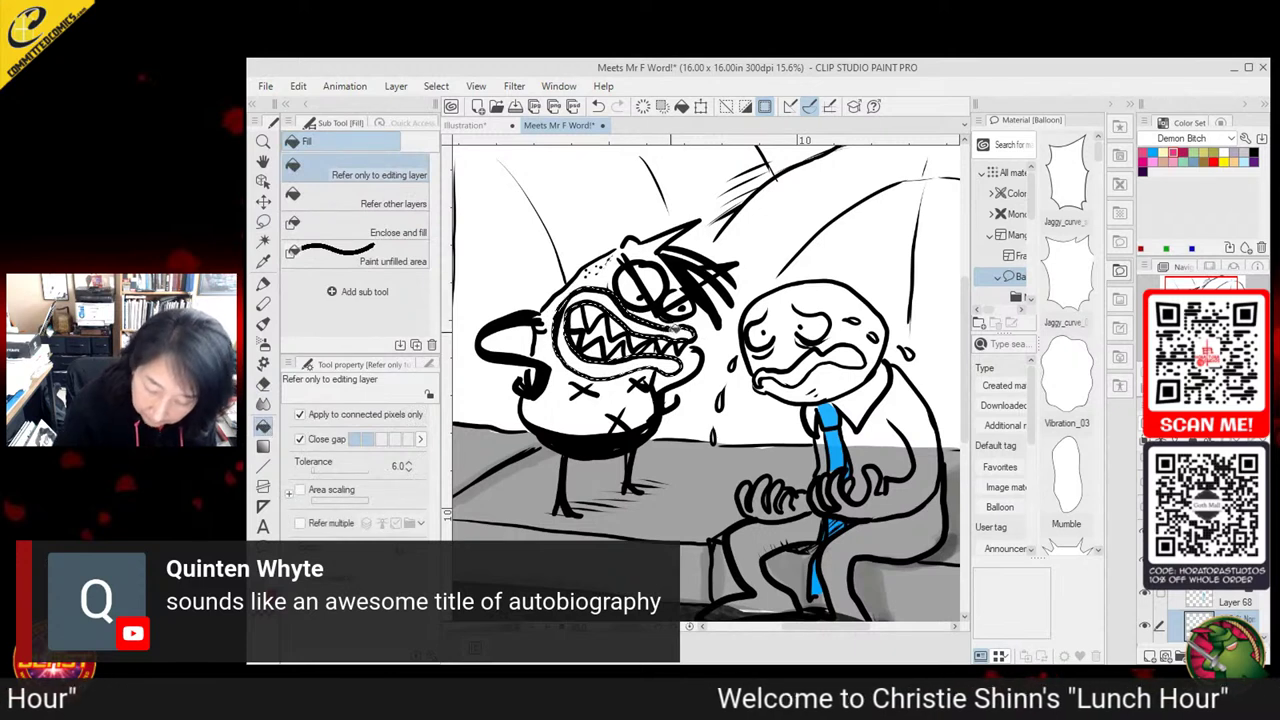
left_click(684, 334)
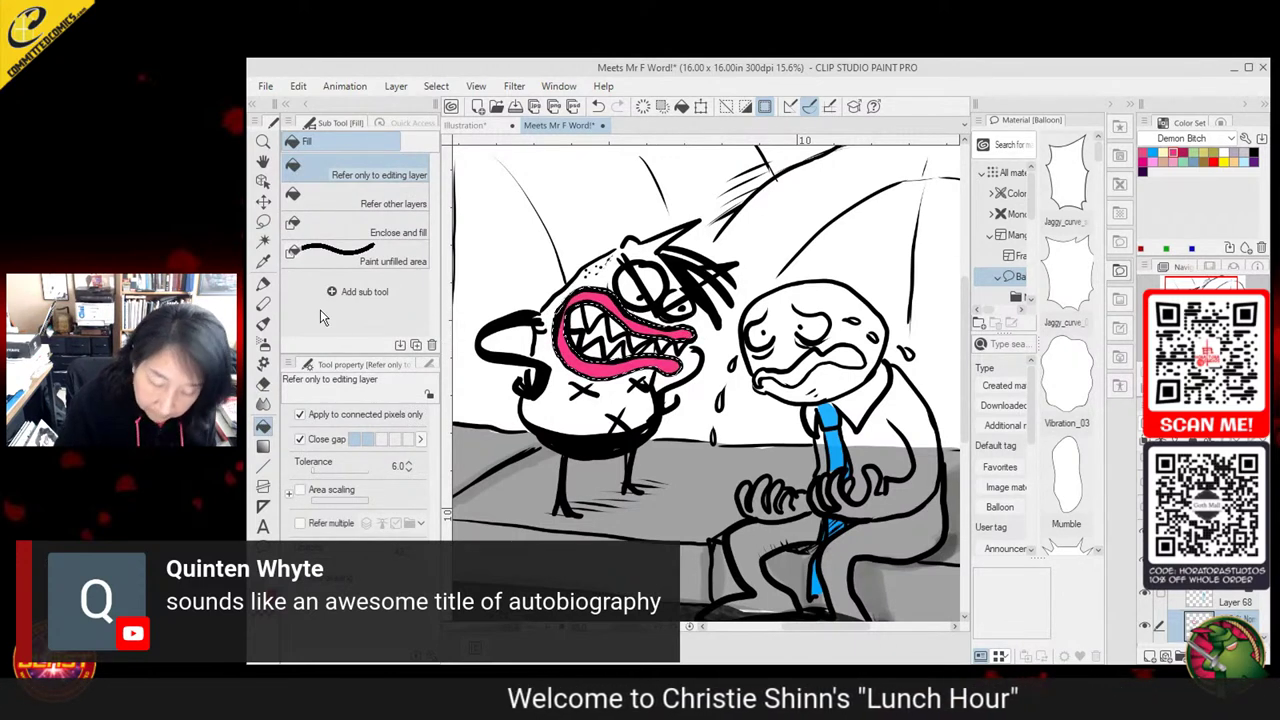
key("m")
key("ctrl+d")
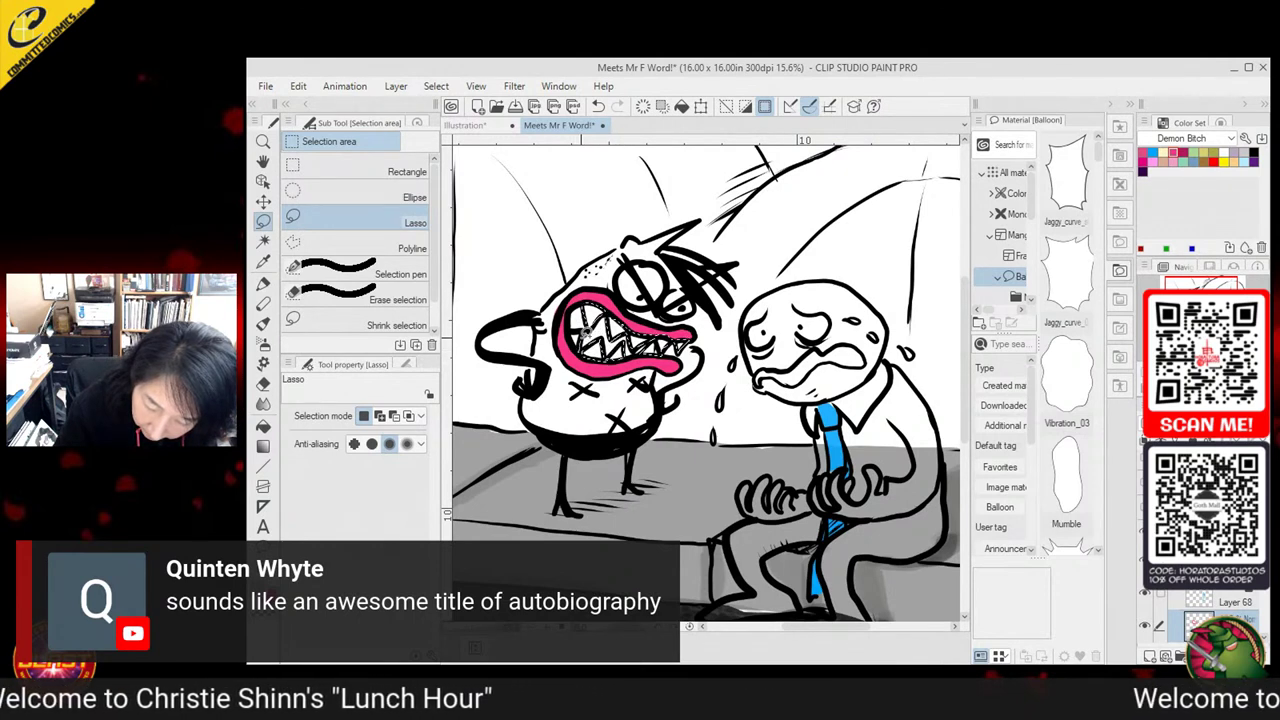
Lasso the bird's teeth, fill them with dull yellow, clear the selection, and check the layer by toggling its visibility
key("g")
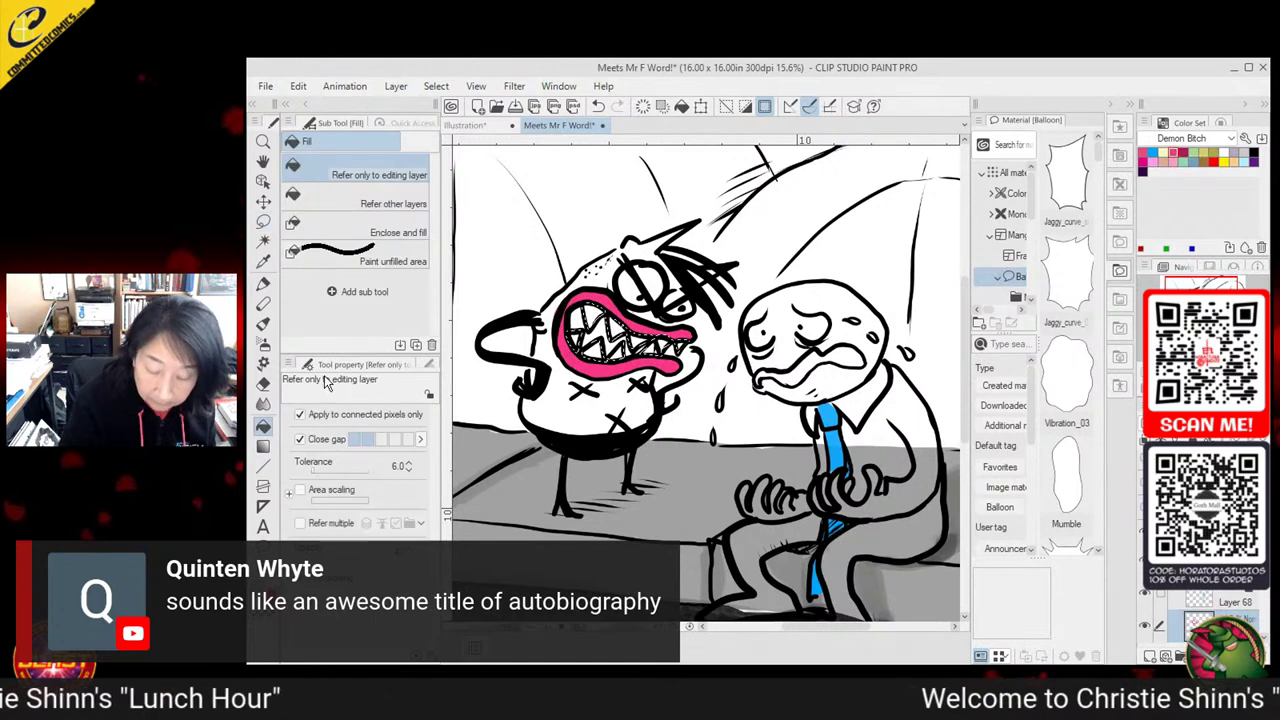
left_click(1204, 151)
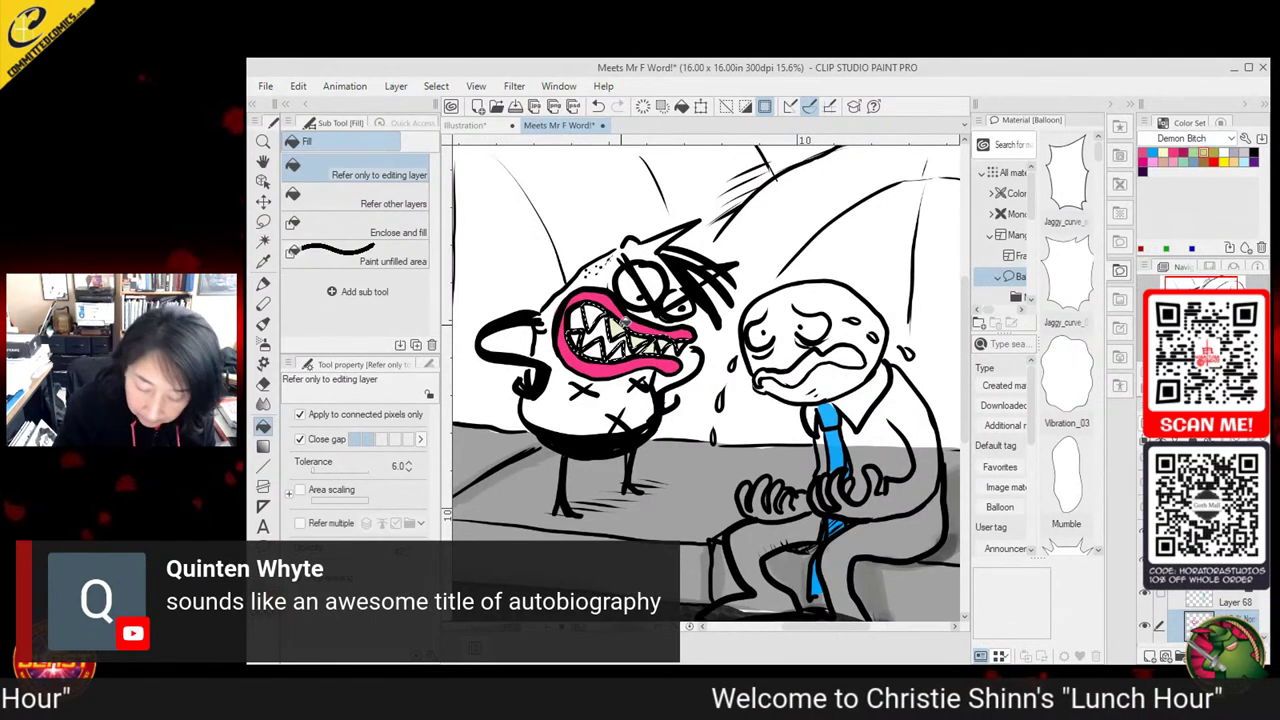
left_click(638, 343)
left_click(616, 329)
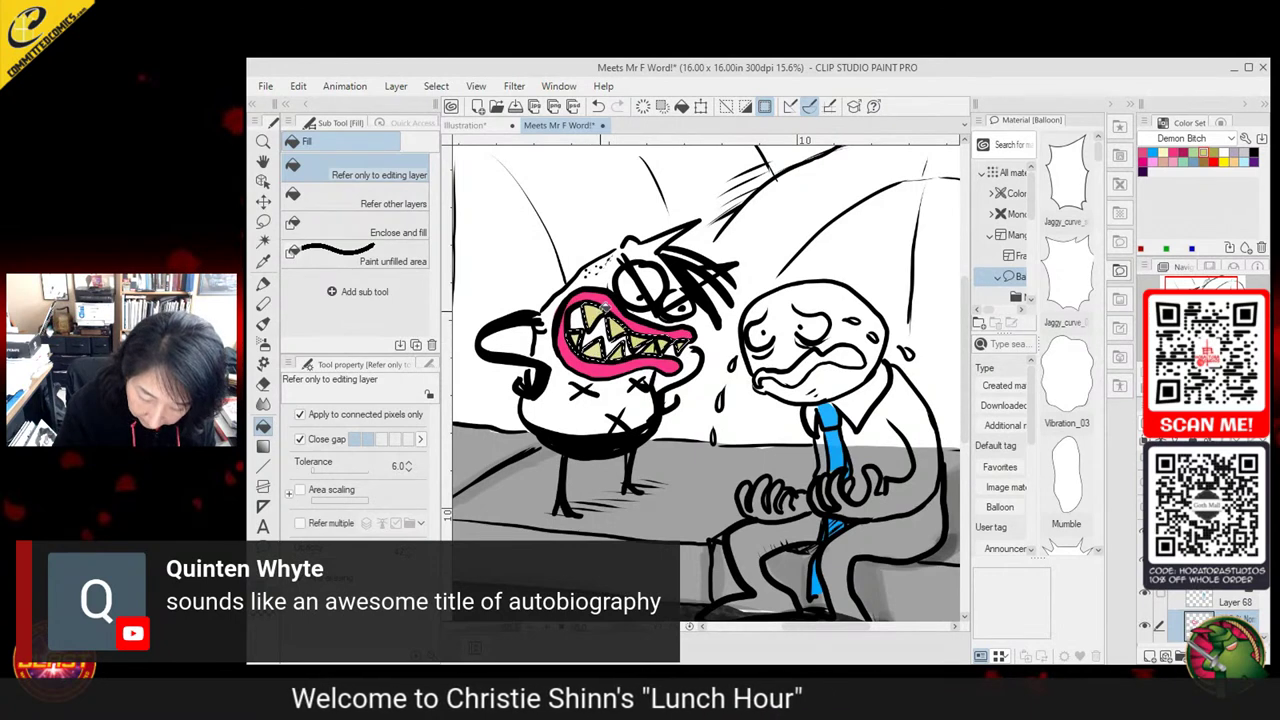
key("m")
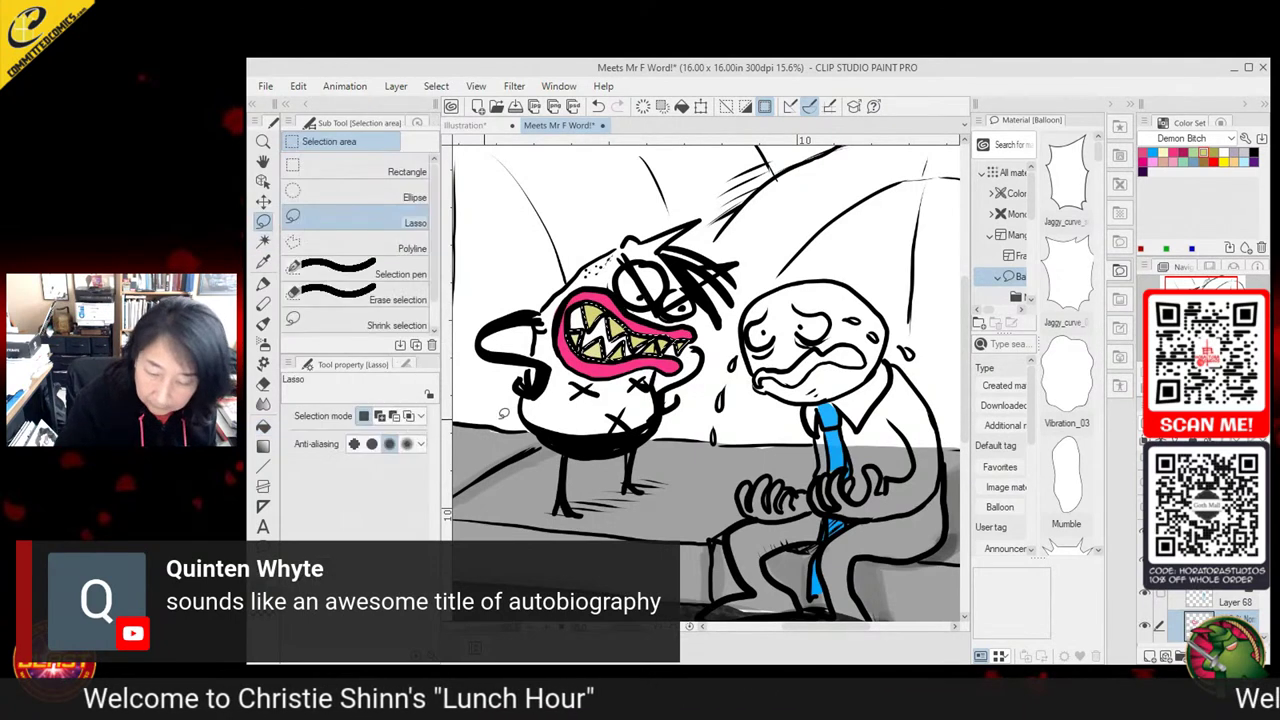
left_click(657, 470)
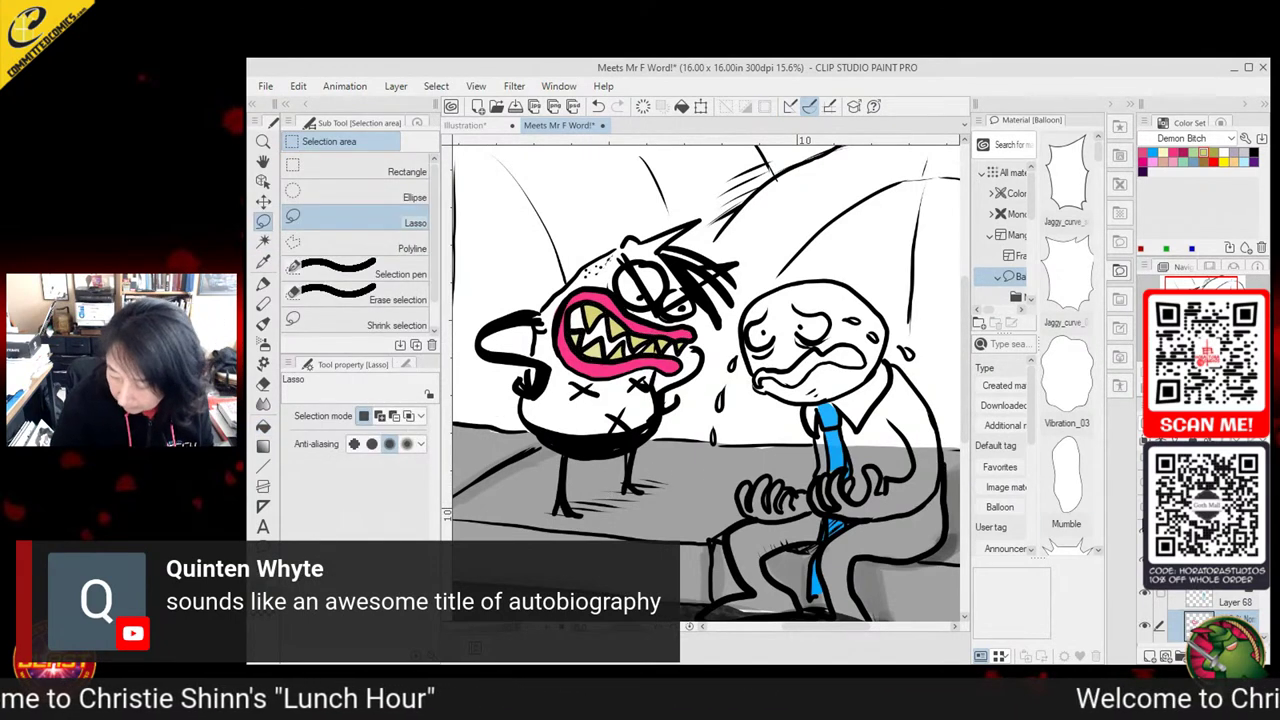
left_click(1145, 625)
left_click(1145, 625)
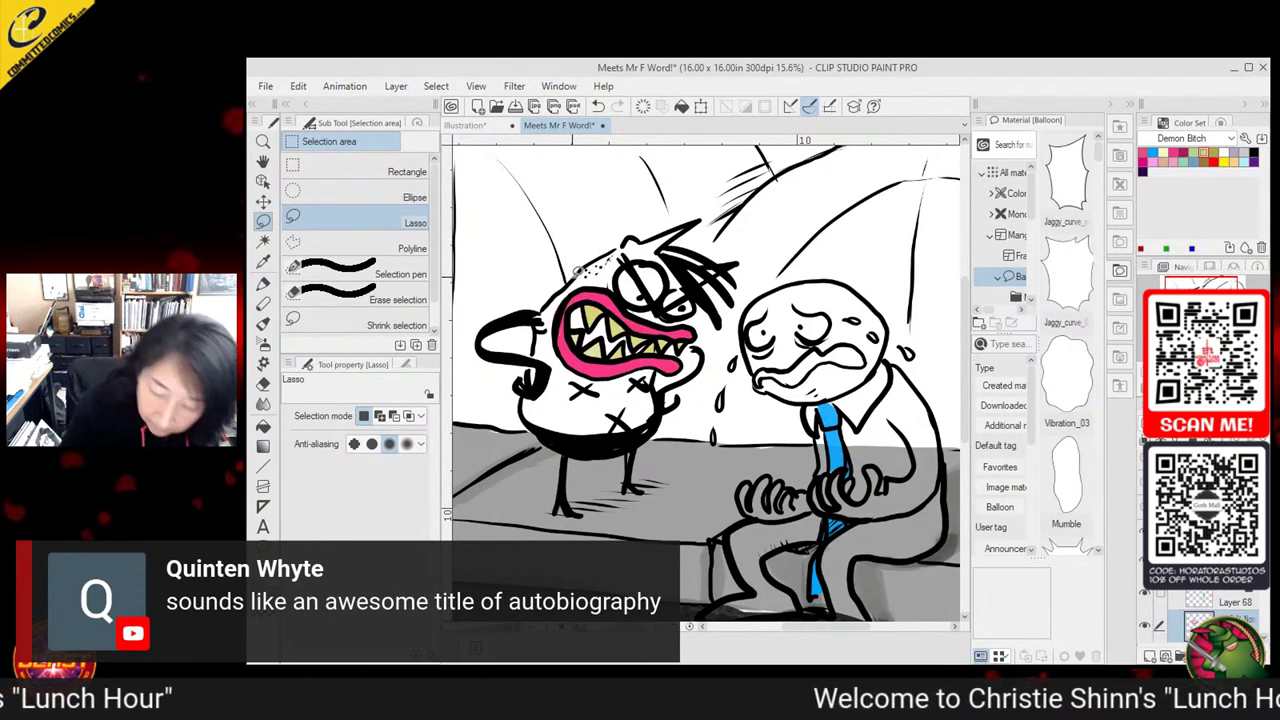
Lasso the stubbly patch on top of the bird's head, fill it with light grey, and clear the selection
left_click_drag(610, 249, 585, 263)
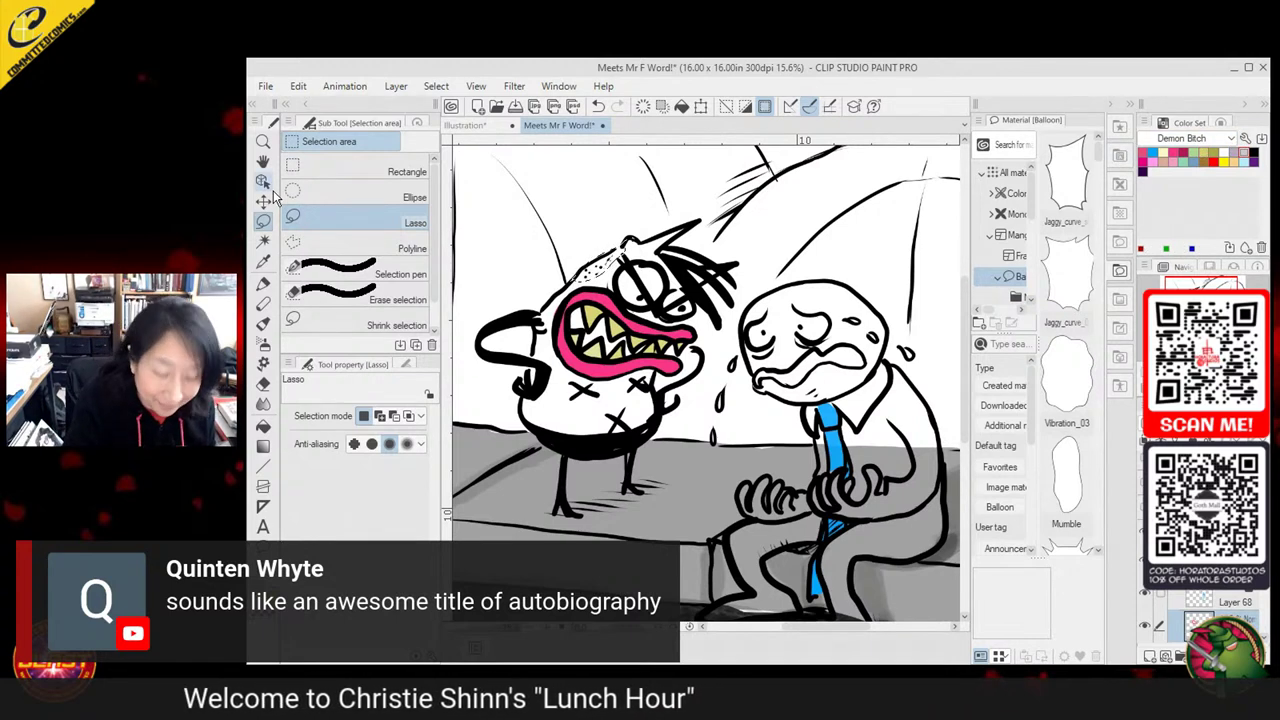
left_click(263, 425)
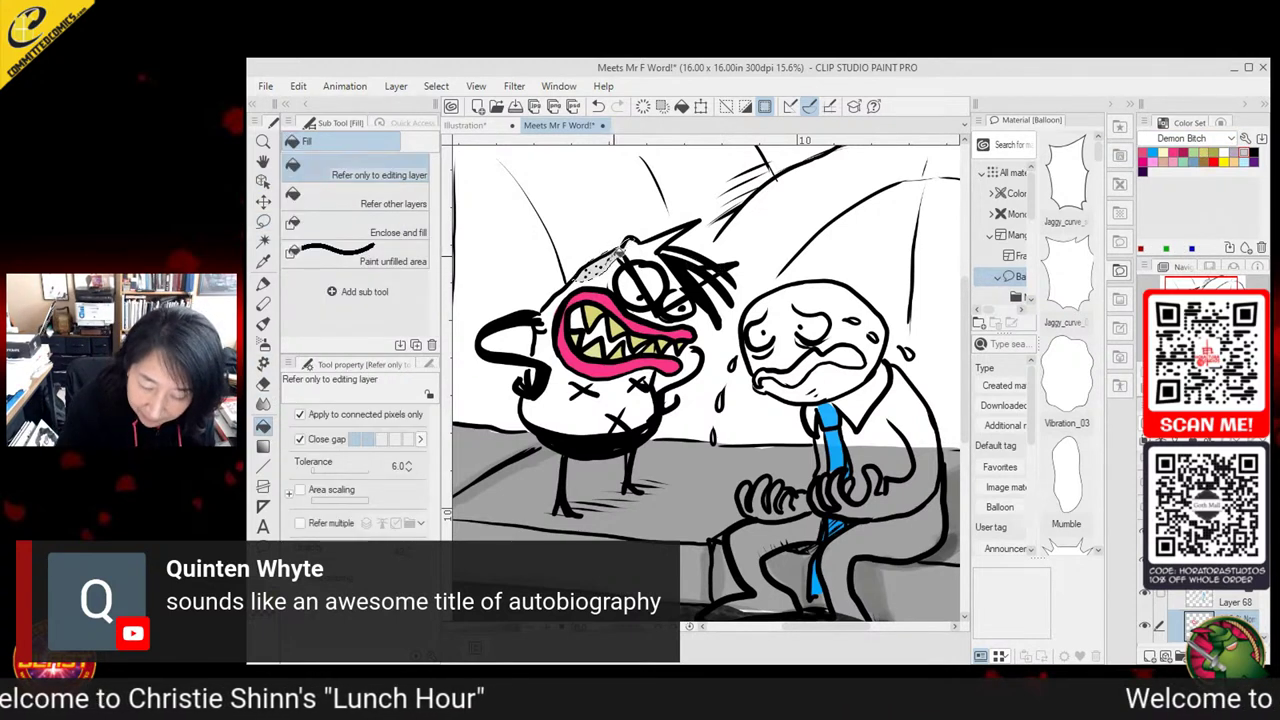
left_click(263, 221)
left_click(650, 295)
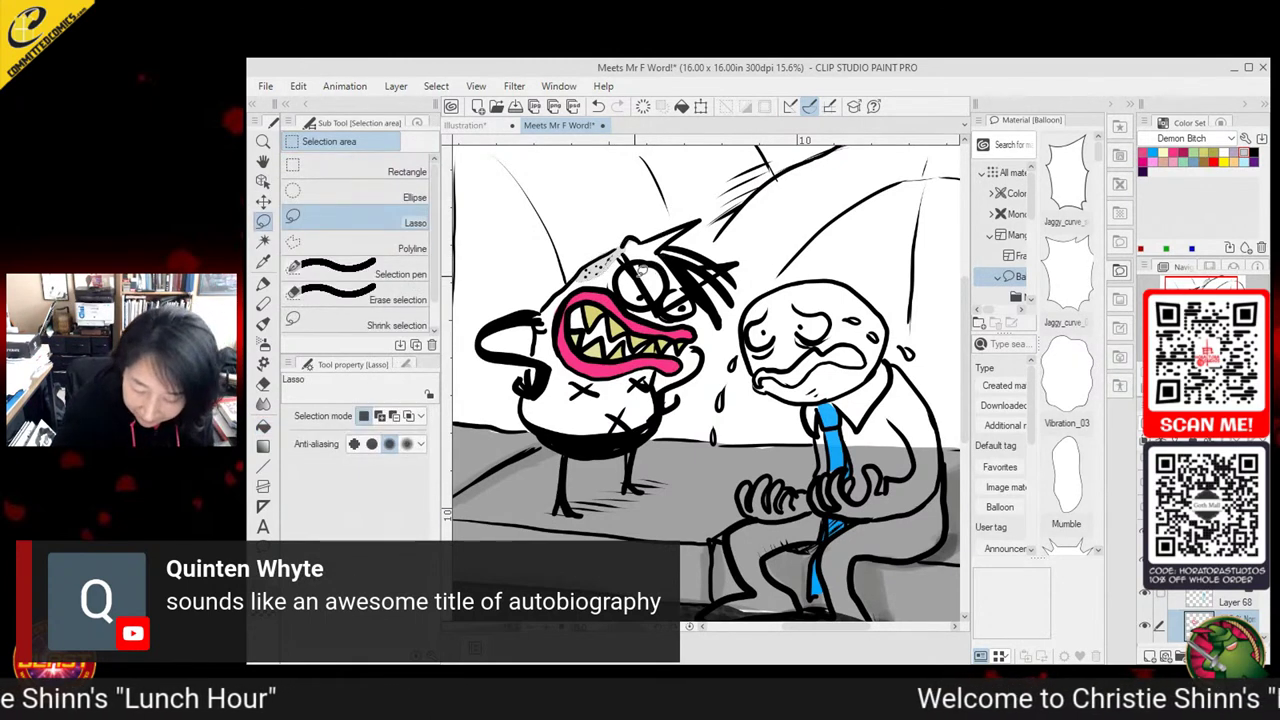
Lasso the area around both of the bird's eyes and fill the eyelids with greyish purple
mouse_move(650, 300)
left_mouse_down()
mouse_move(628, 266)
mouse_move(655, 298)
left_mouse_up()
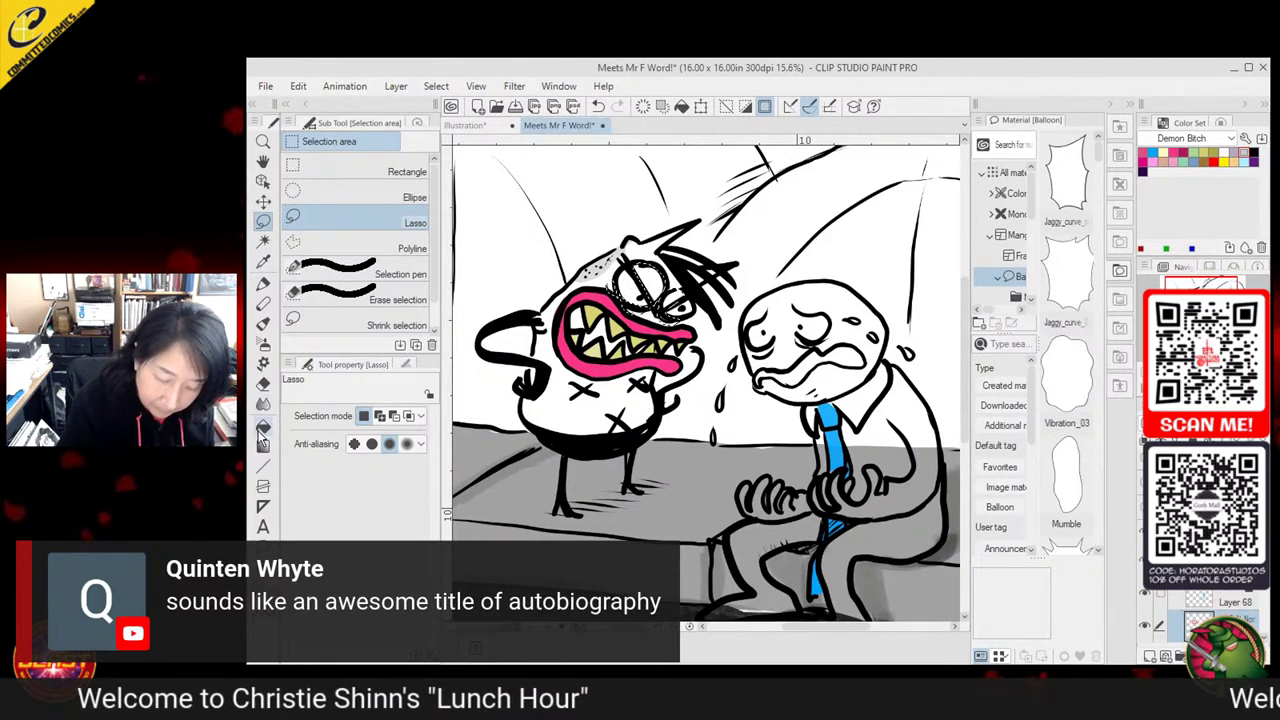
key("g")
left_click(1234, 151)
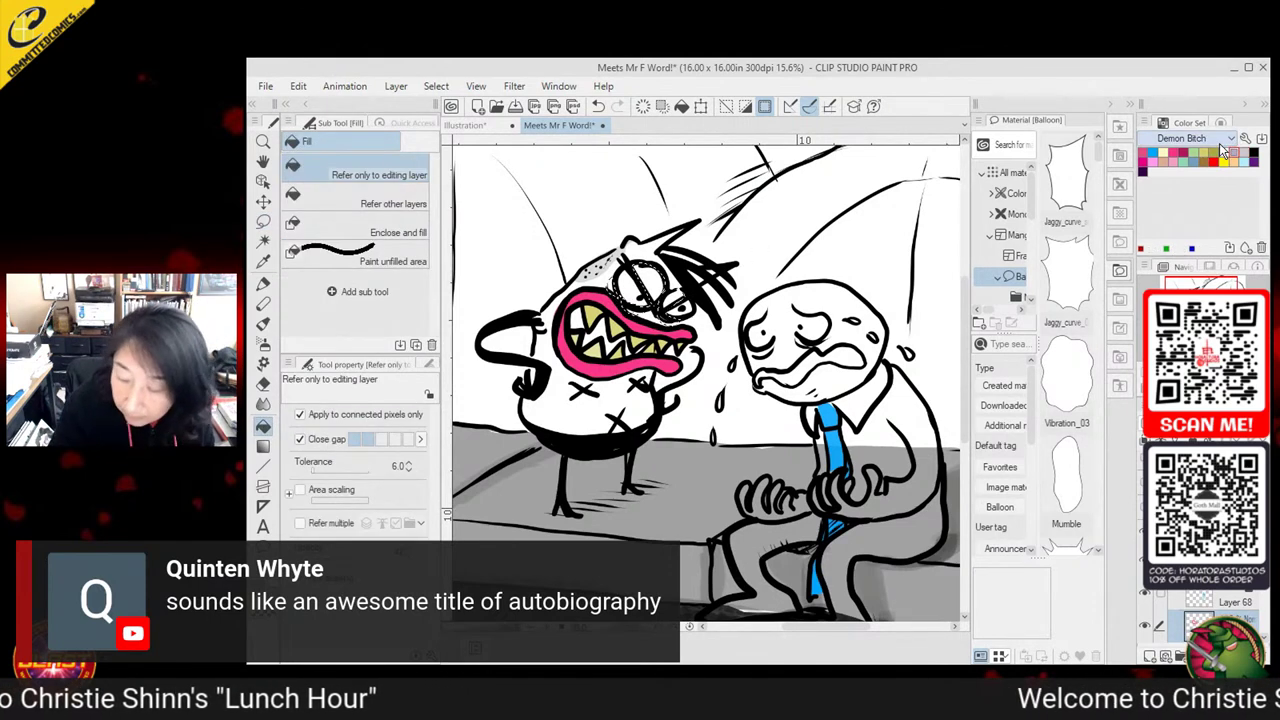
left_click(648, 281)
left_click(632, 295)
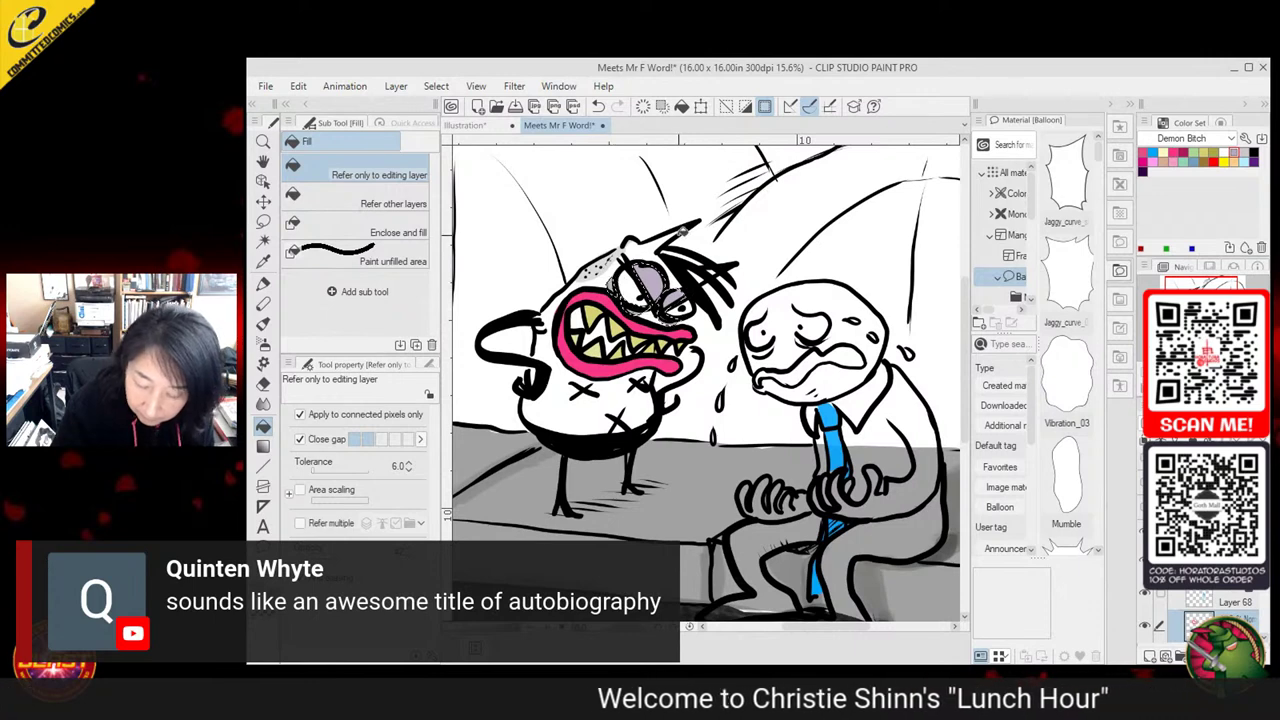
Lasso the bird's eyeballs beneath the lids, fill them with the pale cream swatch, and clear the selection
key("m")
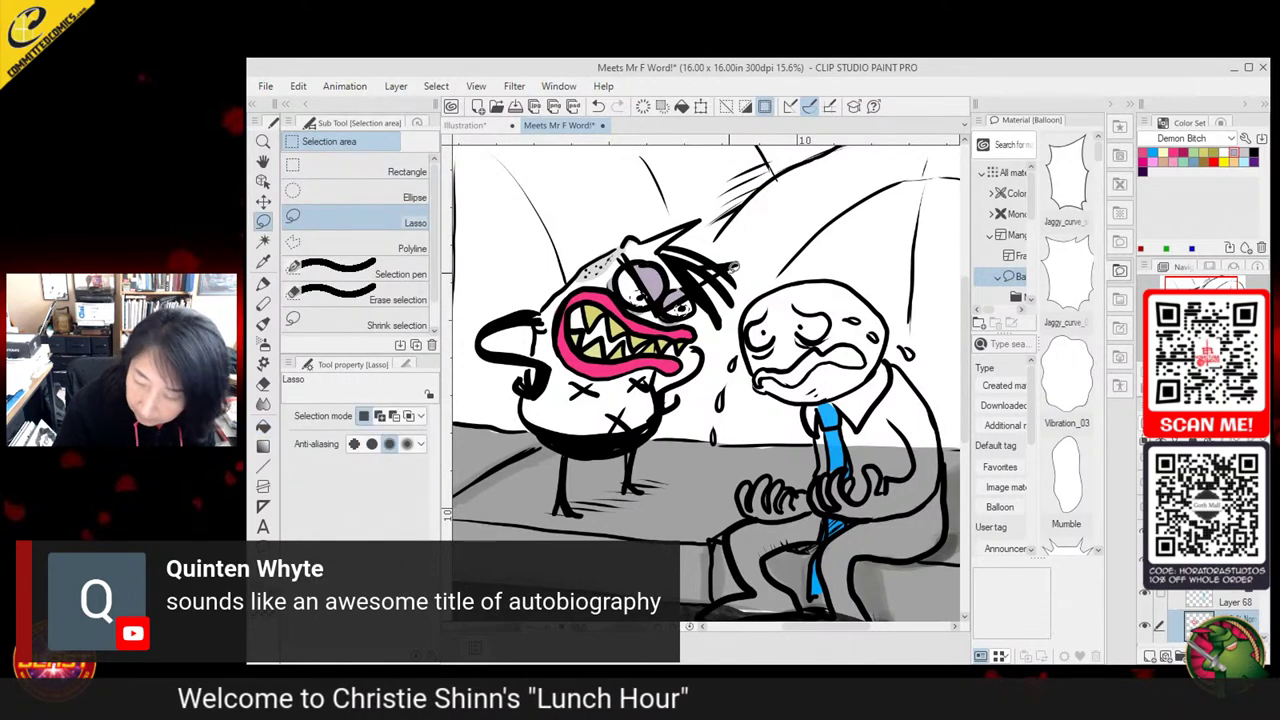
key("g")
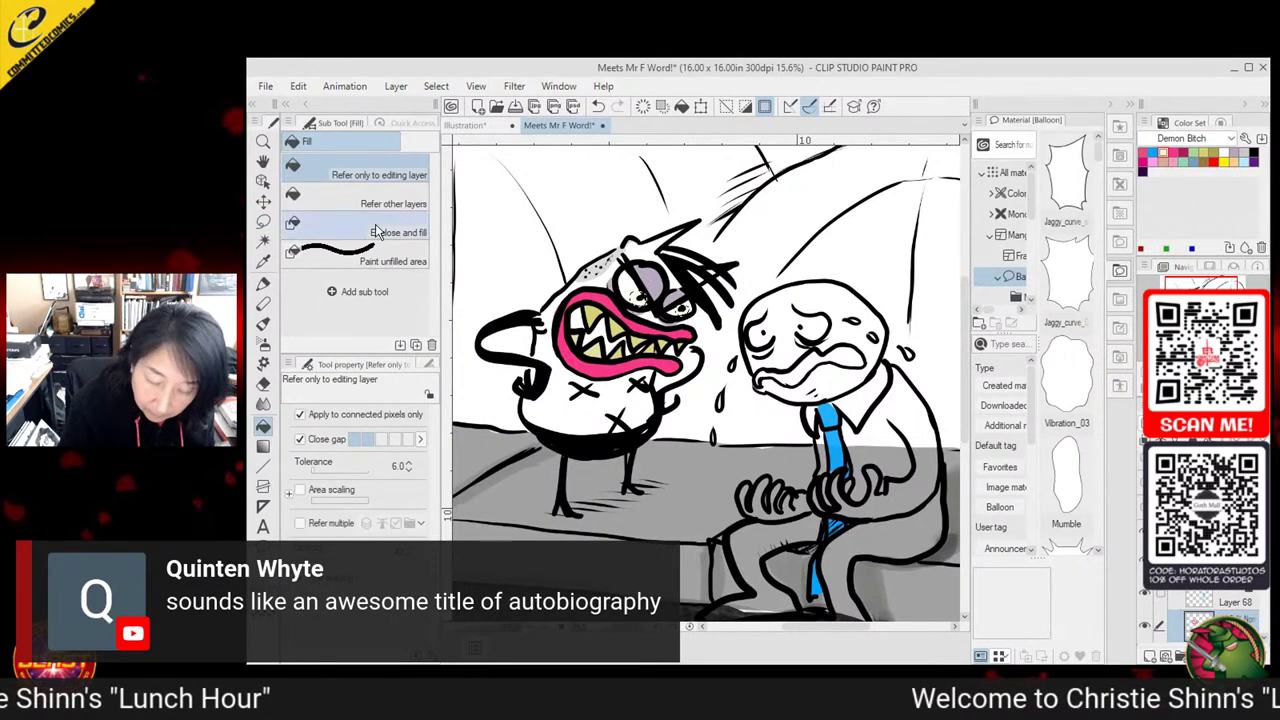
key("m")
key("ctrl+d")
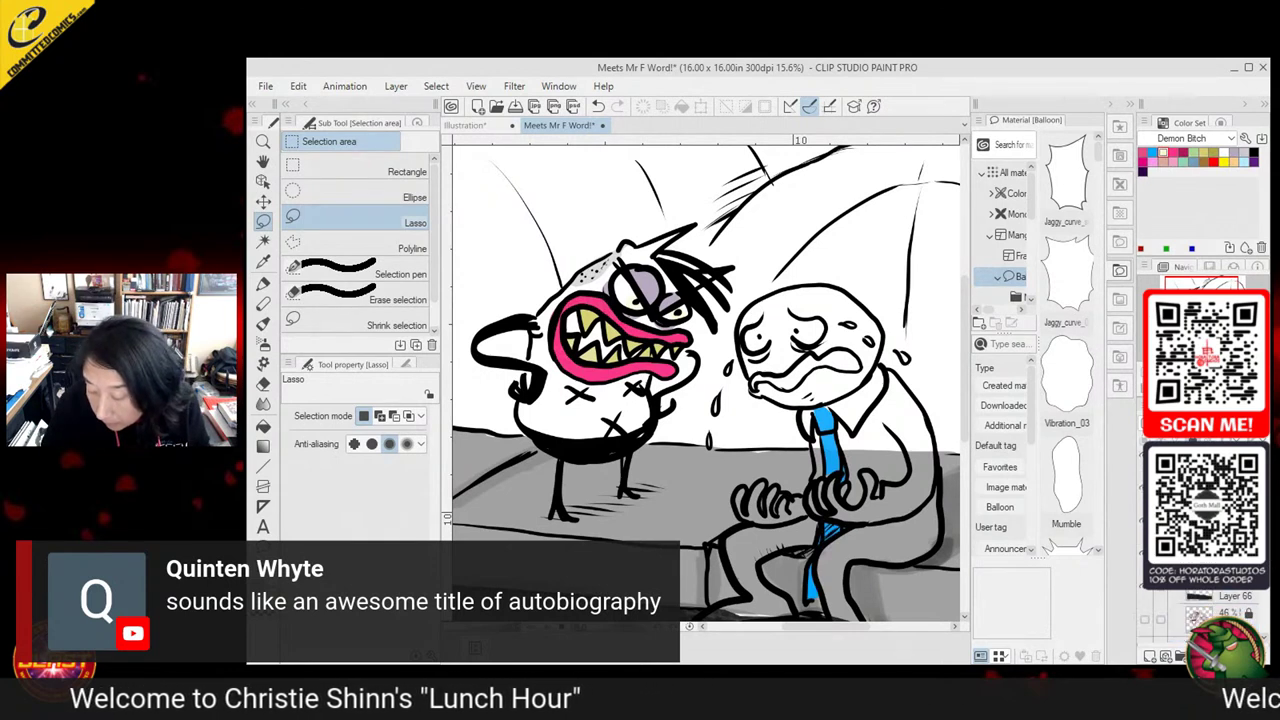
On the layer beneath the line art, lasso the bird's whole body, fill it with white, clear the selection, and save the file
left_click(1200, 620)
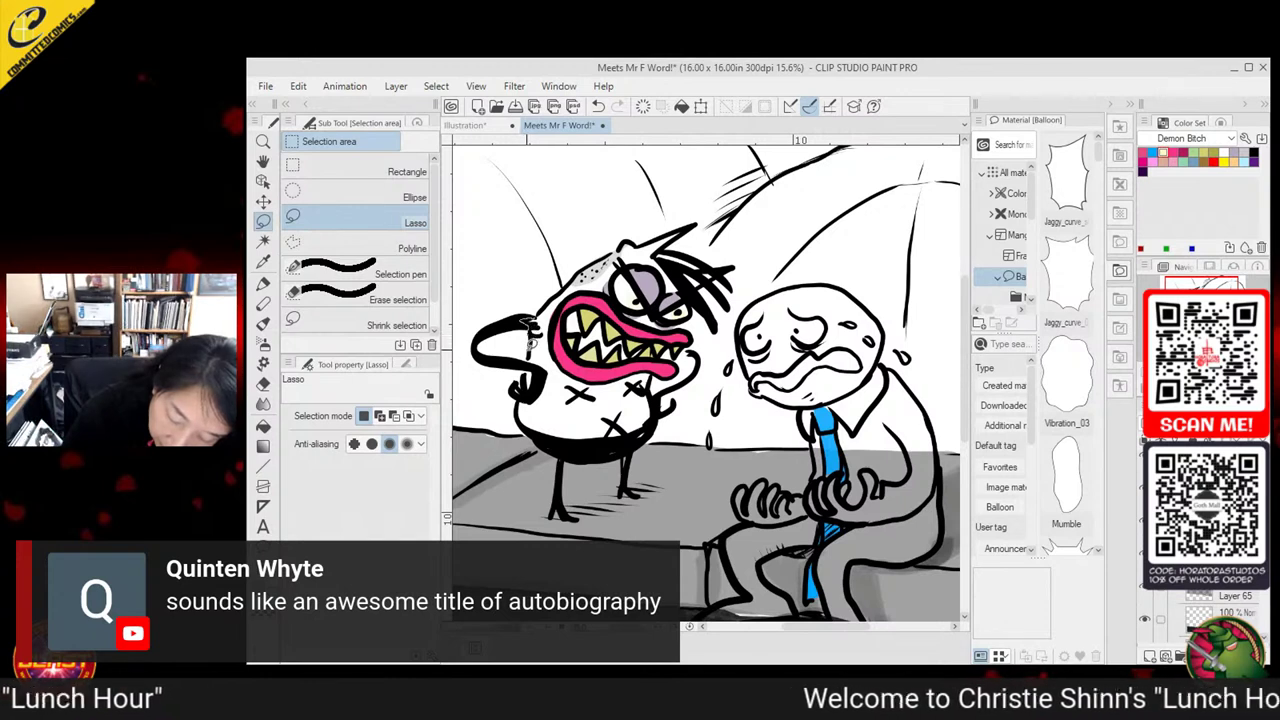
left_click_drag(527, 349, 520, 420)
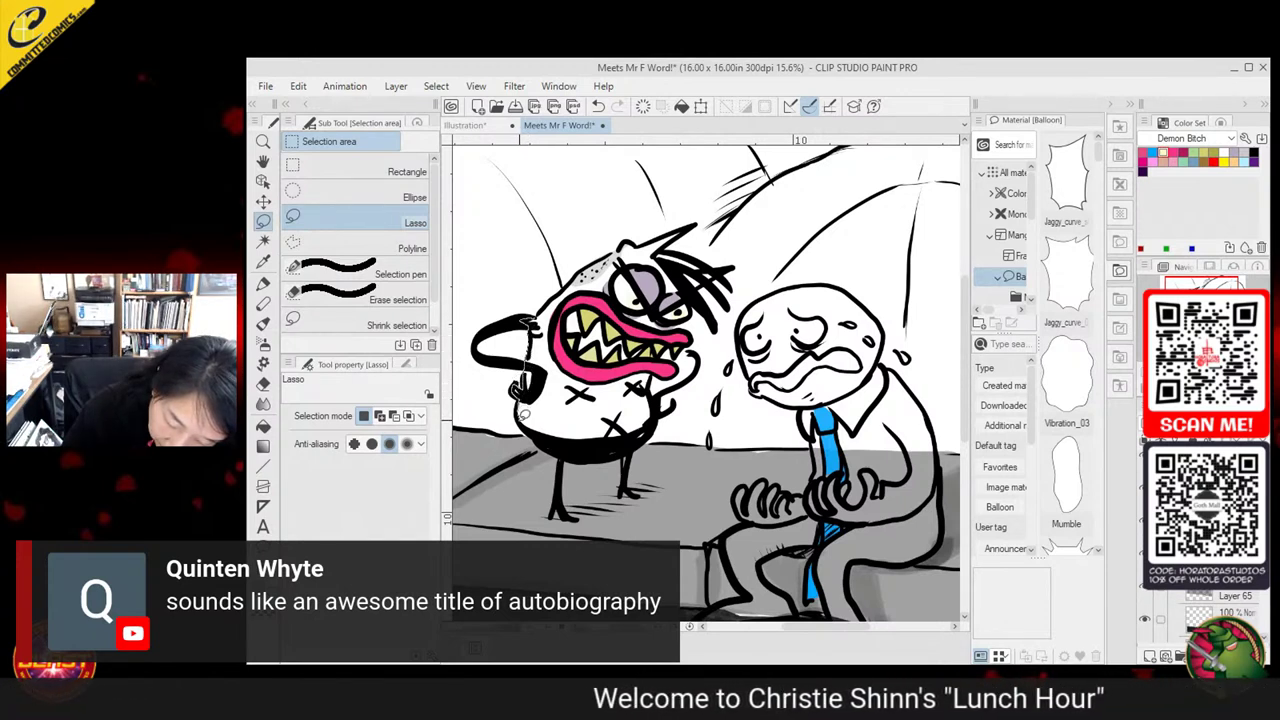
left_click_drag(644, 437, 657, 409)
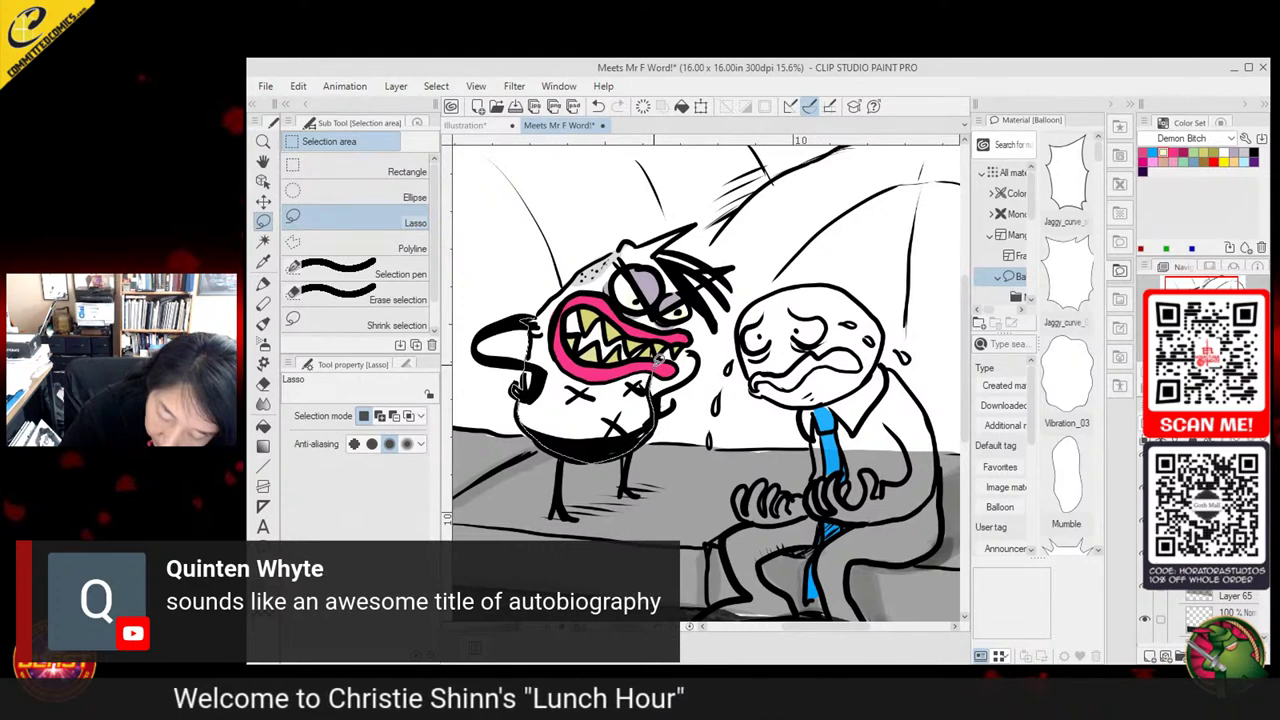
mouse_move(646, 361)
left_mouse_down()
mouse_move(592, 358)
mouse_move(565, 327)
mouse_move(580, 303)
mouse_move(675, 337)
mouse_move(694, 290)
mouse_move(734, 262)
mouse_move(691, 256)
left_mouse_up()
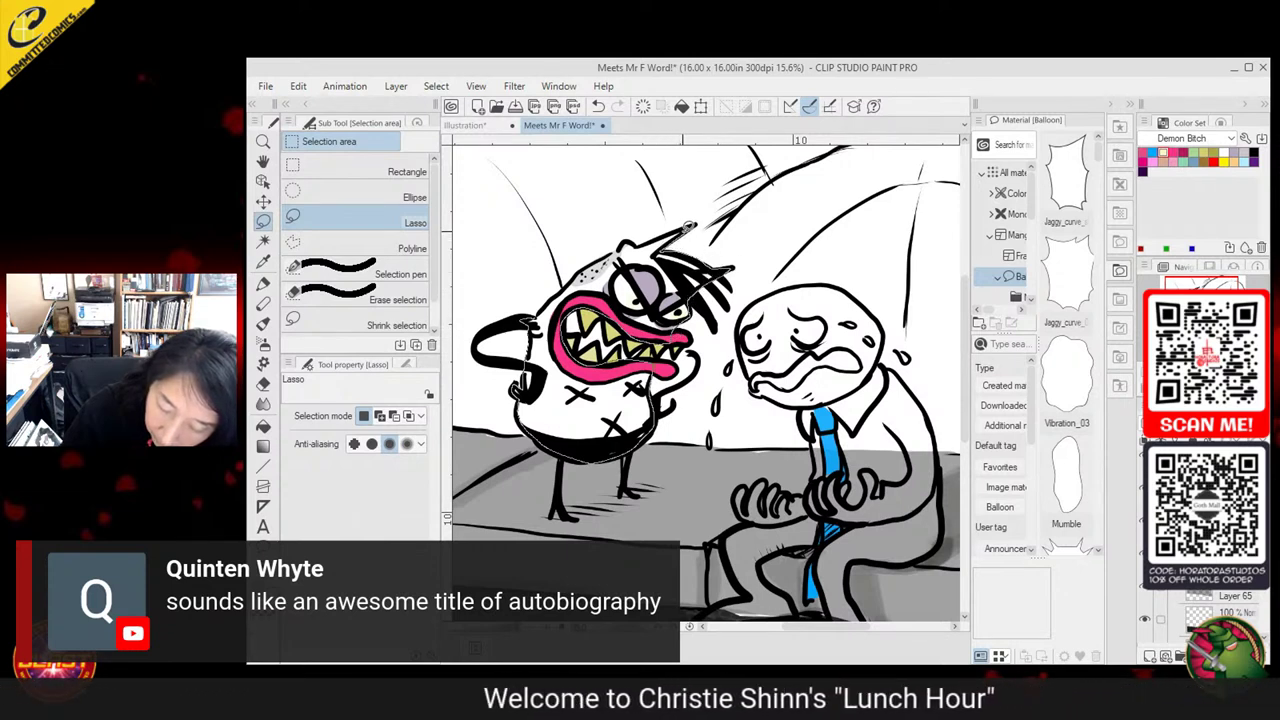
mouse_move(603, 253)
left_mouse_down()
mouse_move(578, 268)
mouse_move(627, 233)
left_mouse_up()
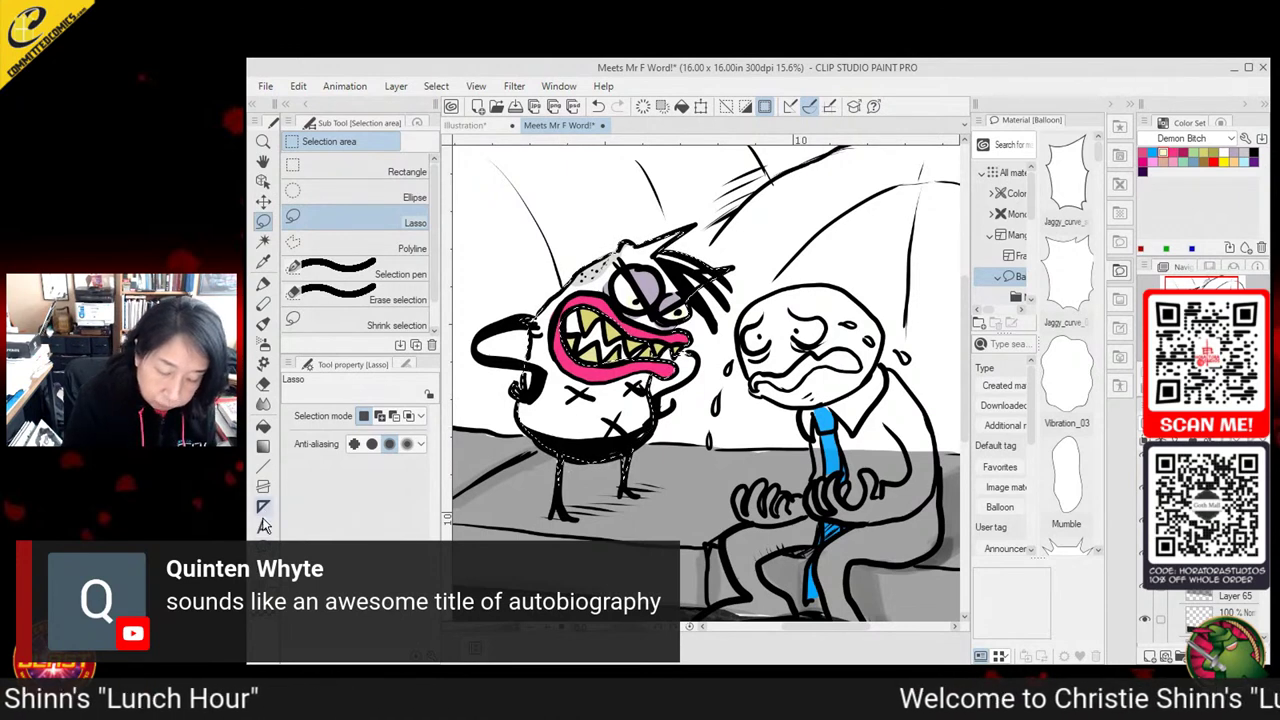
left_click(263, 425)
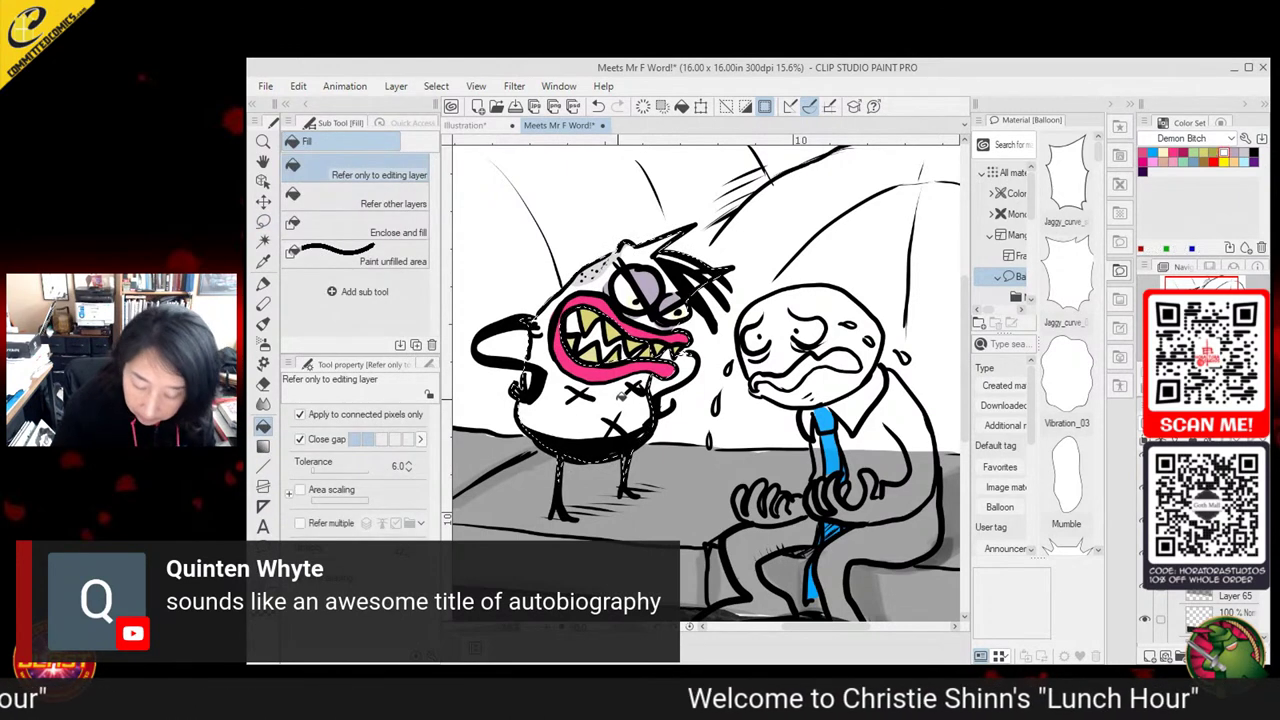
left_click(263, 221)
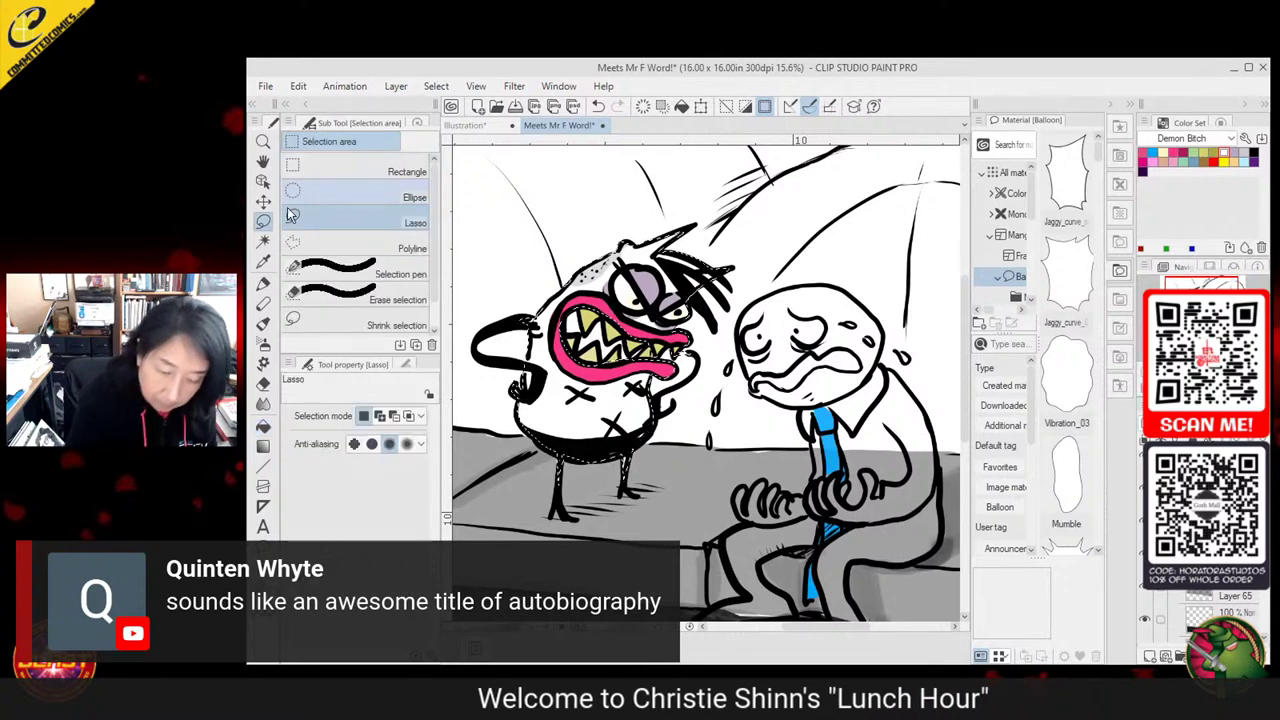
key("ctrl+d")
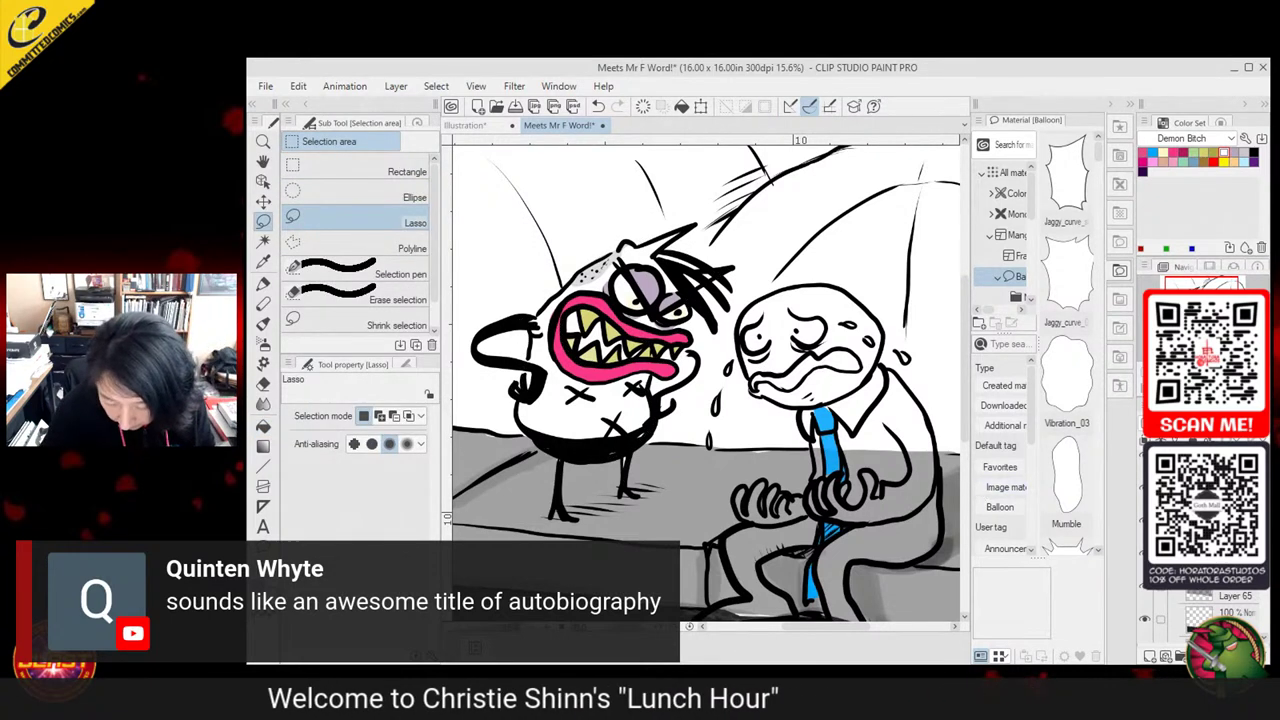
key("ctrl+s")
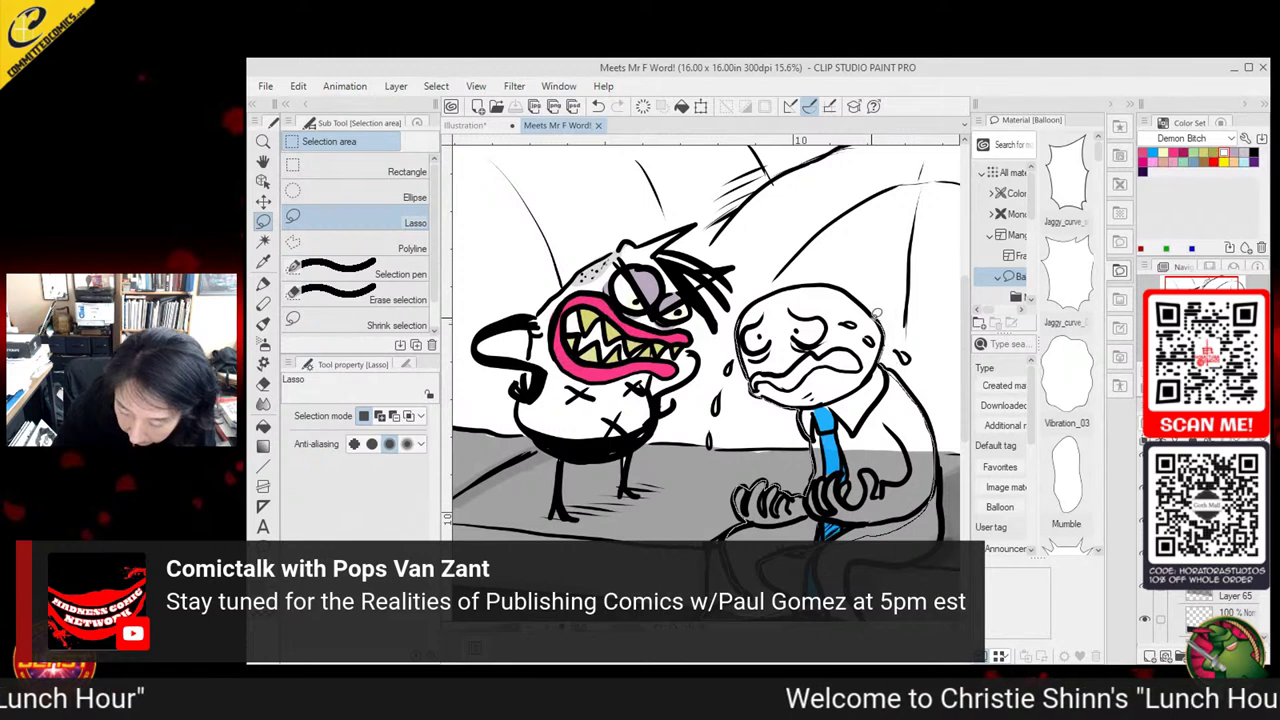
Lasso the sad man's whole figure from head to shoes, fill it with white, and clear the selection
left_click_drag(818, 279, 773, 285)
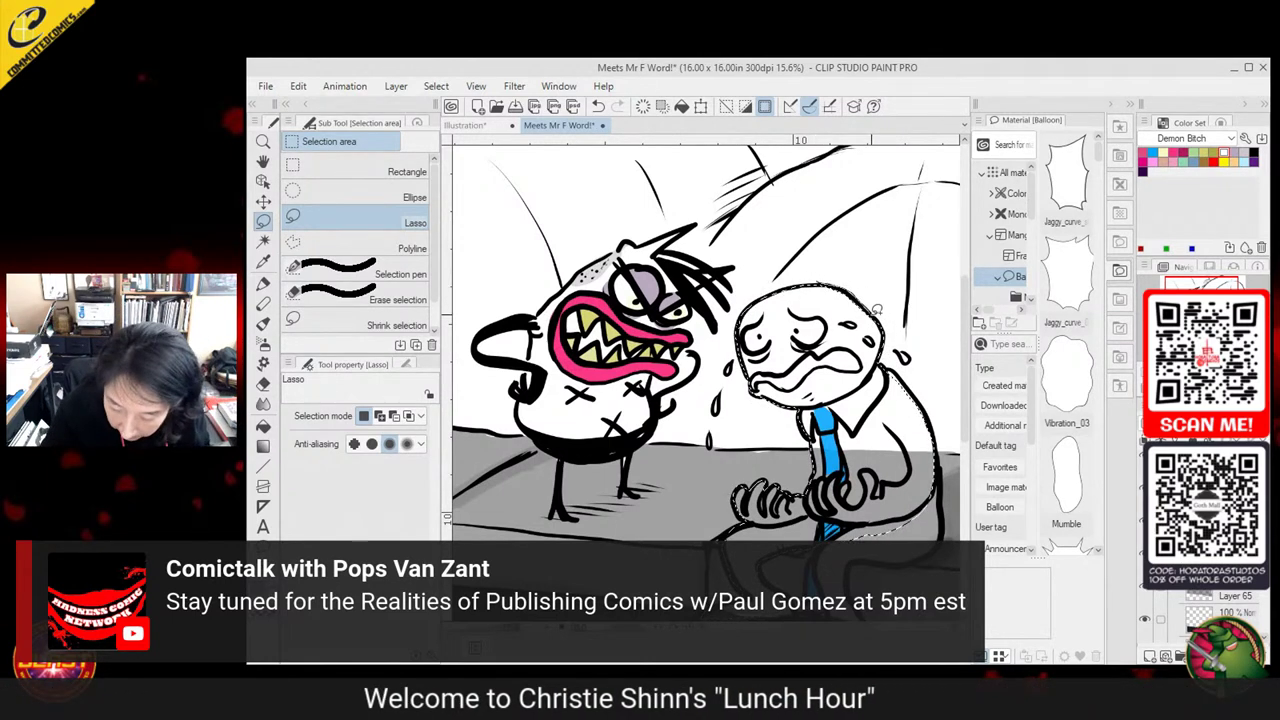
left_click_drag(816, 276, 811, 273)
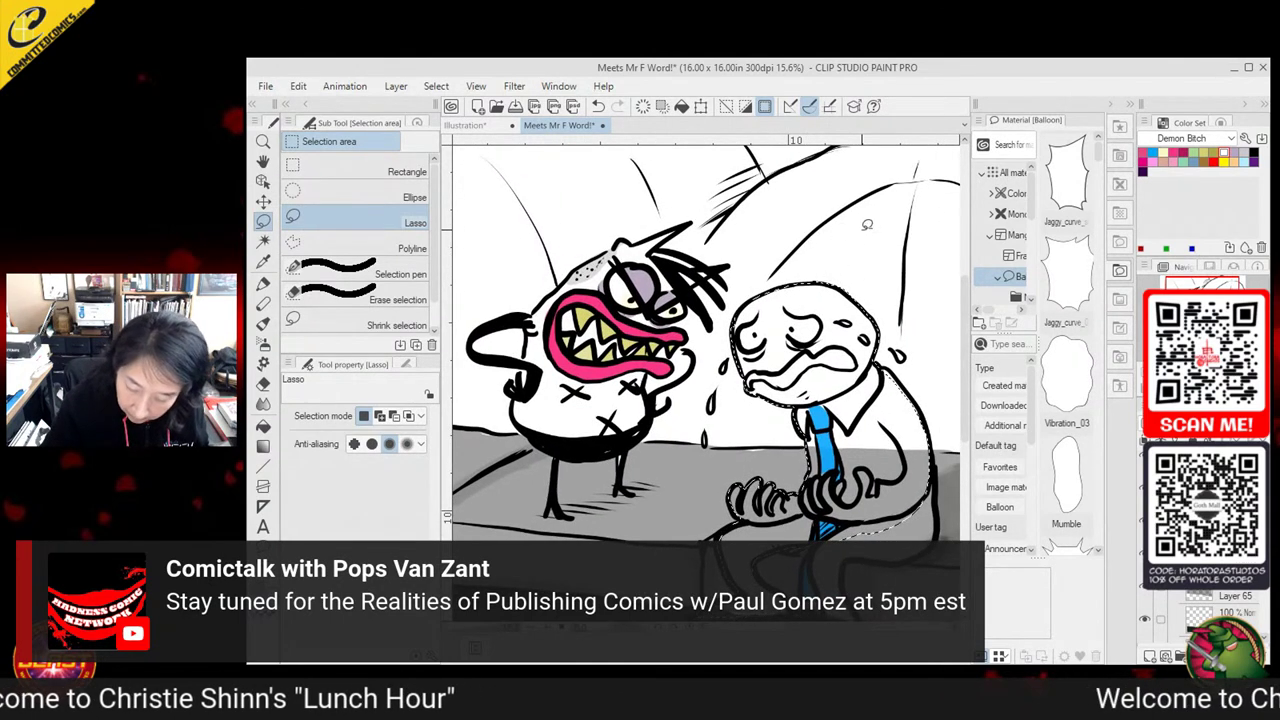
left_click_drag(940, 483, 920, 363)
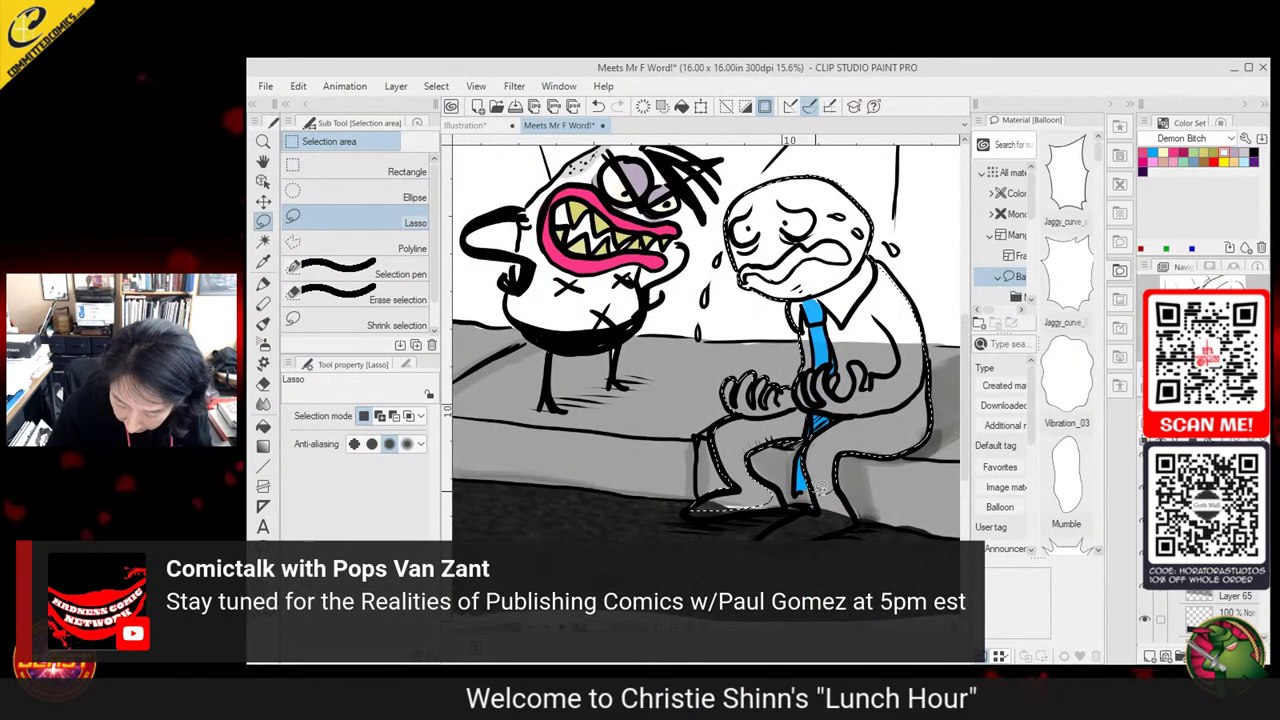
mouse_move(815, 508)
left_mouse_down()
mouse_move(765, 537)
mouse_move(851, 522)
left_mouse_up()
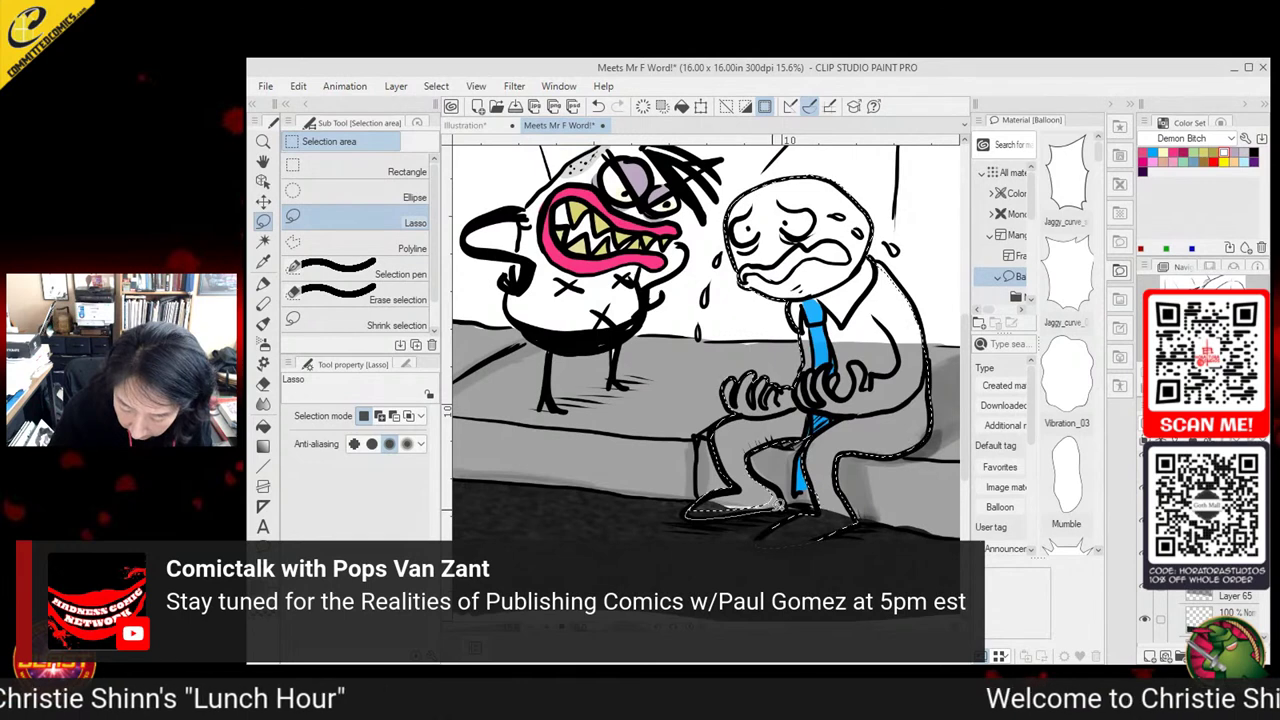
left_click(263, 426)
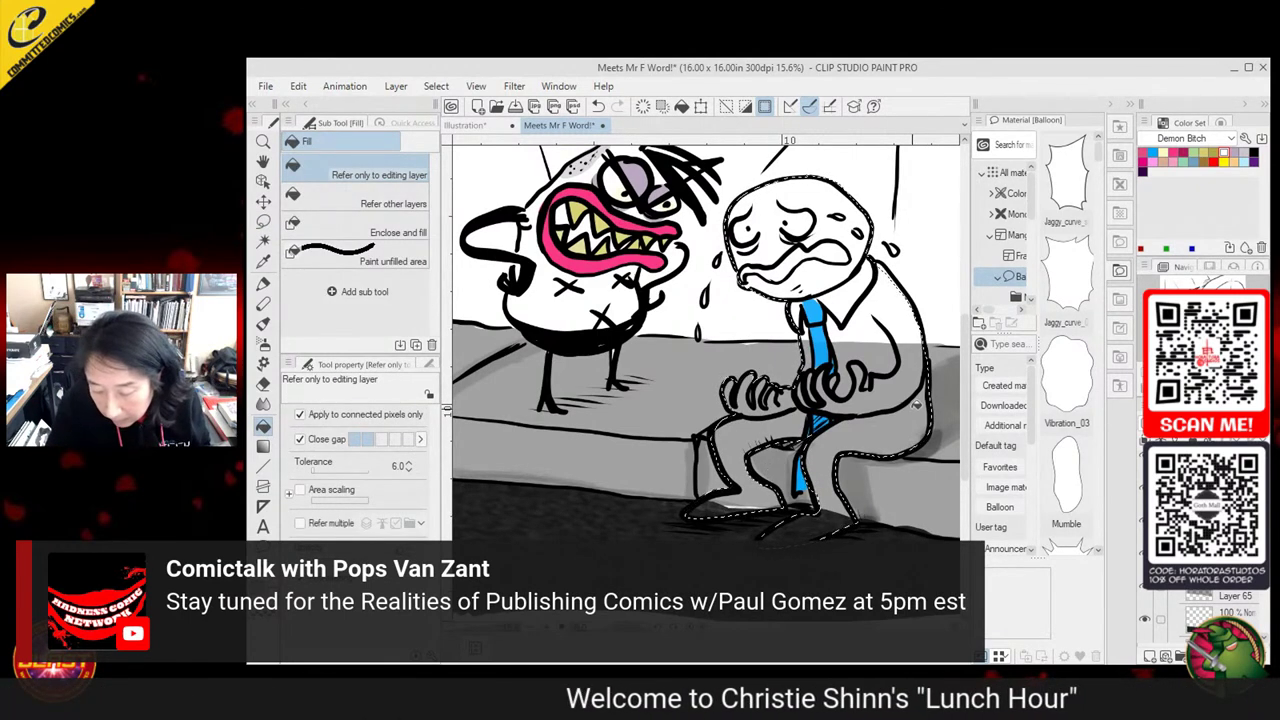
left_click(906, 392)
left_click(807, 511)
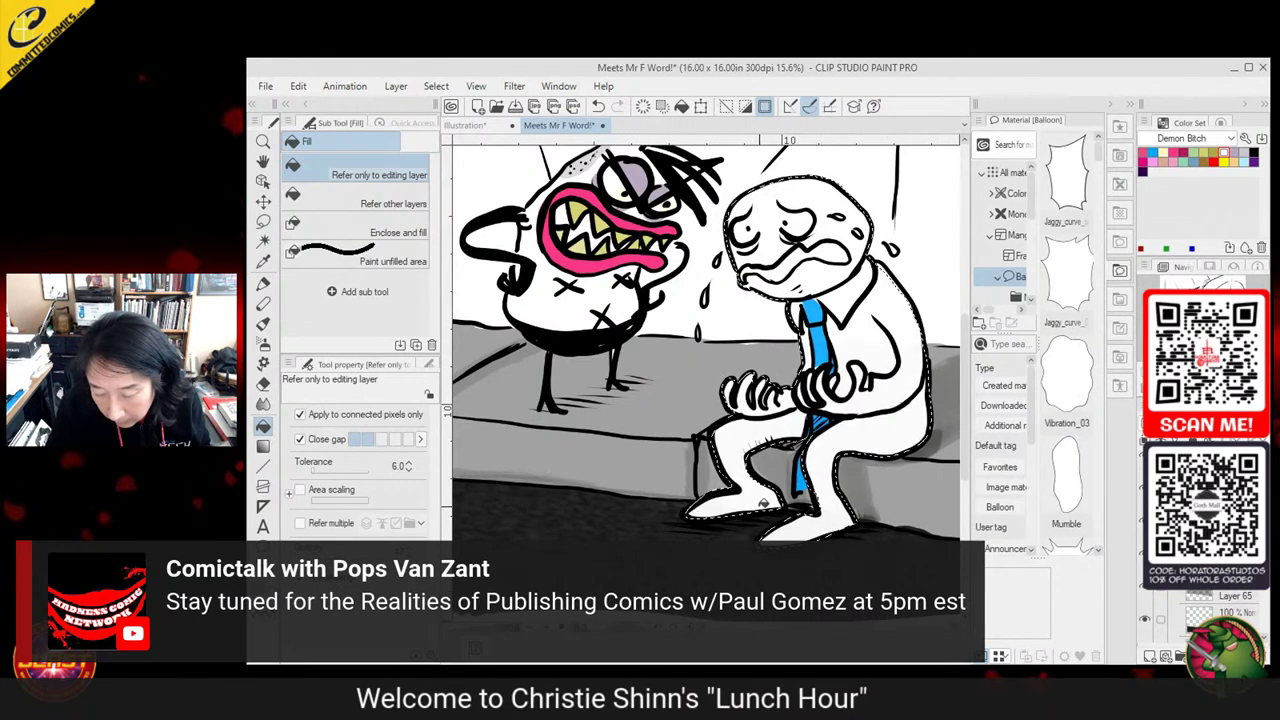
left_click(263, 220)
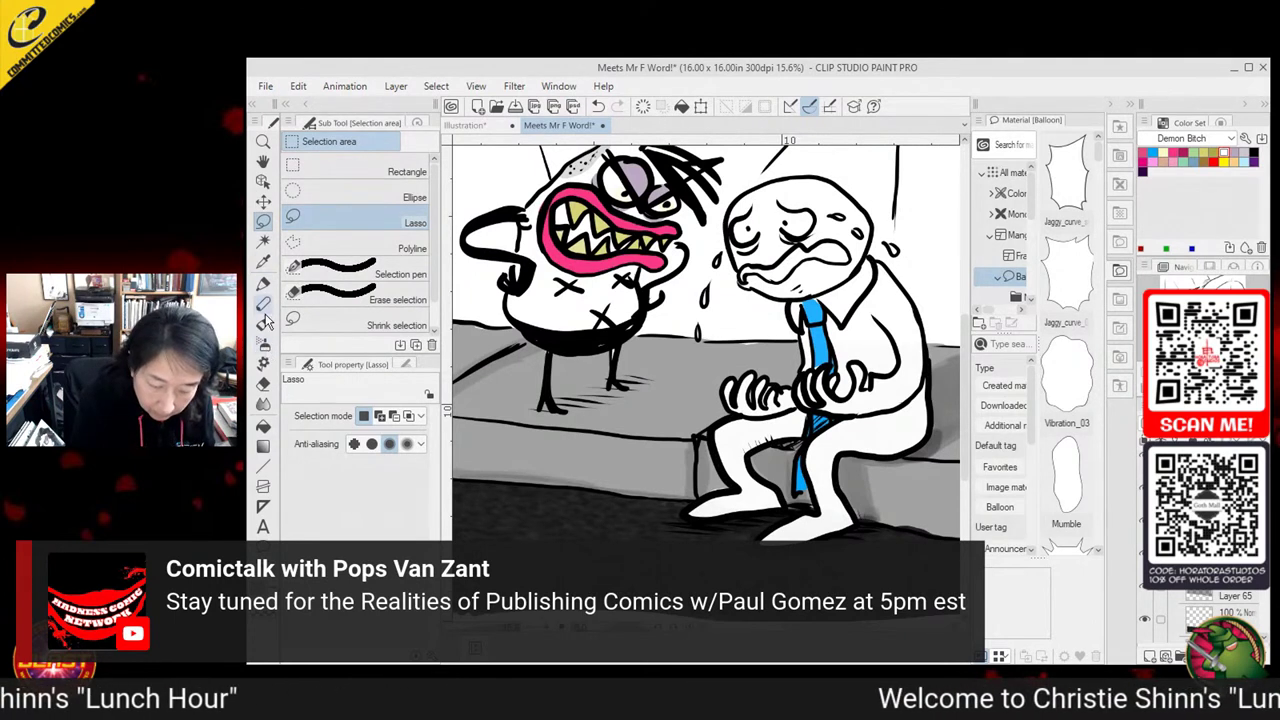
Touch up the white fill around the man's back and seat with the Inker - Painter Scratchboard pen at size 10
left_click(264, 384)
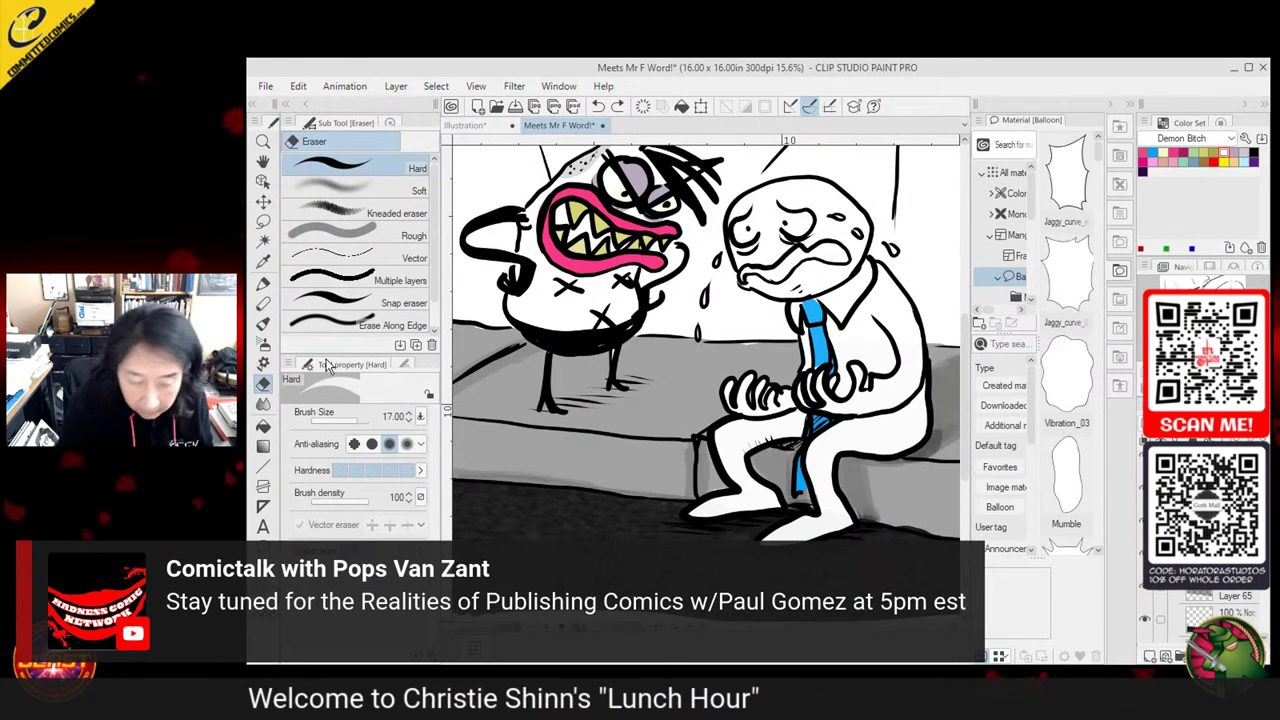
key("i")
key("p")
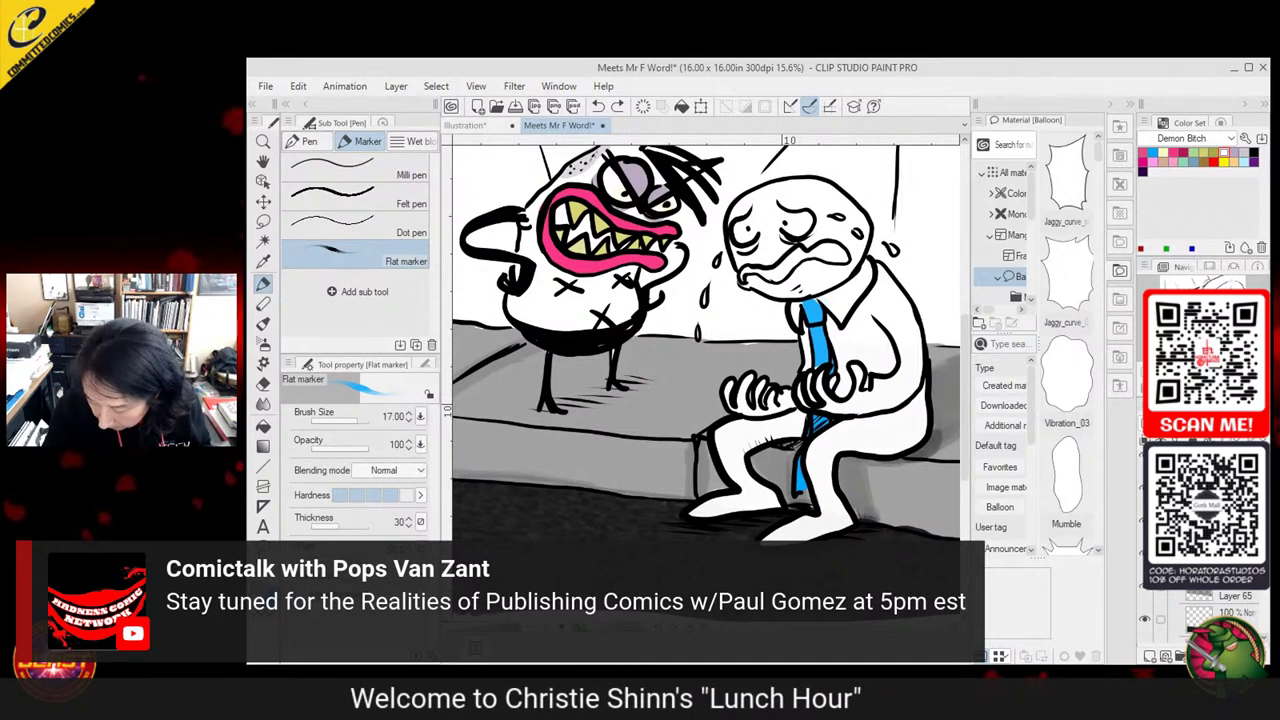
key("ctrl+d")
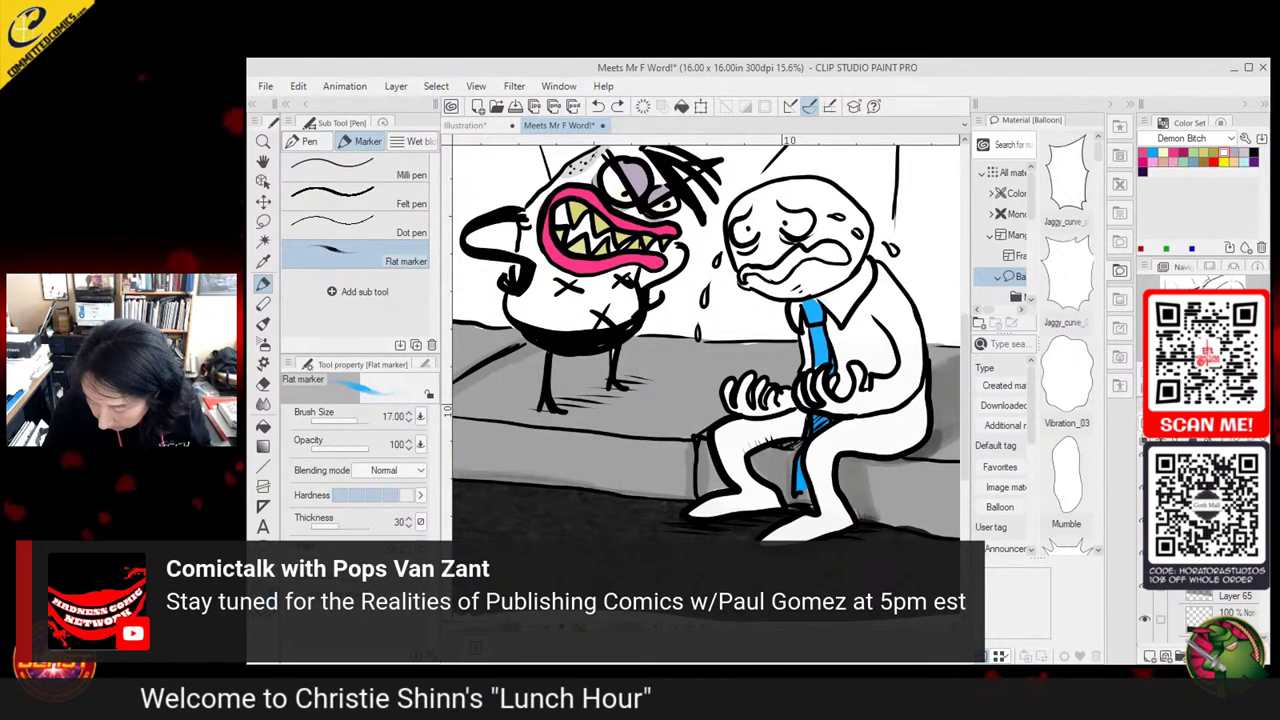
left_click(1193, 438)
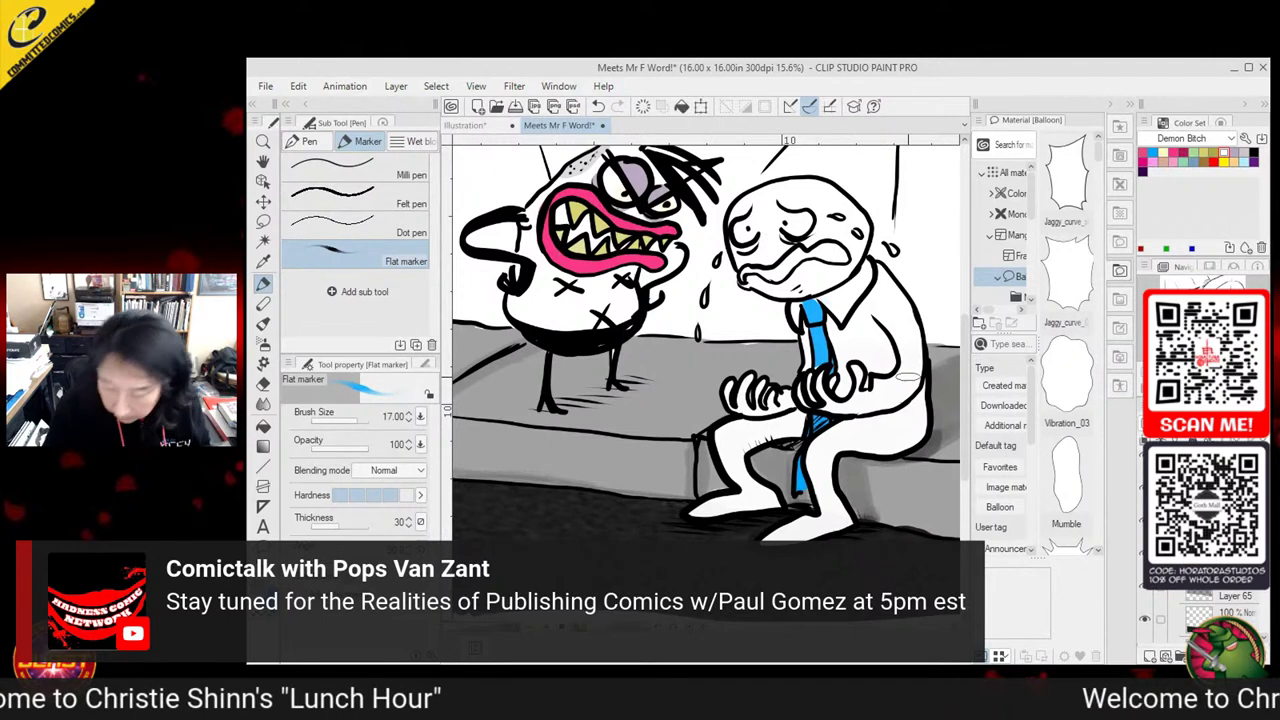
left_click(303, 141)
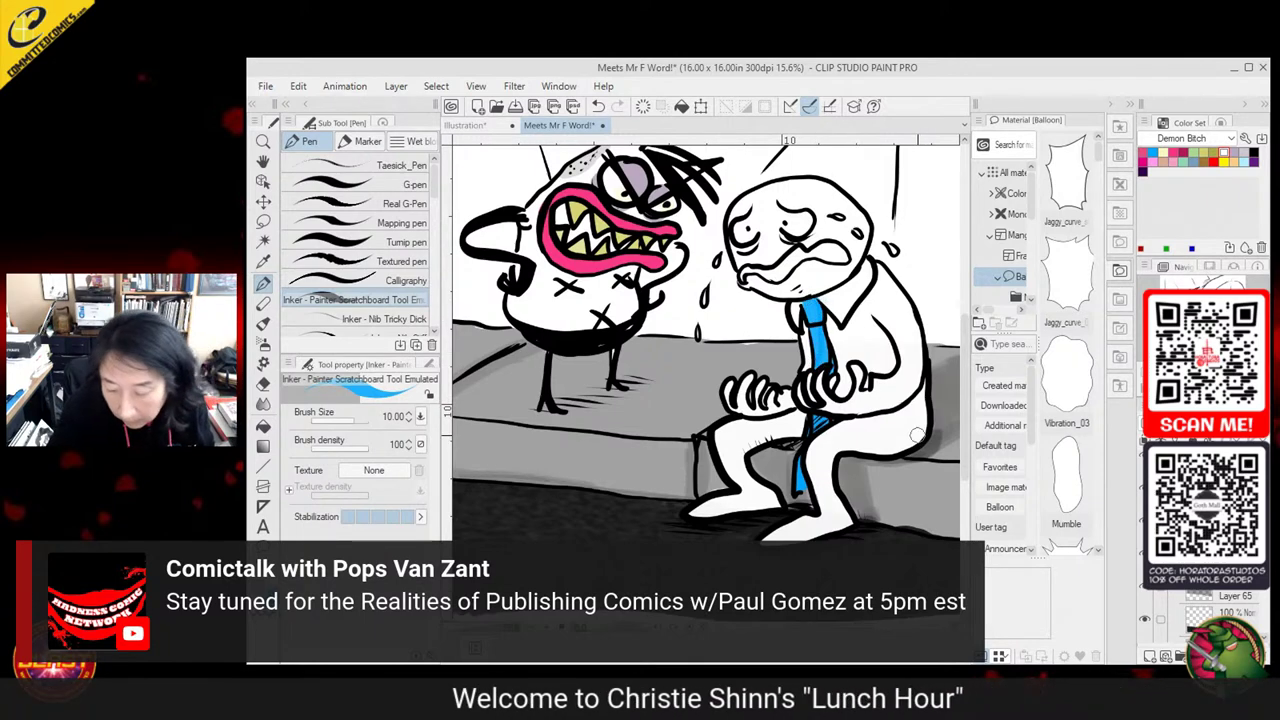
left_click_drag(906, 447, 926, 469)
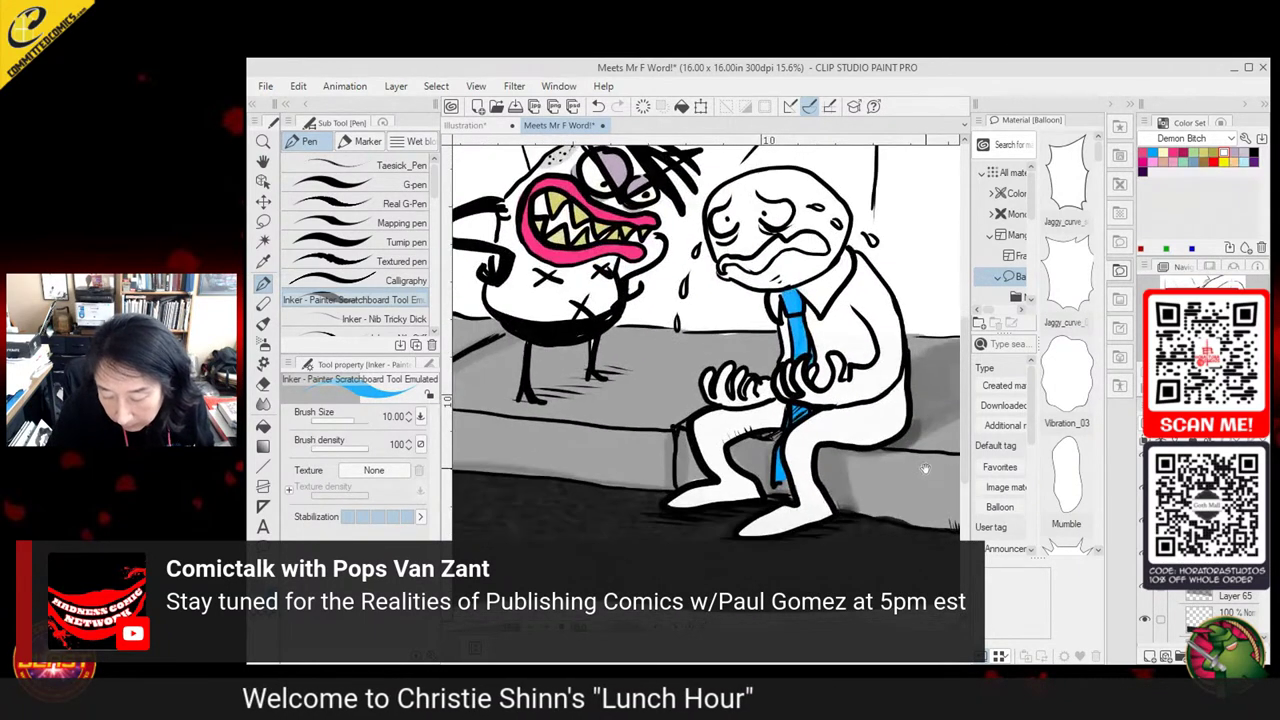
mouse_move(903, 528)
left_mouse_down()
mouse_move(926, 463)
mouse_move(881, 482)
mouse_move(911, 441)
left_mouse_up()
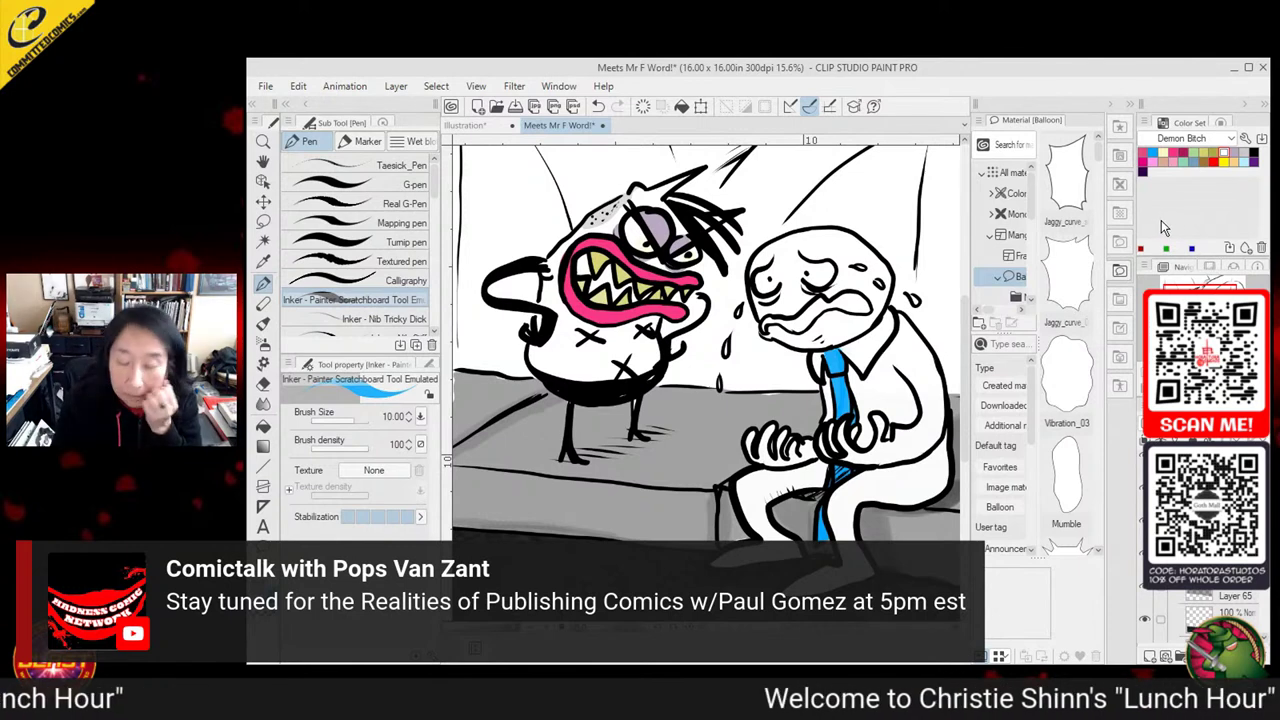
Sample a displayed colour near the bird's belly, return to the Inker pen, and save the file
left_click(264, 262)
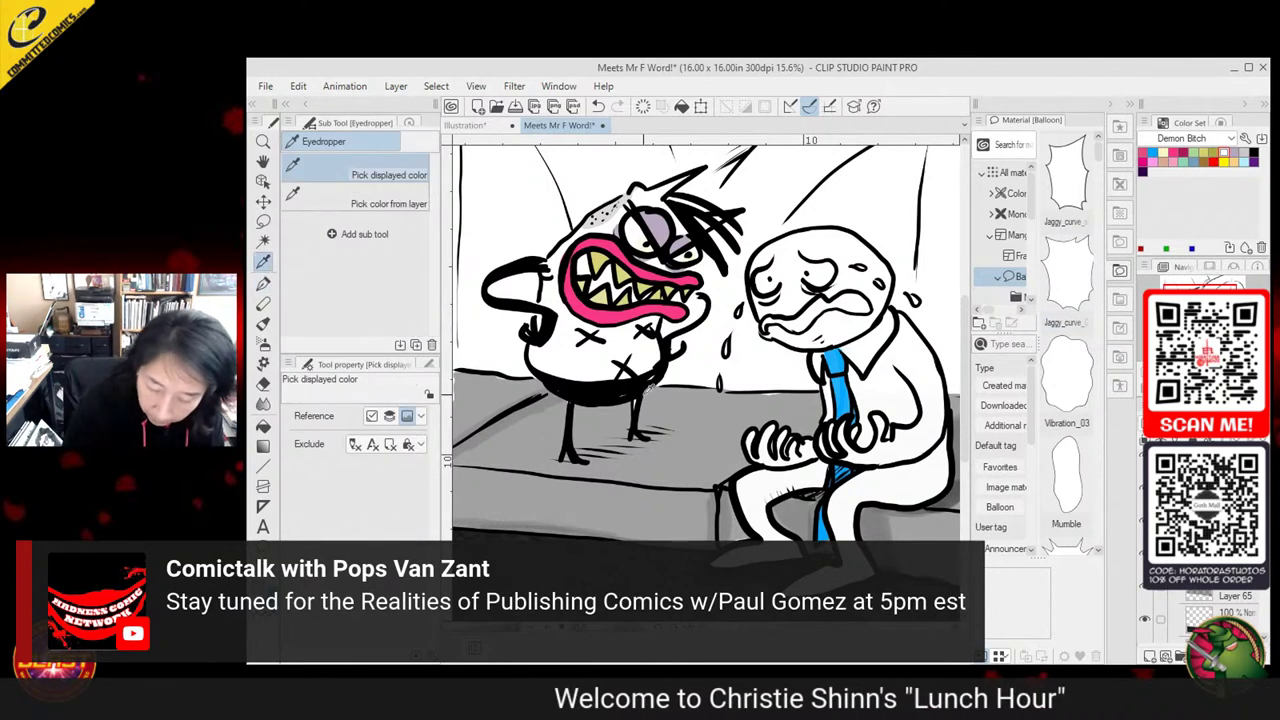
left_click(263, 284)
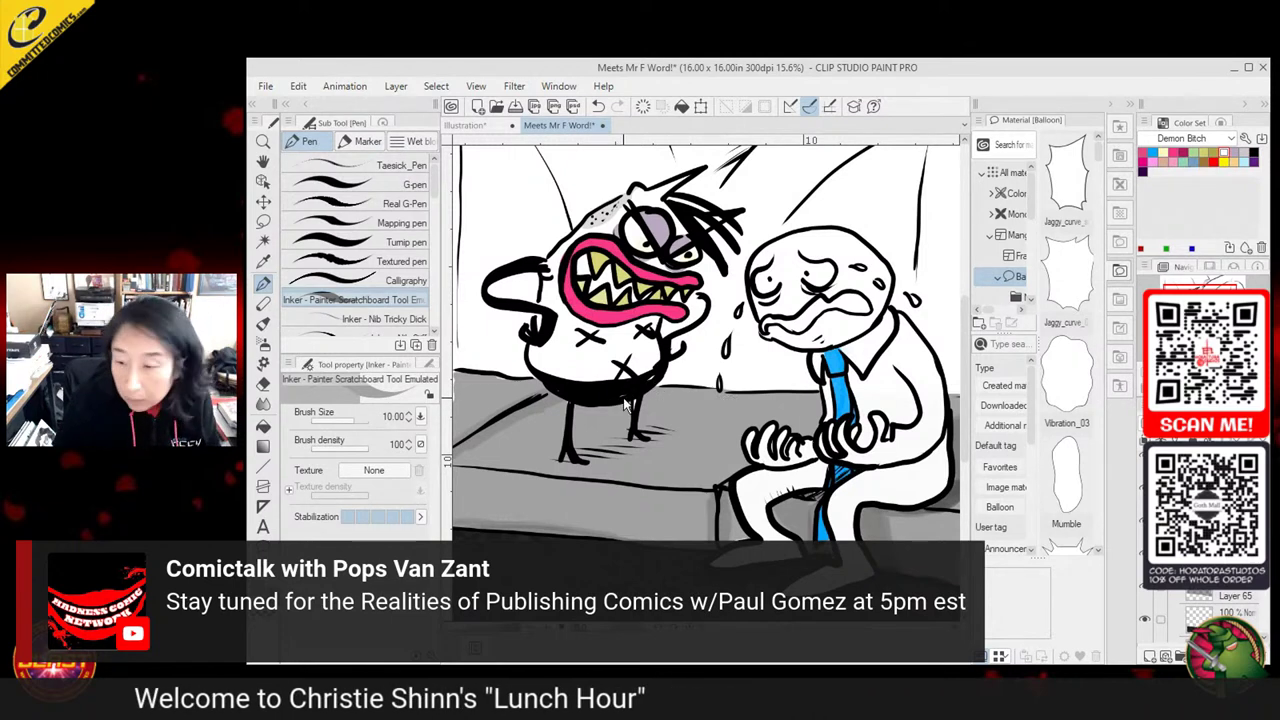
key("ctrl+s")
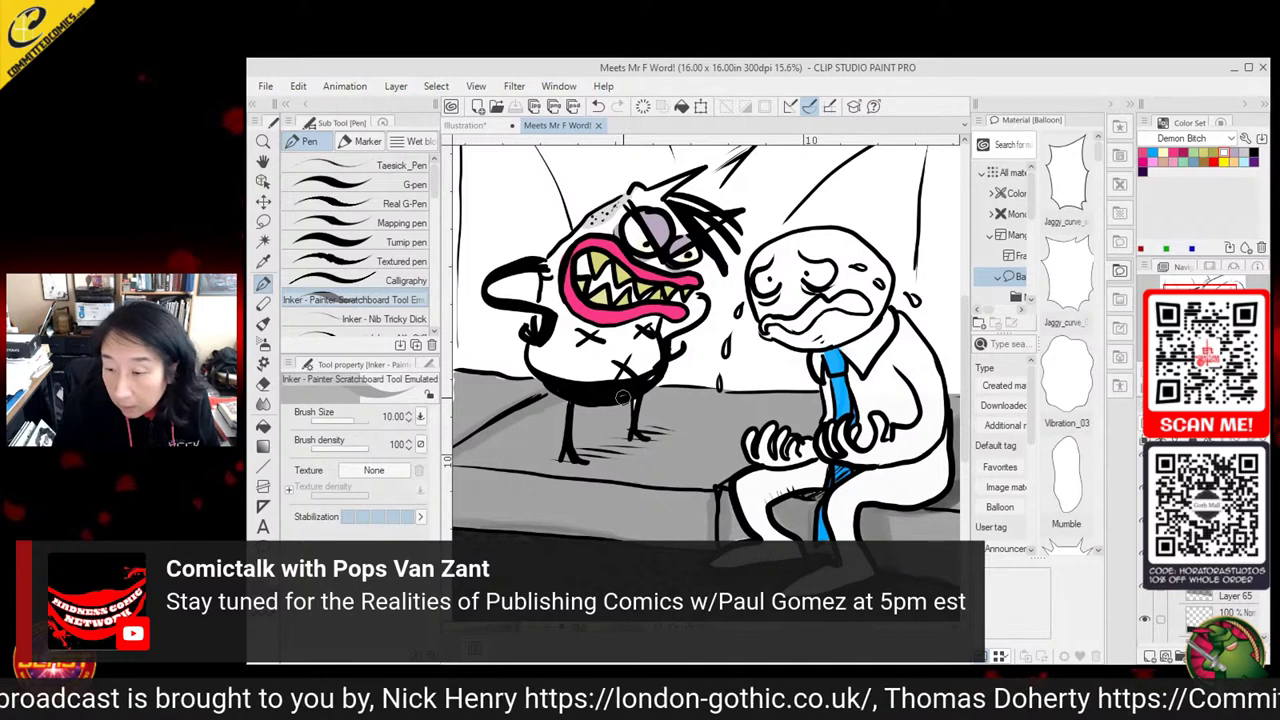
Lasso the sad man's drooping lips, fill them with the pinkish red swatch, and clear the selection
left_click(264, 221)
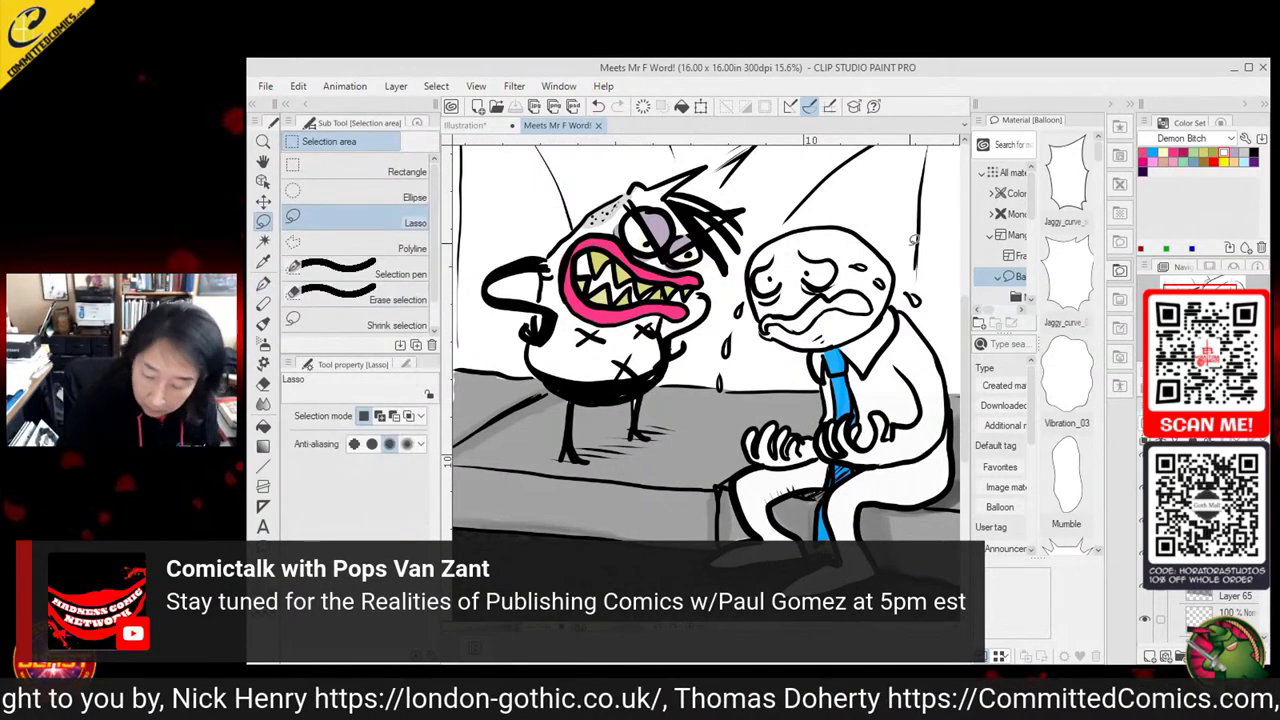
left_click_drag(916, 367, 882, 436)
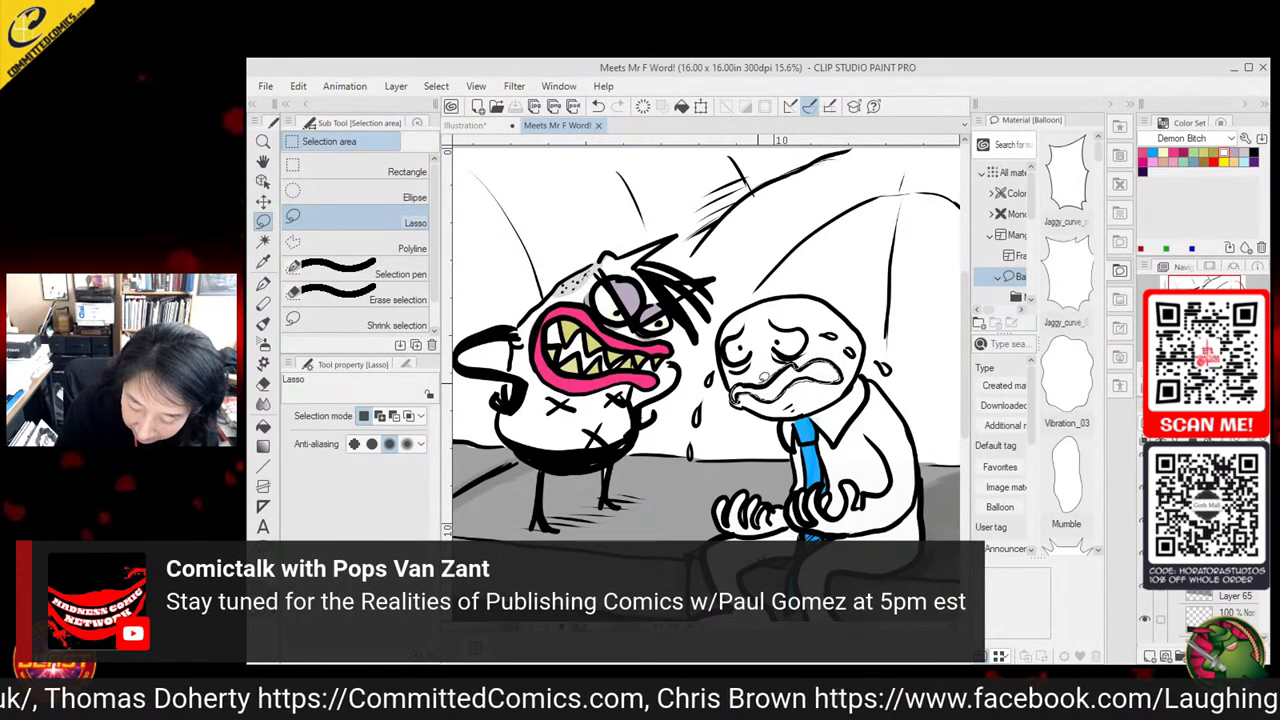
left_click_drag(738, 382, 782, 393)
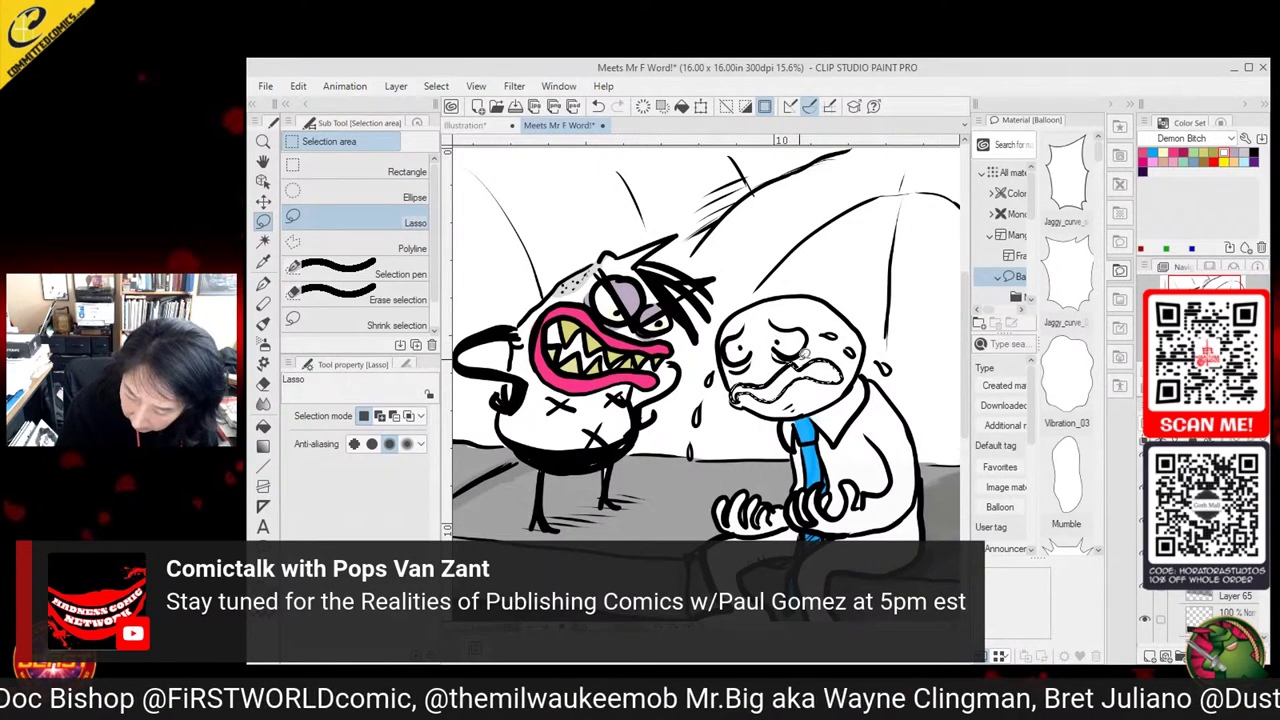
left_click(263, 425)
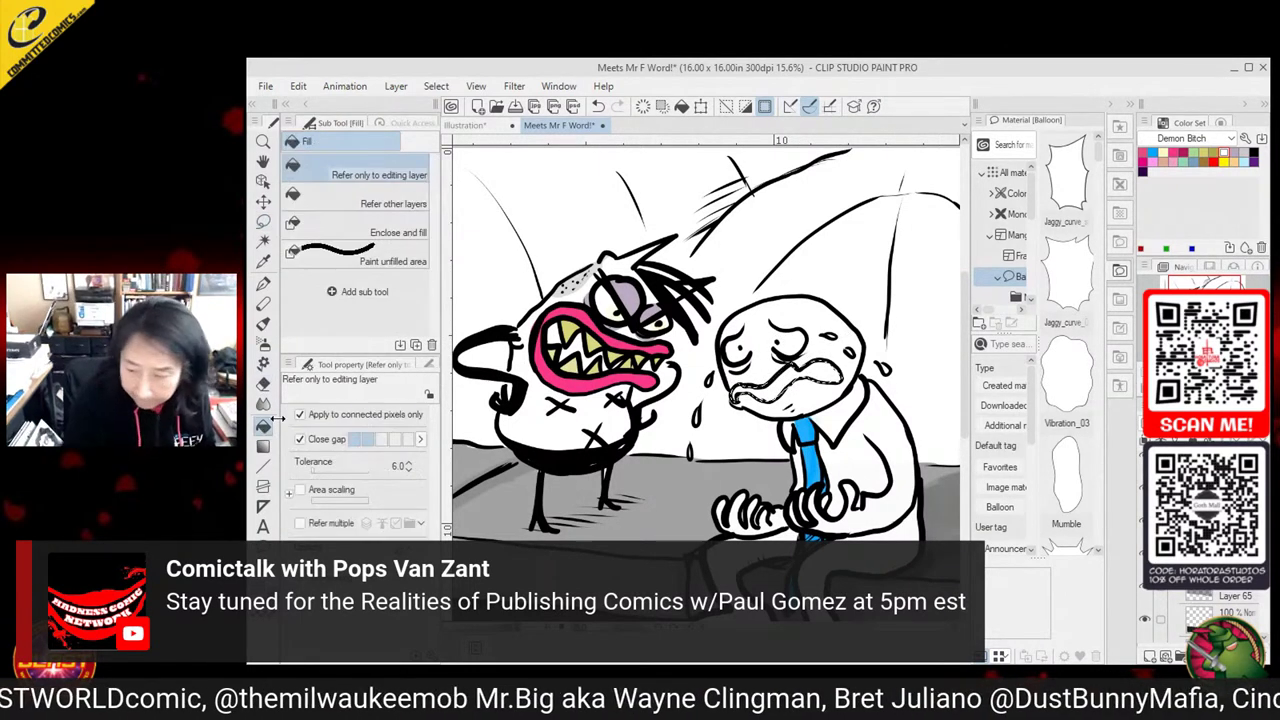
left_click(1163, 152)
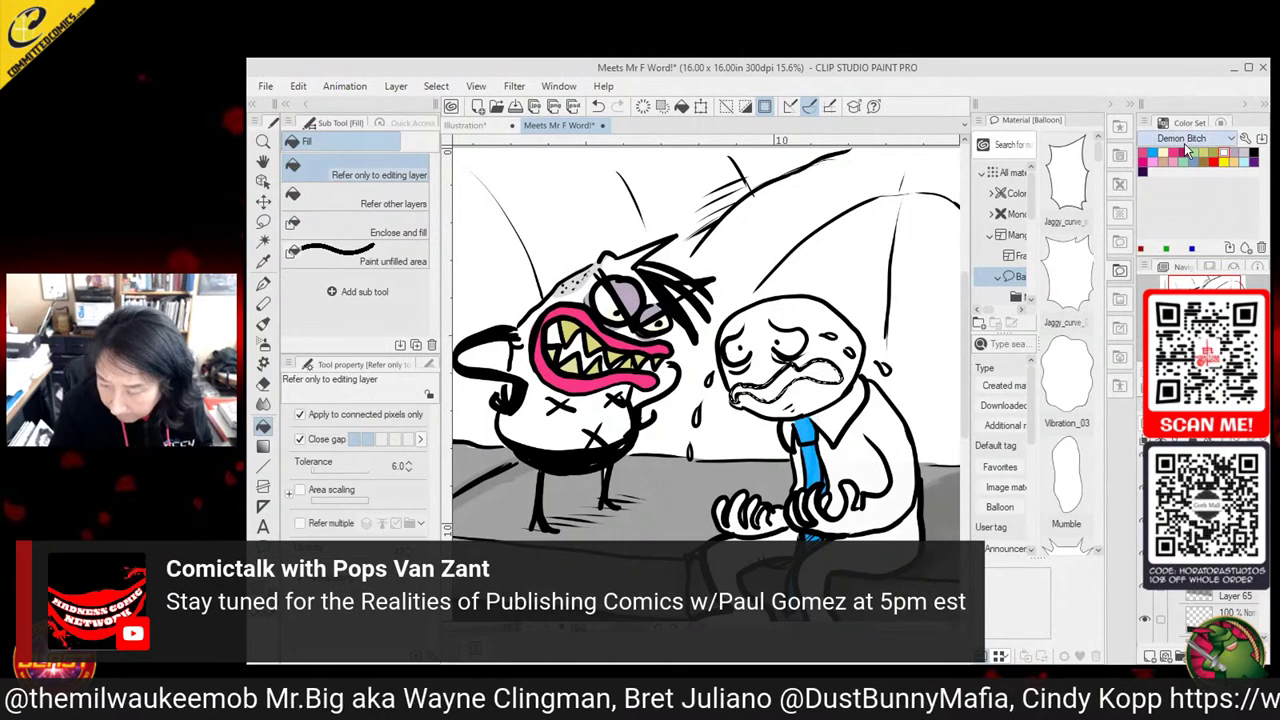
left_click(1143, 152)
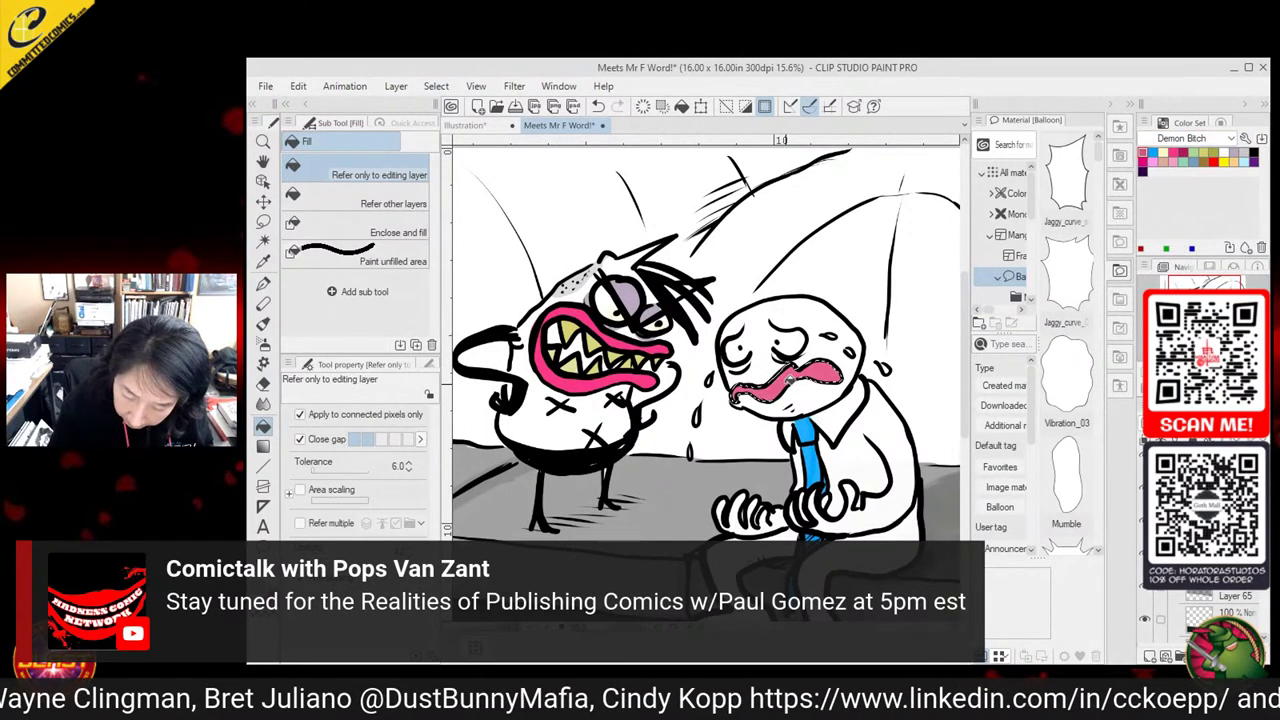
left_click(263, 220)
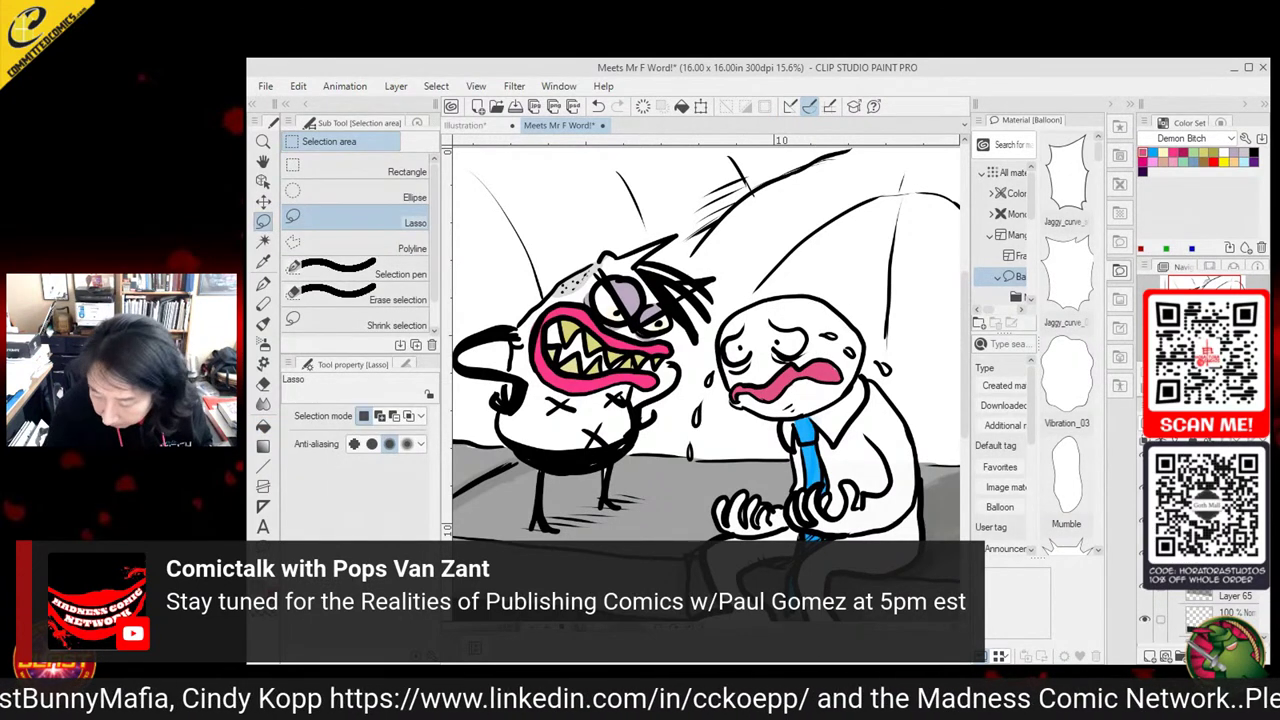
Show the finished panel, sample the light blue of its teardrops, and add it to the Demon Bitch color set
scroll(1205, 610, "down", 3)
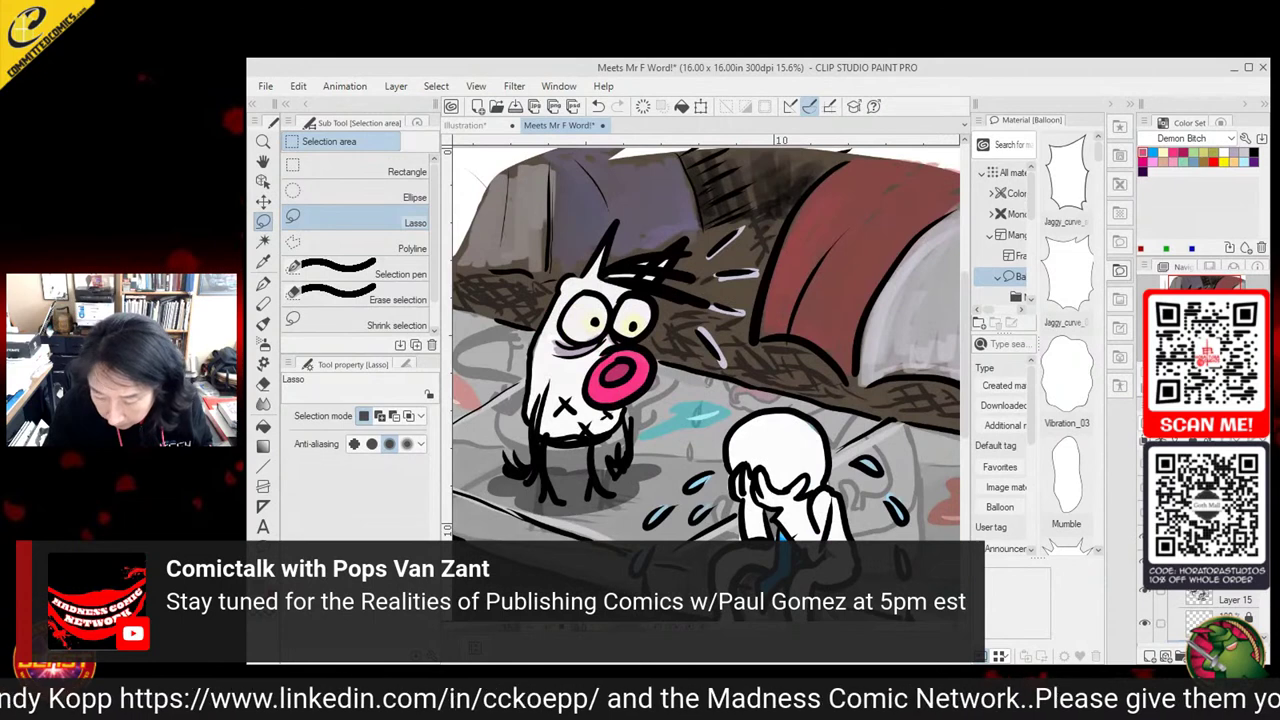
left_click(264, 259)
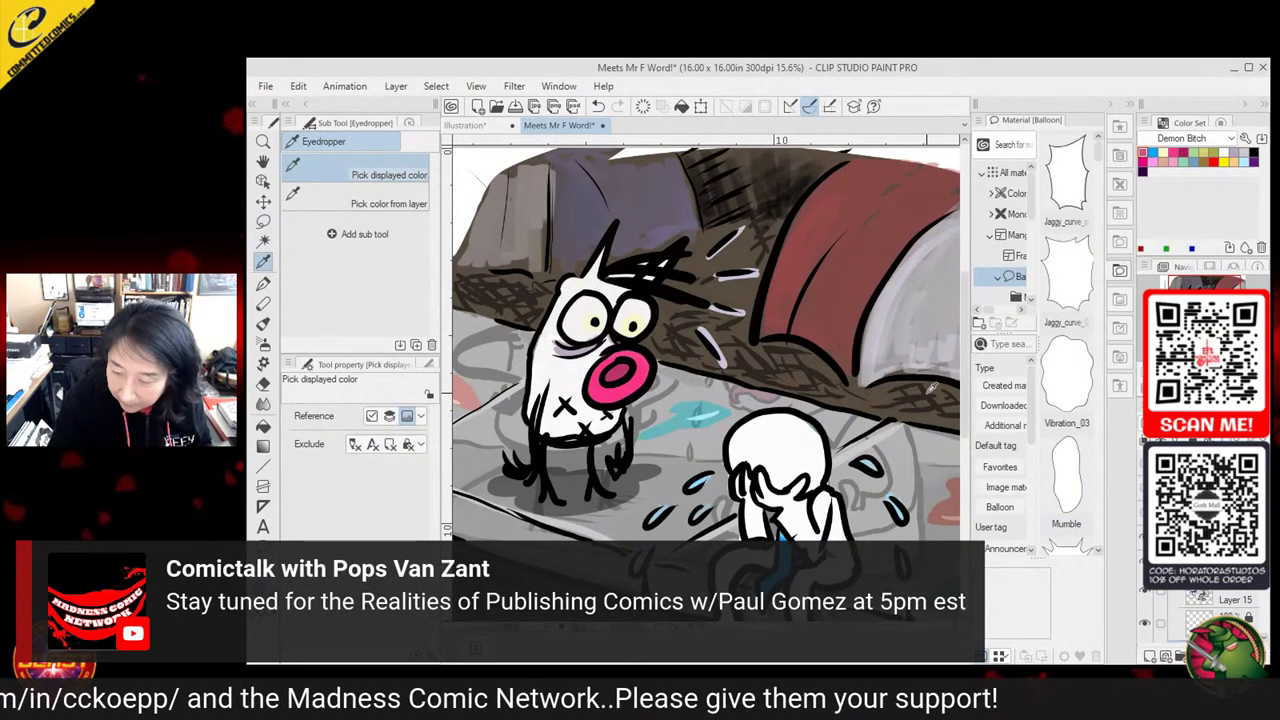
left_click(1247, 249)
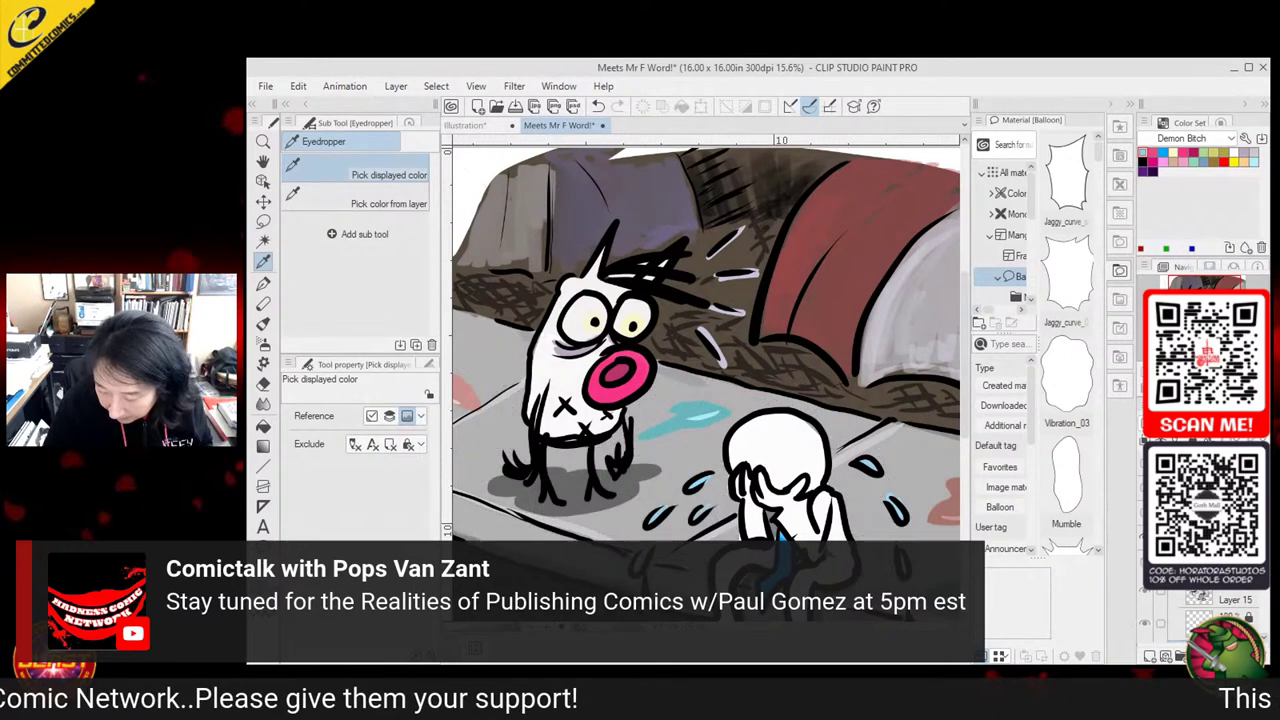
Hide the finished panel's folder, show the snarling bird and sad man panel, and expand its folder to reach its layers
left_click(1142, 547)
left_click(1174, 549)
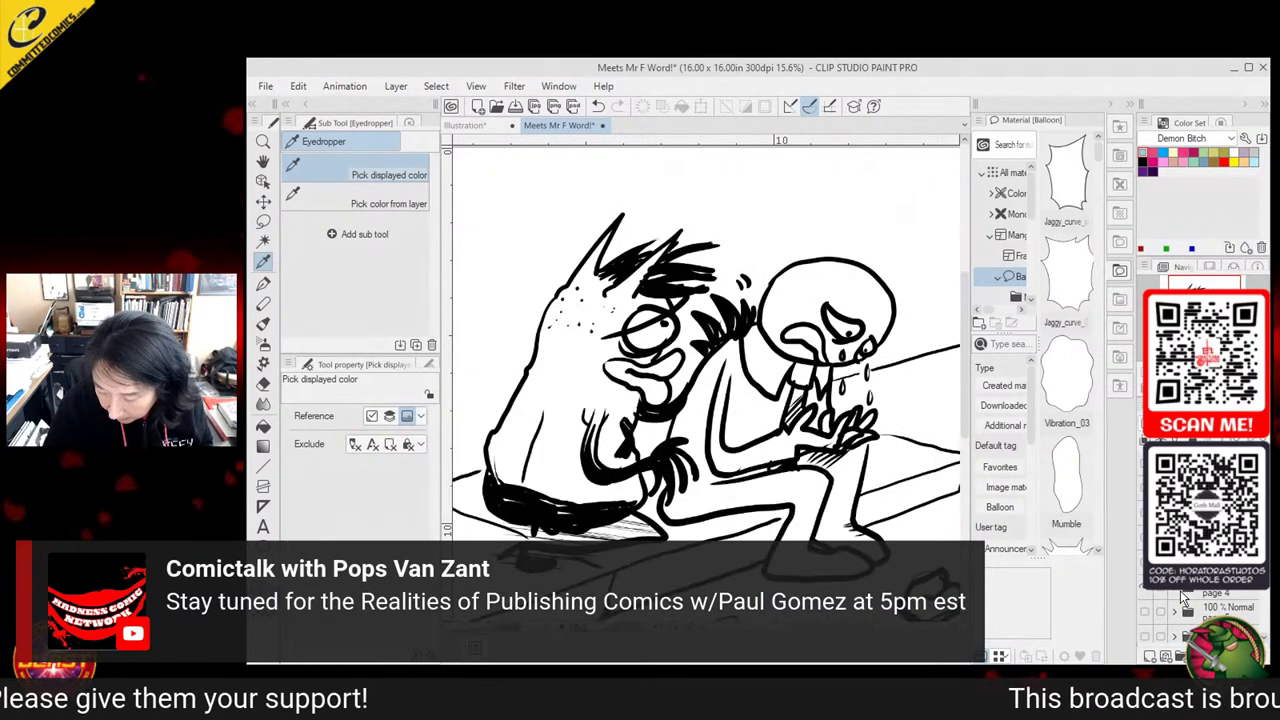
left_click(1144, 589)
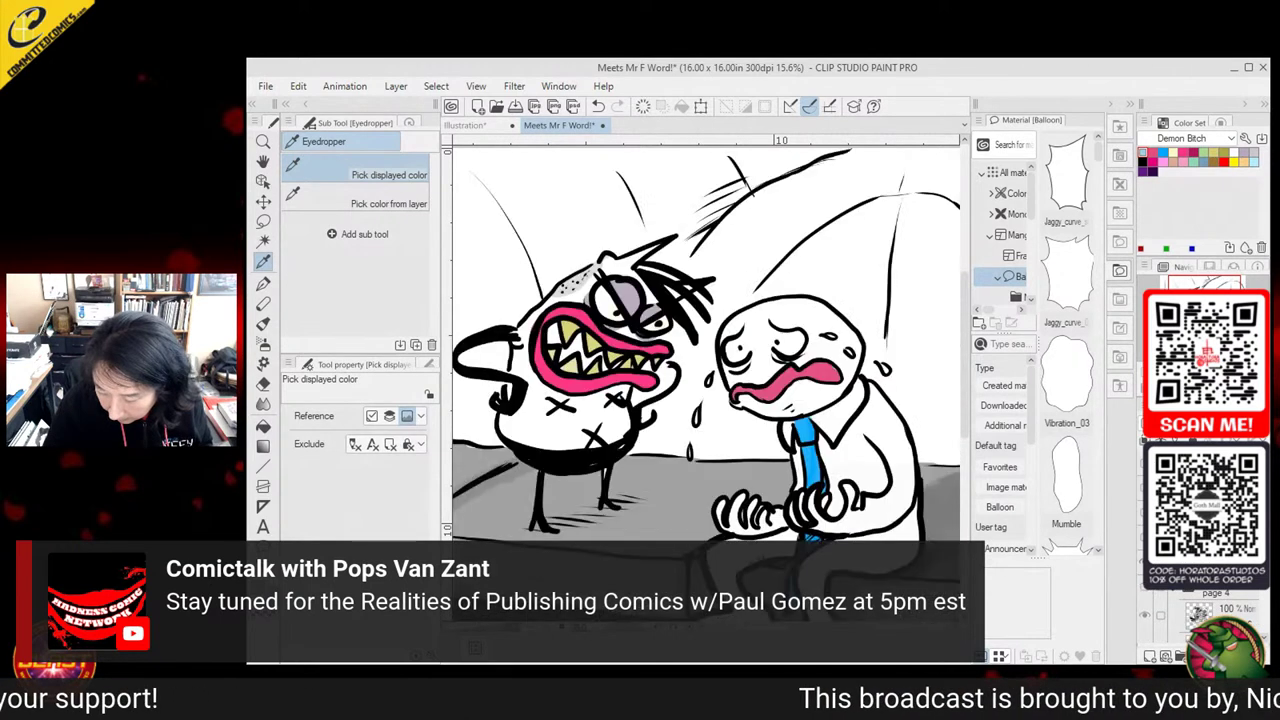
left_click(1174, 589)
scroll(1269, 509, "down", 3)
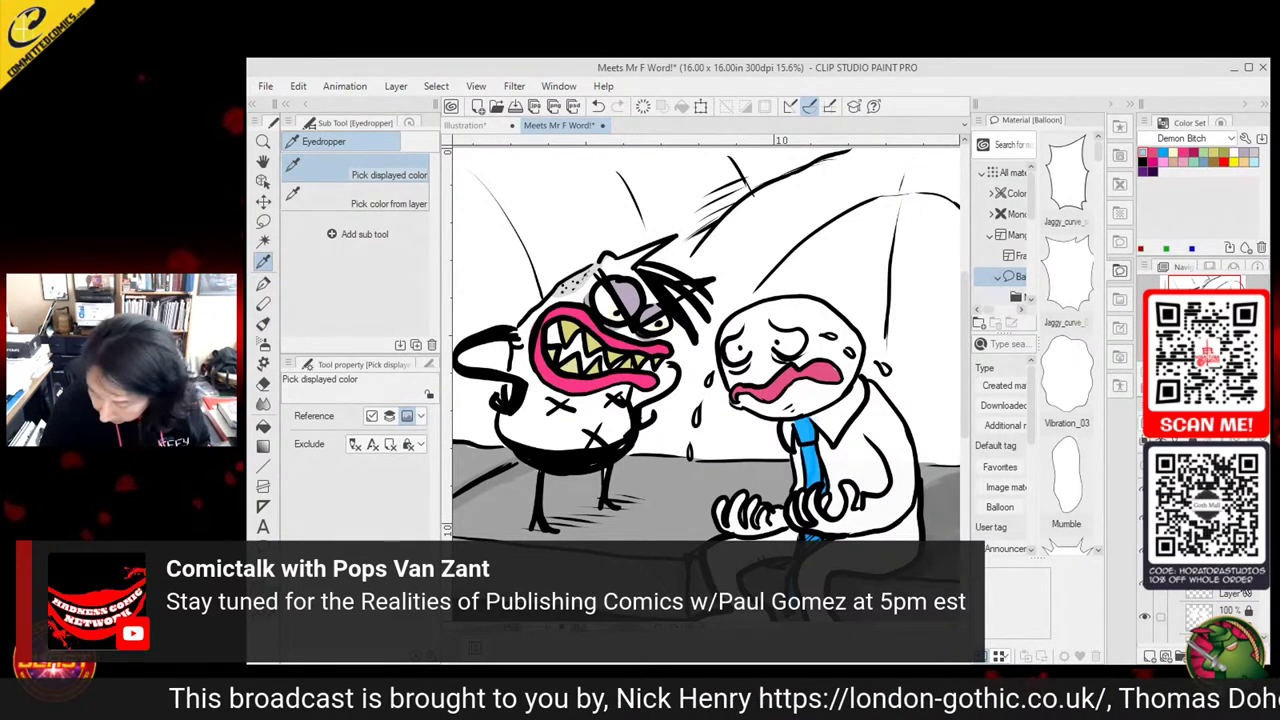
left_click(264, 285)
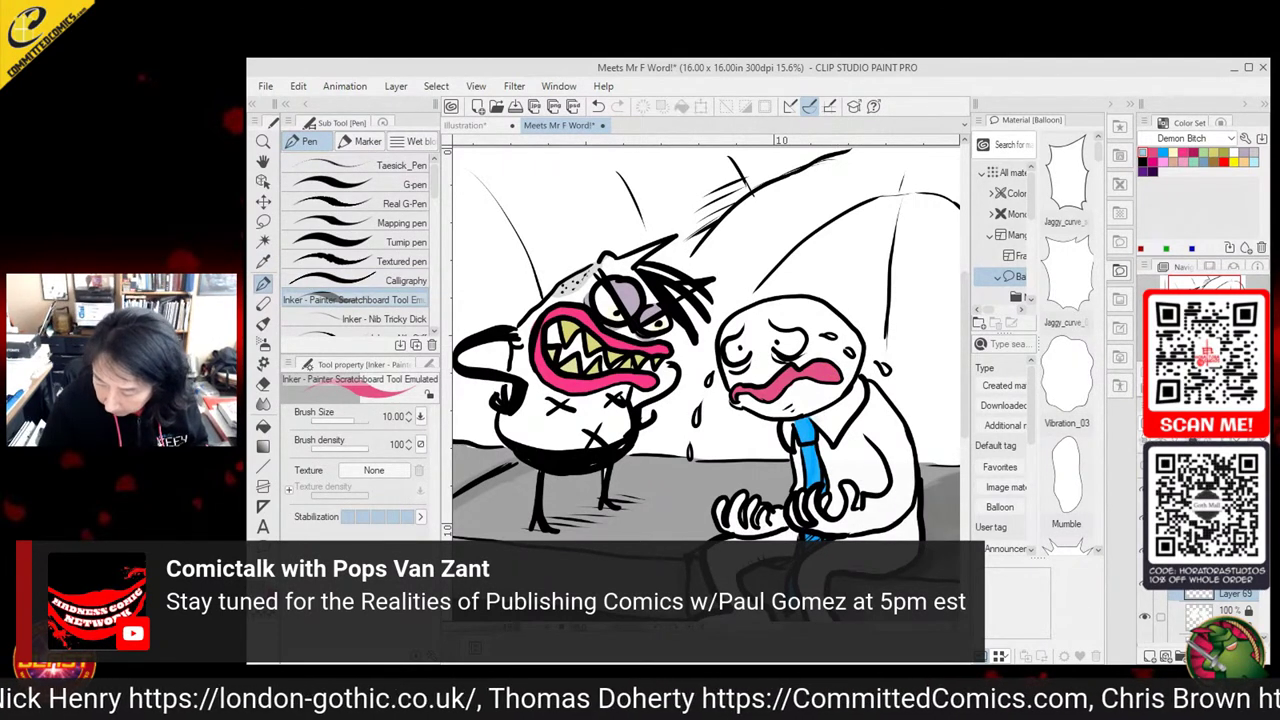
scroll(1205, 608, "down", 3)
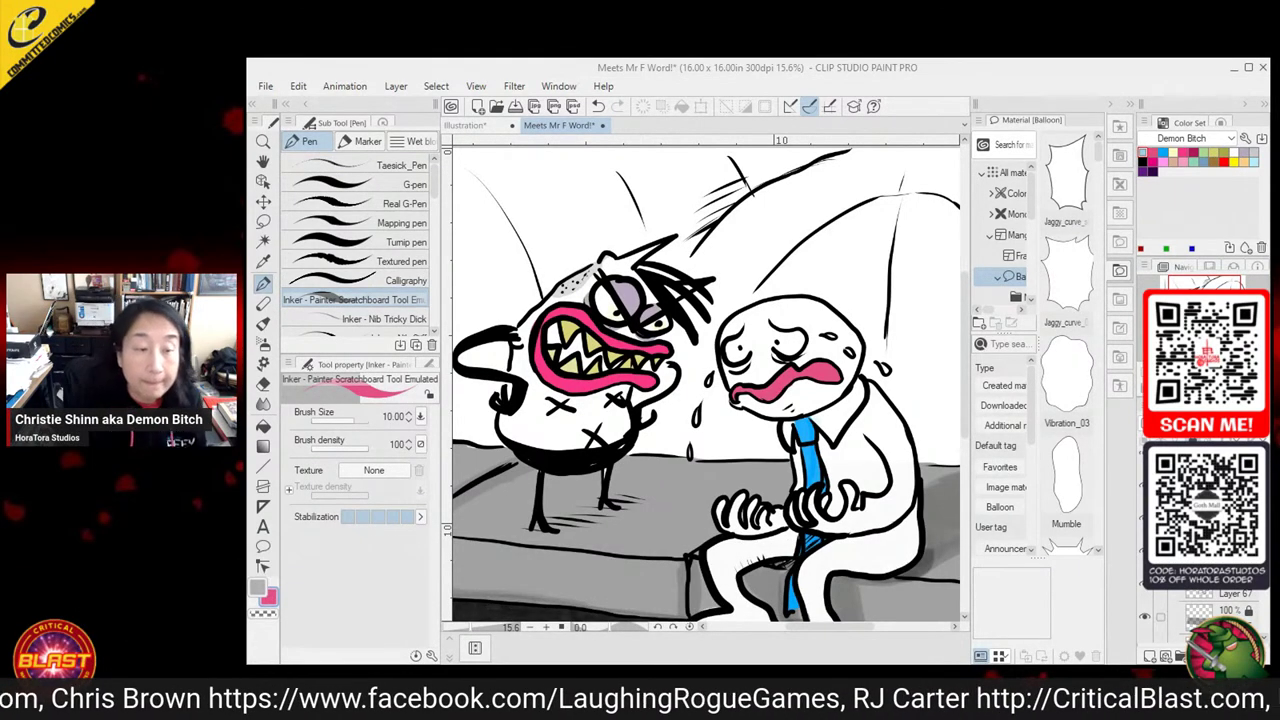
Lasso the sad man's teardrops and sweat drops, fill them with the light blue swatch, and clear the selection
left_click(262, 224)
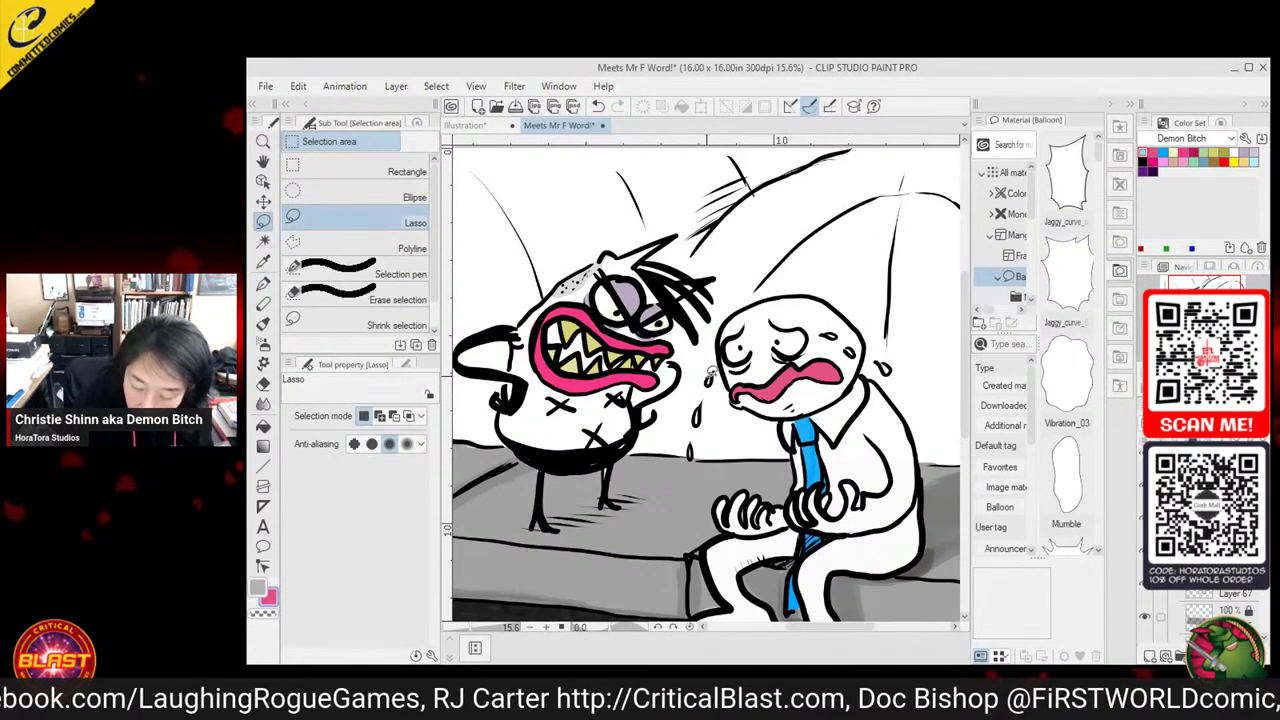
left_click_drag(712, 372, 720, 367)
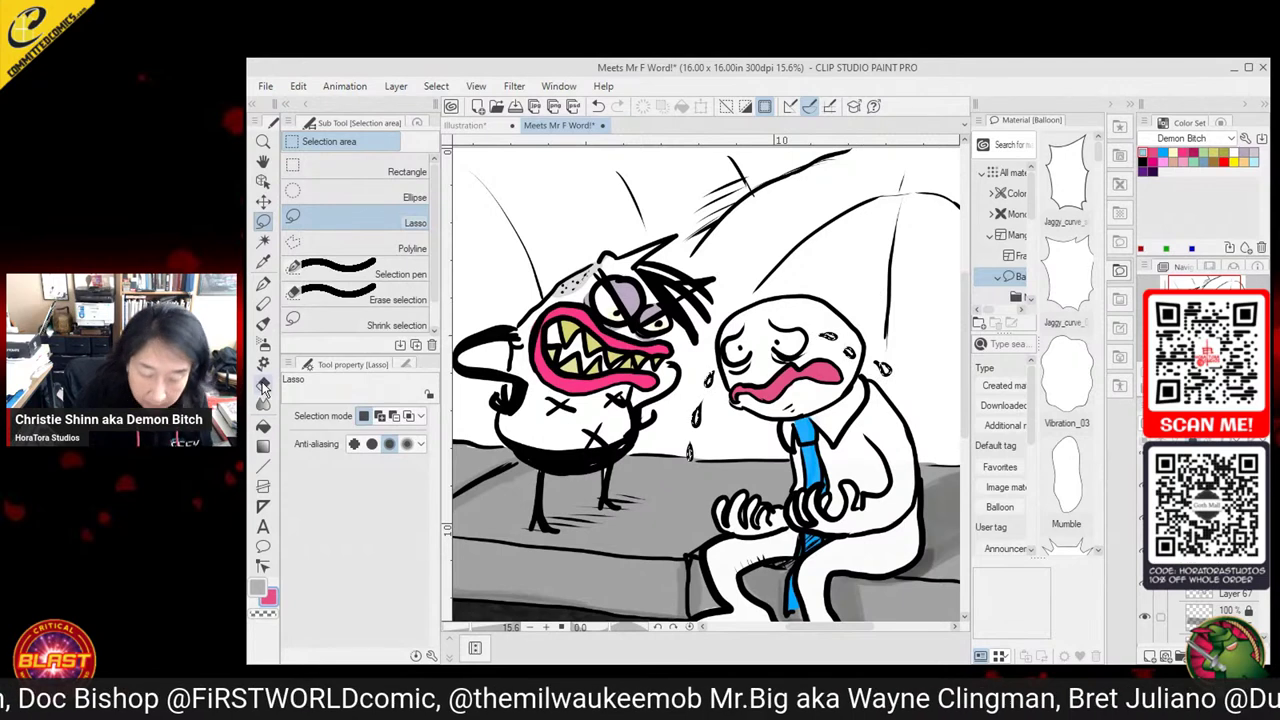
left_click(263, 425)
left_click(1141, 152)
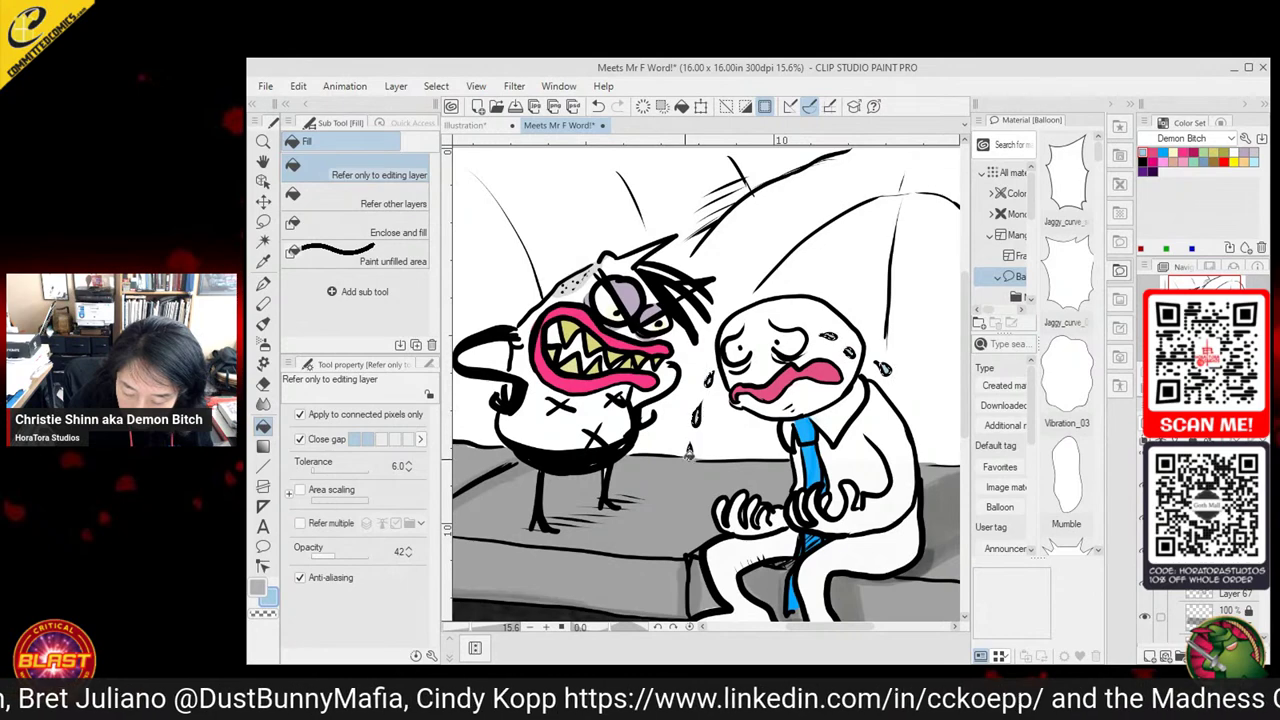
left_click(263, 222)
left_click(720, 474)
Show the finished panel over the unfinished one and sample the dark brown of its background wall
mouse_move(720, 474)
left_mouse_down()
mouse_move(746, 476)
mouse_move(842, 548)
mouse_move(831, 523)
left_mouse_up()
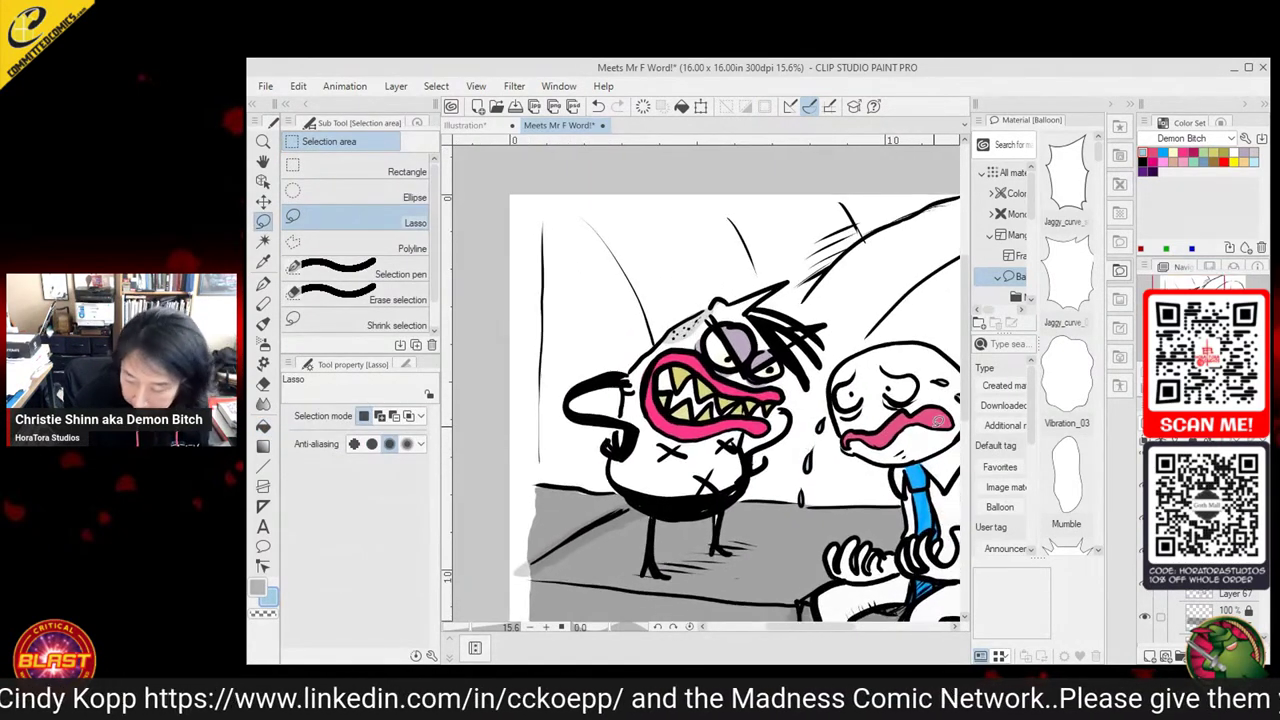
left_click_drag(1264, 519, 1263, 550)
left_click(1143, 502)
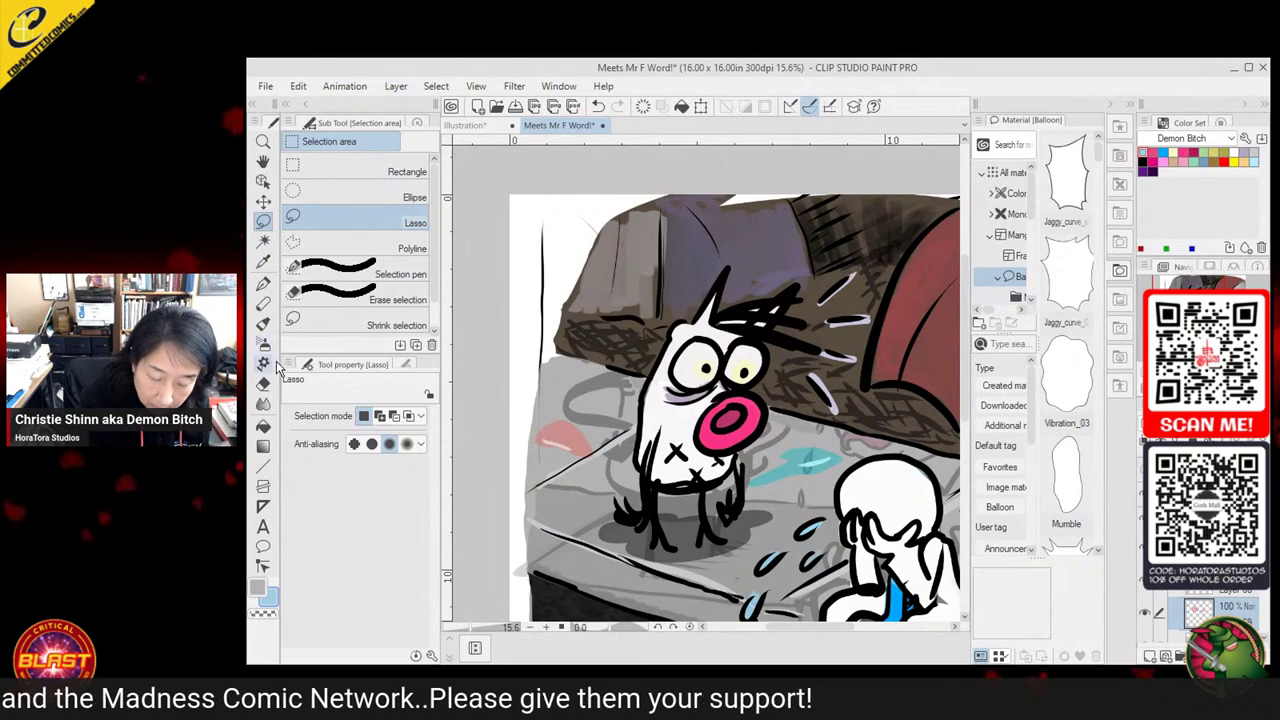
left_click(263, 261)
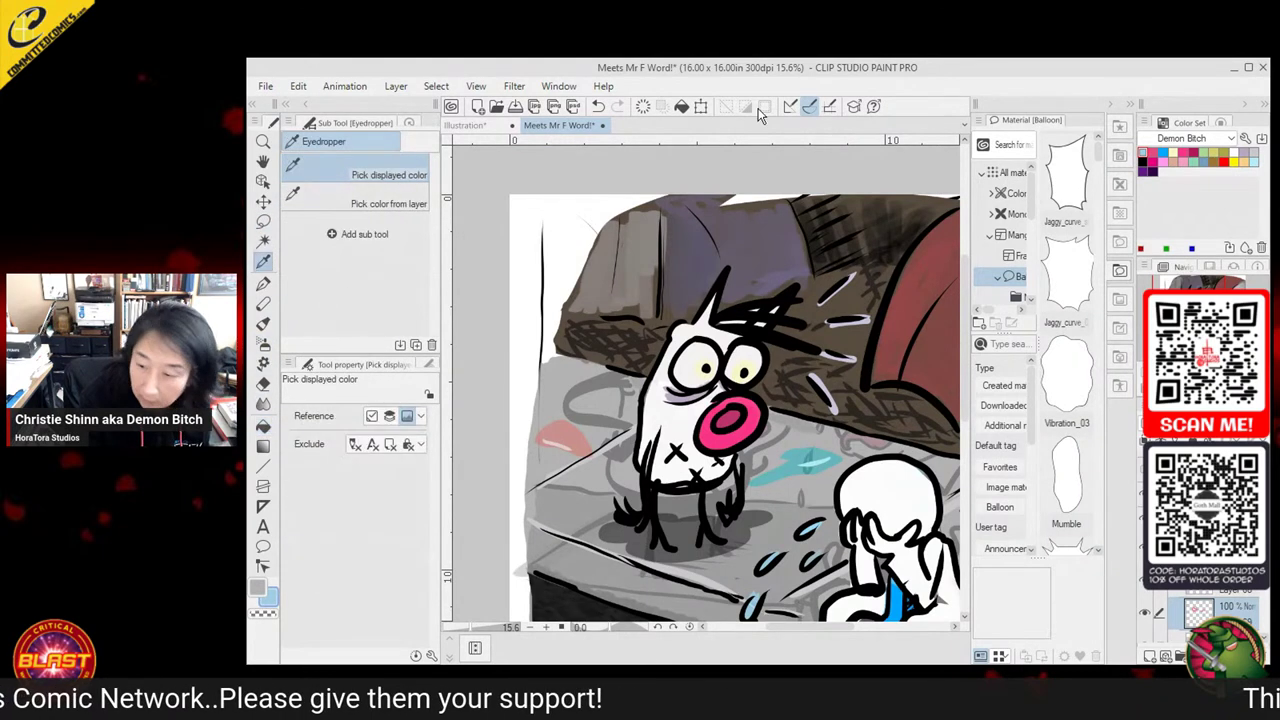
left_click(843, 271)
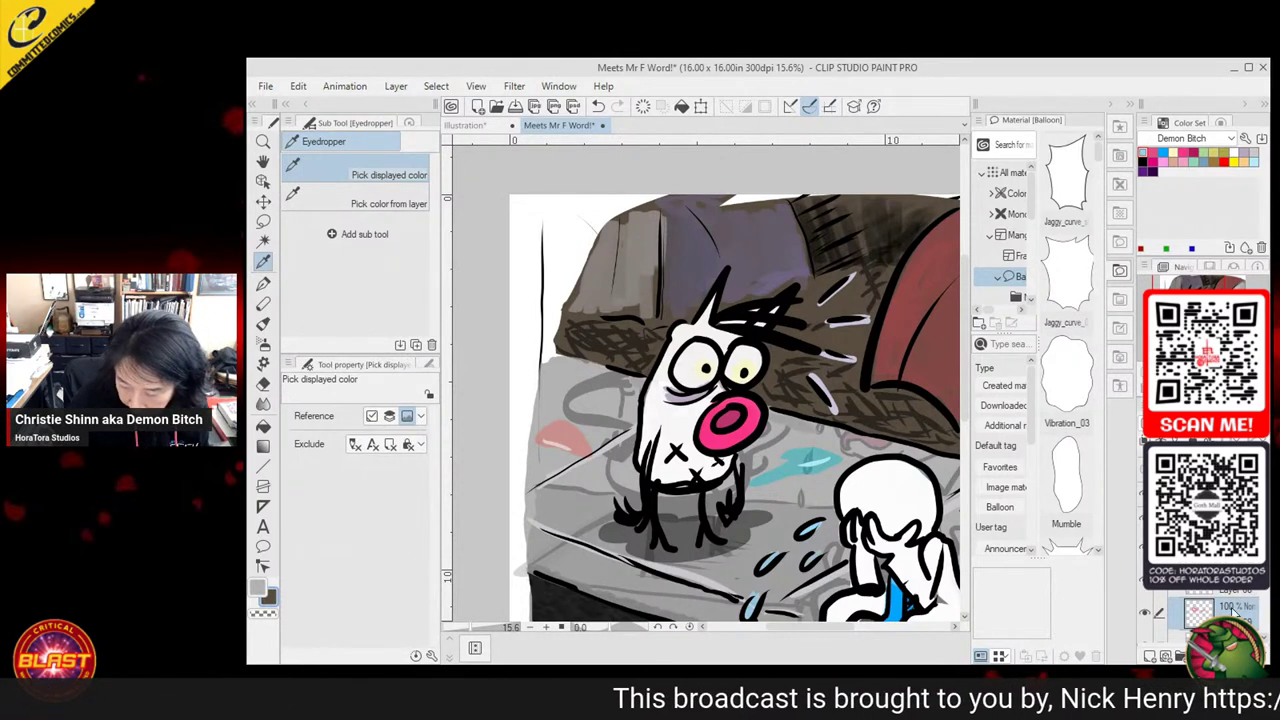
Toggle the visibility of the 51% opacity Layer 4 to check what it contributes to the artwork
scroll(1200, 612, "down", 3)
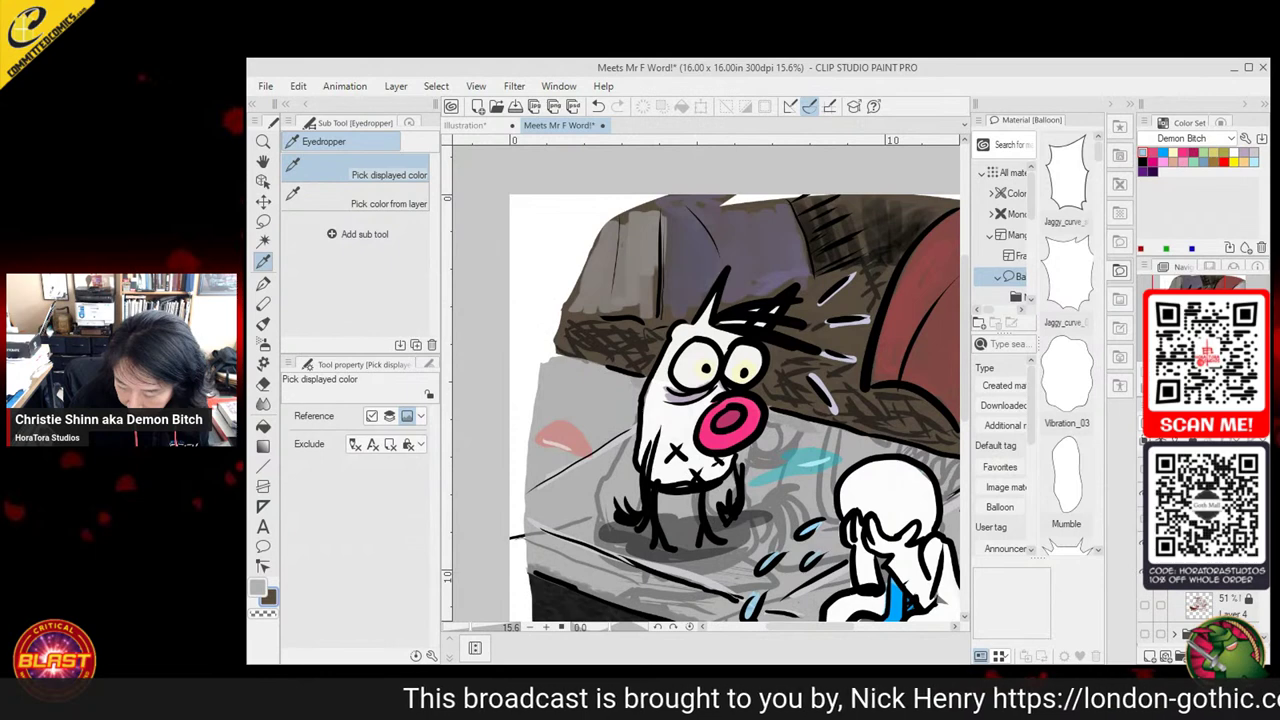
left_click(1231, 606)
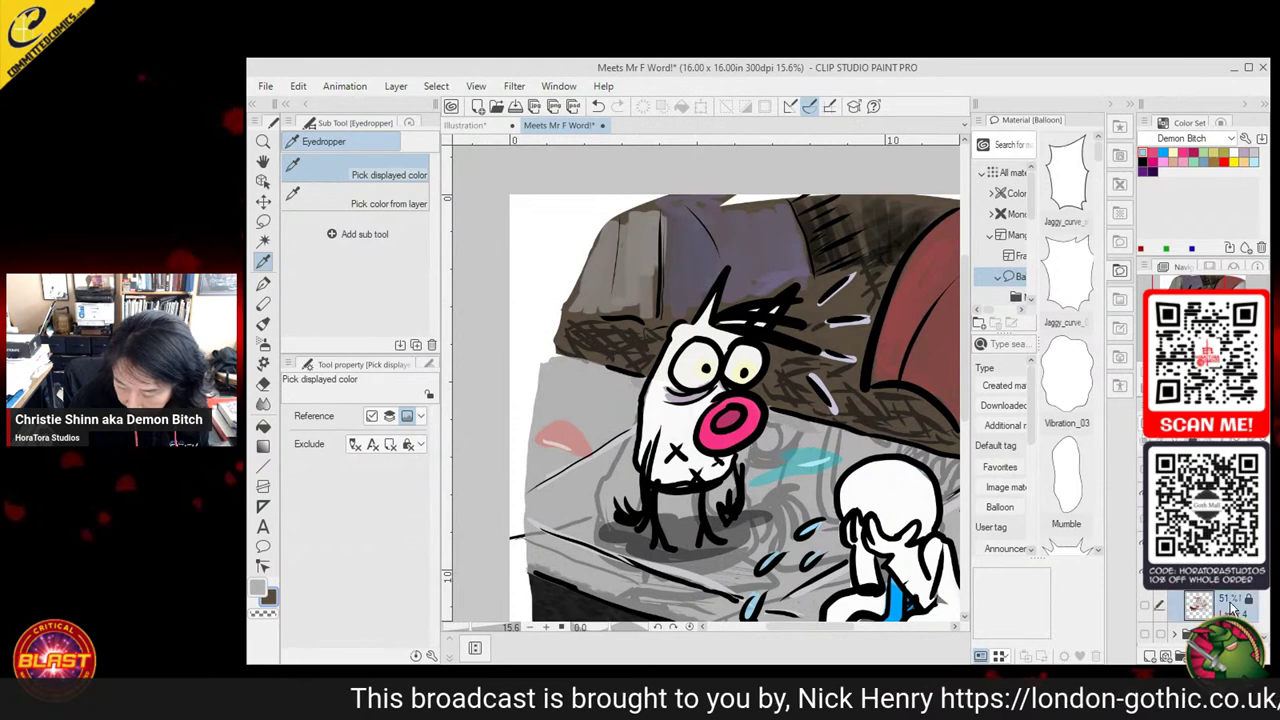
left_click(1147, 606)
left_click(1147, 610)
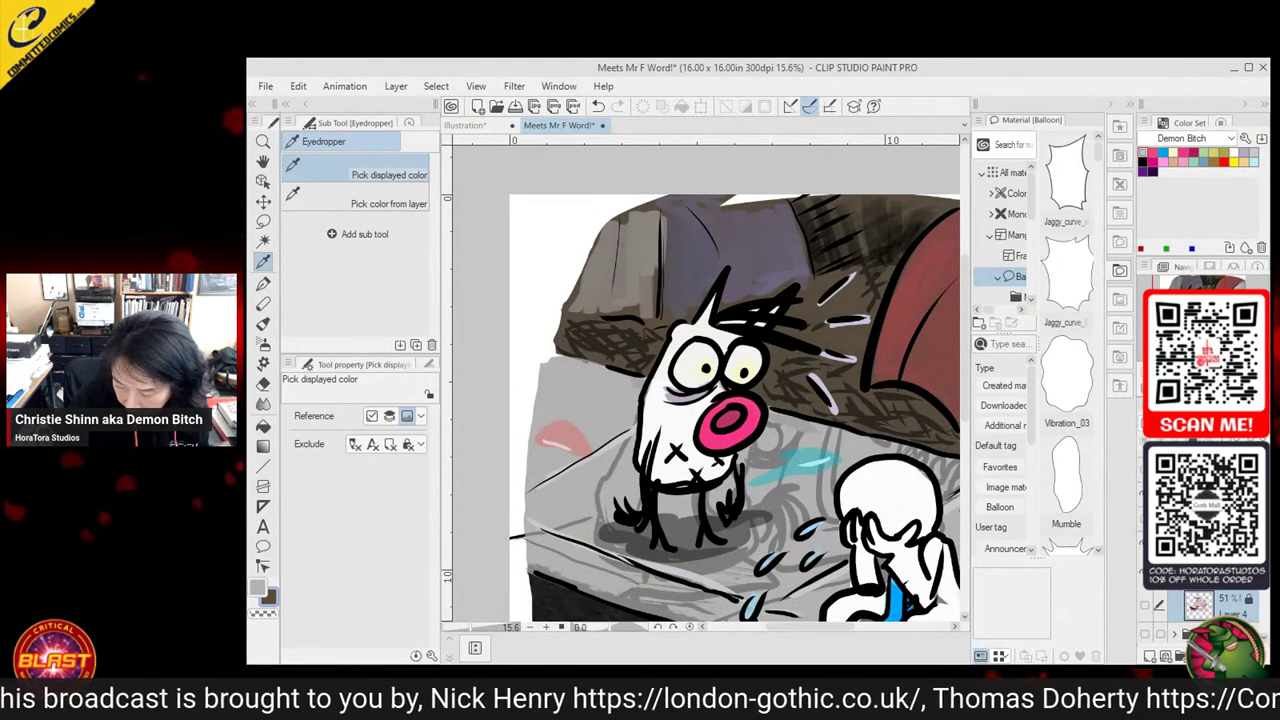
left_click(1146, 606)
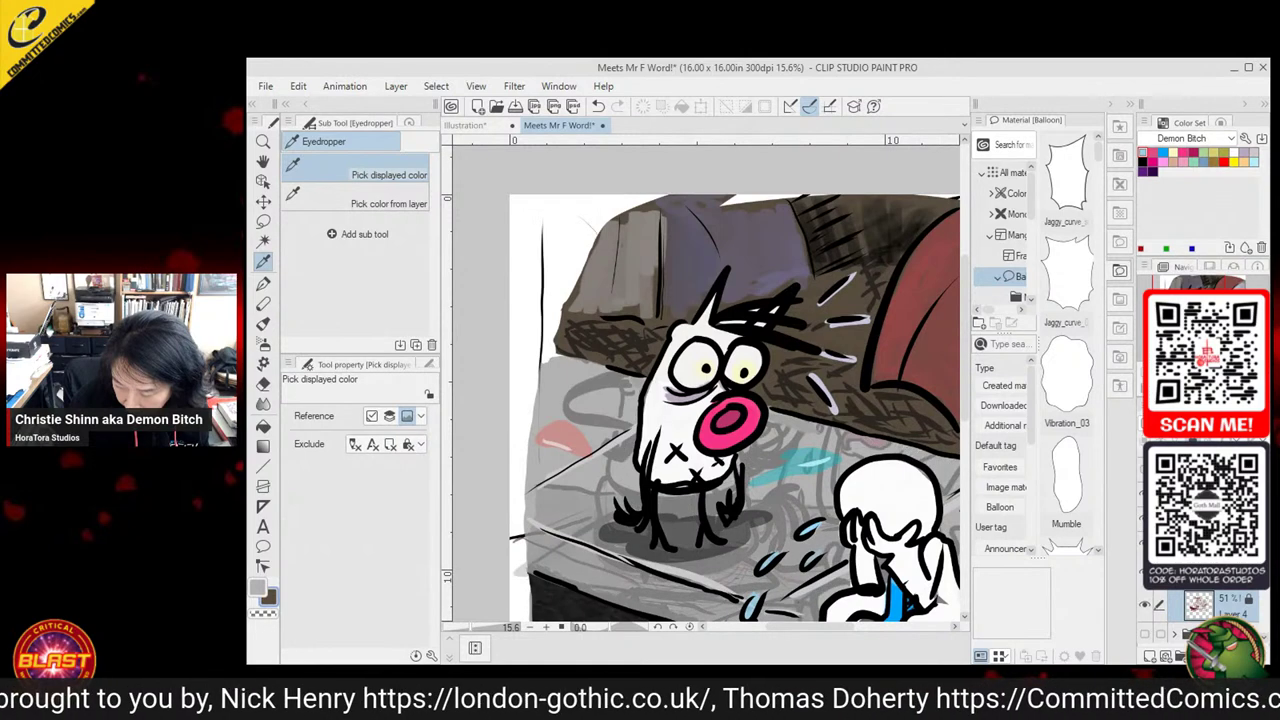
left_click(1146, 606)
Hide the finished panel again and add a raster layer for the snarling bird and sad man panel's background
scroll(1146, 608, "down", 2)
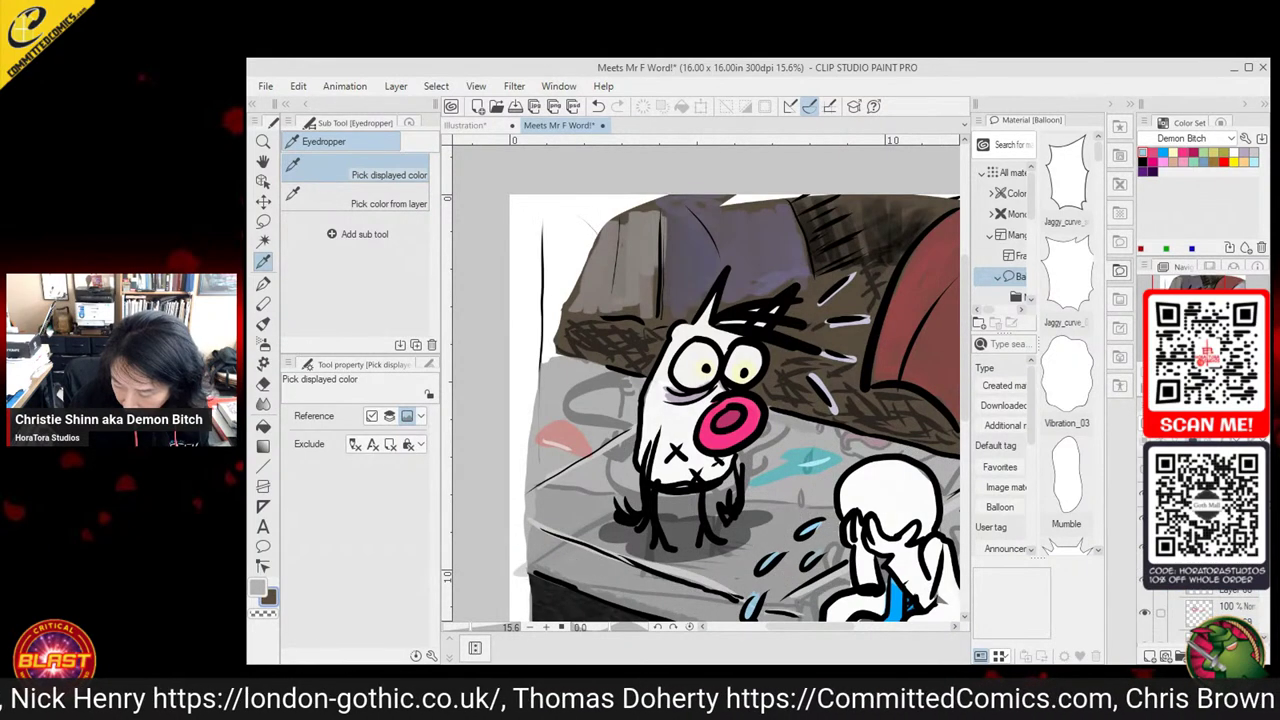
scroll(1200, 608, "down", 3)
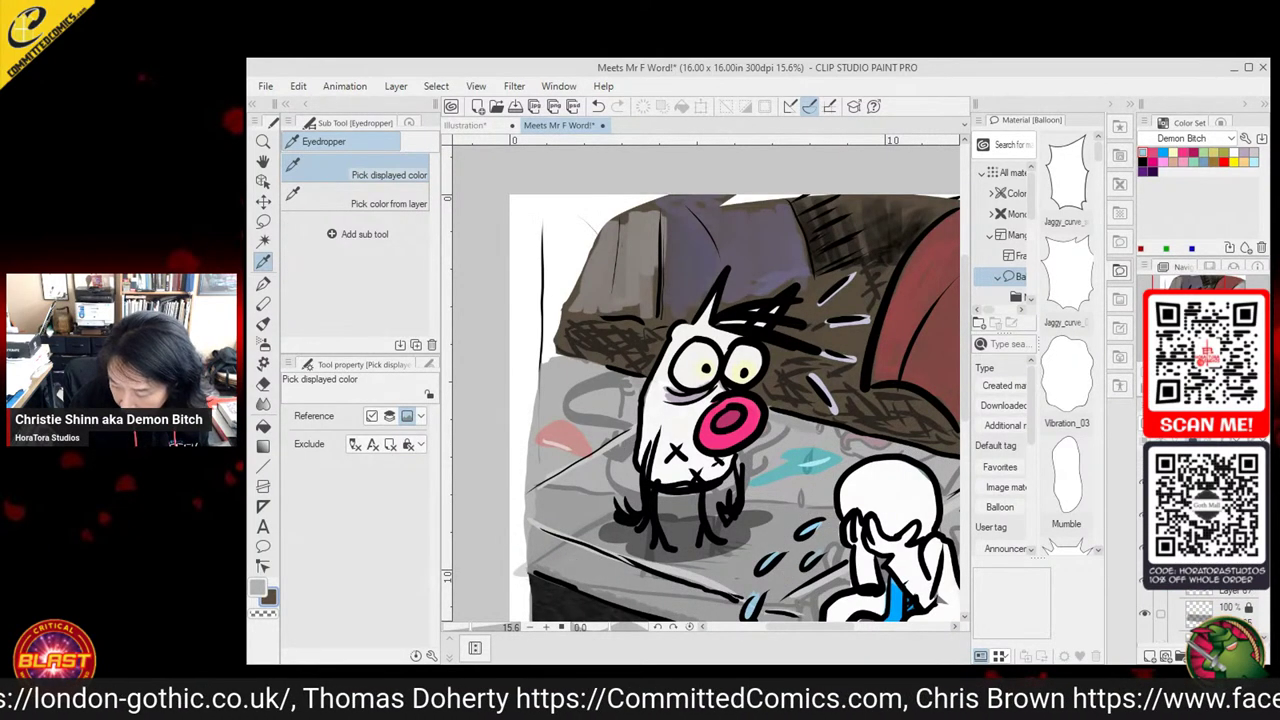
scroll(1200, 610, "up", 1)
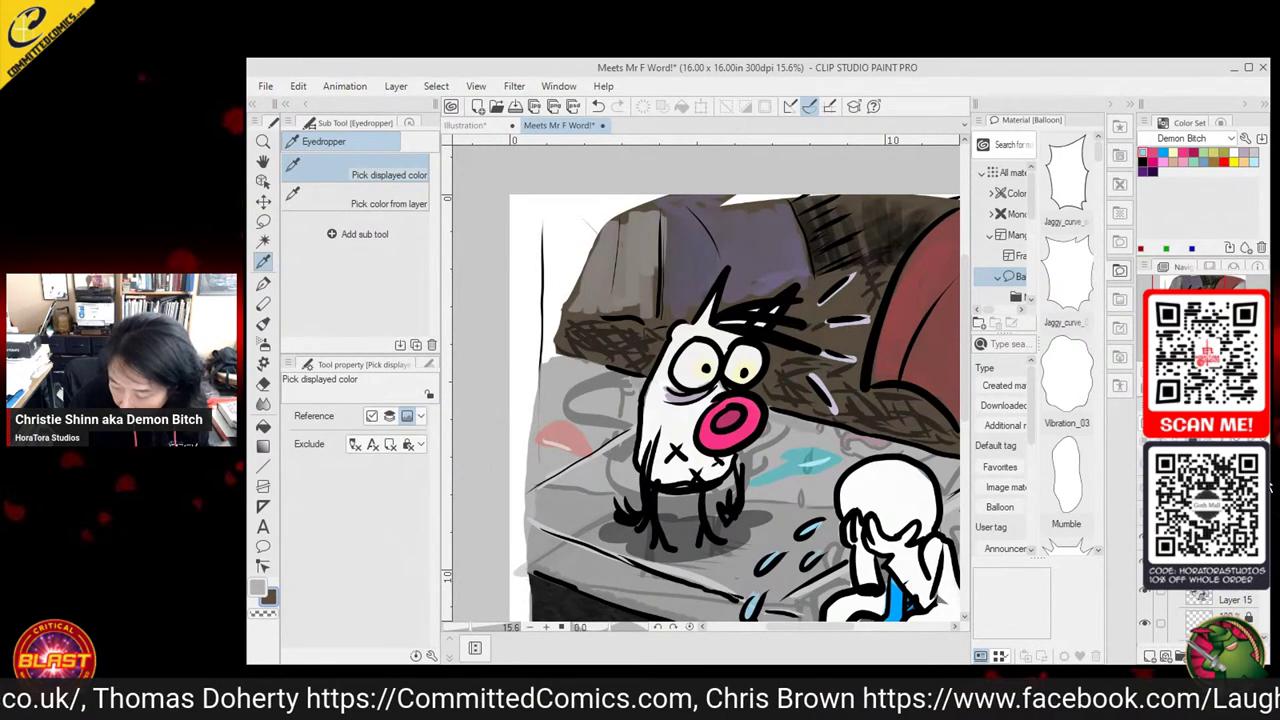
left_click(1145, 622)
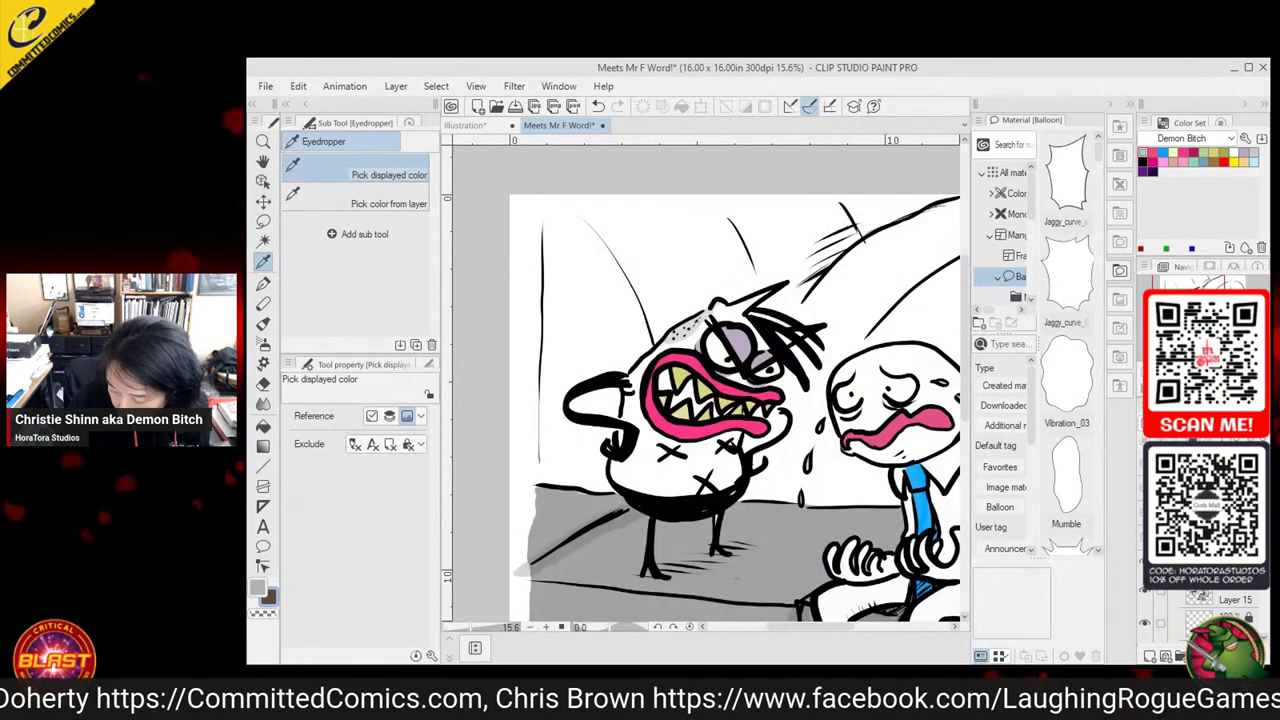
scroll(1200, 608, "down", 5)
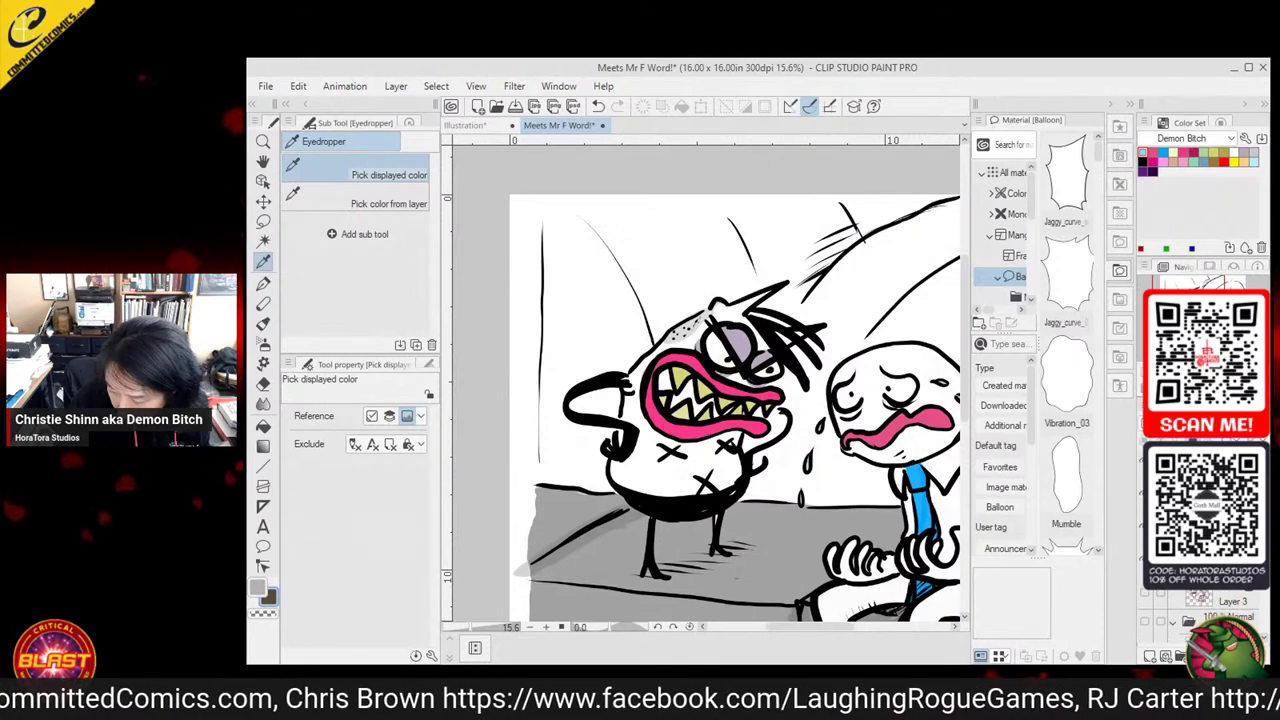
left_click(1152, 657)
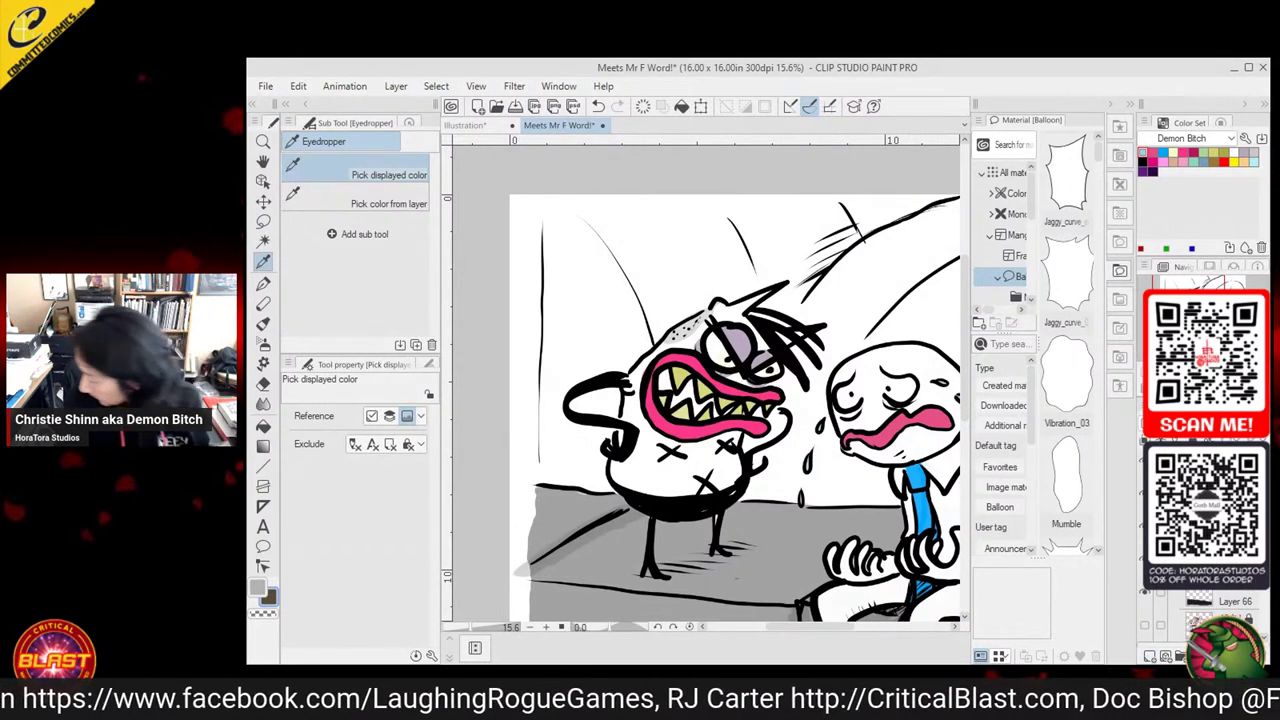
left_click_drag(839, 436, 785, 424)
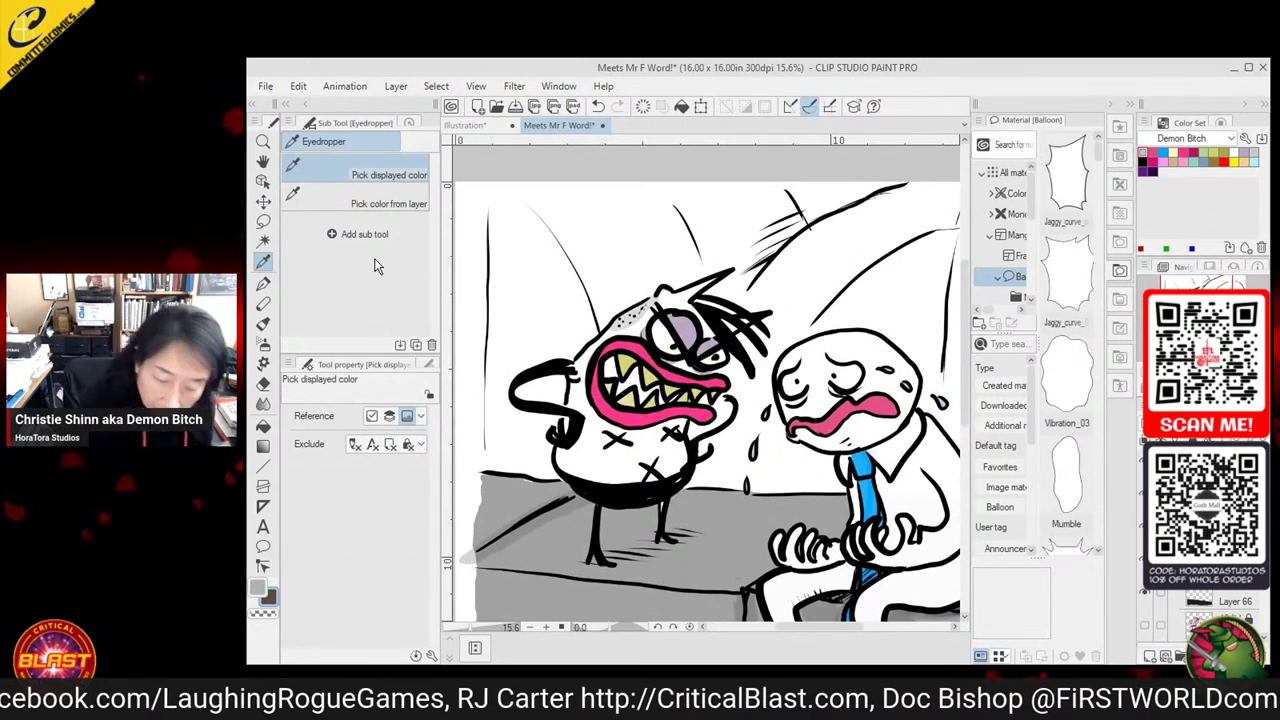
key("m")
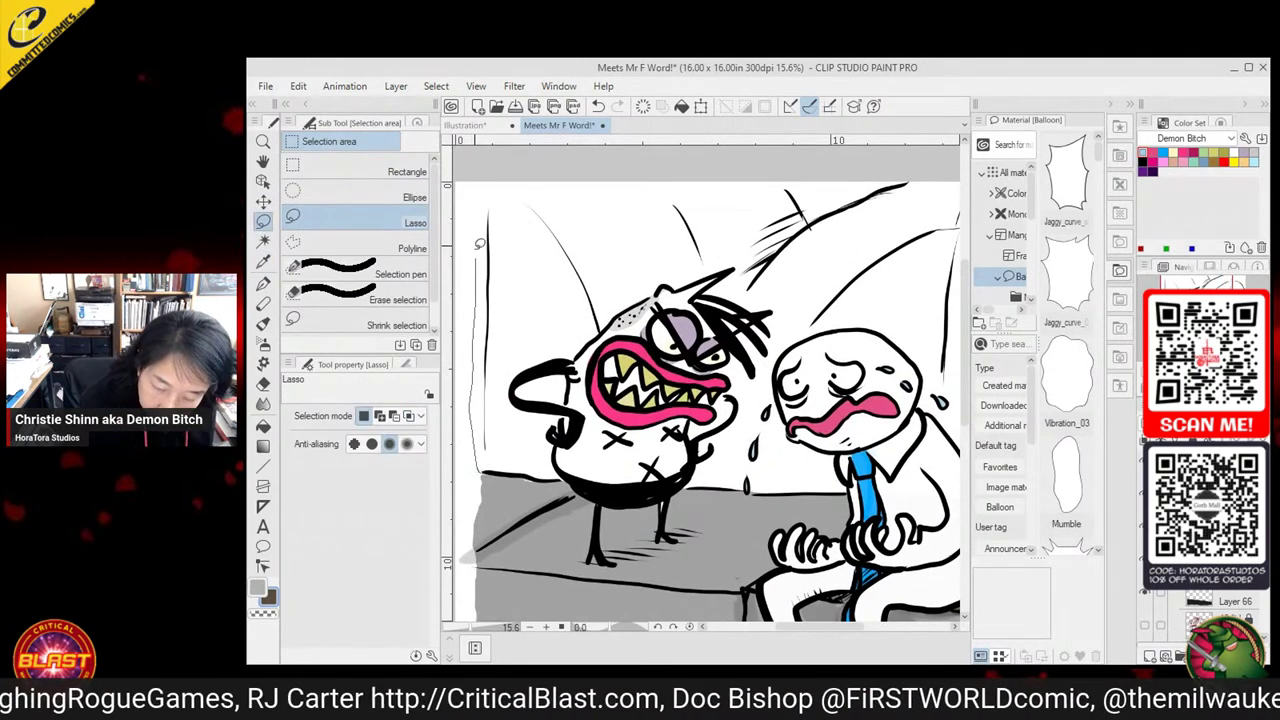
mouse_move(479, 243)
left_mouse_down()
mouse_move(700, 152)
mouse_move(942, 164)
mouse_move(947, 197)
mouse_move(897, 374)
mouse_move(884, 496)
mouse_move(565, 492)
left_mouse_up()
mouse_move(462, 485)
left_mouse_down()
mouse_move(466, 422)
mouse_move(545, 500)
mouse_move(519, 442)
mouse_move(540, 444)
left_mouse_up()
left_click_drag(854, 417, 558, 441)
left_click_drag(800, 436, 802, 433)
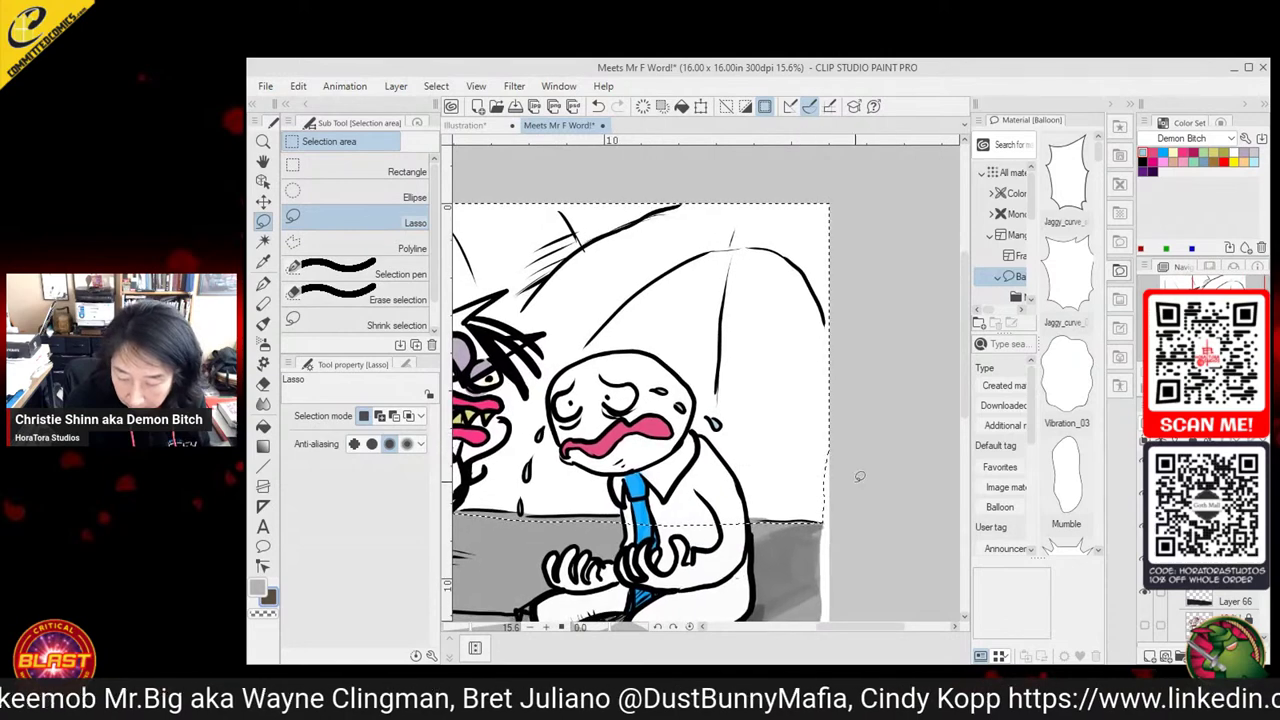
mouse_move(830, 508)
left_mouse_down()
mouse_move(816, 410)
mouse_move(831, 315)
mouse_move(866, 311)
mouse_move(860, 385)
left_mouse_up()
key("ctrl+d")
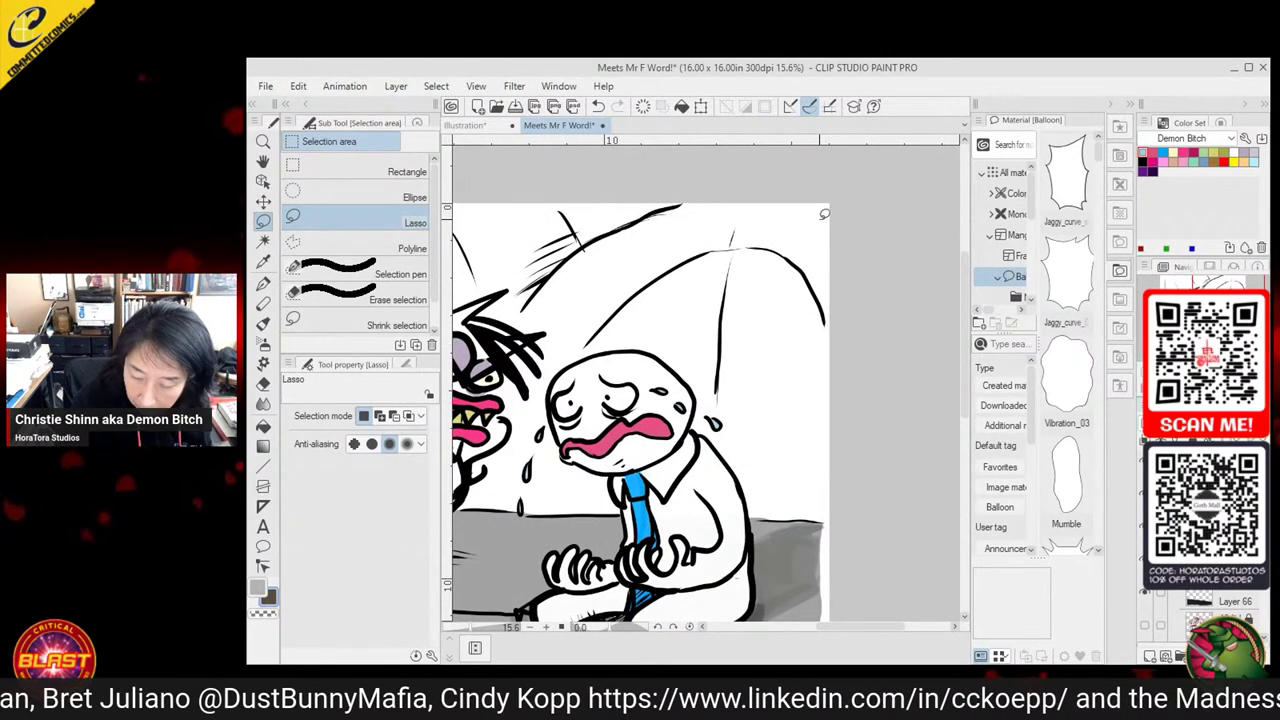
Lasso the wall area behind both characters down to the seat's back edge and fill it with the sampled brown at 42 opacity
left_click_drag(824, 214, 824, 423)
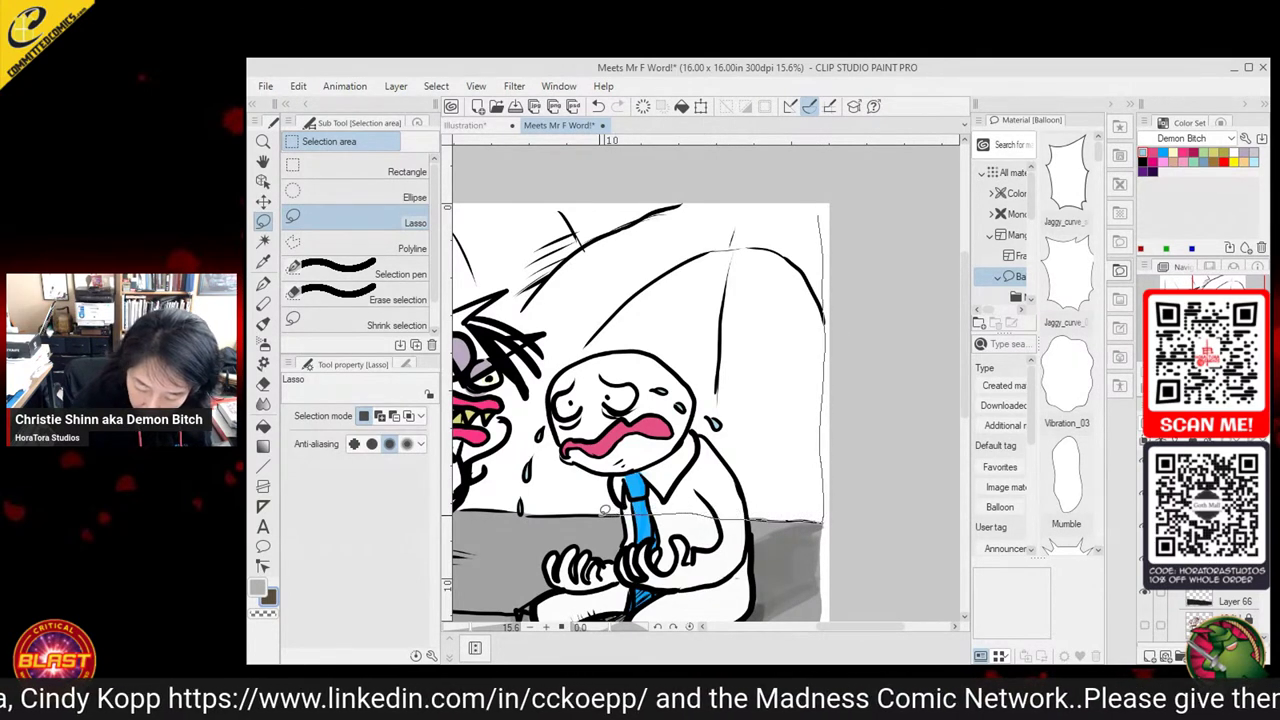
mouse_move(508, 508)
left_mouse_down()
mouse_move(437, 505)
mouse_move(432, 491)
mouse_move(471, 426)
mouse_move(535, 238)
left_mouse_up()
mouse_move(705, 150)
left_mouse_down()
mouse_move(958, 185)
mouse_move(962, 197)
mouse_move(955, 212)
mouse_move(905, 209)
mouse_move(916, 214)
mouse_move(890, 186)
mouse_move(802, 192)
left_mouse_up()
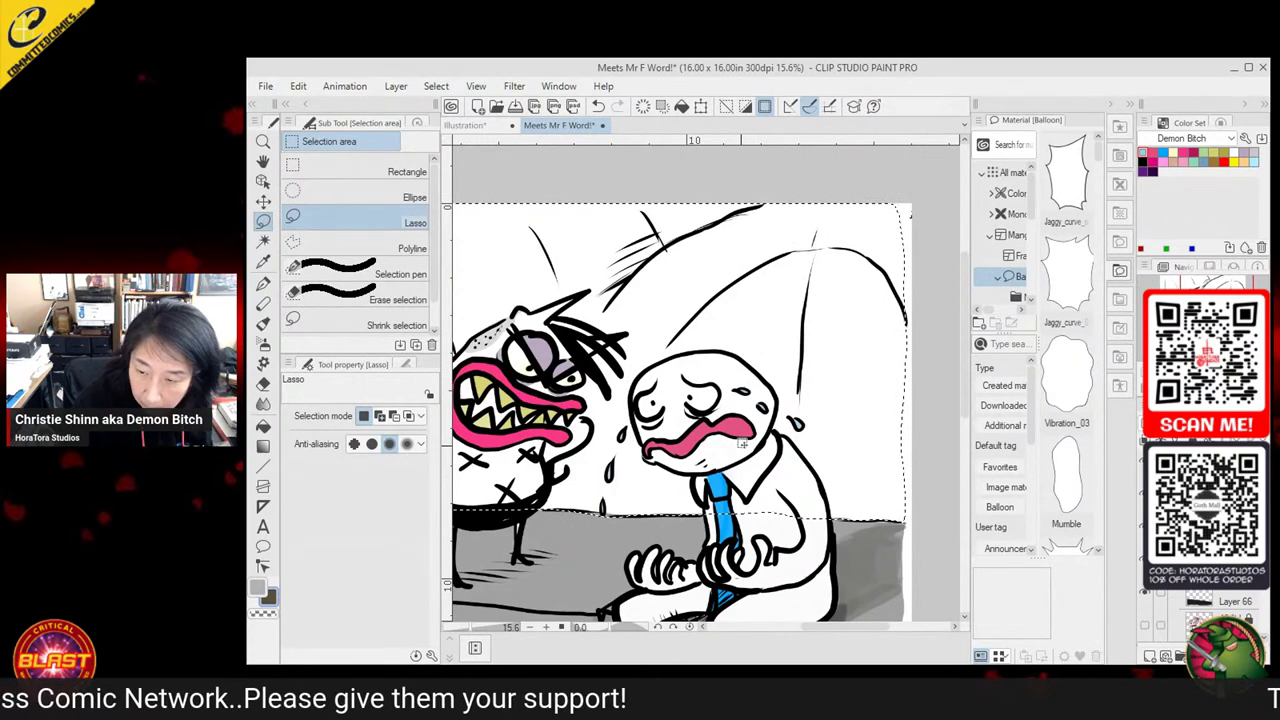
left_click_drag(690, 464, 908, 479)
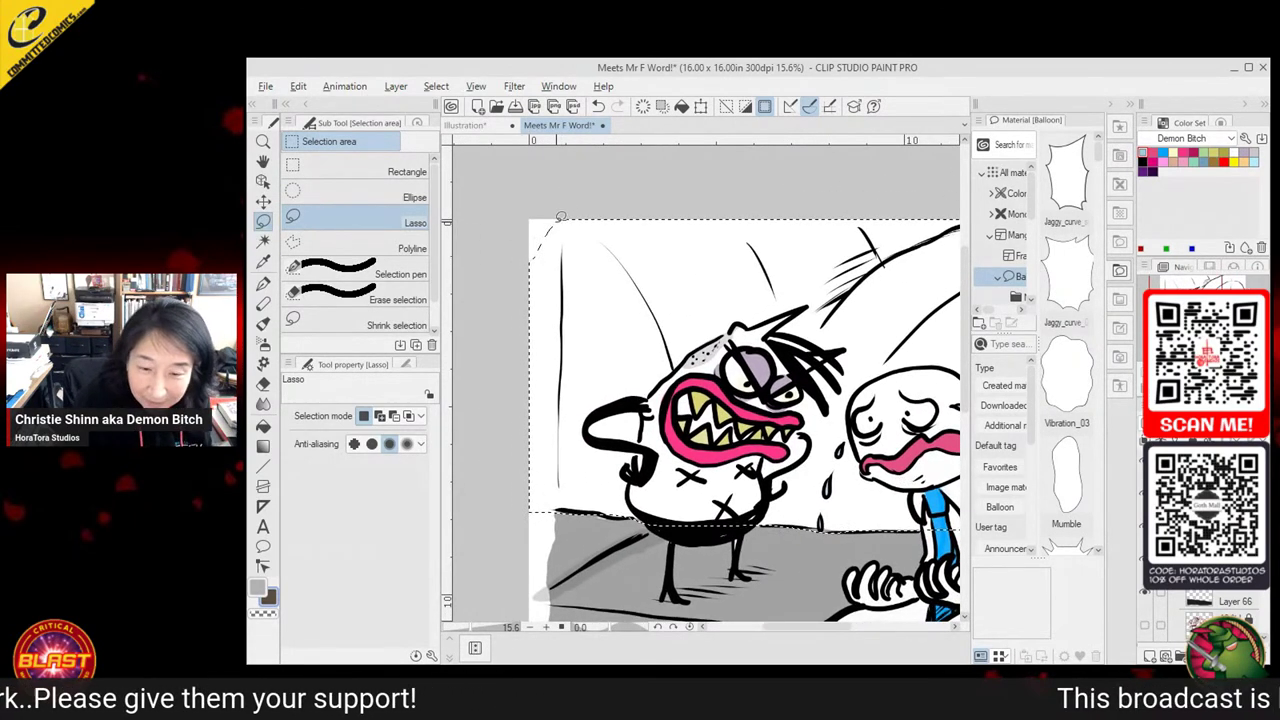
mouse_move(561, 216)
left_mouse_down()
mouse_move(548, 464)
mouse_move(559, 512)
mouse_move(539, 526)
mouse_move(500, 210)
left_mouse_up()
left_click(263, 427)
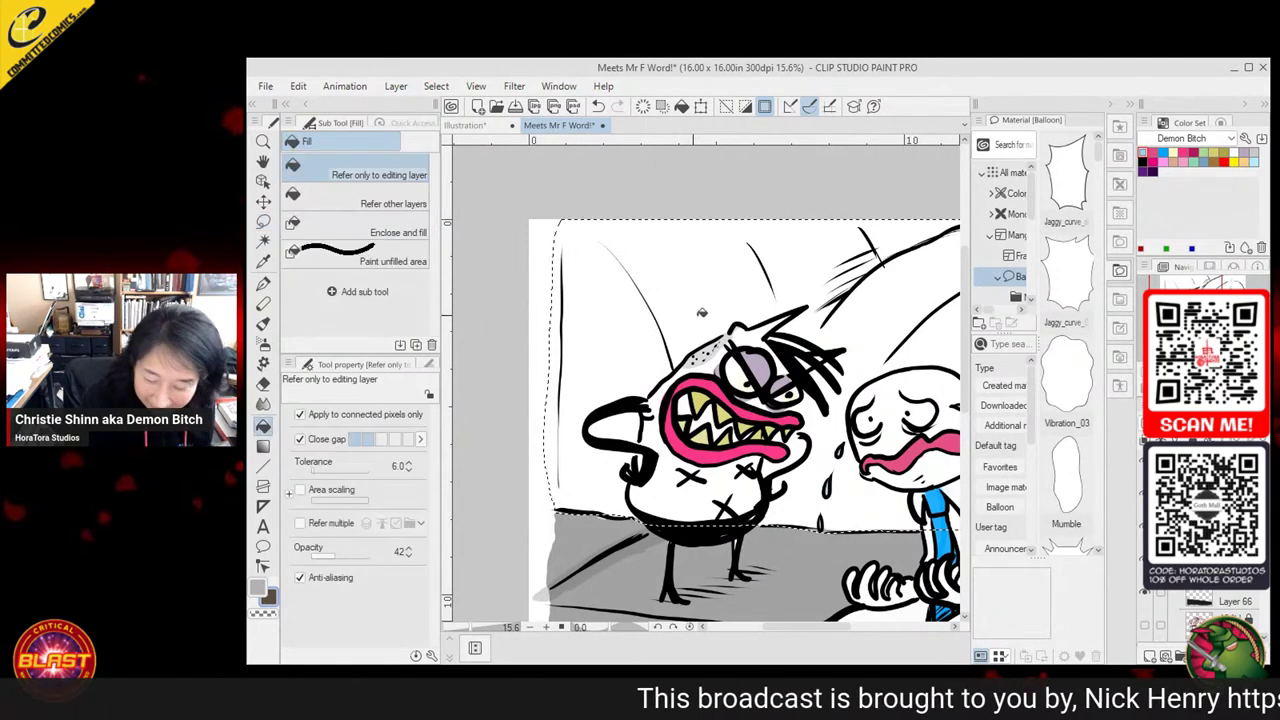
left_click(700, 282)
left_click(706, 277)
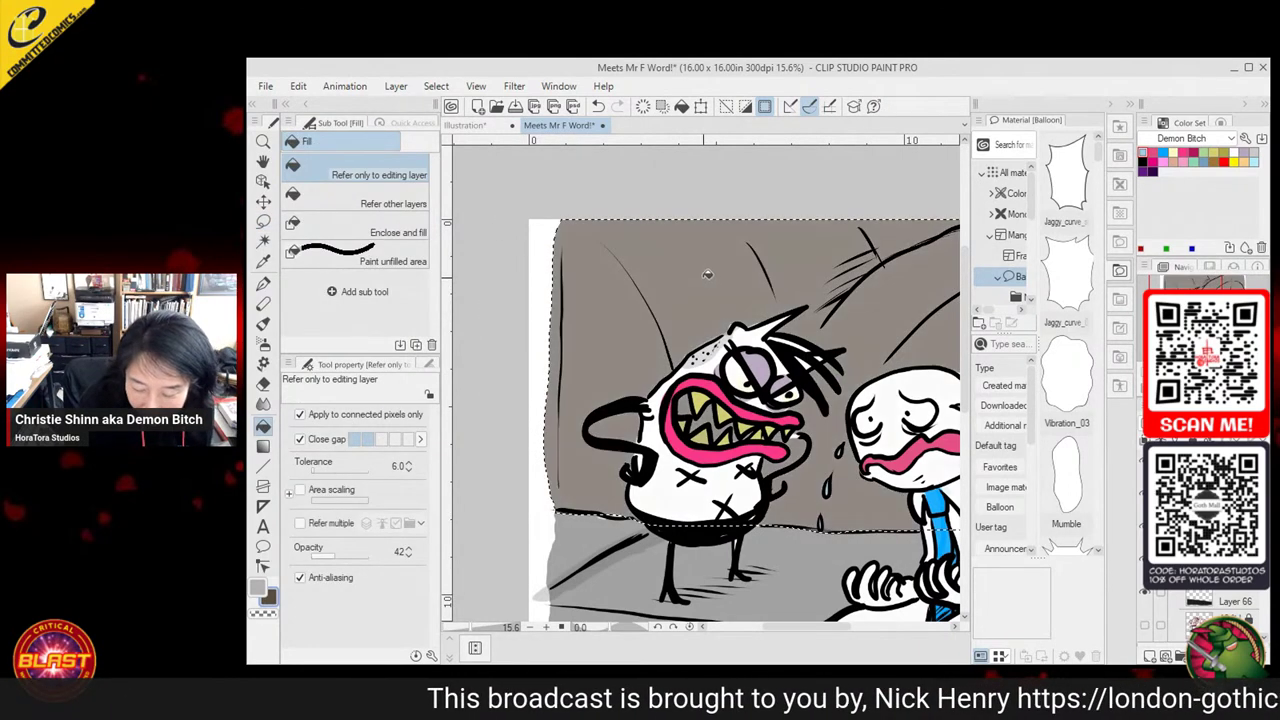
left_click(263, 221)
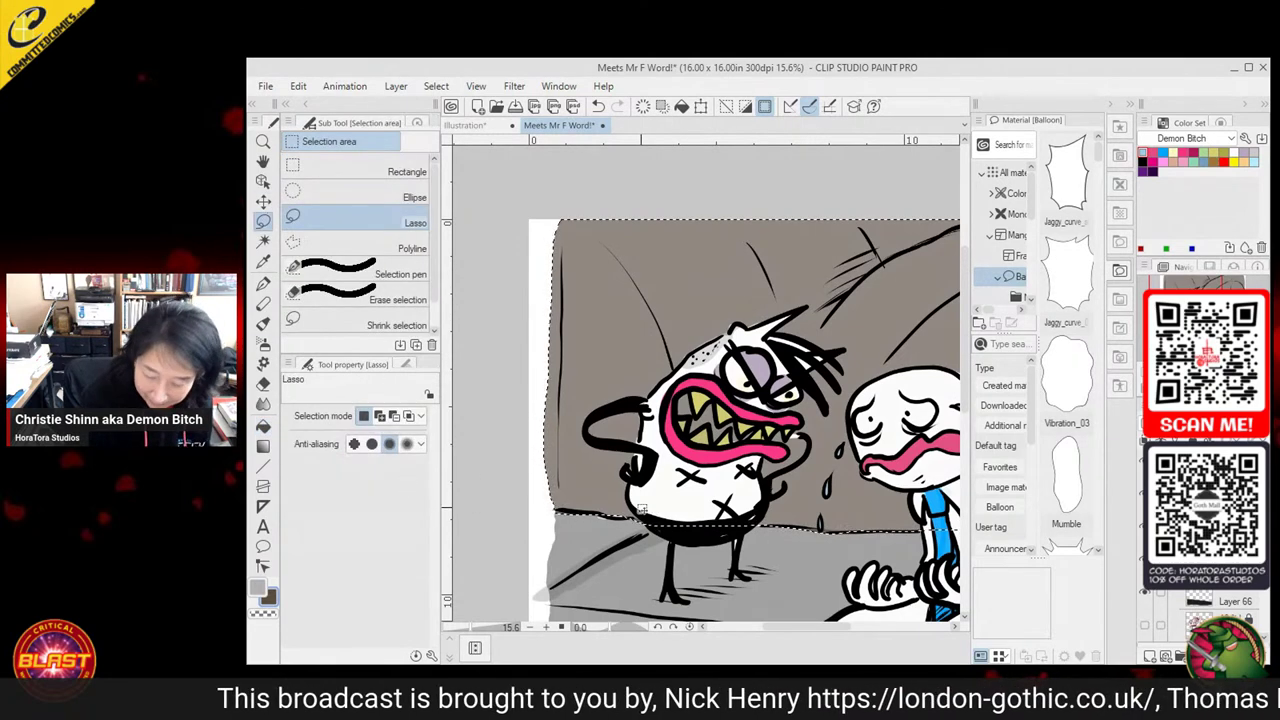
Deselect the filled wall area and choose the Flat marker for painting the background
key("ctrl+d")
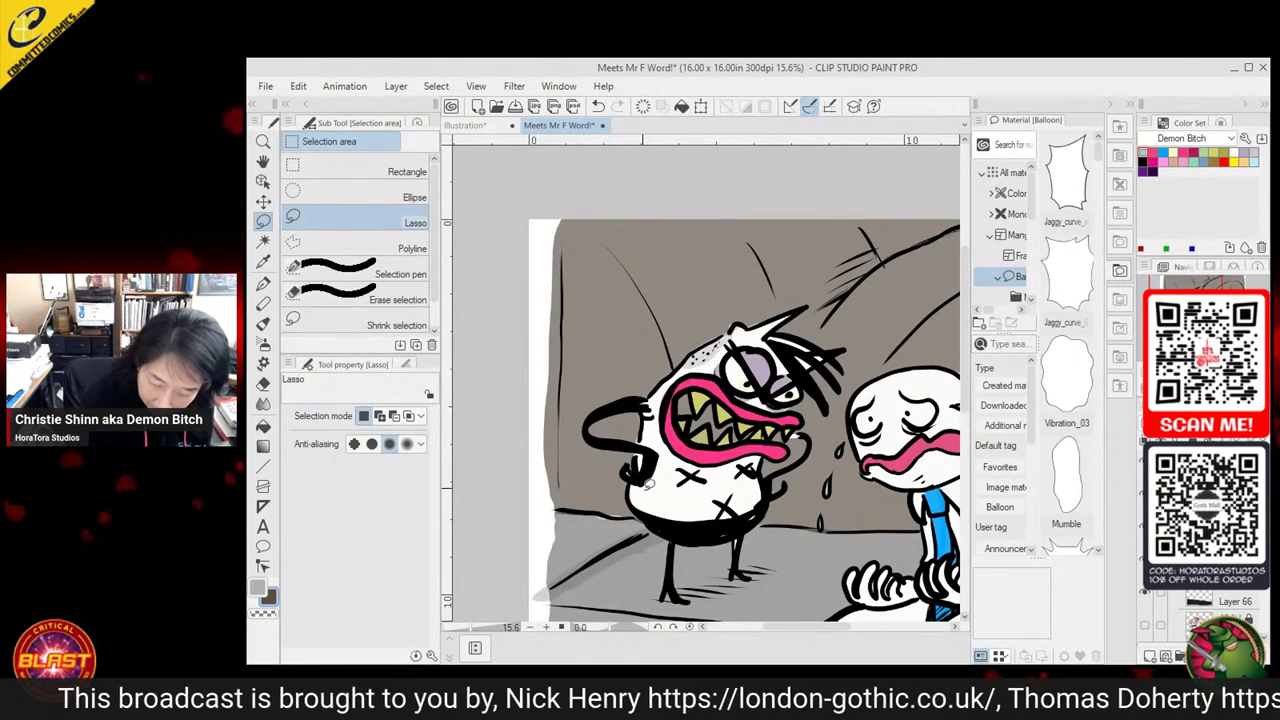
left_click(263, 283)
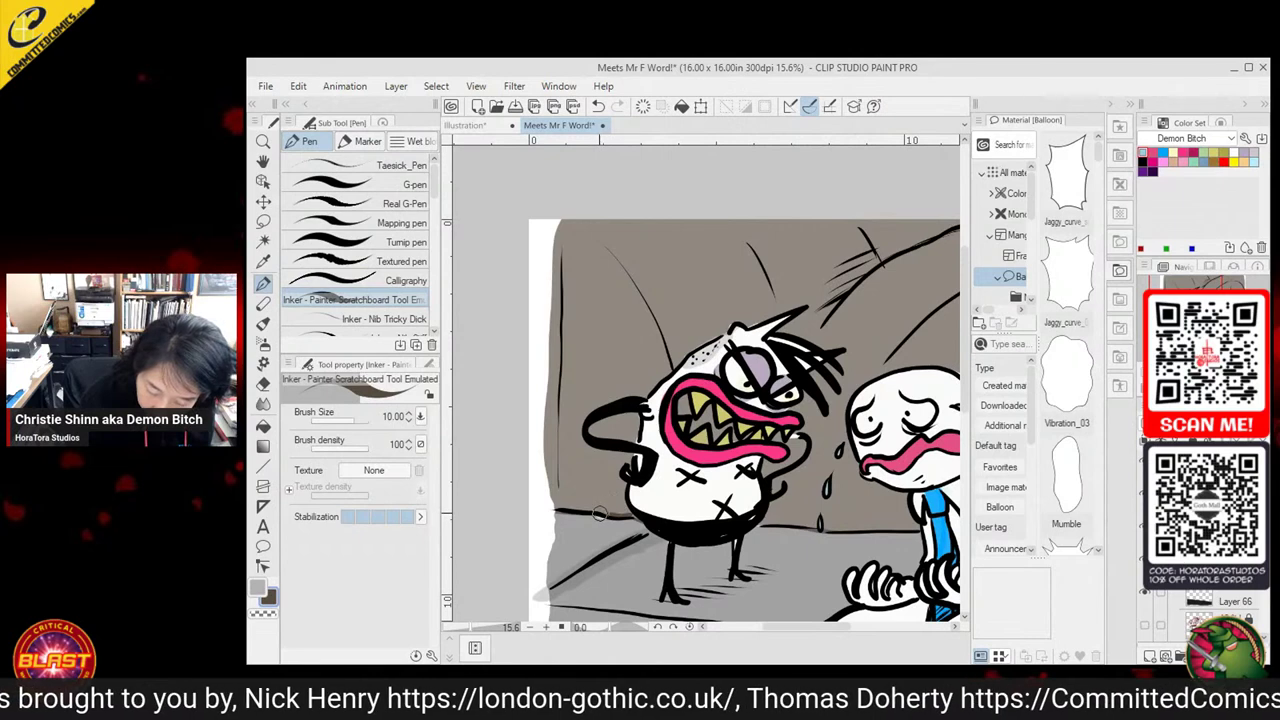
left_click(367, 141)
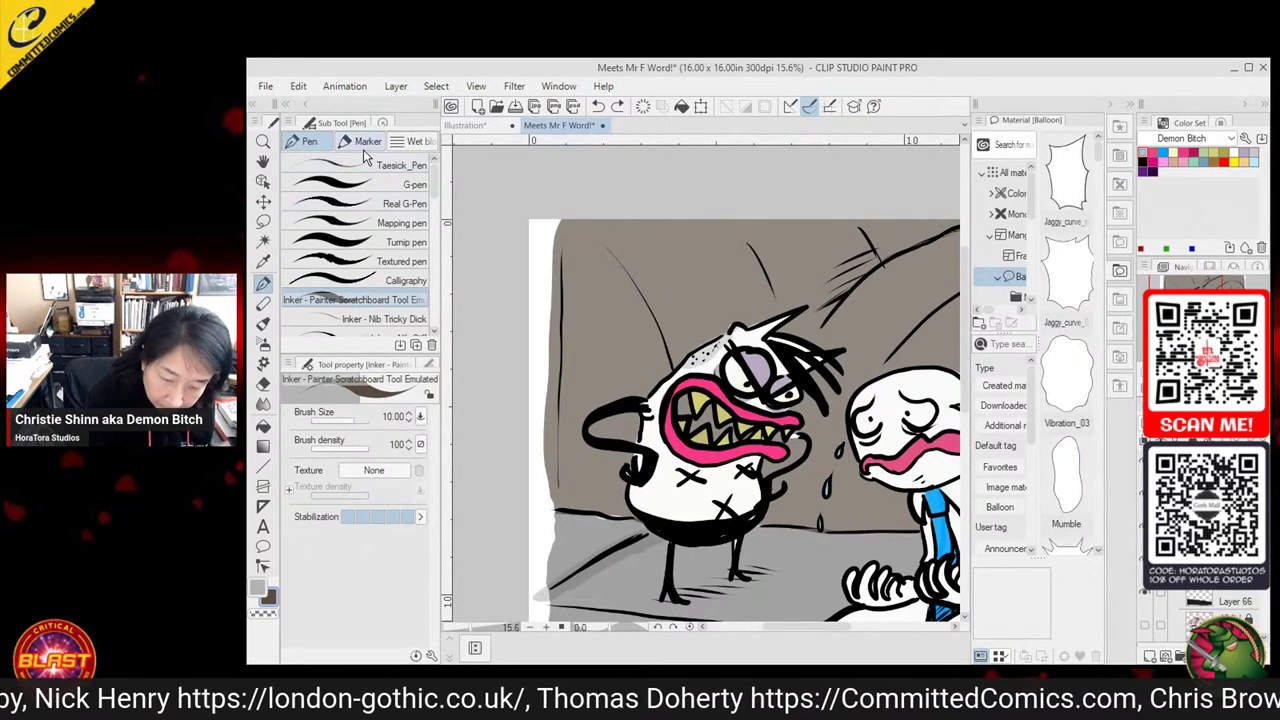
left_click(400, 258)
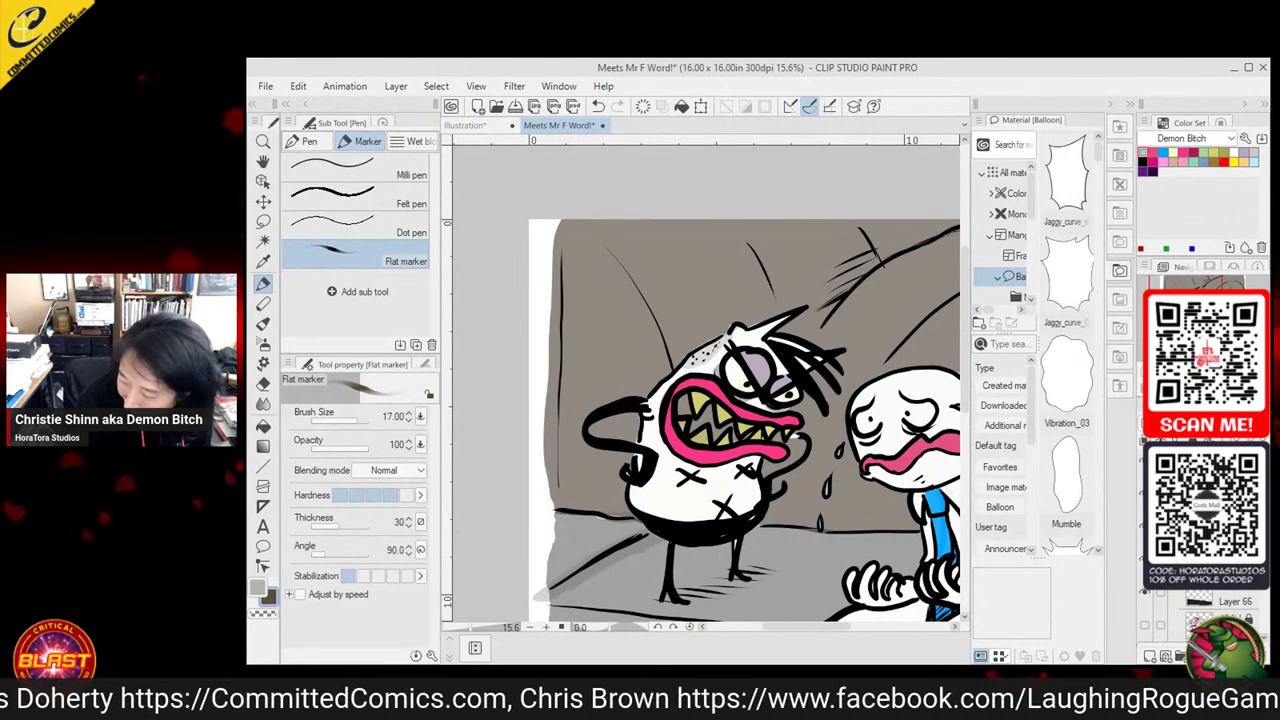
Sample the grey of the floor beside the snarling bird for the Flat marker
left_click(263, 261)
left_click(601, 530)
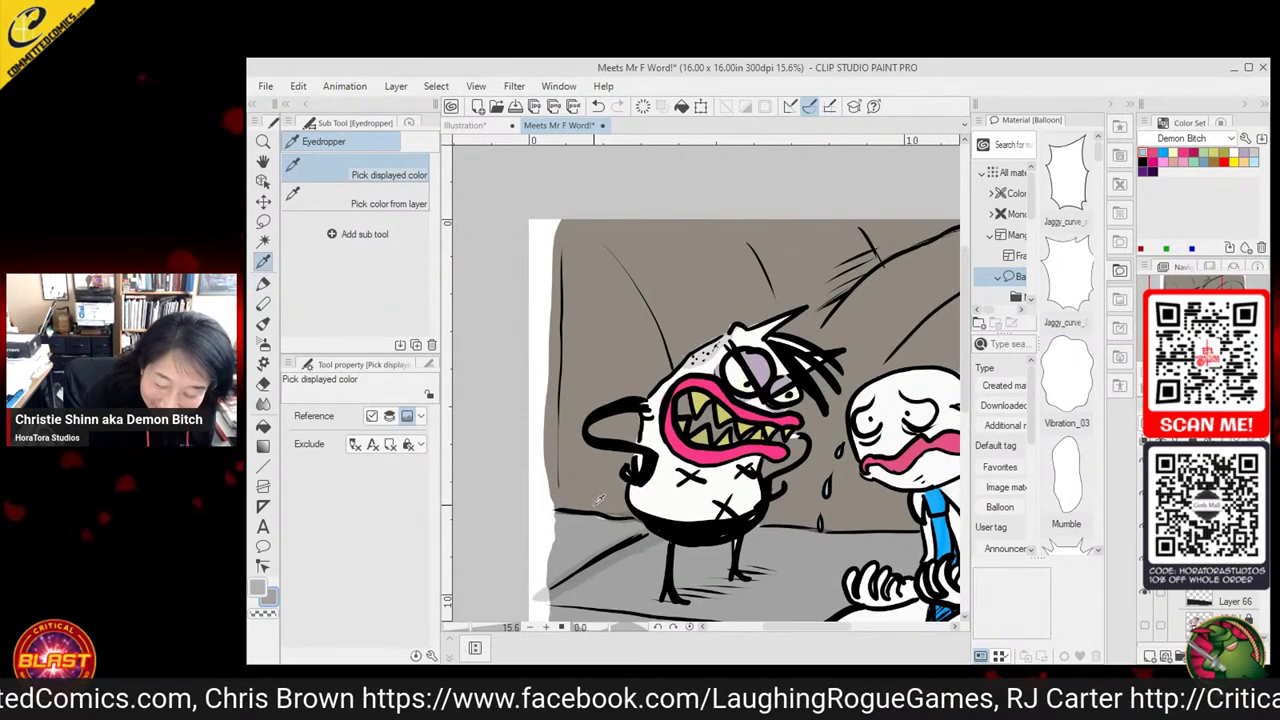
left_click(265, 284)
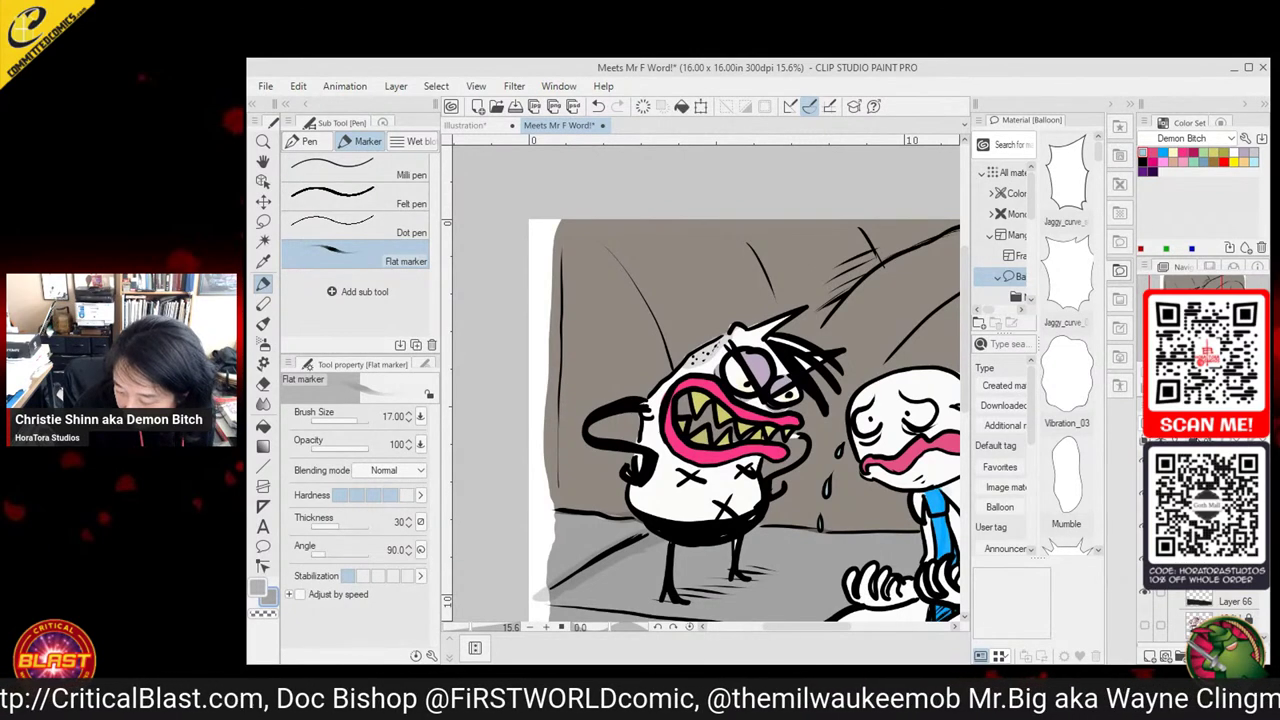
Add a raster layer above the brown wall fill, show the finished panel and sample the purple of its background
left_click_drag(760, 420, 678, 436)
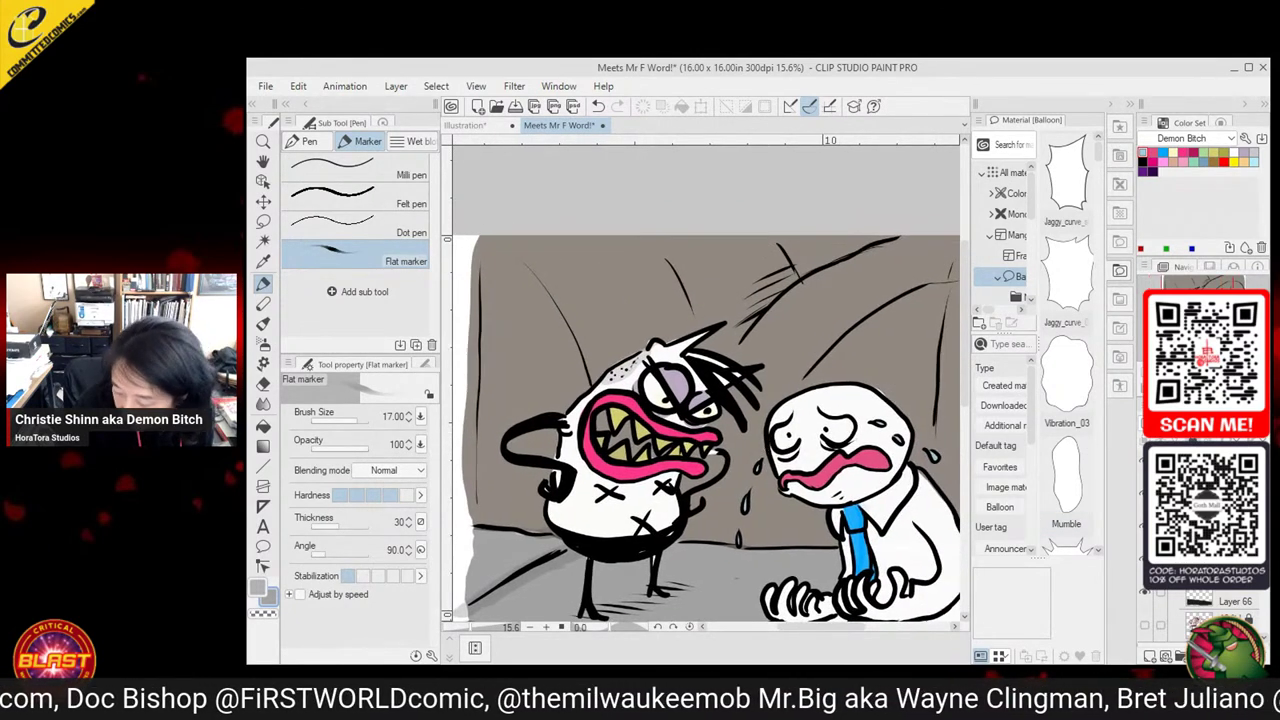
left_click(1149, 655)
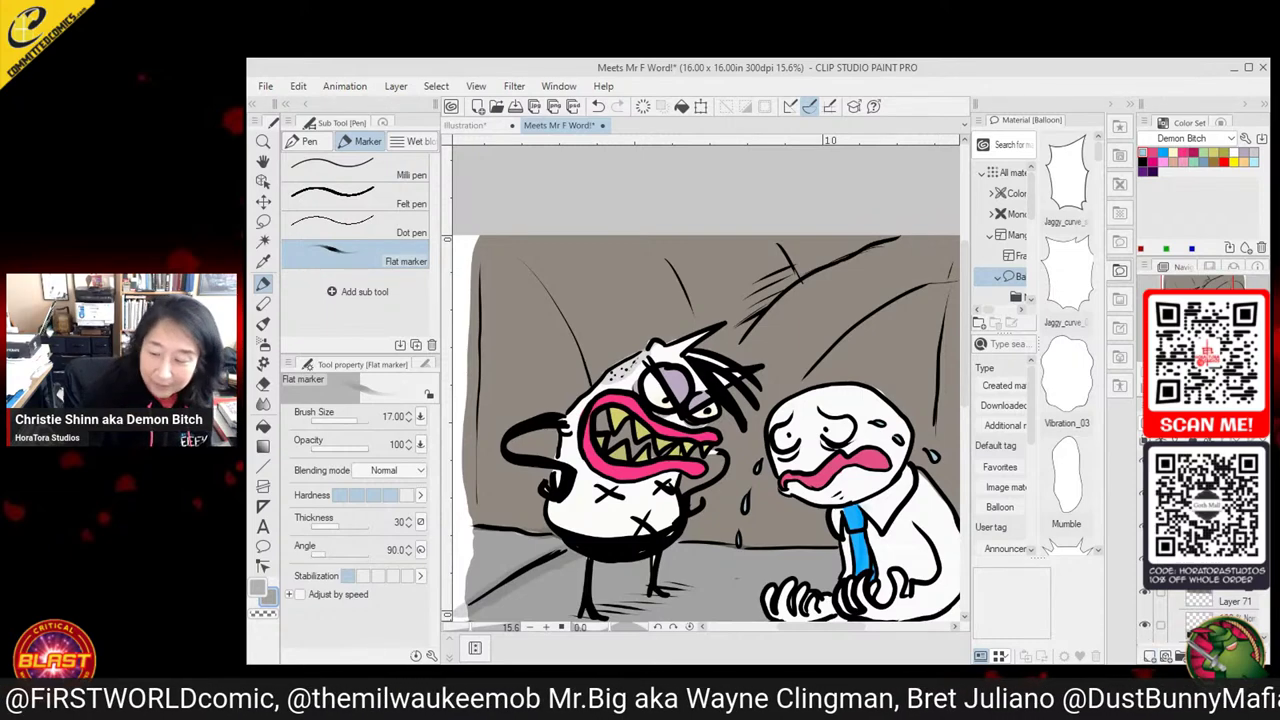
scroll(1270, 493, "down", 3)
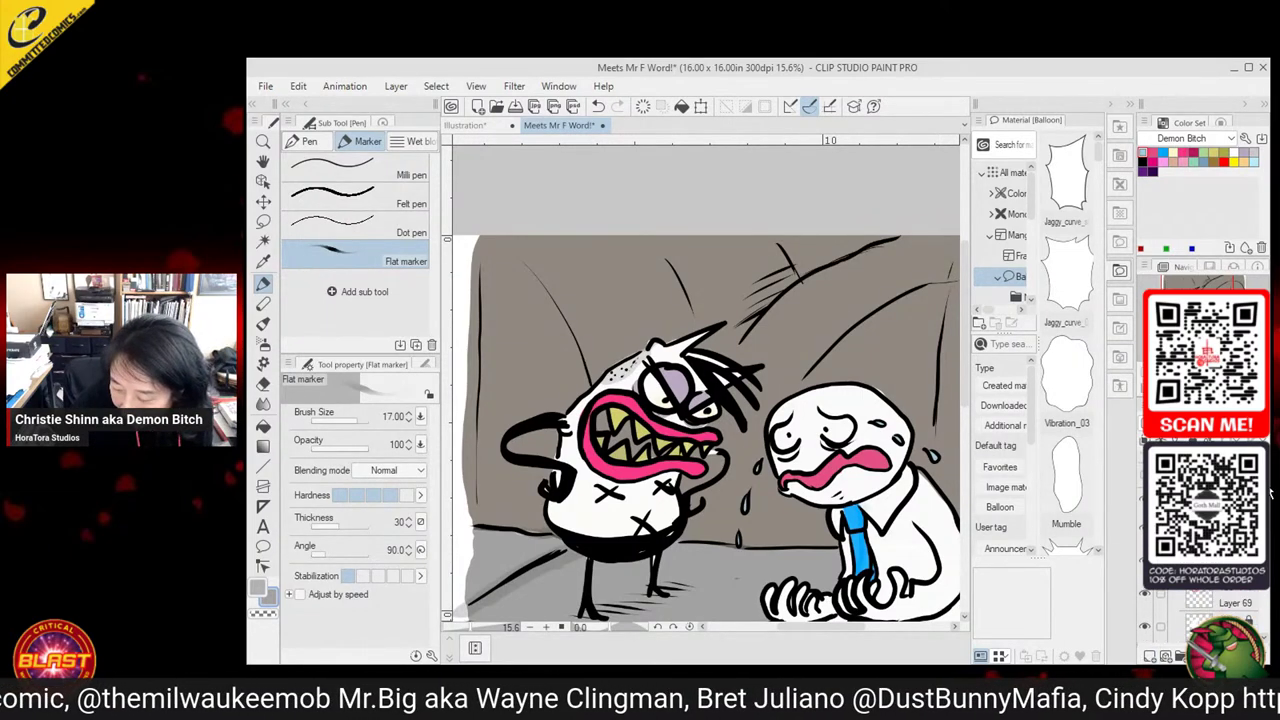
left_click(1146, 474)
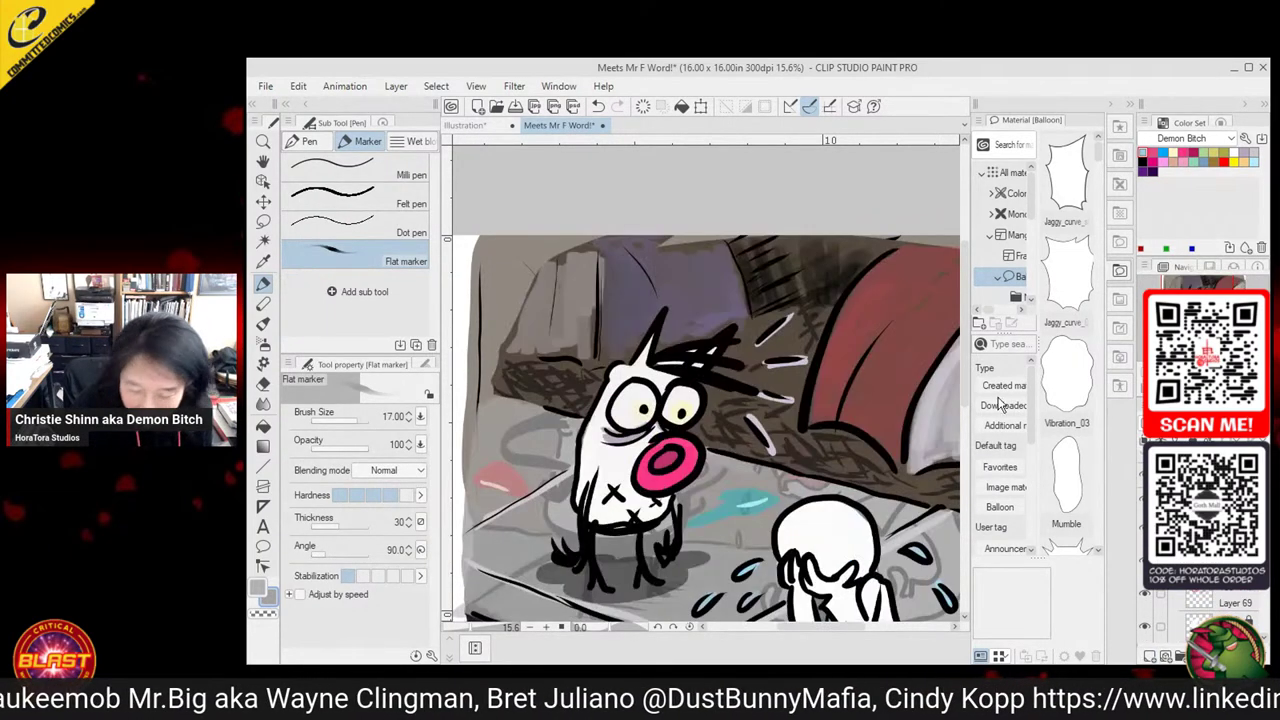
key("i")
left_click(718, 267)
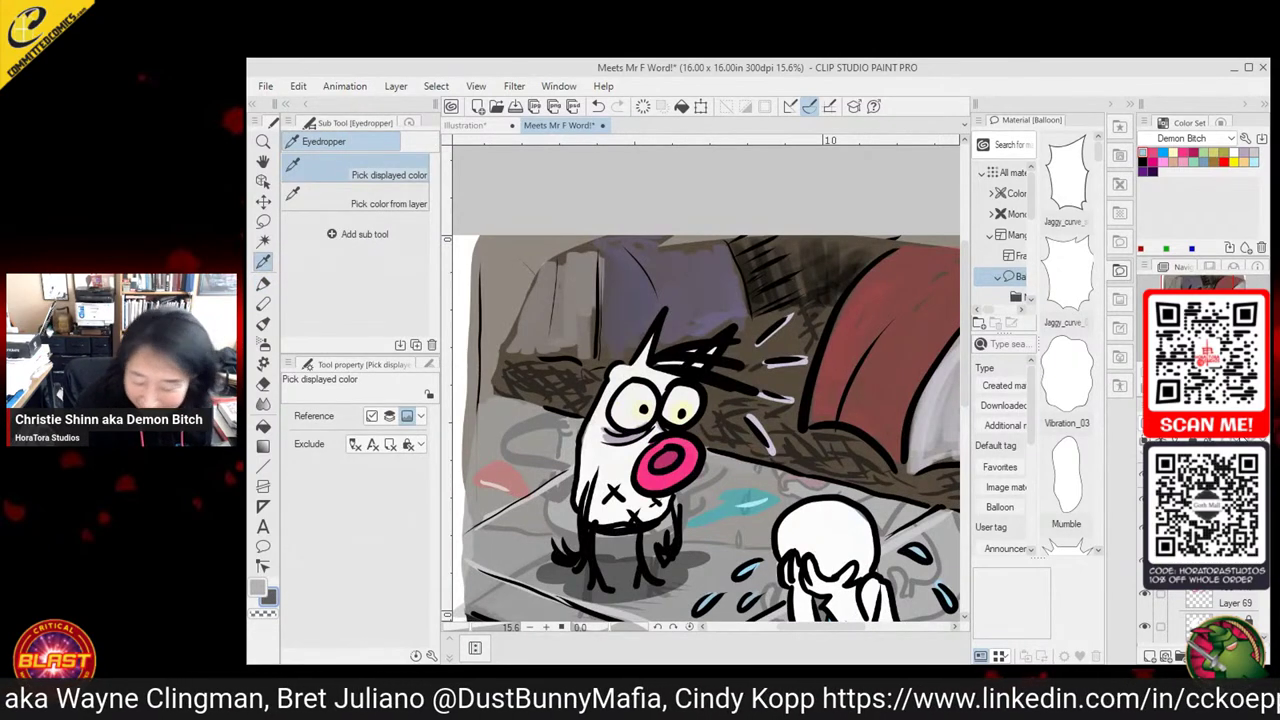
scroll(1200, 608, "down", 3)
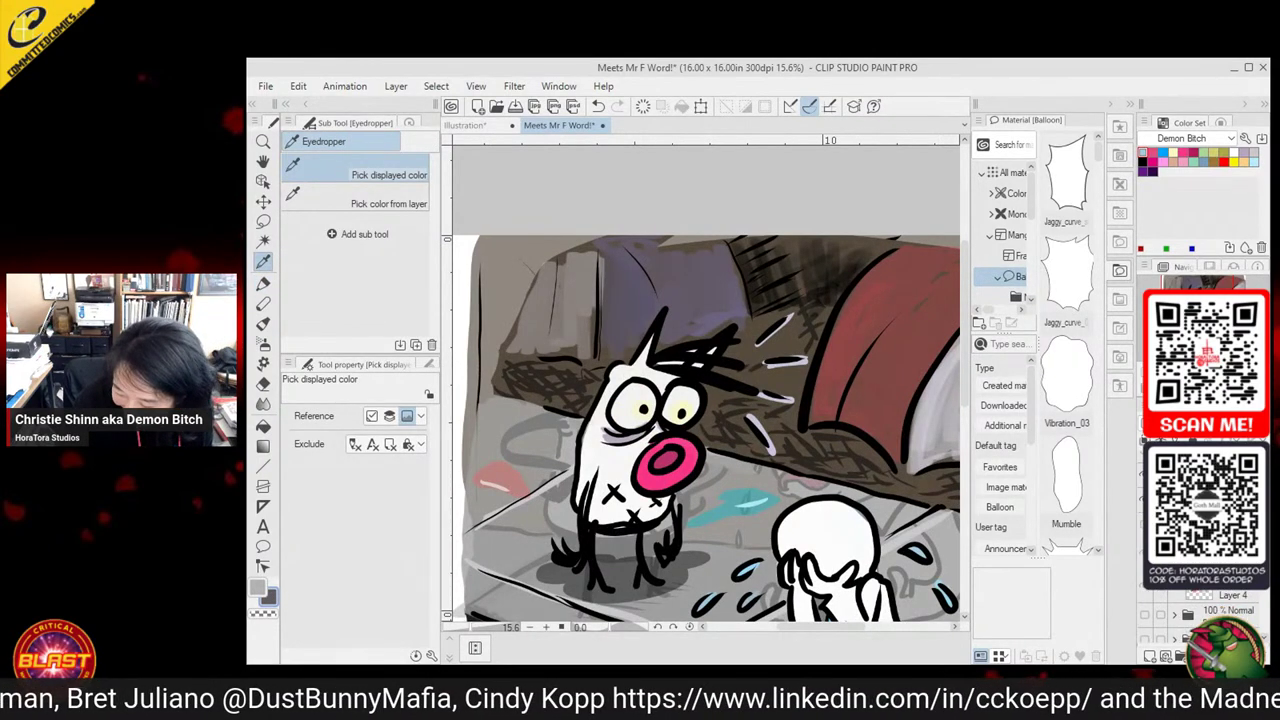
scroll(1200, 608, "down", 1)
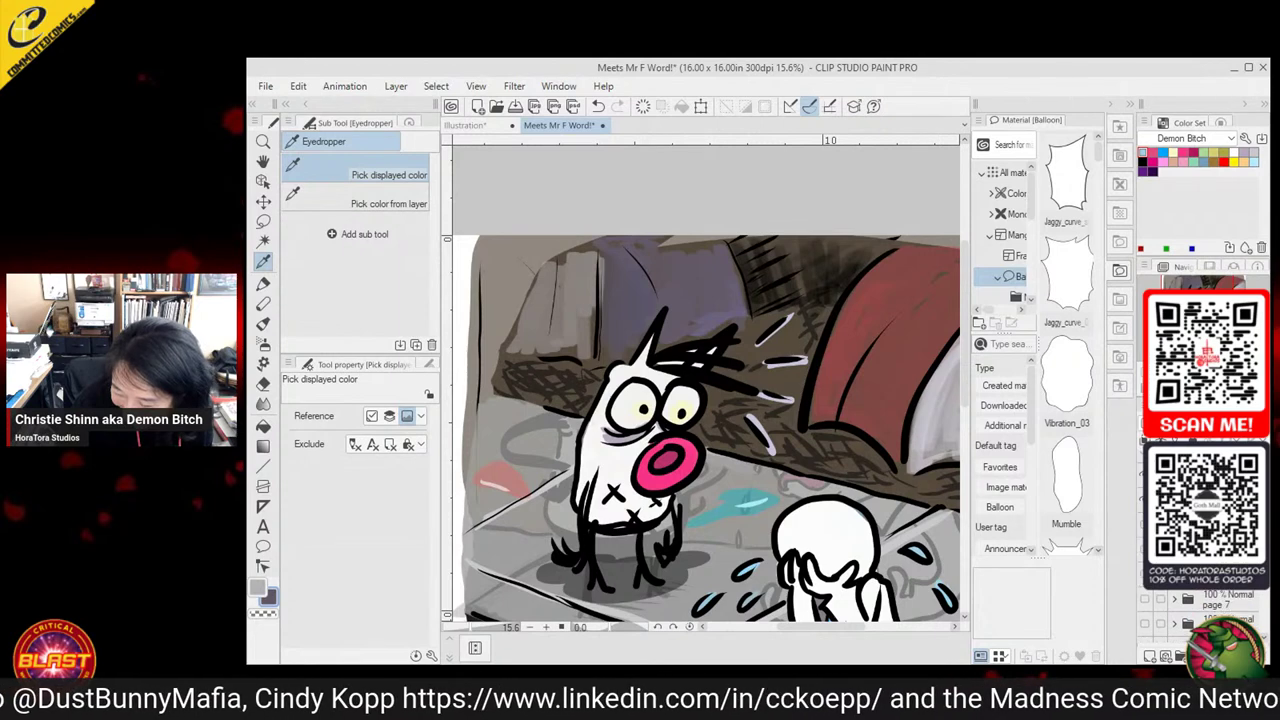
left_click(1146, 576)
left_click(1146, 576)
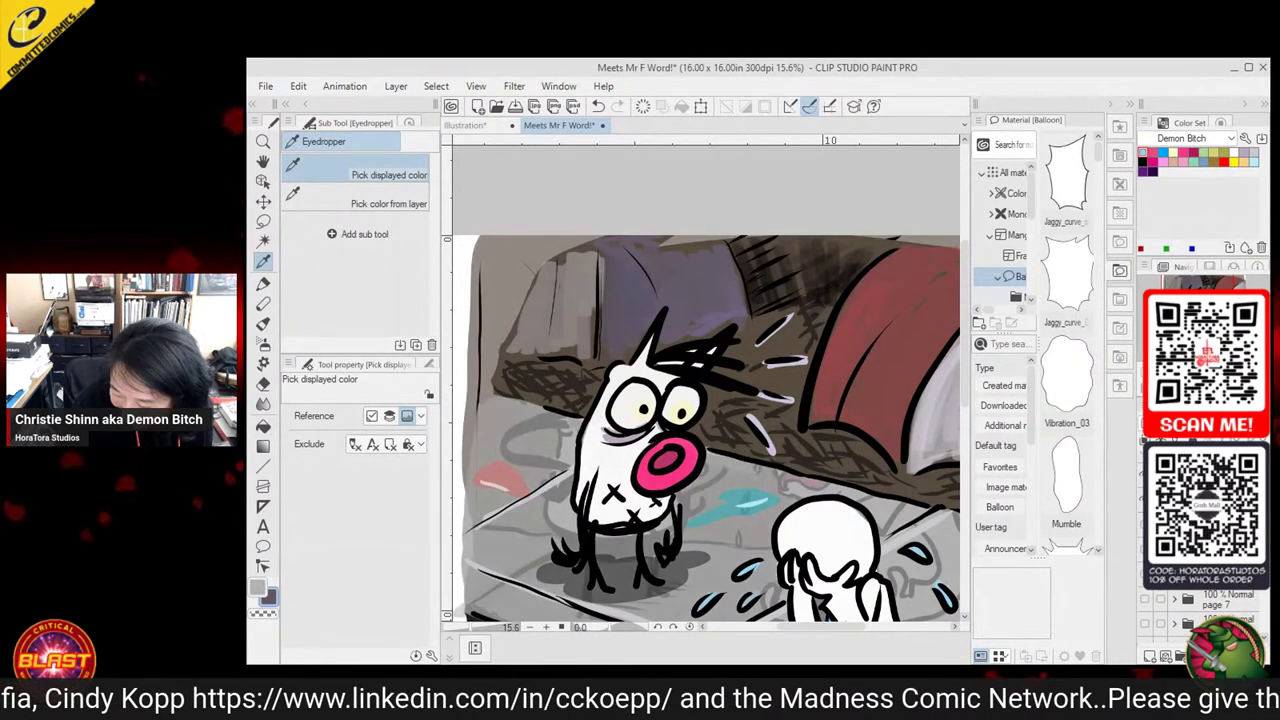
scroll(1200, 608, "up", 3)
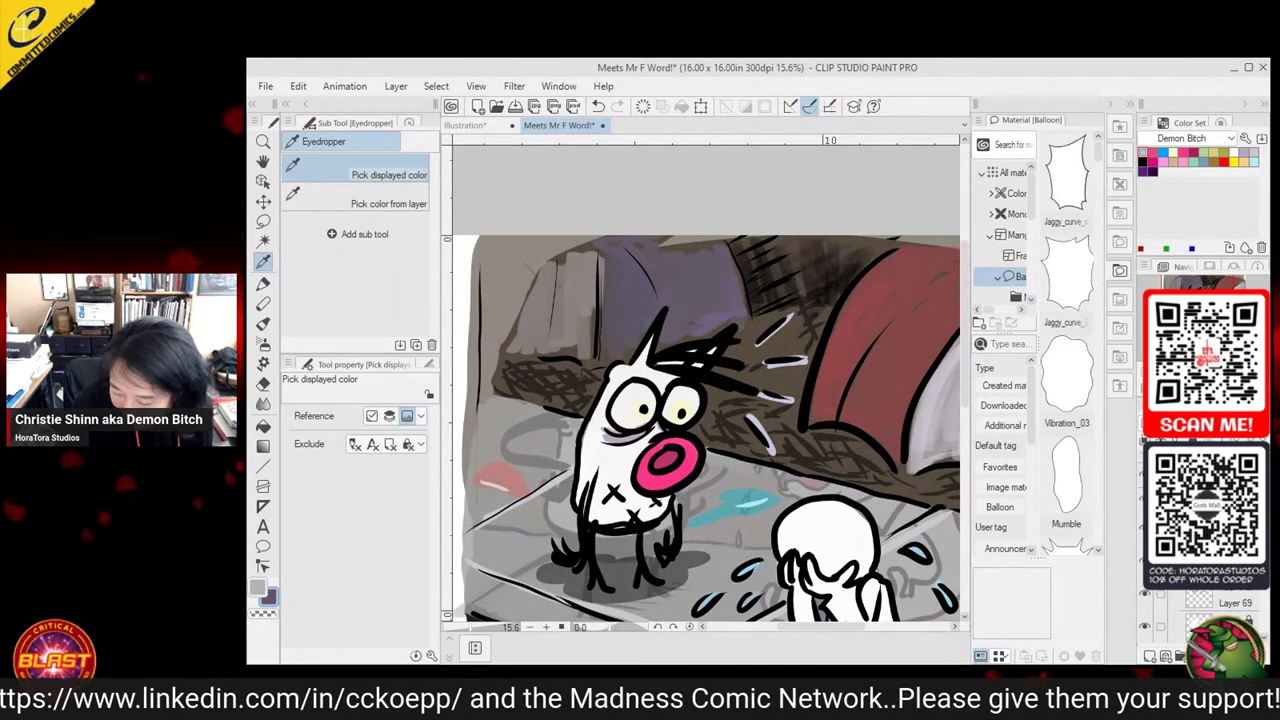
scroll(1200, 608, "up", 5)
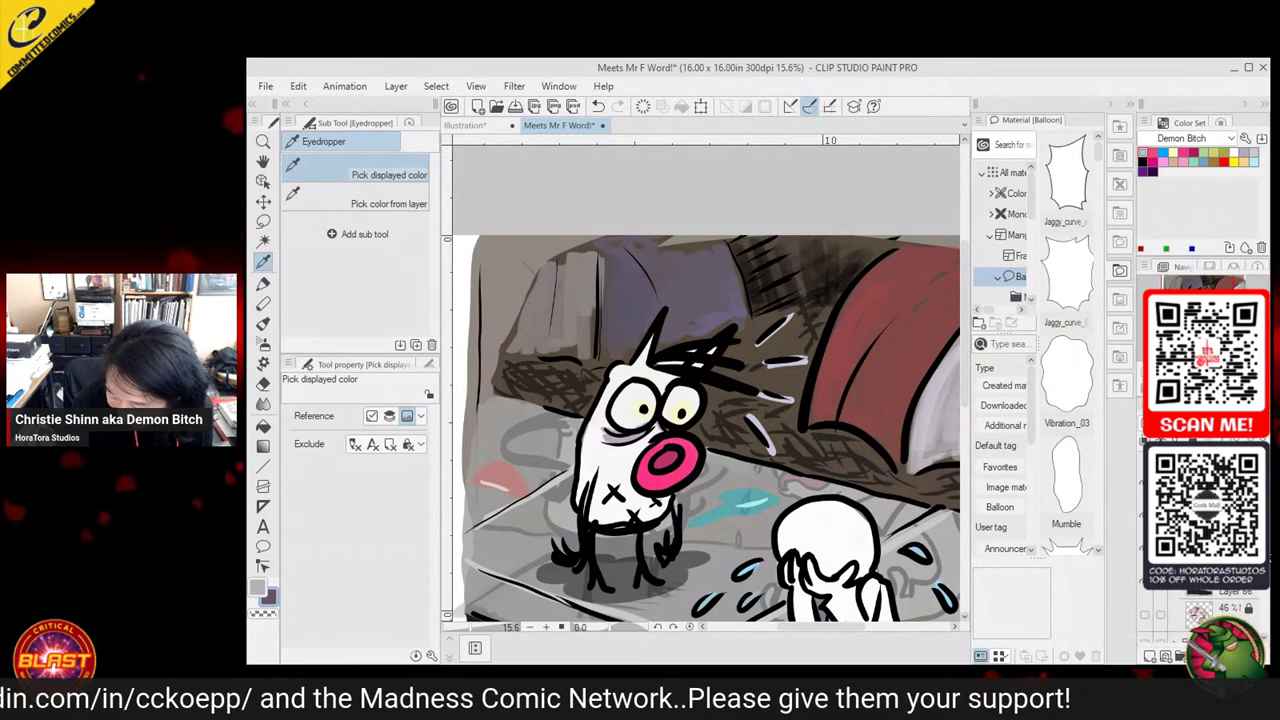
scroll(1270, 545, "up", 1)
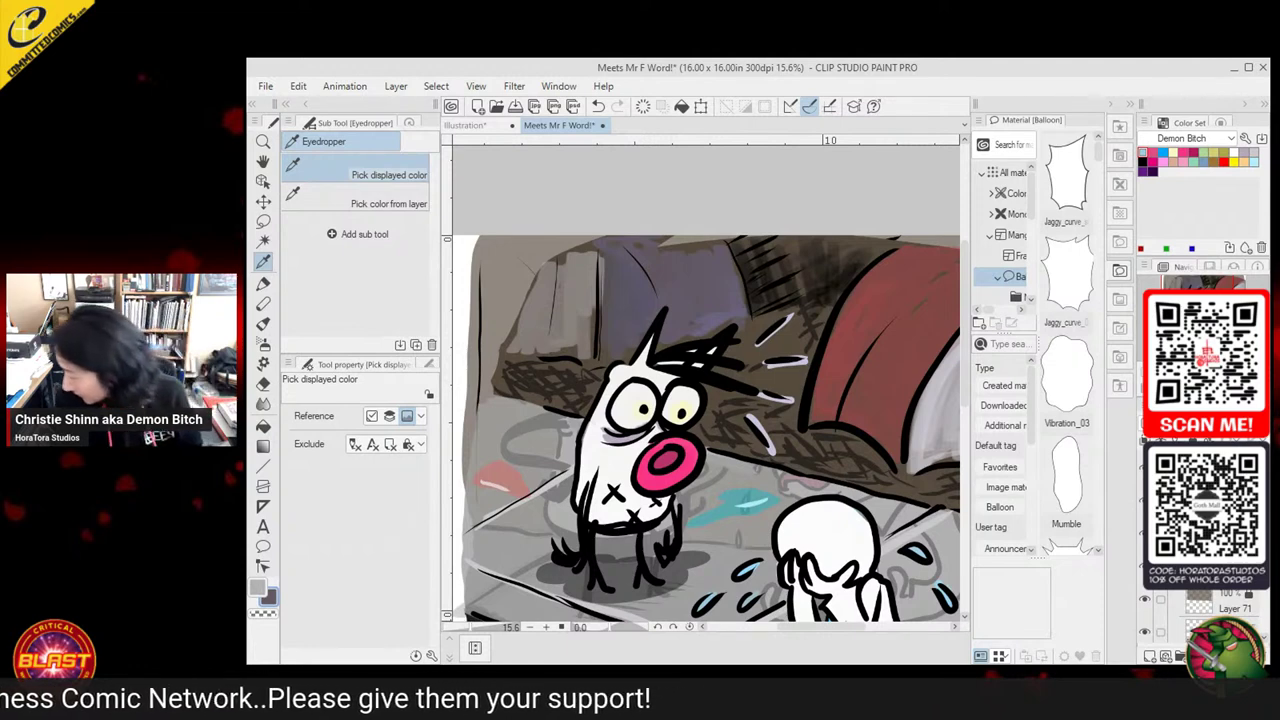
Save the document and hide the finished panel to uncover the snarling bird and sad man panel
key("ctrl+s")
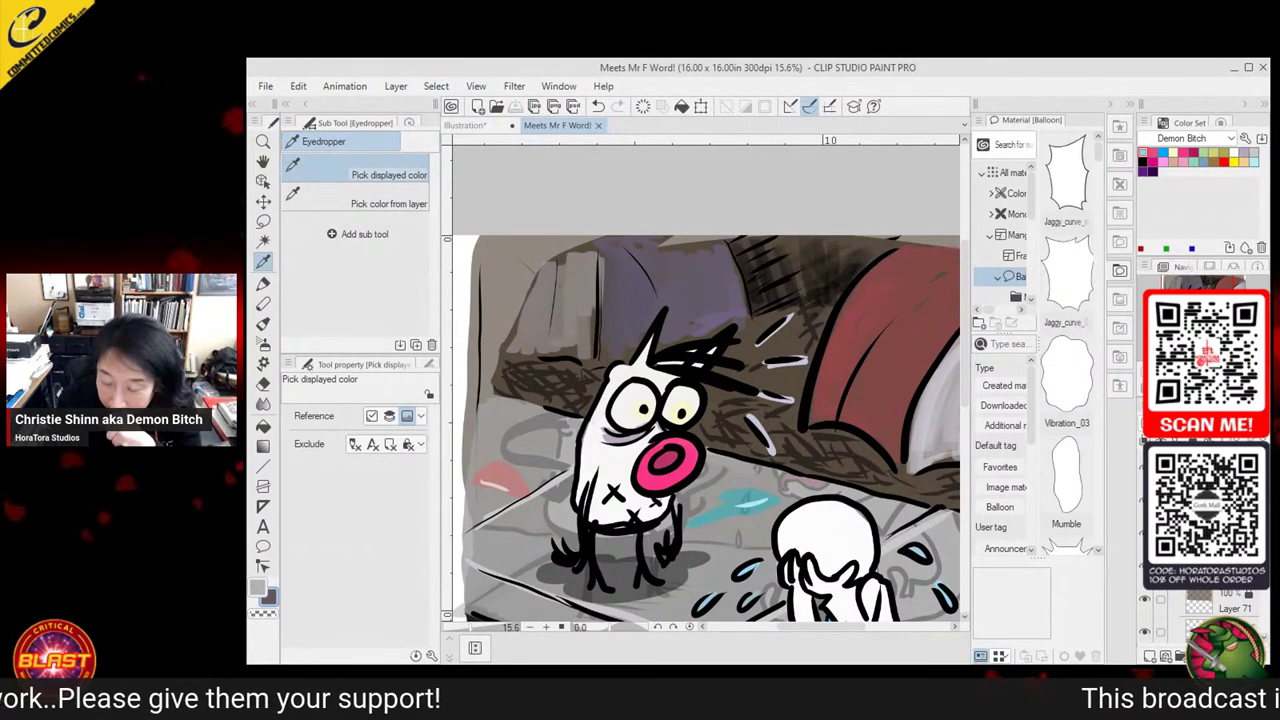
scroll(1272, 497, "down", 2)
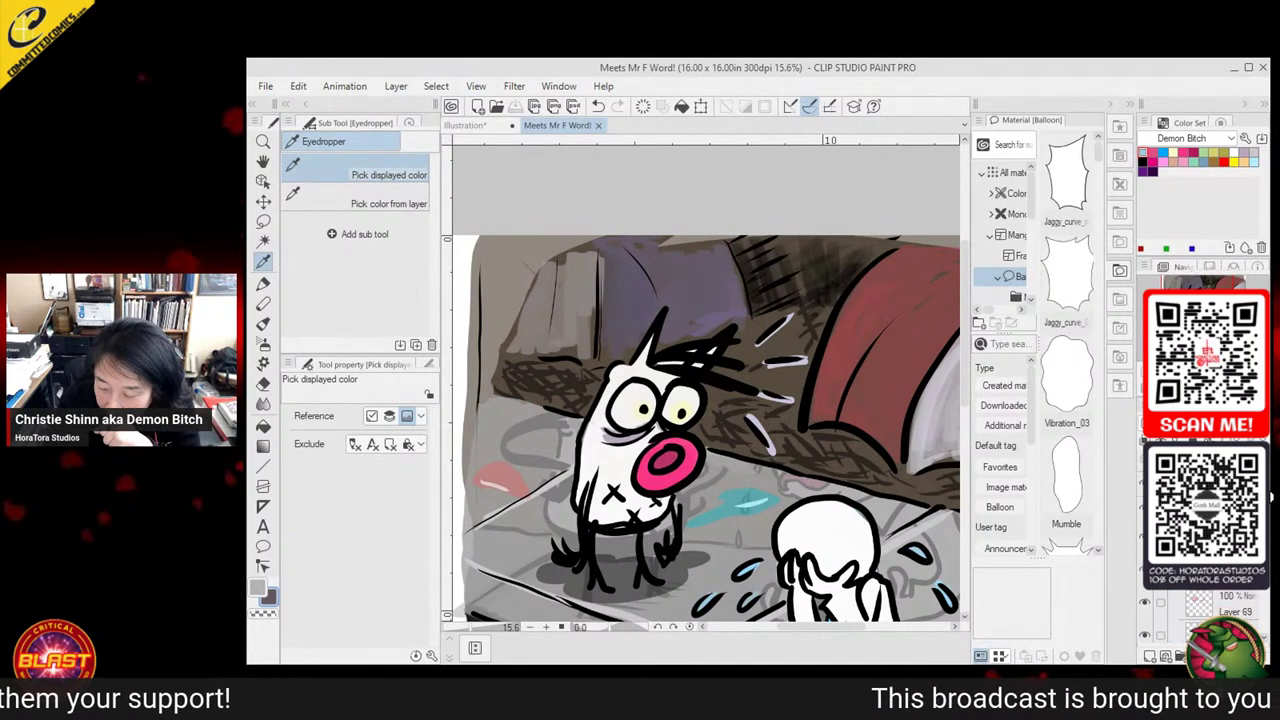
left_click(1175, 580)
scroll(1200, 610, "up", 2)
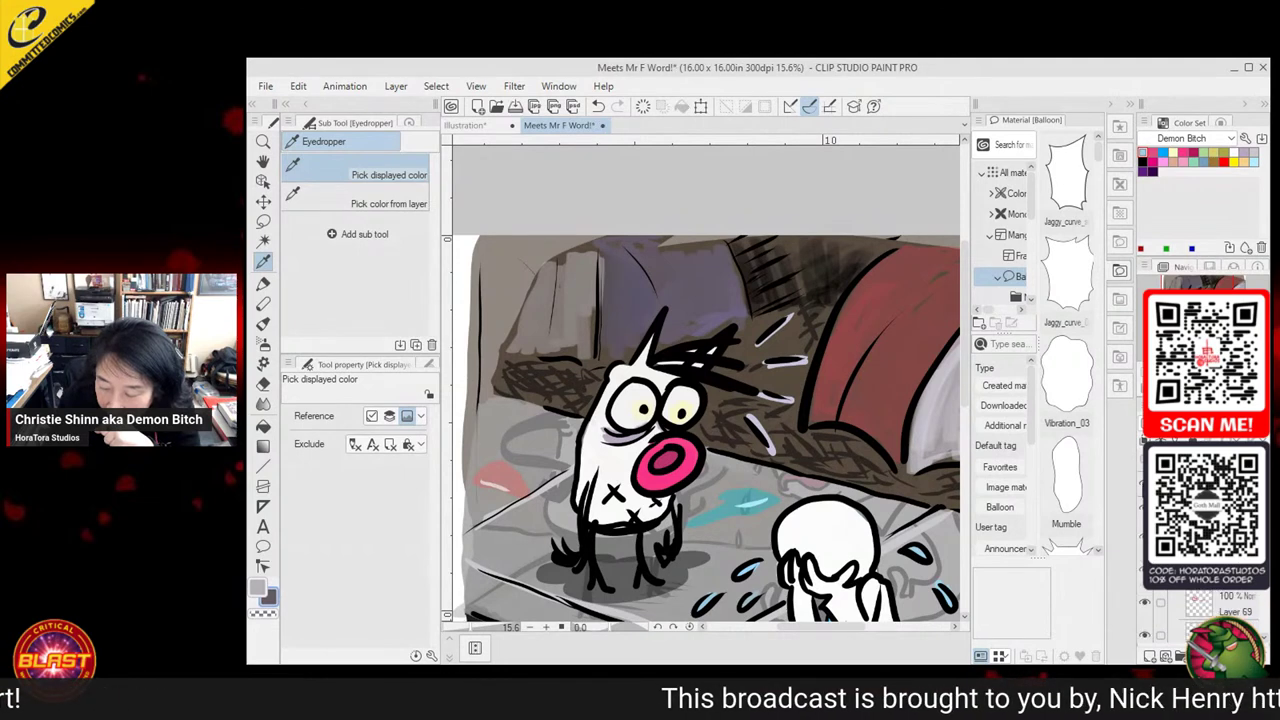
left_click(1142, 489)
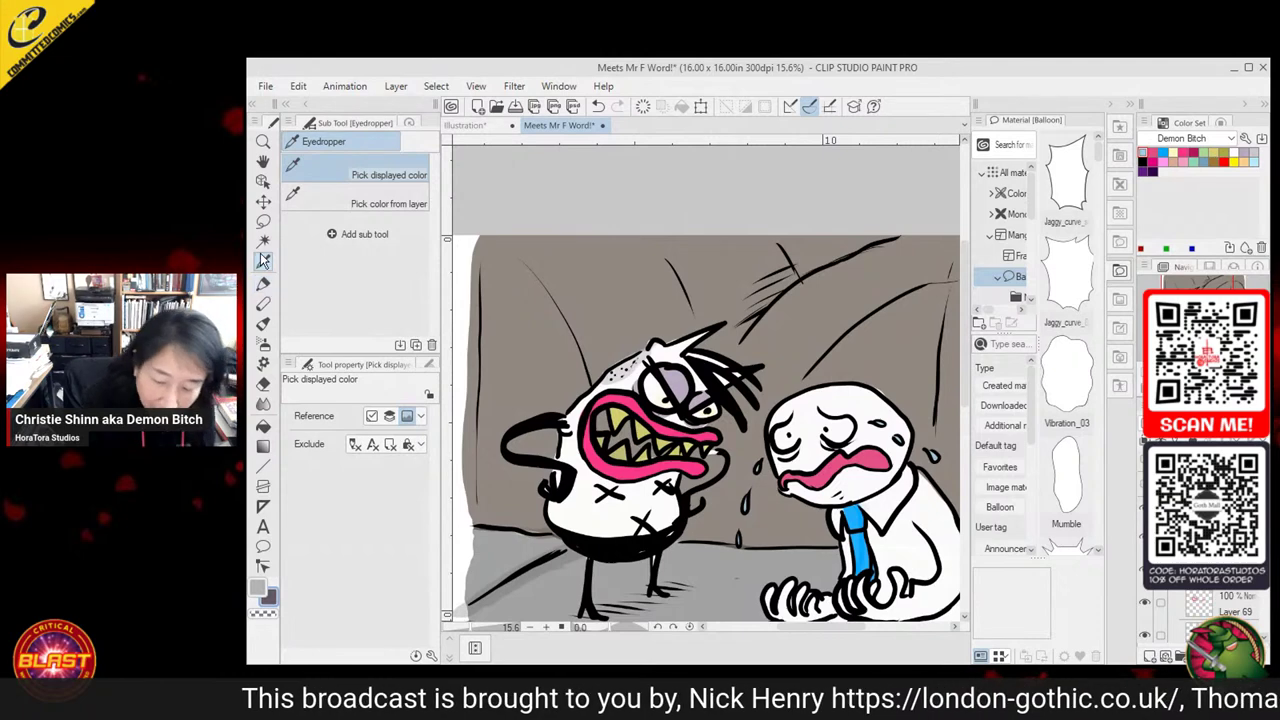
Paint the wall section above the snarling bird's head with the sampled purple on Layer 72, using the size 17 Flat marker
left_click(263, 283)
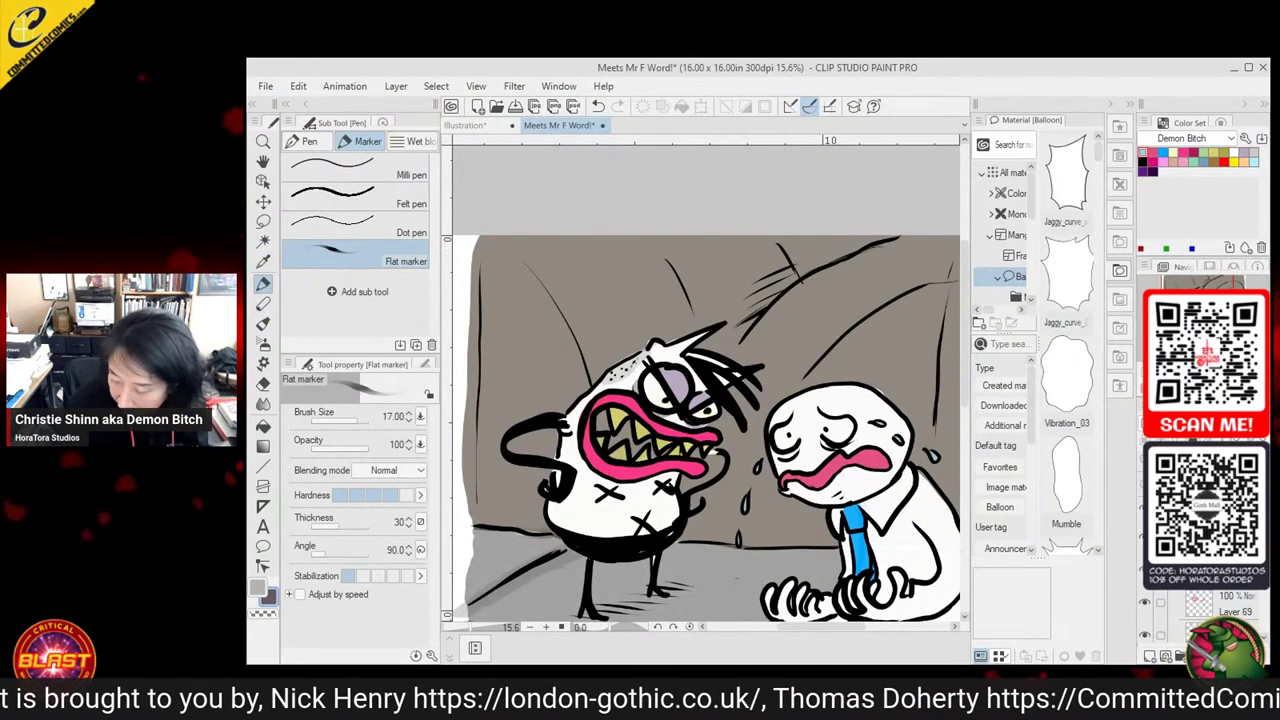
left_click_drag(1264, 580, 1268, 543)
left_click(1234, 612)
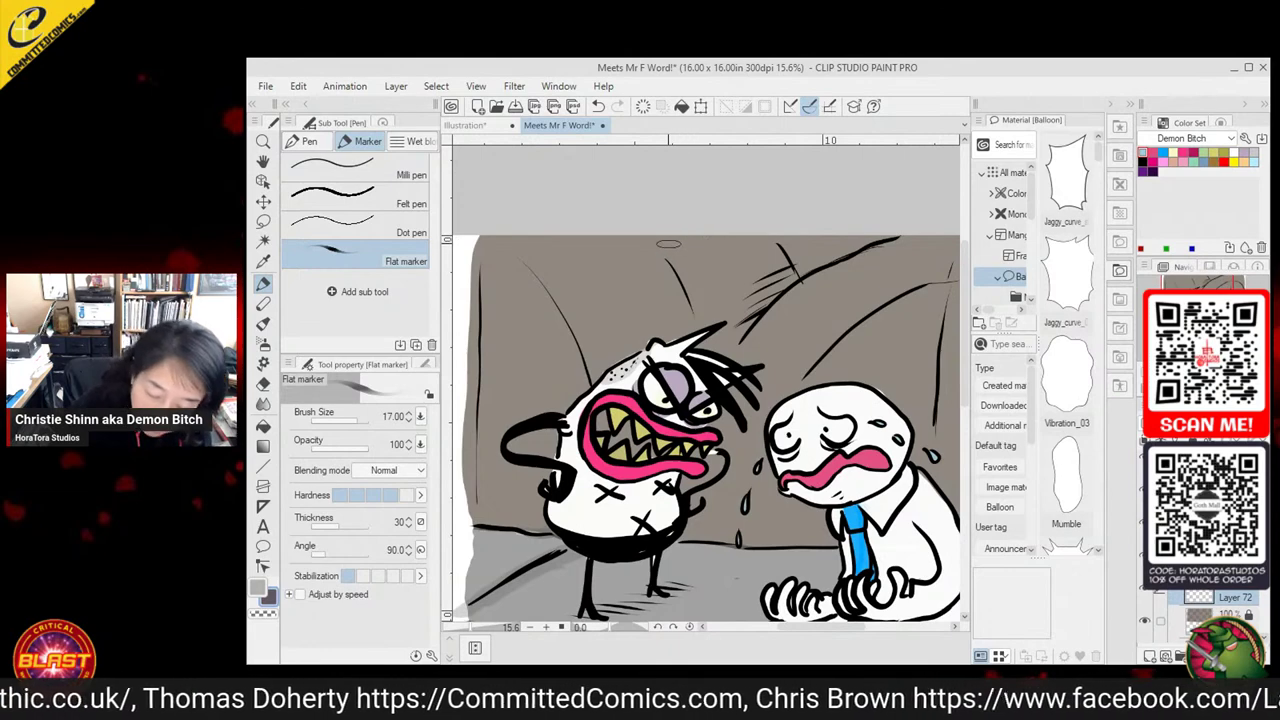
mouse_move(685, 243)
left_mouse_down()
mouse_move(720, 291)
mouse_move(742, 289)
mouse_move(741, 268)
mouse_move(772, 281)
mouse_move(738, 334)
left_mouse_up()
mouse_move(778, 270)
left_mouse_down()
mouse_move(688, 308)
mouse_move(700, 311)
mouse_move(680, 326)
mouse_move(711, 316)
mouse_move(660, 310)
mouse_move(712, 310)
left_mouse_up()
mouse_move(532, 265)
left_mouse_down()
mouse_move(586, 346)
mouse_move(555, 281)
mouse_move(594, 337)
mouse_move(577, 263)
mouse_move(640, 320)
left_mouse_up()
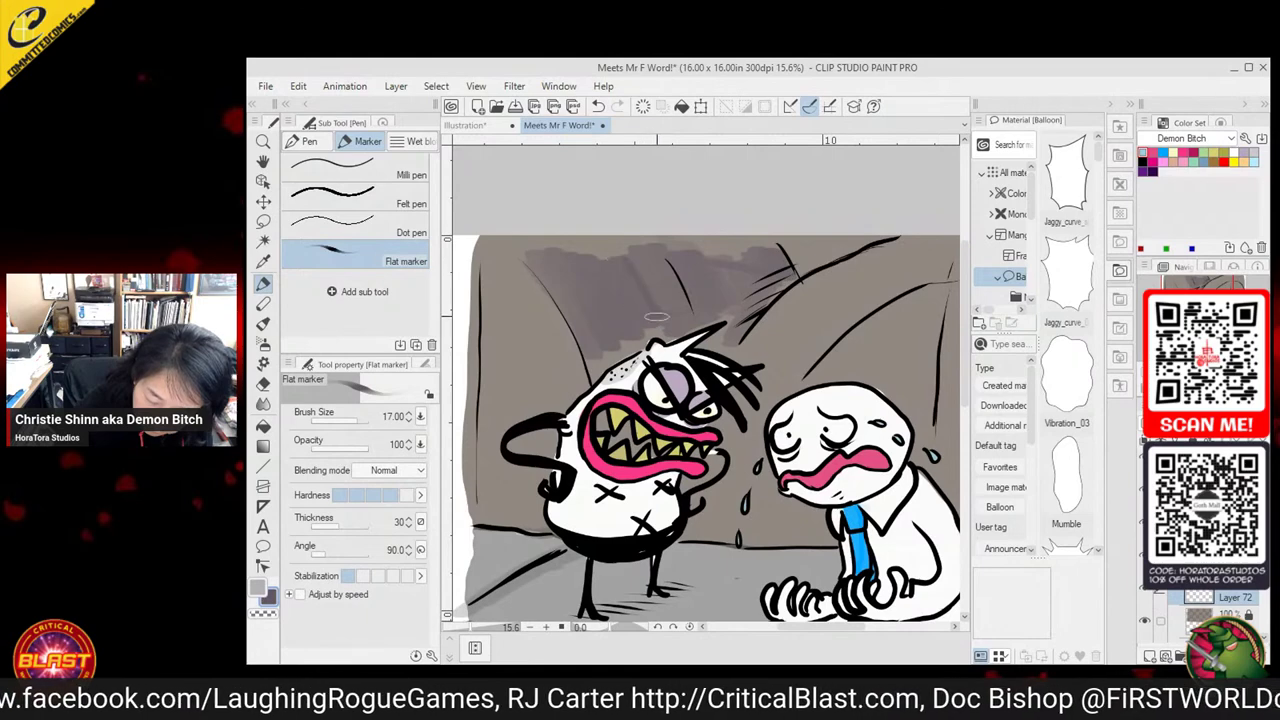
mouse_move(562, 248)
left_mouse_down()
mouse_move(644, 255)
mouse_move(619, 263)
mouse_move(661, 328)
mouse_move(611, 356)
mouse_move(632, 336)
mouse_move(618, 344)
mouse_move(590, 379)
mouse_move(584, 345)
mouse_move(587, 375)
mouse_move(649, 325)
mouse_move(666, 319)
mouse_move(670, 331)
mouse_move(715, 309)
mouse_move(681, 305)
mouse_move(679, 267)
mouse_move(715, 250)
mouse_move(735, 266)
mouse_move(748, 247)
mouse_move(782, 270)
mouse_move(734, 328)
left_mouse_up()
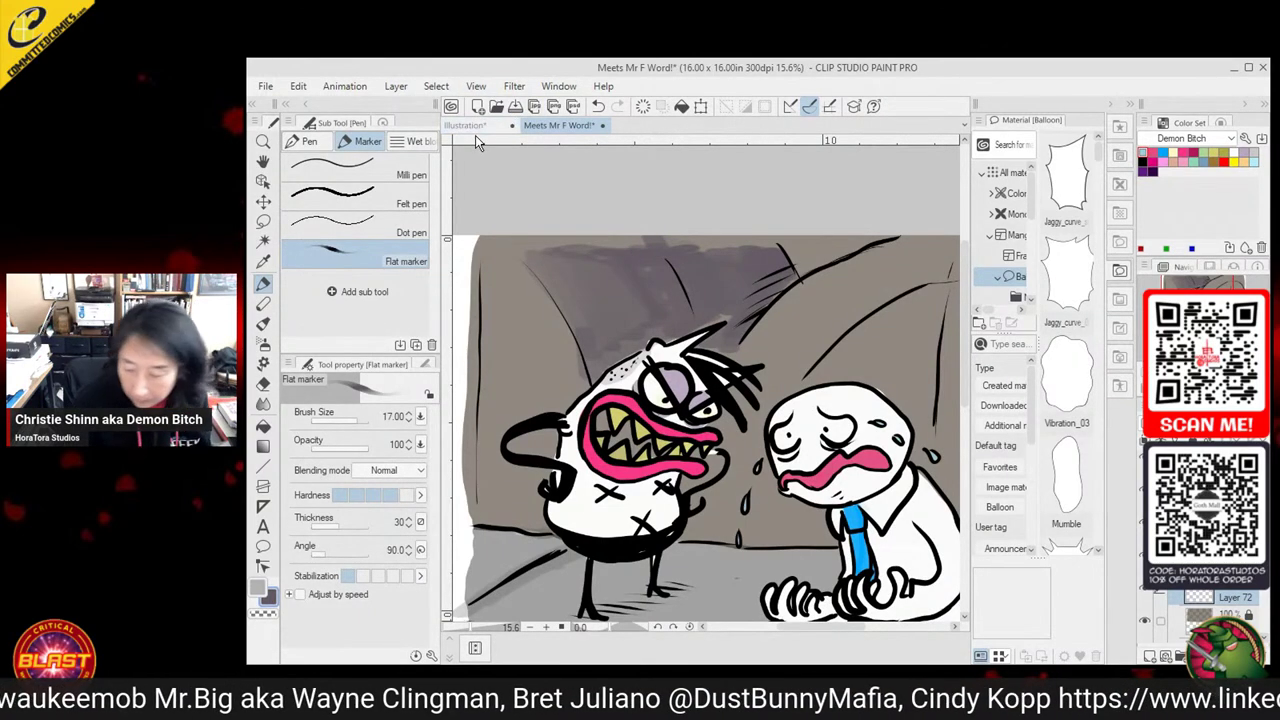
Show the finished panel, sample the grey-brown of the wall section beside its purple area, and hide the panel again
key("ctrl+s")
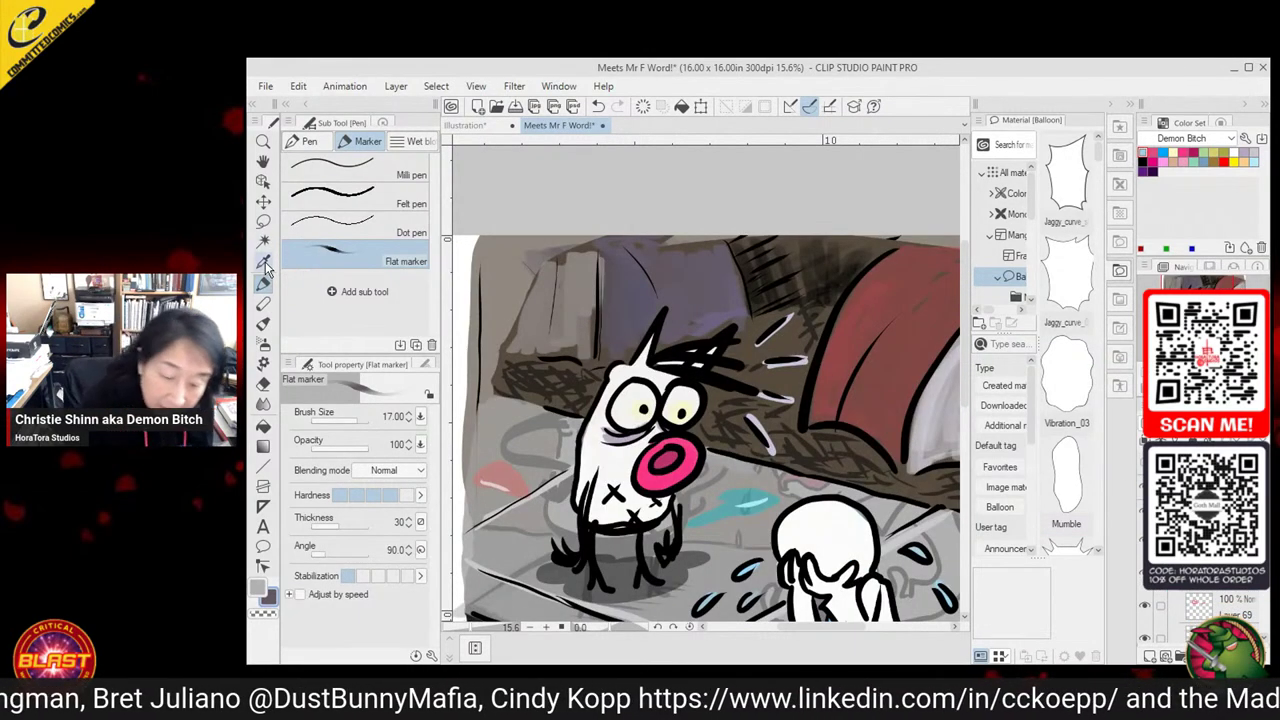
key("i")
left_click(591, 286)
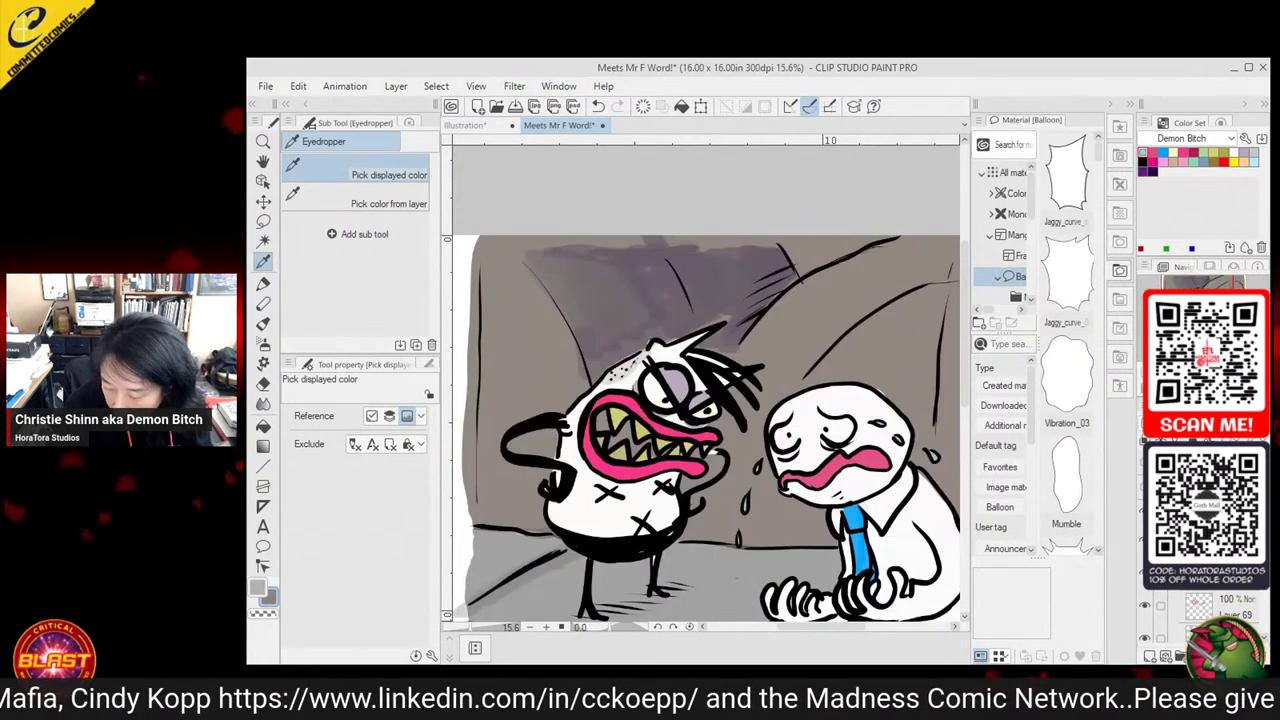
left_click_drag(1264, 515, 1268, 544)
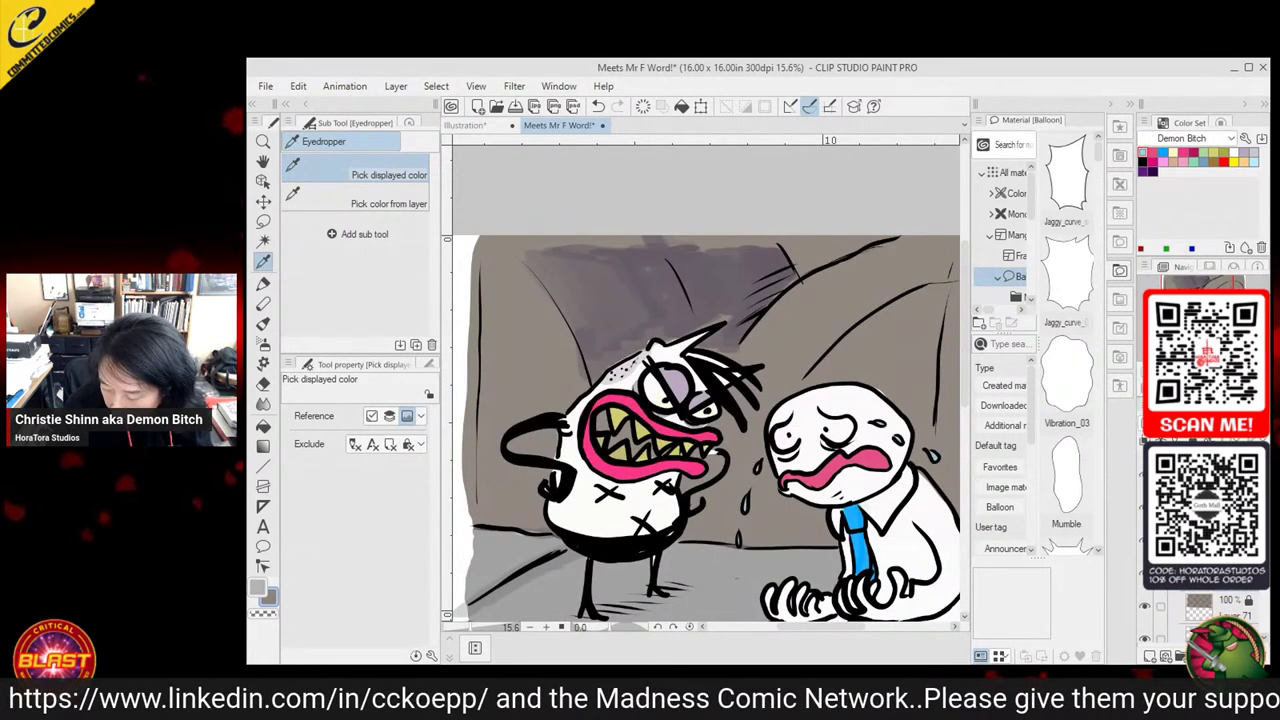
Paint the wall section behind the snarling bird's back with the Flat marker, lightening it with the light grey main colour
left_click(263, 283)
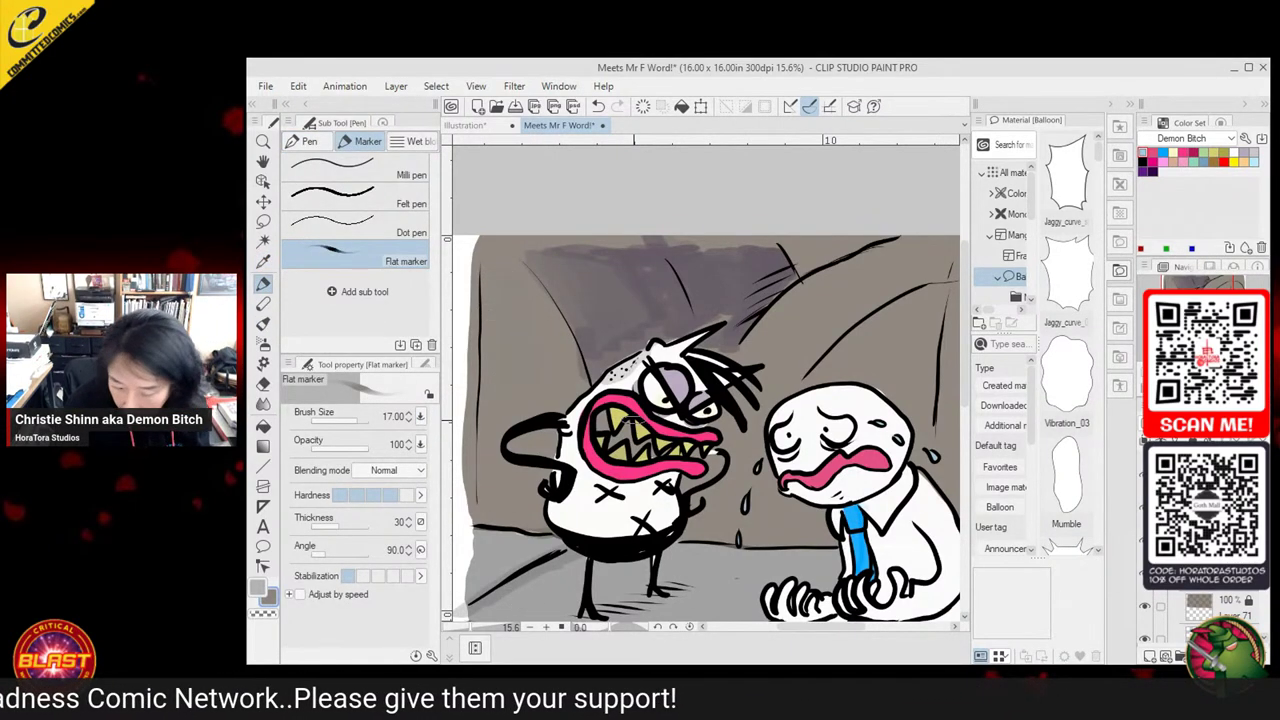
left_click(259, 587)
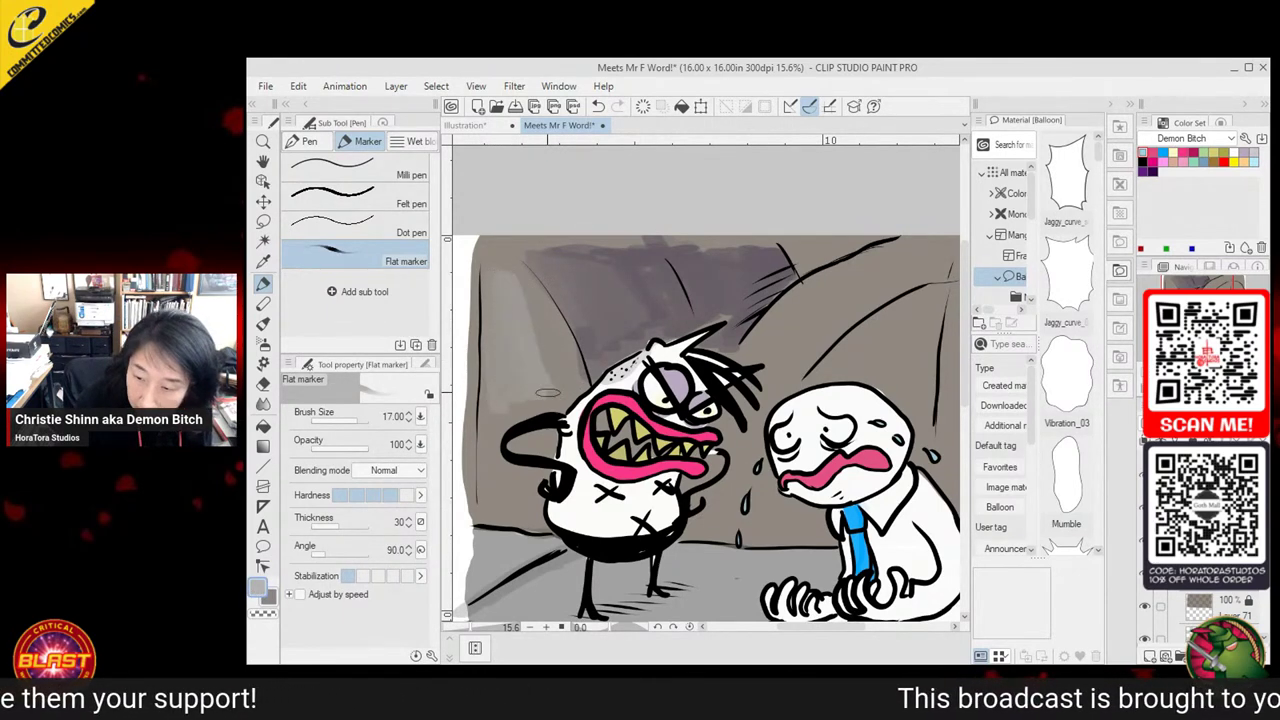
mouse_move(506, 289)
left_mouse_down()
mouse_move(556, 420)
mouse_move(508, 300)
mouse_move(549, 333)
mouse_move(531, 292)
mouse_move(572, 380)
mouse_move(542, 420)
left_mouse_up()
left_click_drag(512, 338, 530, 428)
left_click_drag(498, 316, 510, 424)
mouse_move(499, 301)
left_mouse_down()
mouse_move(493, 342)
mouse_move(496, 279)
mouse_move(481, 381)
mouse_move(489, 267)
mouse_move(483, 505)
mouse_move(496, 483)
mouse_move(510, 514)
mouse_move(563, 340)
mouse_move(511, 272)
mouse_move(568, 368)
mouse_move(497, 253)
mouse_move(505, 332)
left_mouse_up()
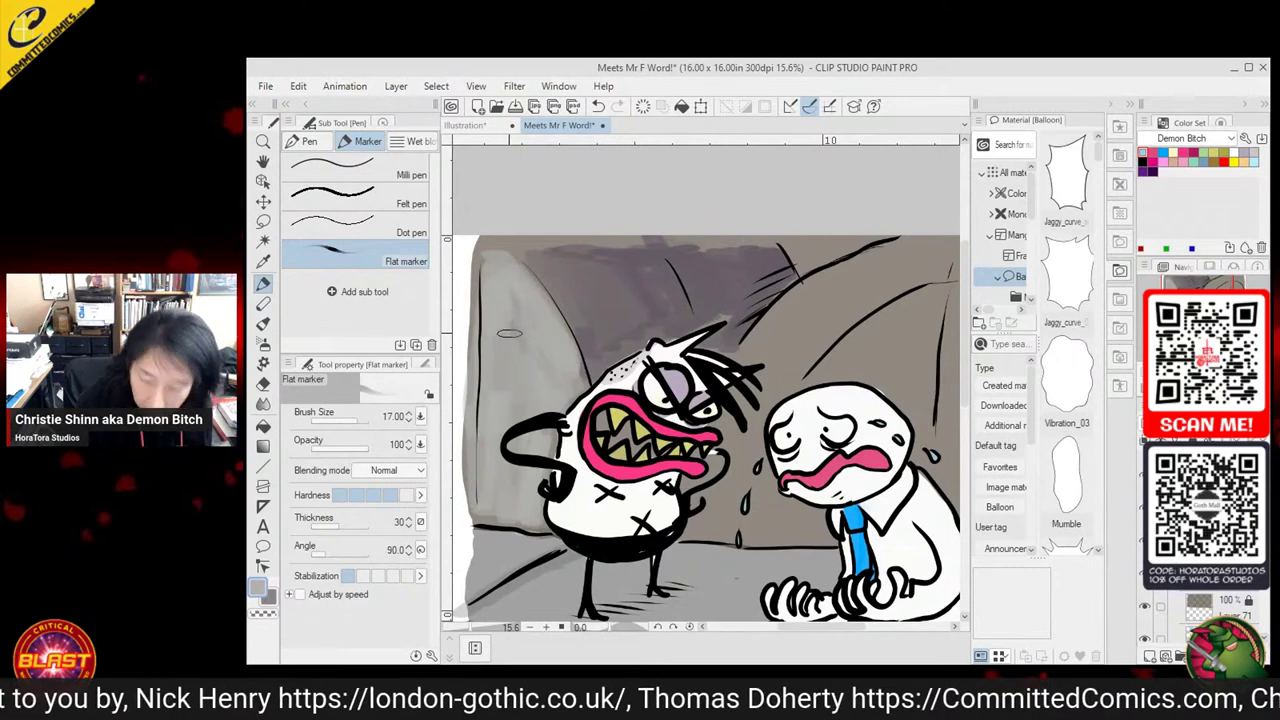
Show the finished panel over the unfinished one and sample the dark red of its background as the sub colour
left_click(474, 126)
left_click(556, 125)
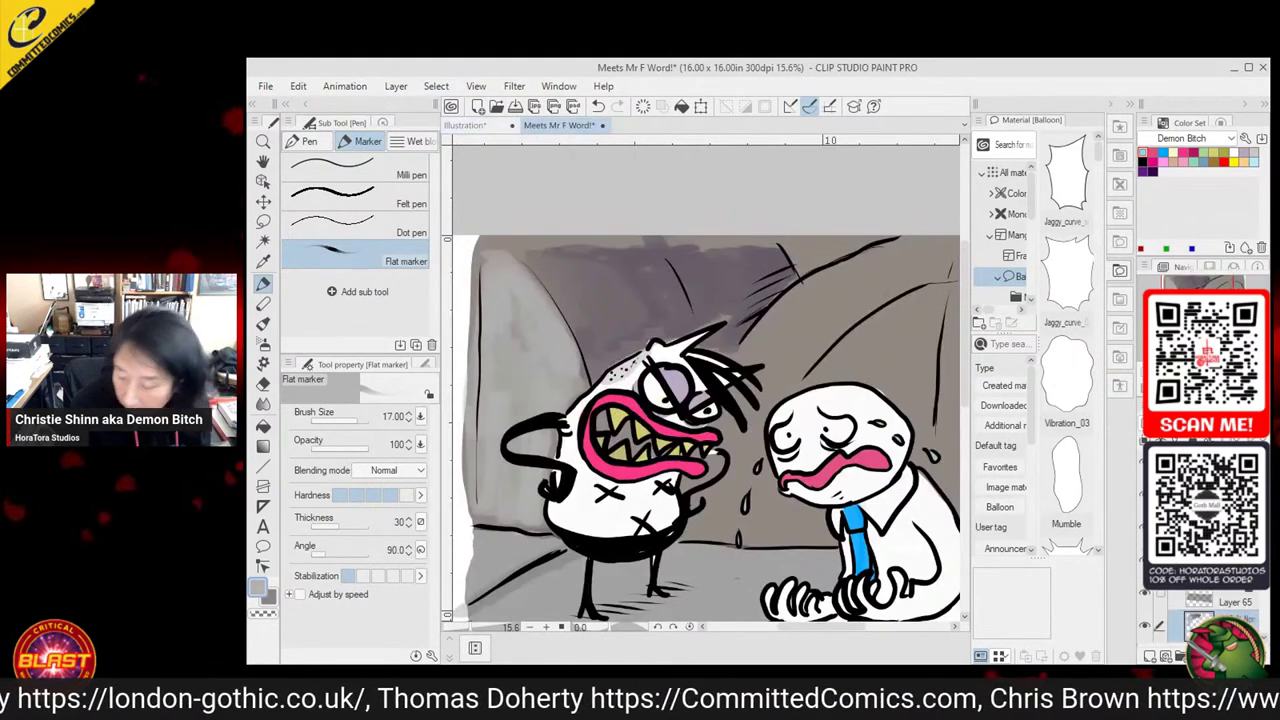
left_click_drag(1266, 532, 1266, 483)
left_click(1142, 538)
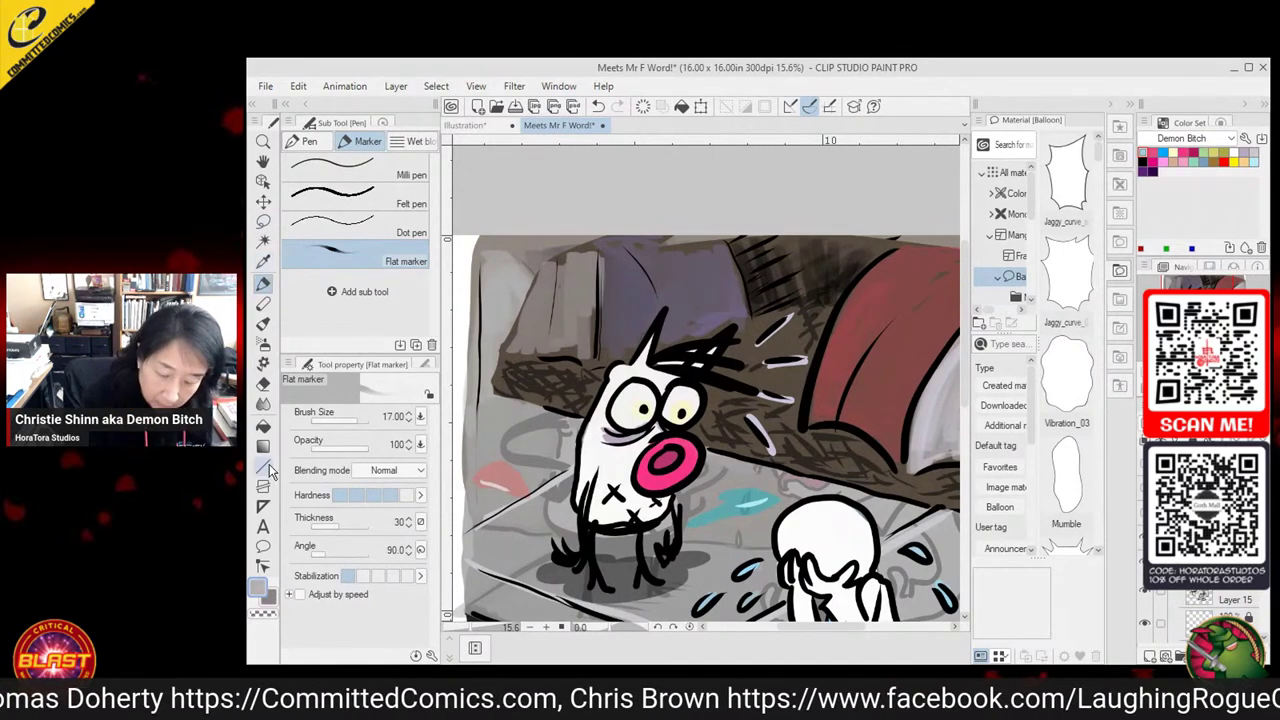
left_click(270, 598)
left_click(263, 260)
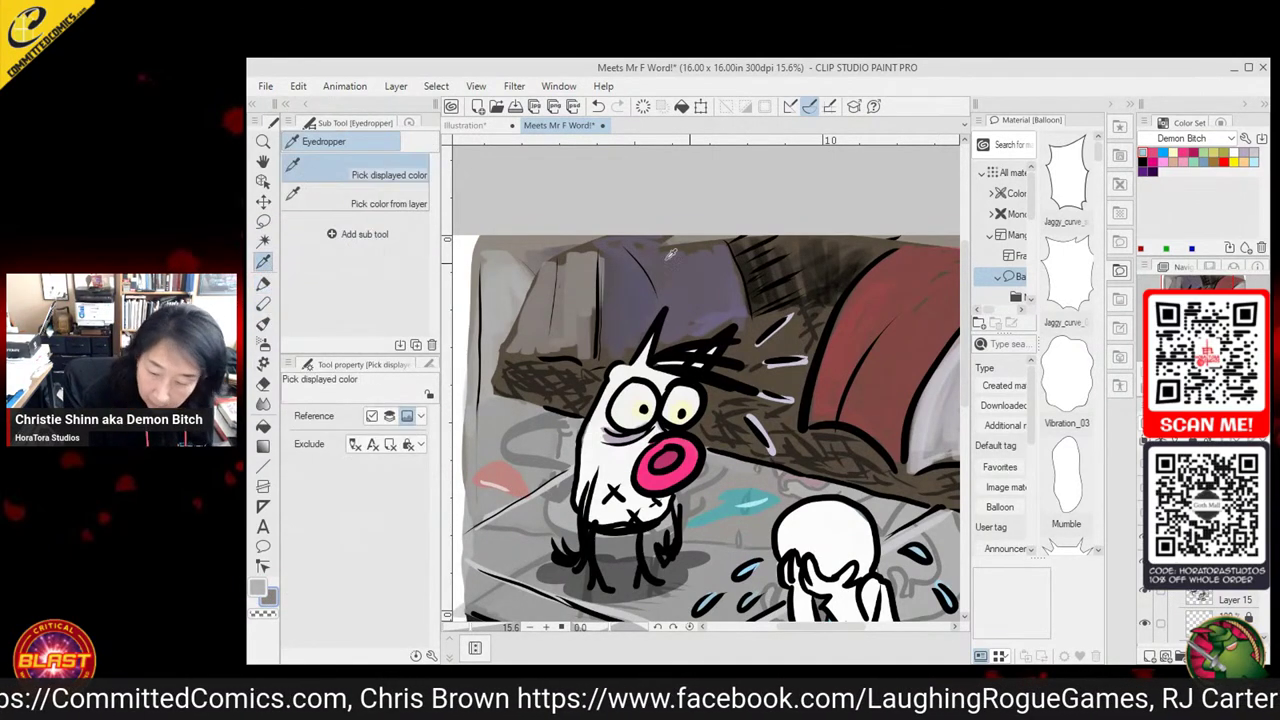
left_click(875, 371)
left_click(1175, 564)
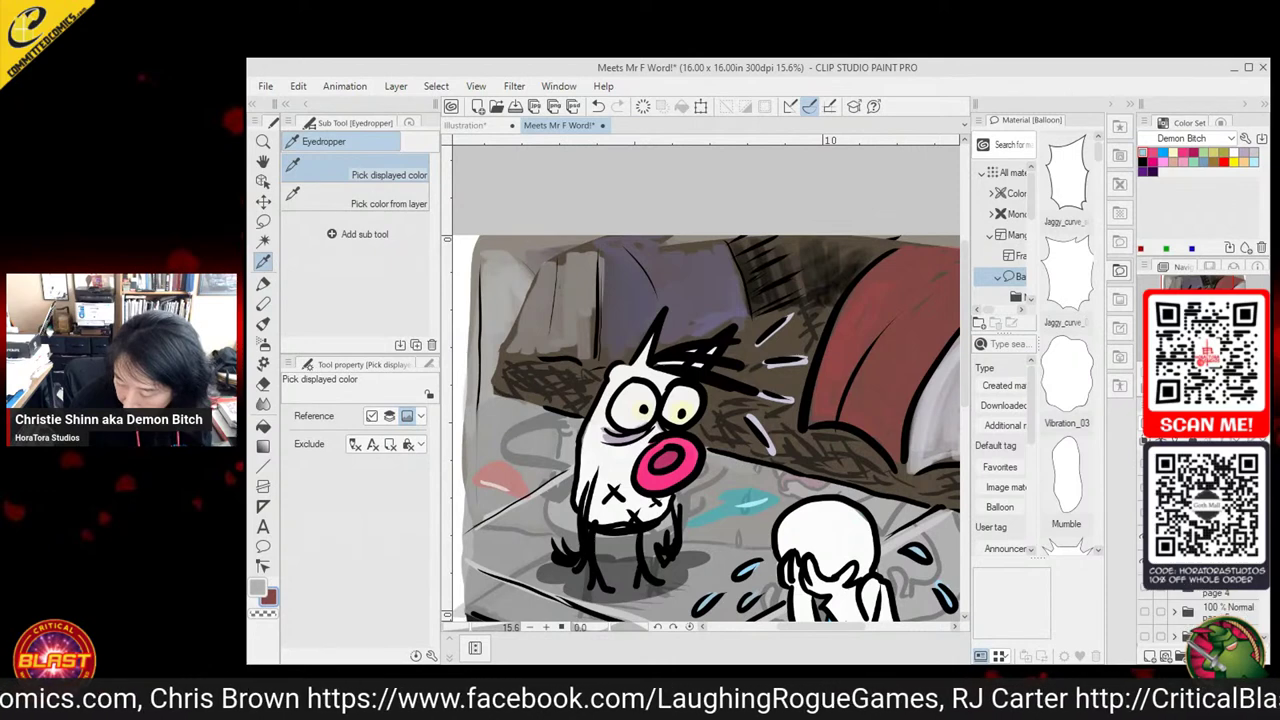
Hide the finished panel and paint the curved band between the snarling bird and the sad man dark red with the Flat marker
left_click(1146, 564)
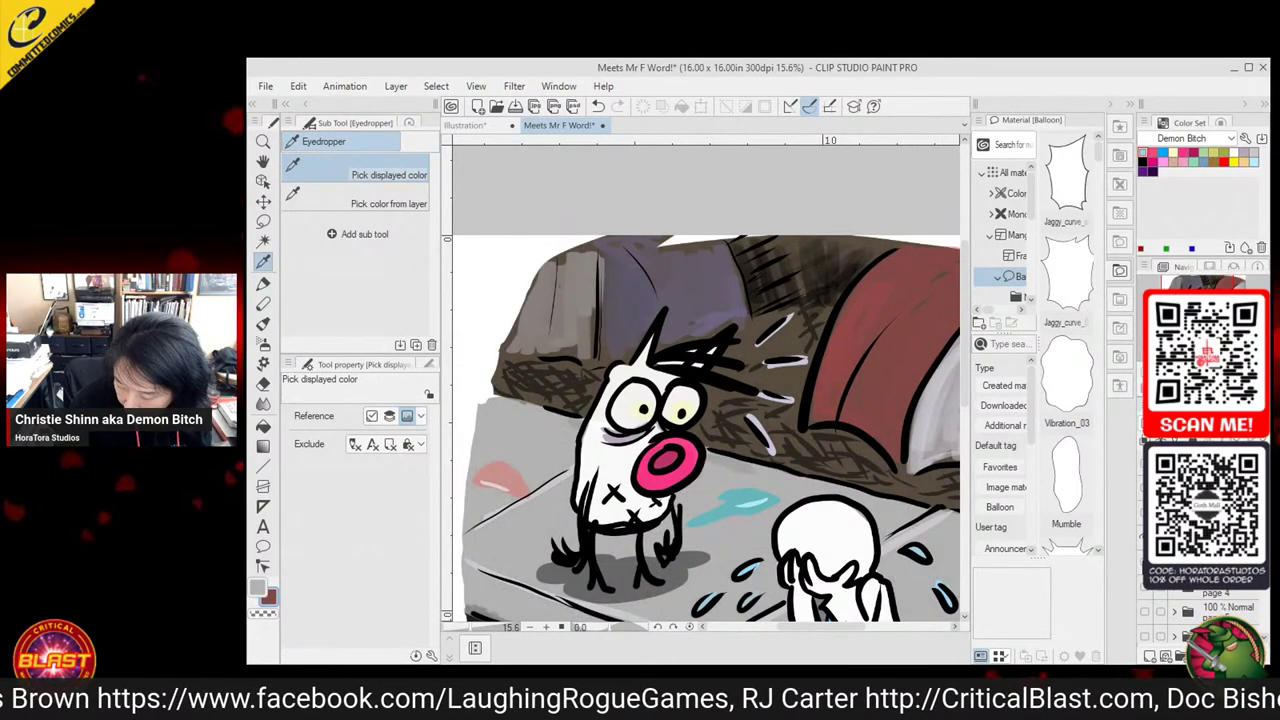
left_click_drag(1265, 505, 1268, 543)
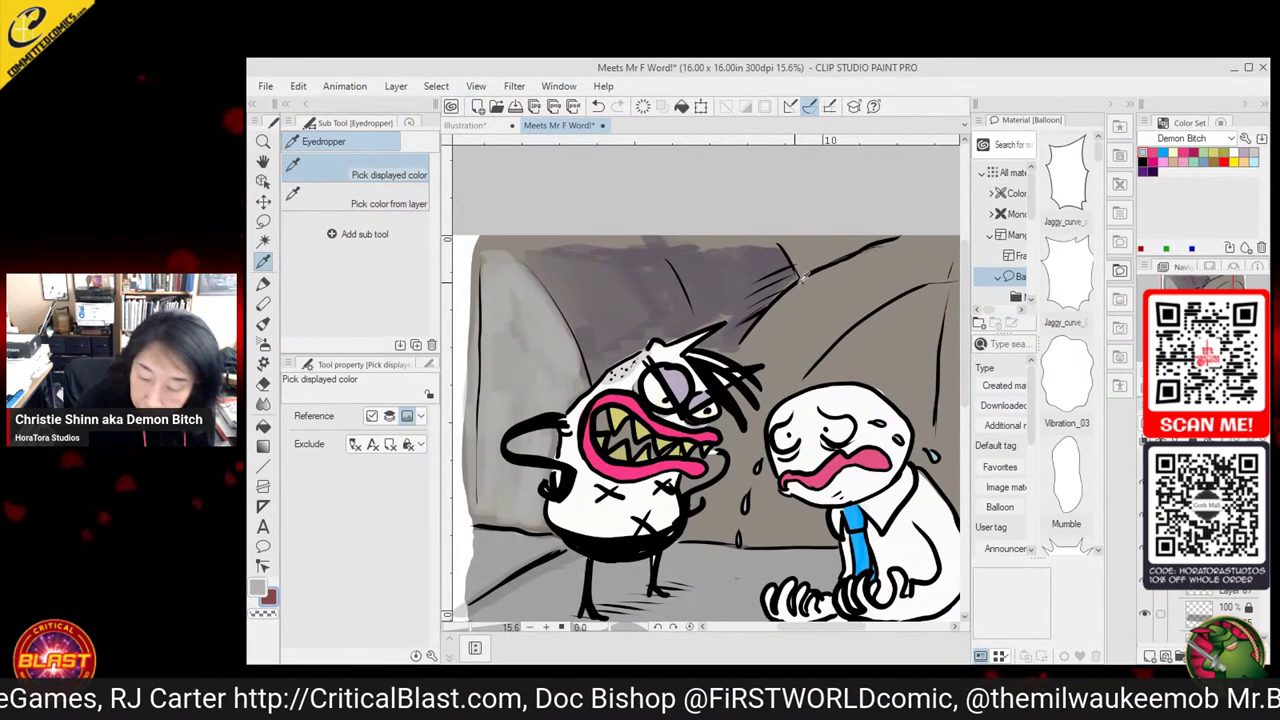
left_click(263, 283)
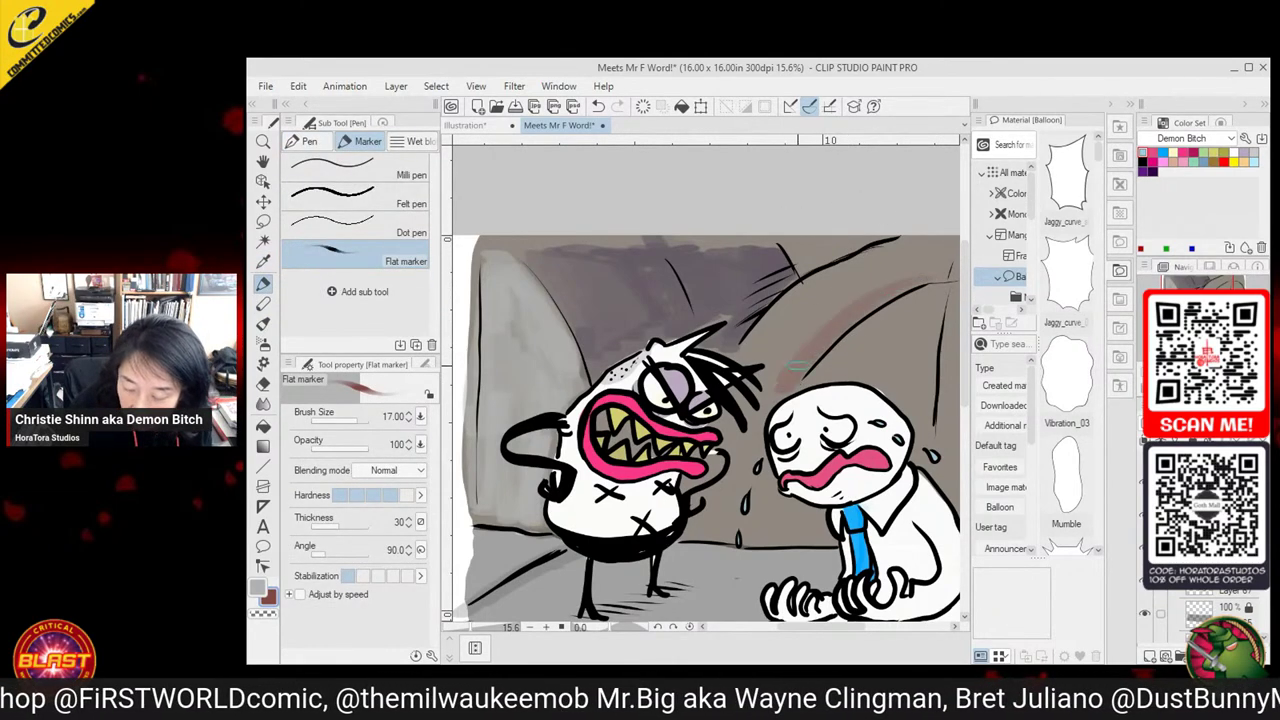
mouse_move(800, 372)
left_mouse_down()
mouse_move(876, 271)
mouse_move(750, 351)
mouse_move(780, 313)
mouse_move(833, 270)
mouse_move(812, 307)
mouse_move(933, 244)
mouse_move(900, 267)
mouse_move(940, 262)
mouse_move(778, 378)
mouse_move(865, 287)
mouse_move(771, 373)
left_mouse_up()
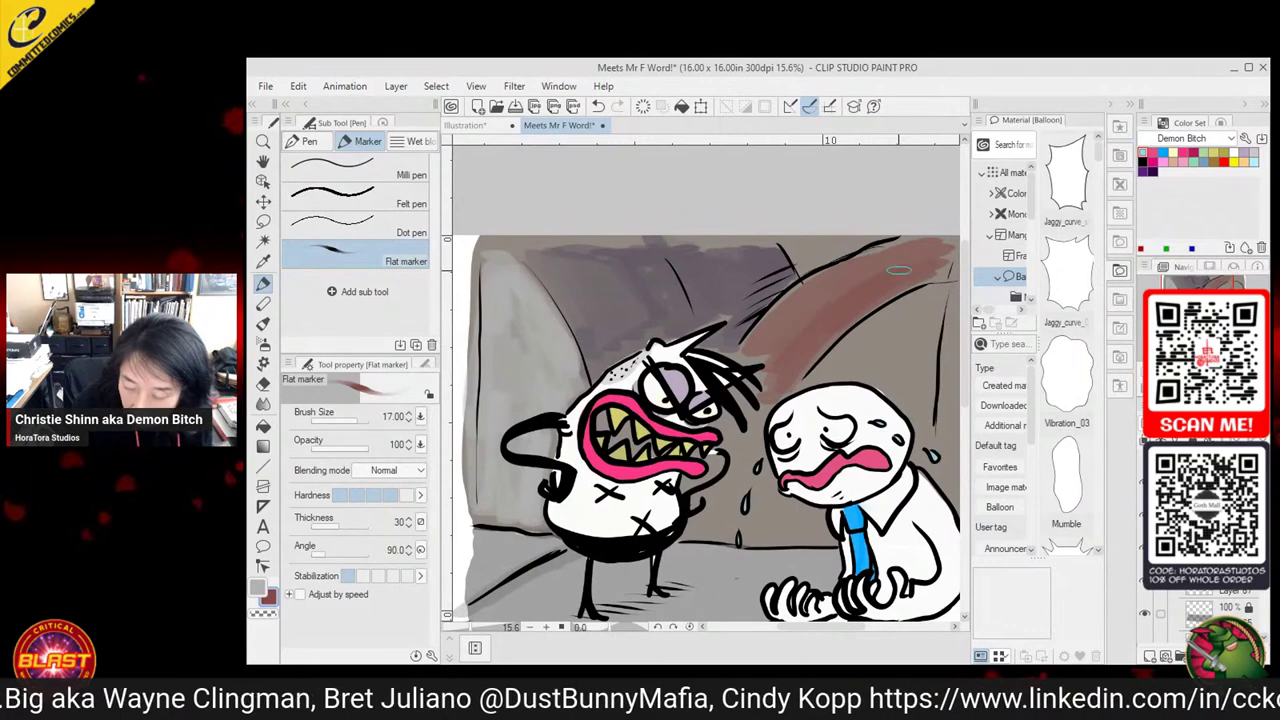
mouse_move(898, 270)
left_mouse_down()
mouse_move(773, 339)
mouse_move(934, 258)
mouse_move(727, 423)
mouse_move(739, 439)
mouse_move(750, 426)
mouse_move(743, 466)
mouse_move(780, 386)
mouse_move(702, 522)
left_mouse_up()
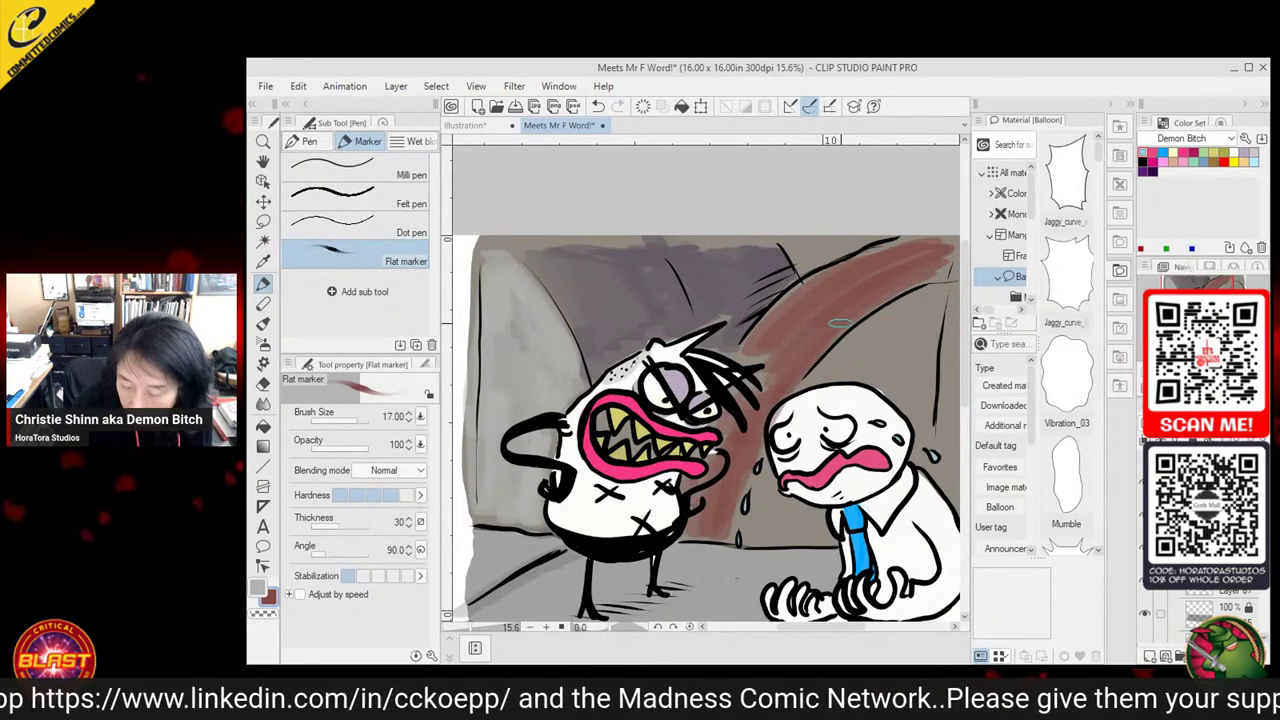
left_click(1145, 547)
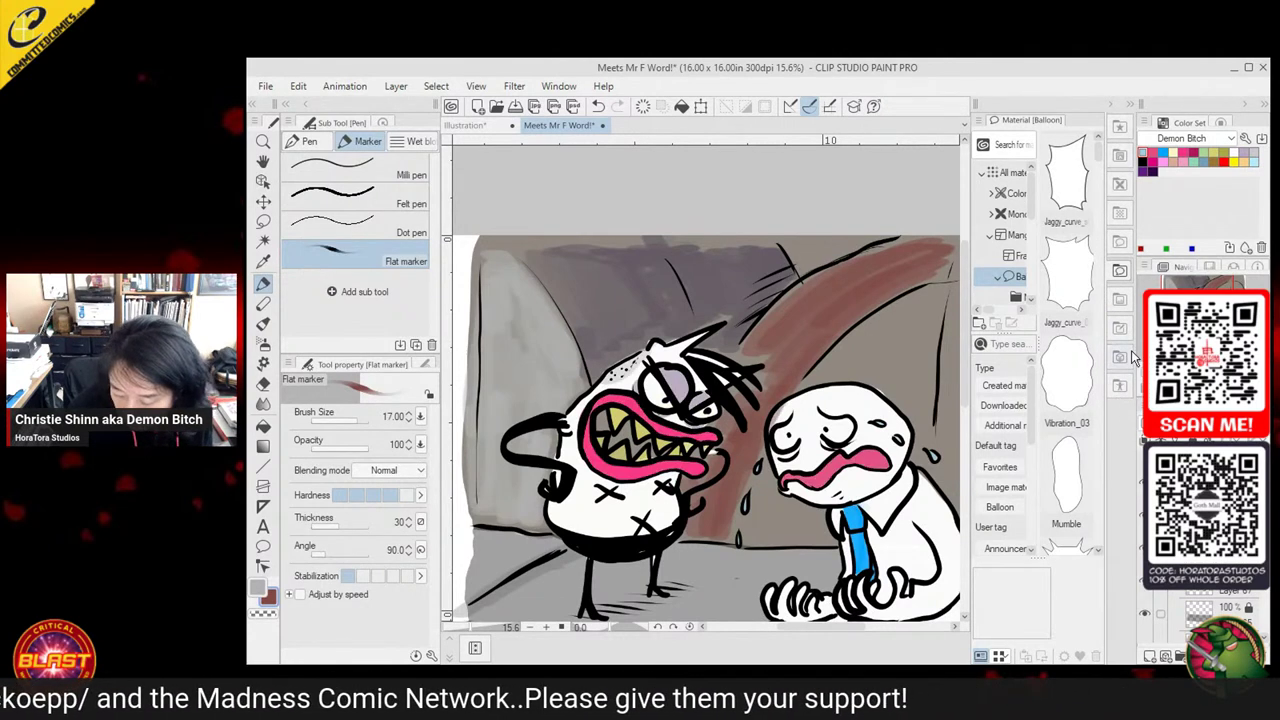
key("ctrl+z")
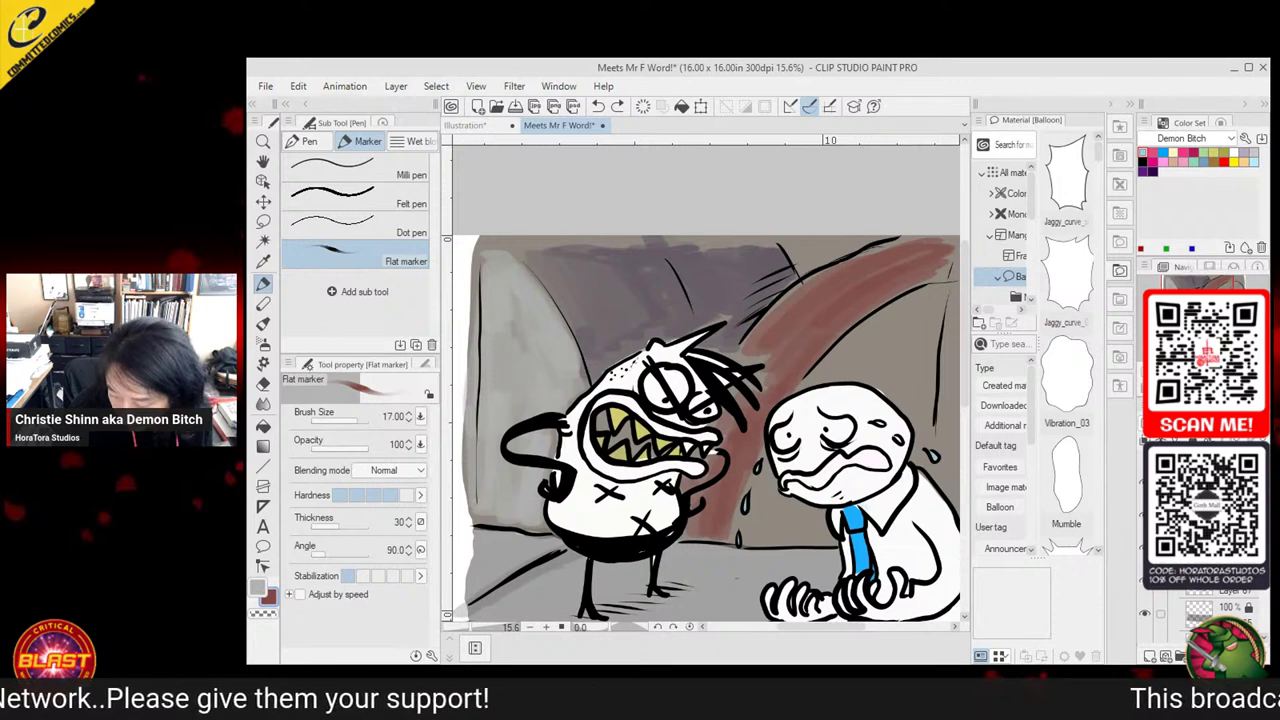
key("ctrl+y")
key("ctrl+z")
key("ctrl+y")
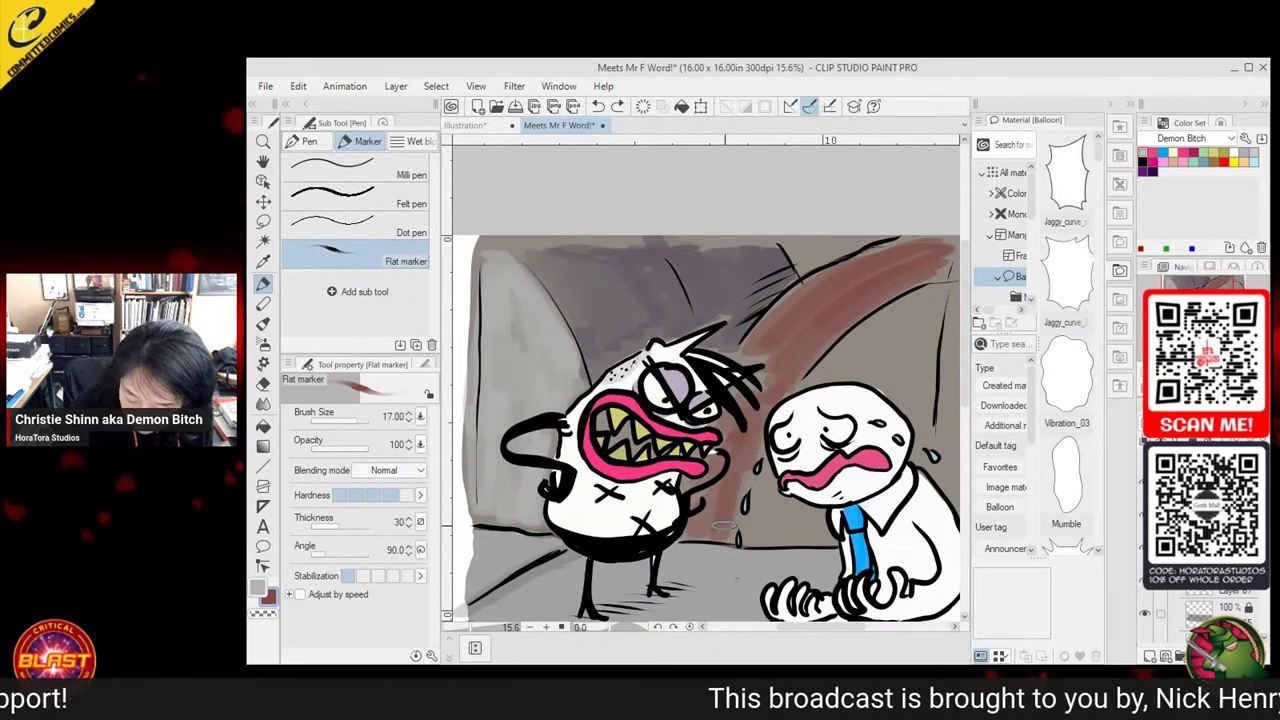
Touch up the lower end of the dark red band and add a new layer above Layer 67
left_click_drag(721, 525, 732, 484)
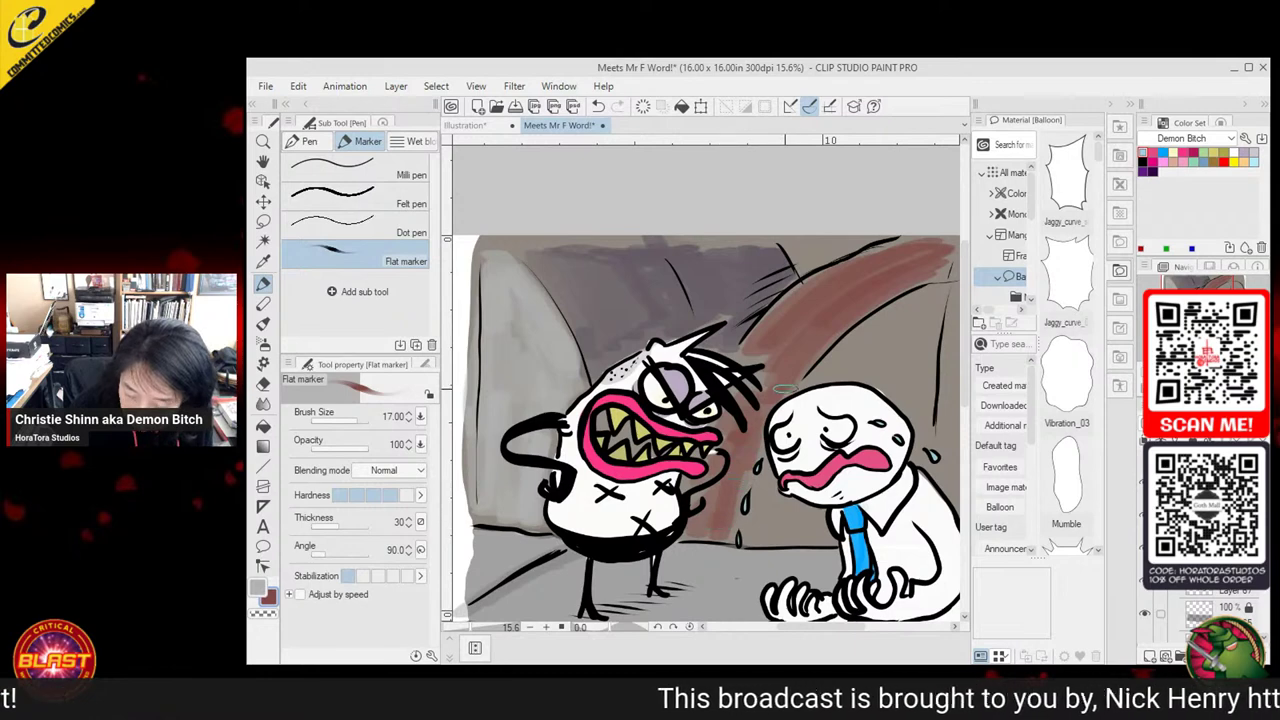
left_click(1238, 590)
left_click(1228, 594)
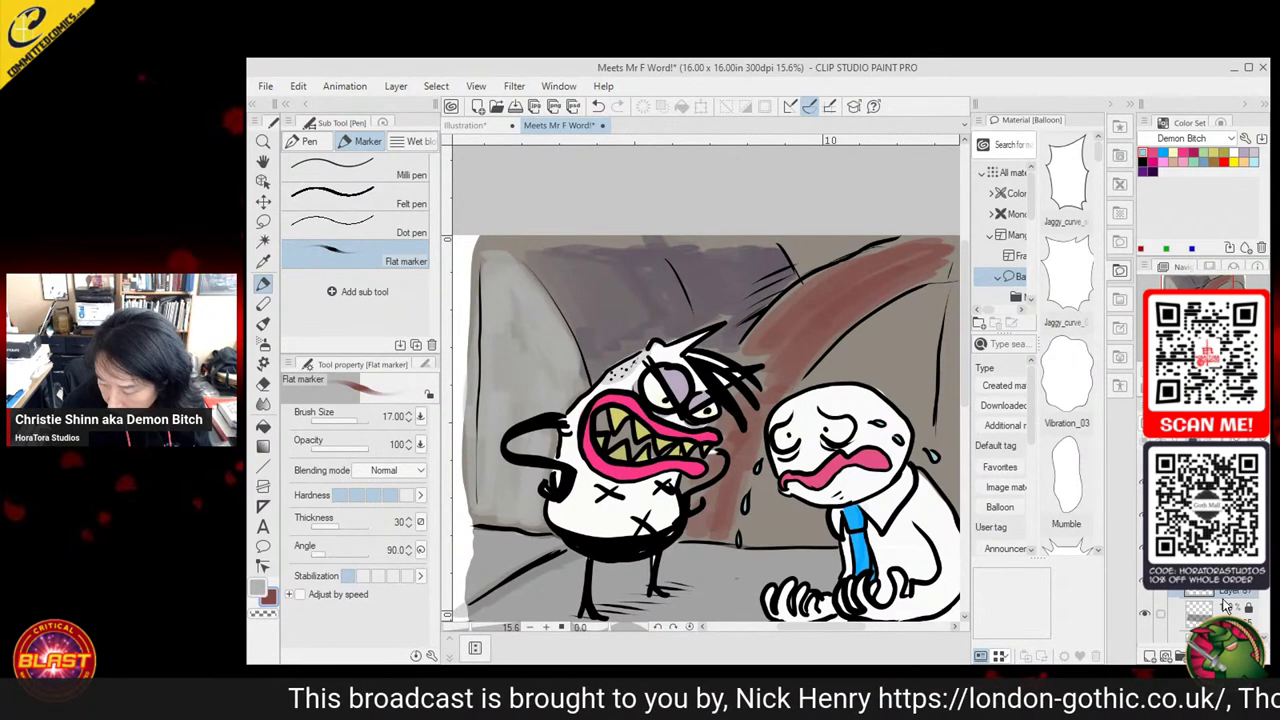
left_click(1152, 657)
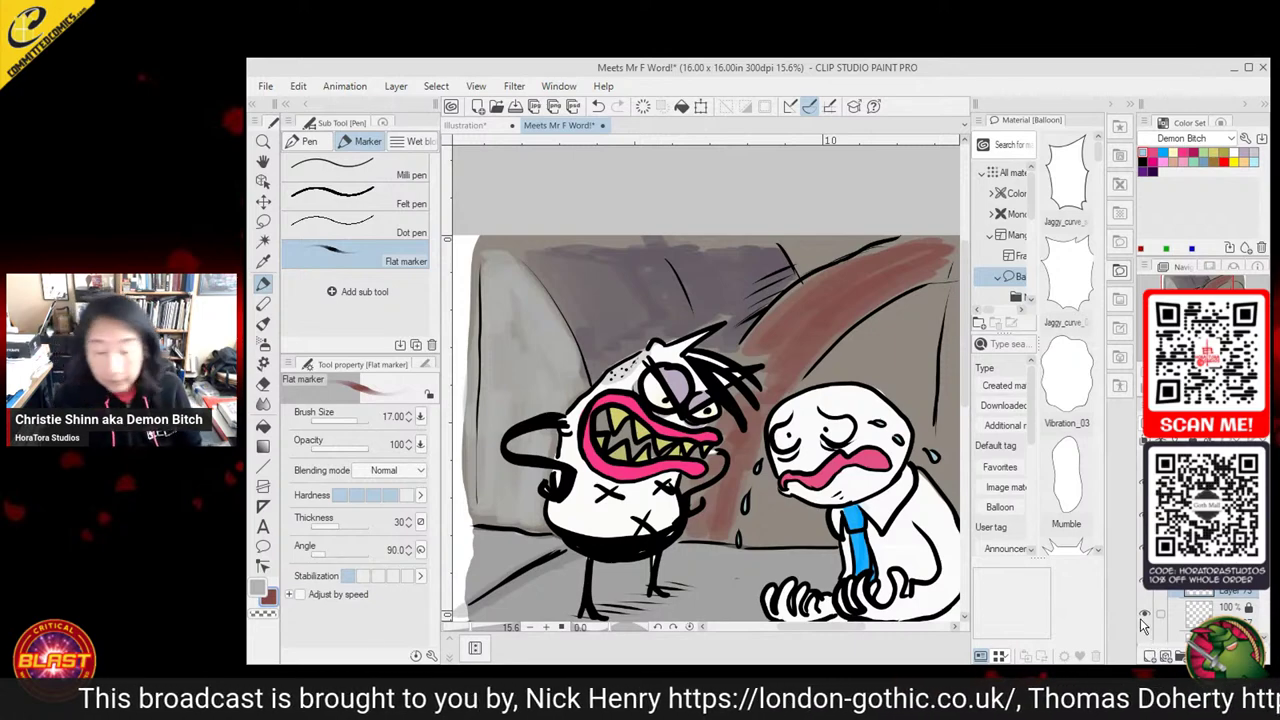
Paint the wall under the arch around the sad man's head with the light grey main colour, using the size 17 Flat marker
left_click(257, 587)
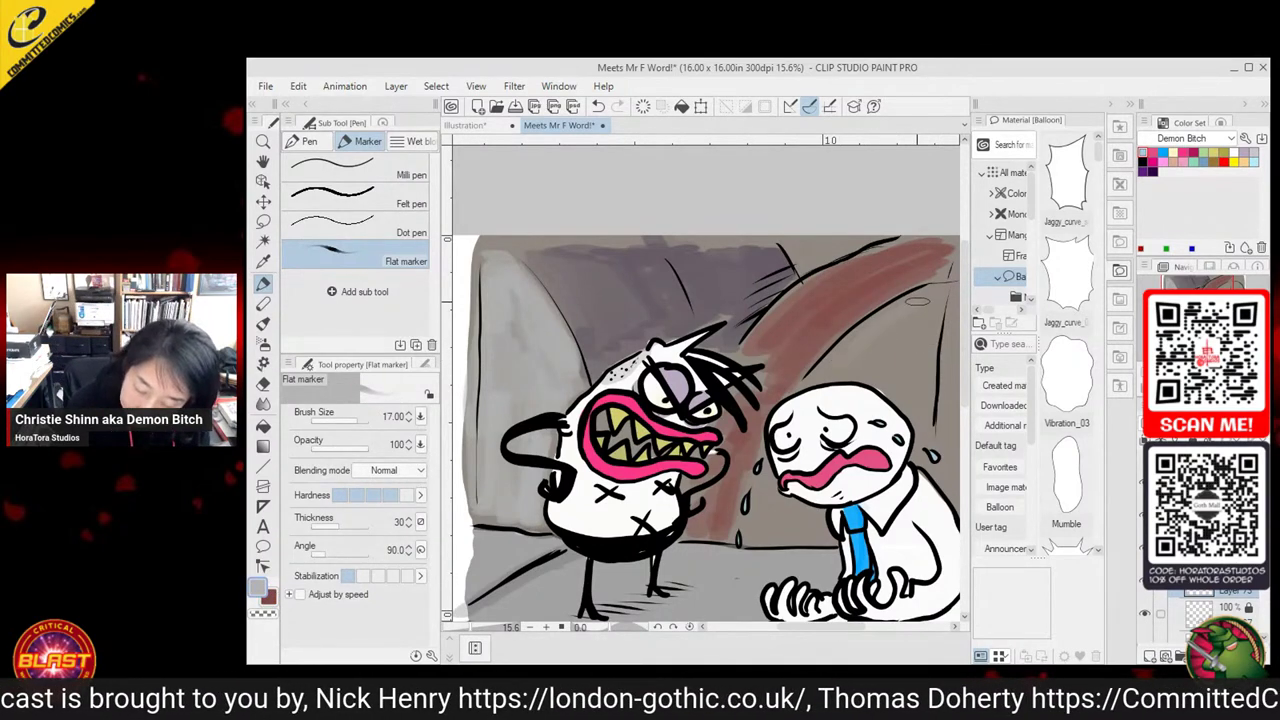
mouse_move(846, 352)
left_mouse_down()
mouse_move(918, 310)
mouse_move(916, 405)
mouse_move(940, 380)
mouse_move(950, 456)
left_mouse_up()
left_click_drag(928, 504, 861, 498)
mouse_move(889, 322)
left_mouse_down()
mouse_move(888, 389)
mouse_move(861, 445)
left_mouse_up()
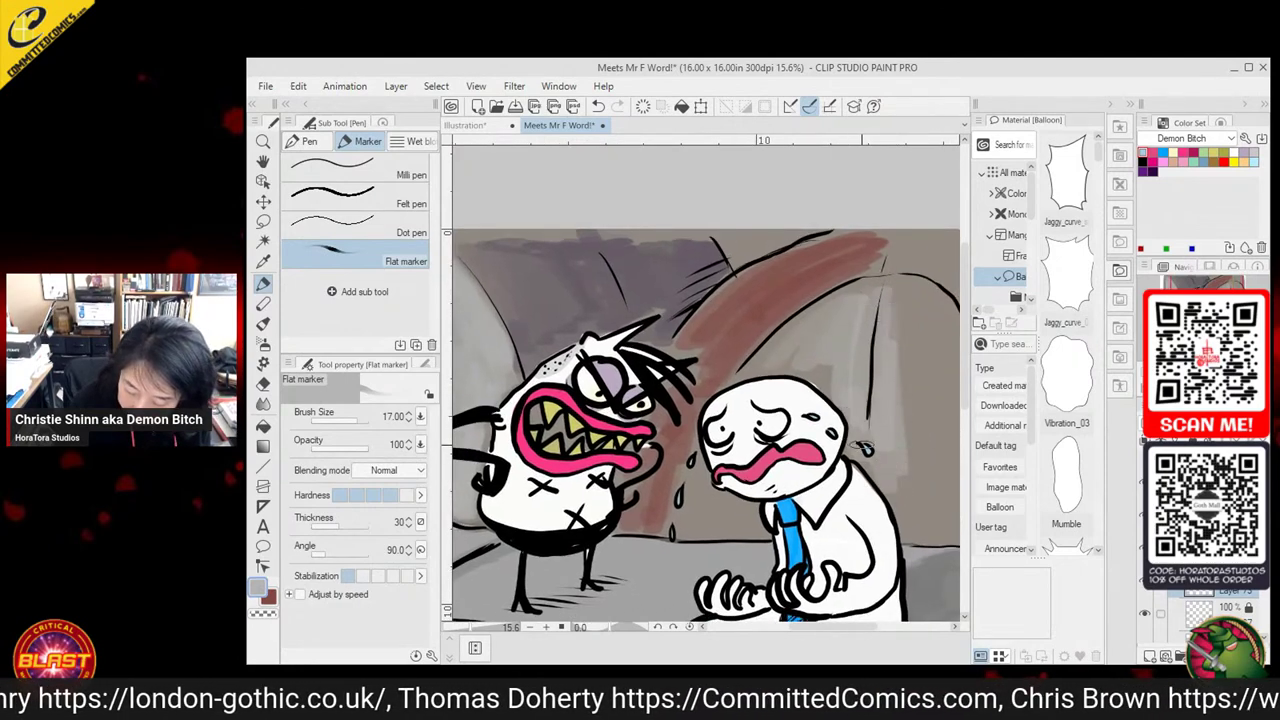
mouse_move(688, 467)
left_mouse_down()
mouse_move(695, 500)
mouse_move(760, 520)
mouse_move(762, 535)
left_mouse_up()
left_click_drag(842, 337, 822, 383)
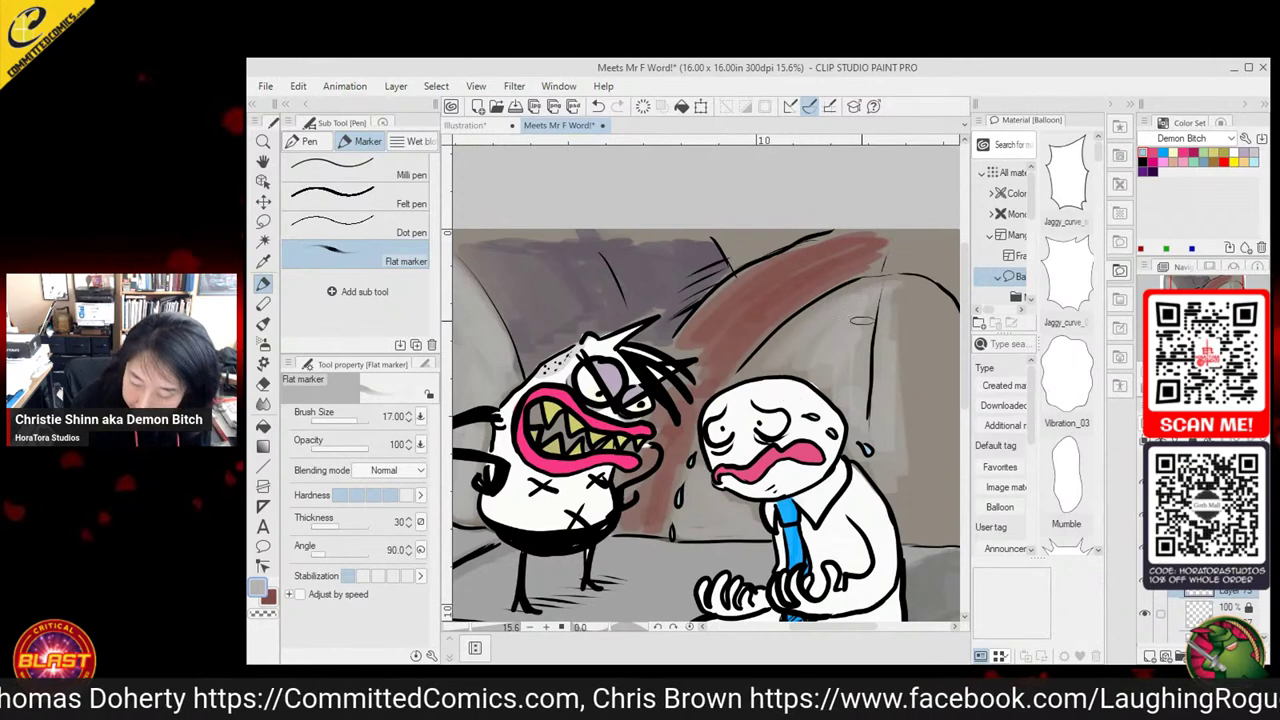
Extend the light grey wall paint past the vertical crease behind the sad man to the panel's edge
left_click_drag(886, 293, 836, 379)
mouse_move(893, 295)
left_mouse_down()
mouse_move(836, 378)
mouse_move(867, 426)
mouse_move(919, 459)
mouse_move(915, 297)
mouse_move(950, 388)
left_mouse_up()
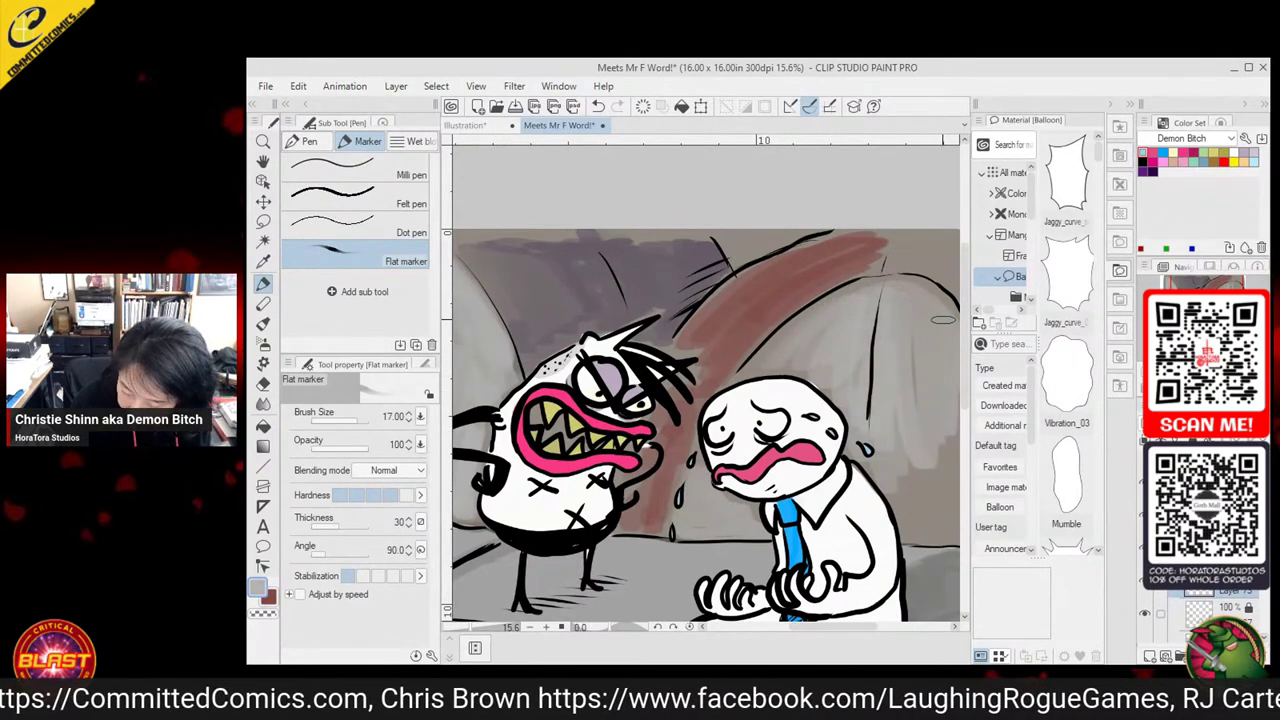
left_click_drag(920, 610, 920, 398)
scroll(919, 397, "up", 5)
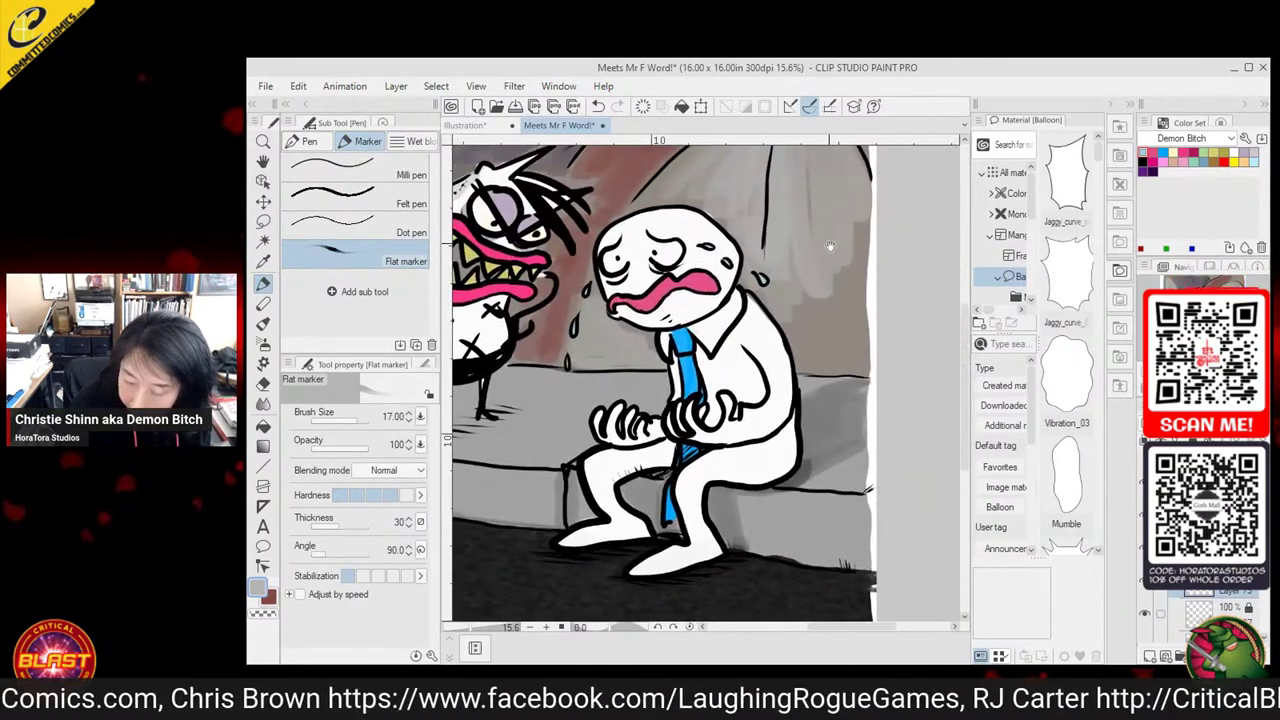
mouse_move(855, 209)
left_mouse_down()
mouse_move(847, 348)
mouse_move(817, 296)
mouse_move(797, 281)
mouse_move(784, 295)
mouse_move(795, 357)
mouse_move(824, 370)
left_mouse_up()
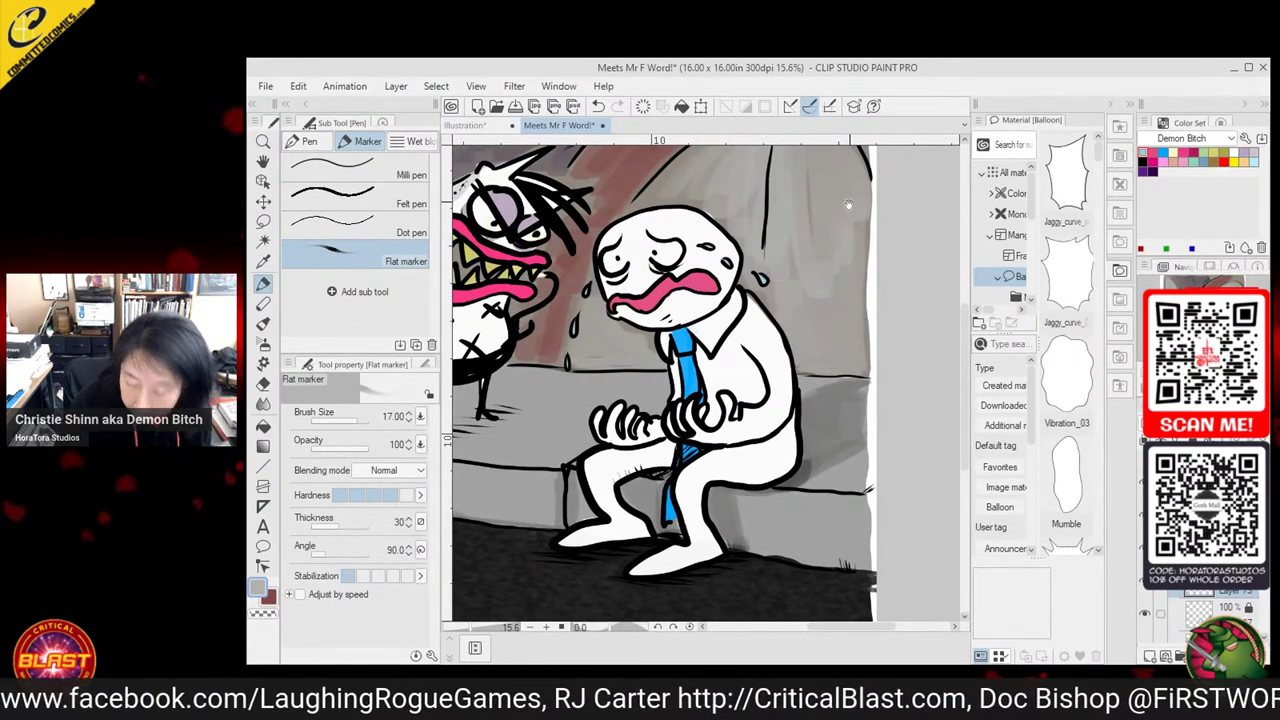
Continue the dark red band over the top of the arch to the panel's edge with the sub colour
left_click_drag(840, 170, 837, 412)
left_click(268, 600)
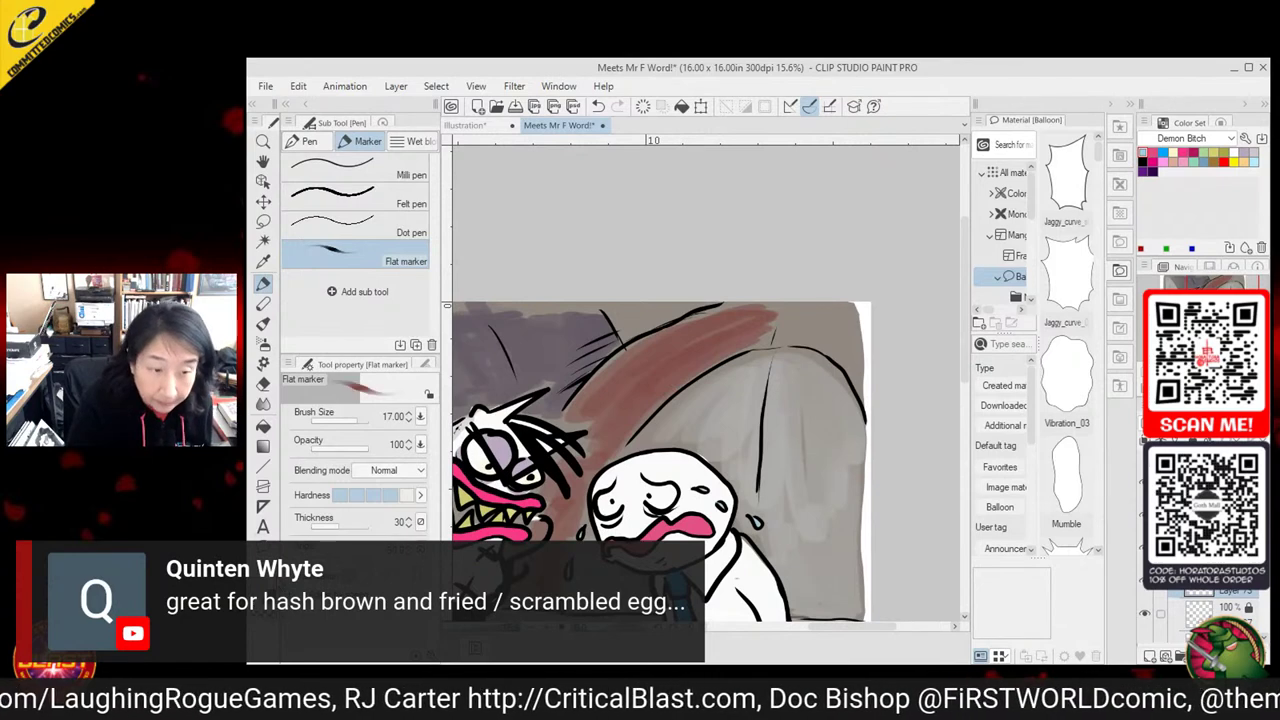
mouse_move(785, 334)
left_mouse_down()
mouse_move(815, 317)
mouse_move(856, 375)
mouse_move(858, 362)
mouse_move(856, 381)
mouse_move(797, 323)
mouse_move(818, 341)
mouse_move(790, 336)
mouse_move(848, 321)
mouse_move(789, 308)
mouse_move(822, 315)
mouse_move(759, 328)
mouse_move(776, 339)
mouse_move(801, 325)
mouse_move(720, 343)
mouse_move(744, 317)
mouse_move(671, 340)
mouse_move(702, 319)
mouse_move(794, 325)
mouse_move(805, 334)
mouse_move(791, 352)
mouse_move(811, 340)
mouse_move(844, 352)
mouse_move(859, 402)
left_mouse_up()
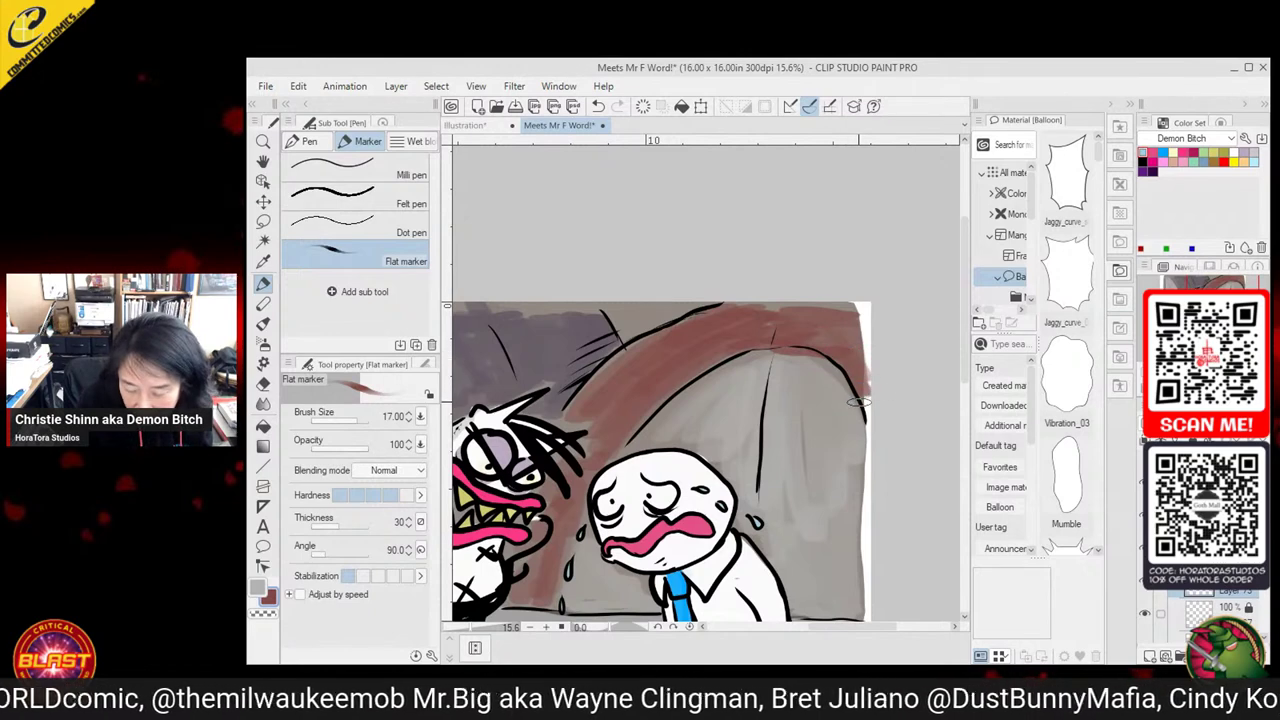
key("space")
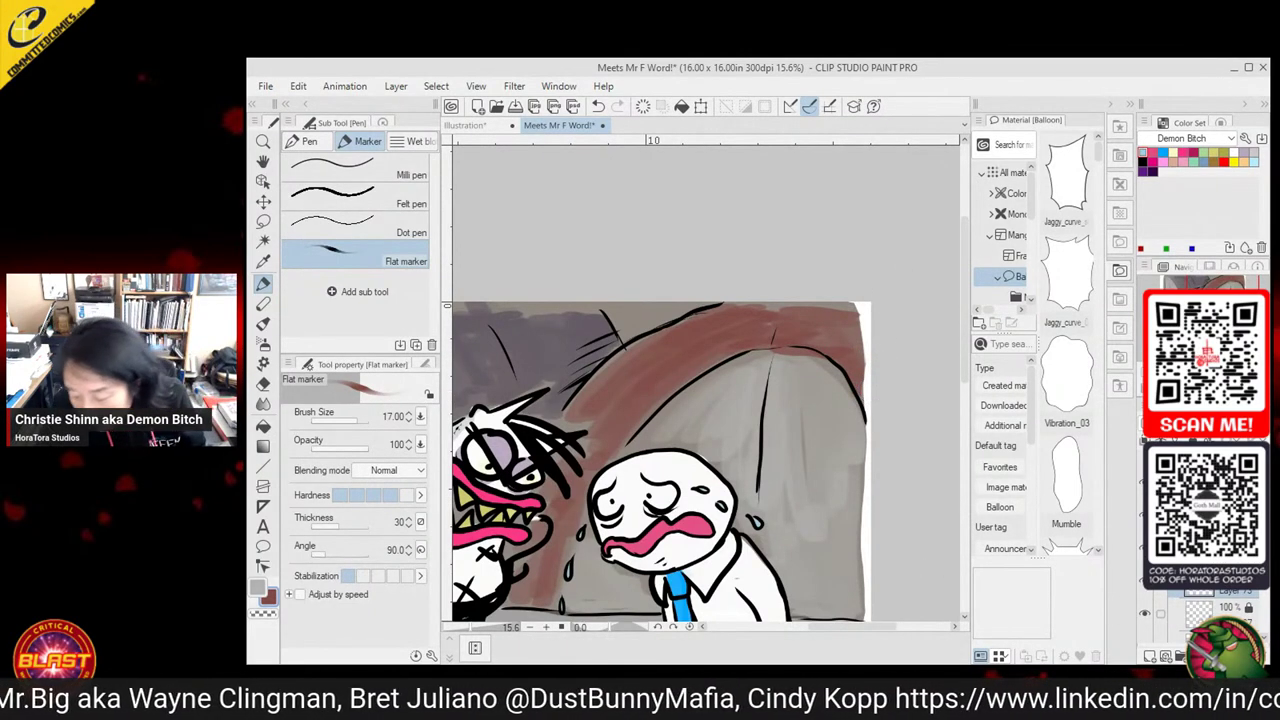
Show the finished panel over the unfinished one and sample its near-black line colour as the sub colour
left_click(1144, 533)
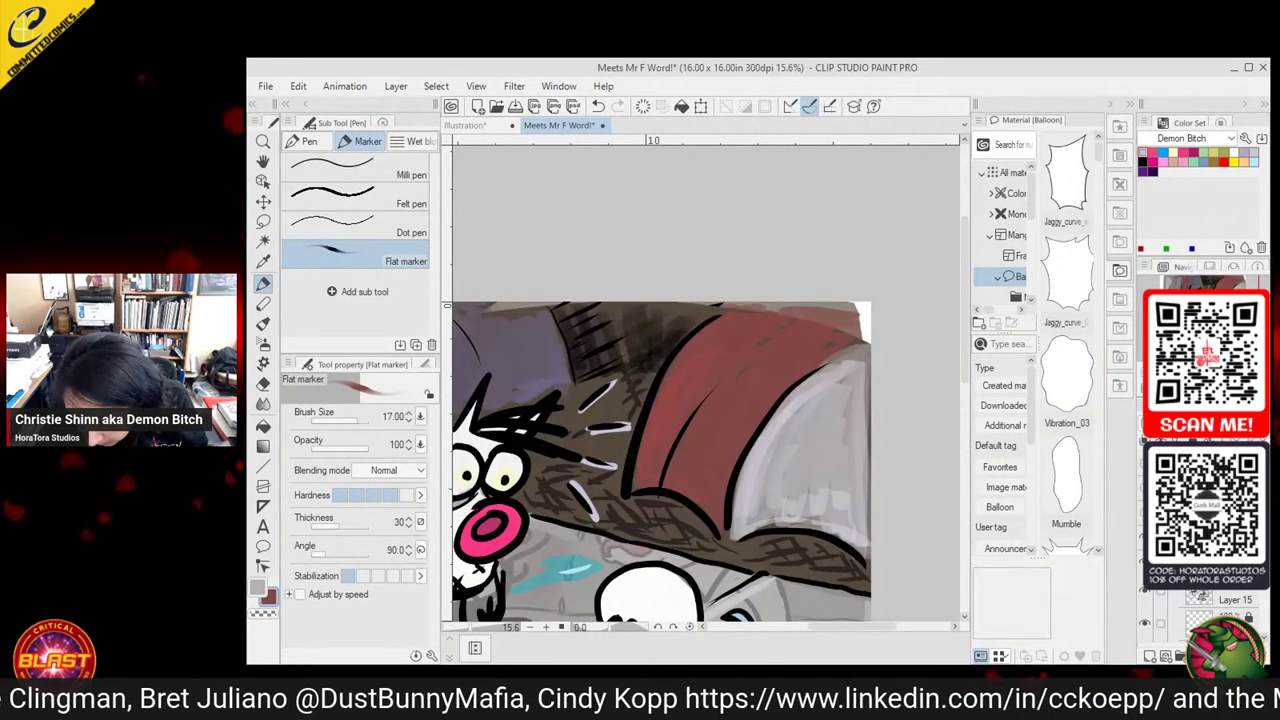
left_click(263, 261)
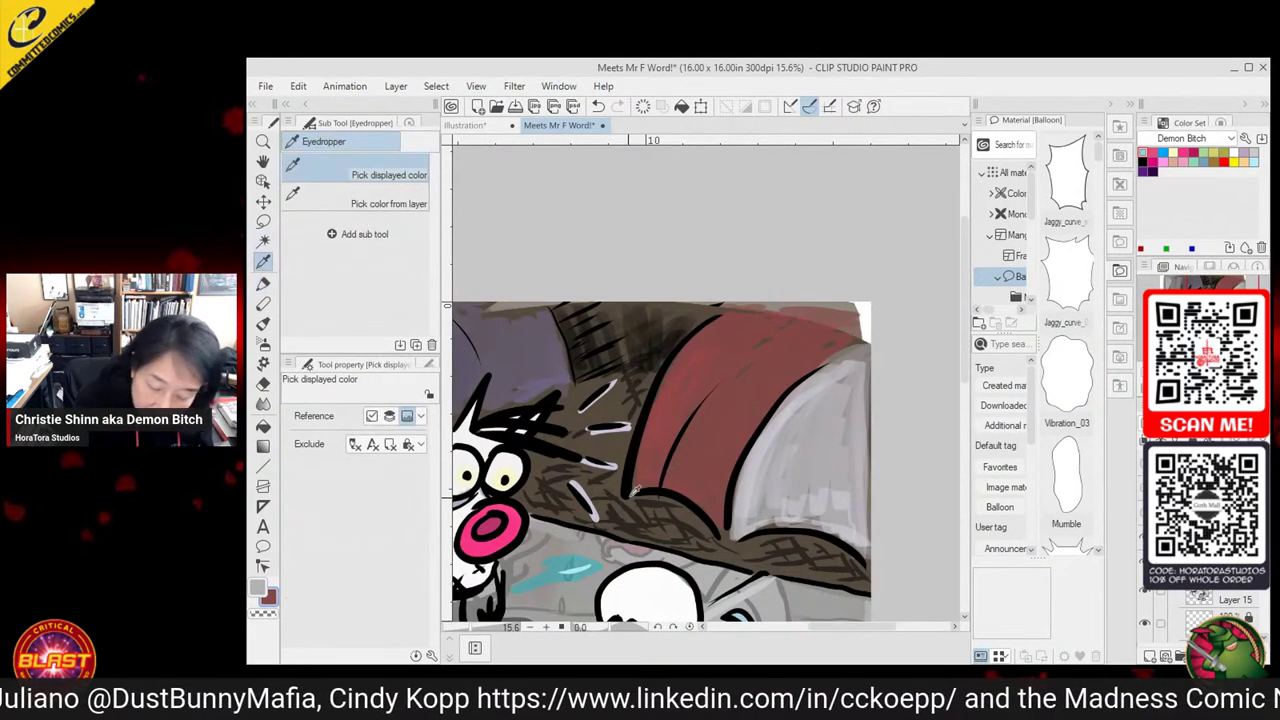
left_click(656, 490)
Hide the finished panel and hatch the wall gap above the red band with the size 10 Inker - Painter Scratchboard Tool pen
left_click(263, 283)
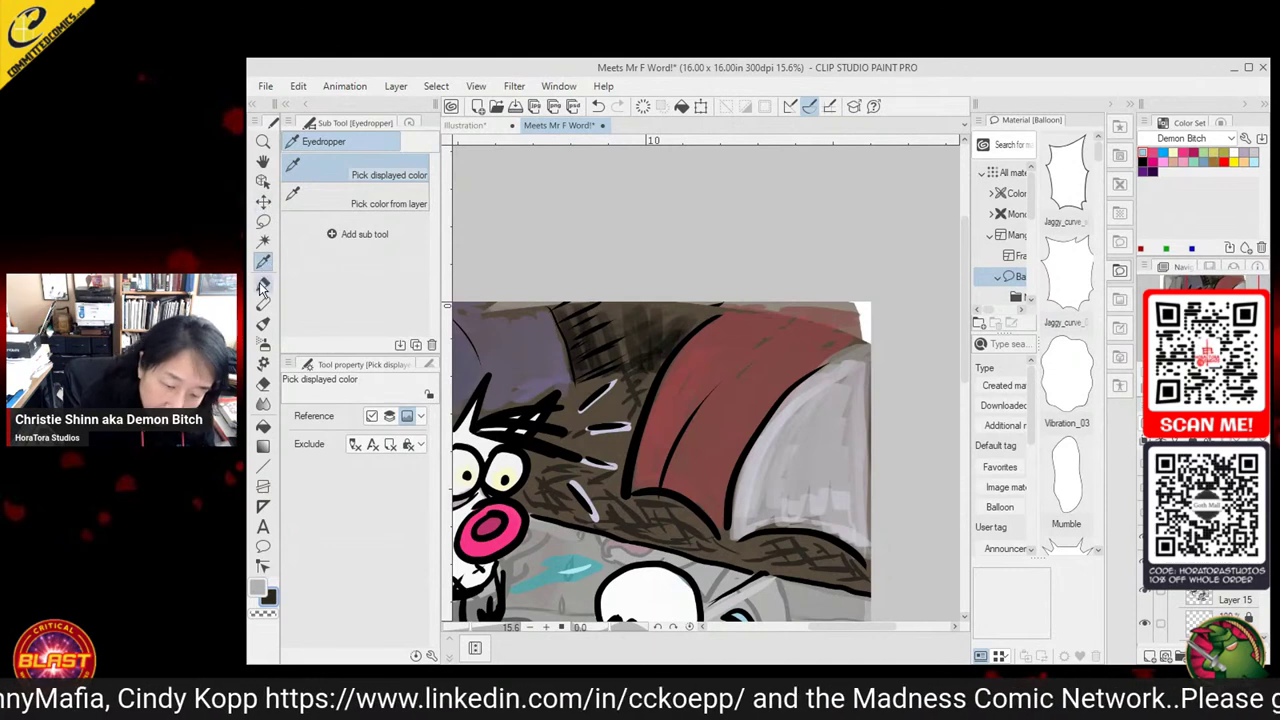
left_click(306, 156)
left_click(319, 142)
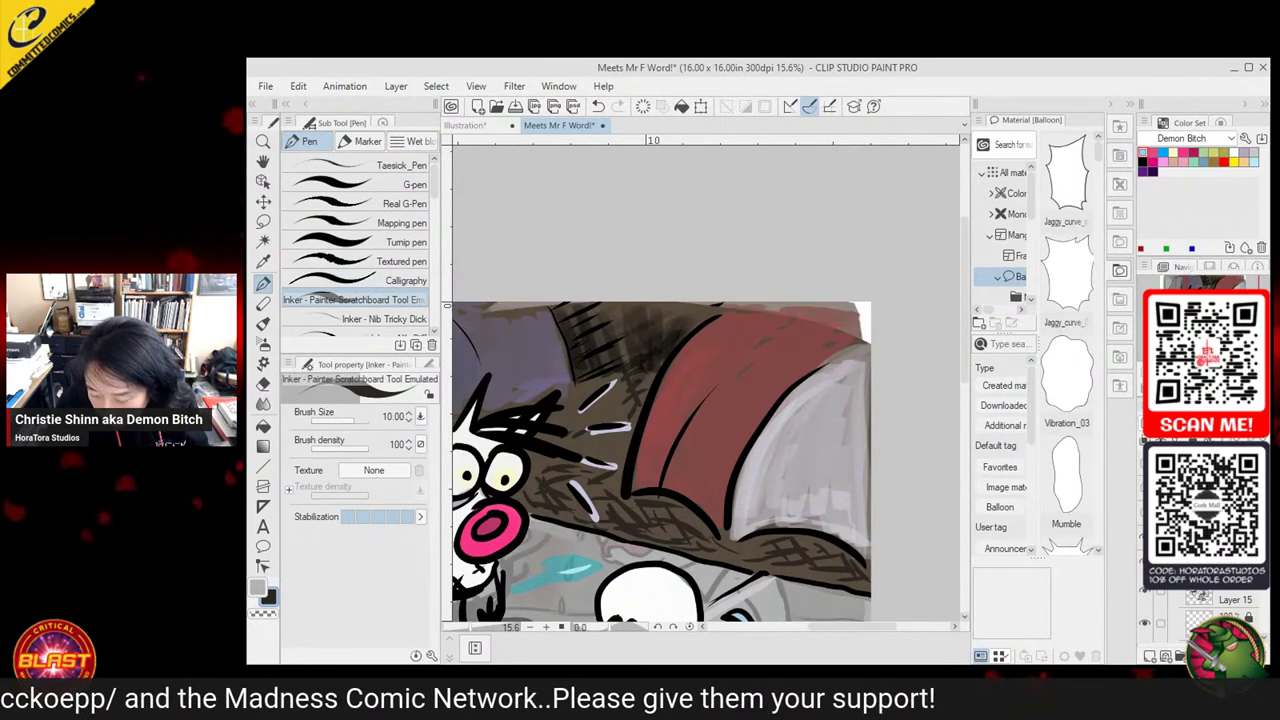
scroll(1205, 610, "down", 3)
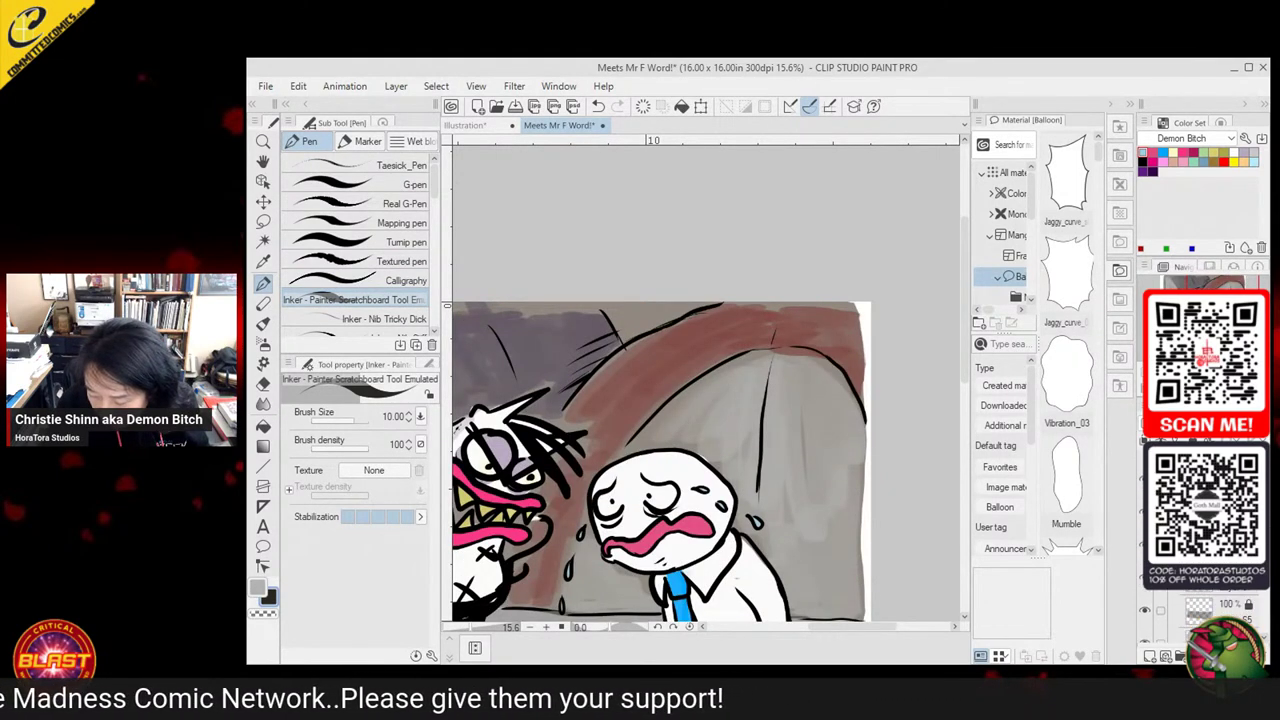
mouse_move(634, 316)
left_mouse_down()
mouse_move(624, 325)
mouse_move(659, 312)
left_mouse_up()
left_click_drag(677, 304, 631, 306)
left_click_drag(628, 300, 622, 334)
left_click_drag(640, 325, 634, 337)
Add a new layer and lasso slanted shadow shapes along the back of the ledge behind the sad man and the bird
mouse_move(703, 369)
left_mouse_down()
mouse_move(922, 283)
mouse_move(950, 293)
left_mouse_up()
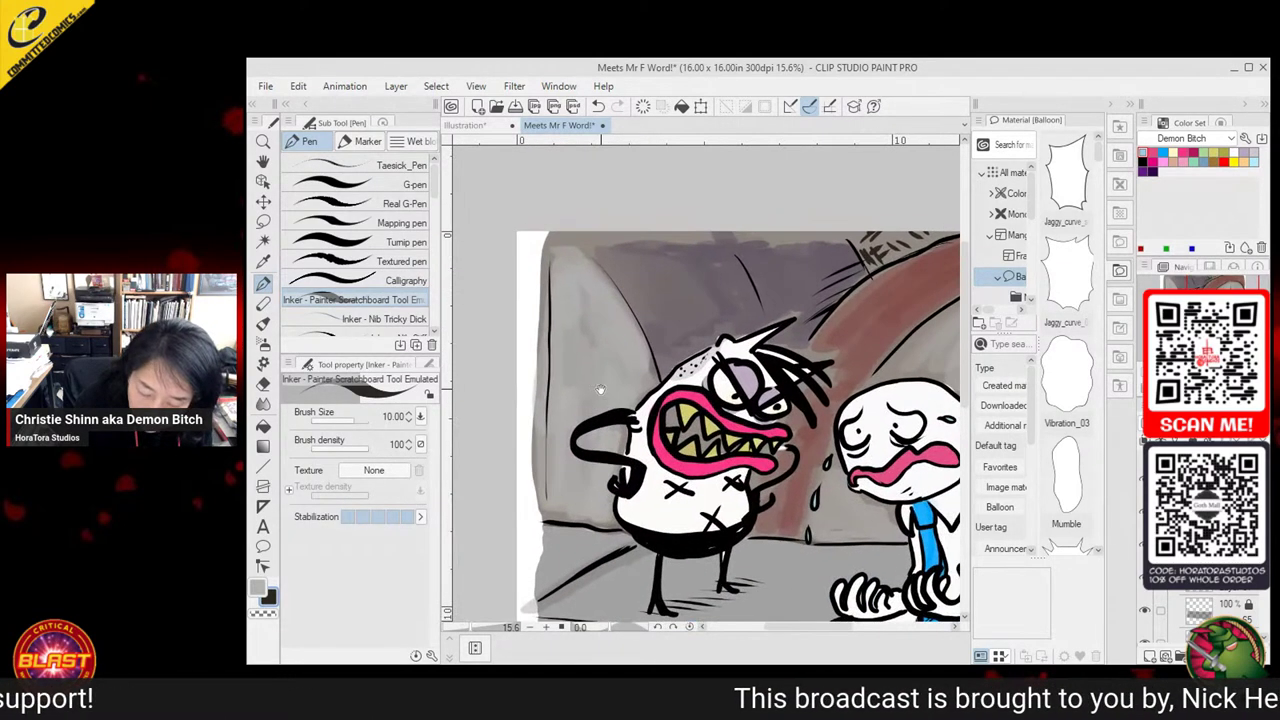
left_click_drag(913, 441, 633, 483)
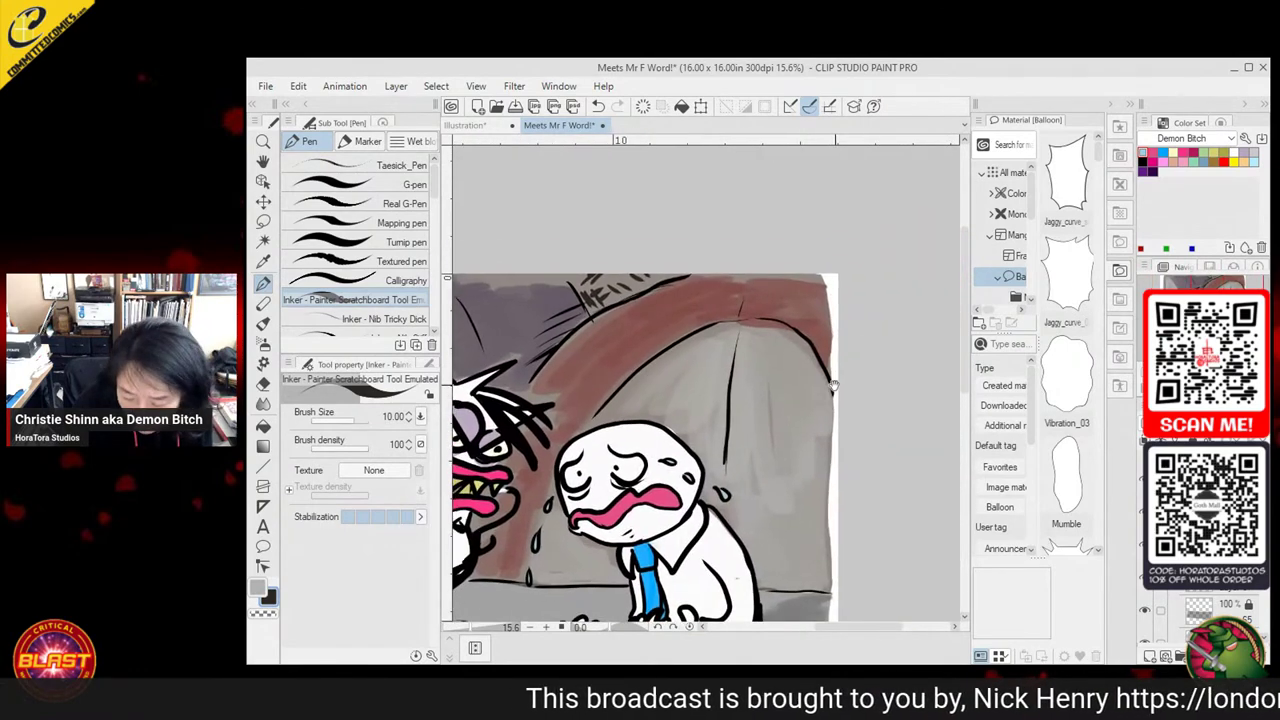
left_click_drag(816, 451, 950, 186)
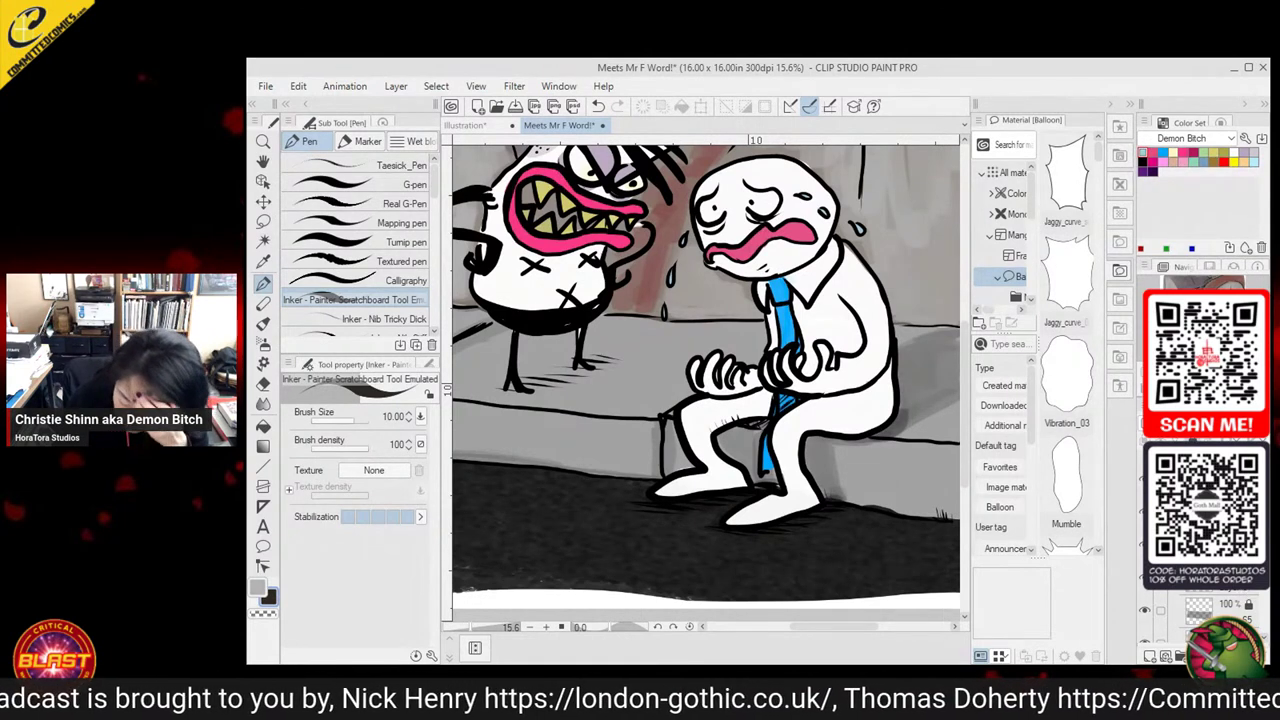
left_click(1231, 608)
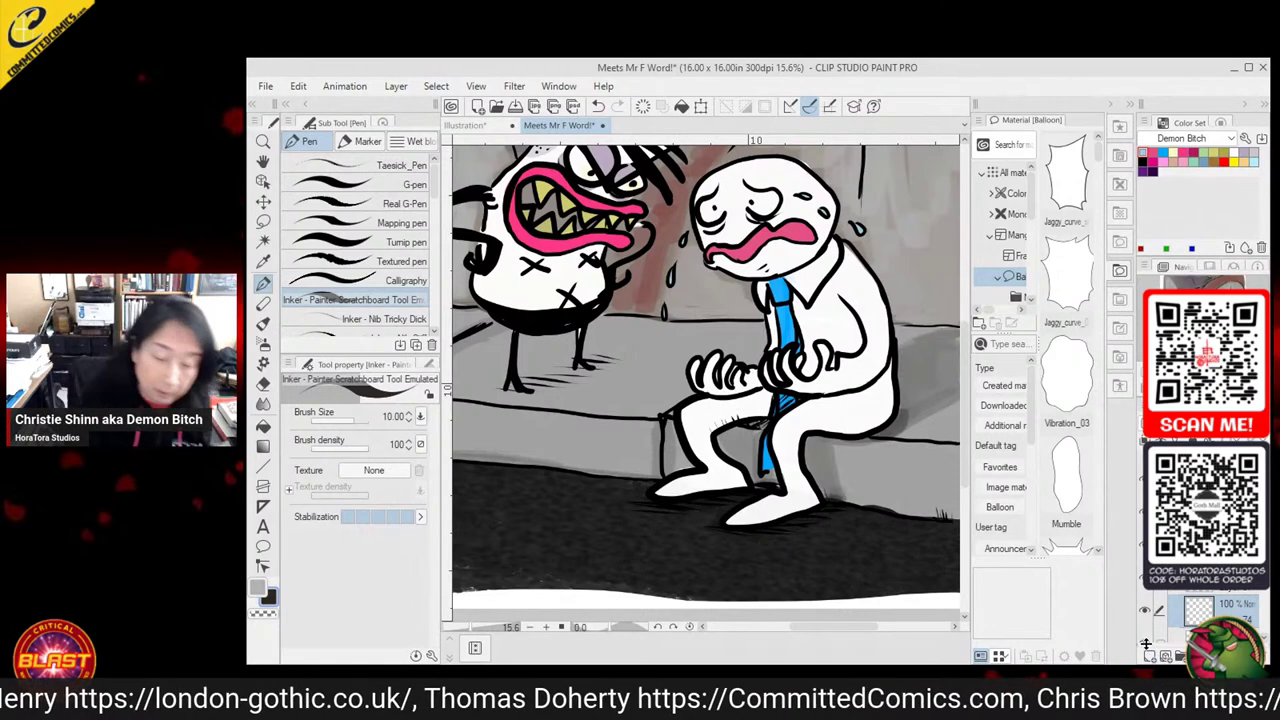
left_click(264, 222)
left_click_drag(870, 345, 770, 380)
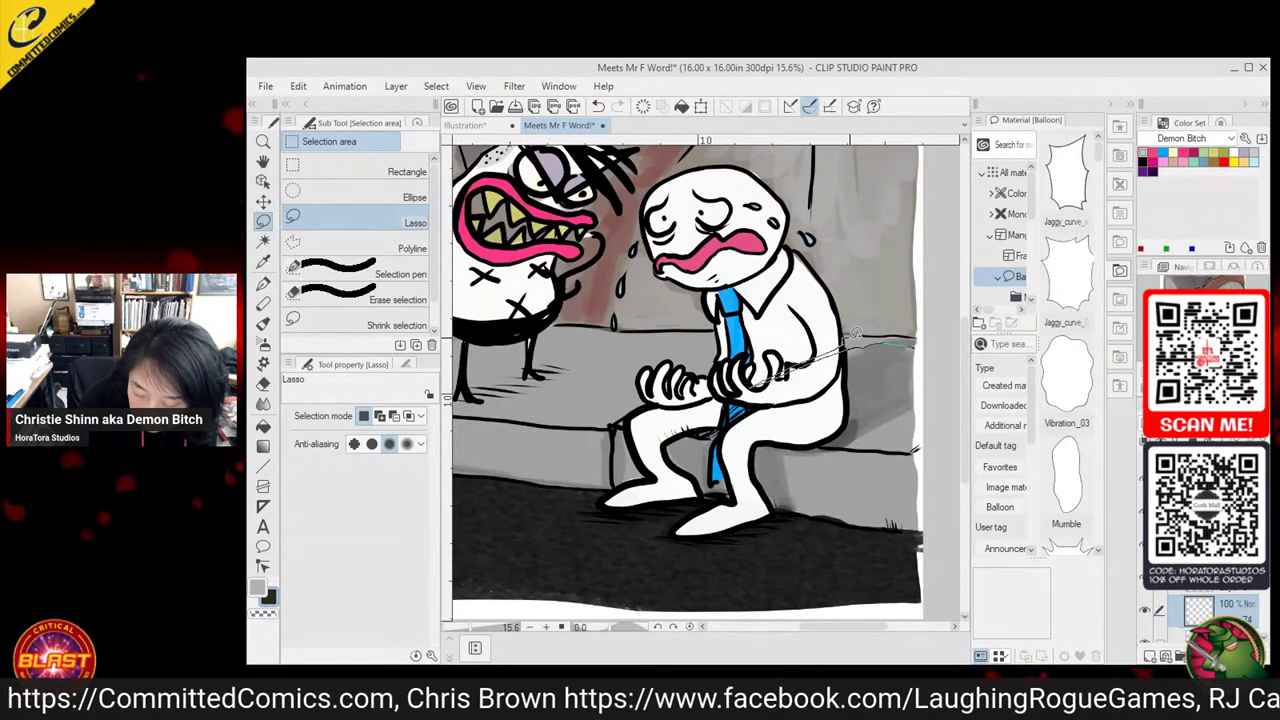
left_click_drag(921, 340, 903, 330)
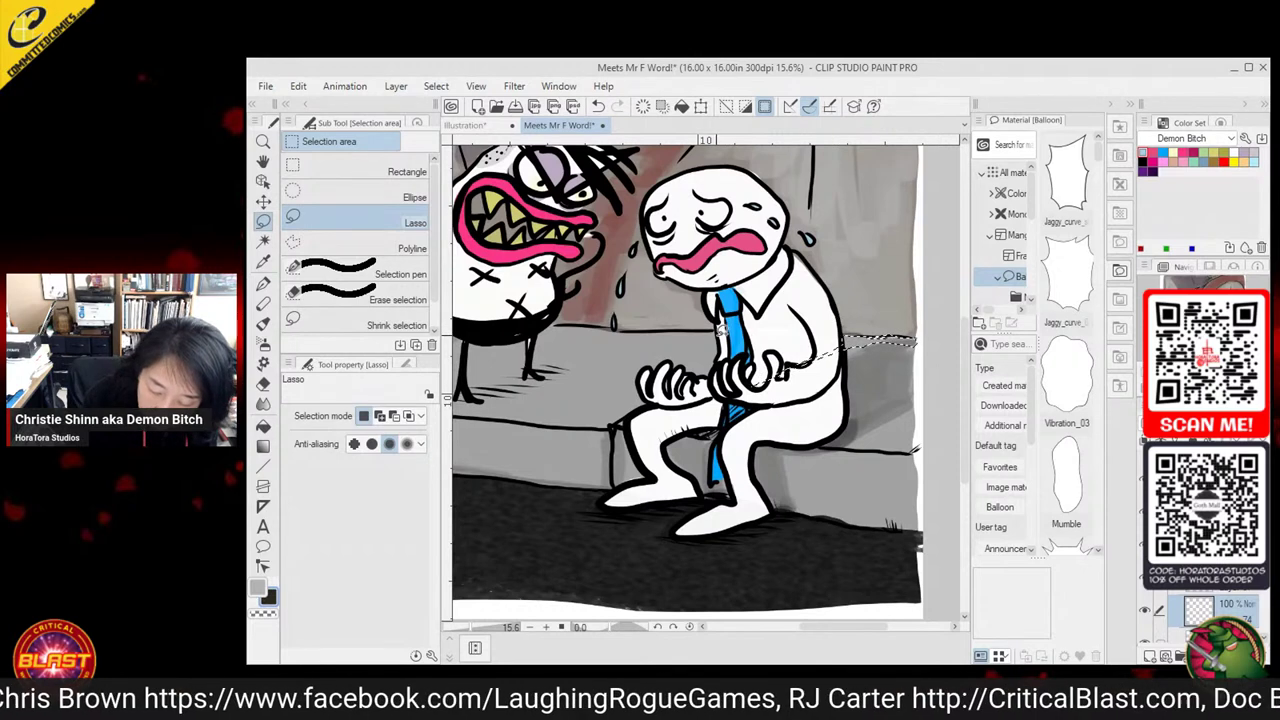
mouse_move(700, 350)
left_mouse_down()
mouse_move(564, 416)
mouse_move(685, 342)
mouse_move(570, 345)
mouse_move(483, 374)
mouse_move(545, 341)
mouse_move(546, 322)
mouse_move(700, 330)
left_mouse_up()
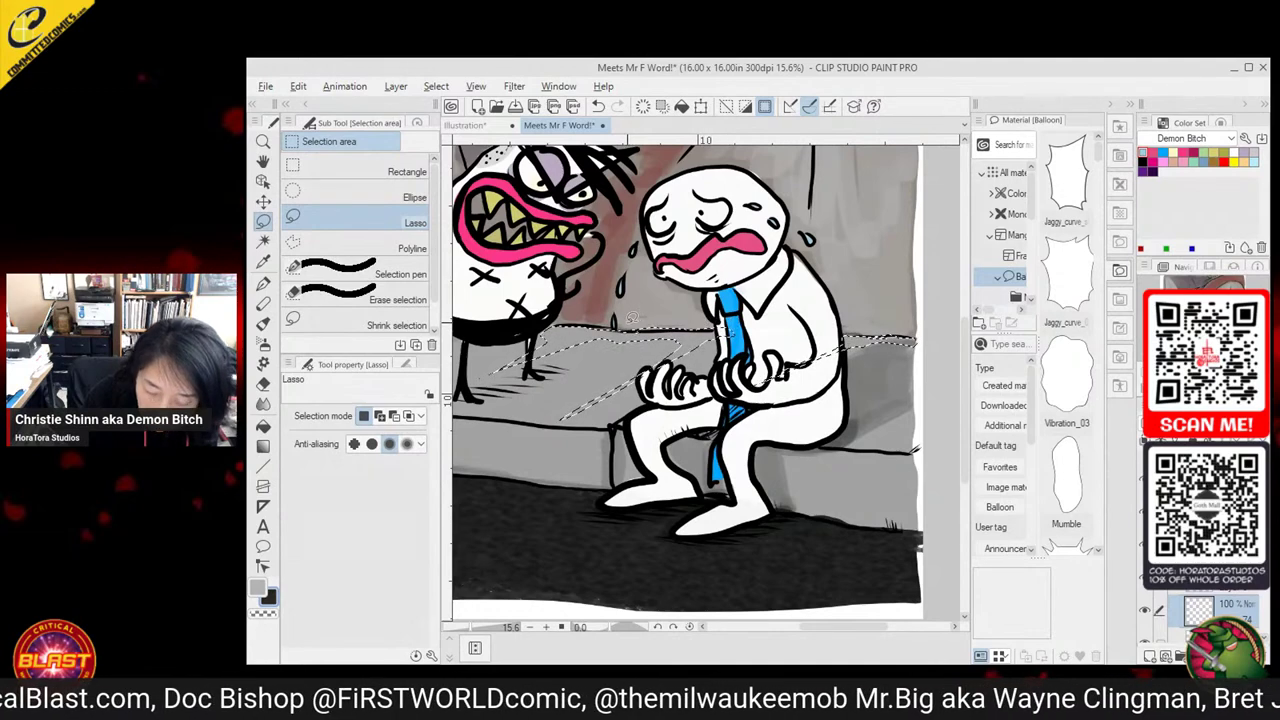
left_click_drag(555, 382, 755, 408)
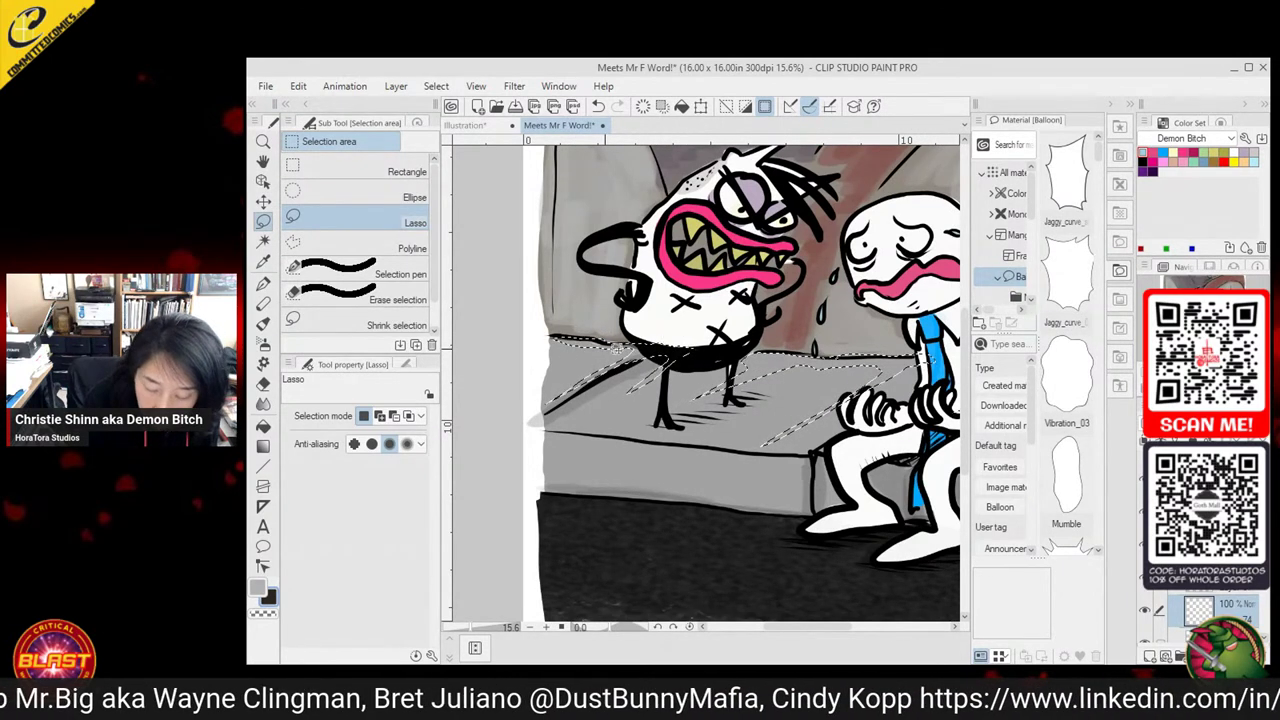
Fill the selected shadow shapes on the ledge with dark olive, HSV 56, 65, 49, at opacity 42
key("g")
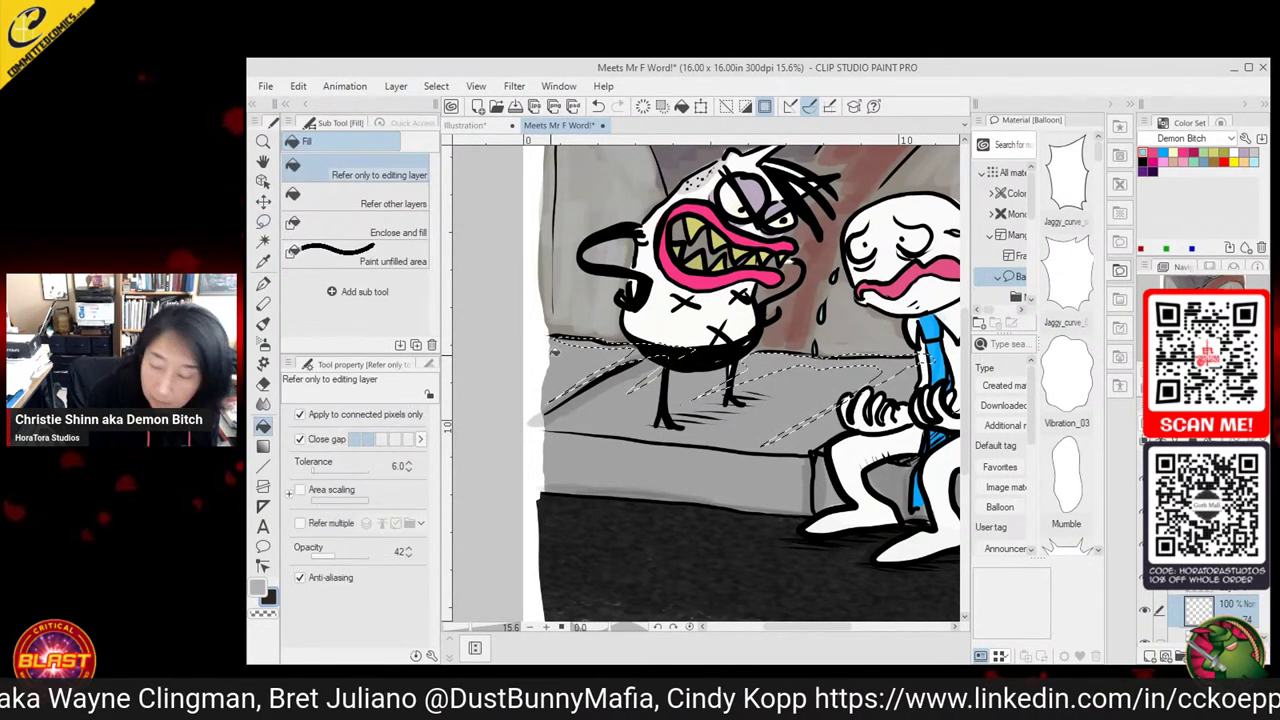
left_click(1214, 155)
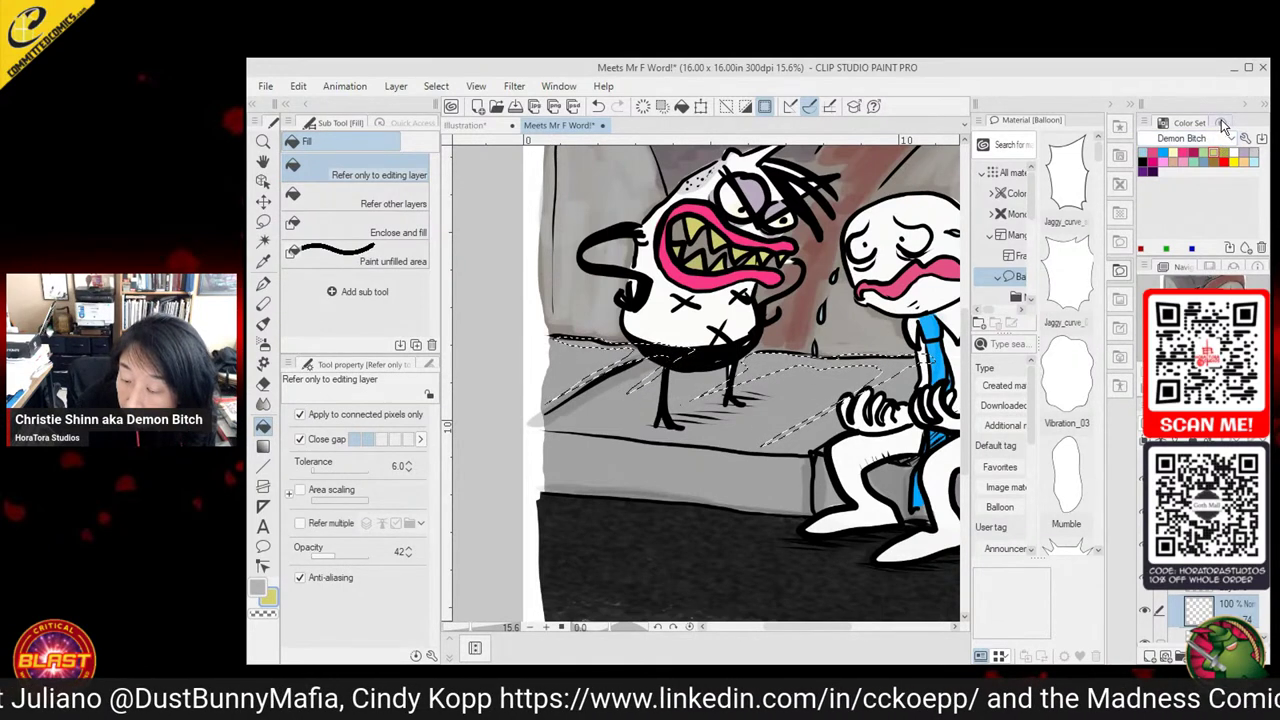
left_click(1222, 123)
left_click(1211, 186)
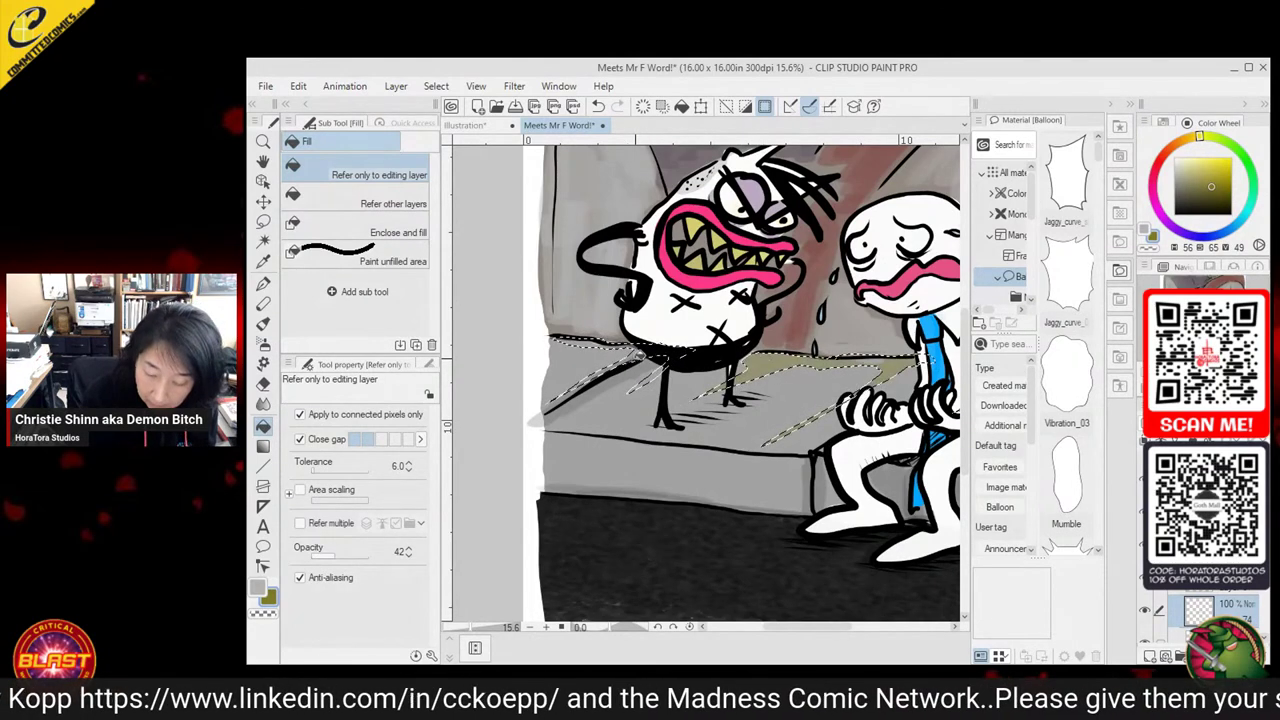
left_click_drag(848, 396, 630, 396)
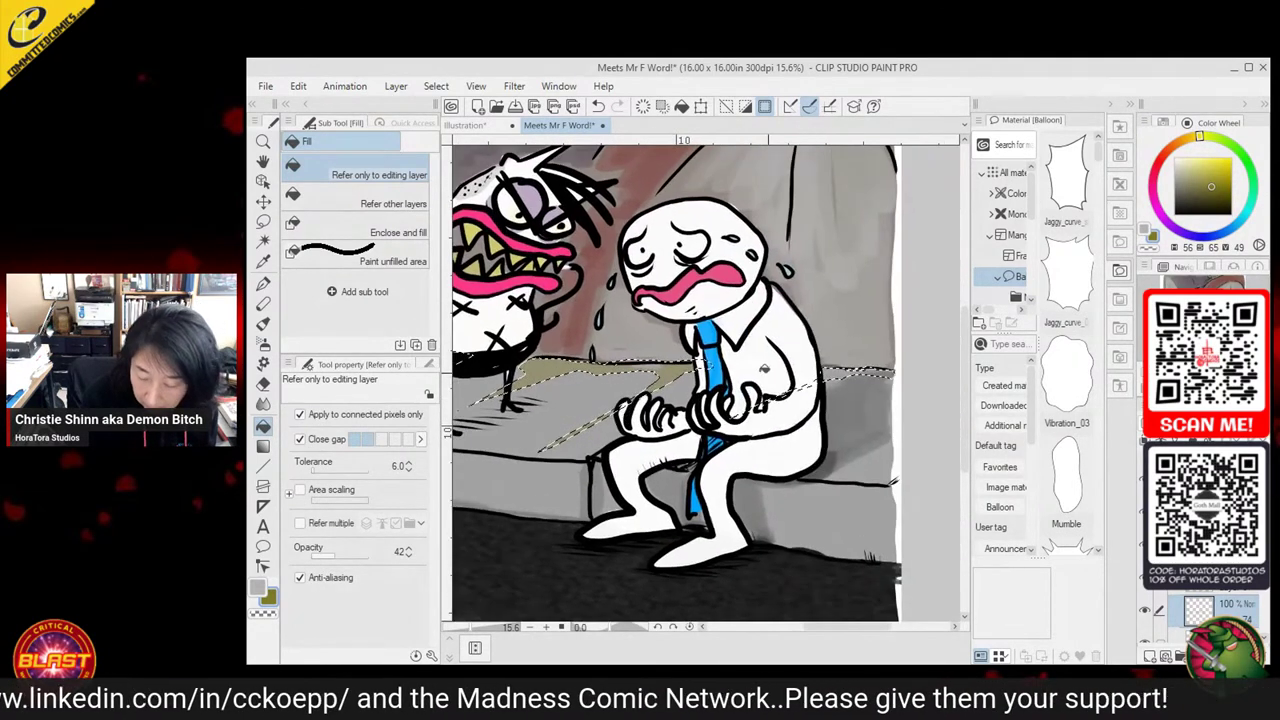
left_click_drag(872, 368, 786, 378)
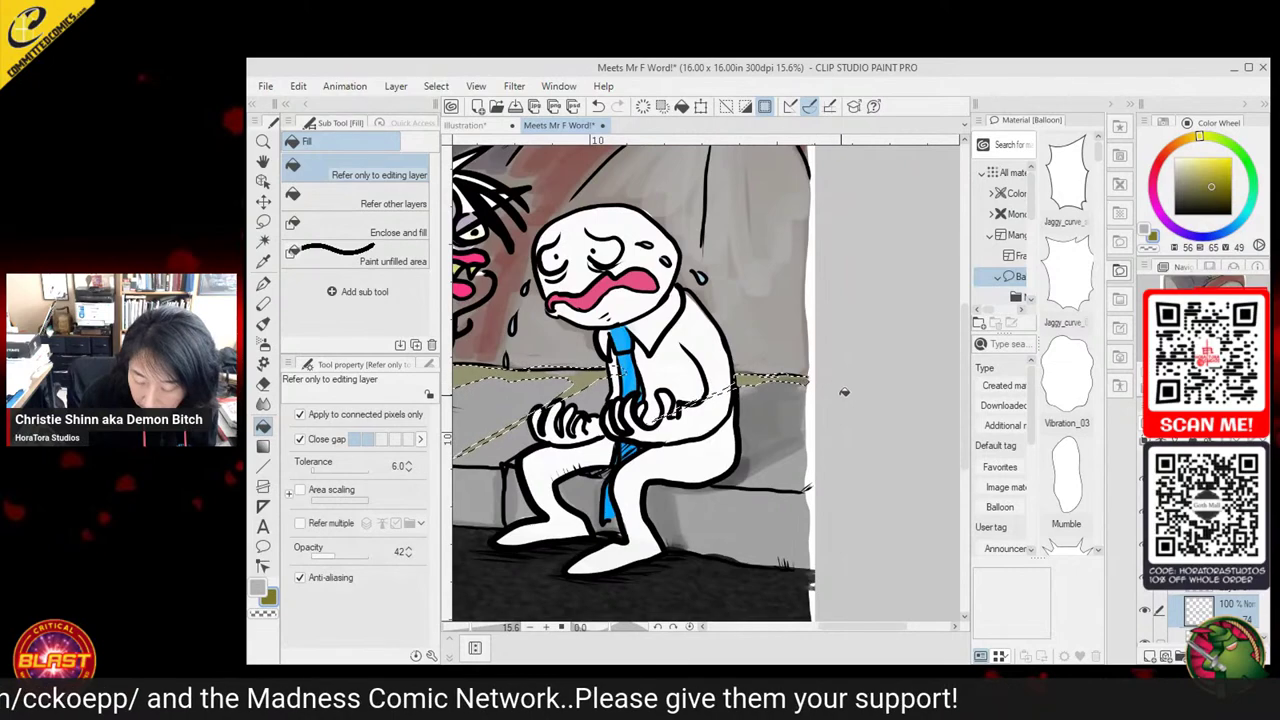
left_click(263, 142)
left_click_drag(700, 447, 673, 474)
left_click_drag(606, 516, 676, 499)
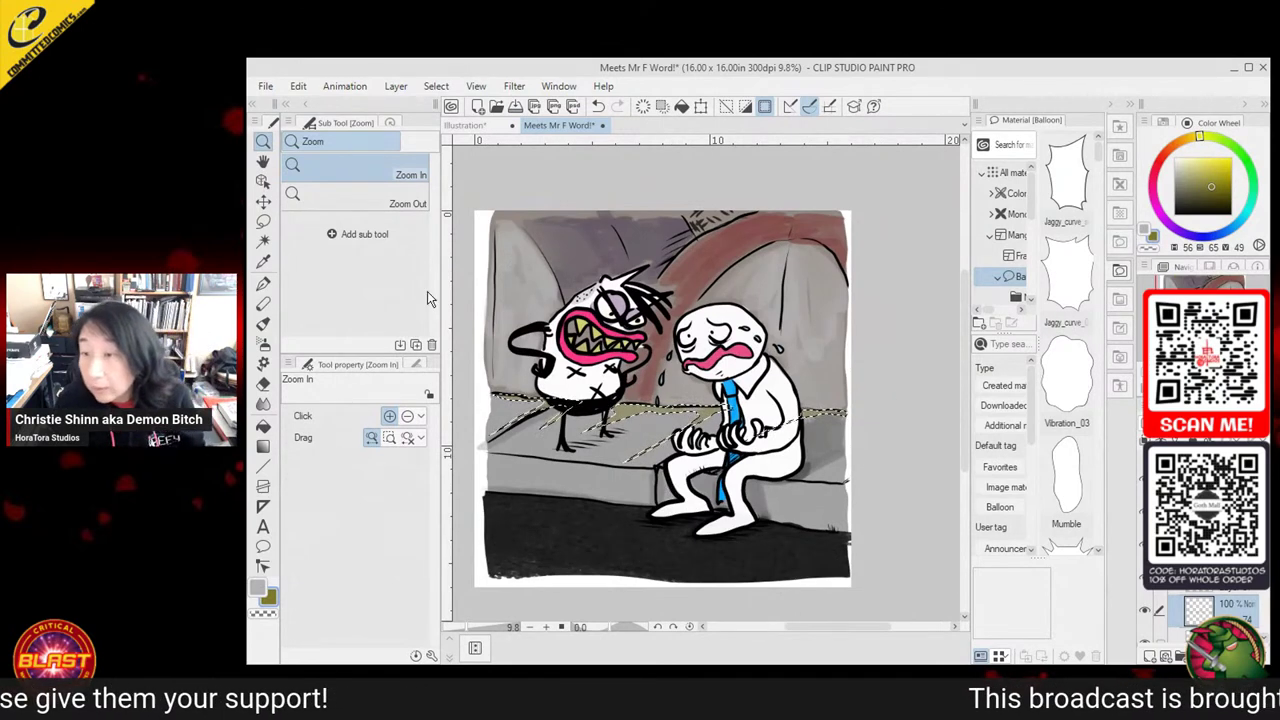